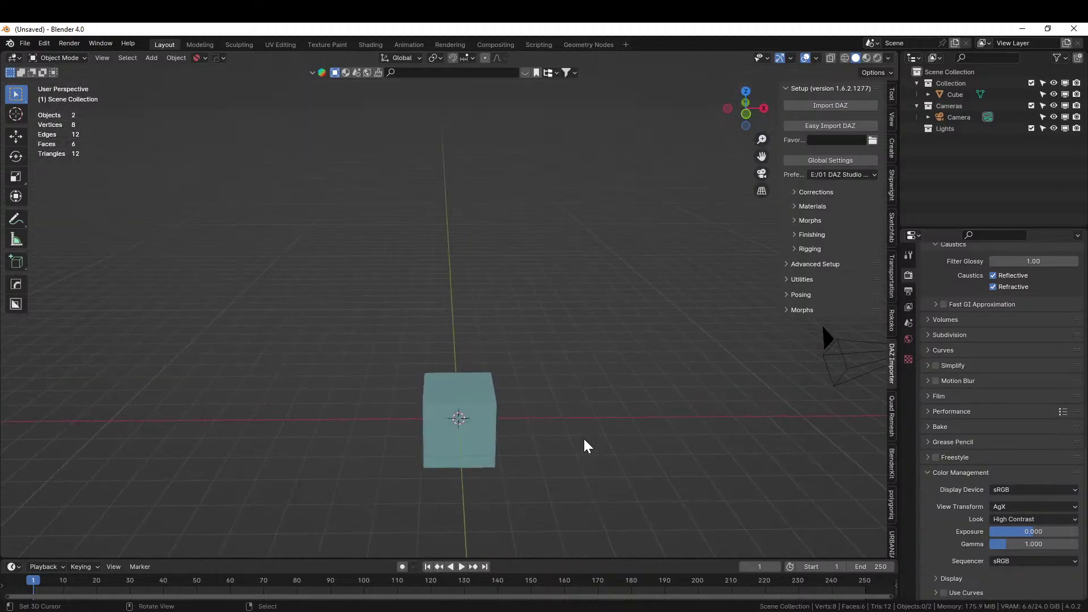
Step: Delete the default cube and add a mesh plane at the world origin
{"action": "left_click", "coordinate": [459, 394]}
{"action": "key", "text": "Delete"}
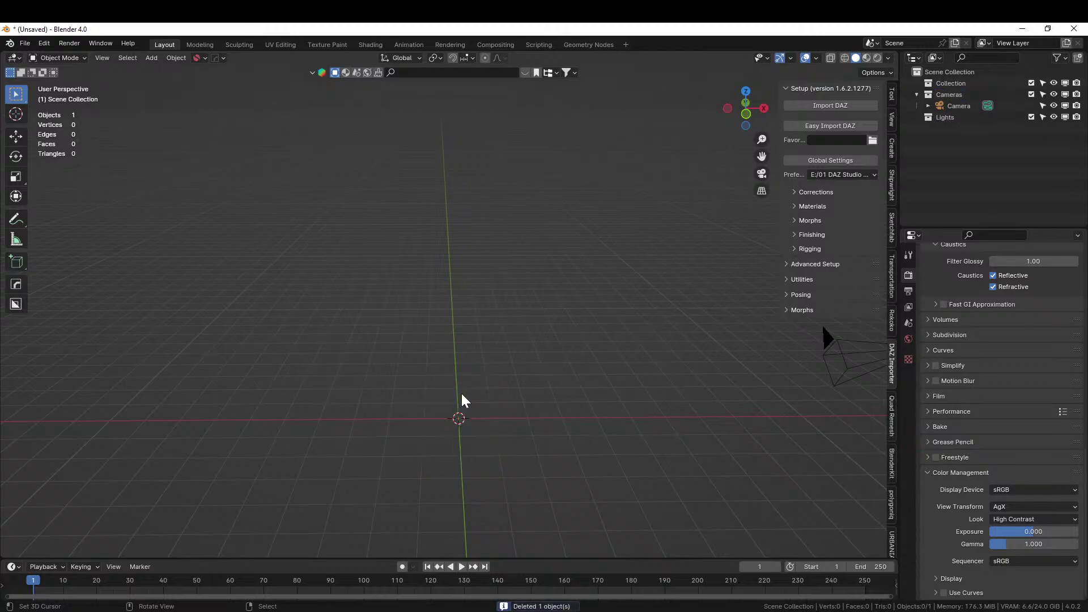
{"action": "key", "text": "shift+a"}
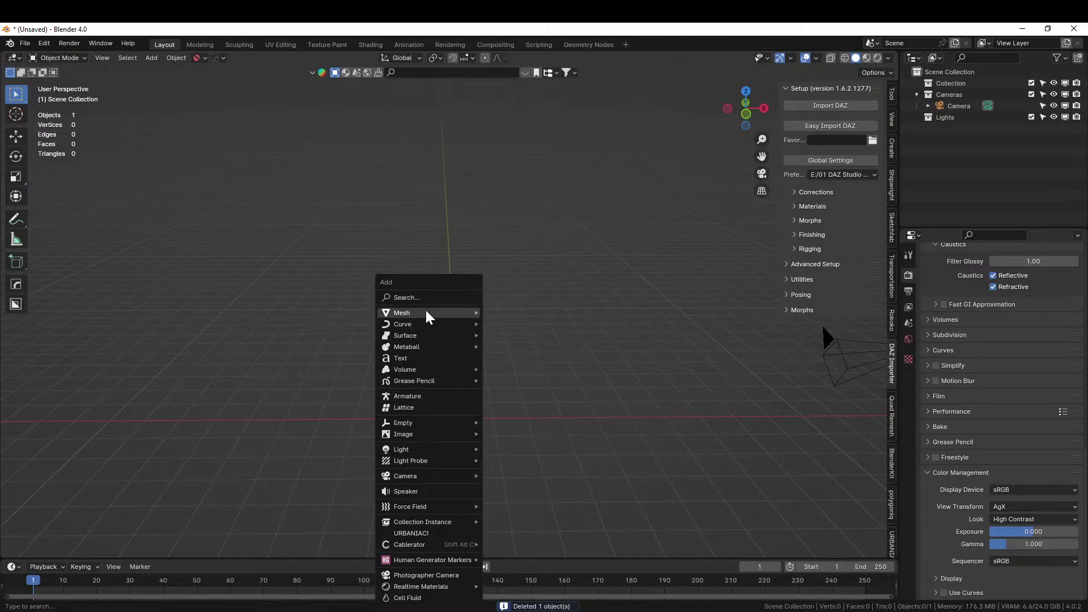
{"action": "mouse_move", "coordinate": [428, 313]}
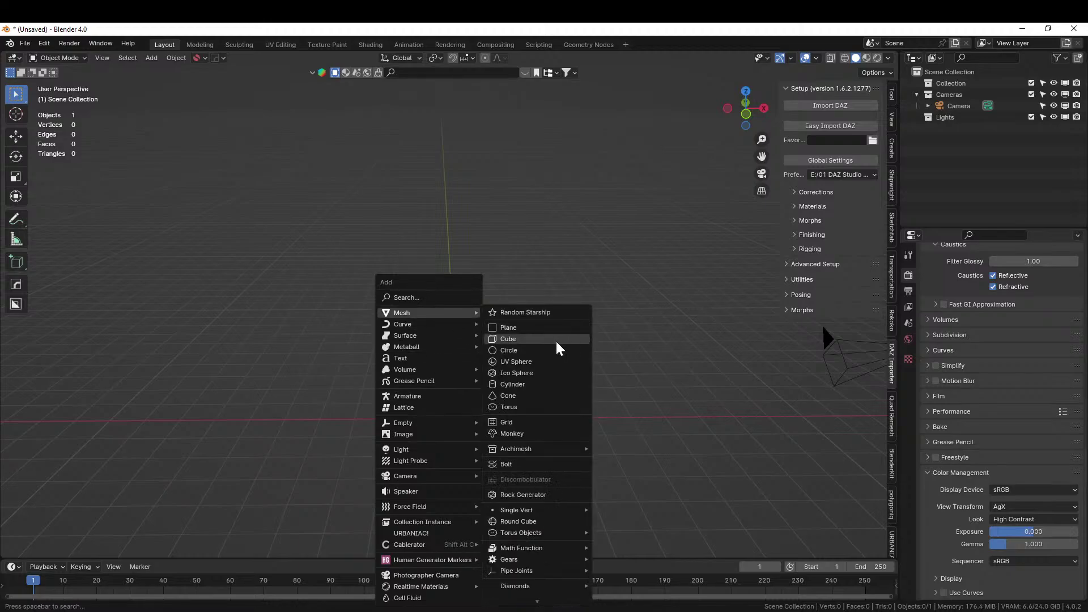
{"action": "left_click", "coordinate": [540, 330]}
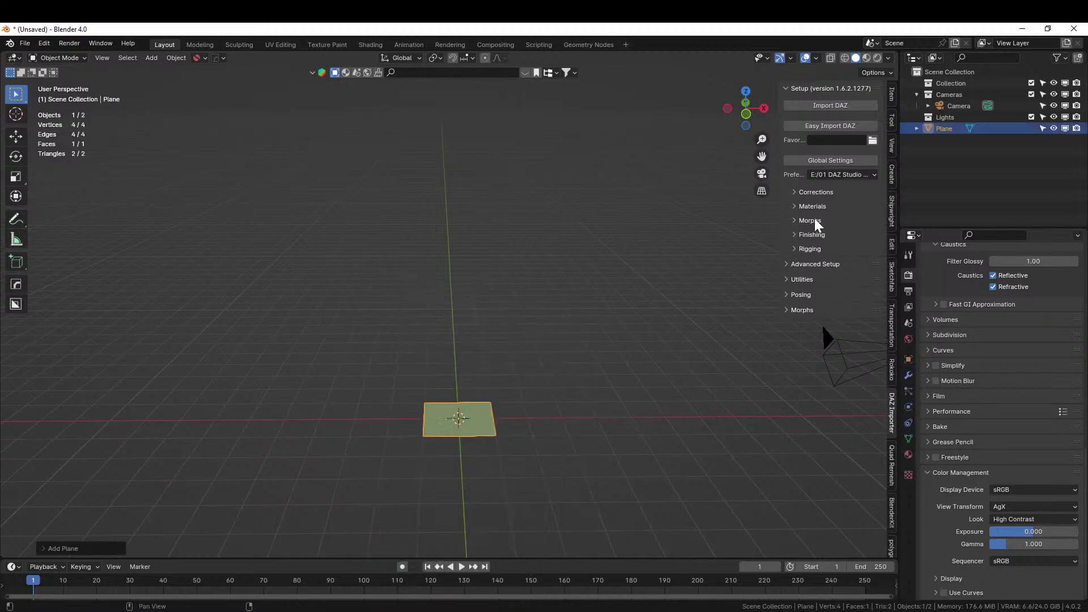
Step: Scale the new plane up uniformly by a factor of 500
{"action": "middle_click_drag", "start_coordinate": [509, 381], "coordinate": [526, 446]}
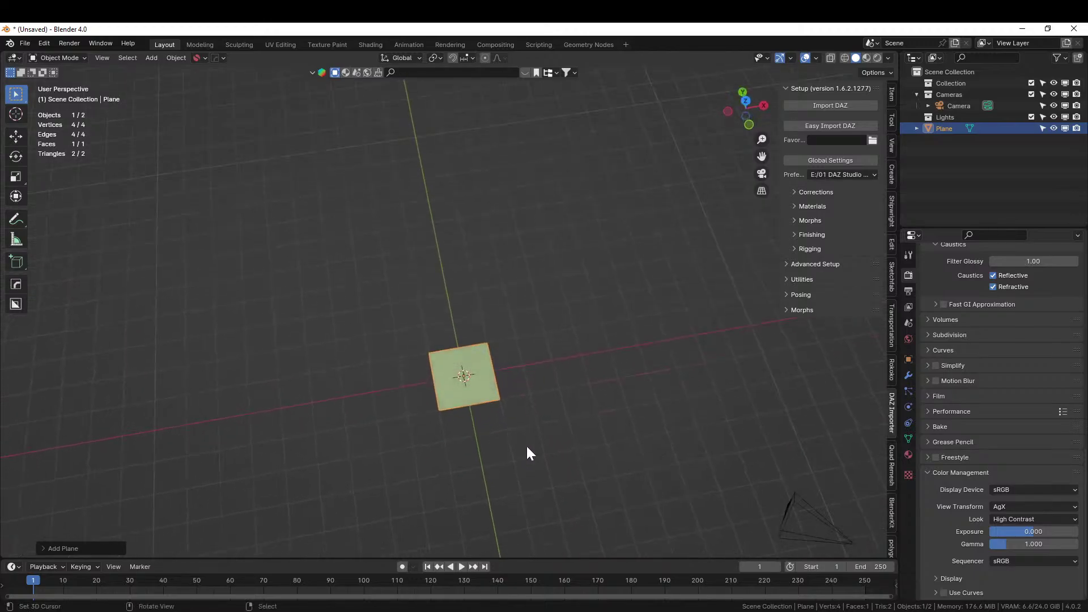
{"action": "type", "text": "s500"}
{"action": "key", "text": "Return"}
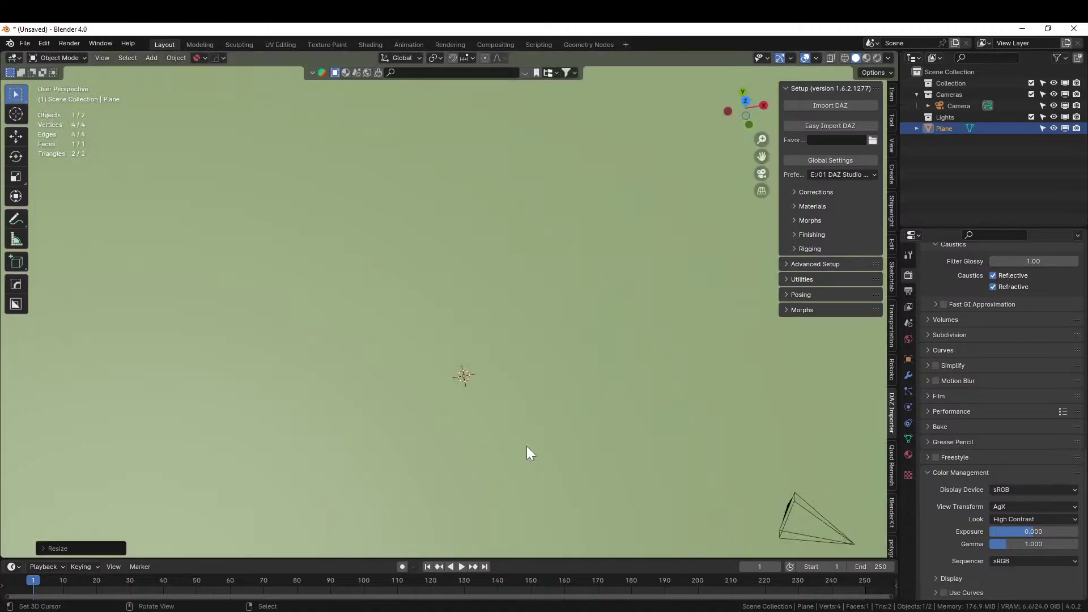
{"action": "scroll", "coordinate": [526, 329], "scroll_direction": "down", "scroll_amount": 4}
{"action": "scroll", "coordinate": [527, 335], "scroll_direction": "down", "scroll_amount": 5}
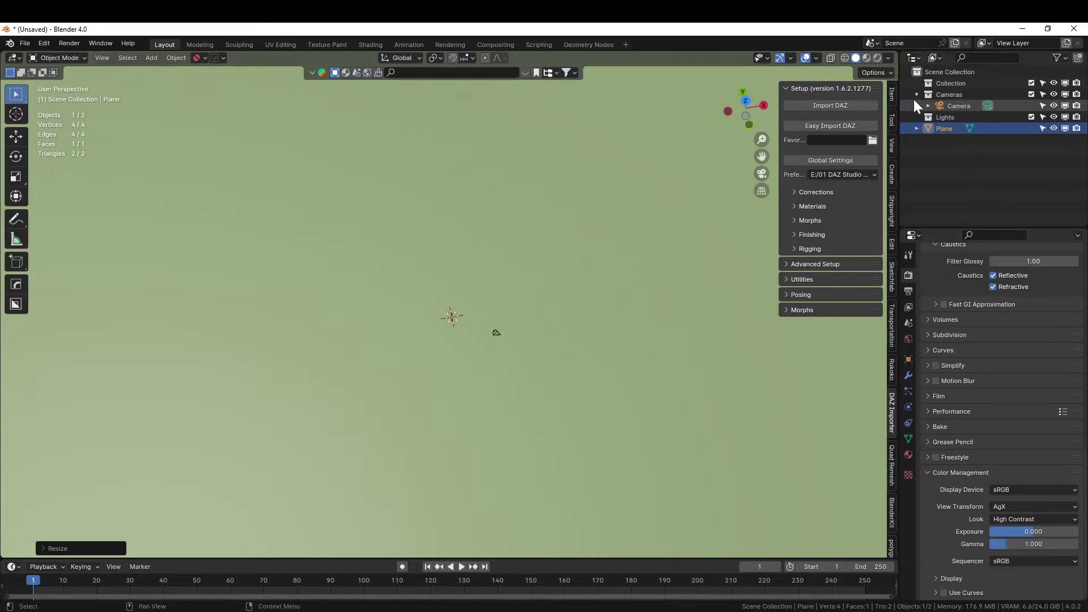
Step: Set the viewport's clip end distance to 10000 m
{"action": "left_click", "coordinate": [892, 146]}
{"action": "left_click", "coordinate": [839, 130]}
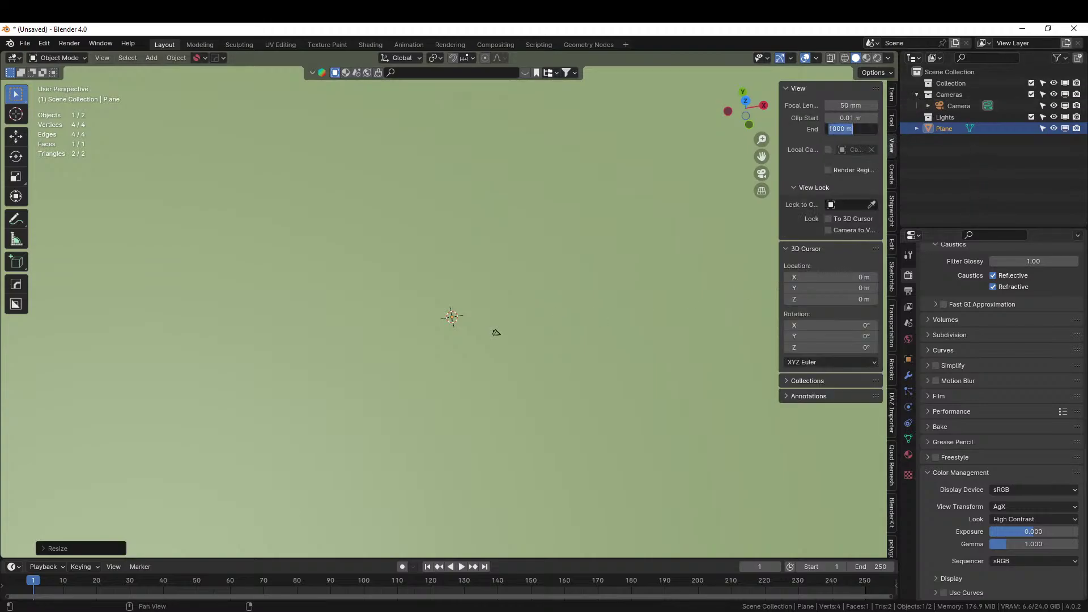
{"action": "type", "text": "1"}
{"action": "key", "text": "Return"}
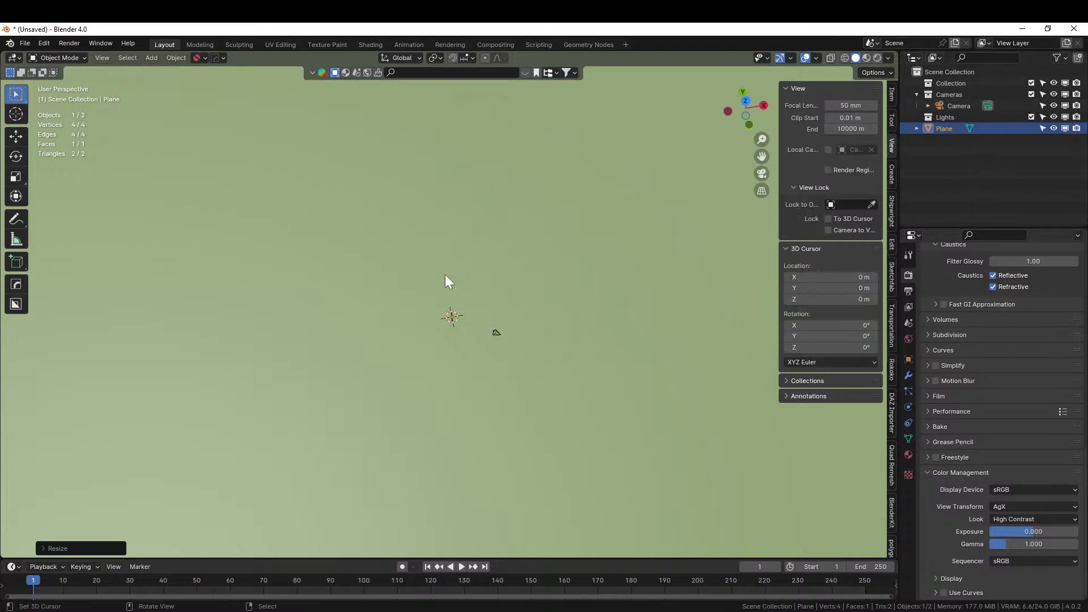
Step: Apply the object transform of the enlarged plane
{"action": "key", "text": "ctrl+a"}
{"action": "left_click", "coordinate": [399, 262]}
{"action": "key", "text": "KP_Decimal"}
{"action": "middle_click_drag", "start_coordinate": [399, 261], "coordinate": [380, 233]}
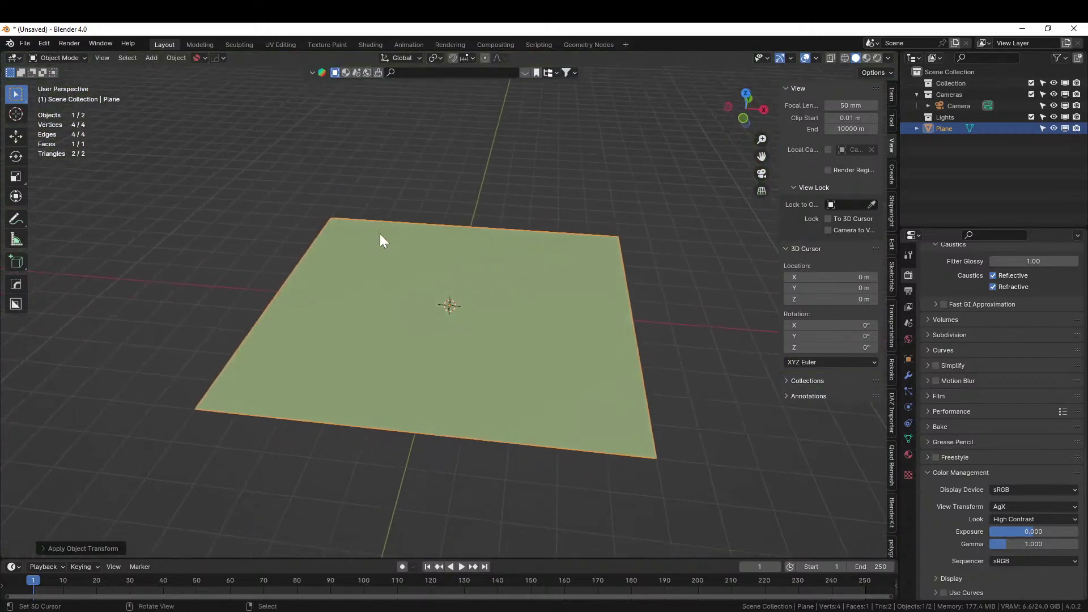
{"action": "scroll", "coordinate": [402, 264], "scroll_direction": "up", "scroll_amount": 3}
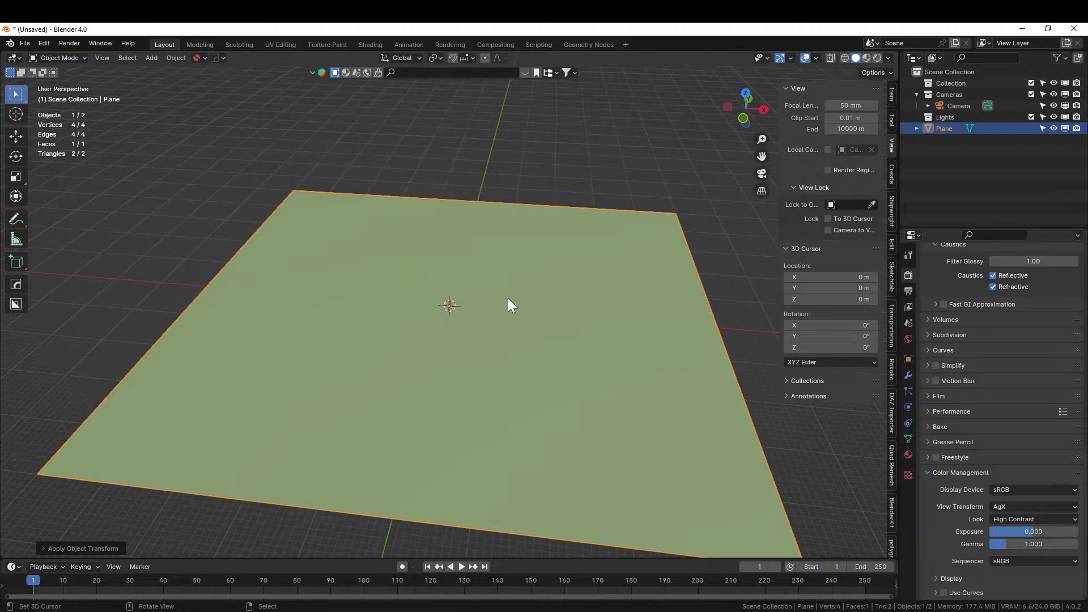
Step: Scale the plane uniformly by 0.5 and apply its object transform again
{"action": "type", "text": "s."}
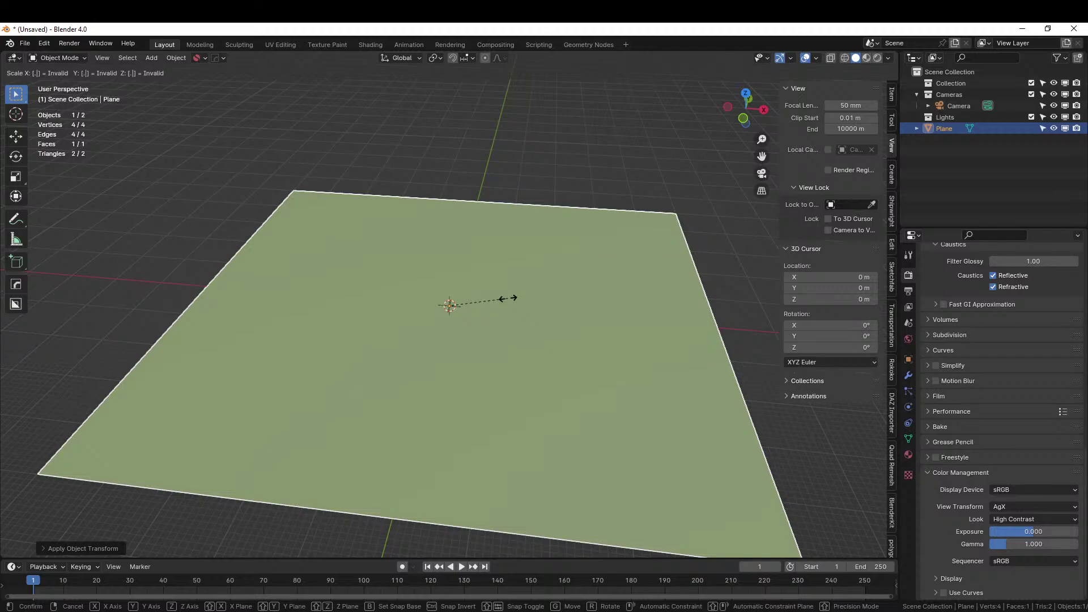
{"action": "type", "text": "5"}
{"action": "key", "text": "Return"}
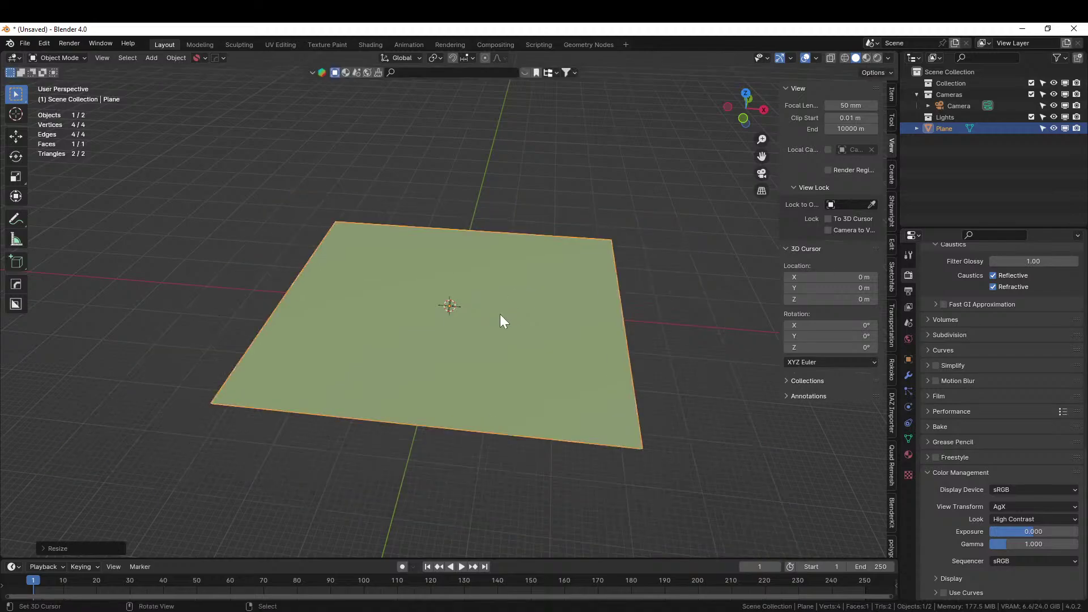
{"action": "key", "text": "ctrl+a"}
{"action": "left_click", "coordinate": [499, 313]}
{"action": "middle_click_drag", "start_coordinate": [674, 341], "coordinate": [491, 416]}
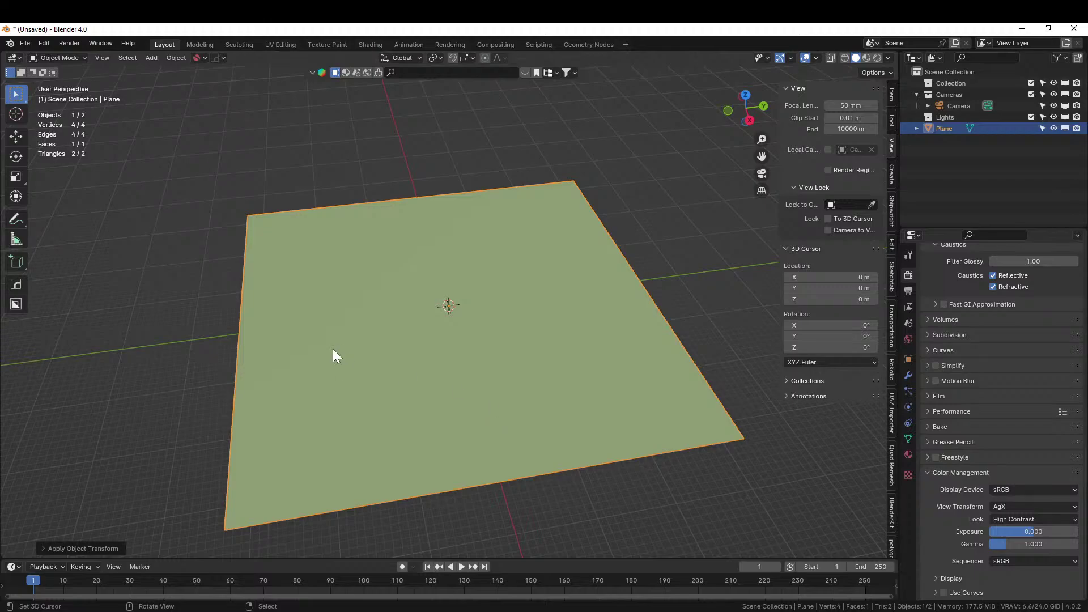
{"action": "middle_click_drag", "start_coordinate": [434, 378], "coordinate": [428, 441]}
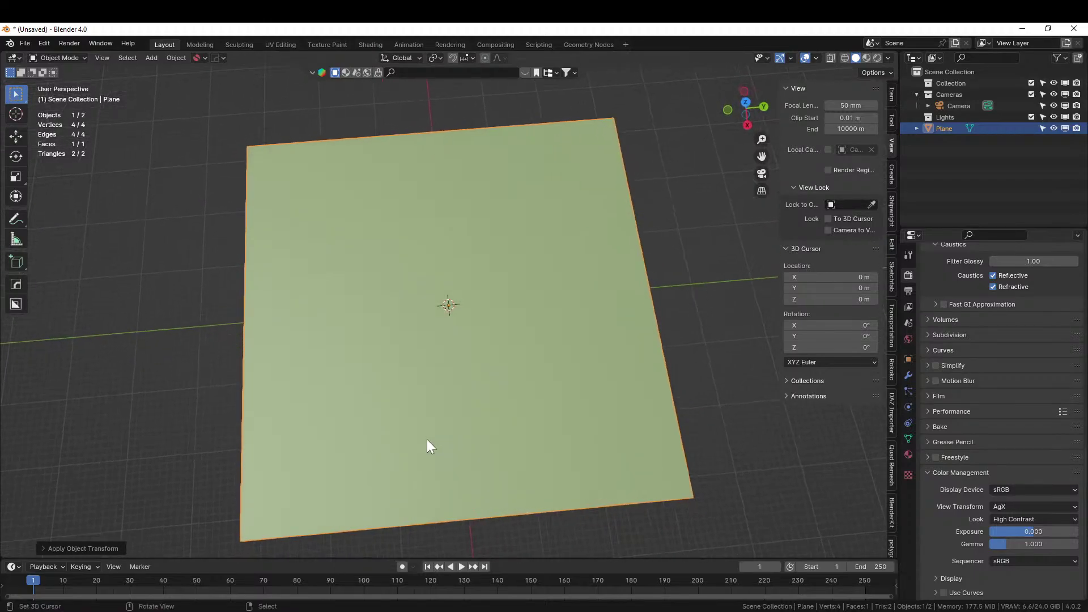
Step: Append the CyberScape Pro 2.0 node tree from the CyberScape_Pro_2.2.blend file
{"action": "key", "text": "F4"}
{"action": "left_click", "coordinate": [425, 440]}
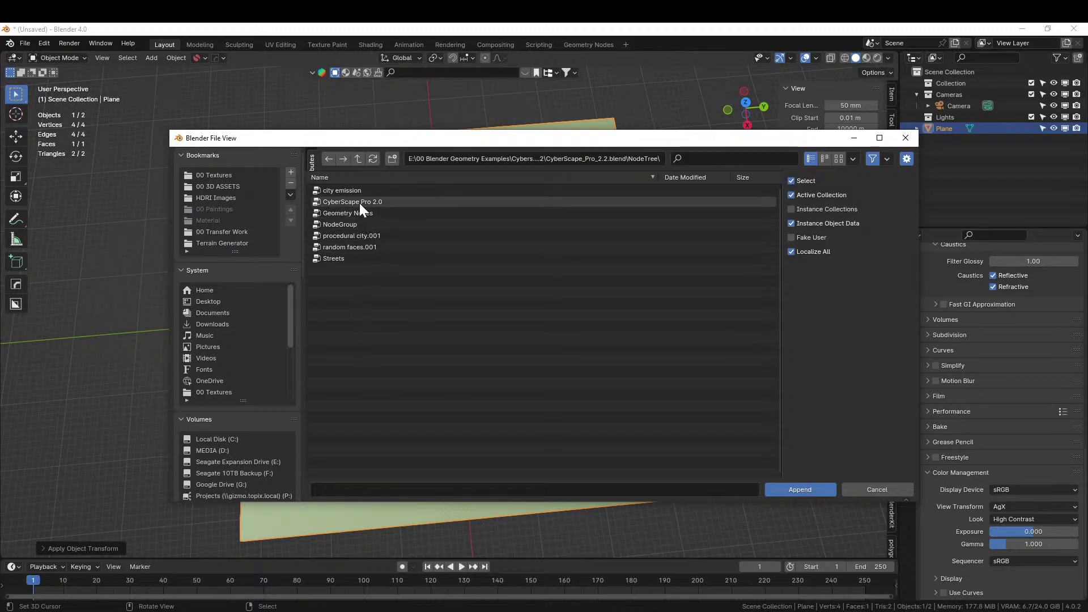
{"action": "left_click", "coordinate": [367, 203]}
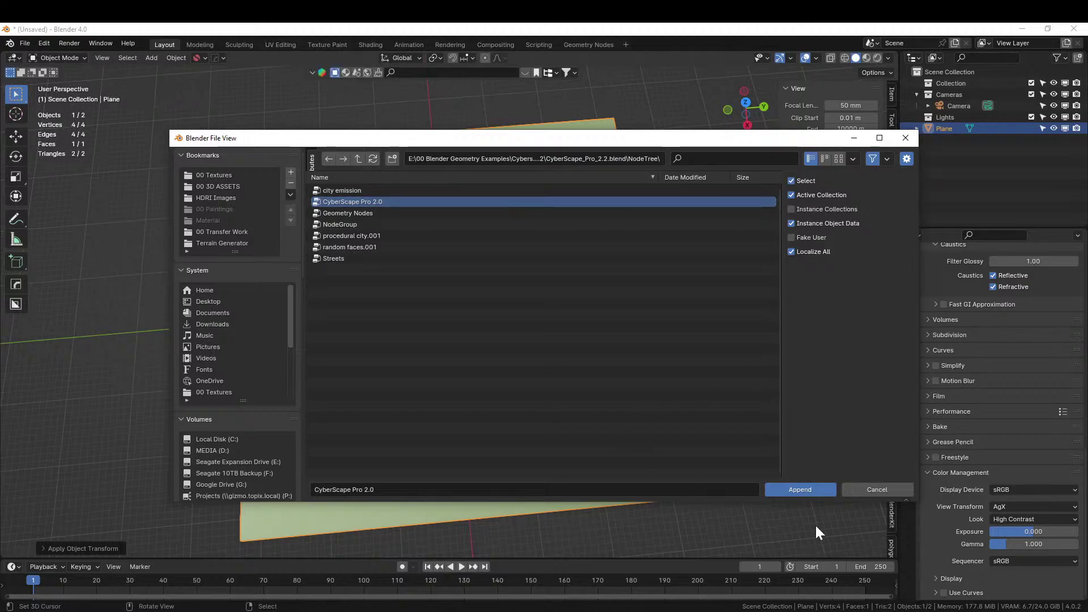
{"action": "left_click", "coordinate": [814, 488]}
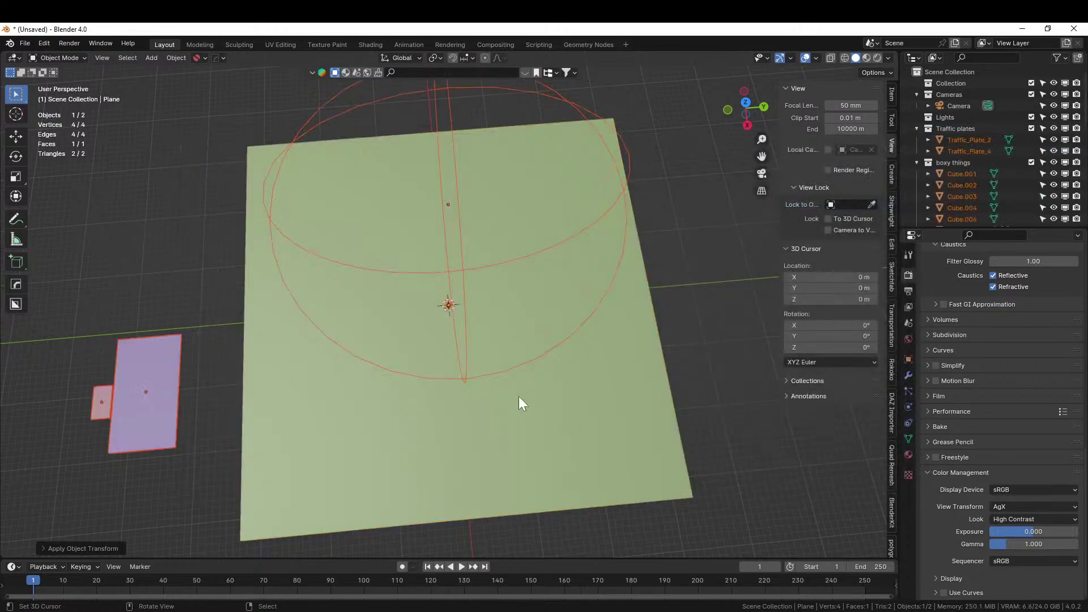
Step: Add a Geometry Nodes modifier to the plane and assign the CyberScape Pro 2.0 node group to it
{"action": "middle_click_drag", "start_coordinate": [518, 396], "coordinate": [611, 372]}
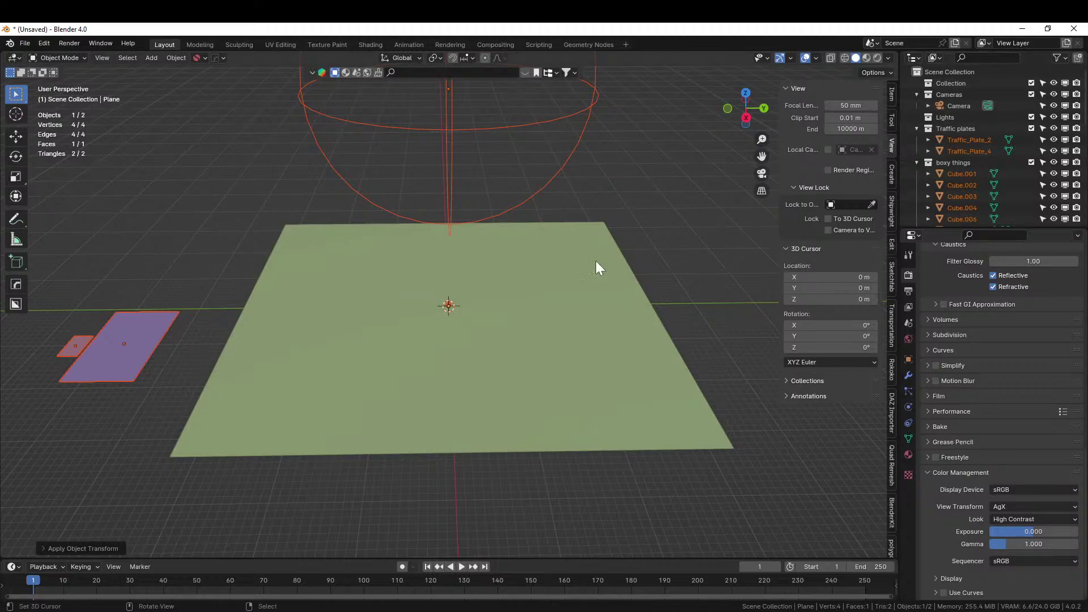
{"action": "left_click", "coordinate": [497, 338]}
{"action": "left_click", "coordinate": [909, 376]}
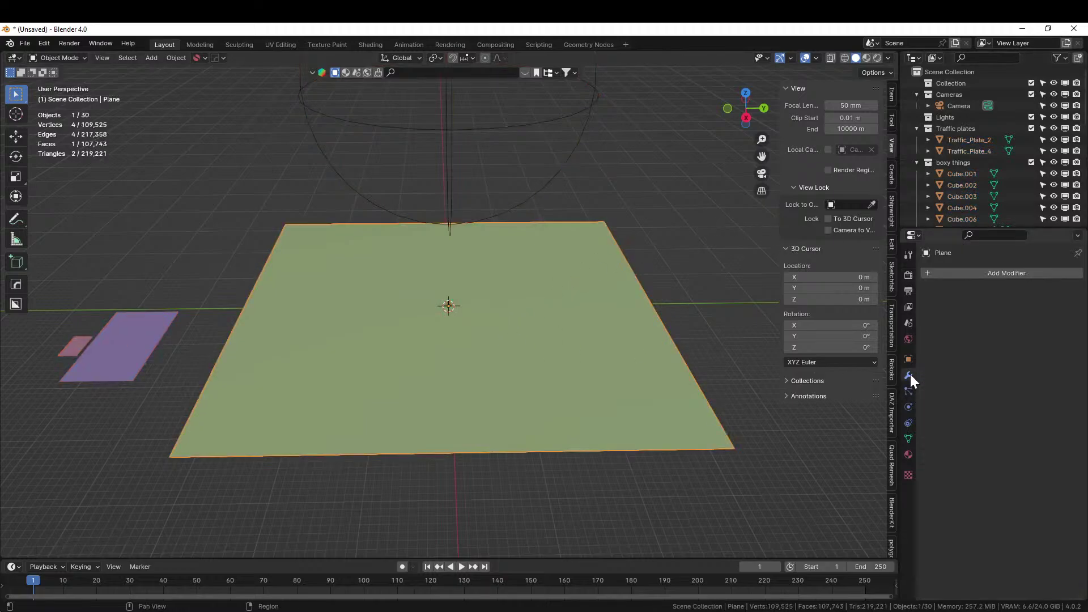
{"action": "left_click", "coordinate": [962, 272]}
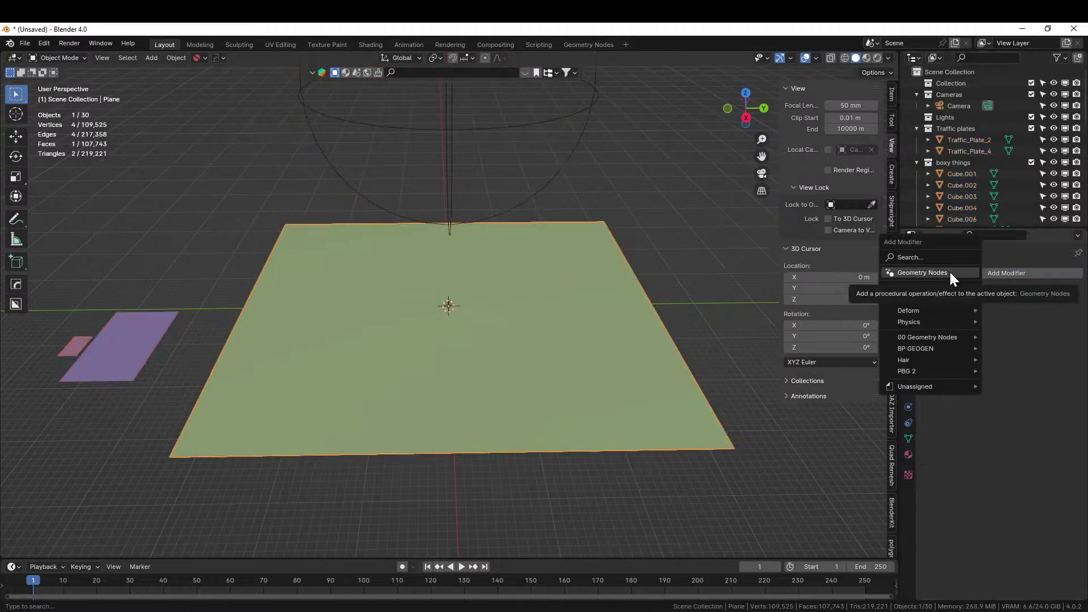
{"action": "left_click", "coordinate": [950, 271]}
{"action": "left_click", "coordinate": [936, 308]}
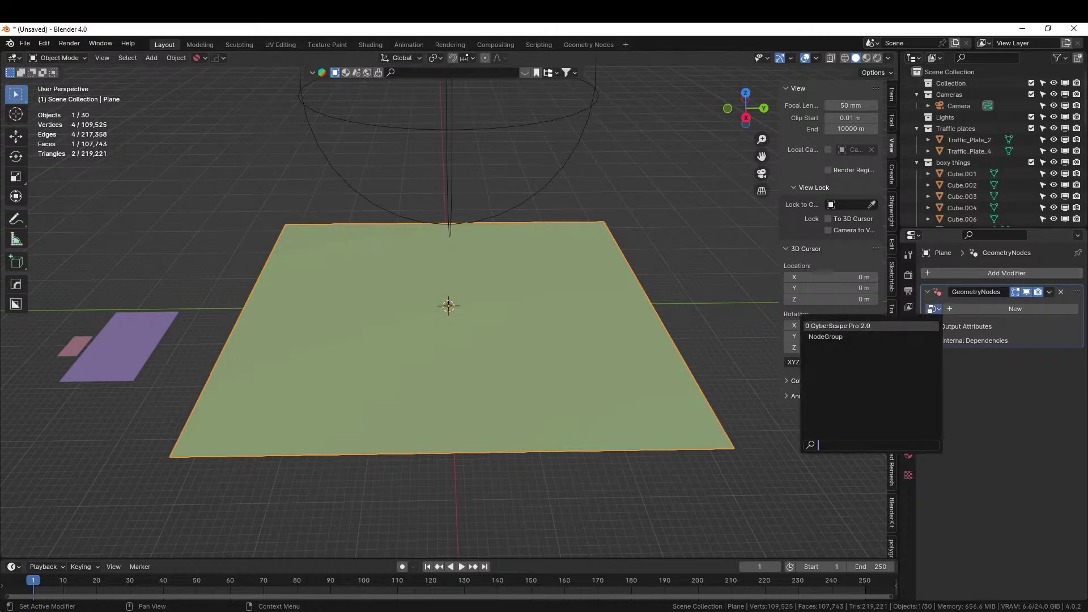
{"action": "left_click", "coordinate": [838, 326]}
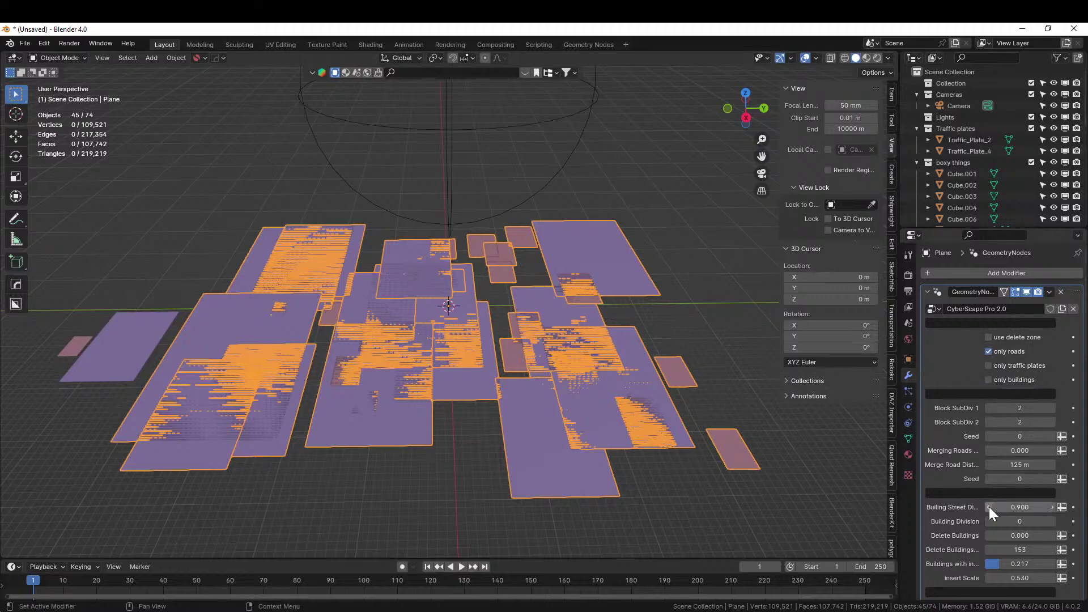
Step: Clear the ads collection from the plane's CyberScape Pro 2.0 modifier
{"action": "left_click_drag", "start_coordinate": [1085, 342], "coordinate": [1079, 587]}
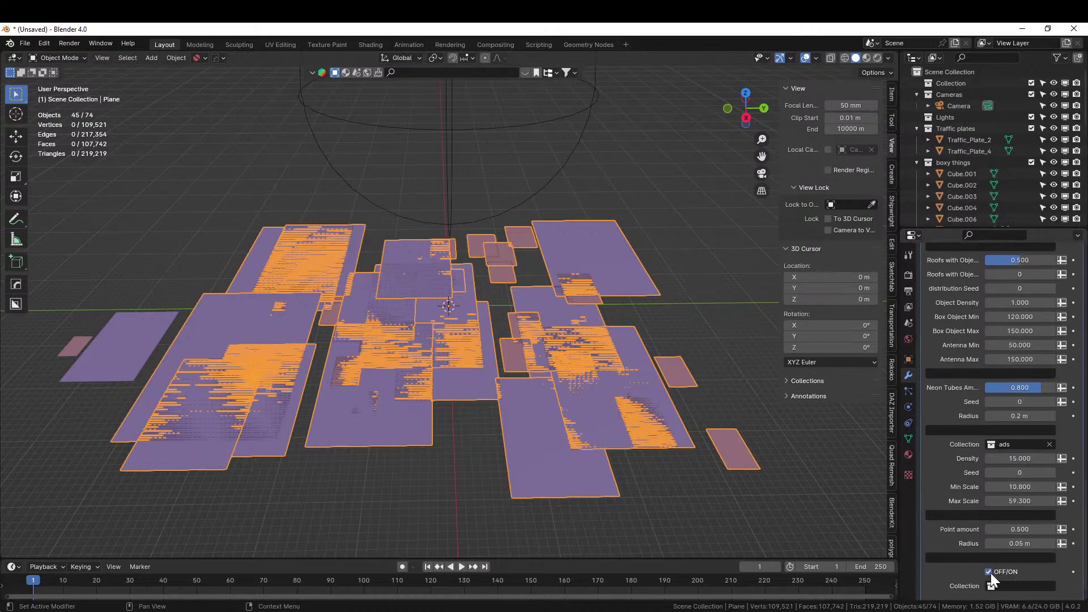
{"action": "left_click", "coordinate": [1050, 444]}
{"action": "scroll", "coordinate": [1085, 493], "scroll_direction": "up", "scroll_amount": 5}
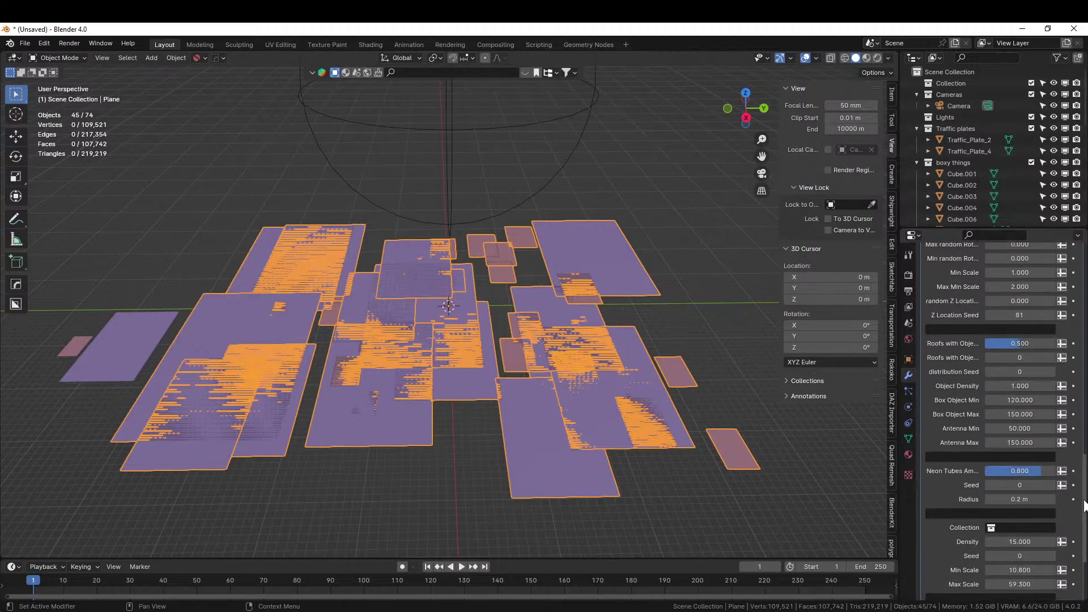
Step: Enable the Traffic Plates OFF option in the CyberScape Pro 2.0 modifier
{"action": "scroll", "coordinate": [1085, 499], "scroll_direction": "up", "scroll_amount": 3}
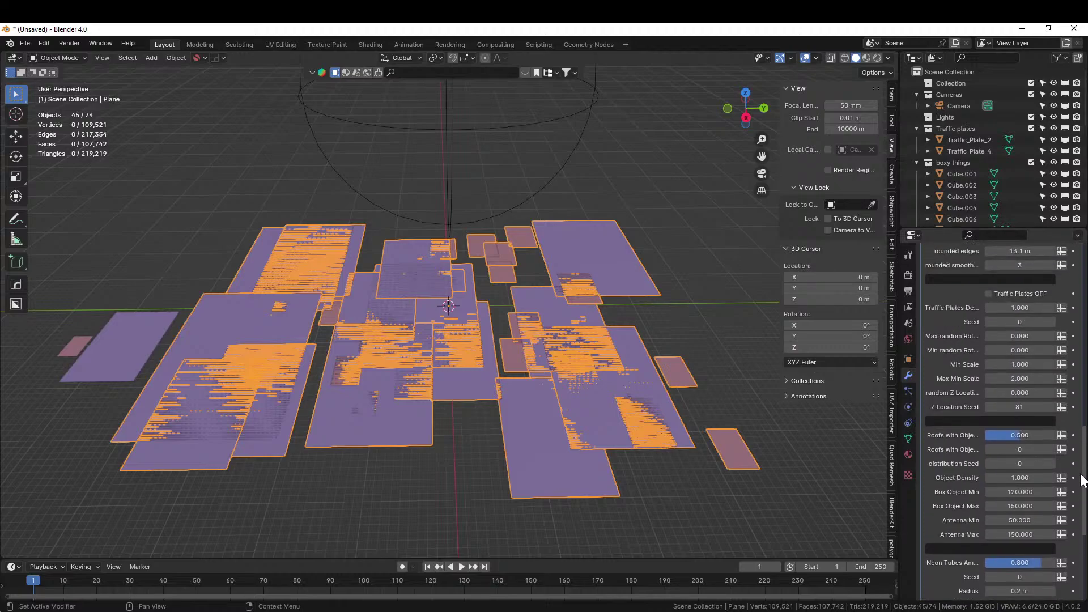
{"action": "left_click", "coordinate": [992, 297]}
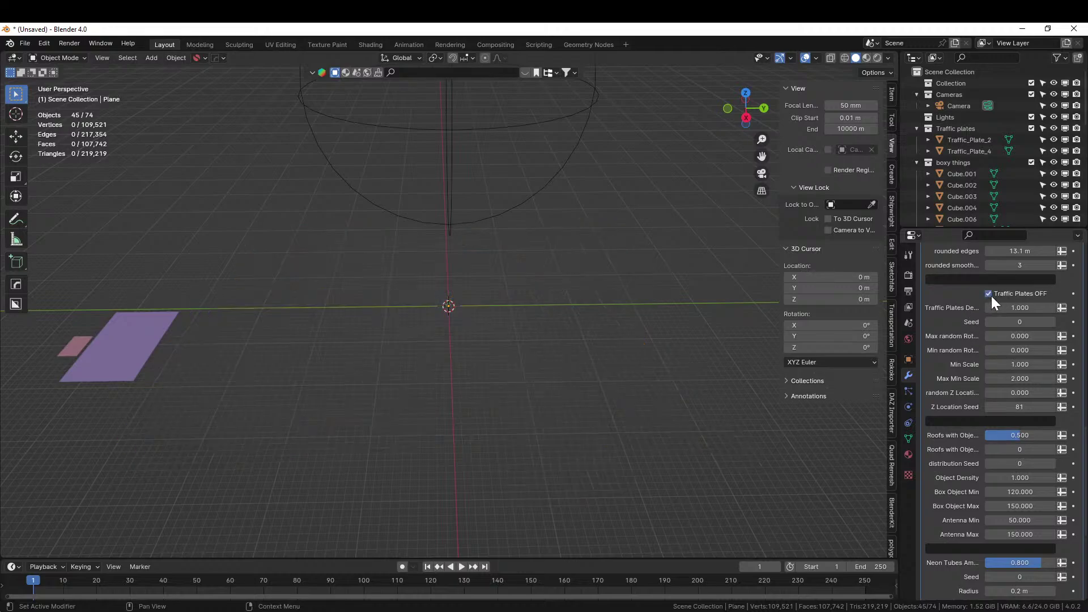
Step: Inspect the appended objects clustered at the world origin from above and from the side, and select the ring-shaped one
{"action": "middle_click_drag", "start_coordinate": [534, 343], "coordinate": [525, 420]}
{"action": "scroll", "coordinate": [529, 411], "scroll_direction": "up", "scroll_amount": 8}
{"action": "scroll", "coordinate": [529, 412], "scroll_direction": "up", "scroll_amount": 7}
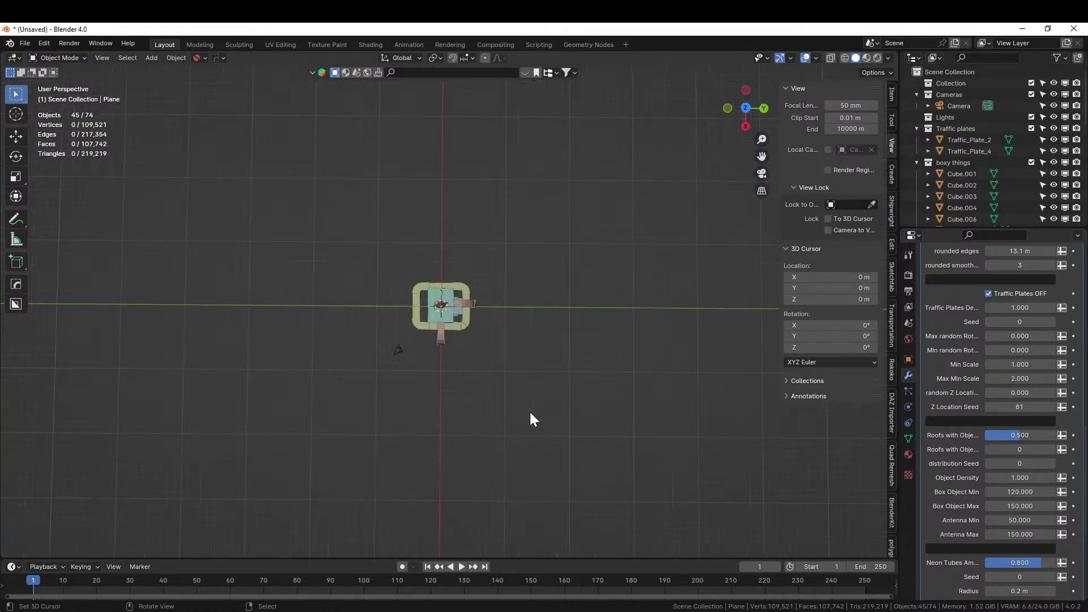
{"action": "scroll", "coordinate": [529, 411], "scroll_direction": "down", "scroll_amount": 2}
{"action": "scroll", "coordinate": [529, 411], "scroll_direction": "up", "scroll_amount": 10}
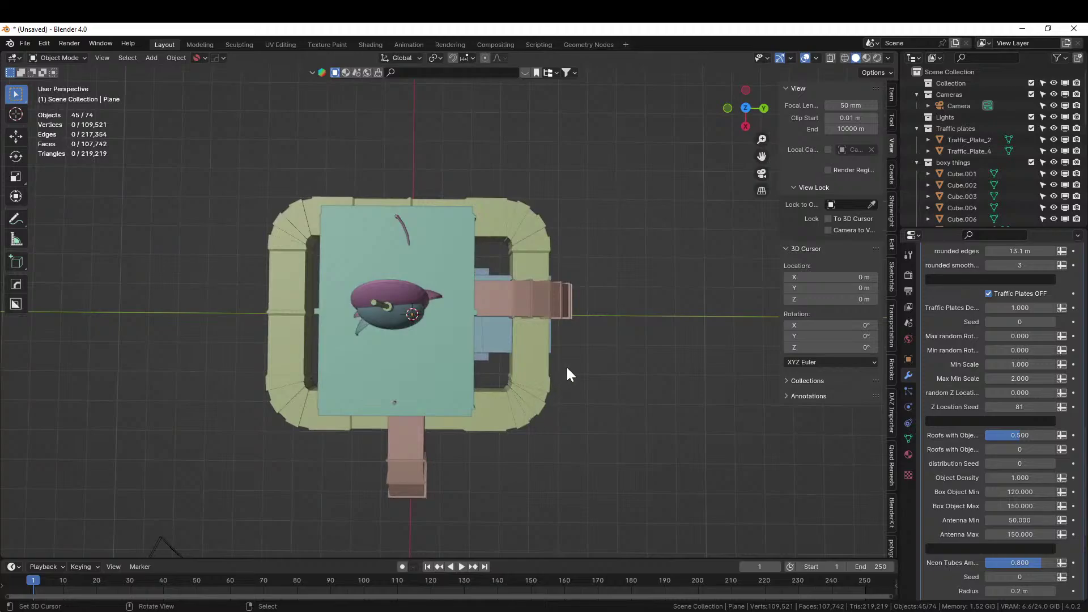
{"action": "middle_click_drag", "start_coordinate": [568, 374], "coordinate": [581, 284]}
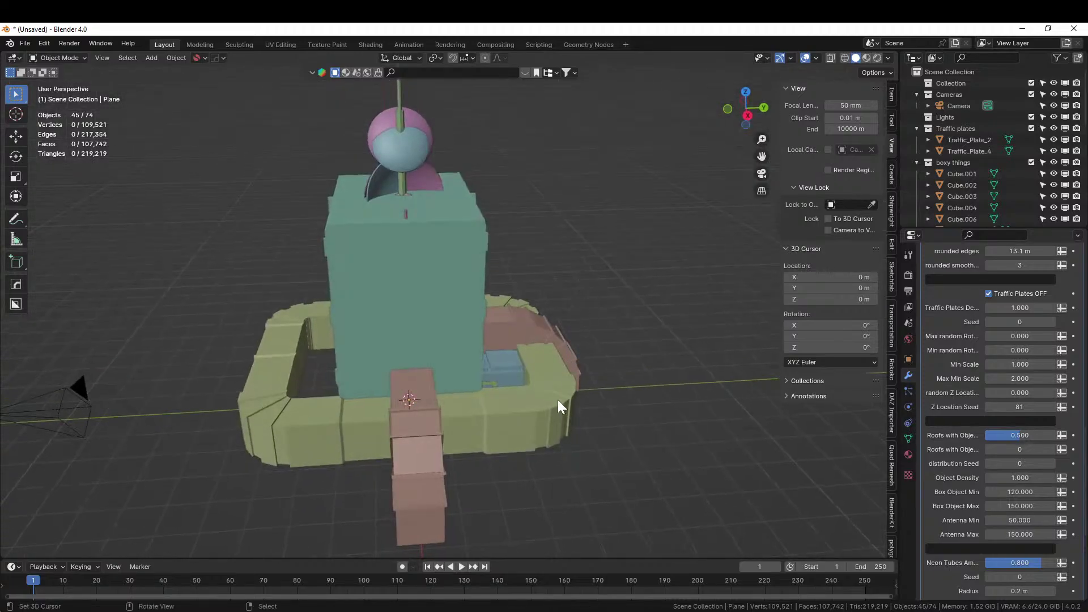
{"action": "left_click", "coordinate": [564, 358]}
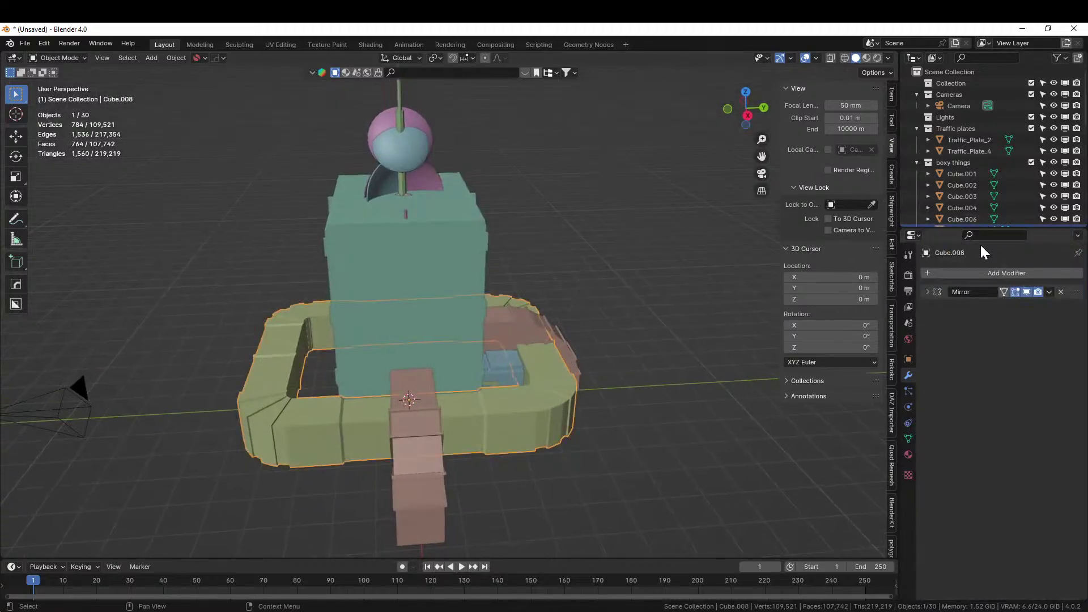
Step: Reselect the Plane object that carries the CyberScape modifier and apply its object transform
{"action": "scroll", "coordinate": [967, 113], "scroll_direction": "down", "scroll_amount": 2}
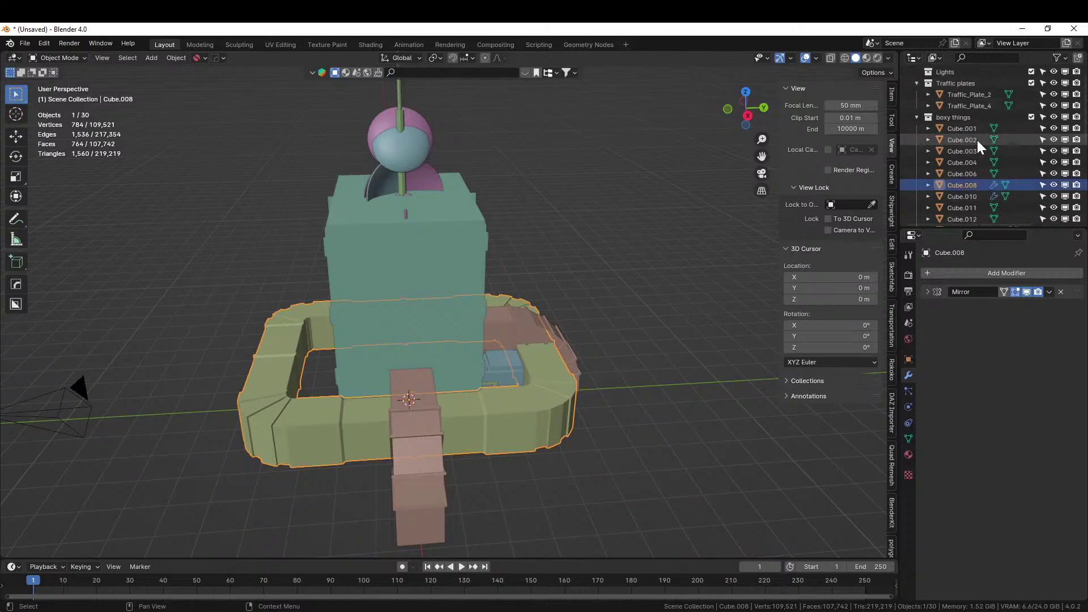
{"action": "scroll", "coordinate": [984, 176], "scroll_direction": "down", "scroll_amount": 10}
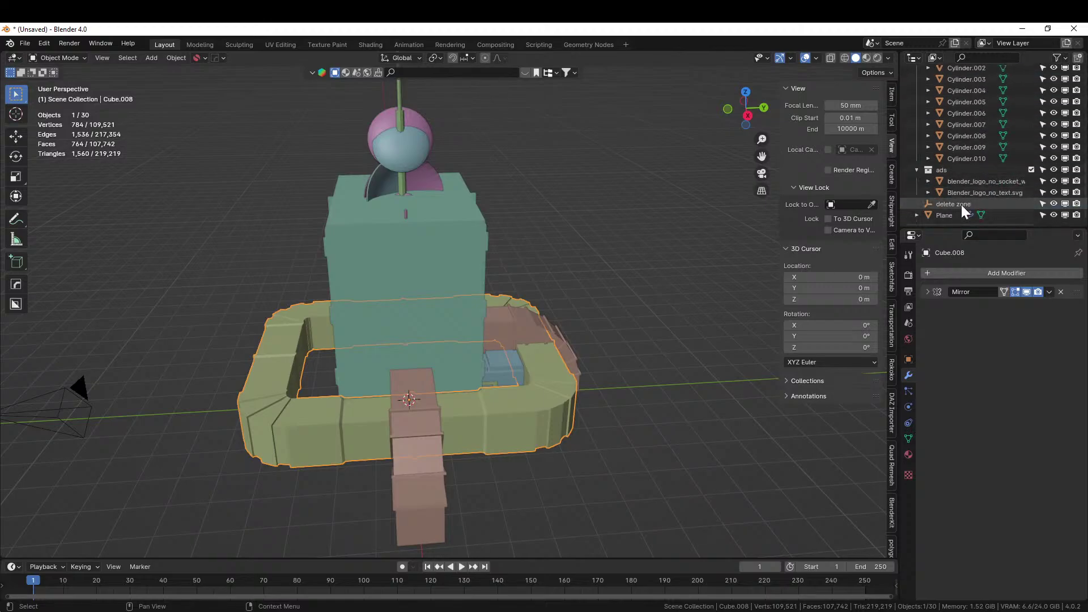
{"action": "left_click", "coordinate": [946, 216]}
{"action": "scroll", "coordinate": [590, 334], "scroll_direction": "down", "scroll_amount": 3}
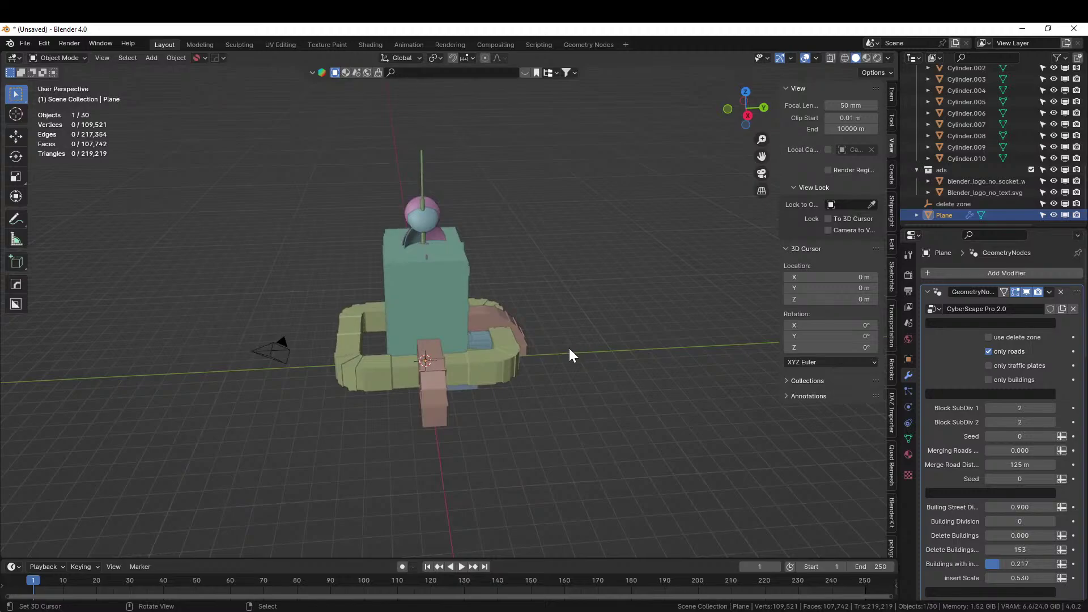
{"action": "key", "text": "ctrl+a"}
{"action": "left_click", "coordinate": [569, 347]}
{"action": "scroll", "coordinate": [570, 355], "scroll_direction": "down", "scroll_amount": 2}
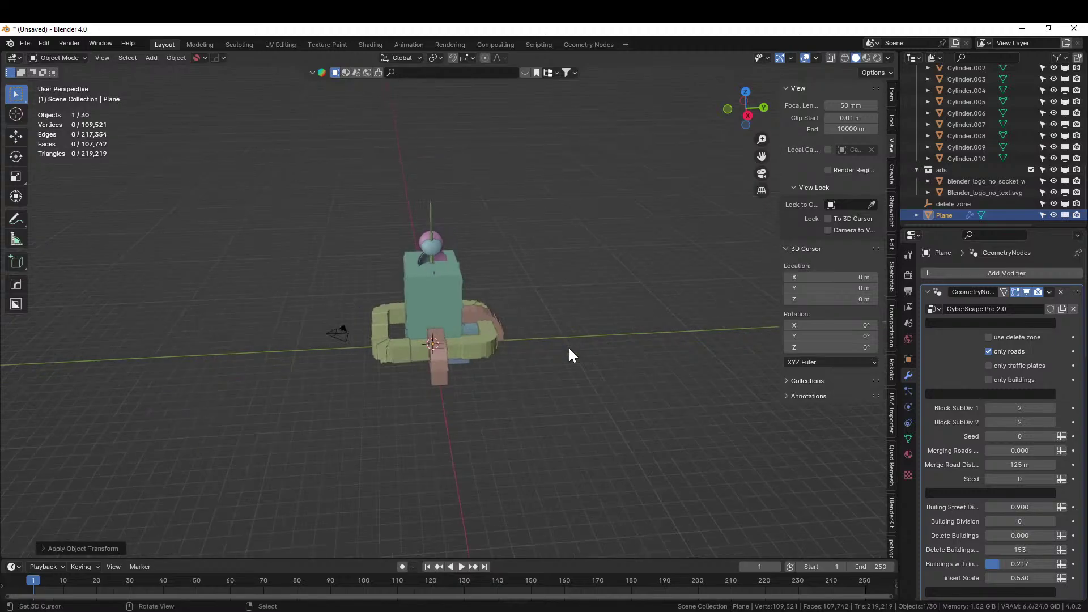
Step: Check the plane by isolating it in local view, then by temporarily disabling its CyberScape Pro 2.0 modifier in the viewport
{"action": "middle_click_drag", "start_coordinate": [569, 345], "coordinate": [567, 418]}
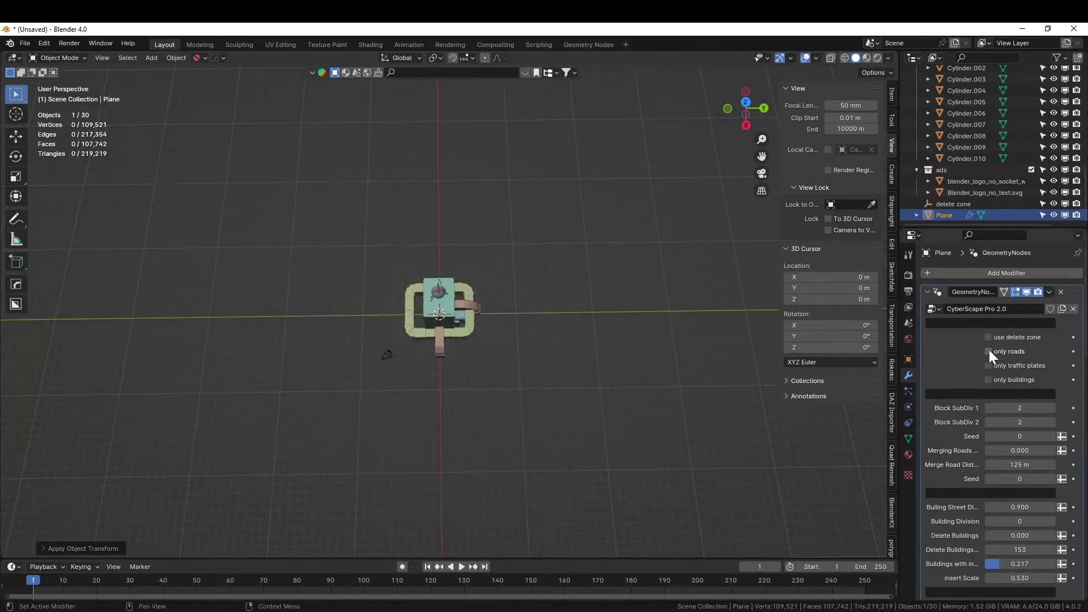
{"action": "middle_click_drag", "start_coordinate": [652, 359], "coordinate": [647, 335]}
{"action": "key", "text": "KP_Divide"}
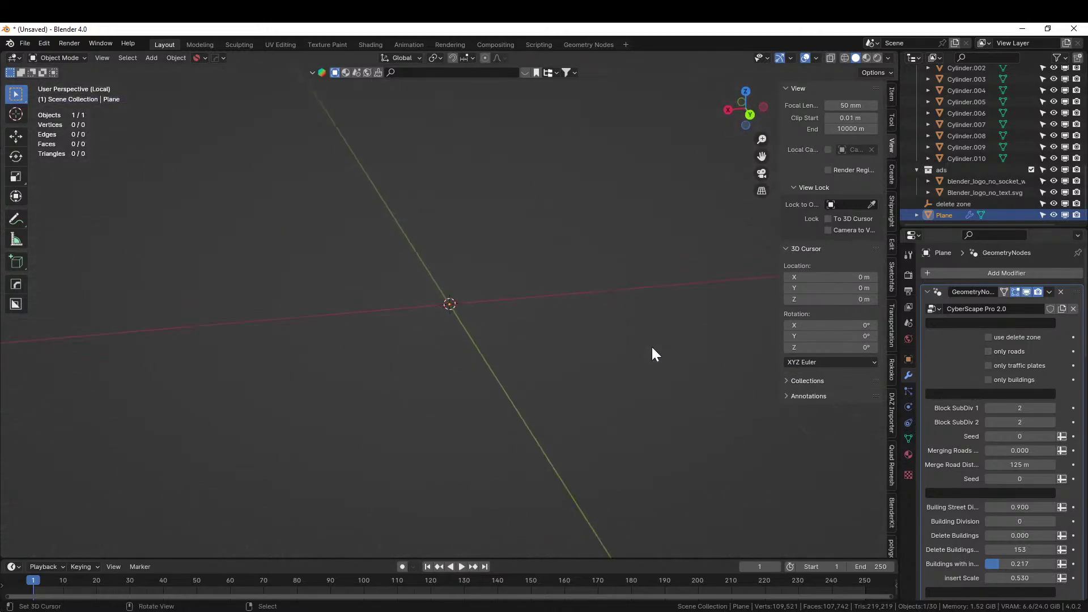
{"action": "key", "text": "KP_Divide"}
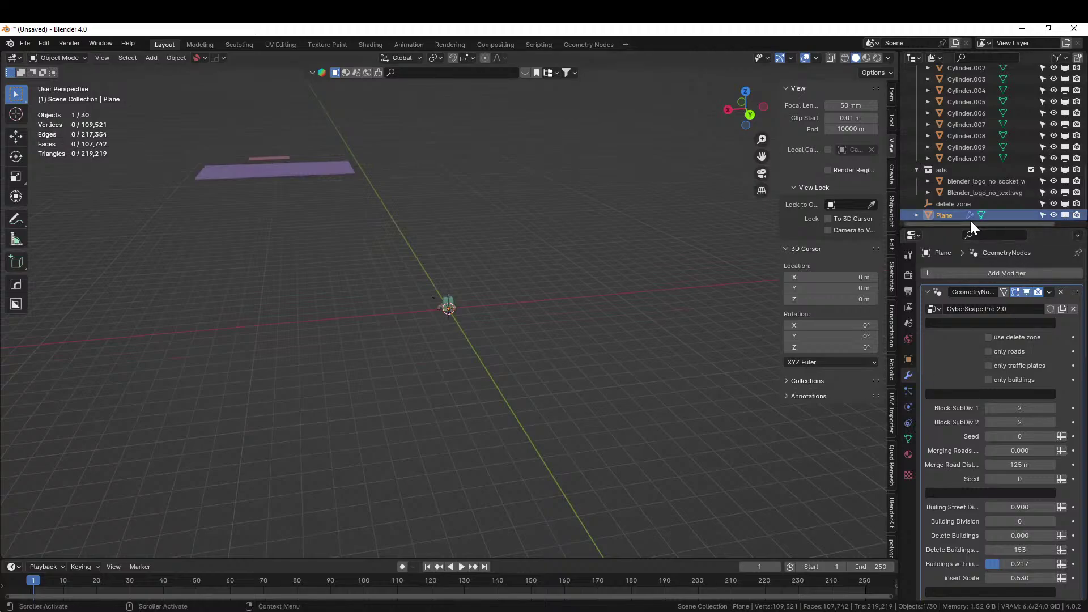
{"action": "left_click", "coordinate": [1027, 292]}
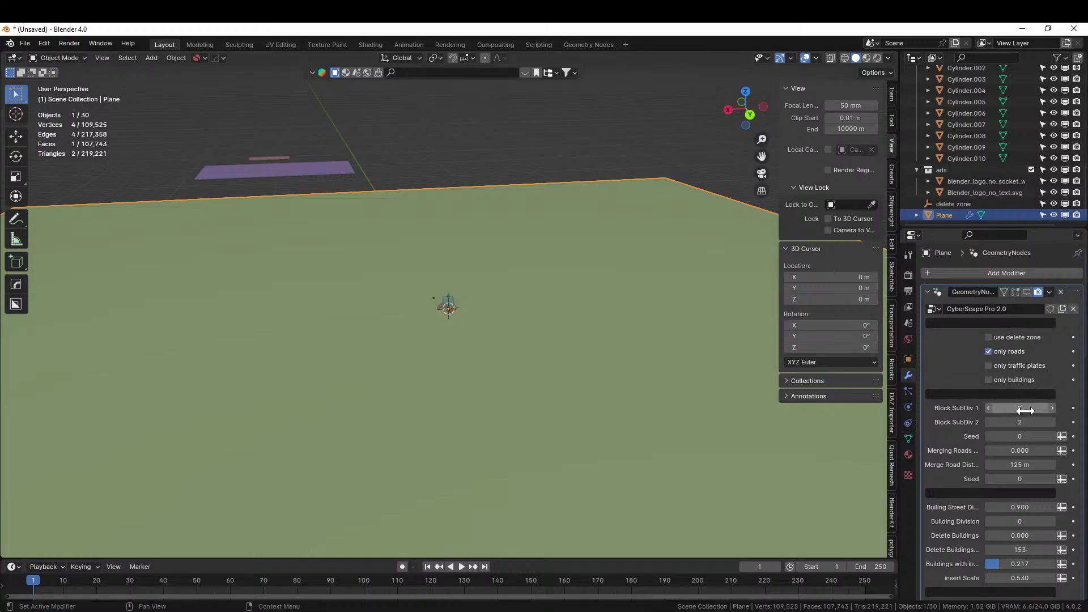
{"action": "left_click", "coordinate": [1027, 292]}
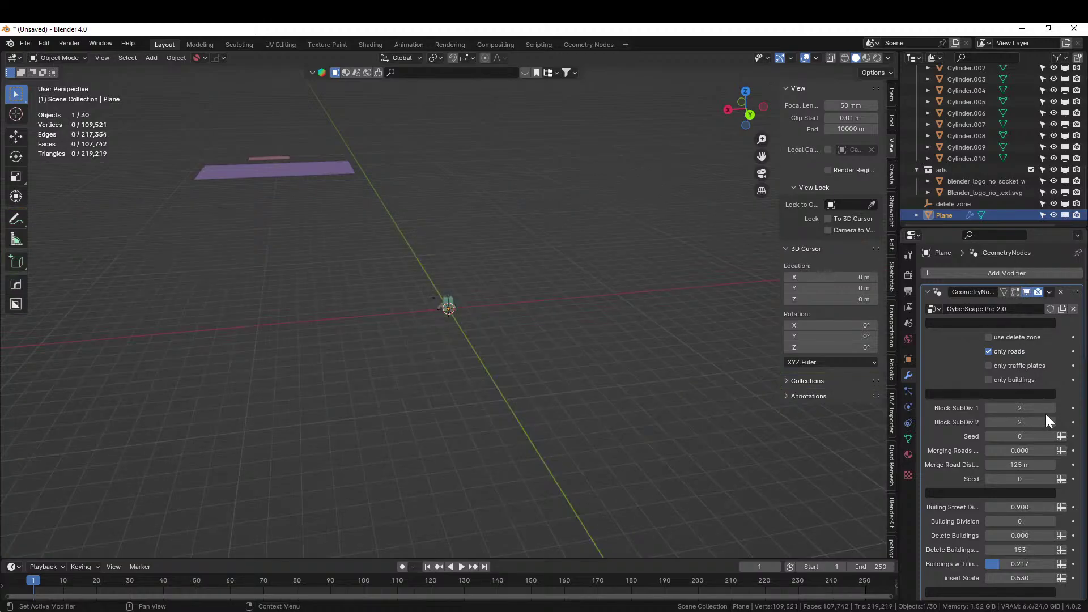
Step: Set the High | Short MIX of the CyberScape Pro 2.0 modifier to 0.555
{"action": "left_click", "coordinate": [989, 408]}
{"action": "left_click", "coordinate": [1052, 407]}
{"action": "scroll", "coordinate": [1018, 444], "scroll_direction": "down", "scroll_amount": 5}
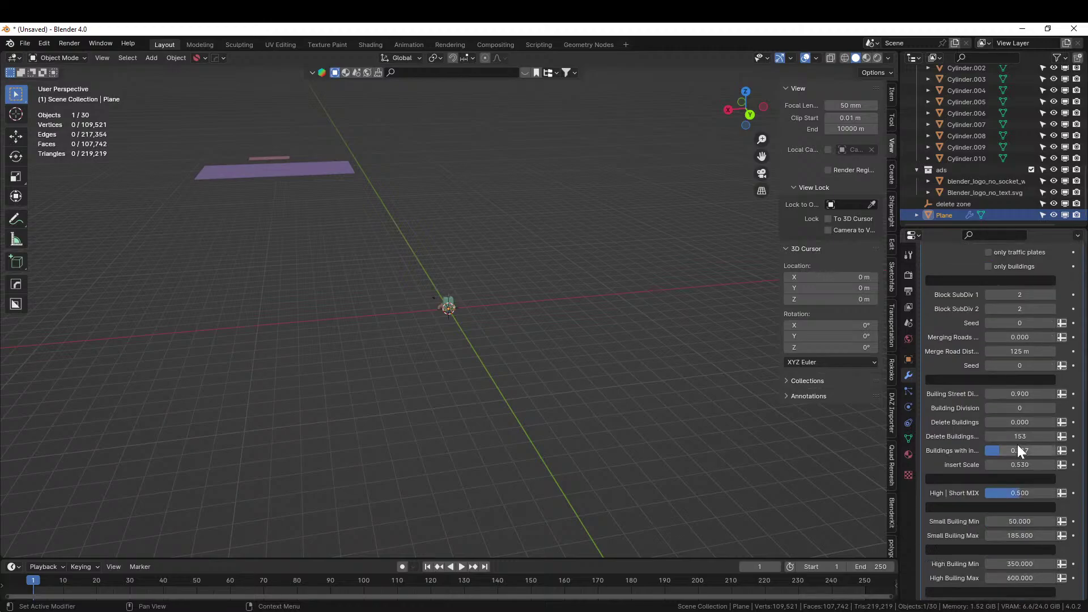
{"action": "left_click_drag", "start_coordinate": [1015, 493], "coordinate": [1024, 493]}
Step: Disable the Traffic Plates OFF option and the OFF/ON option above the last Collection setting in the CyberScape modifier
{"action": "scroll", "coordinate": [1002, 453], "scroll_direction": "down", "scroll_amount": 3}
{"action": "scroll", "coordinate": [1003, 453], "scroll_direction": "down", "scroll_amount": 12}
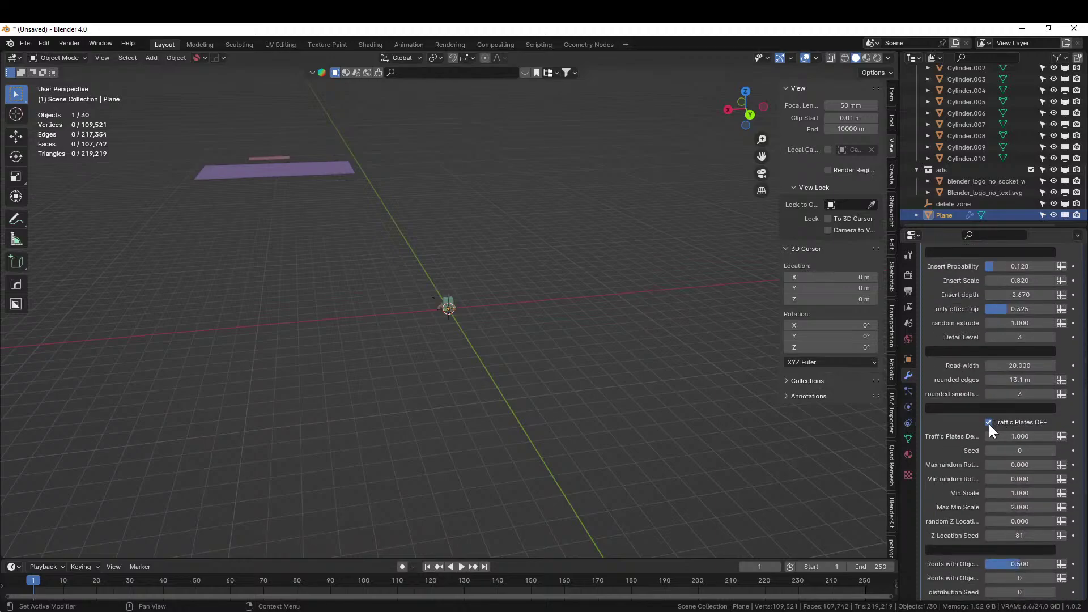
{"action": "left_click", "coordinate": [989, 423]}
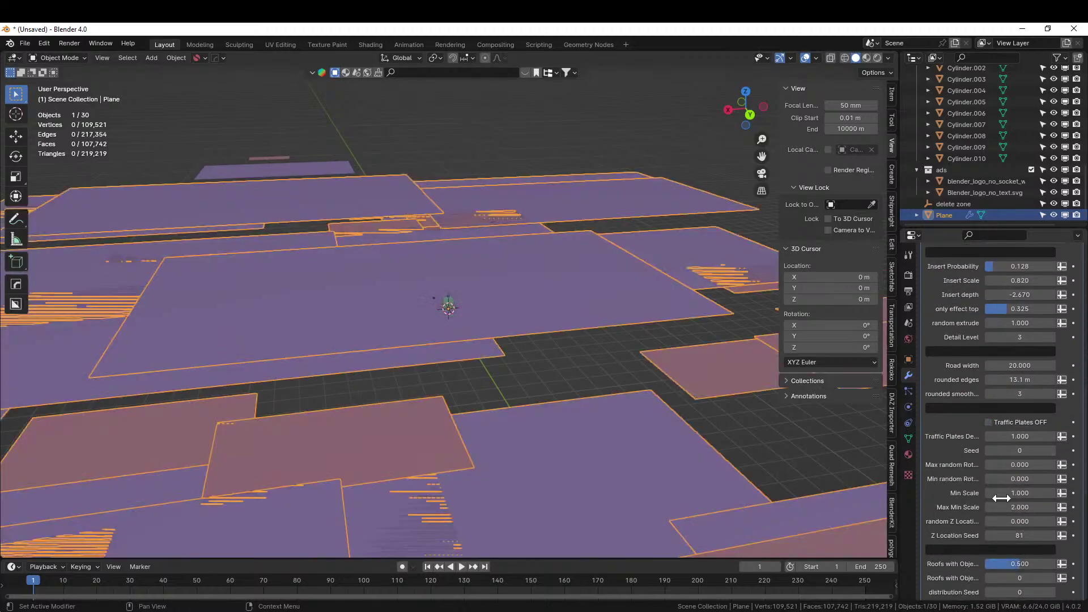
{"action": "scroll", "coordinate": [1000, 501], "scroll_direction": "down", "scroll_amount": 13}
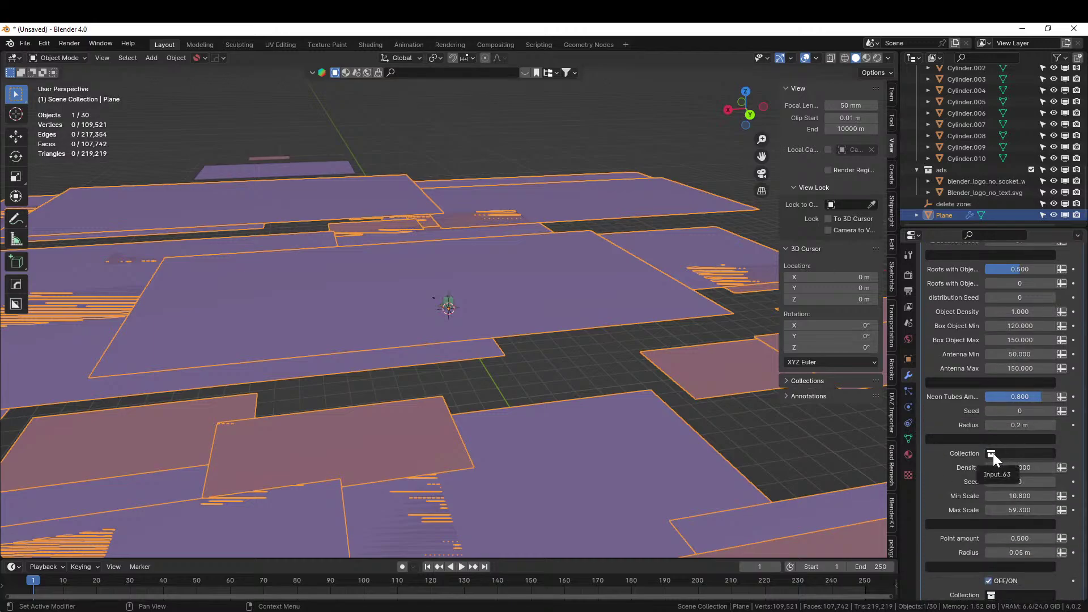
{"action": "scroll", "coordinate": [995, 499], "scroll_direction": "down", "scroll_amount": 2}
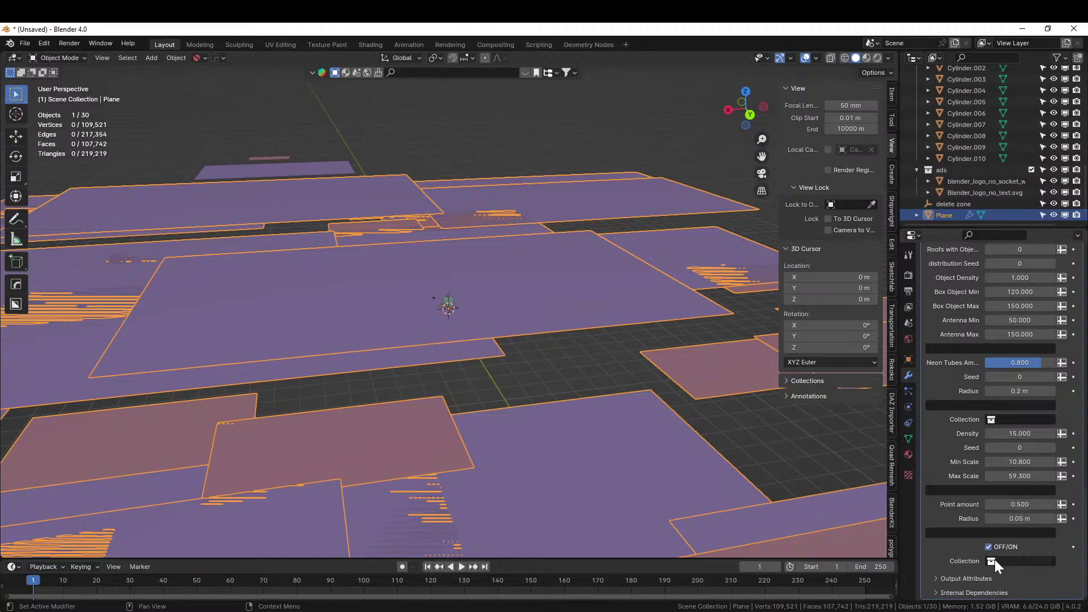
{"action": "left_click", "coordinate": [988, 546]}
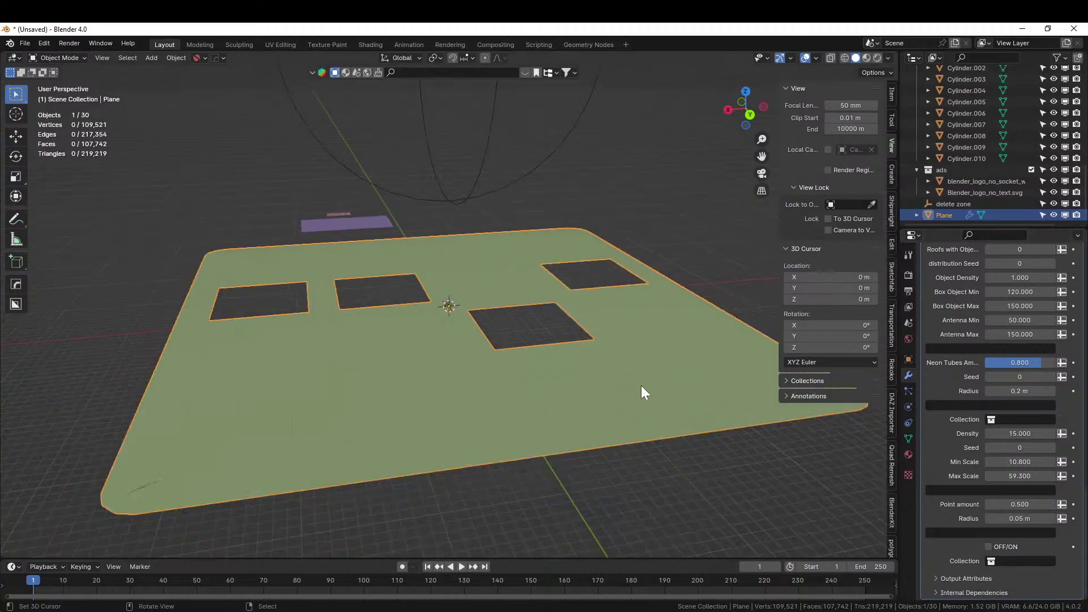
Step: Examine the generated road surface from low and high angles and straight from above
{"action": "middle_click_drag", "start_coordinate": [645, 392], "coordinate": [607, 393]}
{"action": "scroll", "coordinate": [629, 453], "scroll_direction": "down", "scroll_amount": 3}
{"action": "scroll", "coordinate": [606, 393], "scroll_direction": "up", "scroll_amount": 5}
{"action": "middle_click_drag", "start_coordinate": [602, 432], "coordinate": [600, 386]}
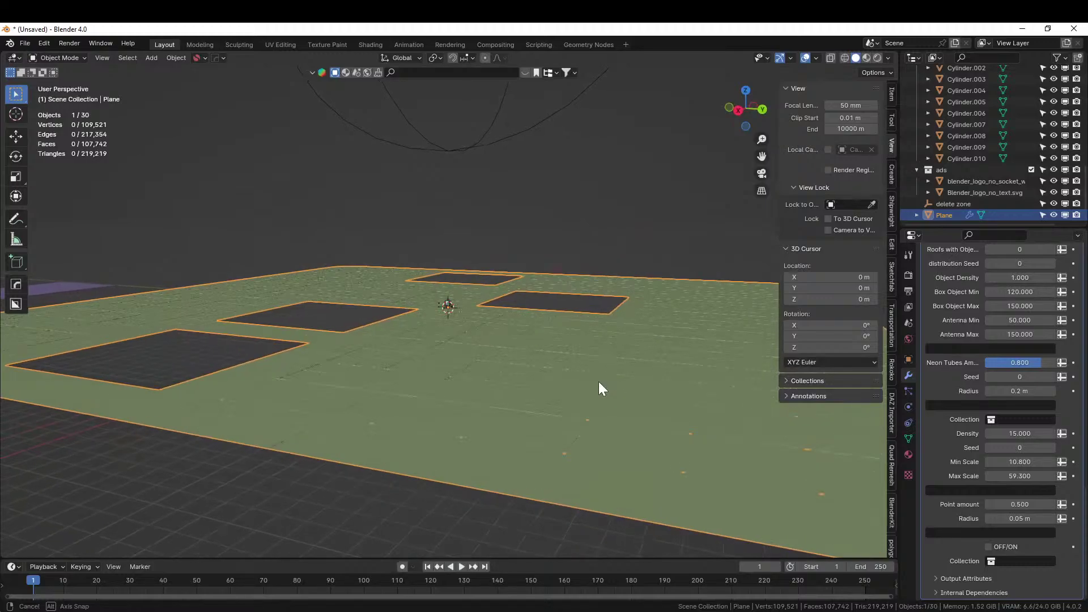
{"action": "scroll", "coordinate": [963, 366], "scroll_direction": "up", "scroll_amount": 8}
{"action": "scroll", "coordinate": [625, 337], "scroll_direction": "up", "scroll_amount": 2}
{"action": "middle_click_drag", "start_coordinate": [624, 335], "coordinate": [638, 421]}
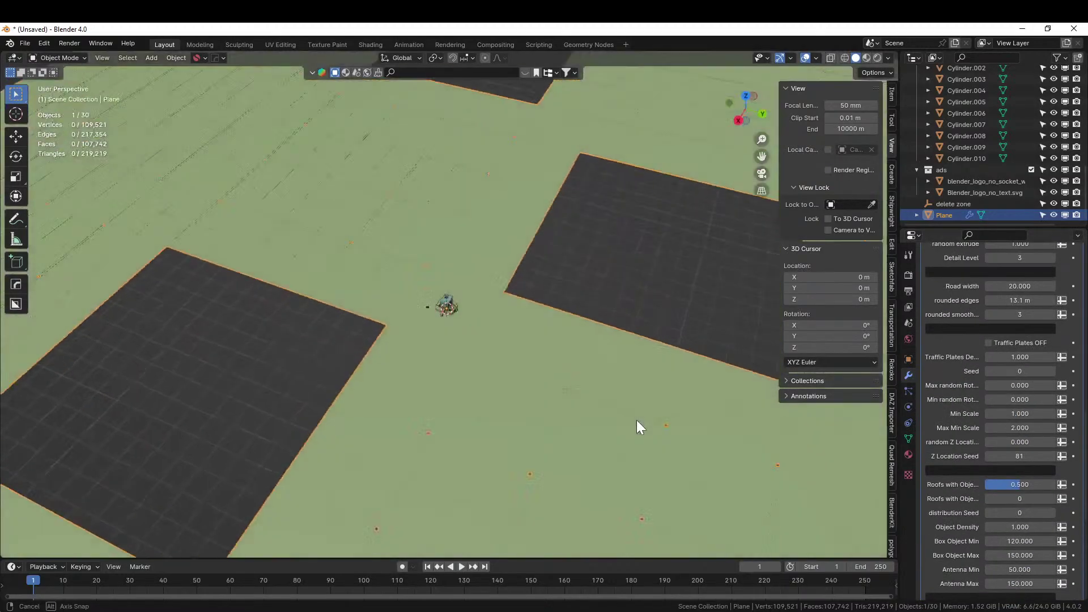
{"action": "key", "text": "KP_7"}
{"action": "scroll", "coordinate": [637, 419], "scroll_direction": "down", "scroll_amount": 7}
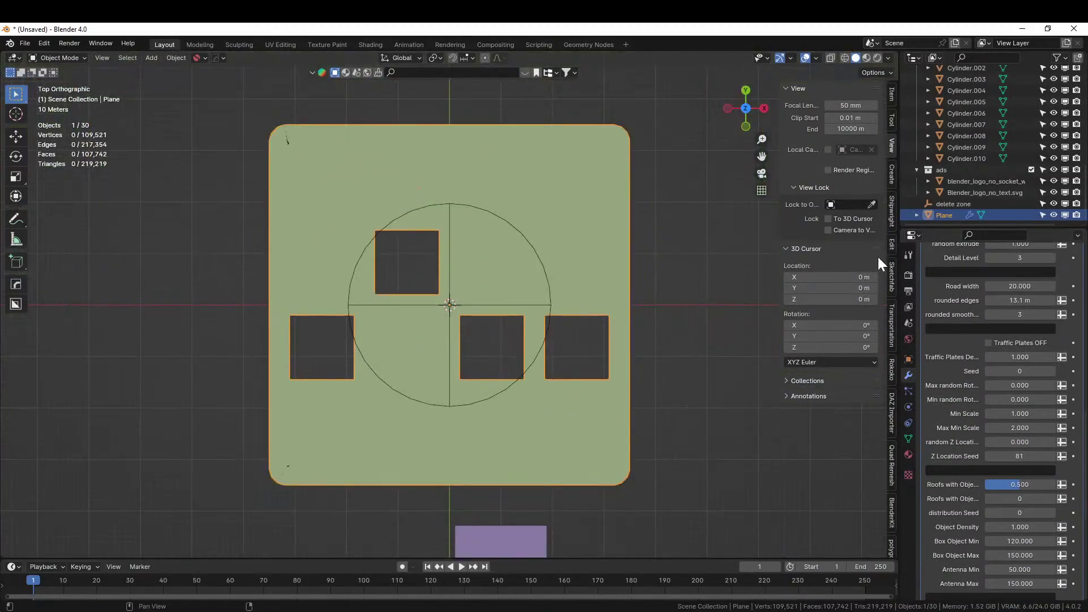
Step: Set the block subdivision Seed to 1 and the Merging Roads amount to 0.504 in the CyberScape modifier
{"action": "scroll", "coordinate": [990, 309], "scroll_direction": "down", "scroll_amount": 10}
{"action": "scroll", "coordinate": [988, 307], "scroll_direction": "up", "scroll_amount": 8}
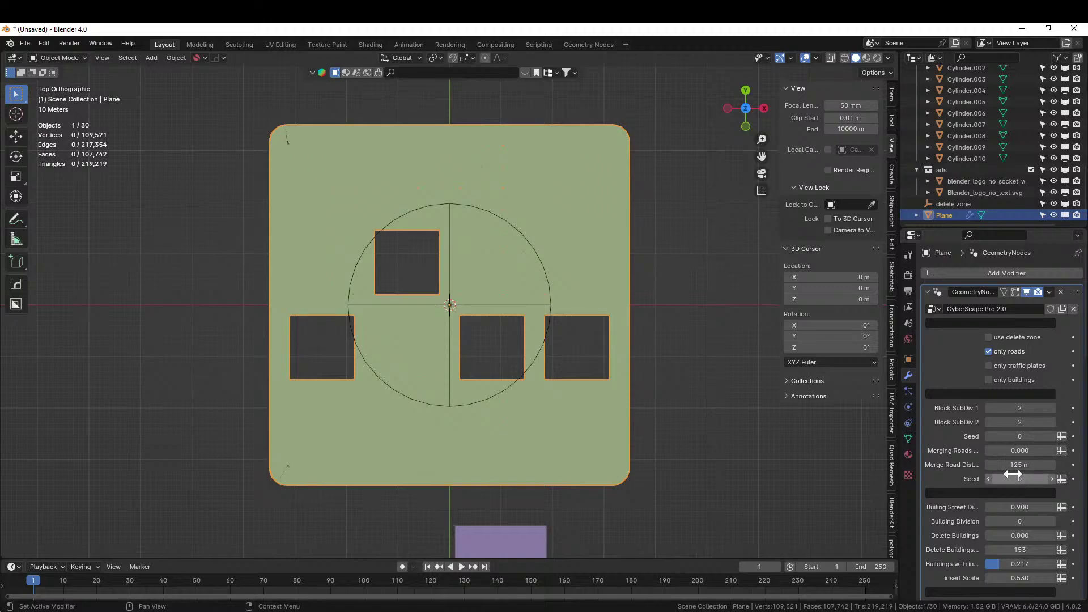
{"action": "left_click_drag", "start_coordinate": [1017, 466], "coordinate": [1018, 466]}
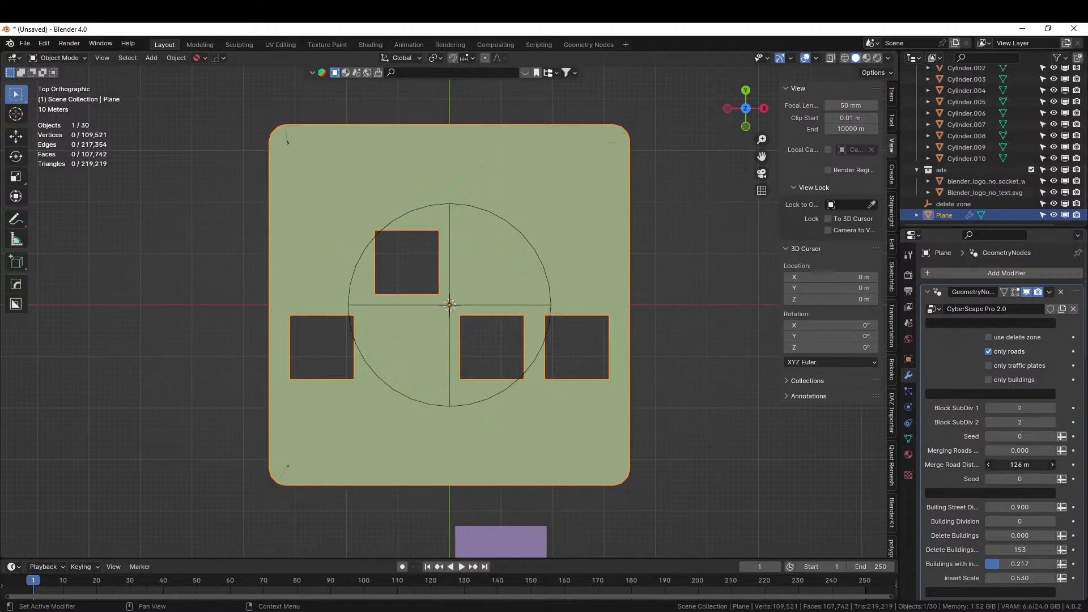
{"action": "left_click", "coordinate": [1052, 436]}
{"action": "left_click_drag", "start_coordinate": [1010, 451], "coordinate": [1027, 451]}
{"action": "scroll", "coordinate": [595, 378], "scroll_direction": "up", "scroll_amount": 3}
{"action": "middle_click_drag", "start_coordinate": [596, 379], "coordinate": [657, 295]}
Step: Set the modifier's building street distance to 2
{"action": "scroll", "coordinate": [996, 500], "scroll_direction": "down", "scroll_amount": 3}
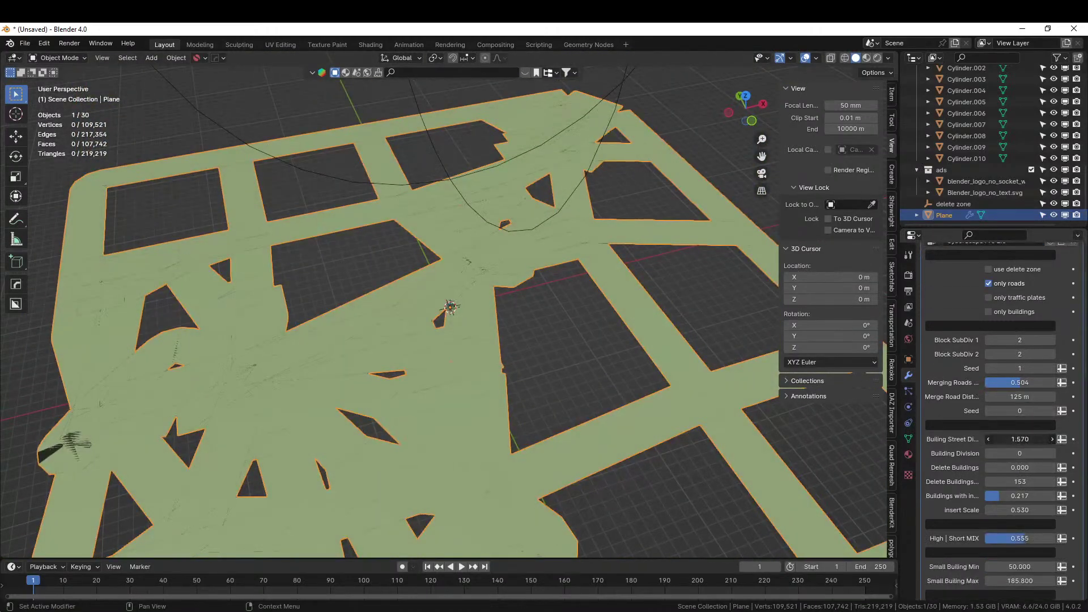
{"action": "left_click", "coordinate": [1021, 440]}
{"action": "type", "text": "2"}
{"action": "key", "text": "Return"}
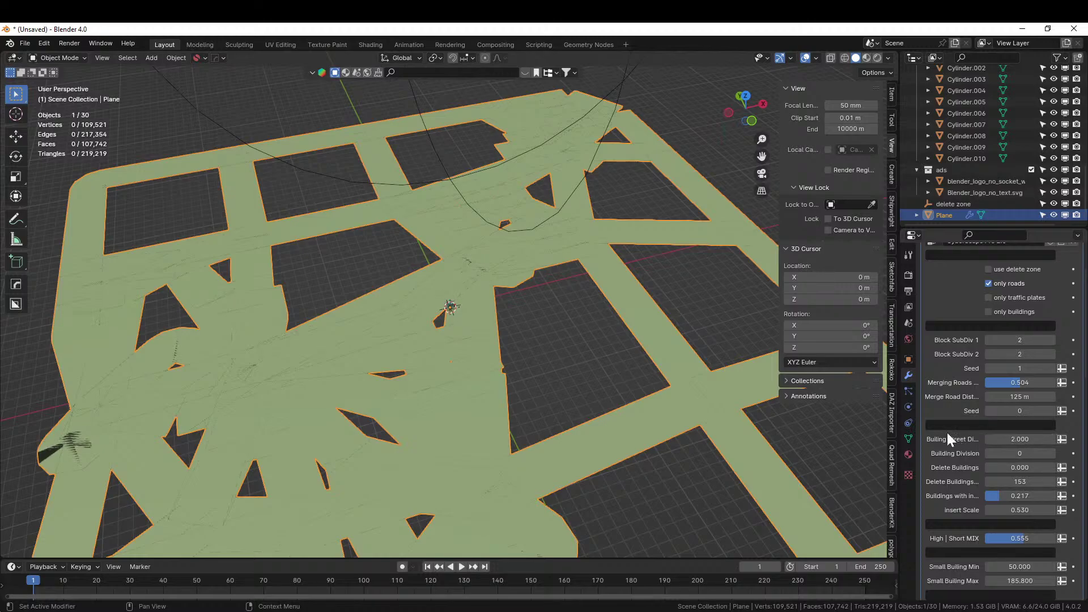
Step: Disable the only roads option to generate the buildings and look at them from above
{"action": "left_click", "coordinate": [988, 284]}
{"action": "scroll", "coordinate": [507, 358], "scroll_direction": "down", "scroll_amount": 8}
{"action": "middle_click_drag", "start_coordinate": [519, 359], "coordinate": [680, 434]}
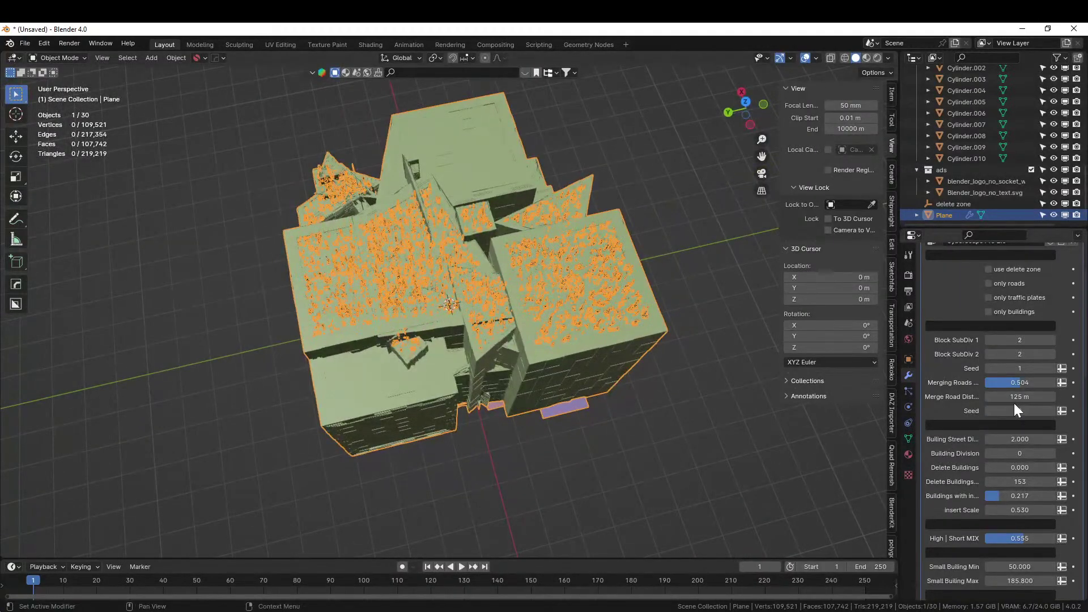
Step: Set both Block SubDiv 1 and Block SubDiv 2 to 3 and view the denser city blocks
{"action": "scroll", "coordinate": [1015, 403], "scroll_direction": "up", "scroll_amount": 3}
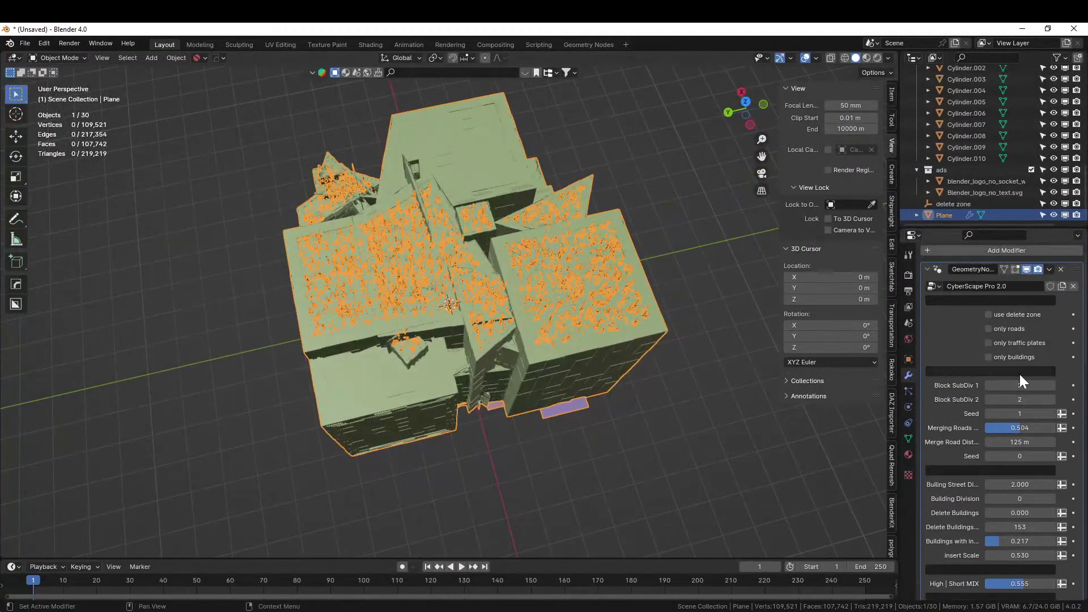
{"action": "left_click", "coordinate": [1053, 385]}
{"action": "left_click", "coordinate": [1054, 400]}
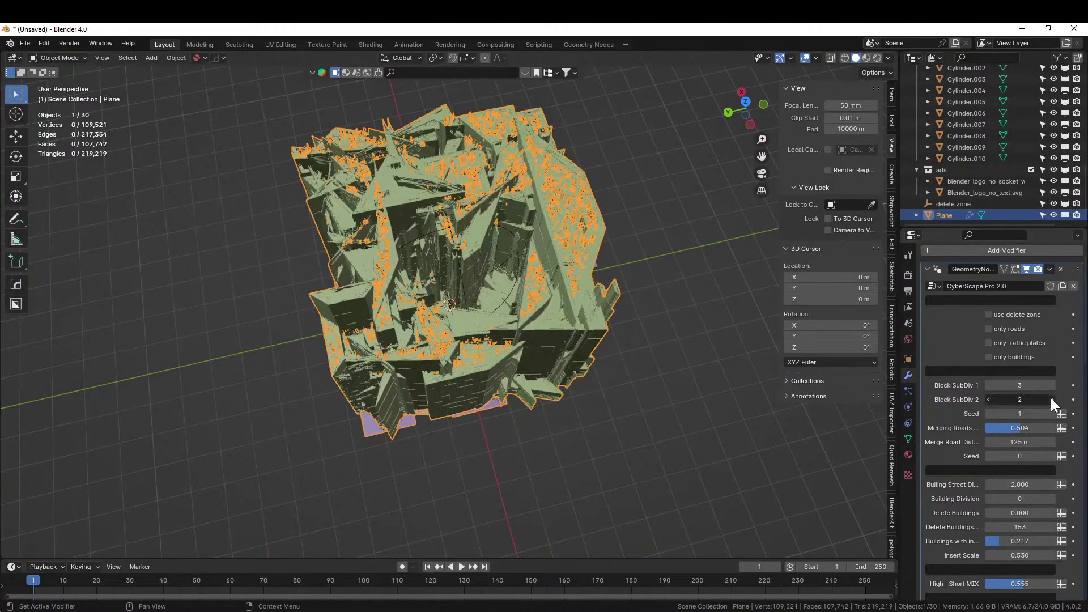
{"action": "middle_click_drag", "start_coordinate": [539, 385], "coordinate": [662, 414]}
{"action": "scroll", "coordinate": [1026, 508], "scroll_direction": "down", "scroll_amount": 3}
Step: Set the High | Short MIX to 0.01 and check the resulting building heights
{"action": "scroll", "coordinate": [1026, 508], "scroll_direction": "down", "scroll_amount": 4}
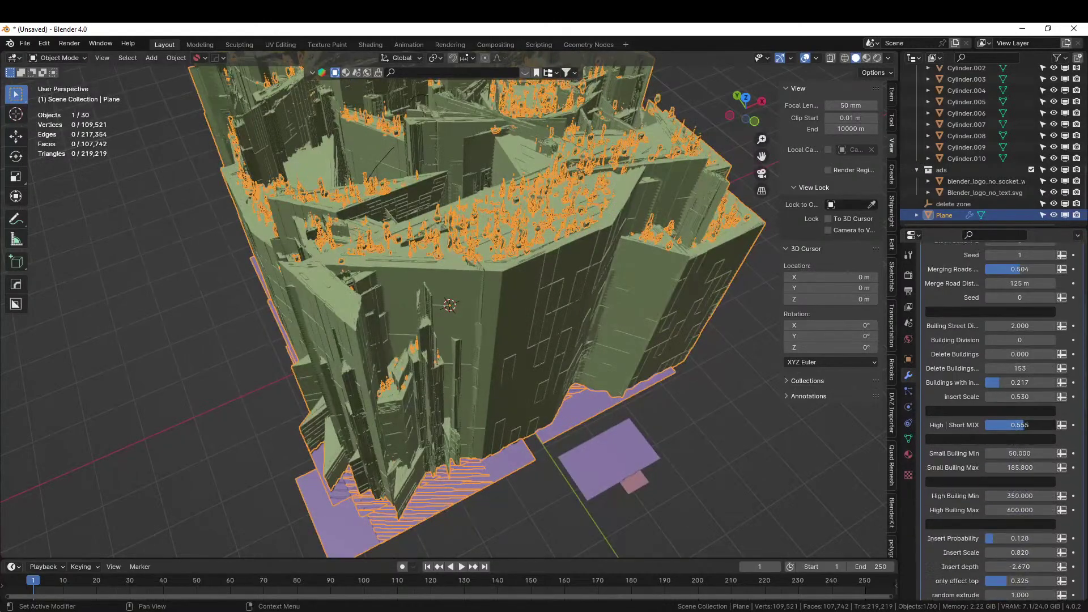
{"action": "left_click_drag", "start_coordinate": [1024, 425], "coordinate": [985, 424]}
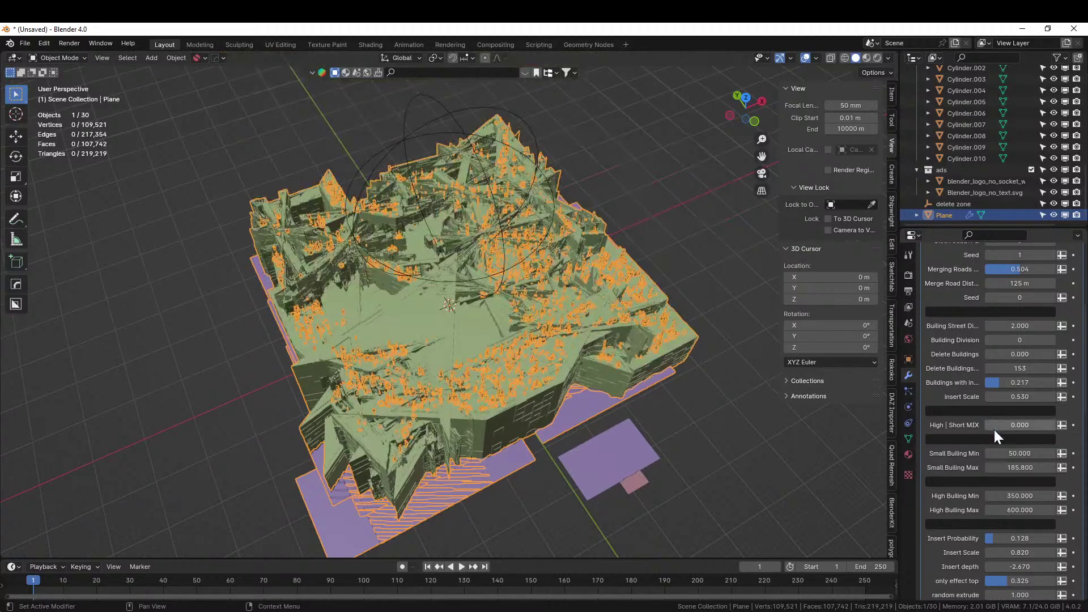
{"action": "left_click", "coordinate": [1006, 425]}
{"action": "type", "text": ".01"}
{"action": "key", "text": "Return"}
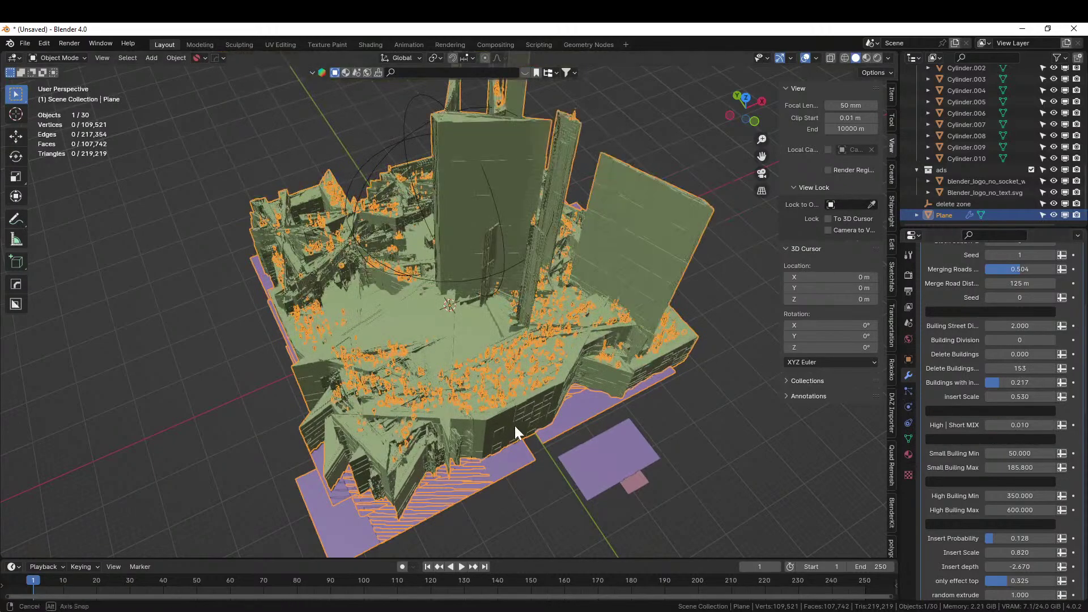
{"action": "middle_click_drag", "start_coordinate": [517, 433], "coordinate": [570, 470]}
Step: Set the small building height range to a minimum of 8 and a maximum of 20
{"action": "left_click", "coordinate": [1021, 452]}
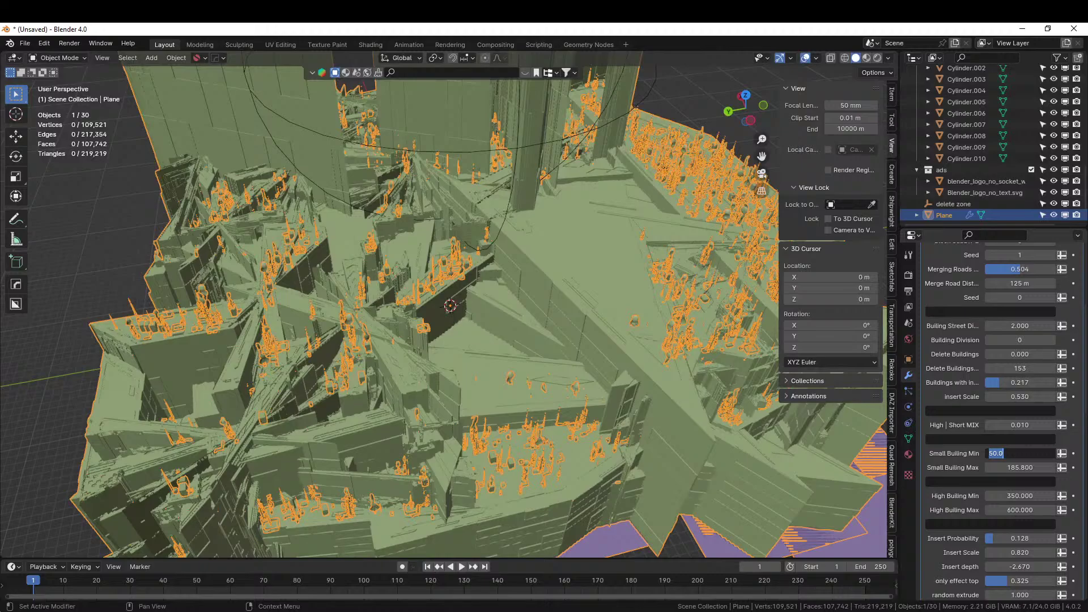
{"action": "key", "text": "Return"}
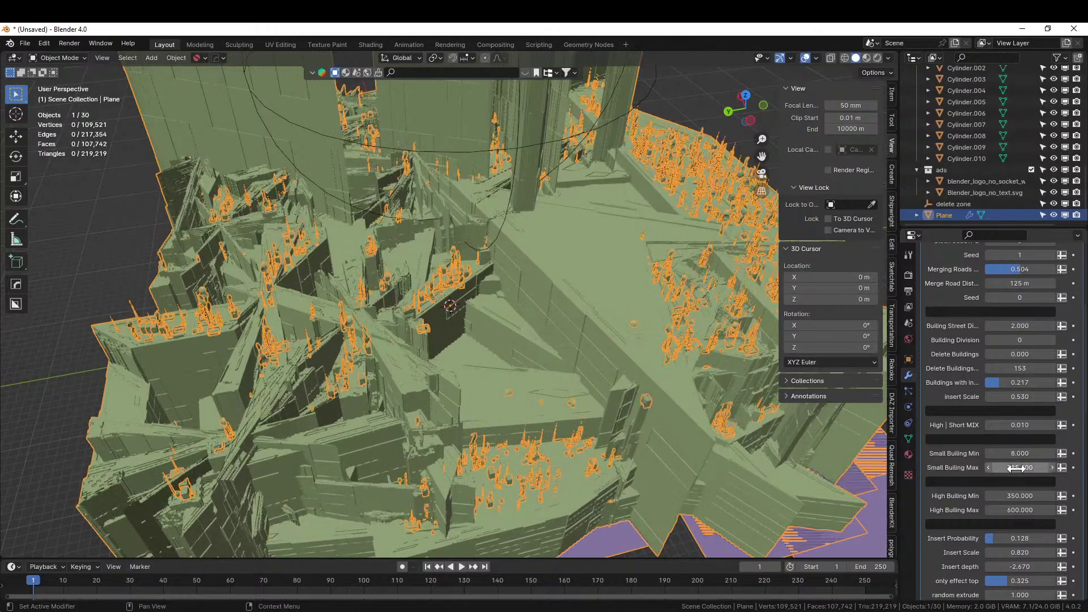
{"action": "left_click", "coordinate": [1024, 467]}
{"action": "key", "text": "Return"}
Step: Set the high building height range to a minimum of 25 and a maximum of 50
{"action": "left_click", "coordinate": [1020, 495]}
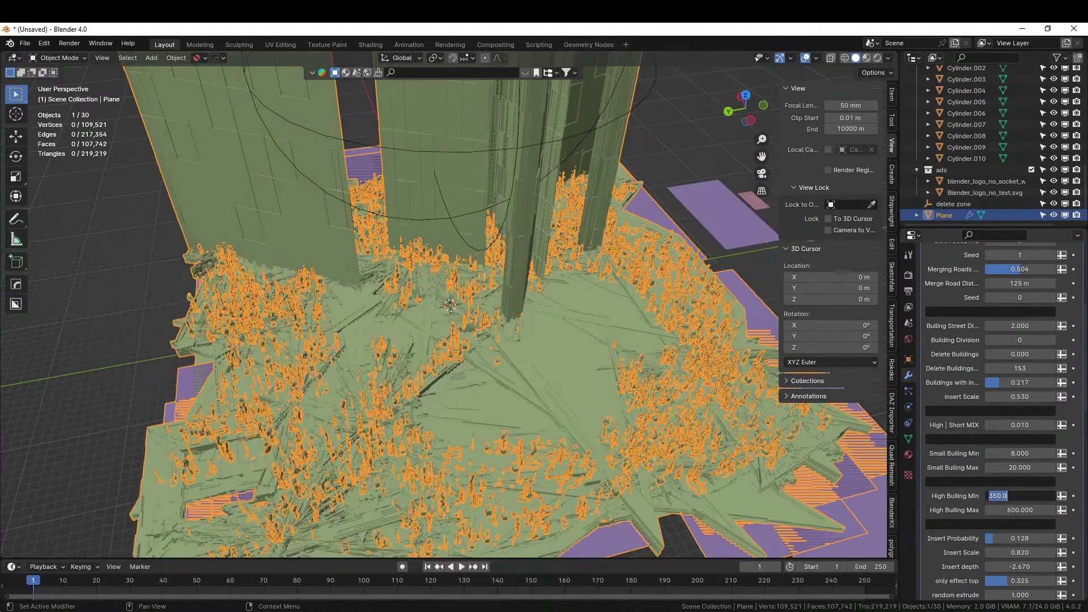
{"action": "type", "text": "25"}
{"action": "key", "text": "Return"}
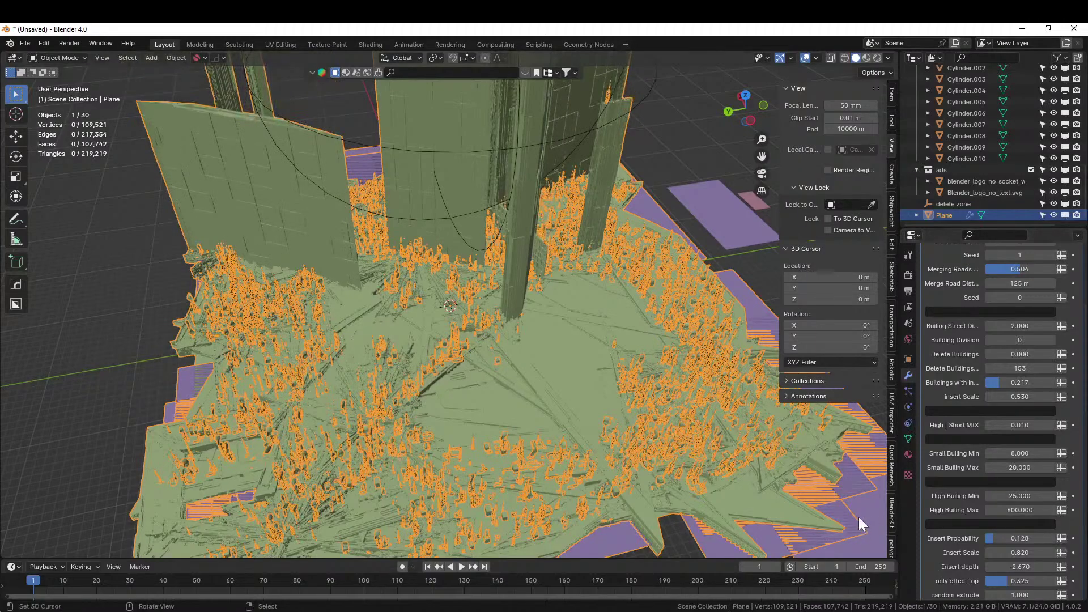
{"action": "left_click", "coordinate": [1020, 510]}
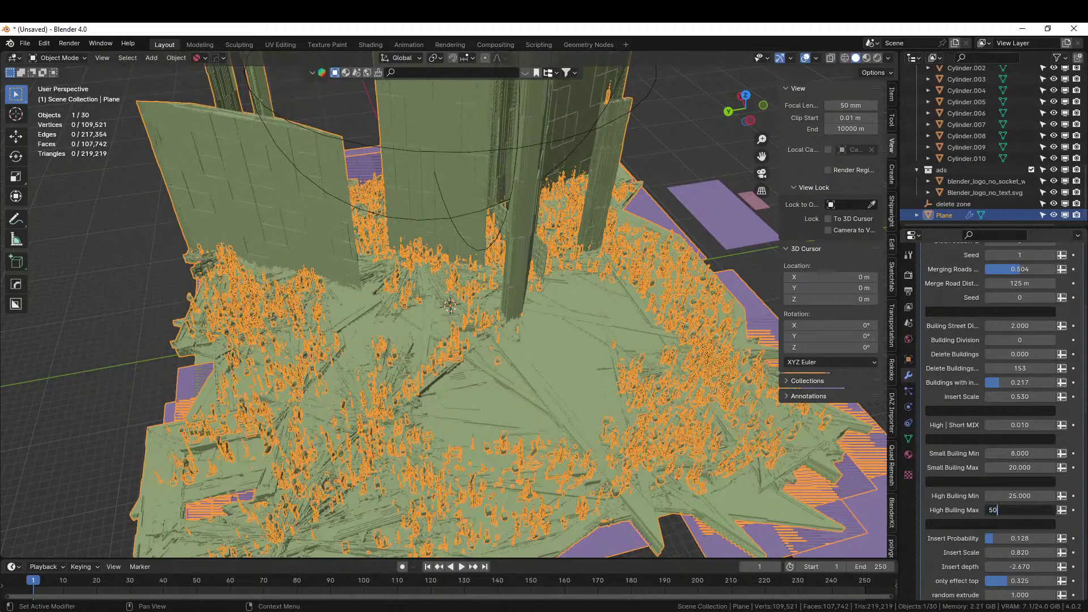
{"action": "type", "text": "50"}
{"action": "key", "text": "Return"}
{"action": "scroll", "coordinate": [566, 421], "scroll_direction": "up", "scroll_amount": 8}
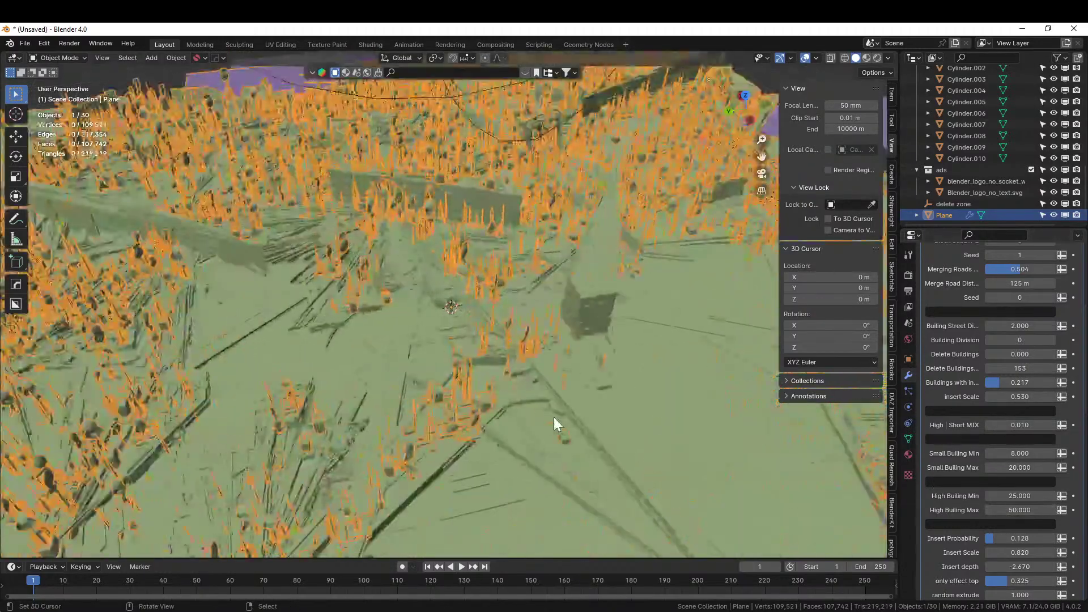
{"action": "middle_click_drag", "start_coordinate": [451, 453], "coordinate": [190, 394]}
Step: With only roads shown, set the Merging Roads amount to 0.079 and the merge road distance to 127 m
{"action": "scroll", "coordinate": [1046, 378], "scroll_direction": "up", "scroll_amount": 8}
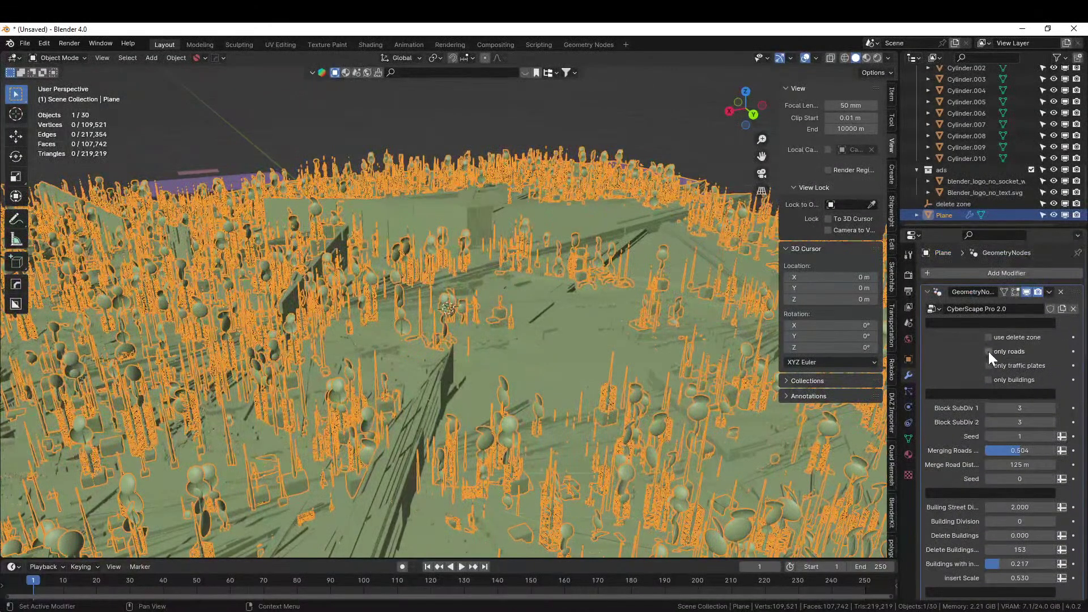
{"action": "left_click", "coordinate": [989, 352]}
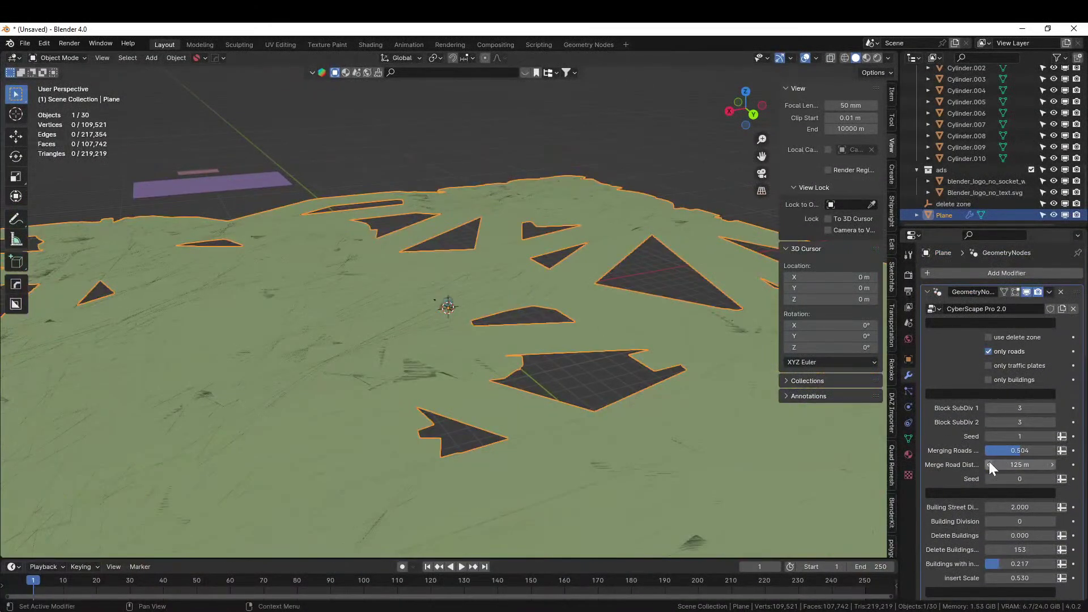
{"action": "left_click_drag", "start_coordinate": [1020, 450], "coordinate": [992, 451]}
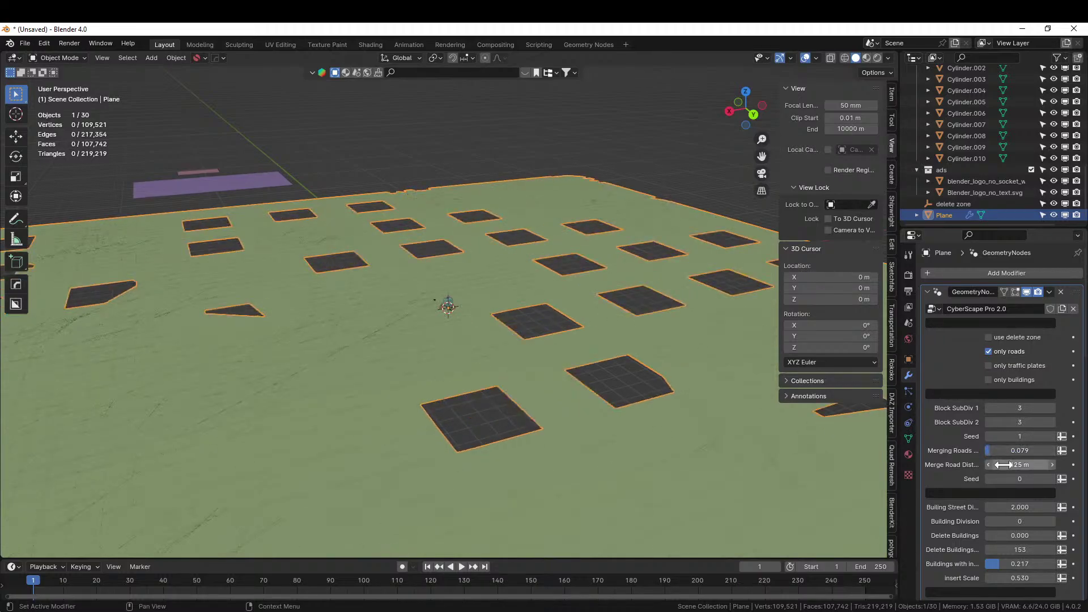
{"action": "scroll", "coordinate": [624, 372], "scroll_direction": "down", "scroll_amount": 2}
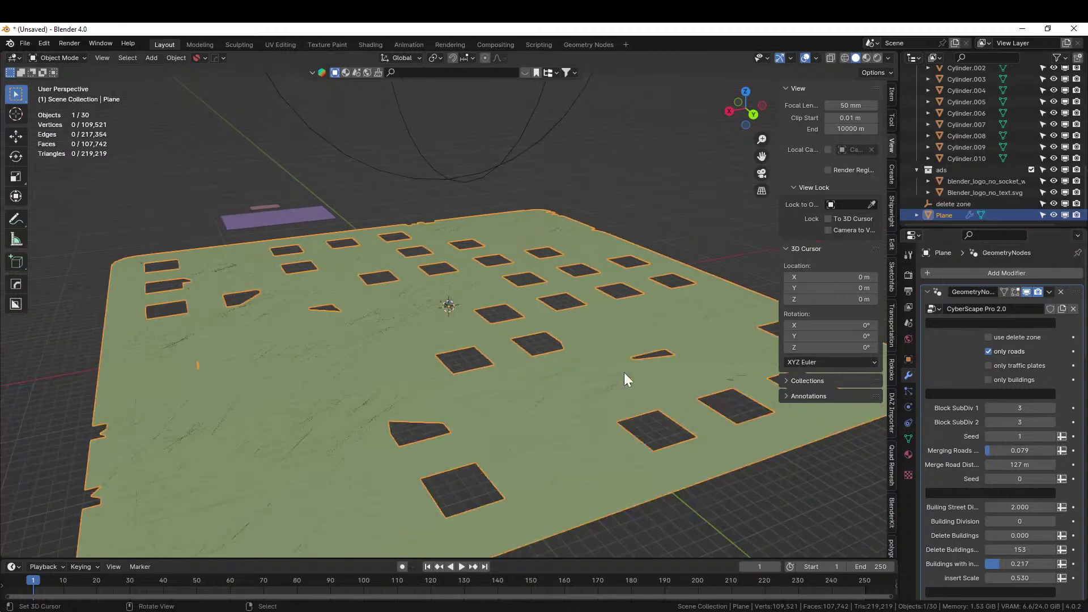
{"action": "middle_click_drag", "start_coordinate": [624, 372], "coordinate": [605, 420]}
{"action": "scroll", "coordinate": [593, 420], "scroll_direction": "down", "scroll_amount": 2}
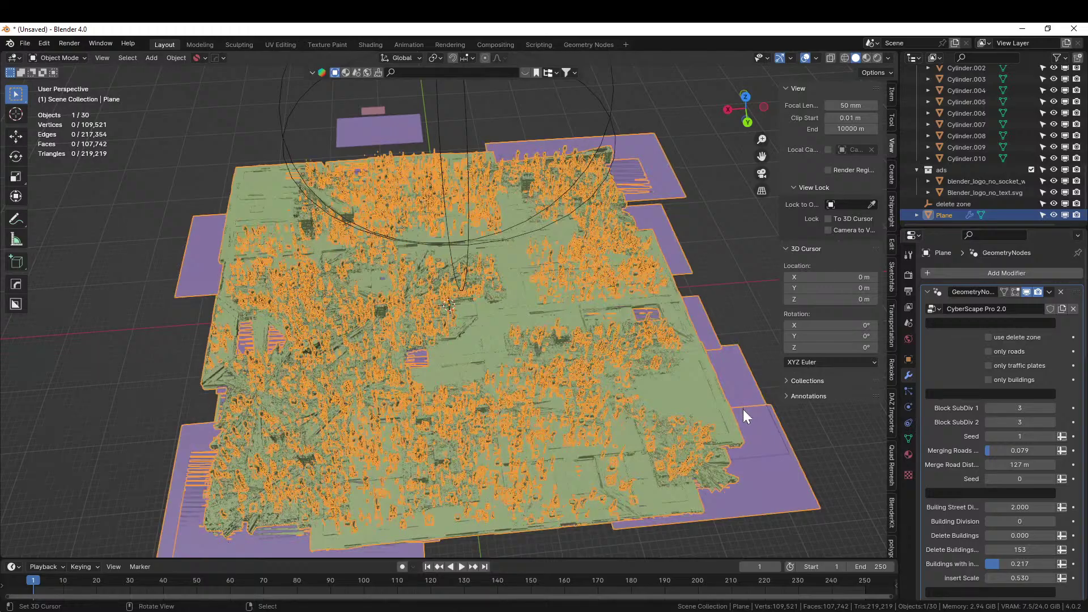
Step: Try a building street distance of 0.9 and check the spacing between the city blocks
{"action": "middle_click_drag", "start_coordinate": [743, 409], "coordinate": [272, 405]}
{"action": "scroll", "coordinate": [663, 396], "scroll_direction": "up", "scroll_amount": 3}
{"action": "scroll", "coordinate": [489, 383], "scroll_direction": "up", "scroll_amount": 3}
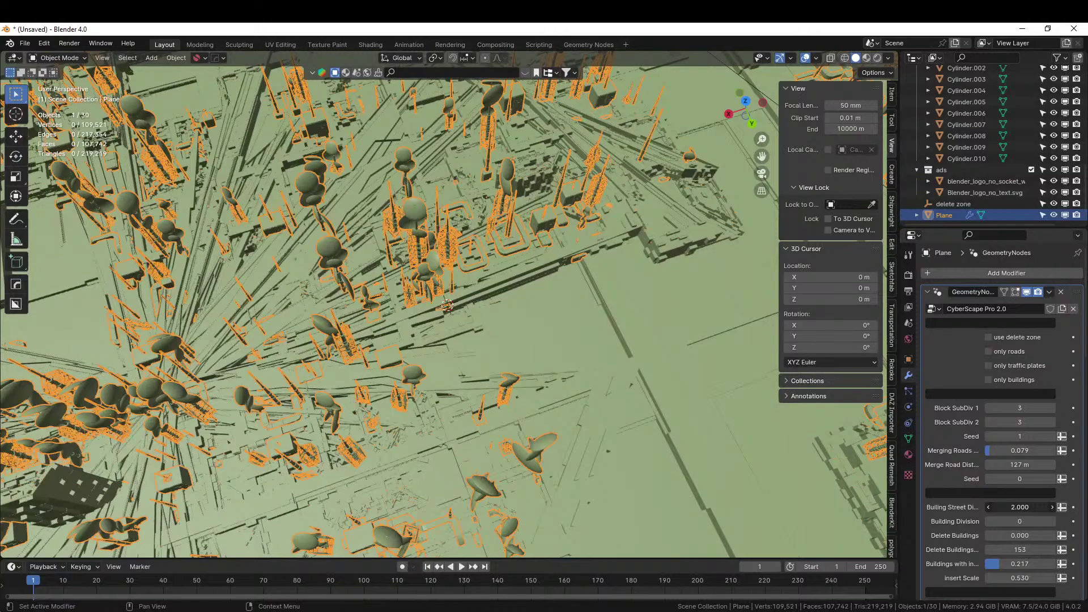
{"action": "left_click_drag", "start_coordinate": [1020, 507], "coordinate": [1027, 509]}
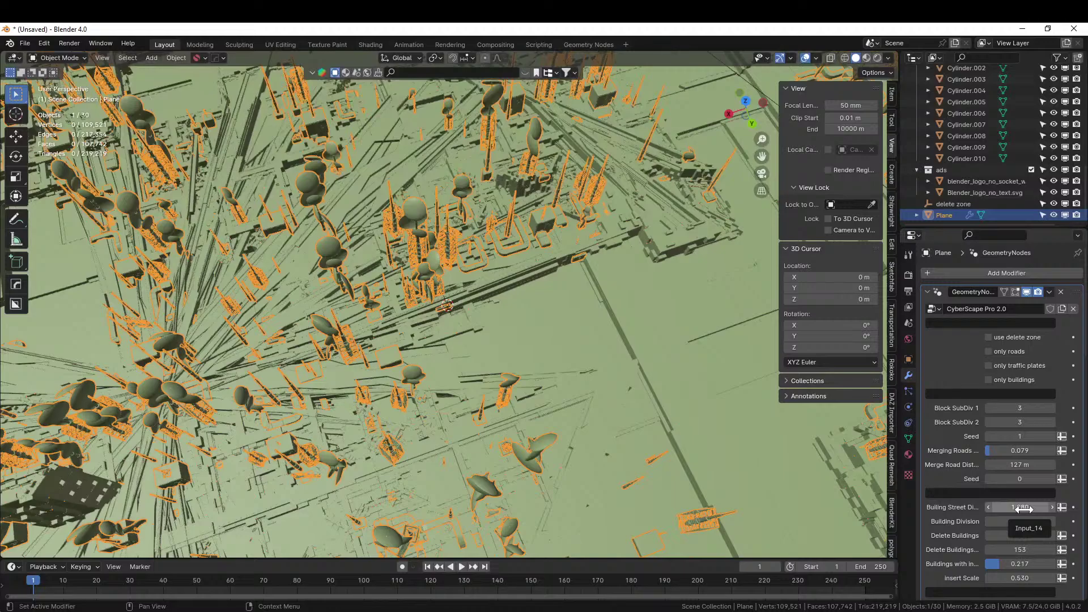
{"action": "left_click", "coordinate": [1016, 507]}
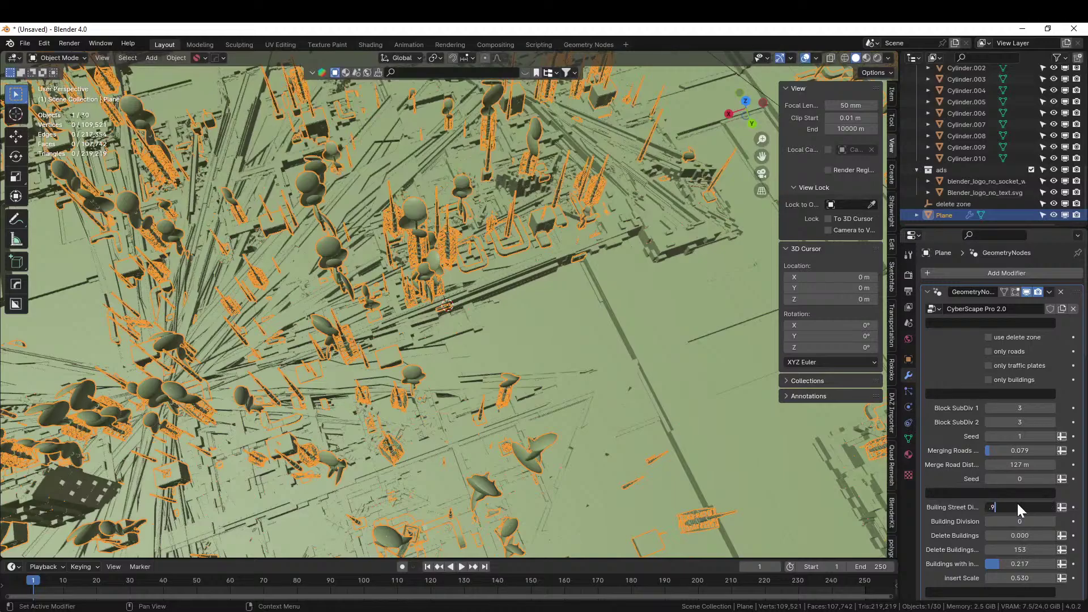
{"action": "key", "text": "Return"}
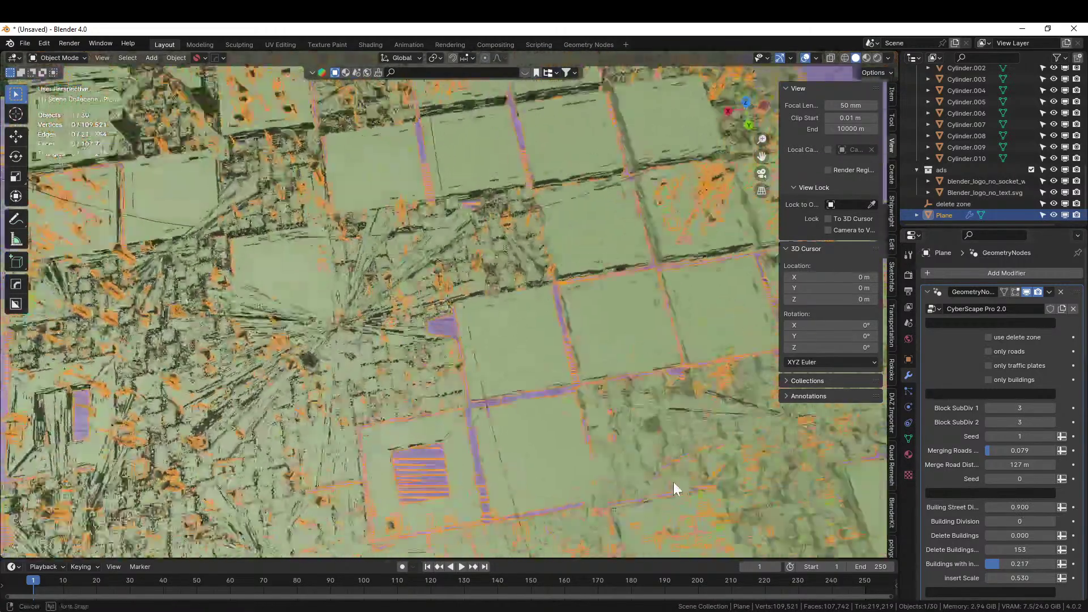
{"action": "middle_click_drag", "start_coordinate": [673, 482], "coordinate": [644, 467]}
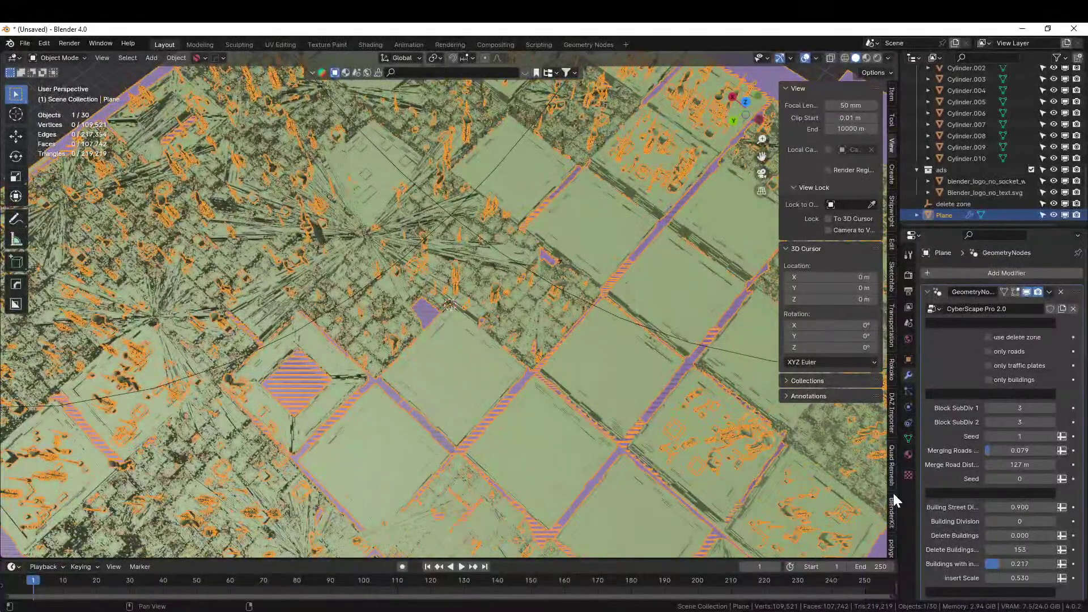
Step: Set the building street distance to 0.8 and inspect the gaps between the blocks up close
{"action": "left_click", "coordinate": [1027, 506]}
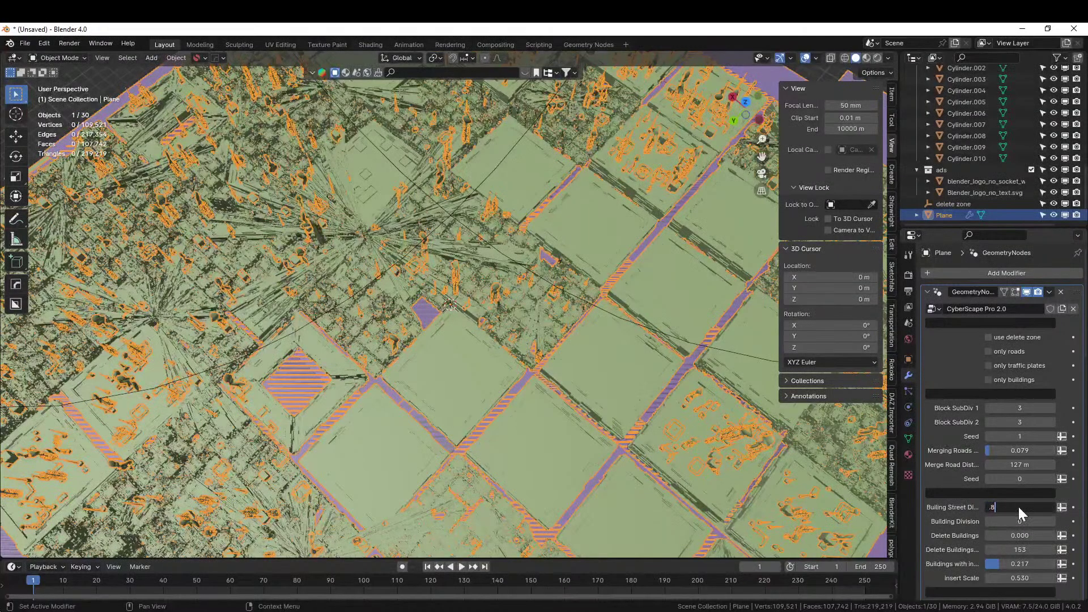
{"action": "type", "text": ".8"}
{"action": "key", "text": "Return"}
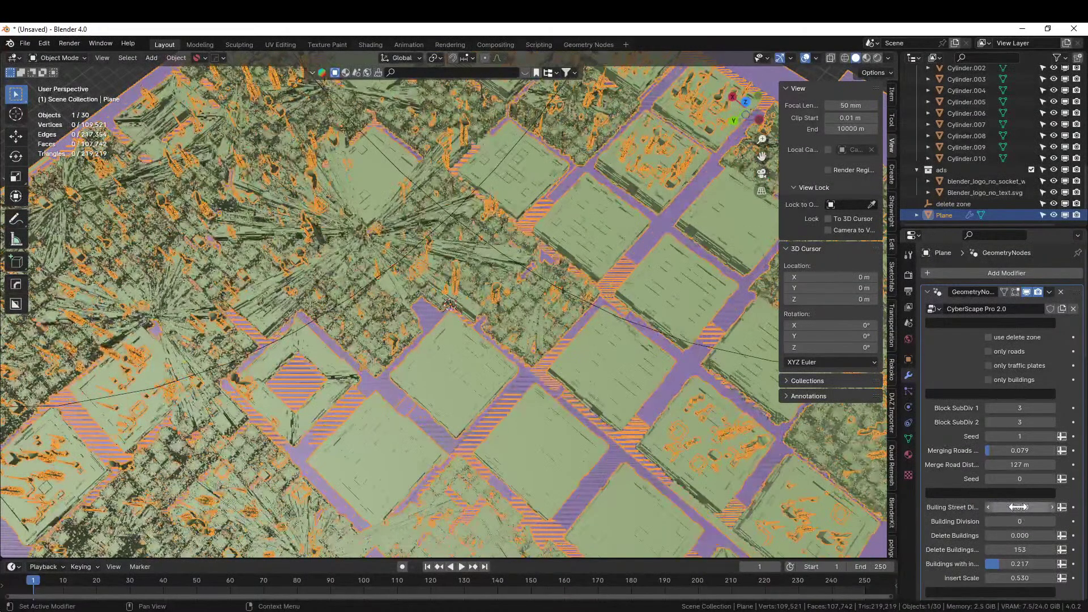
{"action": "middle_click_drag", "start_coordinate": [588, 414], "coordinate": [469, 415]}
{"action": "scroll", "coordinate": [479, 410], "scroll_direction": "up", "scroll_amount": 6}
{"action": "middle_click_drag", "start_coordinate": [532, 398], "coordinate": [482, 409]}
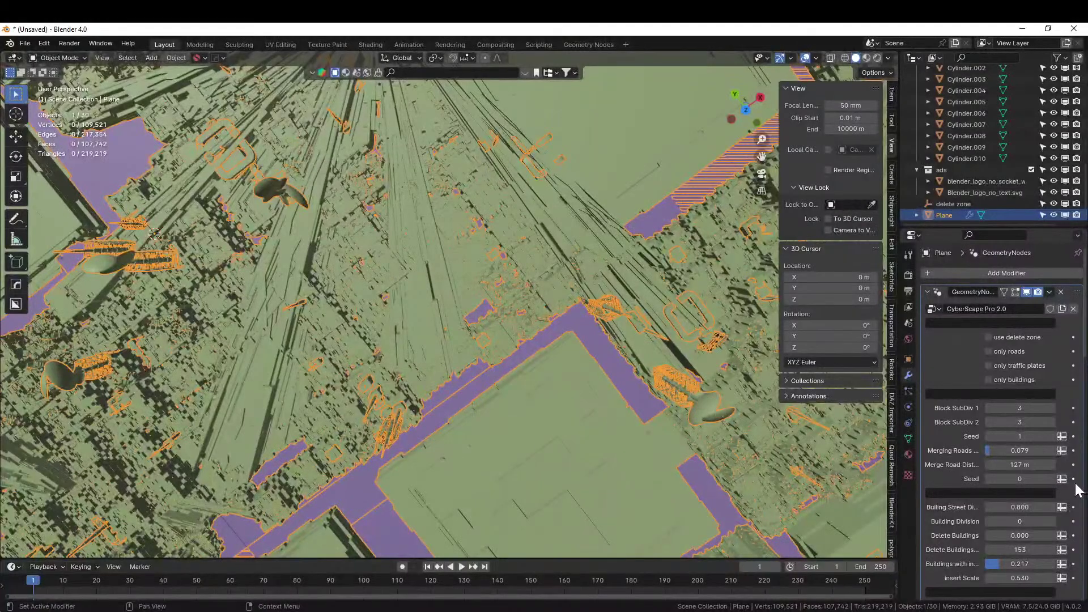
Step: Set the Merging Roads amount to 0 and Block SubDiv 2 to 2, checking the streets between the blocks
{"action": "left_click", "coordinate": [993, 451]}
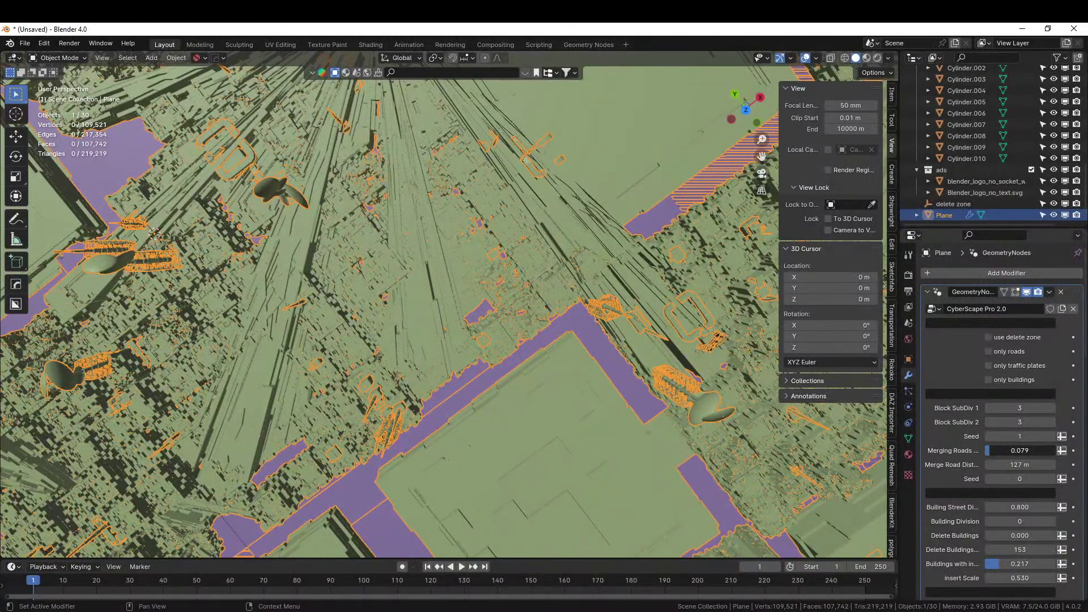
{"action": "mouse_move", "coordinate": [994, 450]}
{"action": "left_mouse_down"}
{"action": "mouse_move", "coordinate": [1026, 450]}
{"action": "mouse_move", "coordinate": [985, 450]}
{"action": "left_mouse_up"}
{"action": "scroll", "coordinate": [595, 439], "scroll_direction": "down", "scroll_amount": 4}
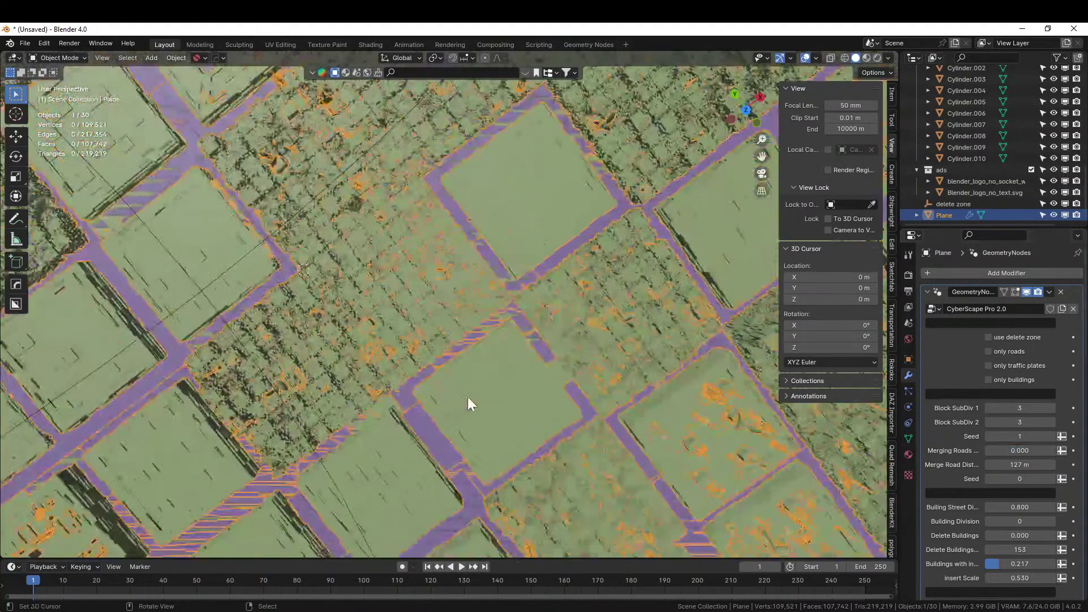
{"action": "middle_click_drag", "start_coordinate": [468, 397], "coordinate": [790, 346]}
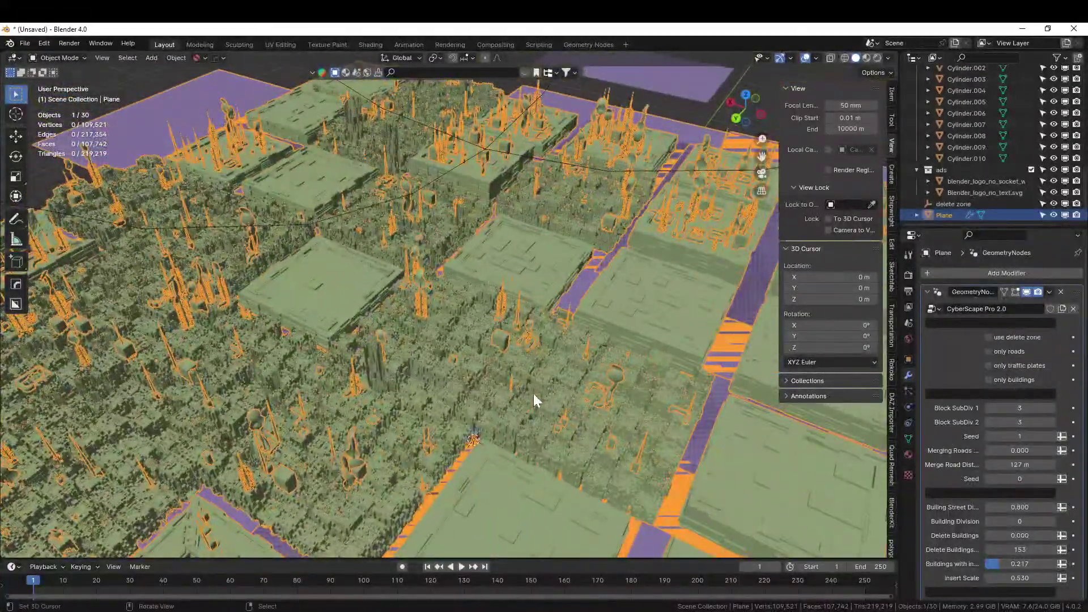
{"action": "scroll", "coordinate": [534, 394], "scroll_direction": "up", "scroll_amount": 6}
{"action": "middle_click_drag", "start_coordinate": [534, 395], "coordinate": [504, 428]}
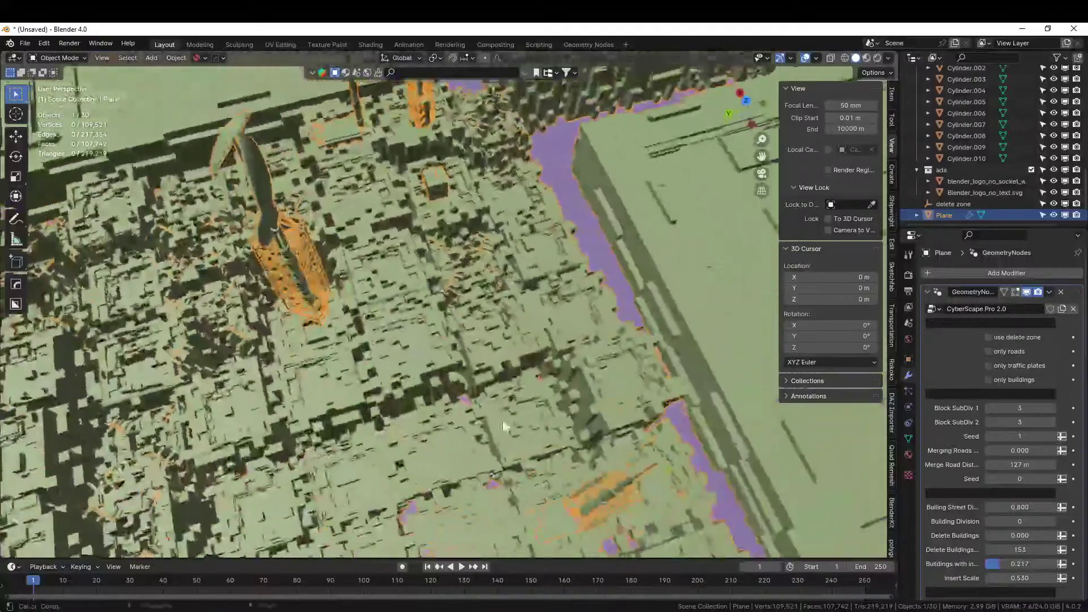
{"action": "left_click", "coordinate": [990, 423]}
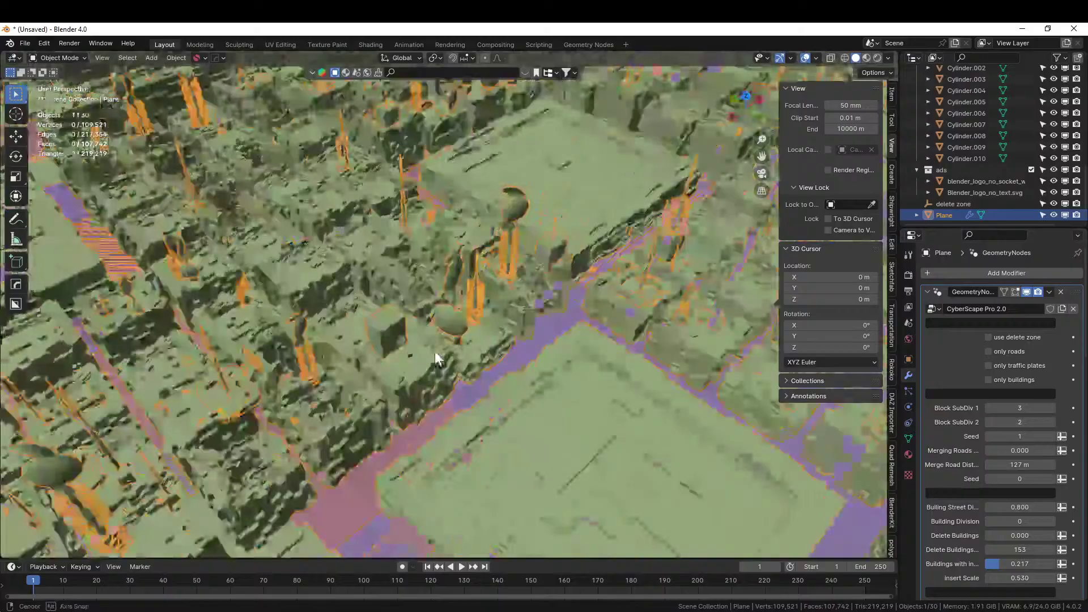
{"action": "middle_click_drag", "start_coordinate": [436, 352], "coordinate": [640, 385]}
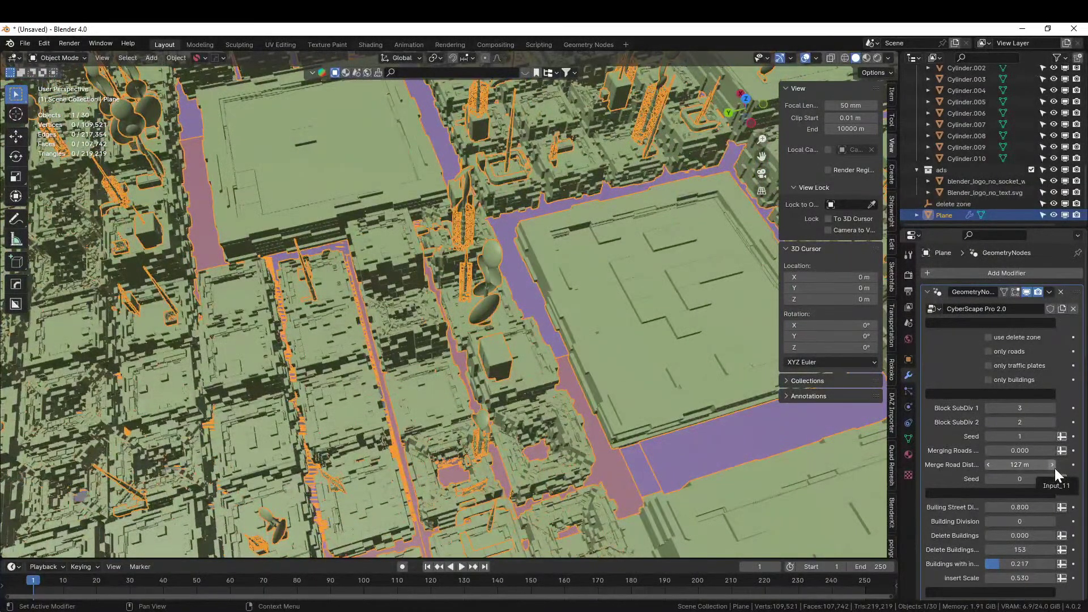
Step: Set the road width to 23.11 and view the whole city layout
{"action": "scroll", "coordinate": [1020, 496], "scroll_direction": "down", "scroll_amount": 2}
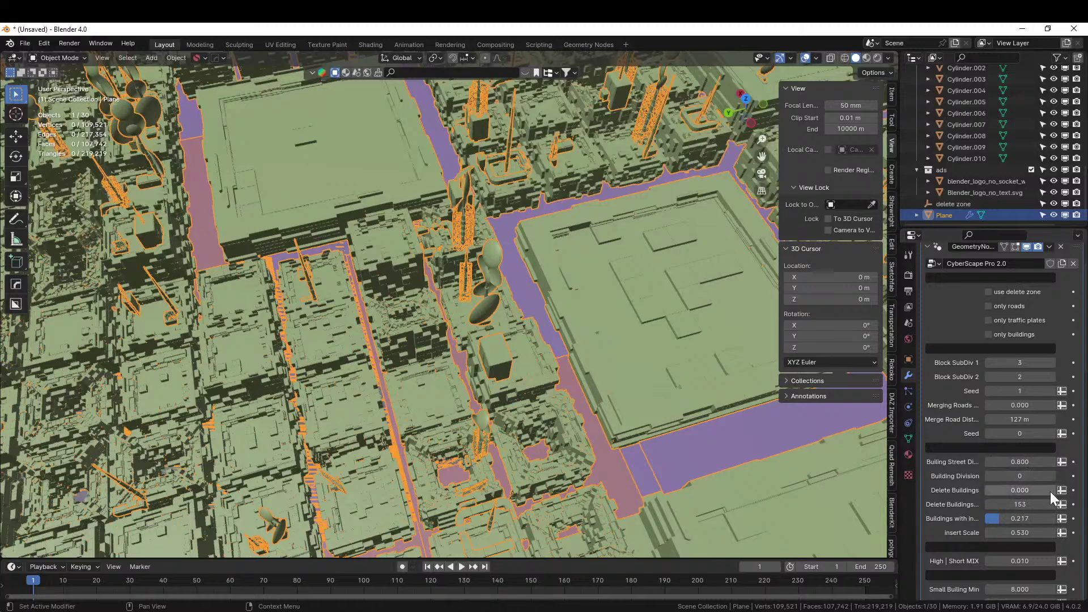
{"action": "scroll", "coordinate": [1043, 504], "scroll_direction": "down", "scroll_amount": 8}
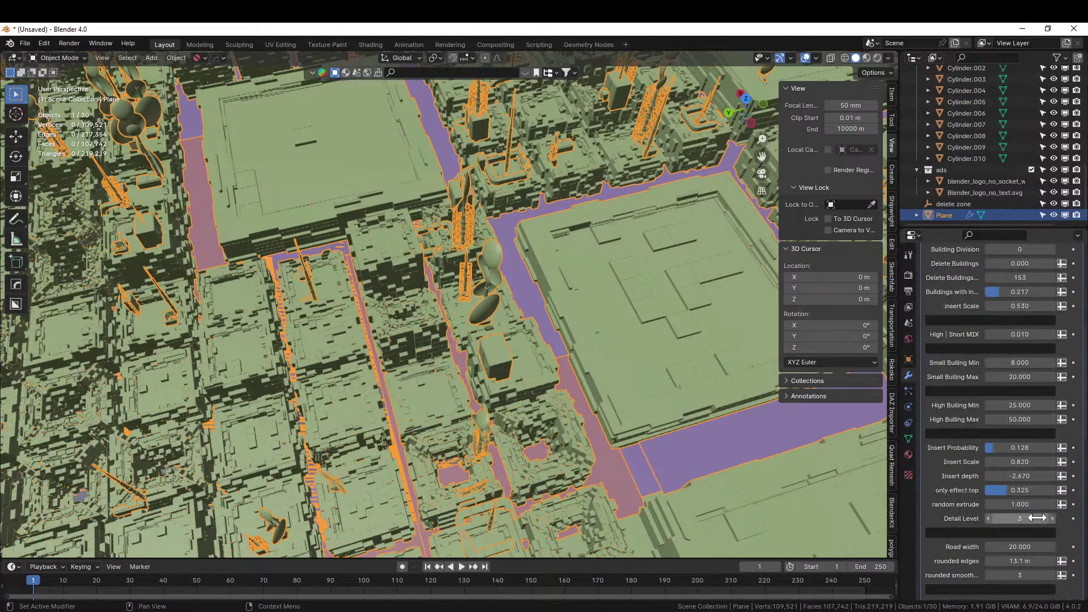
{"action": "left_click_drag", "start_coordinate": [1020, 547], "coordinate": [1039, 547]}
{"action": "scroll", "coordinate": [563, 412], "scroll_direction": "down", "scroll_amount": 8}
{"action": "middle_click_drag", "start_coordinate": [563, 411], "coordinate": [529, 426]}
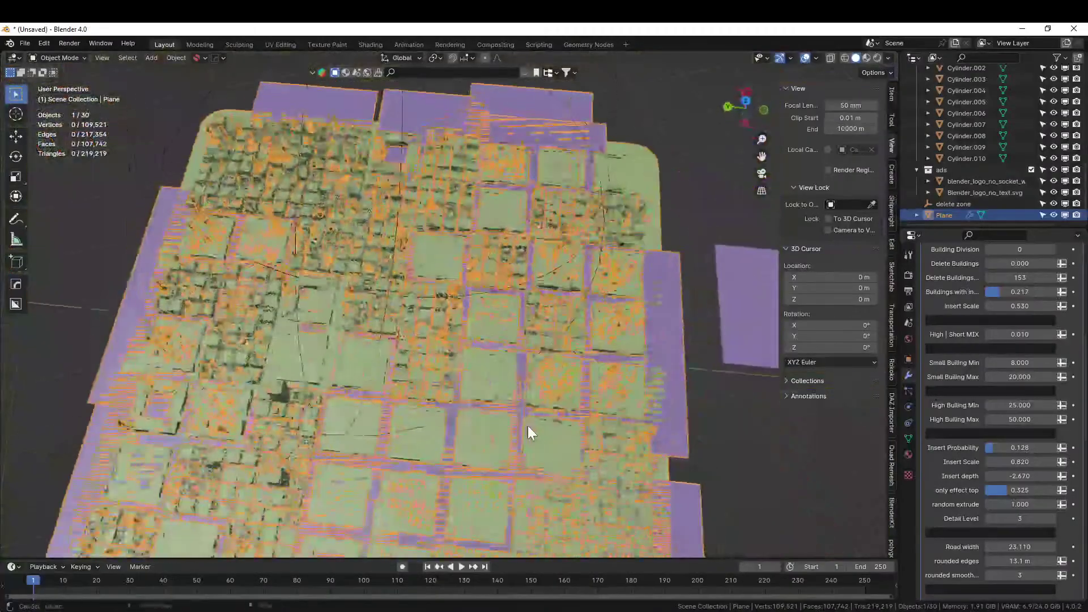
{"action": "scroll", "coordinate": [971, 502], "scroll_direction": "down", "scroll_amount": 6}
{"action": "middle_click_drag", "start_coordinate": [652, 419], "coordinate": [708, 410]}
Step: Switch the traffic plates off and set Block SubDiv 2 to 1
{"action": "scroll", "coordinate": [991, 414], "scroll_direction": "down", "scroll_amount": 3}
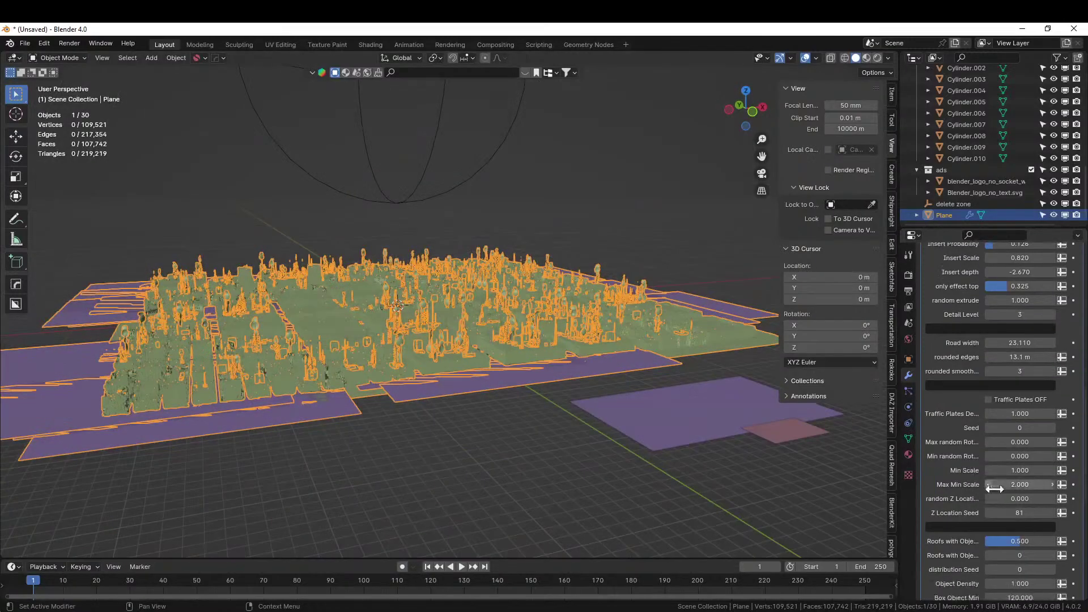
{"action": "left_click", "coordinate": [988, 400]}
{"action": "middle_click_drag", "start_coordinate": [709, 431], "coordinate": [847, 428]}
{"action": "scroll", "coordinate": [961, 380], "scroll_direction": "up", "scroll_amount": 15}
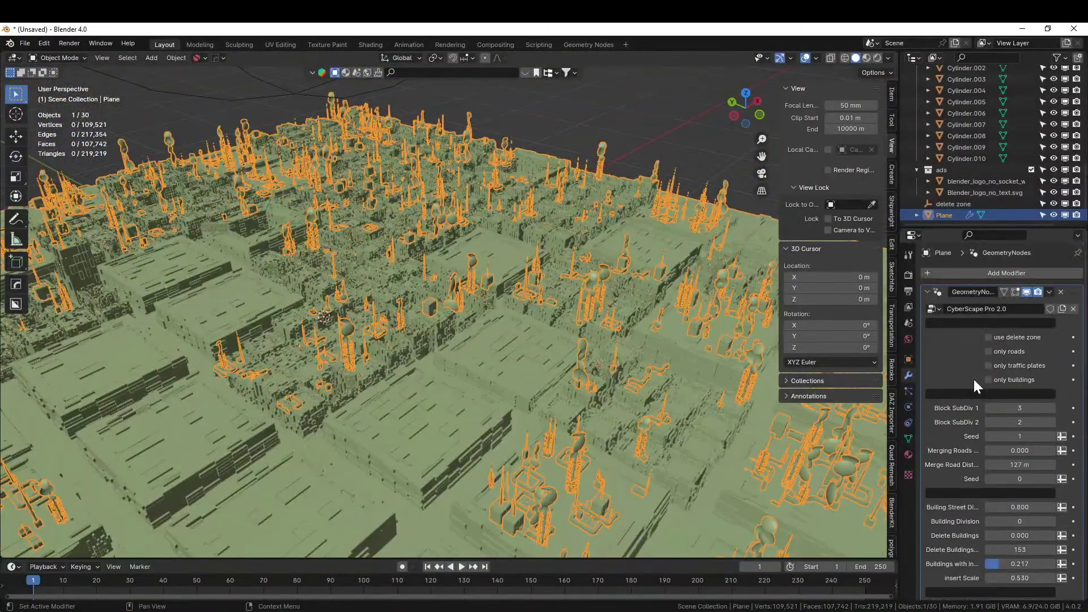
{"action": "left_click", "coordinate": [988, 421]}
{"action": "middle_click_drag", "start_coordinate": [588, 382], "coordinate": [429, 379]}
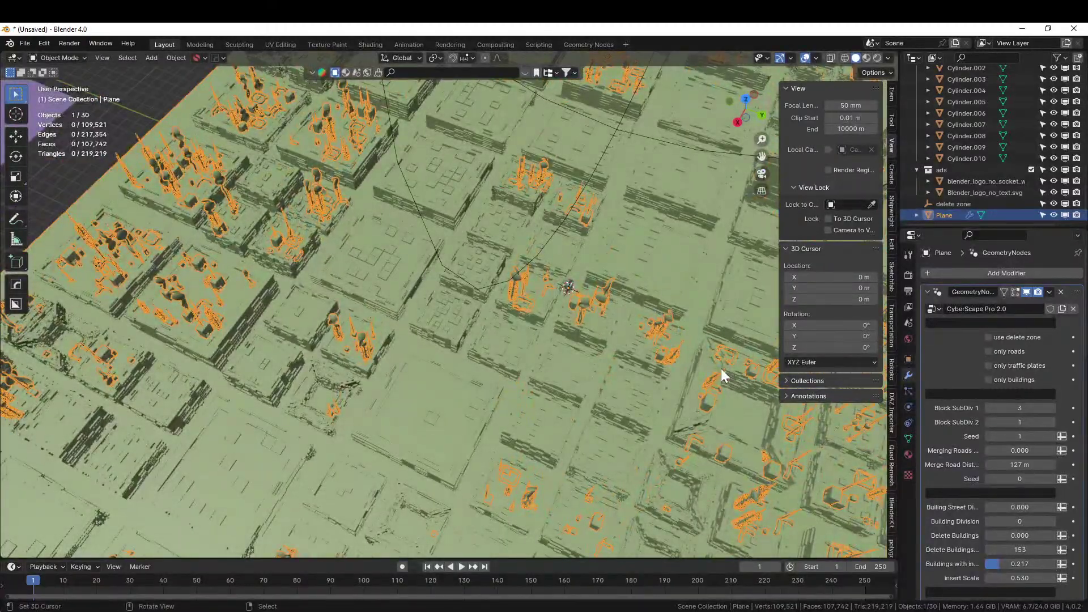
Step: Set the Delete Buildings amount to 0.386 to thin out the city blocks
{"action": "scroll", "coordinate": [1037, 501], "scroll_direction": "down", "scroll_amount": 2}
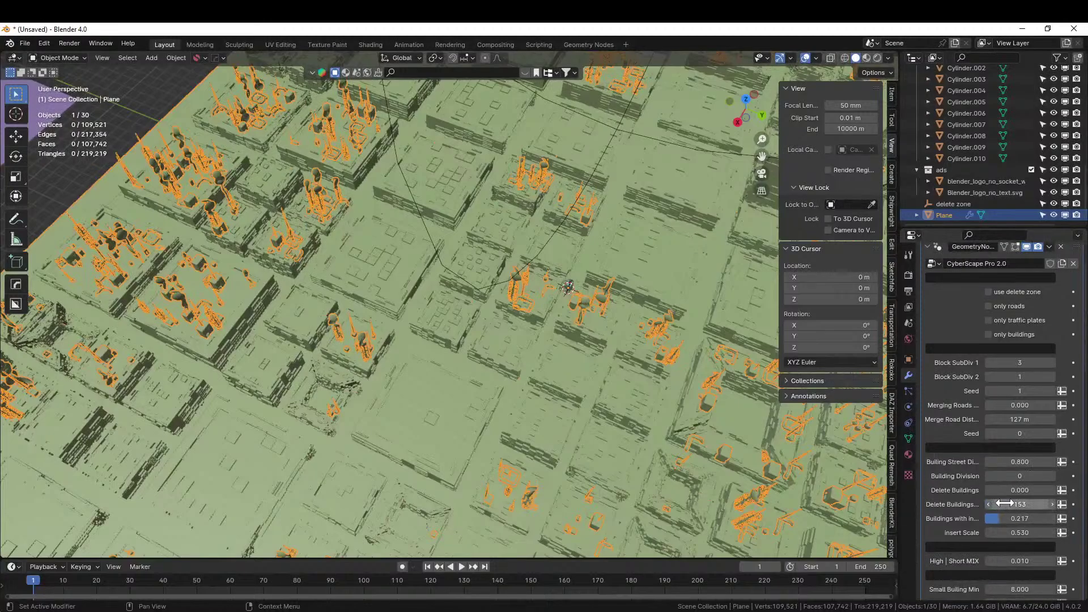
{"action": "left_click_drag", "start_coordinate": [1009, 491], "coordinate": [1038, 491]}
{"action": "middle_click_drag", "start_coordinate": [557, 371], "coordinate": [787, 313]}
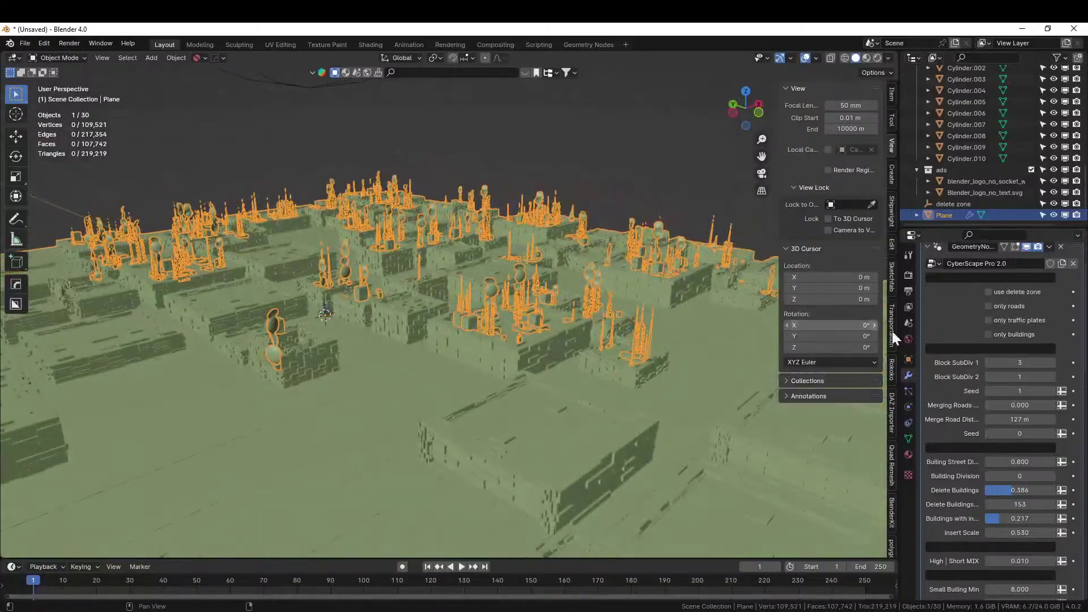
Step: Set the maximum height of the high buildings to 100 and check the skyline from several sides
{"action": "scroll", "coordinate": [1022, 507], "scroll_direction": "down", "scroll_amount": 4}
{"action": "scroll", "coordinate": [1022, 507], "scroll_direction": "down", "scroll_amount": 5}
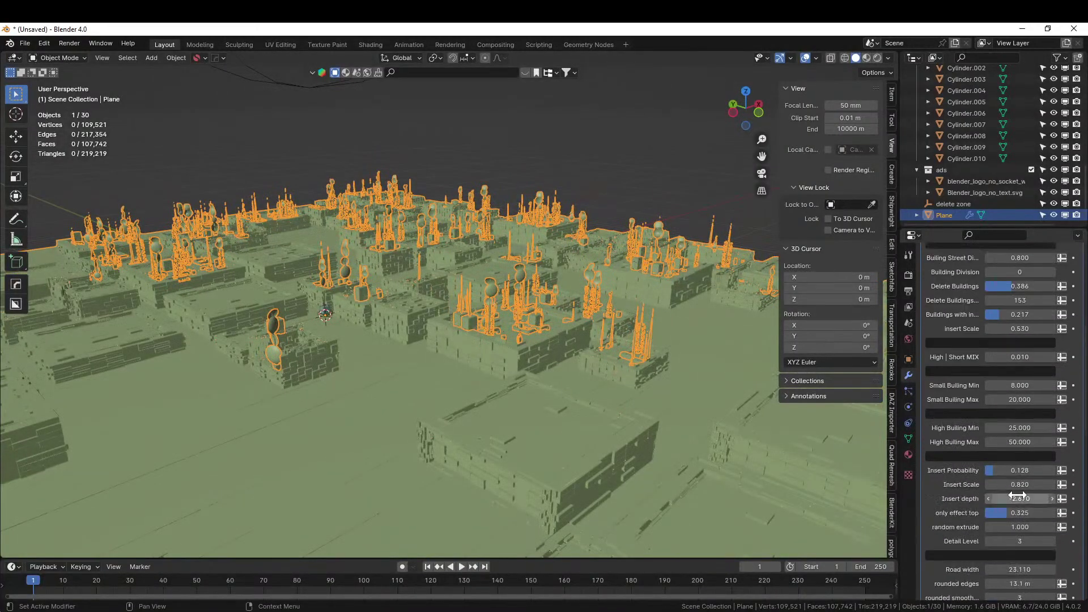
{"action": "left_click", "coordinate": [1019, 442]}
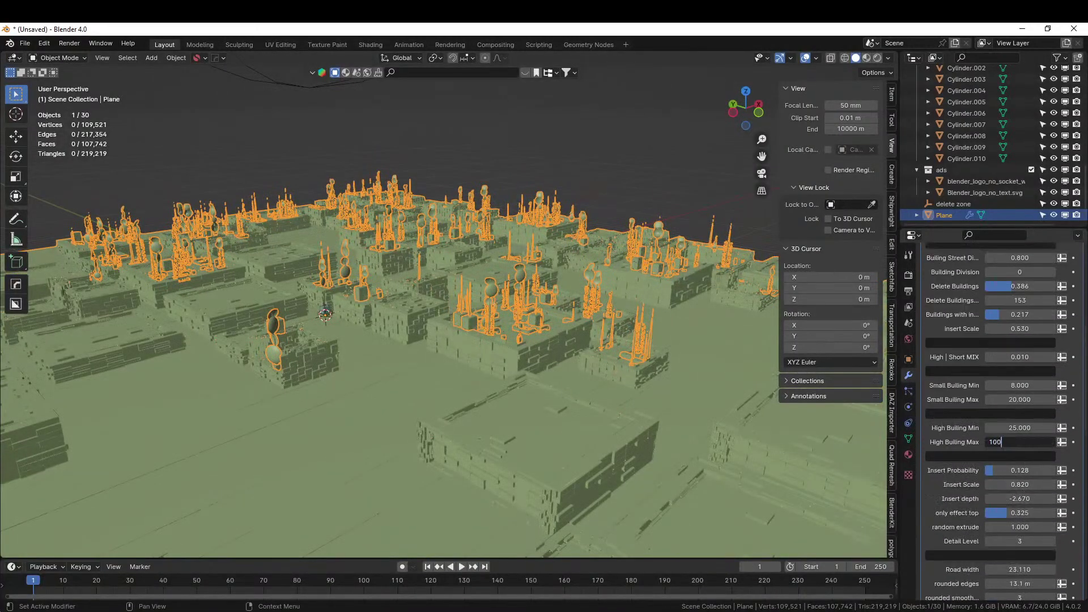
{"action": "key", "text": "Return"}
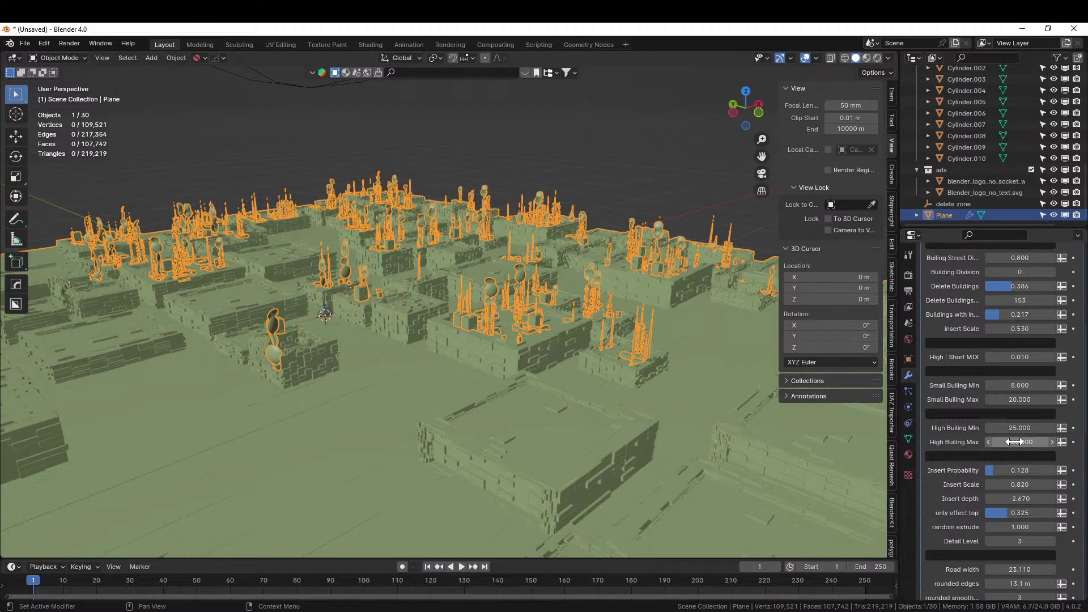
{"action": "middle_click_drag", "start_coordinate": [413, 337], "coordinate": [355, 332]}
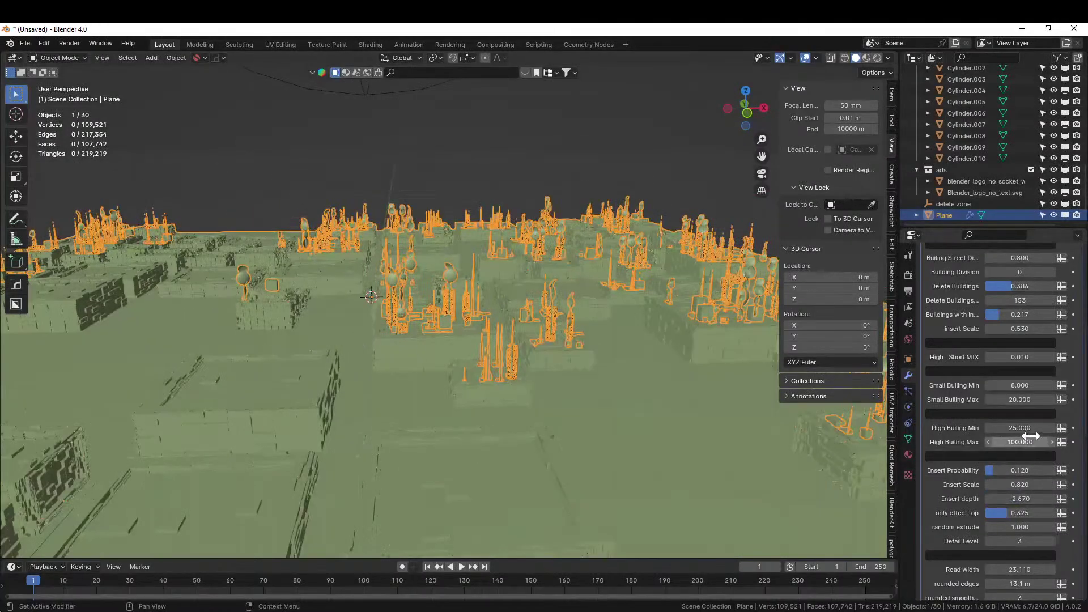
{"action": "middle_click_drag", "start_coordinate": [680, 368], "coordinate": [488, 368]}
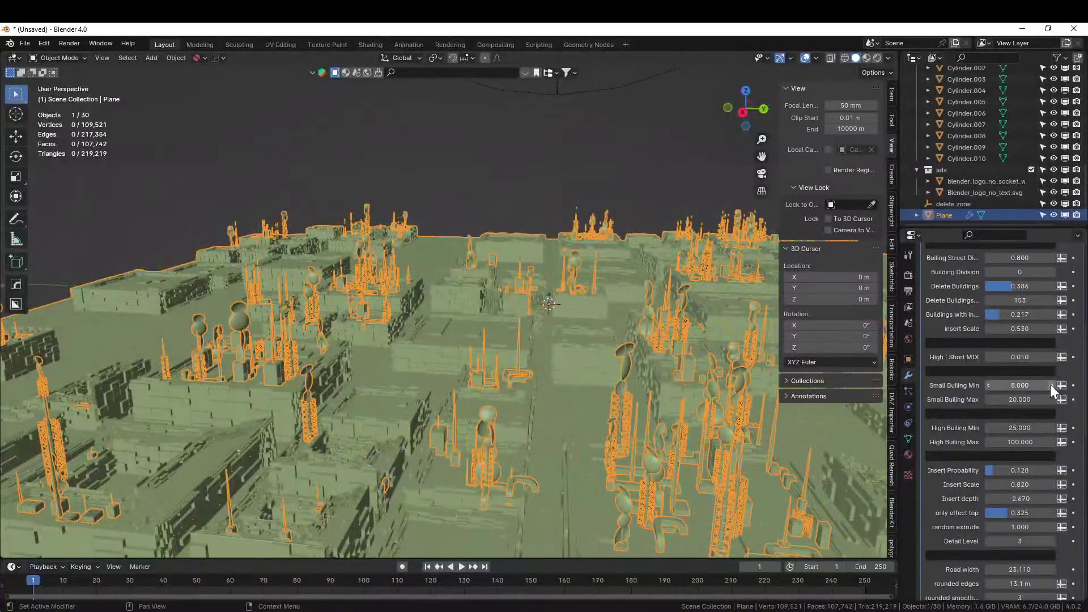
Step: Set the High | Short MIX to 0.097 and inspect the towers among the low buildings
{"action": "left_click_drag", "start_coordinate": [1009, 358], "coordinate": [1016, 357]}
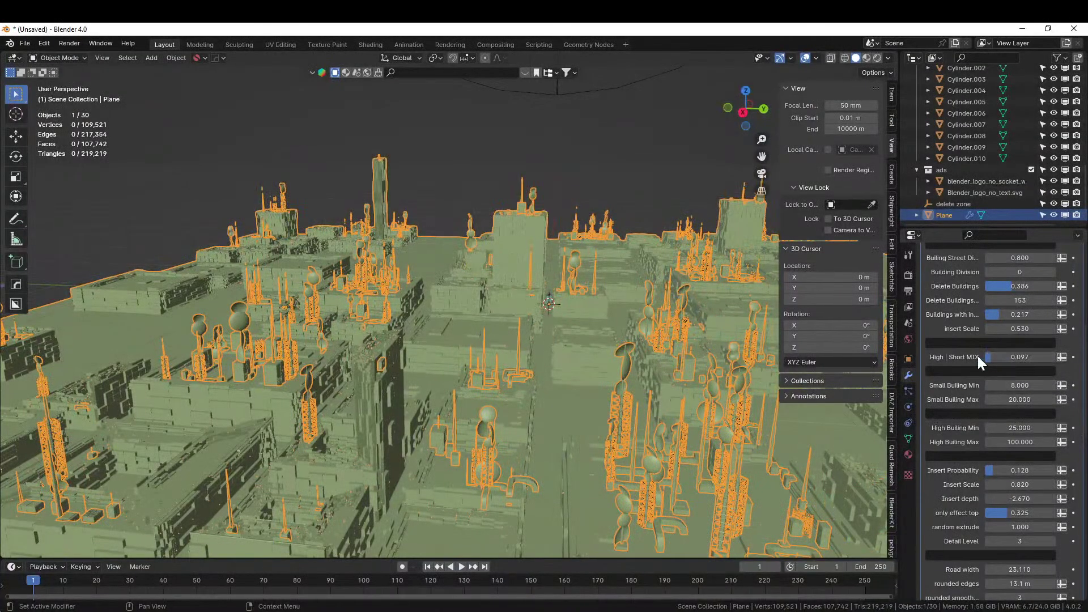
{"action": "middle_click_drag", "start_coordinate": [585, 413], "coordinate": [433, 372]}
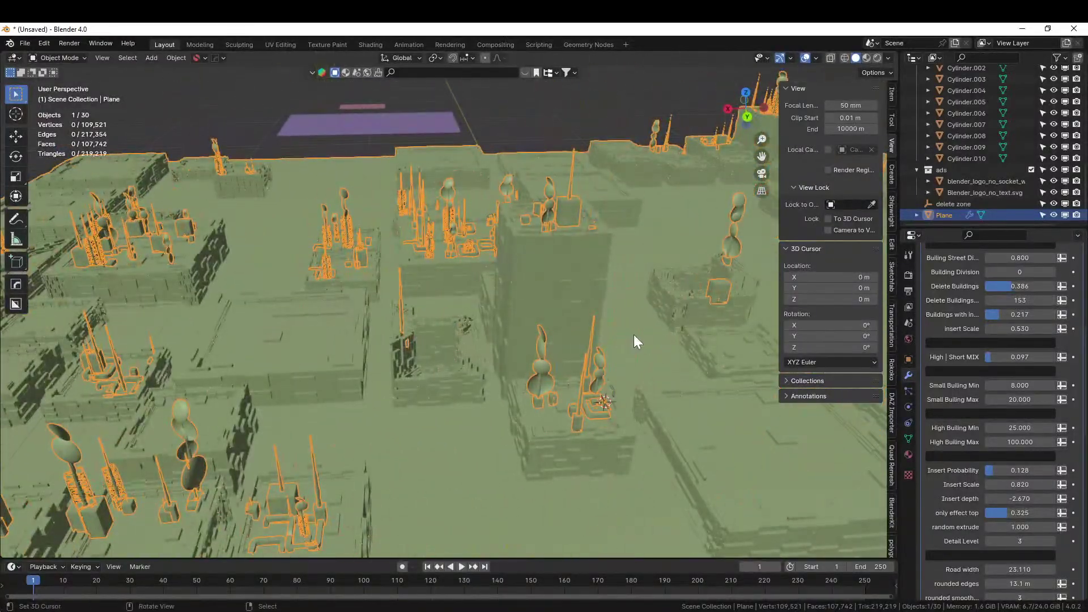
{"action": "middle_click_drag", "start_coordinate": [633, 335], "coordinate": [567, 270]}
{"action": "middle_click_drag", "start_coordinate": [576, 264], "coordinate": [624, 271]}
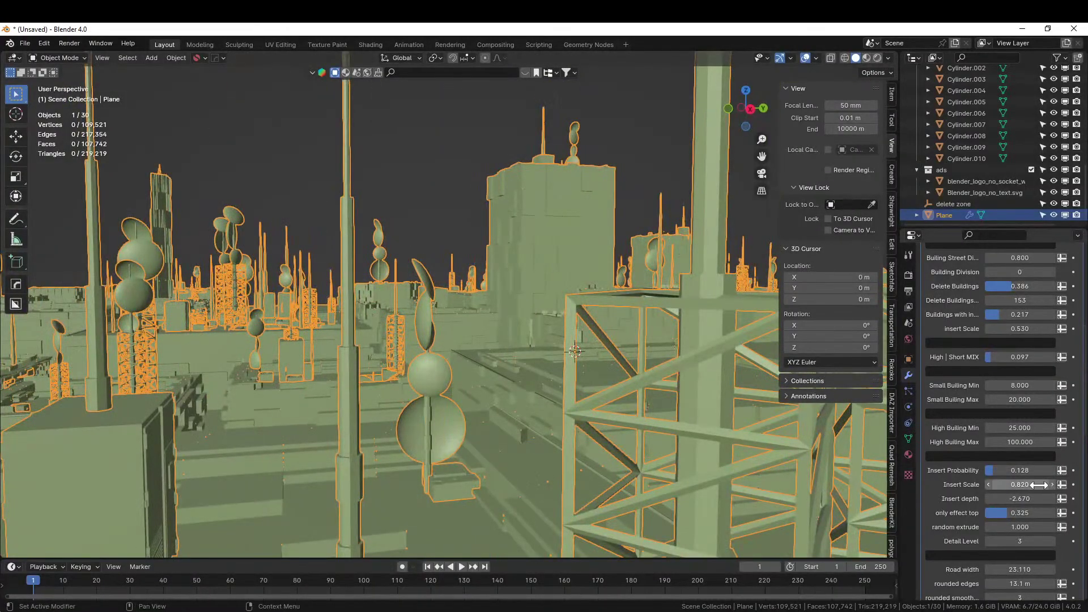
Step: Set the facade Insert depth to -1 and the Insert Scale below Insert Probability to 0.48
{"action": "left_click_drag", "start_coordinate": [1024, 496], "coordinate": [1024, 495]}
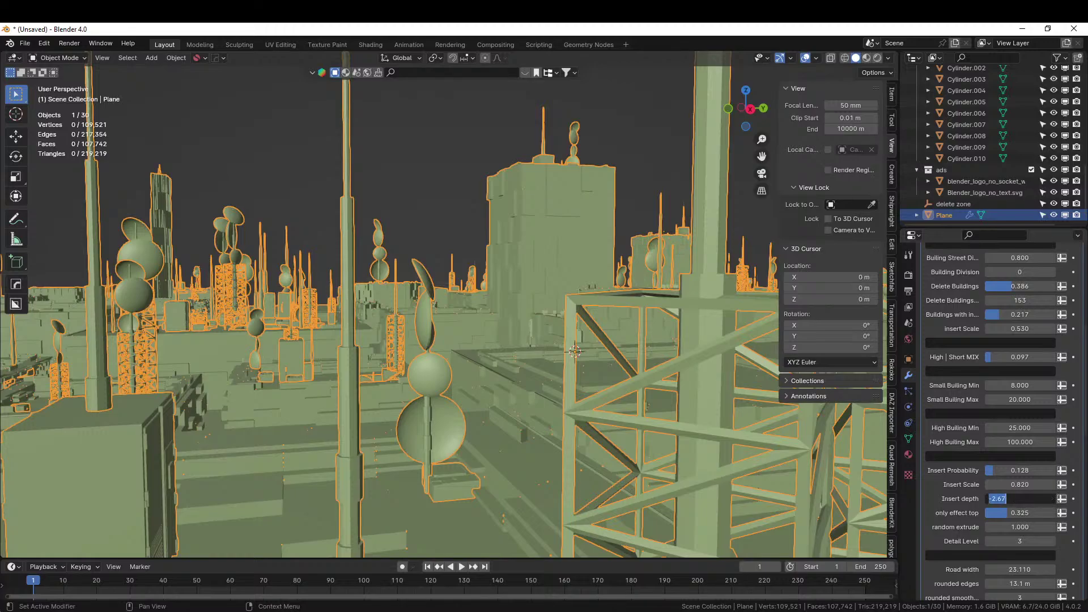
{"action": "type", "text": "-1"}
{"action": "key", "text": "Return"}
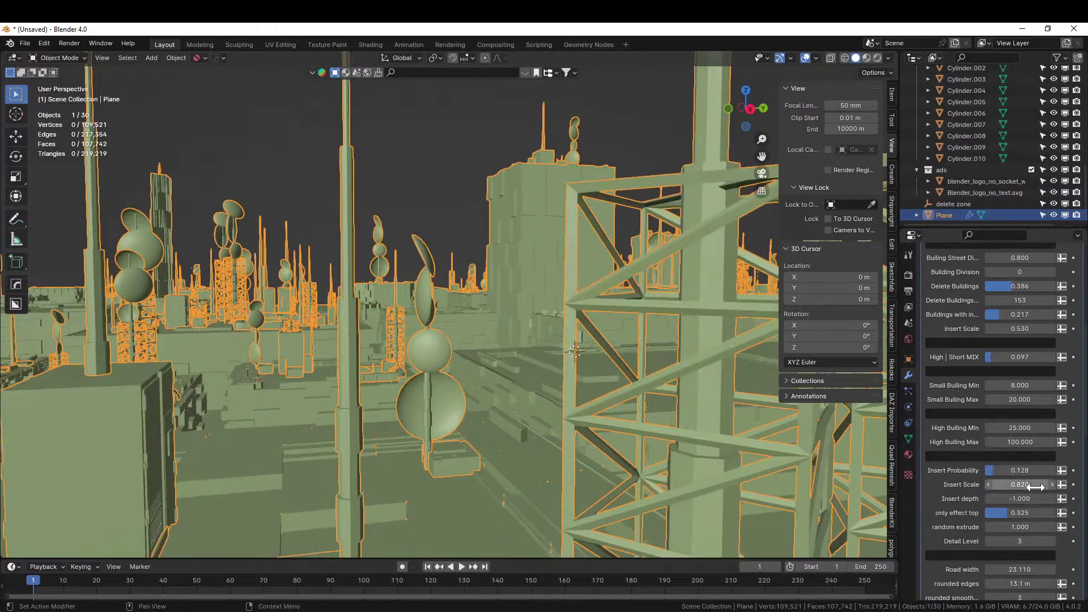
{"action": "mouse_move", "coordinate": [1021, 484]}
{"action": "left_mouse_down"}
{"action": "mouse_move", "coordinate": [1029, 484]}
{"action": "mouse_move", "coordinate": [1001, 485]}
{"action": "left_mouse_up"}
{"action": "middle_click_drag", "start_coordinate": [875, 453], "coordinate": [856, 522]}
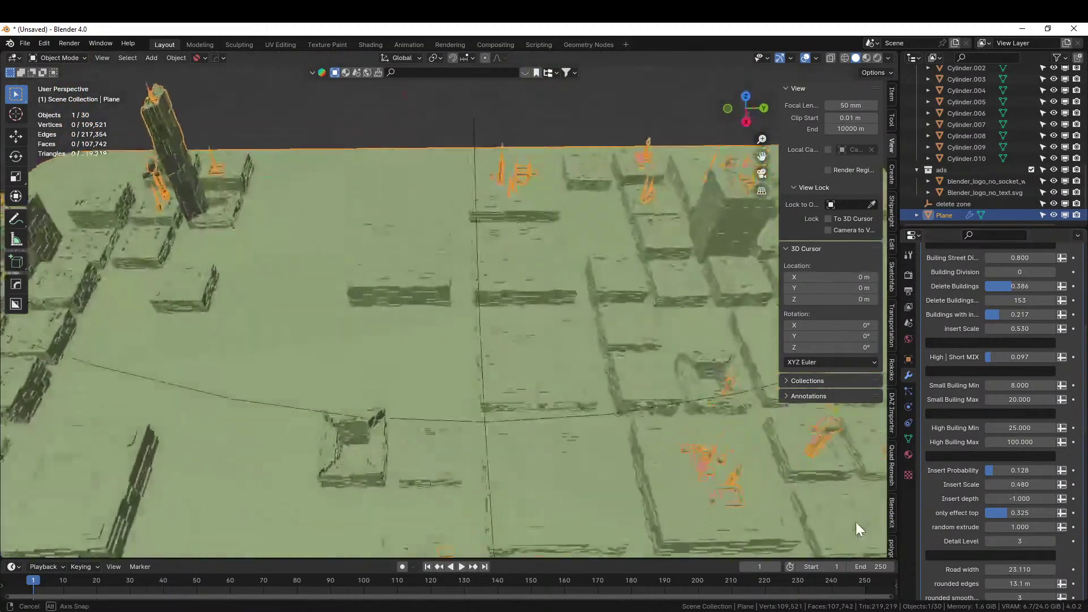
Step: Set the Insert Probability to 0.144 and its Insert Scale to 0.63, checking the building facades
{"action": "scroll", "coordinate": [856, 528], "scroll_direction": "down", "scroll_amount": 5}
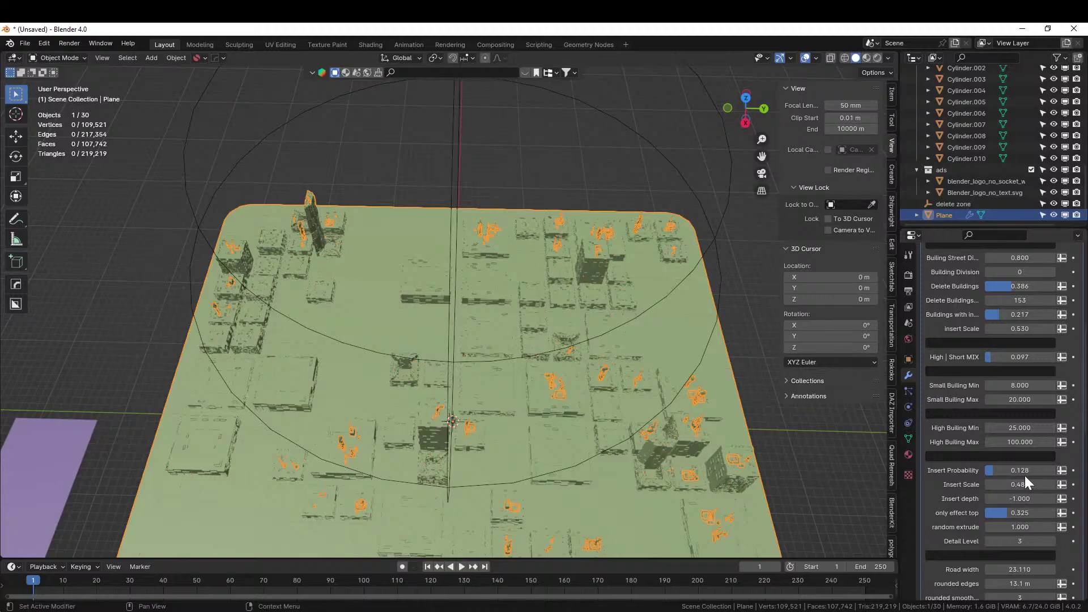
{"action": "left_click_drag", "start_coordinate": [1025, 475], "coordinate": [998, 487]}
{"action": "middle_click_drag", "start_coordinate": [510, 397], "coordinate": [362, 313]}
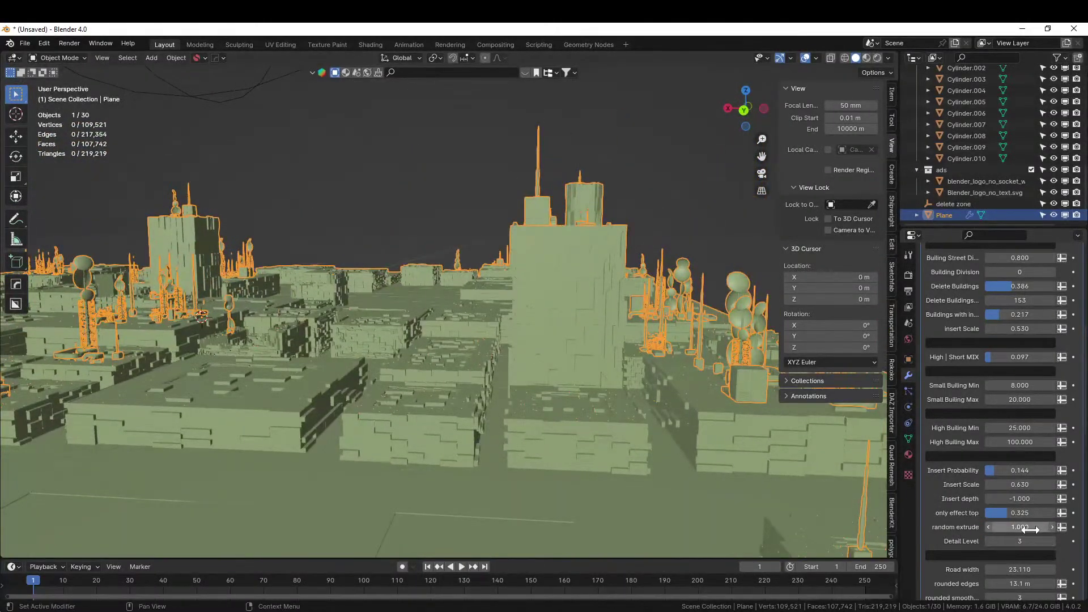
Step: Set only effect top to 0.042 and the road's rounded smoothness to 4, checking the facades and block edges
{"action": "left_click_drag", "start_coordinate": [1005, 512], "coordinate": [985, 513]}
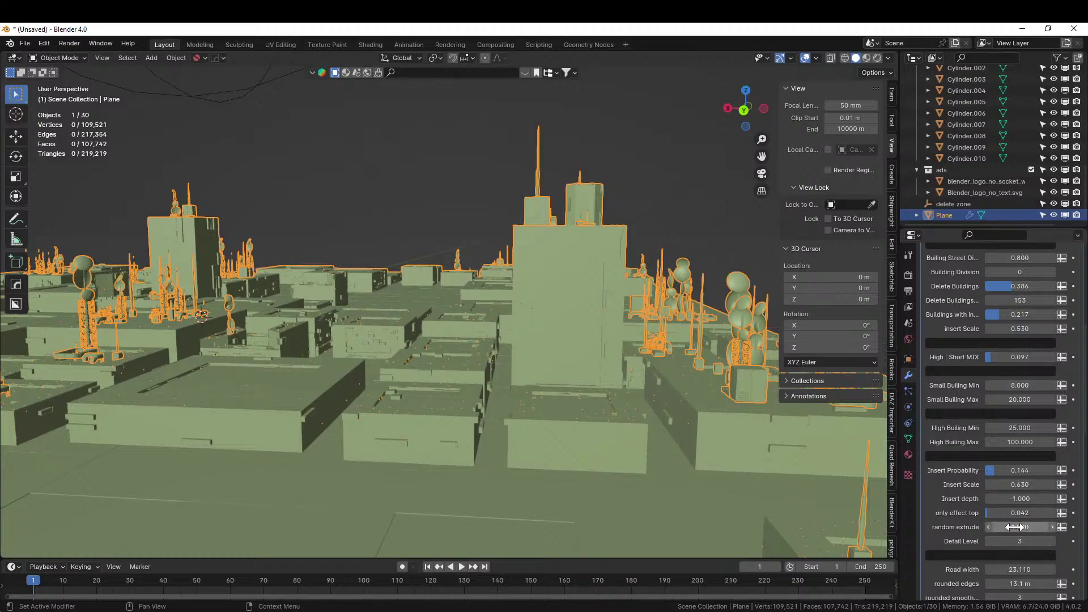
{"action": "scroll", "coordinate": [998, 531], "scroll_direction": "down", "scroll_amount": 3}
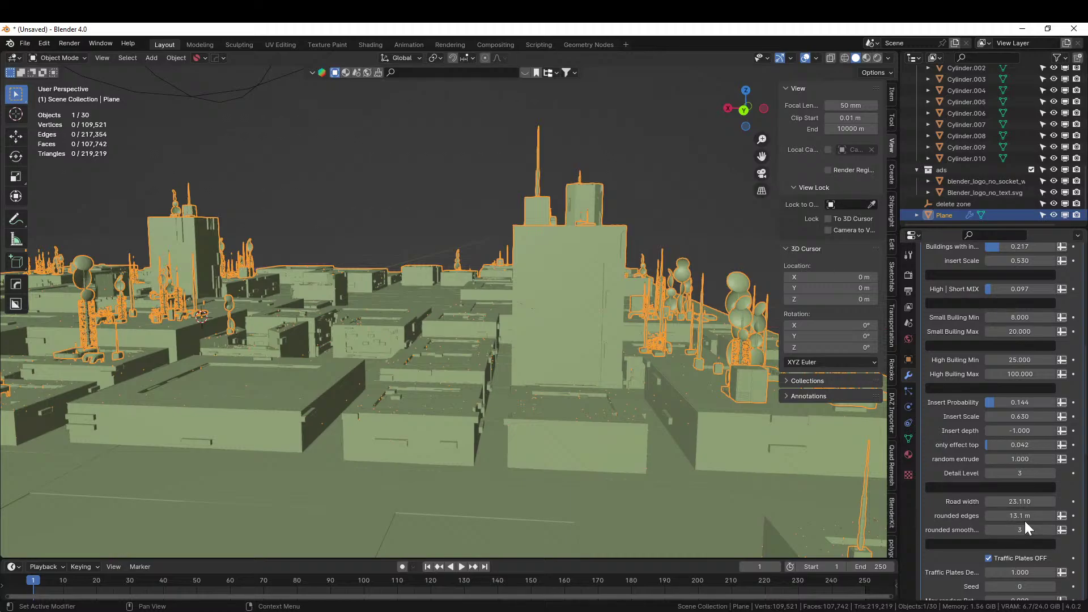
{"action": "left_click", "coordinate": [1052, 530]}
{"action": "middle_click_drag", "start_coordinate": [441, 362], "coordinate": [242, 444]}
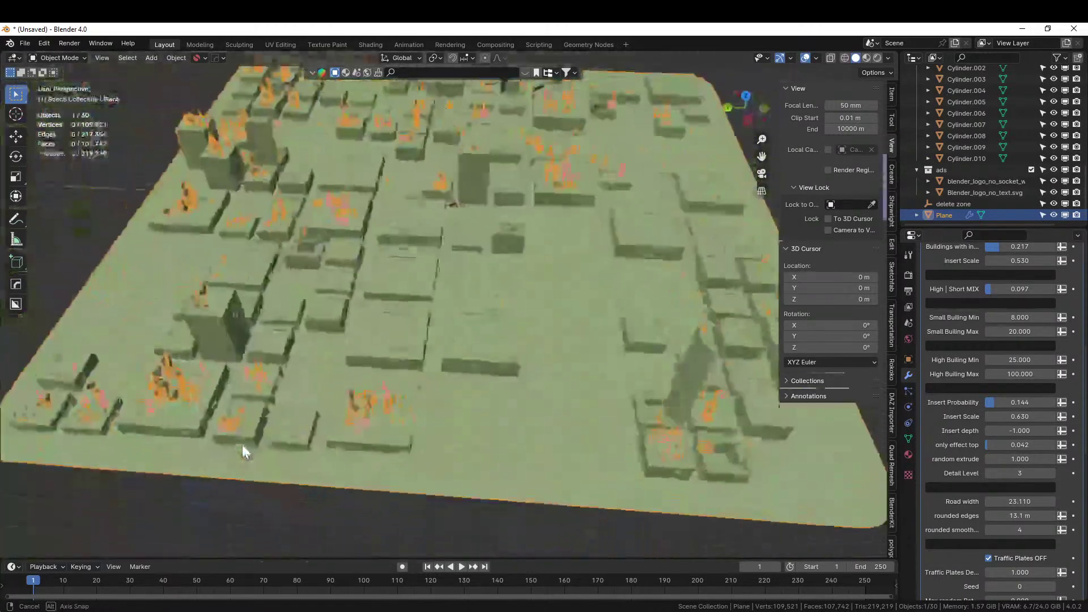
{"action": "scroll", "coordinate": [362, 402], "scroll_direction": "up", "scroll_amount": 2}
{"action": "middle_click_drag", "start_coordinate": [363, 403], "coordinate": [93, 284]}
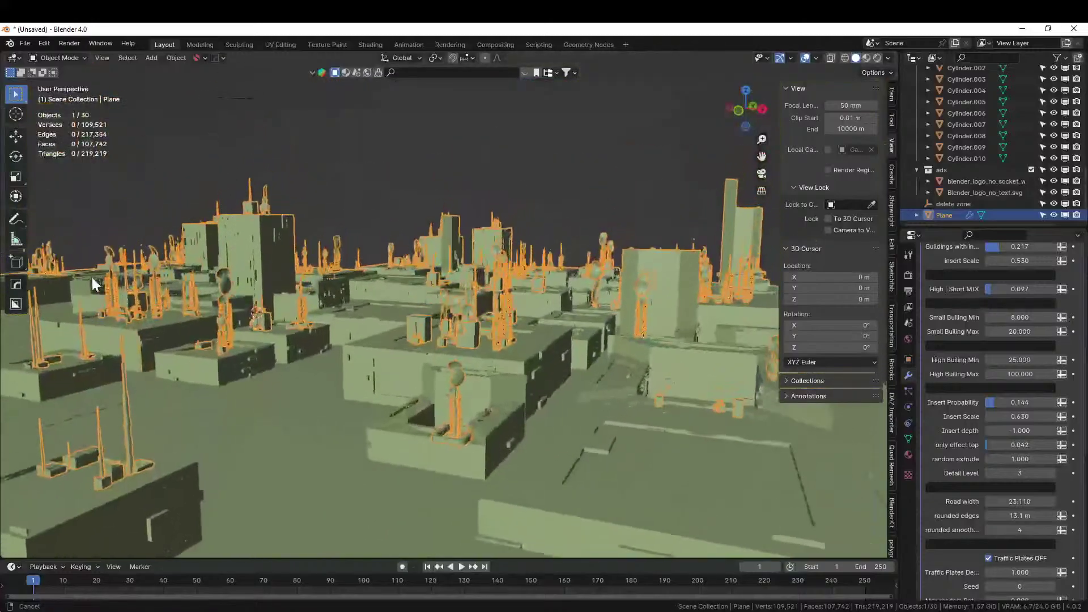
{"action": "middle_click_drag", "start_coordinate": [217, 316], "coordinate": [199, 345]}
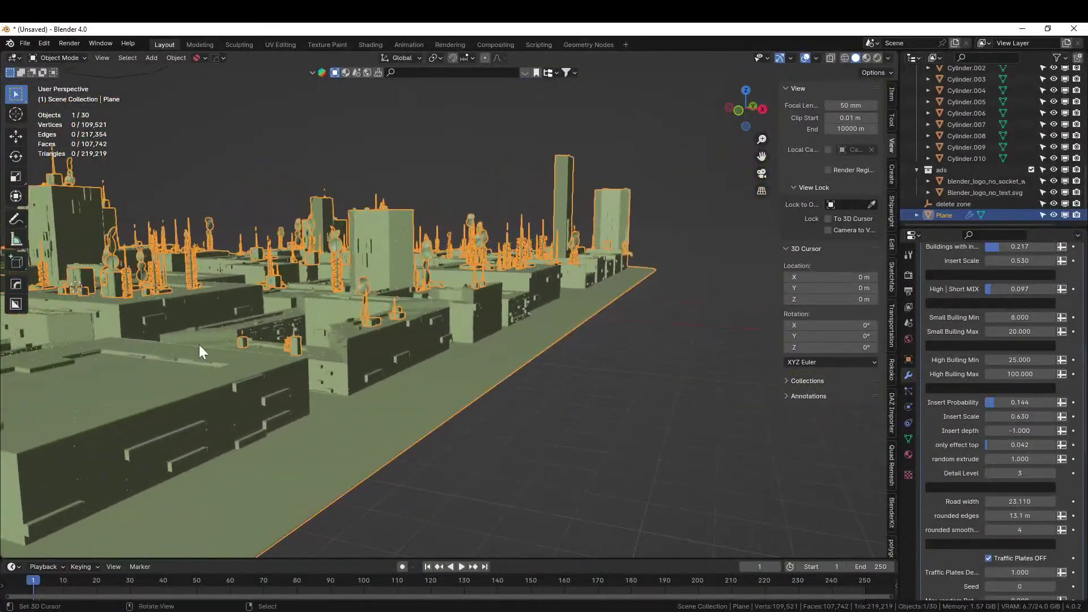
Step: Place the 3D cursor on the ground beside a building near the plane's edge and add a cube there in Collection
{"action": "left_click", "coordinate": [357, 394]}
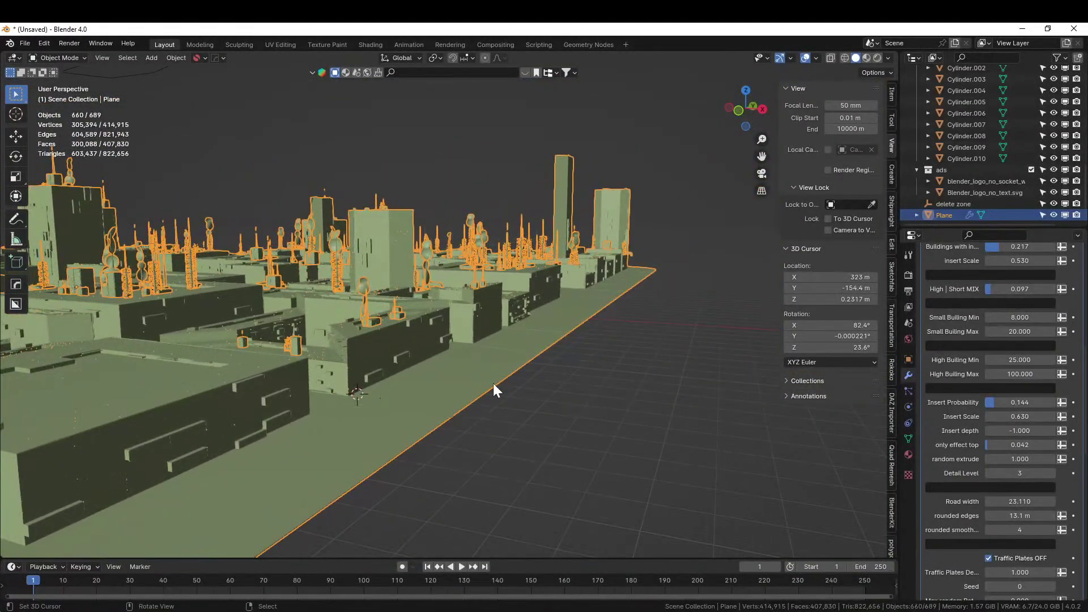
{"action": "scroll", "coordinate": [946, 167], "scroll_direction": "down", "scroll_amount": 1}
{"action": "scroll", "coordinate": [951, 152], "scroll_direction": "up", "scroll_amount": 10}
{"action": "left_click", "coordinate": [948, 83]}
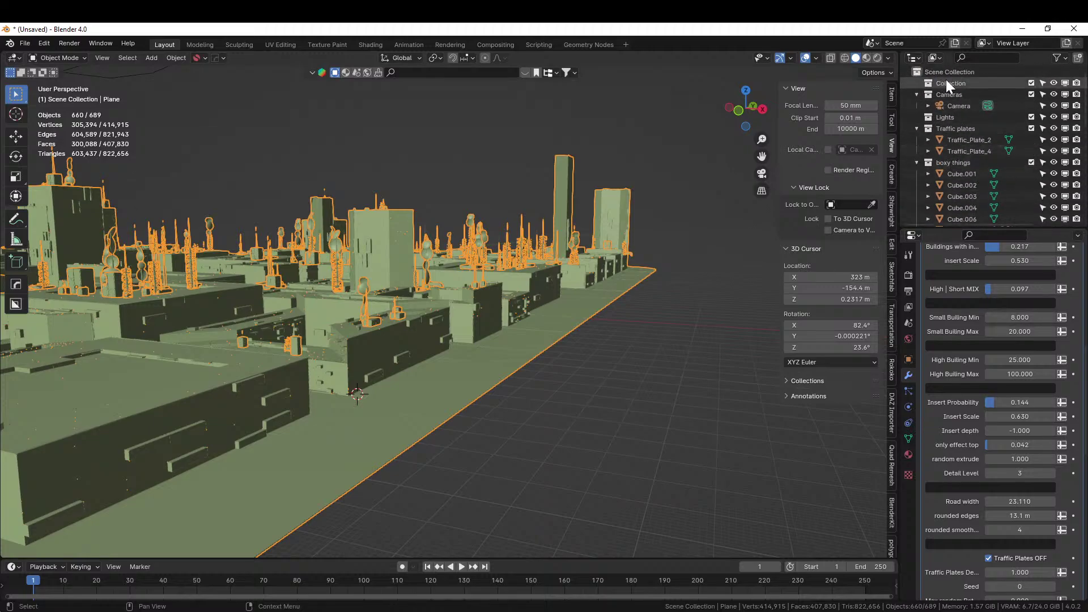
{"action": "key", "text": "shift+a"}
{"action": "mouse_move", "coordinate": [351, 313]}
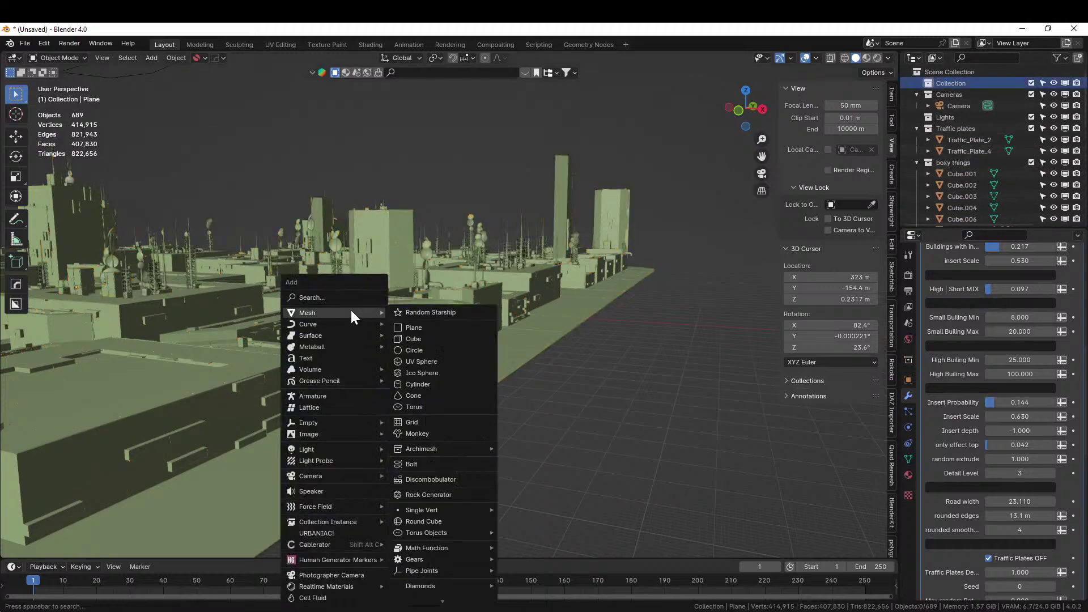
{"action": "left_click", "coordinate": [432, 339]}
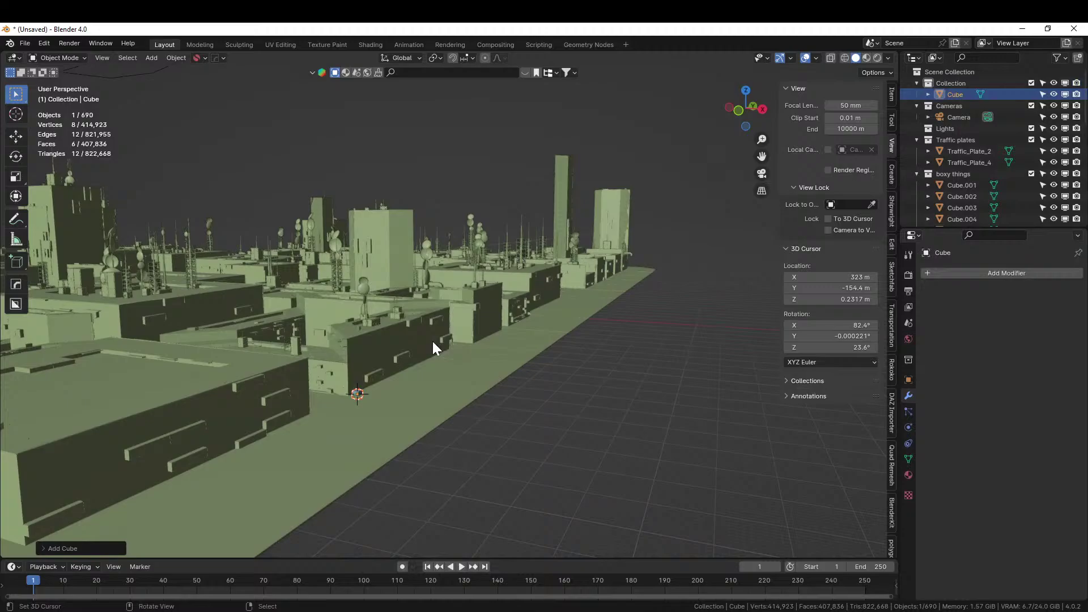
Step: Raise the cube along Z onto the ground and compare its size with the surrounding buildings
{"action": "key", "text": "KP_Decimal"}
{"action": "key", "text": "g"}
{"action": "key", "text": "z"}
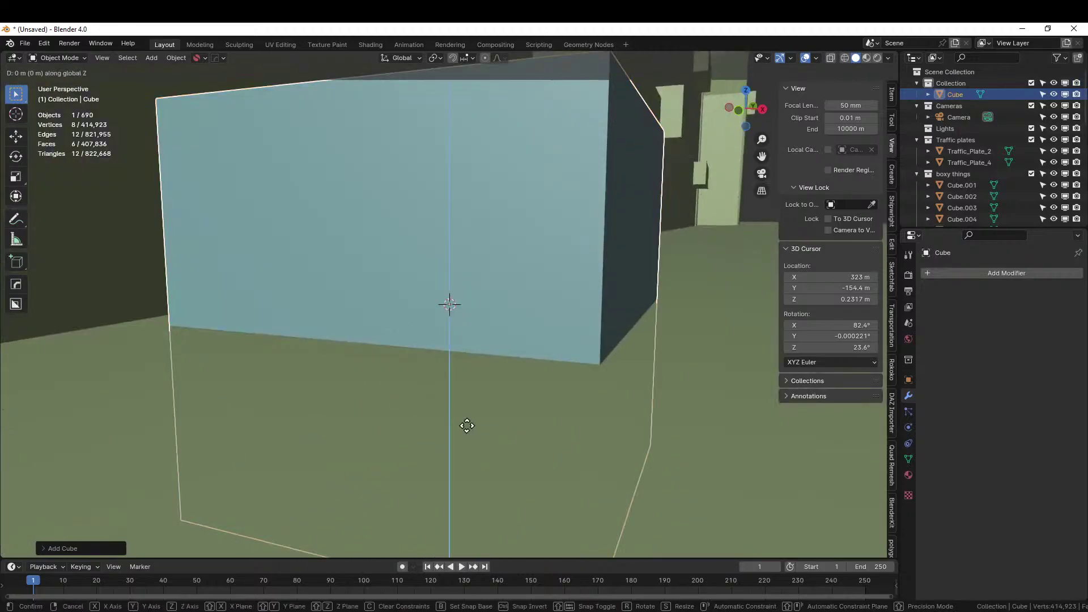
{"action": "key", "text": "Return"}
{"action": "scroll", "coordinate": [467, 426], "scroll_direction": "down", "scroll_amount": 9}
{"action": "middle_click_drag", "start_coordinate": [467, 427], "coordinate": [366, 484]}
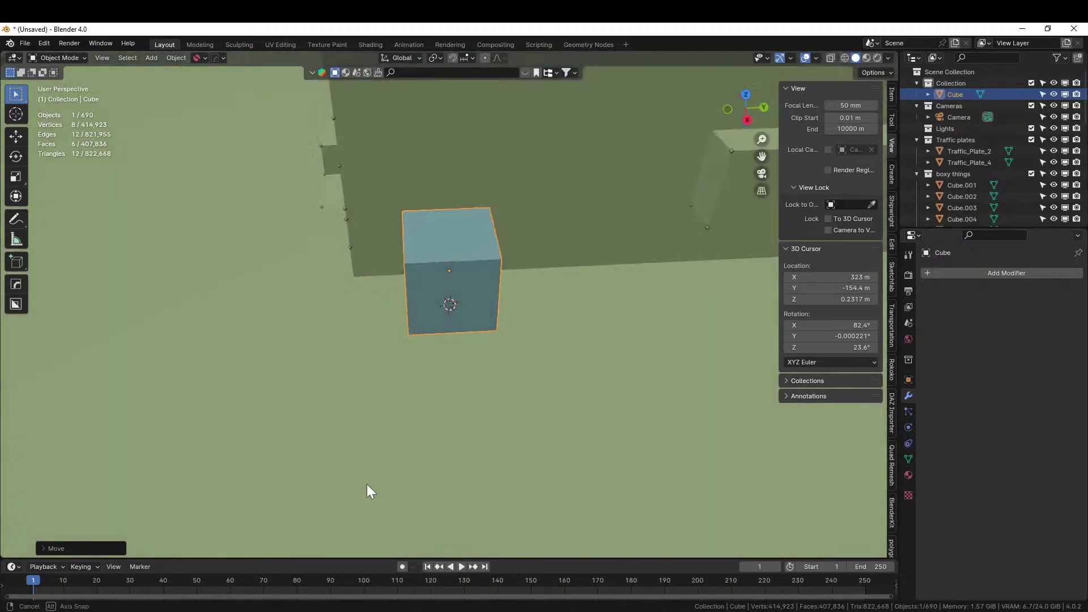
{"action": "scroll", "coordinate": [423, 450], "scroll_direction": "down", "scroll_amount": 11}
{"action": "middle_click_drag", "start_coordinate": [445, 448], "coordinate": [504, 450]}
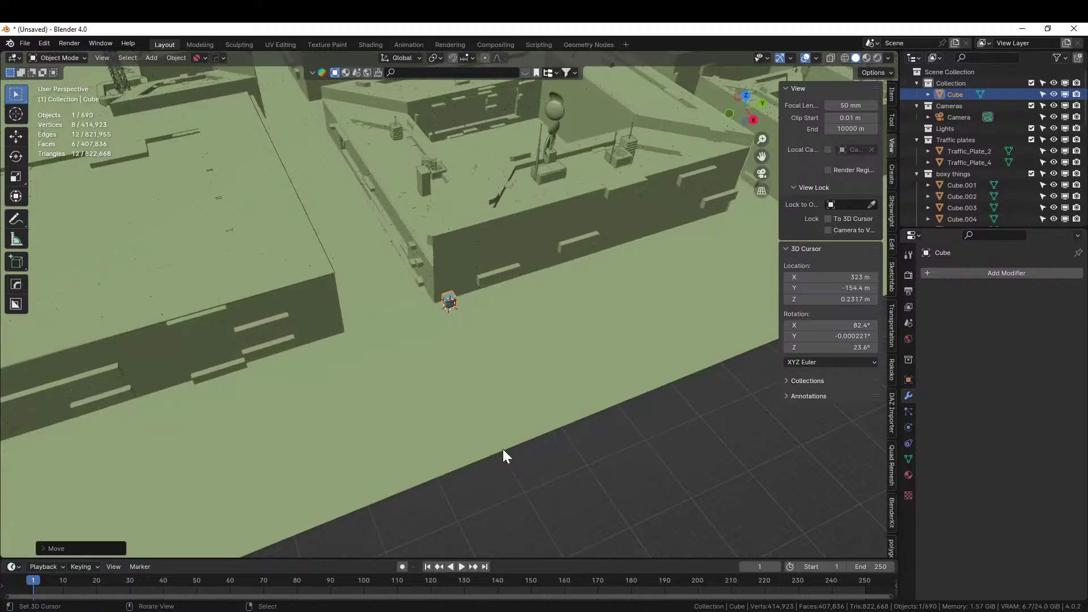
{"action": "middle_click_drag", "start_coordinate": [517, 342], "coordinate": [592, 329]}
Step: Delete the reference cube and examine the city layout from several sides
{"action": "key", "text": "x"}
{"action": "left_click", "coordinate": [457, 326]}
{"action": "scroll", "coordinate": [460, 328], "scroll_direction": "down", "scroll_amount": 7}
{"action": "middle_click_drag", "start_coordinate": [478, 338], "coordinate": [494, 515], "text": "shift"}
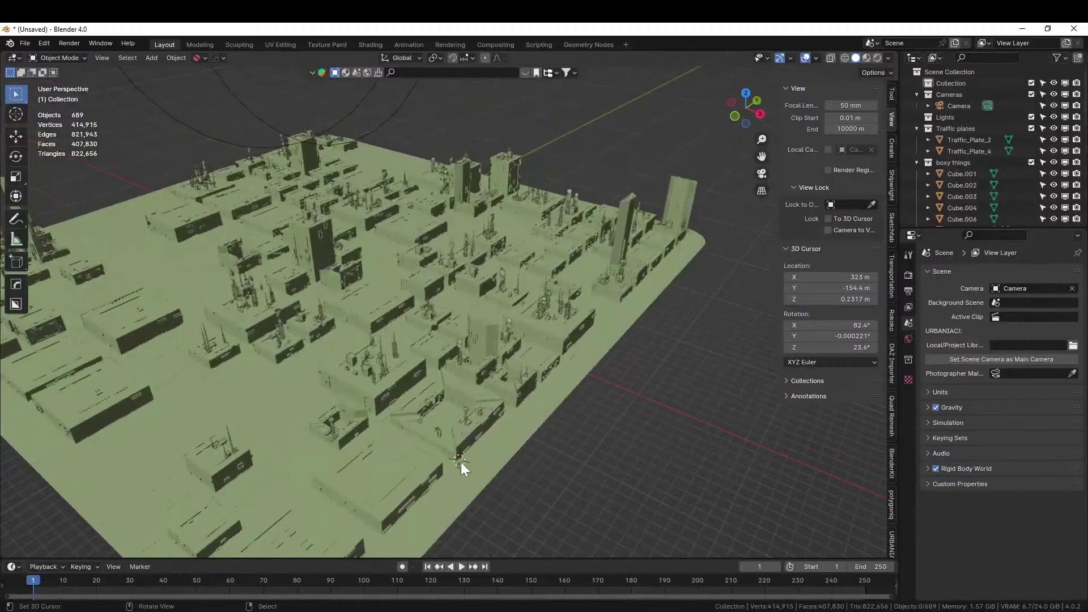
{"action": "middle_click_drag", "start_coordinate": [461, 462], "coordinate": [15, 417]}
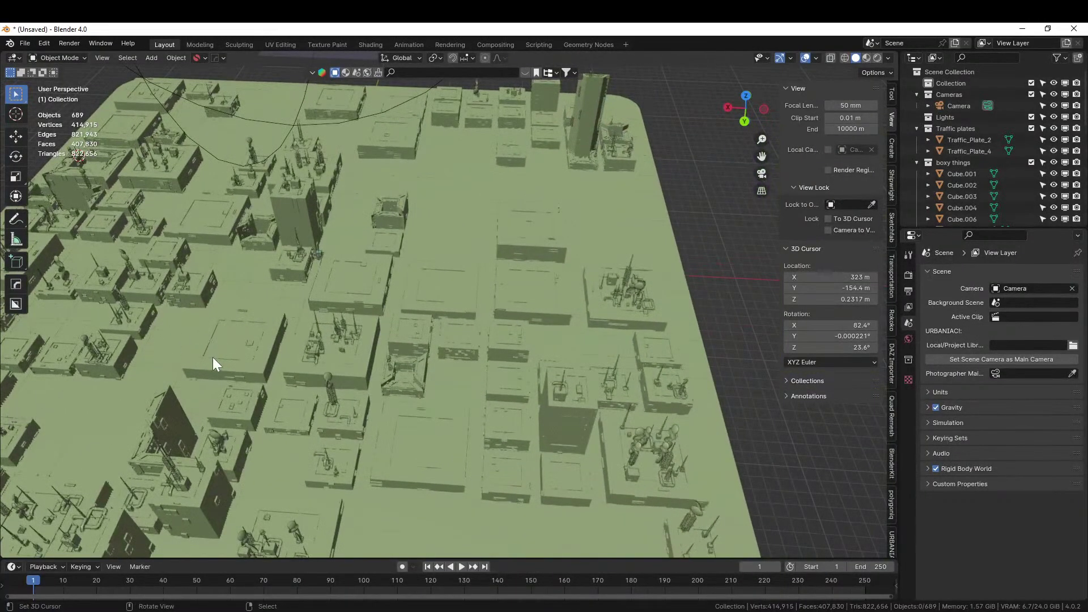
{"action": "middle_click_drag", "start_coordinate": [213, 362], "coordinate": [421, 353]}
{"action": "scroll", "coordinate": [550, 328], "scroll_direction": "down", "scroll_amount": 5}
{"action": "scroll", "coordinate": [503, 342], "scroll_direction": "up", "scroll_amount": 3}
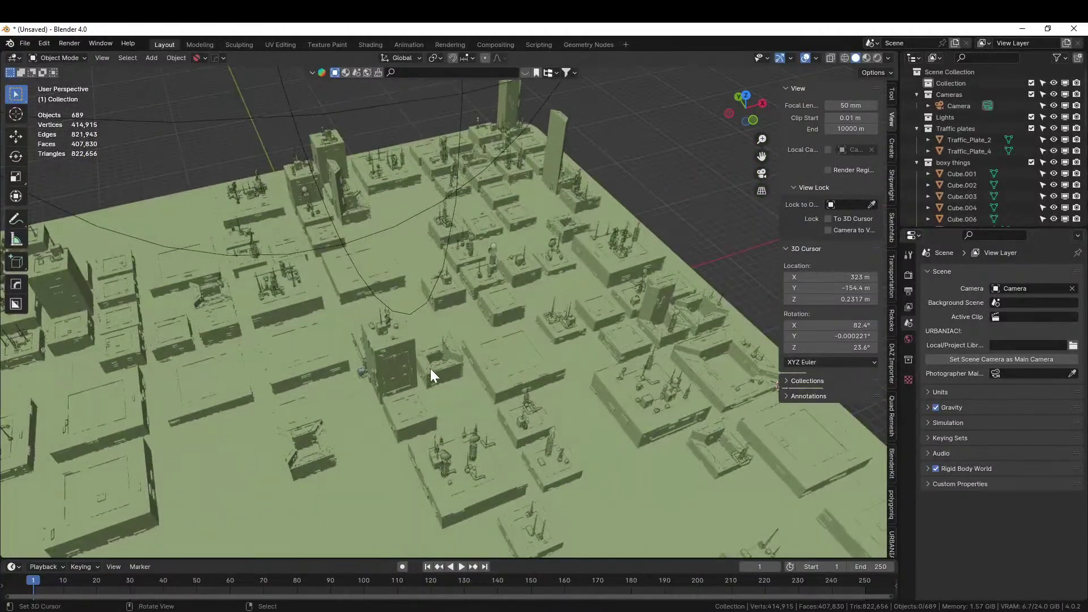
Step: On the city plane, set the small buildings' maximum height to 25 and the high buildings' maximum to 125
{"action": "left_click", "coordinate": [558, 358]}
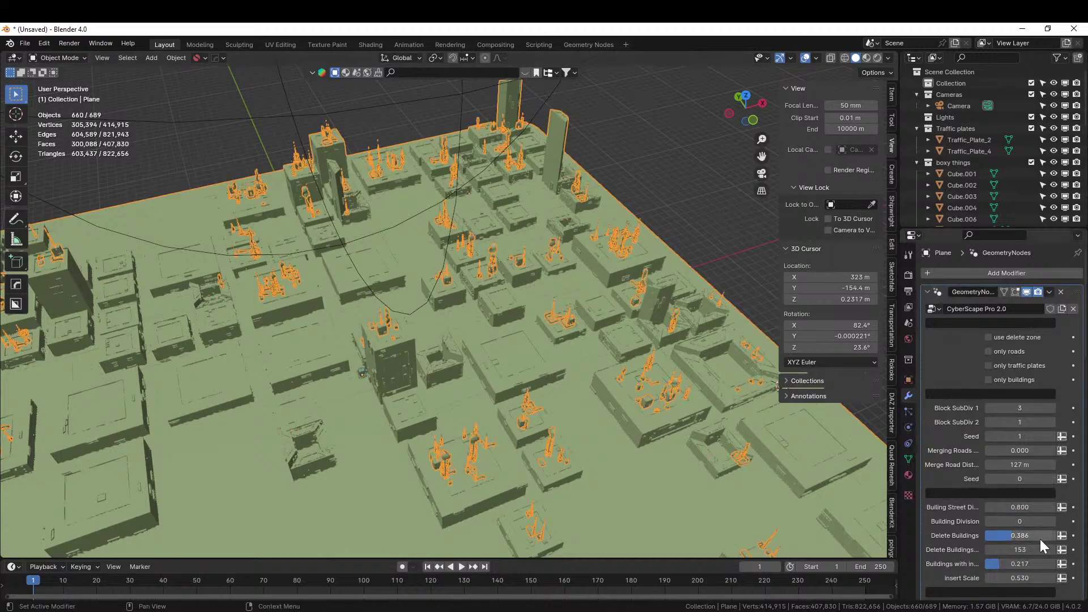
{"action": "scroll", "coordinate": [1040, 545], "scroll_direction": "down", "scroll_amount": 2}
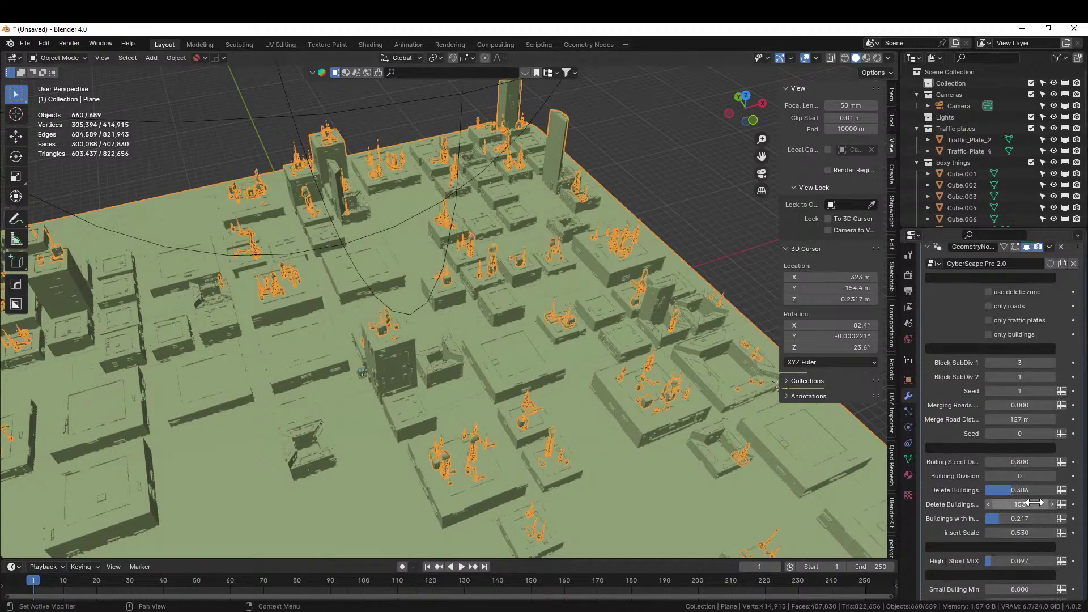
{"action": "scroll", "coordinate": [1040, 531], "scroll_direction": "down", "scroll_amount": 3}
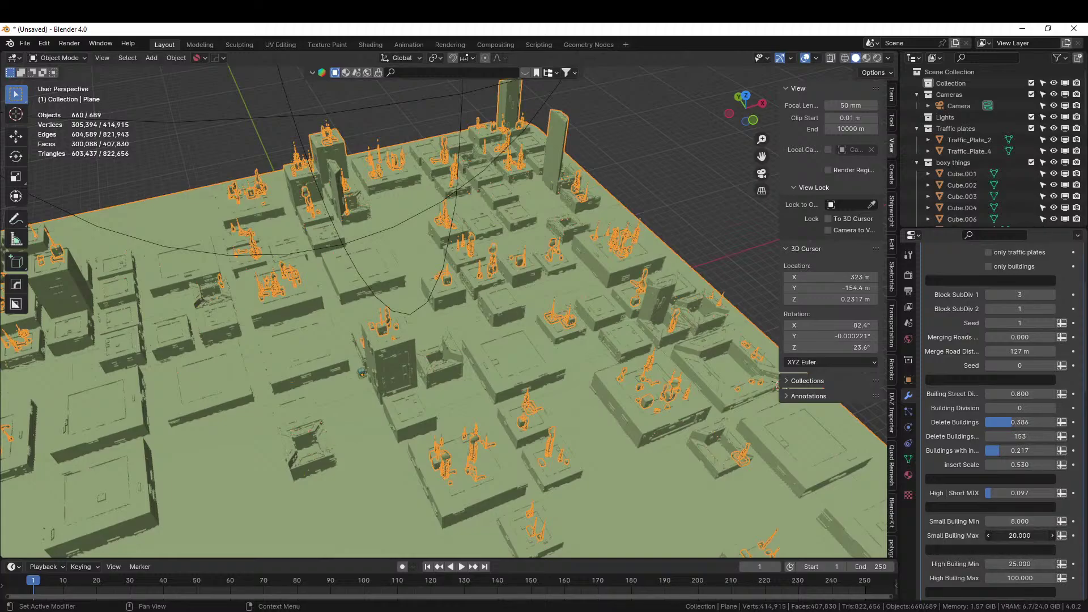
{"action": "key", "text": "Return"}
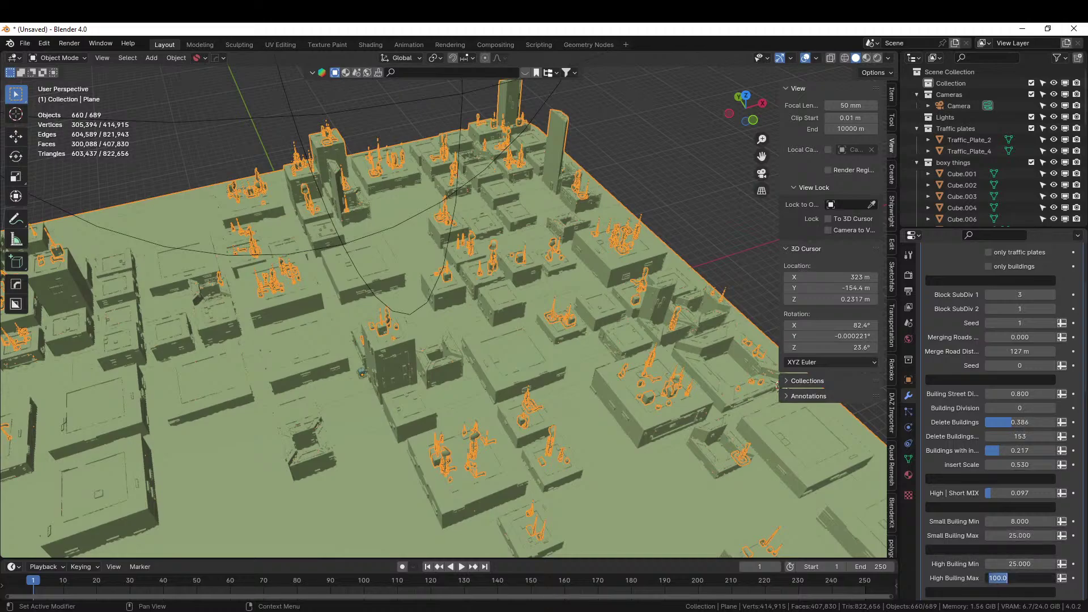
{"action": "type", "text": "125"}
{"action": "key", "text": "Return"}
{"action": "middle_click_drag", "start_coordinate": [584, 355], "coordinate": [489, 363]}
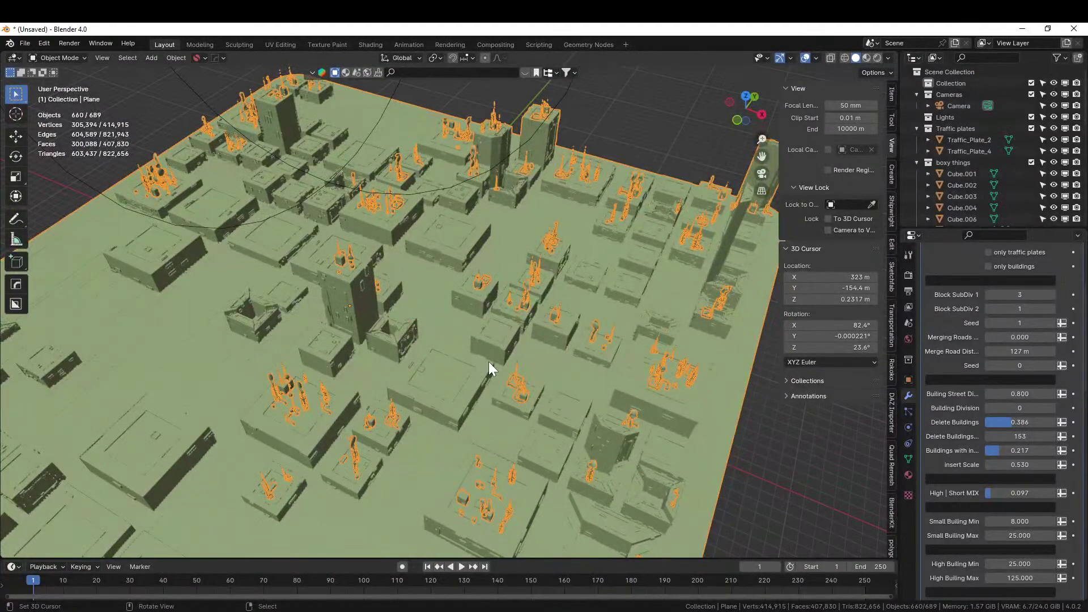
Step: Save the scene in the 240304-1 Starport folder as "240304-1 Livestream Houston Spaceport"
{"action": "left_click", "coordinate": [25, 44]}
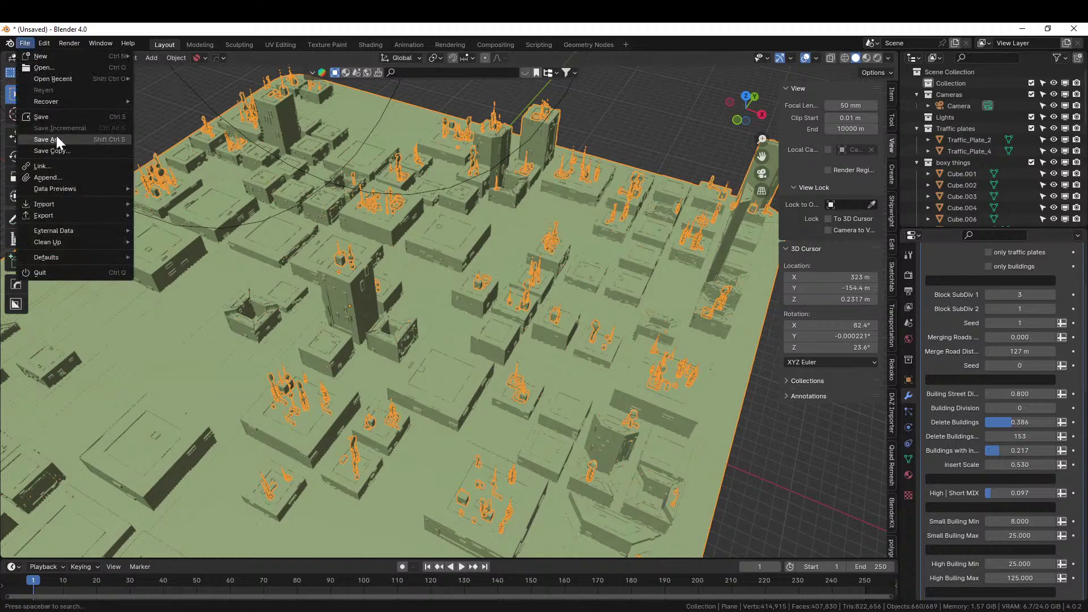
{"action": "left_click", "coordinate": [56, 139]}
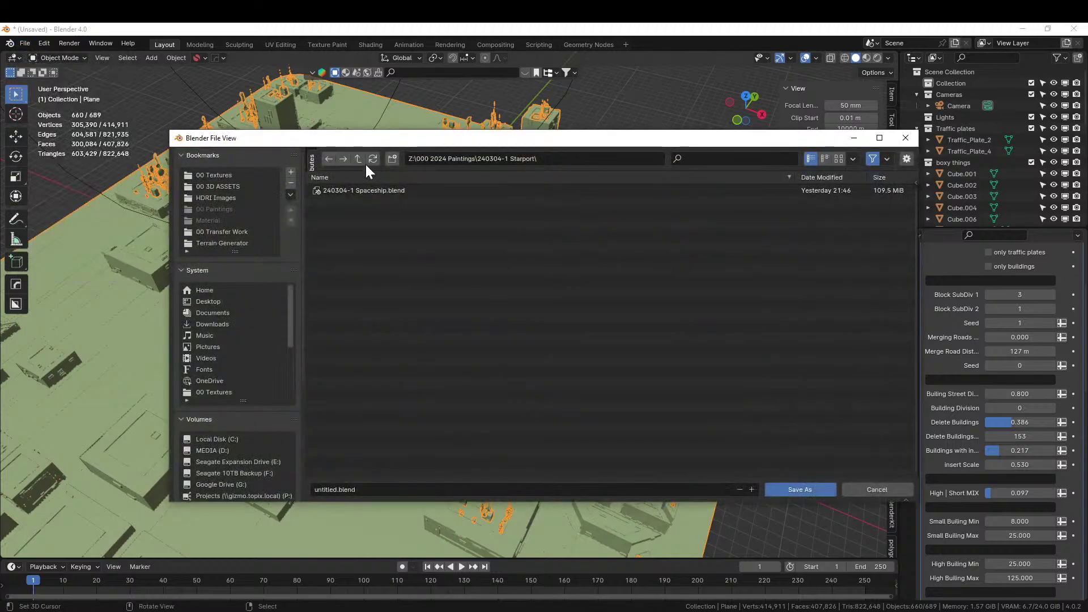
{"action": "left_click", "coordinate": [397, 491]}
{"action": "type", "text": "240304-1 Livestream Houston Sta"}
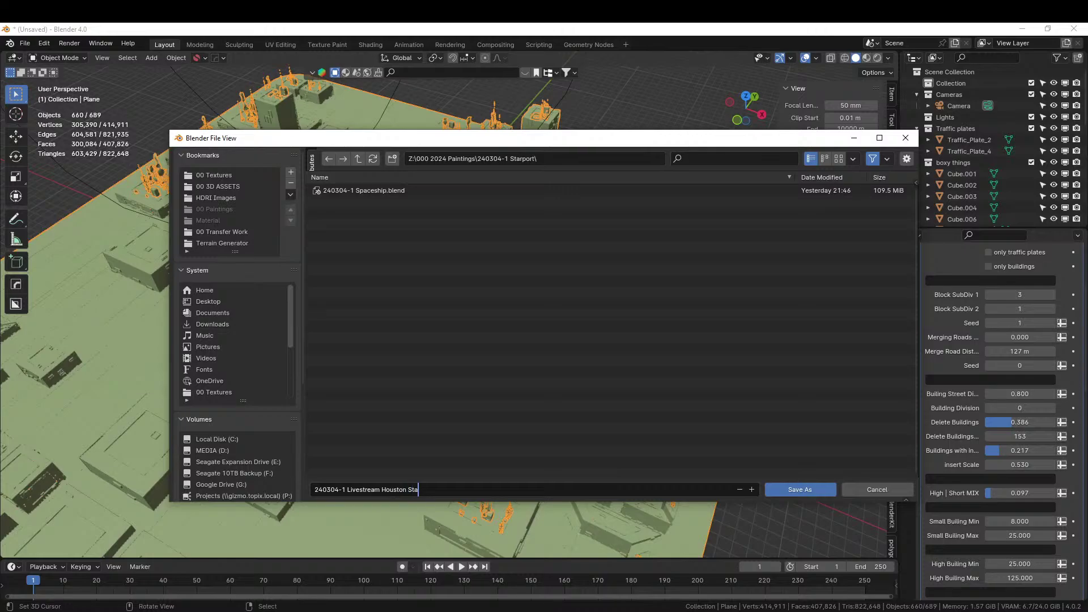
{"action": "key", "text": "BackSpace"}
{"action": "key", "text": "BackSpace"}
{"action": "type", "text": "paceport"}
{"action": "key", "text": "Return"}
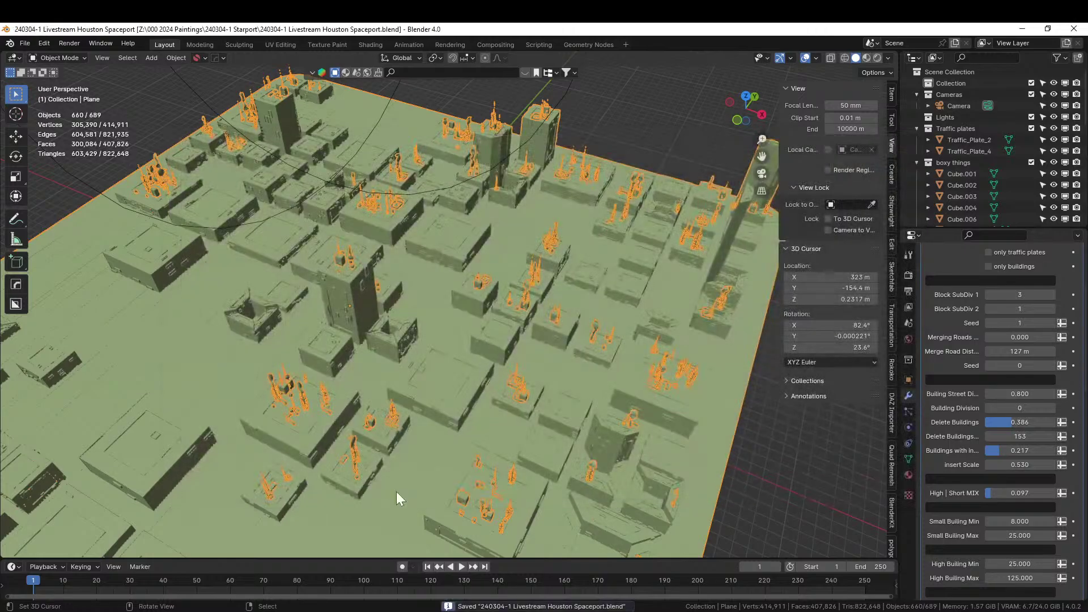
Step: Place the 3D cursor on the open ground between the blocks and add a cube there in Collection
{"action": "middle_click_drag", "start_coordinate": [400, 399], "coordinate": [441, 384]}
{"action": "scroll", "coordinate": [425, 387], "scroll_direction": "up", "scroll_amount": 3}
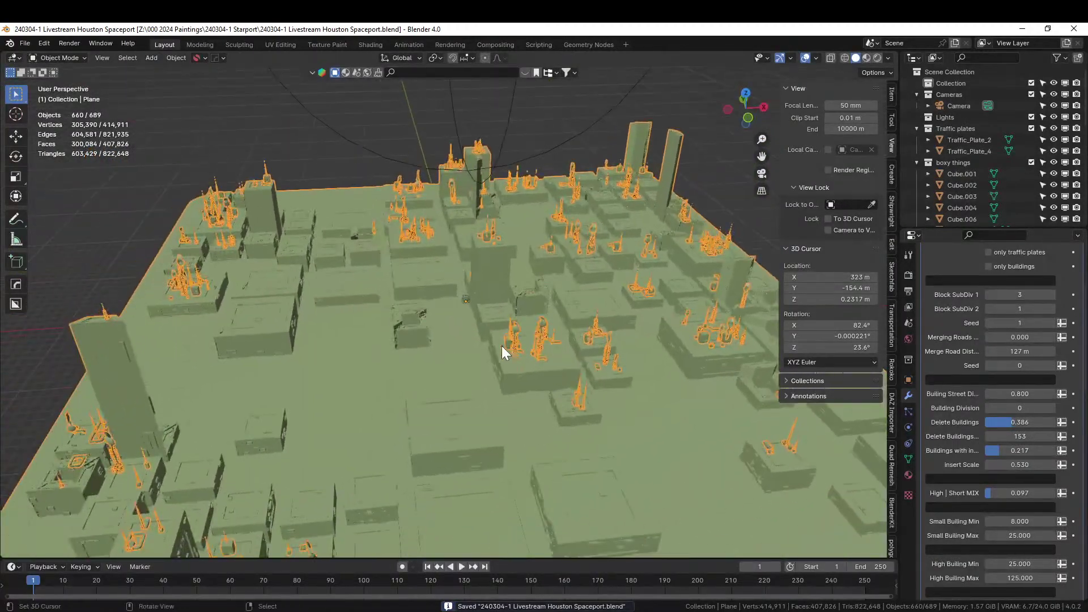
{"action": "middle_click_drag", "start_coordinate": [501, 345], "coordinate": [392, 370]}
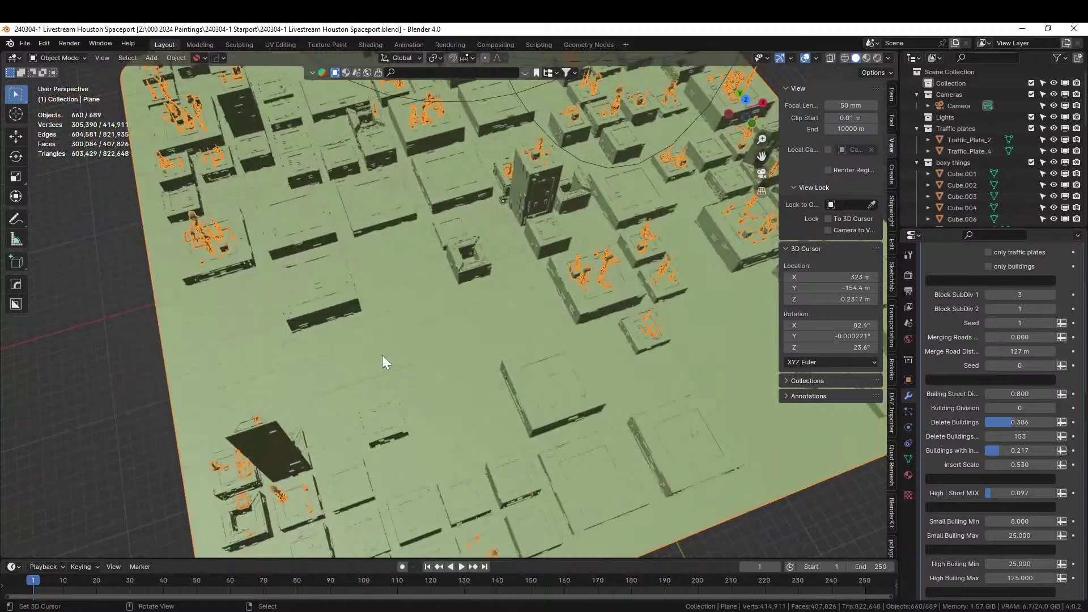
{"action": "right_click", "coordinate": [382, 356], "text": "shift"}
{"action": "key", "text": "shift+a"}
{"action": "left_click", "coordinate": [985, 82]}
{"action": "key", "text": "shift+a"}
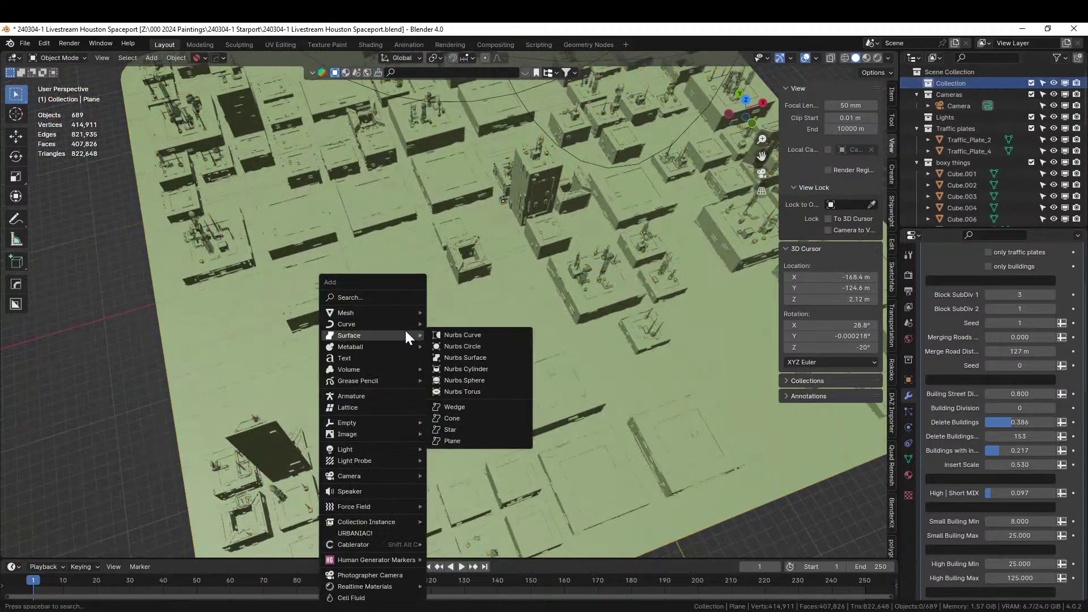
{"action": "mouse_move", "coordinate": [397, 311]}
{"action": "left_click", "coordinate": [487, 339]}
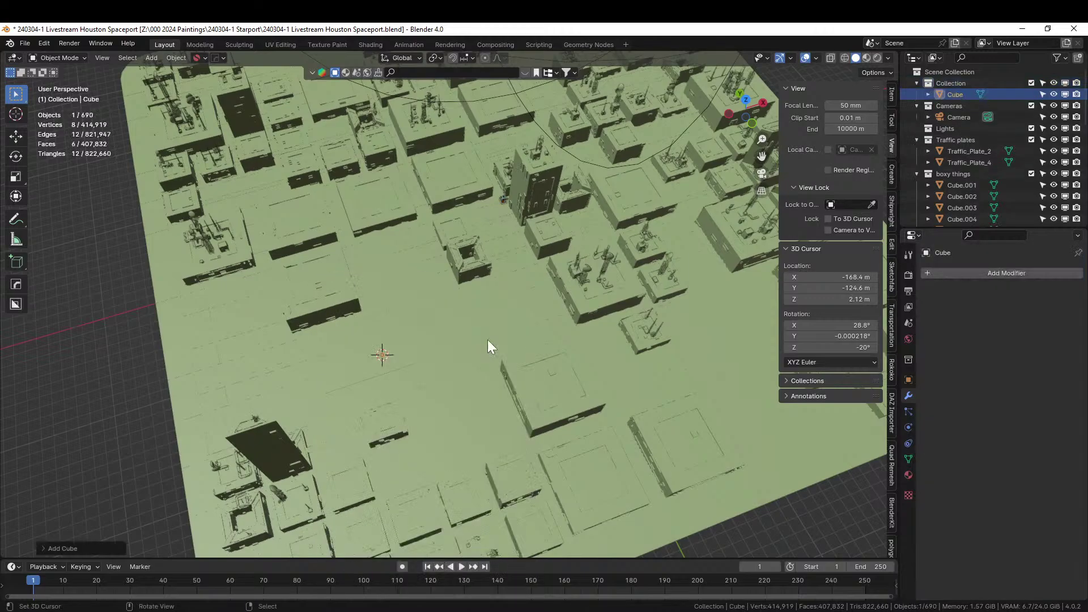
Step: Scale the cube up by 50 and reduce it by a factor of about 0.78 to fit the open area
{"action": "key", "text": "s"}
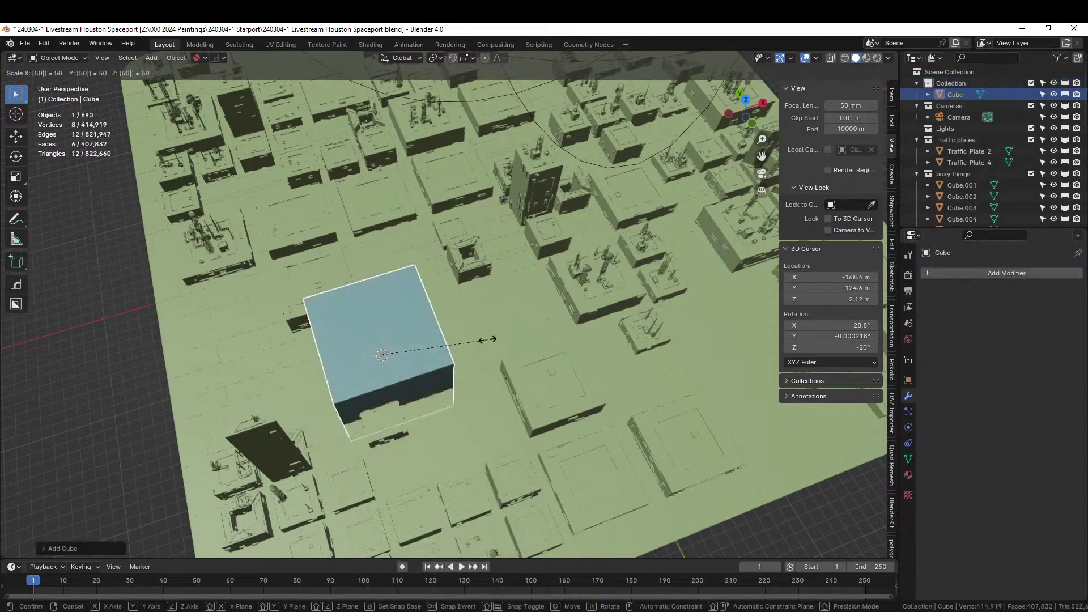
{"action": "left_click", "coordinate": [508, 343]}
{"action": "mouse_move", "coordinate": [509, 342]}
{"action": "middle_mouse_down"}
{"action": "mouse_move", "coordinate": [539, 369]}
{"action": "mouse_move", "coordinate": [579, 327]}
{"action": "mouse_move", "coordinate": [608, 336]}
{"action": "middle_mouse_up"}
{"action": "key", "text": "s"}
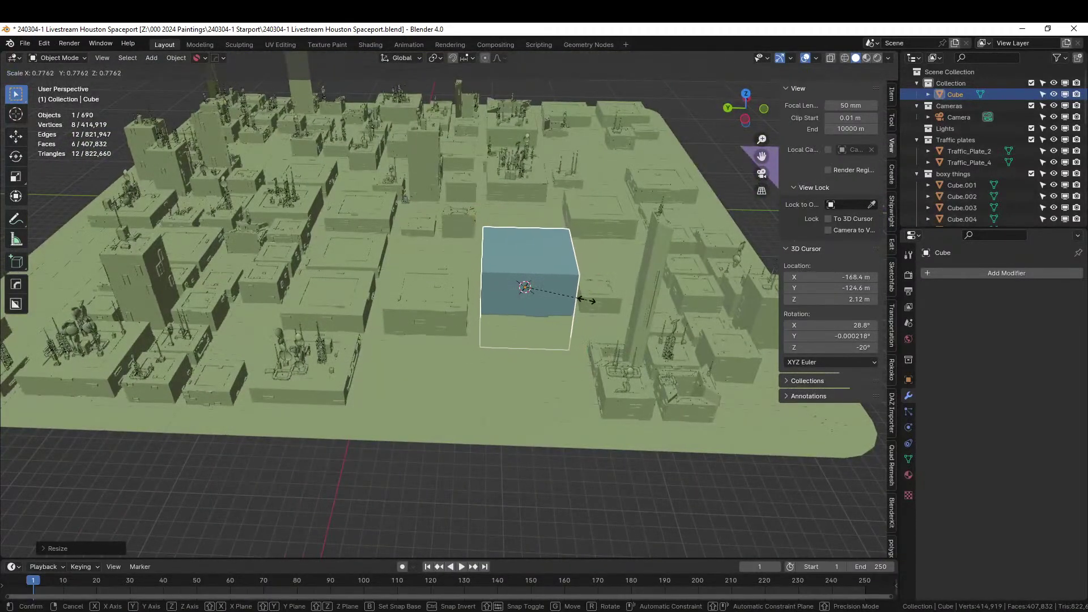
{"action": "left_click", "coordinate": [587, 300]}
Step: Raise the cube along Z above the ground and check its placement among the neighbouring buildings
{"action": "middle_click_drag", "start_coordinate": [587, 300], "coordinate": [441, 345]}
{"action": "key", "text": "KP_7"}
{"action": "key", "text": "g"}
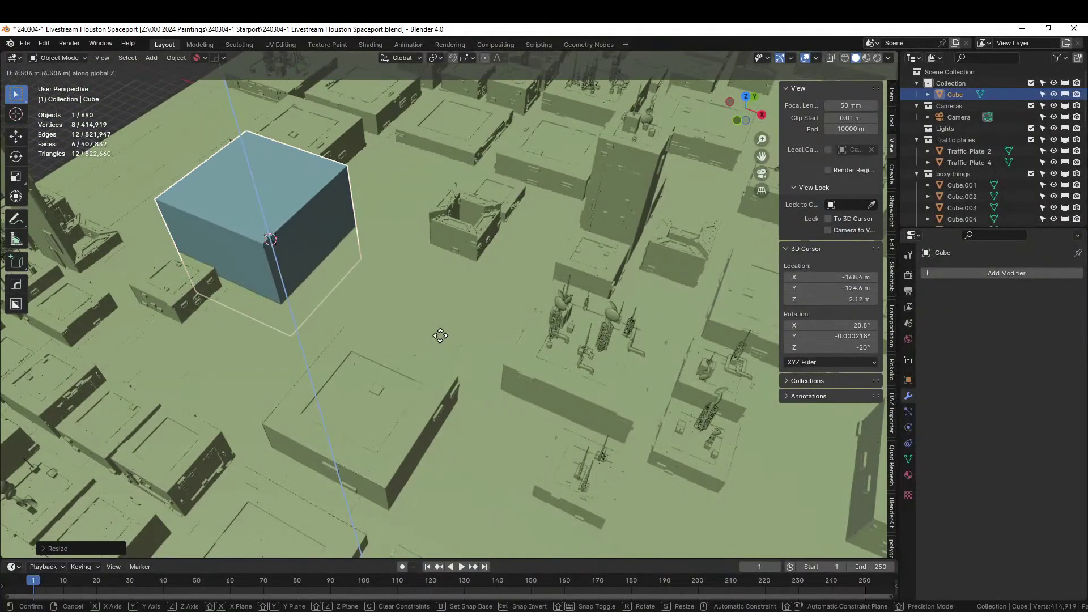
{"action": "left_click", "coordinate": [434, 302]}
{"action": "middle_click_drag", "start_coordinate": [435, 304], "coordinate": [519, 312]}
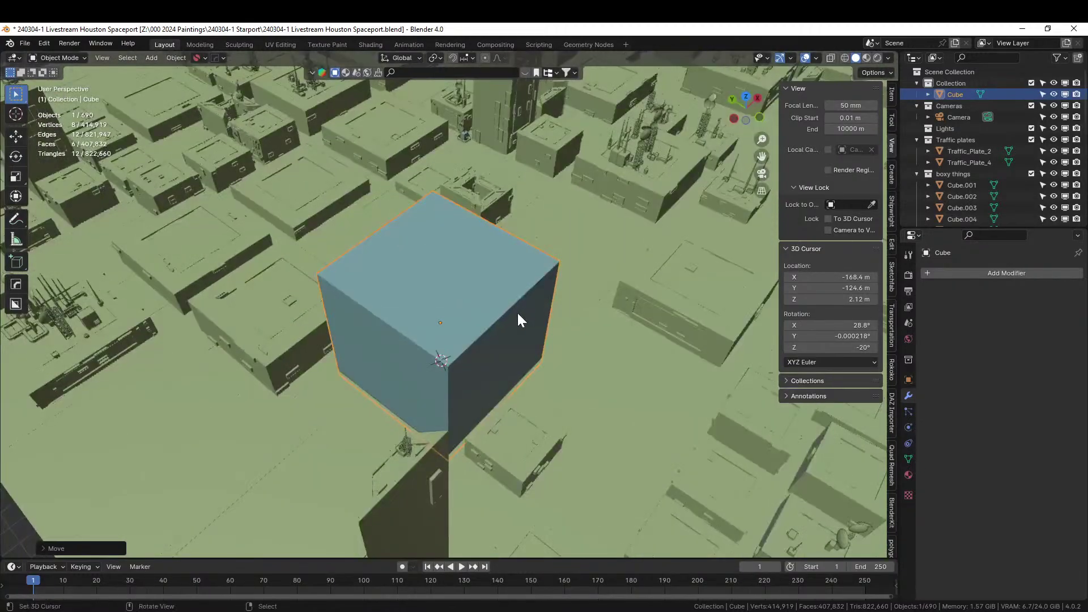
{"action": "middle_click_drag", "start_coordinate": [472, 455], "coordinate": [400, 415]}
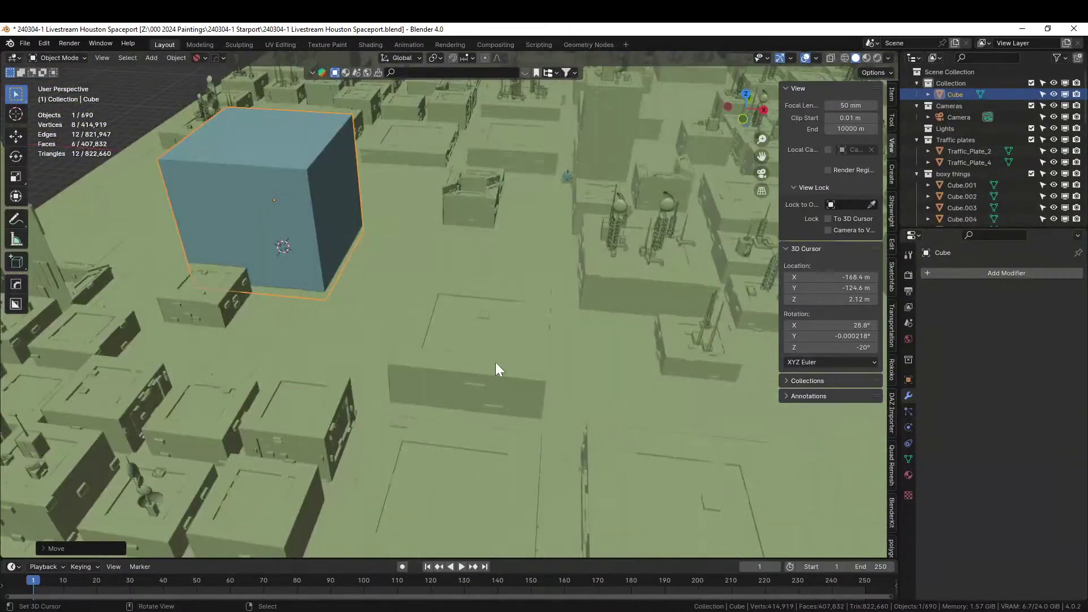
{"action": "middle_click_drag", "start_coordinate": [372, 215], "coordinate": [444, 245]}
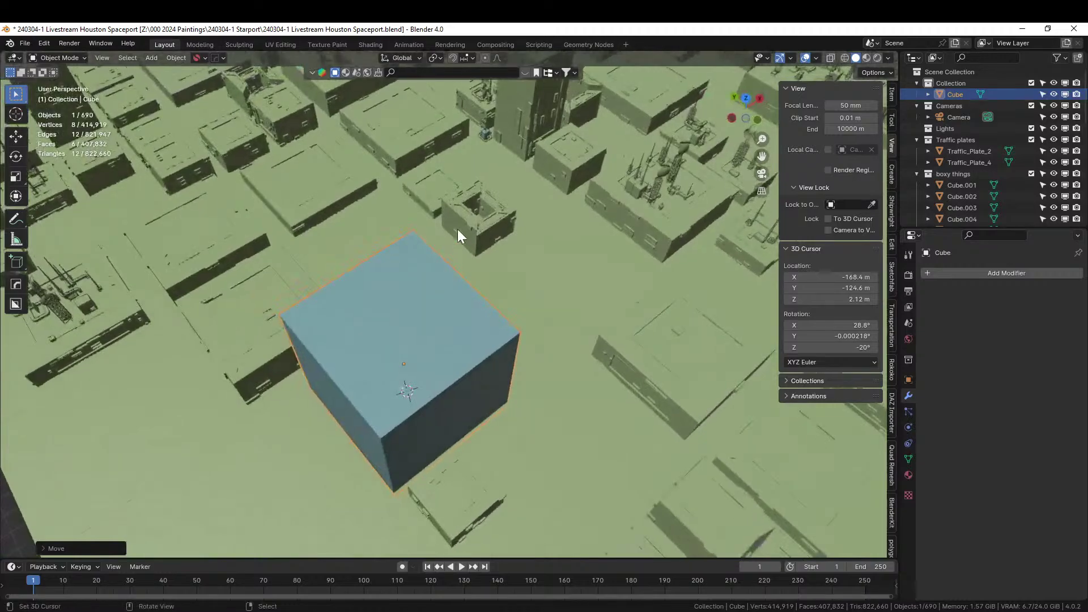
Step: Scale down the cube's top face to taper the block toward its roof
{"action": "key", "text": "Tab"}
{"action": "key", "text": "3"}
{"action": "left_click", "coordinate": [408, 331]}
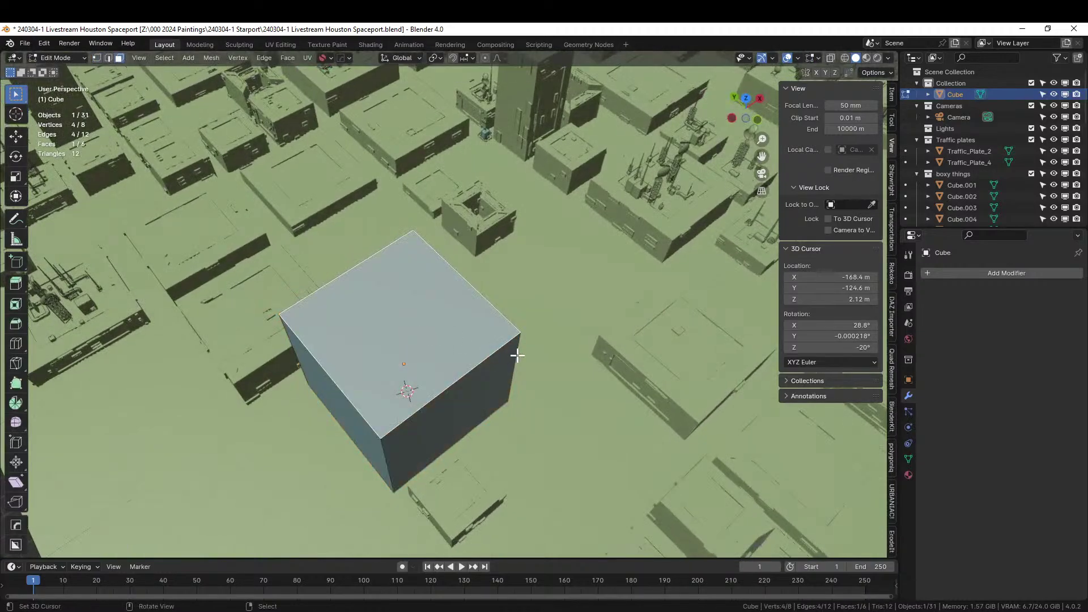
{"action": "key", "text": "s"}
{"action": "left_click", "coordinate": [476, 342]}
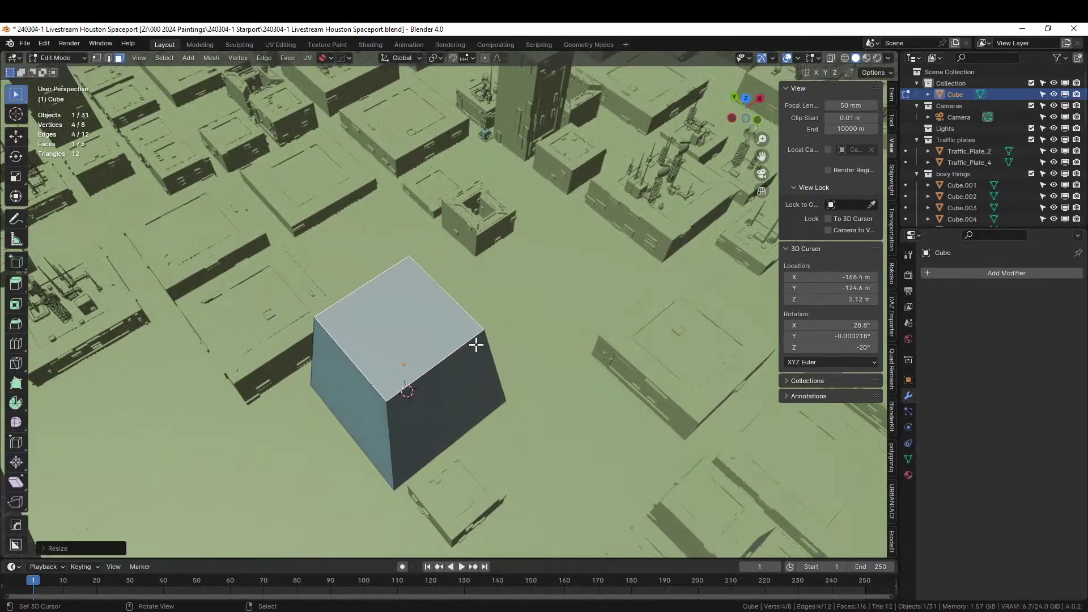
{"action": "middle_click_drag", "start_coordinate": [476, 342], "coordinate": [484, 374]}
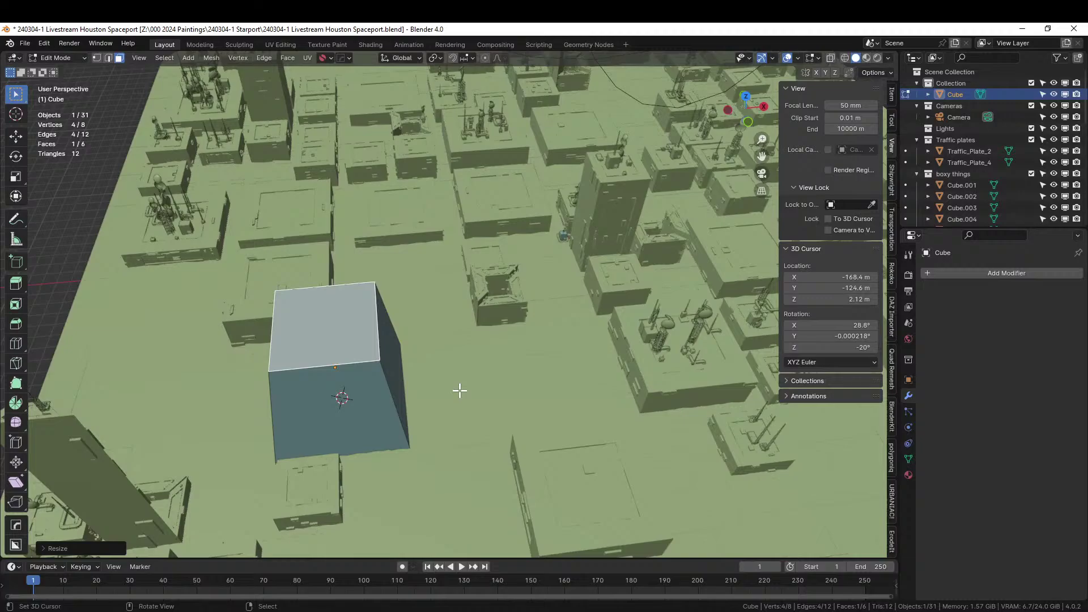
Step: Isolate the tapered cube in local view and set the transform orientation to Local
{"action": "key", "text": "KP_Divide"}
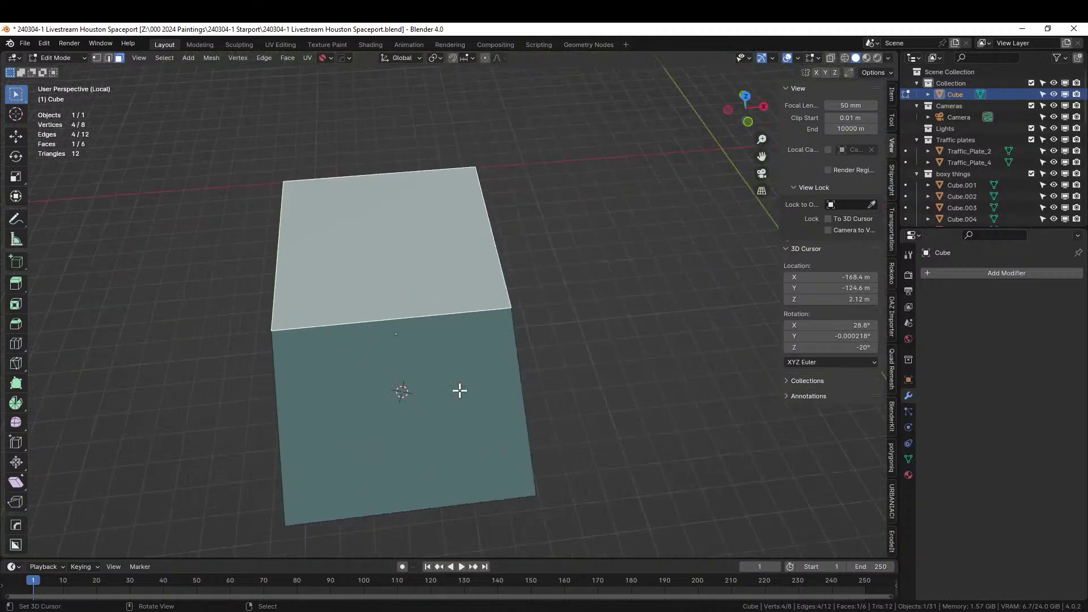
{"action": "scroll", "coordinate": [449, 392], "scroll_direction": "down", "scroll_amount": 8}
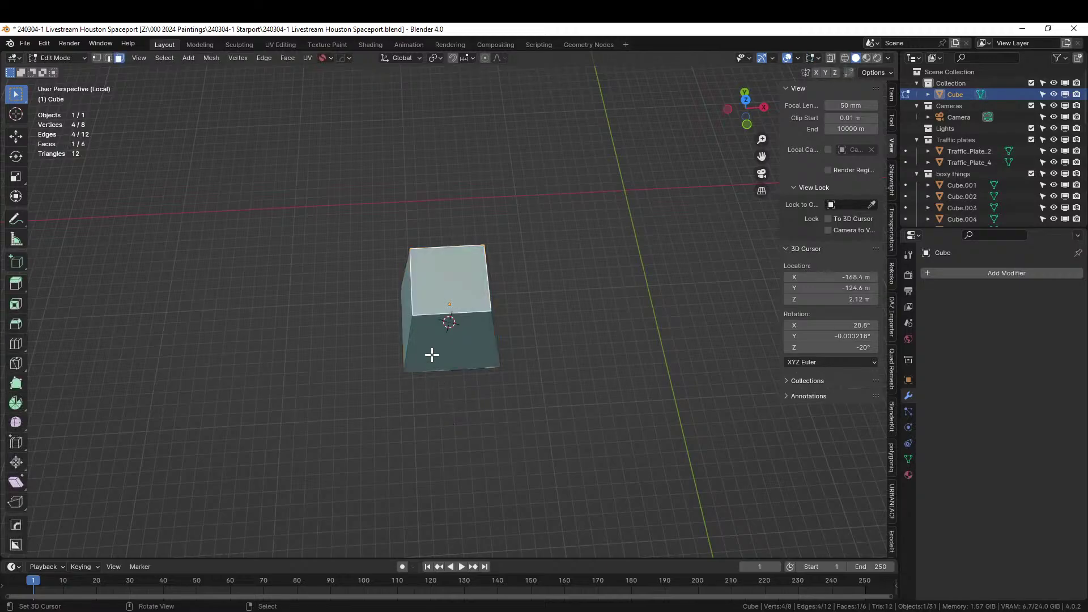
{"action": "left_click", "coordinate": [418, 60]}
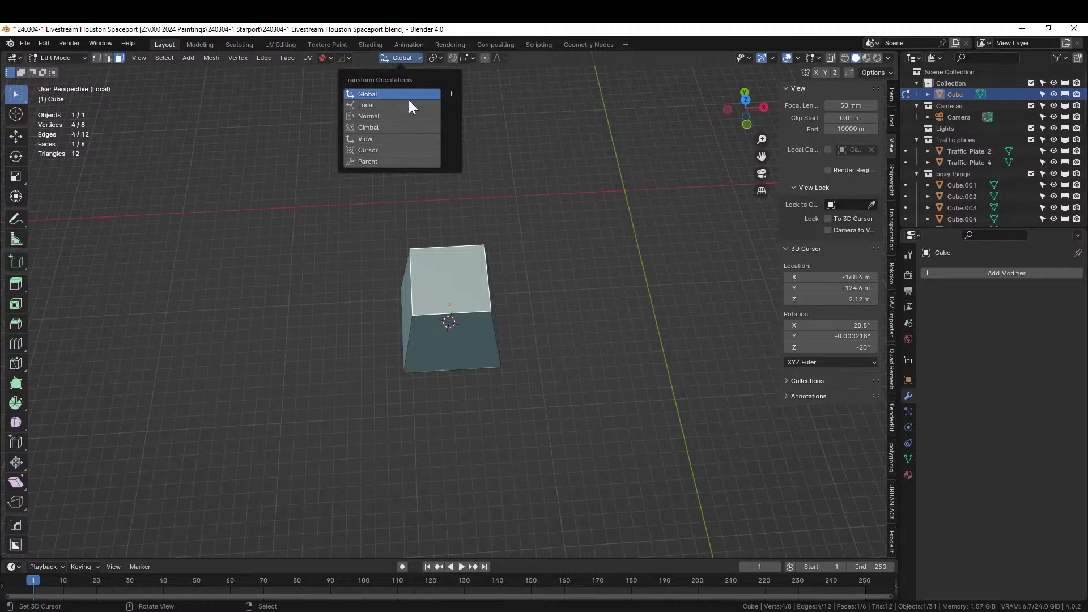
{"action": "left_click", "coordinate": [373, 105]}
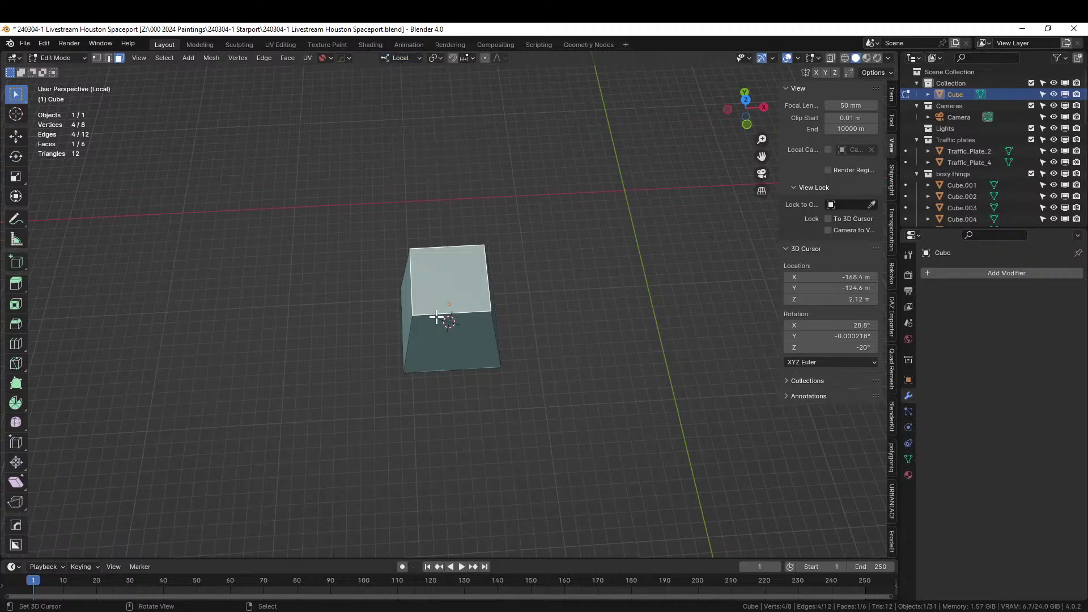
{"action": "middle_click_drag", "start_coordinate": [435, 318], "coordinate": [382, 274]}
{"action": "key", "text": "Tab"}
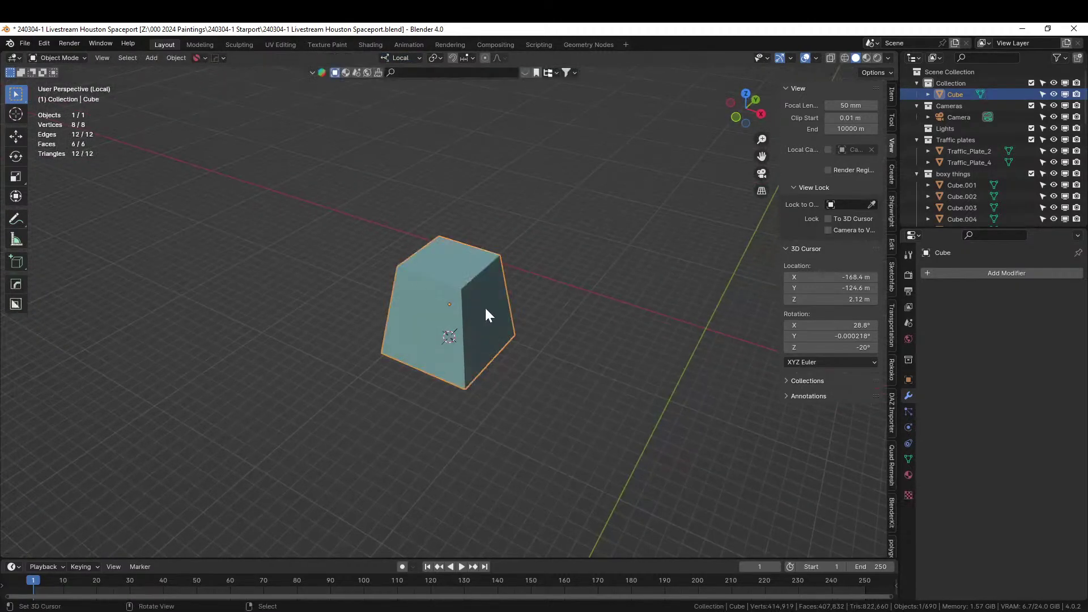
Step: Try to inset the tapered block's side face on the positive X side and slide the inset face
{"action": "key", "text": "Tab"}
{"action": "left_click", "coordinate": [485, 308]}
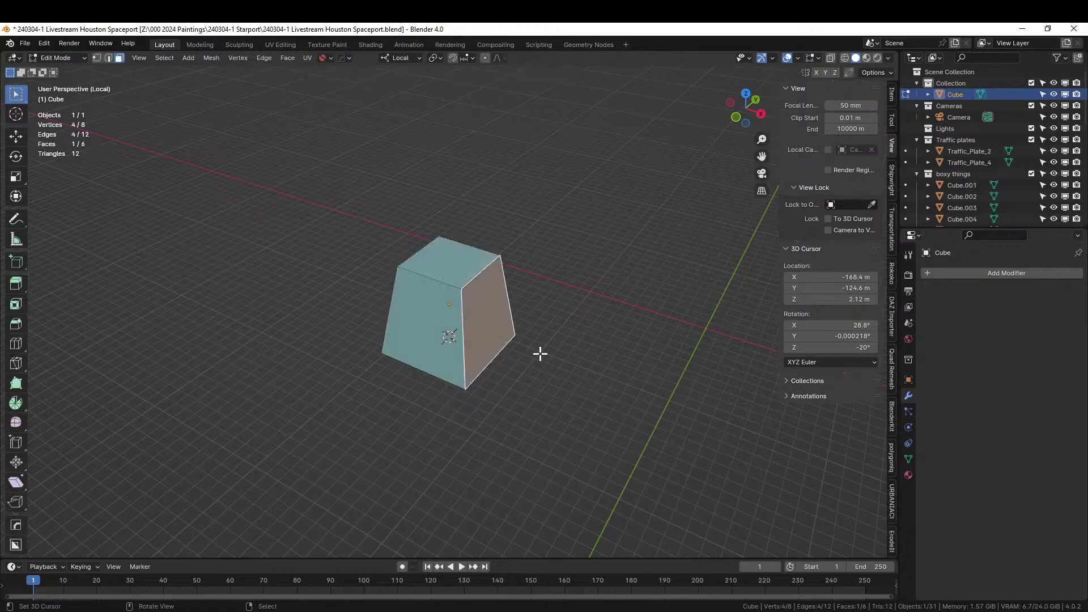
{"action": "key", "text": "i"}
{"action": "left_click", "coordinate": [522, 336]}
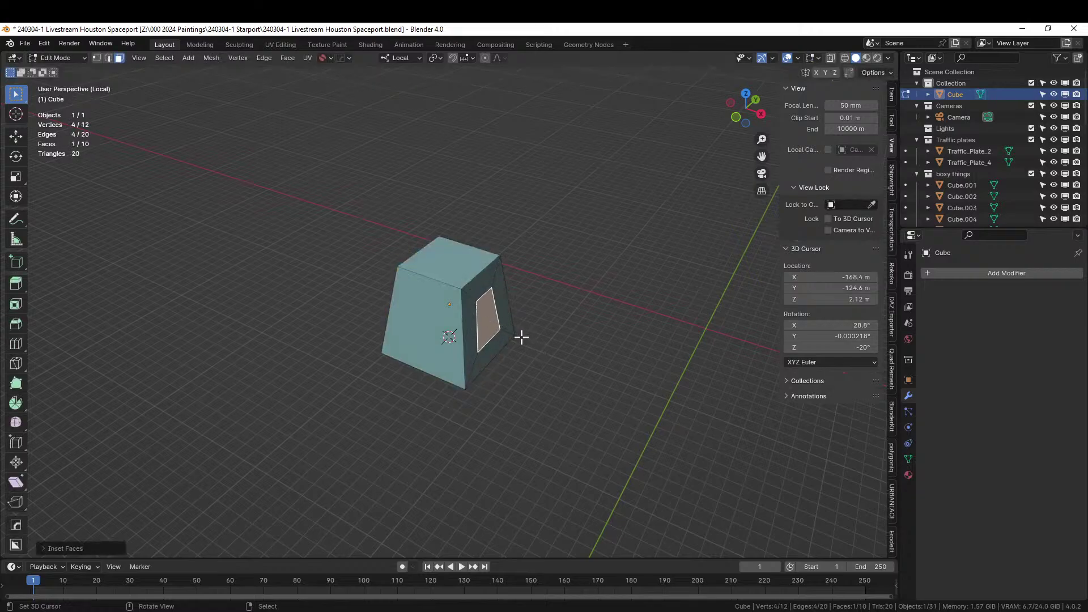
{"action": "middle_click_drag", "start_coordinate": [527, 330], "coordinate": [535, 303]}
{"action": "key", "text": "g"}
{"action": "key", "text": "g"}
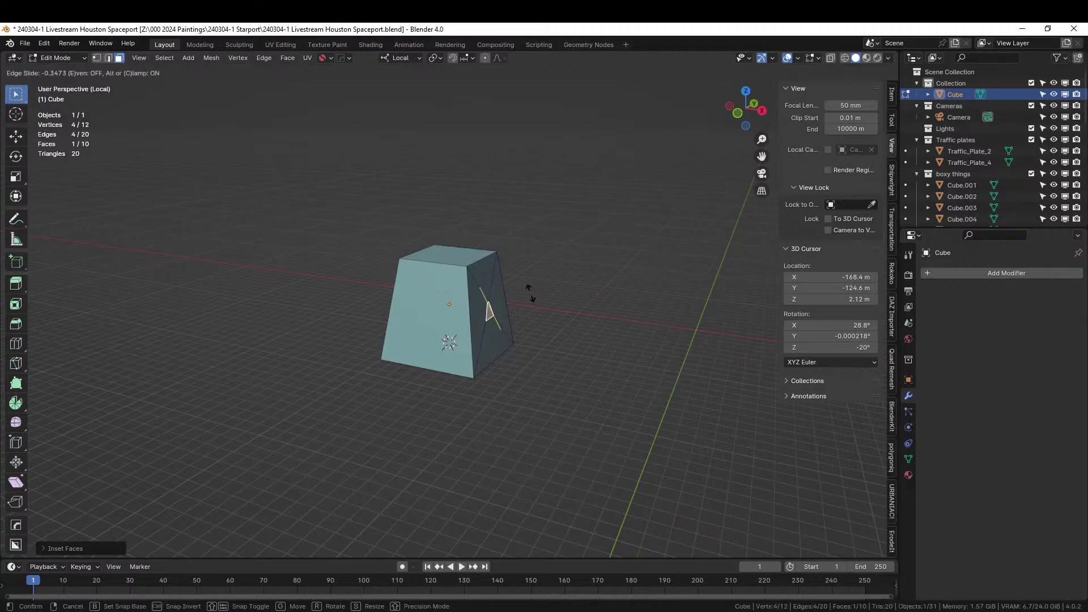
{"action": "right_click", "coordinate": [535, 309]}
{"action": "left_click", "coordinate": [535, 309]}
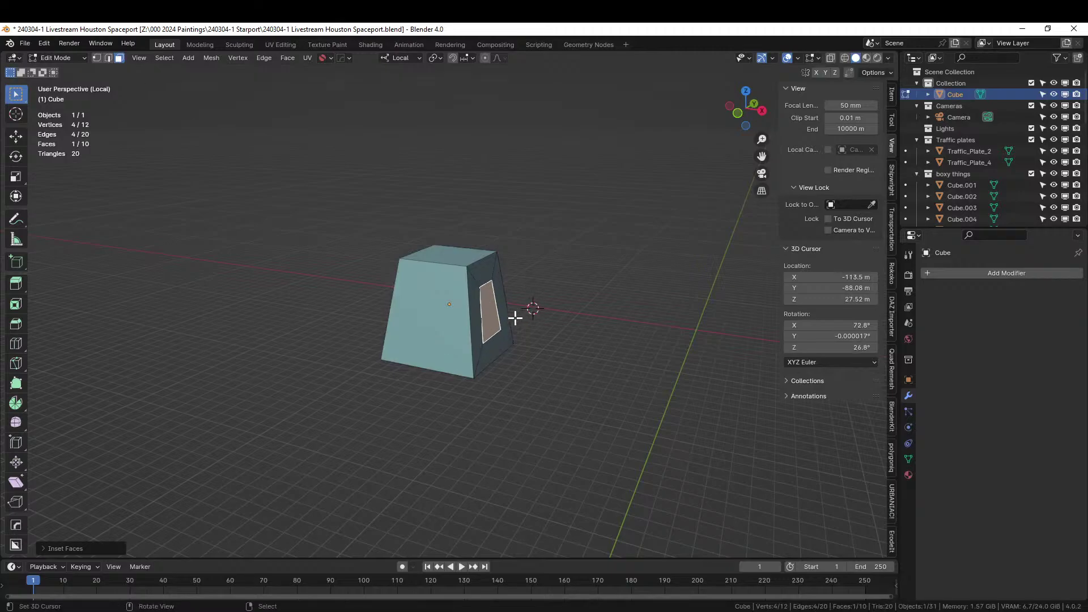
Step: Try raising the inset side face along Z with the Transform tool, and undo the move and the inset
{"action": "left_click", "coordinate": [16, 196]}
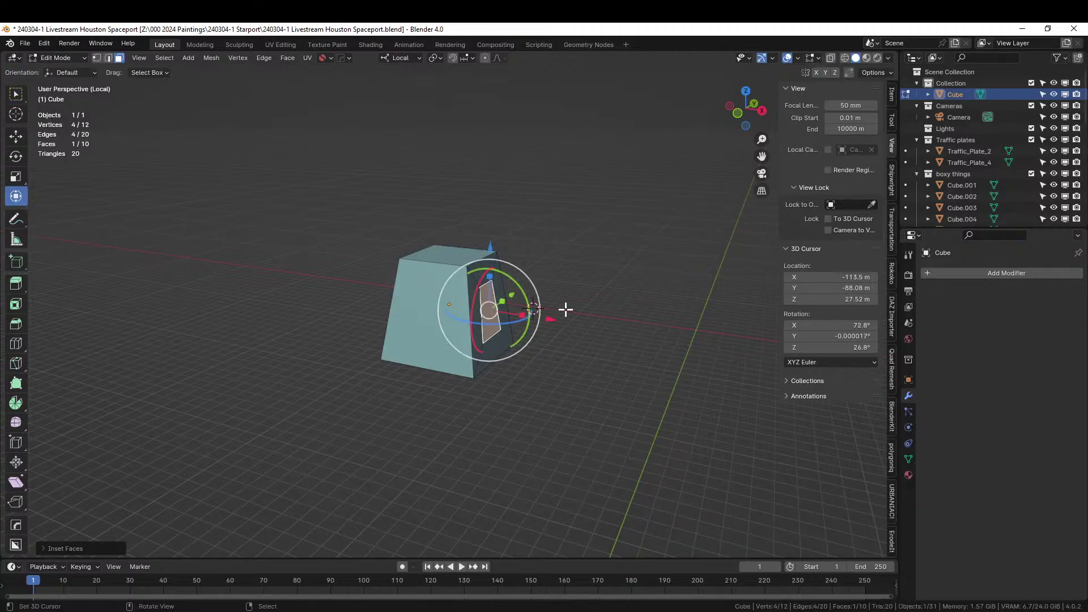
{"action": "key", "text": "g"}
{"action": "key", "text": "z"}
{"action": "left_click", "coordinate": [579, 297]}
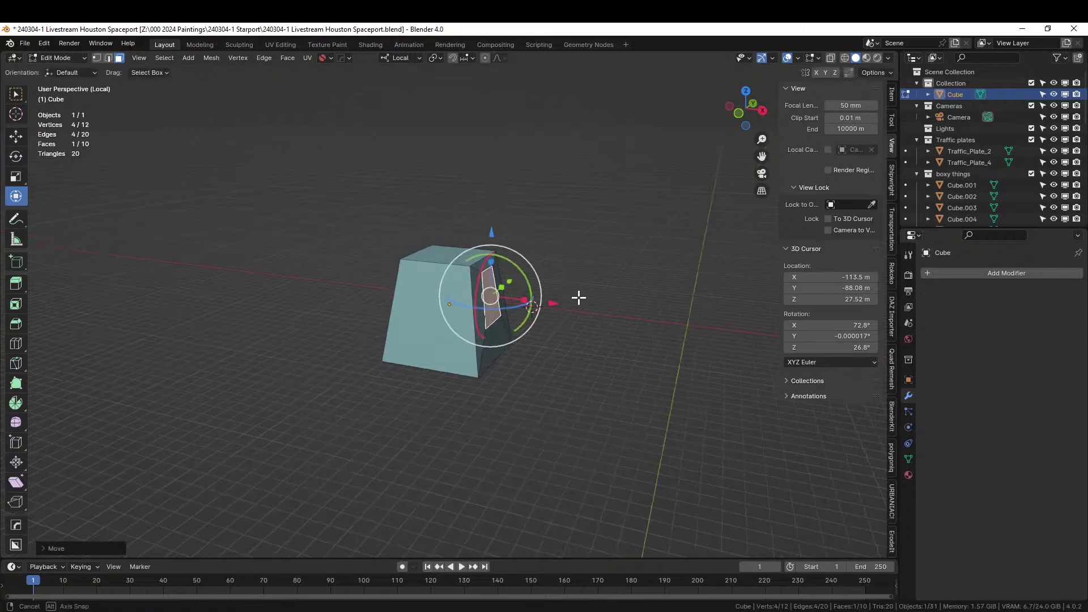
{"action": "mouse_move", "coordinate": [579, 297]}
{"action": "middle_mouse_down"}
{"action": "mouse_move", "coordinate": [602, 281]}
{"action": "mouse_move", "coordinate": [578, 306]}
{"action": "middle_mouse_up"}
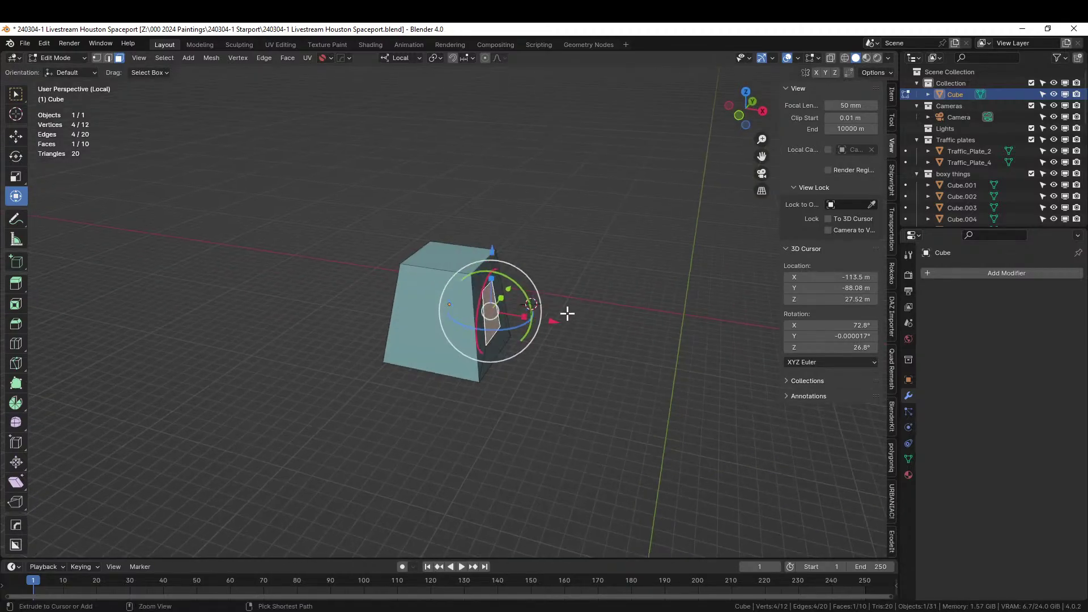
{"action": "key", "text": "ctrl+z"}
{"action": "key", "text": "ctrl+z"}
{"action": "scroll", "coordinate": [519, 295], "scroll_direction": "up", "scroll_amount": 2}
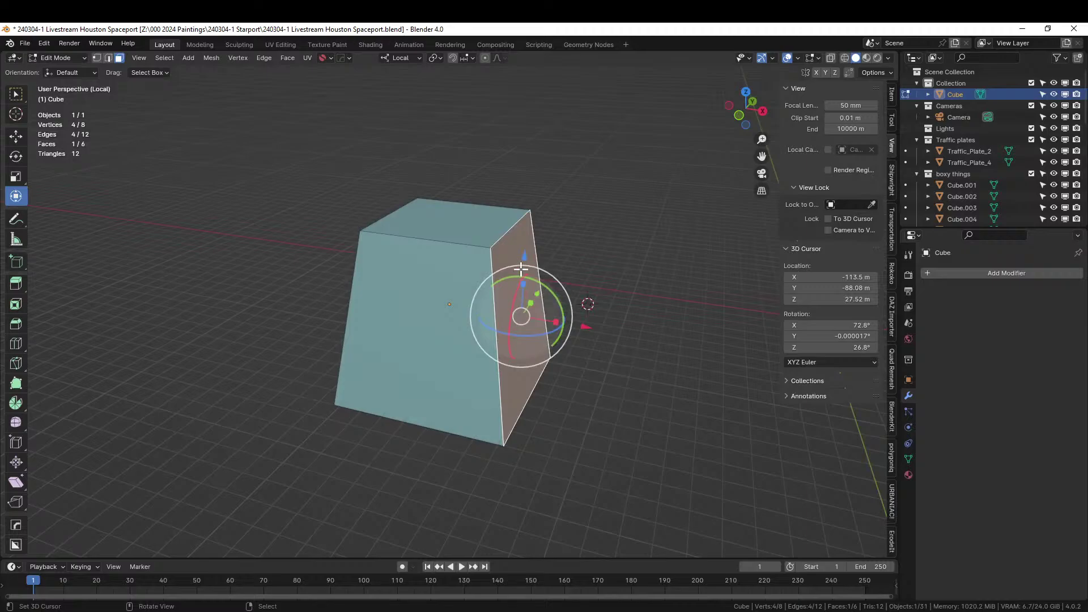
Step: Bevel the block's top edge on the positive X side into a single wide sloped face
{"action": "key", "text": "2"}
{"action": "left_click", "coordinate": [513, 228]}
{"action": "key", "text": "ctrl+b"}
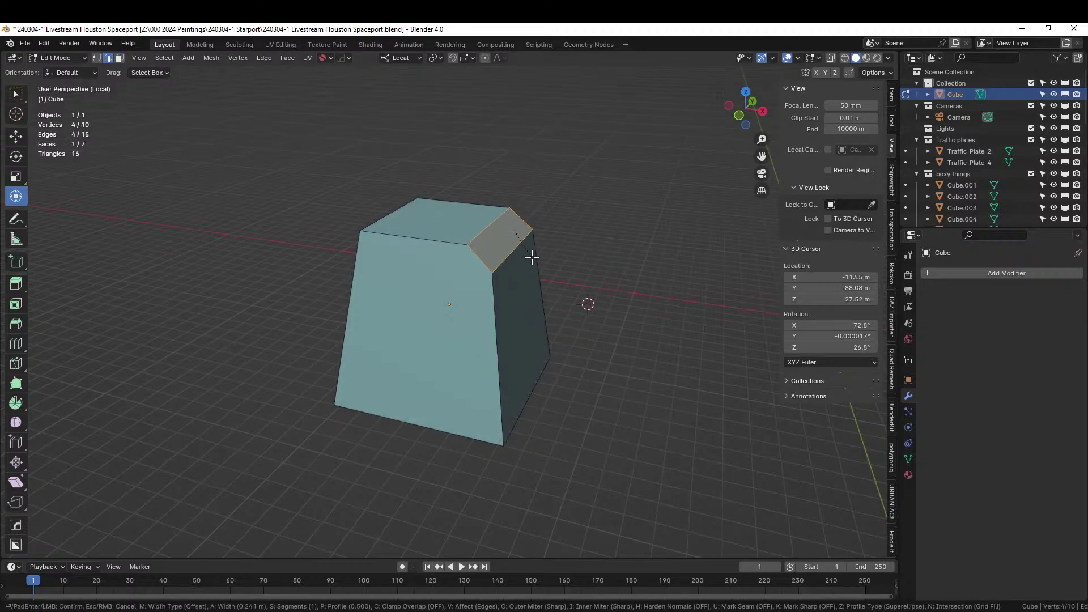
{"action": "left_click", "coordinate": [535, 267]}
{"action": "middle_click_drag", "start_coordinate": [551, 275], "coordinate": [414, 296]}
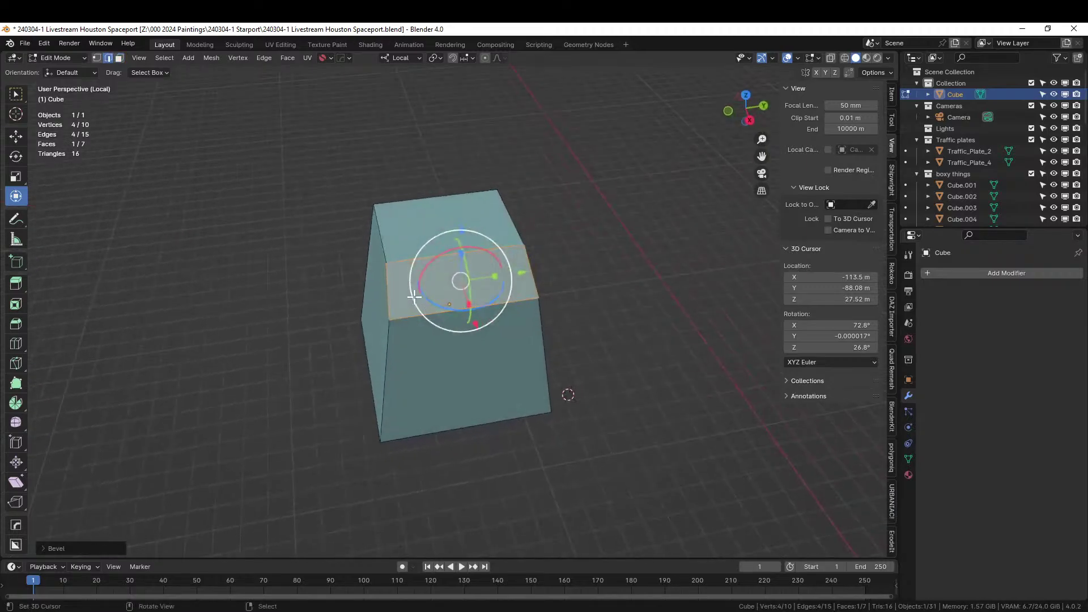
Step: Add two evenly spaced loop cuts running over the roof, the sloped face and the side face
{"action": "left_click", "coordinate": [464, 309]}
{"action": "key", "text": "ctrl+r"}
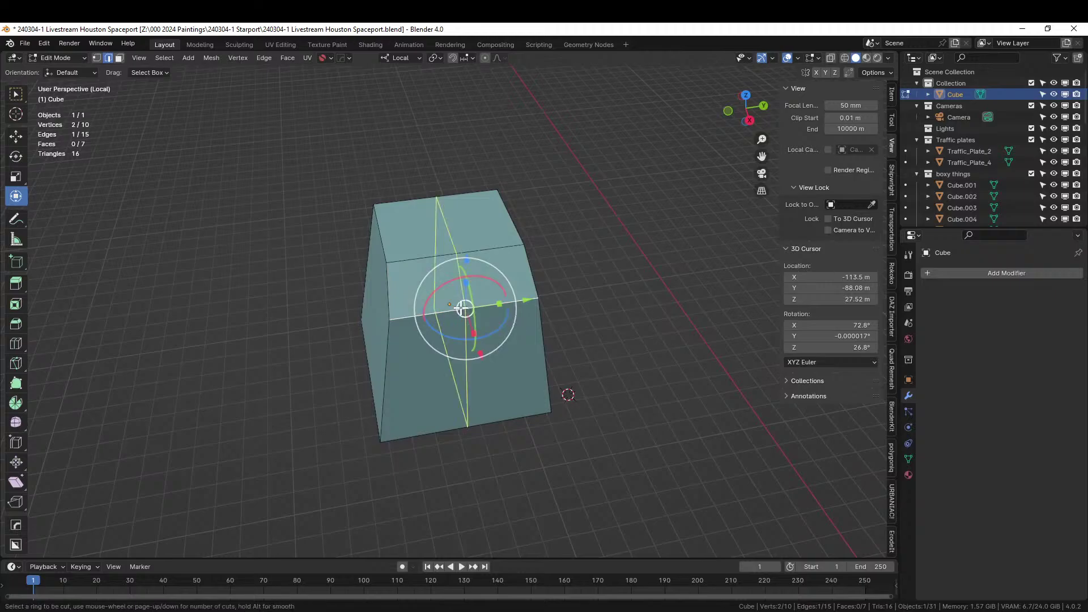
{"action": "scroll", "coordinate": [461, 308], "scroll_direction": "up", "scroll_amount": 1}
{"action": "left_click", "coordinate": [460, 308]}
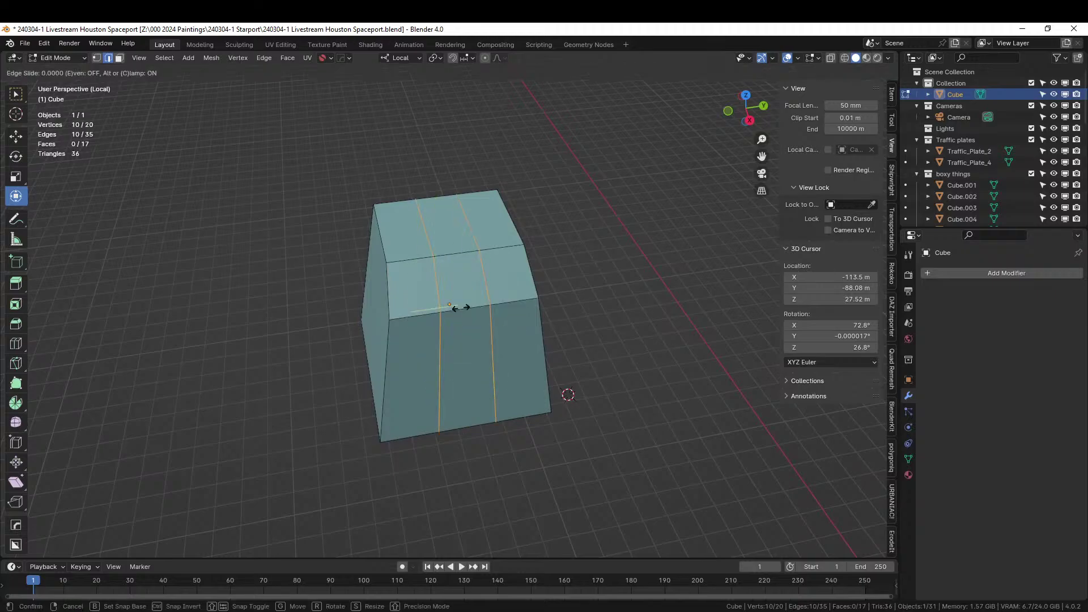
{"action": "right_click", "coordinate": [463, 310]}
Step: Extrude the middle section of the sloped face outward along local X into a long bridge arm
{"action": "key", "text": "3"}
{"action": "right_click", "coordinate": [486, 291]}
{"action": "middle_click_drag", "start_coordinate": [488, 290], "coordinate": [557, 251]}
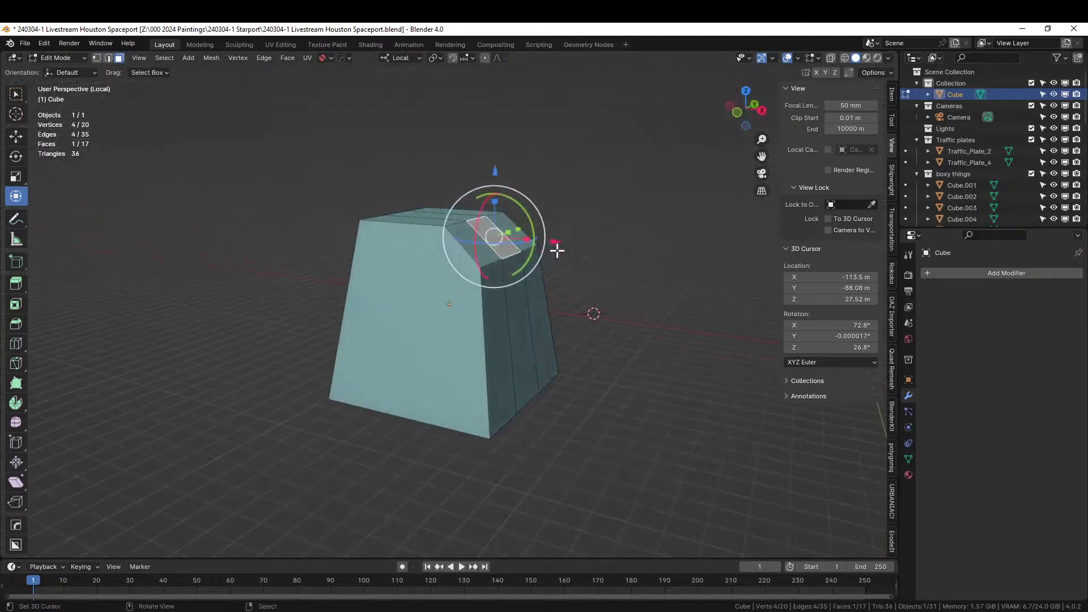
{"action": "key", "text": "e"}
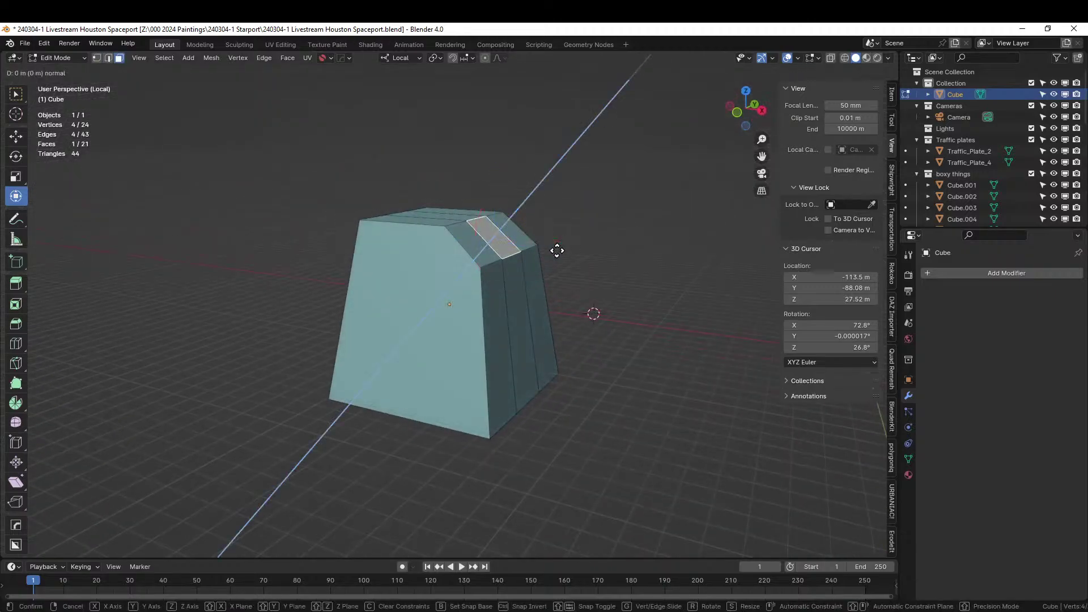
{"action": "right_click", "coordinate": [558, 251]}
{"action": "key", "text": "g"}
{"action": "key", "text": "x"}
{"action": "left_click", "coordinate": [654, 292]}
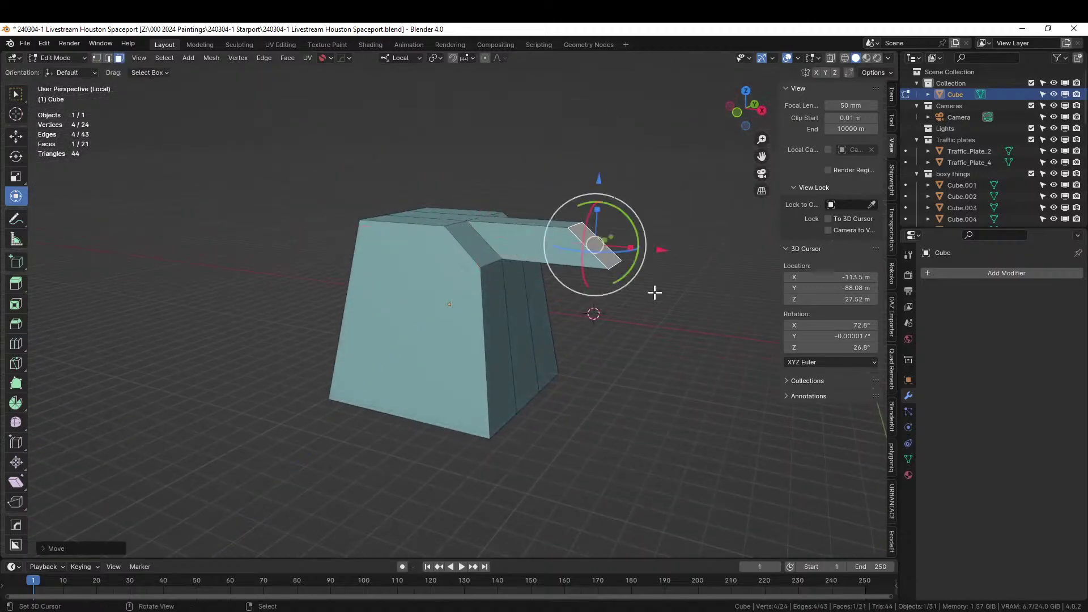
{"action": "type", "text": "sx"}
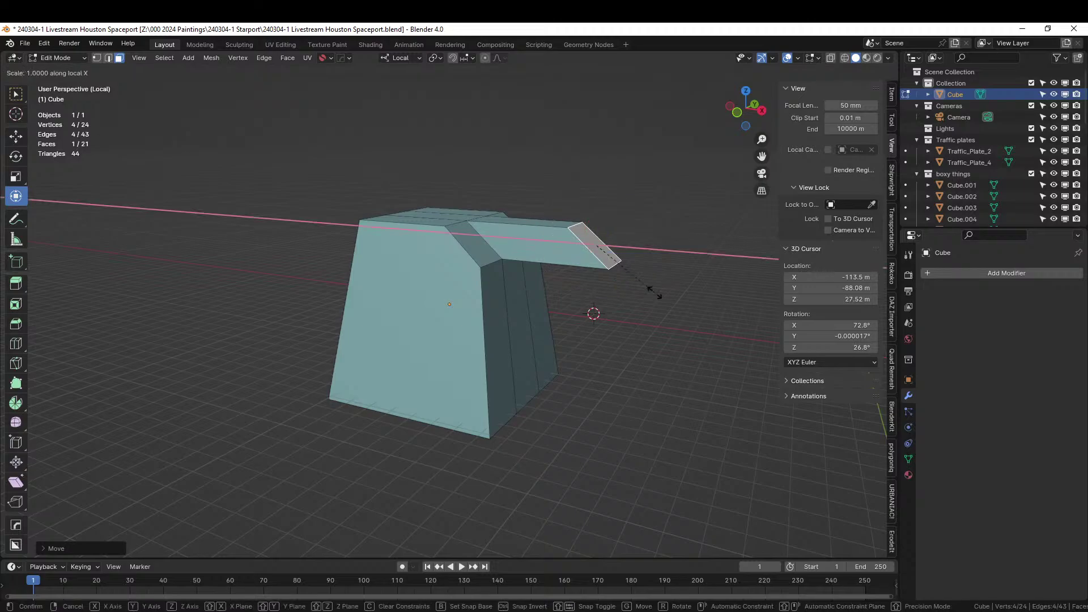
{"action": "type", "text": "0"}
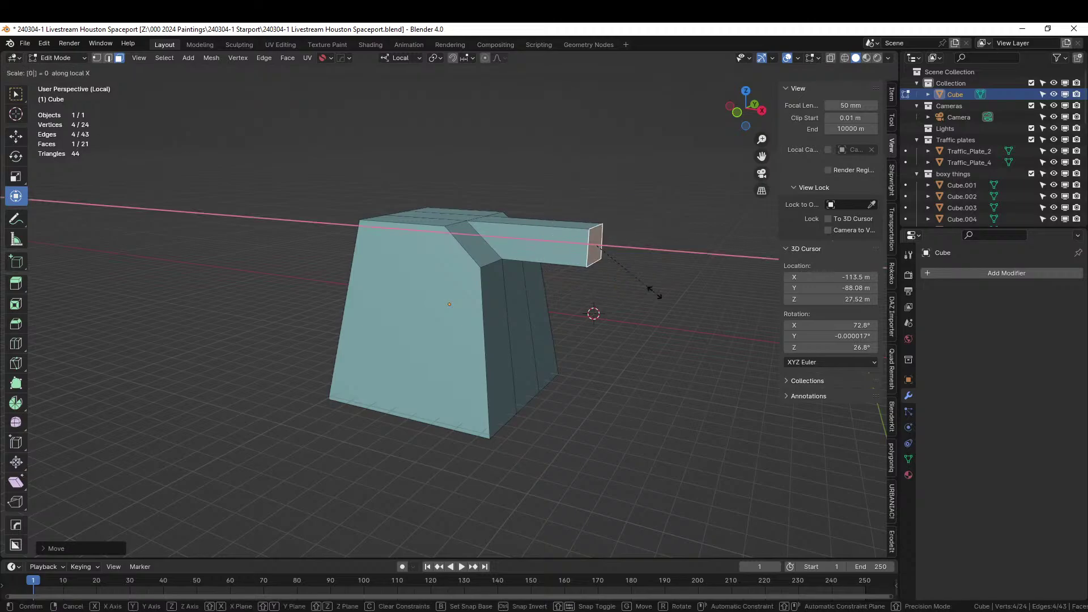
{"action": "type", "text": "2"}
{"action": "key", "text": "Escape"}
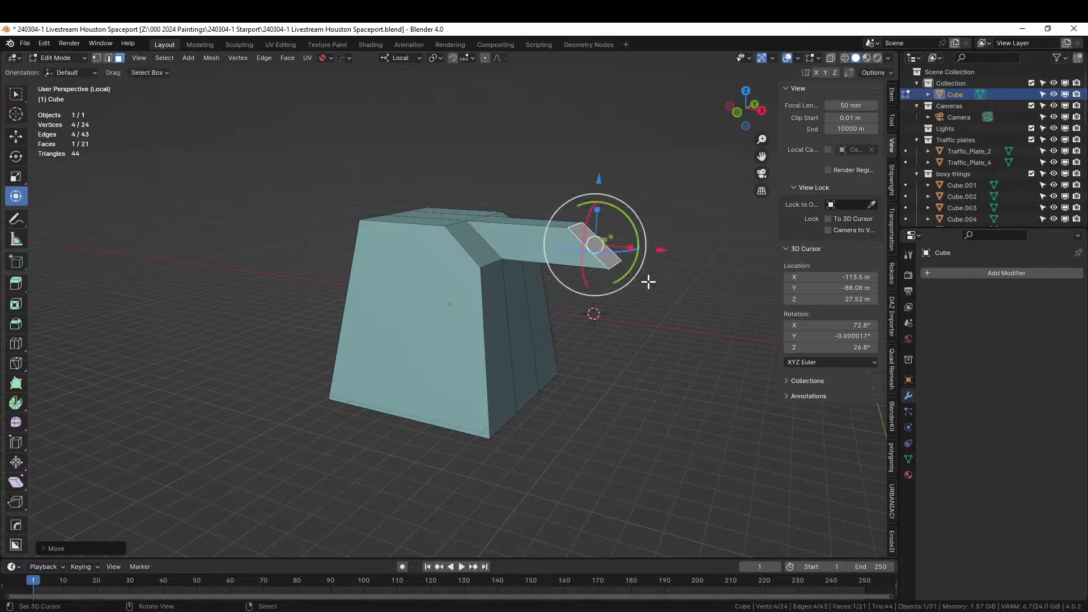
Step: Flatten the bridge arm's end face by scaling it to 0 along X
{"action": "key", "text": "s"}
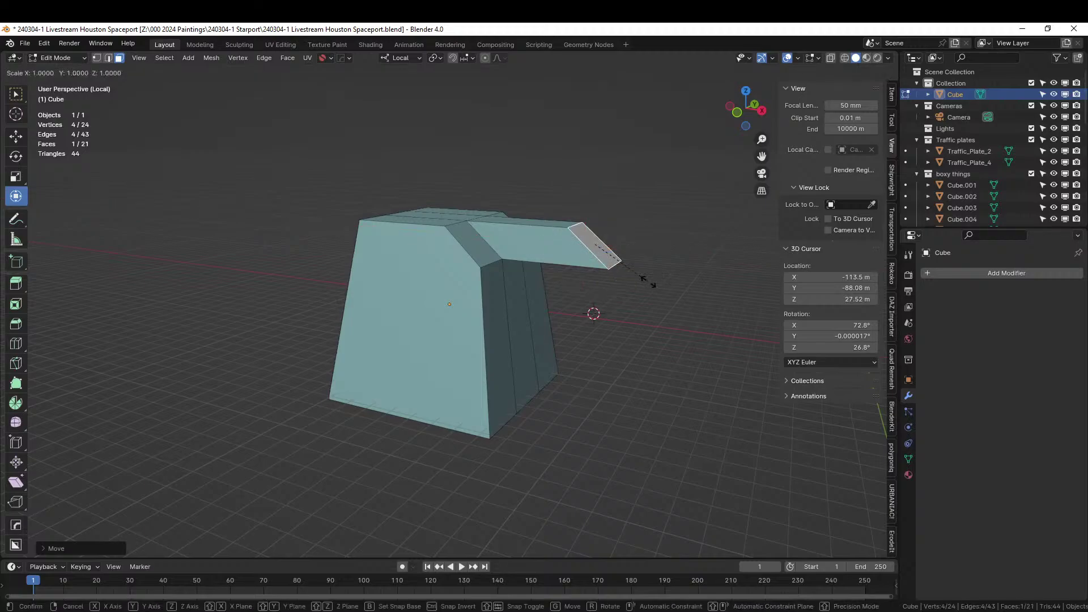
{"action": "key", "text": "x"}
{"action": "key", "text": "0"}
{"action": "key", "text": "Return"}
{"action": "key", "text": "s"}
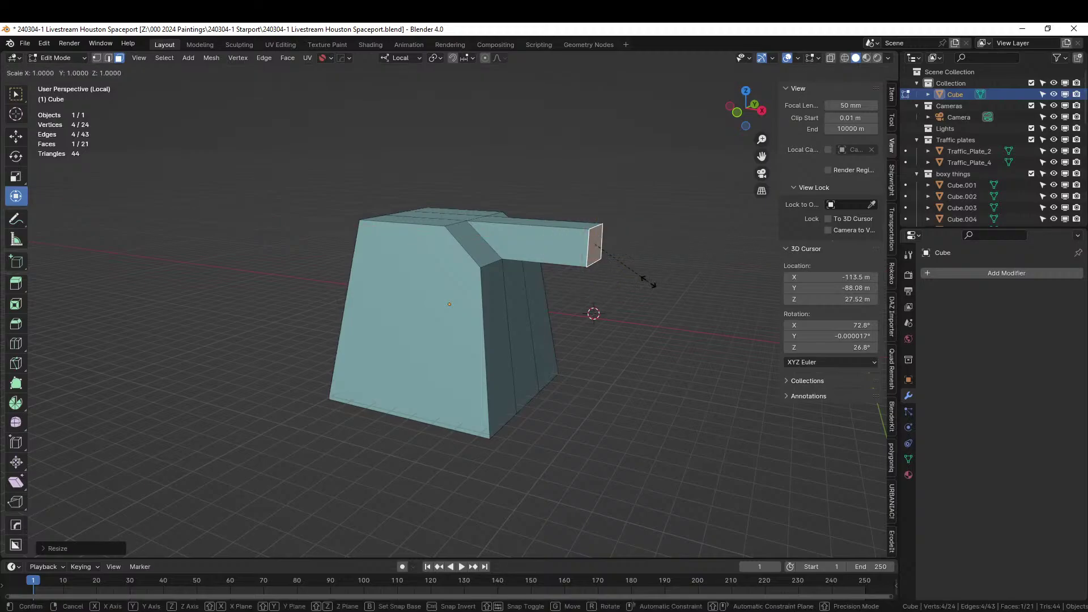
{"action": "key", "text": "Escape"}
Step: Snap the 3D cursor to the bridge arm's end face and set the object's origin to the 3D cursor
{"action": "key", "text": "shift+s"}
{"action": "key", "text": "2"}
{"action": "key", "text": "1"}
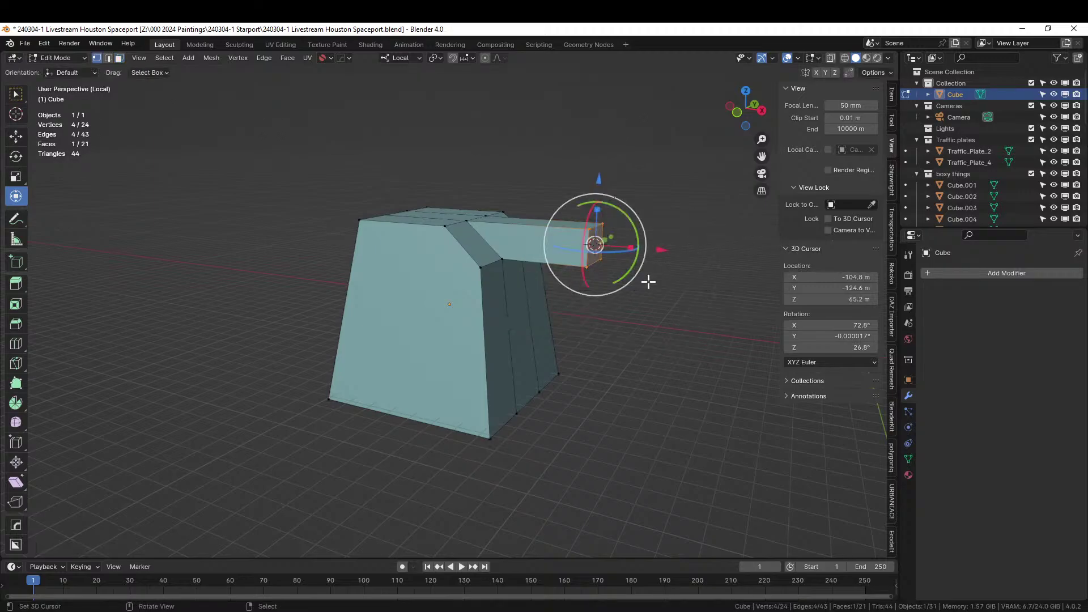
{"action": "key", "text": "Tab"}
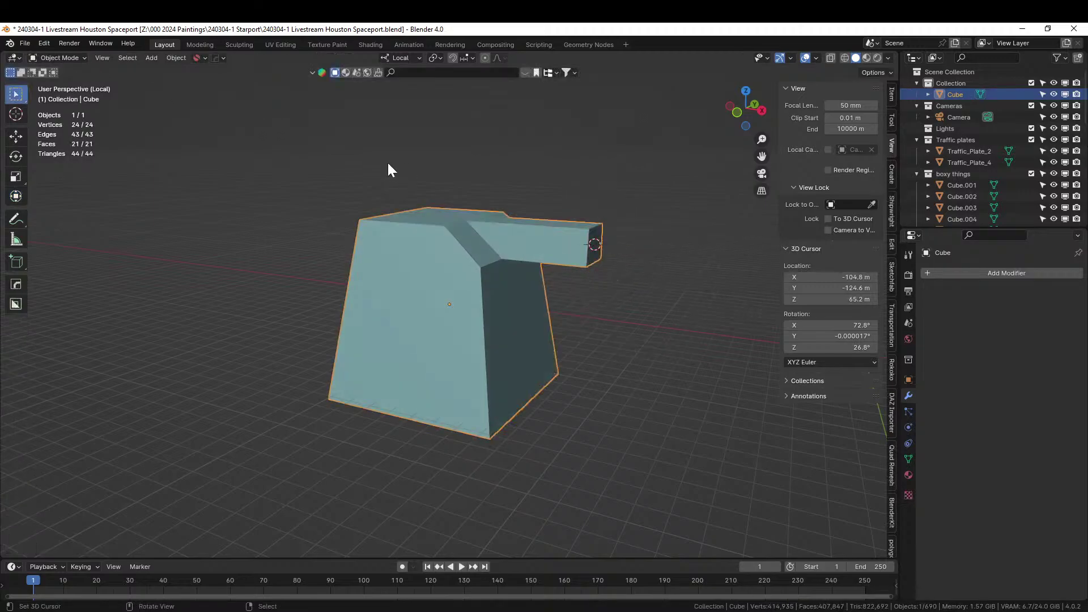
{"action": "left_click", "coordinate": [177, 57]}
{"action": "mouse_move", "coordinate": [197, 83]}
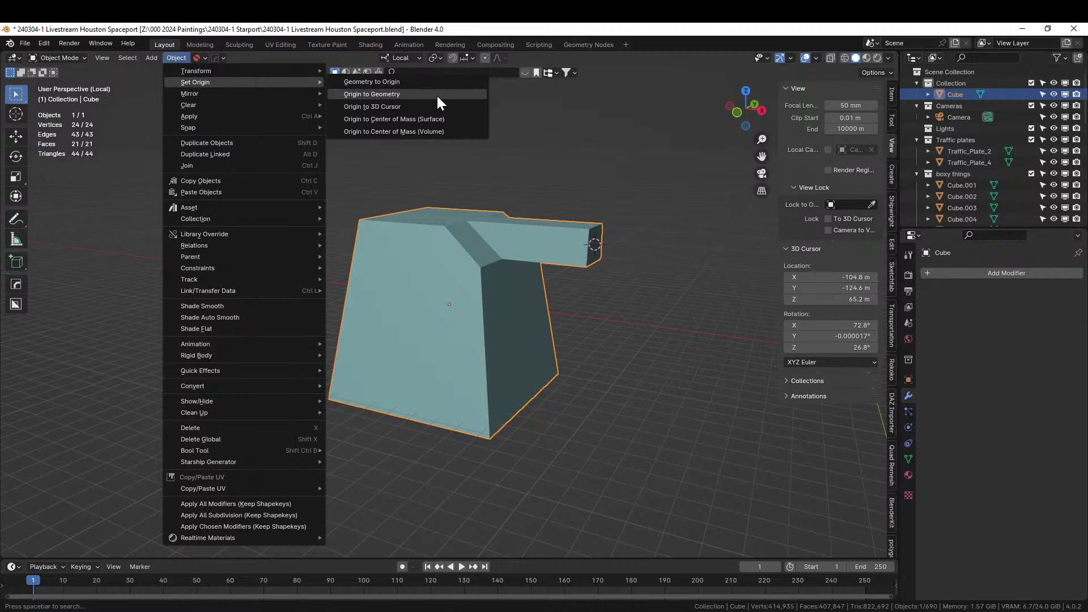
{"action": "left_click", "coordinate": [401, 107]}
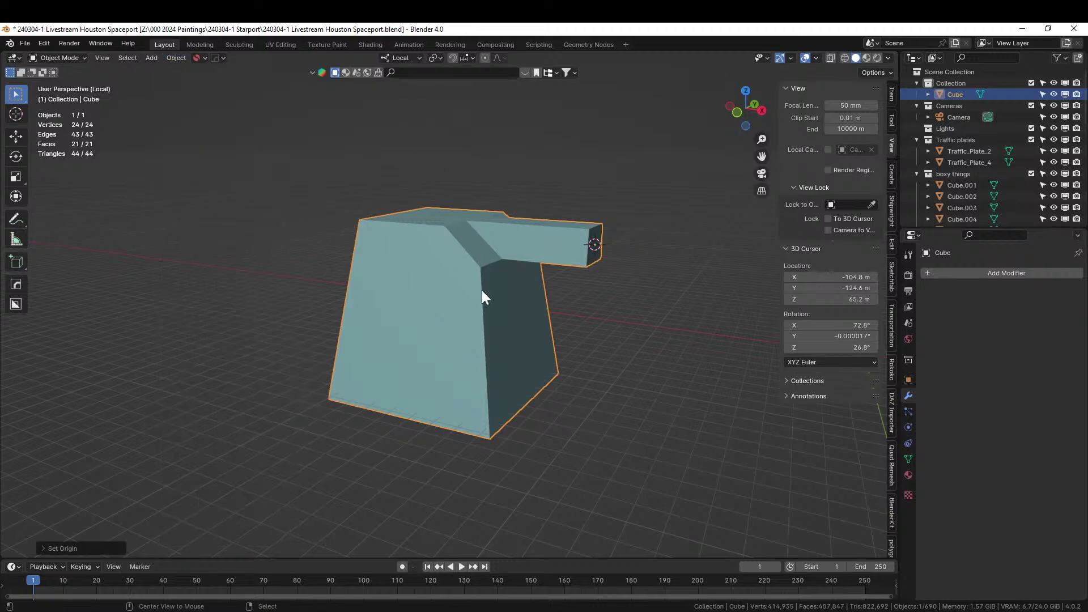
Step: Mirror the building across X with a Hops_Mirror modifier and leave local view to show the whole city
{"action": "key", "text": "alt+x"}
{"action": "left_click", "coordinate": [521, 240]}
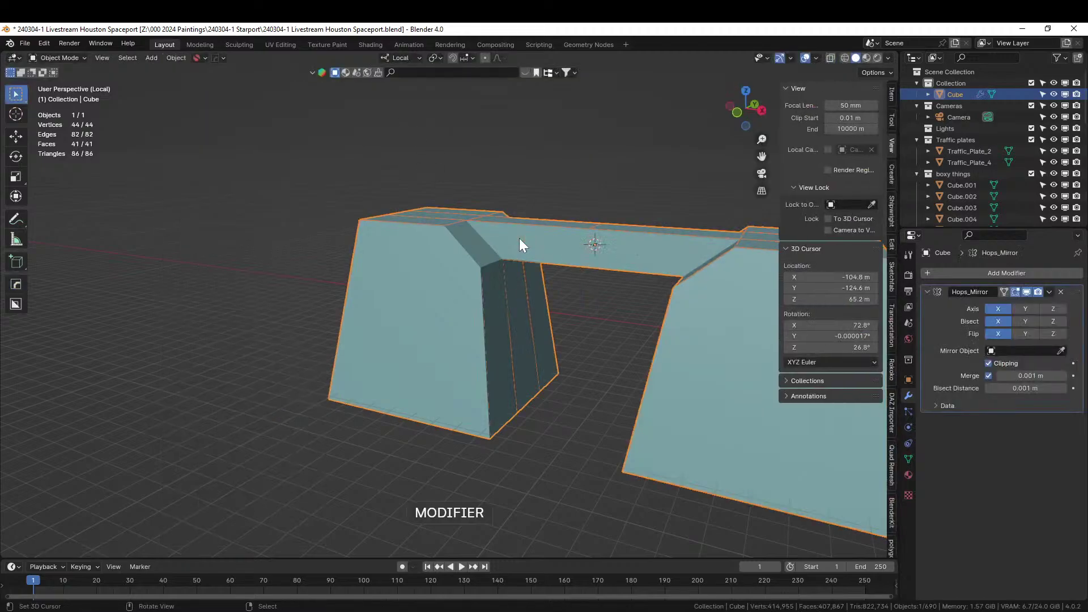
{"action": "scroll", "coordinate": [536, 278], "scroll_direction": "down", "scroll_amount": 3}
{"action": "middle_click_drag", "start_coordinate": [535, 277], "coordinate": [363, 273]}
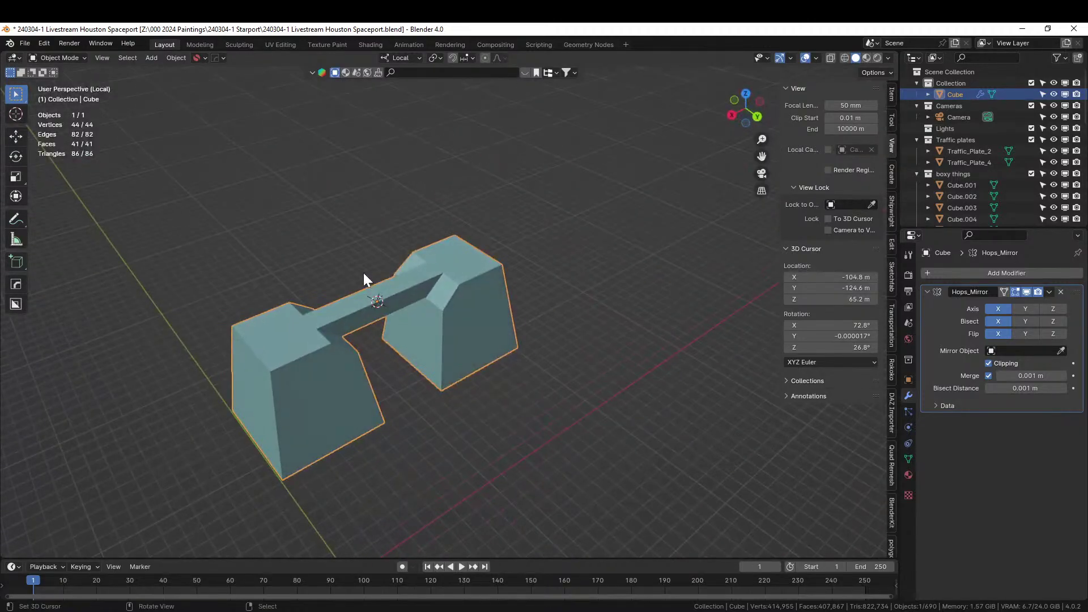
{"action": "key", "text": "KP_Divide"}
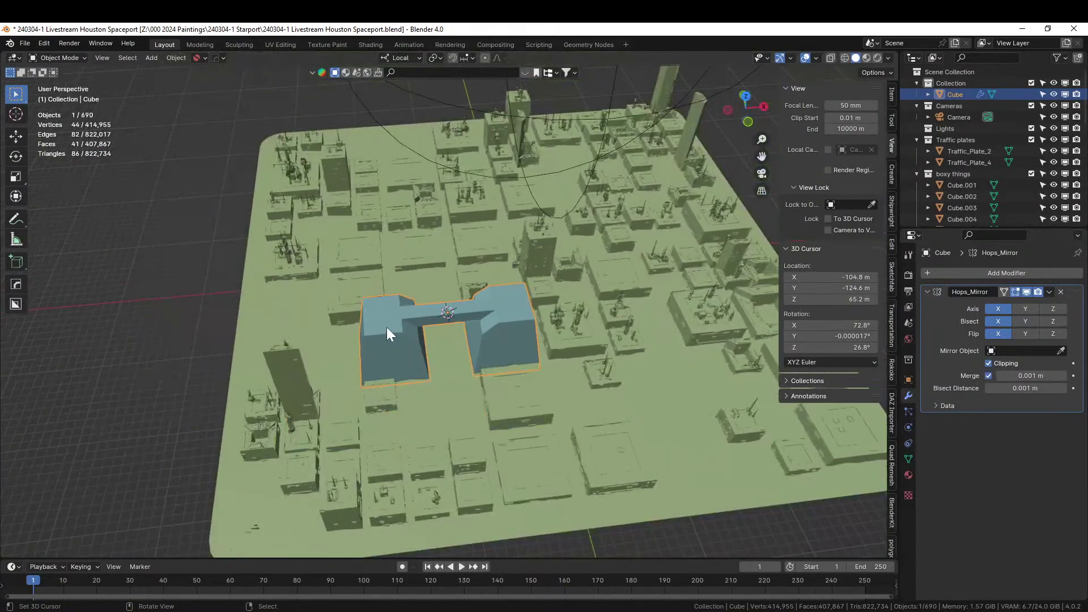
Step: Move the two-block building about 50 m along local X in the negative direction, working from the top view
{"action": "key", "text": "KP_7"}
{"action": "key", "text": "g"}
{"action": "key", "text": "x"}
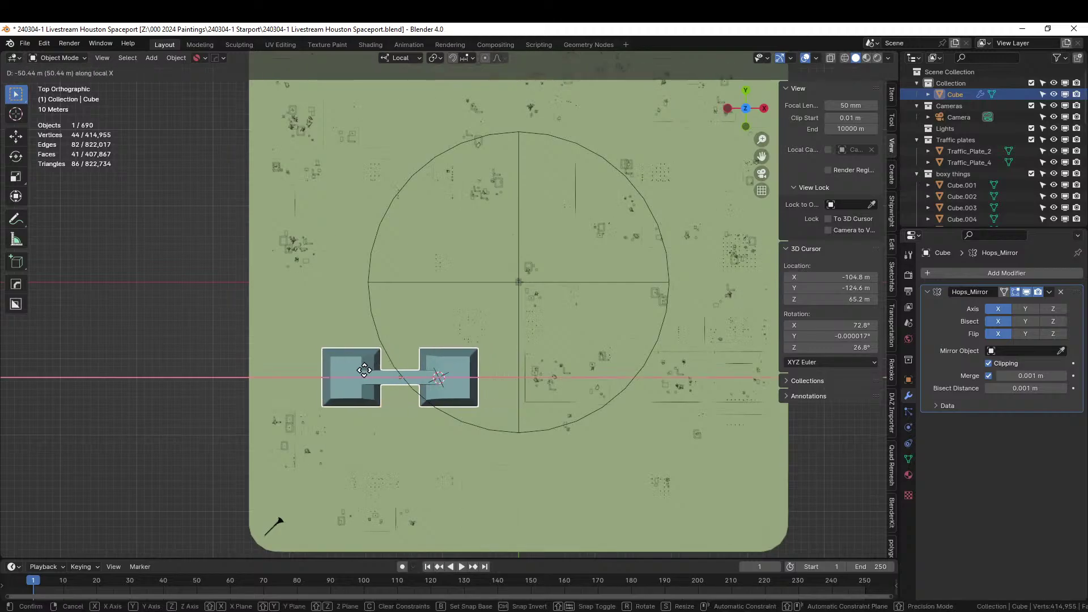
{"action": "left_click", "coordinate": [361, 369]}
{"action": "middle_click_drag", "start_coordinate": [360, 369], "coordinate": [318, 269]}
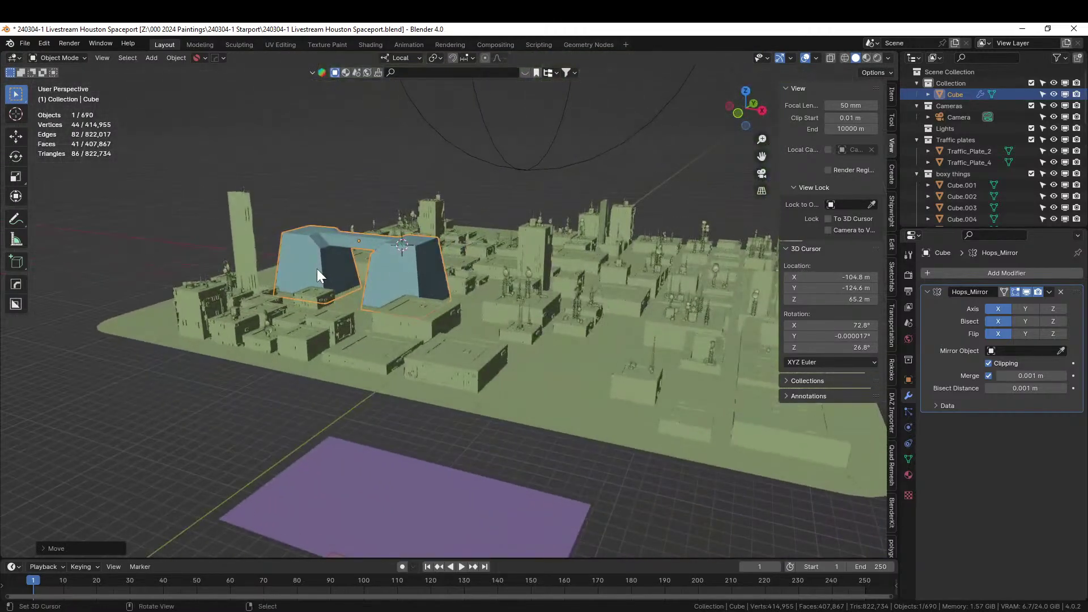
{"action": "scroll", "coordinate": [317, 275], "scroll_direction": "up", "scroll_amount": 4}
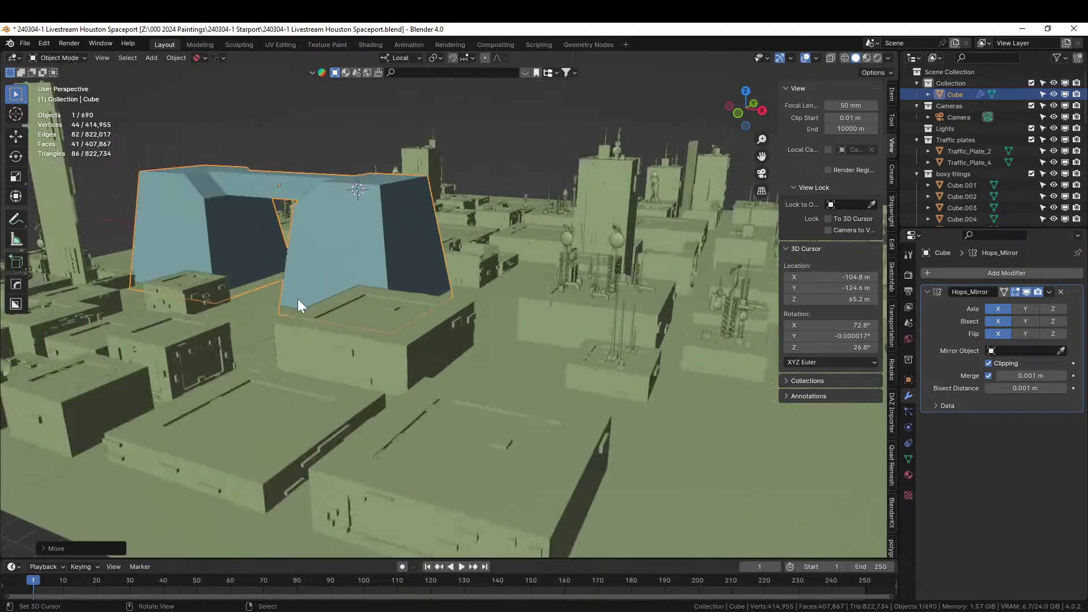
{"action": "middle_click_drag", "start_coordinate": [298, 300], "coordinate": [381, 379]}
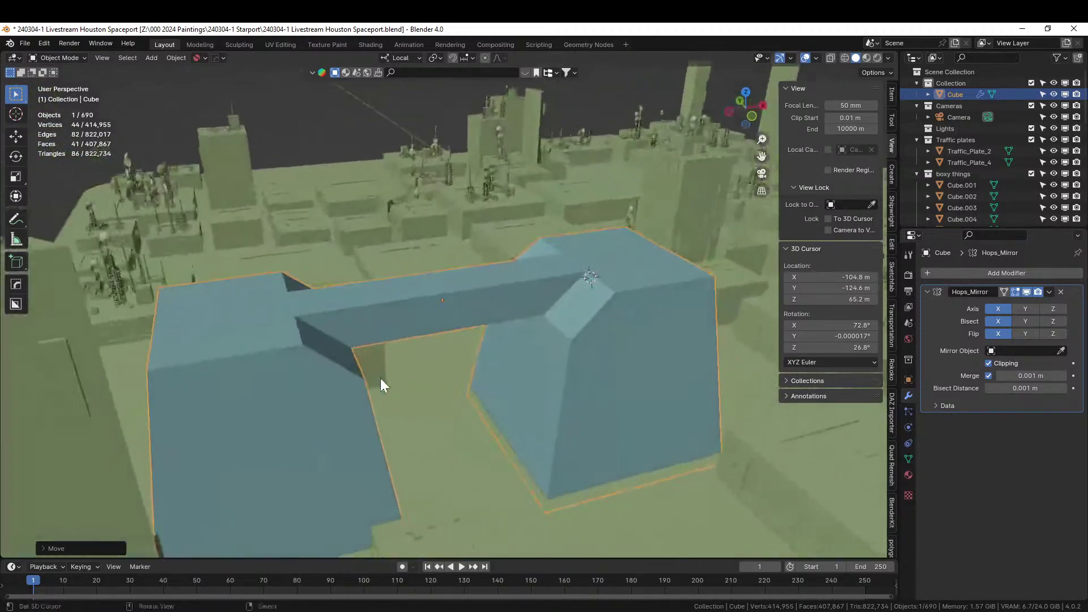
{"action": "scroll", "coordinate": [380, 379], "scroll_direction": "up", "scroll_amount": 3}
Step: Isolate the building in local view and add the Y axis to its Hops_Mirror mirroring
{"action": "right_click", "coordinate": [380, 327]}
{"action": "scroll", "coordinate": [381, 327], "scroll_direction": "down", "scroll_amount": 4}
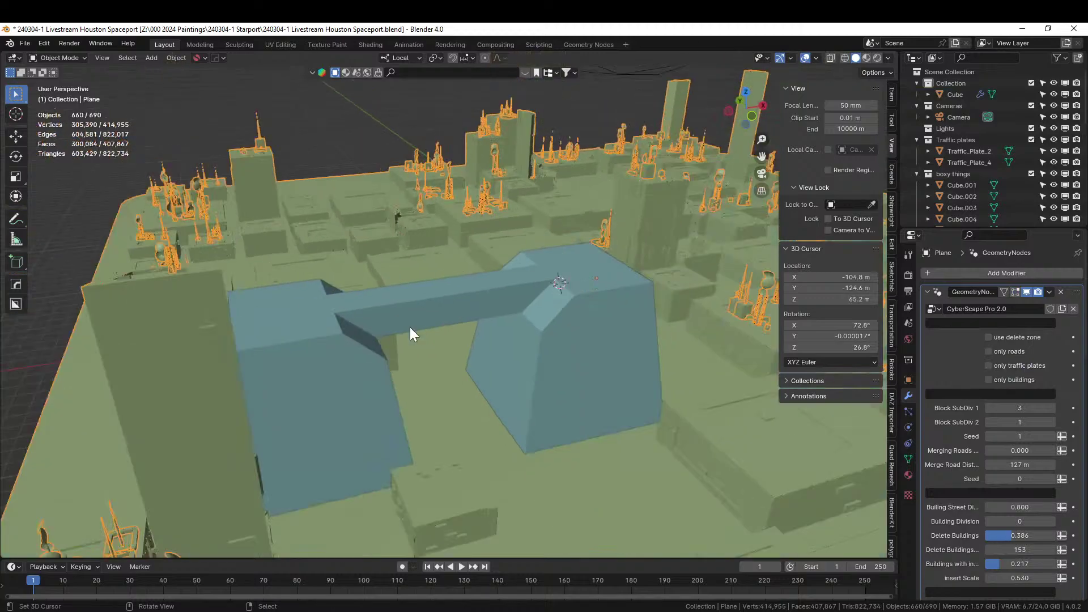
{"action": "right_click", "coordinate": [558, 322]}
{"action": "key", "text": "KP_Divide"}
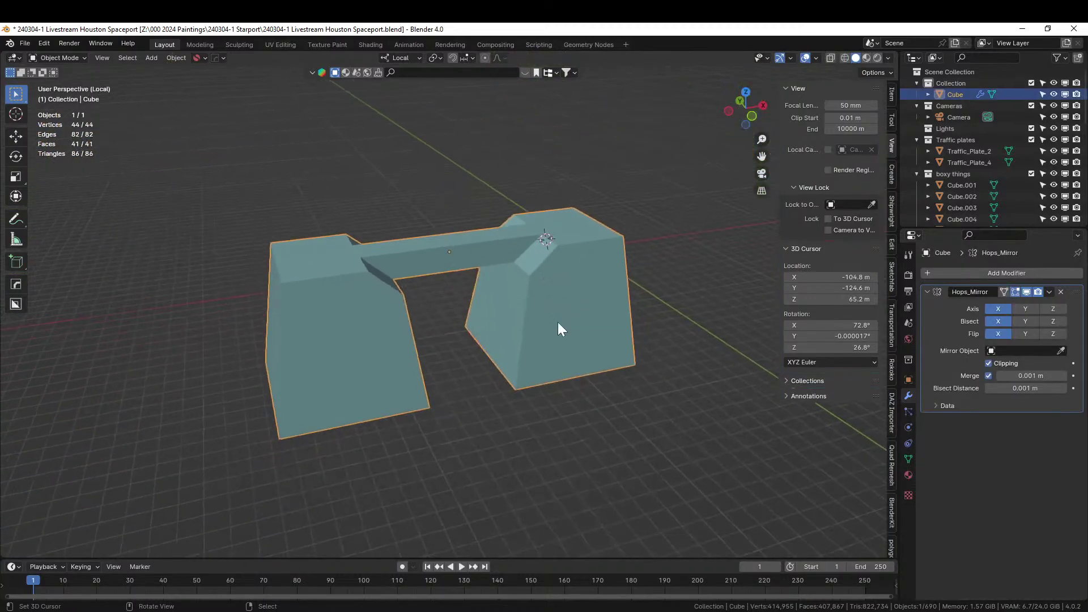
{"action": "key", "text": "alt+x"}
{"action": "left_click", "coordinate": [493, 293]}
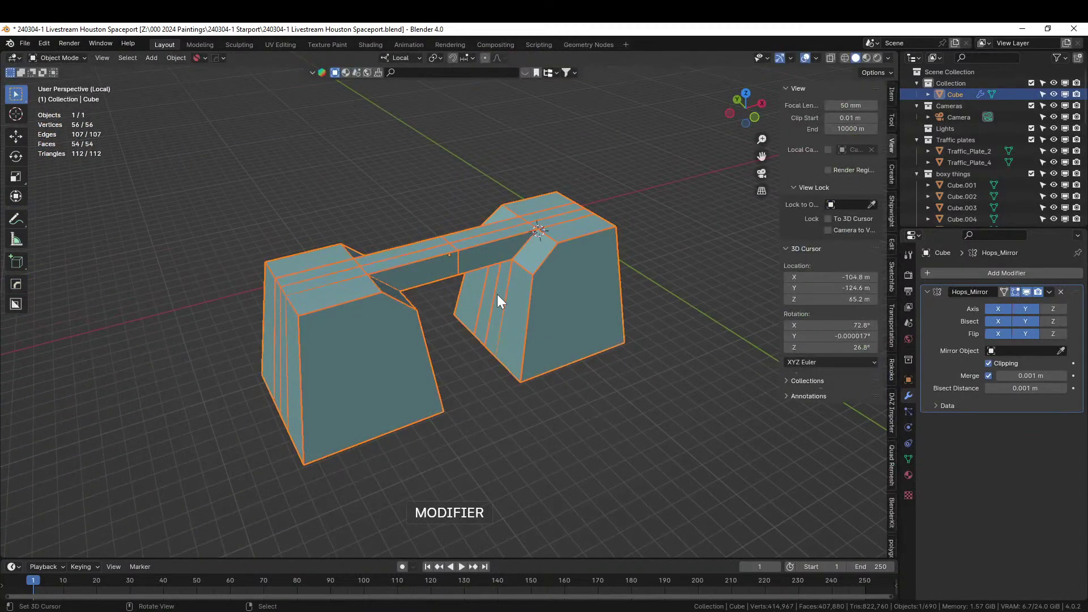
Step: Add a loop cut in Edit Mode running lengthwise along the side of the bridge arm and the adjoining sloped faces
{"action": "scroll", "coordinate": [482, 277], "scroll_direction": "up", "scroll_amount": 3}
{"action": "key", "text": "Tab"}
{"action": "key", "text": "Tab"}
{"action": "key", "text": "Tab"}
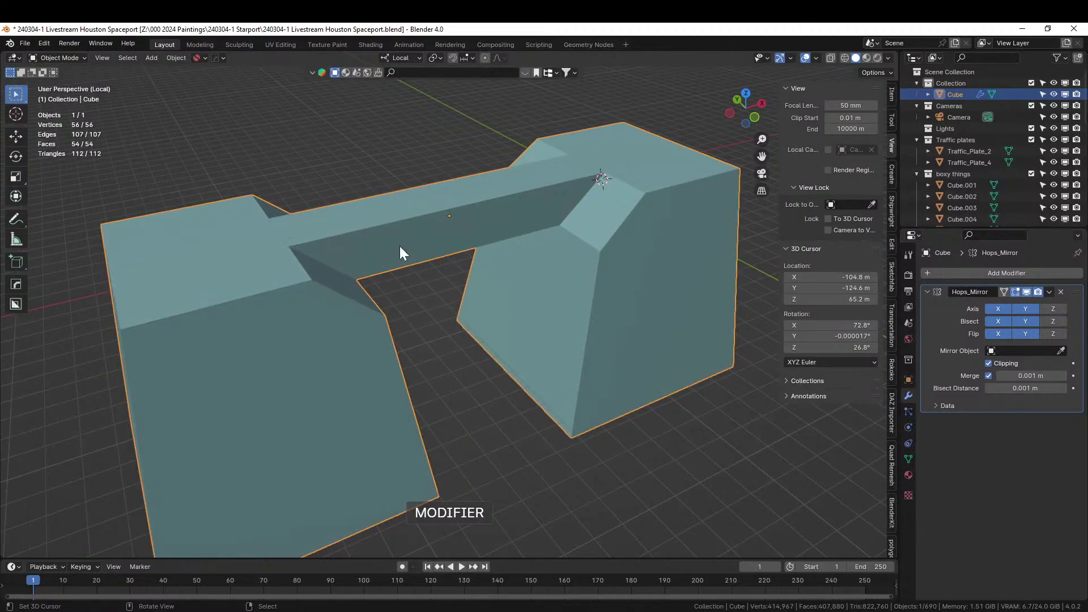
{"action": "left_click", "coordinate": [398, 245]}
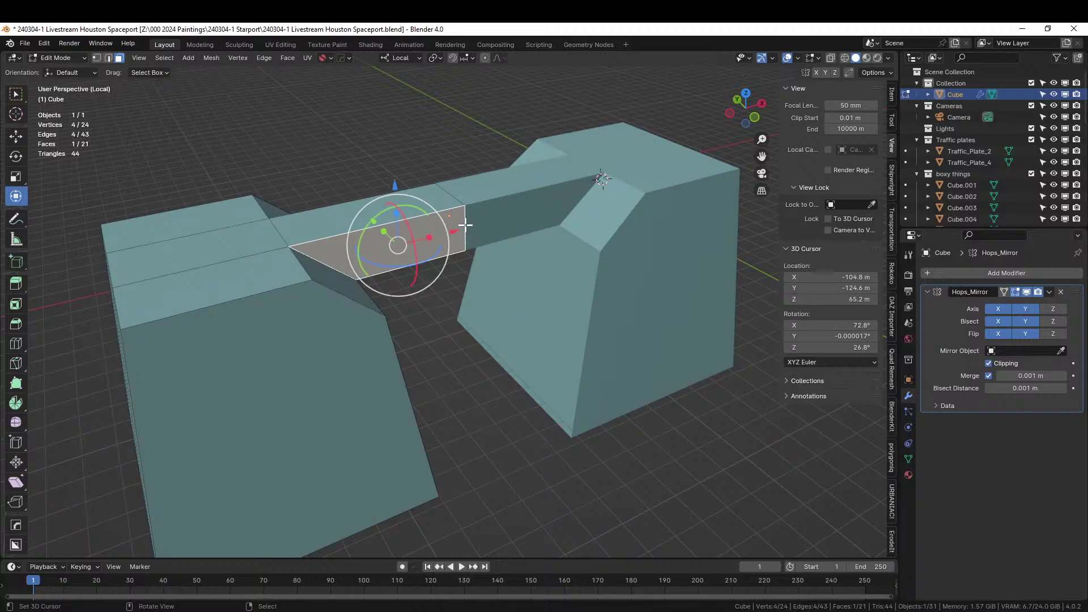
{"action": "key", "text": "2"}
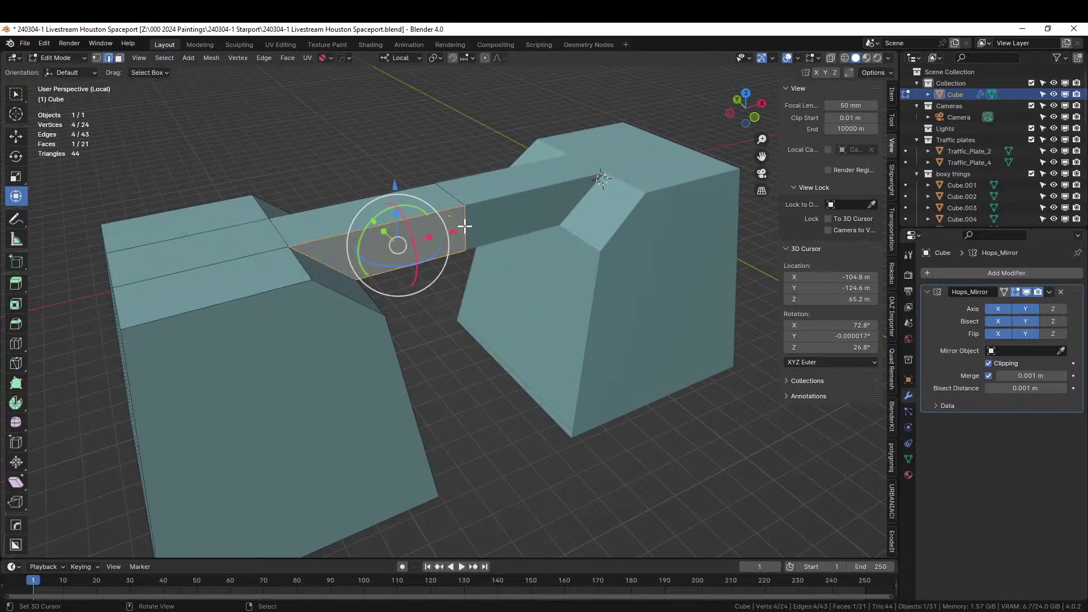
{"action": "left_click", "coordinate": [465, 227]}
{"action": "key", "text": "ctrl+r"}
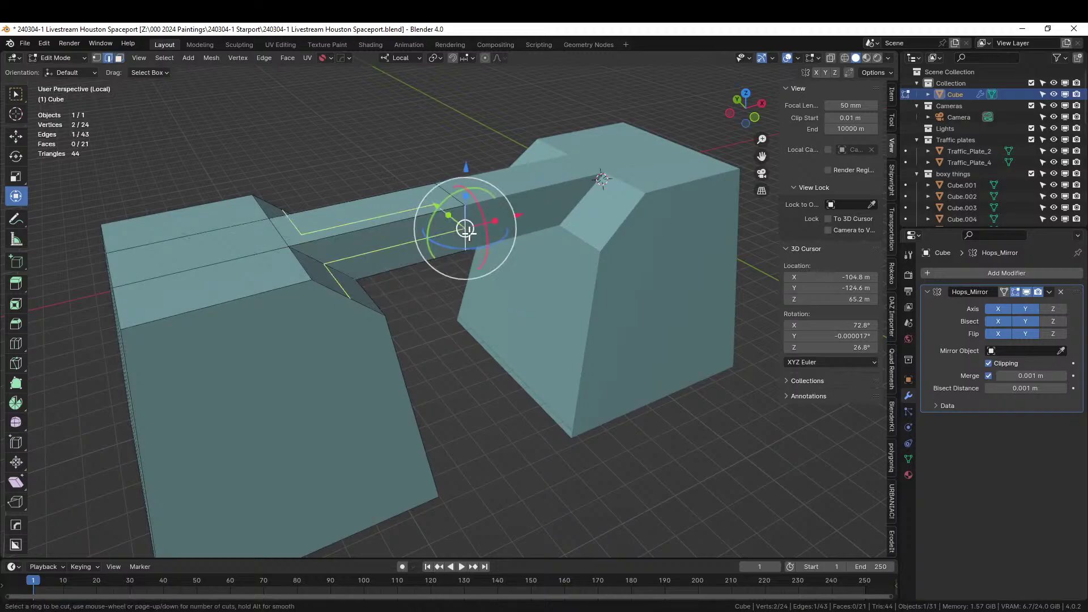
{"action": "left_click", "coordinate": [466, 232]}
Step: Bevel the new edge loop into a narrow band of faces along the bridge side
{"action": "key", "text": "ctrl+v"}
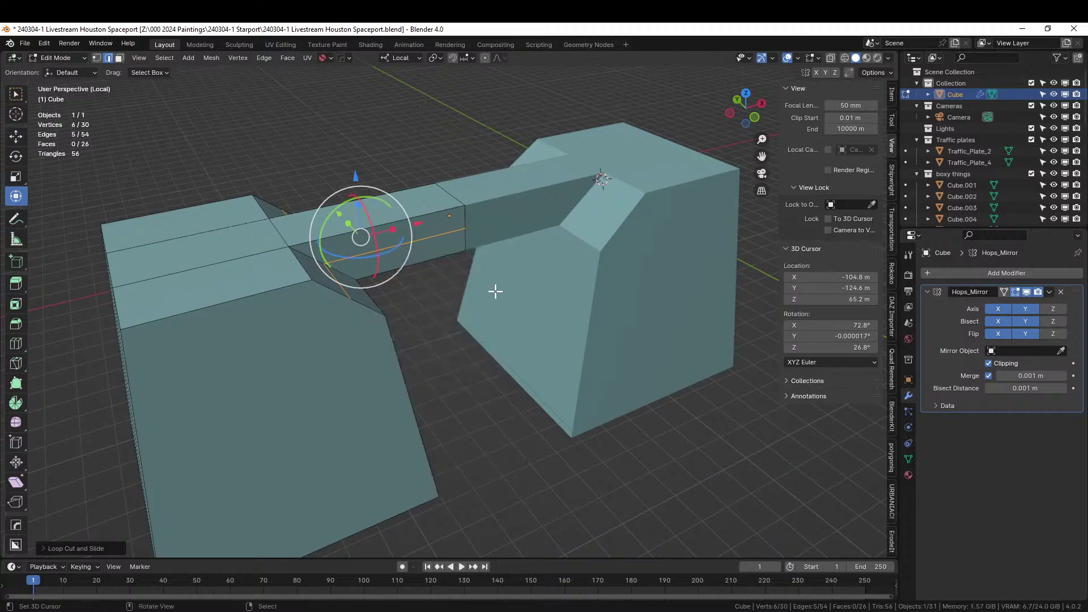
{"action": "key", "text": "ctrl+b"}
{"action": "left_click", "coordinate": [503, 299]}
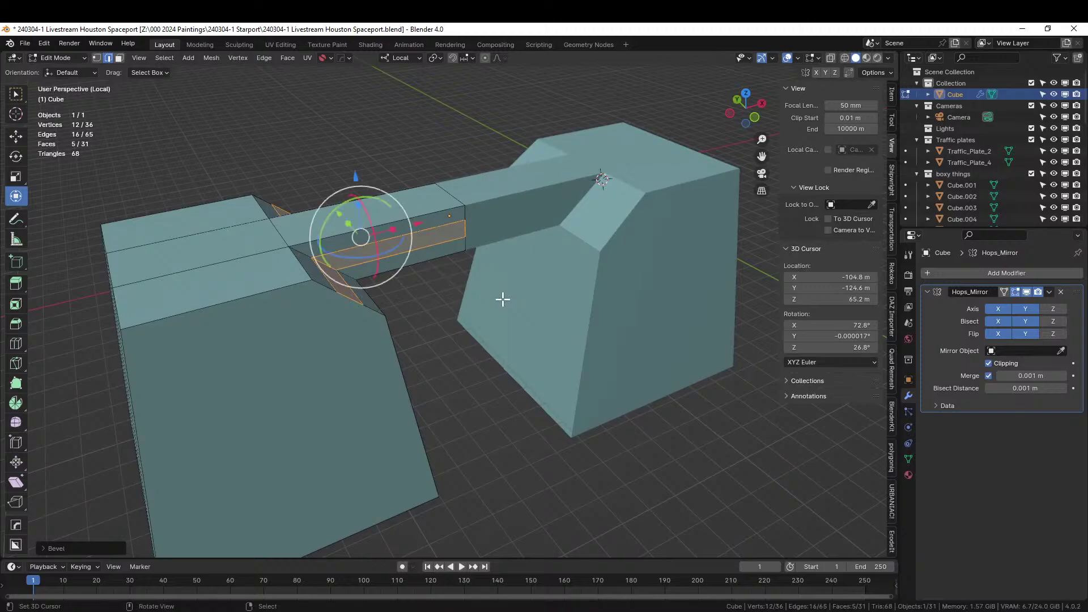
Step: Try to extrude the beveled band of faces inward along their normals
{"action": "middle_click_drag", "start_coordinate": [503, 299], "coordinate": [522, 331]}
{"action": "key", "text": "alt+e"}
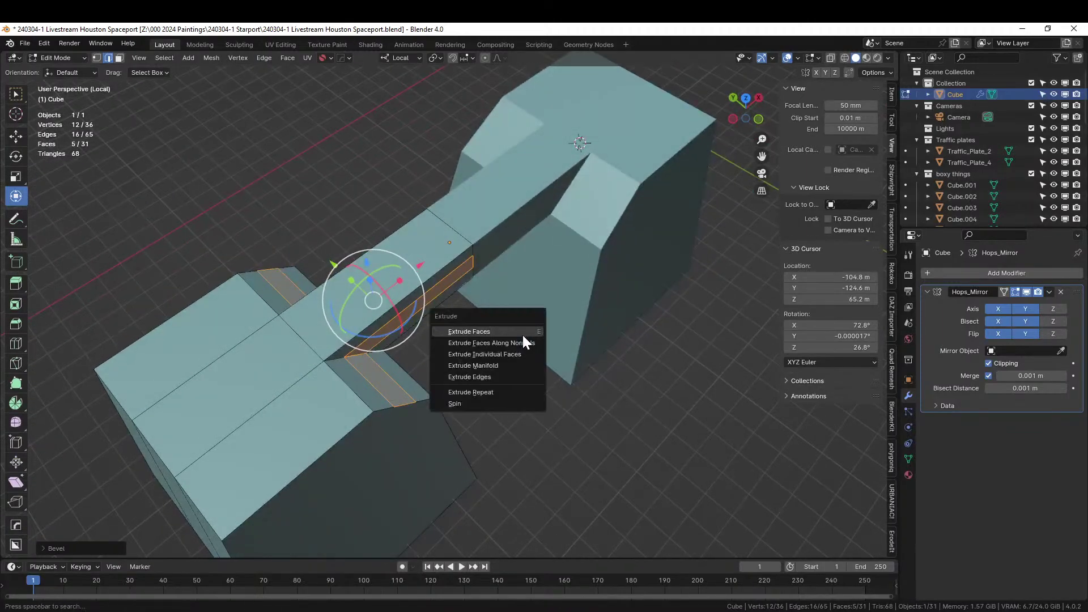
{"action": "left_click", "coordinate": [525, 343]}
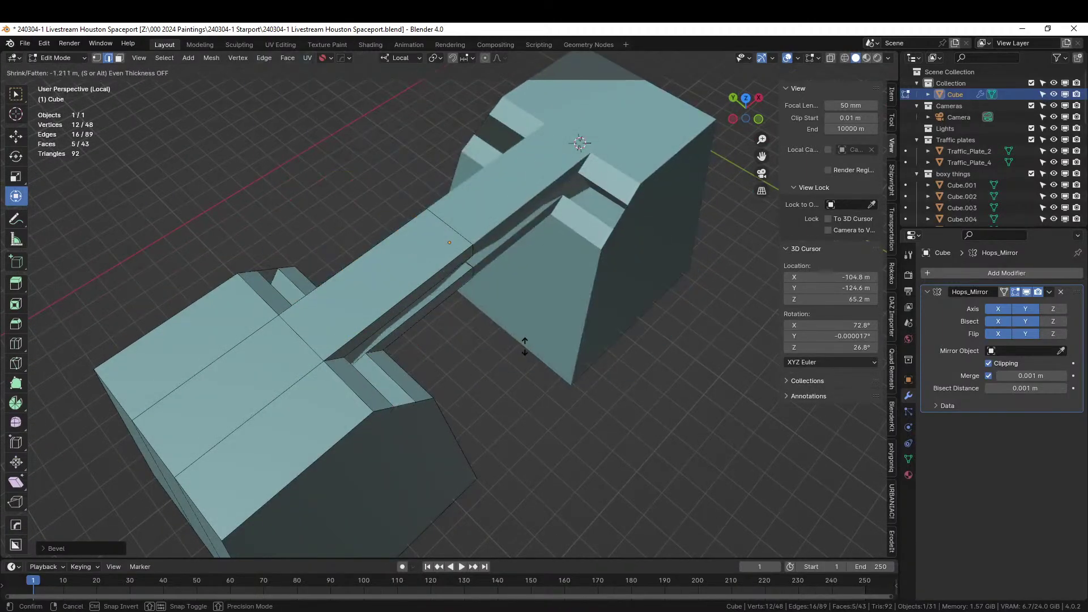
{"action": "left_click", "coordinate": [517, 334]}
{"action": "middle_click_drag", "start_coordinate": [517, 333], "coordinate": [433, 418]}
{"action": "key", "text": "ctrl+z"}
{"action": "key", "text": "alt+e"}
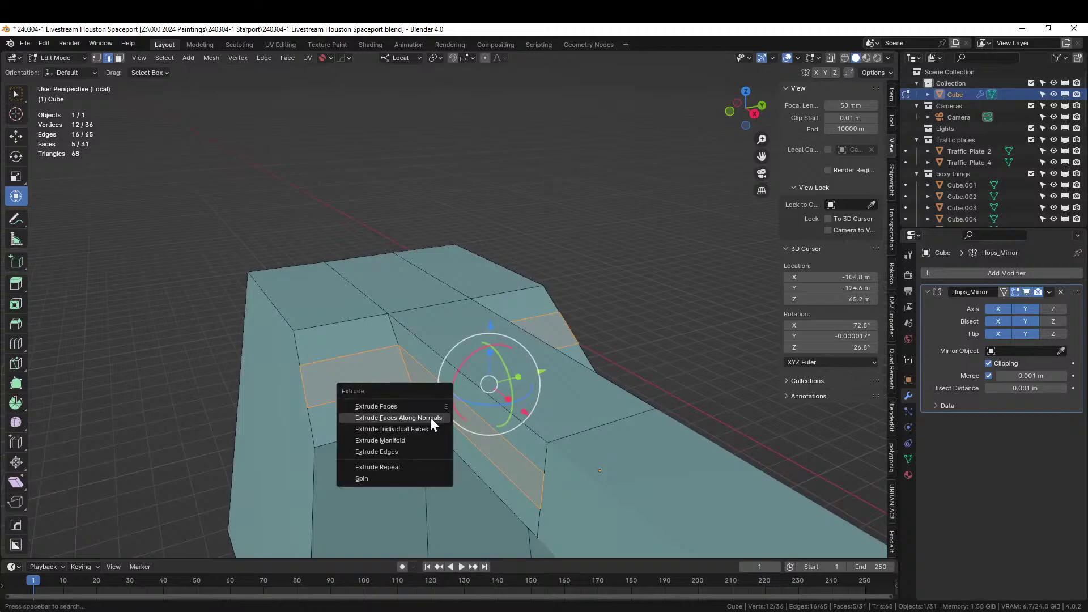
{"action": "left_click", "coordinate": [436, 418]}
{"action": "right_click", "coordinate": [436, 414]}
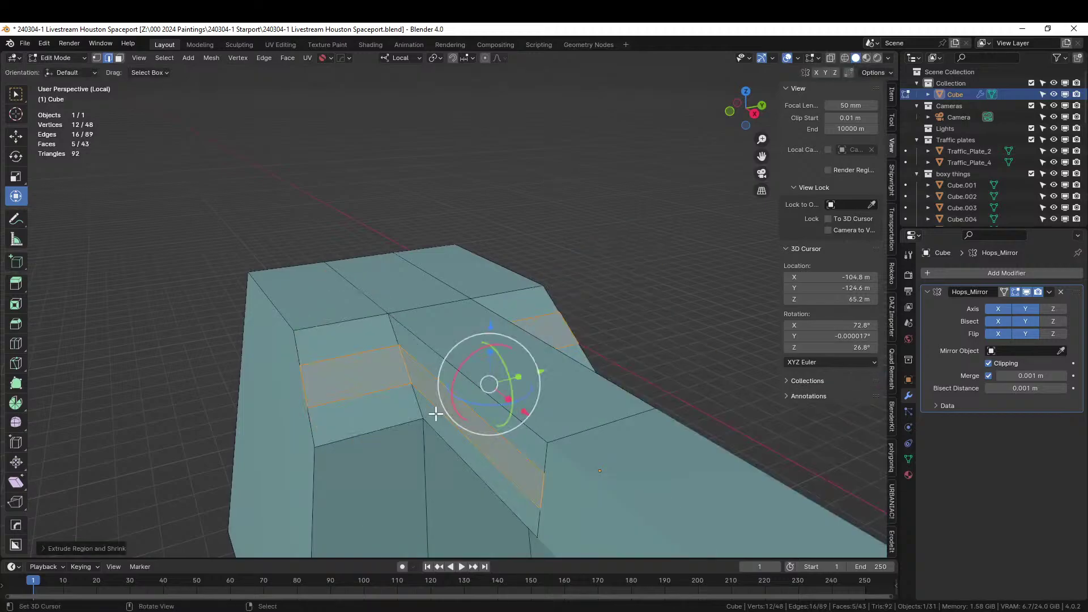
Step: Apply the building's rotation and scale in Object Mode, then return to editing its mesh
{"action": "key", "text": "Tab"}
{"action": "key", "text": "ctrl+a"}
{"action": "left_click", "coordinate": [435, 413]}
{"action": "key", "text": "Tab"}
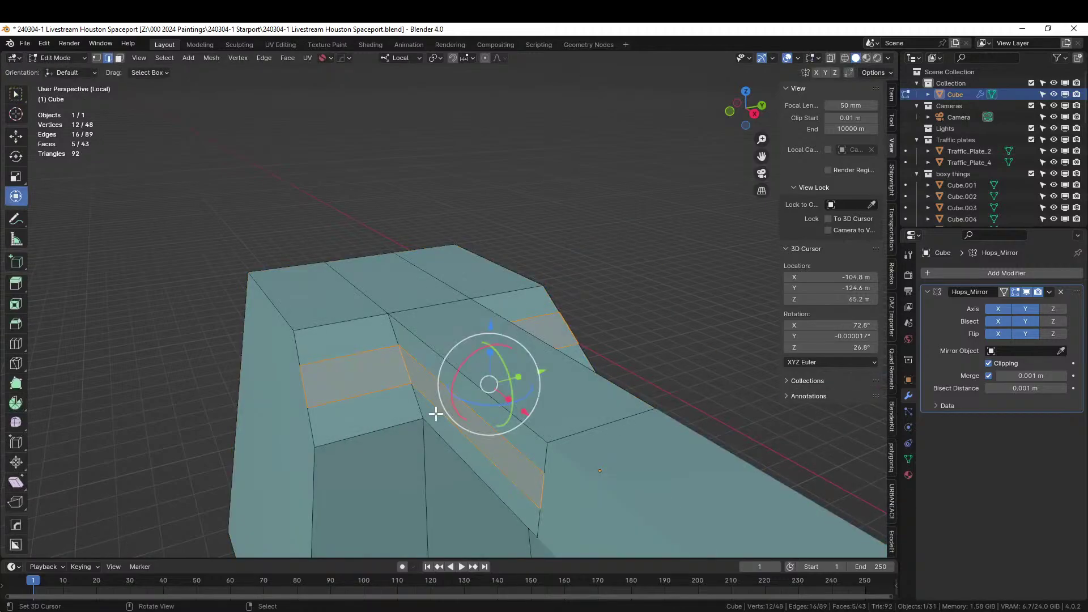
Step: Try to recess the band of faces about 4 m along their normals with the applied scale
{"action": "key", "text": "alt+e"}
{"action": "left_click", "coordinate": [436, 414]}
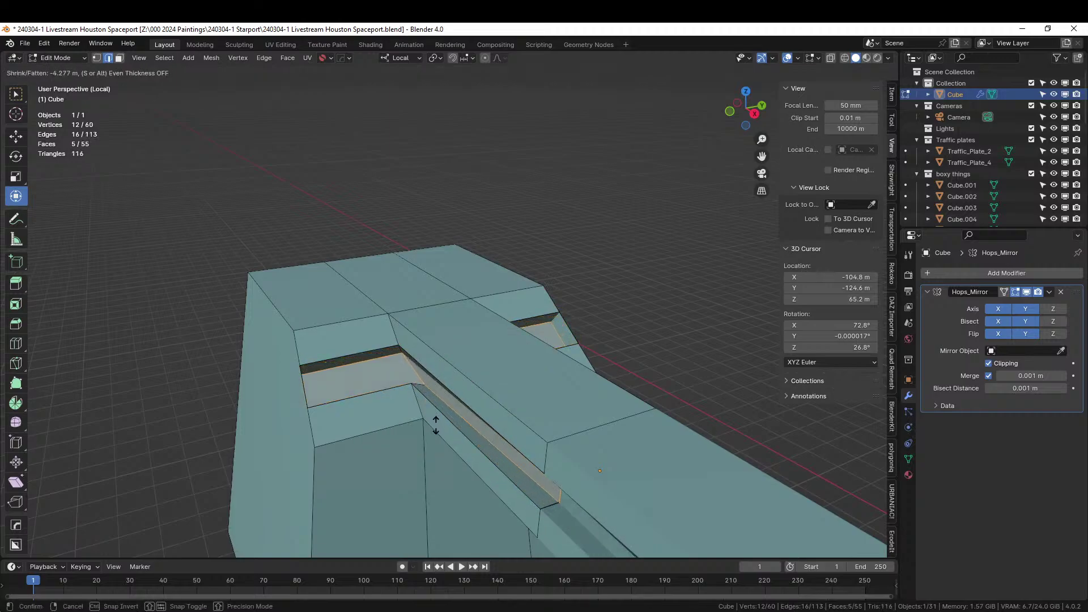
{"action": "left_click", "coordinate": [430, 425]}
{"action": "middle_click_drag", "start_coordinate": [429, 425], "coordinate": [480, 411]}
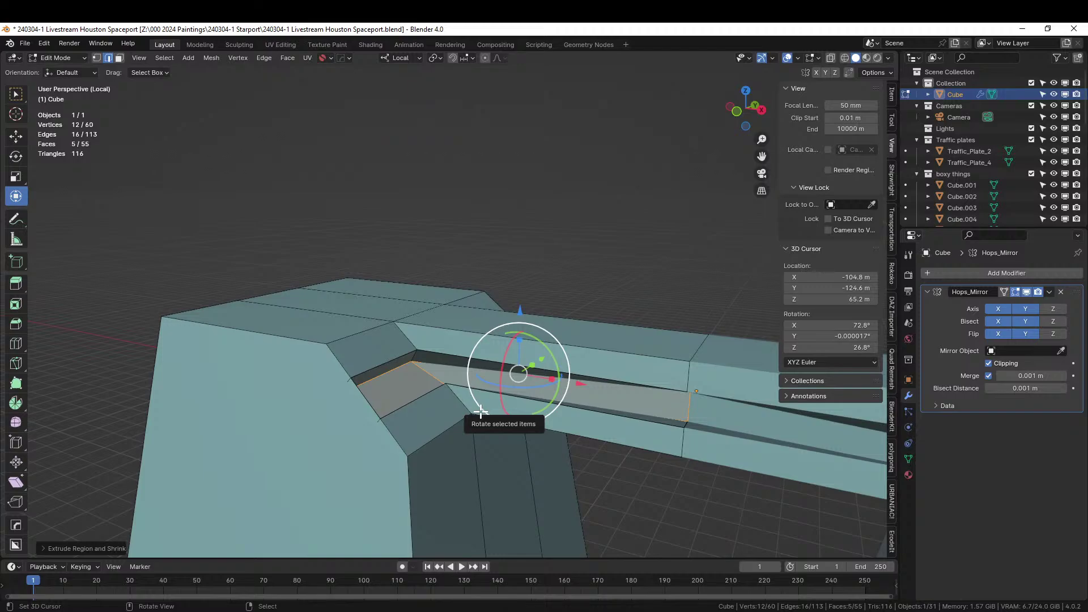
{"action": "key", "text": "ctrl+z"}
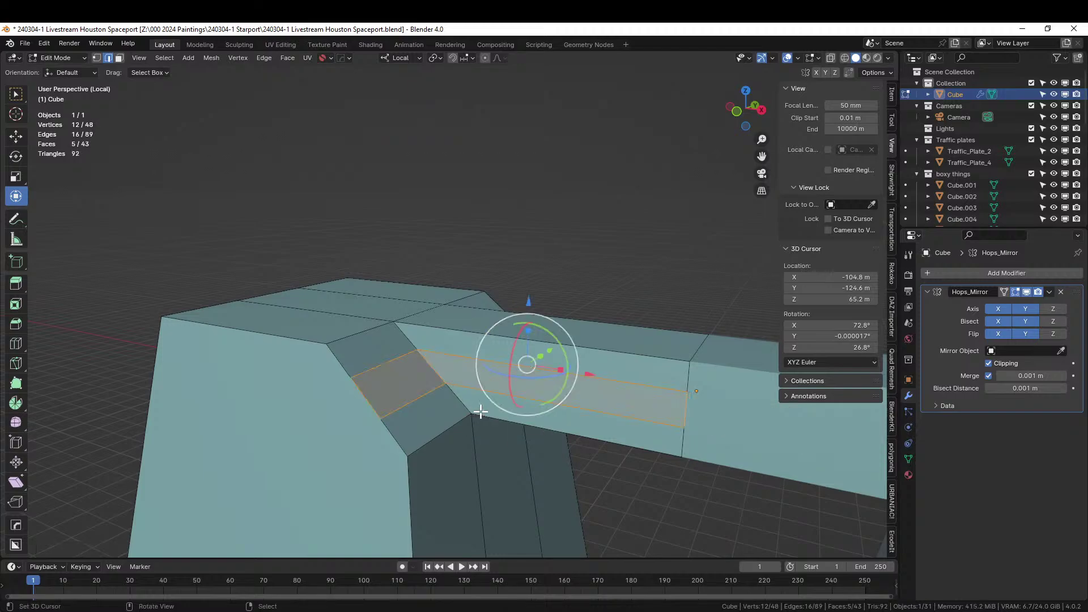
{"action": "key", "text": "Tab"}
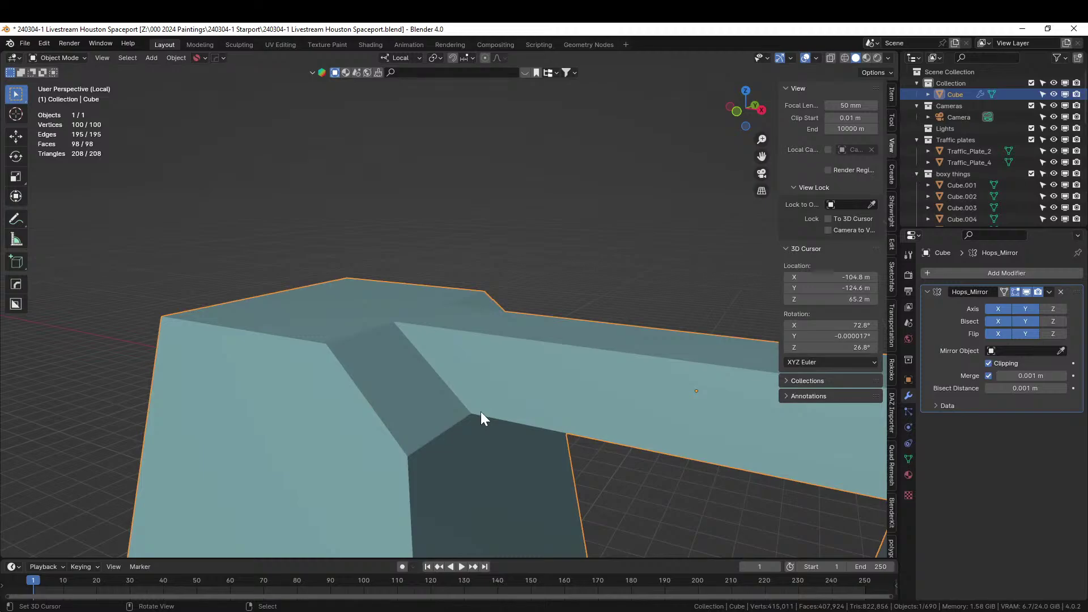
{"action": "key", "text": "Tab"}
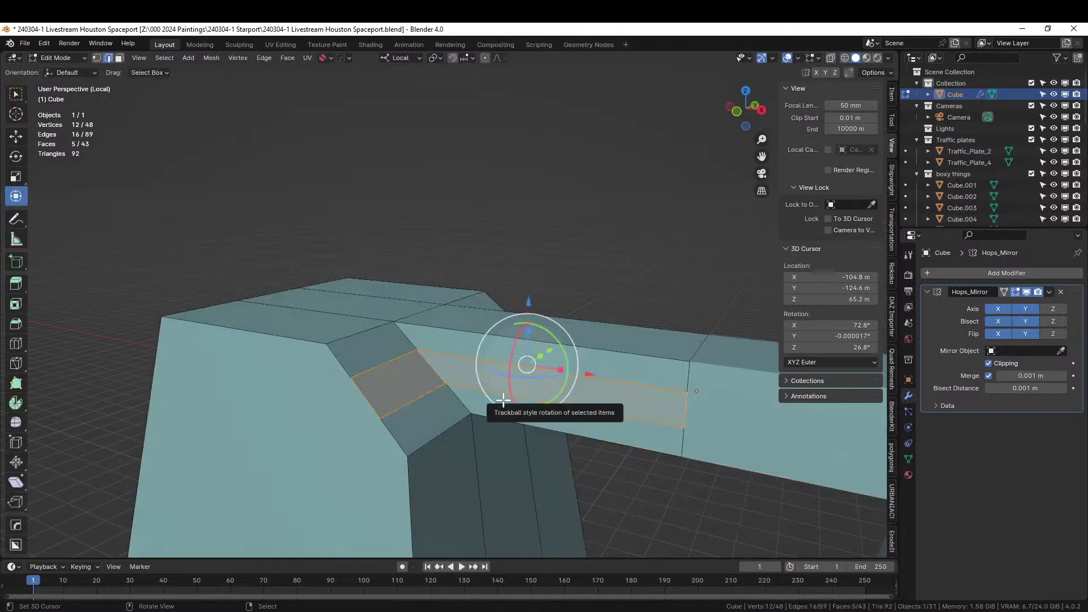
Step: Try to extrude the band of faces in place and scale it in local X and Y only, locking Z
{"action": "key", "text": "e"}
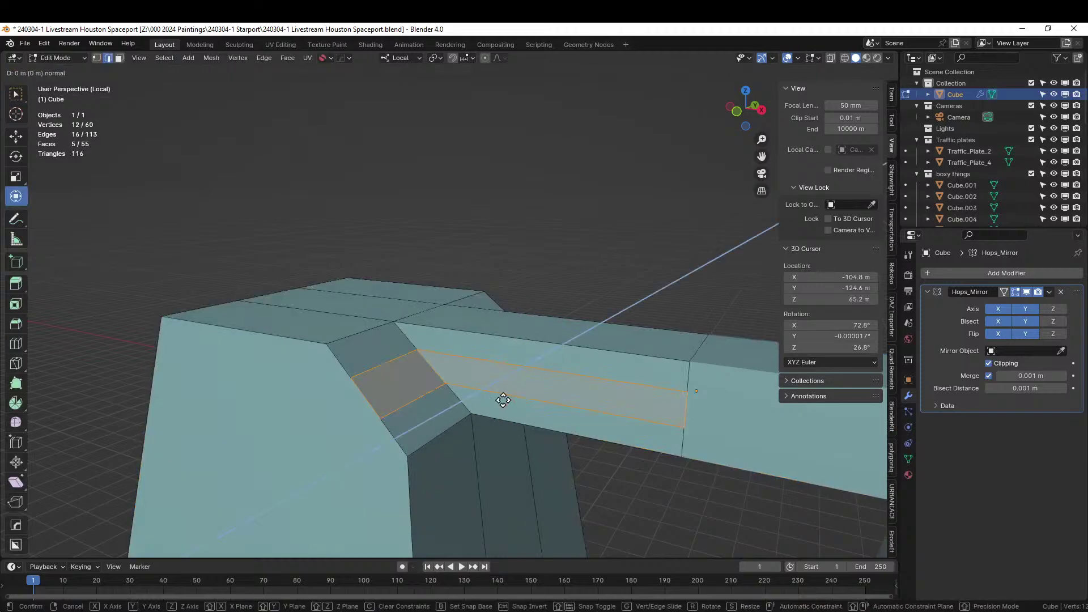
{"action": "key", "text": "s"}
{"action": "key", "text": "shift+z"}
{"action": "key", "text": "shift+z"}
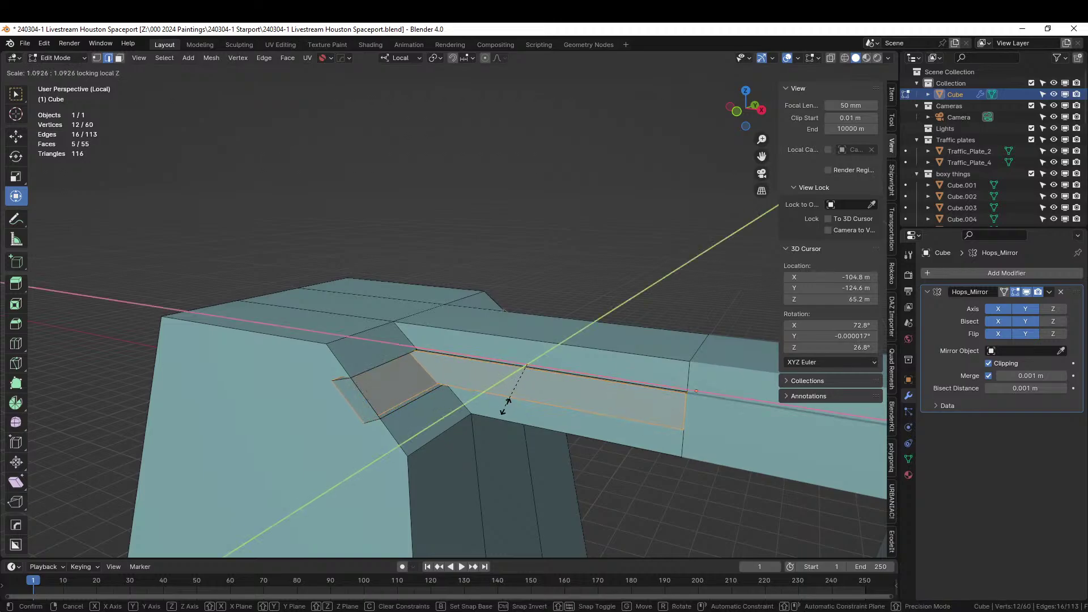
{"action": "left_click", "coordinate": [518, 393]}
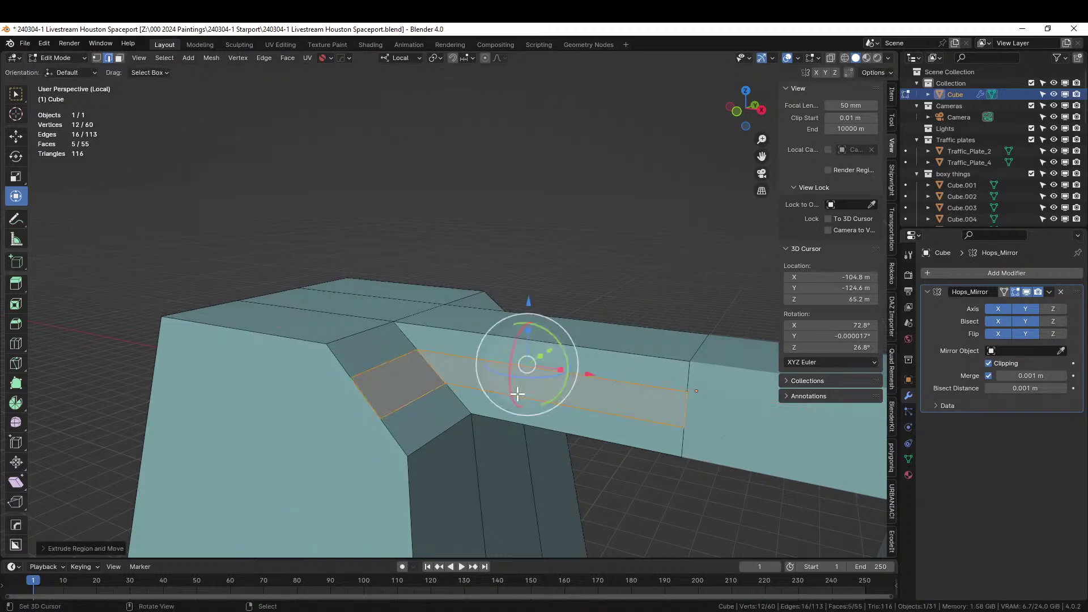
{"action": "middle_click_drag", "start_coordinate": [518, 394], "coordinate": [552, 426]}
{"action": "key", "text": "ctrl+z"}
Step: Extrude the band of faces inward along their normals by about 3.6 m to form a groove along the bridge
{"action": "key", "text": "Tab"}
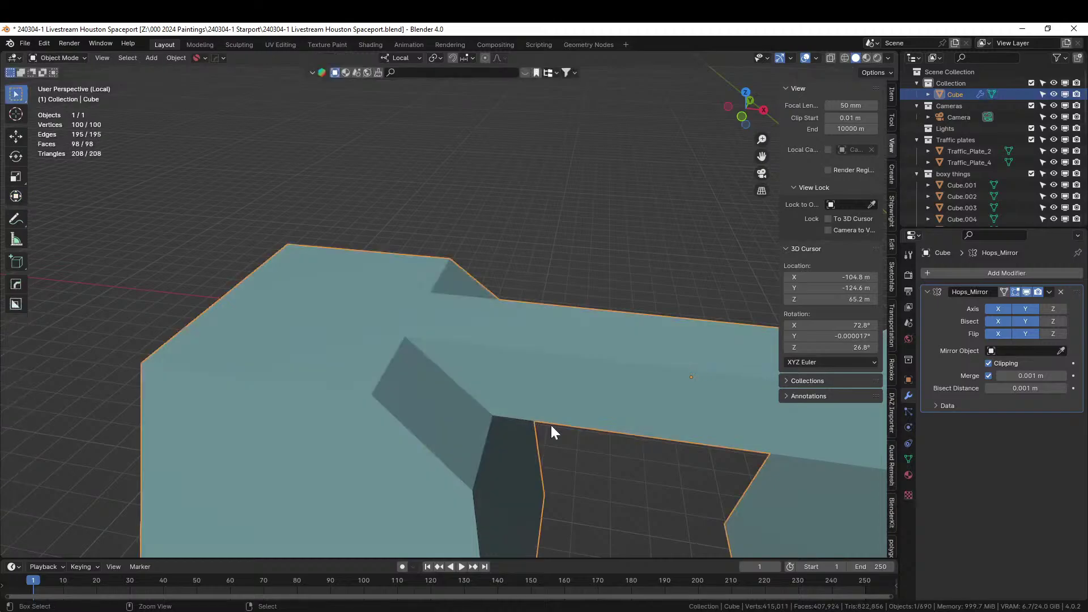
{"action": "key", "text": "Tab"}
{"action": "key", "text": "Tab"}
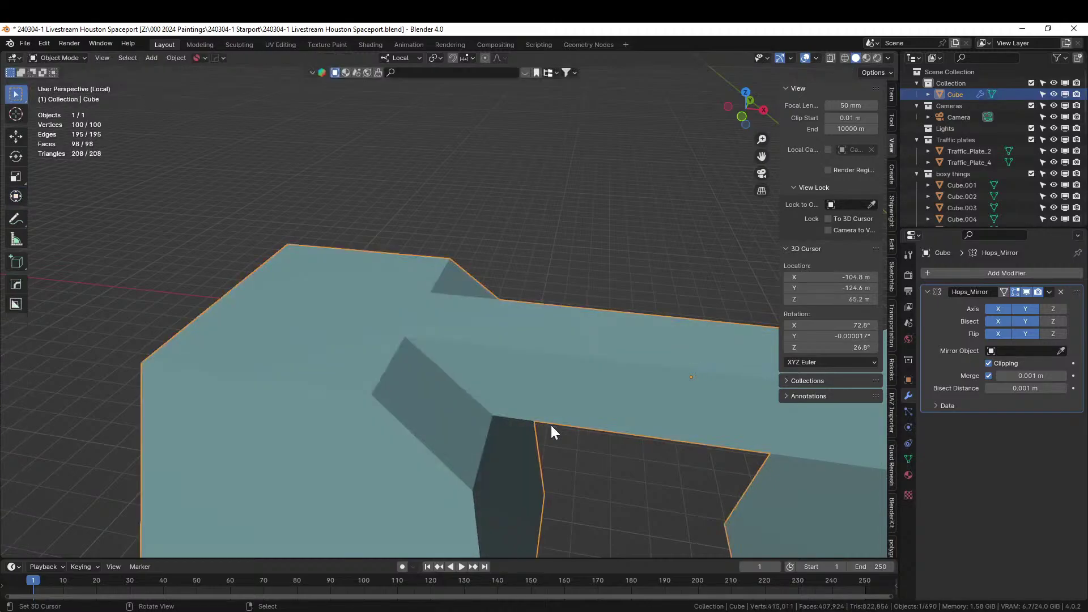
{"action": "key", "text": "Tab"}
{"action": "key", "text": "alt+e"}
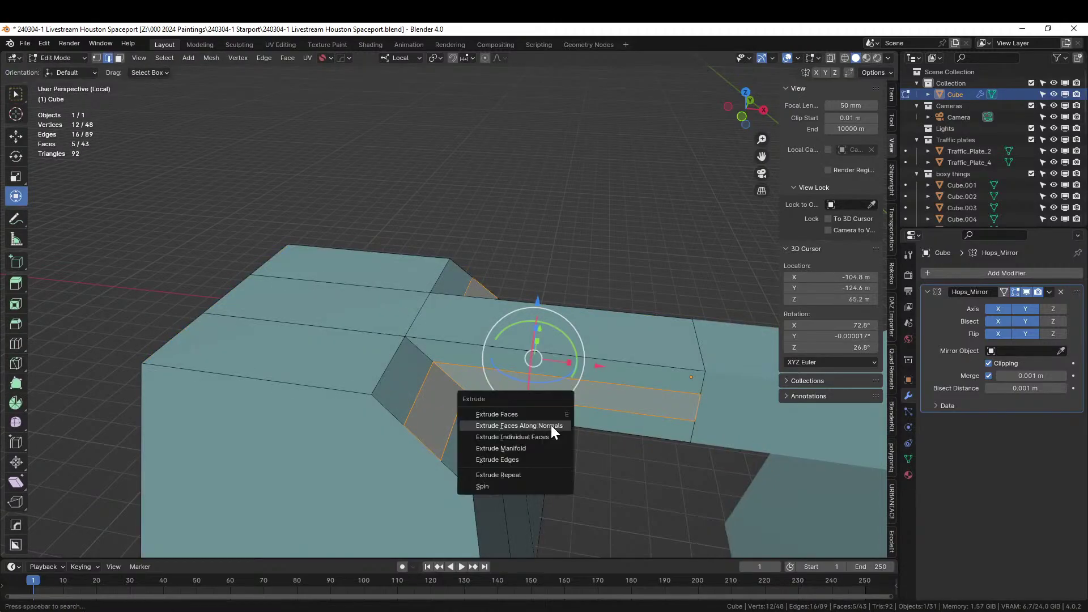
{"action": "left_click", "coordinate": [551, 428]}
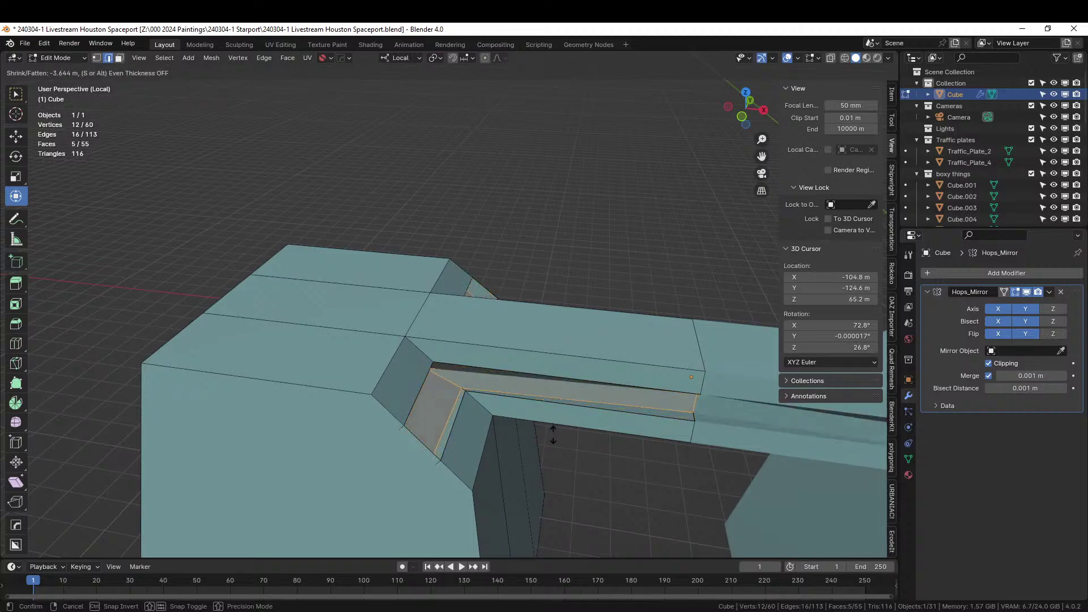
{"action": "left_click", "coordinate": [554, 435]}
Step: Reapply rotation and scale to the grooved building and reopen its mesh for editing
{"action": "key", "text": "Tab"}
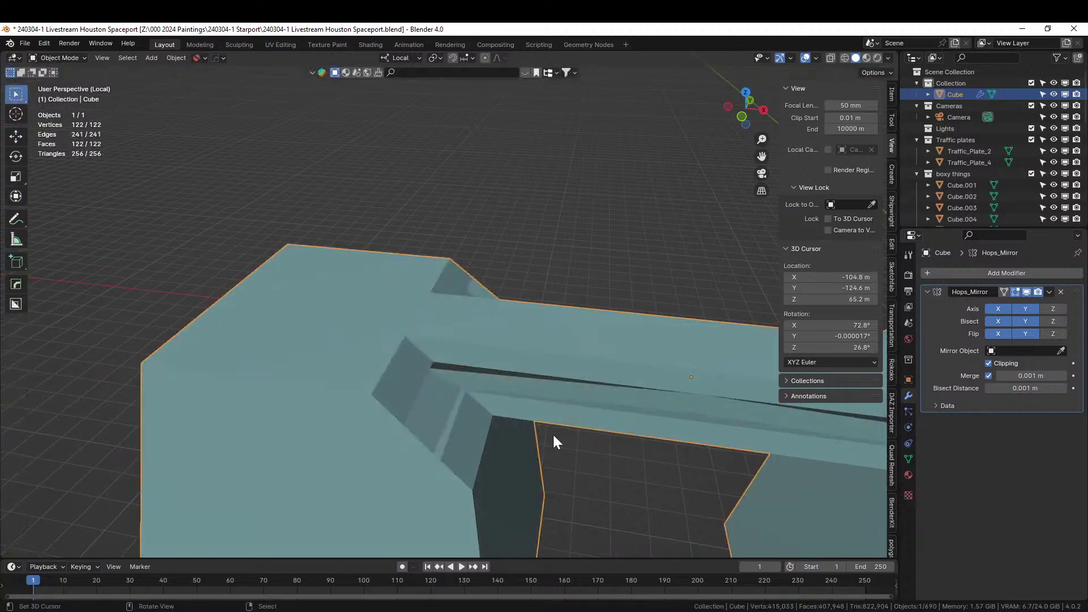
{"action": "key", "text": "ctrl+a"}
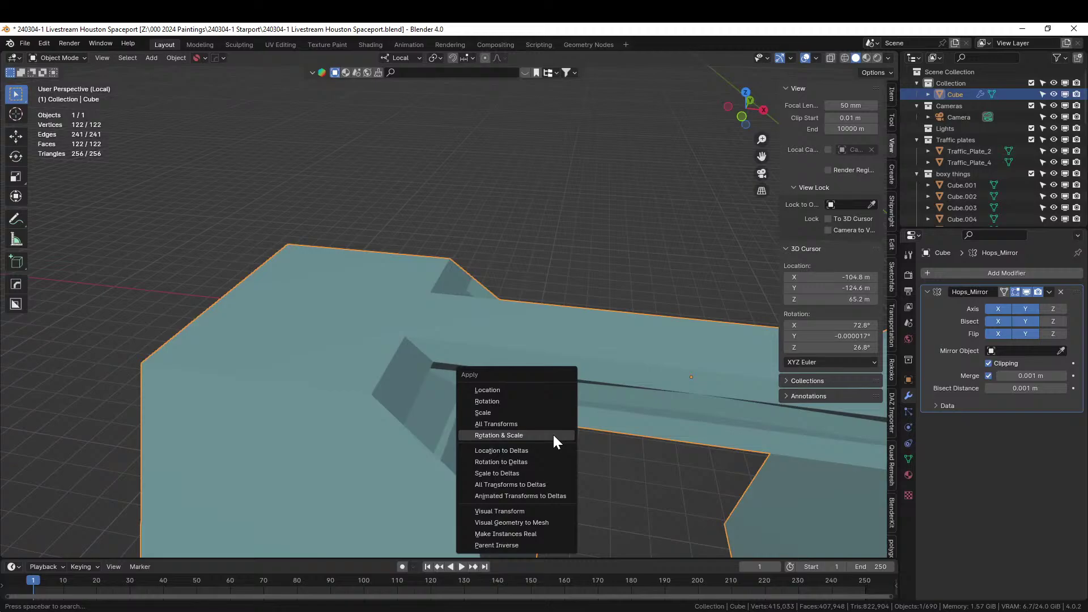
{"action": "left_click", "coordinate": [554, 435]}
{"action": "key", "text": "Tab"}
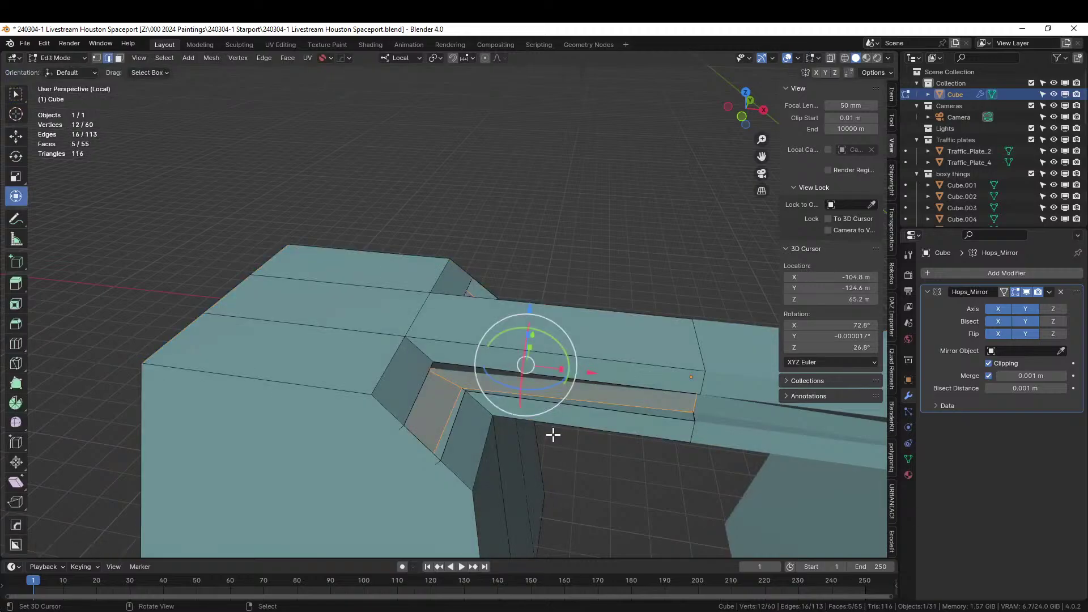
Step: Merge all of the building's vertices by distance and return to Object Mode
{"action": "key", "text": "a"}
{"action": "key", "text": "m"}
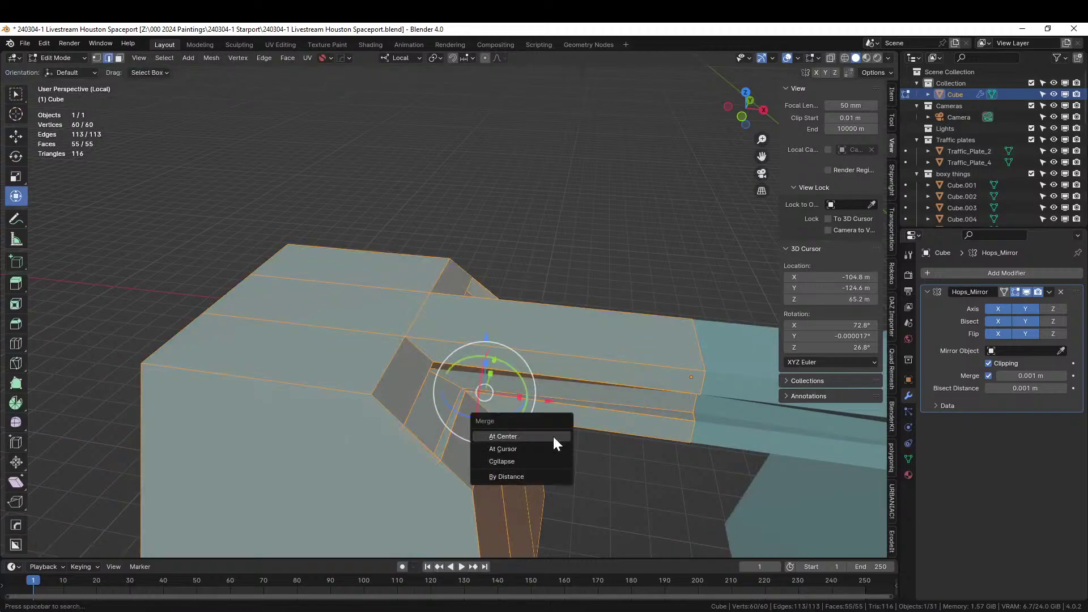
{"action": "left_click", "coordinate": [536, 475]}
{"action": "key", "text": "Tab"}
{"action": "scroll", "coordinate": [537, 475], "scroll_direction": "down", "scroll_amount": 1}
{"action": "middle_click_drag", "start_coordinate": [536, 475], "coordinate": [495, 513]}
{"action": "scroll", "coordinate": [532, 428], "scroll_direction": "down", "scroll_amount": 4}
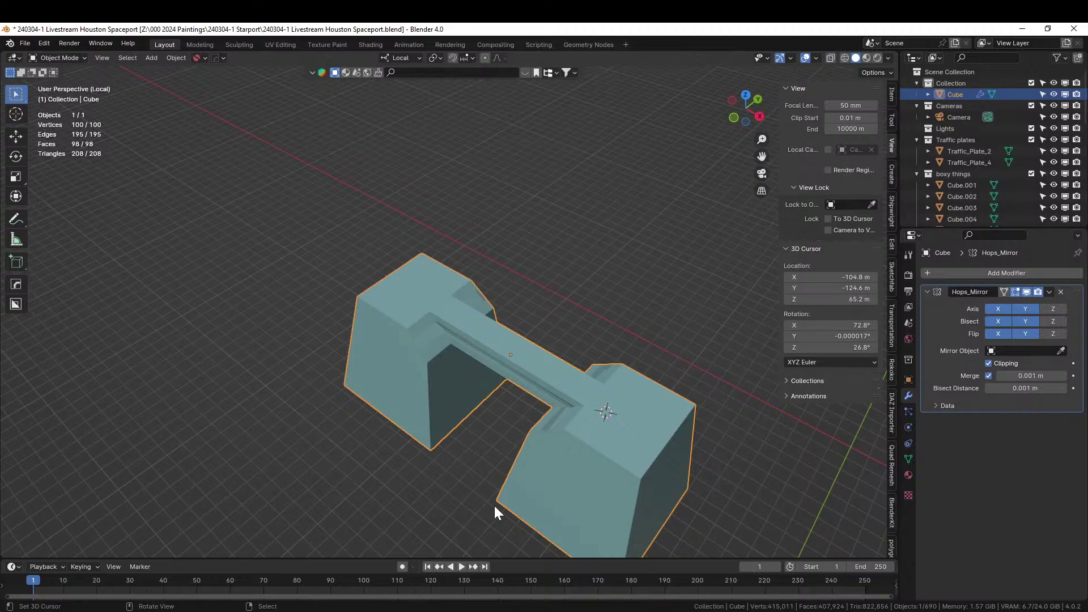
Step: Select the three flat top faces of the tapered block and inset them by about 5 m
{"action": "middle_click_drag", "start_coordinate": [512, 488], "coordinate": [582, 474]}
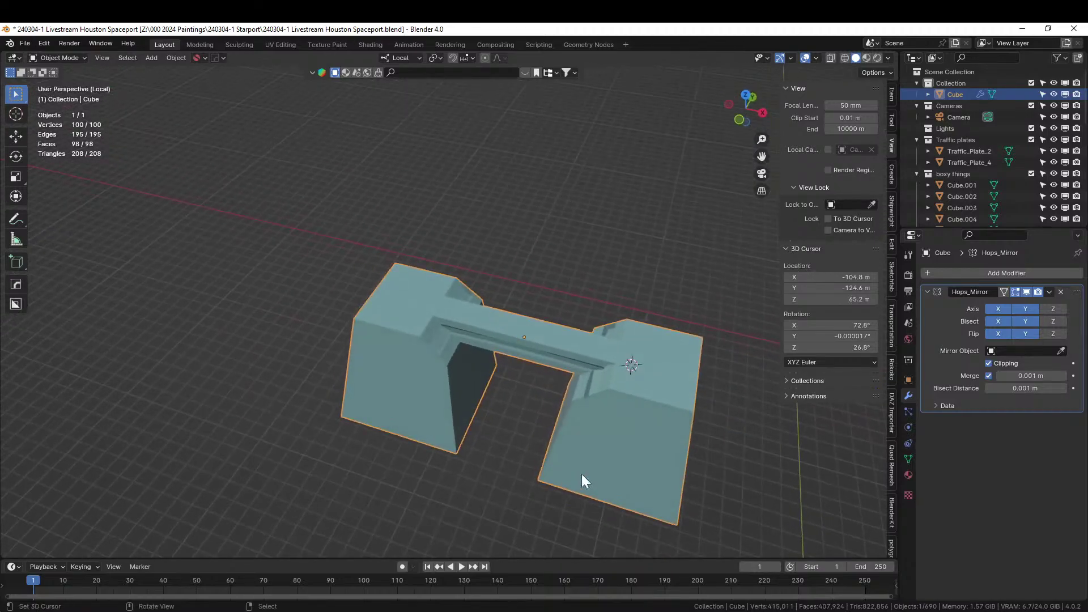
{"action": "scroll", "coordinate": [679, 434], "scroll_direction": "up", "scroll_amount": 3}
{"action": "middle_click_drag", "start_coordinate": [651, 406], "coordinate": [523, 430], "text": "shift"}
{"action": "key", "text": "Tab"}
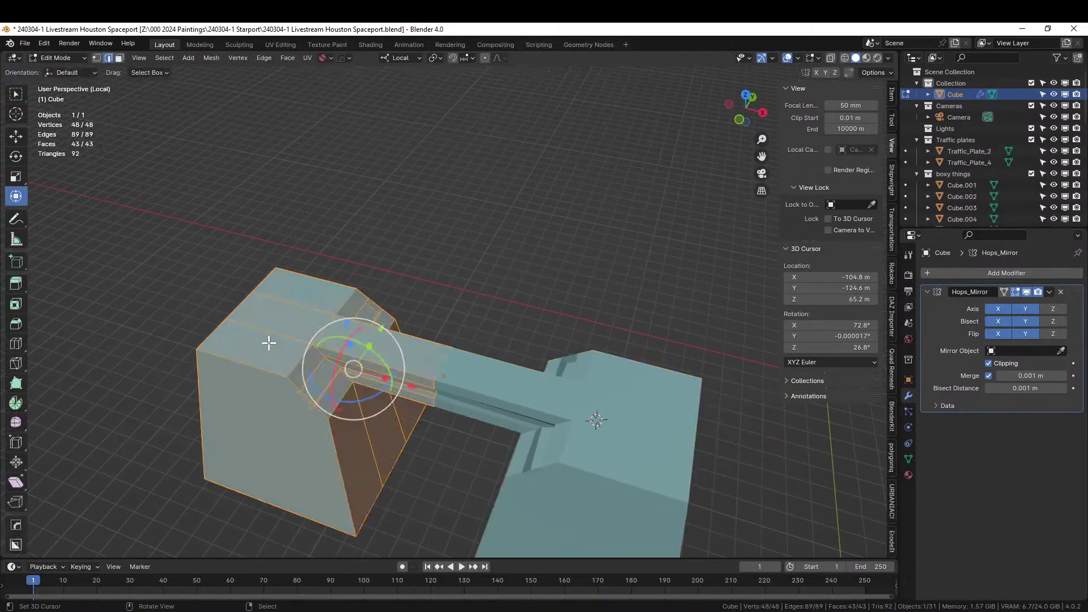
{"action": "left_click", "coordinate": [292, 313]}
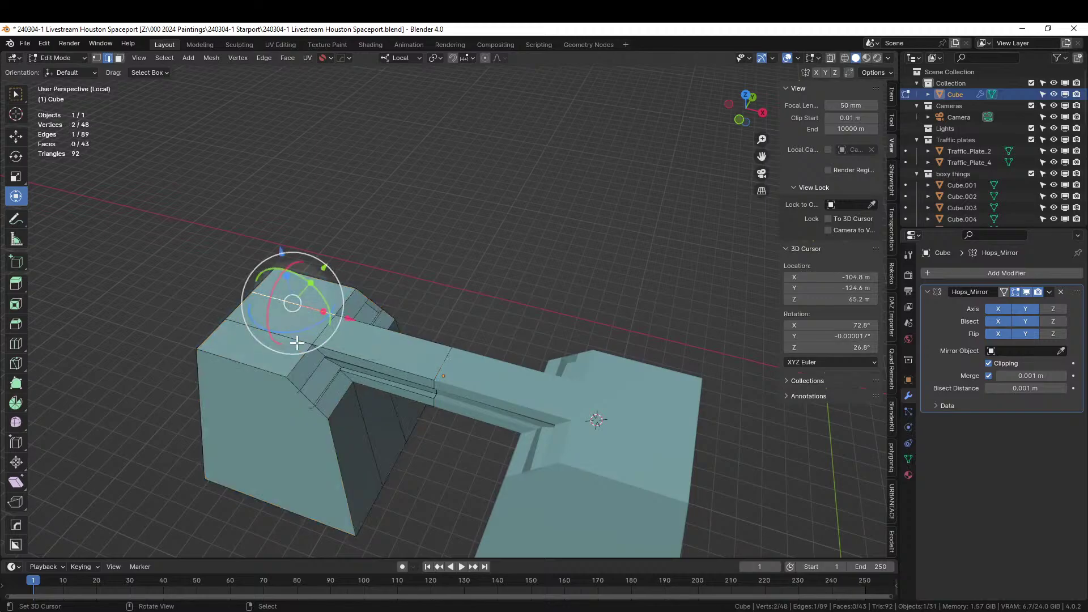
{"action": "key", "text": "3"}
{"action": "right_click", "coordinate": [277, 342]}
{"action": "right_click", "coordinate": [294, 314], "text": "shift"}
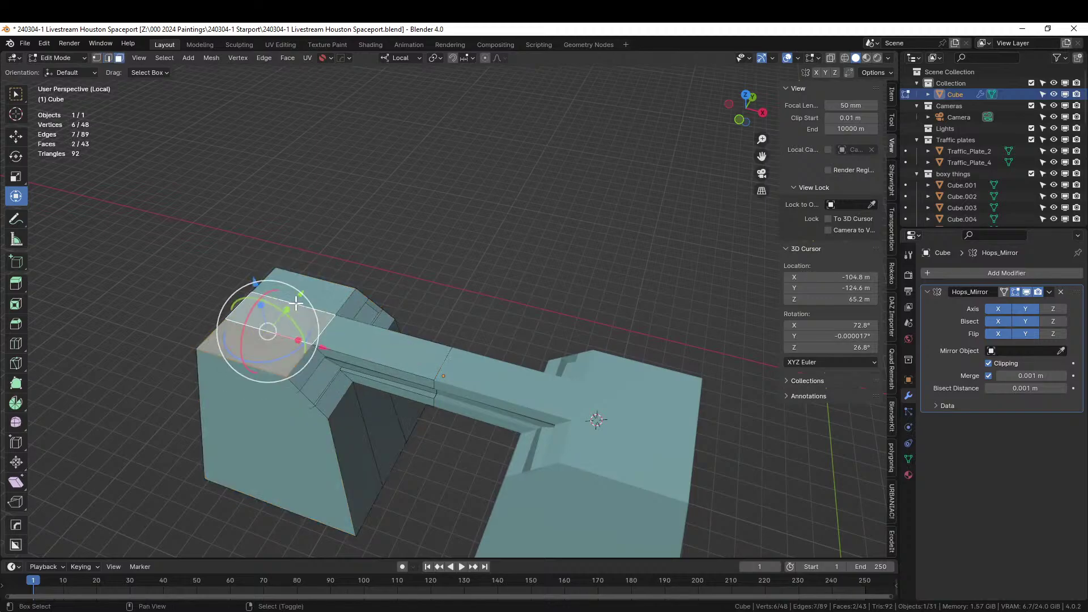
{"action": "right_click", "coordinate": [306, 293], "text": "shift"}
{"action": "key", "text": "i"}
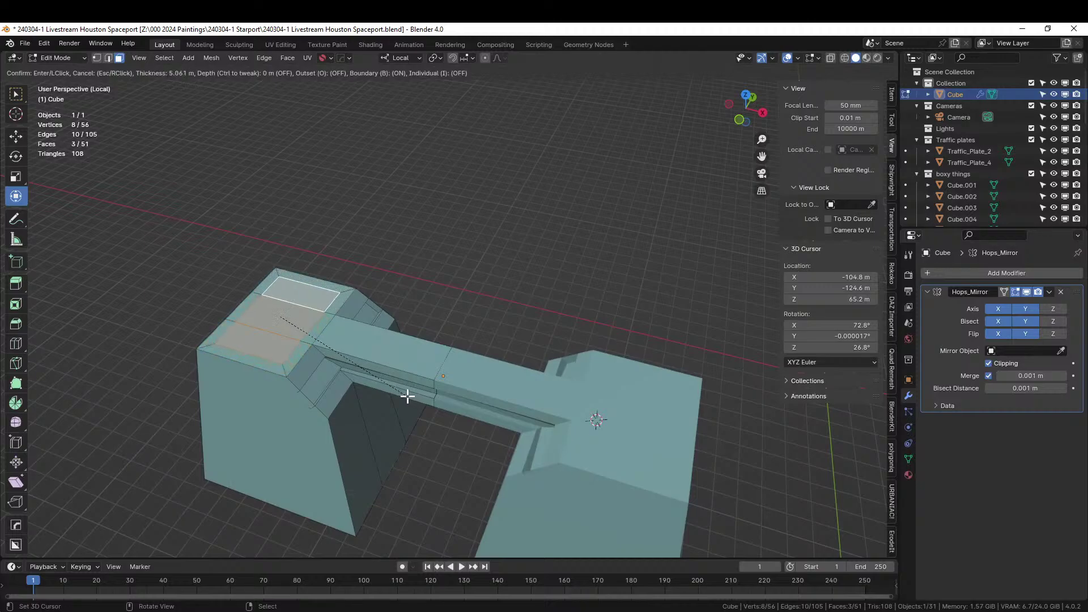
{"action": "left_click", "coordinate": [409, 394]}
Step: Extrude the inset top faces upward and scale them down to form a tapered first tier
{"action": "middle_click_drag", "start_coordinate": [408, 394], "coordinate": [448, 373]}
{"action": "key", "text": "e"}
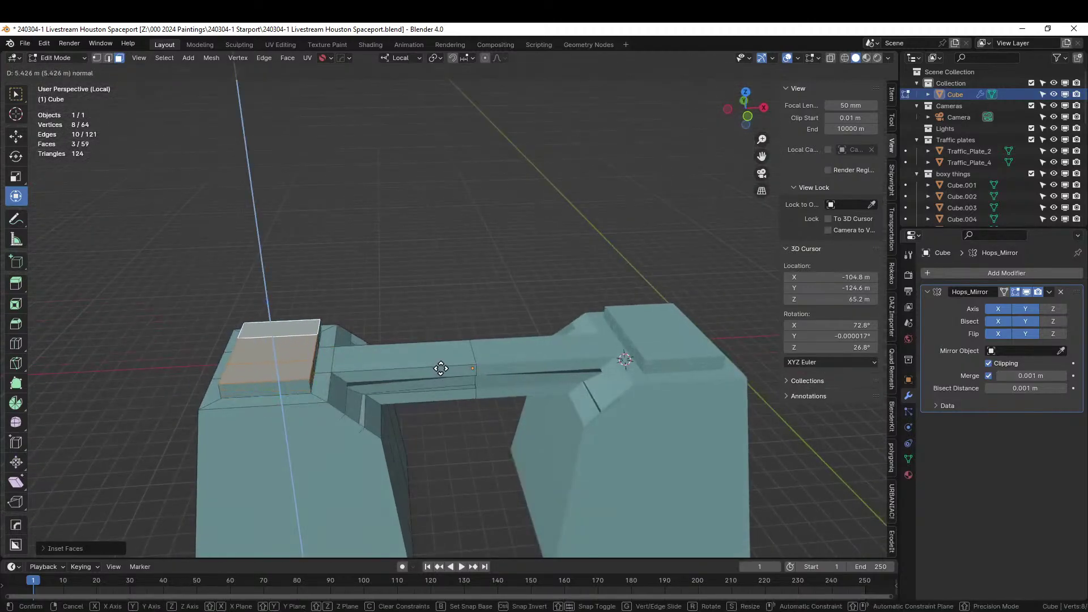
{"action": "left_click", "coordinate": [471, 384]}
{"action": "key", "text": "s"}
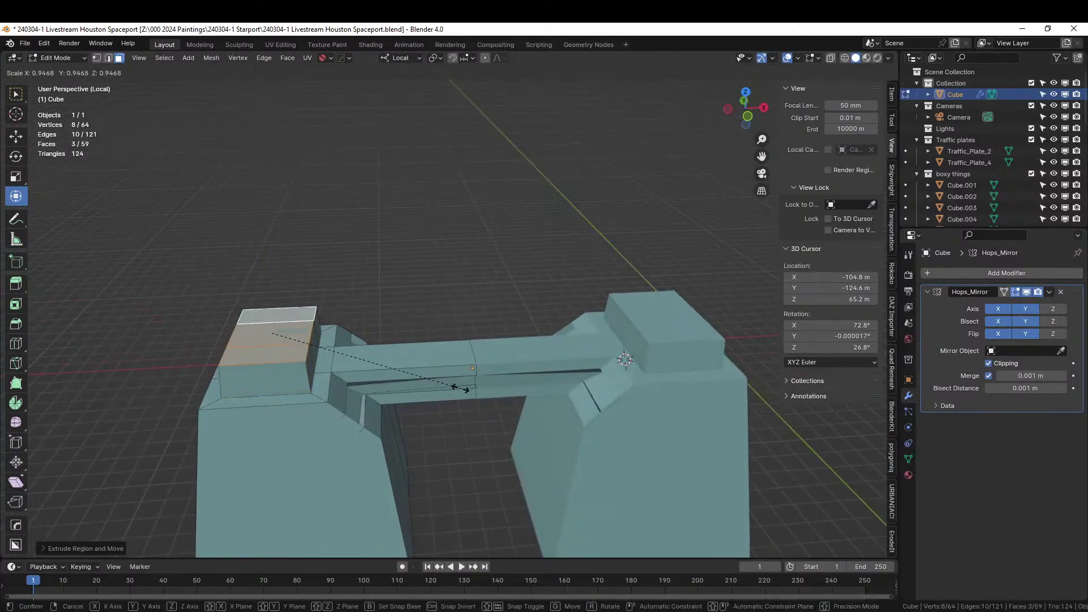
{"action": "left_click", "coordinate": [436, 384]}
Step: Inset the tier's top faces again, extrude them upward and scale them down into a smaller second tier
{"action": "middle_click_drag", "start_coordinate": [436, 383], "coordinate": [455, 376]}
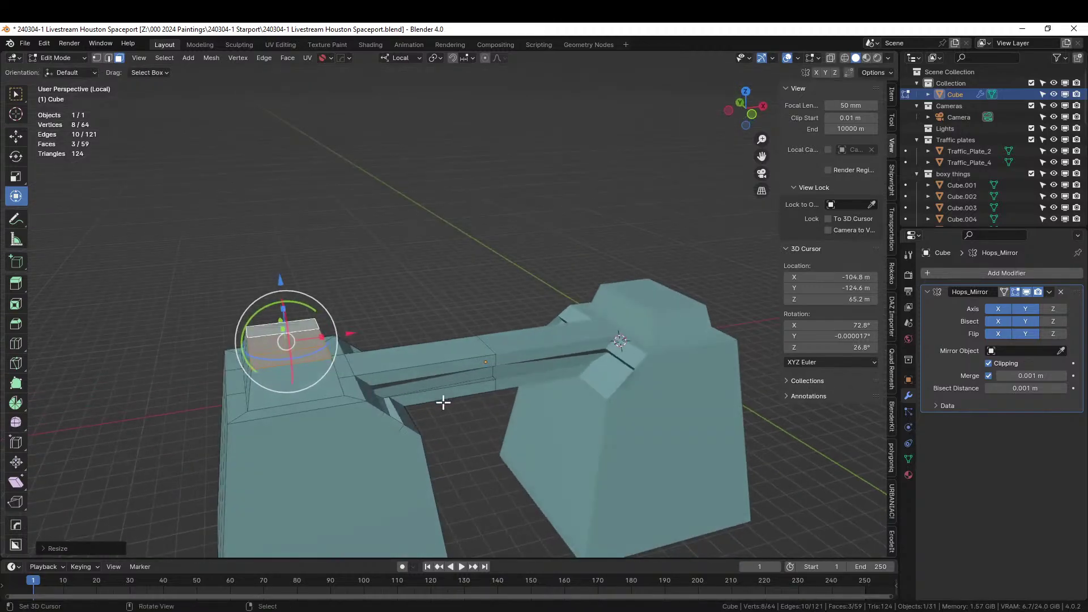
{"action": "key", "text": "i"}
{"action": "left_click", "coordinate": [432, 396]}
{"action": "key", "text": "e"}
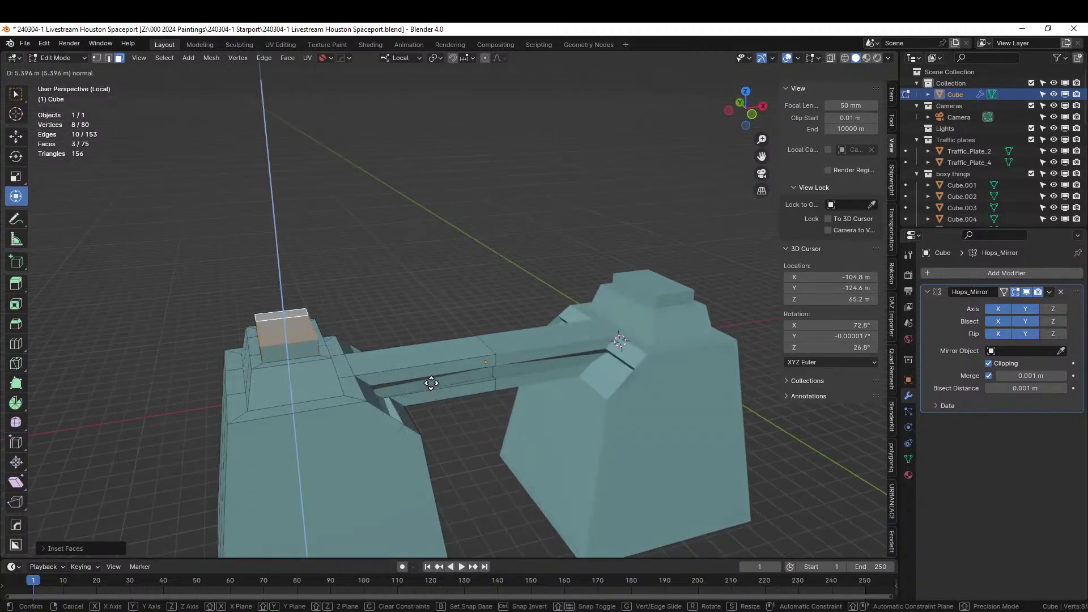
{"action": "left_click", "coordinate": [432, 375]}
{"action": "left_click", "coordinate": [467, 397]}
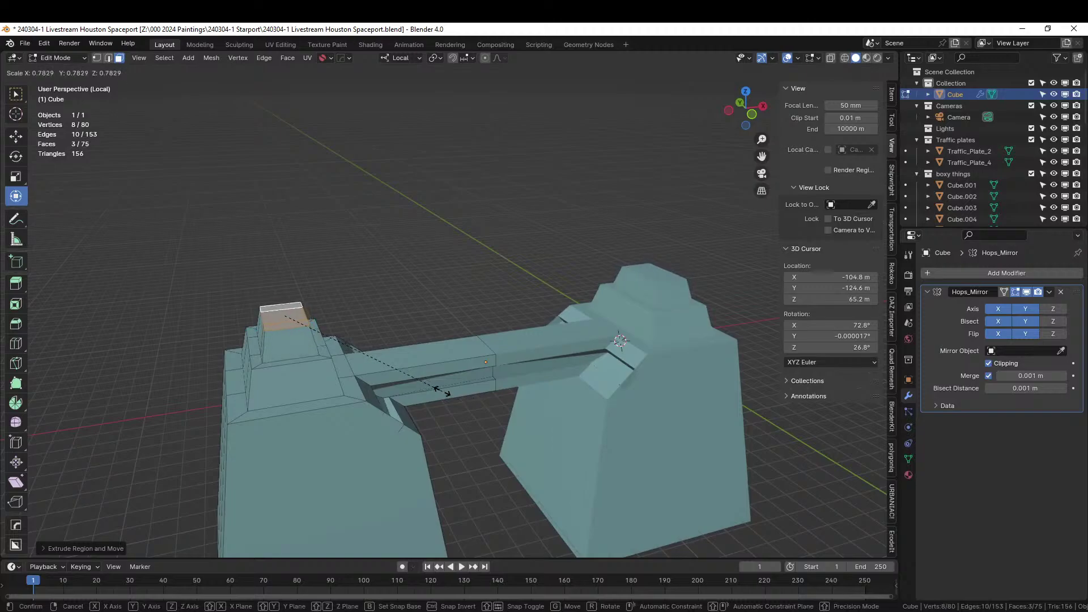
Step: Return to Object Mode and leave Local View to bring back the whole city
{"action": "key", "text": "Tab"}
{"action": "scroll", "coordinate": [442, 391], "scroll_direction": "down", "scroll_amount": 4}
{"action": "key", "text": "KP_Divide"}
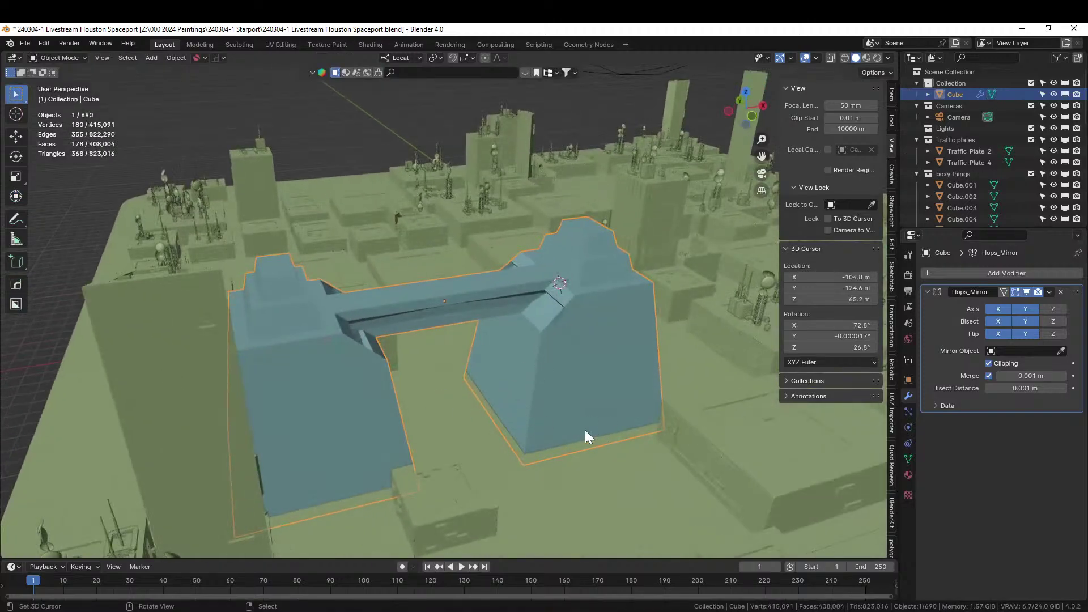
Step: In the building's mesh, select the bridge top, tier ledge and tier roof faces, and extend the selection to all coplanar faces
{"action": "middle_click_drag", "start_coordinate": [585, 429], "coordinate": [478, 401]}
{"action": "key", "text": "Tab"}
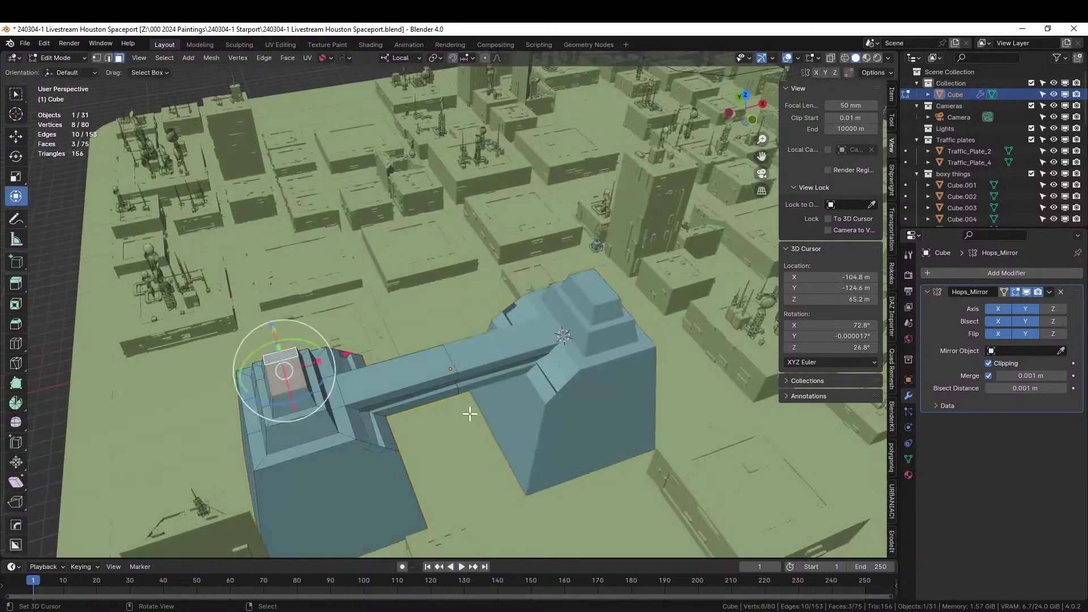
{"action": "left_click", "coordinate": [422, 369]}
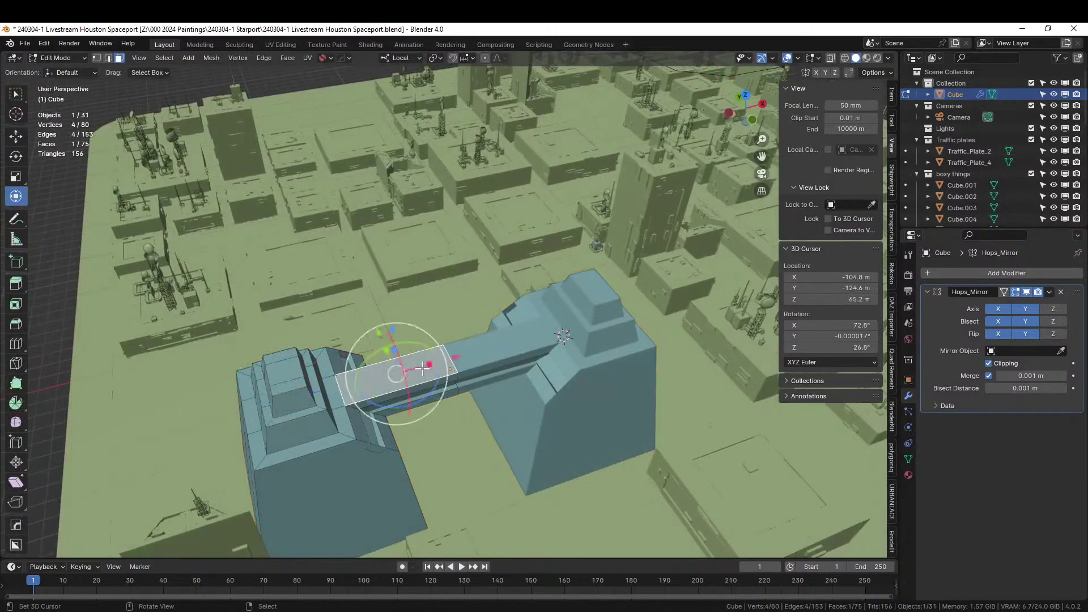
{"action": "left_click", "coordinate": [320, 397], "text": "shift"}
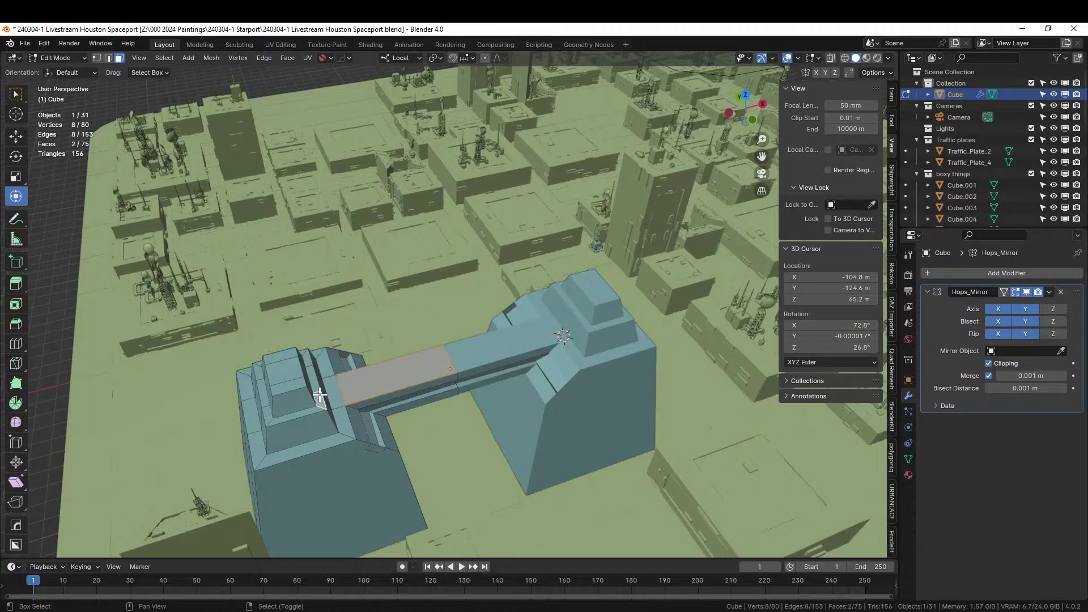
{"action": "left_click", "coordinate": [289, 377], "text": "shift"}
{"action": "key", "text": "shift+g"}
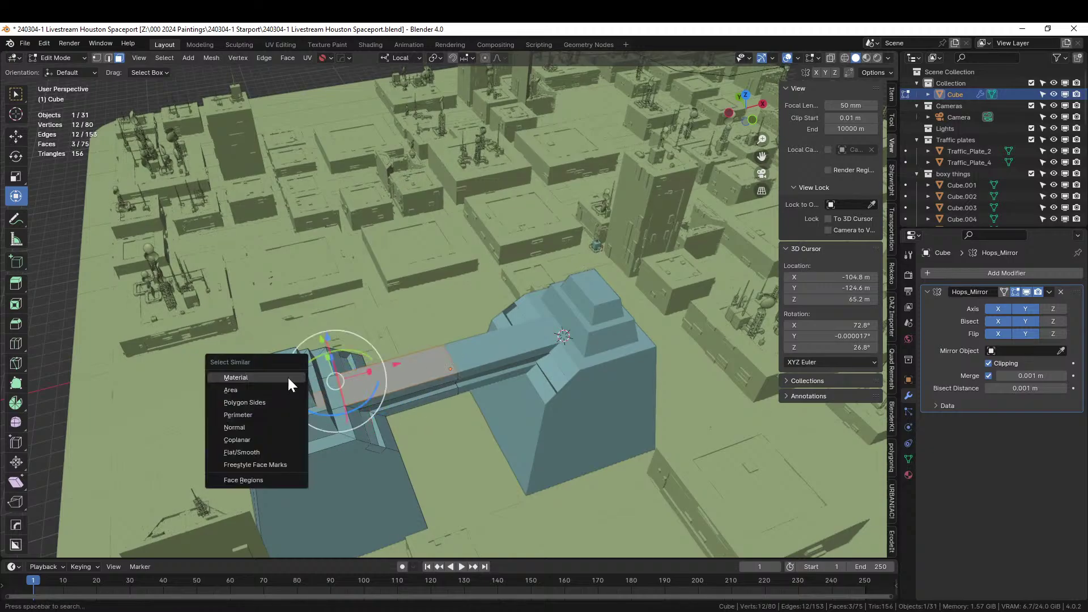
{"action": "left_click", "coordinate": [253, 441]}
{"action": "middle_click_drag", "start_coordinate": [253, 441], "coordinate": [268, 407]}
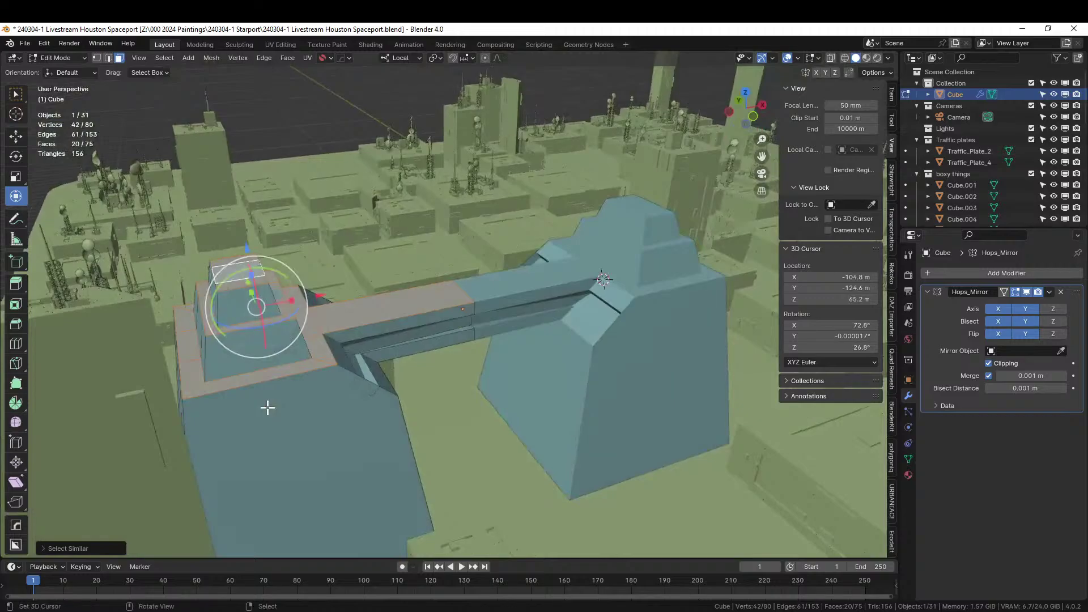
Step: Run Random Flow's Random Loop Extrude on the building with loops 1, 2 and 3 enabled
{"action": "key", "text": "Tab"}
{"action": "key", "text": "shift+q"}
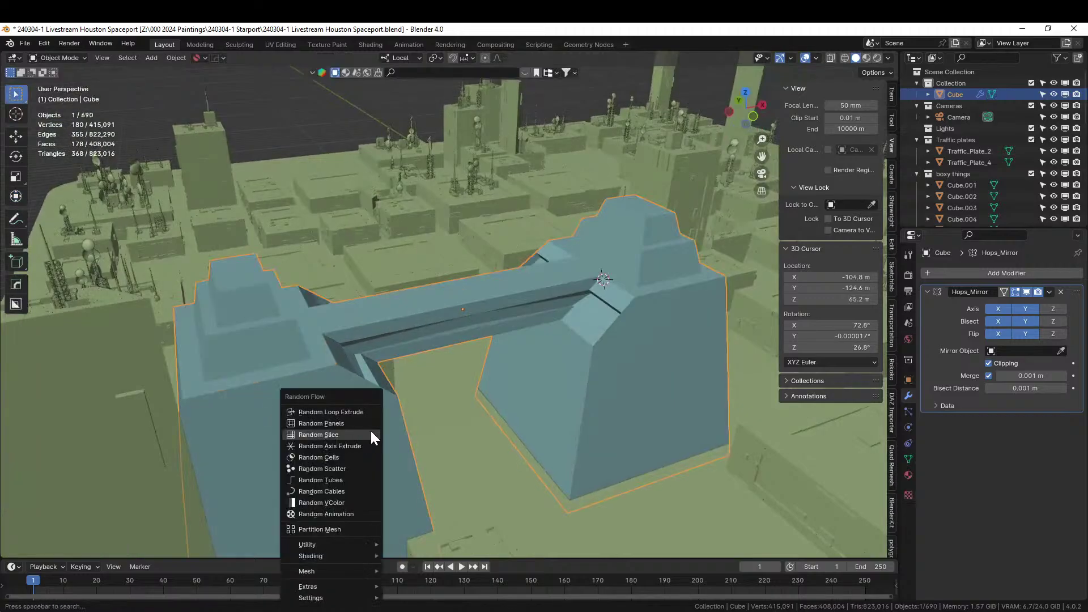
{"action": "left_click", "coordinate": [362, 410]}
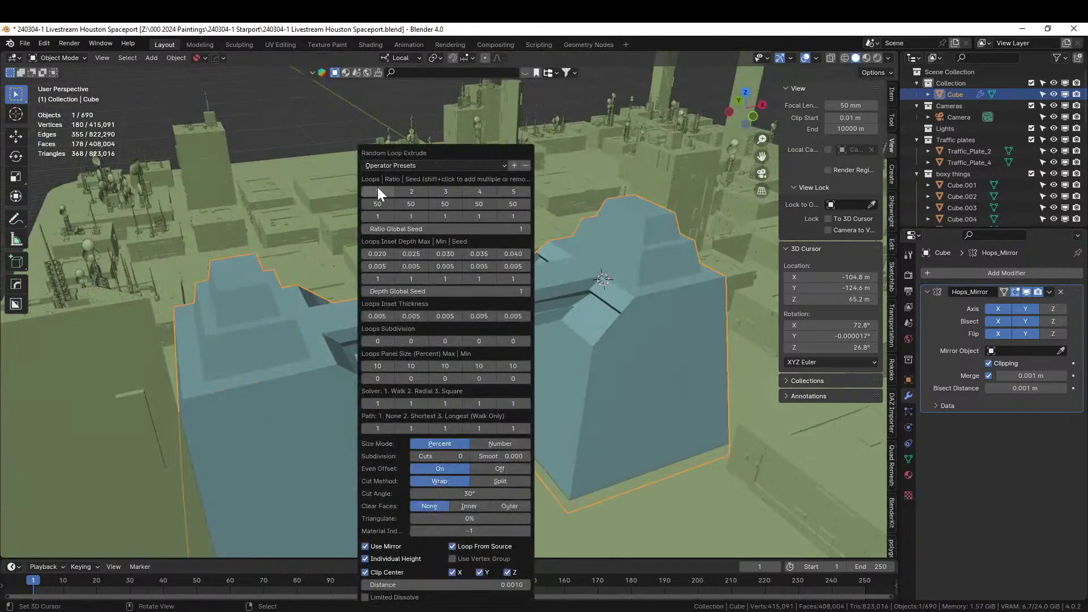
{"action": "left_click", "coordinate": [417, 191], "text": "shift"}
{"action": "left_click", "coordinate": [449, 191], "text": "shift"}
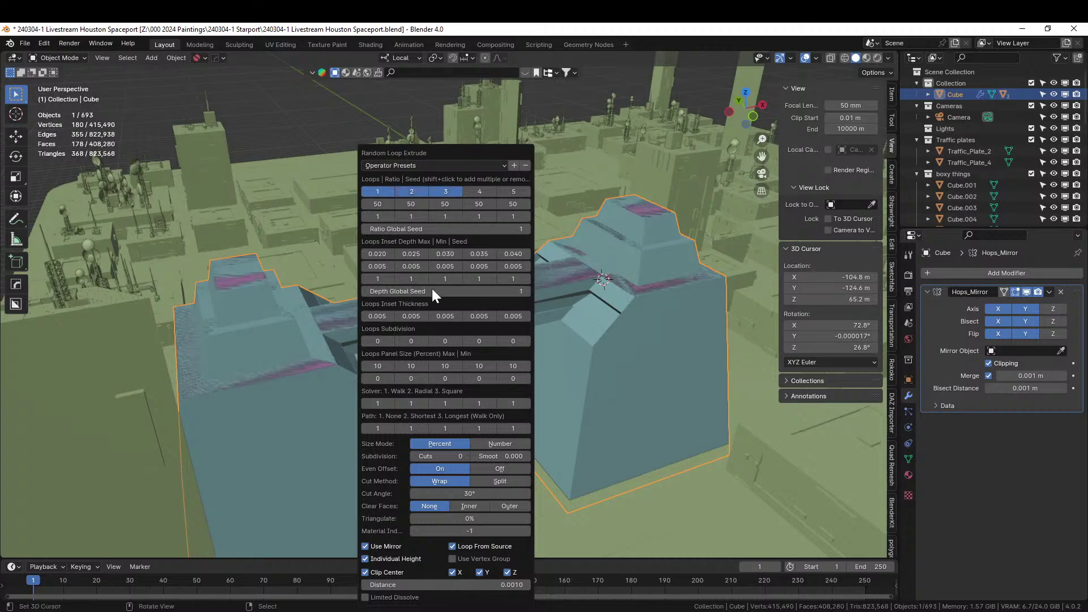
Step: Set the maximum inset depths of loops 1, 2 and 3 to 5, 3 and 1
{"action": "left_click", "coordinate": [378, 255]}
{"action": "type", "text": "5"}
{"action": "key", "text": "Return"}
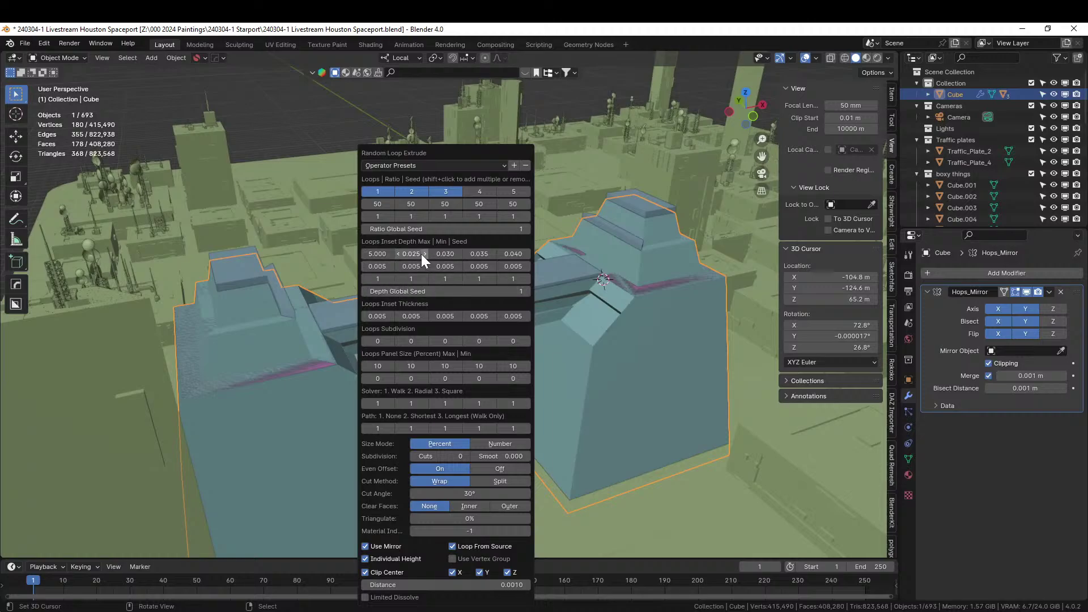
{"action": "type", "text": "3"}
{"action": "key", "text": "Return"}
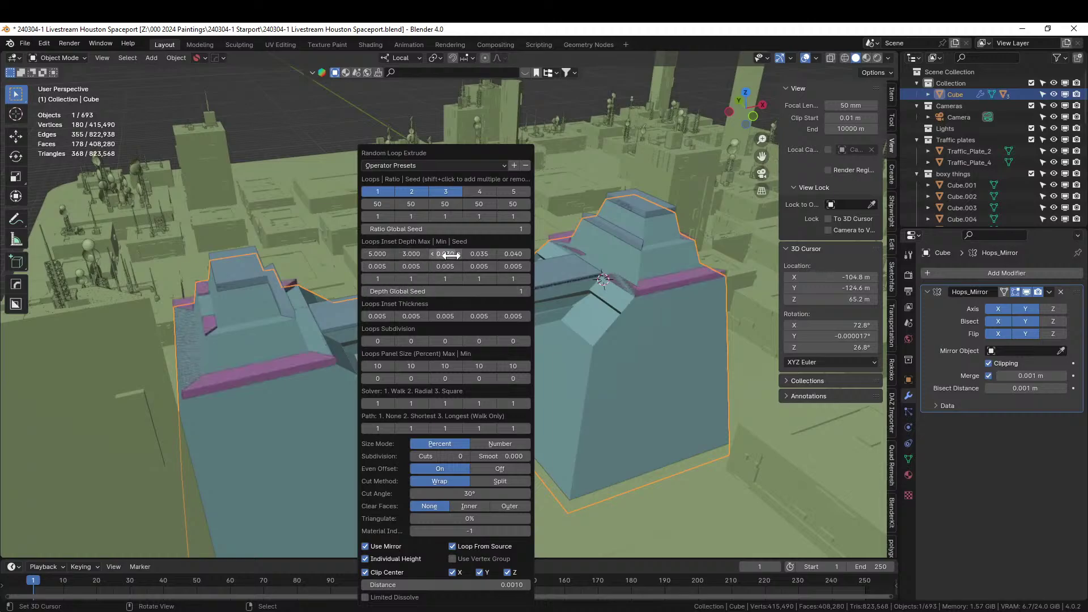
{"action": "type", "text": "1"}
{"action": "key", "text": "Return"}
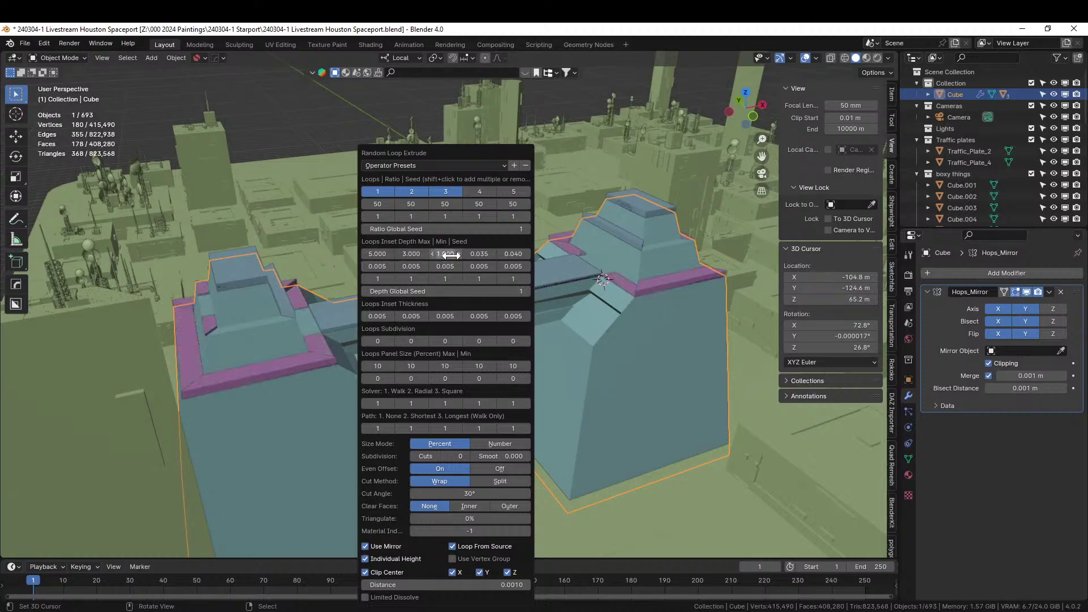
Step: Set the loop subdivisions to 1, 2 and 2 for the first three loops
{"action": "left_click", "coordinate": [391, 340]}
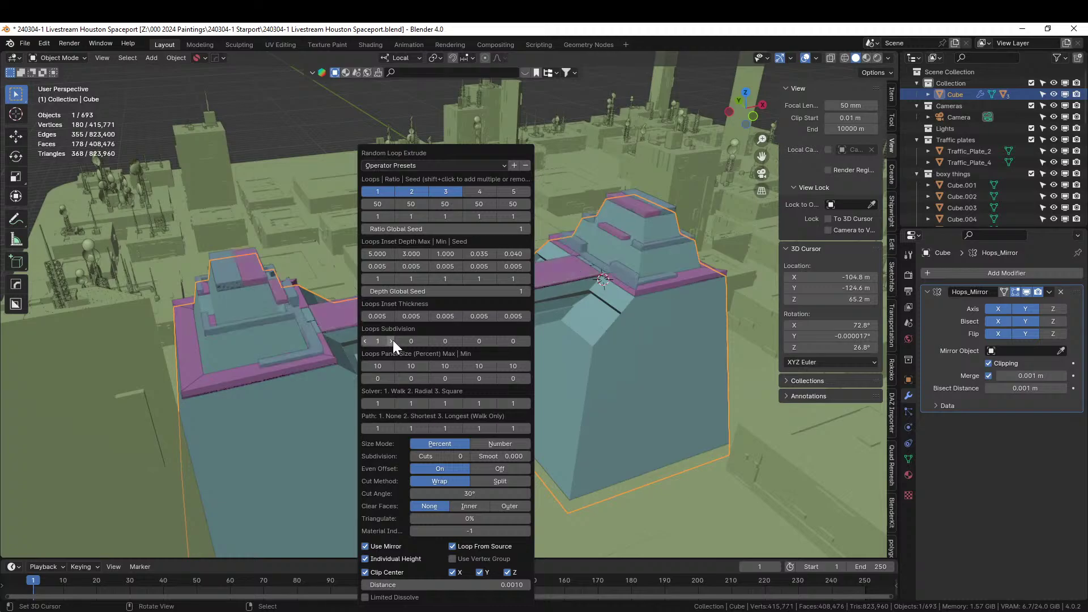
{"action": "left_click", "coordinate": [426, 341]}
{"action": "left_click", "coordinate": [425, 341]}
{"action": "left_click", "coordinate": [460, 341]}
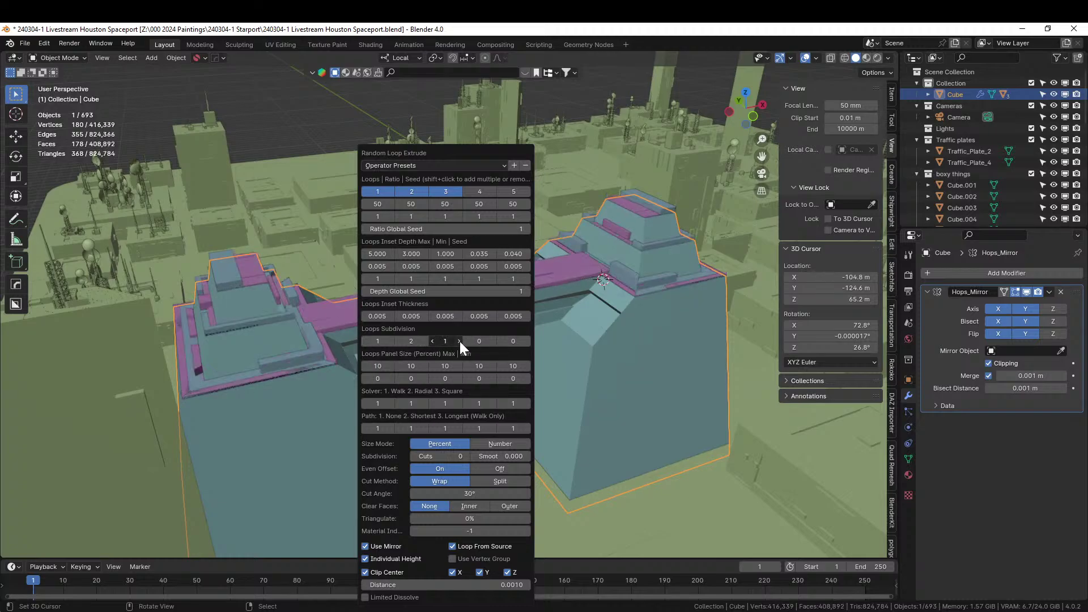
{"action": "left_click", "coordinate": [460, 342]}
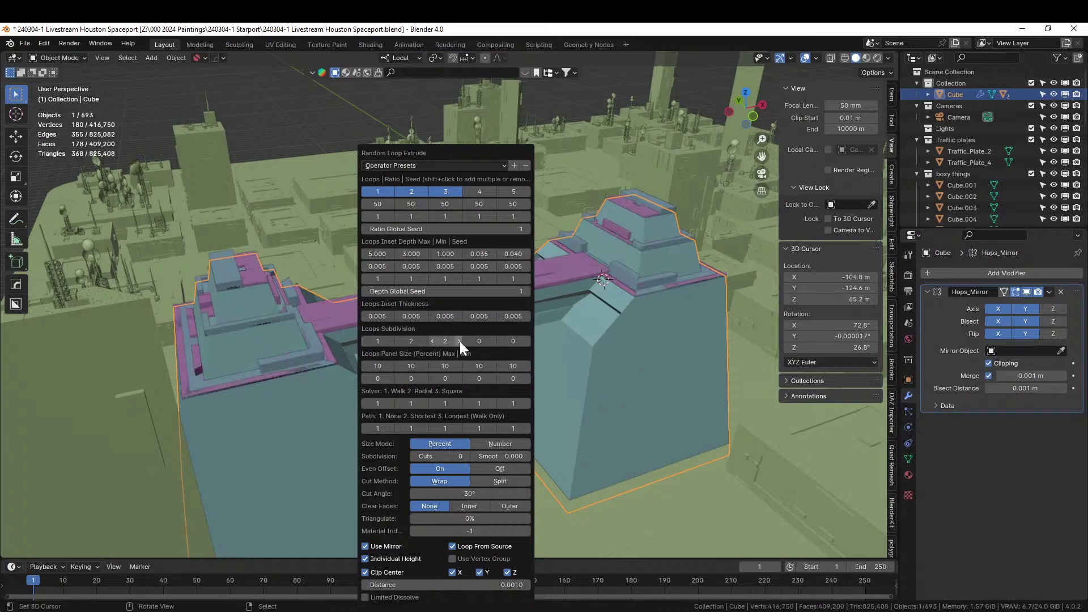
Step: Turn off Loop From Source and set the Random Loop Extrude subdivision cuts to 1
{"action": "left_click", "coordinate": [453, 547]}
{"action": "middle_click_drag", "start_coordinate": [454, 543], "coordinate": [399, 345]}
{"action": "scroll", "coordinate": [456, 343], "scroll_direction": "down", "scroll_amount": 3}
{"action": "key", "text": "F9"}
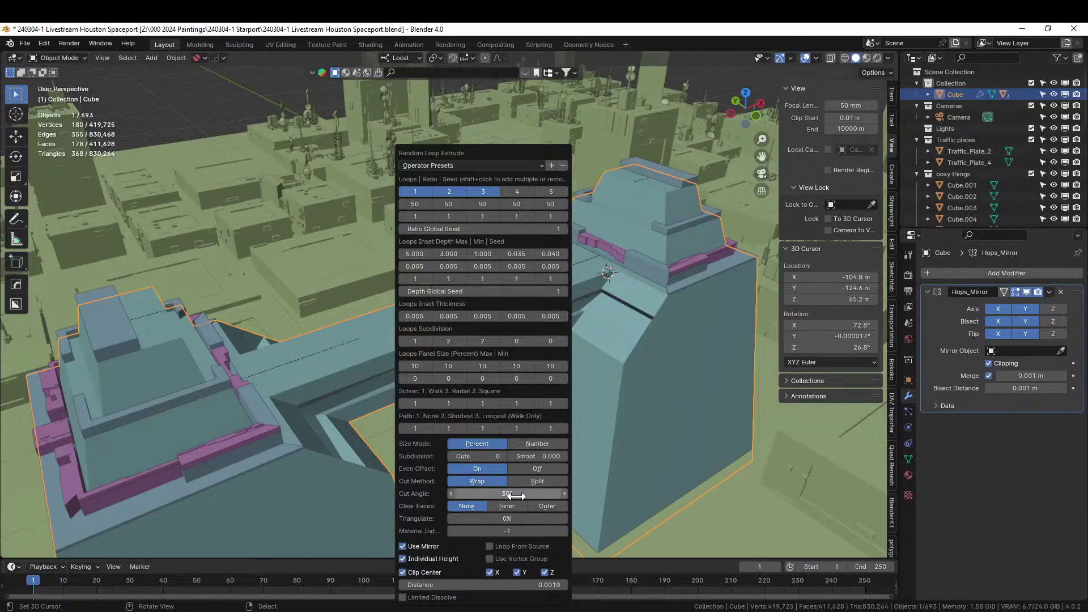
{"action": "left_click", "coordinate": [504, 457]}
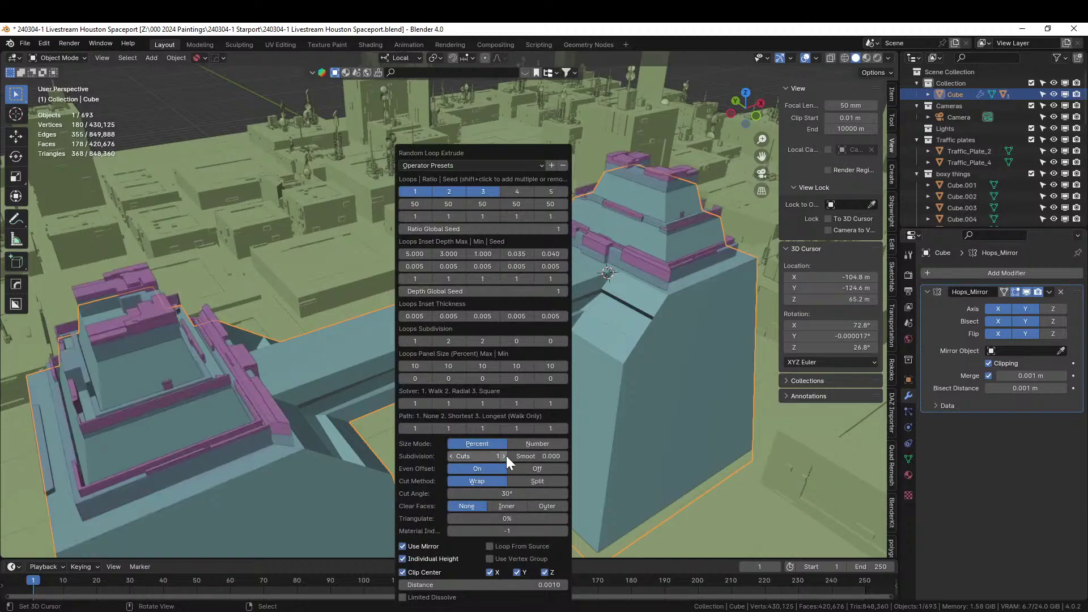
Step: Deselect the detailed building and save the scene file
{"action": "middle_click_drag", "start_coordinate": [499, 326], "coordinate": [485, 350]}
{"action": "right_click", "coordinate": [46, 190]}
{"action": "scroll", "coordinate": [283, 288], "scroll_direction": "down", "scroll_amount": 3}
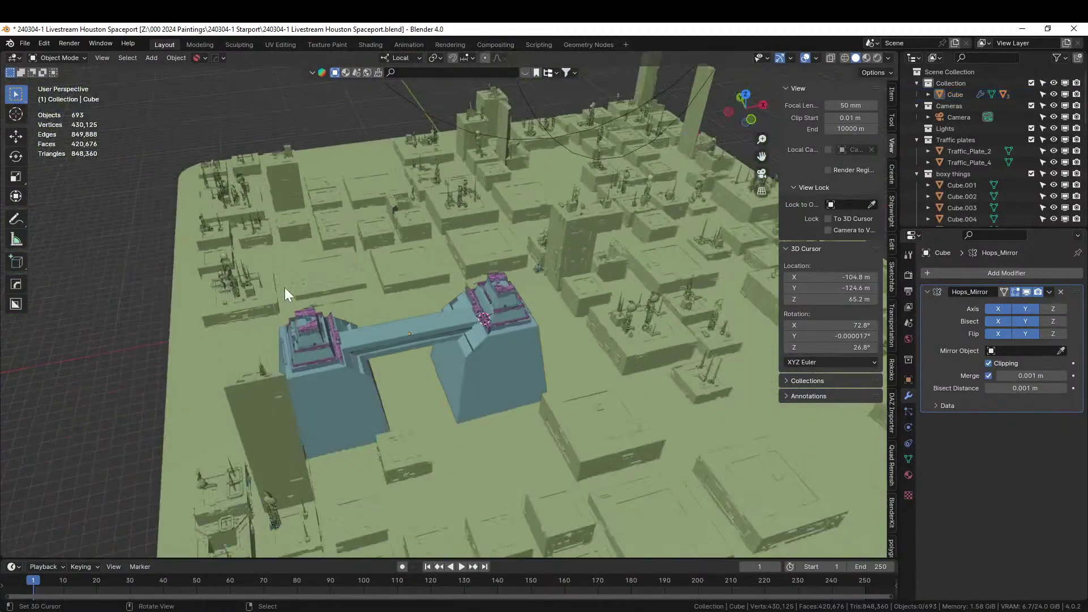
{"action": "middle_click_drag", "start_coordinate": [324, 300], "coordinate": [320, 278]}
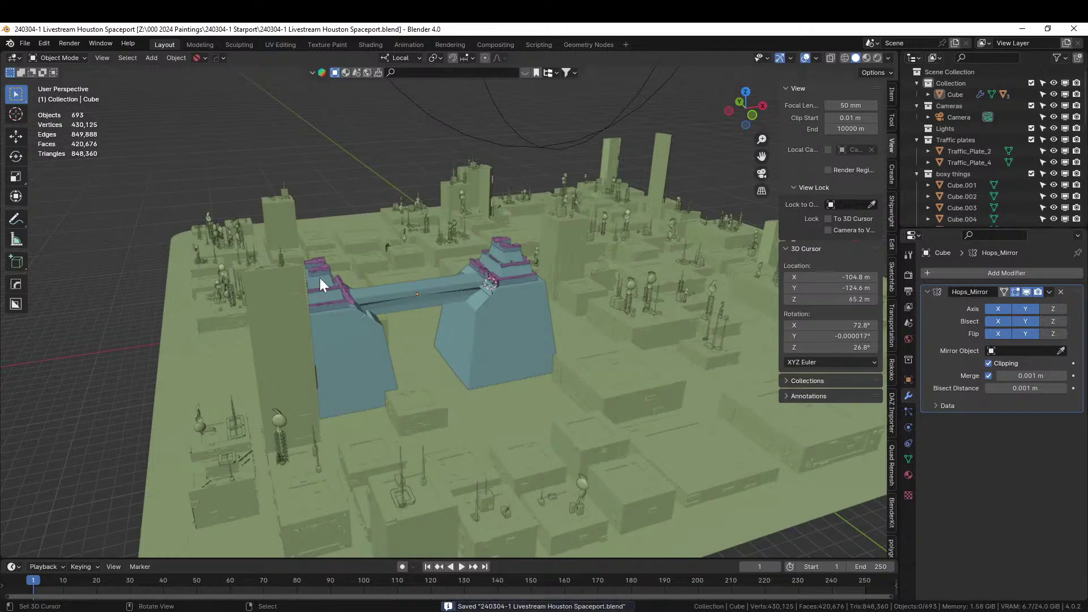
Step: Place the 3D cursor on the open ground near the city plate's edge and add a cube there, scaled by 50
{"action": "middle_click_drag", "start_coordinate": [522, 321], "coordinate": [621, 345]}
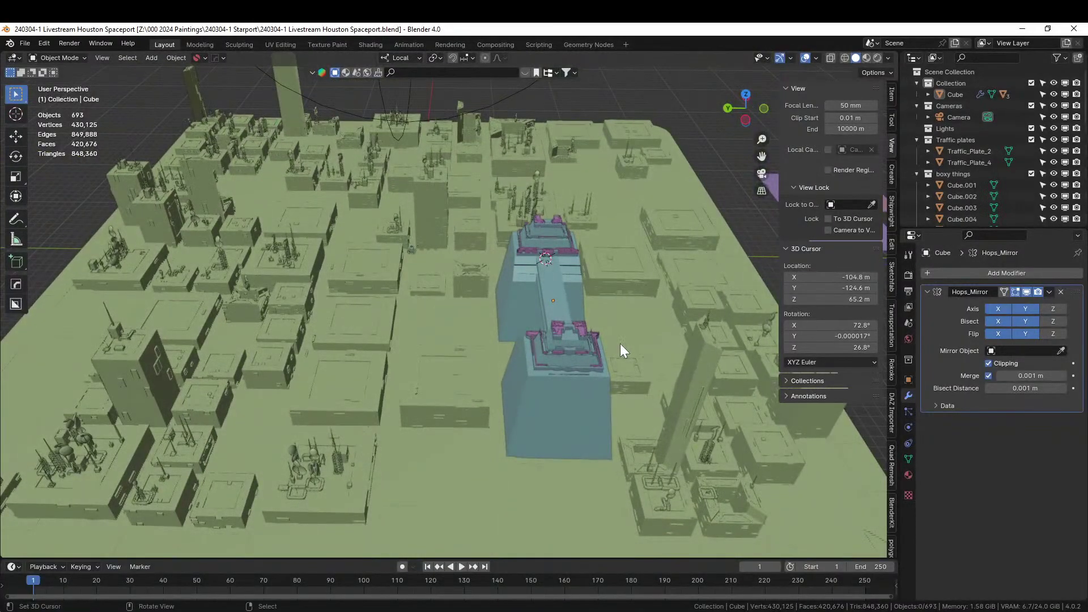
{"action": "middle_click_drag", "start_coordinate": [624, 356], "coordinate": [565, 282]}
{"action": "scroll", "coordinate": [332, 290], "scroll_direction": "down", "scroll_amount": 5}
{"action": "scroll", "coordinate": [322, 299], "scroll_direction": "up", "scroll_amount": 5}
{"action": "scroll", "coordinate": [332, 378], "scroll_direction": "up", "scroll_amount": 3}
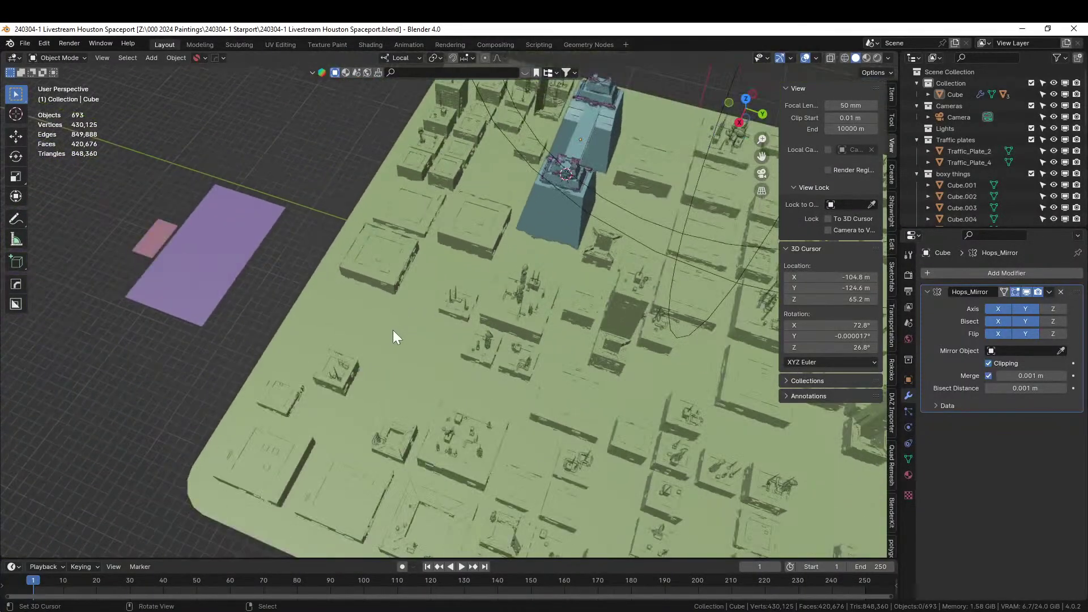
{"action": "left_click", "coordinate": [357, 328]}
{"action": "key", "text": "shift+a"}
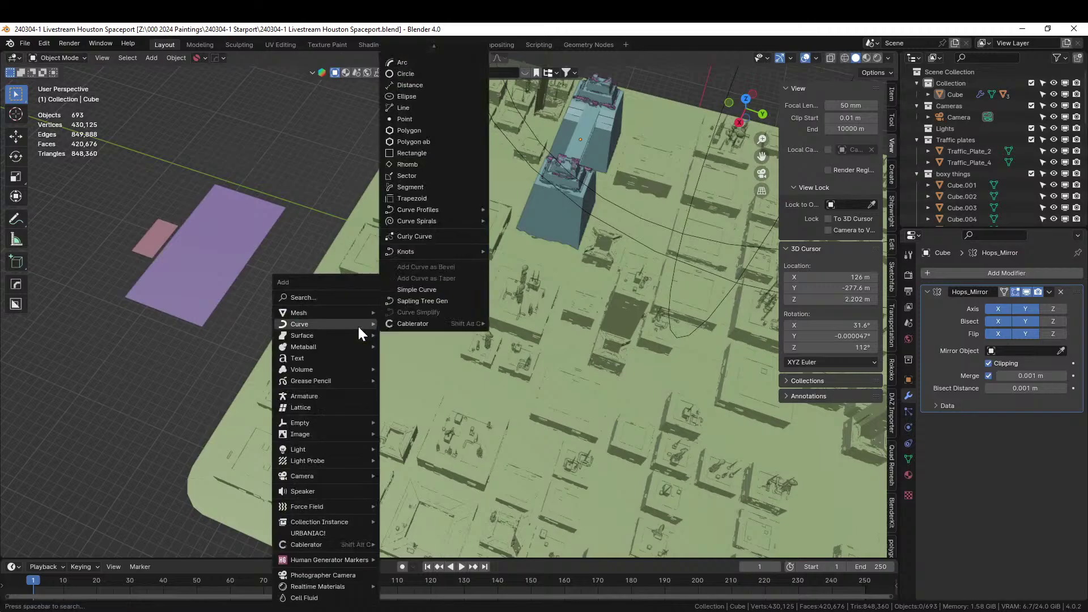
{"action": "mouse_move", "coordinate": [351, 315]}
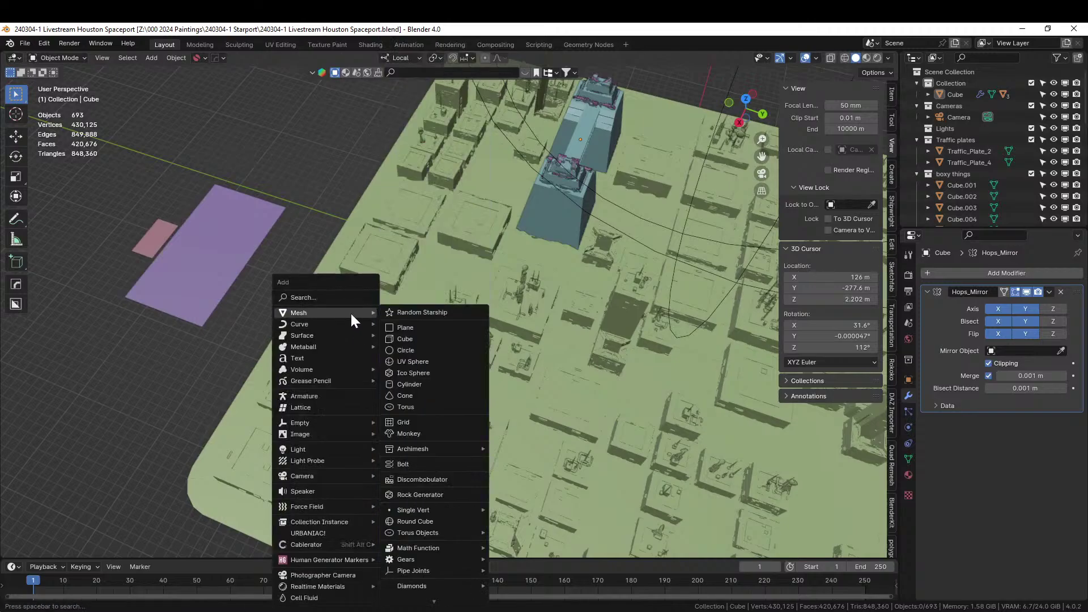
{"action": "left_click", "coordinate": [421, 339]}
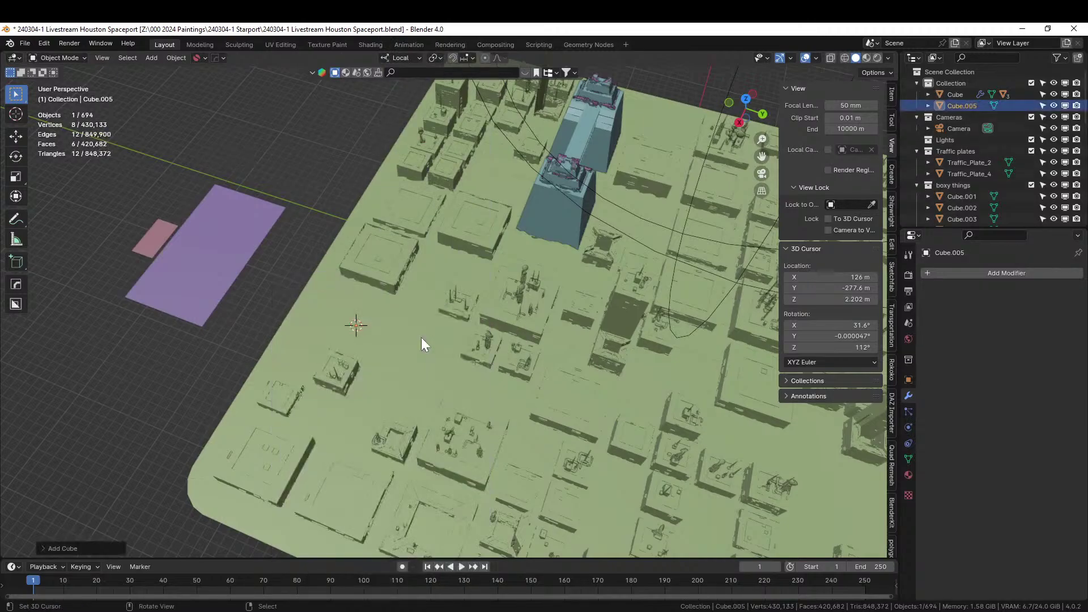
{"action": "type", "text": "s50"}
{"action": "key", "text": "Return"}
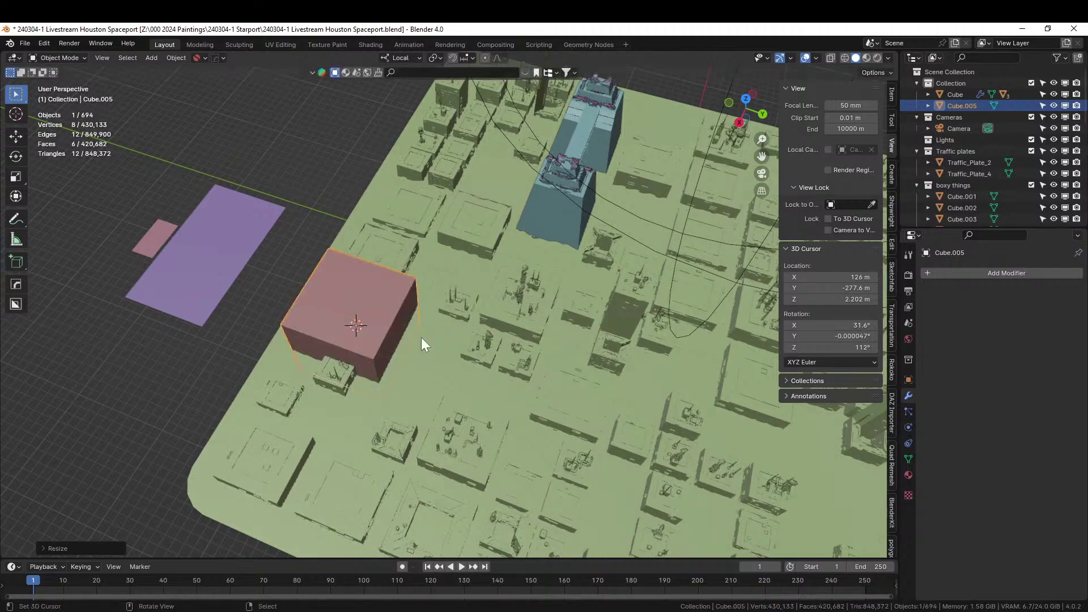
Step: Raise the new cube 50 m along its local Z axis and fine-tune its height so its base meets the city plate
{"action": "type", "text": "gz"}
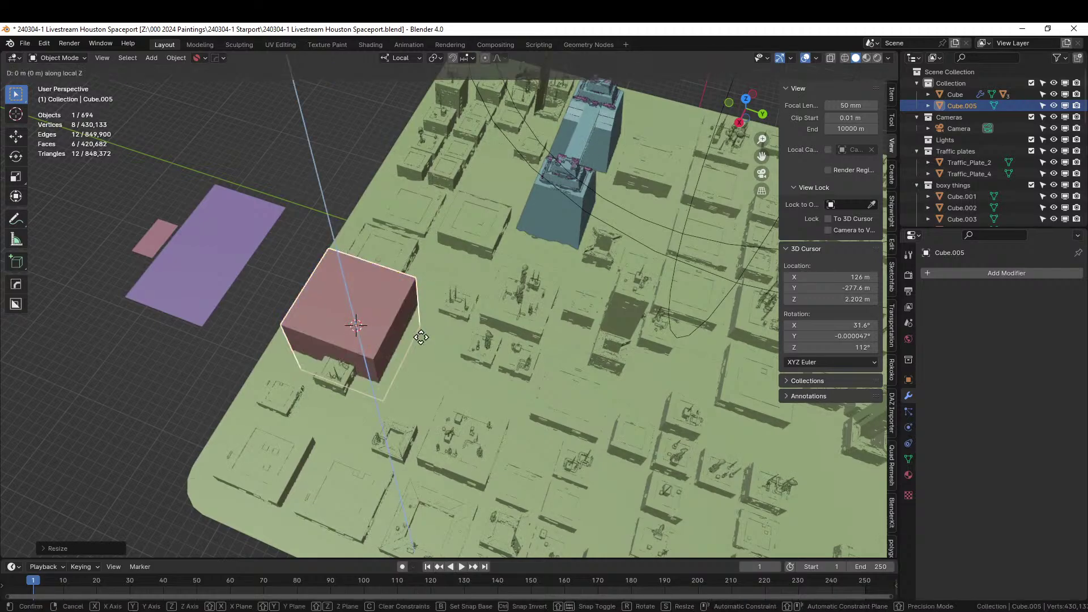
{"action": "type", "text": "50"}
{"action": "key", "text": "Return"}
{"action": "middle_click_drag", "start_coordinate": [423, 339], "coordinate": [414, 291]}
{"action": "key", "text": "g"}
{"action": "key", "text": "z"}
{"action": "left_click", "coordinate": [482, 287]}
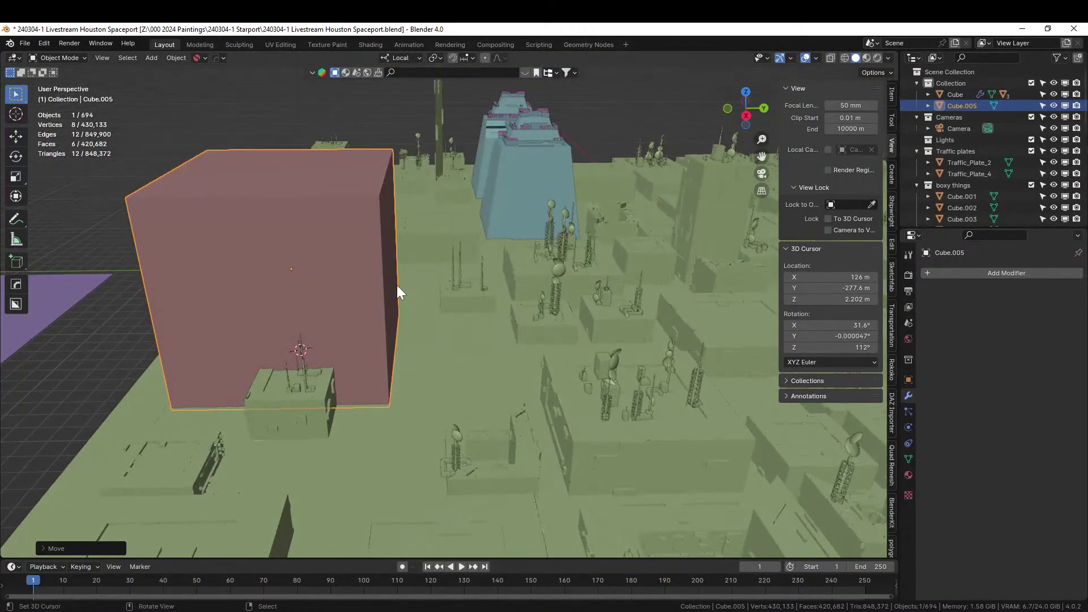
{"action": "right_click", "coordinate": [396, 285]}
{"action": "key", "text": "Escape"}
Step: Shift the cube's top face along its local Y axis toward the city so the block leans over it
{"action": "key", "text": "Tab"}
{"action": "left_click", "coordinate": [271, 167]}
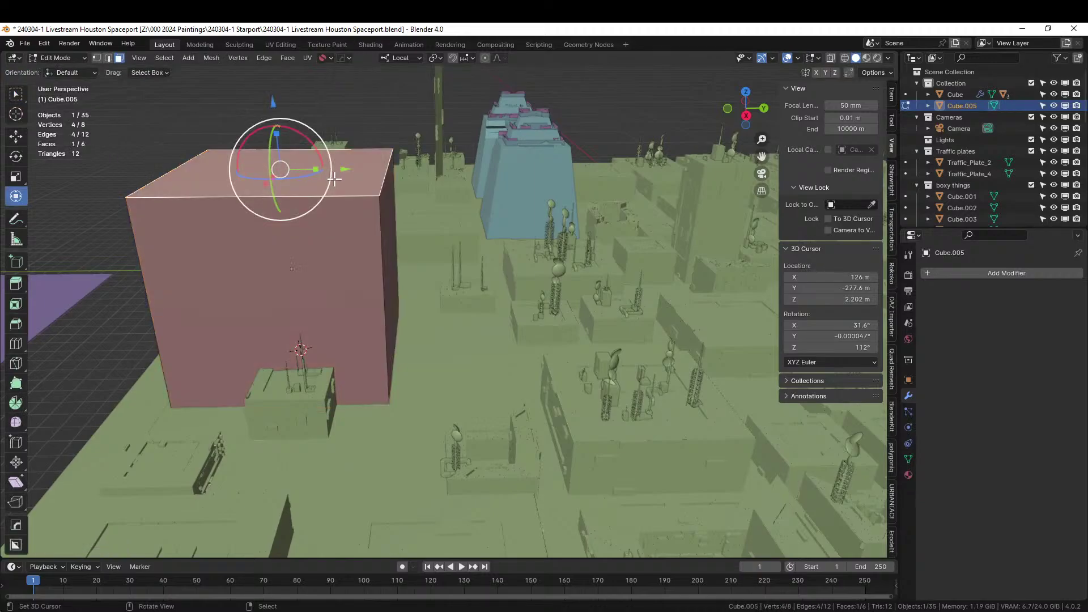
{"action": "left_click_drag", "start_coordinate": [337, 177], "coordinate": [498, 238]}
{"action": "middle_click_drag", "start_coordinate": [497, 238], "coordinate": [439, 255]}
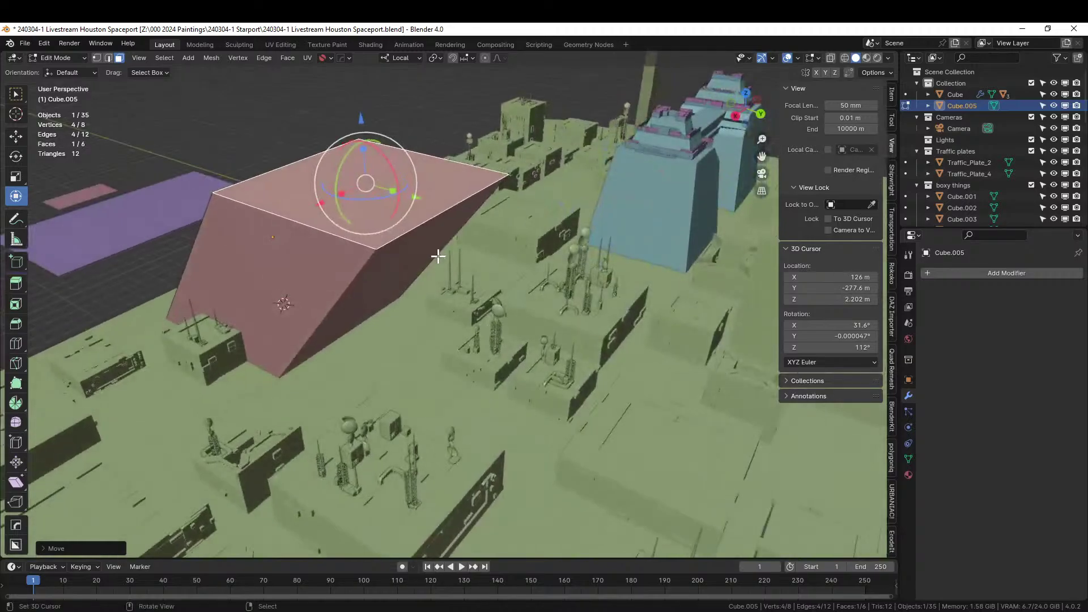
Step: Bevel the leaning block's upper edge on the city side with a width of 50 m
{"action": "key", "text": "2"}
{"action": "left_click", "coordinate": [443, 212]}
{"action": "key", "text": "ctrl+b"}
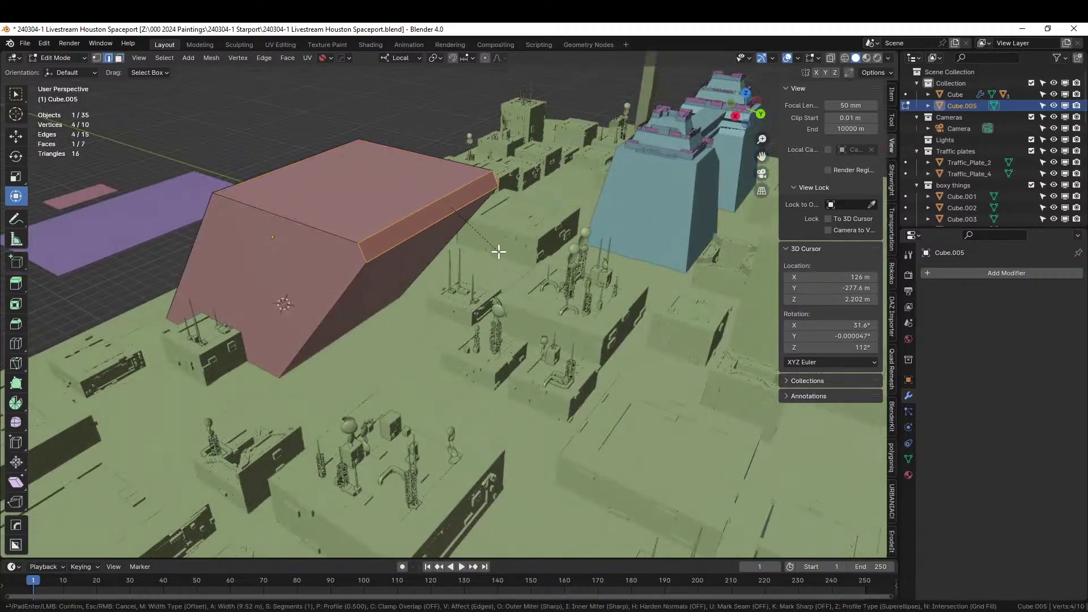
{"action": "left_click", "coordinate": [519, 299]}
{"action": "middle_click_drag", "start_coordinate": [519, 299], "coordinate": [340, 261]}
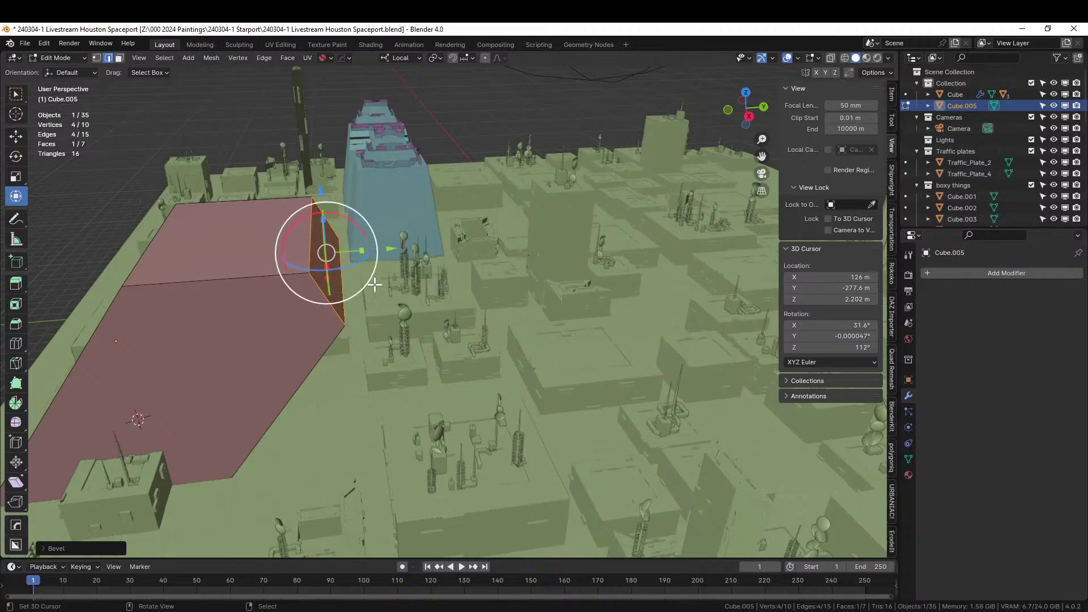
{"action": "left_click", "coordinate": [45, 548]}
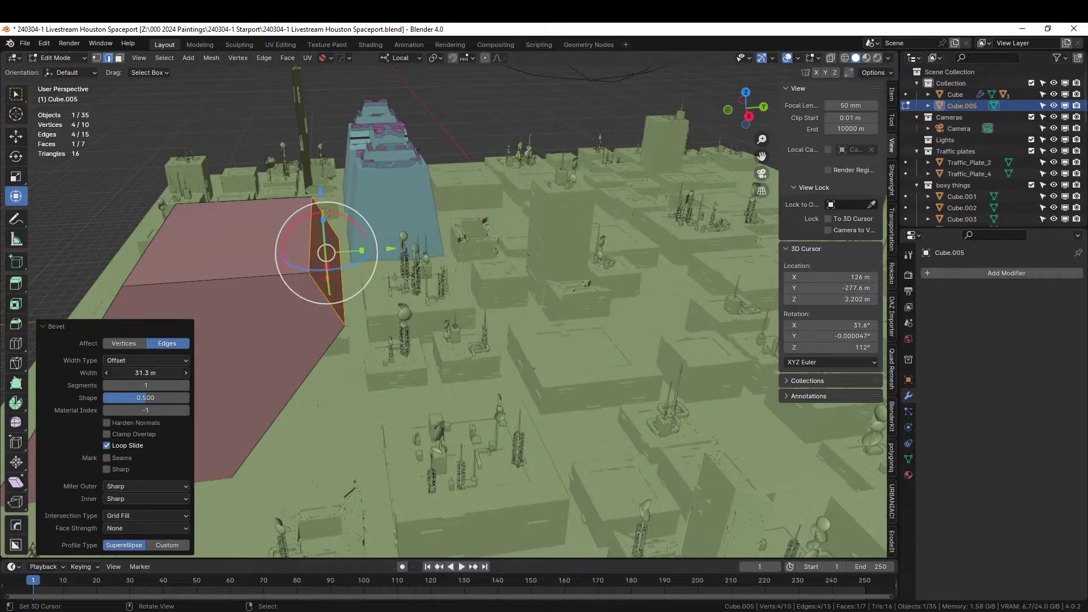
{"action": "left_click_drag", "start_coordinate": [131, 373], "coordinate": [135, 370]}
{"action": "left_click", "coordinate": [140, 374]}
{"action": "type", "text": "5"}
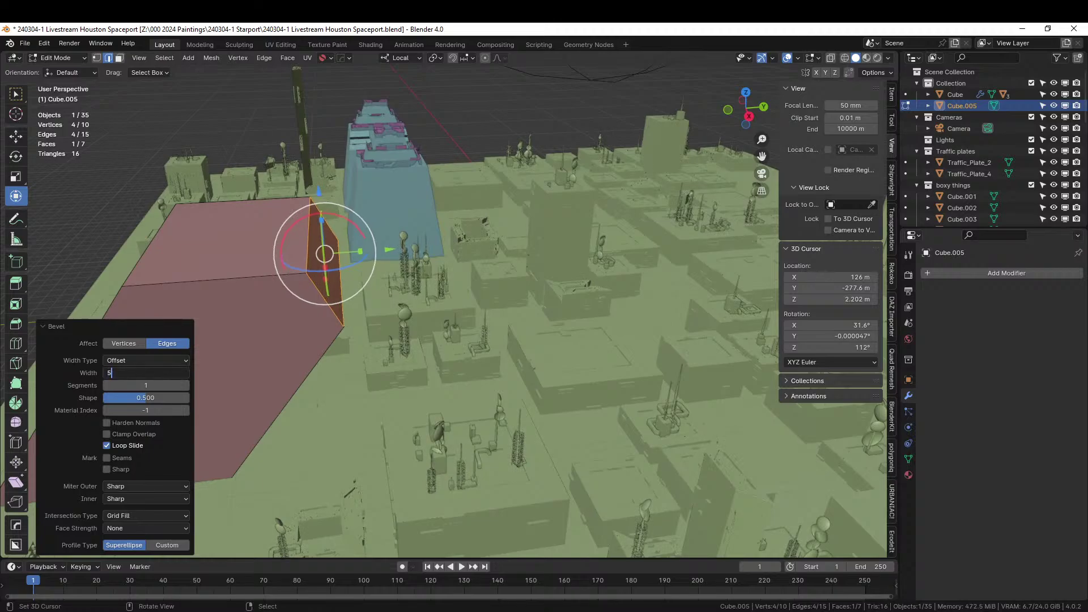
{"action": "type", "text": "0"}
{"action": "key", "text": "Return"}
Step: Inset the bevelled face by about 9.34 m and narrow the inner face to about 0.44 along local X
{"action": "middle_click_drag", "start_coordinate": [292, 242], "coordinate": [448, 343]}
{"action": "key", "text": "i"}
{"action": "left_click", "coordinate": [486, 322]}
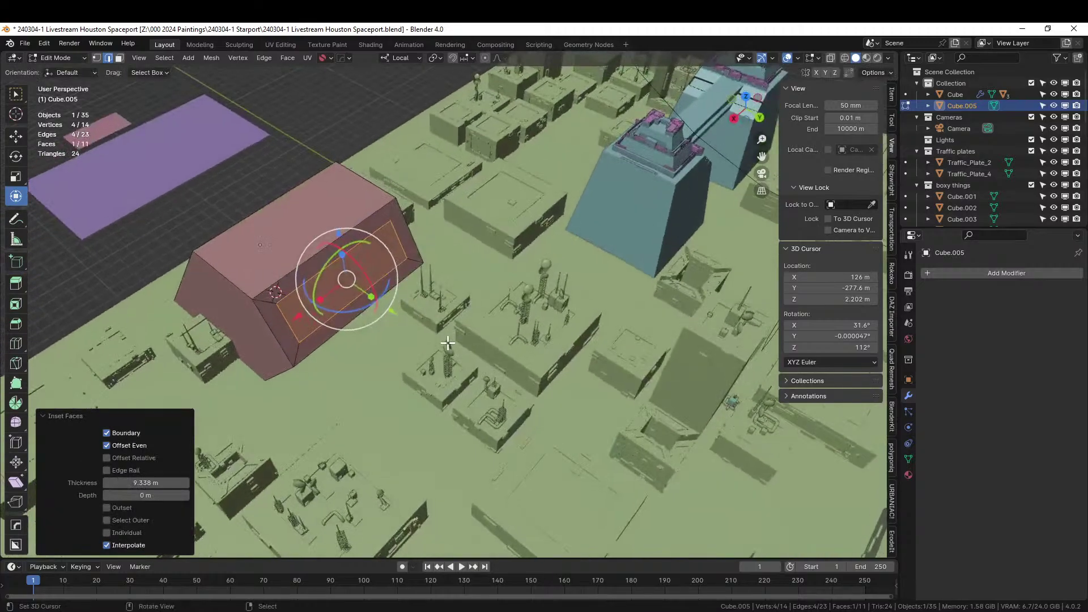
{"action": "key", "text": "s"}
{"action": "key", "text": "x"}
{"action": "key", "text": "x"}
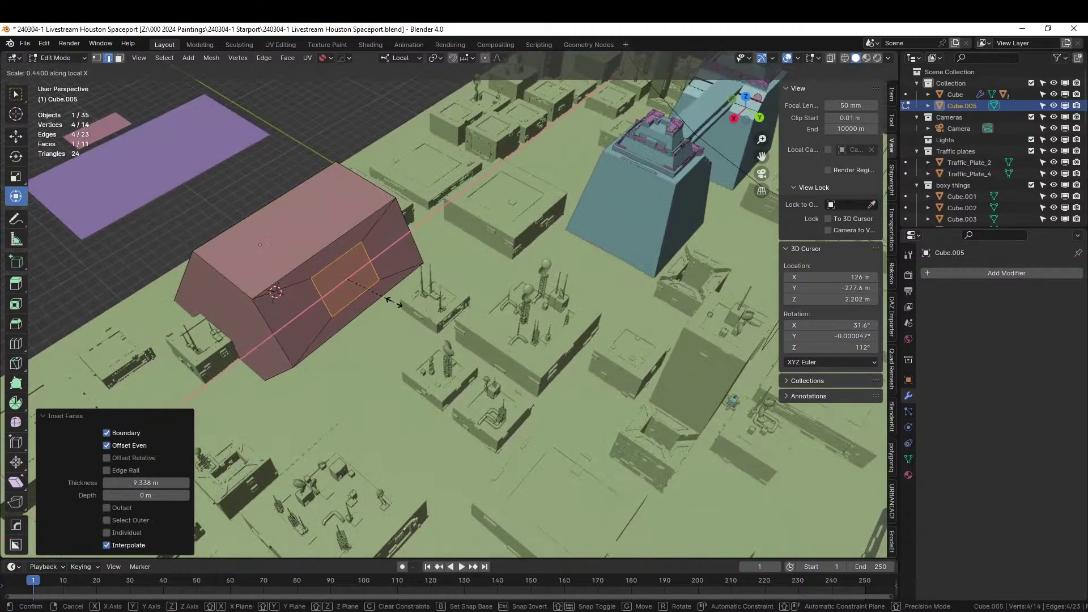
{"action": "left_click", "coordinate": [394, 303]}
Step: Extrude the inner face and pull it about 562 m along local Y to form a long arm across the city
{"action": "middle_click_drag", "start_coordinate": [395, 302], "coordinate": [318, 266]}
{"action": "key", "text": "e"}
{"action": "key", "text": "Escape"}
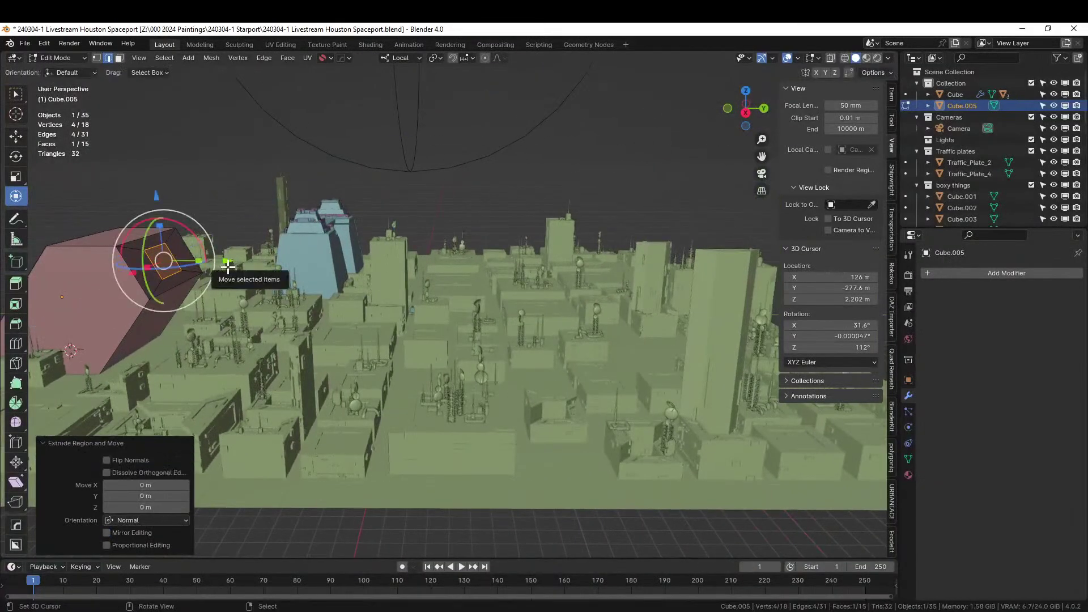
{"action": "scroll", "coordinate": [228, 267], "scroll_direction": "down", "scroll_amount": 5}
{"action": "left_click_drag", "start_coordinate": [231, 267], "coordinate": [614, 310]}
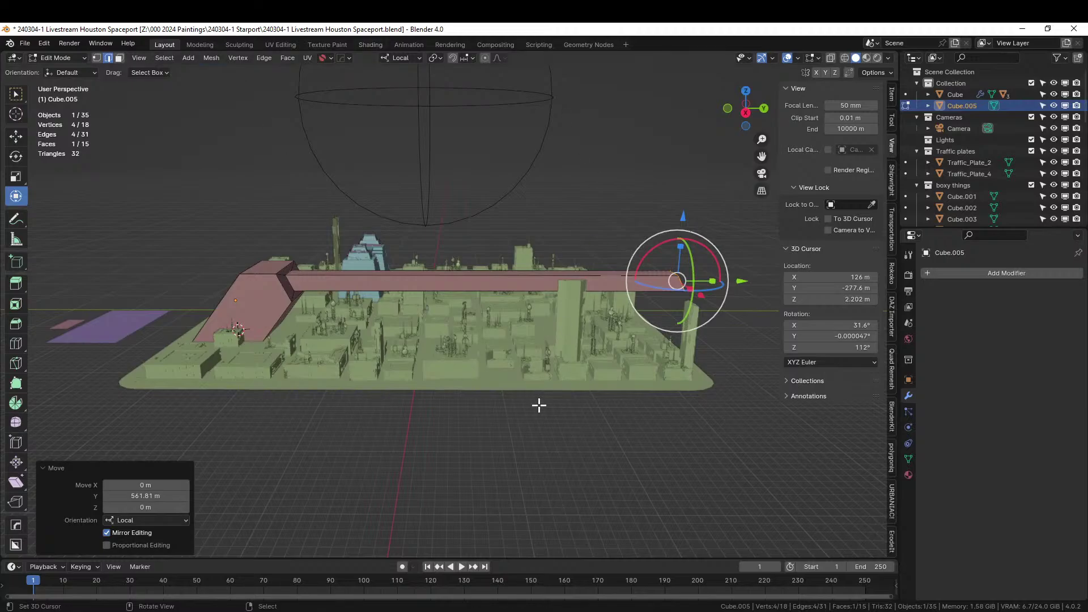
Step: Flatten the arm's end face by scaling it to 0 along local Y
{"action": "middle_click_drag", "start_coordinate": [539, 404], "coordinate": [389, 397]}
{"action": "key", "text": "s"}
{"action": "key", "text": "y"}
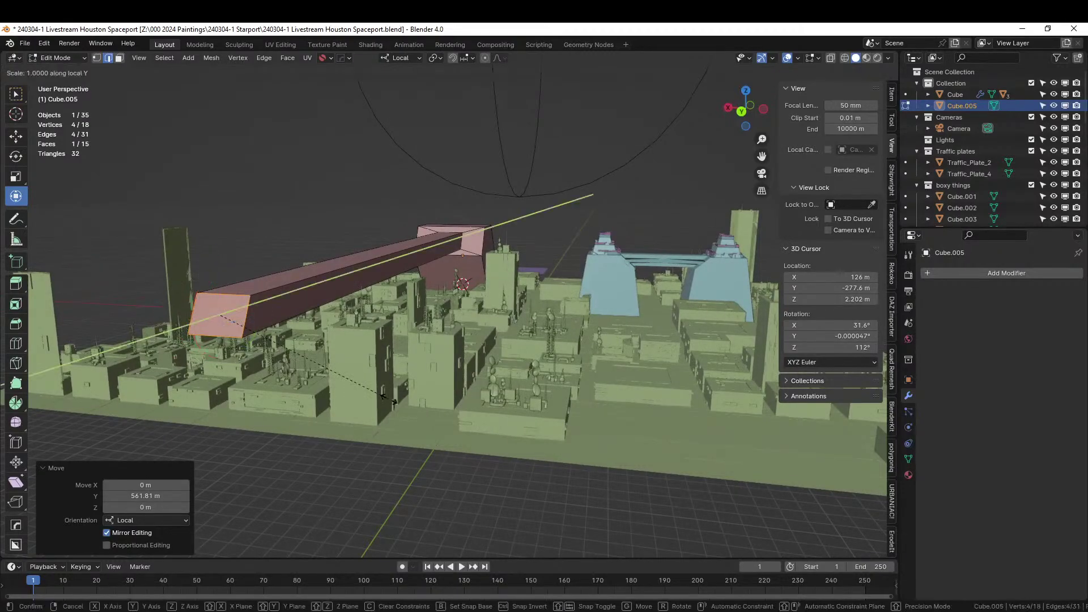
{"action": "key", "text": "0"}
{"action": "key", "text": "Return"}
{"action": "middle_click_drag", "start_coordinate": [482, 297], "coordinate": [697, 430]}
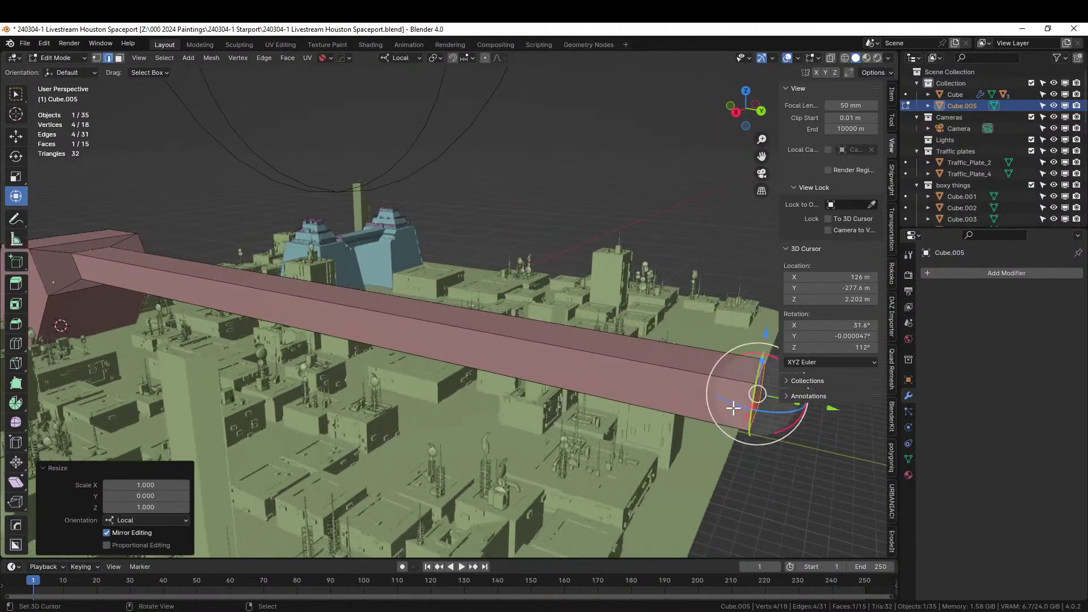
{"action": "left_click", "coordinate": [763, 416]}
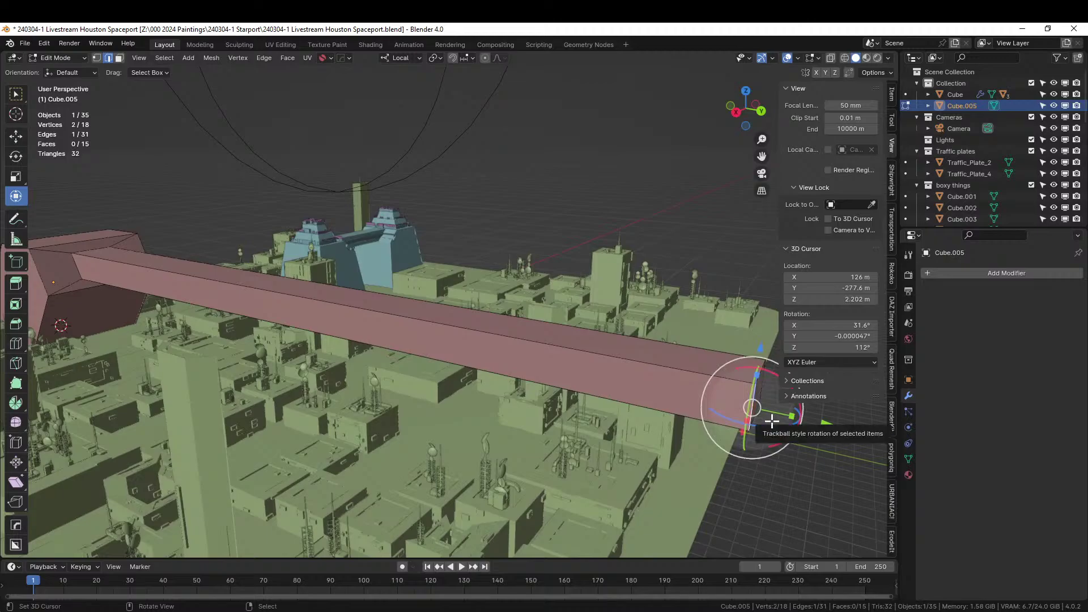
{"action": "key", "text": "ctrl+t"}
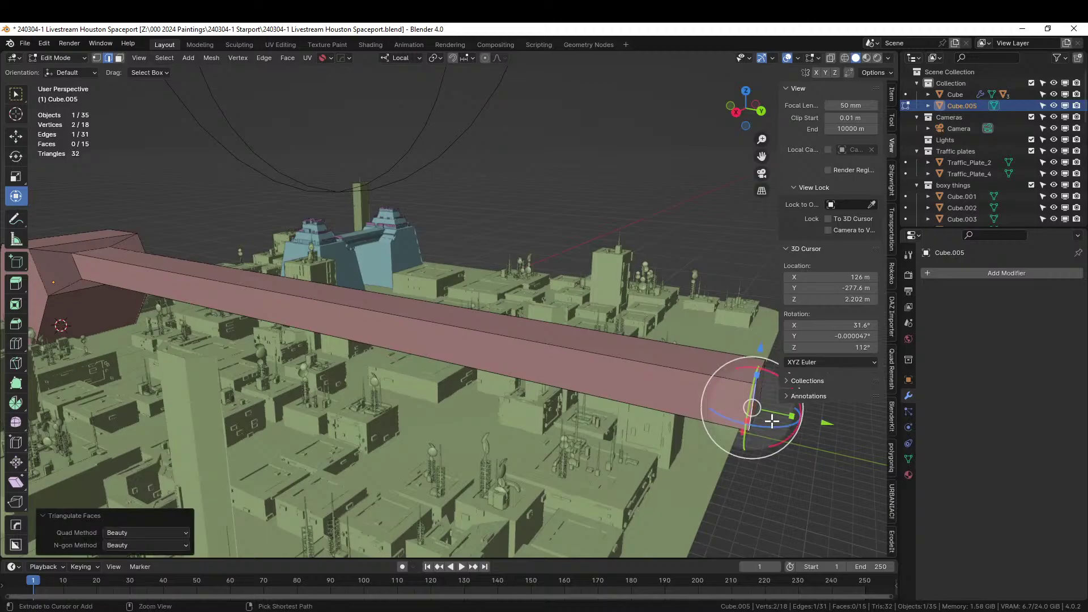
{"action": "key", "text": "ctrl+r"}
{"action": "left_click", "coordinate": [772, 421]}
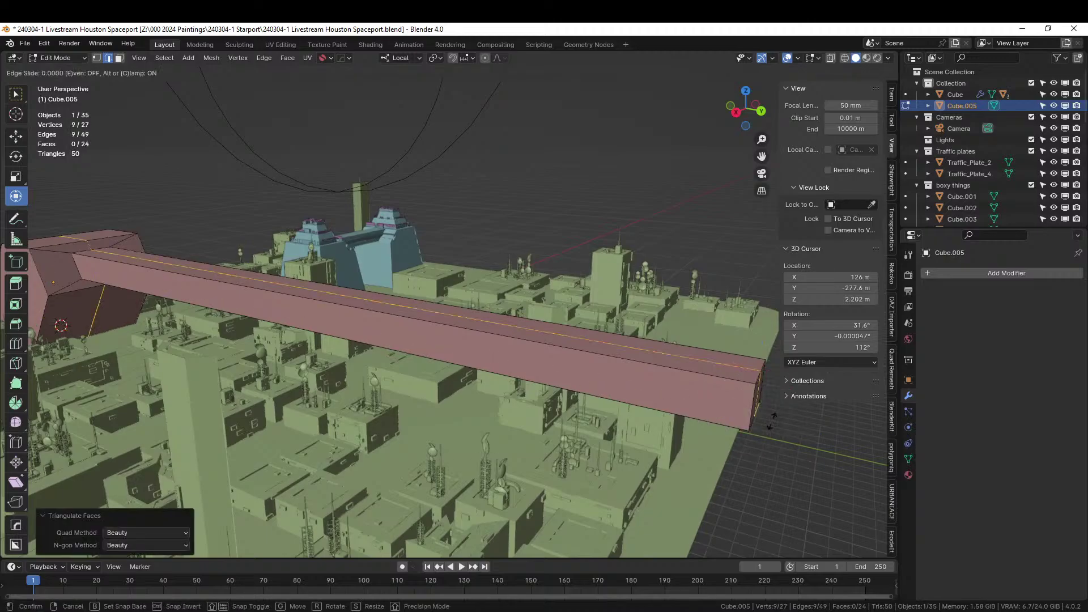
{"action": "right_click", "coordinate": [716, 438]}
{"action": "left_click", "coordinate": [753, 406]}
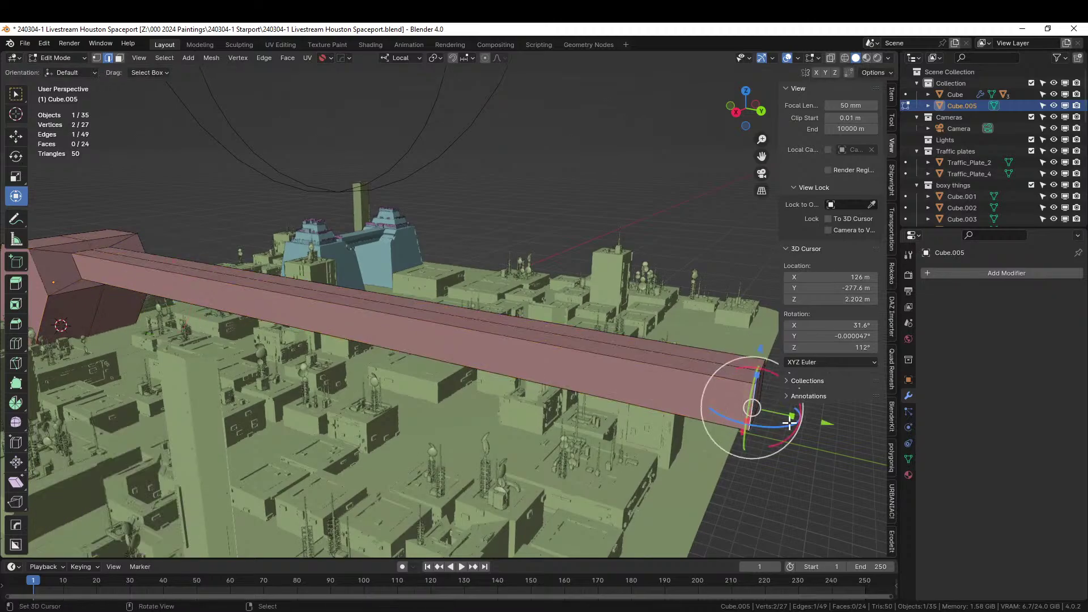
{"action": "key", "text": "ctrl+r"}
{"action": "left_click", "coordinate": [767, 416]}
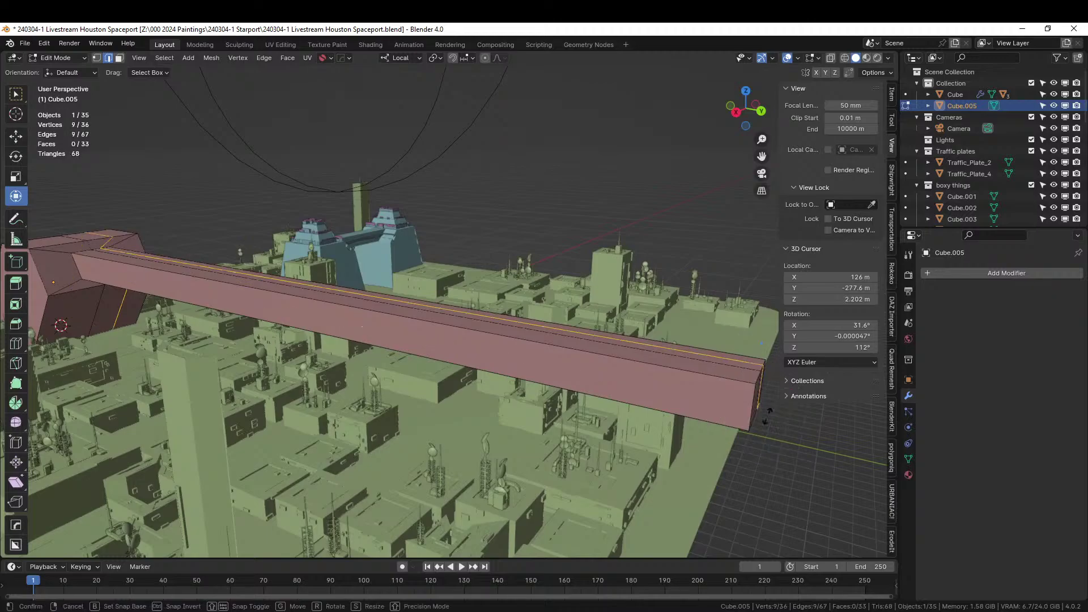
{"action": "right_click", "coordinate": [768, 415]}
{"action": "middle_click_drag", "start_coordinate": [767, 414], "coordinate": [592, 424]}
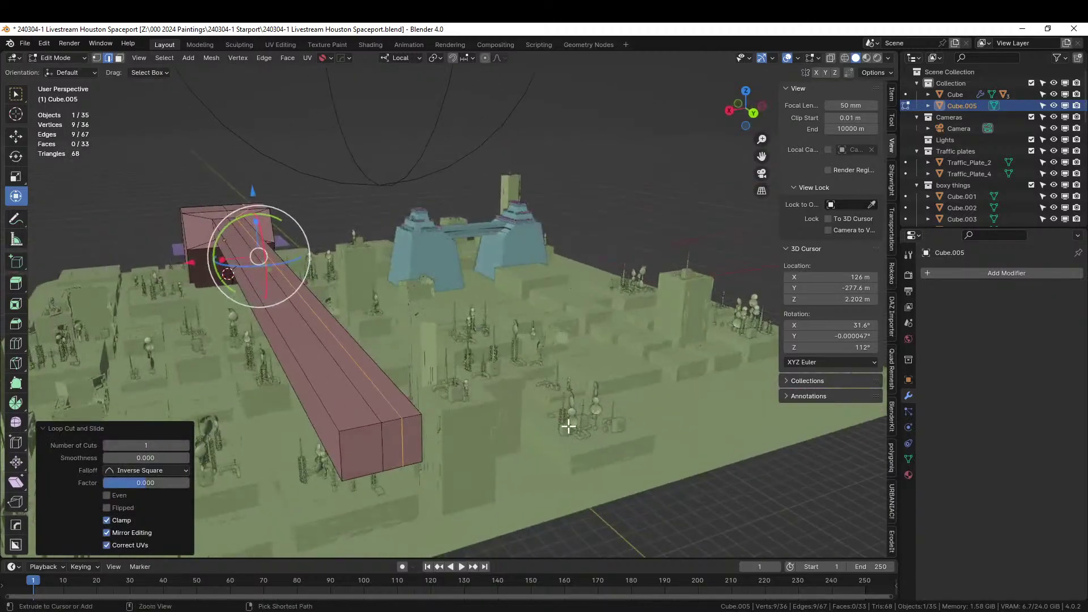
{"action": "key", "text": "ctrl+z"}
{"action": "key", "text": "ctrl+z"}
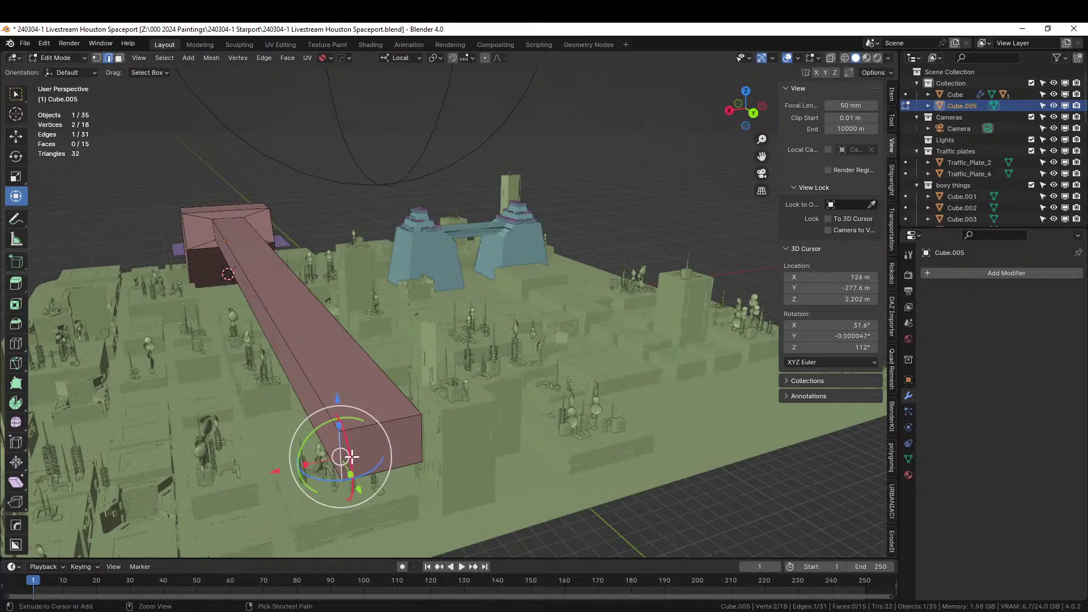
Step: Add one centred loop cut at mid-height around the long arm
{"action": "key", "text": "ctrl+r"}
{"action": "left_click", "coordinate": [352, 457]}
{"action": "left_click", "coordinate": [351, 456]}
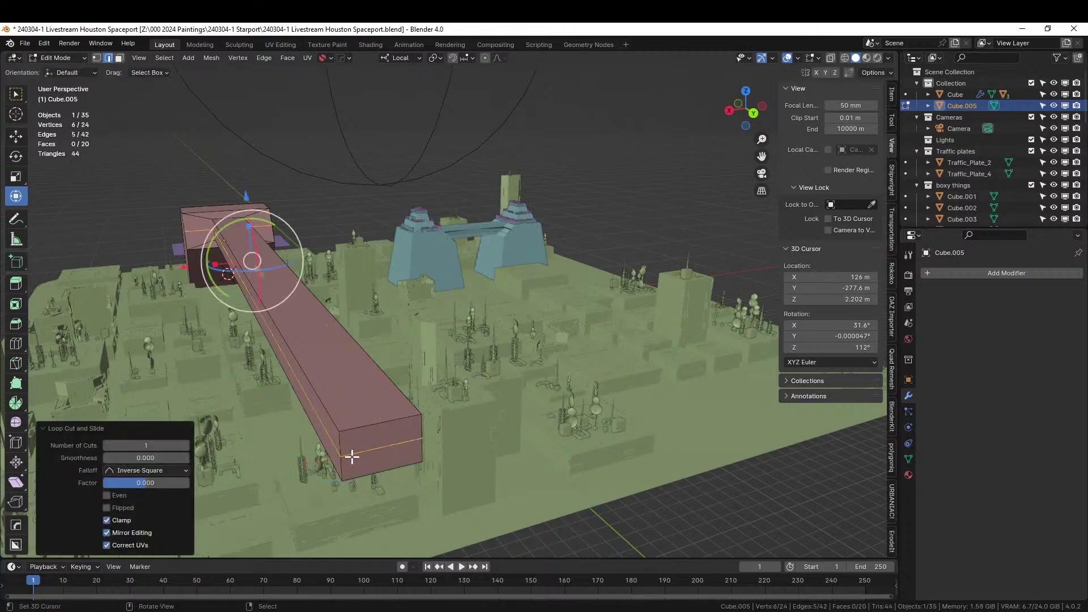
{"action": "middle_click_drag", "start_coordinate": [351, 457], "coordinate": [422, 454]}
{"action": "middle_click_drag", "start_coordinate": [409, 450], "coordinate": [587, 445], "text": "shift"}
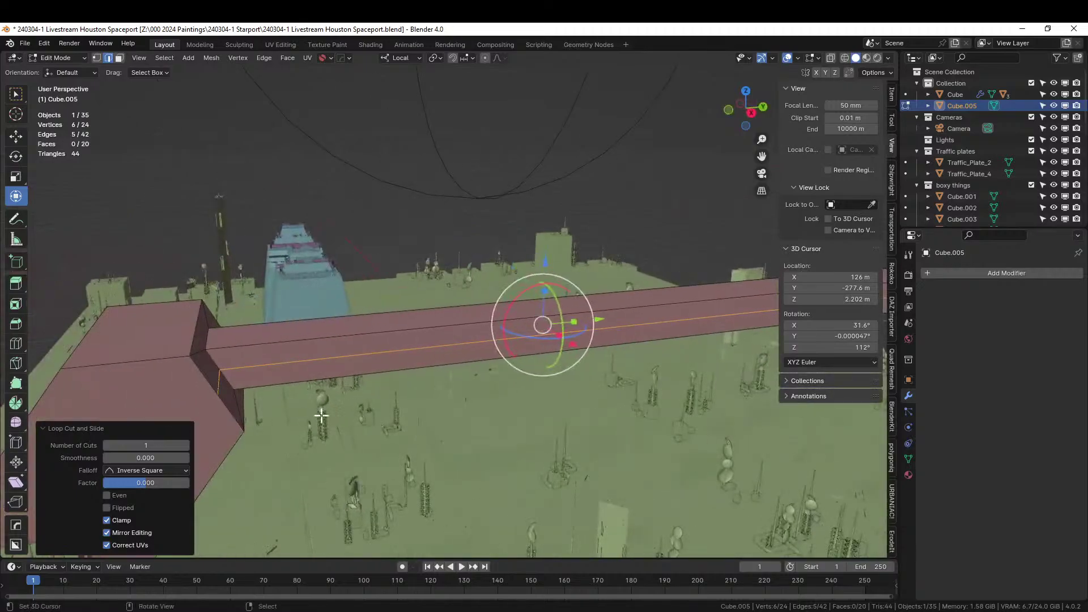
Step: Bevel the new lengthwise edge on the arm's outer side by about 4.2 m to form a strip
{"action": "left_click", "coordinate": [256, 370]}
{"action": "middle_click_drag", "start_coordinate": [352, 388], "coordinate": [225, 400]}
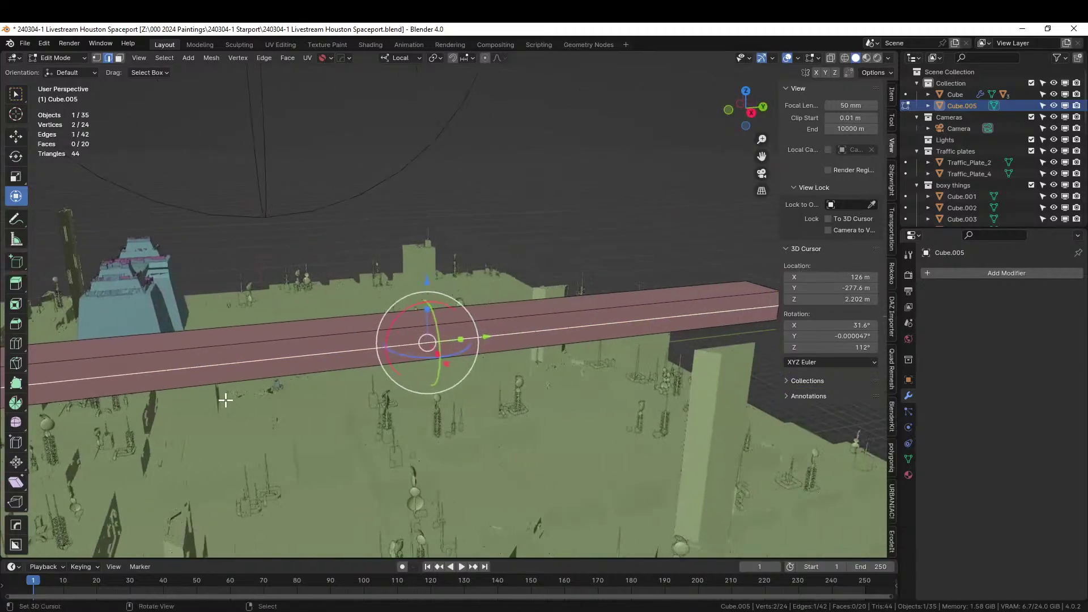
{"action": "key", "text": "ctrl+b"}
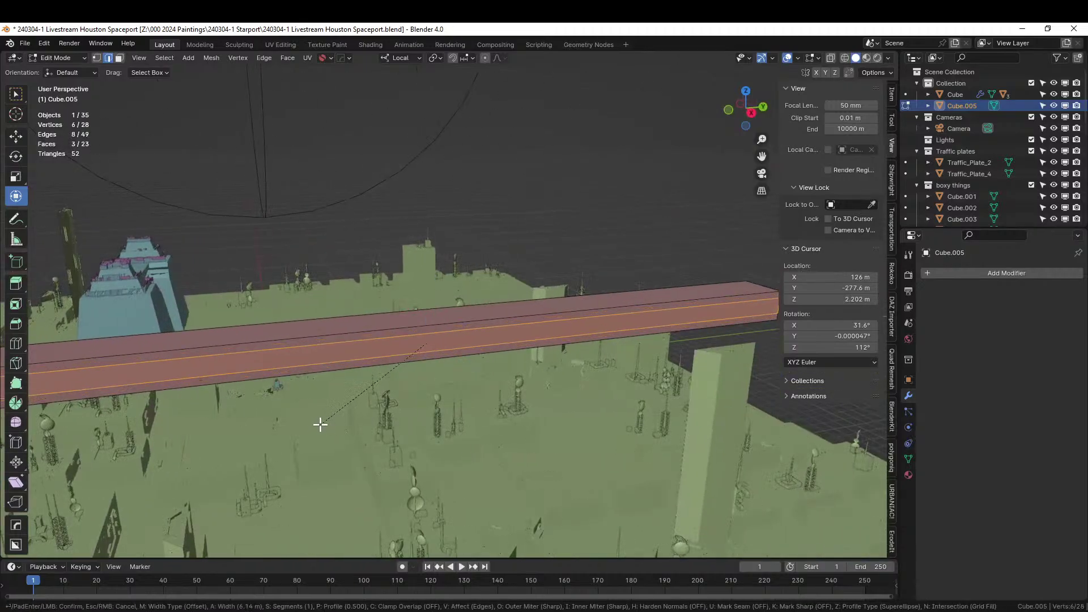
{"action": "left_click", "coordinate": [318, 420]}
{"action": "middle_click_drag", "start_coordinate": [318, 420], "coordinate": [253, 419]}
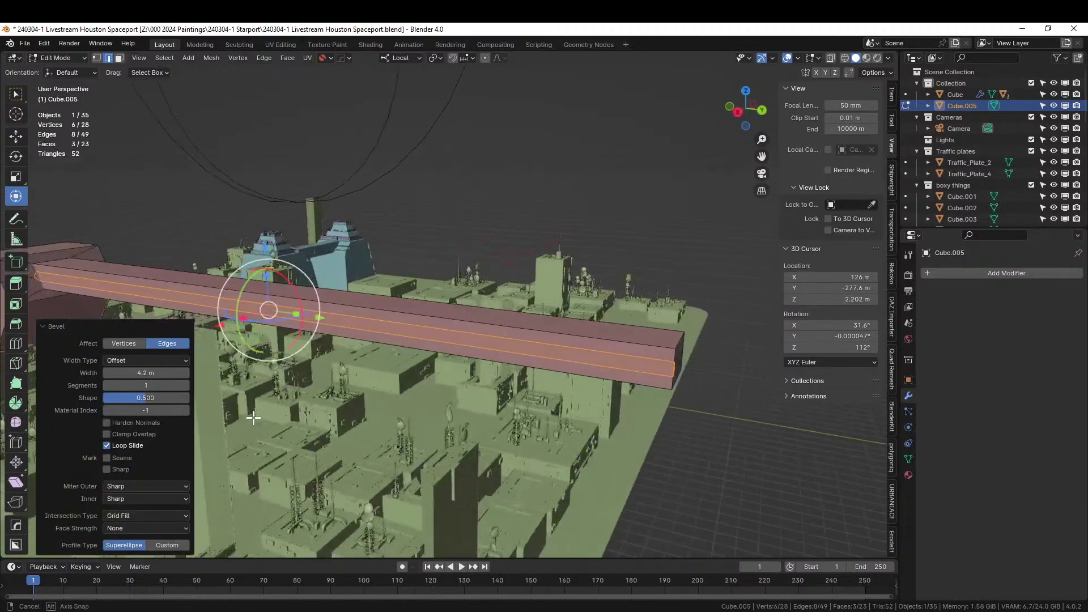
Step: Inset the strip face on the arm's side and extrude the inner face to form a long recessed groove
{"action": "key", "text": "3"}
{"action": "left_click", "coordinate": [518, 349]}
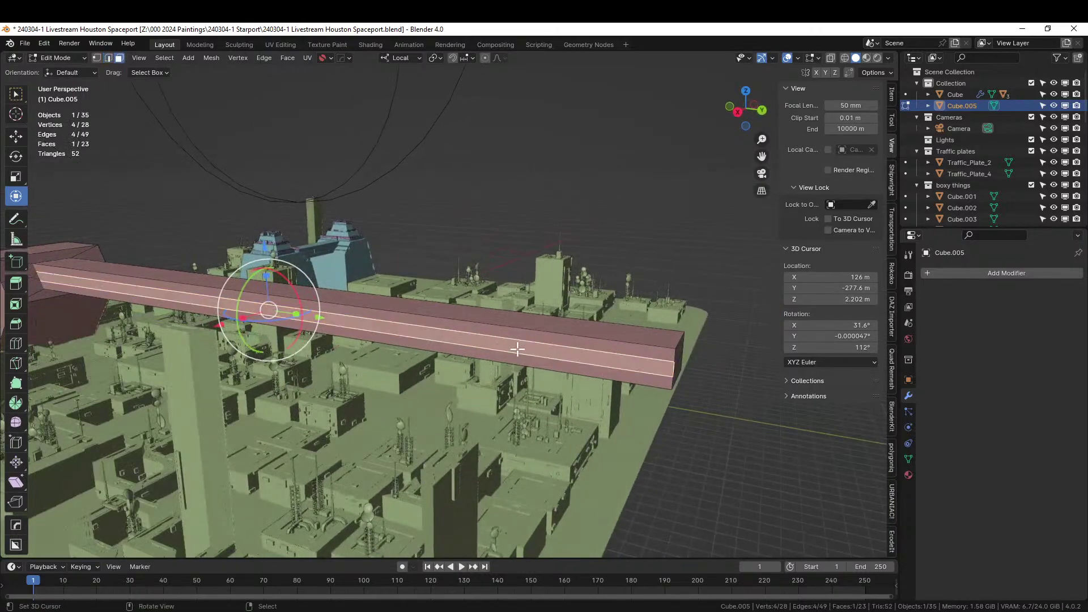
{"action": "key", "text": "i"}
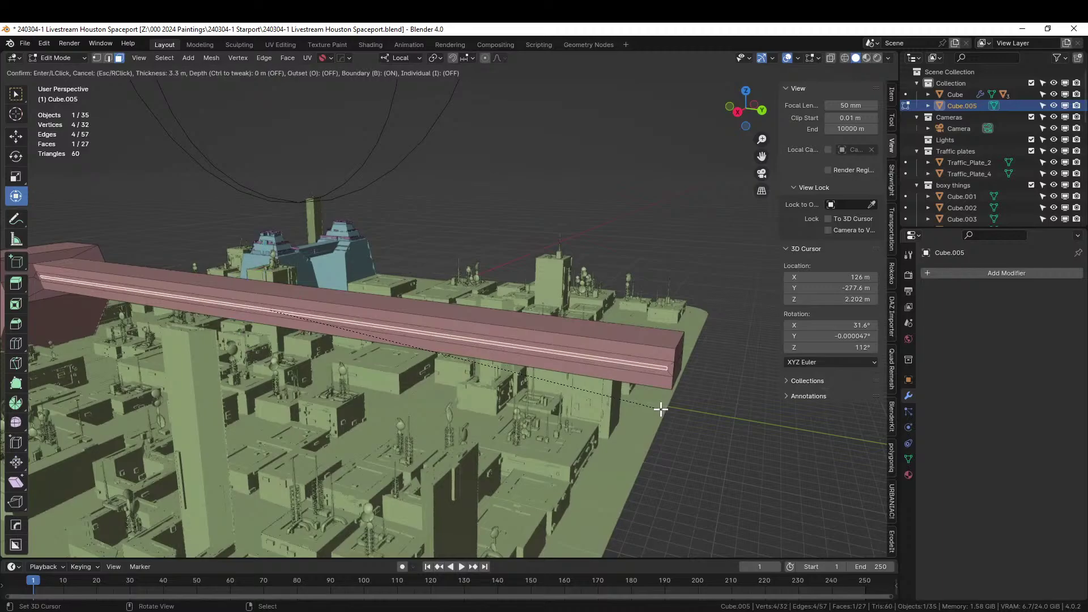
{"action": "left_click", "coordinate": [628, 410]}
{"action": "middle_click_drag", "start_coordinate": [627, 409], "coordinate": [387, 415]}
{"action": "key", "text": "e"}
{"action": "left_click", "coordinate": [539, 426]}
{"action": "key", "text": "Tab"}
Step: Inset the leaning building's top face by about 0.87 m and extrude it up about 0.55 m
{"action": "key", "text": "Tab"}
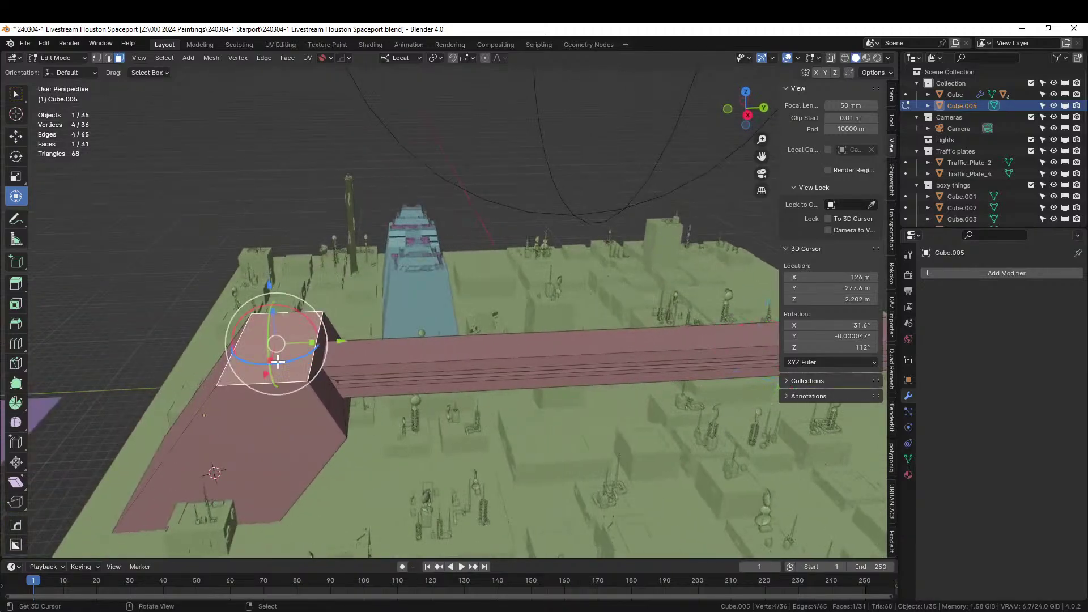
{"action": "key", "text": "KP_Decimal"}
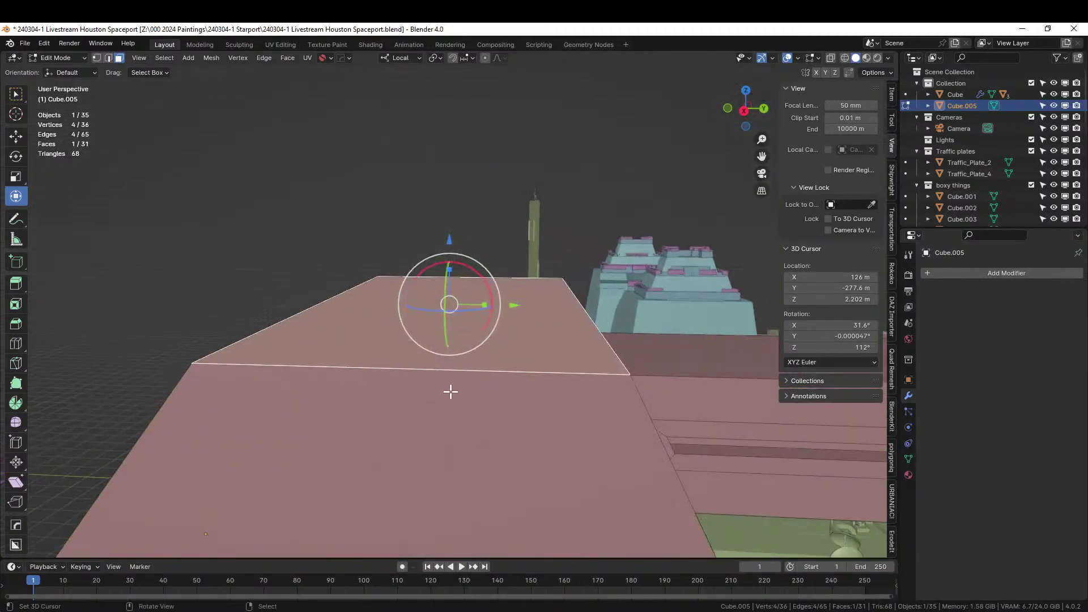
{"action": "key", "text": "i"}
{"action": "left_click", "coordinate": [450, 387]}
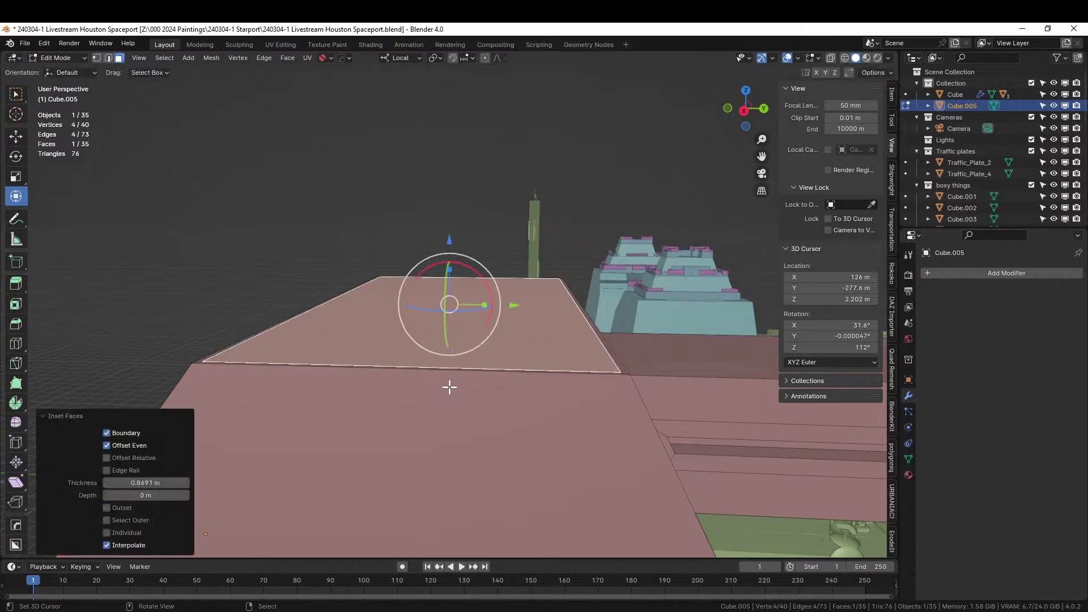
{"action": "key", "text": "e"}
{"action": "left_click", "coordinate": [451, 384]}
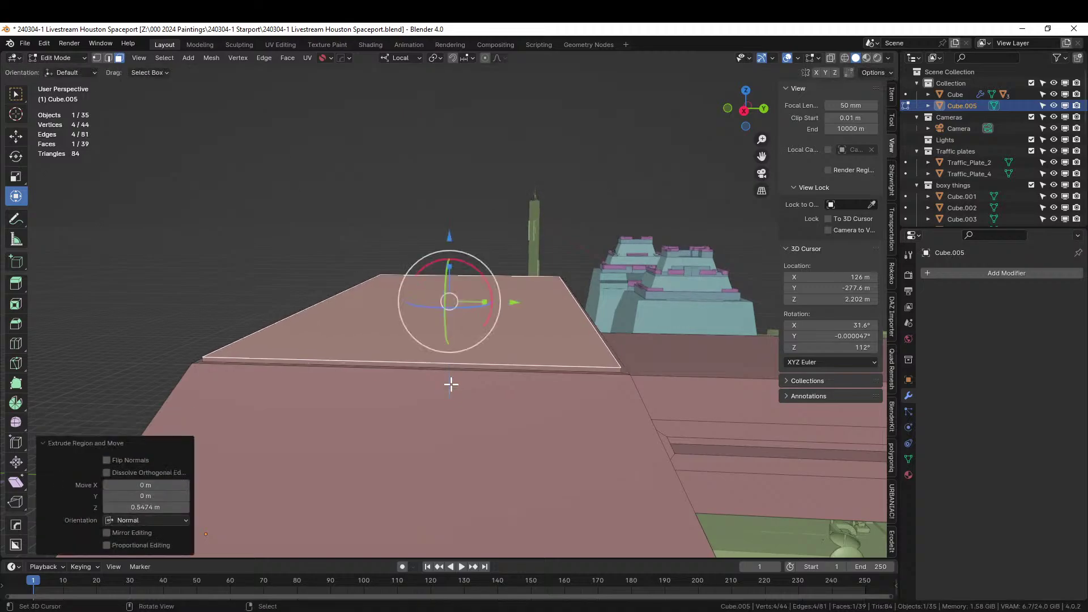
Step: Extrude the raised roof face outward in place at a scale of about 1.036 to form an overhanging lip
{"action": "key", "text": "e"}
{"action": "key", "text": "s"}
{"action": "left_click", "coordinate": [460, 384]}
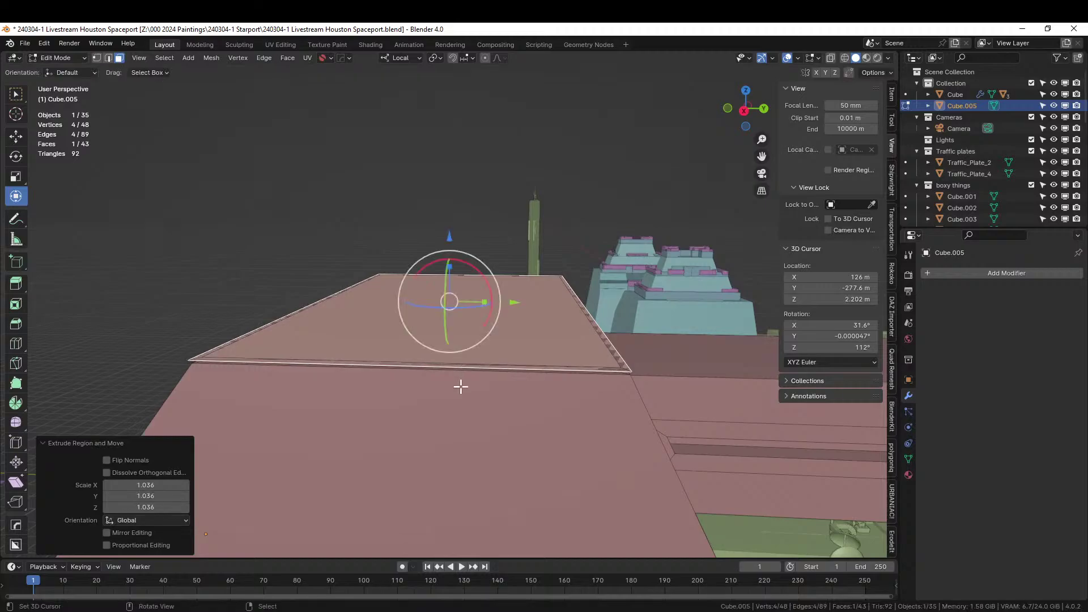
Step: Extrude the widened roof face up about 4.35 m and scale the new top to about 0.855 for a tapered tier
{"action": "key", "text": "e"}
{"action": "left_click", "coordinate": [462, 366]}
{"action": "key", "text": "s"}
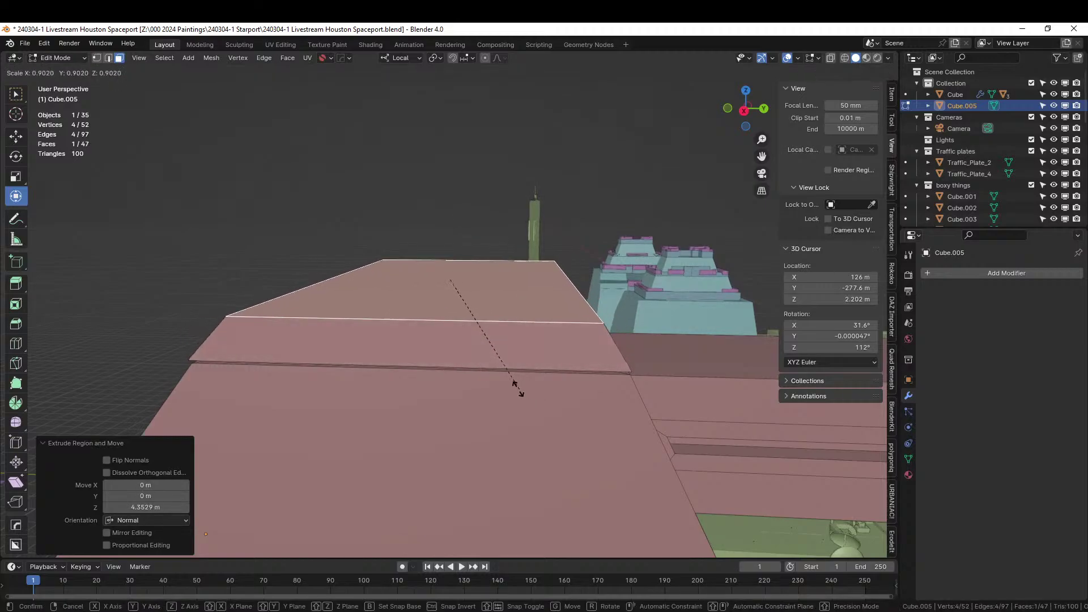
{"action": "left_click", "coordinate": [511, 385]}
{"action": "middle_click_drag", "start_coordinate": [510, 379], "coordinate": [9, 371]}
{"action": "scroll", "coordinate": [133, 389], "scroll_direction": "down", "scroll_amount": 3}
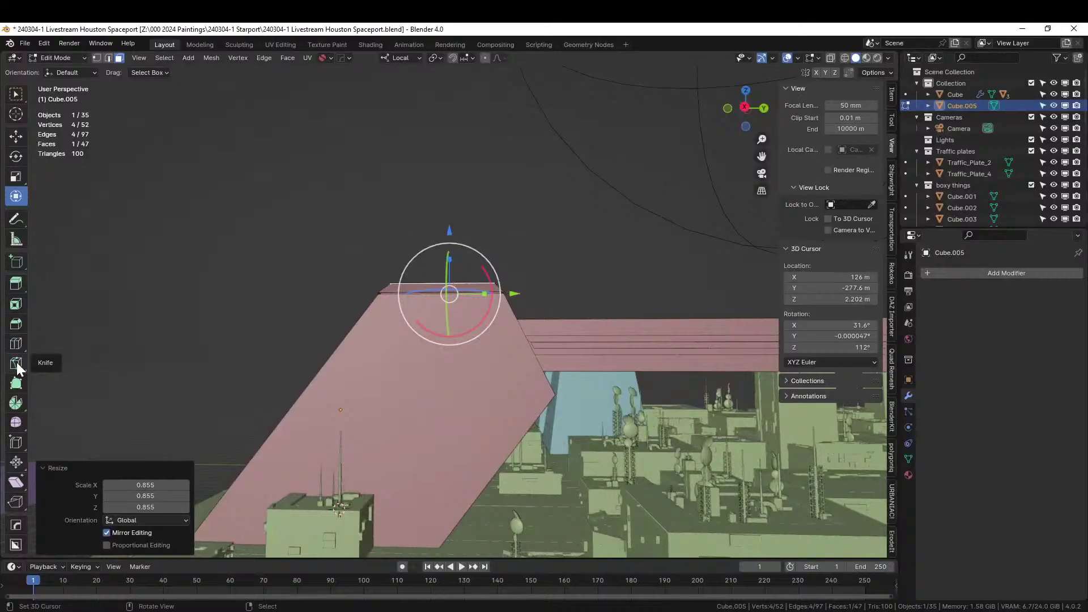
Step: Select the two end faces at the far end of the building's long arm and extrude them outward into an end block
{"action": "scroll", "coordinate": [606, 428], "scroll_direction": "down", "scroll_amount": 1}
{"action": "middle_click_drag", "start_coordinate": [612, 433], "coordinate": [591, 454]}
{"action": "key", "text": "Tab"}
{"action": "middle_click_drag", "start_coordinate": [683, 473], "coordinate": [237, 445]}
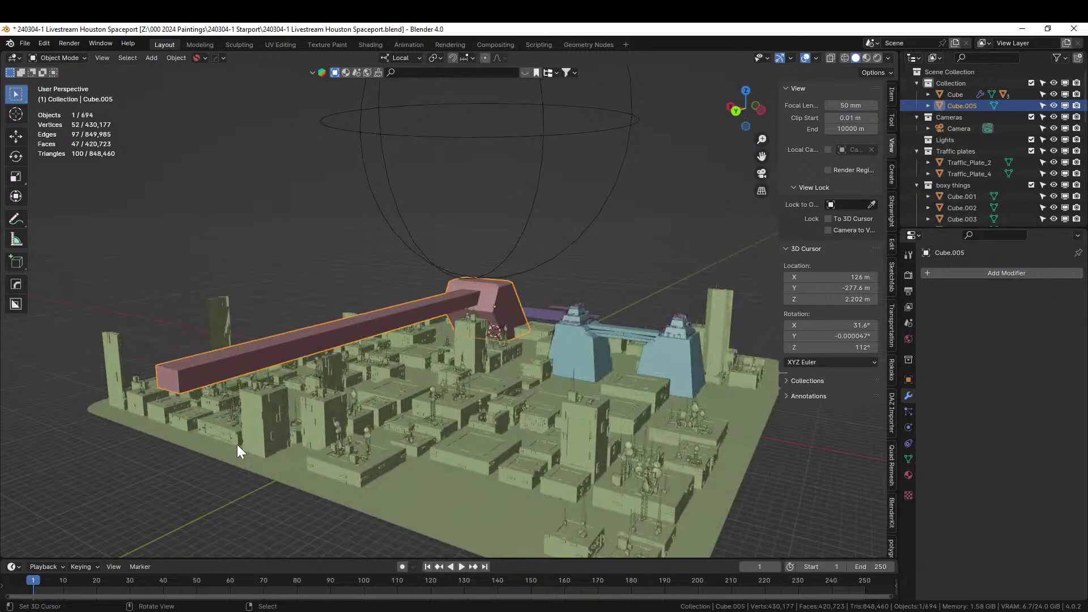
{"action": "middle_click_drag", "start_coordinate": [326, 439], "coordinate": [378, 427]}
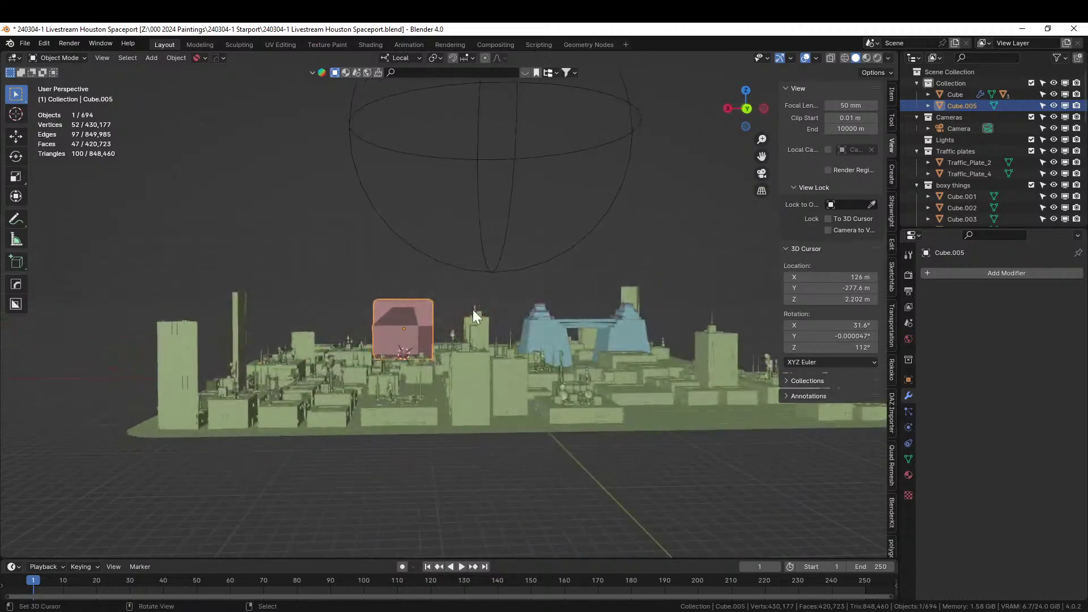
{"action": "key", "text": "Tab"}
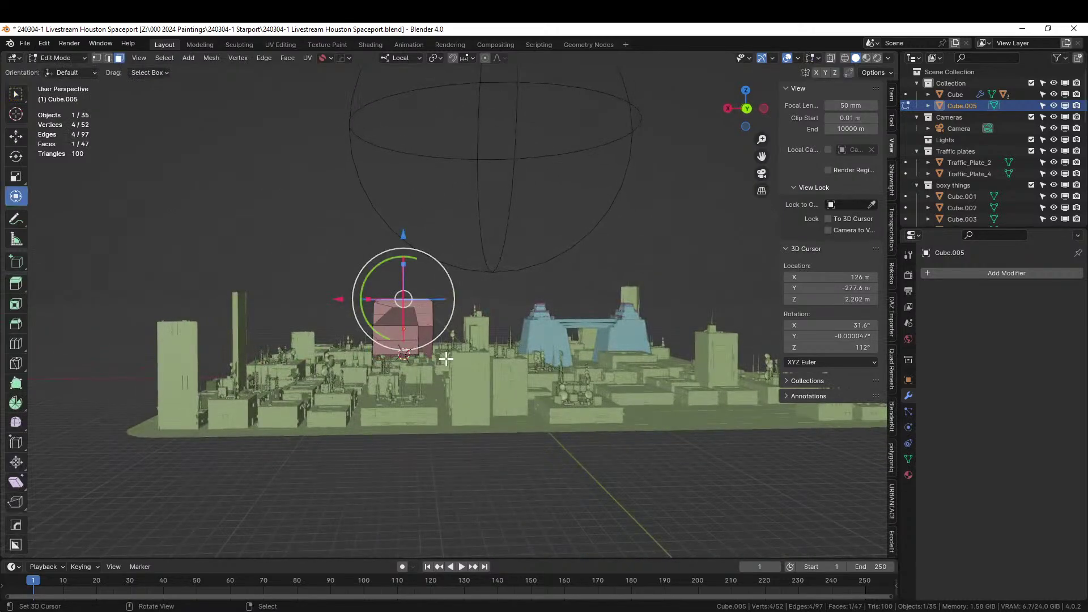
{"action": "middle_click_drag", "start_coordinate": [446, 358], "coordinate": [529, 375]}
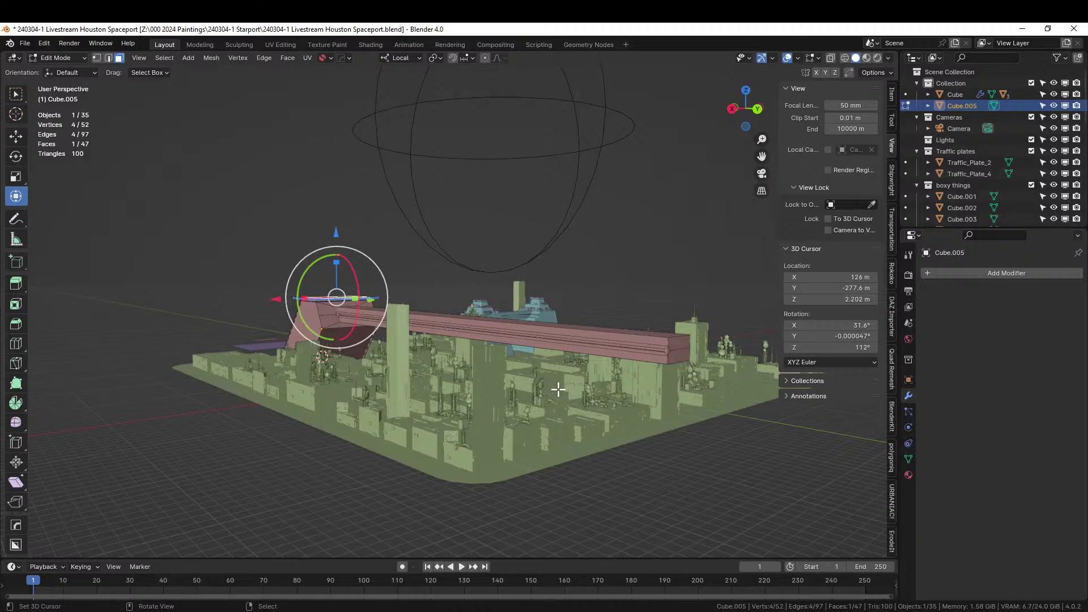
{"action": "right_click", "coordinate": [682, 345]}
{"action": "right_click", "coordinate": [682, 356], "text": "shift"}
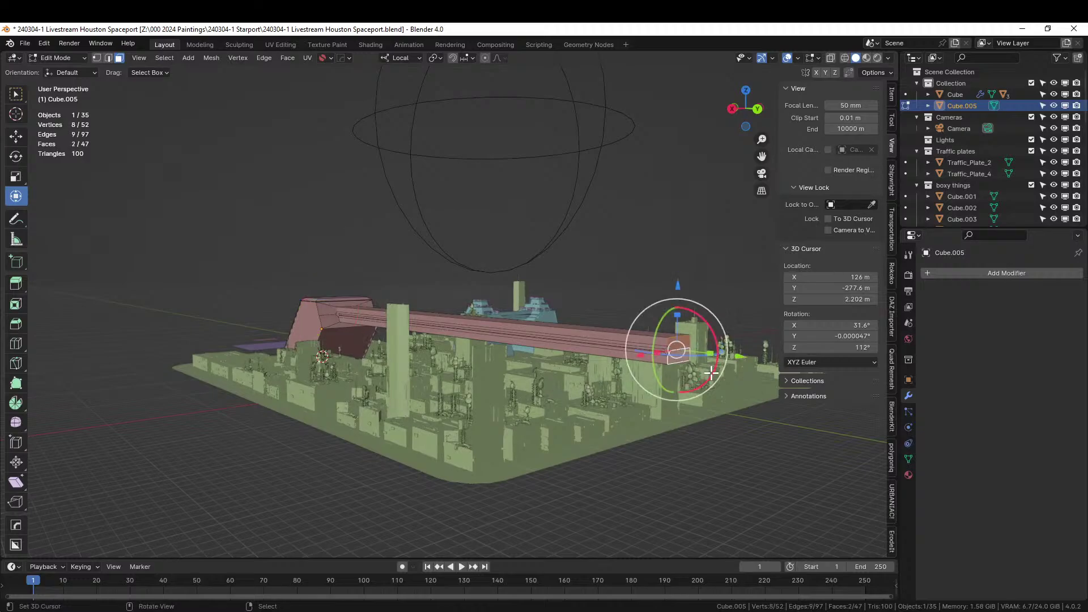
{"action": "key", "text": "e"}
{"action": "left_click", "coordinate": [748, 388]}
Step: Extrude the end block's underside down about 69.7 m and its top face up about 49 m to form a tower
{"action": "middle_click_drag", "start_coordinate": [720, 386], "coordinate": [575, 306]}
{"action": "scroll", "coordinate": [682, 401], "scroll_direction": "up", "scroll_amount": 4}
{"action": "key", "text": "KP_Decimal"}
{"action": "middle_click_drag", "start_coordinate": [403, 367], "coordinate": [532, 415]}
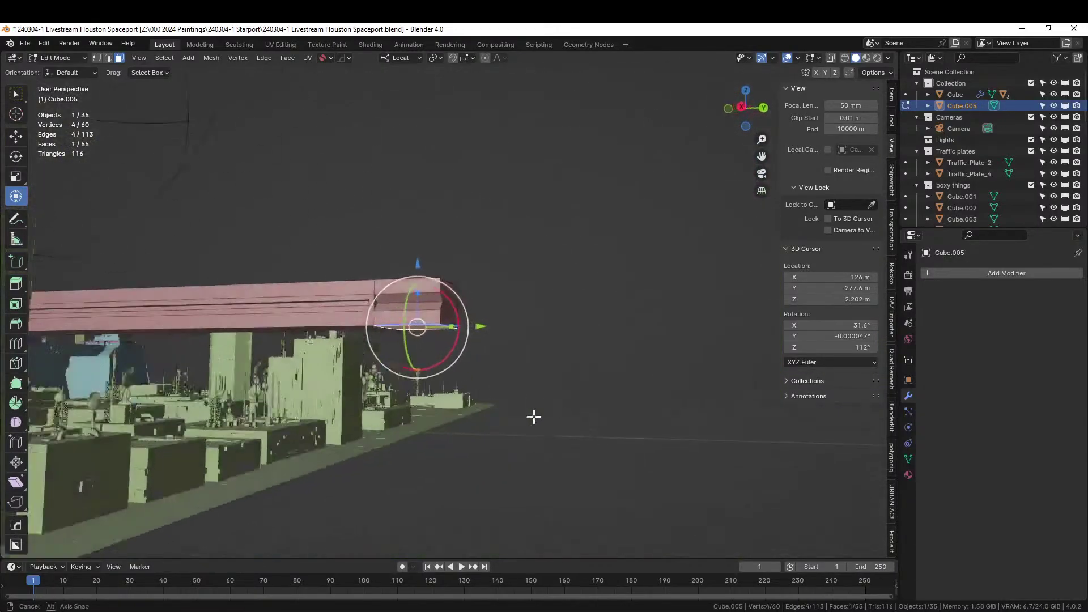
{"action": "key", "text": "e"}
{"action": "left_click", "coordinate": [519, 556]}
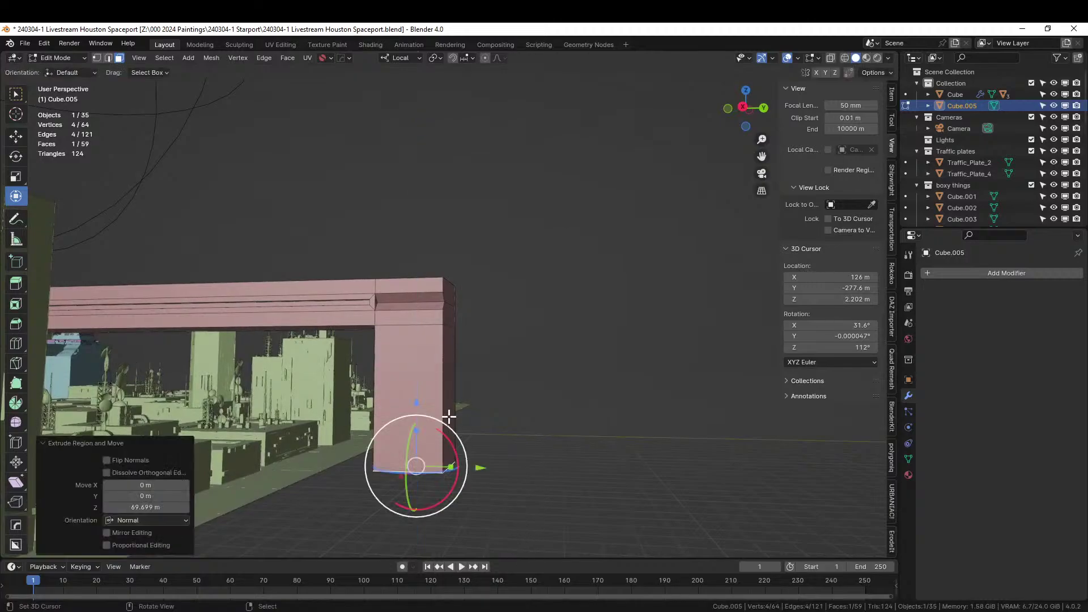
{"action": "middle_click_drag", "start_coordinate": [451, 411], "coordinate": [453, 408]}
{"action": "key", "text": "e"}
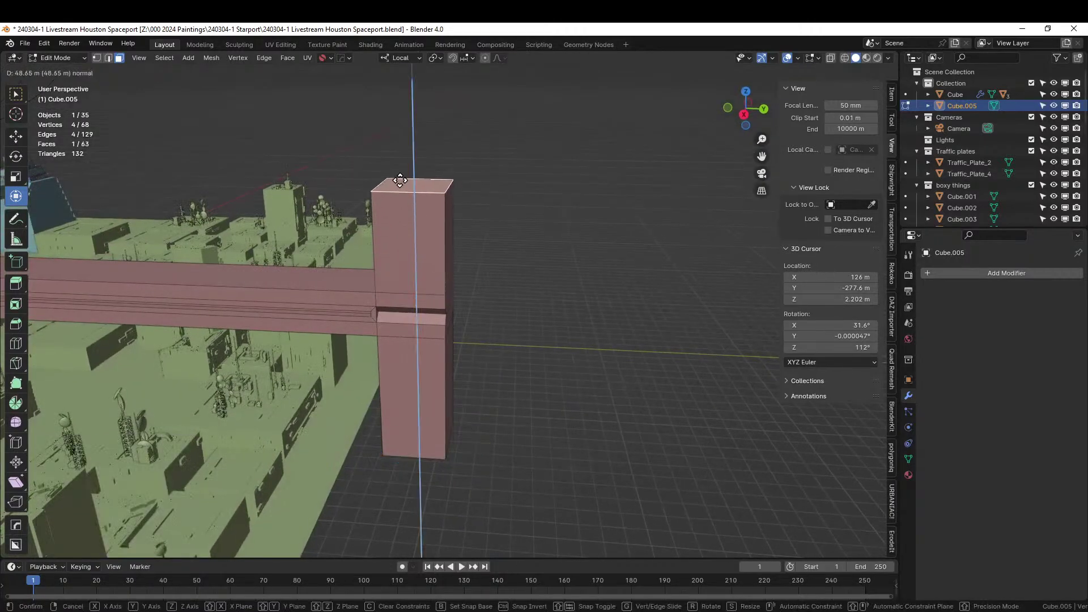
{"action": "left_click", "coordinate": [400, 176]}
Step: Mirror the leaning building with its arm and tower across its local X axis as a bisecting mirror modifier
{"action": "middle_click_drag", "start_coordinate": [416, 284], "coordinate": [340, 305]}
{"action": "key", "text": "Tab"}
{"action": "key", "text": "alt+x"}
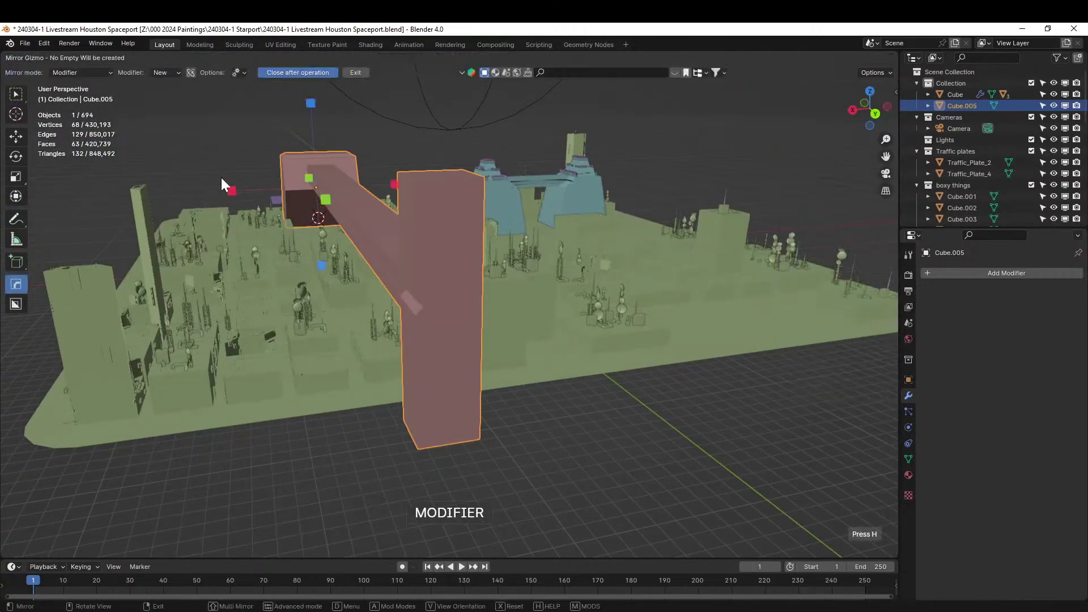
{"action": "left_click", "coordinate": [231, 190]}
Step: Bevel the edges of the end tower's top face with a width of about 6.33 m
{"action": "middle_click_drag", "start_coordinate": [386, 273], "coordinate": [564, 330]}
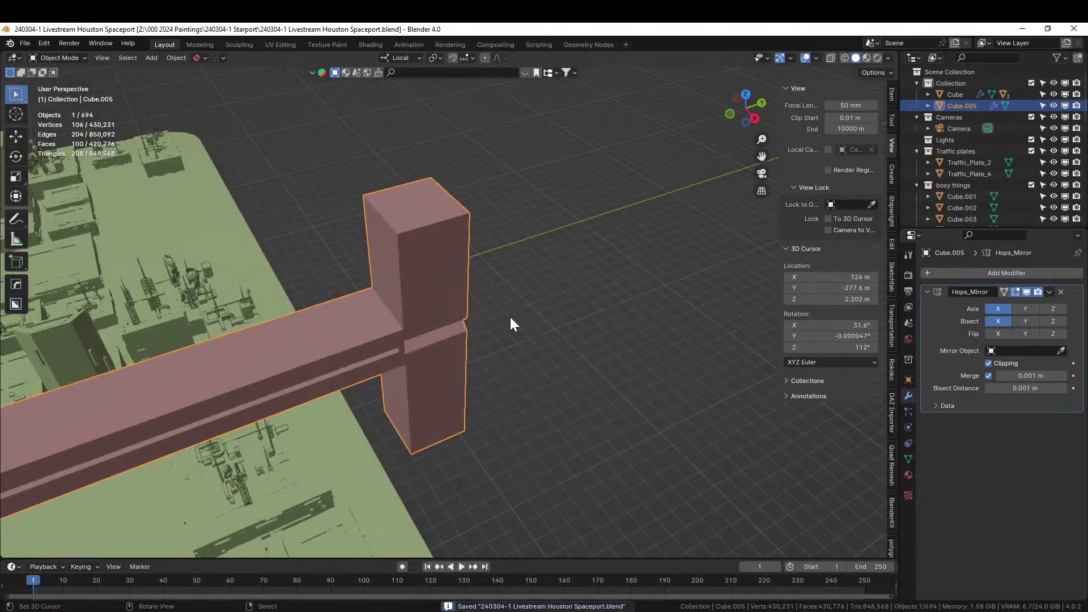
{"action": "middle_click_drag", "start_coordinate": [510, 318], "coordinate": [478, 311]}
{"action": "key", "text": "Tab"}
{"action": "left_click", "coordinate": [436, 315]}
{"action": "key", "text": "ctrl+b"}
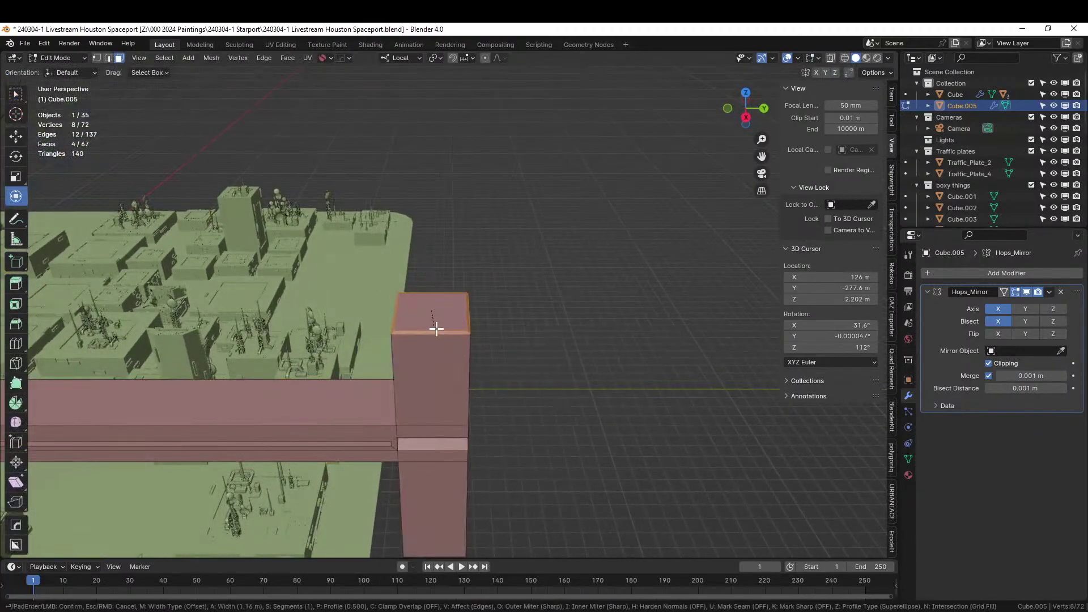
{"action": "left_click", "coordinate": [436, 337]}
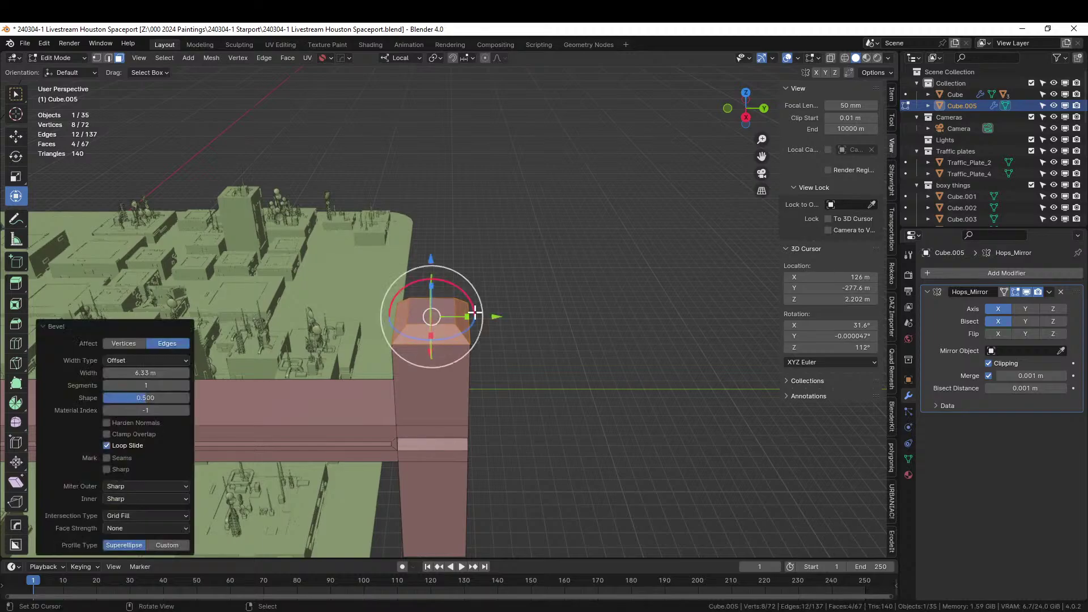
{"action": "middle_click_drag", "start_coordinate": [475, 311], "coordinate": [537, 240]}
{"action": "left_click", "coordinate": [605, 349]}
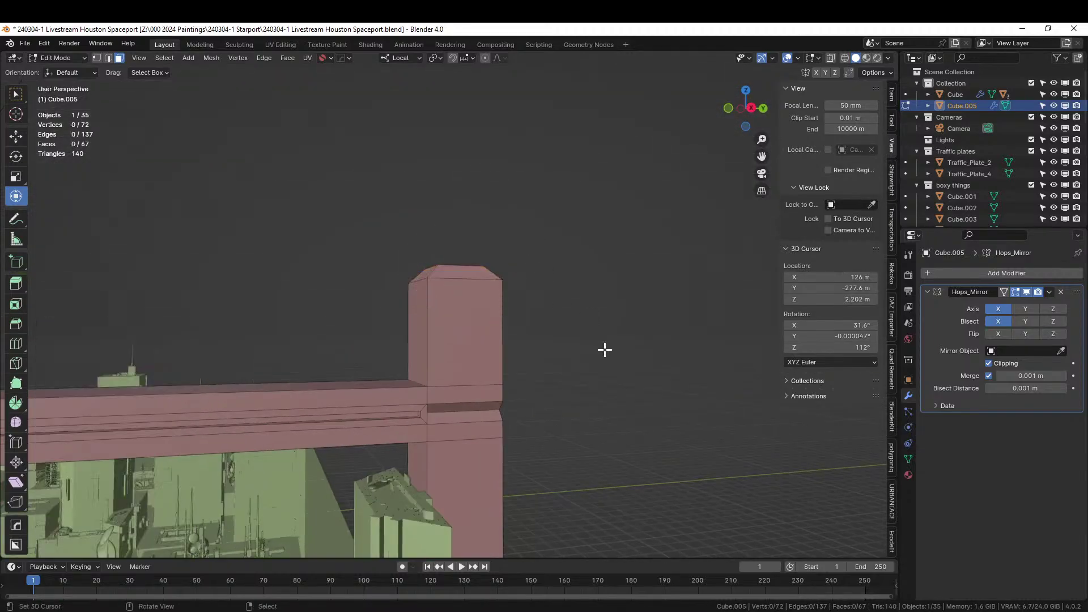
Step: Add two evenly spaced, unslid edge loops around the upper part of the end tower
{"action": "middle_click_drag", "start_coordinate": [605, 350], "coordinate": [465, 340]}
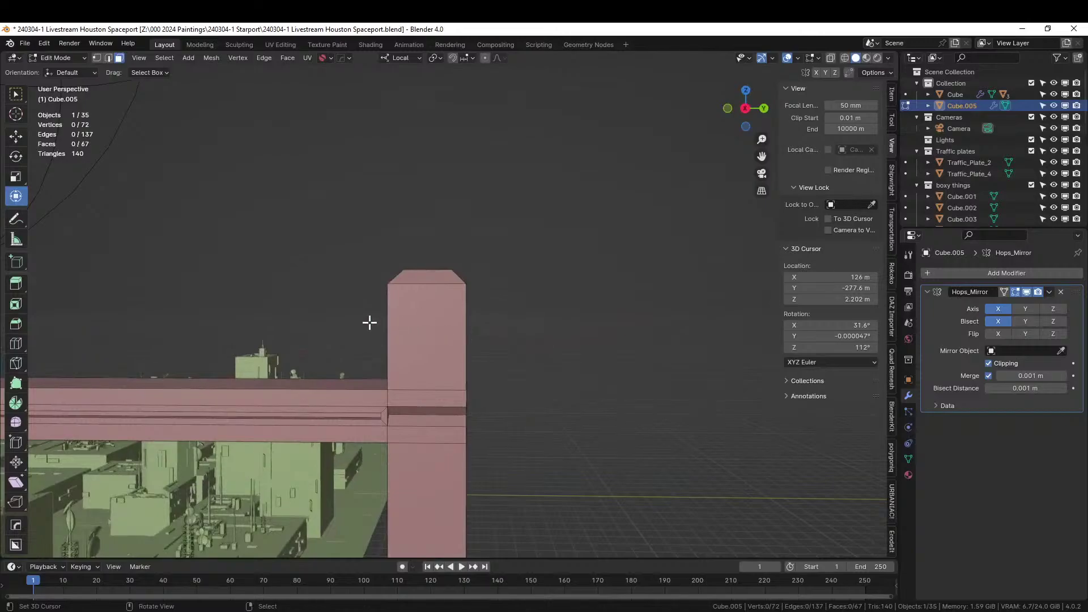
{"action": "left_click", "coordinate": [404, 336]}
{"action": "key", "text": "2"}
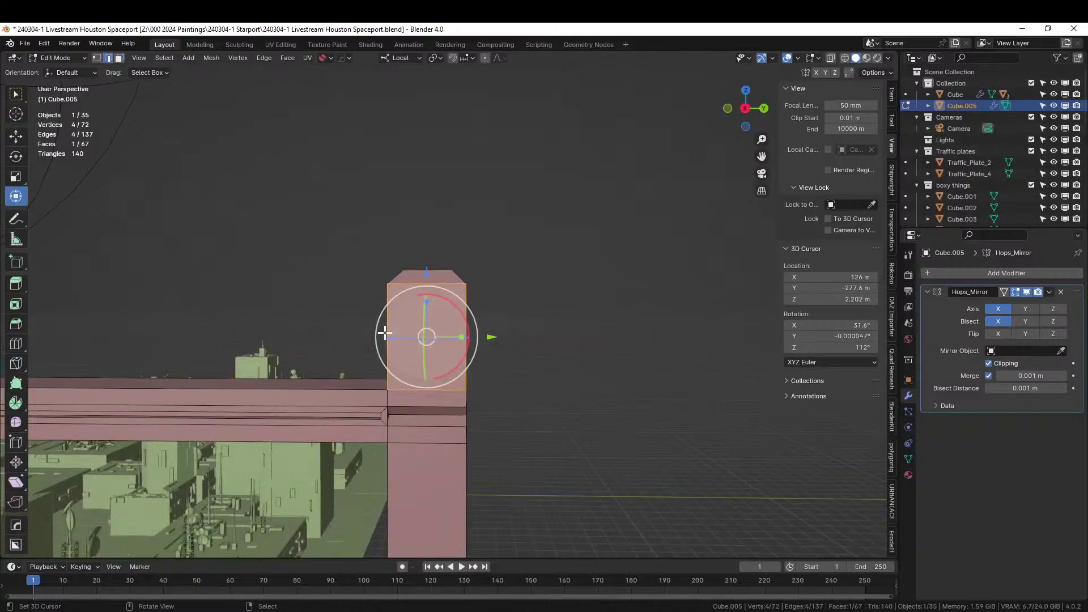
{"action": "left_click", "coordinate": [386, 334]}
{"action": "key", "text": "ctrl+r"}
{"action": "scroll", "coordinate": [386, 336], "scroll_direction": "up", "scroll_amount": 1}
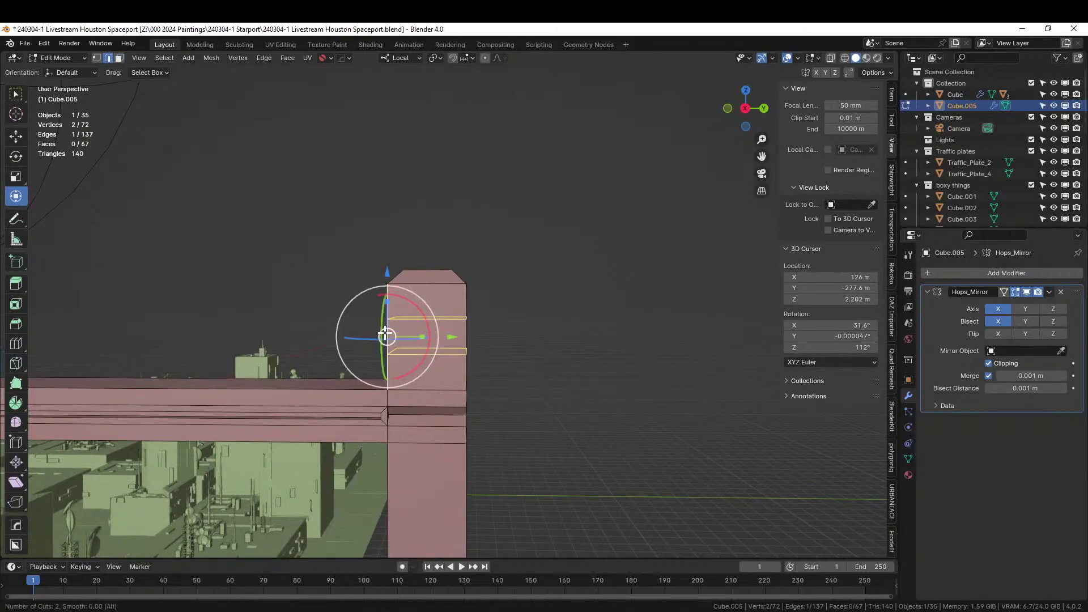
{"action": "left_click", "coordinate": [386, 335]}
{"action": "right_click", "coordinate": [386, 336]}
Step: Bevel the two loops to about 1.55 m wide and extrude the bands inward about 3.63 m as recessed grooves
{"action": "key", "text": "ctrl+b"}
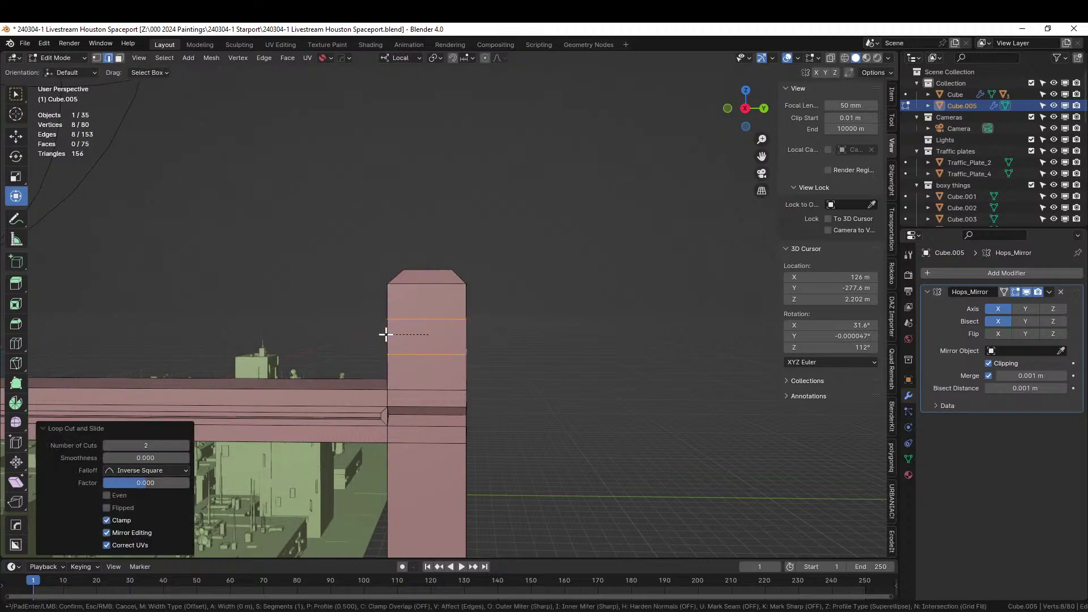
{"action": "left_click", "coordinate": [379, 333]}
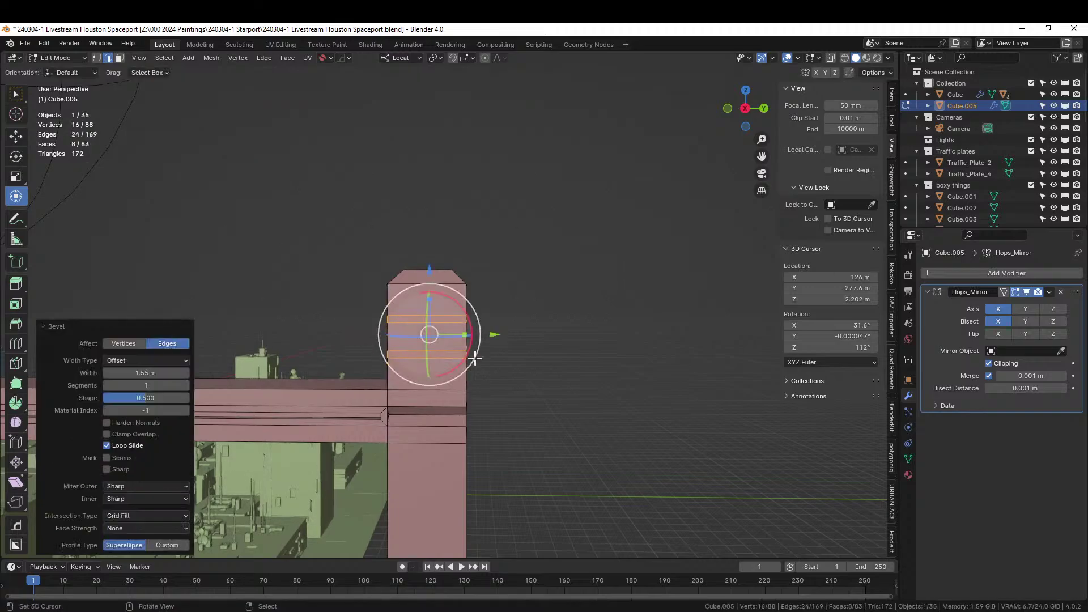
{"action": "key", "text": "alt+e"}
{"action": "left_click", "coordinate": [611, 391]}
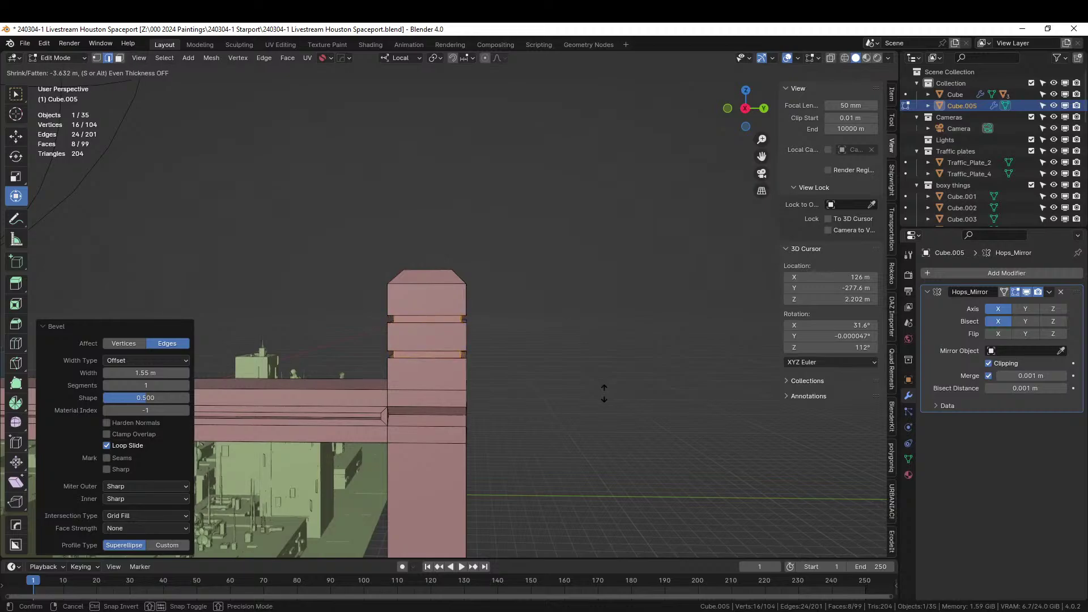
{"action": "left_click", "coordinate": [604, 394]}
{"action": "key", "text": "Tab"}
Step: Isolate the leaning building and its arm in local view for editing its large side face
{"action": "scroll", "coordinate": [603, 393], "scroll_direction": "down", "scroll_amount": 2}
{"action": "middle_click_drag", "start_coordinate": [604, 392], "coordinate": [490, 412]}
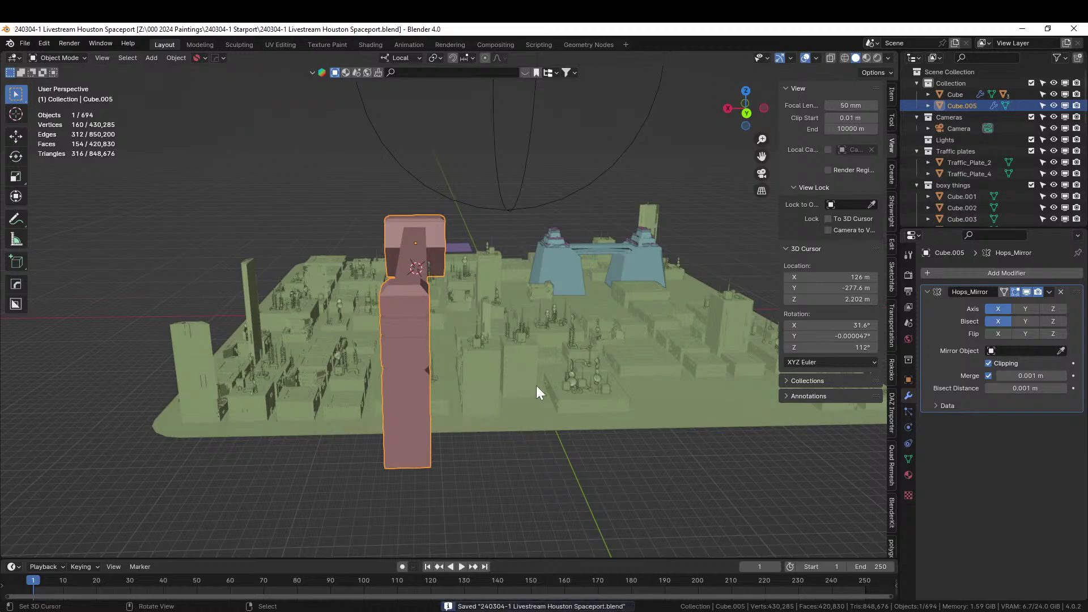
{"action": "middle_click_drag", "start_coordinate": [537, 389], "coordinate": [467, 477]}
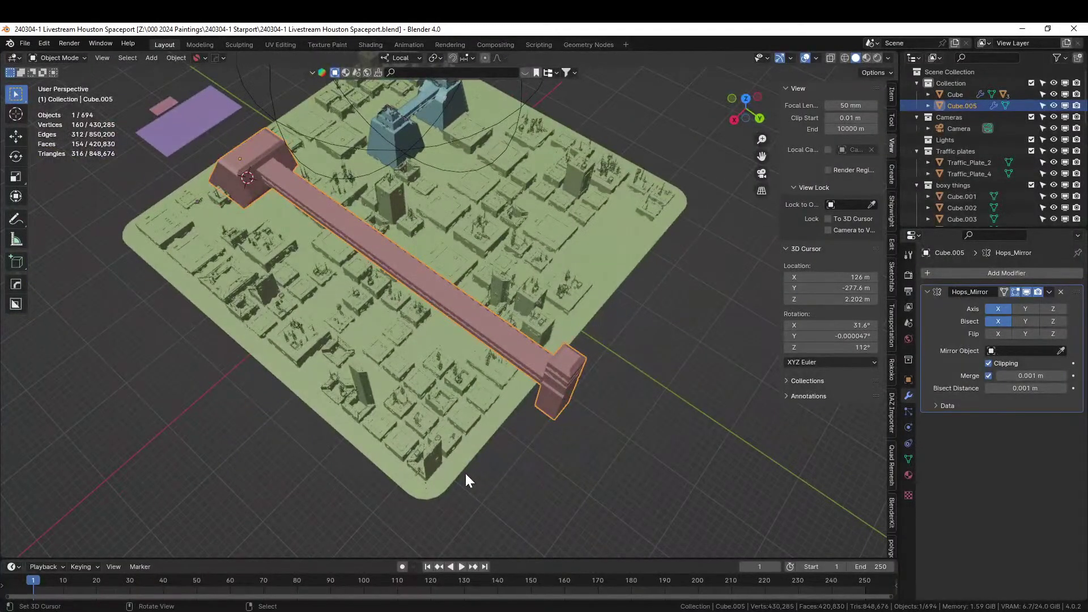
{"action": "middle_click_drag", "start_coordinate": [433, 379], "coordinate": [253, 364]}
{"action": "key", "text": "Tab"}
{"action": "key", "text": "alt+a"}
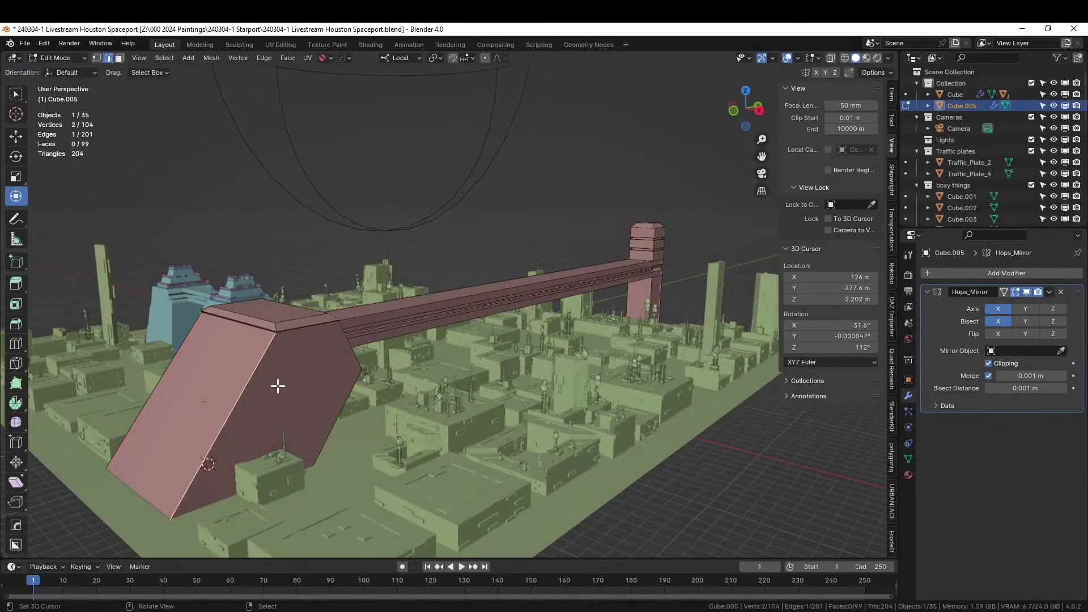
{"action": "right_click", "coordinate": [277, 387]}
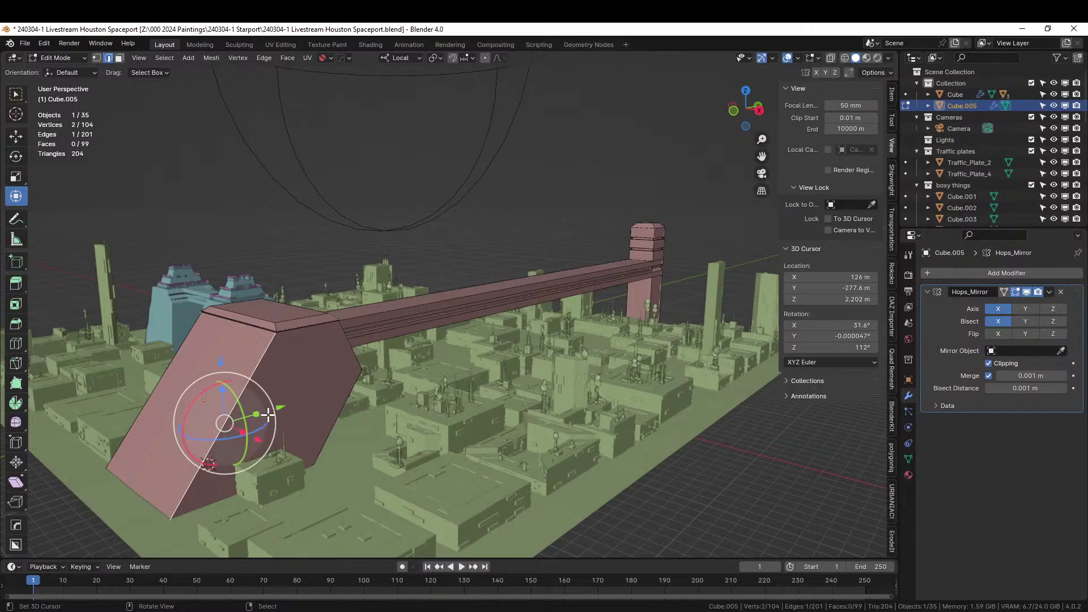
{"action": "left_click", "coordinate": [204, 510]}
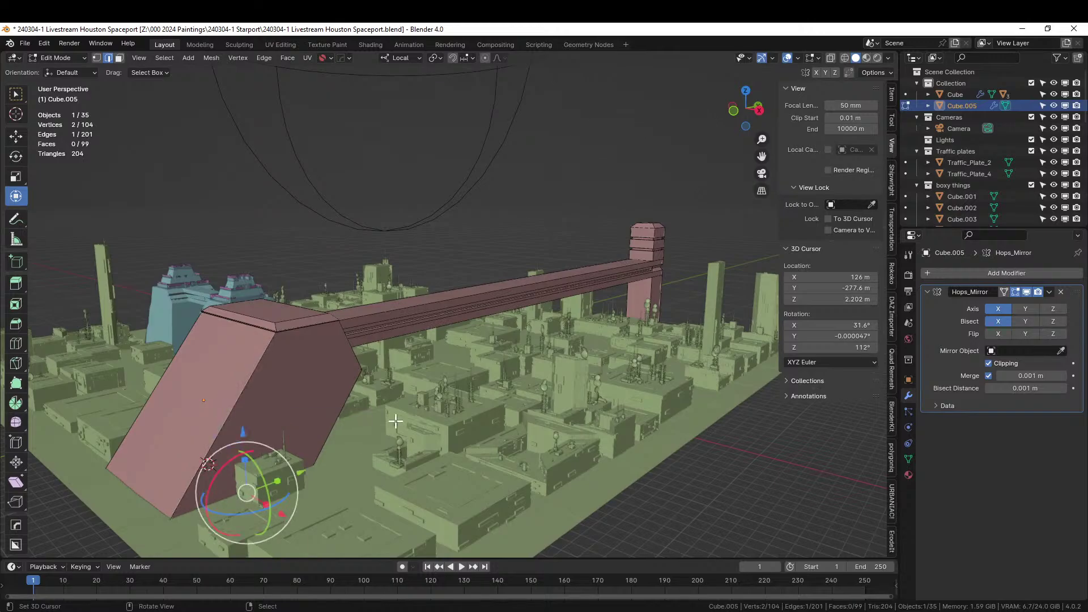
{"action": "key", "text": "KP_Divide"}
{"action": "scroll", "coordinate": [396, 420], "scroll_direction": "up", "scroll_amount": 5}
{"action": "middle_click_drag", "start_coordinate": [376, 420], "coordinate": [377, 382]}
{"action": "key", "text": "ctrl+r"}
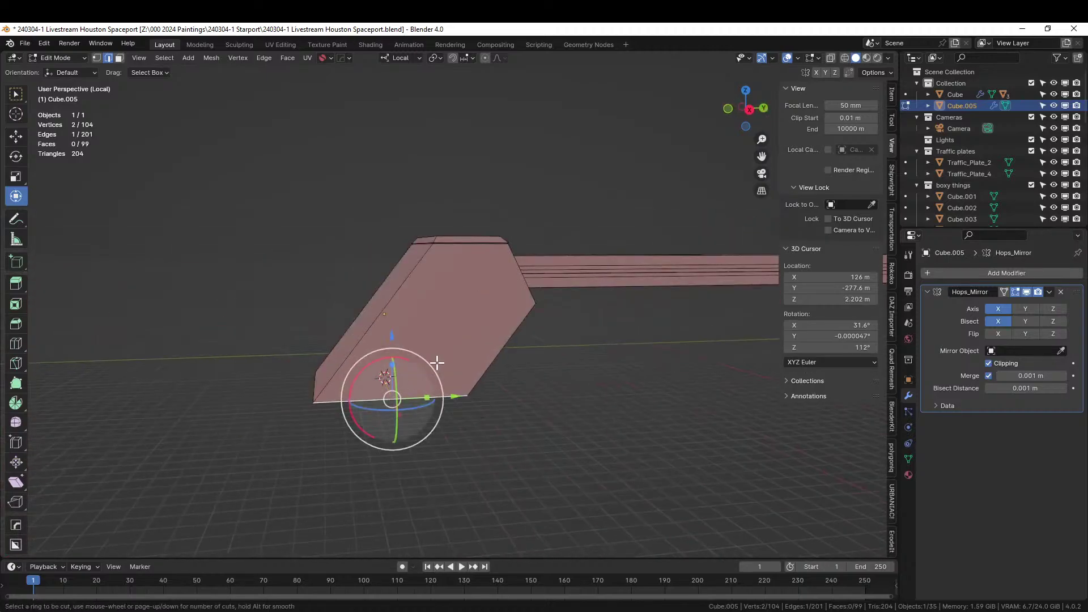
{"action": "key", "text": "Escape"}
Step: Inset the leaning building's large side face by about 5.64 m
{"action": "scroll", "coordinate": [477, 318], "scroll_direction": "up", "scroll_amount": 3}
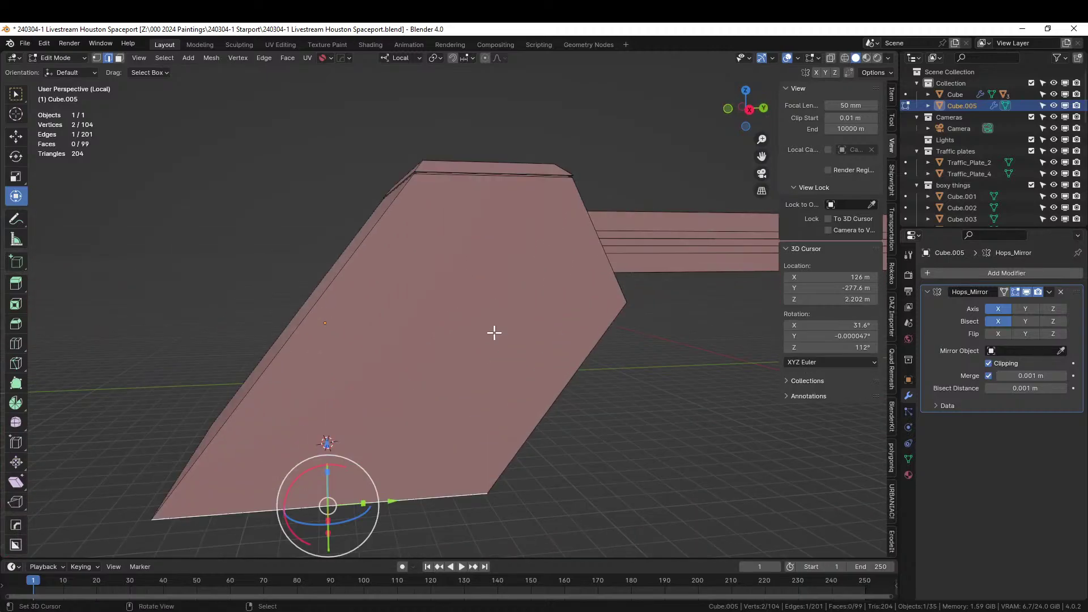
{"action": "key", "text": "alt+a"}
{"action": "key", "text": "3"}
{"action": "left_click", "coordinate": [439, 366]}
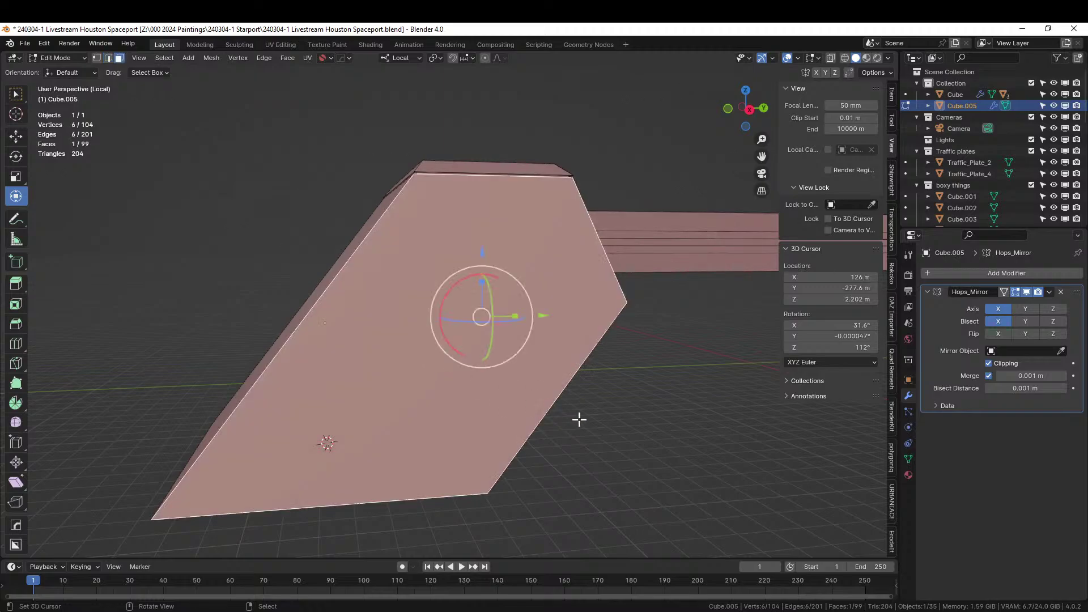
{"action": "key", "text": "i"}
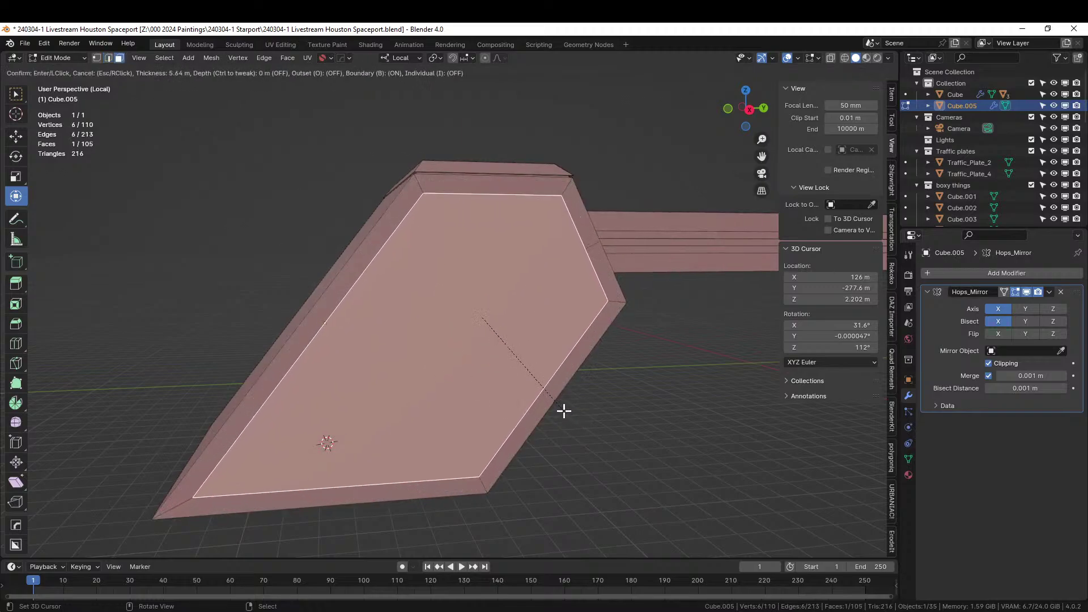
{"action": "left_click", "coordinate": [564, 411]}
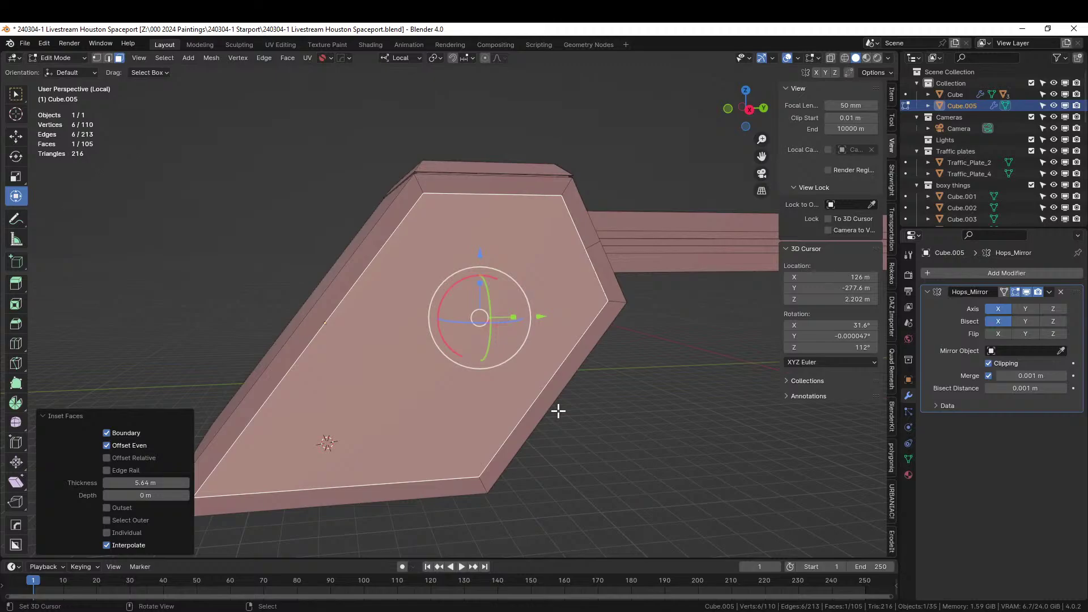
Step: Select the inset border faces along the sloping back edge and upper edge of the side, and return to Object Mode
{"action": "middle_click_drag", "start_coordinate": [424, 410], "coordinate": [559, 408], "text": "shift"}
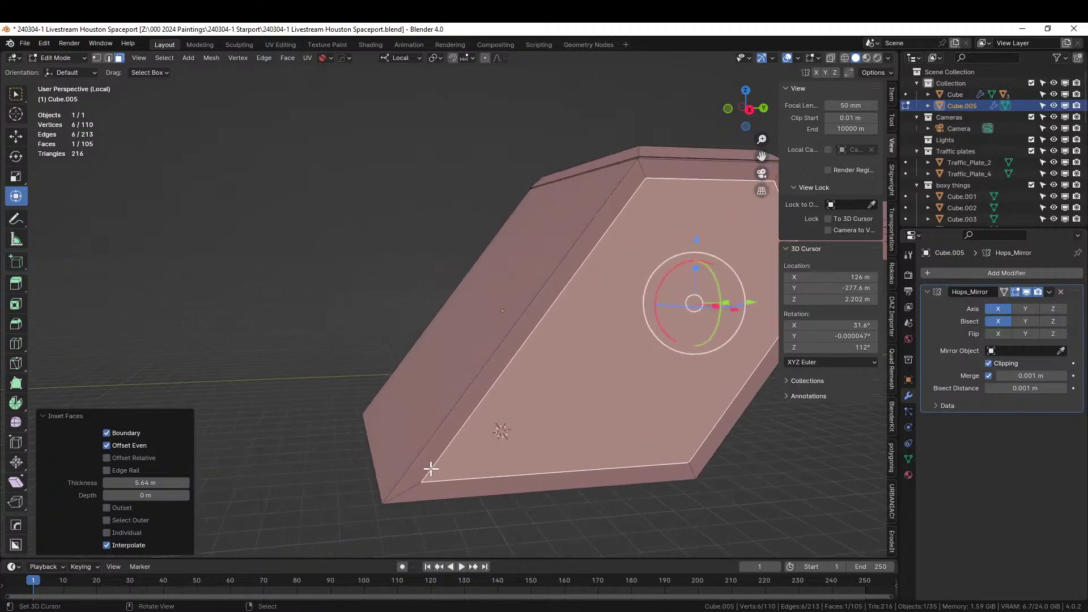
{"action": "left_click", "coordinate": [415, 478]}
{"action": "middle_click_drag", "start_coordinate": [467, 462], "coordinate": [438, 407], "text": "shift"}
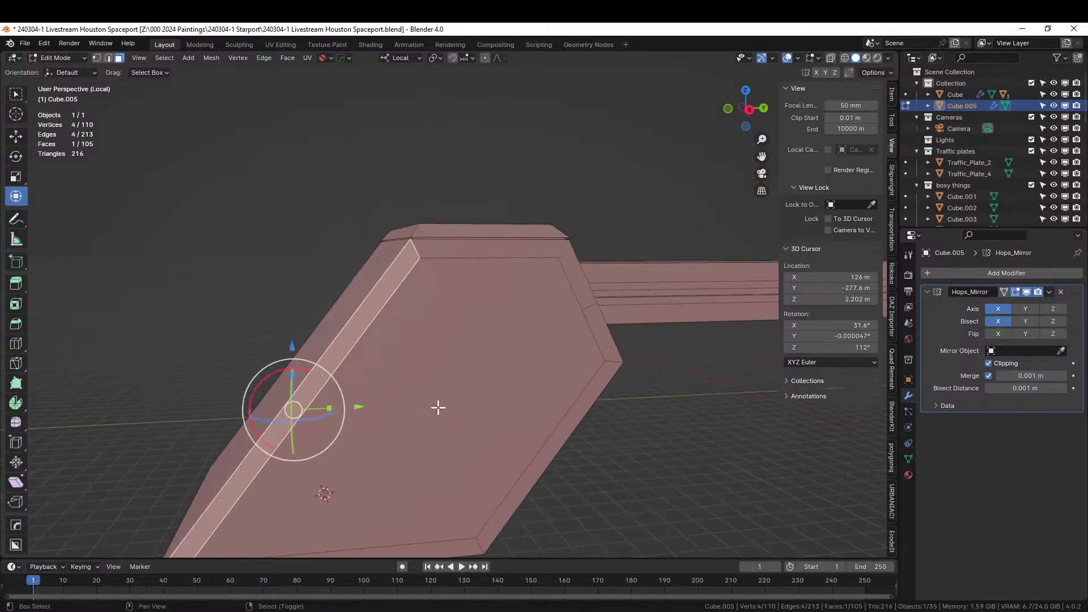
{"action": "left_click", "coordinate": [524, 248], "text": "shift"}
{"action": "scroll", "coordinate": [474, 331], "scroll_direction": "down", "scroll_amount": 2}
{"action": "key", "text": "Tab"}
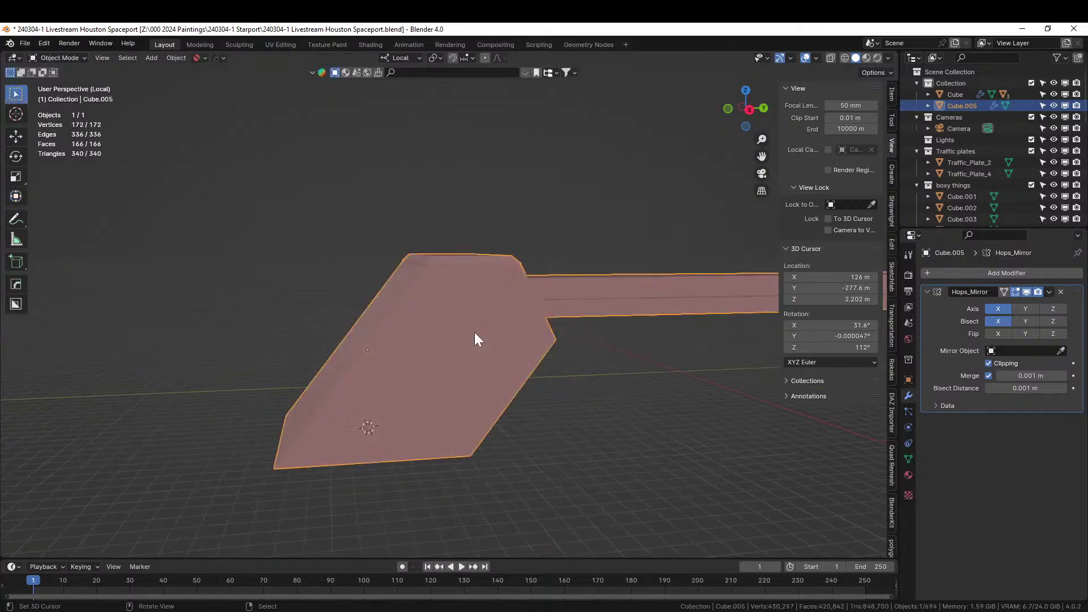
Step: Run Random Loop Extrude on the selected border faces with loops 1, 2 and 3 enabled
{"action": "middle_click_drag", "start_coordinate": [475, 332], "coordinate": [505, 352]}
{"action": "key", "text": "shift+q"}
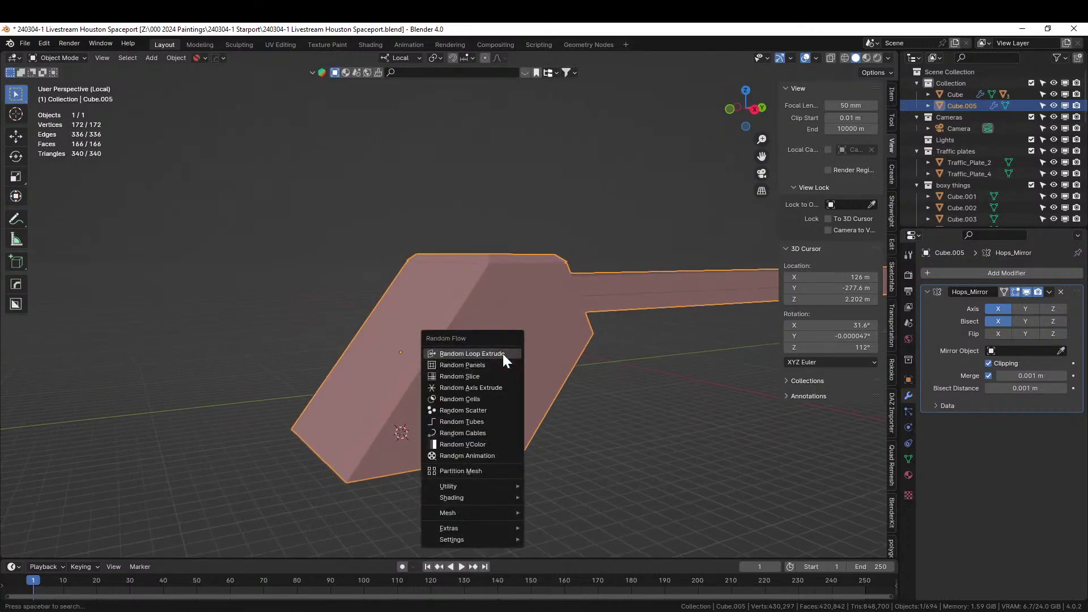
{"action": "left_click", "coordinate": [502, 354]}
{"action": "left_click", "coordinate": [557, 193]}
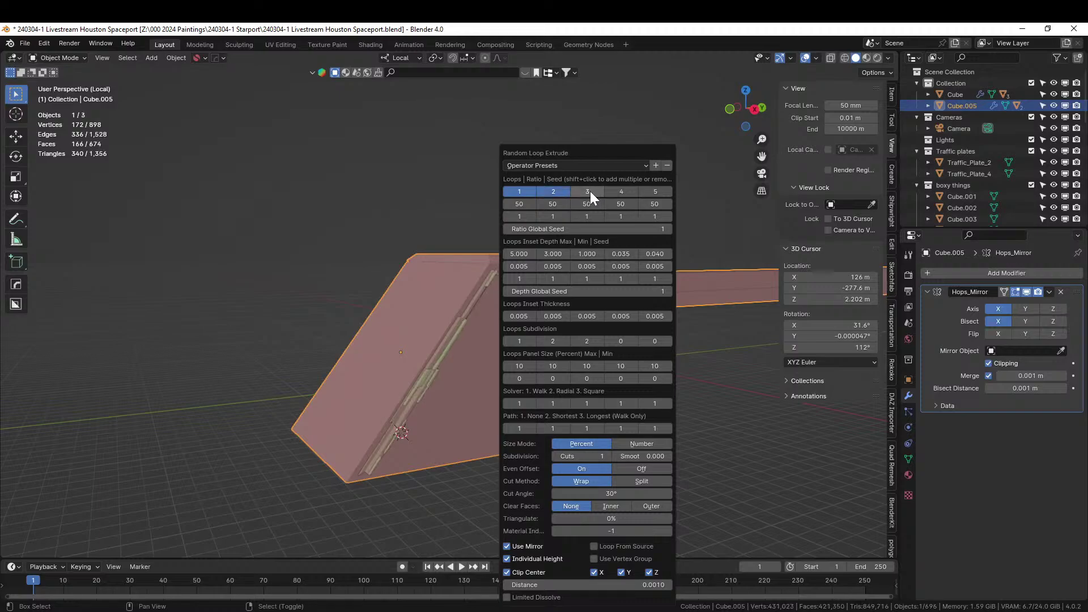
{"action": "left_click", "coordinate": [590, 191]}
Step: Leave local view to bring back the whole city and clear the selection
{"action": "middle_click_drag", "start_coordinate": [500, 196], "coordinate": [357, 159]}
{"action": "key", "text": "KP_Divide"}
{"action": "left_click", "coordinate": [211, 188]}
{"action": "scroll", "coordinate": [210, 188], "scroll_direction": "up", "scroll_amount": 3}
{"action": "middle_click_drag", "start_coordinate": [210, 188], "coordinate": [267, 226]}
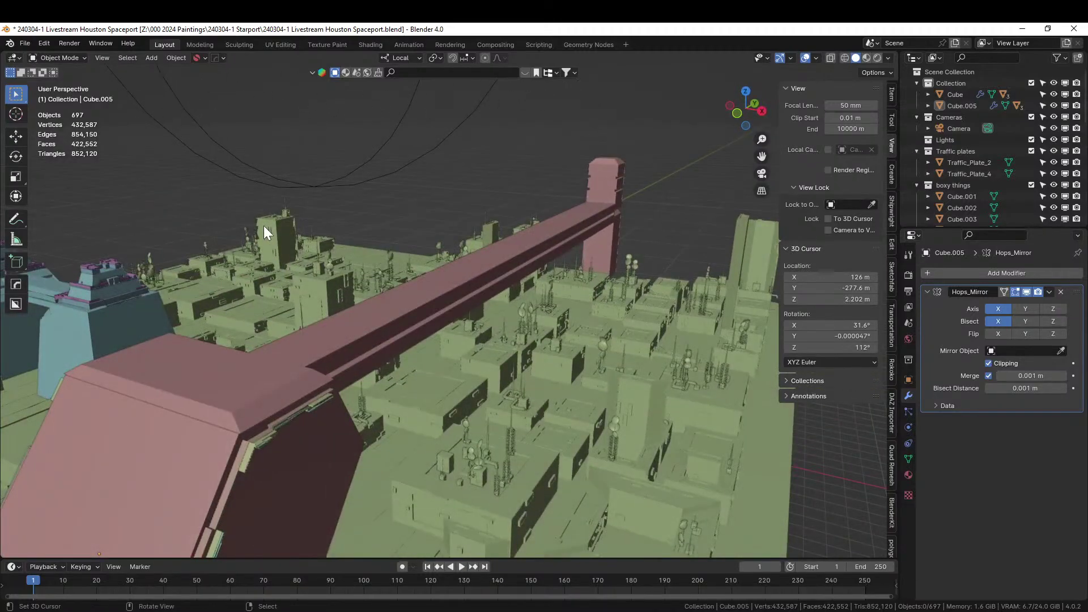
Step: Inset the leaning building's flat roof face by about 2.74 m
{"action": "middle_click_drag", "start_coordinate": [407, 319], "coordinate": [523, 314], "text": "shift"}
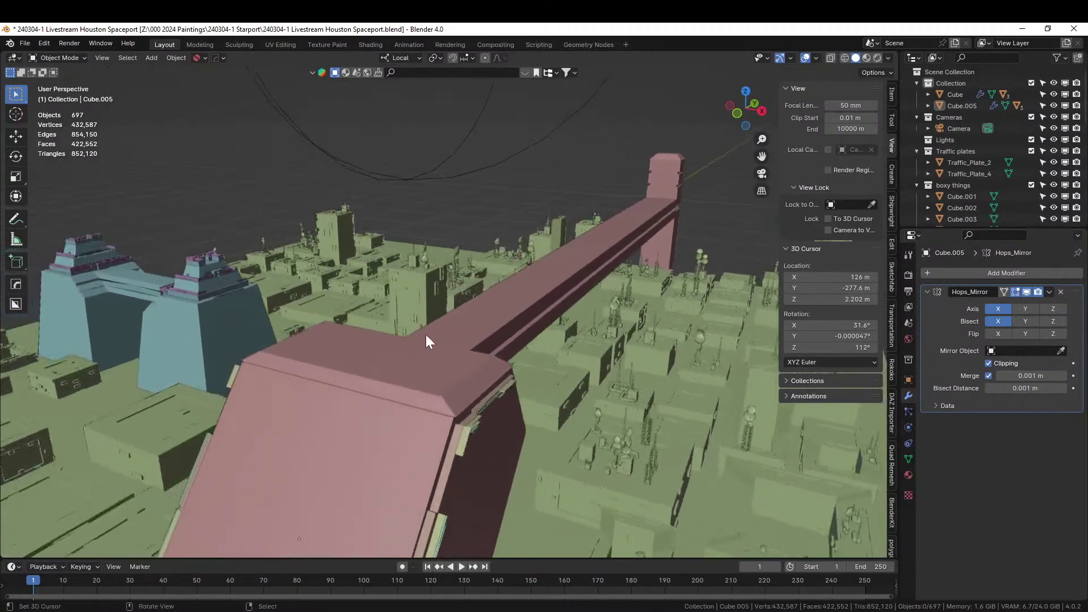
{"action": "left_click", "coordinate": [369, 365]}
{"action": "key", "text": "Tab"}
{"action": "left_click", "coordinate": [369, 355]}
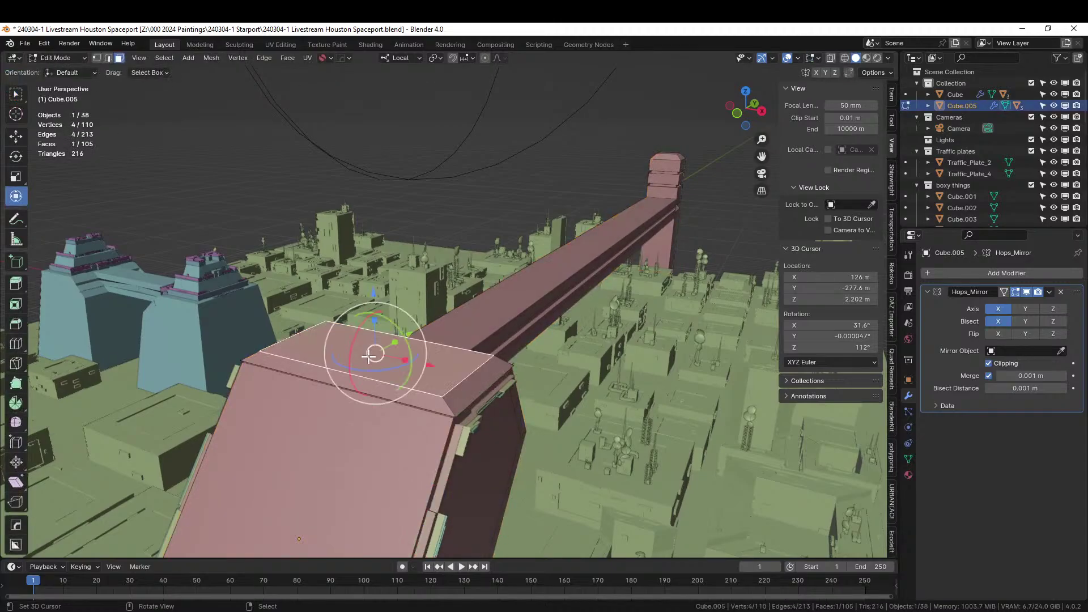
{"action": "middle_click_drag", "start_coordinate": [486, 381], "coordinate": [380, 53]}
{"action": "key", "text": "KP_7"}
{"action": "scroll", "coordinate": [481, 442], "scroll_direction": "up", "scroll_amount": 1}
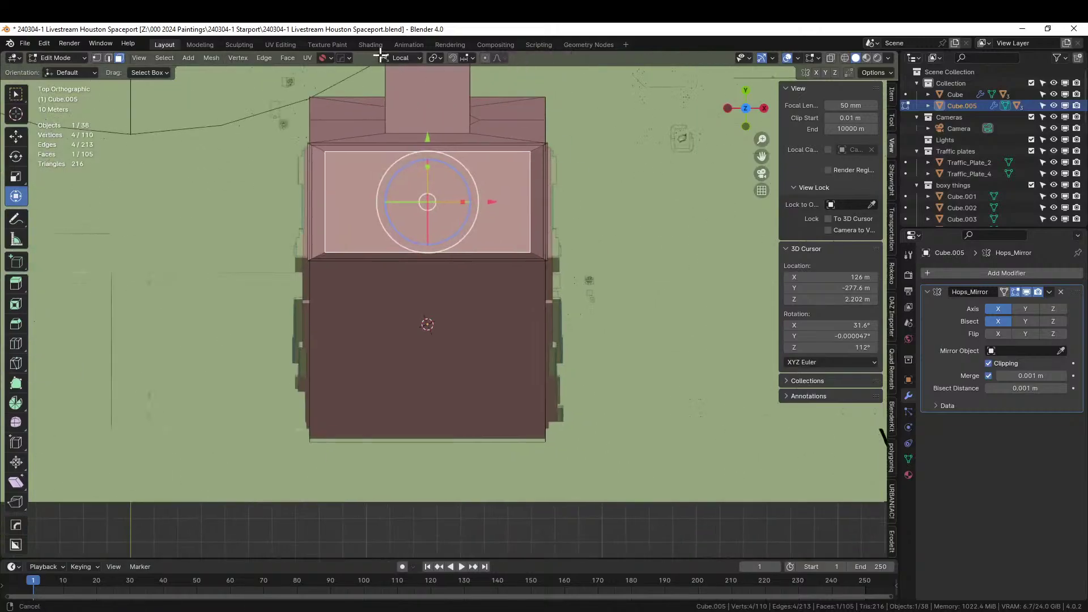
{"action": "scroll", "coordinate": [533, 236], "scroll_direction": "up", "scroll_amount": 3}
{"action": "middle_click_drag", "start_coordinate": [532, 236], "coordinate": [538, 356], "text": "shift"}
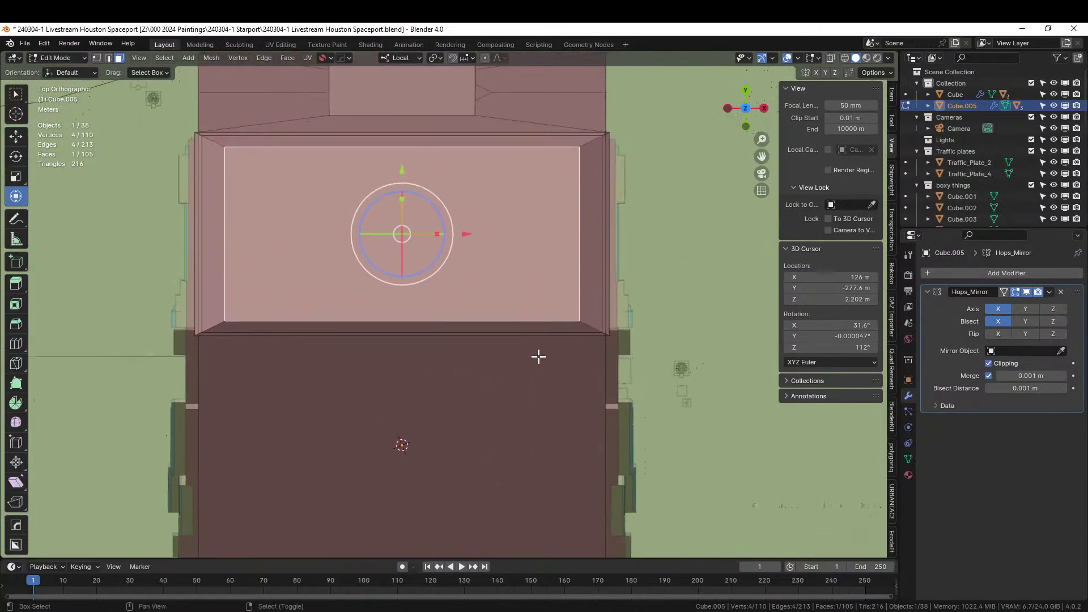
{"action": "key", "text": "i"}
{"action": "left_click", "coordinate": [568, 322]}
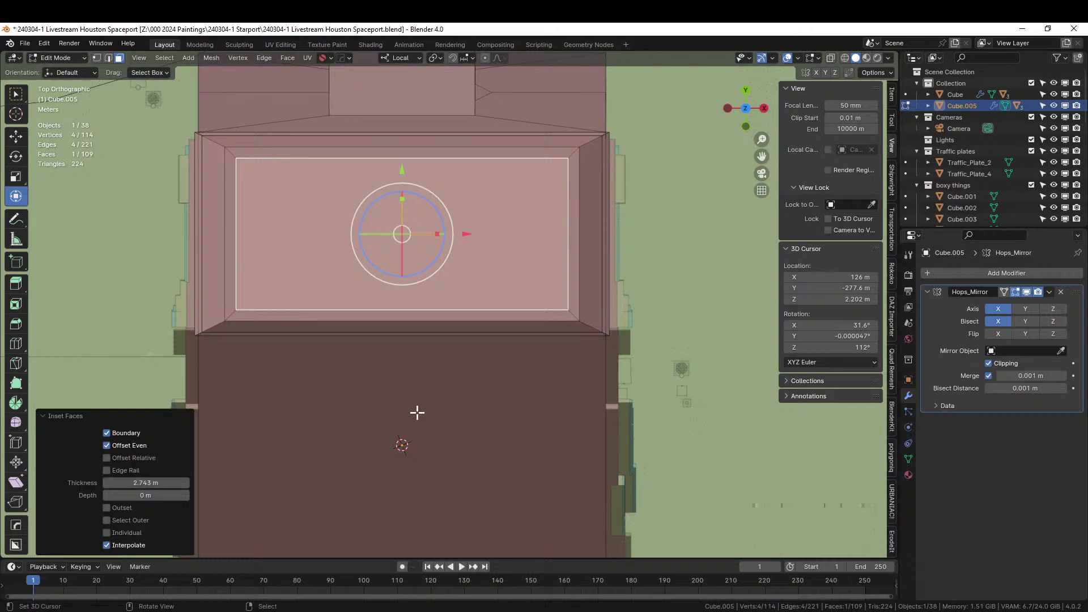
Step: Extrude the inset roof face down into the leaning building by -1.5 m
{"action": "middle_click_drag", "start_coordinate": [418, 413], "coordinate": [412, 303]}
{"action": "key", "text": "e"}
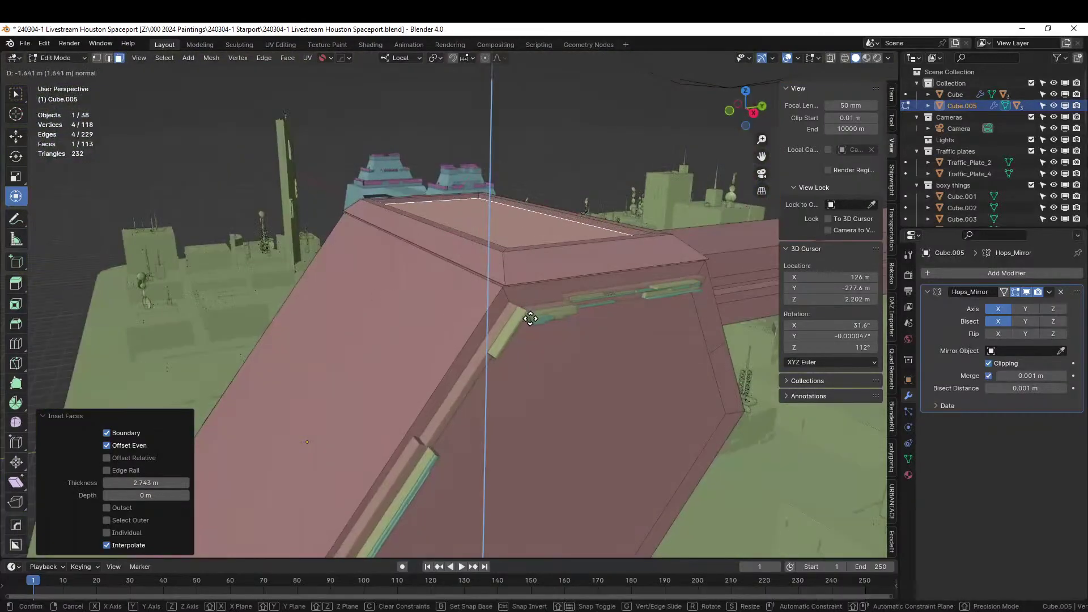
{"action": "left_click", "coordinate": [531, 323]}
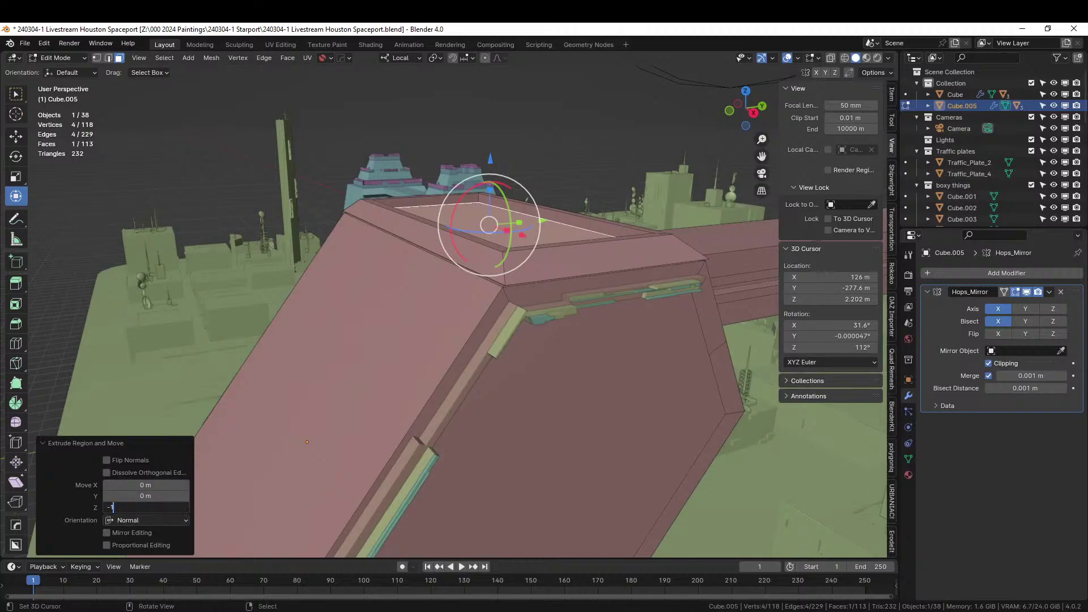
{"action": "type", "text": "-1.5"}
{"action": "key", "text": "Return"}
Step: Return the leaning building to Object Mode and save the file
{"action": "middle_click_drag", "start_coordinate": [218, 383], "coordinate": [179, 395]}
{"action": "key", "text": "Tab"}
{"action": "scroll", "coordinate": [109, 384], "scroll_direction": "down", "scroll_amount": 4}
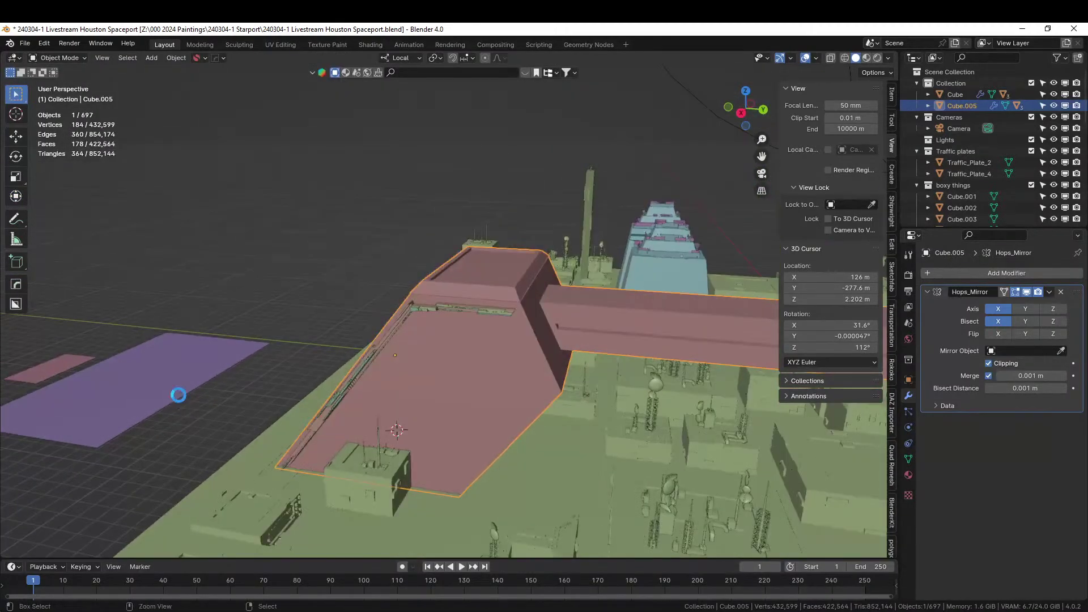
{"action": "key", "text": "ctrl+s"}
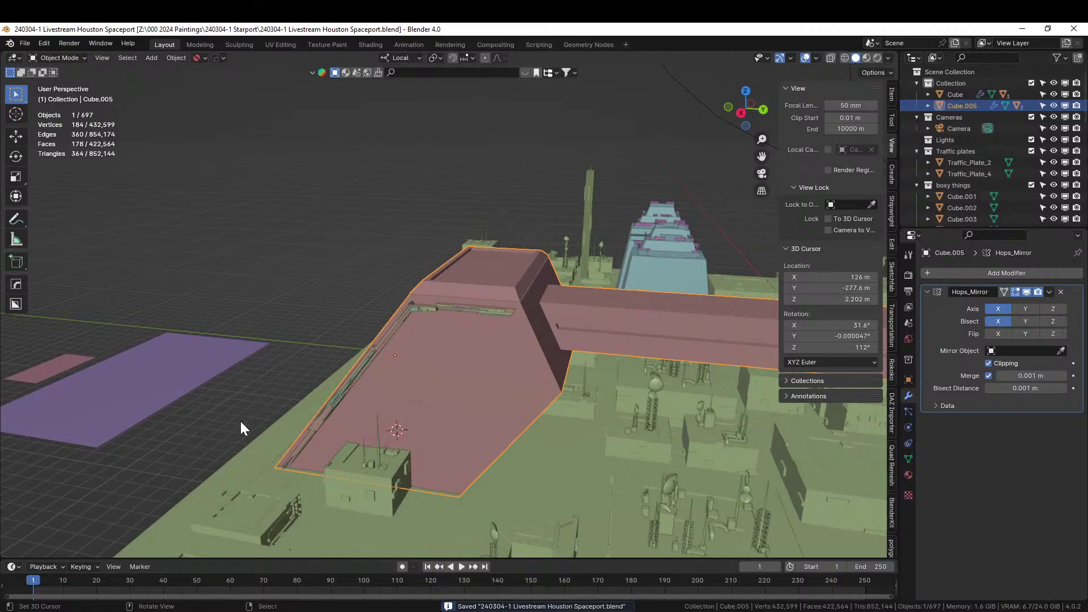
Step: Add a cylinder on the open ground near the city's far corner and scale it by 50
{"action": "middle_click_drag", "start_coordinate": [241, 428], "coordinate": [237, 399]}
{"action": "middle_click_drag", "start_coordinate": [485, 391], "coordinate": [236, 382]}
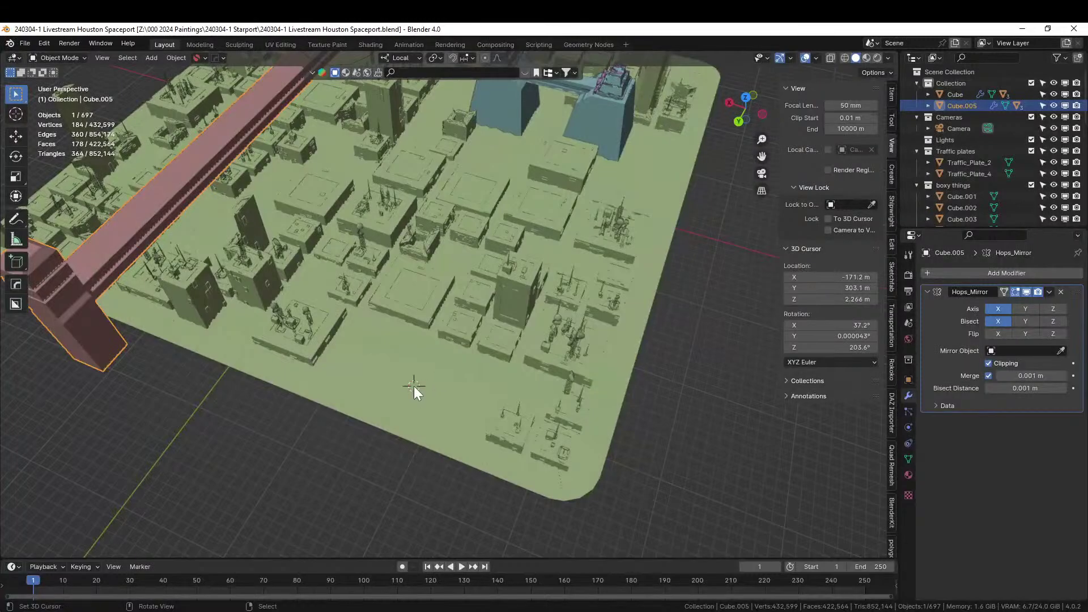
{"action": "key", "text": "shift+a"}
{"action": "mouse_move", "coordinate": [438, 310]}
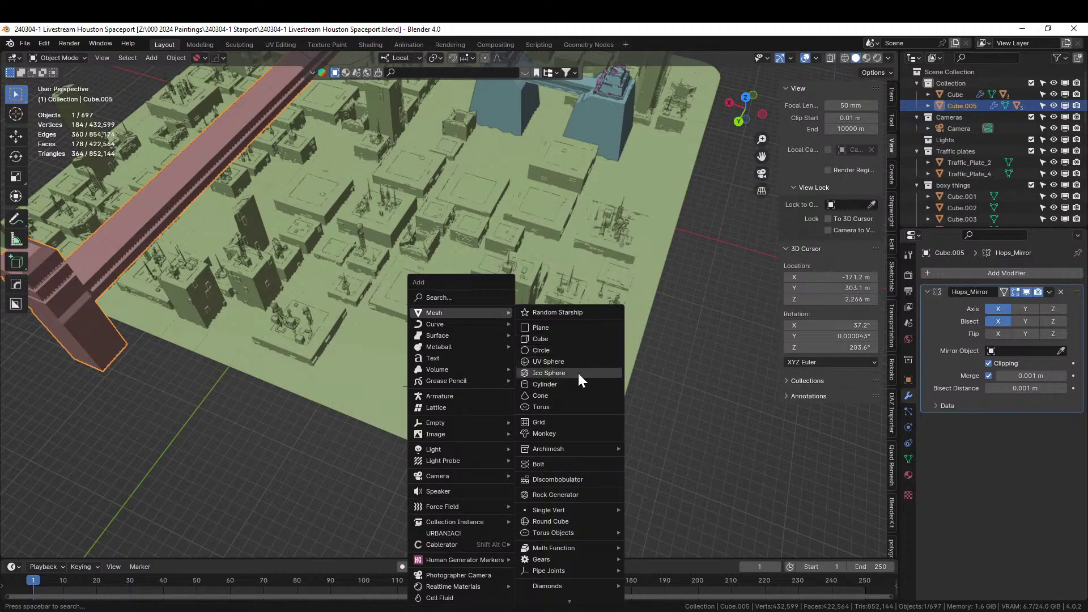
{"action": "left_click", "coordinate": [566, 384]}
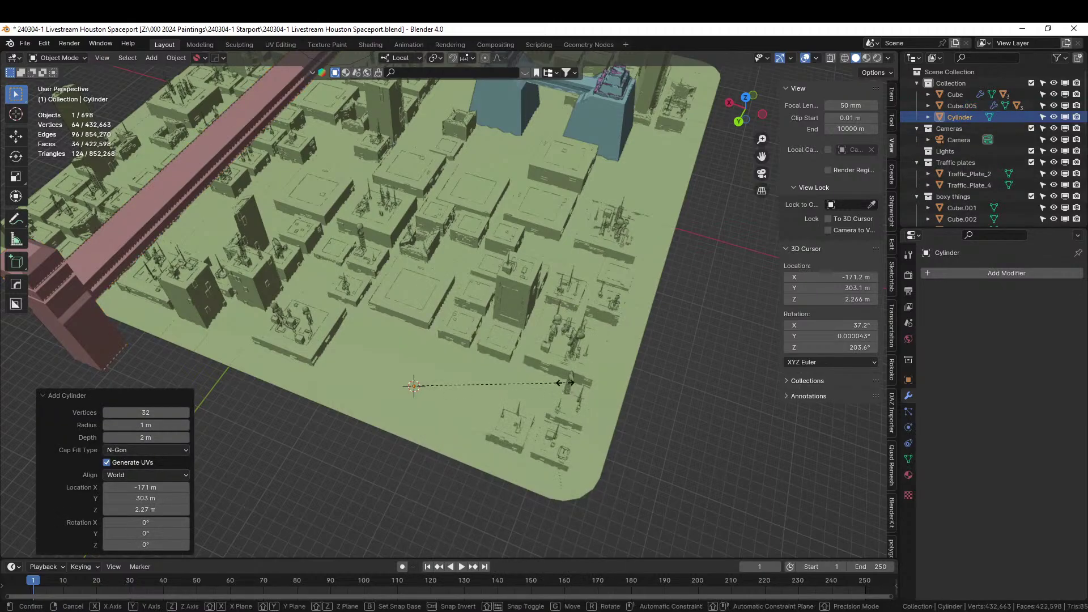
{"action": "type", "text": "s50"}
{"action": "key", "text": "Return"}
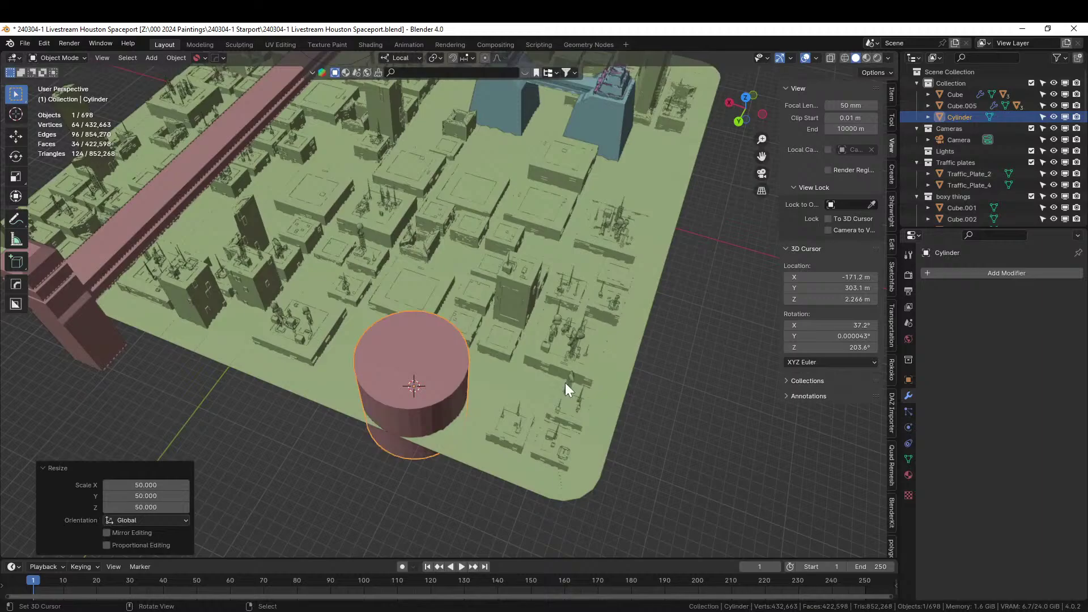
Step: Shift the cylinder in top view by about 2 m in X and -10 m in Y
{"action": "key", "text": "KP_7"}
{"action": "key", "text": "g"}
{"action": "left_click", "coordinate": [570, 315]}
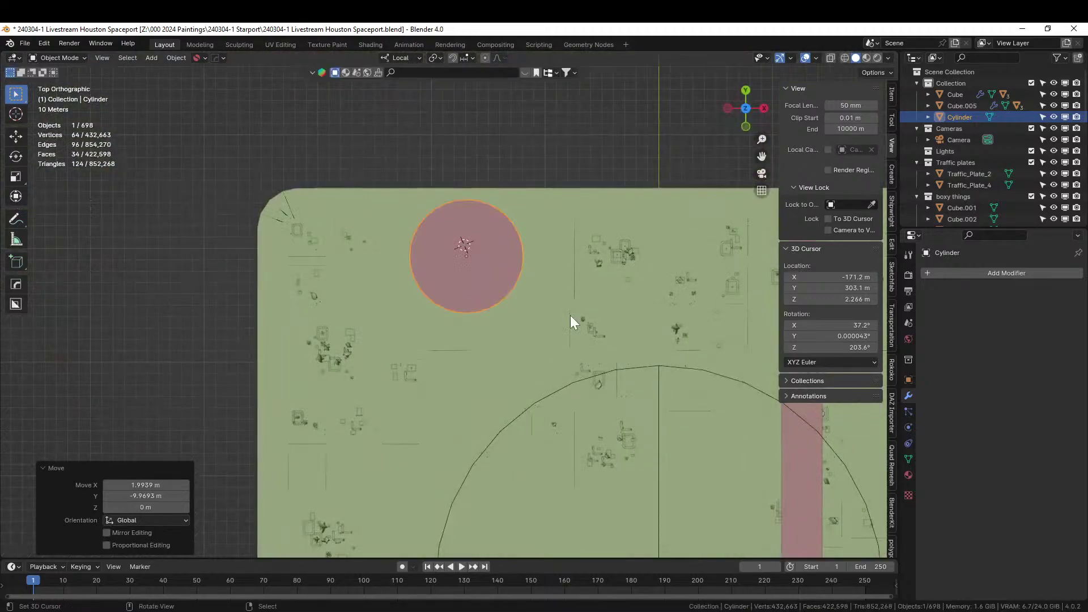
Step: Raise the cylinder 45 m along its local Z axis
{"action": "middle_click_drag", "start_coordinate": [570, 315], "coordinate": [557, 382]}
{"action": "key", "text": "g"}
{"action": "key", "text": "z"}
{"action": "key", "text": "z"}
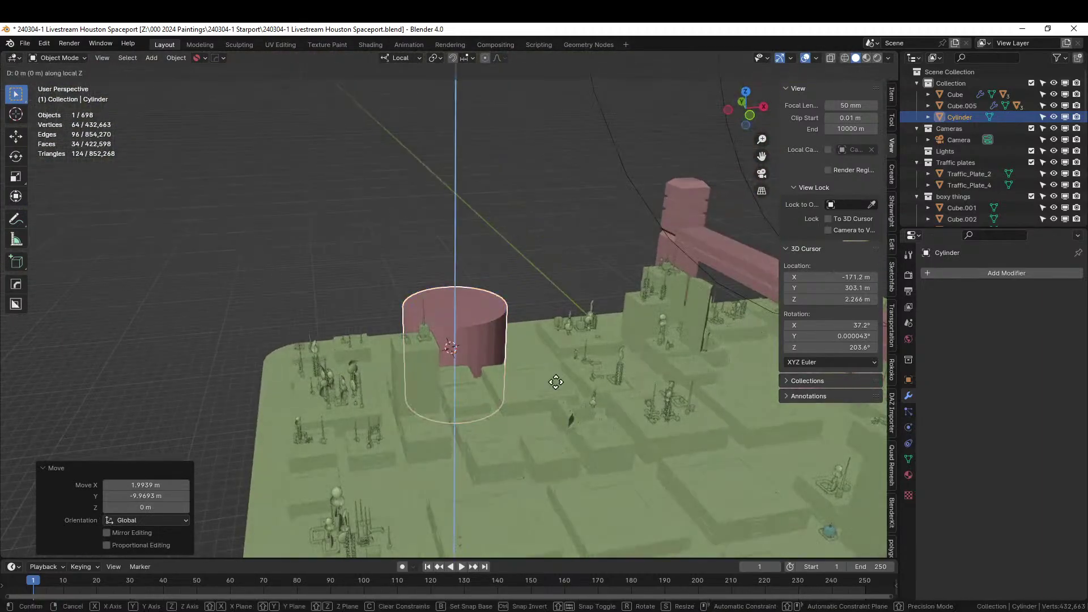
{"action": "type", "text": "45"}
{"action": "key", "text": "Return"}
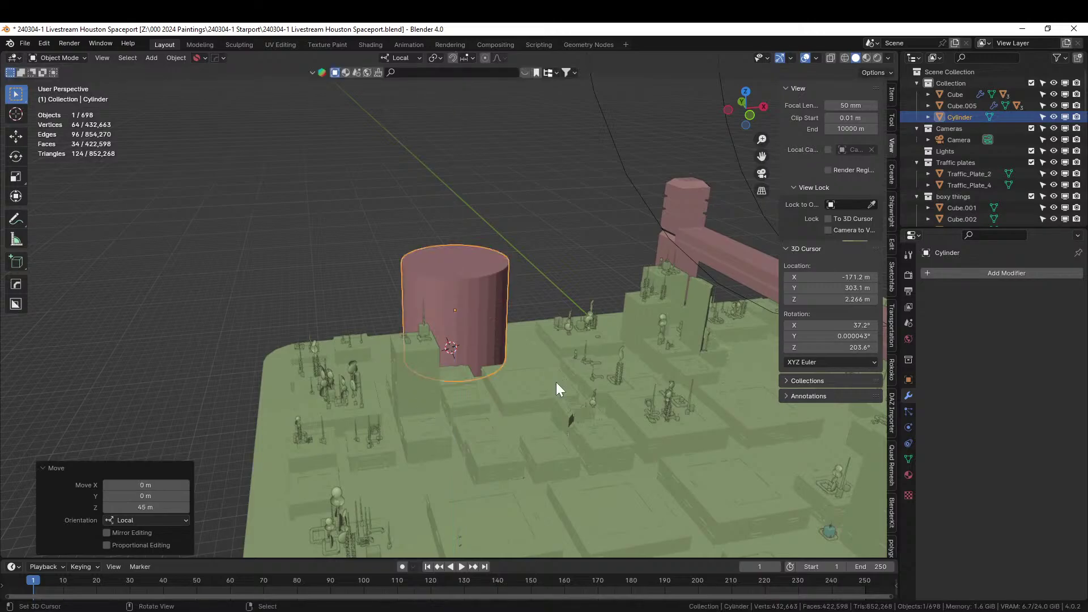
Step: Apply the cylinder's rotation and scale and switch it to Edit Mode
{"action": "key", "text": "ctrl+a"}
{"action": "left_click", "coordinate": [444, 383]}
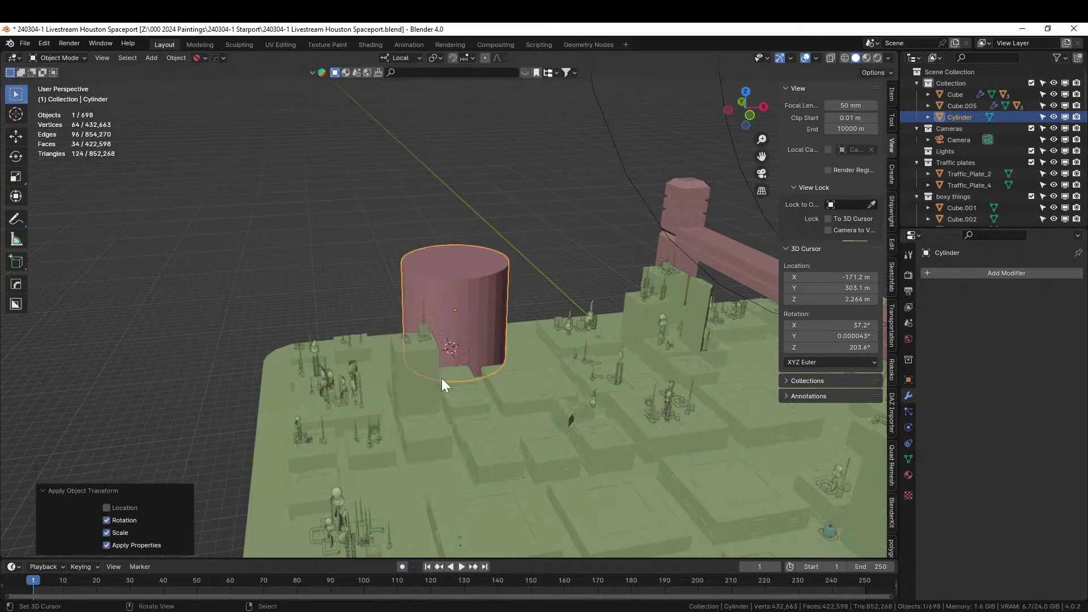
{"action": "key", "text": "Tab"}
{"action": "left_click", "coordinate": [457, 264]}
{"action": "key", "text": "e"}
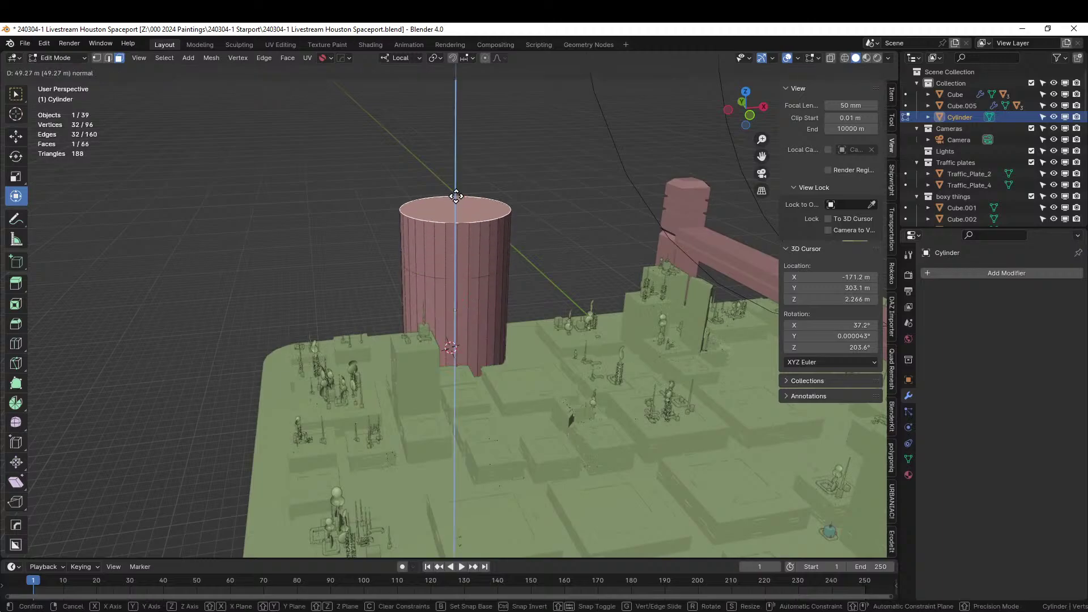
{"action": "right_click", "coordinate": [451, 60]}
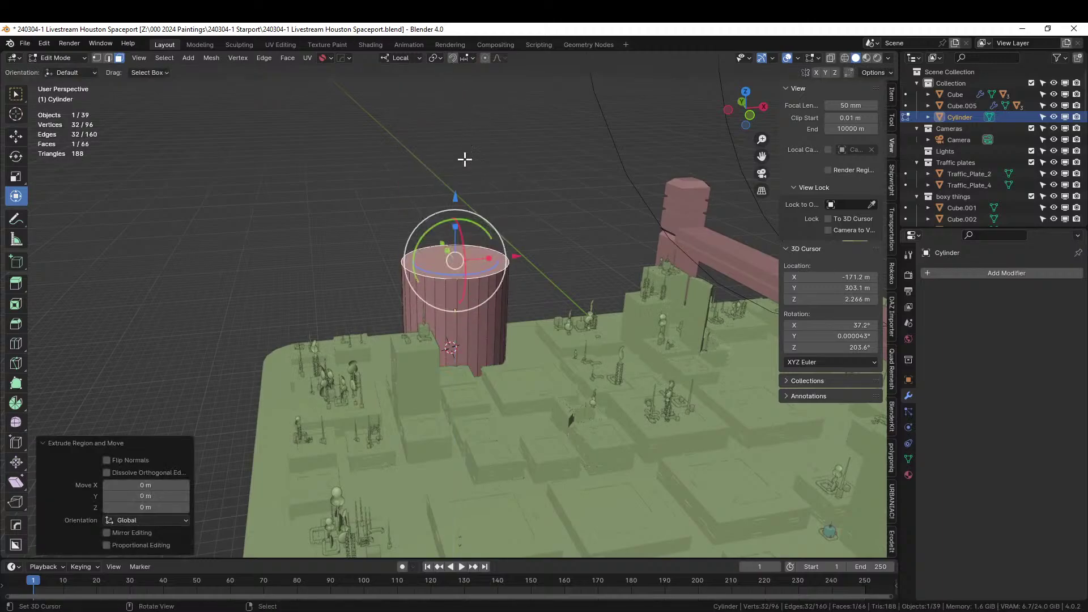
{"action": "key", "text": "g"}
{"action": "key", "text": "z"}
{"action": "key", "text": "z"}
{"action": "right_click", "coordinate": [470, 92]}
{"action": "middle_click_drag", "start_coordinate": [469, 80], "coordinate": [561, 236]}
{"action": "key", "text": "ctrl+z"}
{"action": "key", "text": "ctrl+z"}
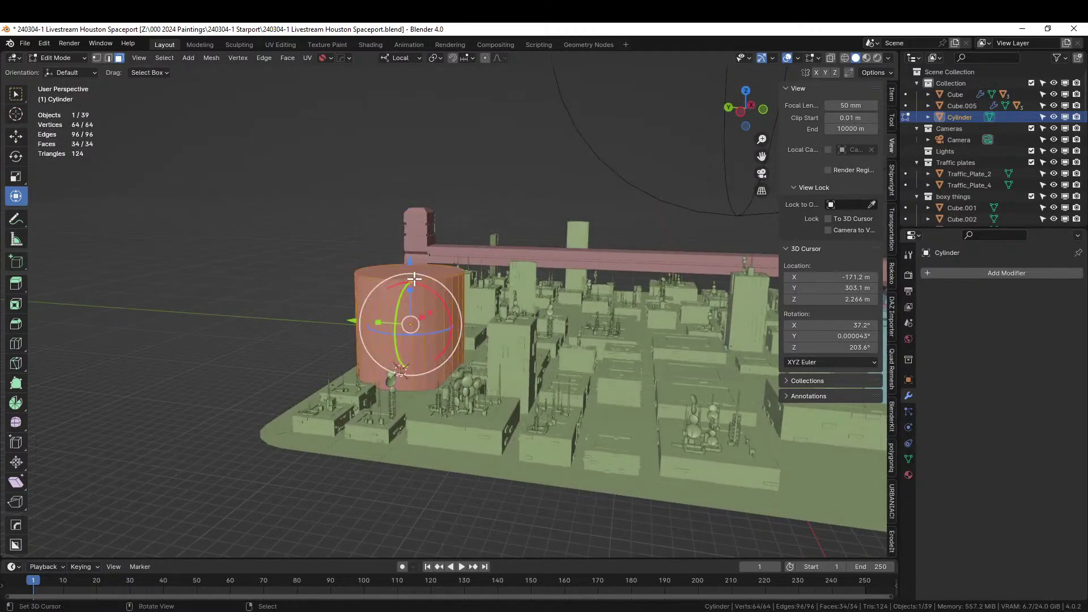
Step: Move the cylinder's top face up about 184 m along local Z to form a tall tower
{"action": "right_click", "coordinate": [410, 271]}
{"action": "key", "text": "g"}
{"action": "key", "text": "z"}
{"action": "key", "text": "z"}
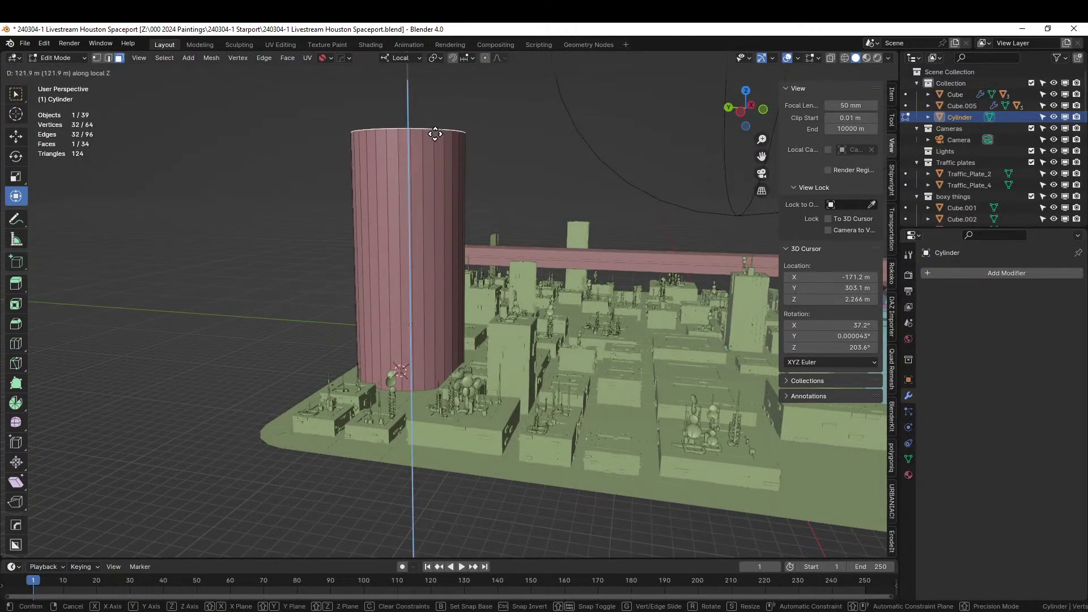
{"action": "left_click", "coordinate": [429, 66]}
Step: Bevel the edges around the tower's top face with one segment about 18.5 m wide
{"action": "scroll", "coordinate": [426, 134], "scroll_direction": "down", "scroll_amount": 2}
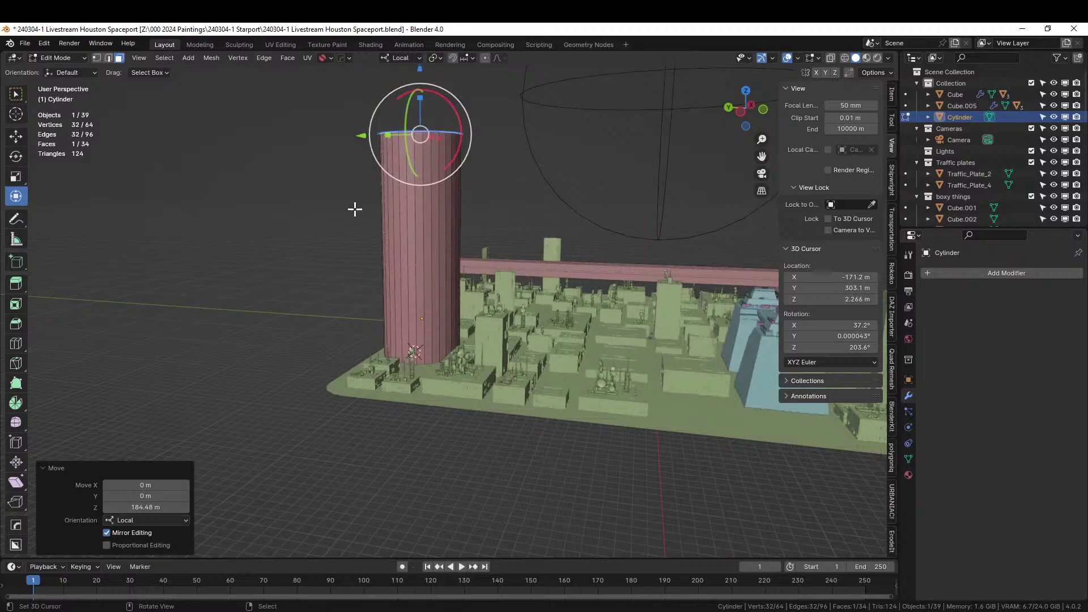
{"action": "middle_click_drag", "start_coordinate": [399, 263], "coordinate": [627, 338]}
{"action": "scroll", "coordinate": [530, 342], "scroll_direction": "up", "scroll_amount": 5}
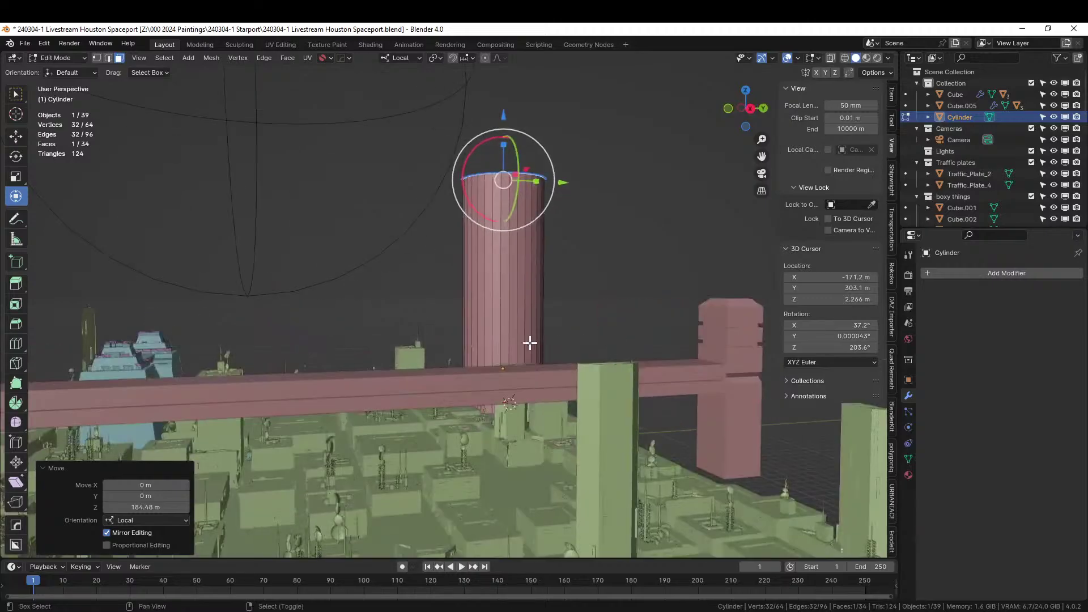
{"action": "middle_click_drag", "start_coordinate": [525, 434], "coordinate": [459, 466]}
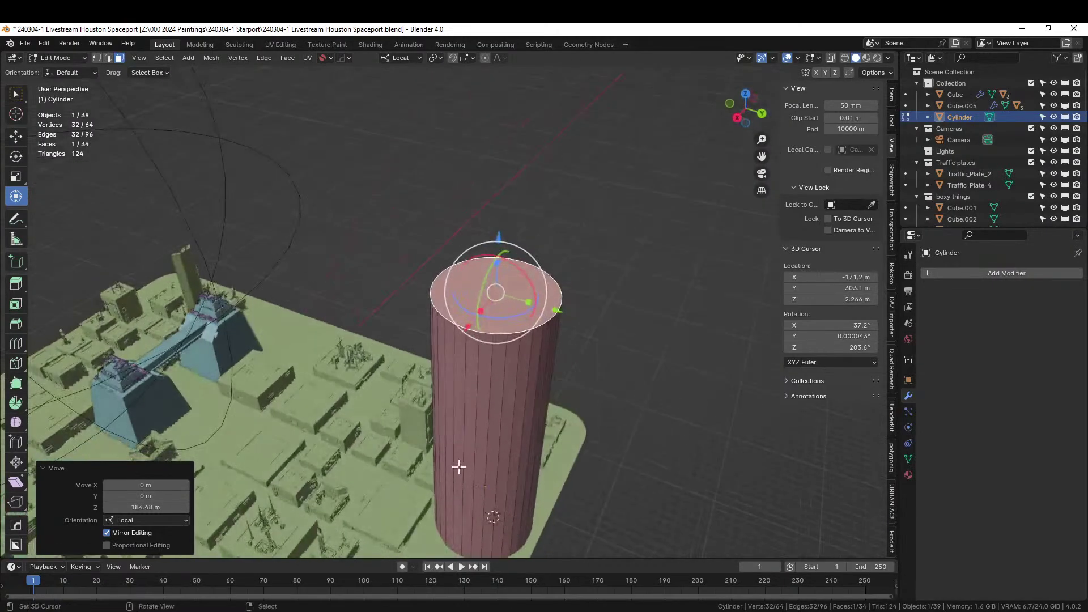
{"action": "key", "text": "ctrl+b"}
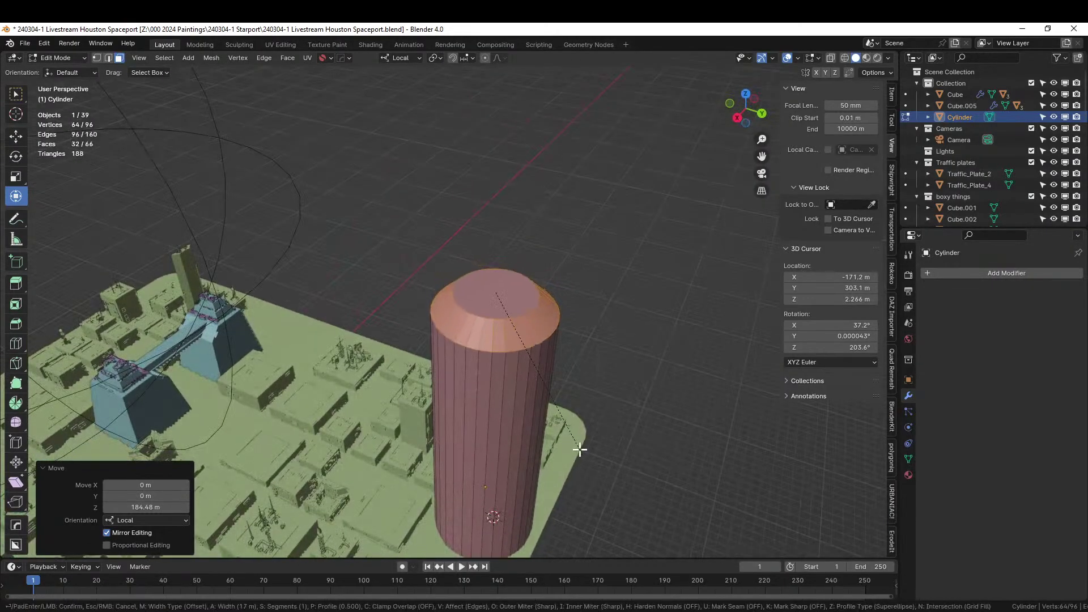
{"action": "left_click", "coordinate": [578, 444]}
Step: Add 23 evenly spaced horizontal loop cuts around the cylindrical tower's side wall
{"action": "middle_click_drag", "start_coordinate": [578, 444], "coordinate": [540, 342]}
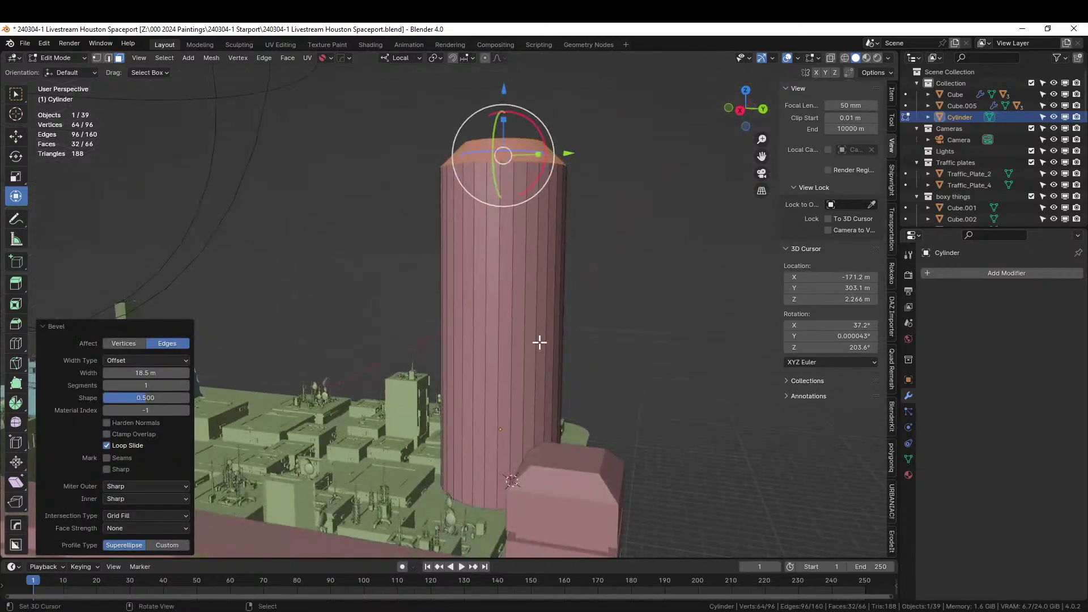
{"action": "key", "text": "2"}
{"action": "left_click", "coordinate": [507, 325]}
{"action": "key", "text": "ctrl+r"}
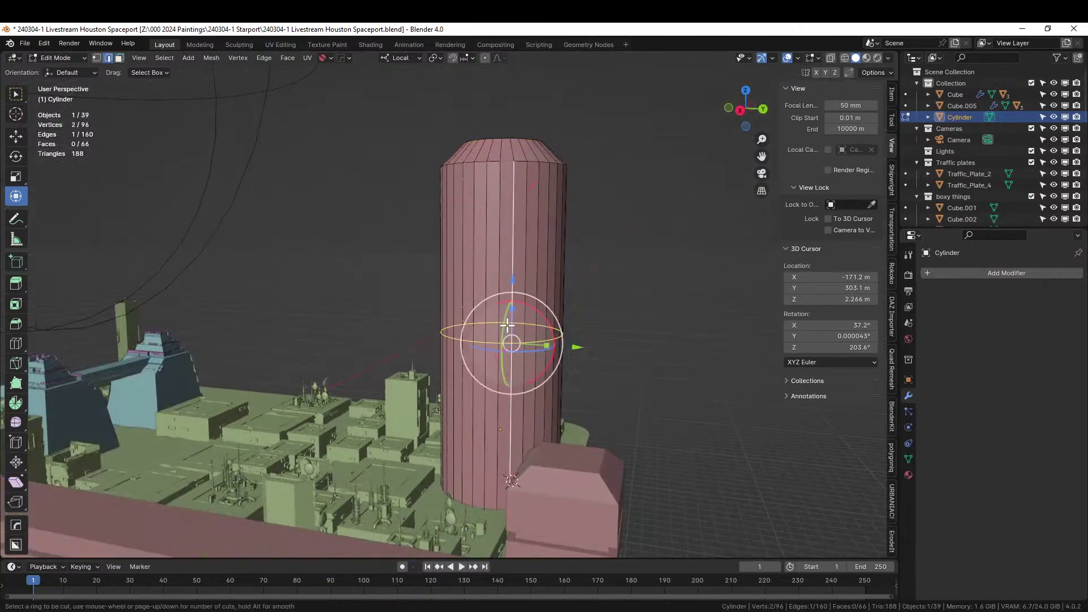
{"action": "scroll", "coordinate": [508, 324], "scroll_direction": "up", "scroll_amount": 6}
{"action": "scroll", "coordinate": [507, 324], "scroll_direction": "up", "scroll_amount": 16}
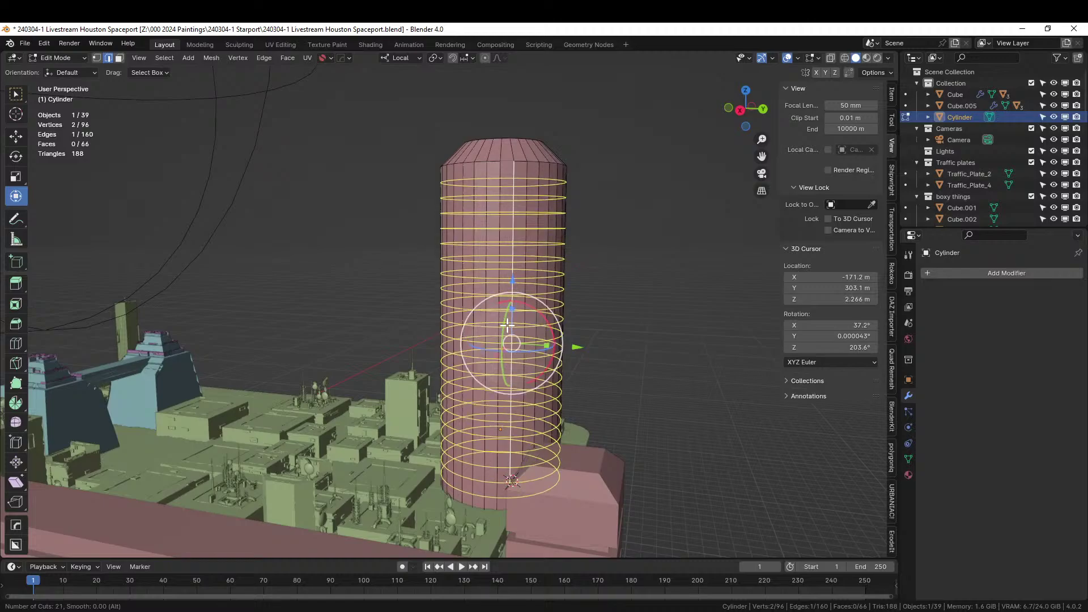
{"action": "left_click", "coordinate": [508, 325]}
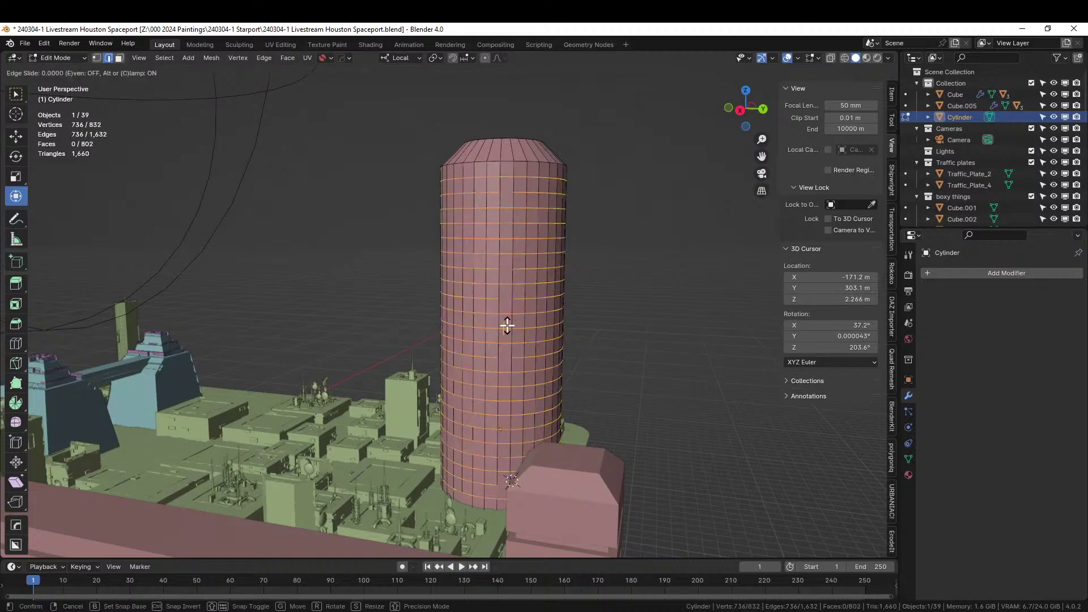
{"action": "right_click", "coordinate": [507, 324]}
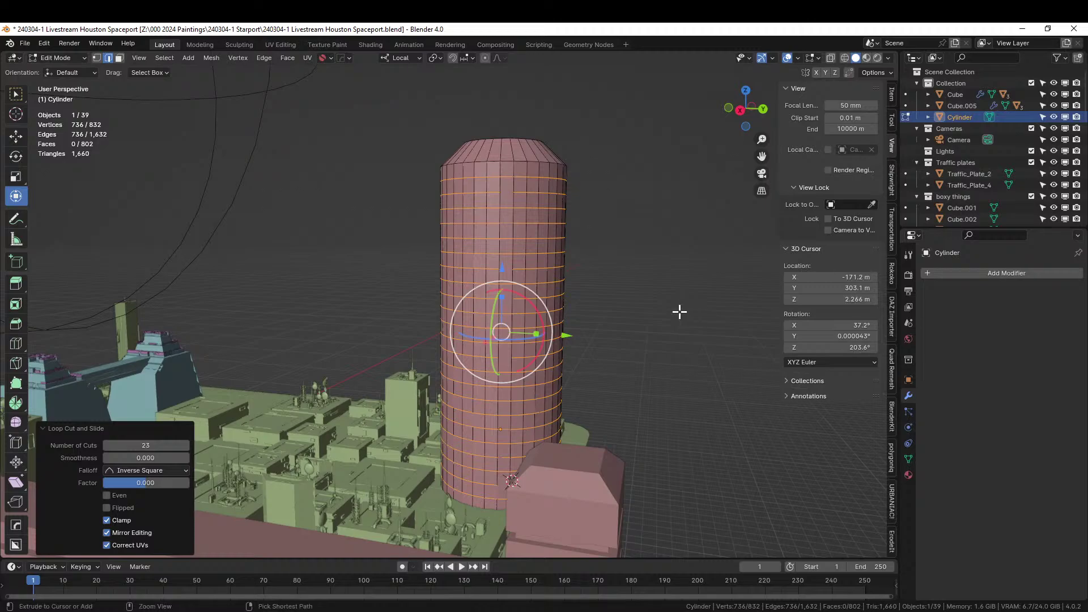
Step: Grow the loop selection to cover all the tower's side faces and return to Object Mode
{"action": "key", "text": "ctrl+KP_Add"}
{"action": "key", "text": "3"}
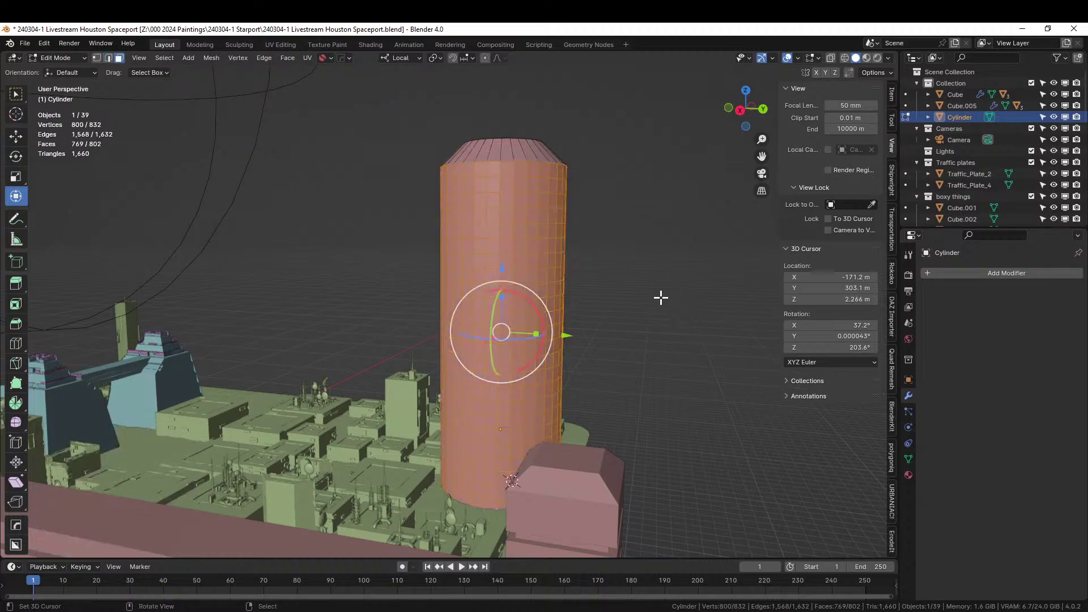
{"action": "middle_click_drag", "start_coordinate": [661, 297], "coordinate": [712, 332]}
{"action": "key", "text": "Tab"}
Step: Run Plate Insets on the cylindrical tower with subdivision 1 and inspect the resulting plates on its wall in Edit Mode
{"action": "key", "text": "shift+alt+x"}
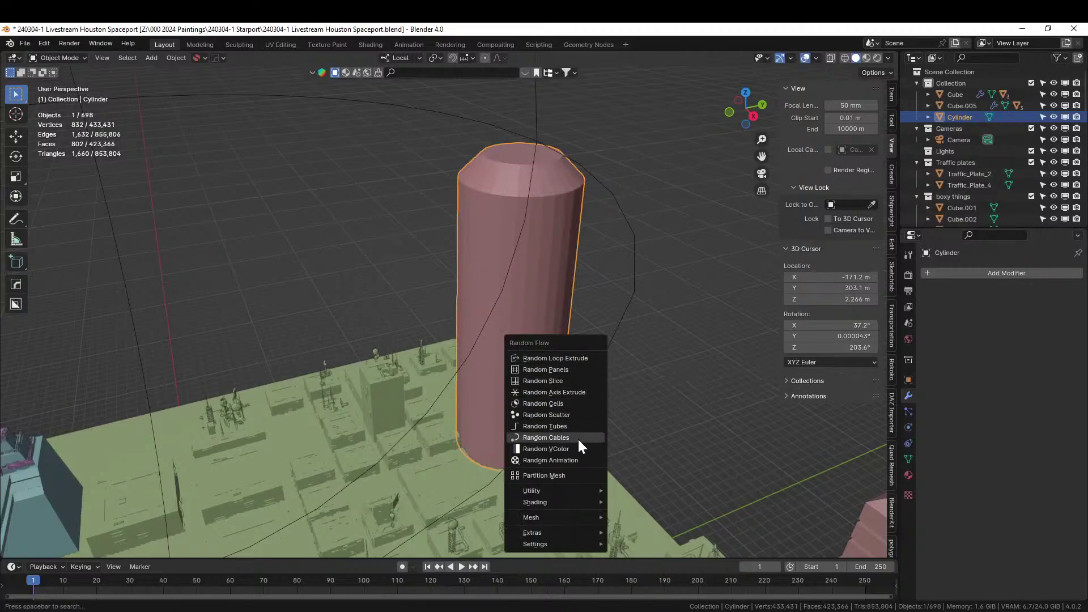
{"action": "mouse_move", "coordinate": [561, 490]}
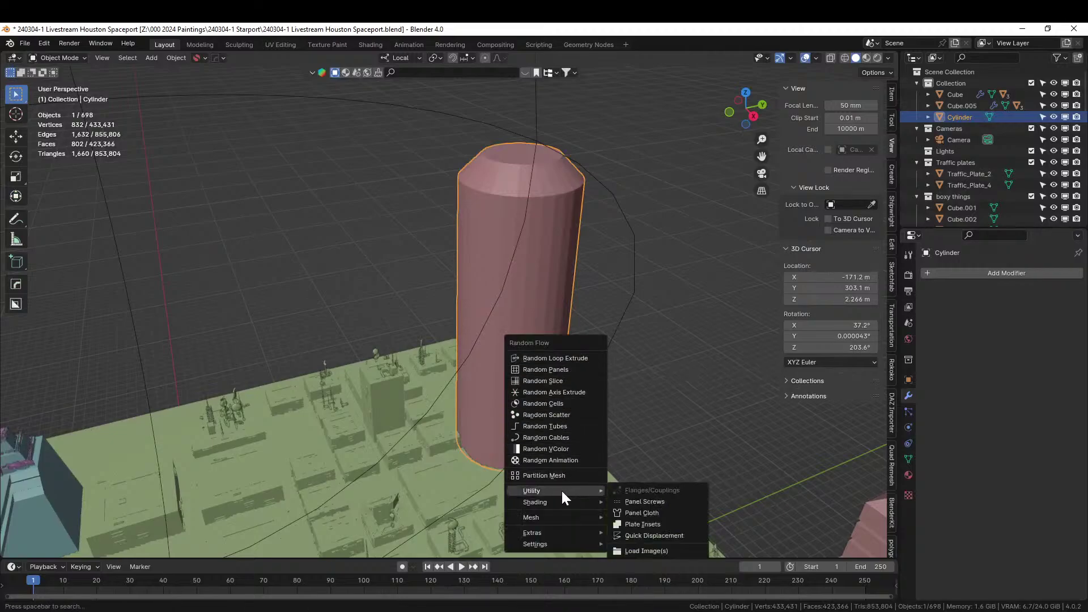
{"action": "left_click", "coordinate": [662, 522]}
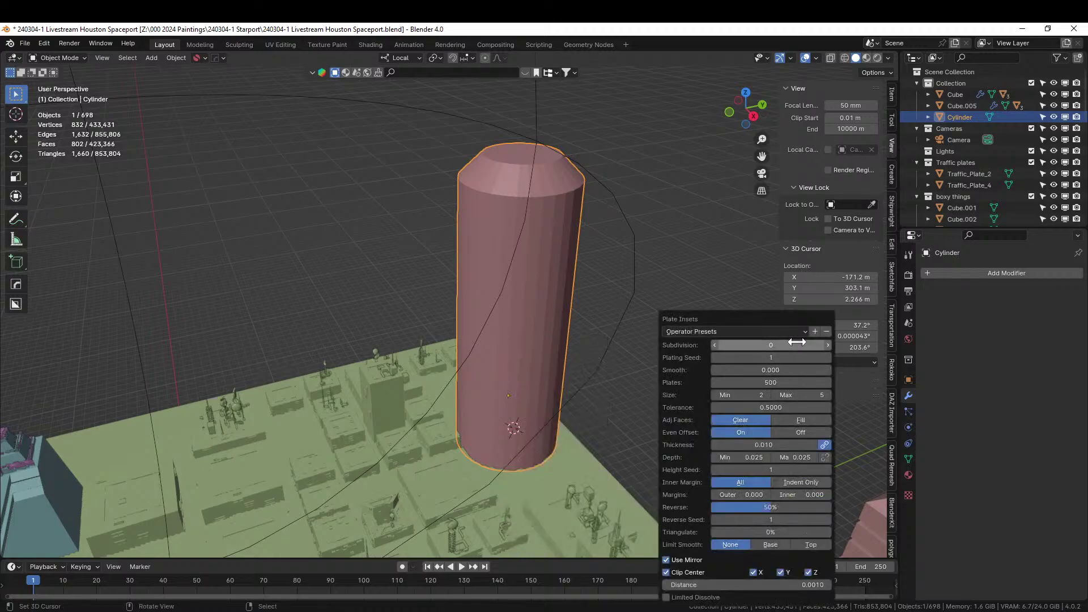
{"action": "left_click", "coordinate": [829, 345]}
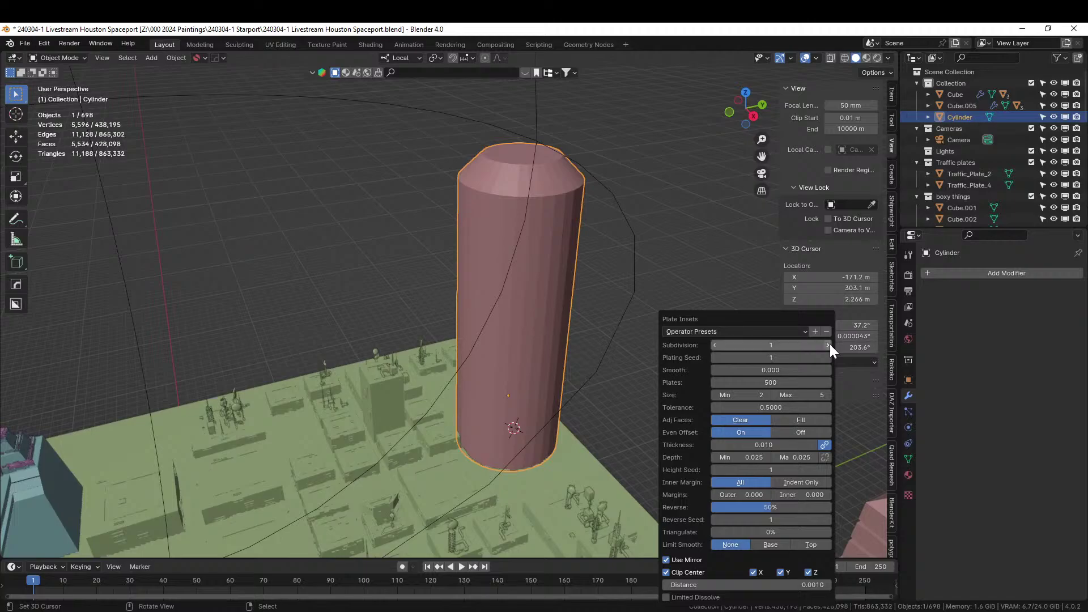
{"action": "middle_click_drag", "start_coordinate": [589, 359], "coordinate": [539, 335]}
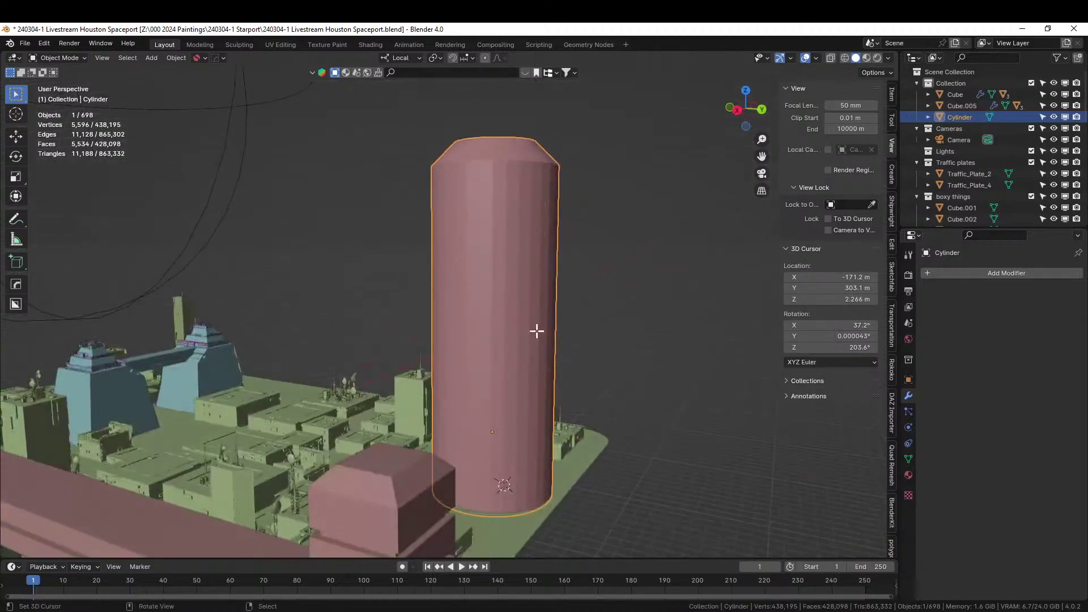
{"action": "key", "text": "Tab"}
{"action": "scroll", "coordinate": [604, 371], "scroll_direction": "up", "scroll_amount": 2}
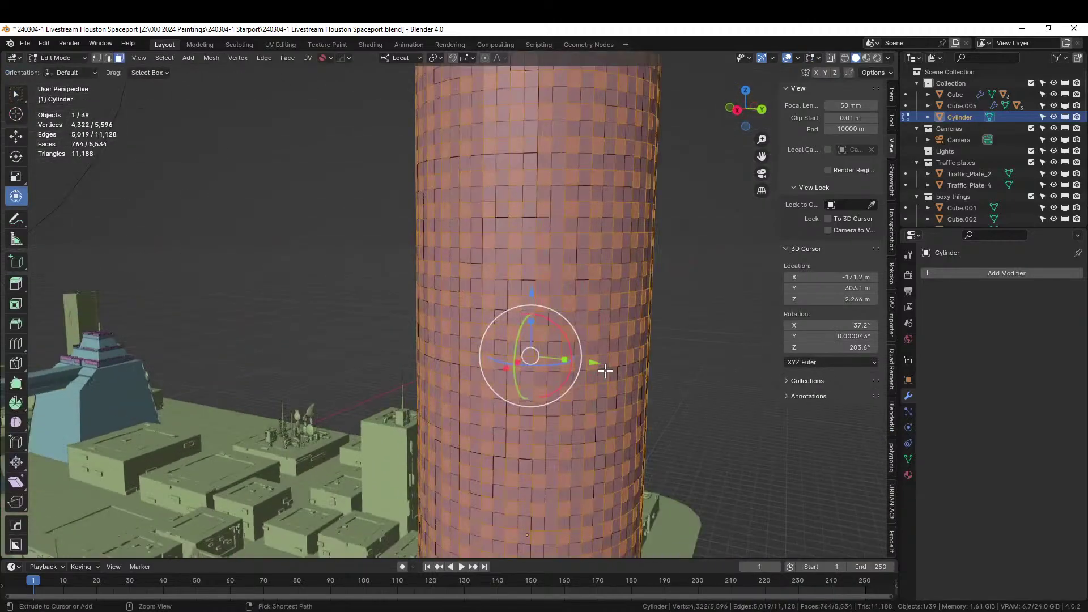
Step: Return to Object Mode and run Plate Insets on the tower again with maximum depth 3 and plating seed 2
{"action": "key", "text": "Tab"}
{"action": "key", "text": "shift+q"}
{"action": "mouse_move", "coordinate": [638, 376]}
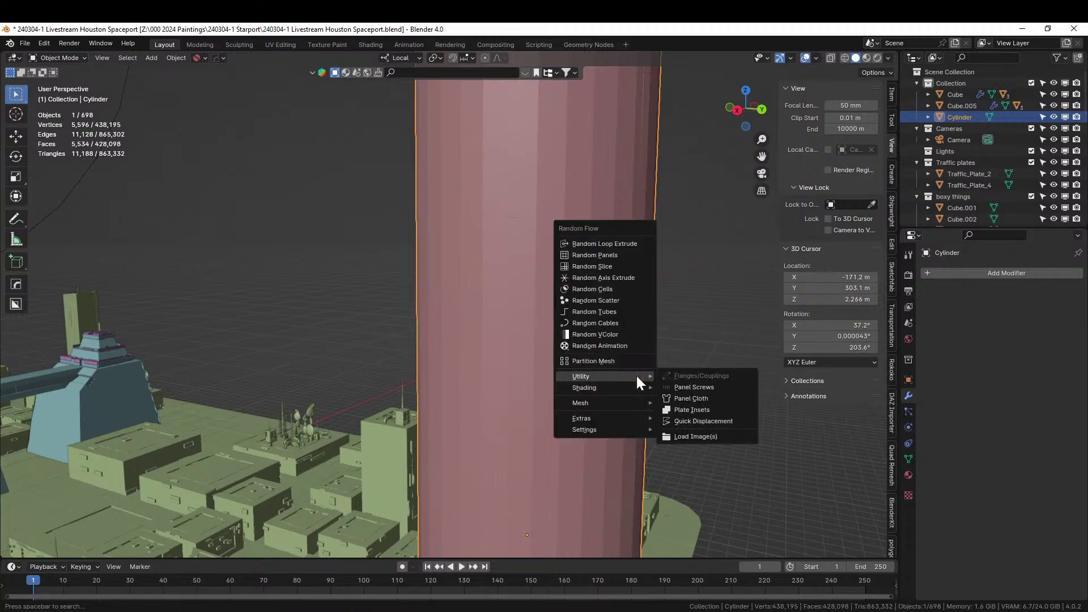
{"action": "left_click", "coordinate": [723, 410]}
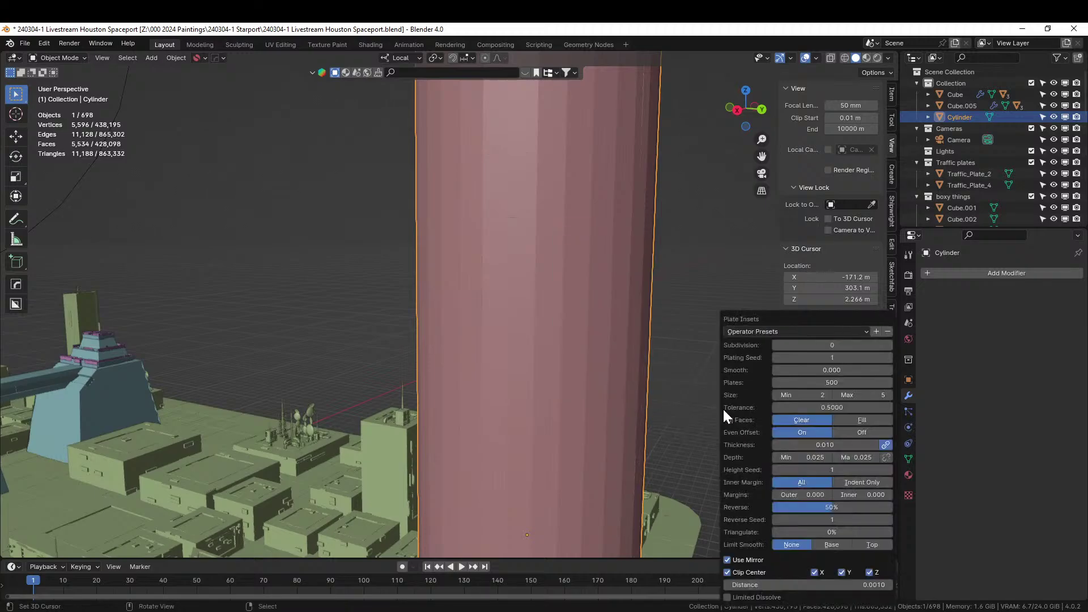
{"action": "left_click", "coordinate": [856, 458]}
{"action": "type", "text": "3"}
{"action": "key", "text": "Return"}
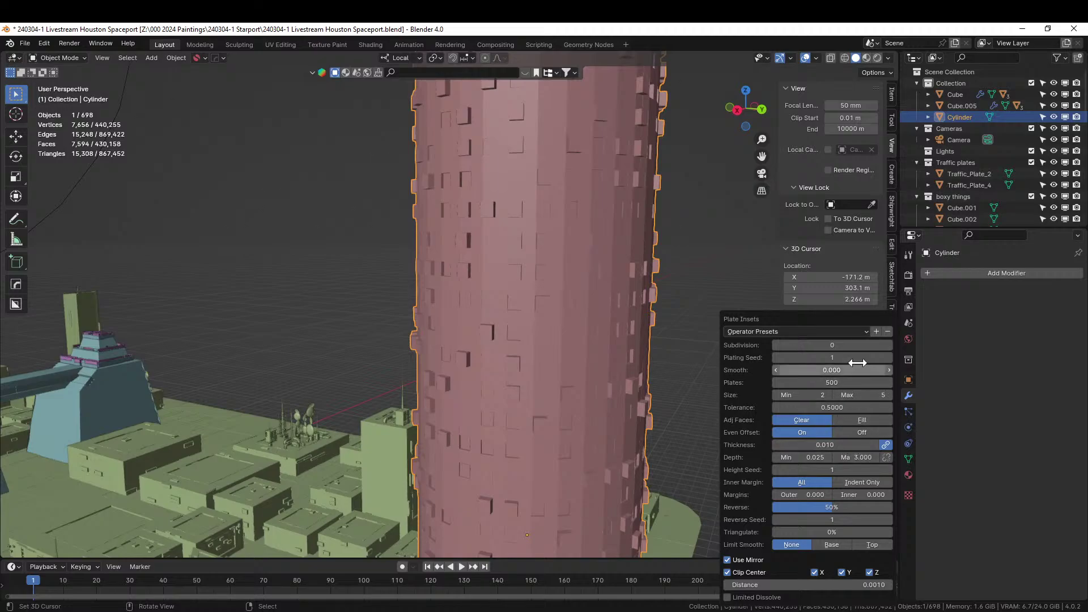
{"action": "left_click", "coordinate": [889, 357]}
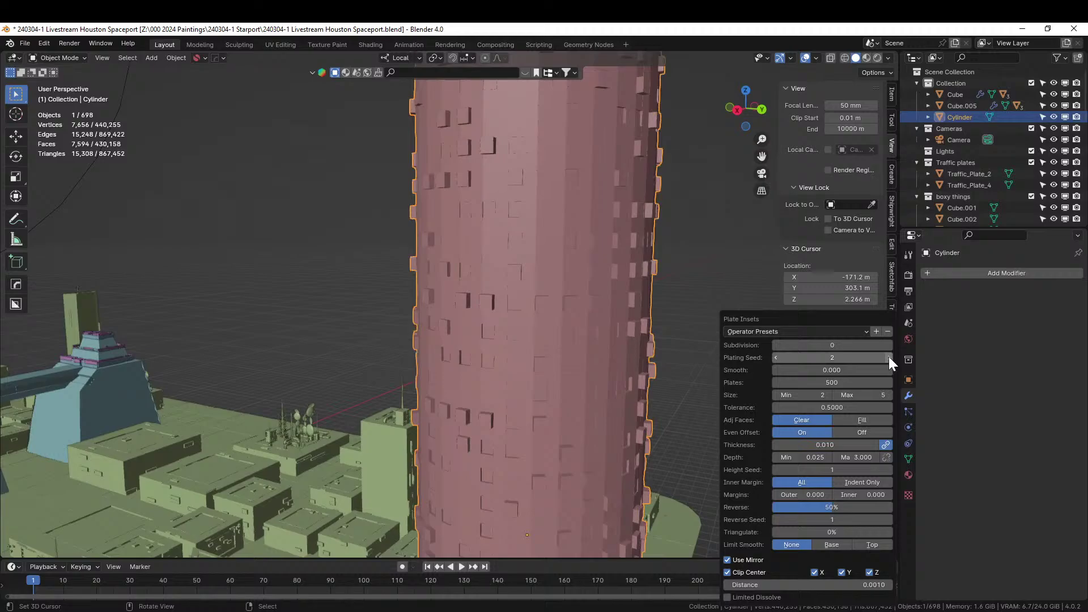
{"action": "mouse_move", "coordinate": [570, 404]}
{"action": "middle_mouse_down"}
{"action": "mouse_move", "coordinate": [445, 476]}
{"action": "mouse_move", "coordinate": [334, 443]}
{"action": "mouse_move", "coordinate": [290, 409]}
{"action": "mouse_move", "coordinate": [381, 382]}
{"action": "mouse_move", "coordinate": [469, 396]}
{"action": "mouse_move", "coordinate": [574, 371]}
{"action": "mouse_move", "coordinate": [570, 383]}
{"action": "middle_mouse_up"}
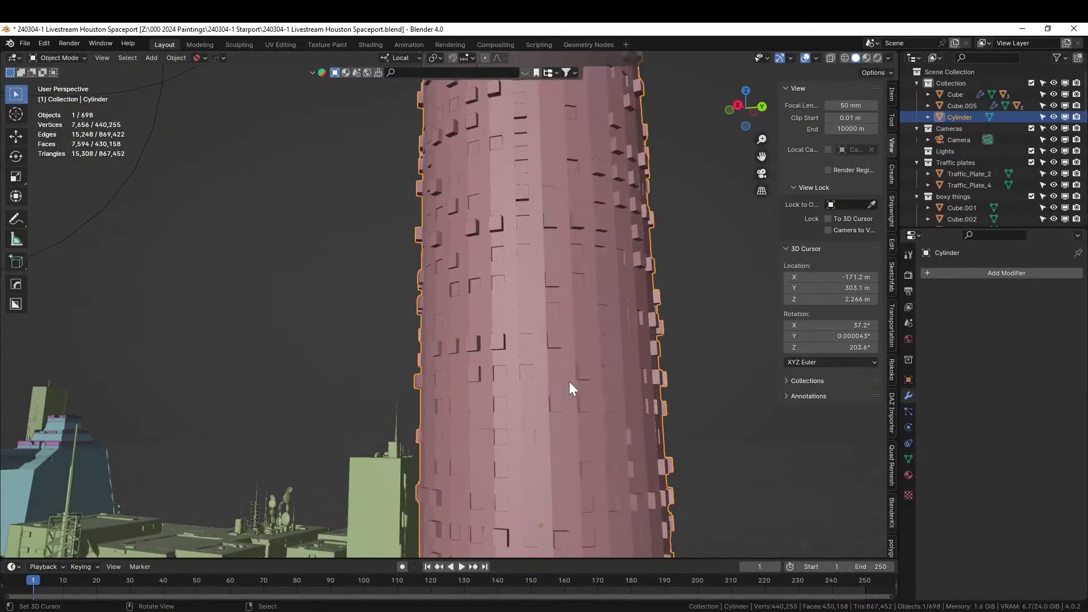
Step: Adjust the tower's Plate Insets to a size range of 3 to 6 and subdivision 2, keeping adjacent faces on Clear
{"action": "key", "text": "F9"}
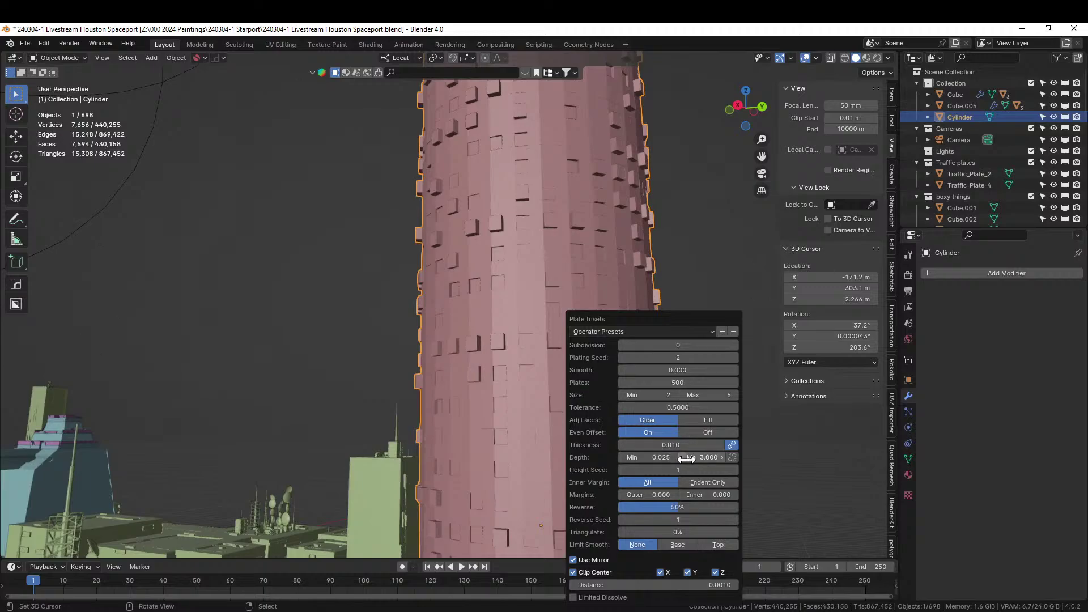
{"action": "left_click", "coordinate": [703, 422]}
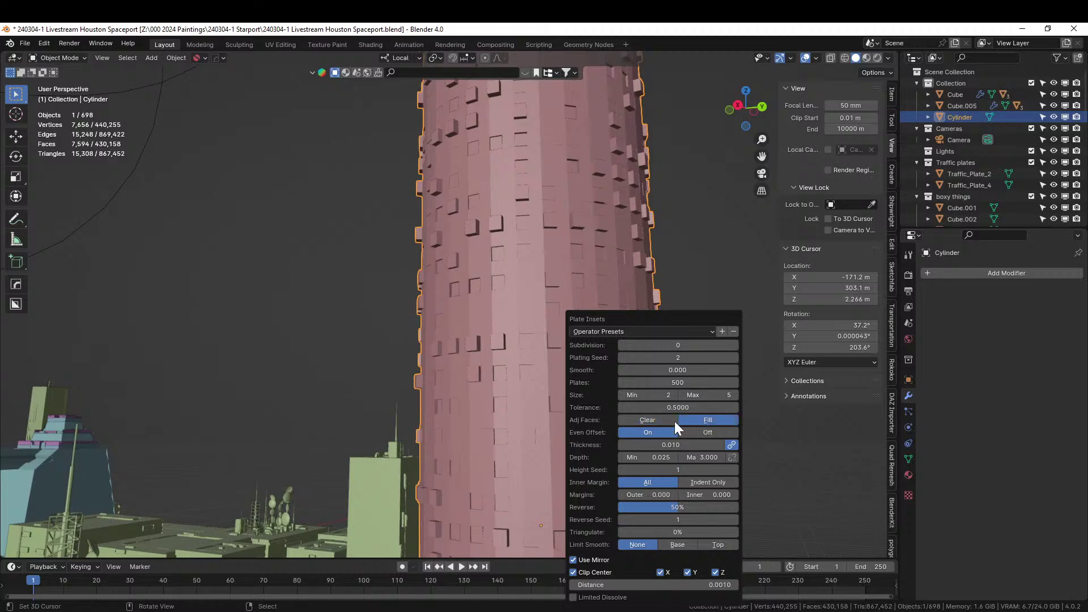
{"action": "left_click", "coordinate": [645, 422]}
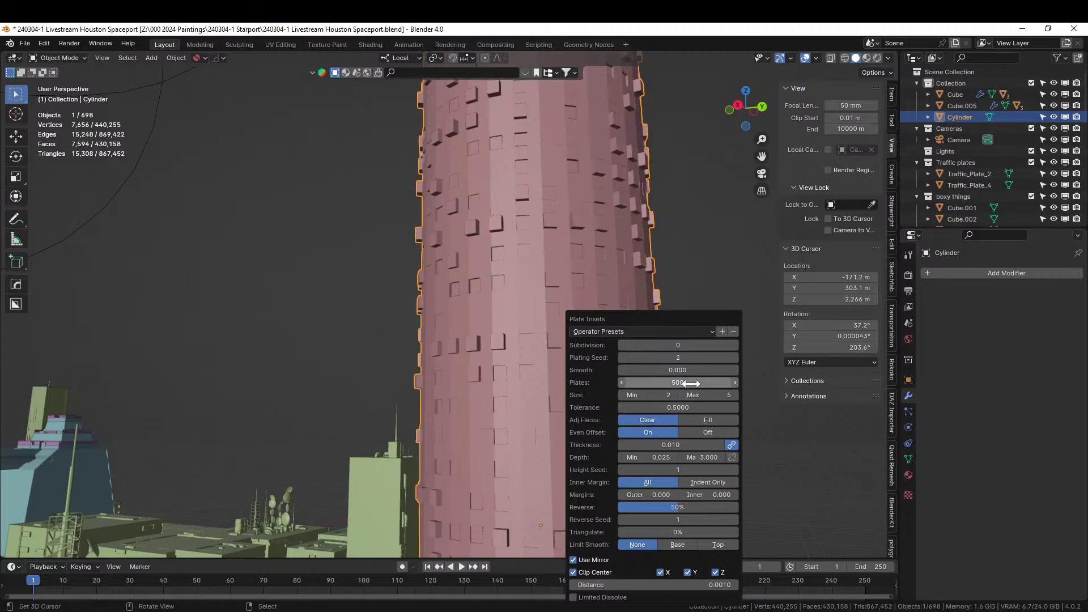
{"action": "left_click", "coordinate": [737, 395]}
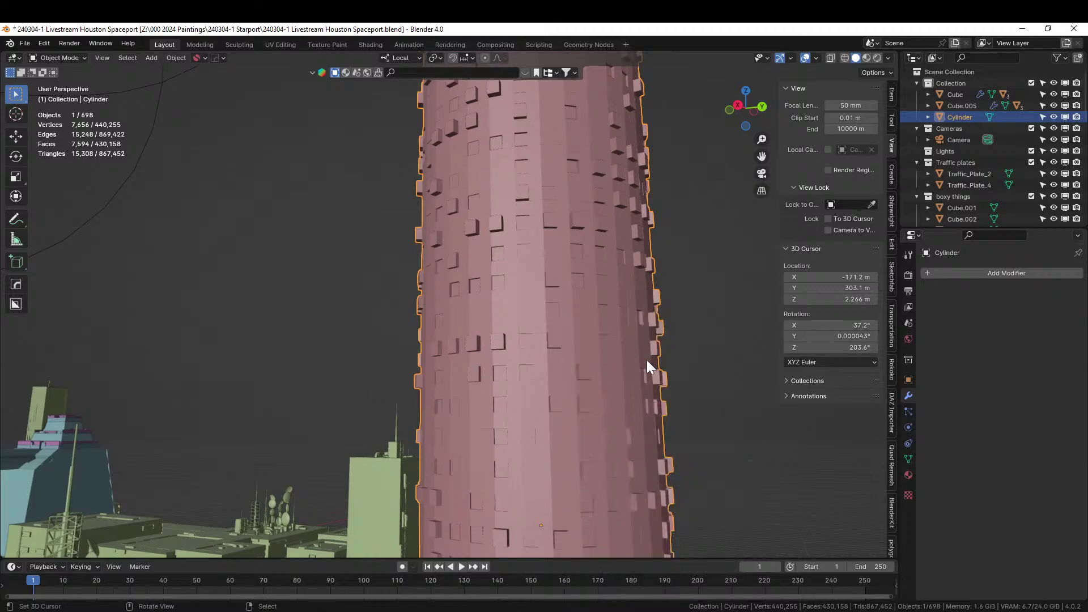
{"action": "key", "text": "F9"}
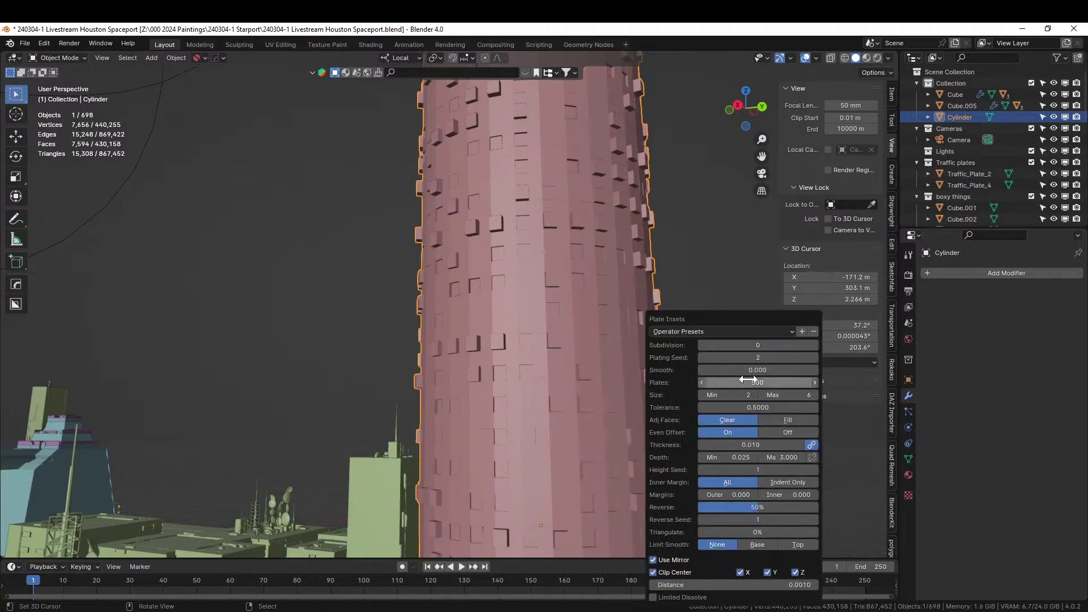
{"action": "left_click", "coordinate": [814, 345]}
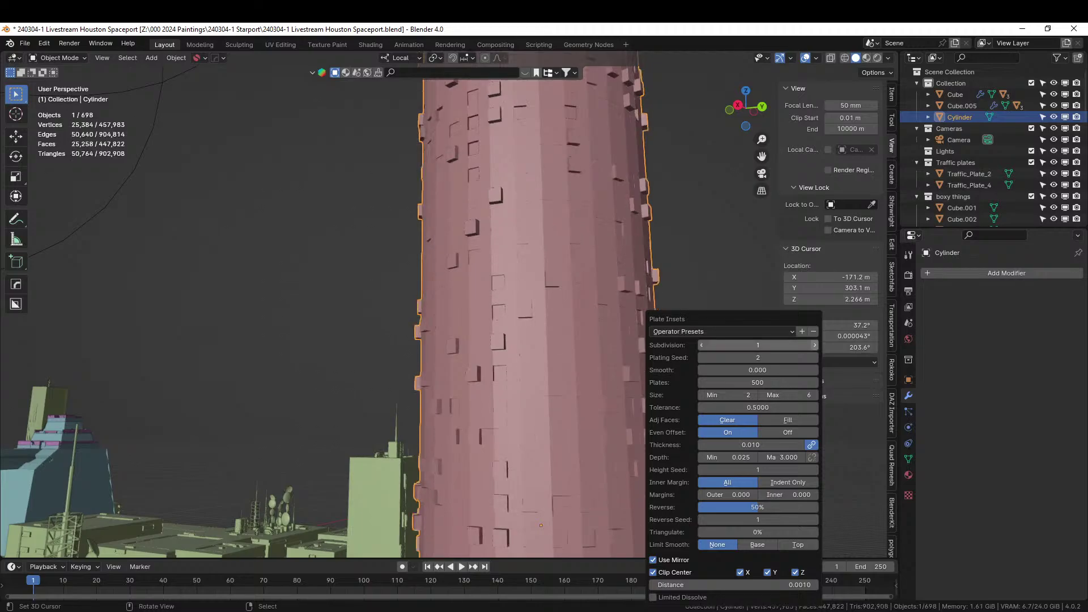
{"action": "left_click", "coordinate": [814, 344]}
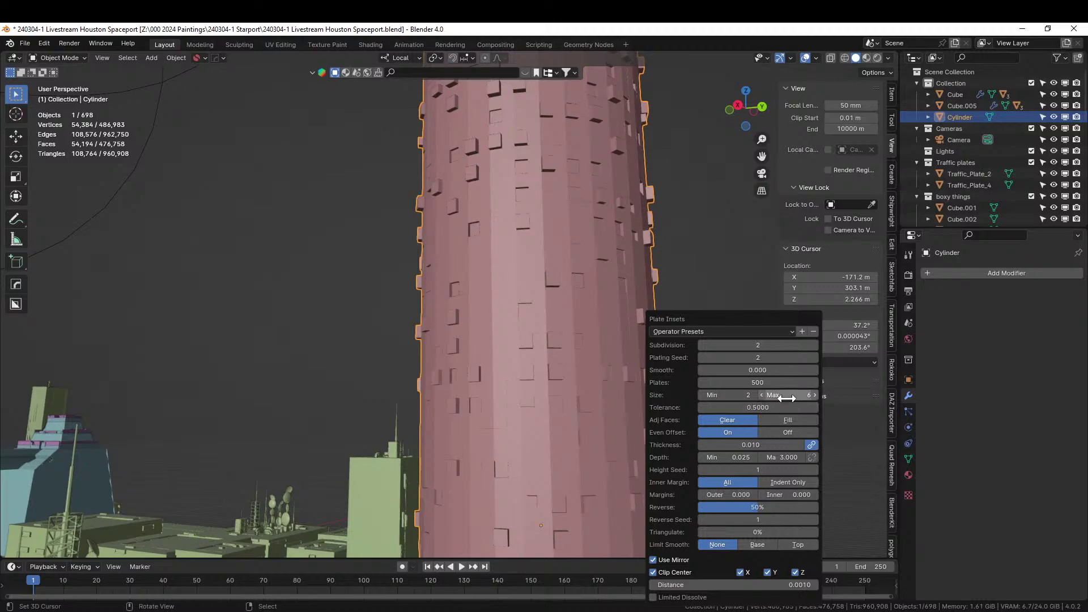
{"action": "left_click", "coordinate": [755, 395]}
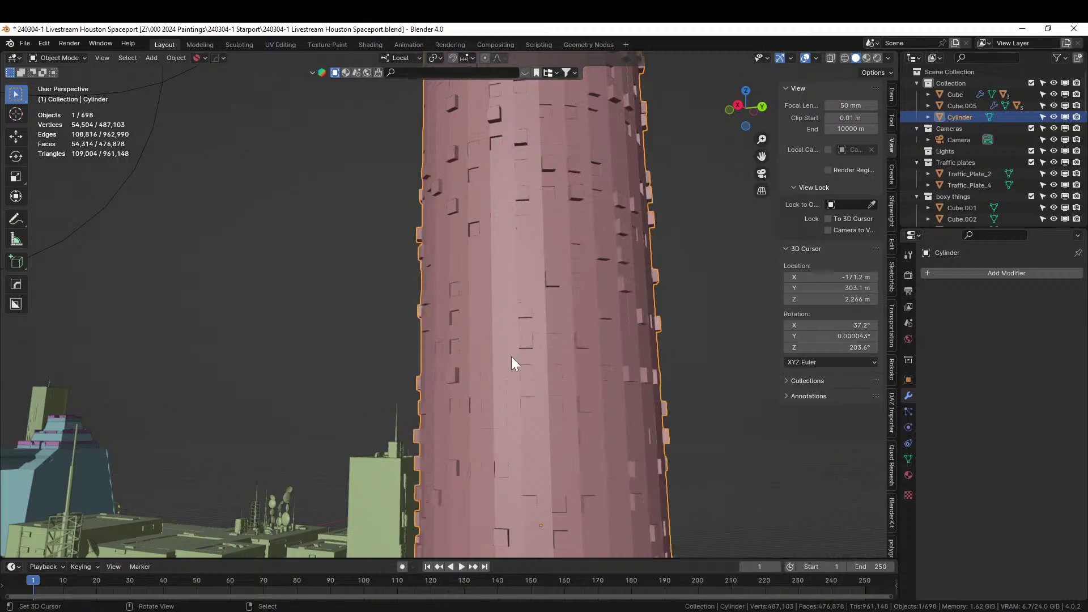
Step: Select all of the tower's faces in Edit Mode except the two sloped rings below the cap and the flat top face
{"action": "middle_click_drag", "start_coordinate": [511, 356], "coordinate": [435, 392]}
{"action": "scroll", "coordinate": [433, 385], "scroll_direction": "down", "scroll_amount": 3}
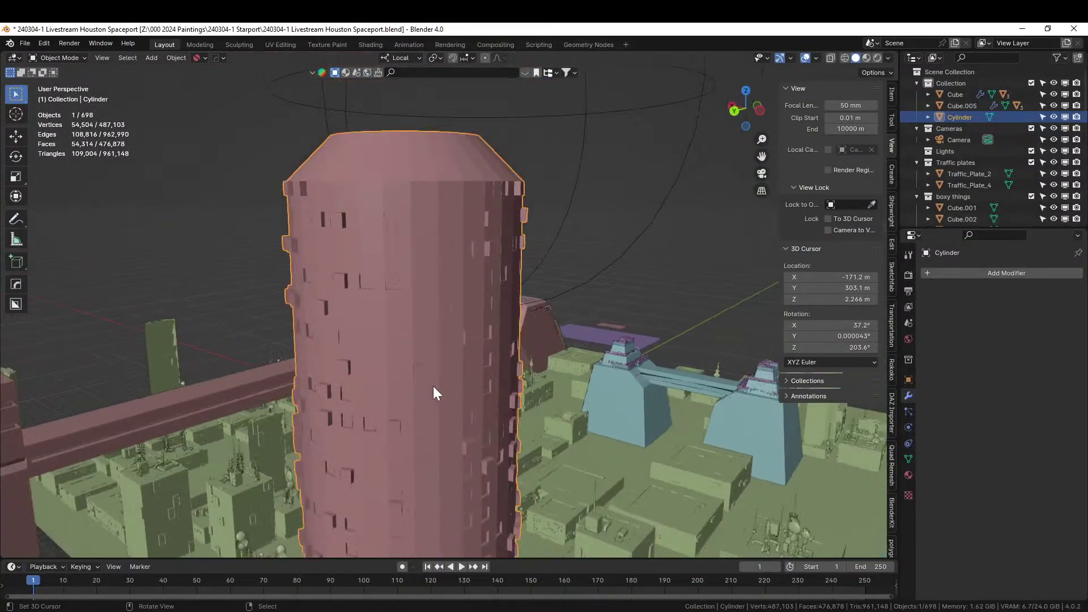
{"action": "key", "text": "Tab"}
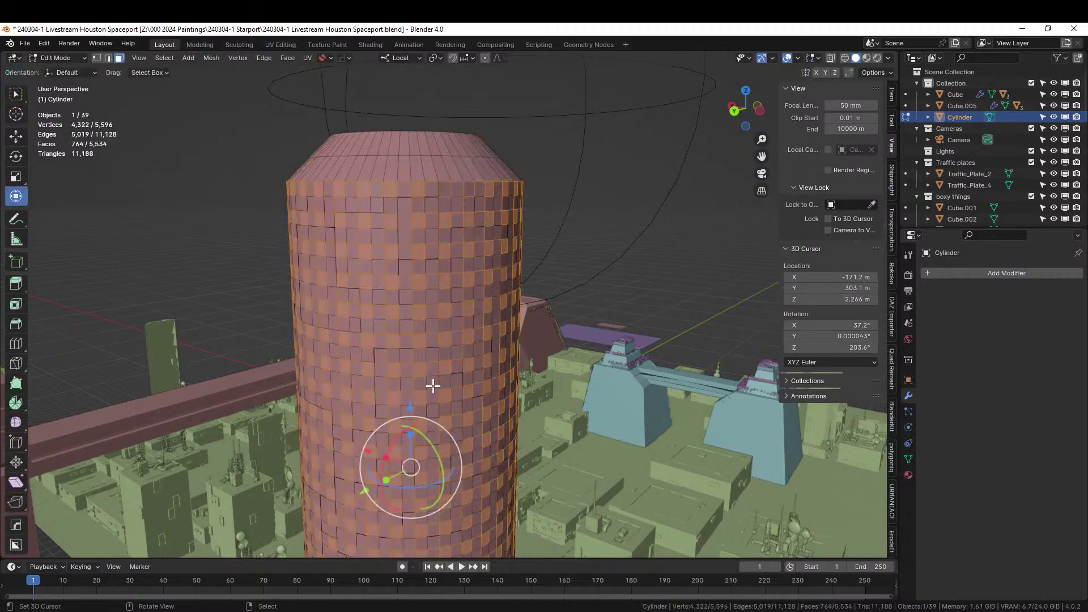
{"action": "key", "text": "a"}
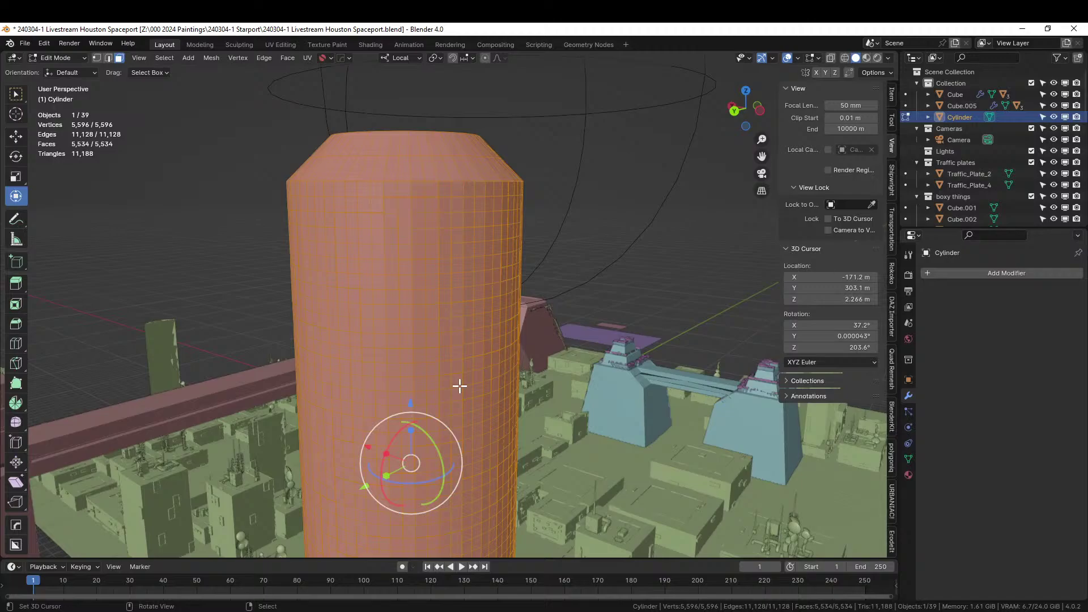
{"action": "right_click", "coordinate": [383, 168], "text": "alt+shift"}
{"action": "right_click", "coordinate": [386, 149], "text": "alt+shift"}
{"action": "middle_click_drag", "start_coordinate": [445, 185], "coordinate": [455, 252]}
{"action": "right_click", "coordinate": [396, 185], "text": "shift"}
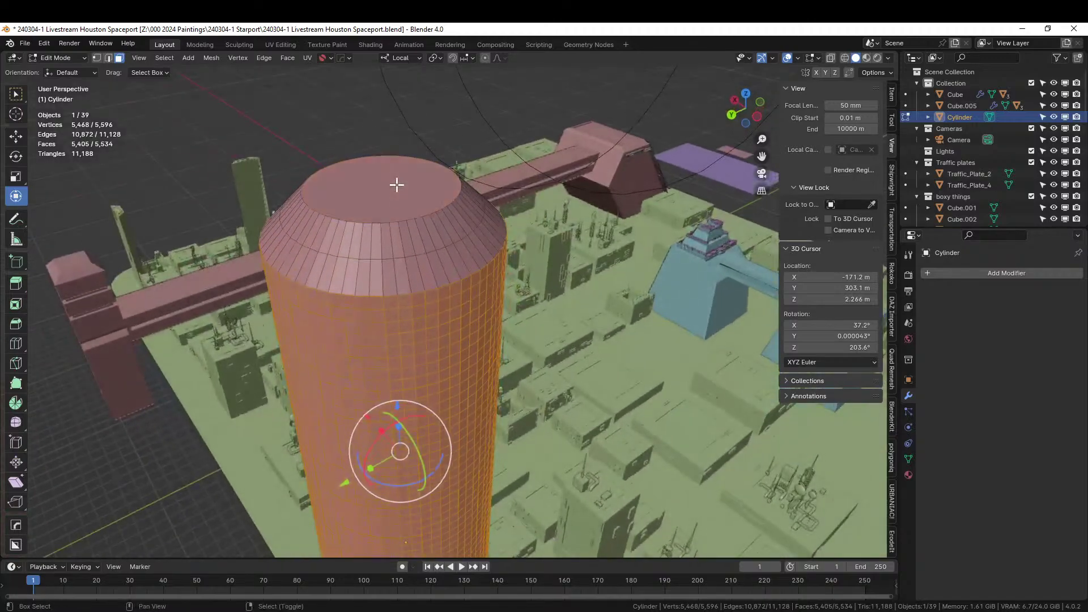
Step: Apply Plate Insets to the tower's side wall with plate size 3 to 6, maximum depth 3 and a changed plating seed
{"action": "key", "text": "Tab"}
{"action": "key", "text": "shift+v"}
{"action": "mouse_move", "coordinate": [464, 340]}
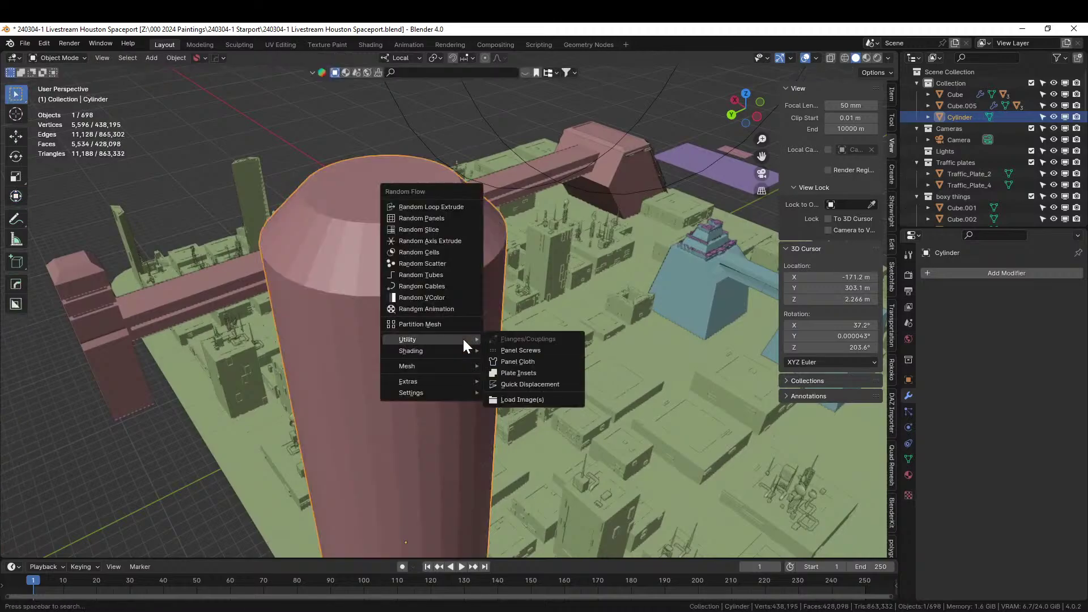
{"action": "left_click", "coordinate": [553, 372]}
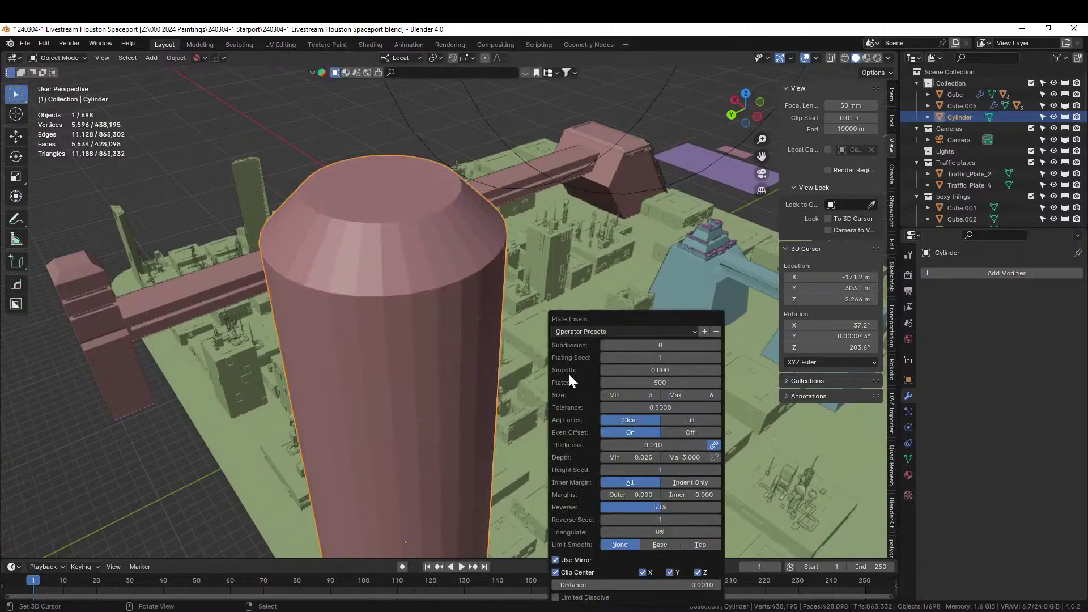
{"action": "left_click", "coordinate": [719, 358]}
{"action": "left_click", "coordinate": [376, 400]}
{"action": "middle_click_drag", "start_coordinate": [377, 400], "coordinate": [497, 306]}
{"action": "scroll", "coordinate": [573, 294], "scroll_direction": "up", "scroll_amount": 2}
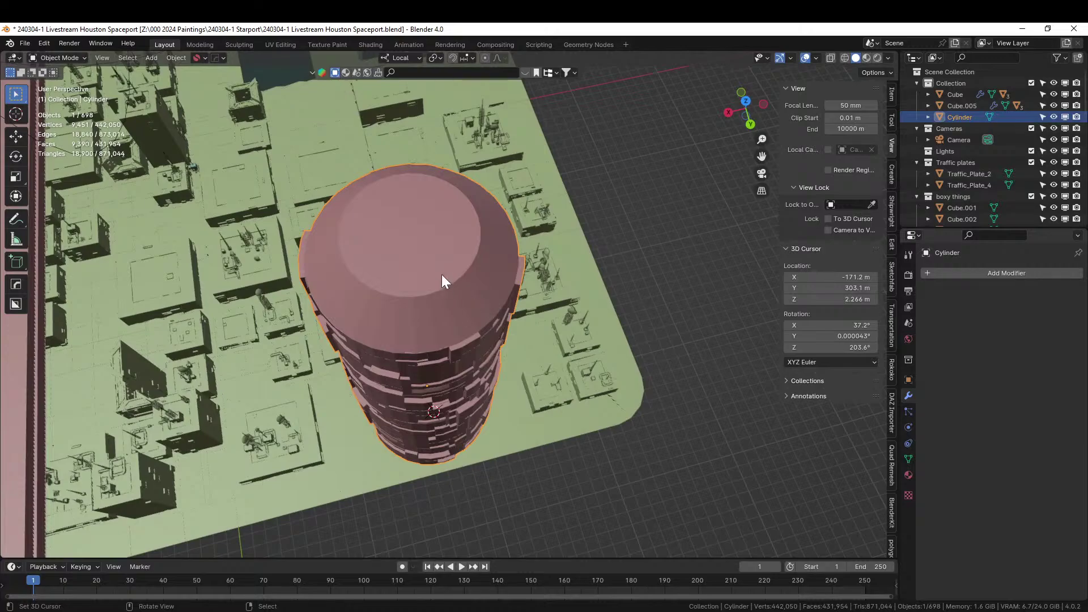
Step: From the top view, move the tower about -27.6 m in X and -304 m in Y, near the blue twin buildings, and save the file
{"action": "middle_click_drag", "start_coordinate": [442, 276], "coordinate": [582, 260]}
{"action": "scroll", "coordinate": [488, 247], "scroll_direction": "down", "scroll_amount": 5}
{"action": "middle_click_drag", "start_coordinate": [644, 261], "coordinate": [313, 363]}
{"action": "key", "text": "KP_7"}
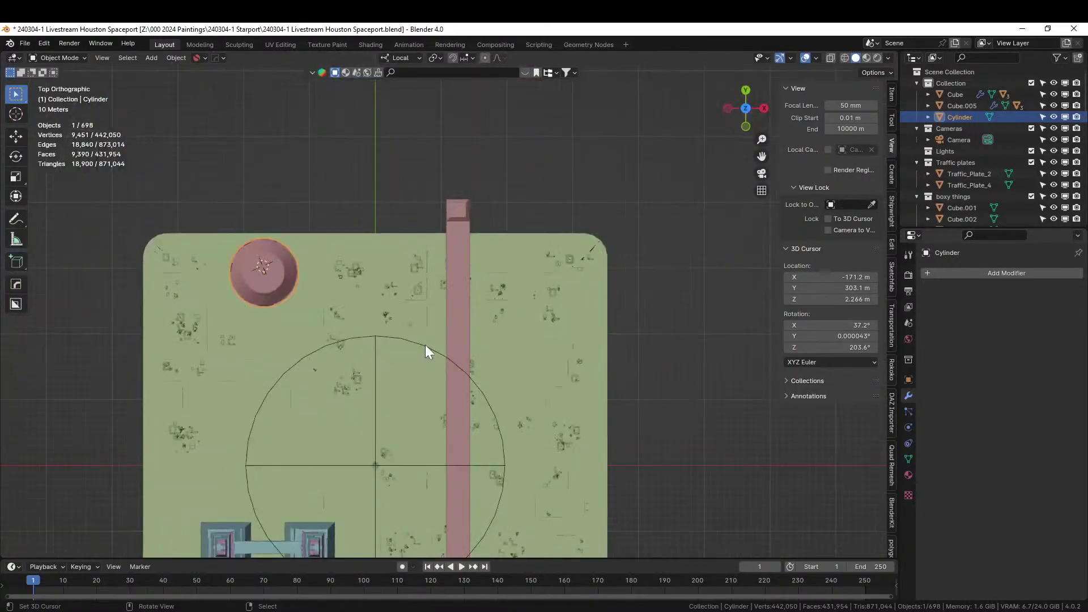
{"action": "left_click", "coordinate": [278, 267]}
{"action": "left_click", "coordinate": [278, 268]}
{"action": "key", "text": "g"}
{"action": "key", "text": "y"}
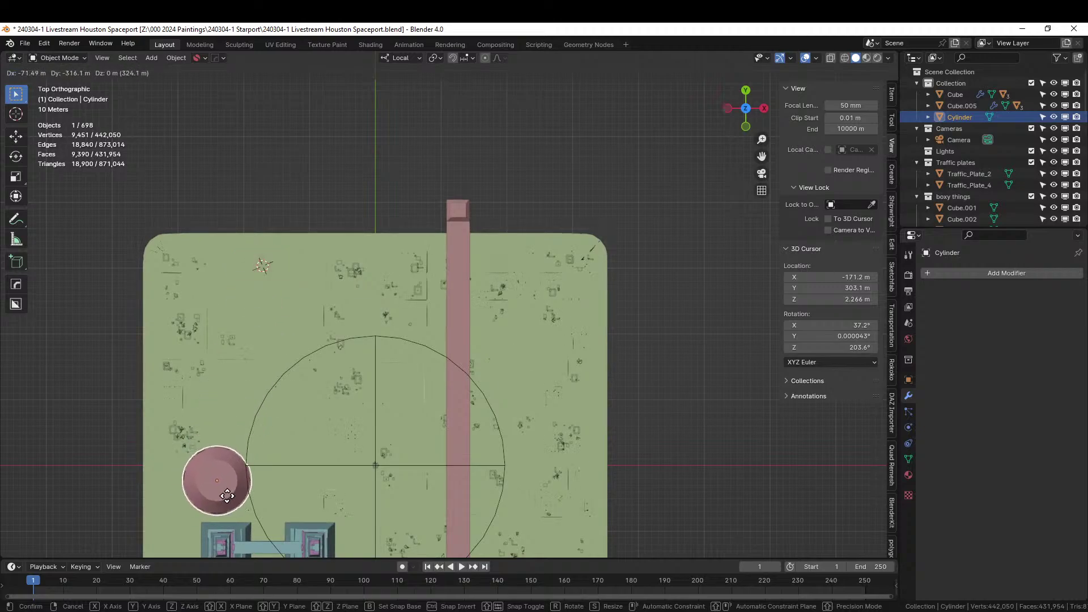
{"action": "left_click", "coordinate": [255, 489]}
{"action": "middle_click_drag", "start_coordinate": [256, 488], "coordinate": [475, 346]}
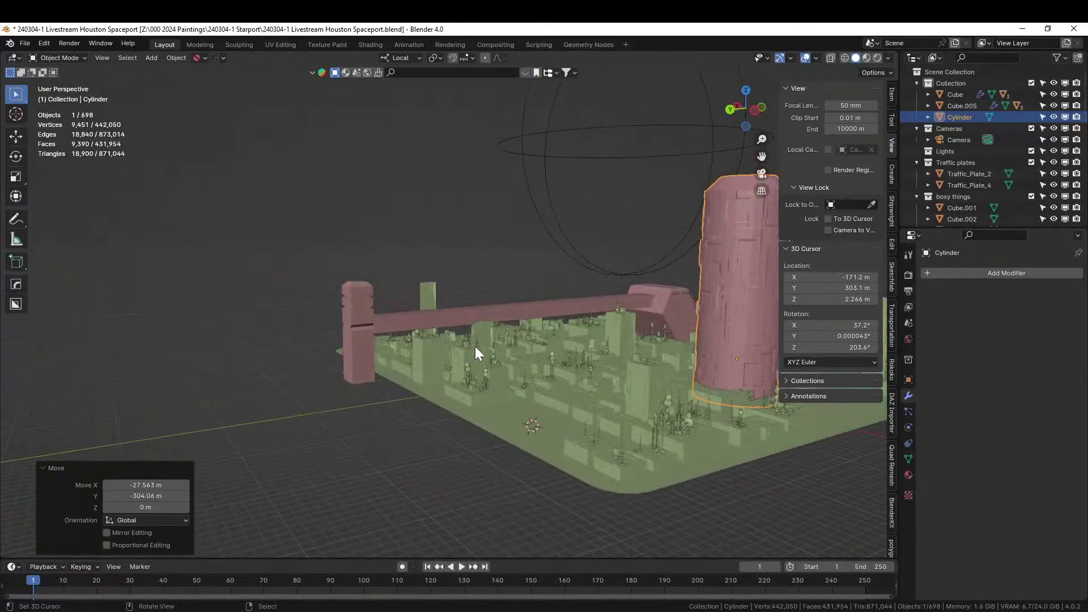
{"action": "key", "text": "ctrl+s"}
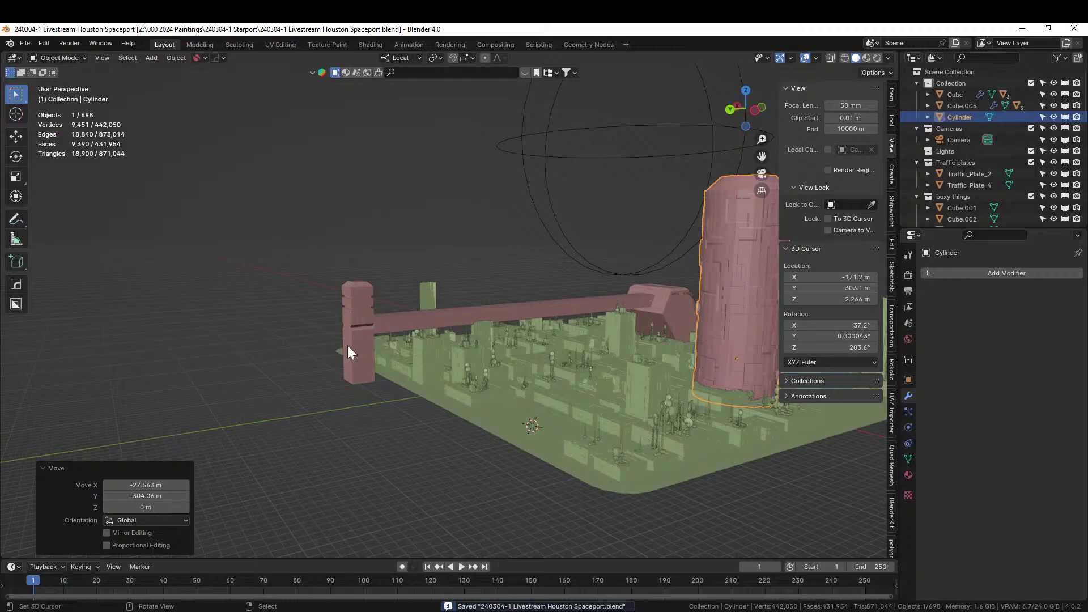
Step: Open the Append file browser and look through the recent folders for a source file
{"action": "key", "text": "F4"}
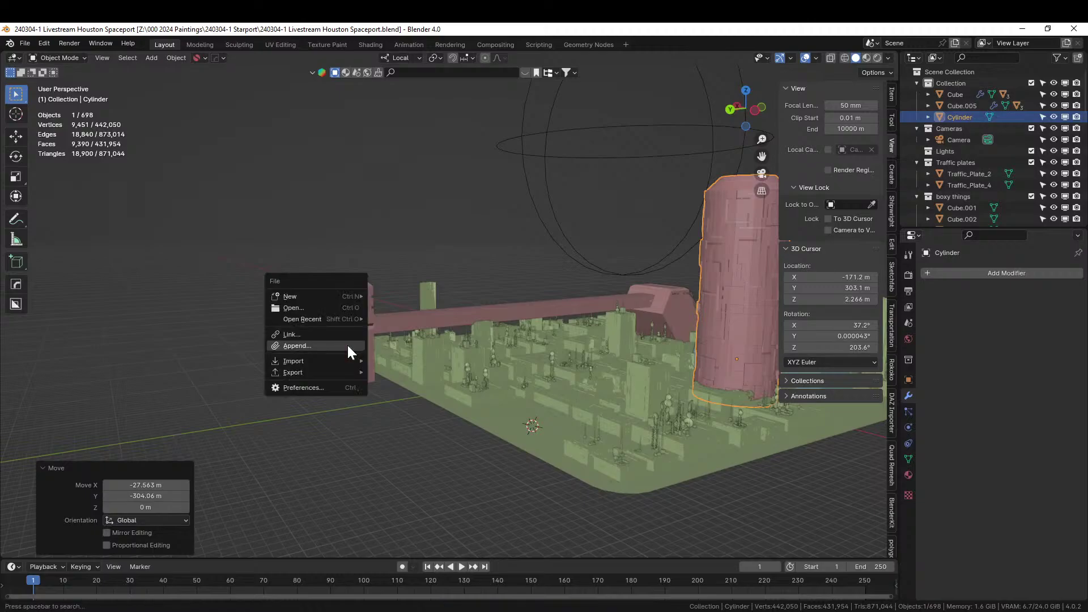
{"action": "left_click", "coordinate": [348, 346]}
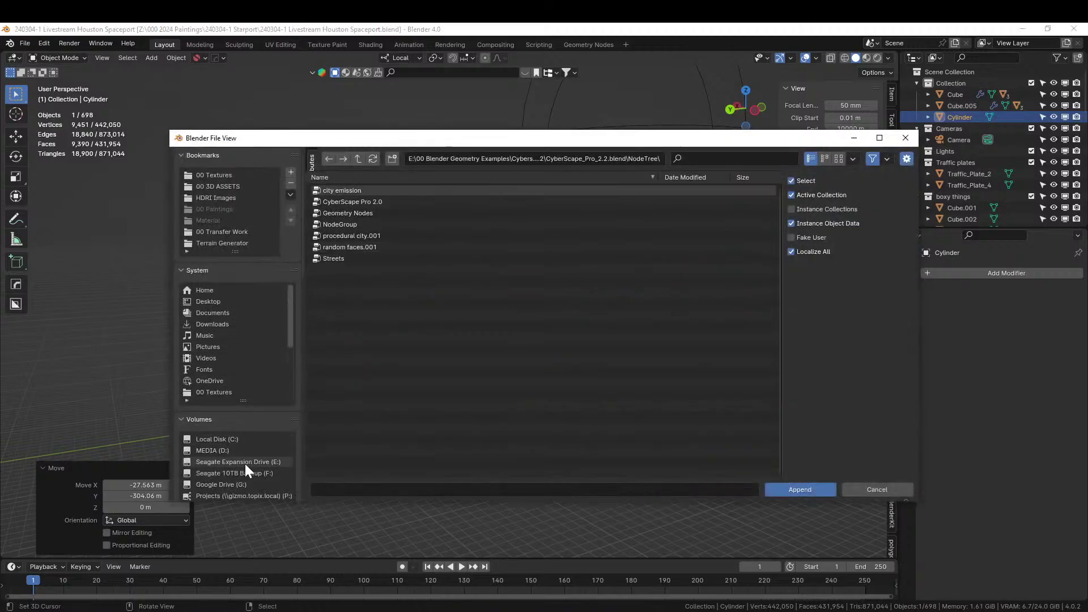
{"action": "scroll", "coordinate": [250, 461], "scroll_direction": "down", "scroll_amount": 3}
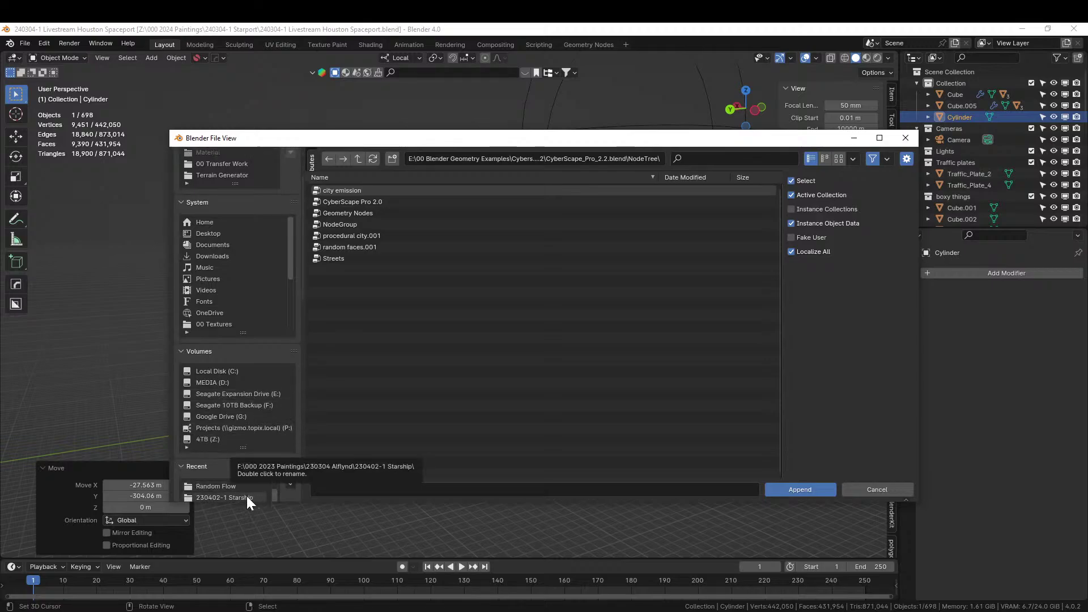
{"action": "scroll", "coordinate": [254, 489], "scroll_direction": "down", "scroll_amount": 1}
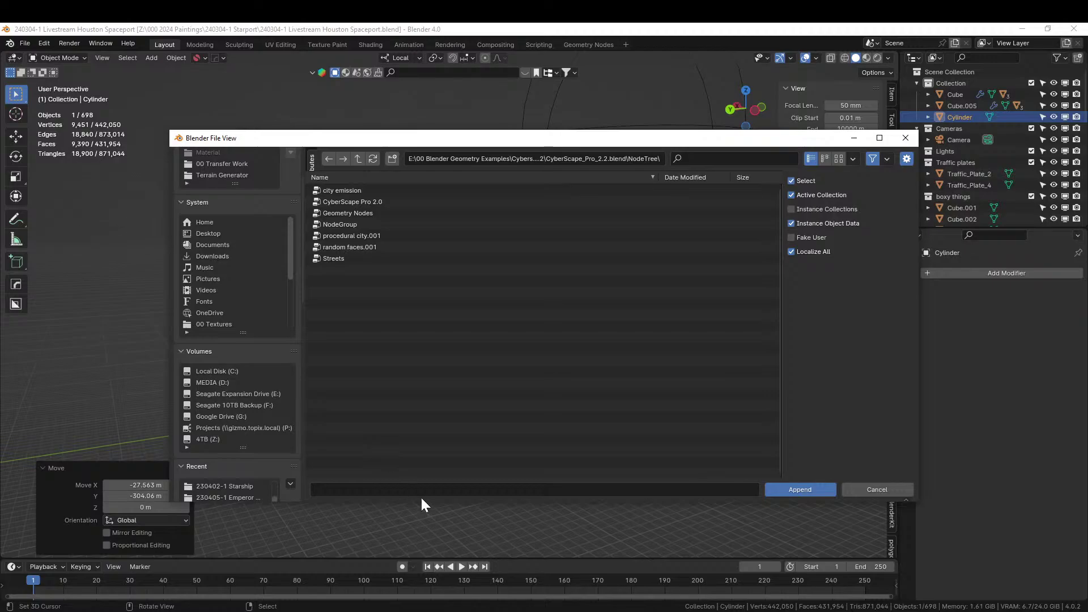
Step: Append the Starship_RPipes object from 240304-1 Spaceship.blend in the 240304-1 Starport folder
{"action": "left_click_drag", "start_coordinate": [420, 503], "coordinate": [425, 610]}
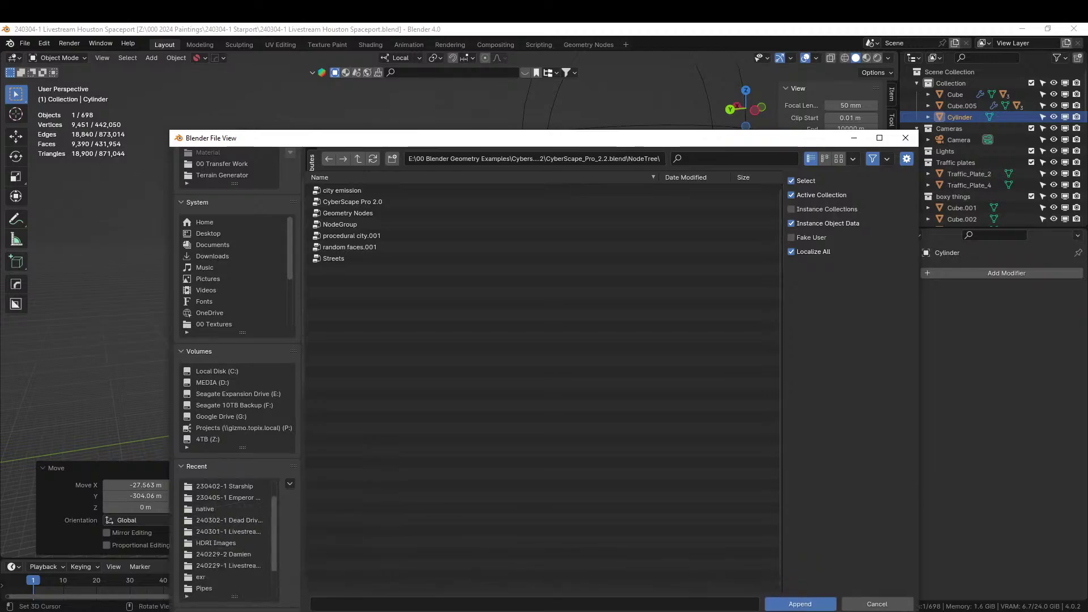
{"action": "left_click", "coordinate": [230, 520]}
{"action": "left_click", "coordinate": [358, 158]}
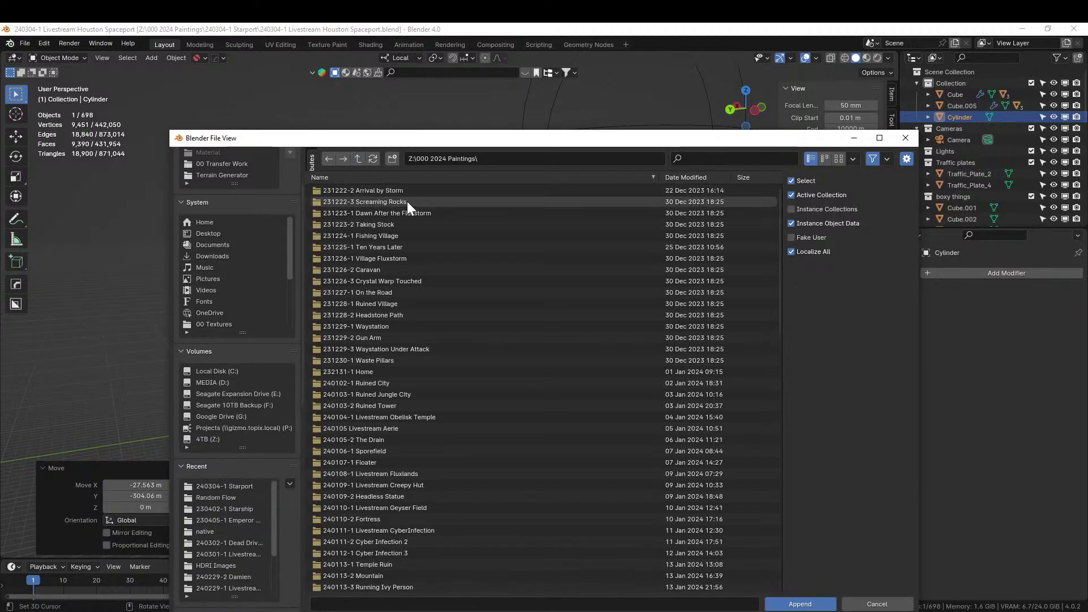
{"action": "left_click", "coordinate": [389, 177]}
{"action": "left_click", "coordinate": [359, 190]}
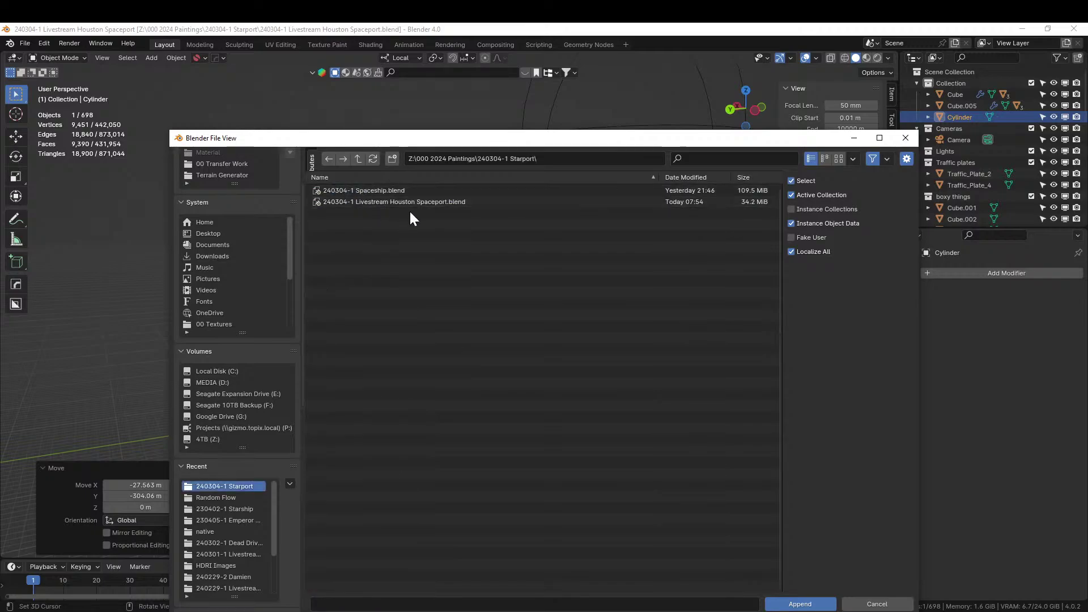
{"action": "left_click", "coordinate": [377, 189]}
{"action": "double_click", "coordinate": [378, 190]}
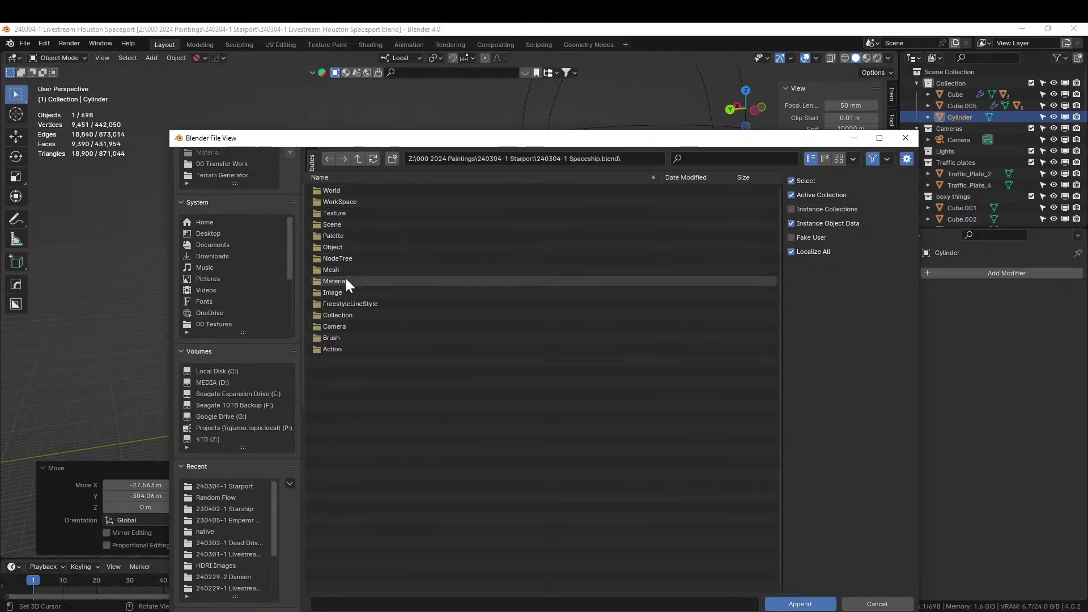
{"action": "left_click", "coordinate": [339, 246]}
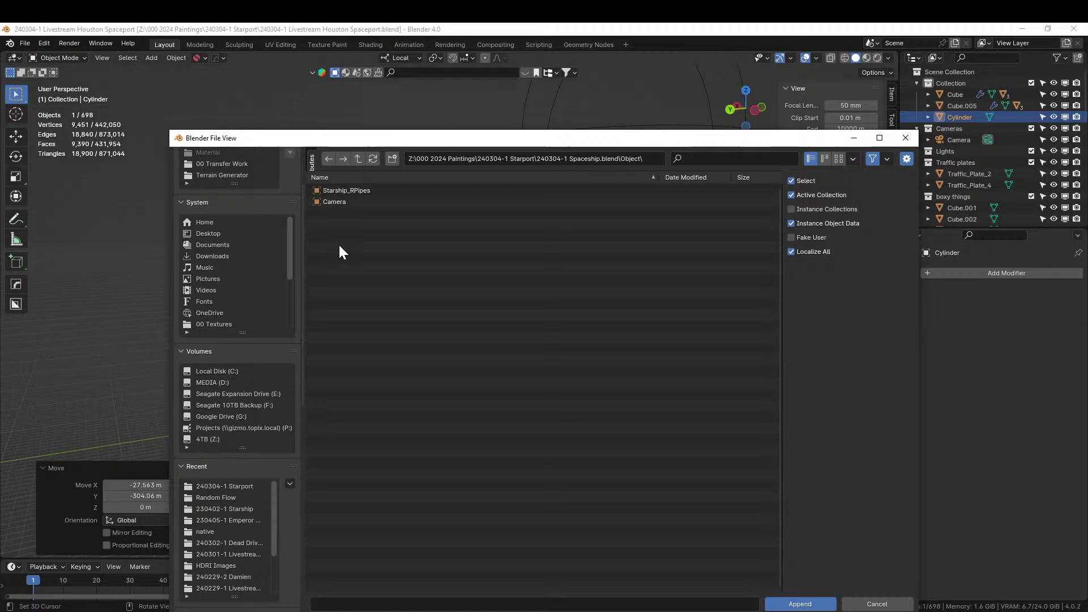
{"action": "left_click", "coordinate": [352, 190]}
{"action": "left_click", "coordinate": [813, 603]}
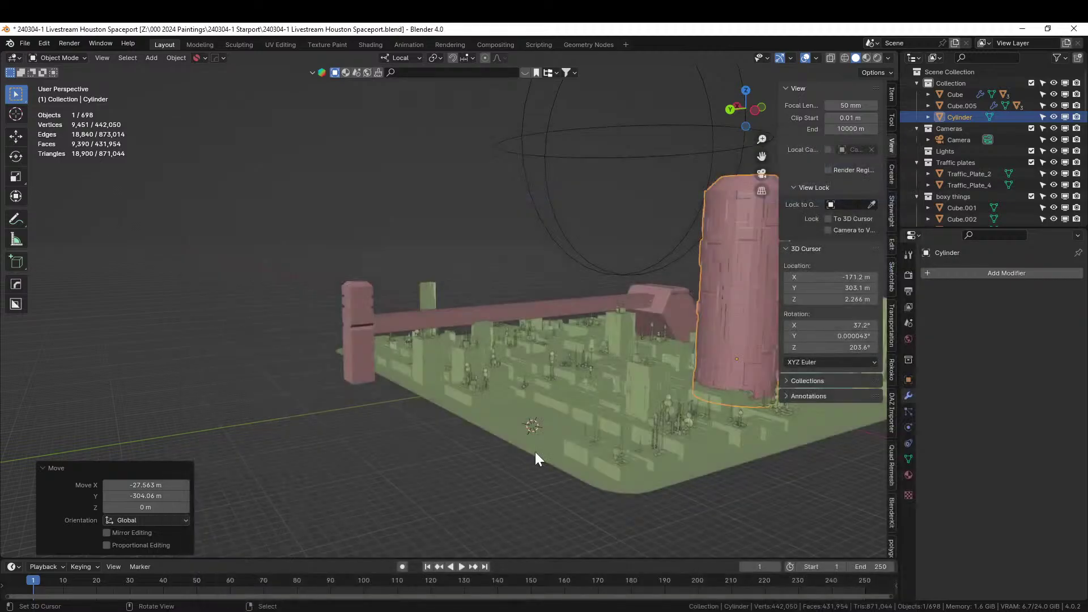
Step: Rotate the appended starship -90° about its local X axis so that it stands upright
{"action": "middle_click_drag", "start_coordinate": [535, 451], "coordinate": [456, 418]}
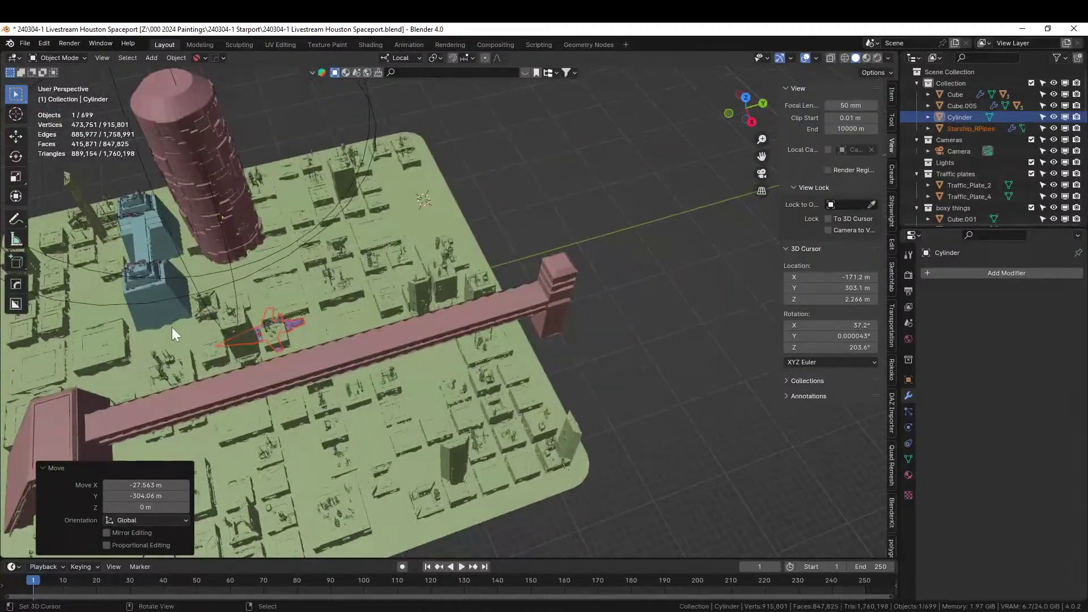
{"action": "left_click", "coordinate": [291, 328]}
{"action": "key", "text": "KP_7"}
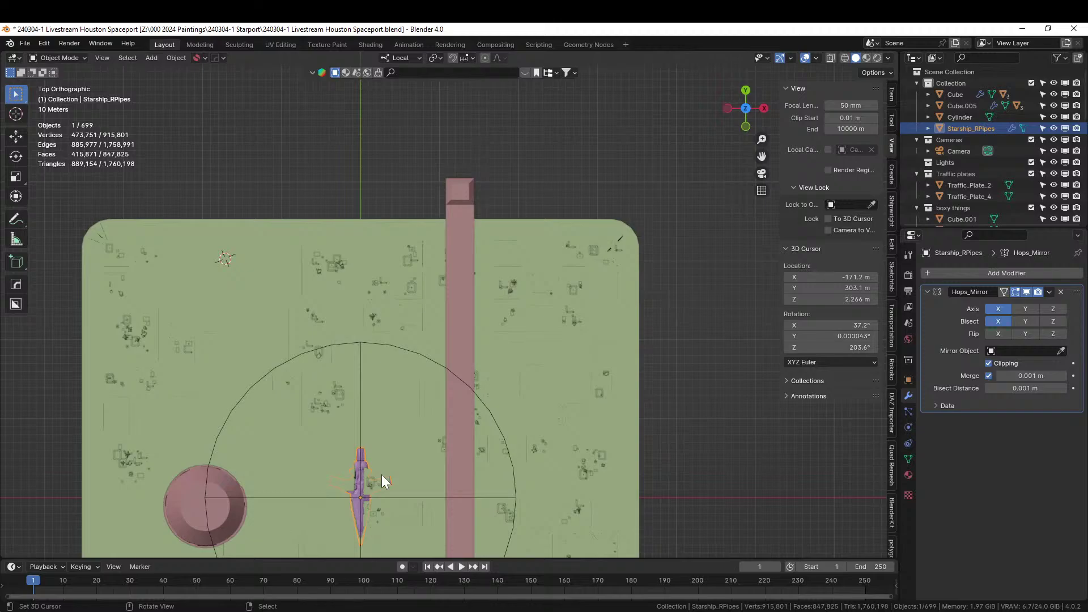
{"action": "middle_click_drag", "start_coordinate": [382, 475], "coordinate": [8, 247]}
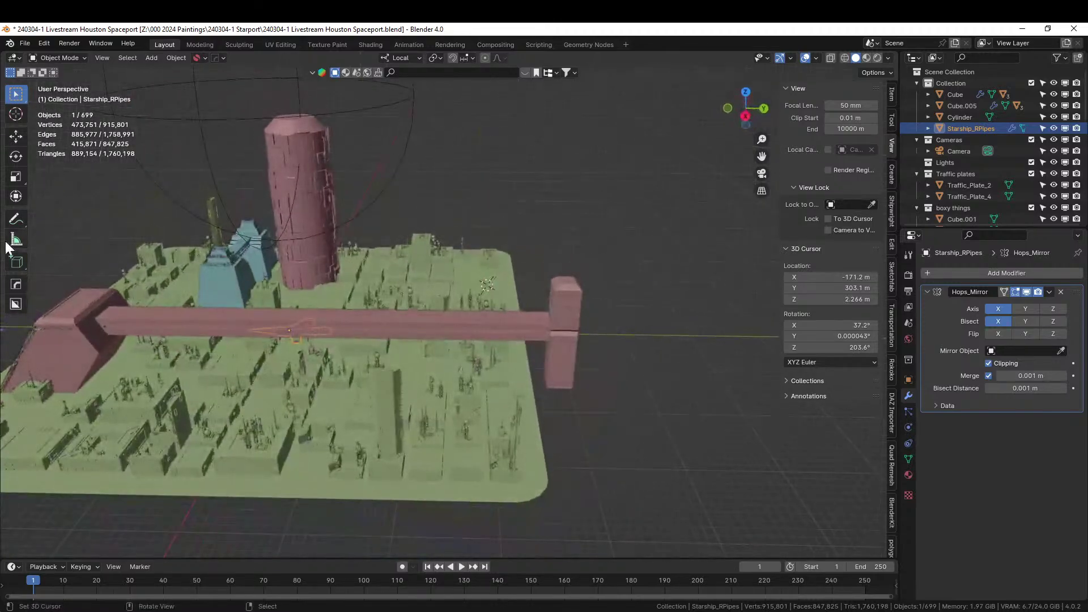
{"action": "left_click", "coordinate": [21, 198]}
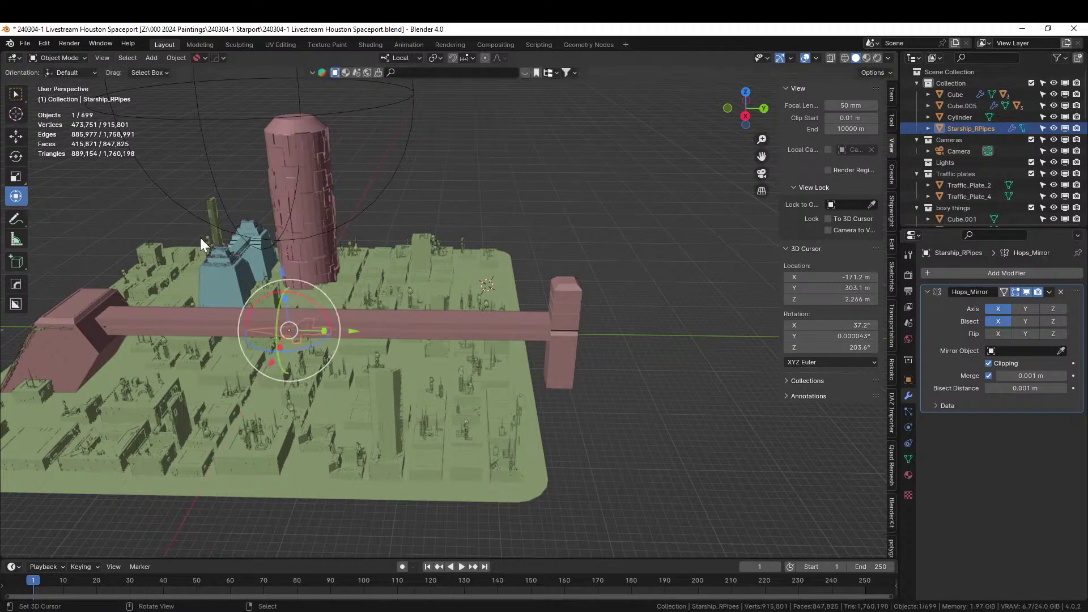
{"action": "type", "text": "rx-90"}
{"action": "key", "text": "Return"}
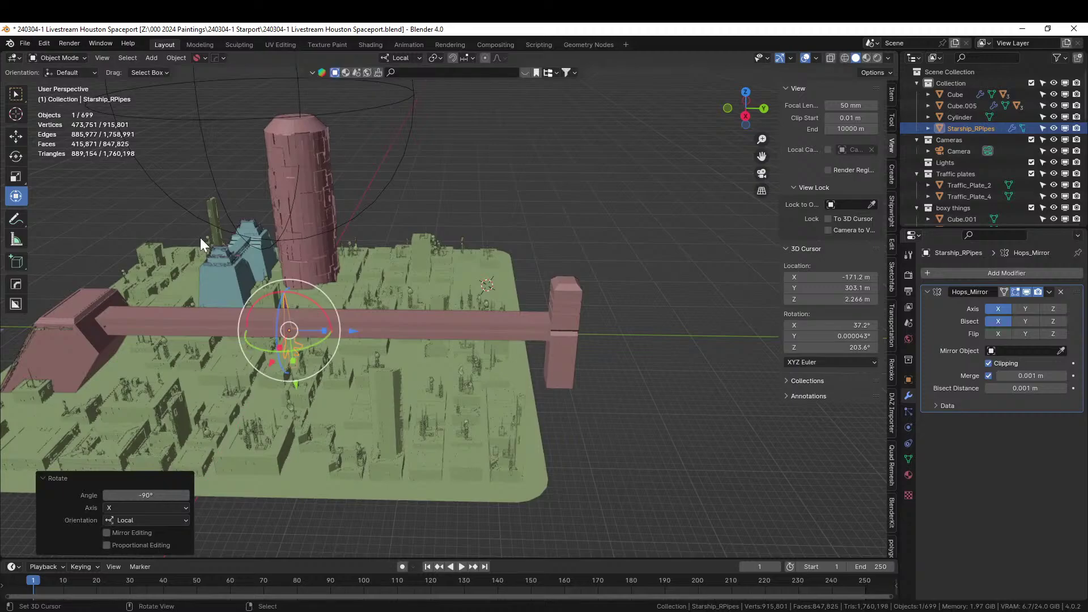
Step: Move the starship about 472 m along its local Z axis, out past the far end of the city plate
{"action": "key", "text": "g"}
{"action": "key", "text": "z"}
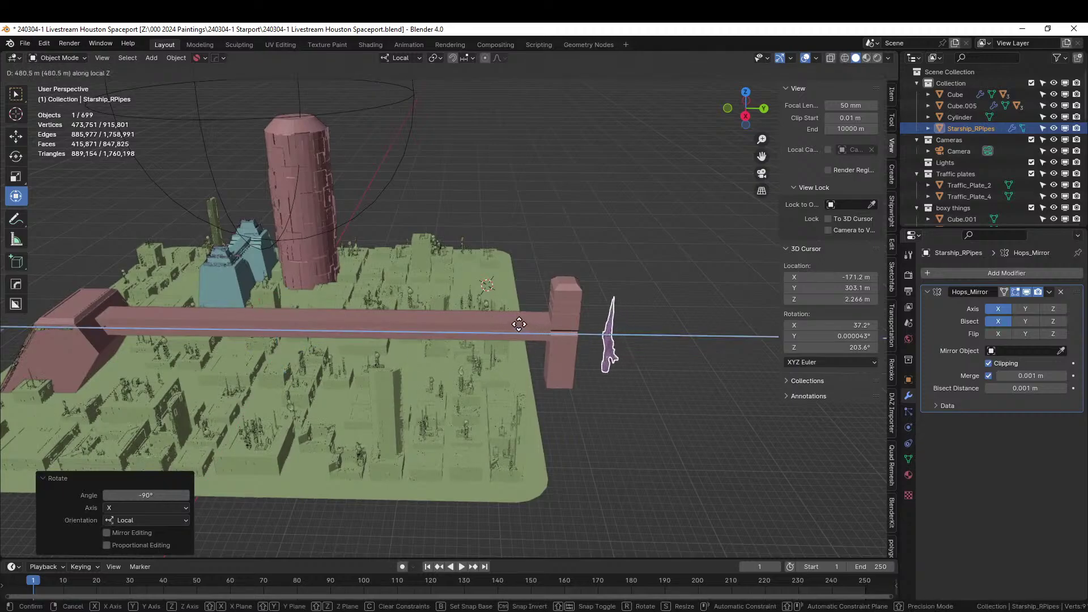
{"action": "left_click", "coordinate": [519, 324]}
{"action": "middle_click_drag", "start_coordinate": [515, 321], "coordinate": [403, 290]}
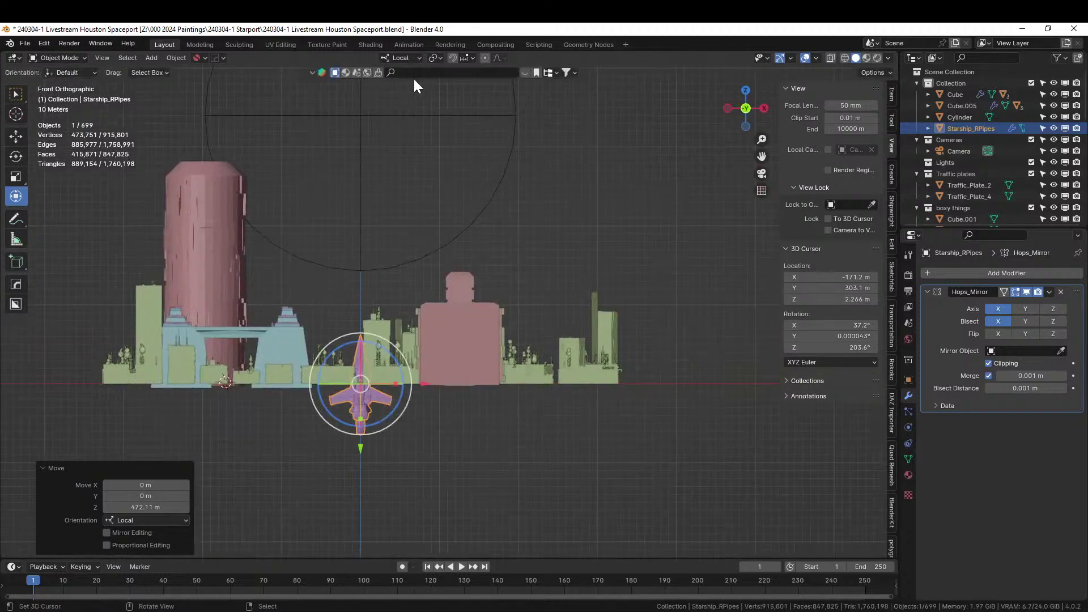
Step: Switch the transform orientation to Global and raise the starship about 80 m along Z
{"action": "left_click", "coordinate": [403, 58]}
{"action": "left_click", "coordinate": [379, 94]}
{"action": "left_click_drag", "start_coordinate": [414, 396], "coordinate": [413, 334]}
{"action": "middle_click_drag", "start_coordinate": [413, 334], "coordinate": [475, 399]}
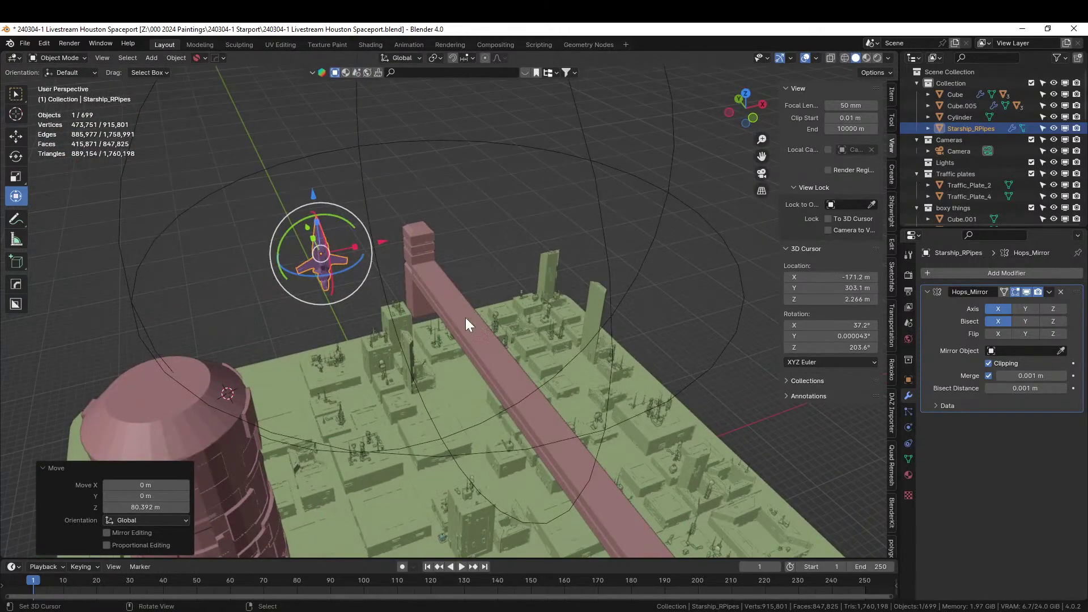
Step: Scale the starship up uniformly by about 1.43 and apply its rotation and scale
{"action": "middle_click_drag", "start_coordinate": [466, 319], "coordinate": [310, 267]}
{"action": "scroll", "coordinate": [443, 322], "scroll_direction": "up", "scroll_amount": 1}
{"action": "middle_click_drag", "start_coordinate": [444, 322], "coordinate": [168, 348], "text": "shift"}
{"action": "scroll", "coordinate": [249, 368], "scroll_direction": "up", "scroll_amount": 2}
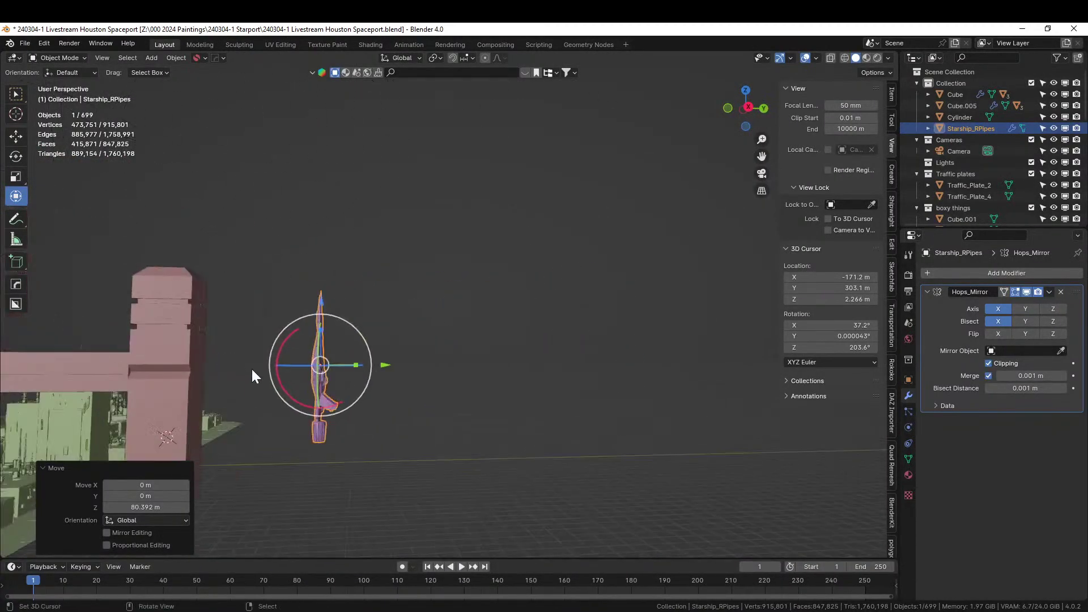
{"action": "key", "text": "s"}
{"action": "left_click", "coordinate": [352, 399]}
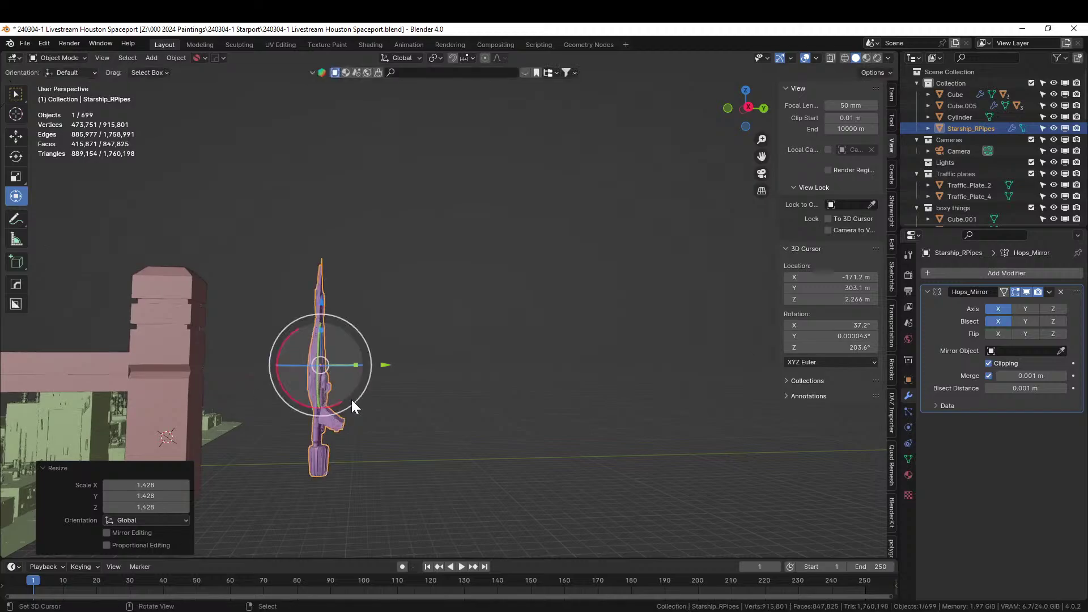
{"action": "key", "text": "ctrl+a"}
{"action": "left_click", "coordinate": [335, 404]}
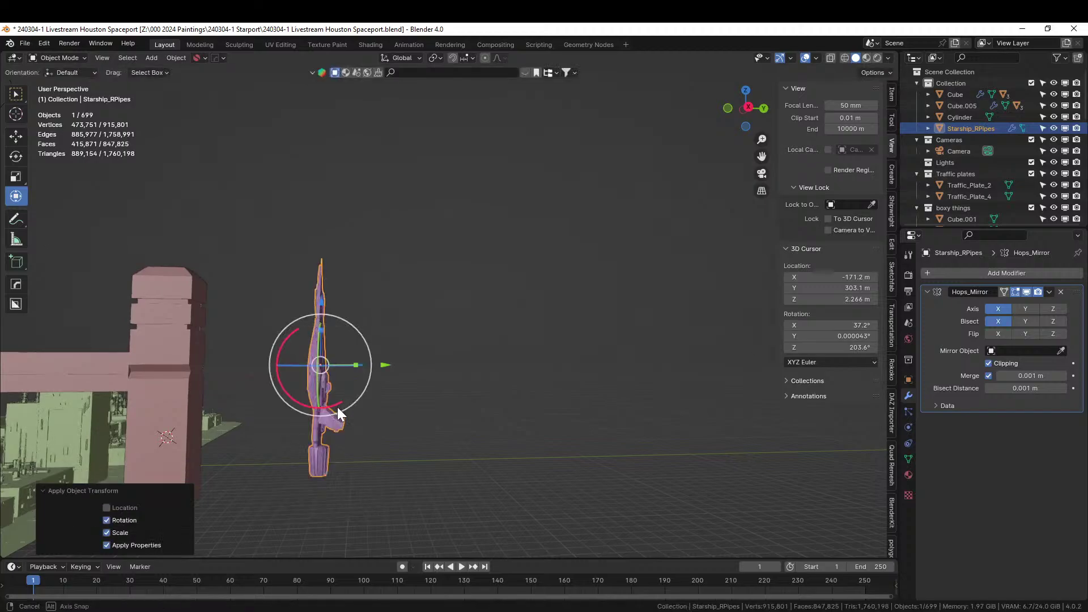
Step: Move the starship about -73 m in X and 10 m in Y in top view, keeping its height
{"action": "middle_click_drag", "start_coordinate": [336, 403], "coordinate": [251, 323]}
{"action": "scroll", "coordinate": [414, 429], "scroll_direction": "down", "scroll_amount": 3}
{"action": "key", "text": "KP_7"}
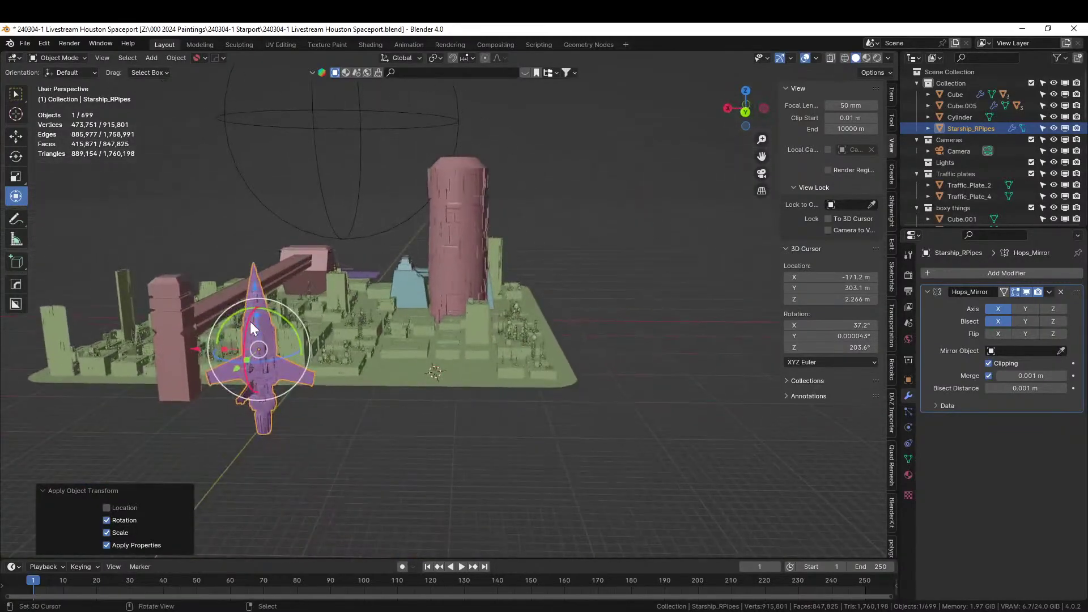
{"action": "key", "text": "KP_7"}
{"action": "scroll", "coordinate": [349, 389], "scroll_direction": "down", "scroll_amount": 3}
{"action": "key", "text": "g"}
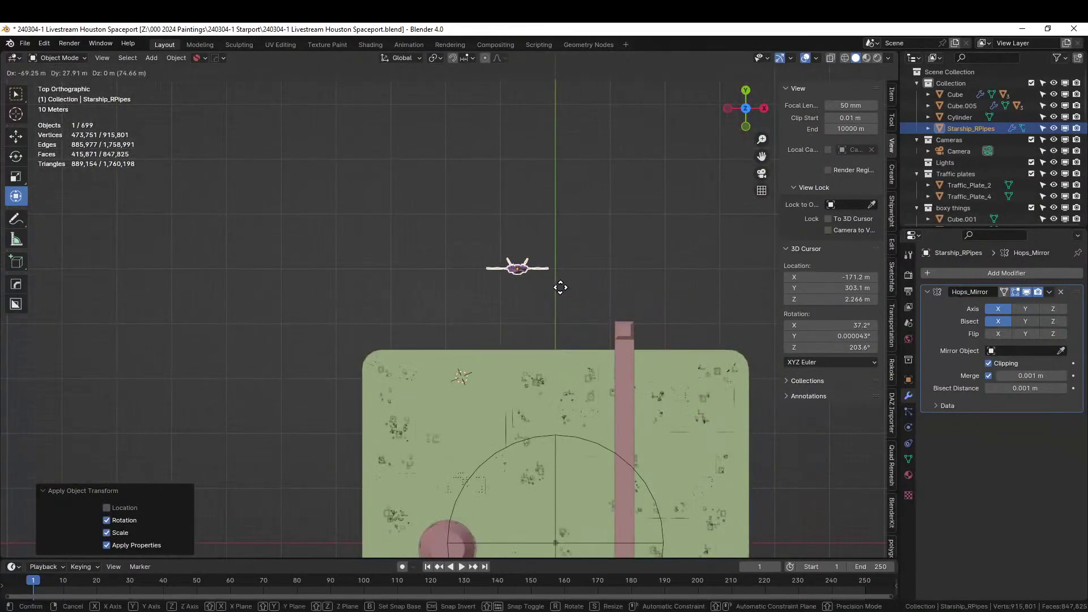
{"action": "left_click", "coordinate": [563, 298]}
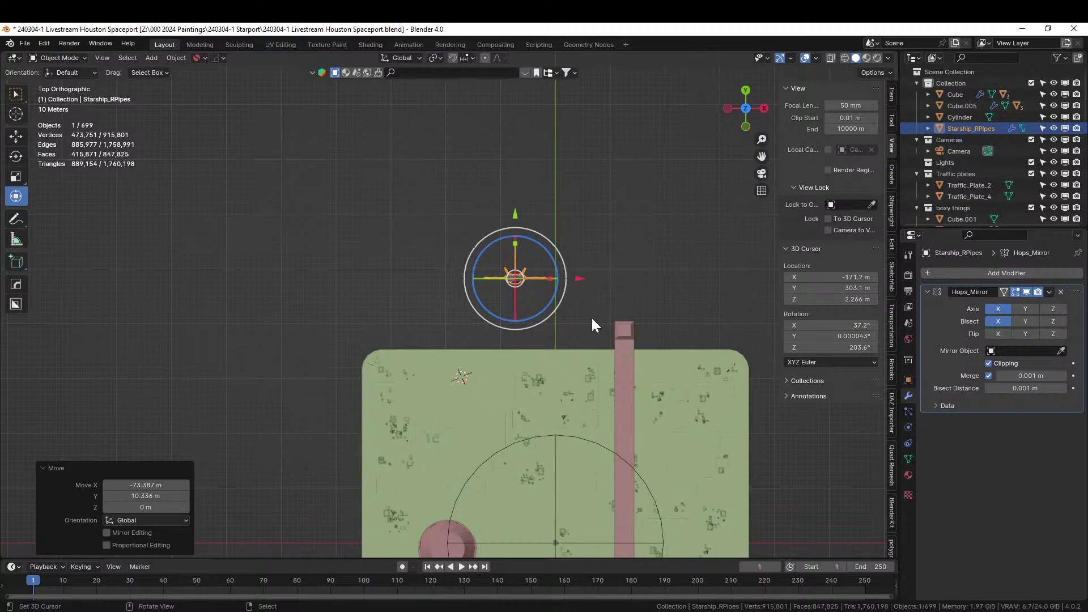
Step: Place the 3D cursor on the edge of the city plate nearest the starship
{"action": "middle_click_drag", "start_coordinate": [591, 325], "coordinate": [651, 245]}
{"action": "middle_click_drag", "start_coordinate": [626, 381], "coordinate": [540, 424]}
{"action": "left_click", "coordinate": [712, 405]}
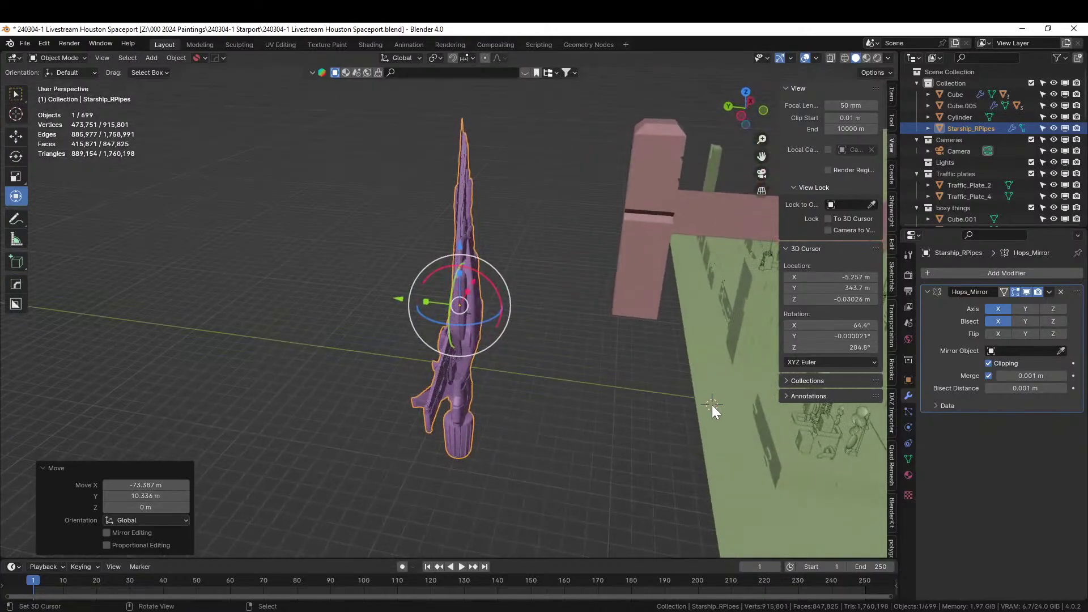
Step: Apply the starship's rotation and scale again and save the file
{"action": "key", "text": "ctrl+a"}
{"action": "left_click", "coordinate": [477, 367]}
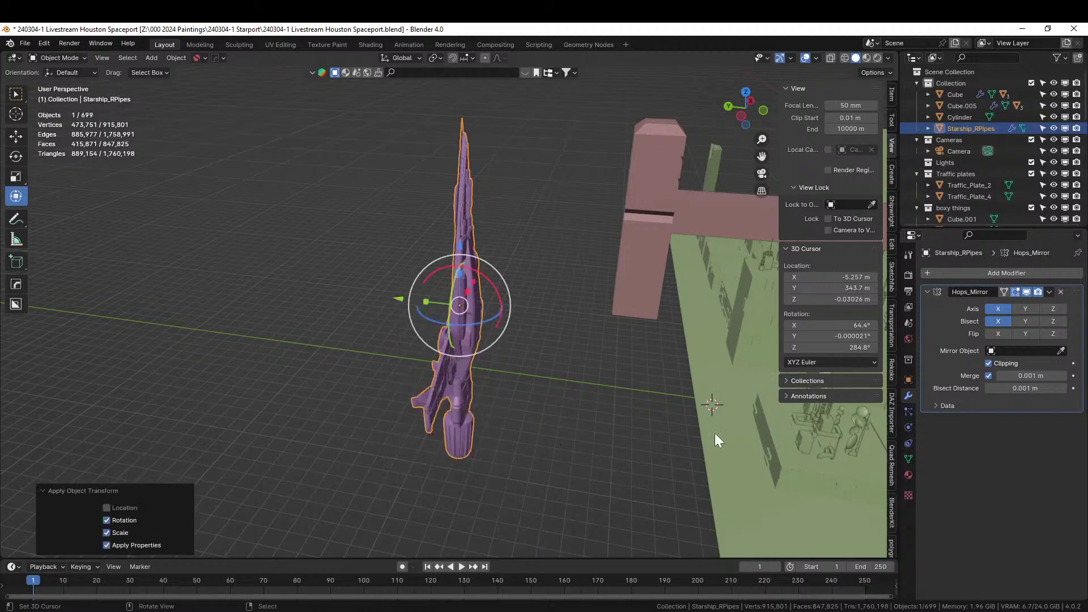
{"action": "key", "text": "ctrl+s"}
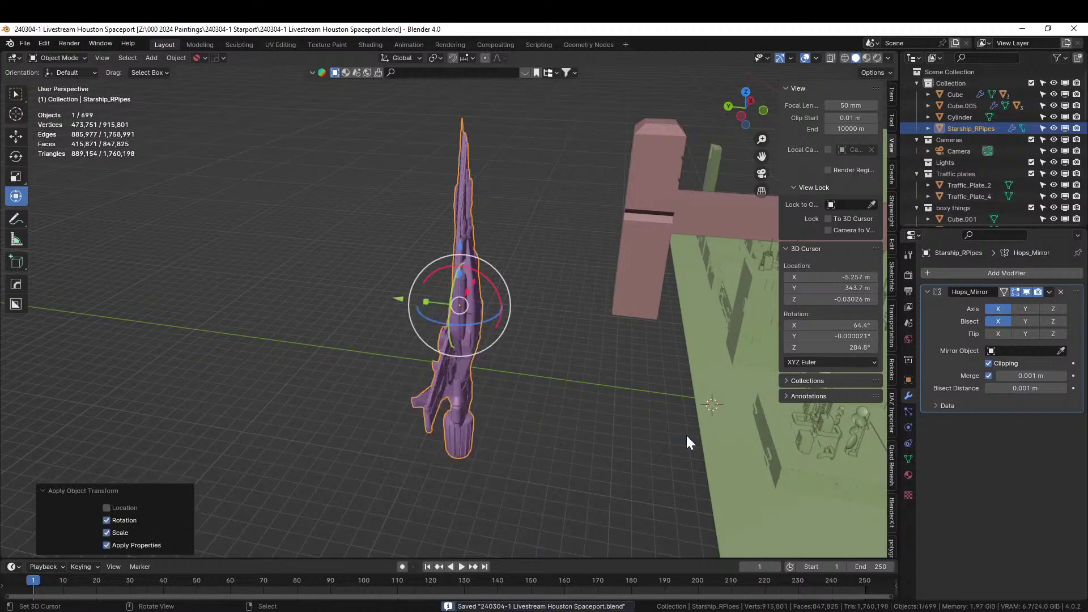
Step: Add a cube at the 3D cursor and scale it uniformly by 10
{"action": "key", "text": "shift+a"}
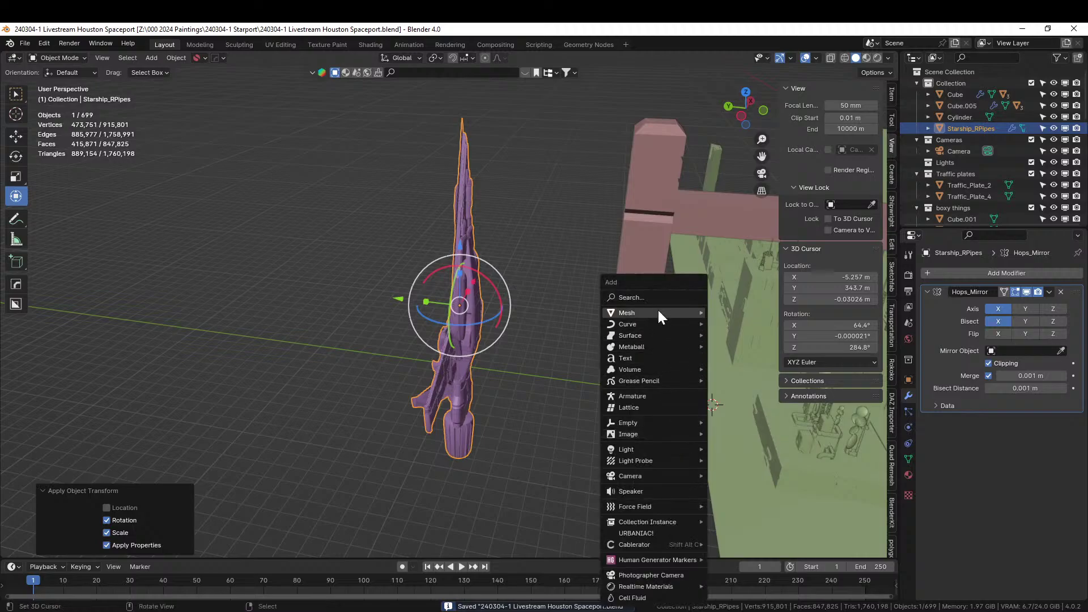
{"action": "mouse_move", "coordinate": [657, 312]}
{"action": "left_click", "coordinate": [767, 339]}
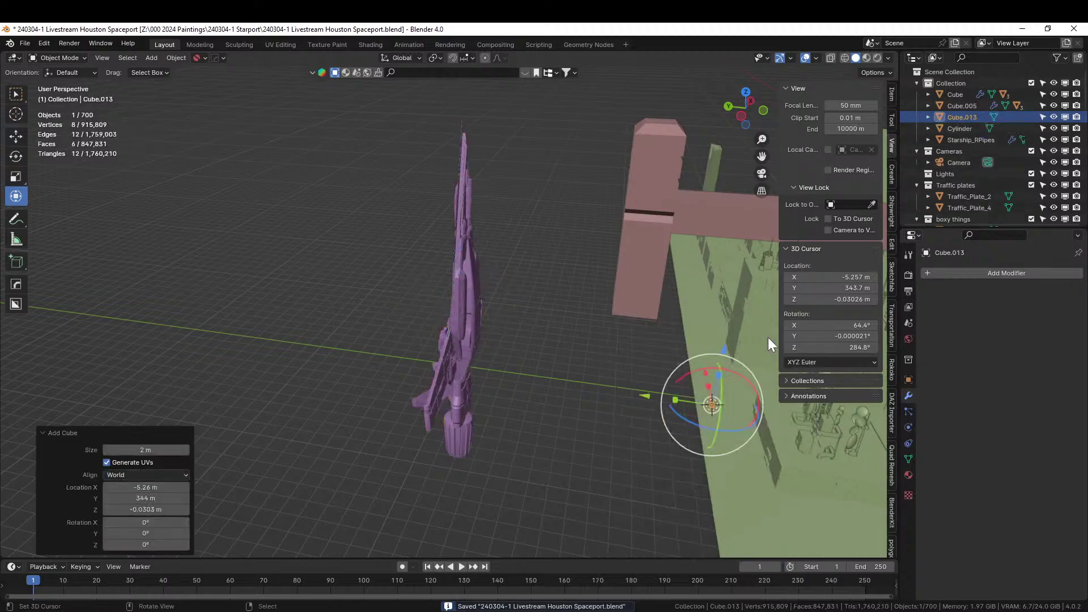
{"action": "type", "text": "s10"}
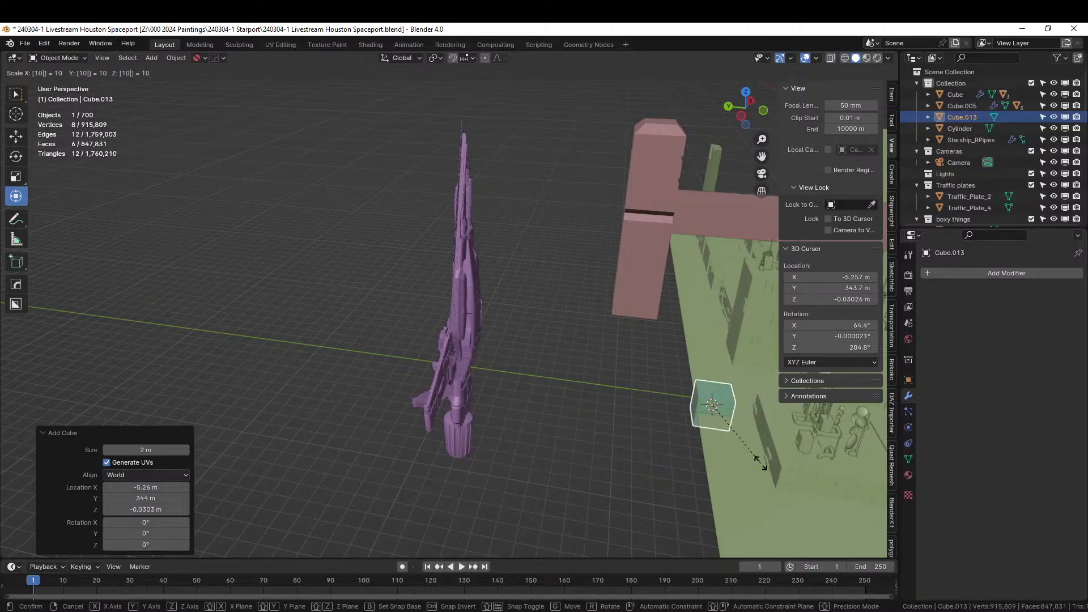
{"action": "key", "text": "Return"}
Step: Move the cube about -67 m in X and 115 m in Y beside the starship's base, then back about 28 m in Y
{"action": "key", "text": "KP_7"}
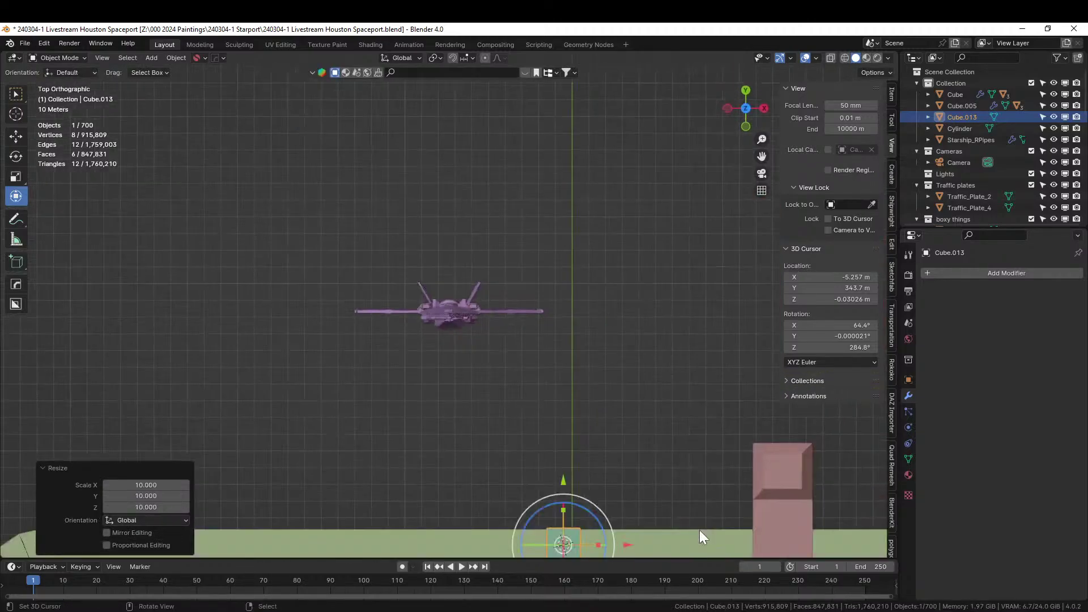
{"action": "key", "text": "g"}
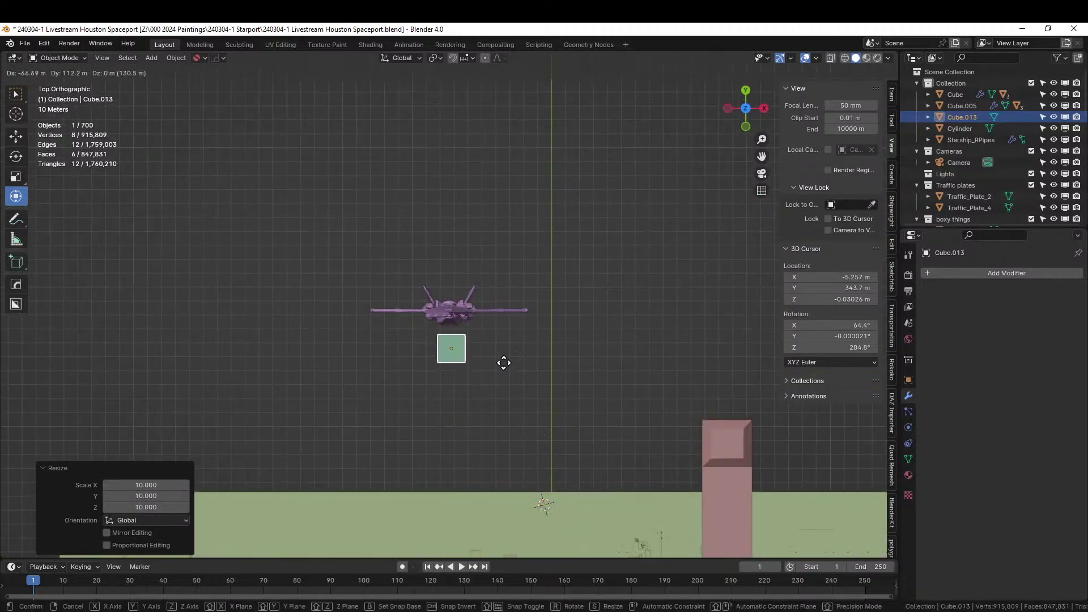
{"action": "left_click", "coordinate": [504, 366]}
{"action": "middle_click_drag", "start_coordinate": [505, 369], "coordinate": [560, 322]}
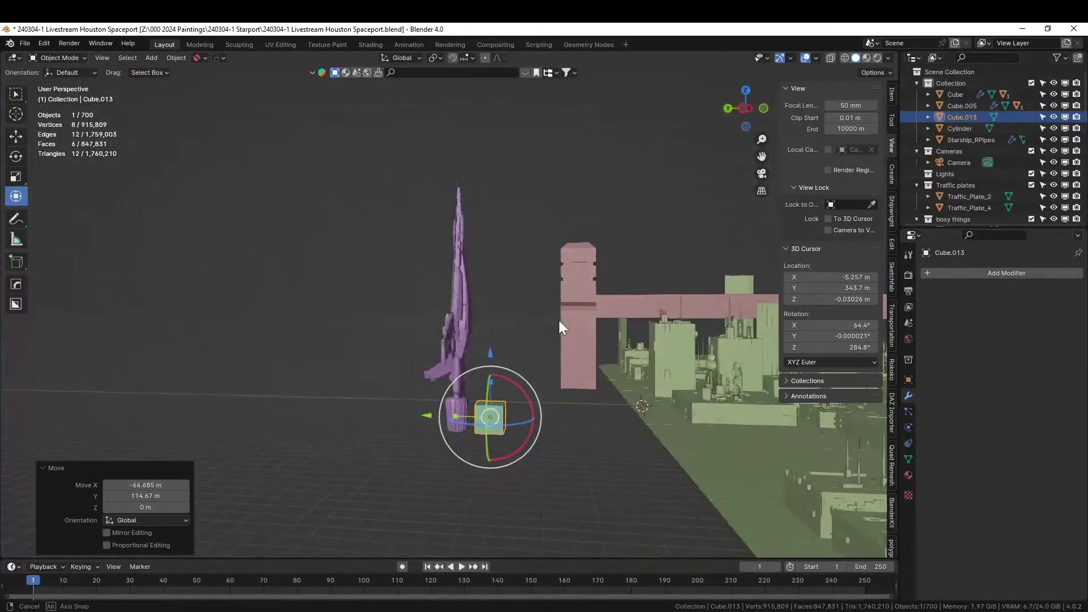
{"action": "left_click_drag", "start_coordinate": [436, 425], "coordinate": [472, 428]}
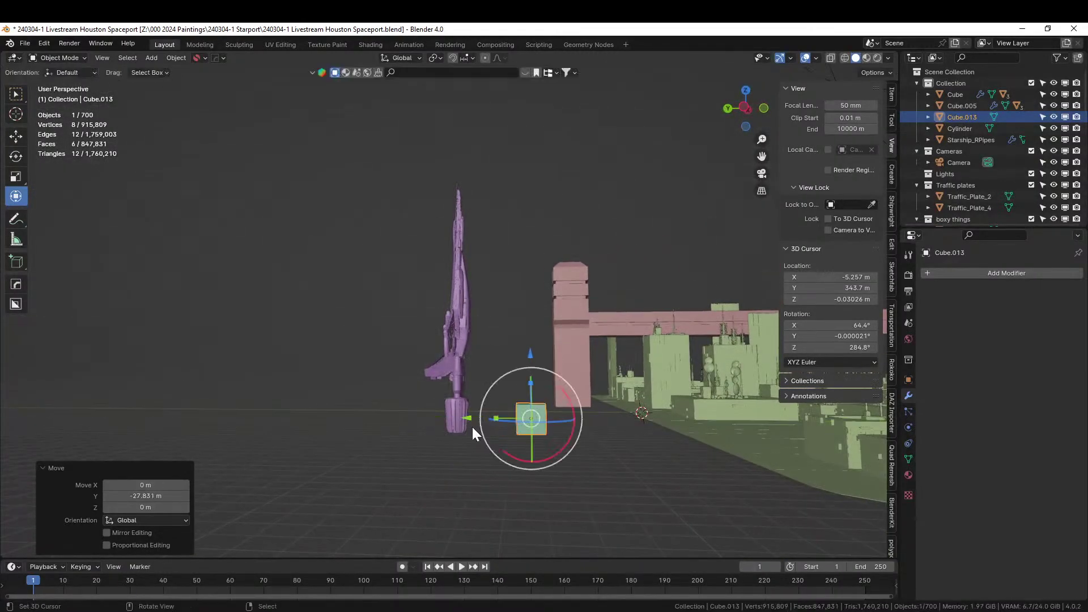
Step: Enlarge the cube's whole mesh in Edit Mode uniformly by about 1.92
{"action": "key", "text": "Tab"}
{"action": "middle_click_drag", "start_coordinate": [558, 433], "coordinate": [551, 497]}
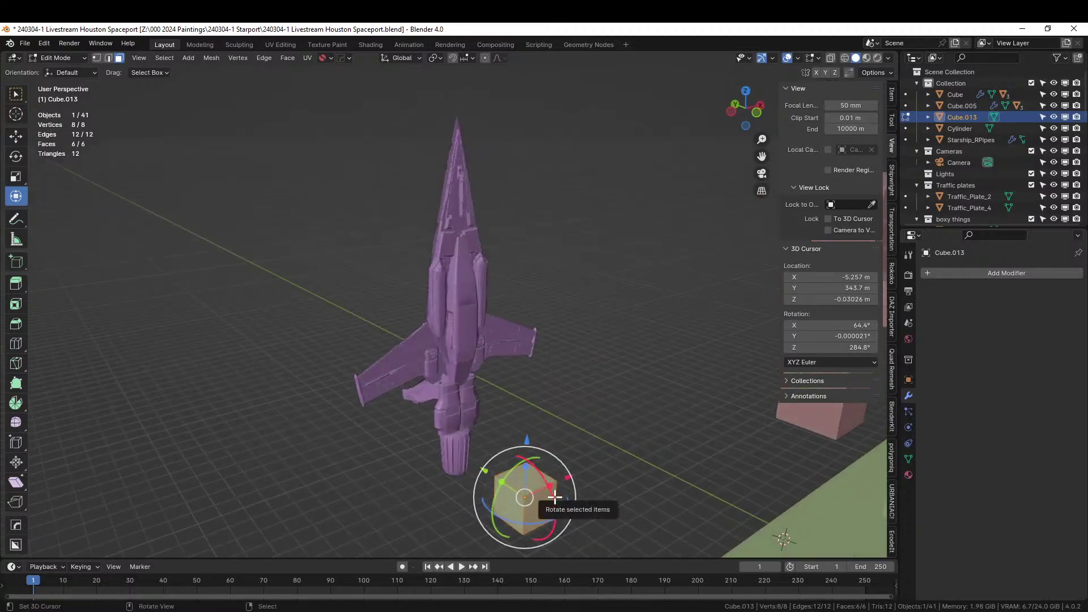
{"action": "key", "text": "s"}
{"action": "left_click", "coordinate": [582, 502]}
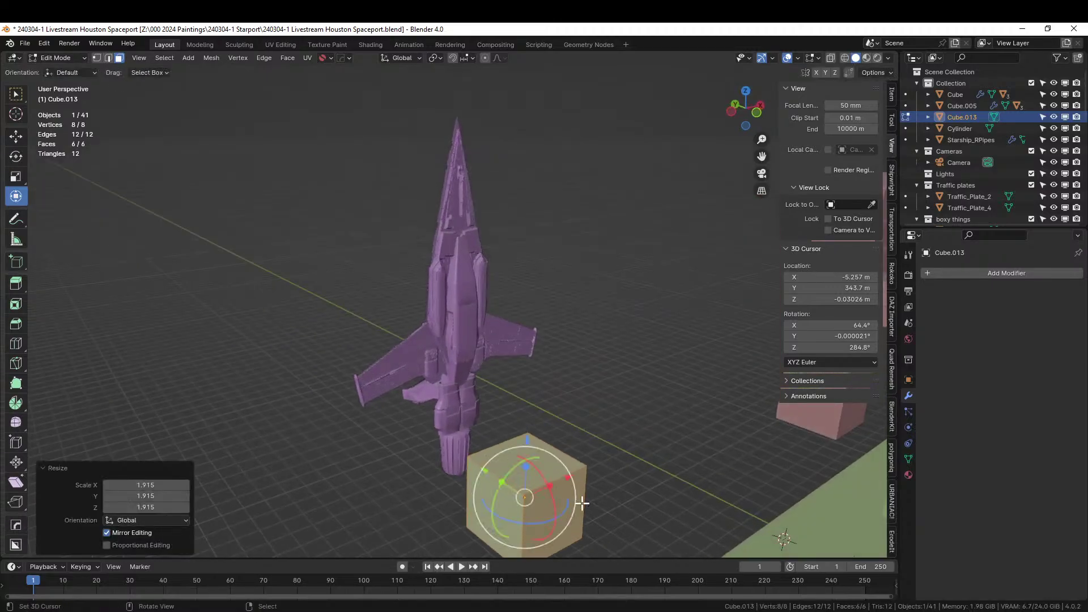
Step: Return to Object Mode and isolate the cube and the starship together in a front local view
{"action": "key", "text": "KP_1"}
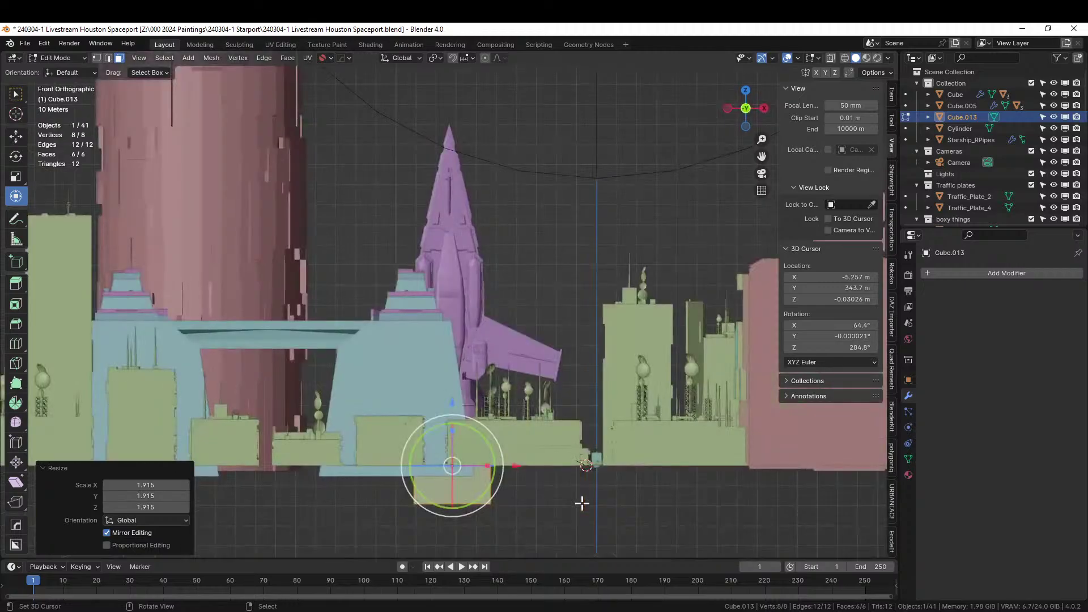
{"action": "key", "text": "Tab"}
{"action": "left_click", "coordinate": [462, 264], "text": "shift"}
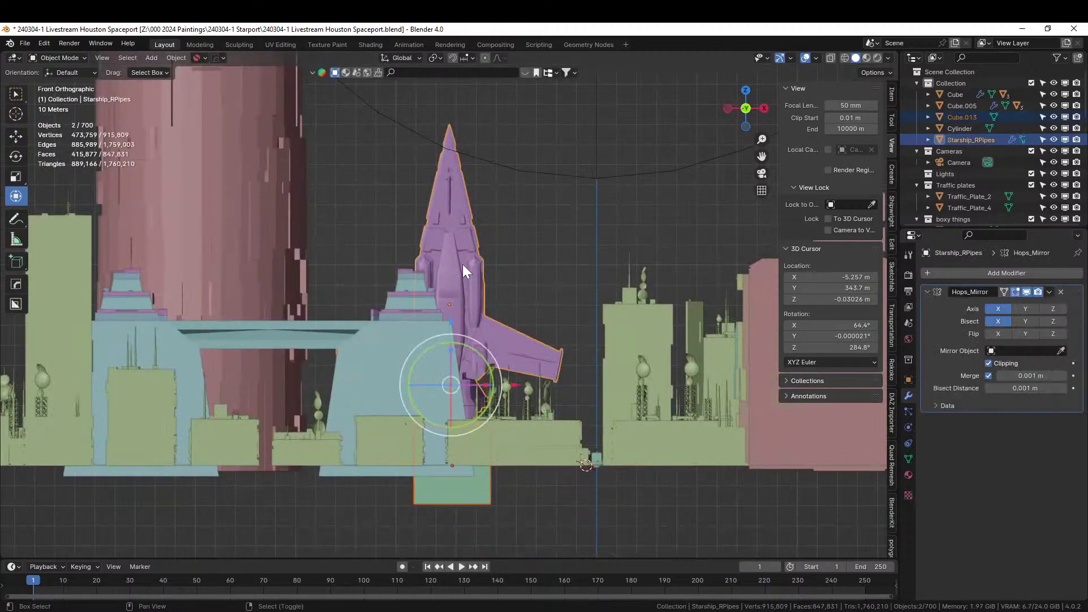
{"action": "key", "text": "KP_Divide"}
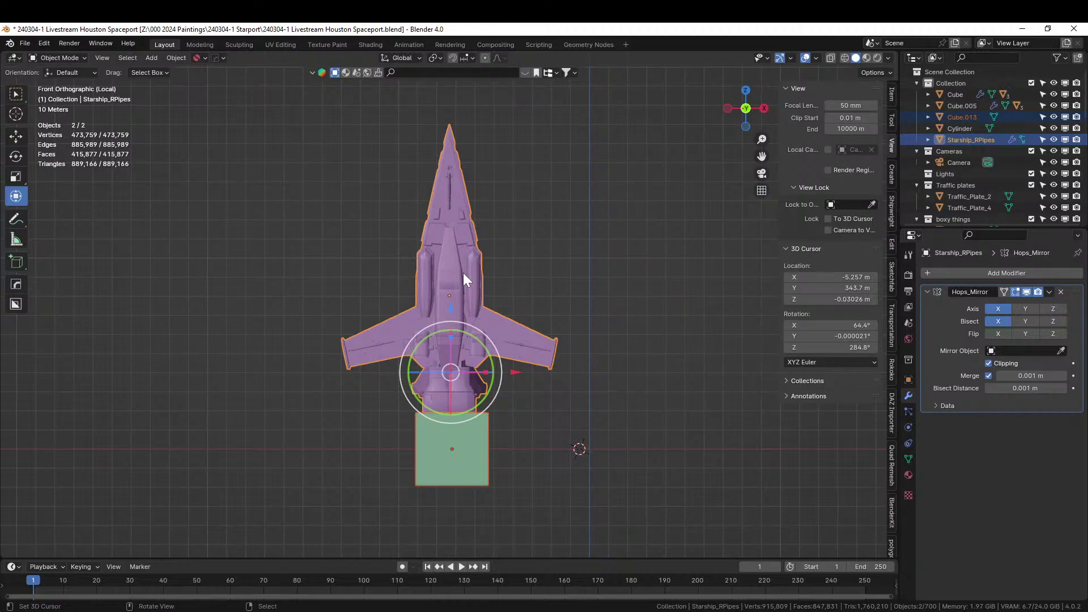
Step: Edit the cube's mesh and move its bottom edge away from the starship about -20.08 m along Y to form a sloped side
{"action": "key", "text": "KP_3"}
{"action": "middle_click_drag", "start_coordinate": [419, 450], "coordinate": [499, 482]}
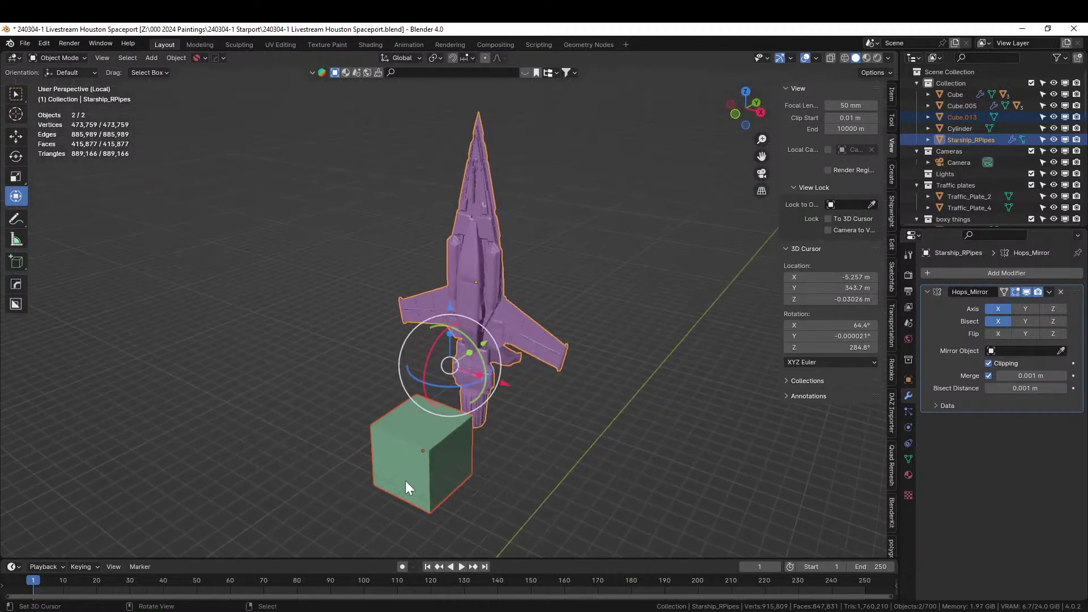
{"action": "left_click", "coordinate": [406, 420]}
{"action": "key", "text": "Tab"}
{"action": "middle_click_drag", "start_coordinate": [406, 429], "coordinate": [359, 494]}
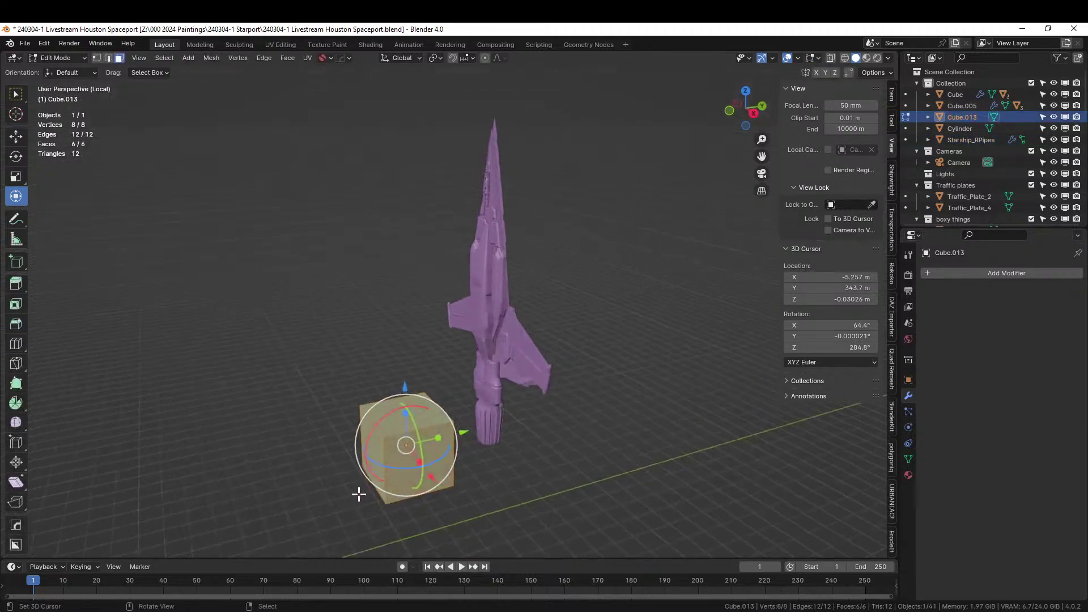
{"action": "key", "text": "2"}
{"action": "left_click", "coordinate": [371, 483]}
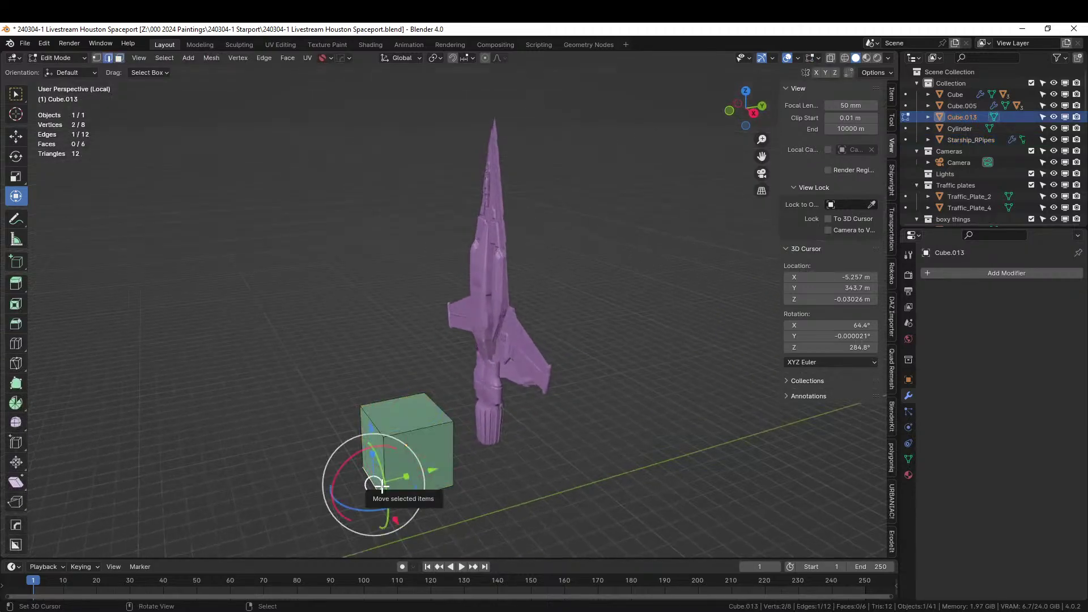
{"action": "key", "text": "g"}
{"action": "key", "text": "y"}
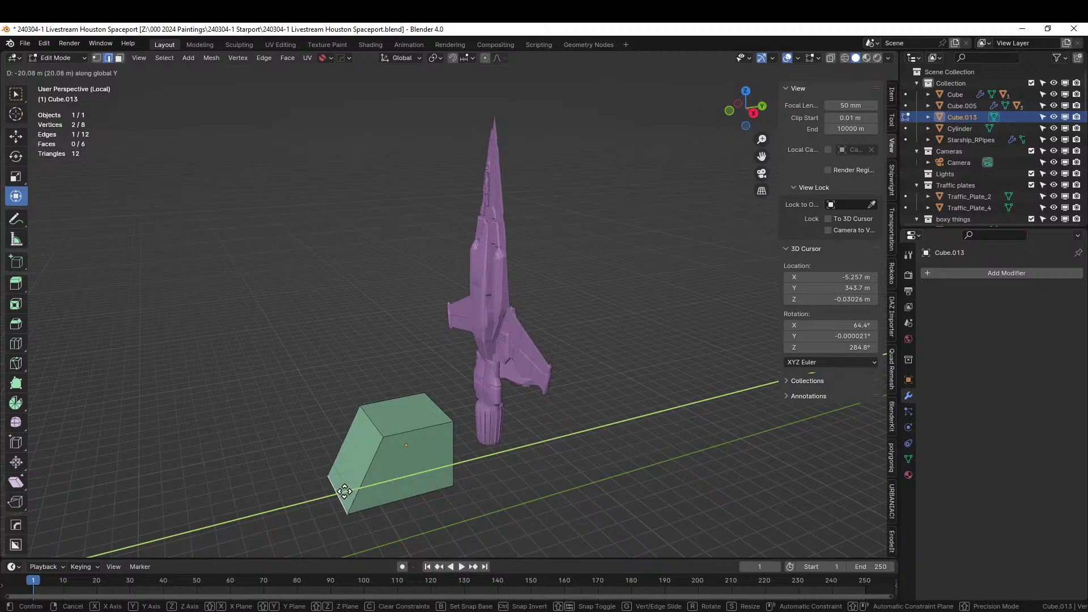
{"action": "left_click", "coordinate": [344, 491]}
Step: Extrude the cube's top face straight up about 12.45 m
{"action": "middle_click_drag", "start_coordinate": [345, 491], "coordinate": [542, 381]}
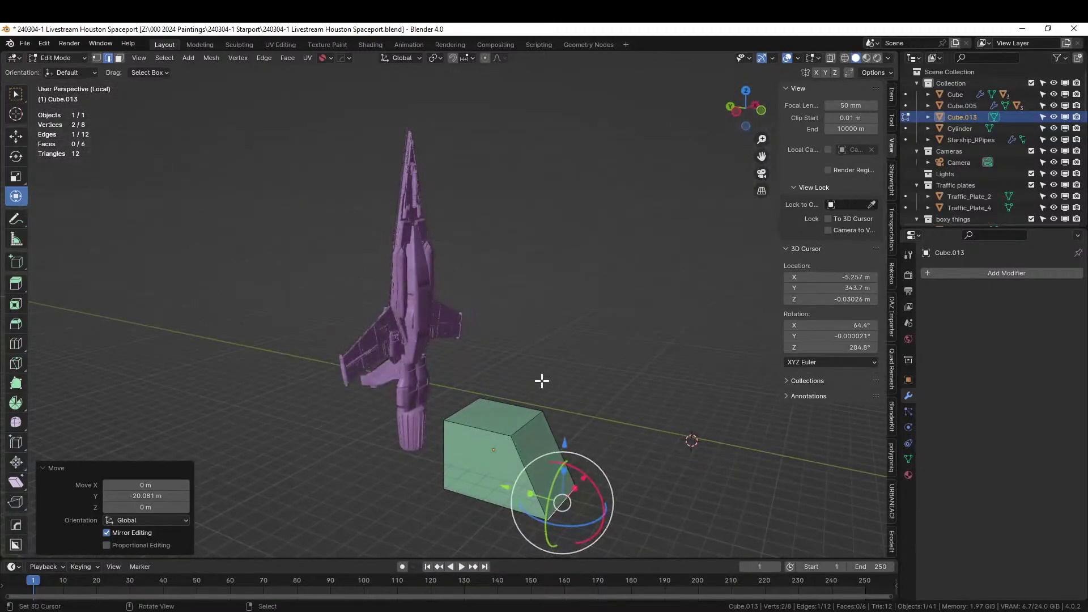
{"action": "key", "text": "3"}
{"action": "left_click", "coordinate": [502, 422]}
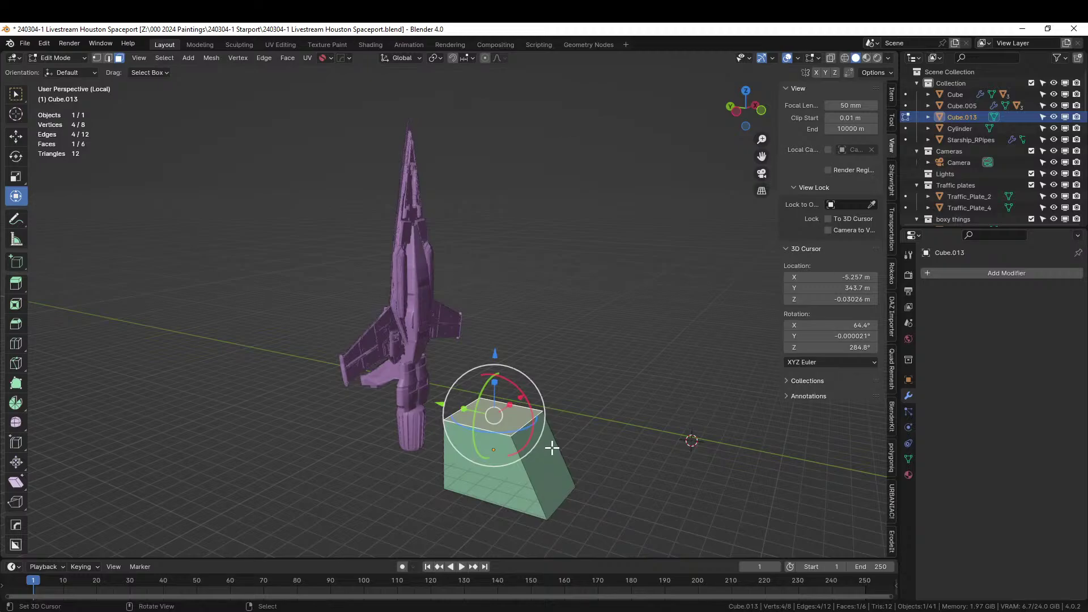
{"action": "middle_click_drag", "start_coordinate": [552, 448], "coordinate": [494, 441]}
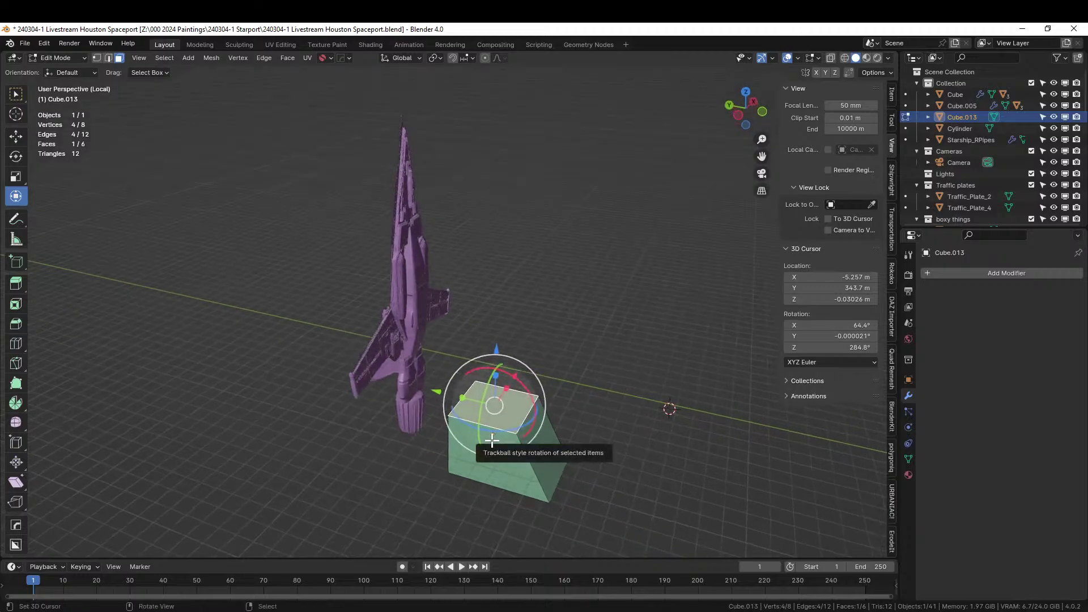
{"action": "key", "text": "e"}
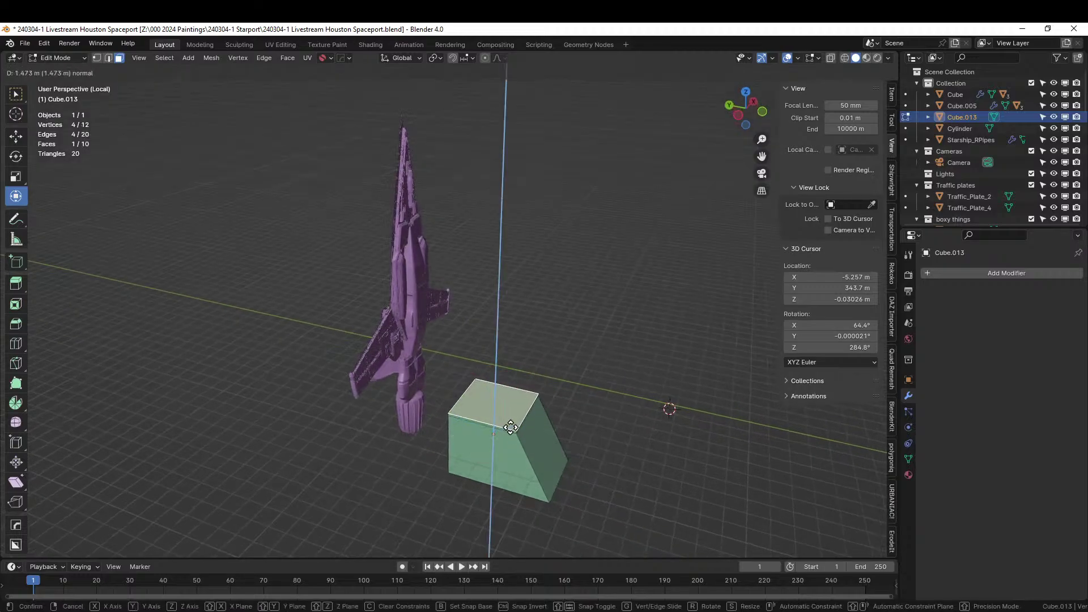
{"action": "left_click", "coordinate": [514, 411]}
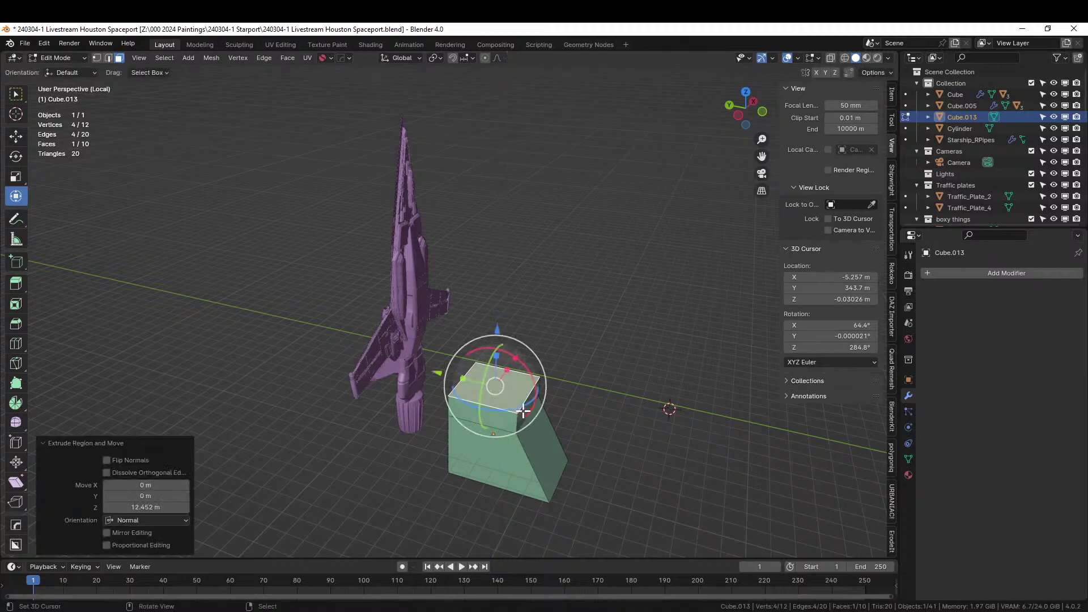
Step: Add one centred loop cut splitting the block into a half near the starship and a half away from it
{"action": "right_click", "coordinate": [487, 404]}
{"action": "key", "text": "2"}
{"action": "right_click", "coordinate": [486, 404]}
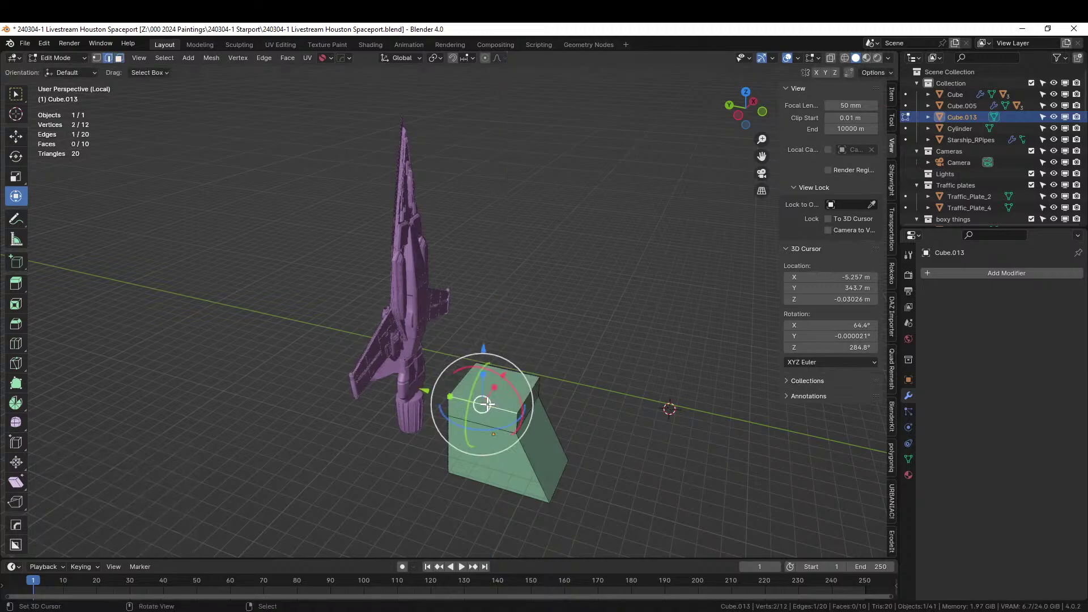
{"action": "key", "text": "ctrl+r"}
{"action": "left_click", "coordinate": [488, 405]}
{"action": "right_click", "coordinate": [487, 404]}
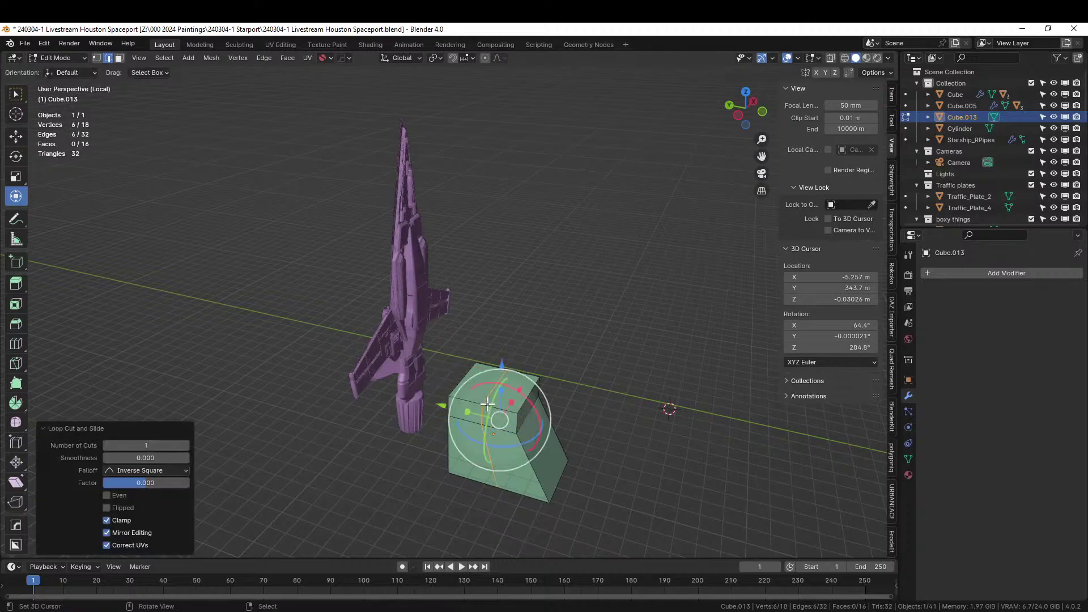
Step: Extrude the top face of the half nearest the starship up about 67 m as a tower
{"action": "key", "text": "3"}
{"action": "right_click", "coordinate": [477, 383]}
{"action": "key", "text": "e"}
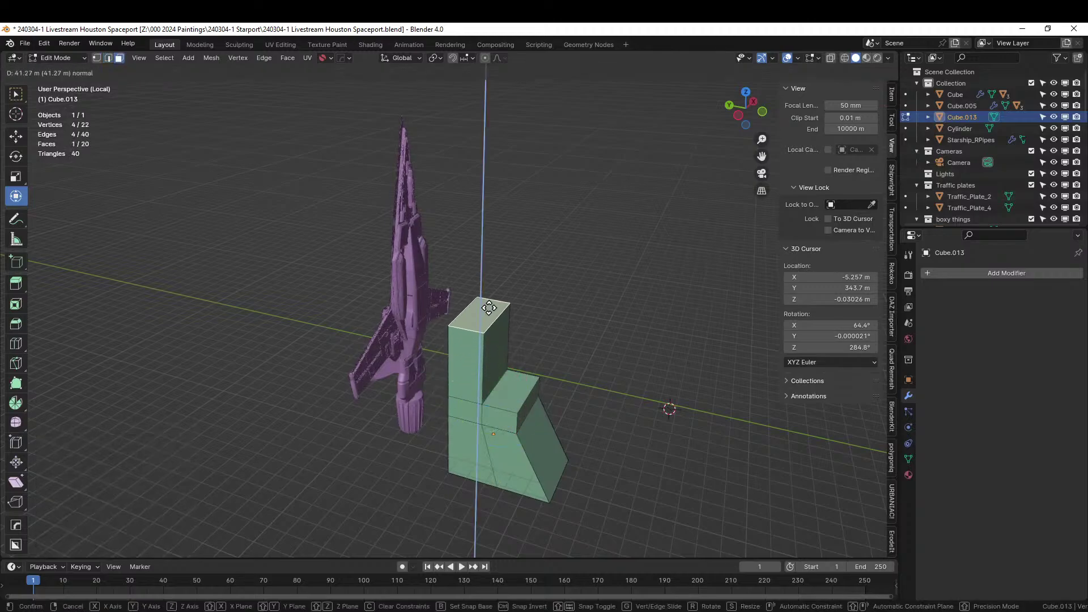
{"action": "left_click", "coordinate": [486, 267]}
Step: Add a lengthwise loop cut through the tower's width and slide it toward one side with a factor of about -0.721
{"action": "middle_click_drag", "start_coordinate": [453, 323], "coordinate": [454, 471]}
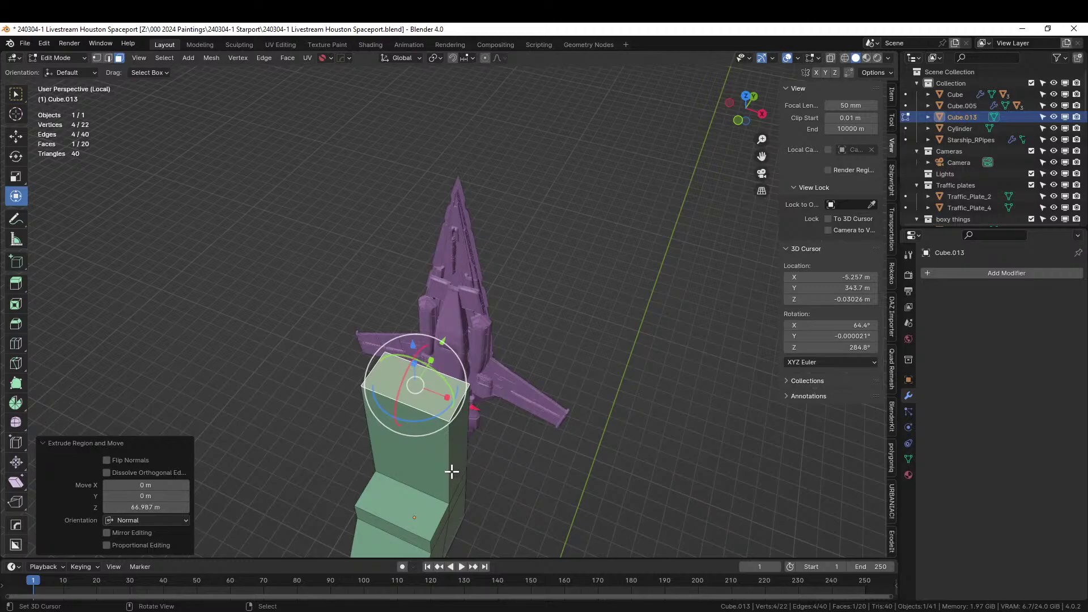
{"action": "middle_click_drag", "start_coordinate": [451, 472], "coordinate": [433, 454]}
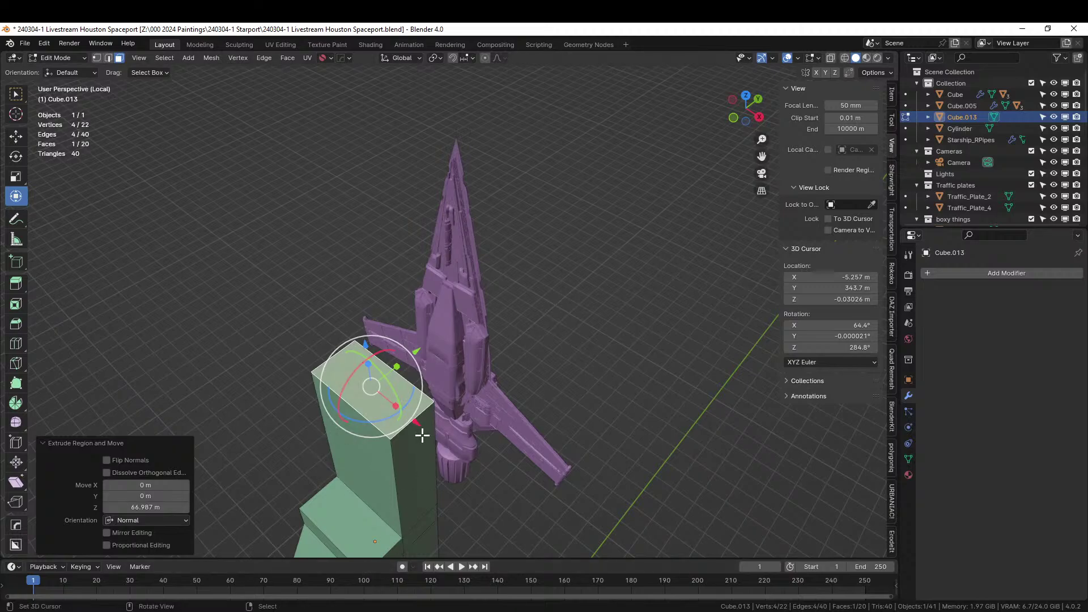
{"action": "middle_click_drag", "start_coordinate": [422, 435], "coordinate": [411, 437]}
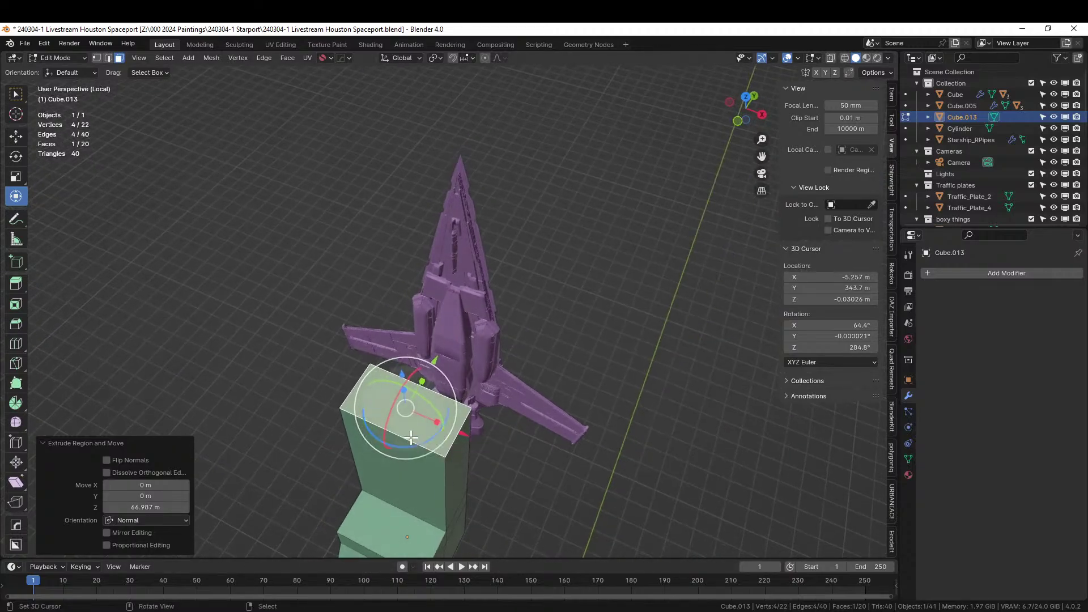
{"action": "key", "text": "Tab"}
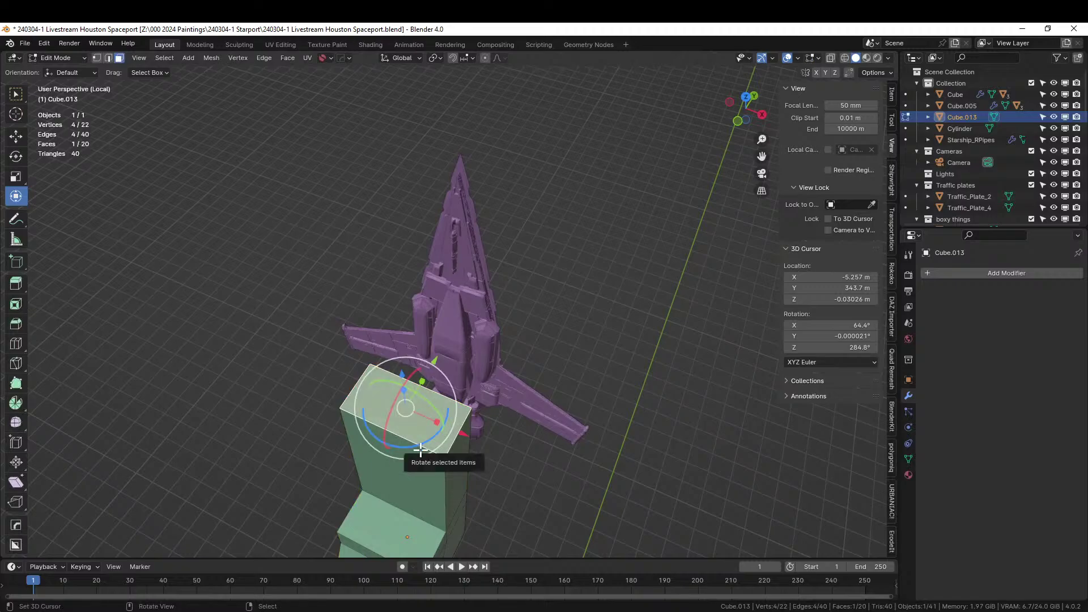
{"action": "middle_click_drag", "start_coordinate": [420, 451], "coordinate": [413, 398], "text": "shift"}
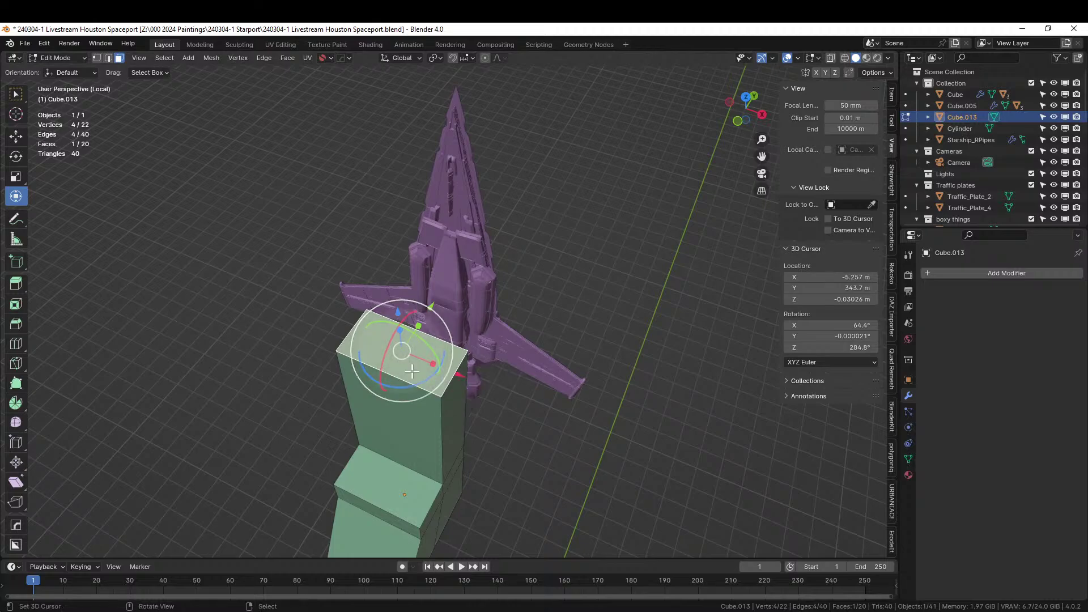
{"action": "key", "text": "2"}
{"action": "left_click", "coordinate": [400, 385]}
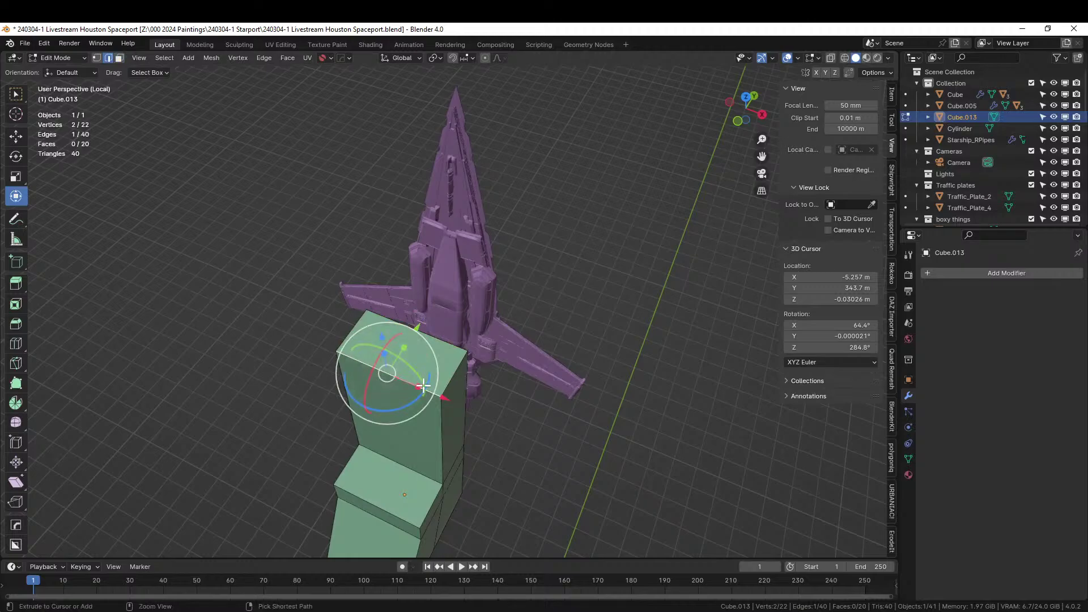
{"action": "key", "text": "ctrl+r"}
{"action": "left_click", "coordinate": [423, 386]}
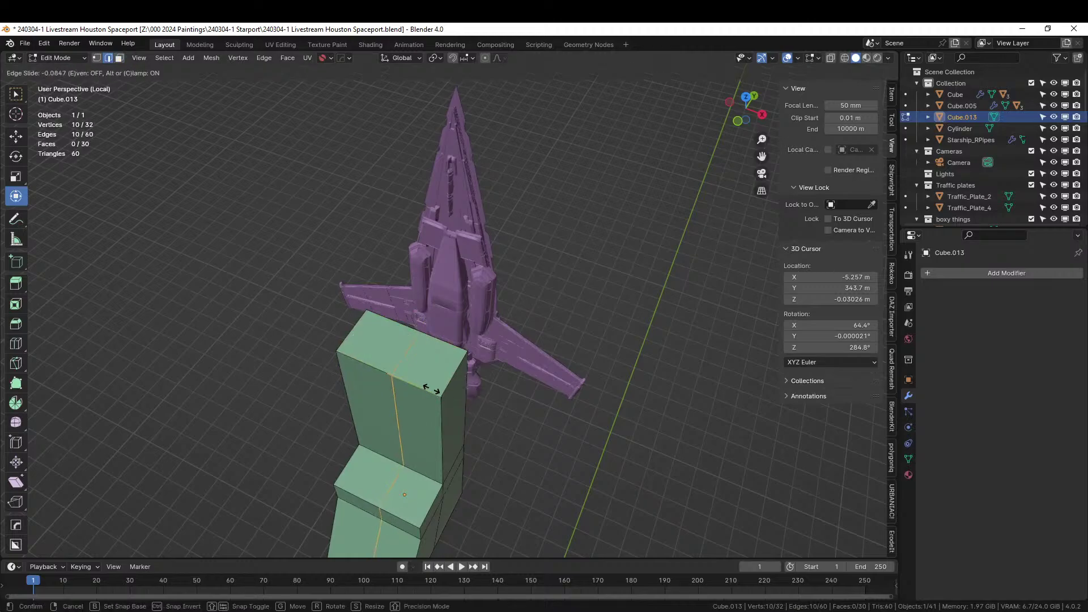
{"action": "left_click", "coordinate": [458, 406]}
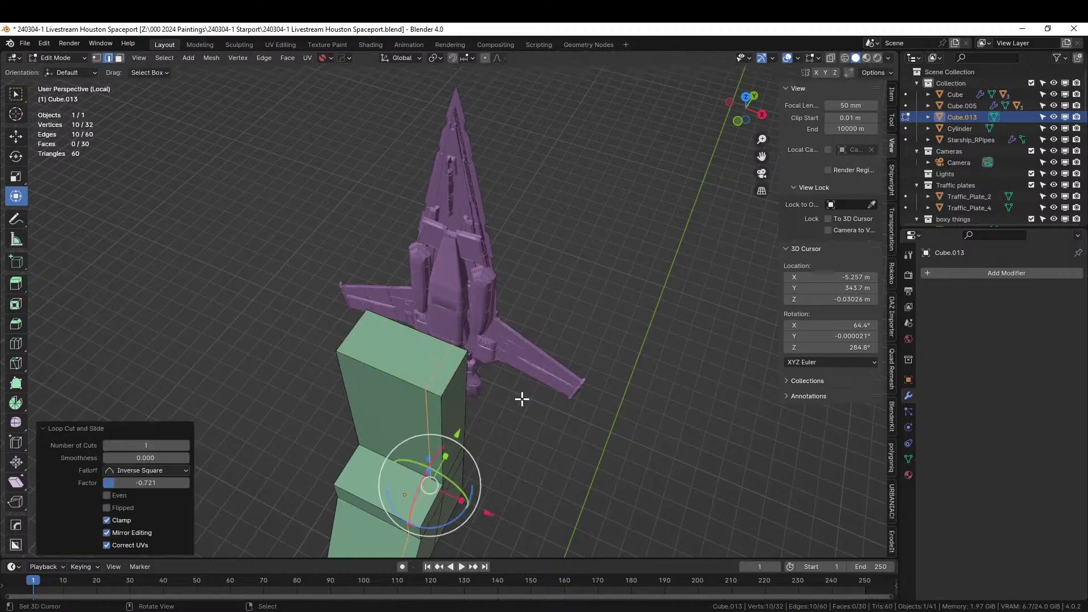
Step: Add three evenly spaced loop cuts dividing the tower's depth into four strips
{"action": "middle_click_drag", "start_coordinate": [522, 399], "coordinate": [404, 392]}
{"action": "left_click", "coordinate": [386, 373]}
{"action": "key", "text": "ctrl+r"}
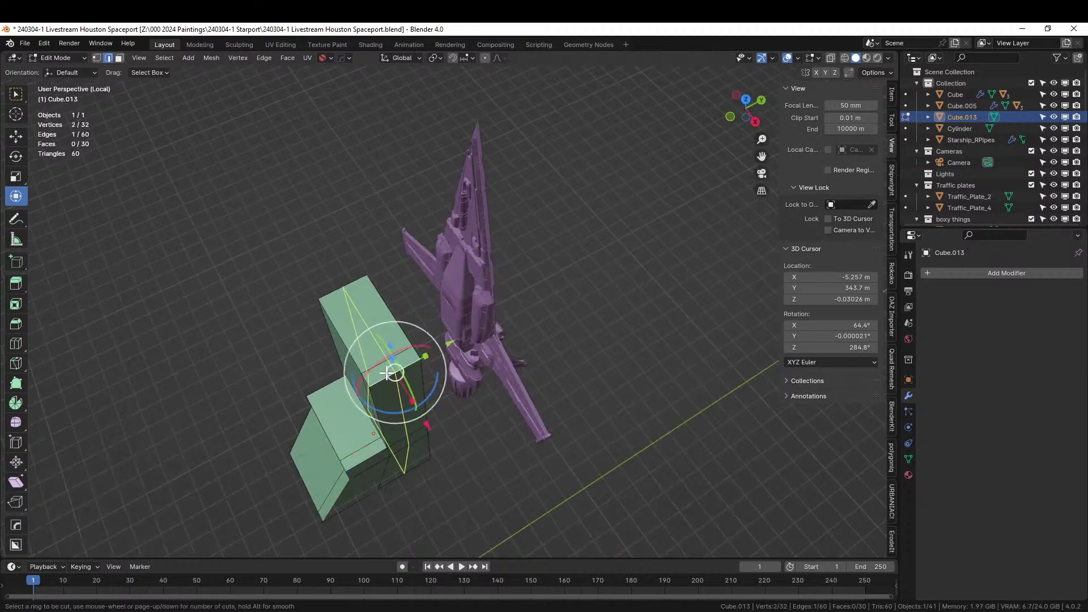
{"action": "scroll", "coordinate": [387, 373], "scroll_direction": "up", "scroll_amount": 1}
{"action": "scroll", "coordinate": [386, 373], "scroll_direction": "up", "scroll_amount": 1}
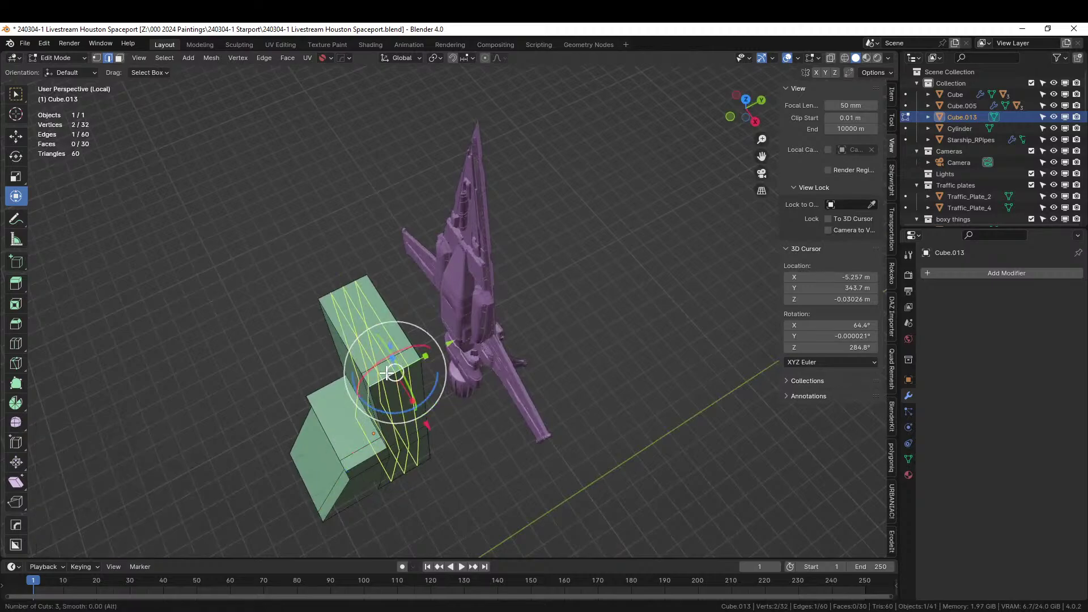
{"action": "left_click", "coordinate": [386, 372]}
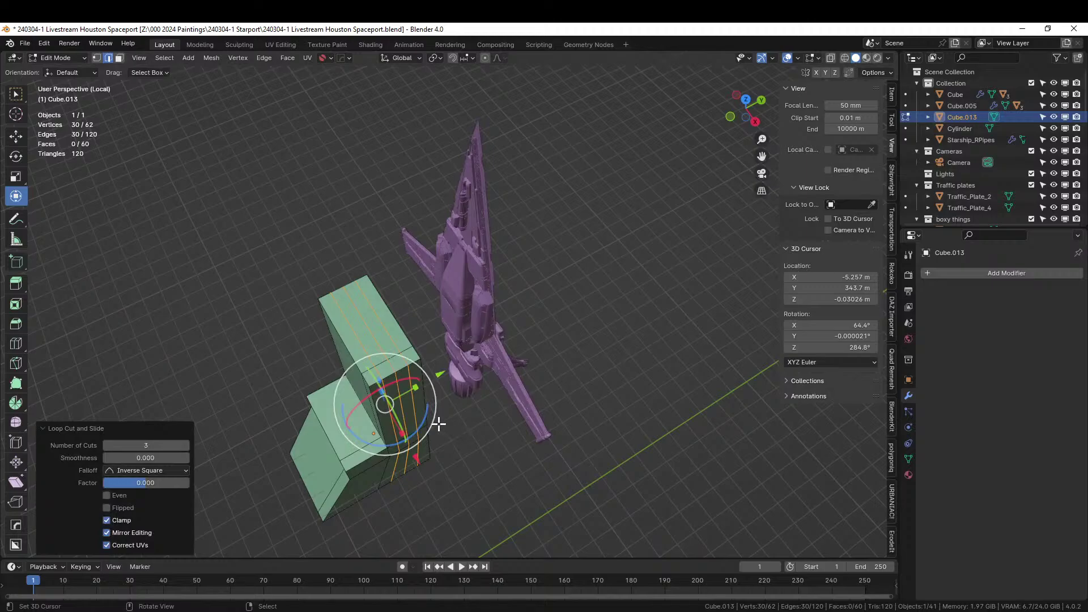
Step: Extrude the two corner faces on the tower's narrow top strip up about 29 m as posts
{"action": "key", "text": "3"}
{"action": "right_click", "coordinate": [370, 375]}
{"action": "right_click", "coordinate": [411, 358], "text": "shift"}
{"action": "middle_click_drag", "start_coordinate": [469, 393], "coordinate": [488, 332]}
{"action": "key", "text": "e"}
{"action": "left_click", "coordinate": [482, 236]}
Step: Return to Object Mode and mirror the tower across its X axis with a HardOps mirror modifier
{"action": "middle_click_drag", "start_coordinate": [487, 276], "coordinate": [485, 345]}
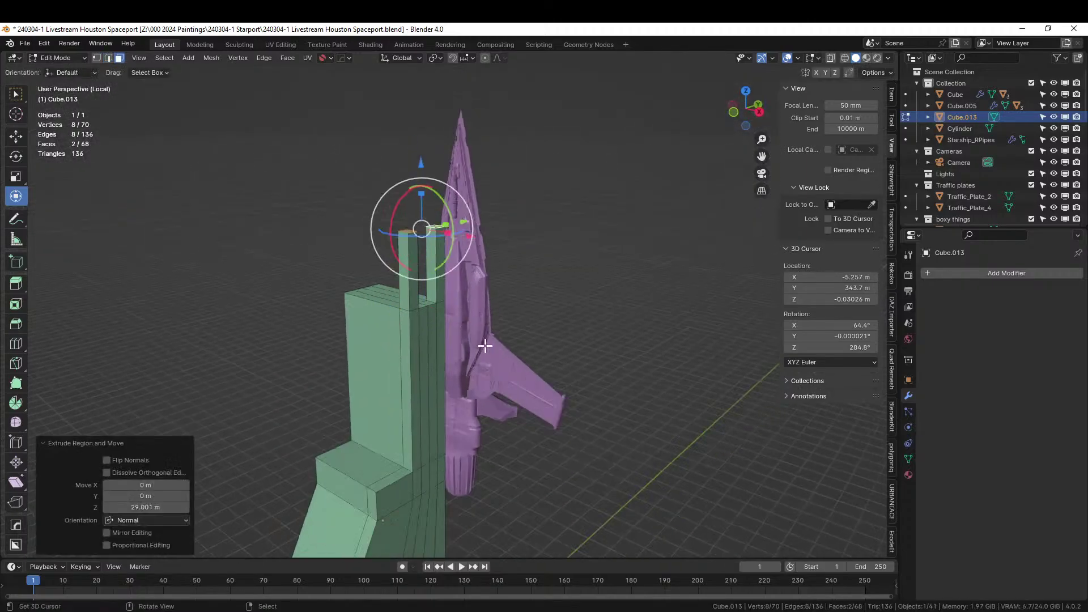
{"action": "scroll", "coordinate": [485, 346], "scroll_direction": "down", "scroll_amount": 1}
{"action": "key", "text": "Tab"}
{"action": "key", "text": "alt+x"}
{"action": "scroll", "coordinate": [470, 442], "scroll_direction": "down", "scroll_amount": 2}
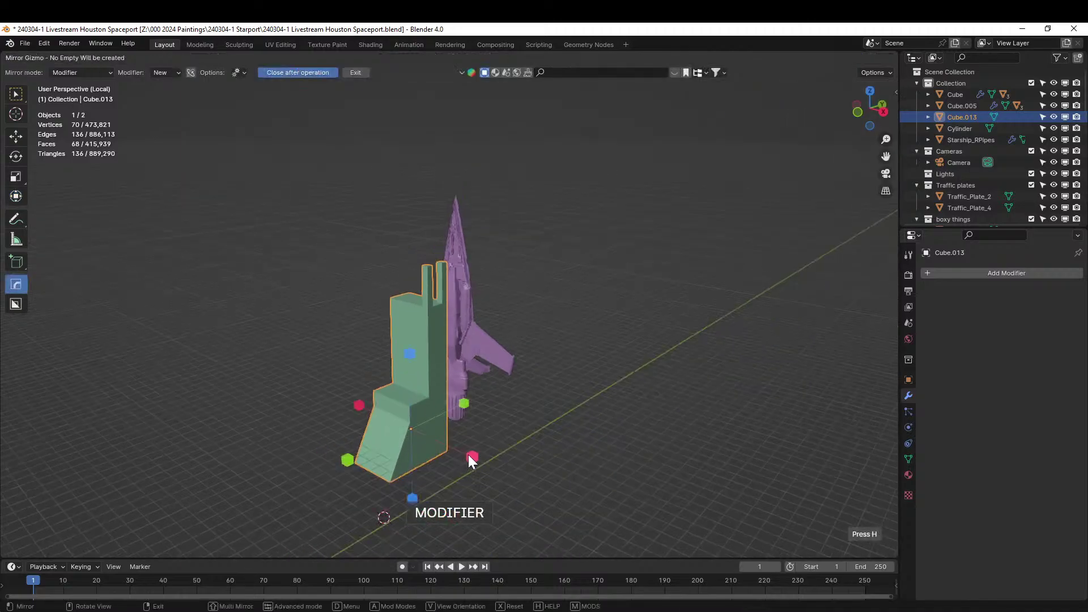
{"action": "left_click", "coordinate": [469, 456]}
{"action": "scroll", "coordinate": [468, 402], "scroll_direction": "up", "scroll_amount": 3}
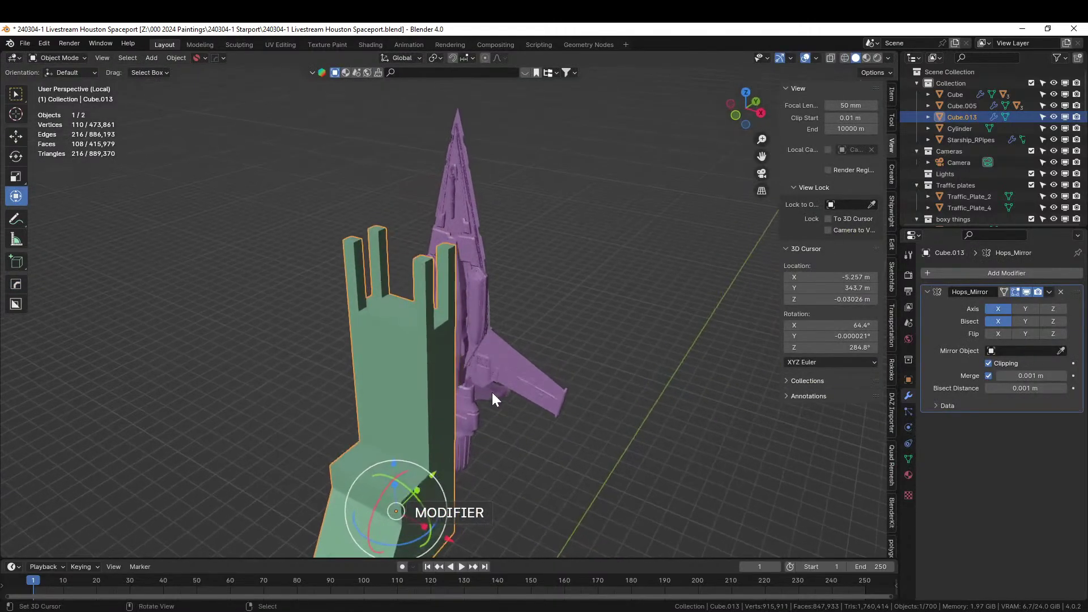
Step: Select the four wide strip faces on top of the tower between the mirrored posts in Edit Mode
{"action": "key", "text": "Tab"}
{"action": "mouse_move", "coordinate": [489, 386]}
{"action": "middle_mouse_down"}
{"action": "mouse_move", "coordinate": [479, 397]}
{"action": "mouse_move", "coordinate": [488, 413]}
{"action": "mouse_move", "coordinate": [484, 404]}
{"action": "middle_mouse_up"}
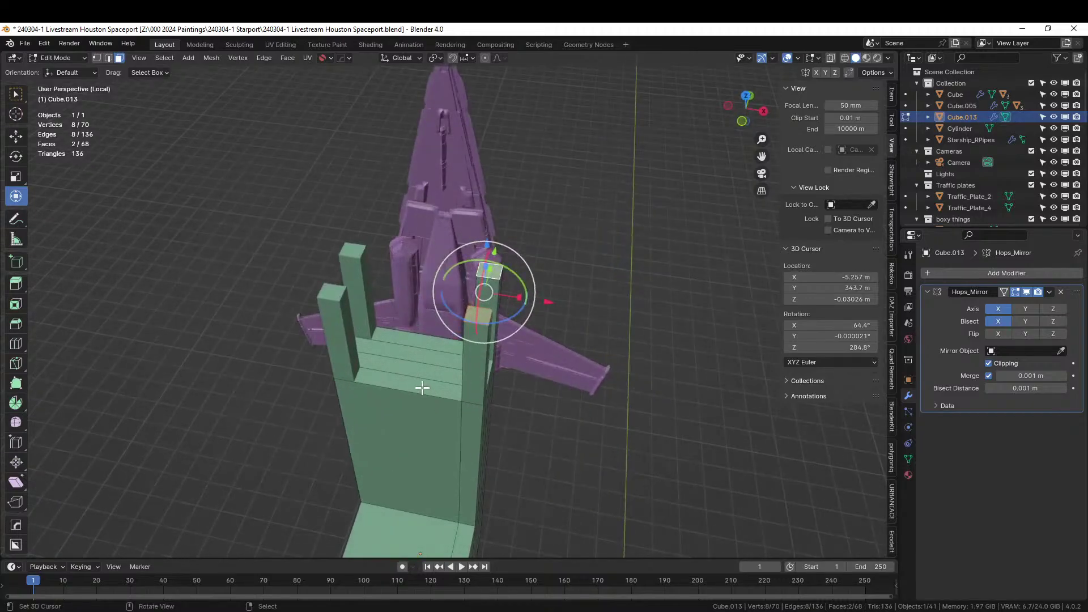
{"action": "scroll", "coordinate": [395, 384], "scroll_direction": "up", "scroll_amount": 3}
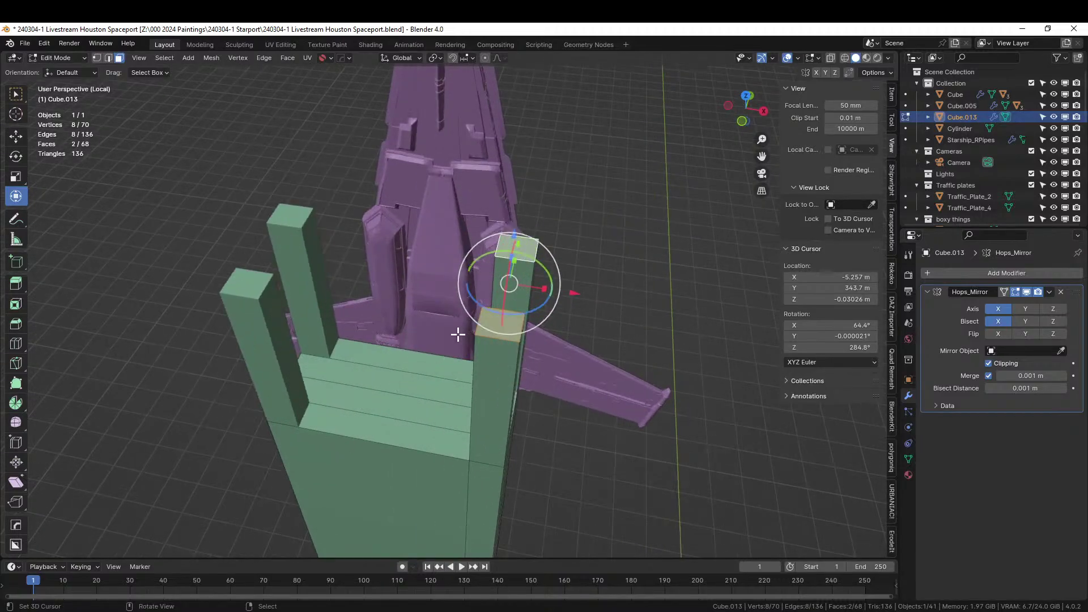
{"action": "key", "text": "alt+a"}
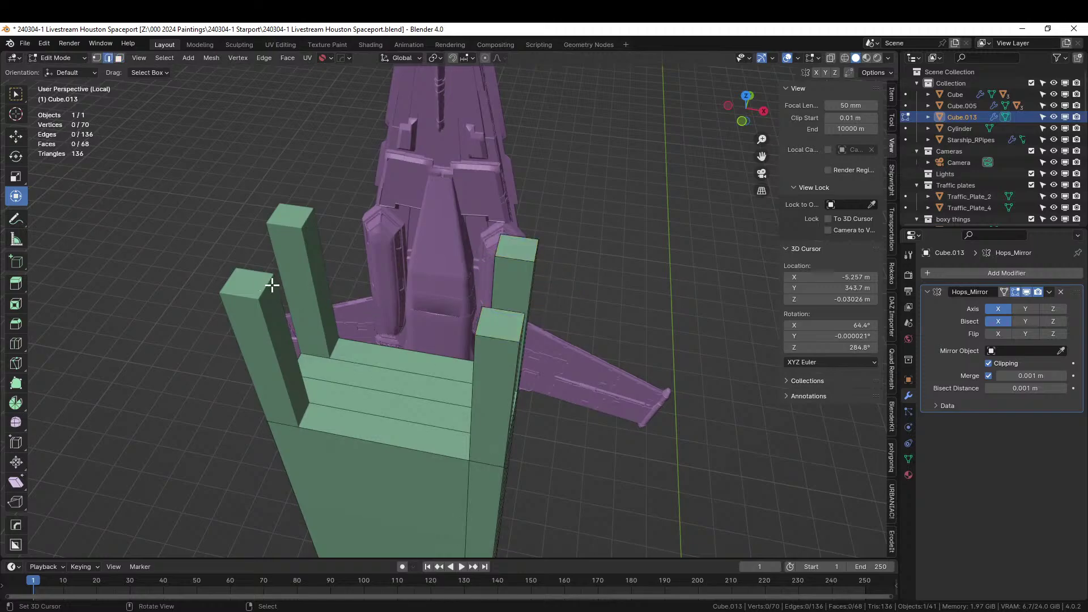
{"action": "key", "text": "3"}
{"action": "right_click", "coordinate": [394, 431]}
{"action": "right_click", "coordinate": [391, 404], "text": "shift"}
{"action": "right_click", "coordinate": [390, 379], "text": "shift"}
{"action": "right_click", "coordinate": [391, 359], "text": "shift"}
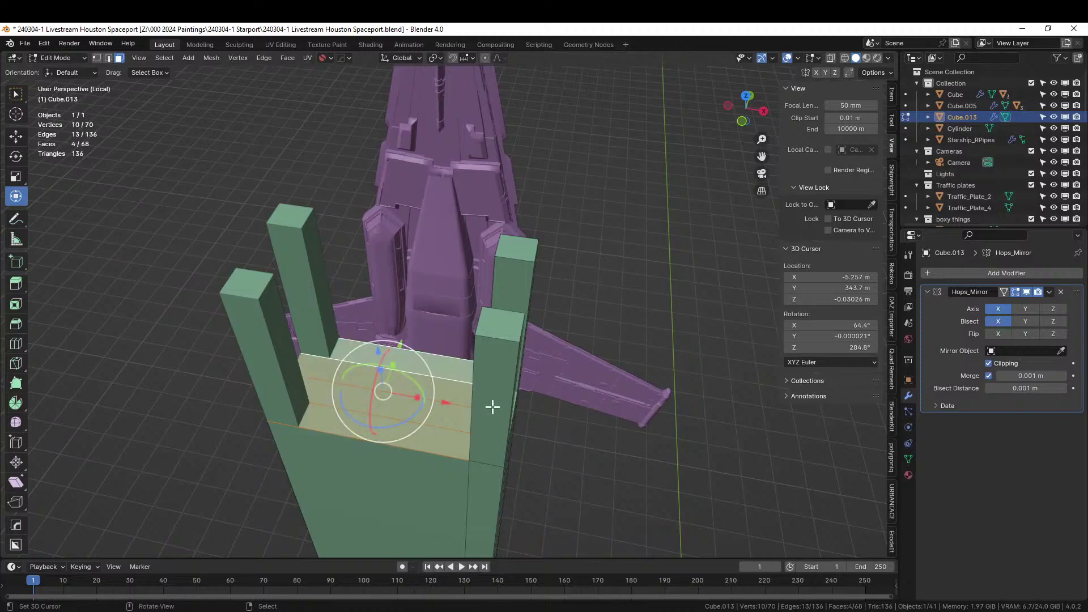
Step: Try duplicating the four selected faces and raising the copy about 29 m in Z, and undo the duplicate
{"action": "key", "text": "shift+d"}
{"action": "right_click", "coordinate": [493, 407]}
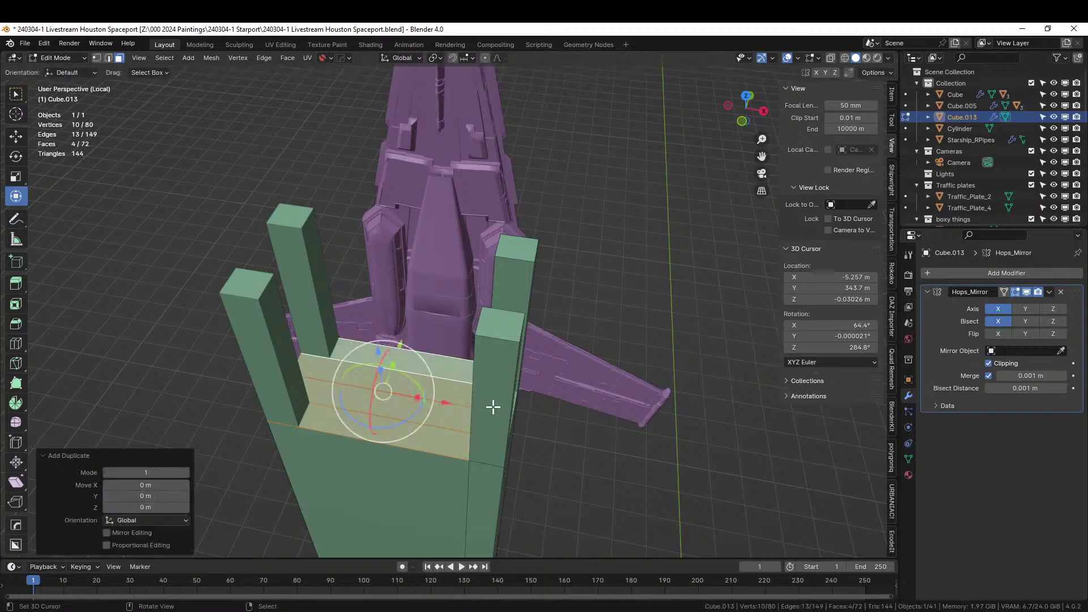
{"action": "key", "text": "g"}
{"action": "key", "text": "z"}
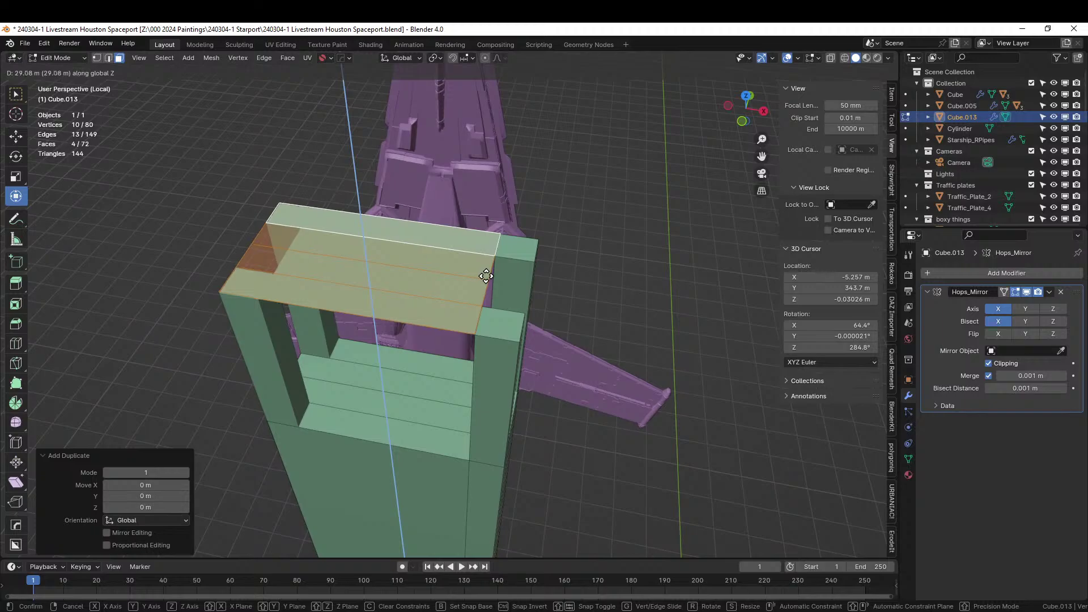
{"action": "right_click", "coordinate": [487, 277]}
{"action": "middle_click_drag", "start_coordinate": [528, 327], "coordinate": [436, 375]}
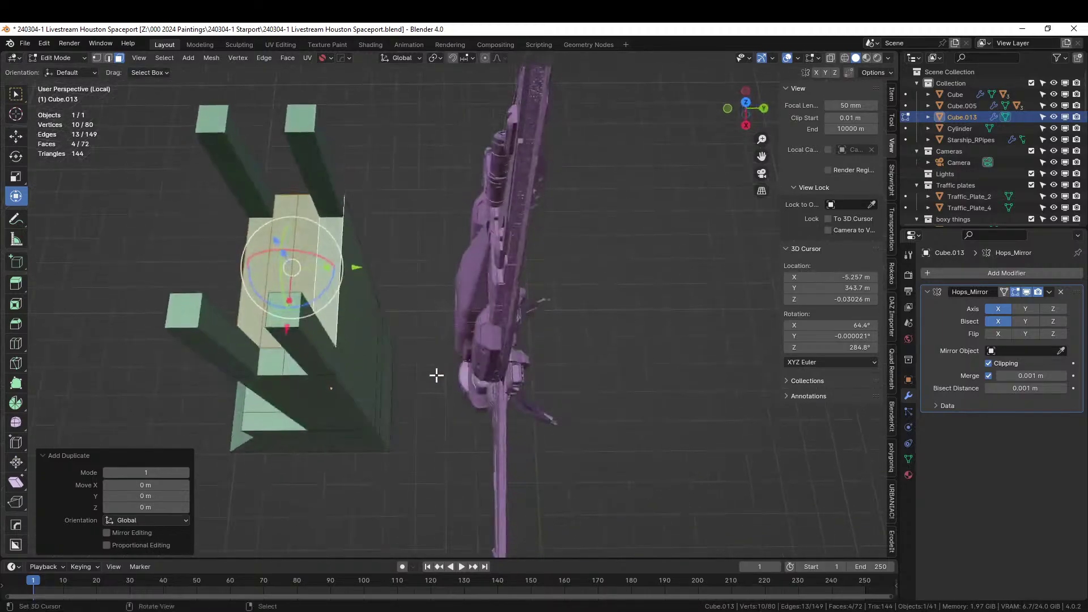
{"action": "key", "text": "ctrl+z"}
Step: Add the two remaining narrow strip faces between the posts to the four selected faces on the tower's top
{"action": "left_click", "coordinate": [284, 363], "text": "shift"}
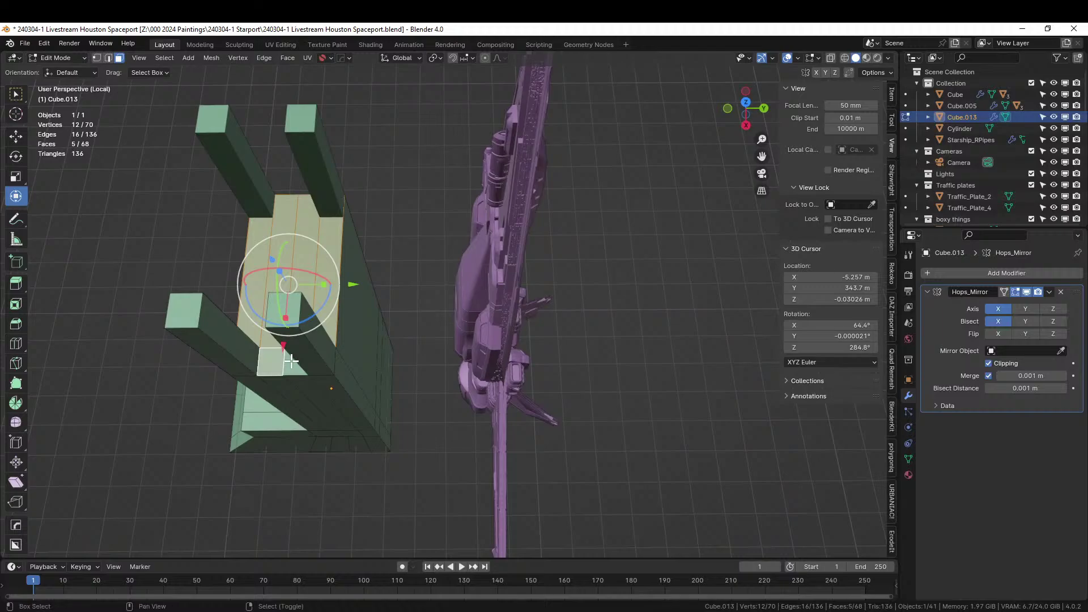
{"action": "left_click", "coordinate": [292, 362], "text": "shift"}
{"action": "middle_click_drag", "start_coordinate": [291, 361], "coordinate": [587, 446]}
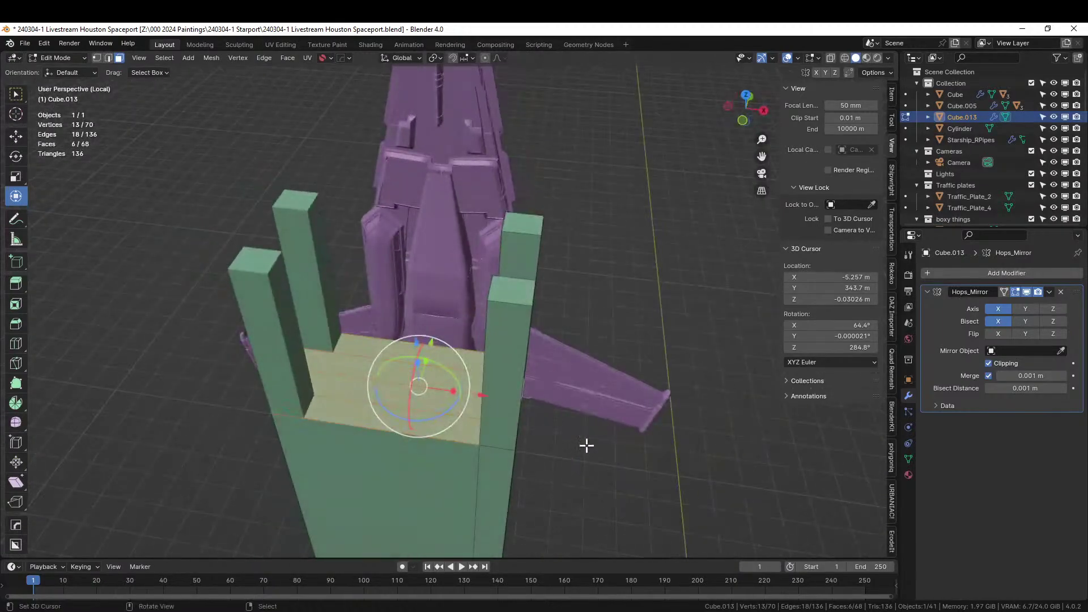
{"action": "key", "text": "g"}
{"action": "key", "text": "z"}
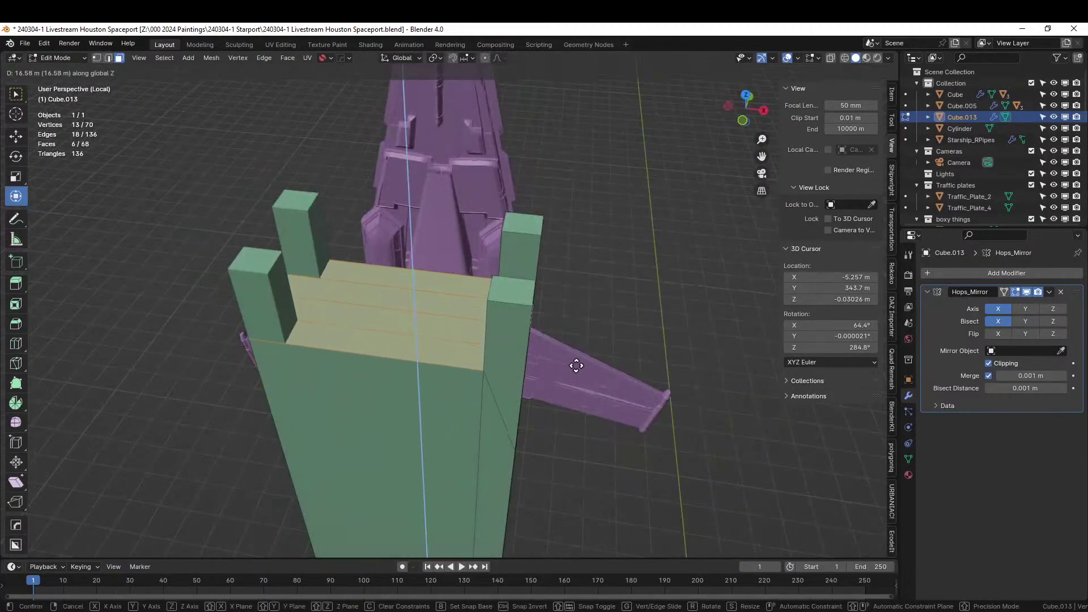
{"action": "right_click", "coordinate": [576, 346]}
Step: Duplicate the six selected top faces and raise the copy about 28.9 m in Z, level with the post tops
{"action": "key", "text": "shift+d"}
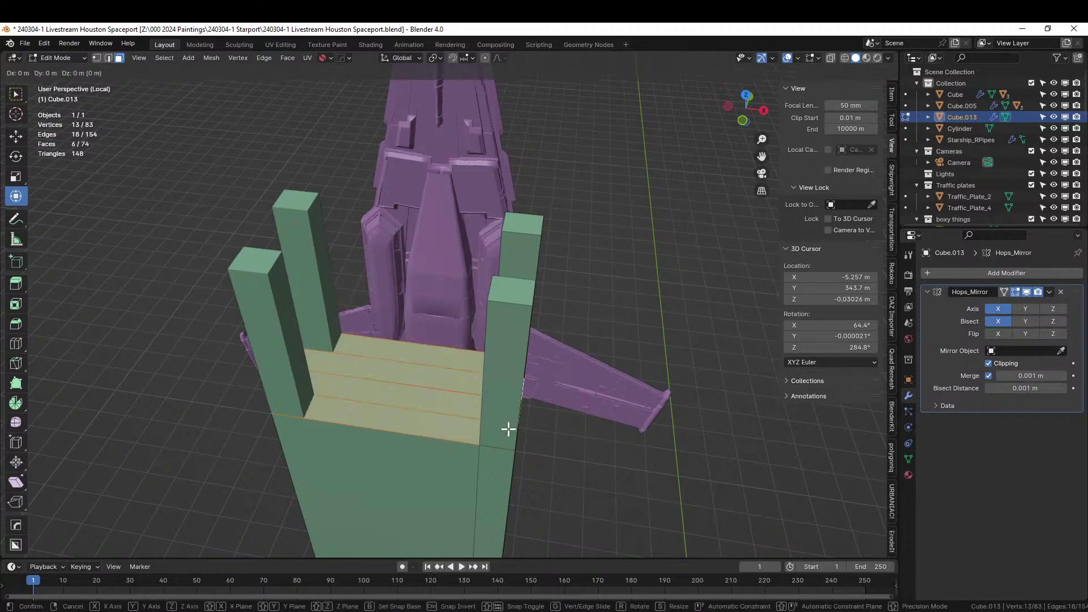
{"action": "right_click", "coordinate": [508, 428]}
{"action": "key", "text": "g"}
{"action": "key", "text": "z"}
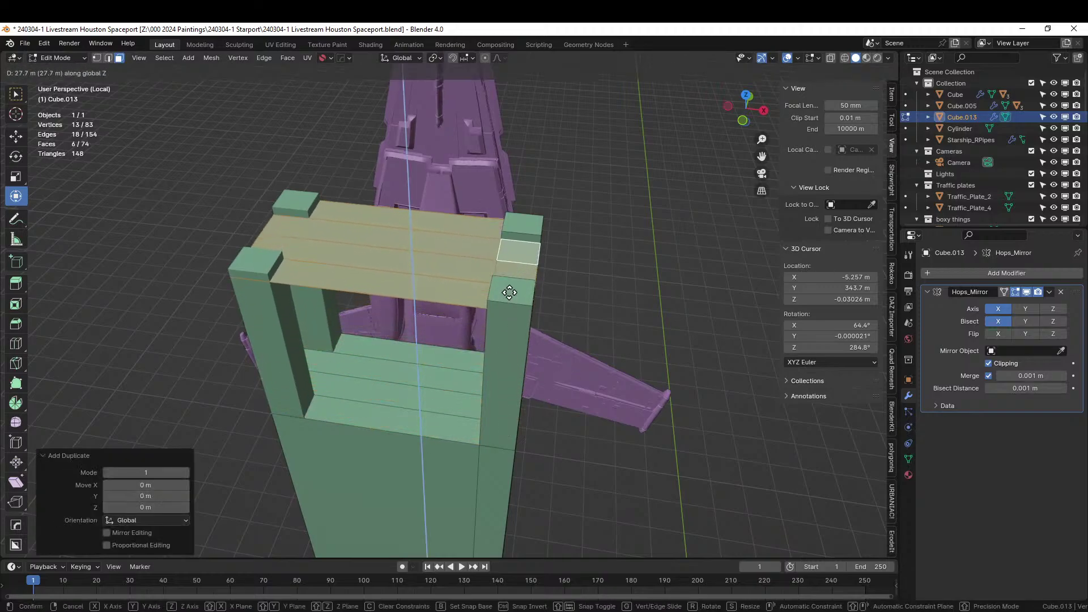
{"action": "left_click", "coordinate": [509, 287]}
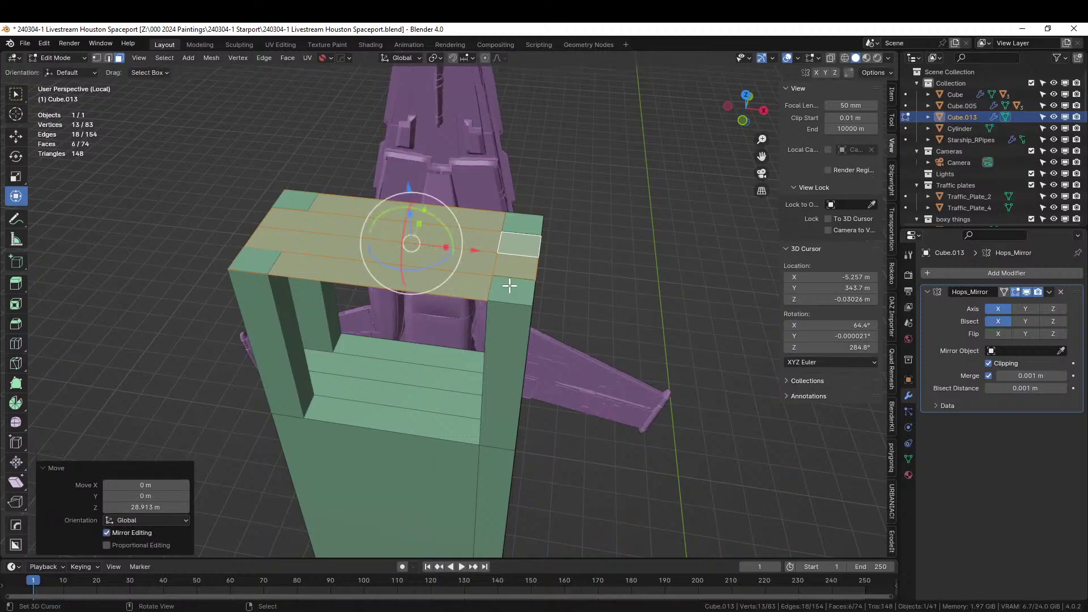
Step: Try extruding the raised faces about 4 m, undo the extrusion, and delete the duplicated faces
{"action": "key", "text": "e"}
{"action": "left_click", "coordinate": [533, 266]}
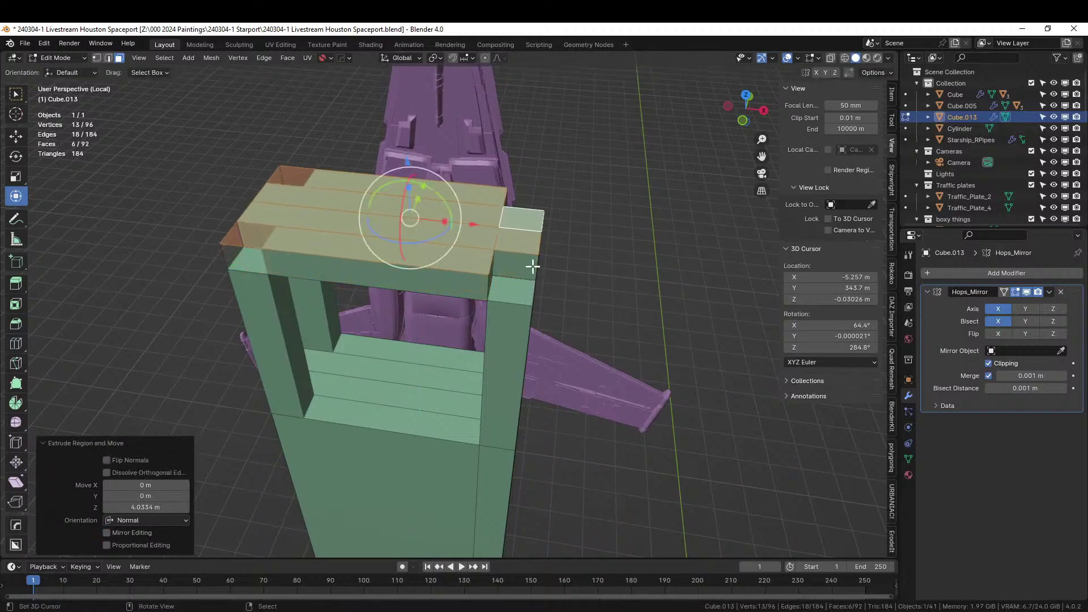
{"action": "key", "text": "ctrl+z"}
{"action": "middle_click_drag", "start_coordinate": [580, 331], "coordinate": [512, 333]}
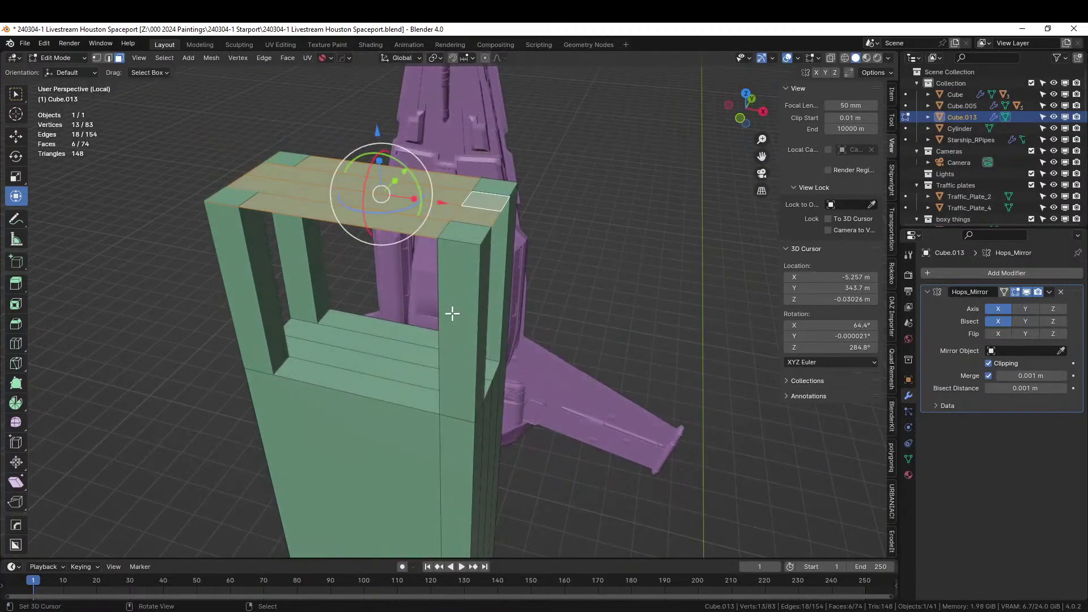
{"action": "key", "text": "x"}
{"action": "left_click", "coordinate": [430, 290]}
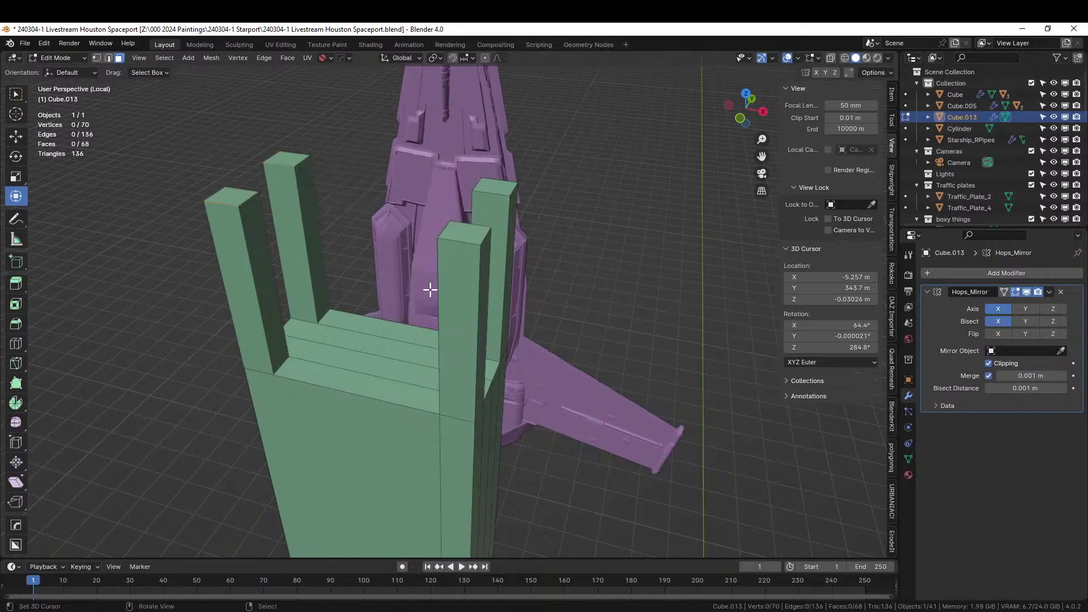
Step: Extrude the top faces of the two posts on the unmirrored side up about 1.8 m
{"action": "left_click", "coordinate": [465, 231]}
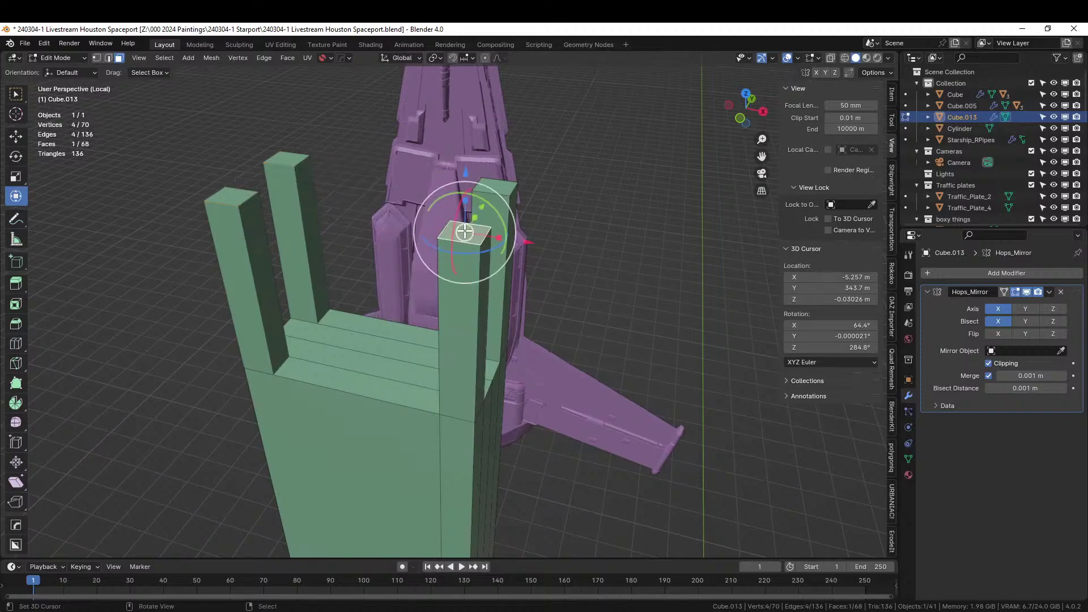
{"action": "left_click", "coordinate": [494, 190], "text": "shift"}
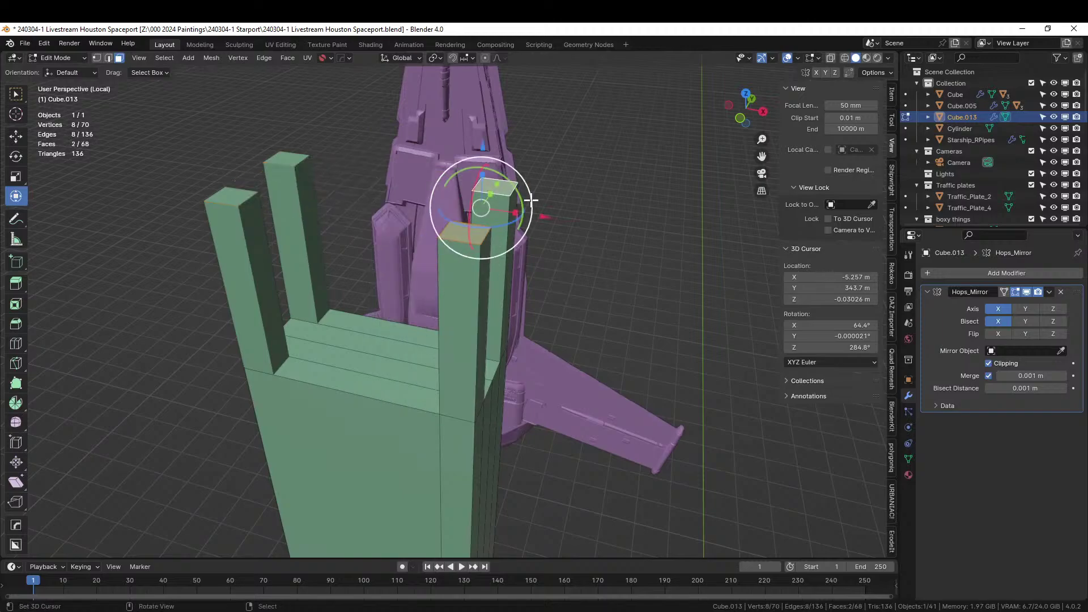
{"action": "key", "text": "e"}
{"action": "left_click", "coordinate": [532, 192]}
Step: Extrude the inward-facing side of one post cap about 9.7 m across to the opposite post as a beam
{"action": "middle_click_drag", "start_coordinate": [533, 192], "coordinate": [216, 194]}
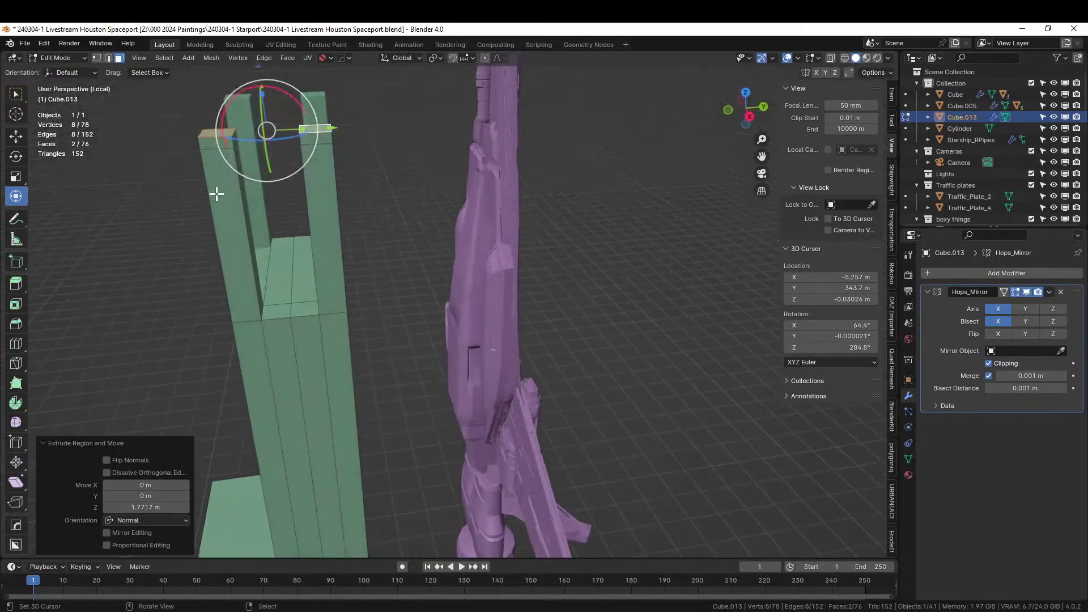
{"action": "left_click", "coordinate": [234, 140]}
{"action": "key", "text": "e"}
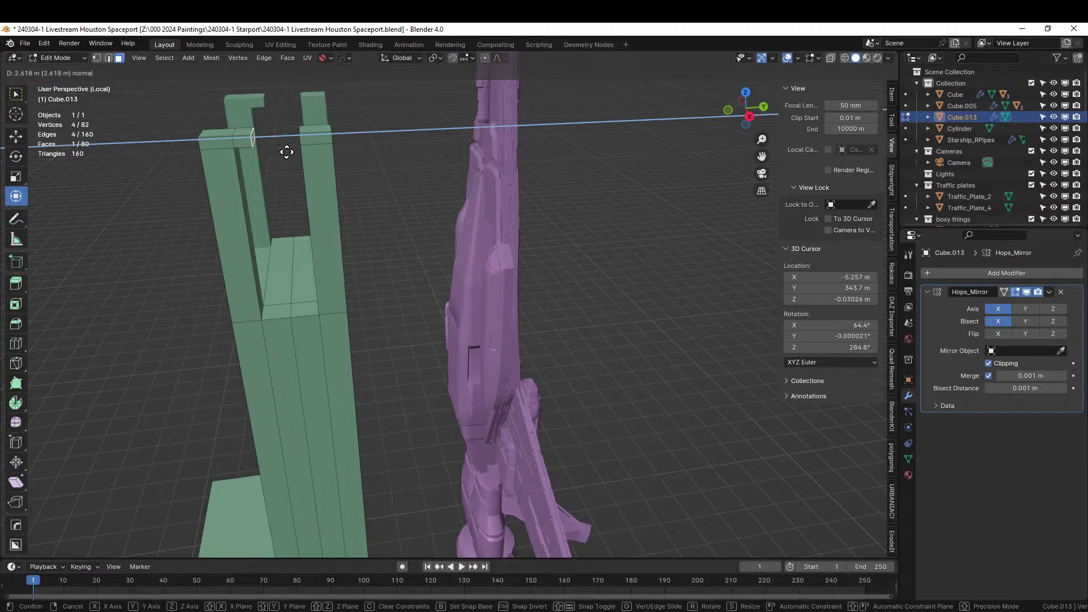
{"action": "left_click", "coordinate": [331, 153]}
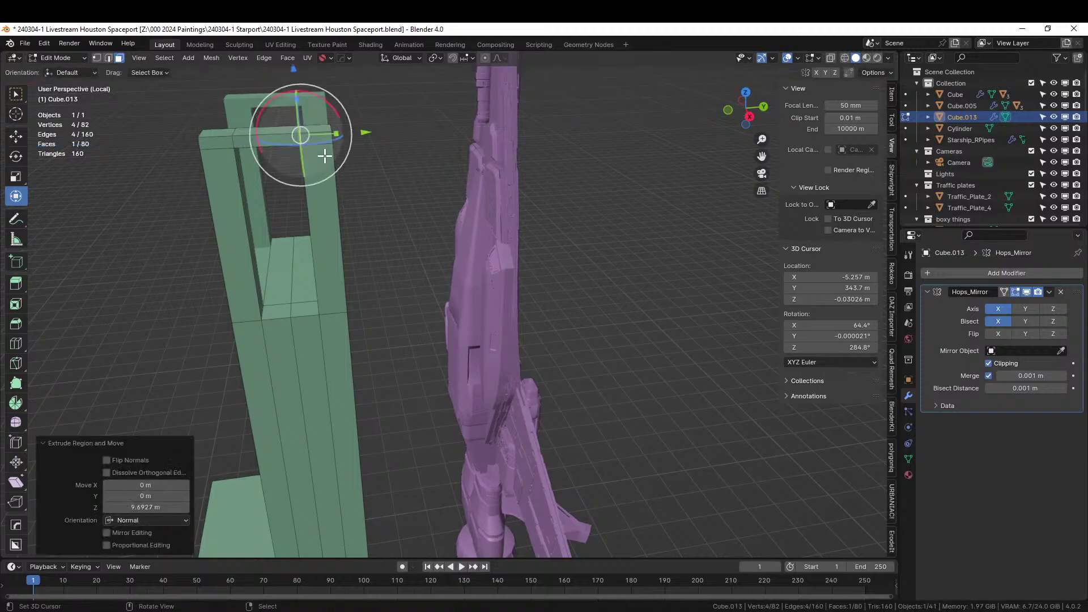
Step: Extrude the three inner side faces of the beam and post caps toward the mirror centre to form the roof slab
{"action": "middle_click_drag", "start_coordinate": [332, 153], "coordinate": [622, 326]}
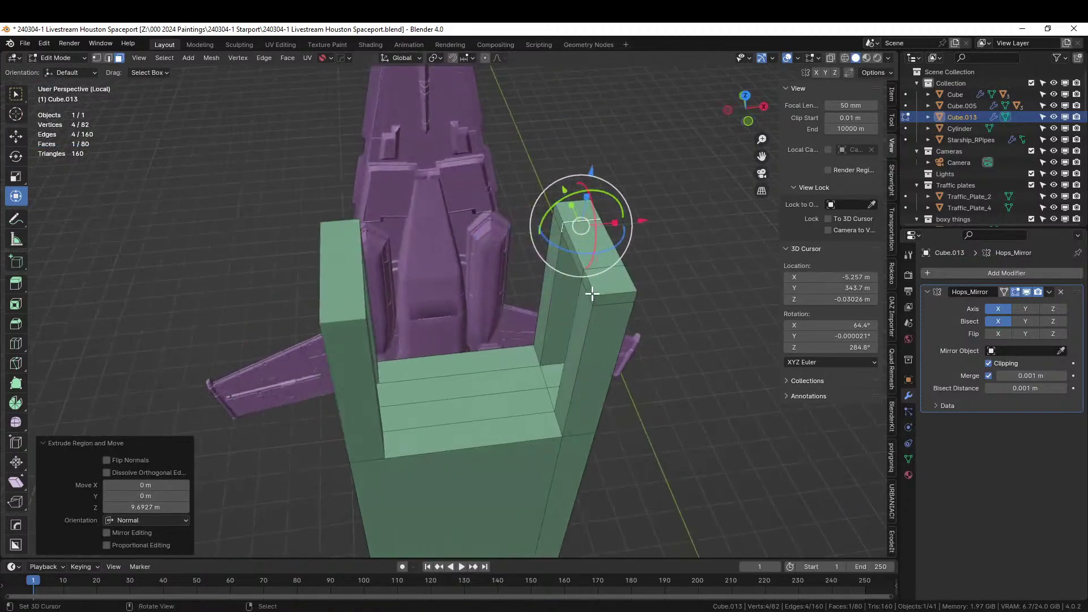
{"action": "left_click", "coordinate": [562, 267], "text": "shift"}
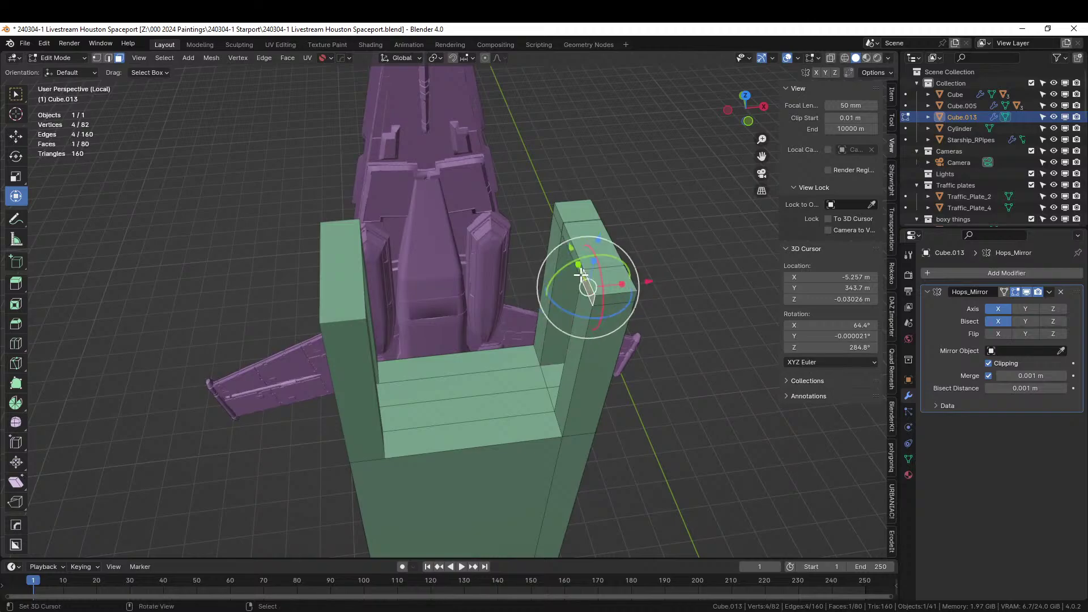
{"action": "left_click", "coordinate": [564, 224], "text": "shift"}
{"action": "key", "text": "e"}
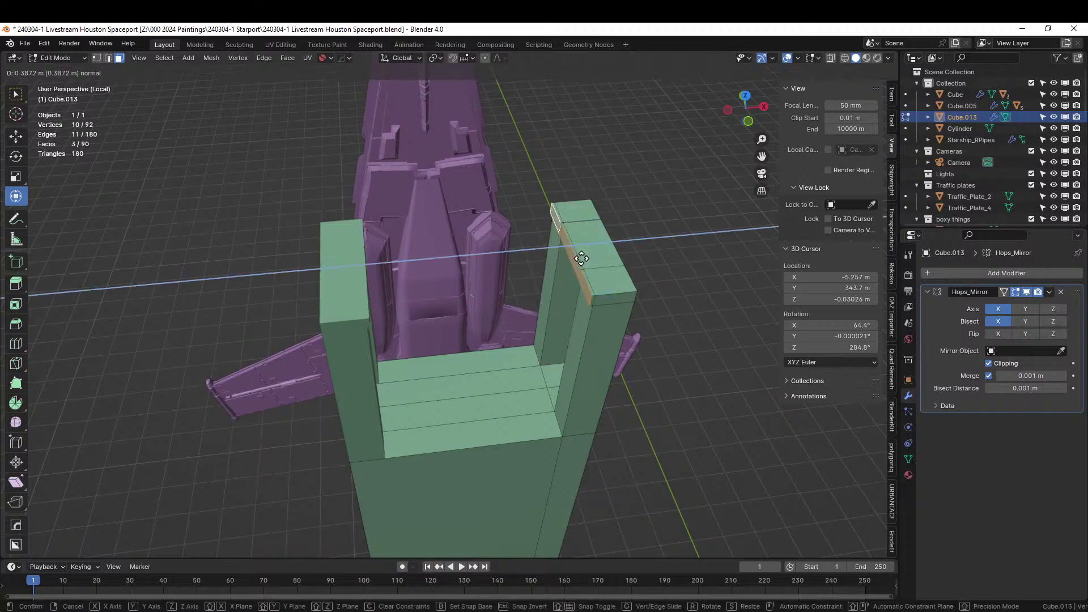
{"action": "left_click", "coordinate": [493, 264]}
Step: Extrude the middle roof face along the starship-side edge up about 6.7 m as a raised block
{"action": "middle_click_drag", "start_coordinate": [488, 265], "coordinate": [369, 274]}
{"action": "scroll", "coordinate": [414, 232], "scroll_direction": "down", "scroll_amount": 8}
{"action": "key", "text": "Tab"}
{"action": "key", "text": "Tab"}
{"action": "left_click", "coordinate": [408, 271]}
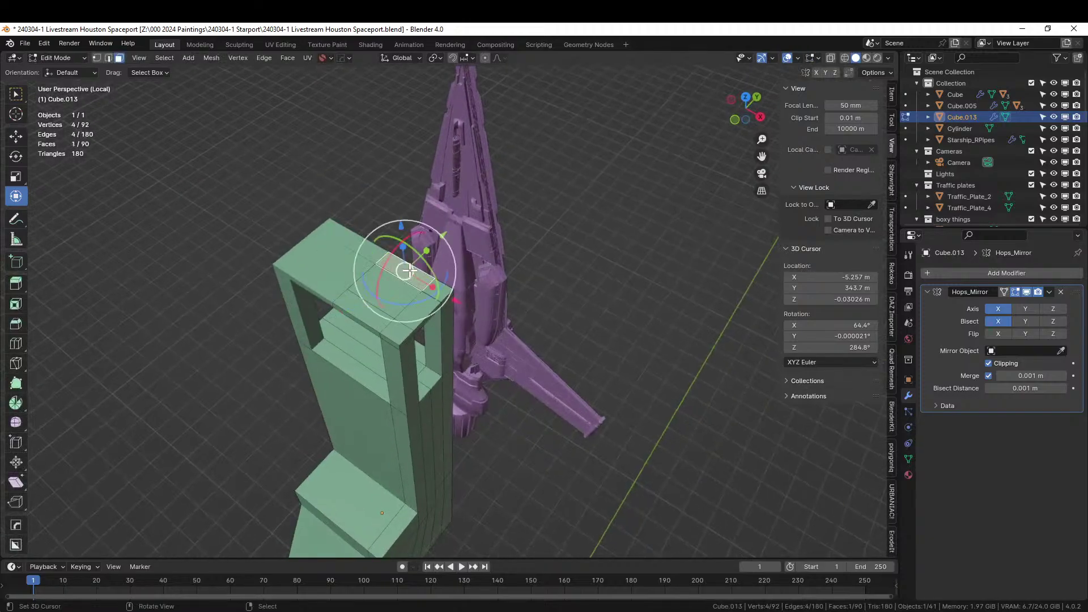
{"action": "key", "text": "e"}
{"action": "left_click", "coordinate": [394, 301]}
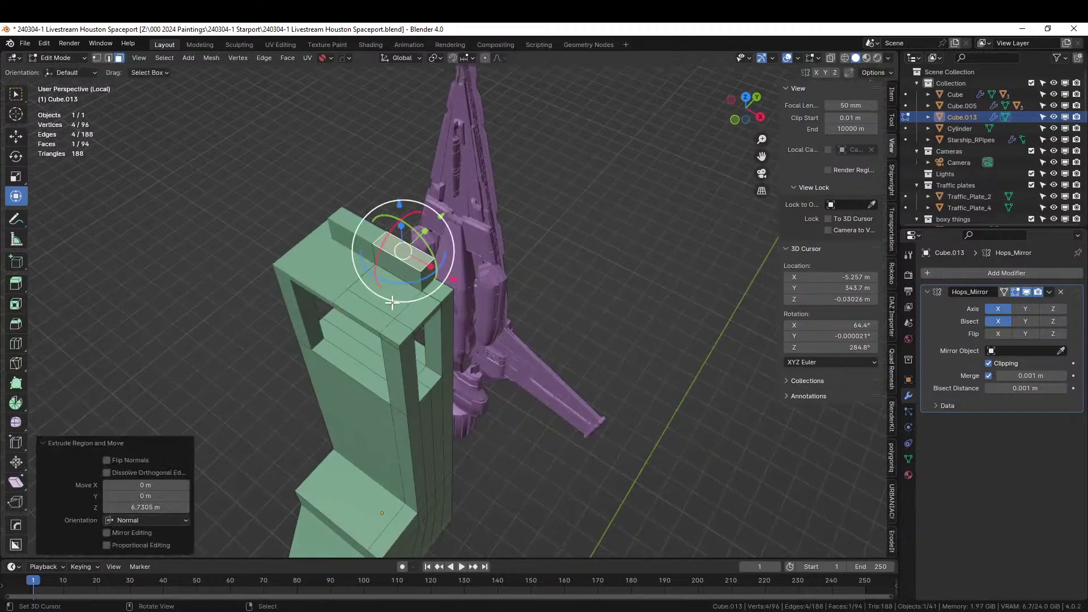
Step: Move the outer top edge of the raised roof block about -4.9 m in X to slope its end
{"action": "key", "text": "2"}
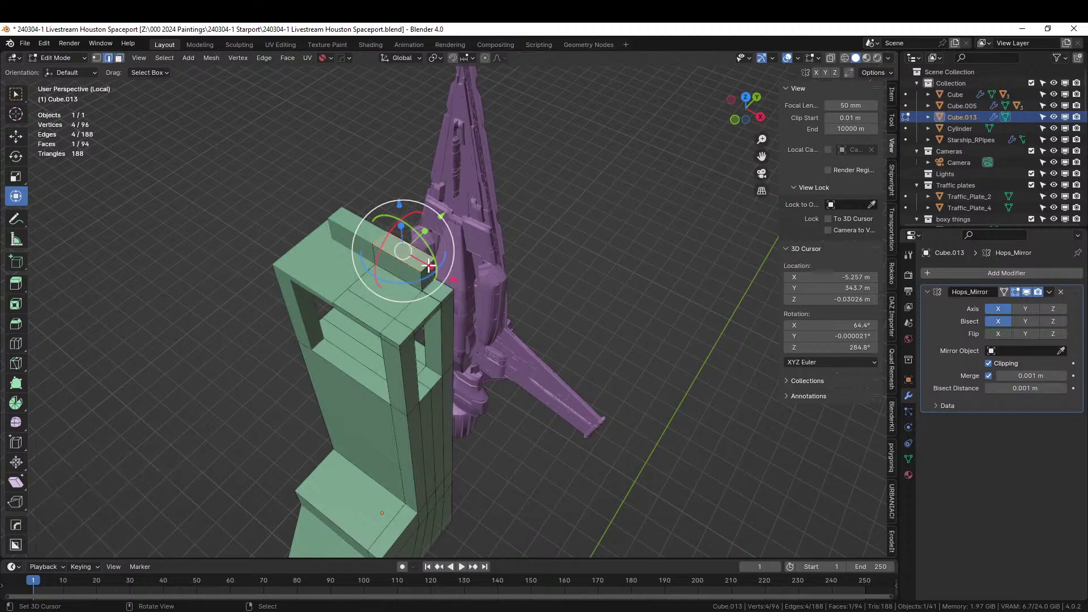
{"action": "left_click", "coordinate": [434, 267]}
{"action": "left_click", "coordinate": [426, 264]}
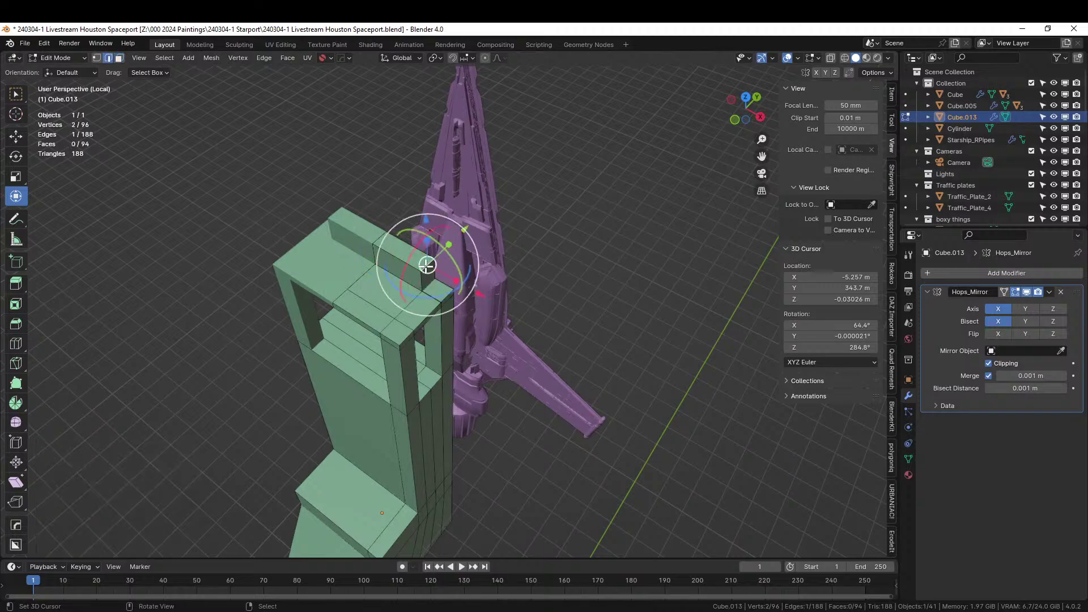
{"action": "key", "text": "g"}
{"action": "key", "text": "x"}
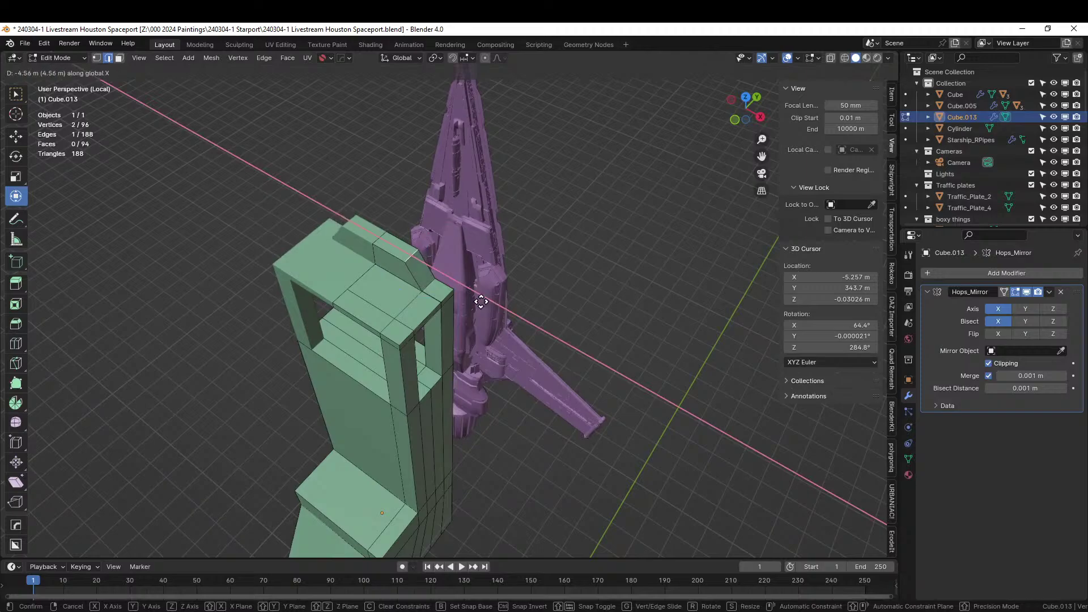
{"action": "left_click", "coordinate": [480, 301]}
Step: Add ten evenly spaced horizontal loop cuts around the tower's tall shaft without sliding them
{"action": "middle_click_drag", "start_coordinate": [480, 301], "coordinate": [398, 246]}
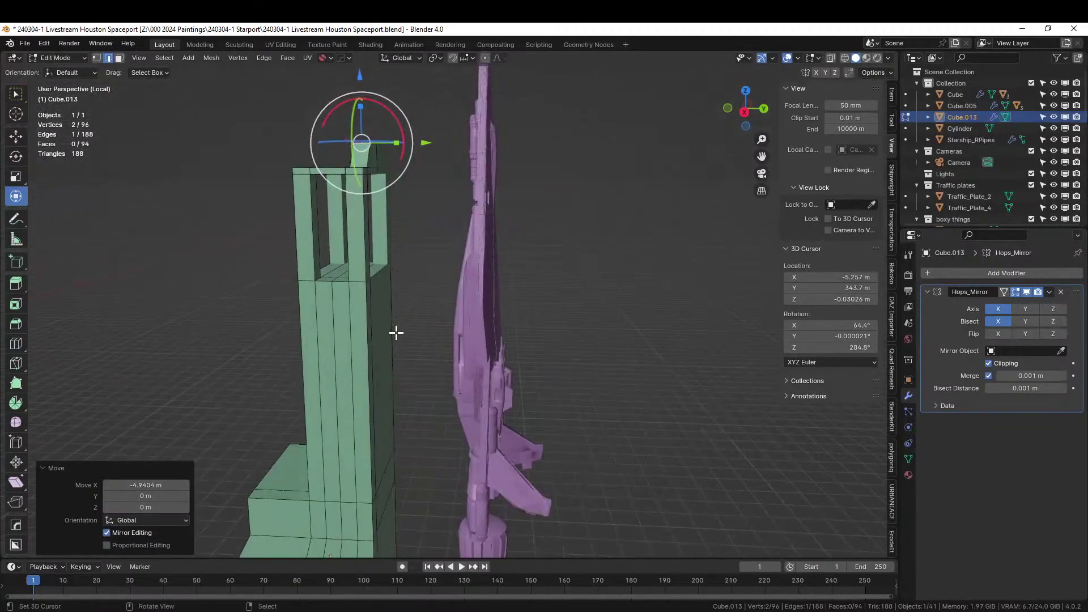
{"action": "middle_click_drag", "start_coordinate": [372, 372], "coordinate": [448, 286]}
{"action": "key", "text": "ctrl+r"}
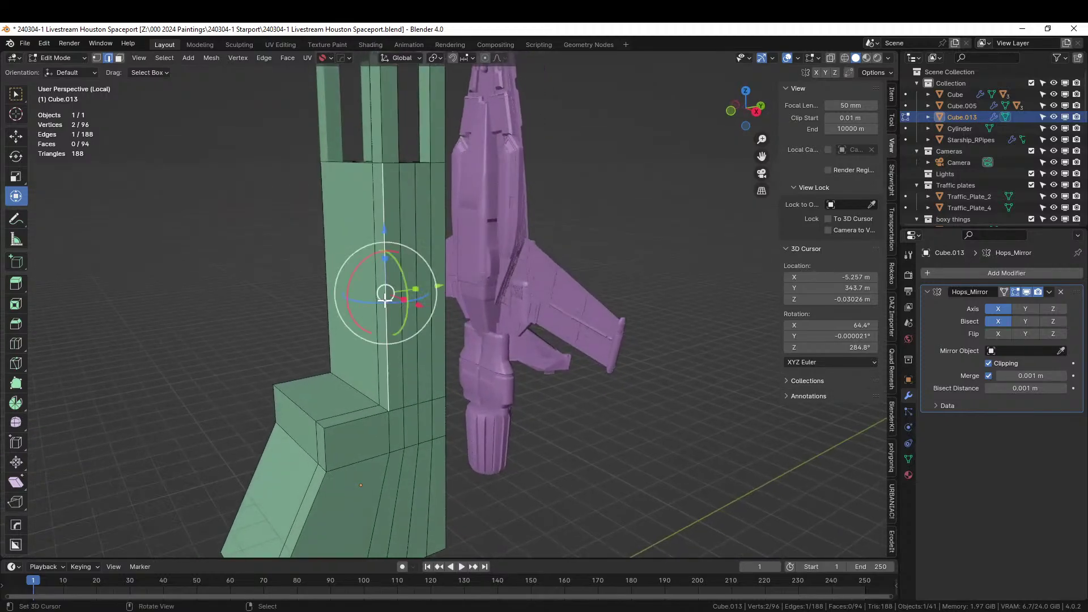
{"action": "scroll", "coordinate": [384, 296], "scroll_direction": "up", "scroll_amount": 5}
{"action": "scroll", "coordinate": [385, 296], "scroll_direction": "up", "scroll_amount": 4}
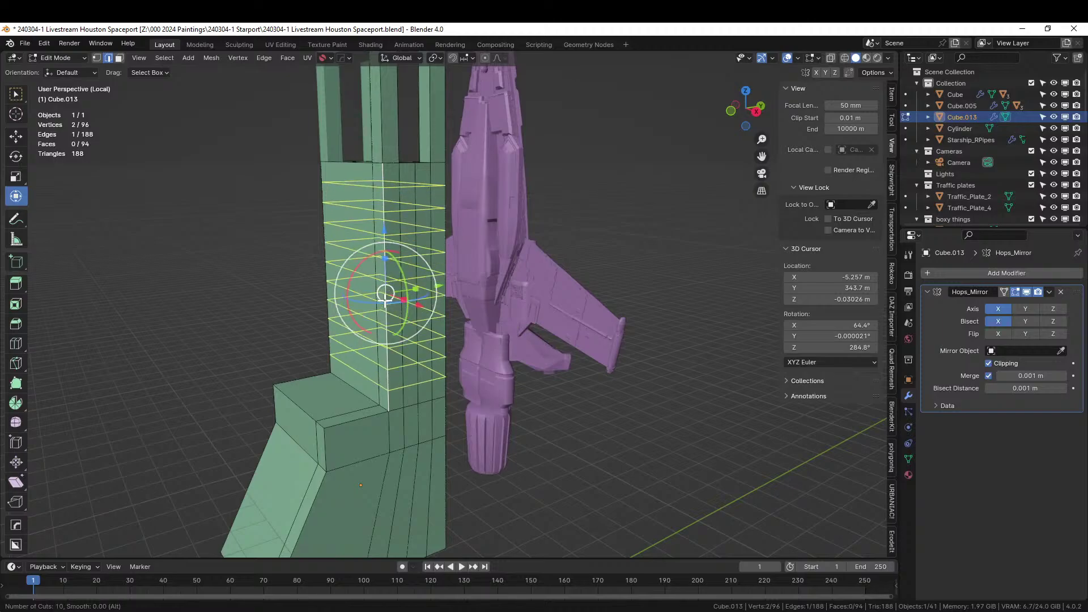
{"action": "left_click", "coordinate": [385, 295]}
{"action": "right_click", "coordinate": [385, 301]}
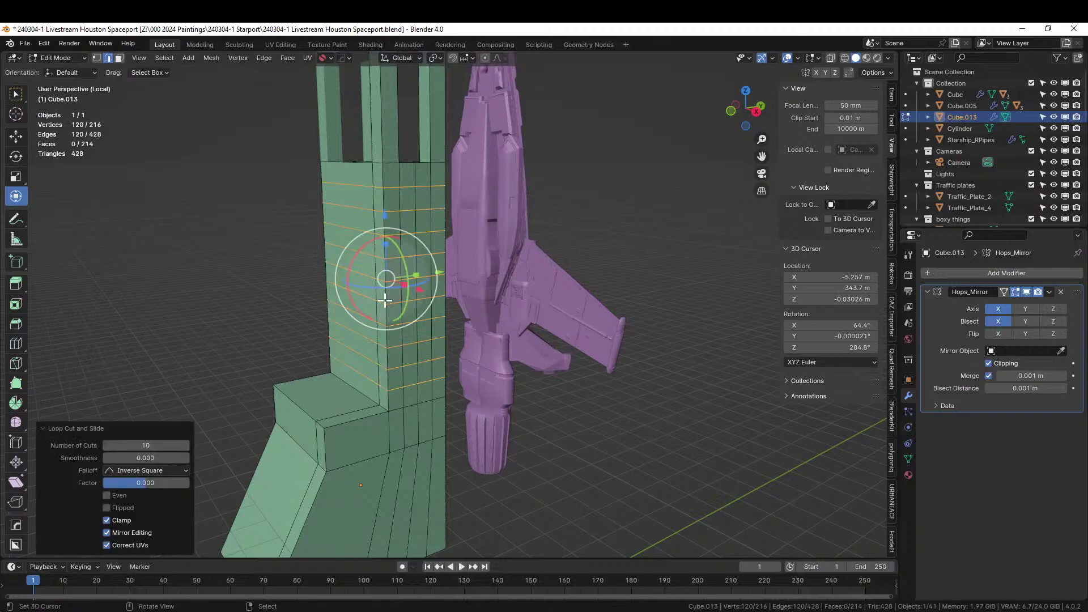
Step: Add two evenly spaced loop cuts dividing the depth of the lower ledge and sloped base
{"action": "left_click", "coordinate": [360, 414]}
{"action": "key", "text": "ctrl+r"}
{"action": "scroll", "coordinate": [358, 418], "scroll_direction": "up", "scroll_amount": 1}
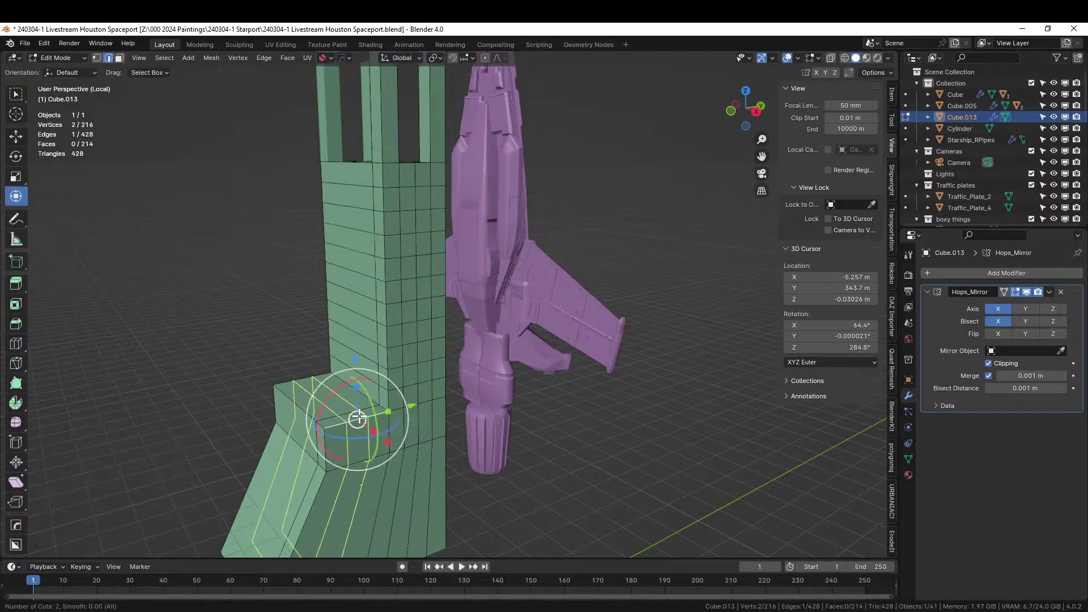
{"action": "left_click", "coordinate": [358, 418]}
{"action": "right_click", "coordinate": [358, 417]}
Step: Add four evenly spaced vertical loop cuts across the width of the tower's wide face without sliding them
{"action": "middle_click_drag", "start_coordinate": [369, 437], "coordinate": [388, 447]}
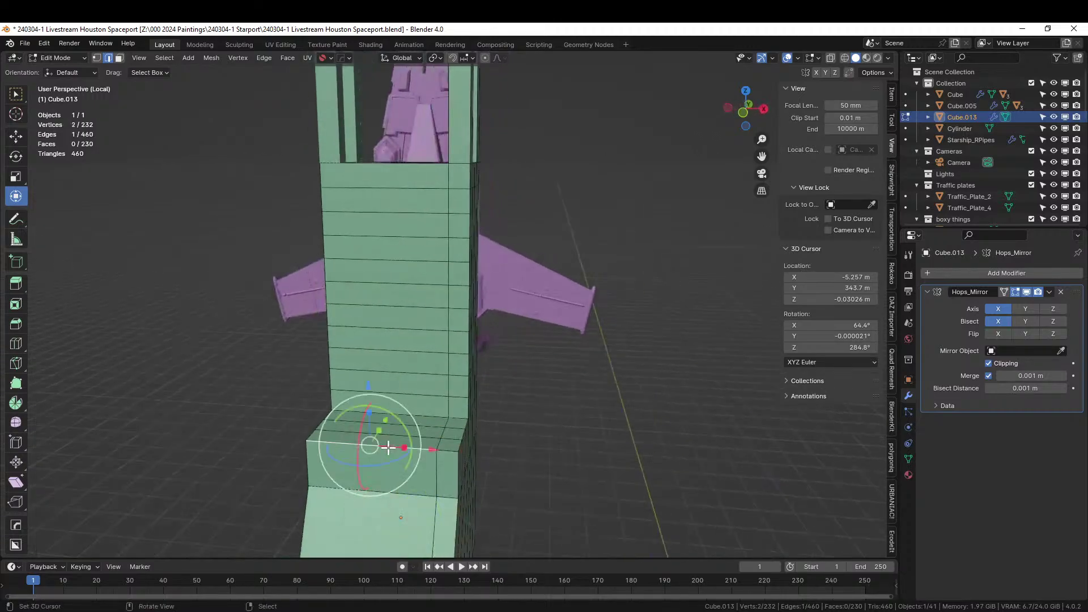
{"action": "key", "text": "ctrl+r"}
{"action": "scroll", "coordinate": [388, 448], "scroll_direction": "up", "scroll_amount": 2}
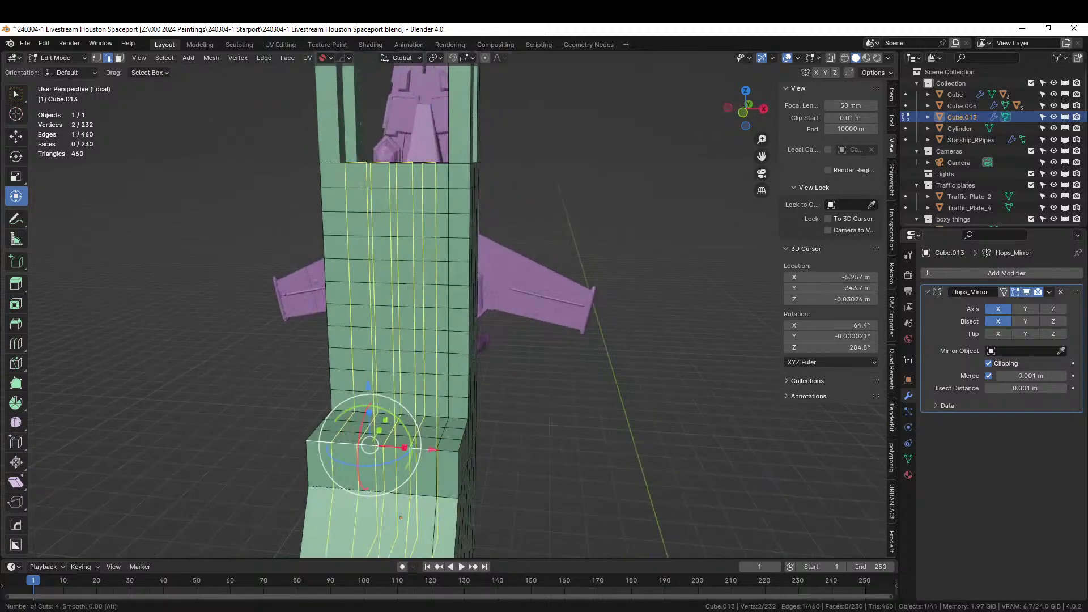
{"action": "left_click", "coordinate": [388, 448]}
{"action": "right_click", "coordinate": [388, 448]}
Step: Select the whole tower mesh in face mode, then deselect the face loops of the two upper posts
{"action": "middle_click_drag", "start_coordinate": [501, 149], "coordinate": [462, 335]}
{"action": "key", "text": "a"}
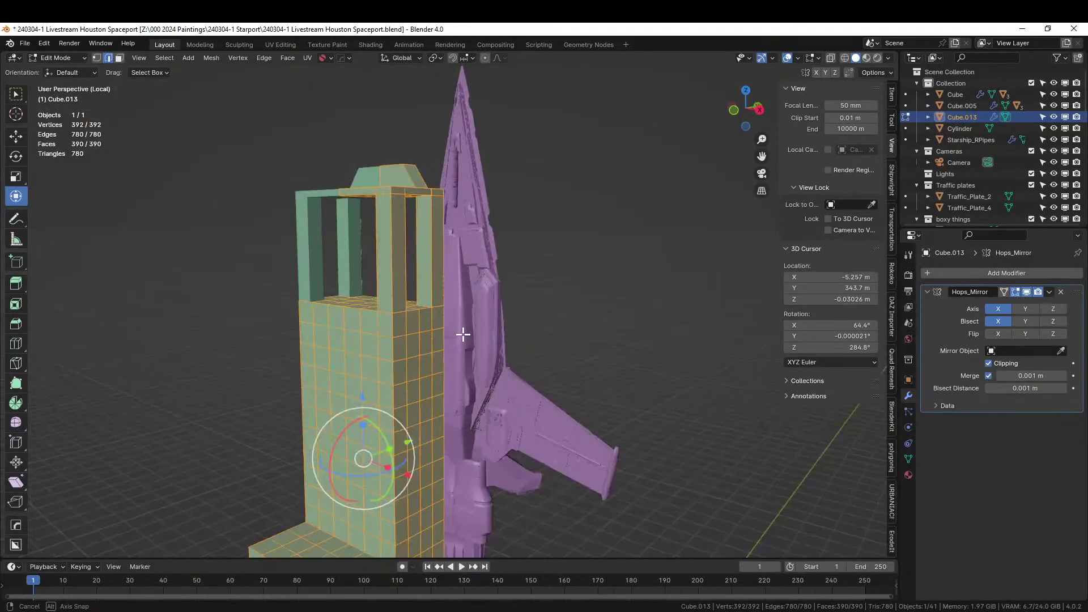
{"action": "left_click", "coordinate": [387, 248], "text": "alt+shift"}
{"action": "key", "text": "ctrl+z"}
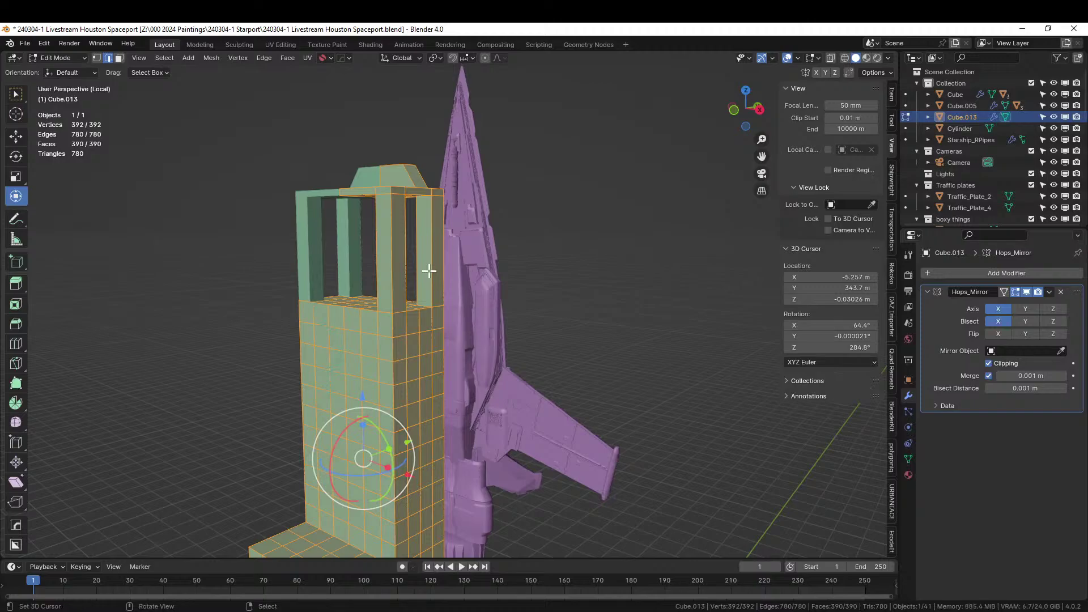
{"action": "key", "text": "3"}
{"action": "left_click", "coordinate": [386, 240], "text": "alt+shift"}
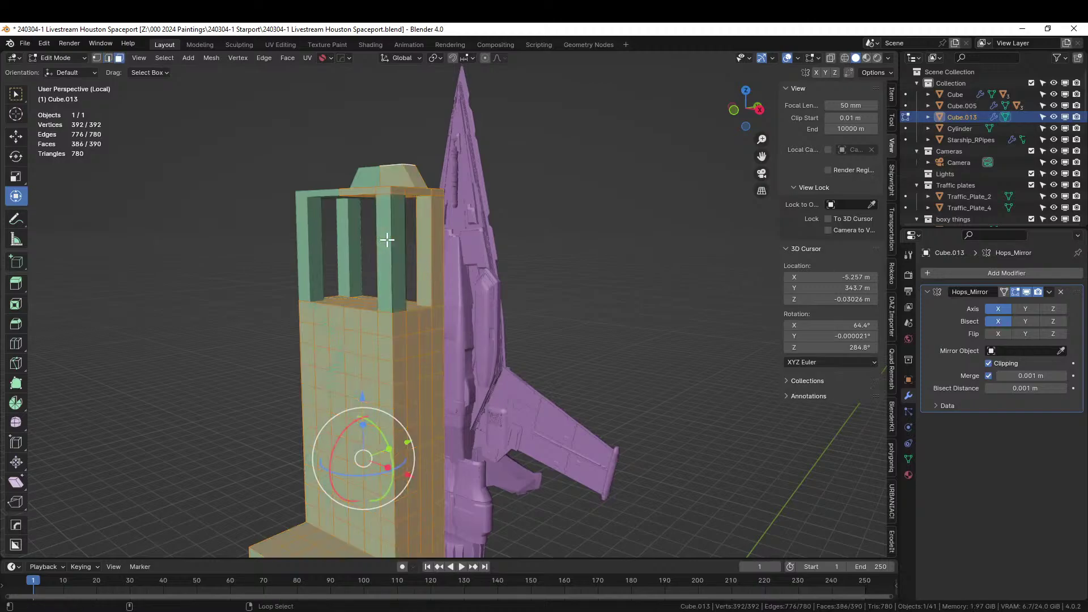
{"action": "left_click", "coordinate": [433, 235], "text": "alt+shift"}
{"action": "middle_click_drag", "start_coordinate": [483, 243], "coordinate": [414, 299]}
{"action": "key", "text": "Tab"}
{"action": "key", "text": "Tab"}
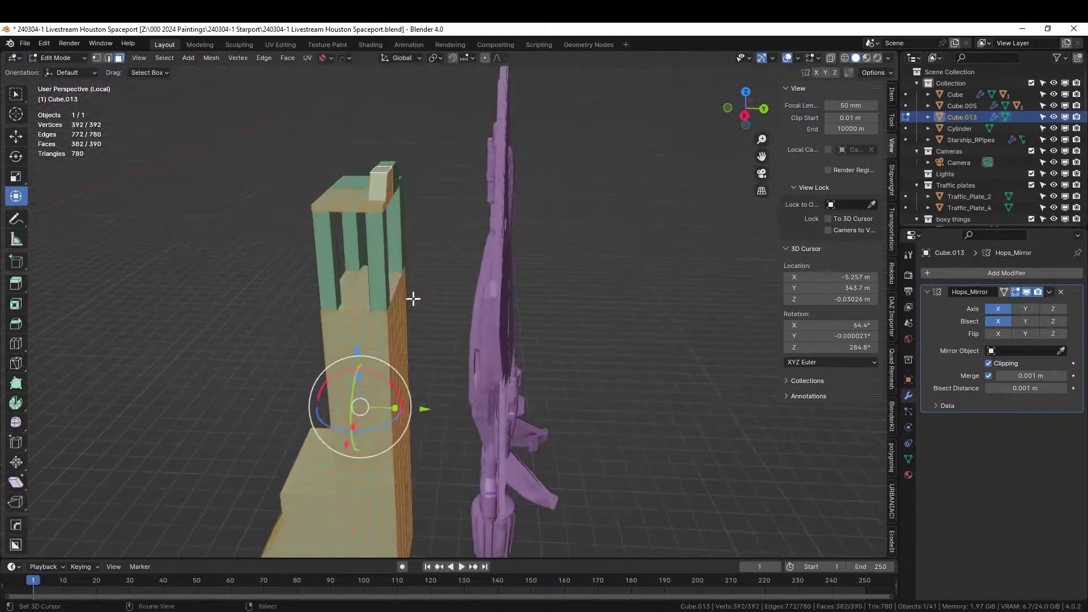
Step: Apply Plate Insets to the selected tower faces with plating seed 2, maximum depth 1 and subdivision 1
{"action": "key", "text": "q"}
{"action": "mouse_move", "coordinate": [414, 300]}
{"action": "left_click", "coordinate": [491, 338]}
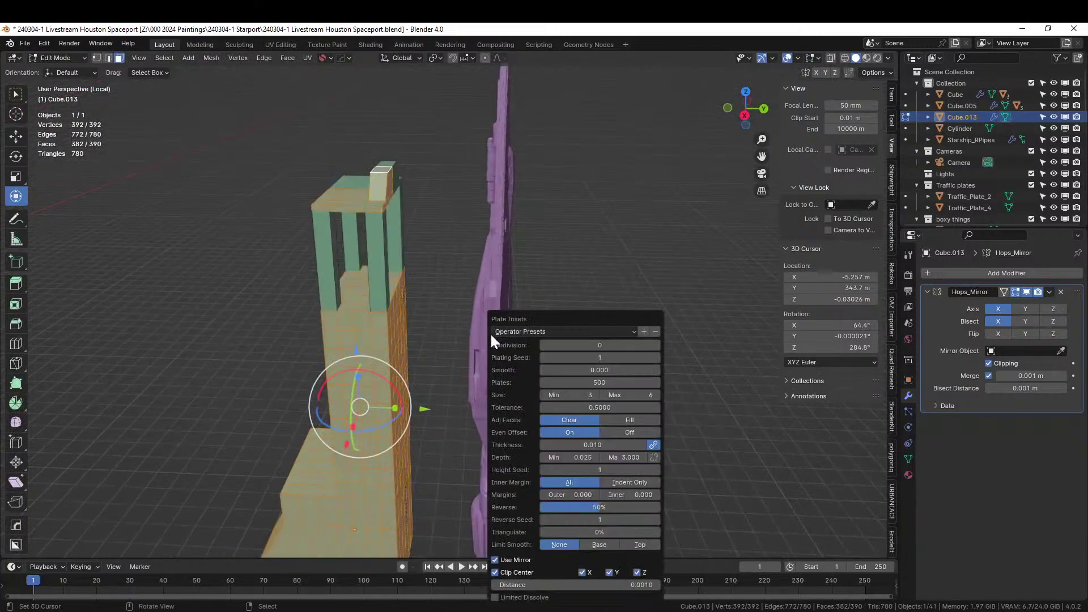
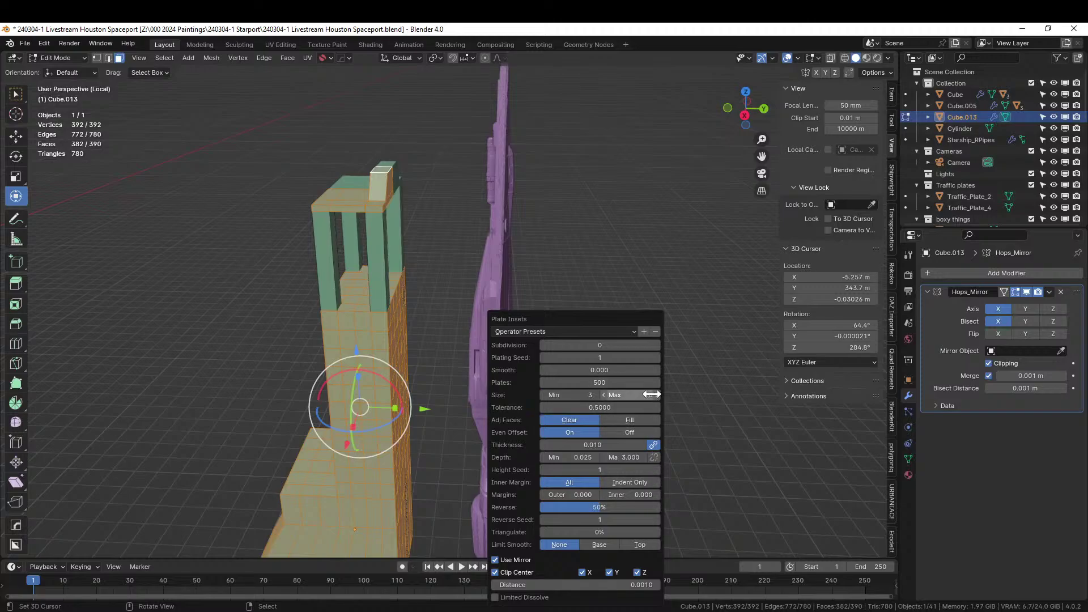
{"action": "left_click", "coordinate": [658, 357]}
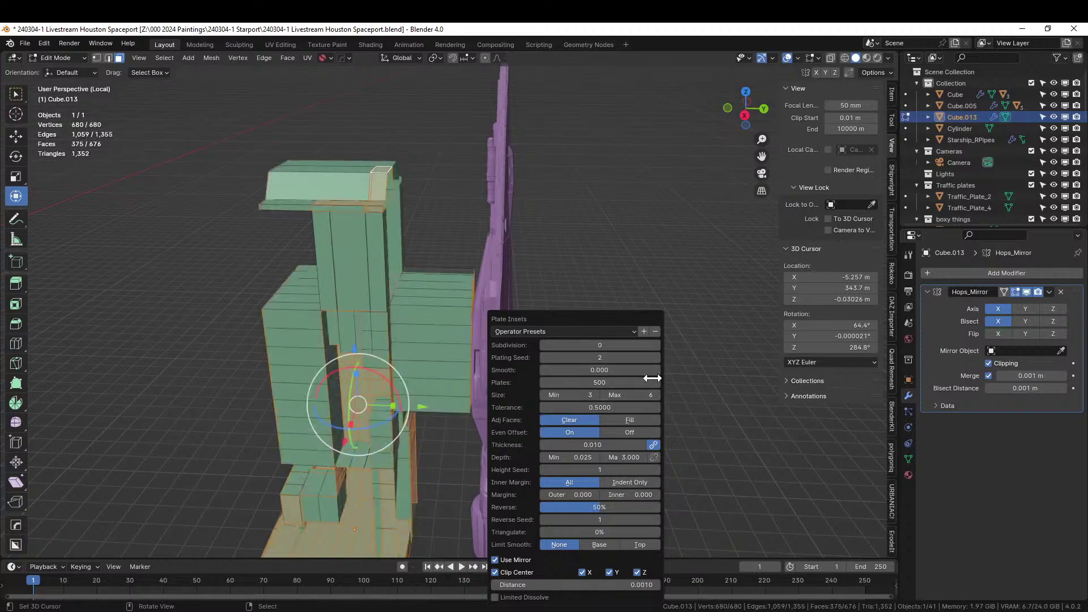
{"action": "left_click", "coordinate": [630, 458]}
{"action": "type", "text": "1"}
{"action": "key", "text": "Return"}
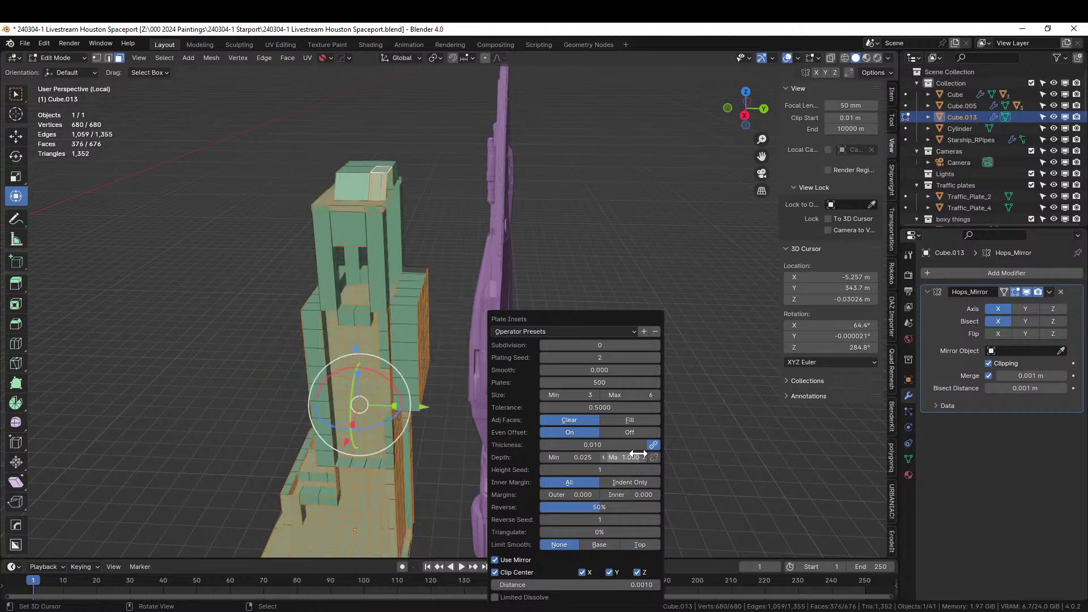
{"action": "left_click", "coordinate": [658, 345]}
{"action": "middle_click_drag", "start_coordinate": [426, 353], "coordinate": [537, 337]}
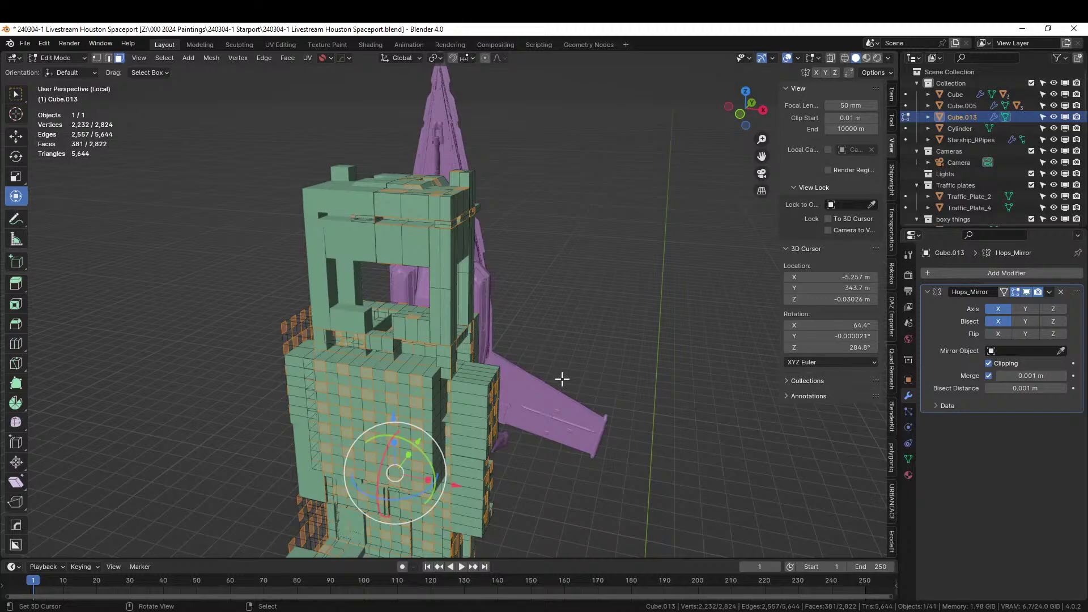
Step: Change the tower's Plate Insets plating seed to 5 with subdivision kept at 1, and return to Object Mode
{"action": "key", "text": "F9"}
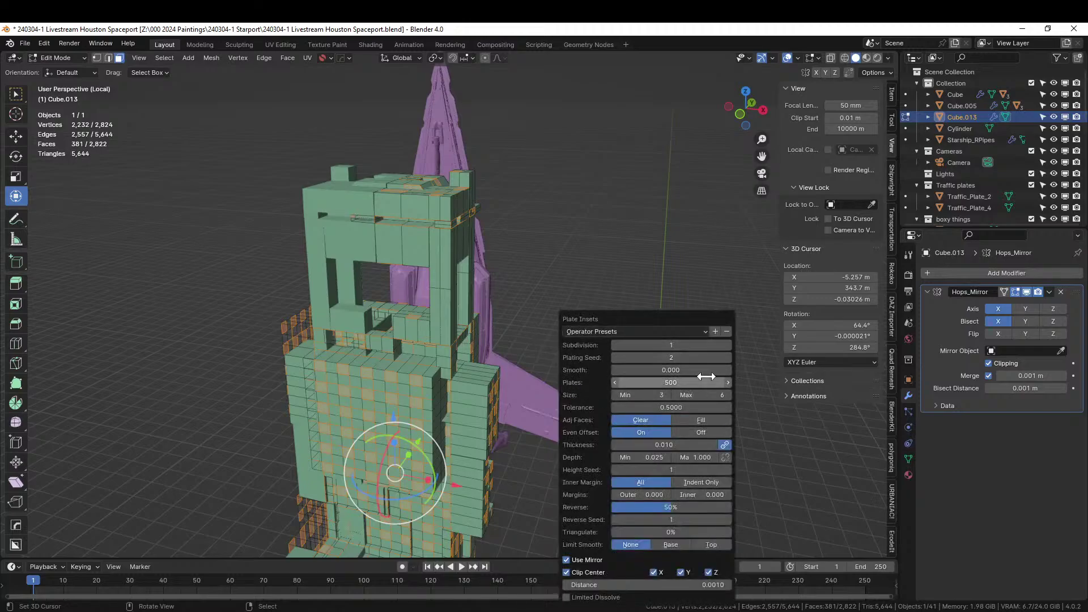
{"action": "left_click", "coordinate": [731, 344]}
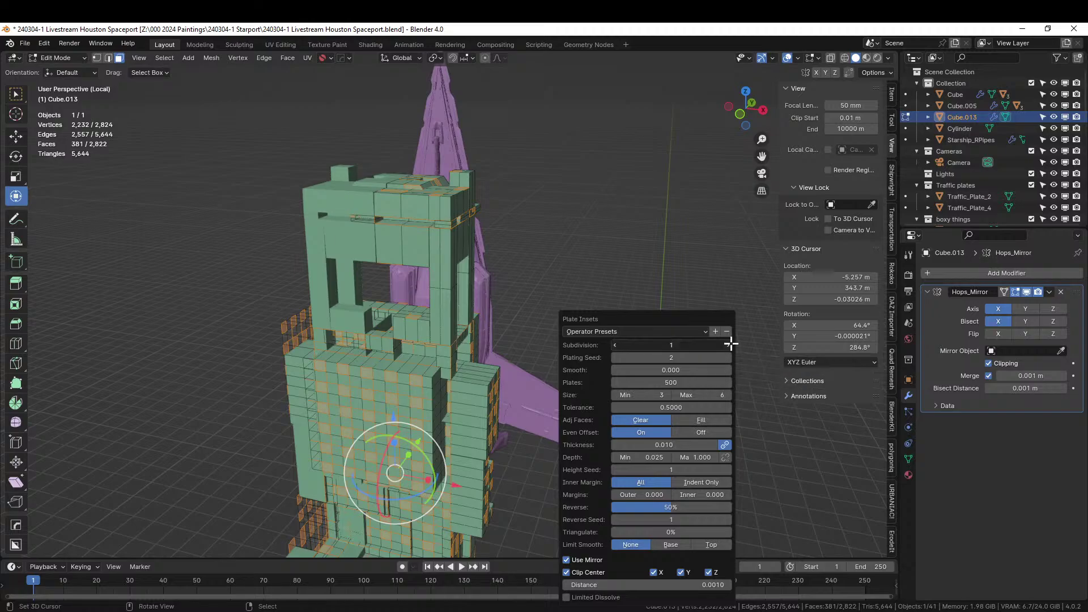
{"action": "left_click", "coordinate": [614, 344]}
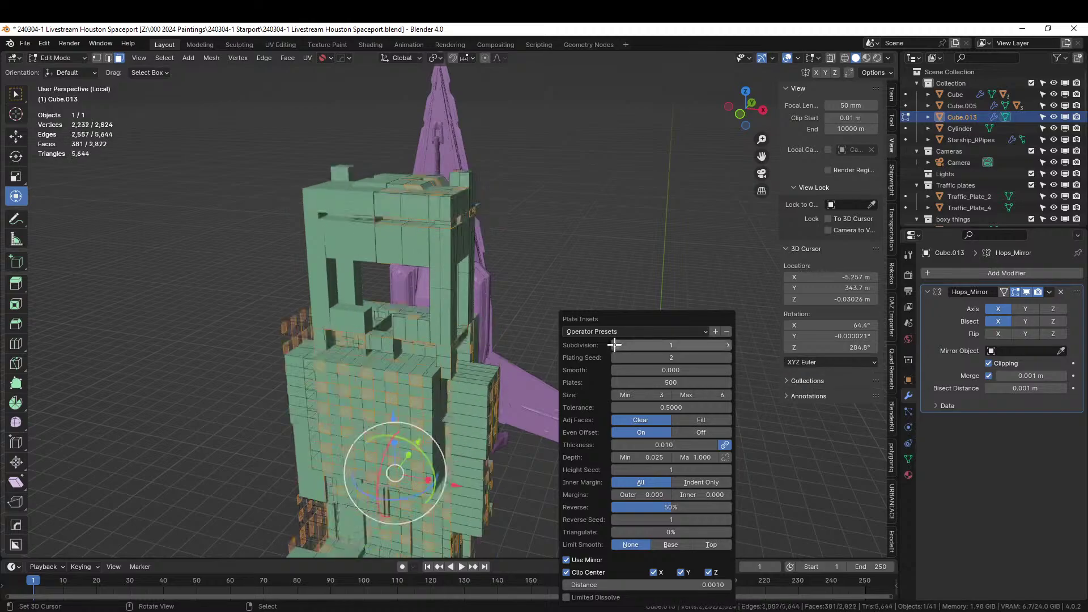
{"action": "left_click", "coordinate": [730, 357]}
{"action": "left_click", "coordinate": [730, 357]}
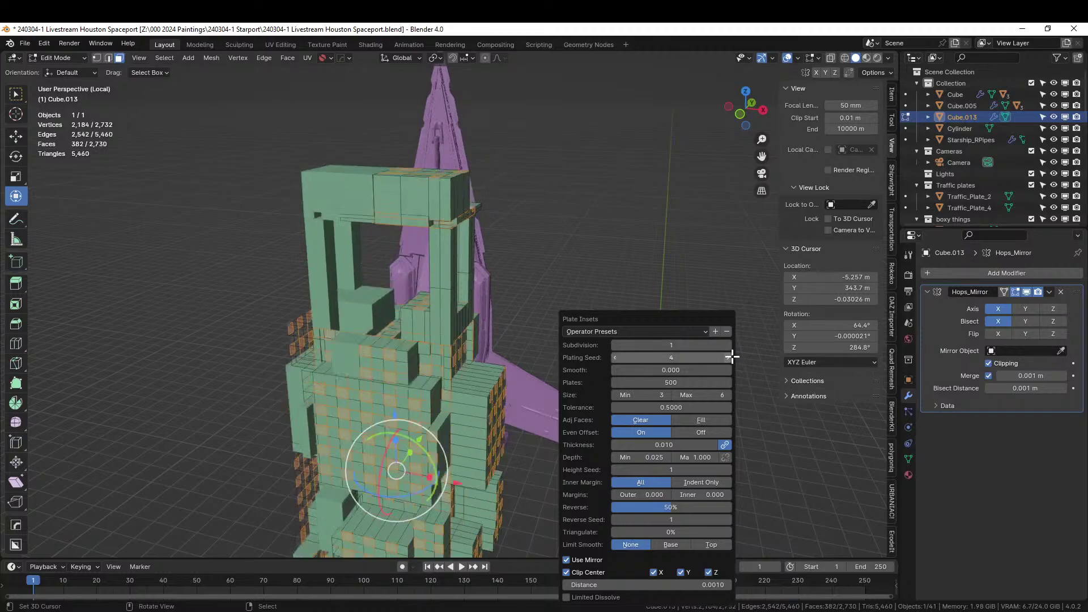
{"action": "left_click", "coordinate": [730, 357]}
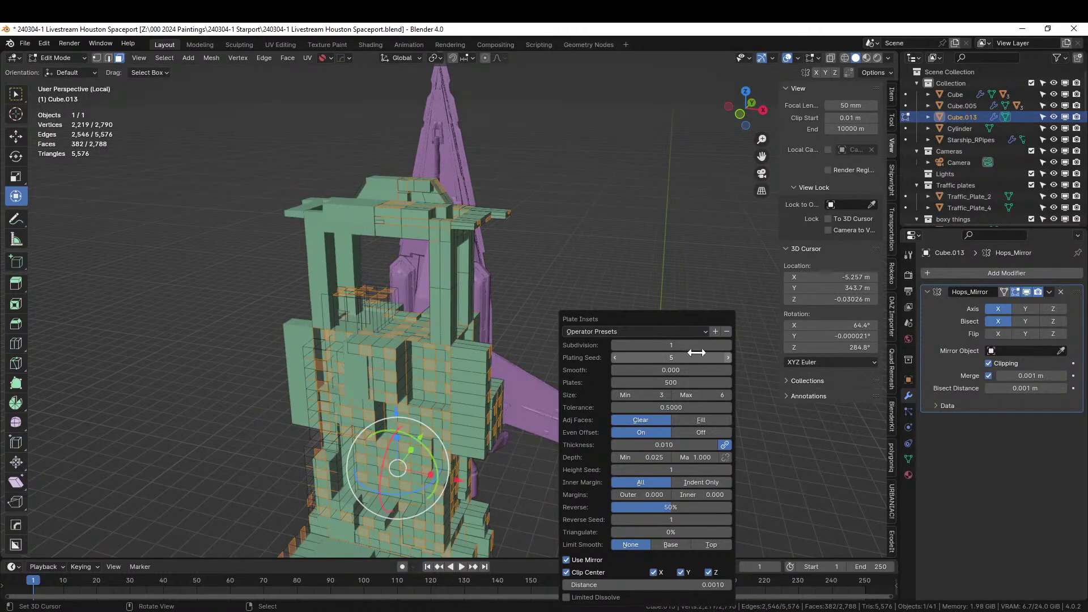
{"action": "mouse_move", "coordinate": [588, 260]}
{"action": "middle_mouse_down"}
{"action": "mouse_move", "coordinate": [505, 298]}
{"action": "mouse_move", "coordinate": [454, 307]}
{"action": "mouse_move", "coordinate": [445, 290]}
{"action": "mouse_move", "coordinate": [462, 296]}
{"action": "mouse_move", "coordinate": [526, 252]}
{"action": "mouse_move", "coordinate": [523, 223]}
{"action": "mouse_move", "coordinate": [583, 224]}
{"action": "mouse_move", "coordinate": [604, 265]}
{"action": "middle_mouse_up"}
{"action": "key", "text": "Tab"}
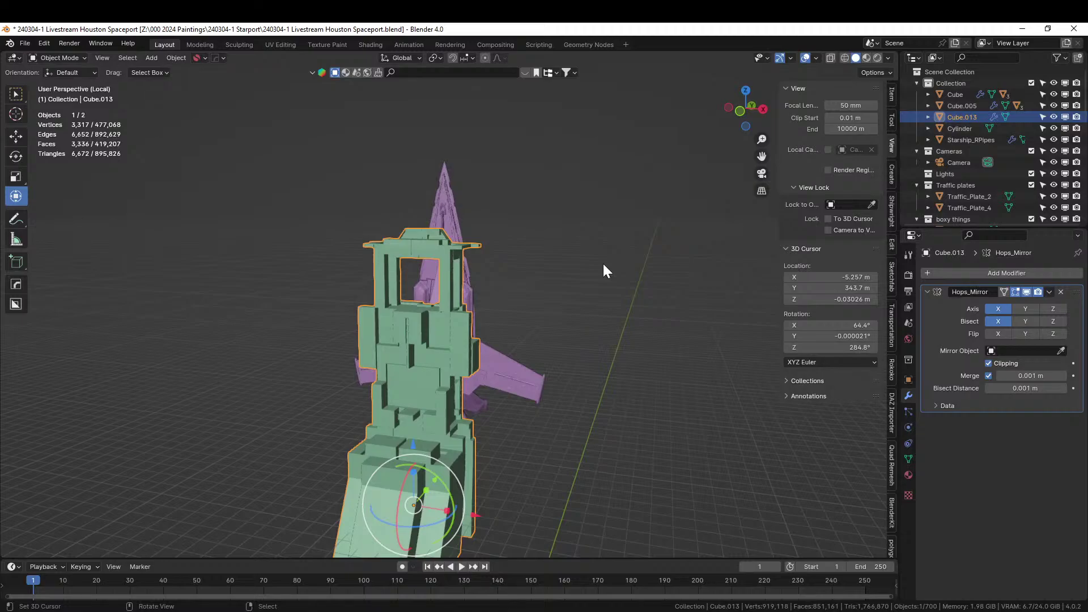
Step: Select one small face near the upper edge of the tower block facing the starship and snap the 3D cursor to it
{"action": "middle_click_drag", "start_coordinate": [516, 299], "coordinate": [369, 381]}
{"action": "scroll", "coordinate": [399, 349], "scroll_direction": "up", "scroll_amount": 2}
{"action": "key", "text": "Tab"}
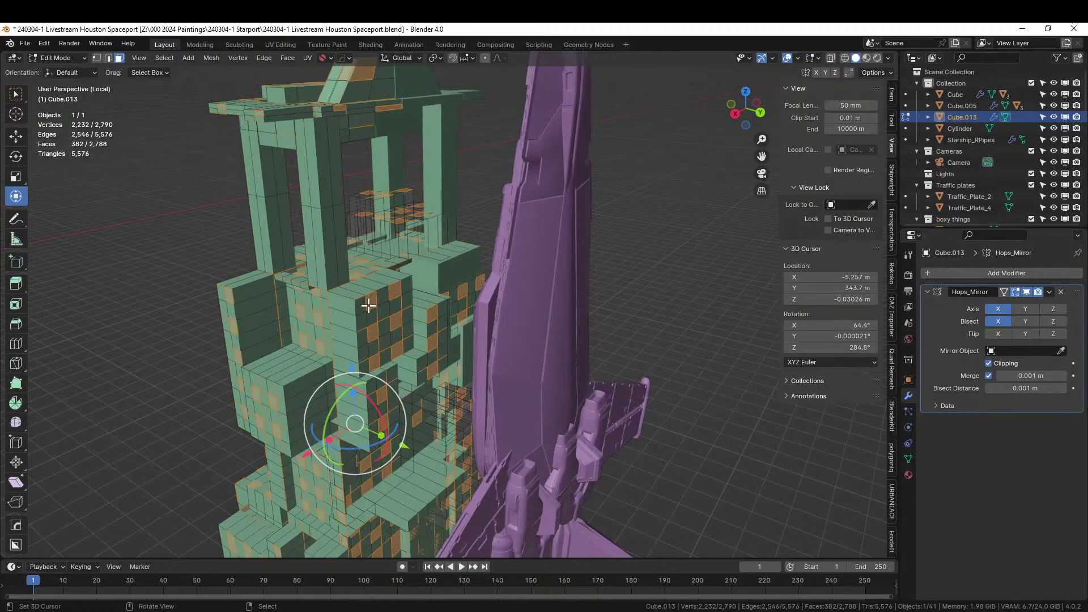
{"action": "left_click", "coordinate": [371, 302]}
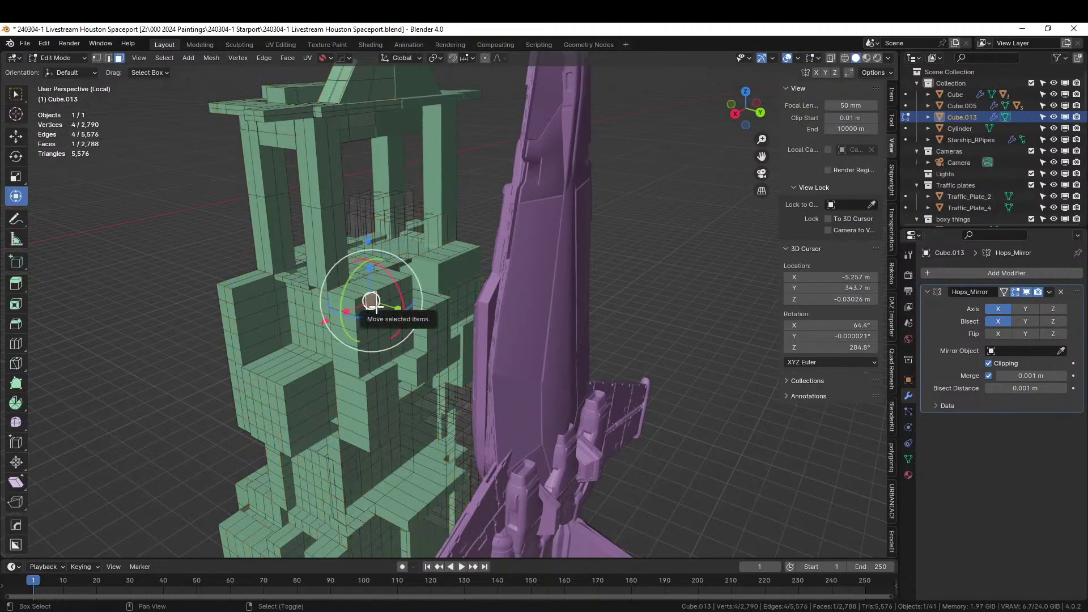
{"action": "key", "text": "shift+s"}
{"action": "key", "text": "2"}
{"action": "scroll", "coordinate": [377, 307], "scroll_direction": "up", "scroll_amount": 3}
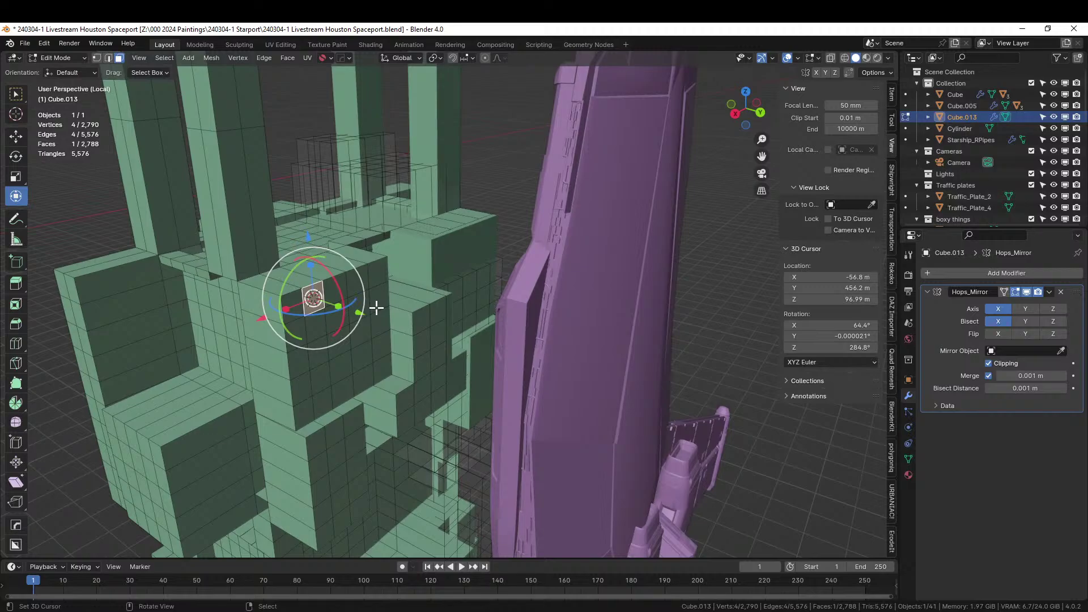
Step: Duplicate the selected tower face in place, separate it into its own object and select that object
{"action": "key", "text": "shift+d"}
{"action": "right_click", "coordinate": [377, 308]}
{"action": "key", "text": "p"}
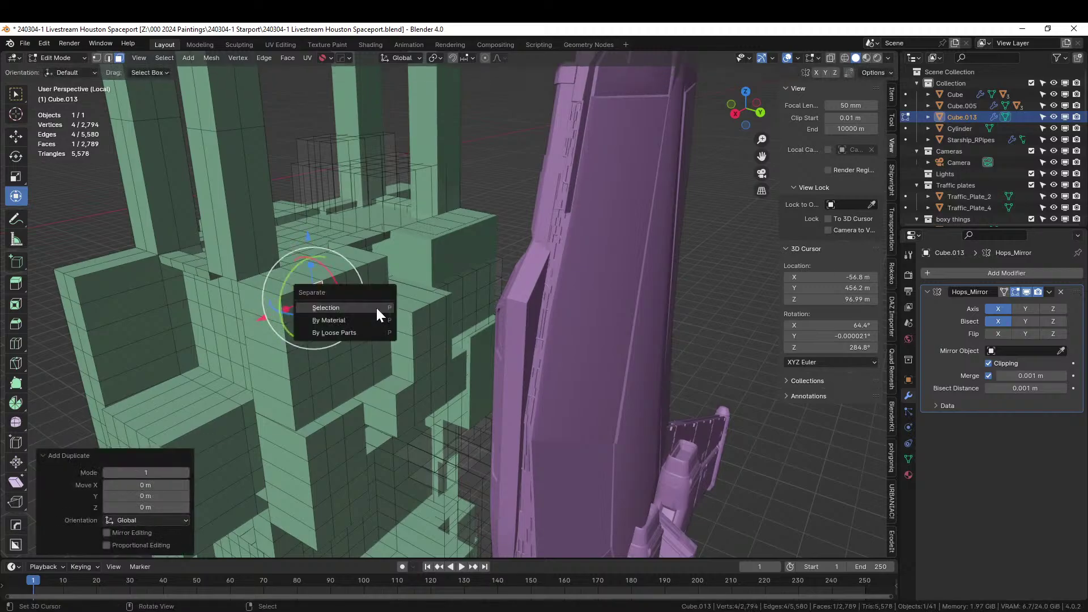
{"action": "left_click", "coordinate": [376, 306]}
{"action": "key", "text": "Tab"}
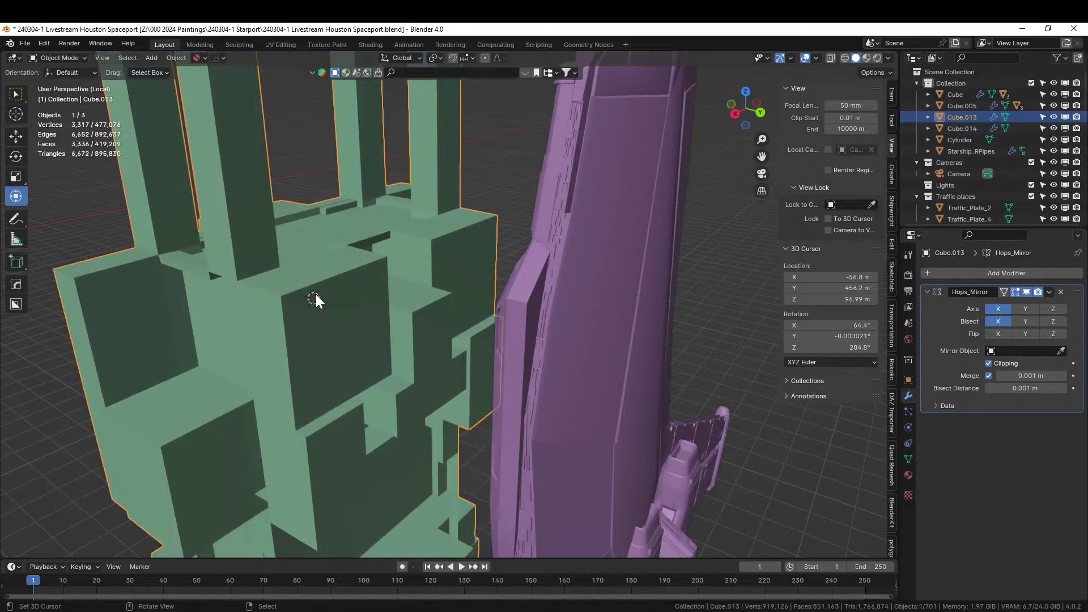
{"action": "left_click", "coordinate": [306, 296]}
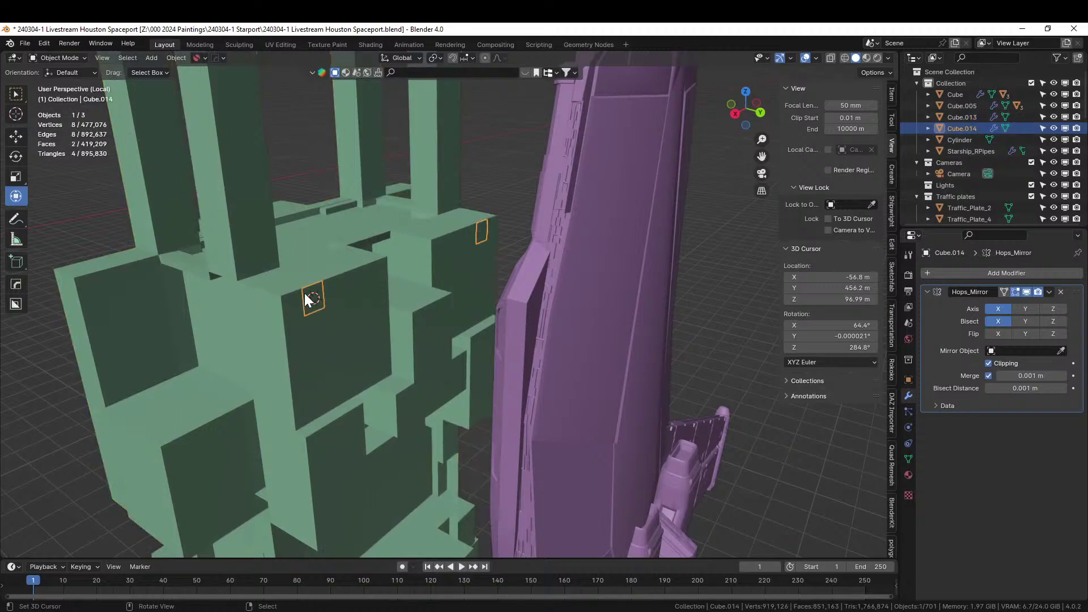
Step: Extrude the separated face about 4.45 m outward from the tower to form a small box
{"action": "key", "text": "Tab"}
{"action": "left_click", "coordinate": [308, 288]}
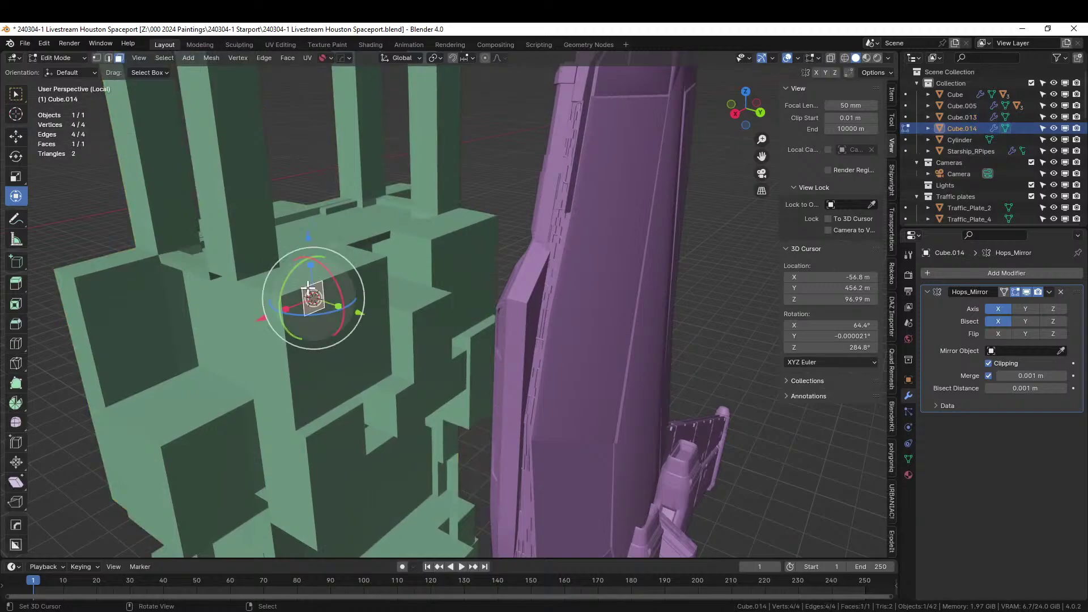
{"action": "key", "text": "e"}
{"action": "left_click", "coordinate": [345, 312]}
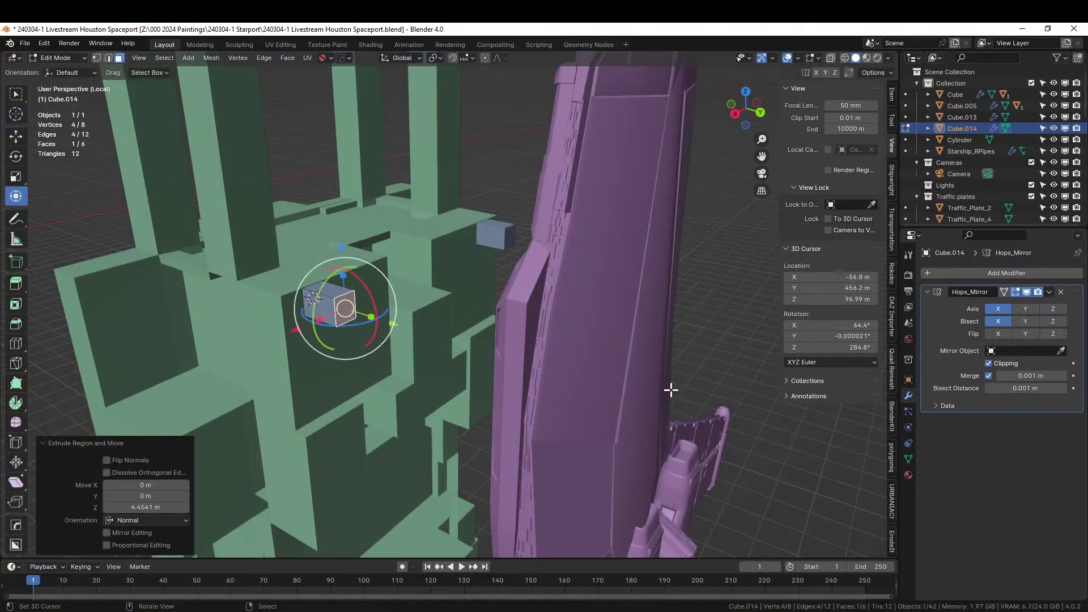
{"action": "key", "text": "Tab"}
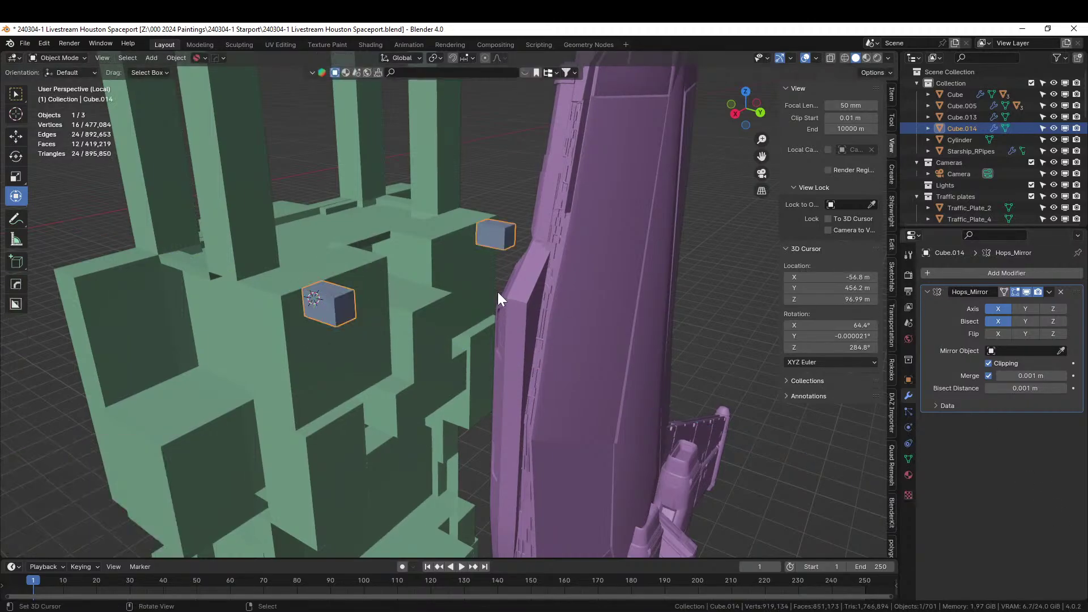
Step: Add a Triangulate modifier to the small box and set its minimum vertices to 4
{"action": "middle_click_drag", "start_coordinate": [375, 316], "coordinate": [364, 312]}
{"action": "key", "text": "q"}
{"action": "mouse_move", "coordinate": [332, 305]}
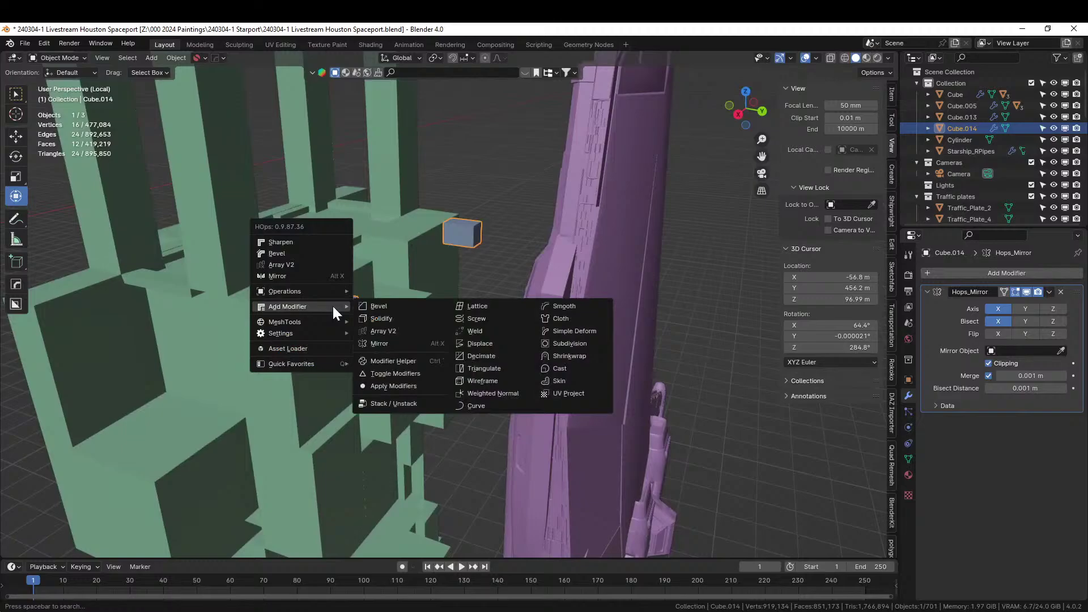
{"action": "left_click", "coordinate": [508, 368]}
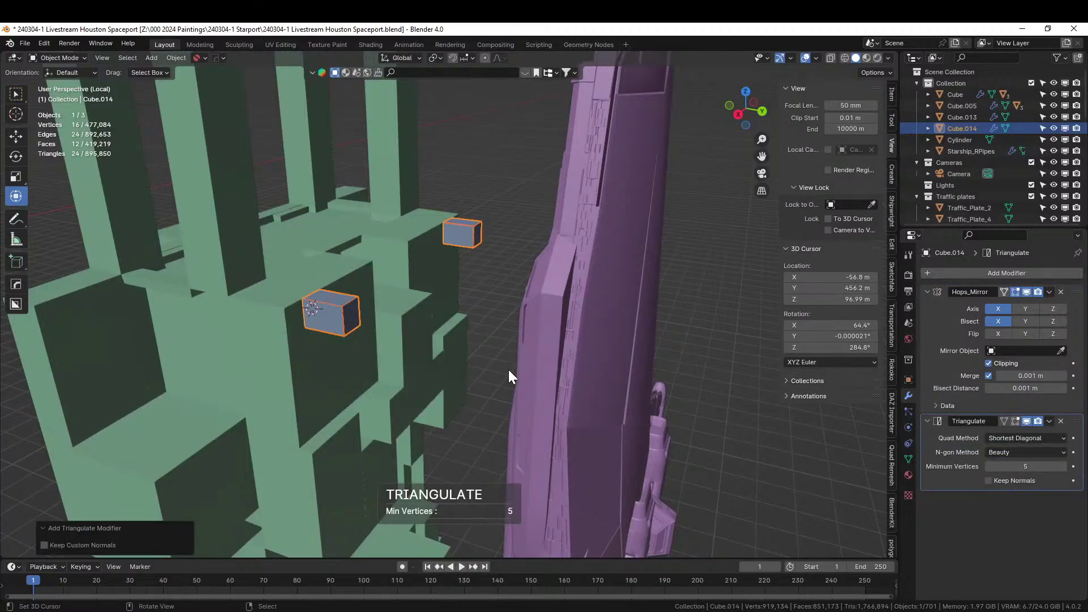
{"action": "left_click", "coordinate": [990, 466]}
Step: Add a Wireframe modifier to the small box with a thickness of about 0.038 m
{"action": "key", "text": "q"}
{"action": "mouse_move", "coordinate": [327, 312]}
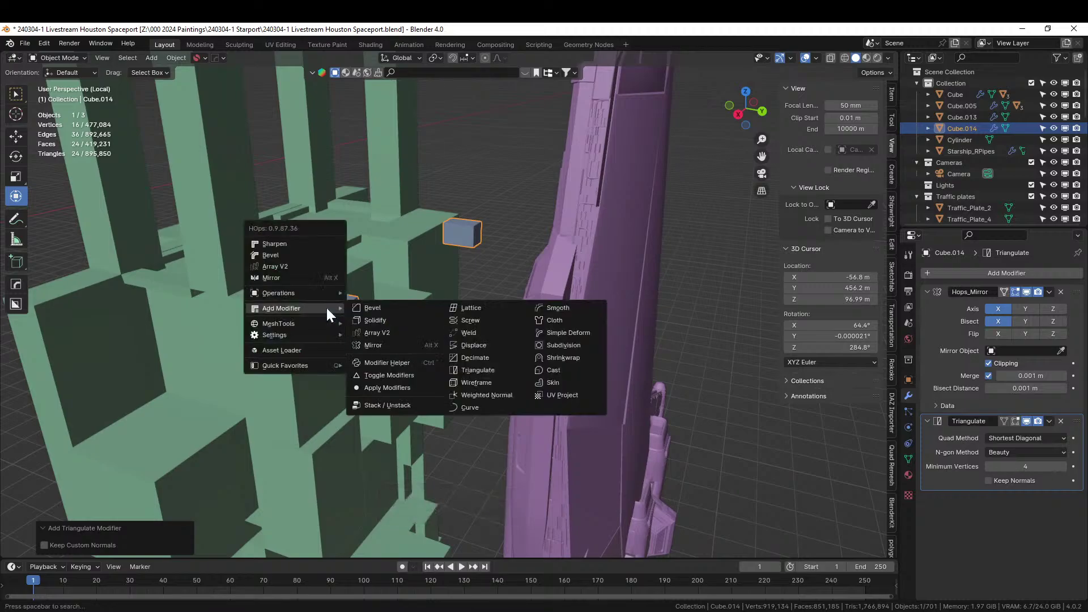
{"action": "left_click", "coordinate": [489, 388]}
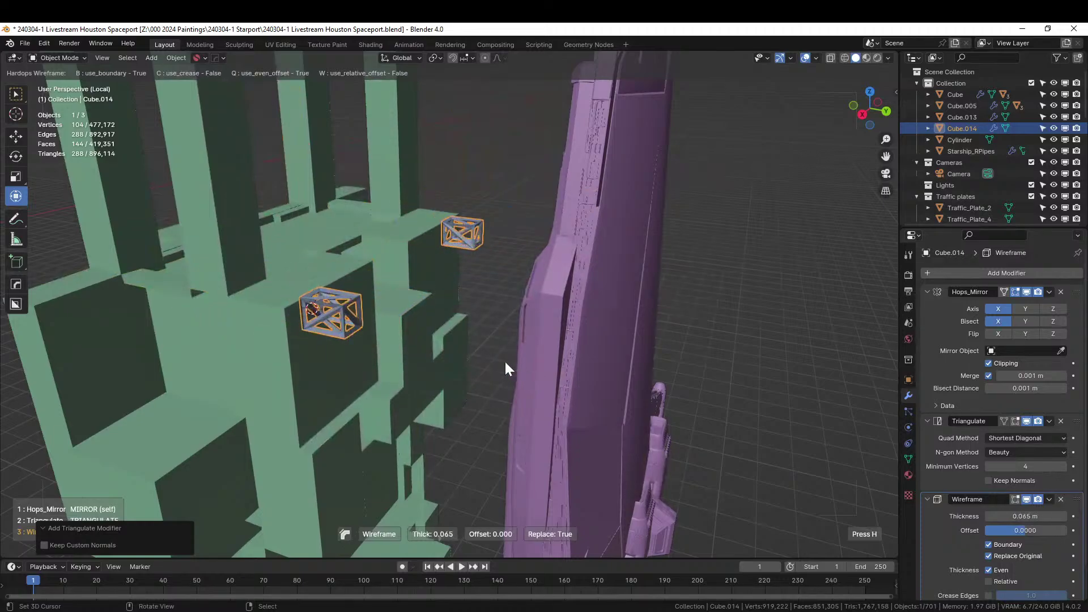
{"action": "left_click", "coordinate": [509, 366]}
{"action": "key", "text": "n"}
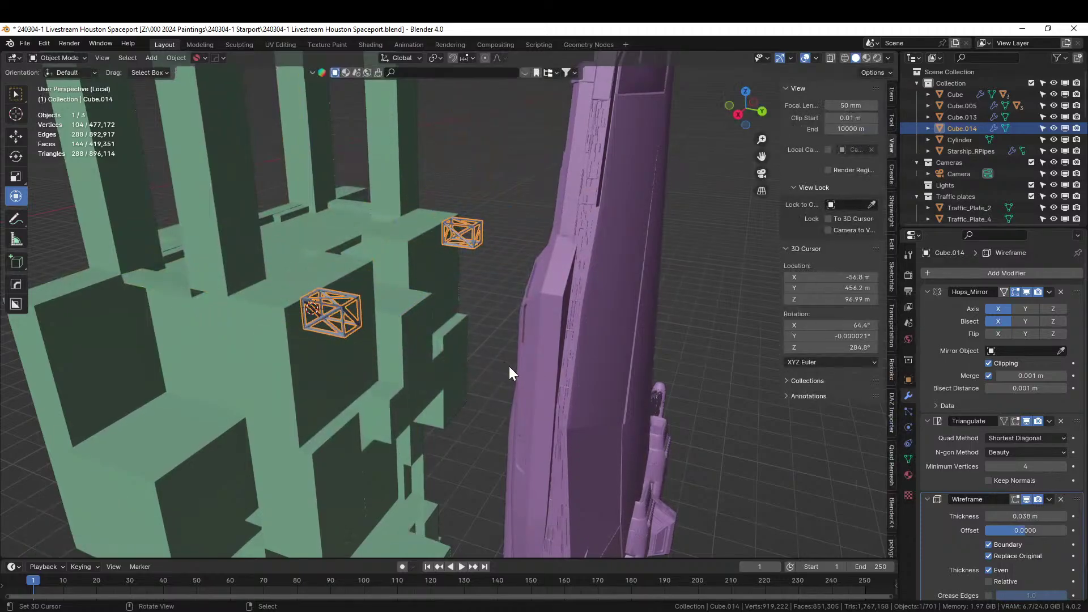
Step: Extrude the box's end face four times toward the starship, in segments about 3.5 to 4.5 m long, forming a long arm
{"action": "middle_click_drag", "start_coordinate": [427, 349], "coordinate": [328, 314]}
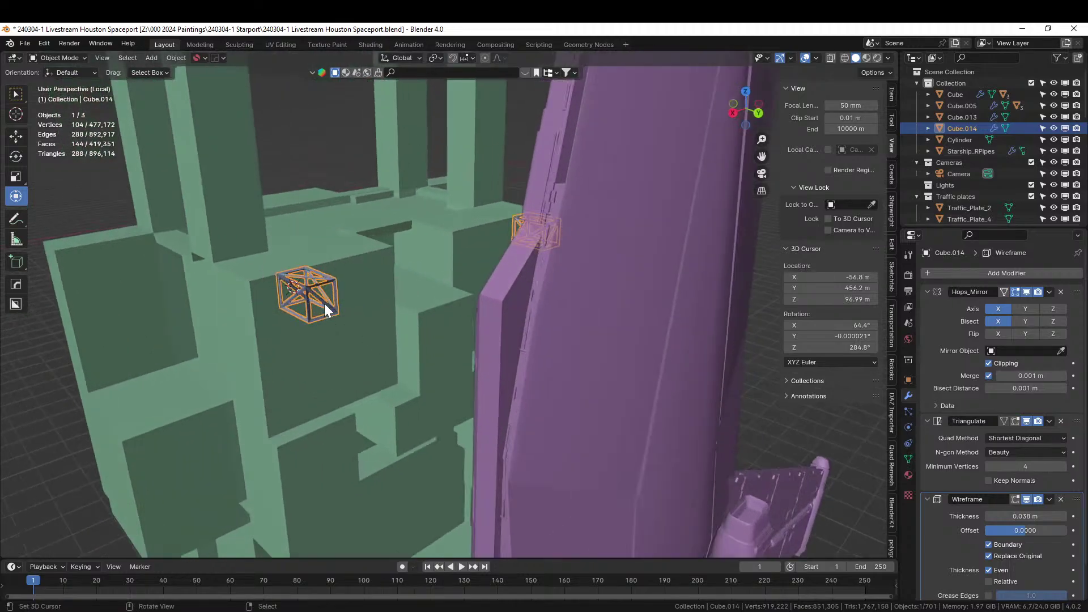
{"action": "key", "text": "Tab"}
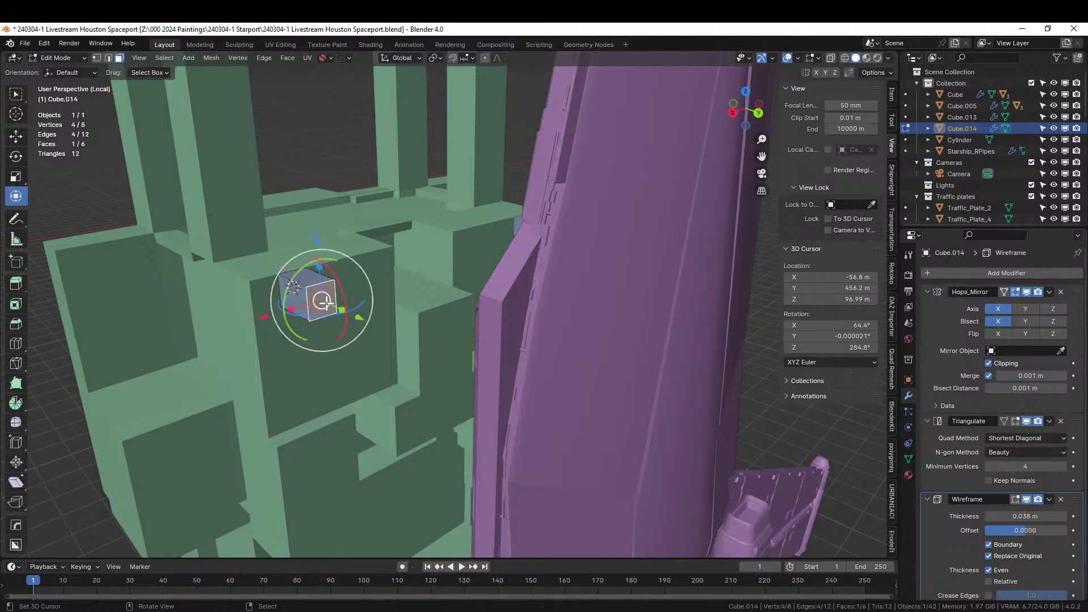
{"action": "middle_click_drag", "start_coordinate": [339, 310], "coordinate": [392, 334]}
{"action": "key", "text": "e"}
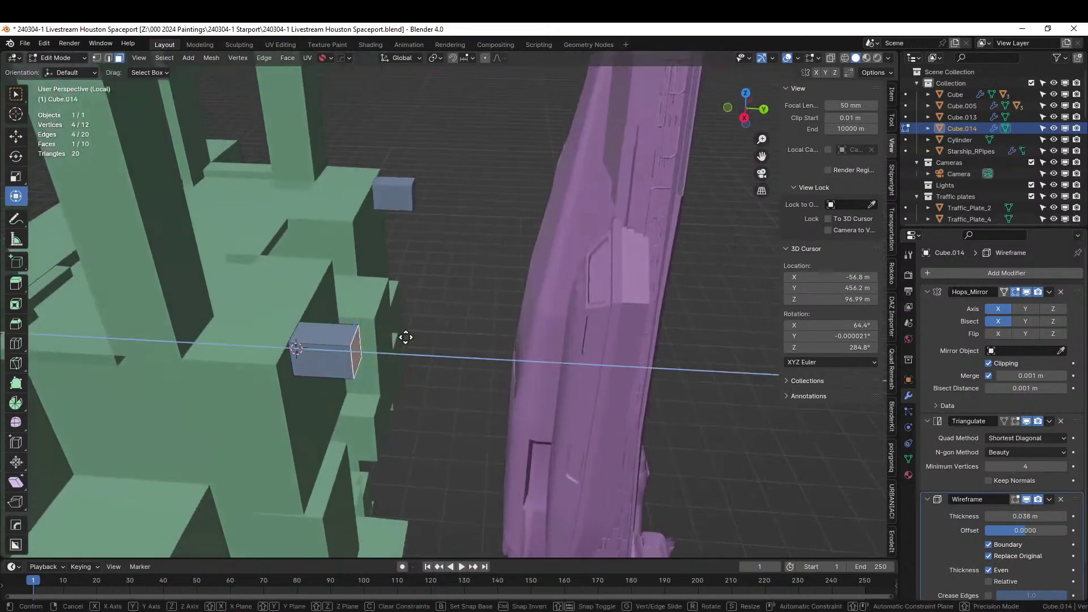
{"action": "left_click", "coordinate": [461, 360]}
{"action": "key", "text": "e"}
{"action": "left_click", "coordinate": [520, 376]}
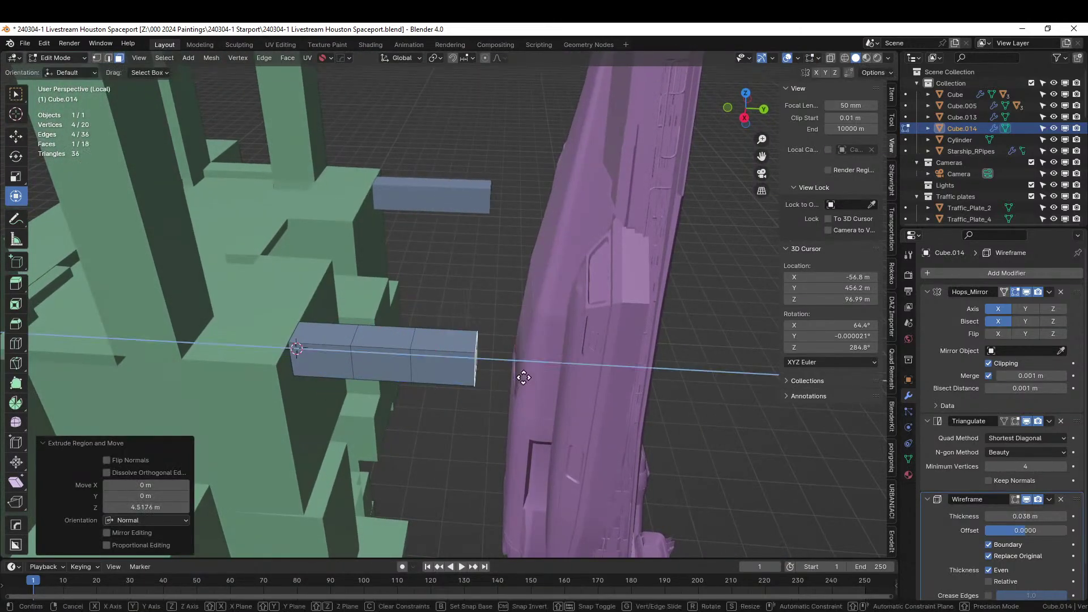
{"action": "key", "text": "e"}
{"action": "left_click", "coordinate": [581, 395]}
{"action": "key", "text": "e"}
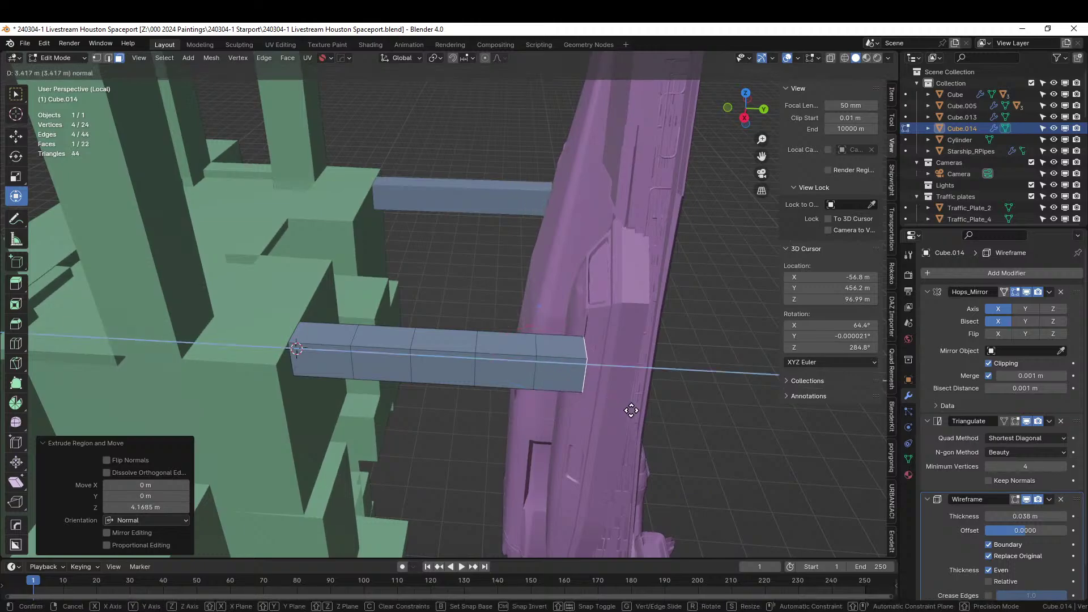
{"action": "left_click", "coordinate": [631, 409]}
Step: Extrude the inner side face of the arm's end segment by one segment toward the mirrored arm
{"action": "middle_click_drag", "start_coordinate": [590, 365], "coordinate": [385, 256]}
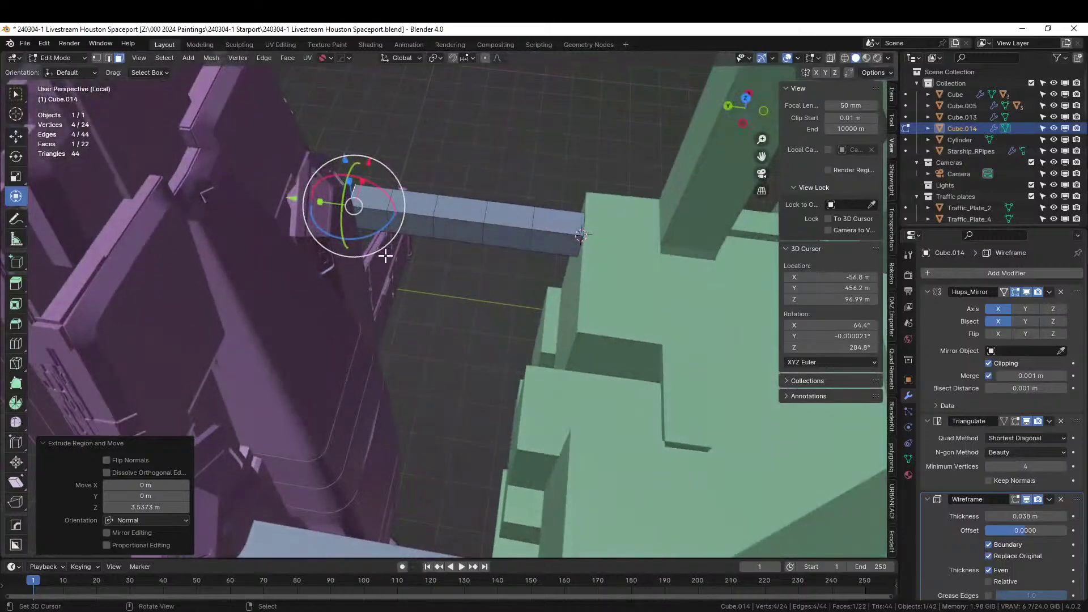
{"action": "key", "text": "e"}
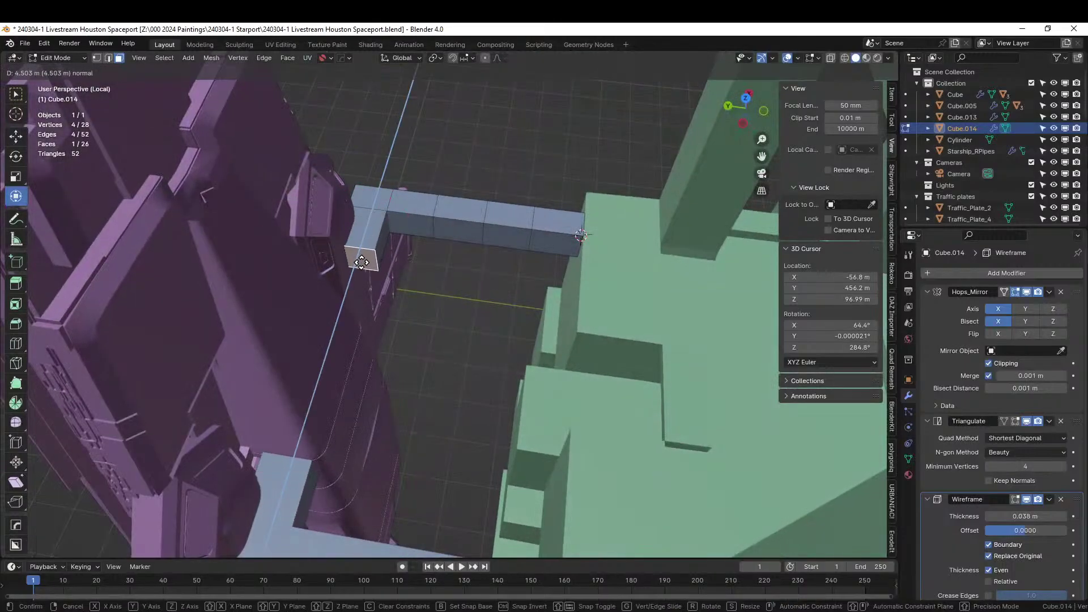
{"action": "left_click", "coordinate": [360, 272]}
Step: Extrude the underside face of the arm's segment nearest the tower downward in two segments to start a vertical leg
{"action": "middle_click_drag", "start_coordinate": [294, 260], "coordinate": [117, 169]}
{"action": "left_click", "coordinate": [325, 267]}
{"action": "middle_click_drag", "start_coordinate": [325, 267], "coordinate": [295, 262]}
{"action": "key", "text": "e"}
{"action": "left_click", "coordinate": [293, 291]}
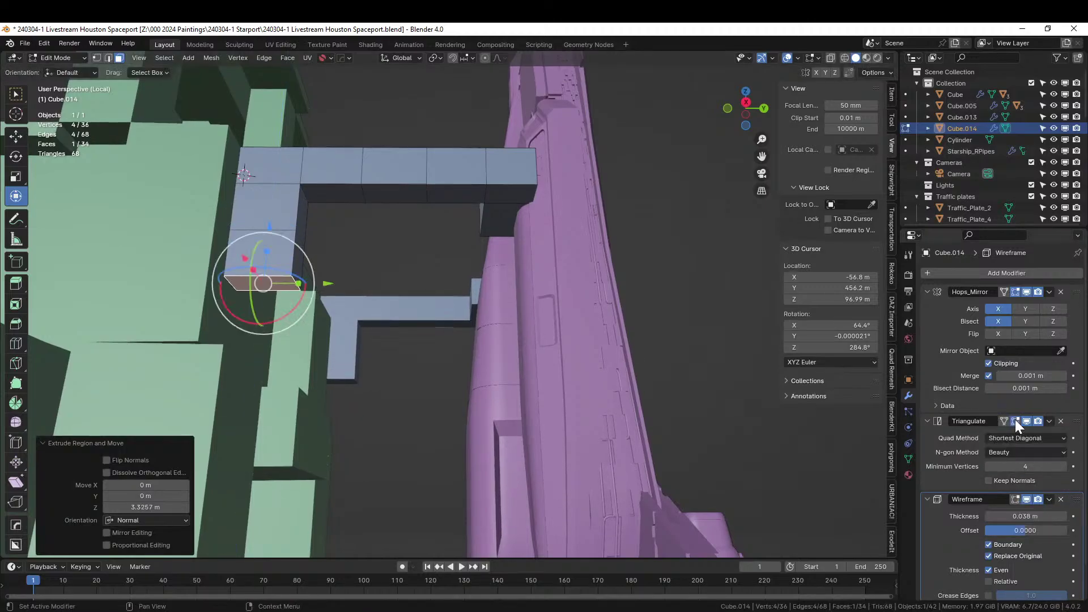
Step: Display the Triangulate and Wireframe modifiers in Edit Mode and extrude the leg's lower face about 3.85 m further down
{"action": "left_click", "coordinate": [1015, 501]}
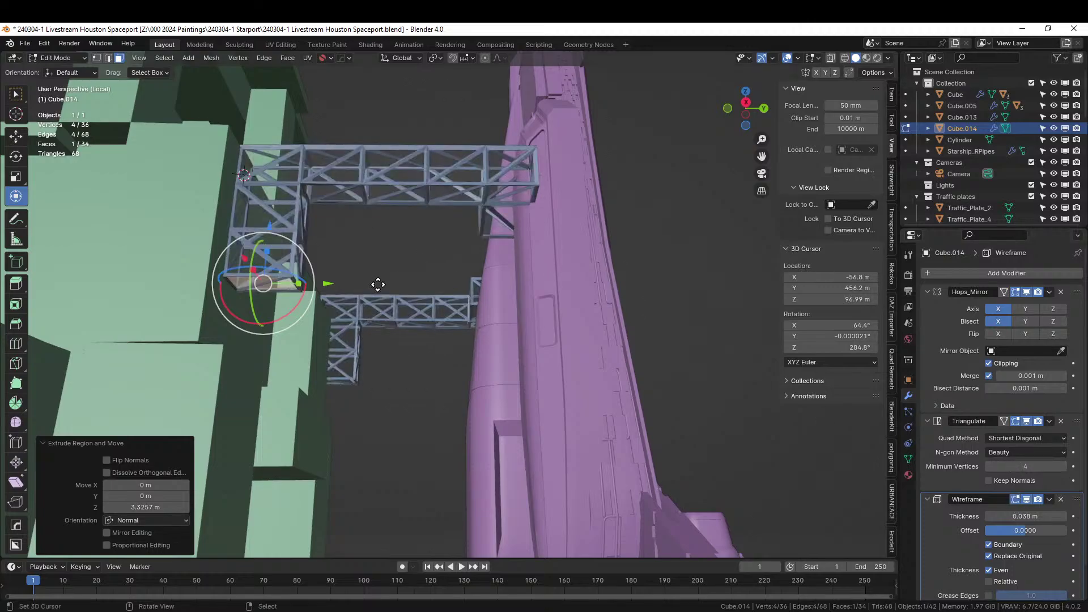
{"action": "key", "text": "e"}
{"action": "left_click", "coordinate": [372, 340]}
{"action": "middle_click_drag", "start_coordinate": [371, 341], "coordinate": [337, 396]}
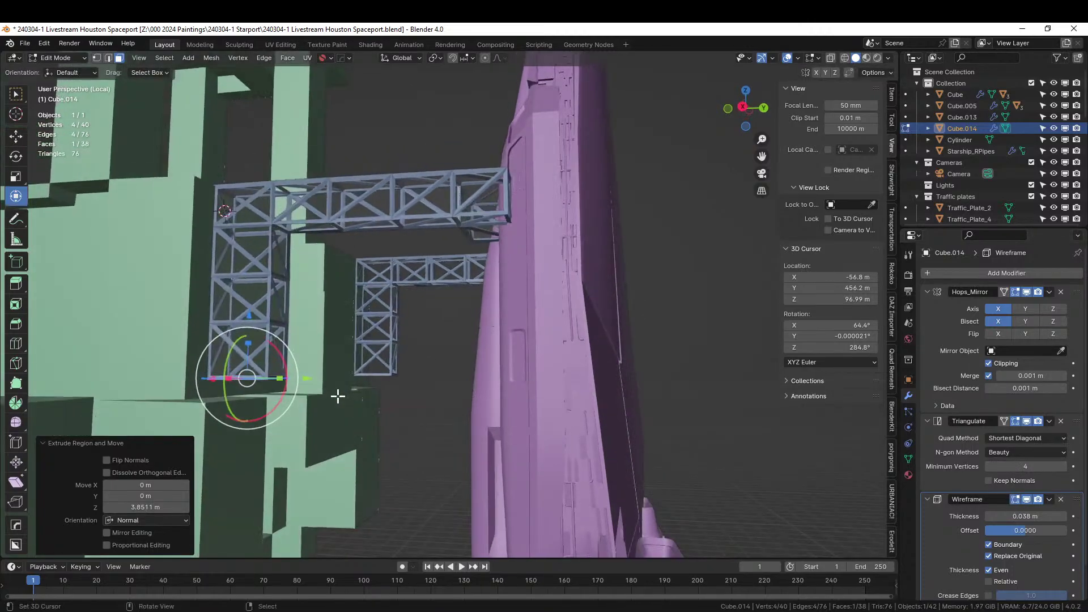
Step: Extrude the leg's lower face two segments further down, the first about 3.33 m and the second -3.65 m along global Z
{"action": "key", "text": "e"}
{"action": "left_click", "coordinate": [335, 442]}
{"action": "middle_click_drag", "start_coordinate": [335, 442], "coordinate": [343, 442]}
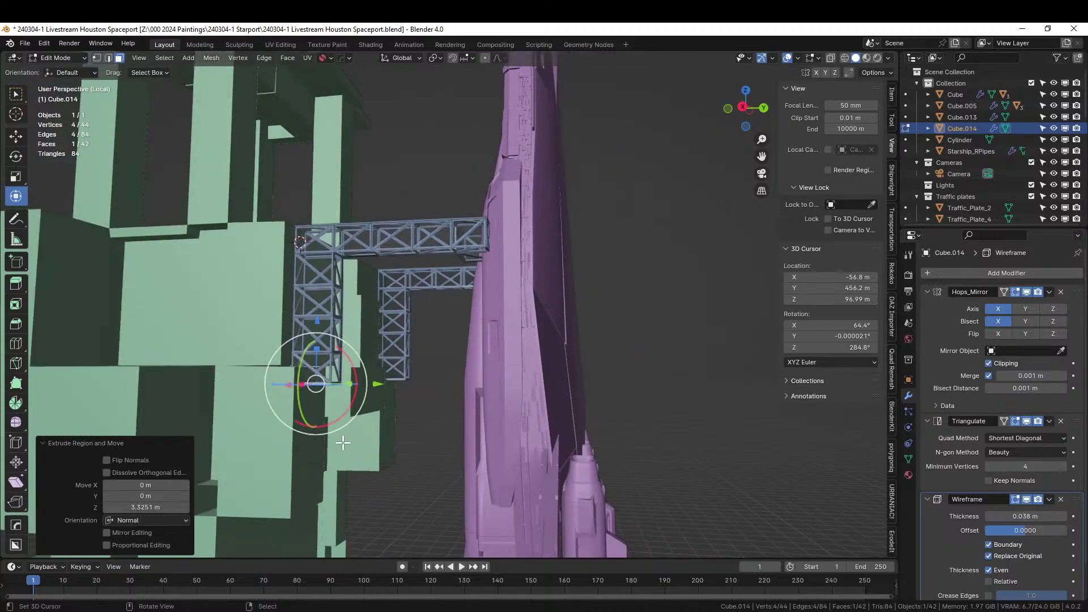
{"action": "middle_click_drag", "start_coordinate": [318, 392], "coordinate": [468, 223]}
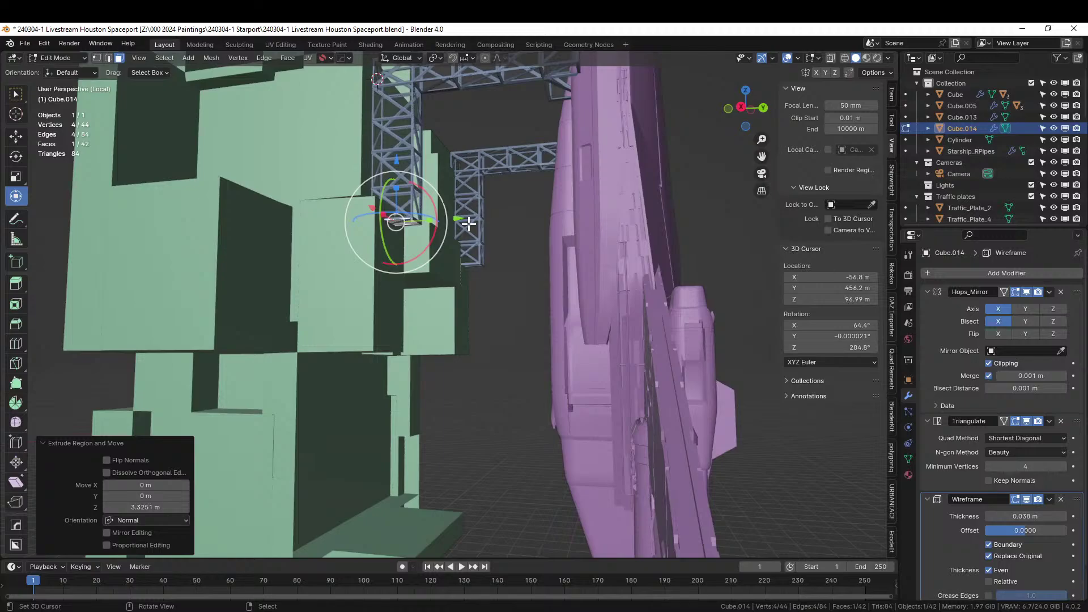
{"action": "key", "text": "e"}
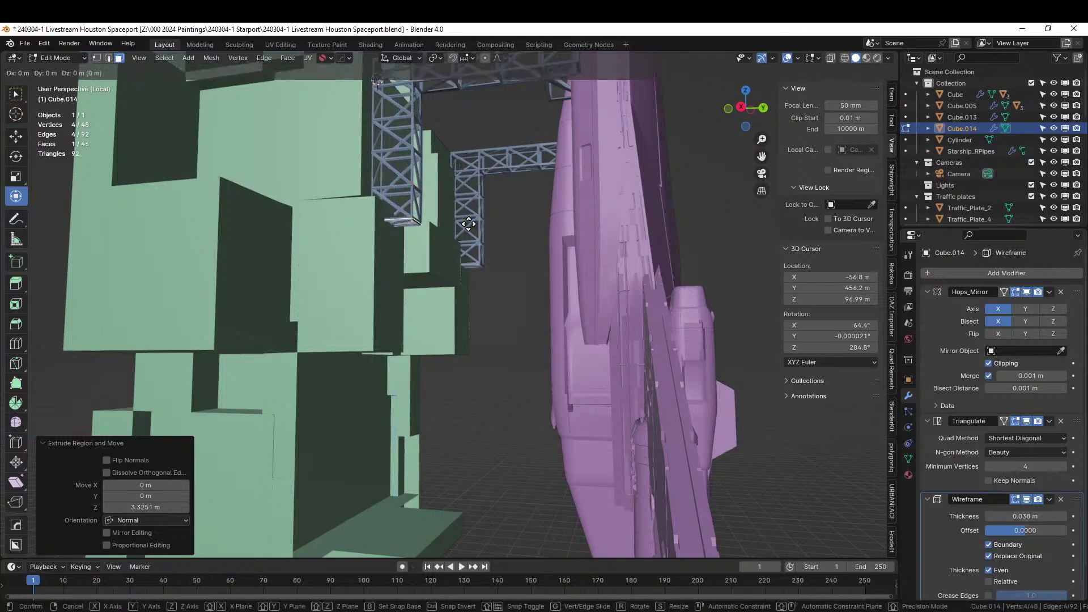
{"action": "key", "text": "Escape"}
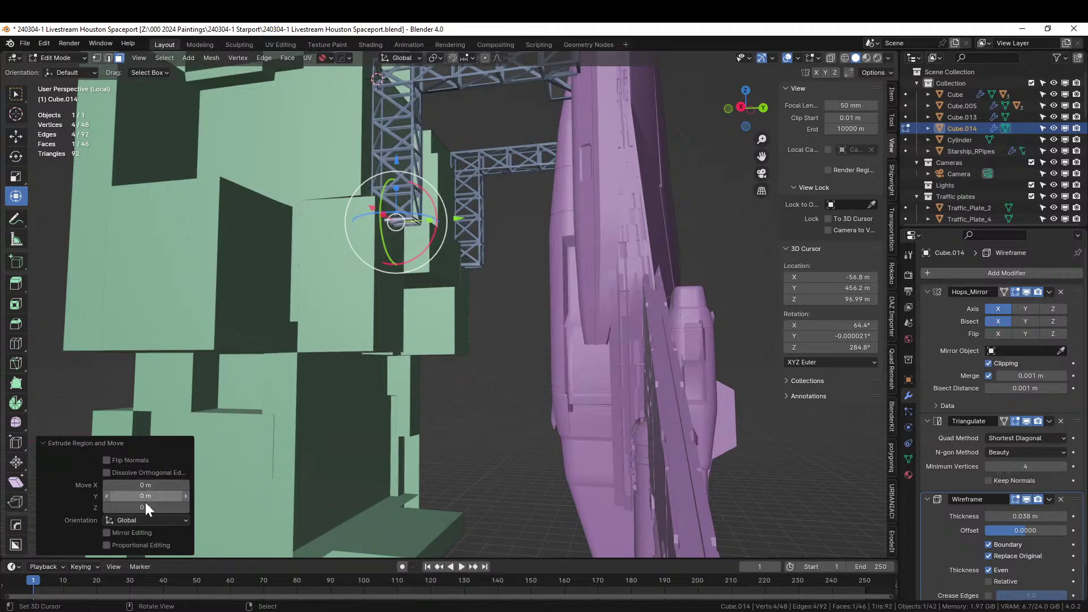
{"action": "mouse_move", "coordinate": [146, 508]}
{"action": "left_mouse_down"}
{"action": "mouse_move", "coordinate": [113, 508]}
{"action": "mouse_move", "coordinate": [152, 507]}
{"action": "left_mouse_up"}
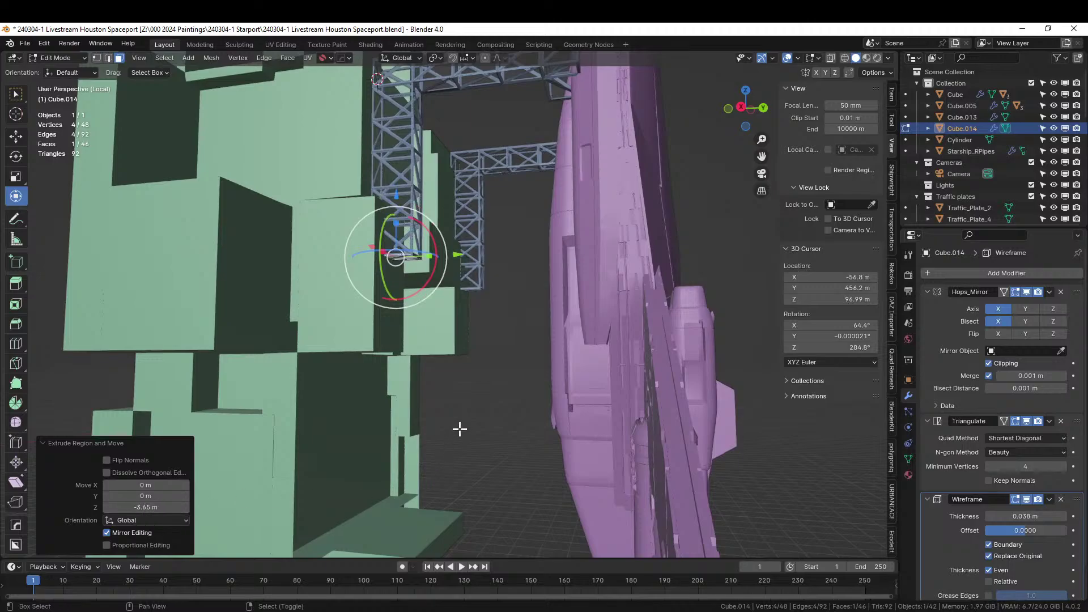
Step: Repeat the 3.65 m downward extrusion until the truss leg reaches the base of the tower
{"action": "key", "text": "shift+r"}
{"action": "key", "text": "shift+r"}
{"action": "key", "text": "shift+r"}
{"action": "key", "text": "shift+r"}
{"action": "key", "text": "shift+r"}
{"action": "key", "text": "shift+r"}
{"action": "key", "text": "shift+r"}
{"action": "key", "text": "shift+r"}
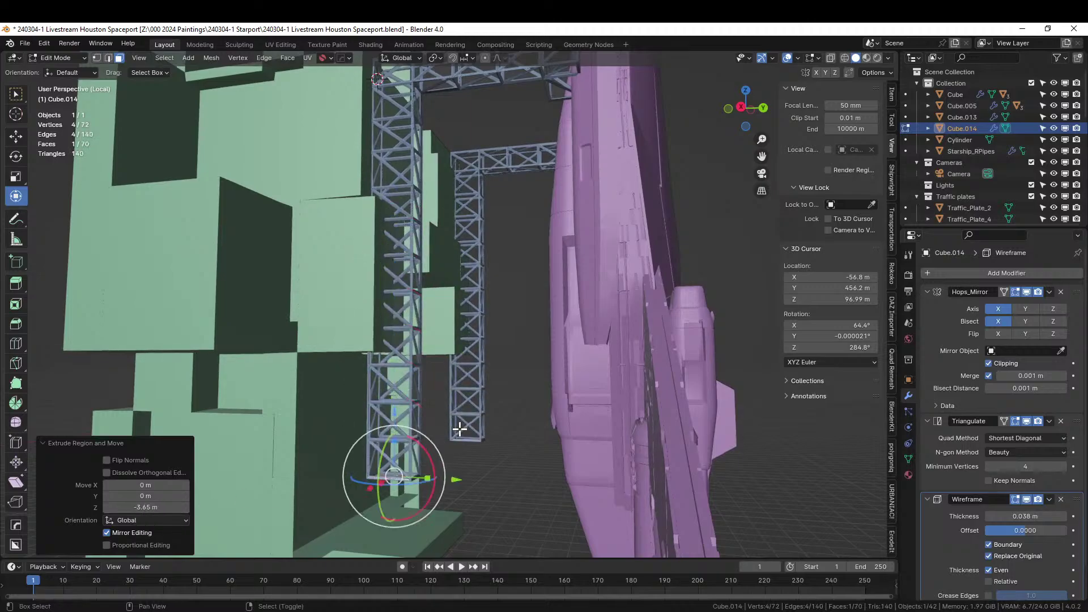
{"action": "key", "text": "shift+r"}
{"action": "scroll", "coordinate": [459, 429], "scroll_direction": "down", "scroll_amount": 3}
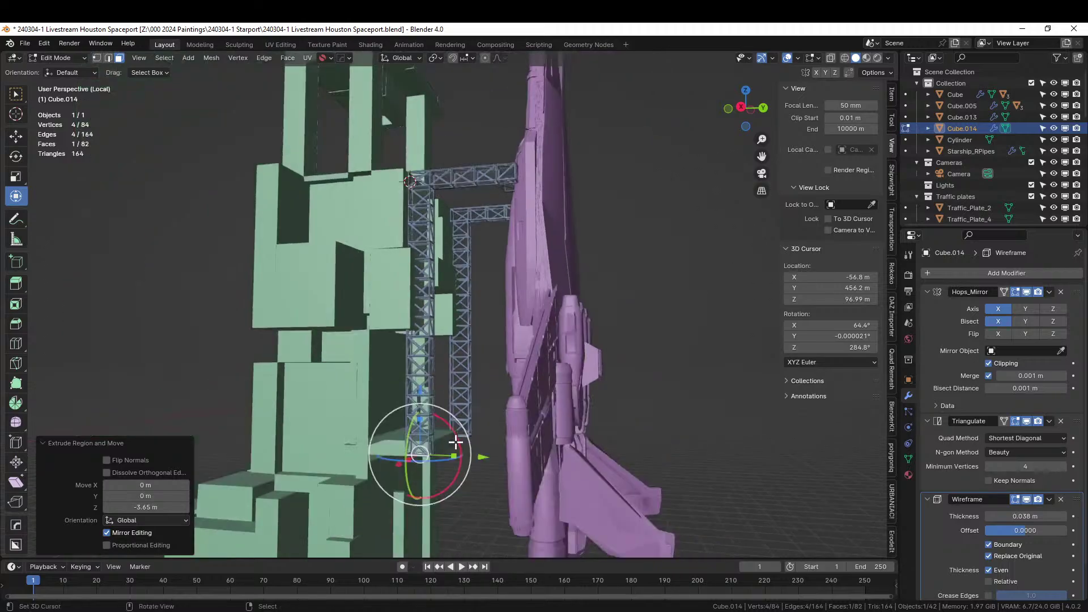
{"action": "scroll", "coordinate": [472, 429], "scroll_direction": "down", "scroll_amount": 3}
{"action": "key", "text": "shift+r"}
{"action": "key", "text": "shift+r"}
{"action": "key", "text": "shift+r"}
{"action": "key", "text": "shift+r"}
{"action": "key", "text": "shift+r"}
{"action": "key", "text": "shift+r"}
{"action": "key", "text": "shift+r"}
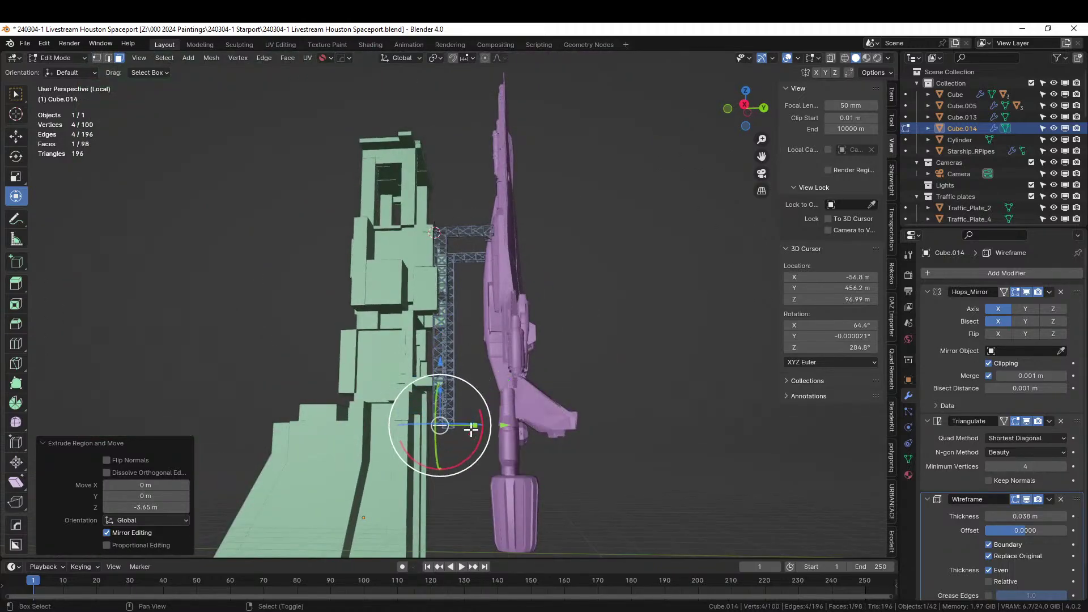
{"action": "key", "text": "shift+r"}
{"action": "key", "text": "shift+r"}
{"action": "key", "text": "shift+r"}
{"action": "key", "text": "shift+r"}
{"action": "key", "text": "shift+r"}
{"action": "key", "text": "shift+r"}
{"action": "key", "text": "shift+r"}
{"action": "key", "text": "shift+r"}
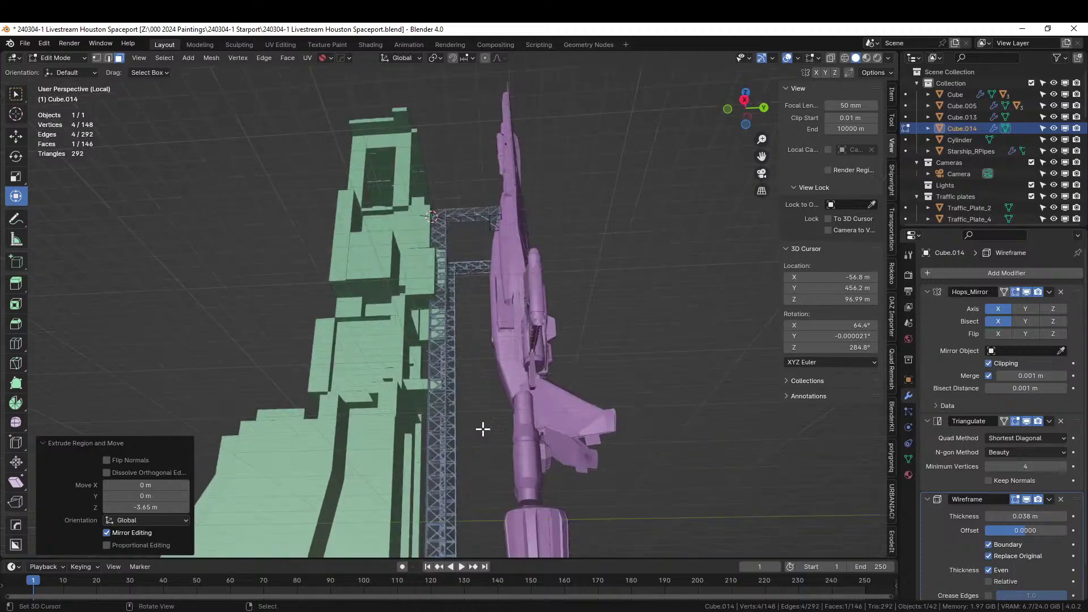
{"action": "scroll", "coordinate": [483, 428], "scroll_direction": "down", "scroll_amount": 3}
{"action": "key", "text": "KP_3"}
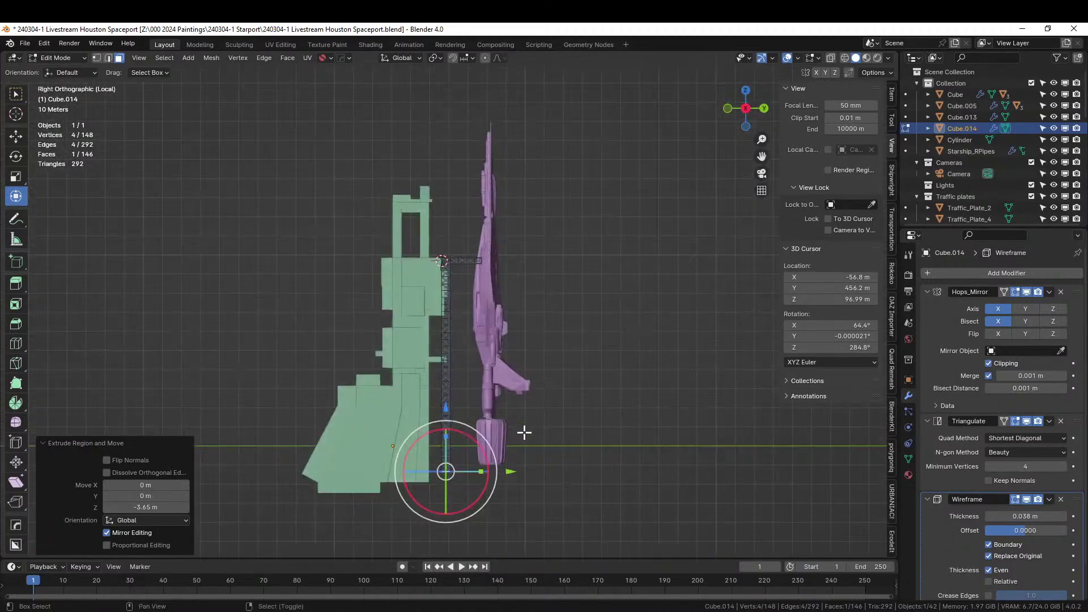
{"action": "key", "text": "shift+r"}
{"action": "key", "text": "shift+r"}
Step: Extrude the inner side face at the top of the leg in four segments to the mirror centre, forming a crossbeam
{"action": "middle_click_drag", "start_coordinate": [524, 436], "coordinate": [363, 48]}
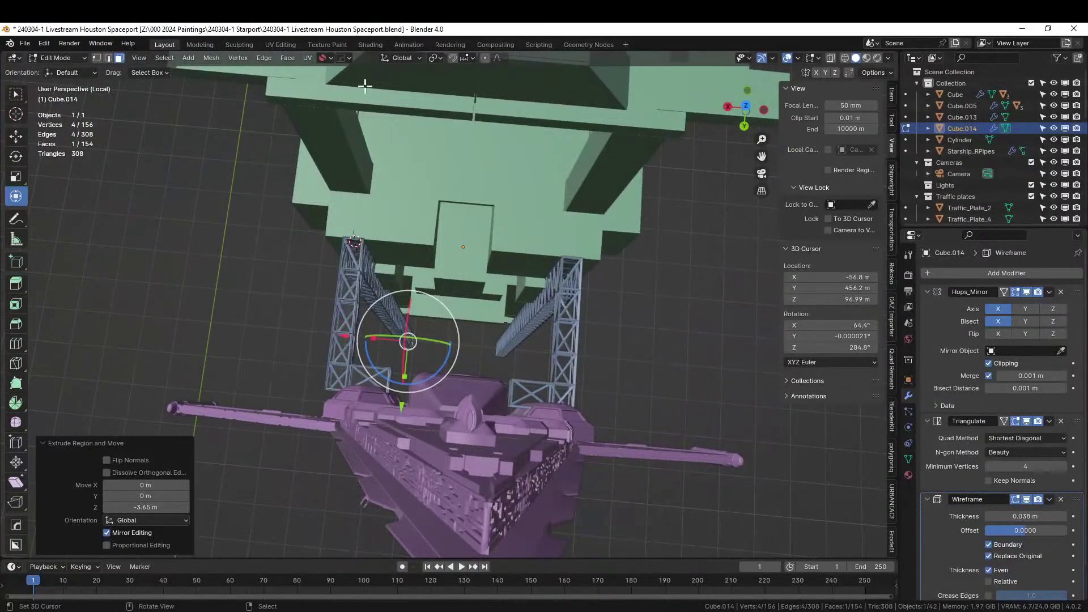
{"action": "scroll", "coordinate": [346, 255], "scroll_direction": "up", "scroll_amount": 3}
{"action": "middle_click_drag", "start_coordinate": [345, 255], "coordinate": [312, 150]}
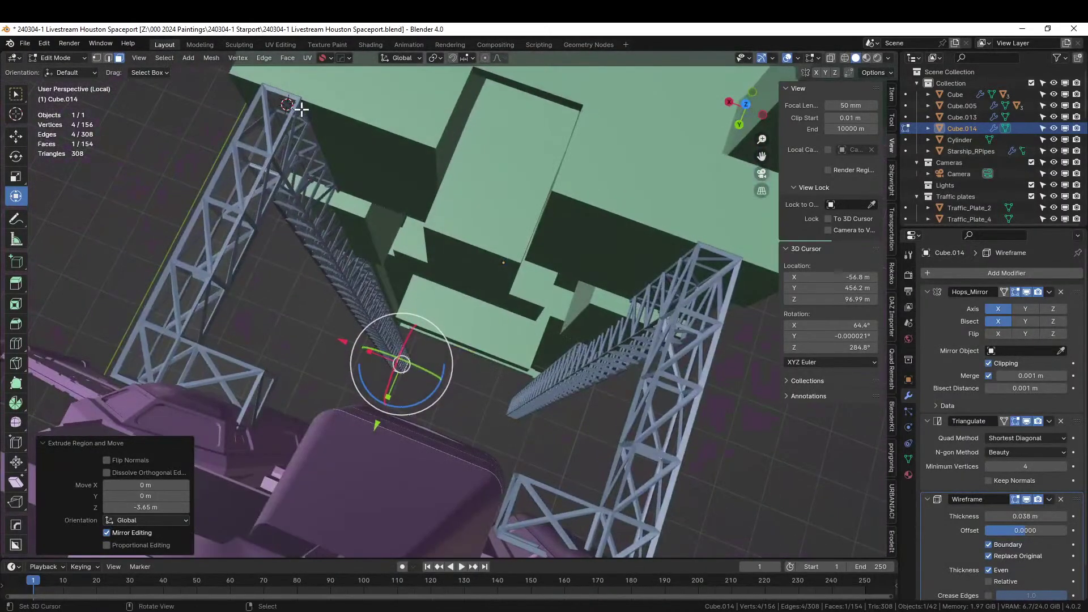
{"action": "right_click", "coordinate": [292, 140]}
{"action": "key", "text": "e"}
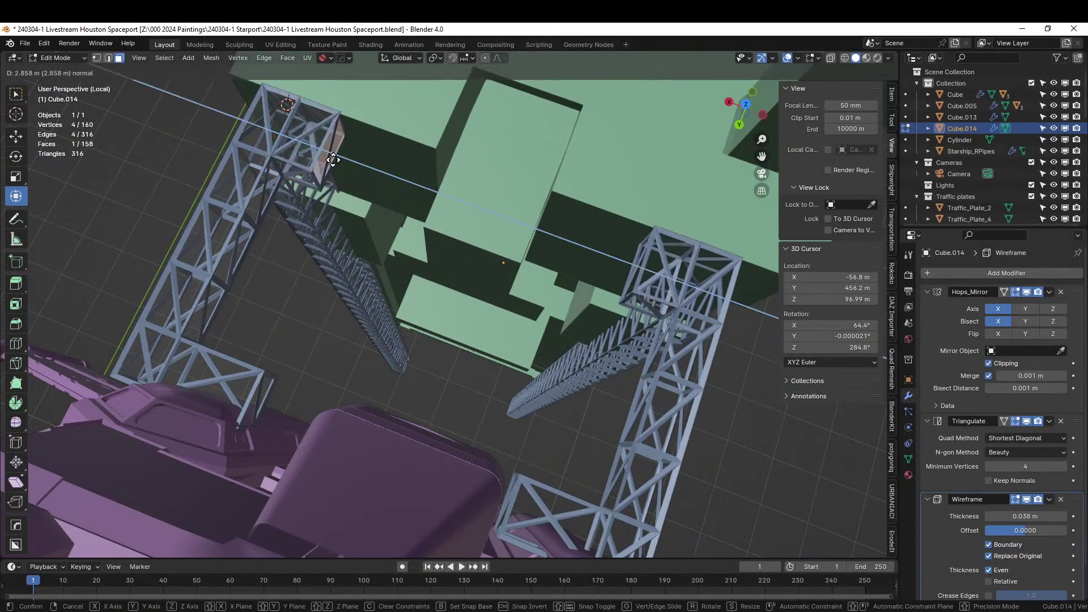
{"action": "left_click", "coordinate": [342, 165]}
{"action": "key", "text": "e"}
{"action": "left_click", "coordinate": [394, 182]}
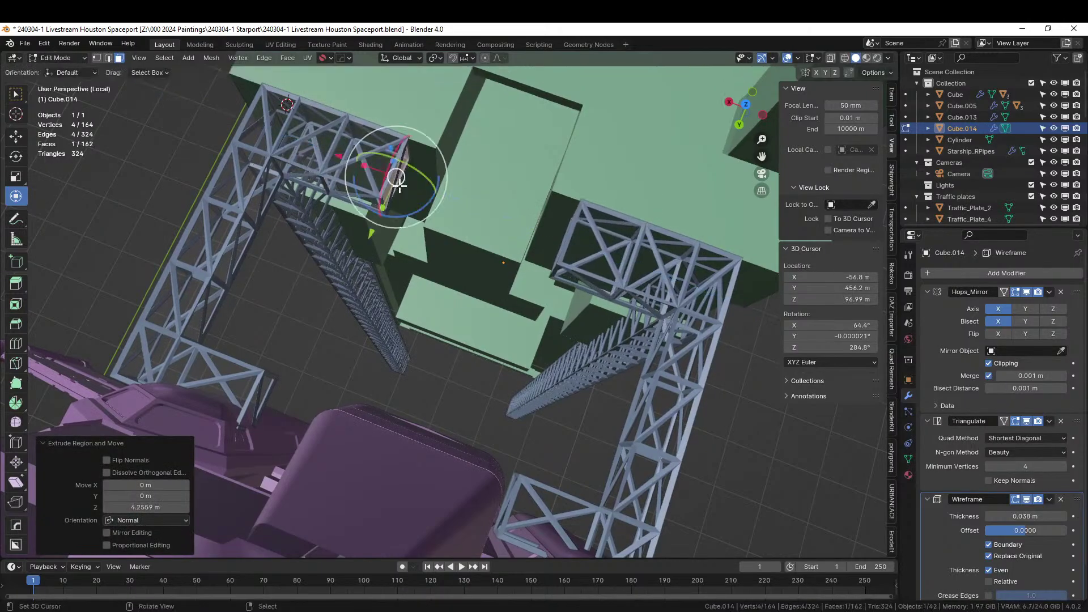
{"action": "key", "text": "e"}
{"action": "left_click", "coordinate": [451, 206]}
{"action": "key", "text": "e"}
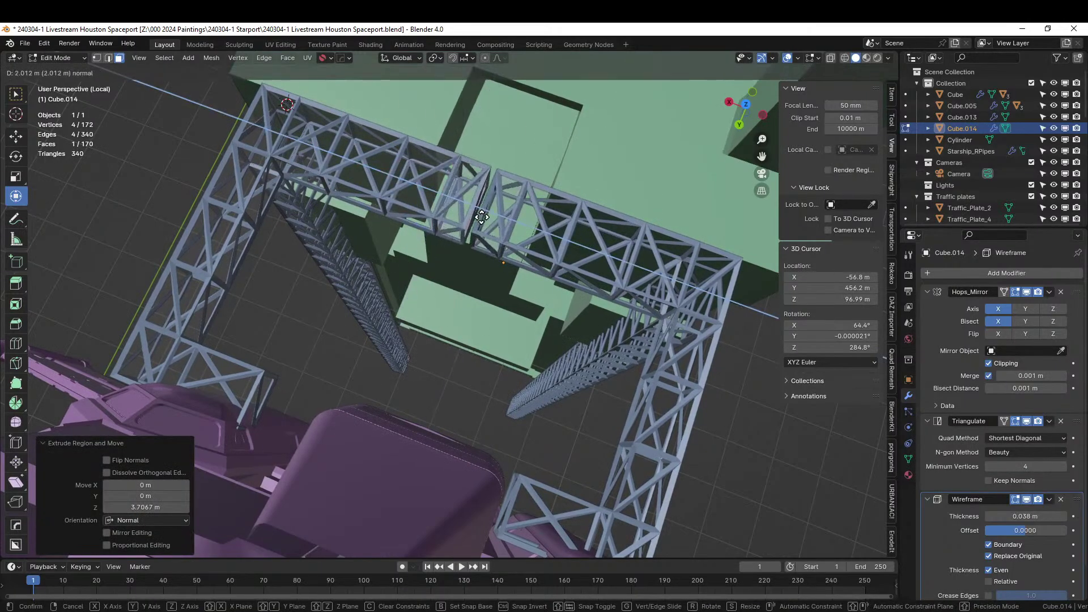
{"action": "left_click", "coordinate": [497, 222]}
Step: Extrude an inner side face midway down the leg to the mirror centre in three segments about 3.6 to 6.8 m long
{"action": "middle_click_drag", "start_coordinate": [493, 218], "coordinate": [403, 154]}
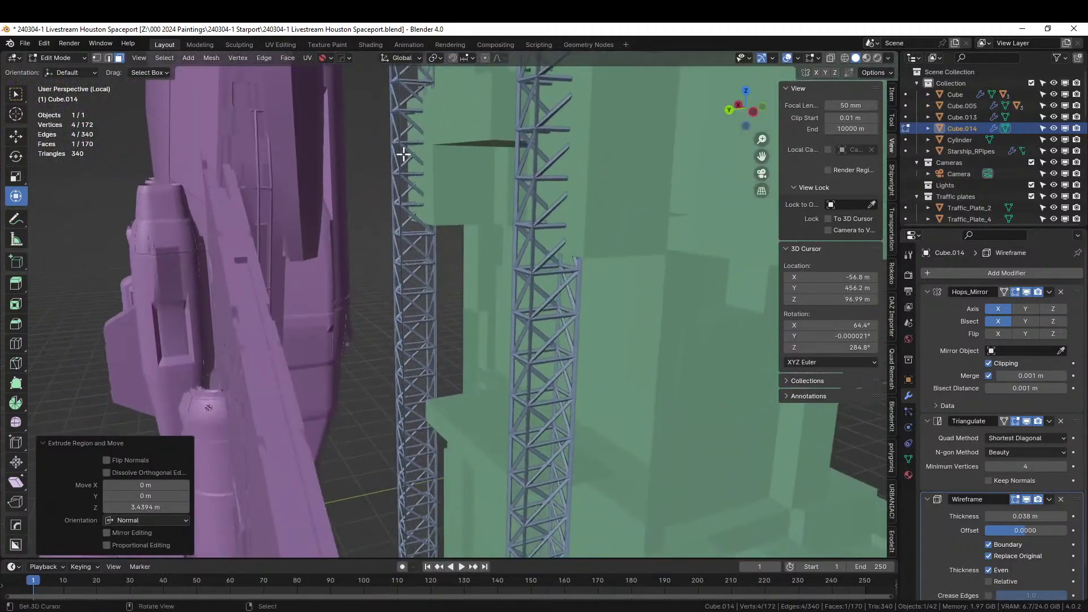
{"action": "key", "text": "e"}
{"action": "left_click", "coordinate": [435, 287]}
{"action": "middle_click_drag", "start_coordinate": [437, 287], "coordinate": [480, 352]}
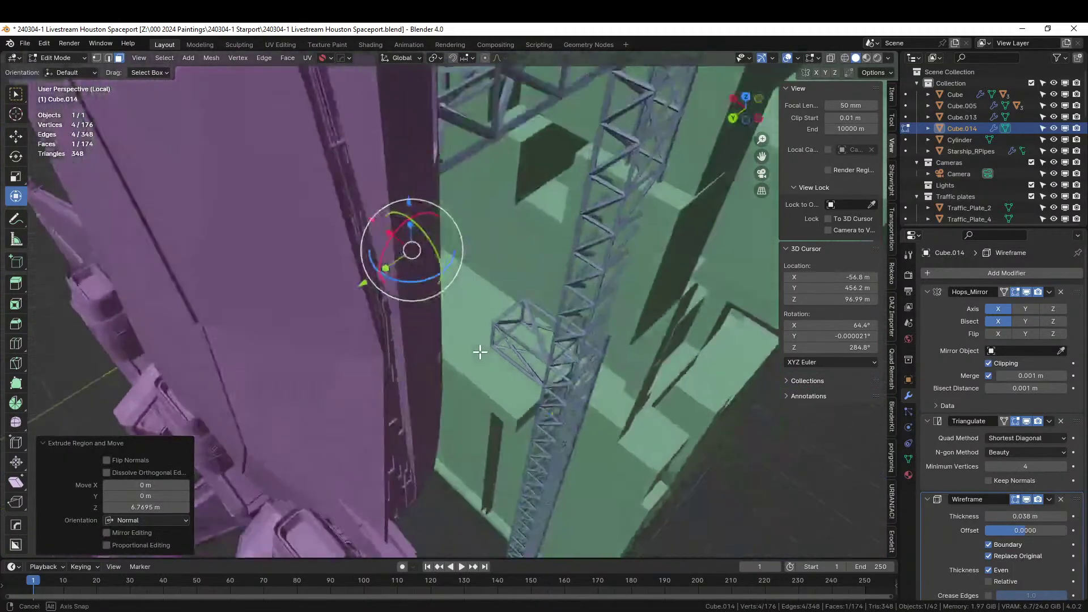
{"action": "key", "text": "e"}
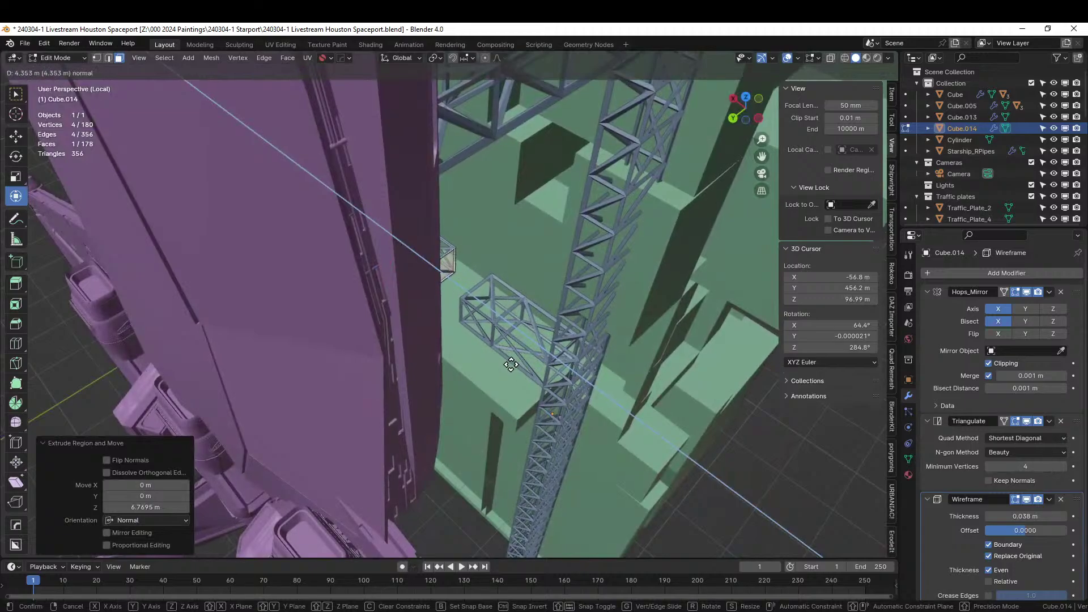
{"action": "left_click", "coordinate": [512, 364]}
{"action": "key", "text": "e"}
{"action": "left_click", "coordinate": [533, 380]}
Step: Extrude an inner side face lower on the leg to the mirror centre as a third crossbeam, exit Edit Mode and save the file
{"action": "middle_click_drag", "start_coordinate": [533, 379], "coordinate": [547, 534]}
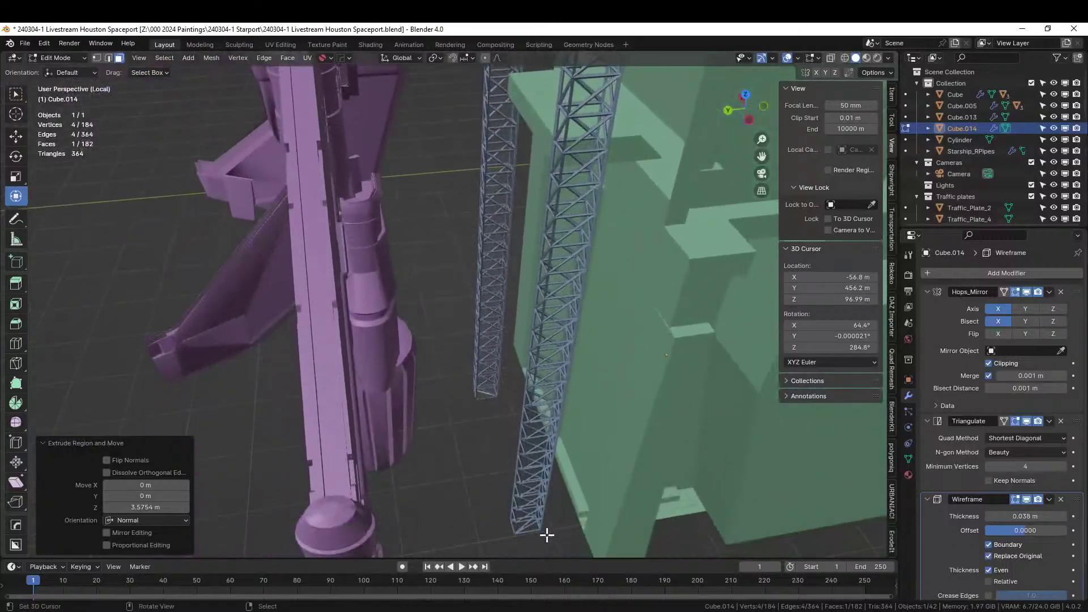
{"action": "middle_click_drag", "start_coordinate": [500, 178], "coordinate": [530, 231]}
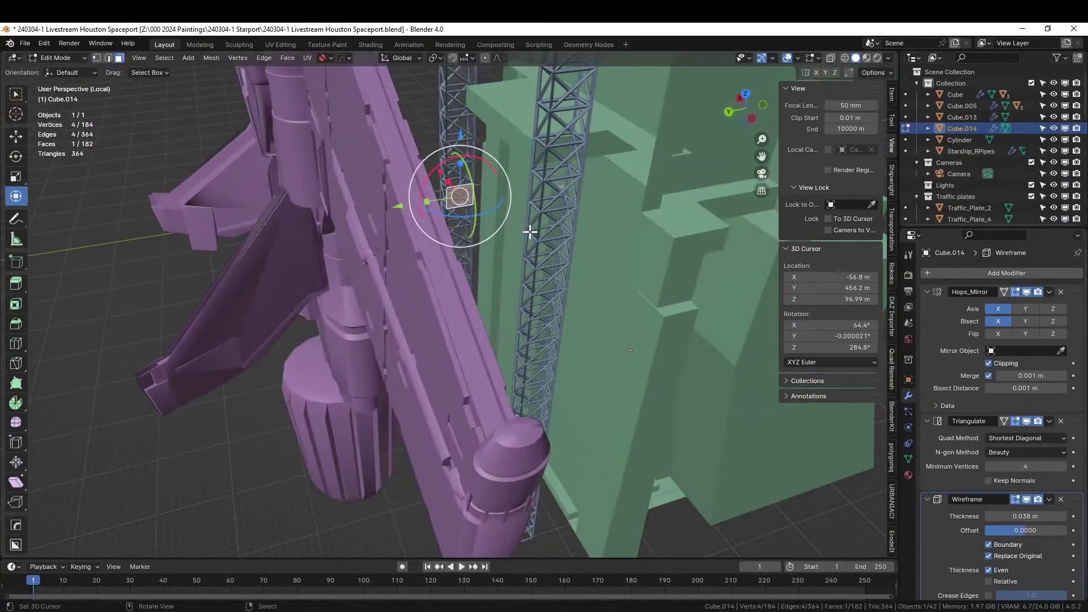
{"action": "key", "text": "e"}
{"action": "left_click", "coordinate": [535, 258]}
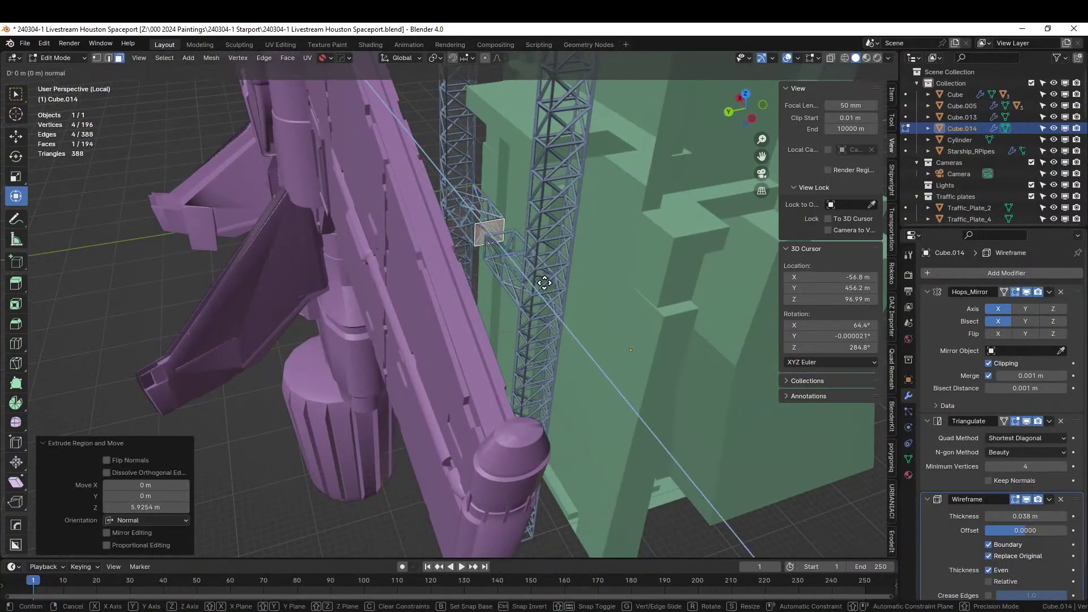
{"action": "key", "text": "Tab"}
{"action": "middle_click_drag", "start_coordinate": [555, 305], "coordinate": [275, 259]}
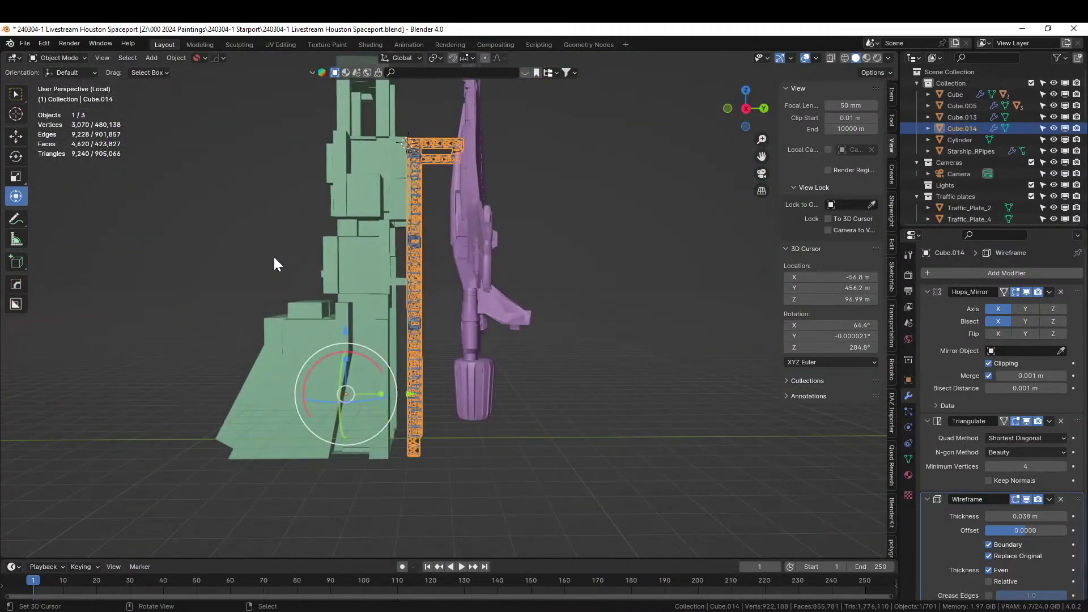
{"action": "key", "text": "ctrl+s"}
Step: Enter Edit Mode on the truss and hide its Wireframe modifier in Edit Mode
{"action": "middle_click_drag", "start_coordinate": [604, 382], "coordinate": [583, 396]}
{"action": "left_click", "coordinate": [593, 368]}
{"action": "scroll", "coordinate": [559, 397], "scroll_direction": "up", "scroll_amount": 3}
{"action": "scroll", "coordinate": [575, 388], "scroll_direction": "down", "scroll_amount": 3}
{"action": "scroll", "coordinate": [532, 376], "scroll_direction": "up", "scroll_amount": 5}
{"action": "key", "text": "Tab"}
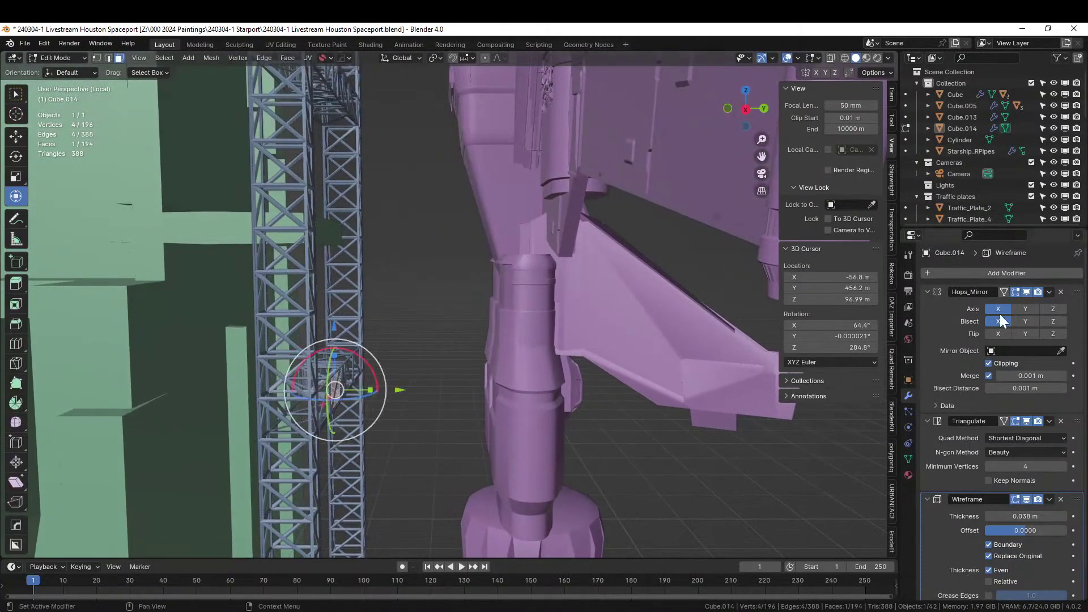
{"action": "left_click", "coordinate": [1016, 500]}
Step: Extrude the two ship-facing faces at the lowest crossbeam corner toward the starship in three segments about 4.8 to 6.6 m long, then redisplay the Wireframe modifier
{"action": "middle_click_drag", "start_coordinate": [442, 408], "coordinate": [335, 371]}
{"action": "right_click", "coordinate": [253, 355], "text": "shift"}
{"action": "key", "text": "e"}
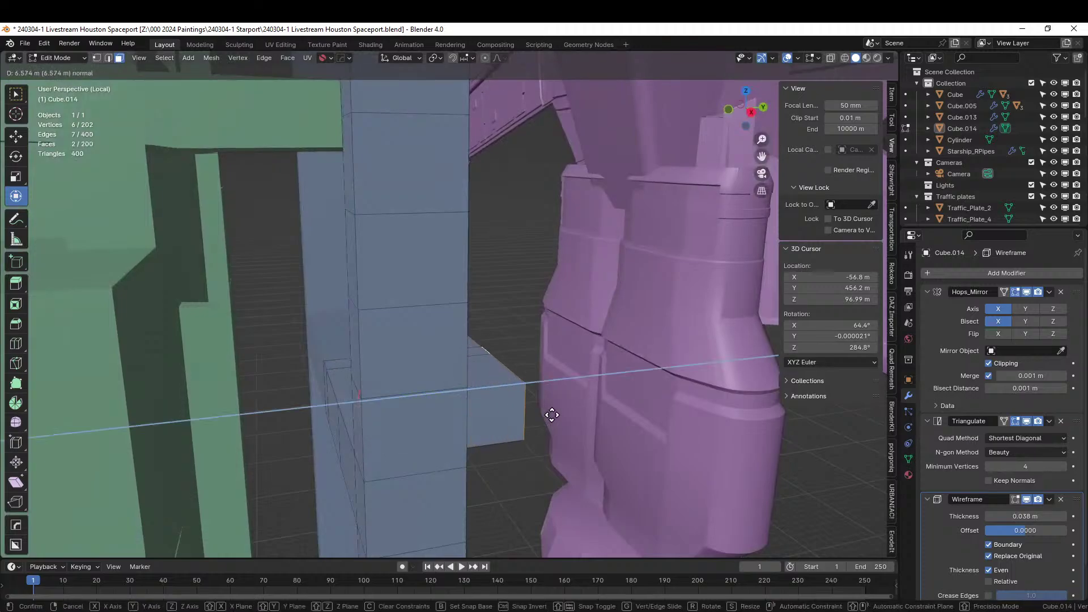
{"action": "left_click", "coordinate": [552, 413]}
{"action": "middle_click_drag", "start_coordinate": [551, 413], "coordinate": [519, 413]}
{"action": "key", "text": "e"}
{"action": "left_click", "coordinate": [602, 429]}
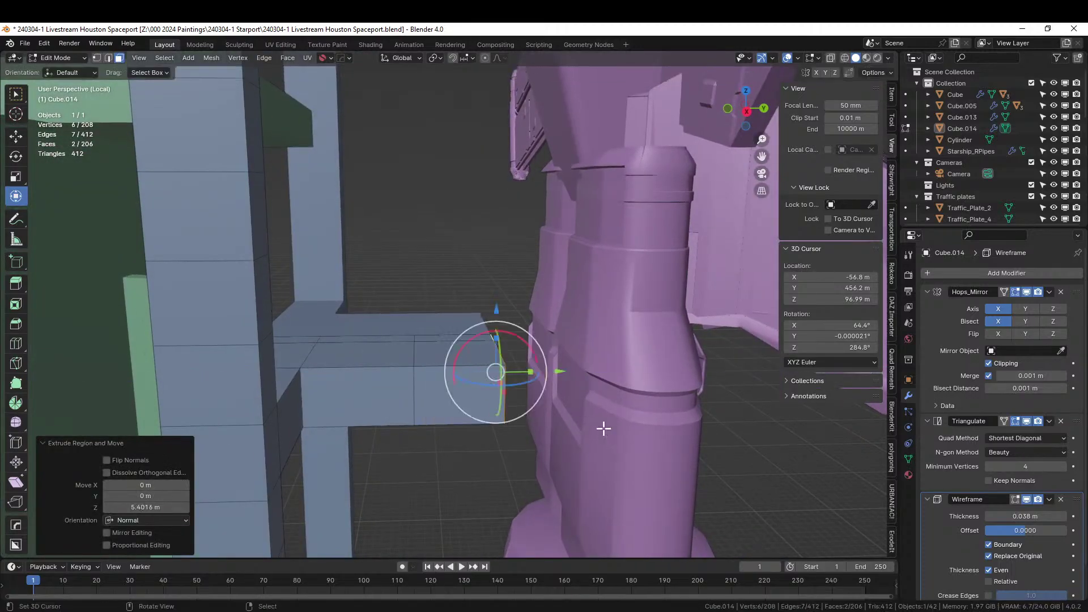
{"action": "key", "text": "e"}
{"action": "left_click", "coordinate": [675, 439]}
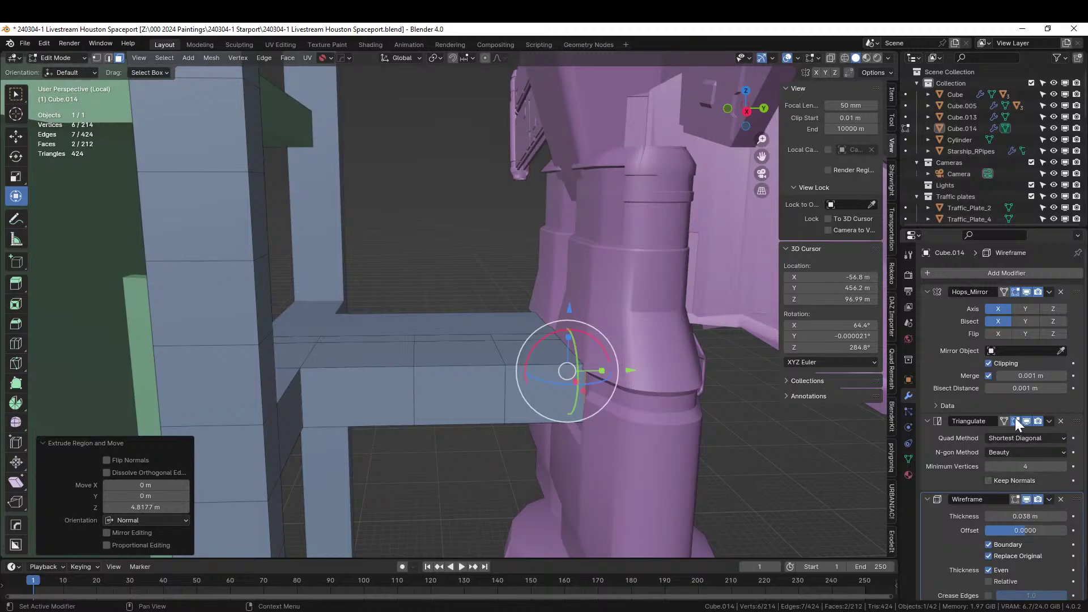
{"action": "left_click", "coordinate": [1016, 499]}
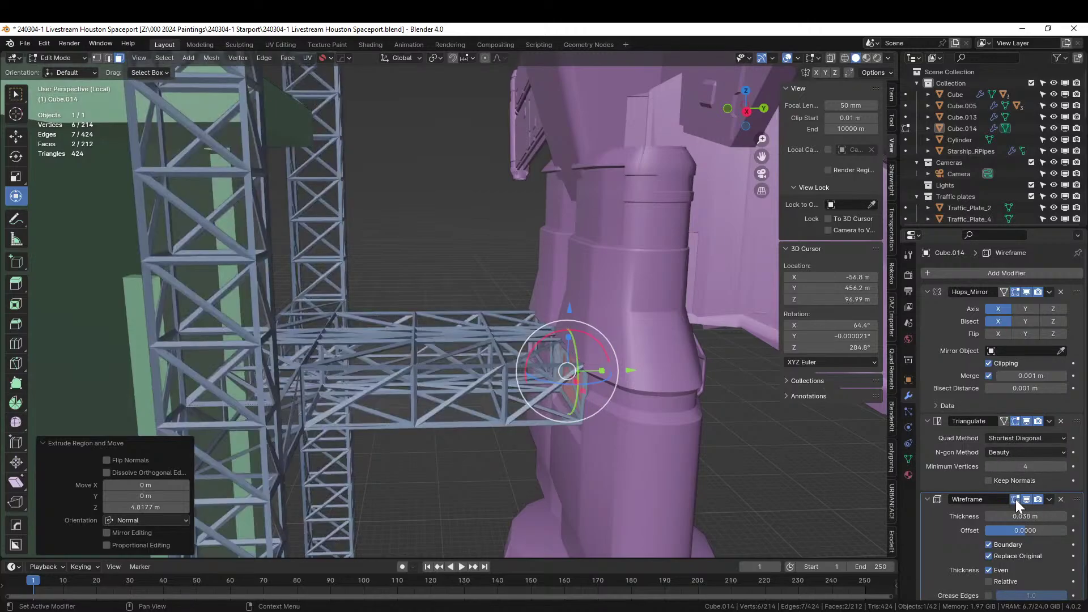
Step: Extrude the leg's ship-facing face at the middle crossbeam toward the starship in three segments about 4 m long
{"action": "middle_click_drag", "start_coordinate": [680, 442], "coordinate": [451, 140]}
{"action": "middle_click_drag", "start_coordinate": [434, 297], "coordinate": [313, 435]}
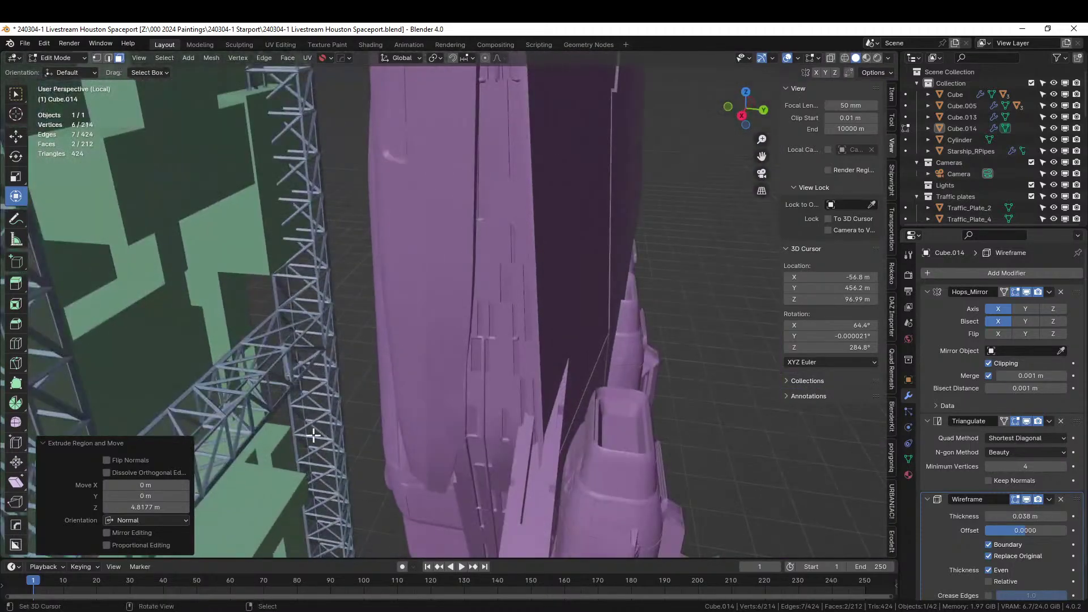
{"action": "right_click", "coordinate": [233, 428]}
{"action": "middle_click_drag", "start_coordinate": [240, 426], "coordinate": [308, 419]}
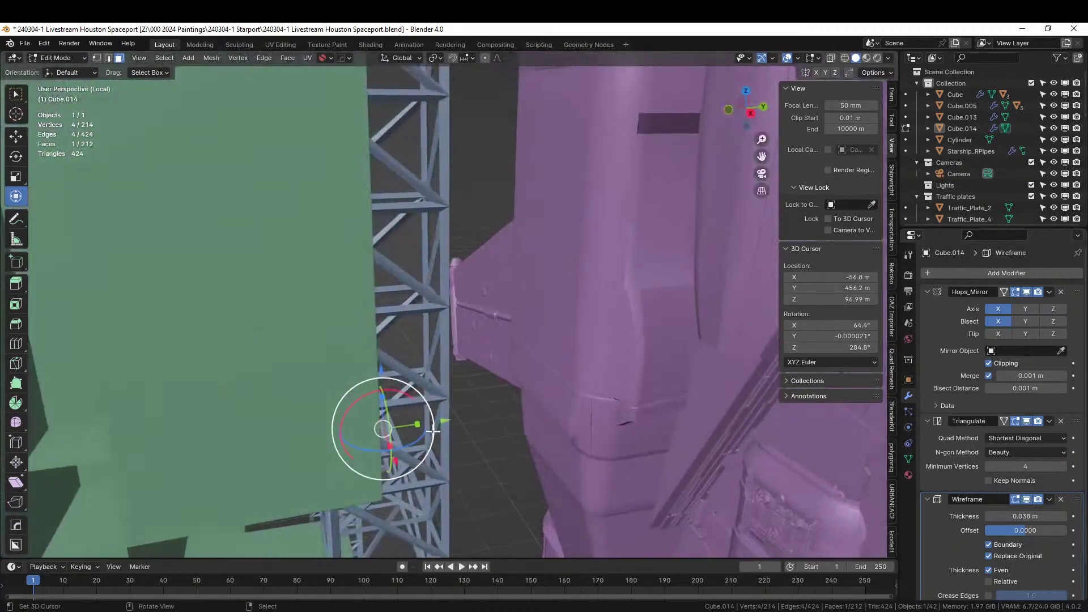
{"action": "middle_click_drag", "start_coordinate": [462, 432], "coordinate": [425, 432]}
{"action": "key", "text": "e"}
{"action": "left_click", "coordinate": [482, 438]}
{"action": "key", "text": "e"}
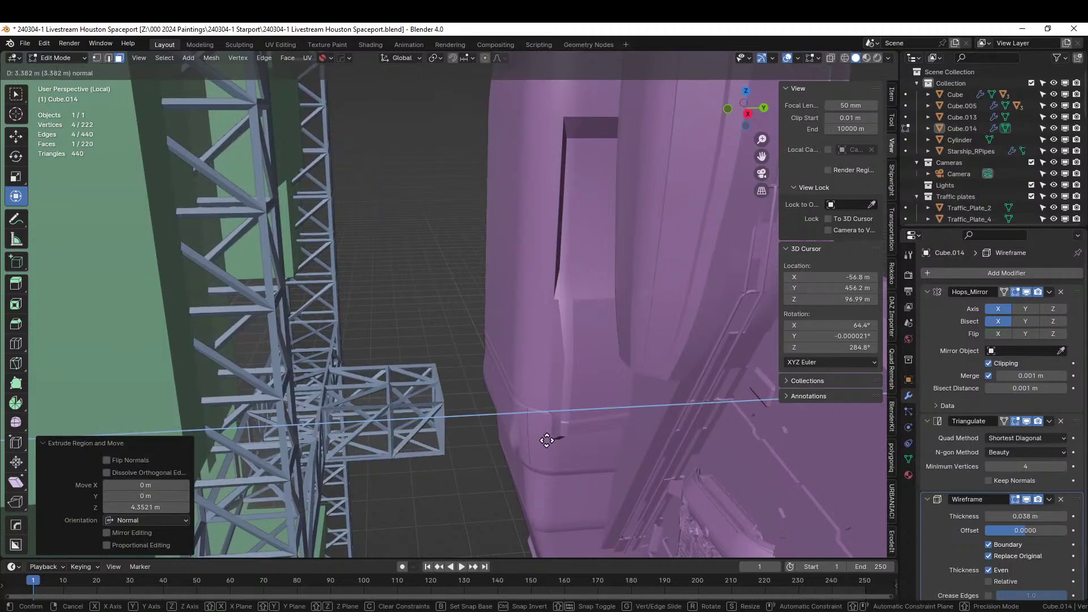
{"action": "left_click", "coordinate": [564, 442]}
{"action": "key", "text": "e"}
{"action": "left_click", "coordinate": [620, 444]}
{"action": "middle_click_drag", "start_coordinate": [619, 444], "coordinate": [579, 401]}
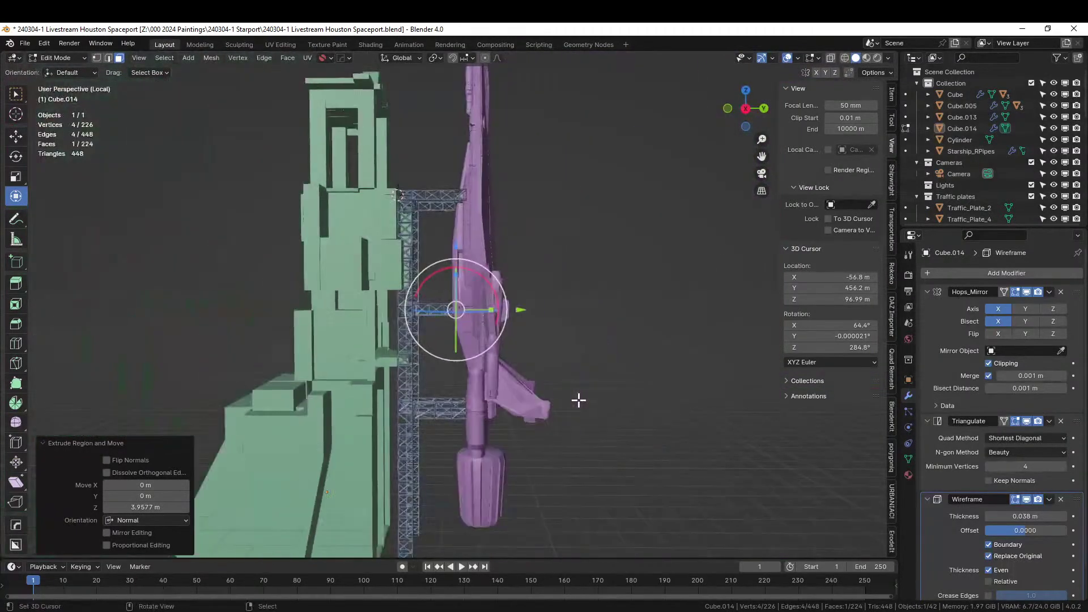
Step: Deselect the truss geometry and save the file
{"action": "left_click", "coordinate": [735, 414]}
{"action": "scroll", "coordinate": [639, 427], "scroll_direction": "down", "scroll_amount": 3}
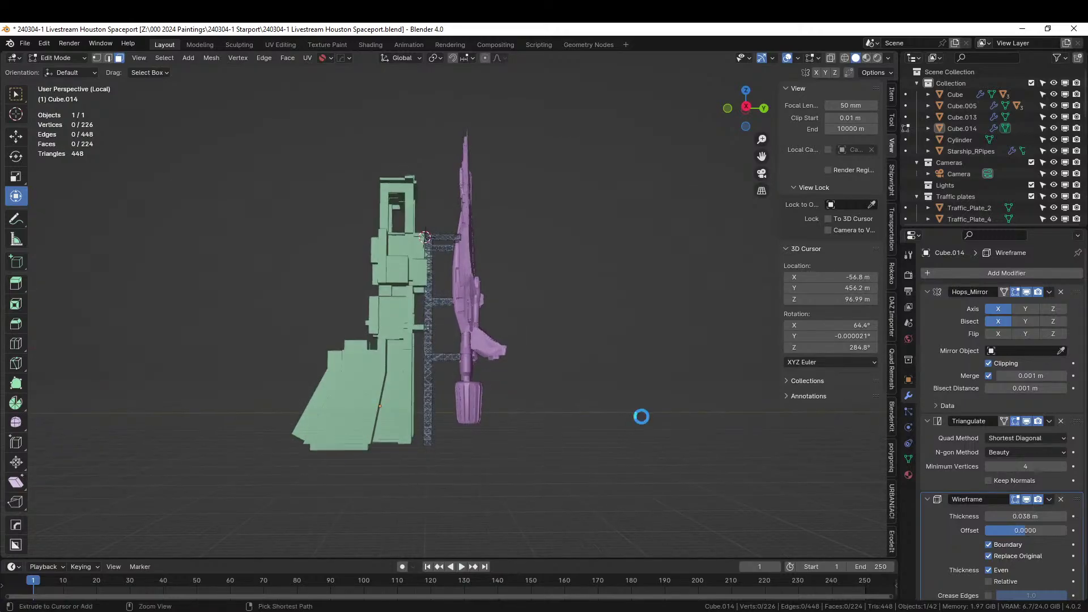
{"action": "key", "text": "ctrl+s"}
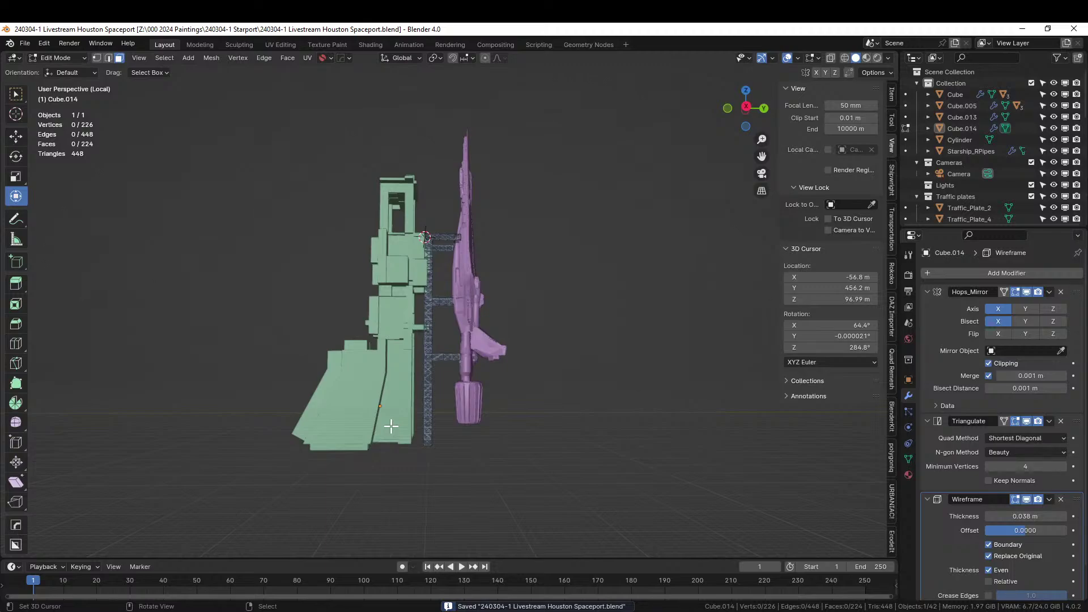
Step: Exit Edit Mode on the truss and select the launch tower object
{"action": "scroll", "coordinate": [390, 426], "scroll_direction": "up", "scroll_amount": 3}
{"action": "middle_click_drag", "start_coordinate": [401, 430], "coordinate": [399, 372]}
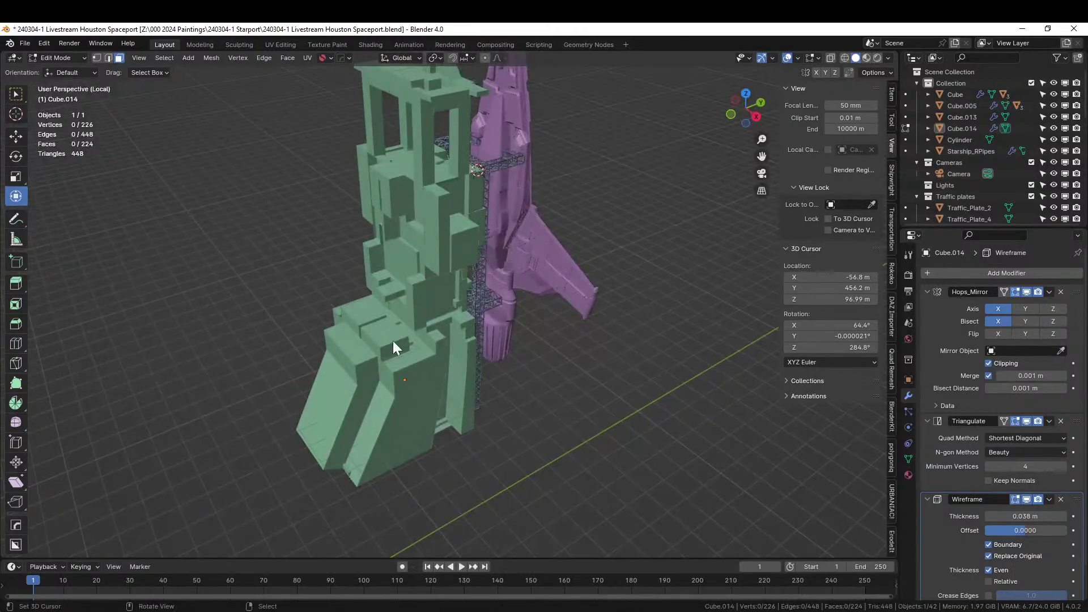
{"action": "key", "text": "Tab"}
{"action": "scroll", "coordinate": [375, 343], "scroll_direction": "up", "scroll_amount": 3}
{"action": "left_click", "coordinate": [360, 358]}
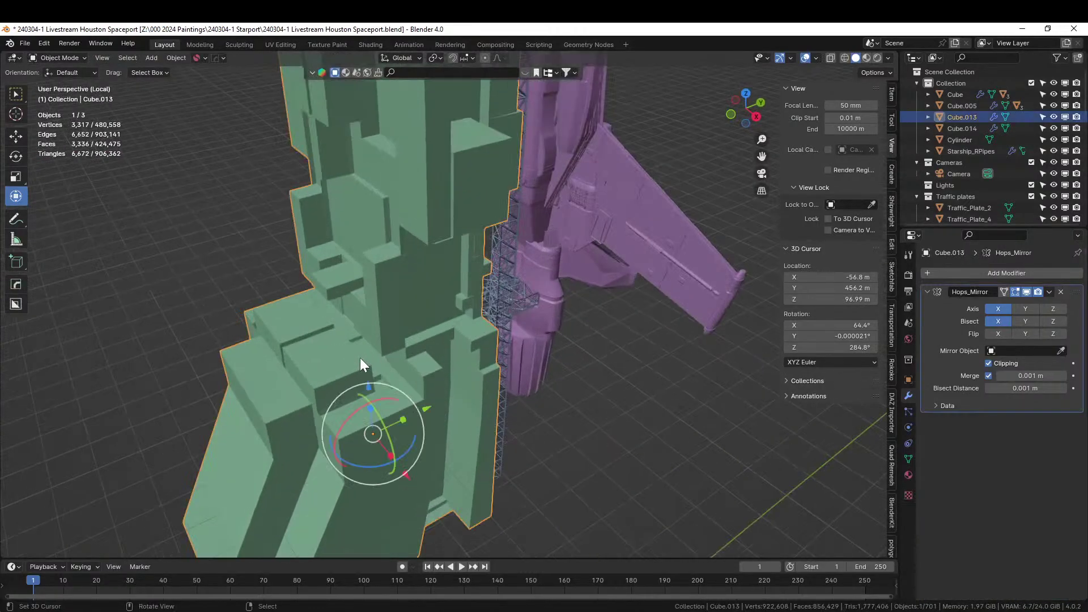
Step: Select the two top faces of the small central ledge on the tower side facing away from the starship and apply the tower's Mirror modifier
{"action": "middle_click_drag", "start_coordinate": [361, 358], "coordinate": [396, 399]}
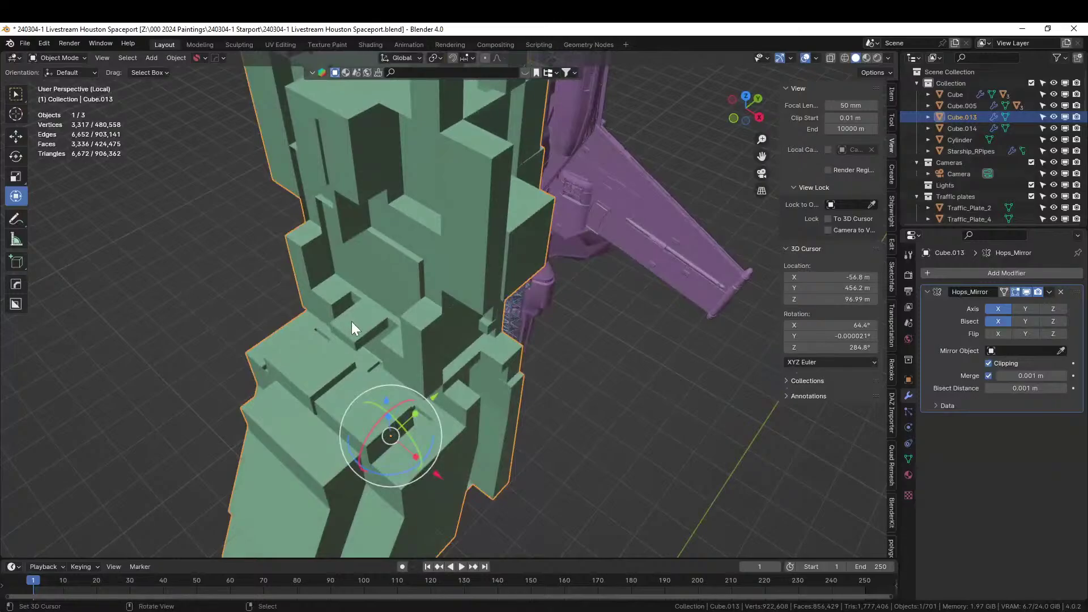
{"action": "key", "text": "Tab"}
{"action": "left_click", "coordinate": [354, 325]}
{"action": "middle_click_drag", "start_coordinate": [354, 324], "coordinate": [428, 340]}
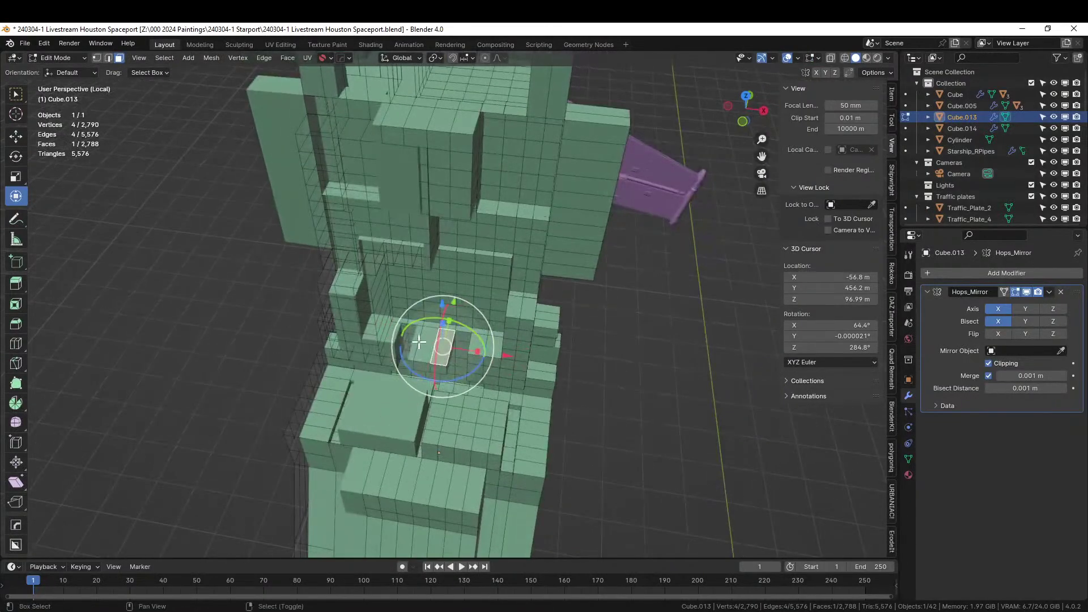
{"action": "left_click", "coordinate": [422, 345], "text": "shift"}
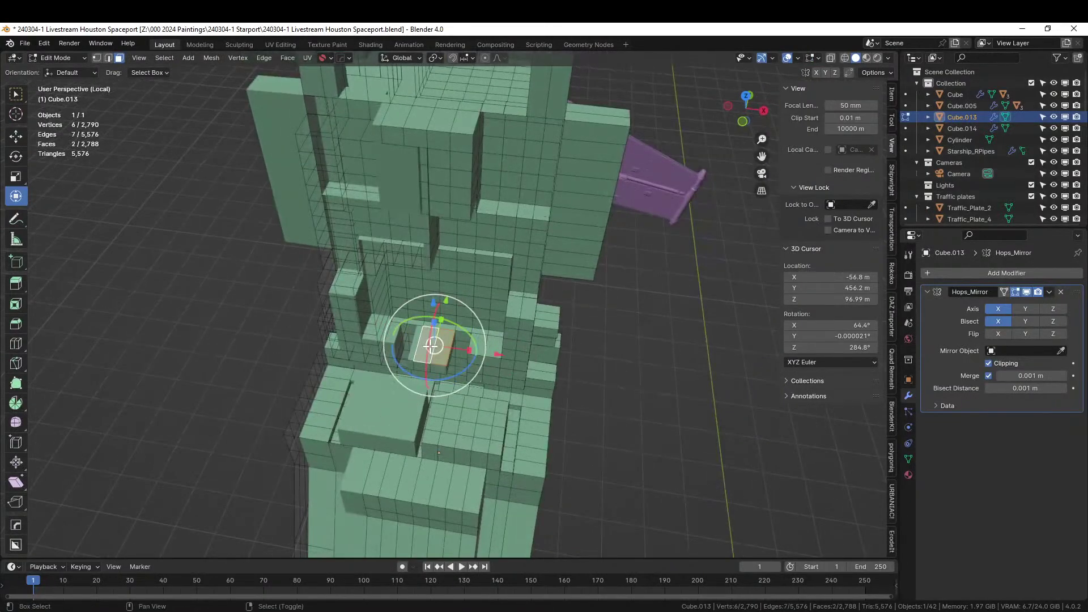
{"action": "scroll", "coordinate": [427, 344], "scroll_direction": "up", "scroll_amount": 4}
{"action": "mouse_move", "coordinate": [427, 345]}
{"action": "middle_mouse_down"}
{"action": "mouse_move", "coordinate": [431, 317]}
{"action": "mouse_move", "coordinate": [404, 316]}
{"action": "mouse_move", "coordinate": [440, 301]}
{"action": "mouse_move", "coordinate": [430, 329]}
{"action": "middle_mouse_up"}
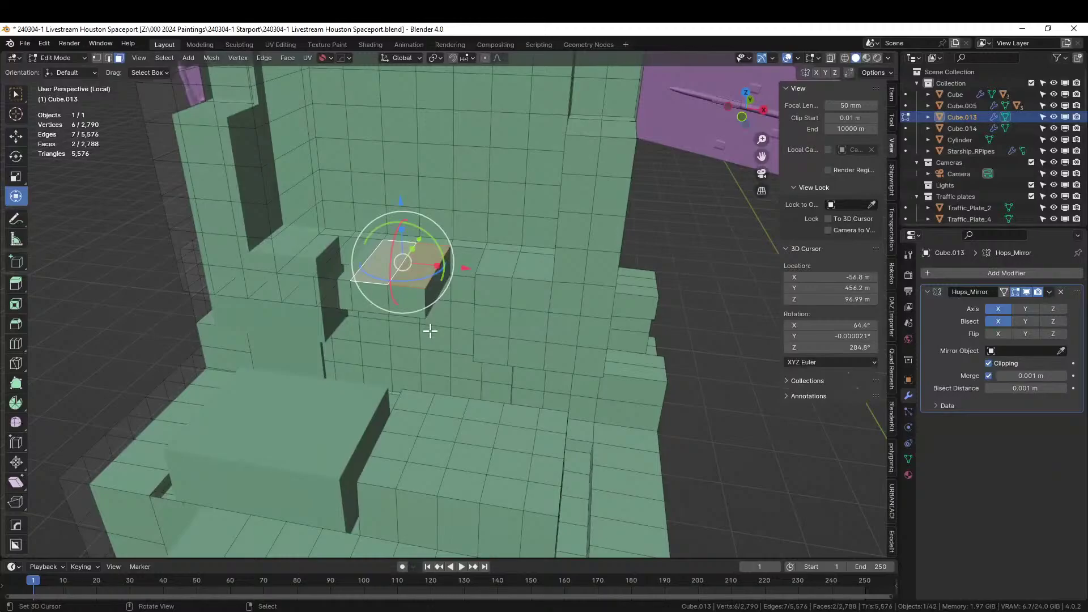
{"action": "key", "text": "Tab"}
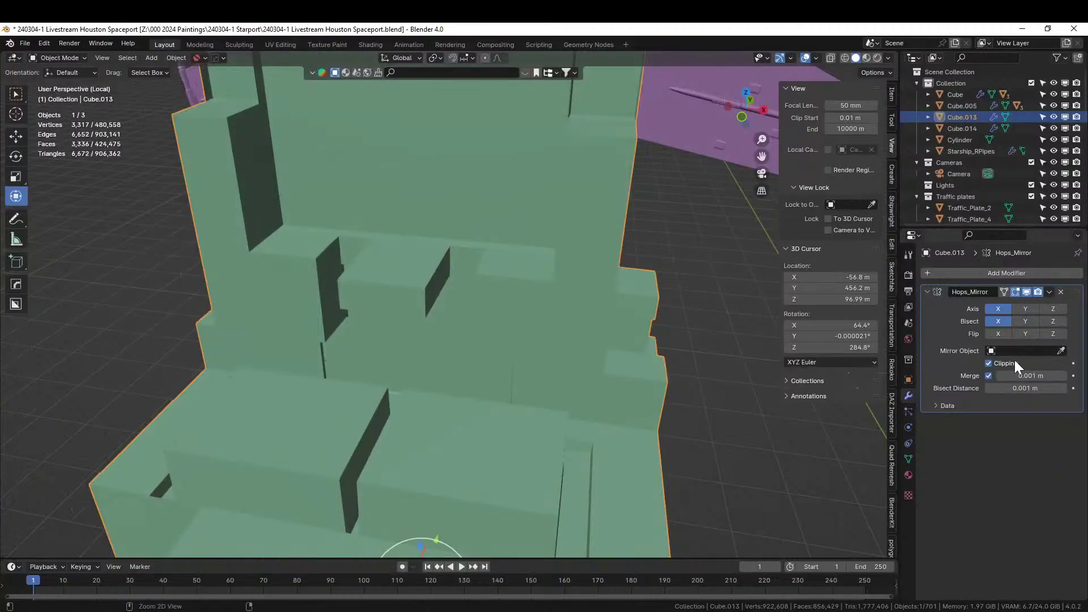
{"action": "key", "text": "ctrl+a"}
{"action": "key", "text": "Tab"}
{"action": "middle_click_drag", "start_coordinate": [369, 287], "coordinate": [395, 327]}
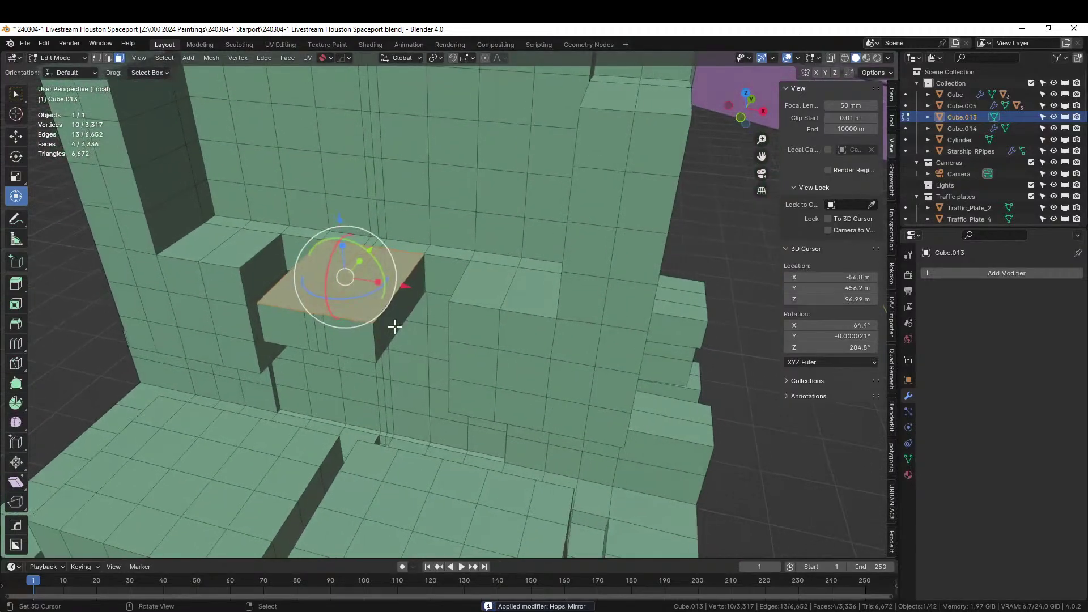
Step: Duplicate the ledge's top faces in place, separate them into a new object, and select all its geometry in Edit Mode
{"action": "key", "text": "shift+d"}
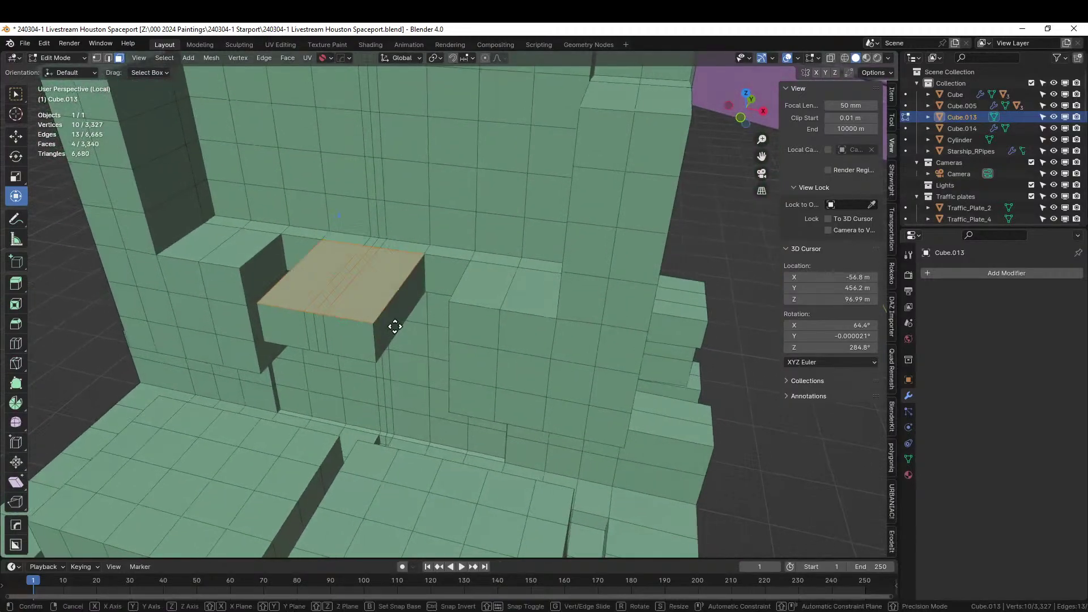
{"action": "right_click", "coordinate": [395, 327]}
{"action": "key", "text": "p"}
{"action": "left_click", "coordinate": [395, 326]}
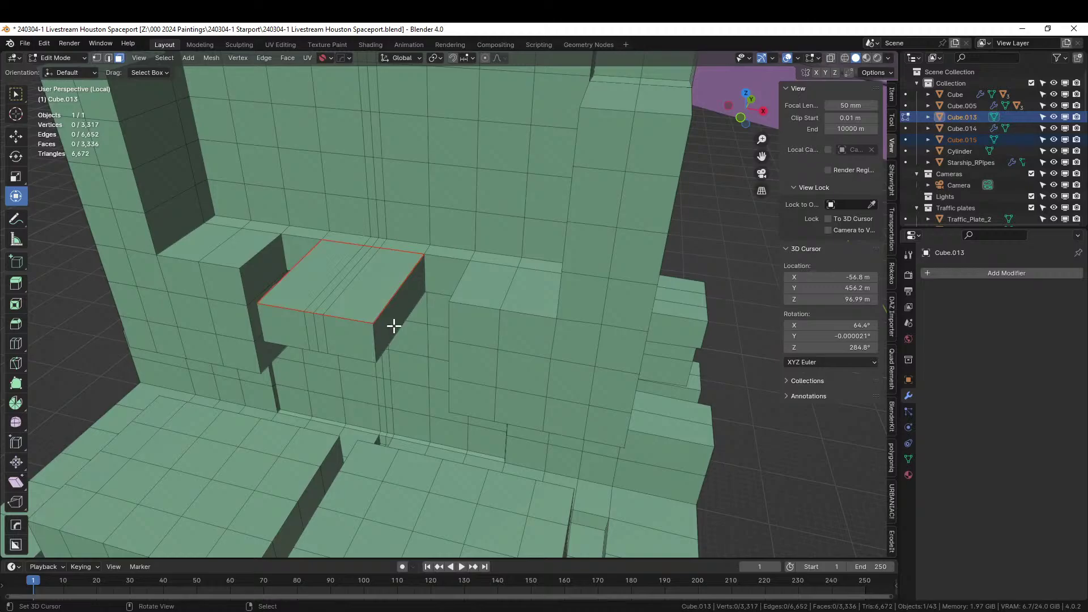
{"action": "key", "text": "Tab"}
{"action": "right_click", "coordinate": [363, 305]}
{"action": "key", "text": "Tab"}
{"action": "key", "text": "a"}
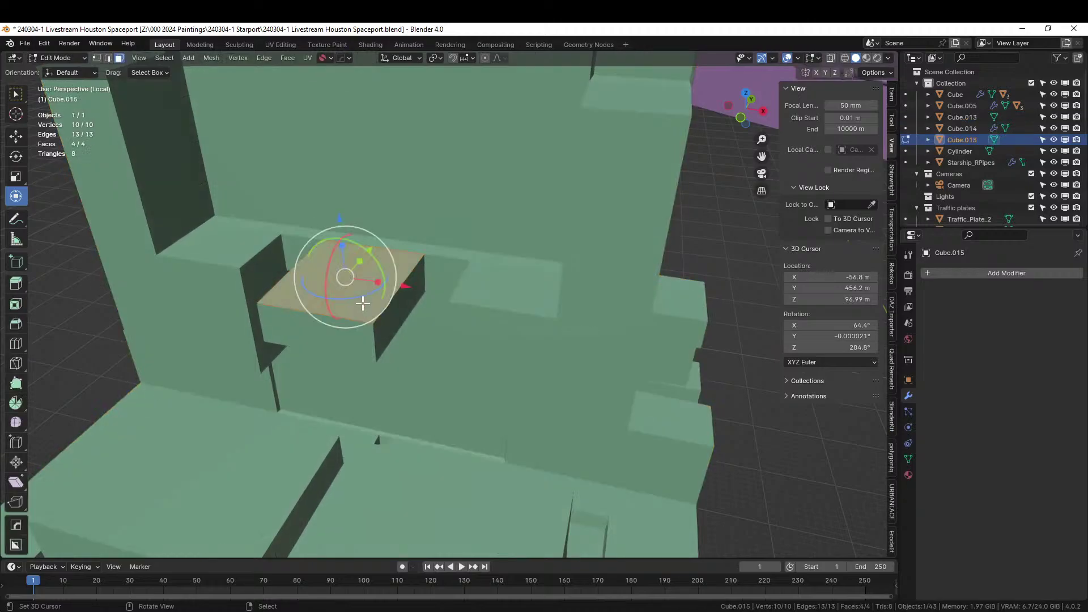
Step: Run the HardOps Clean Mesh operation on the separated ledge panel in Object Mode and return to Edit Mode
{"action": "key", "text": "alt+x"}
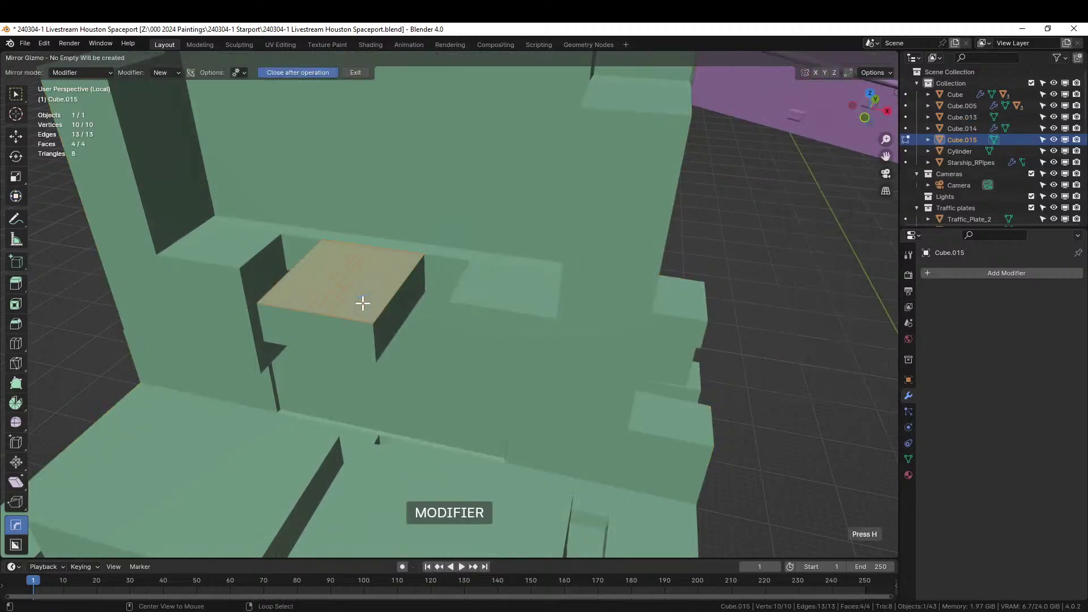
{"action": "right_click", "coordinate": [363, 303]}
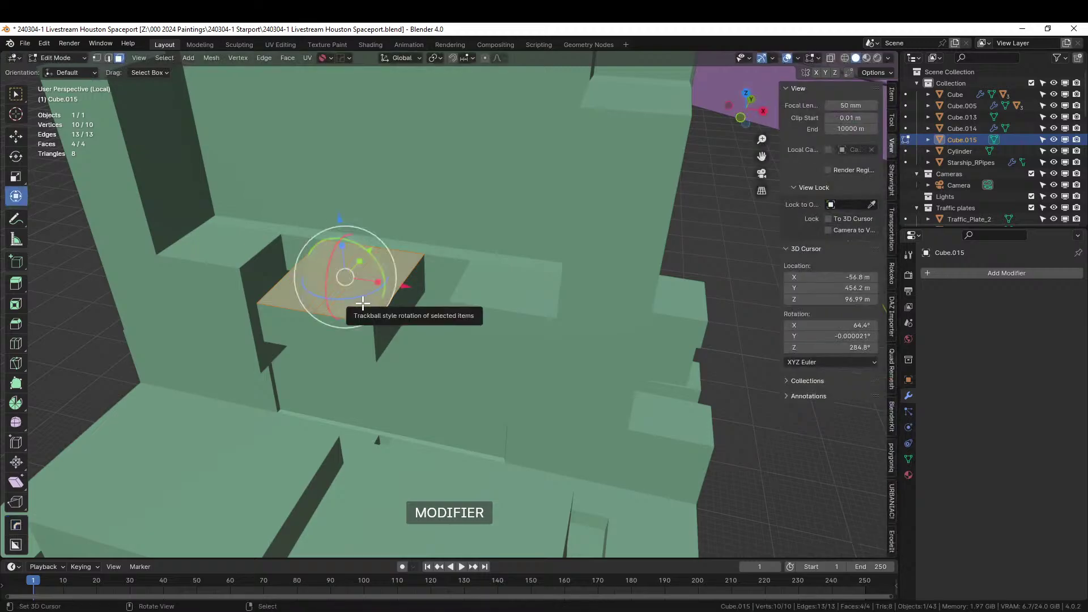
{"action": "key", "text": "Tab"}
{"action": "key", "text": "q"}
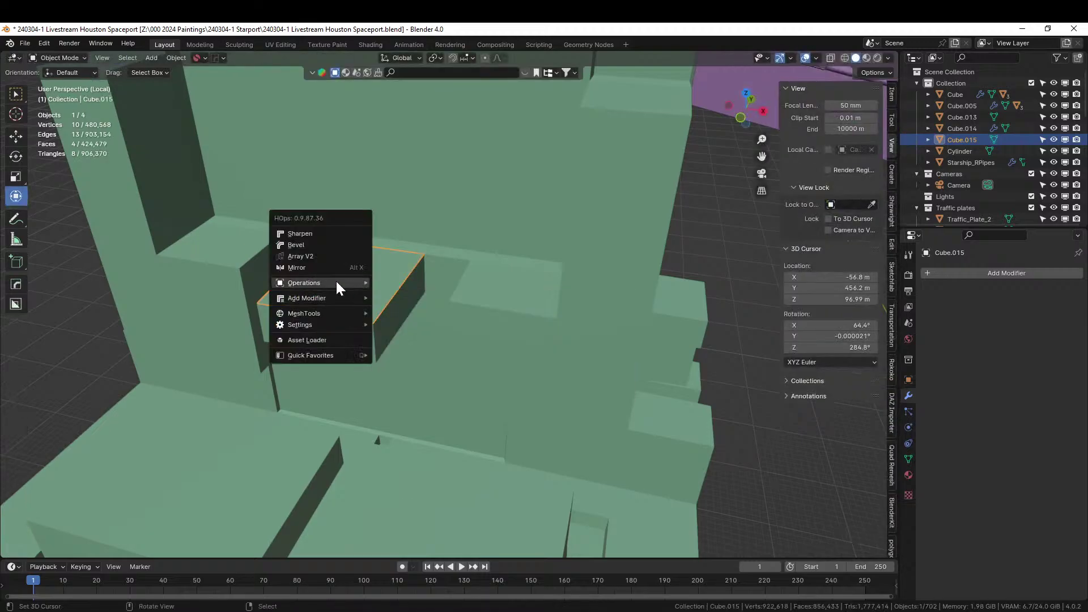
{"action": "mouse_move", "coordinate": [338, 282]}
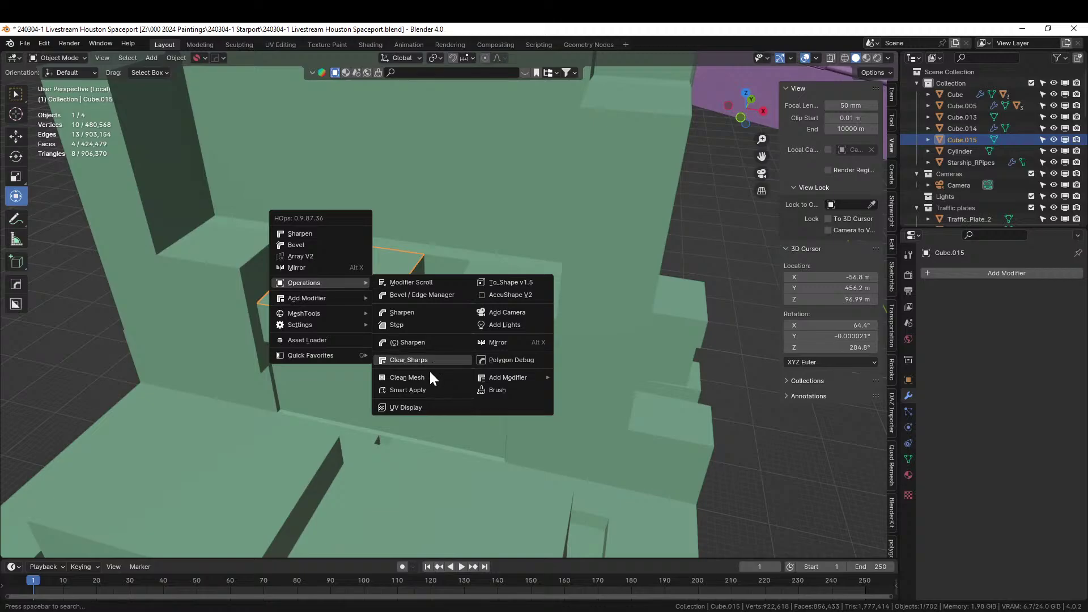
{"action": "left_click", "coordinate": [427, 377]}
{"action": "key", "text": "Tab"}
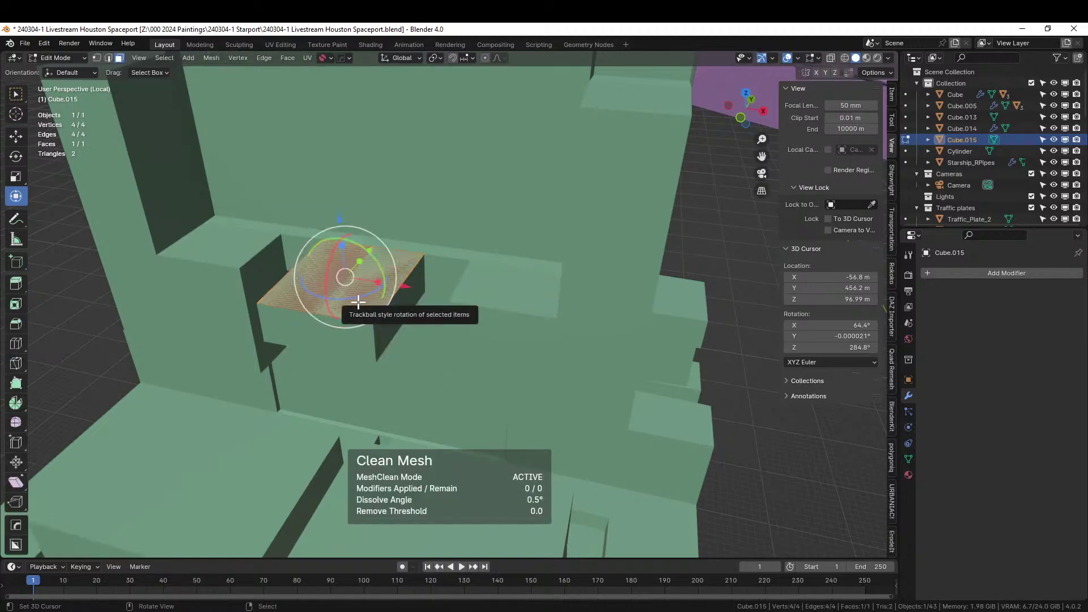
Step: Extrude the separated panel's face upward about 4.4 m to form a block
{"action": "scroll", "coordinate": [368, 306], "scroll_direction": "down", "scroll_amount": 3}
{"action": "key", "text": "e"}
{"action": "left_click", "coordinate": [391, 267]}
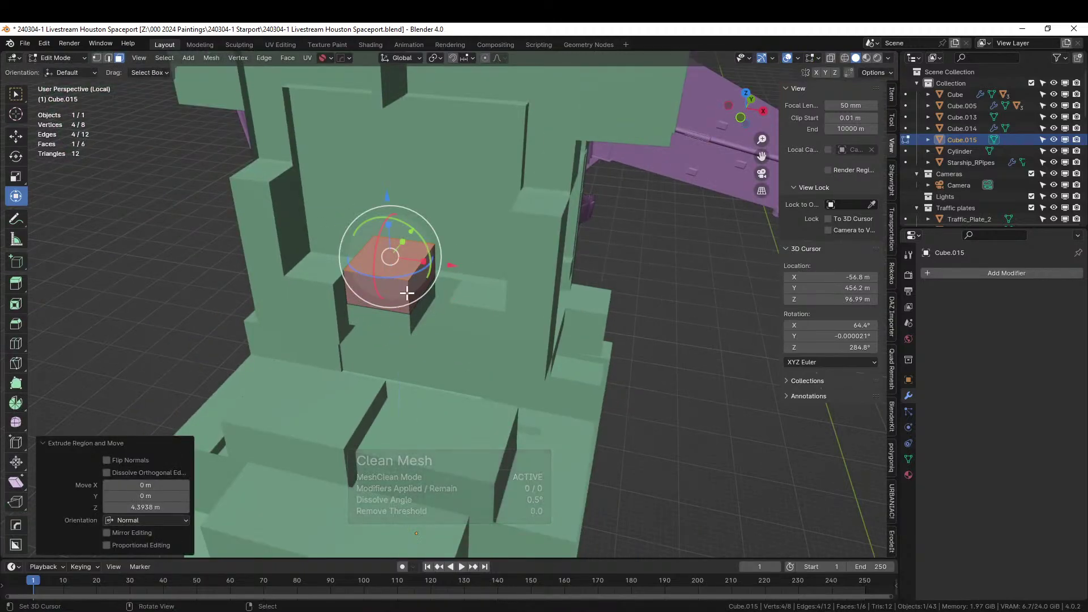
Step: Add a Triangulate modifier followed by a Wireframe modifier to the new block
{"action": "key", "text": "Tab"}
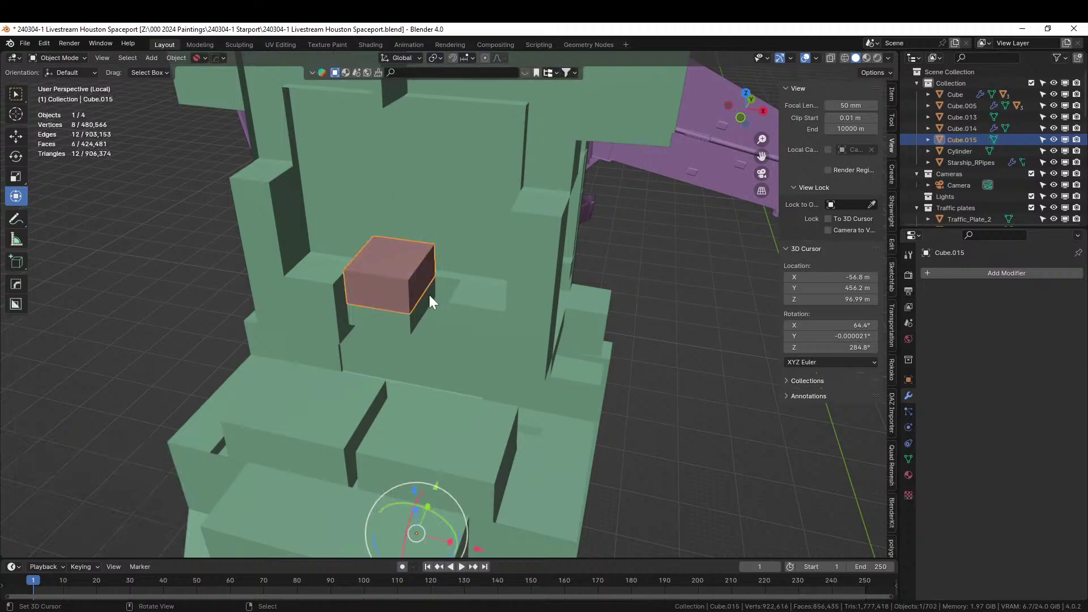
{"action": "key", "text": "q"}
{"action": "mouse_move", "coordinate": [424, 293]}
{"action": "mouse_move", "coordinate": [416, 312]}
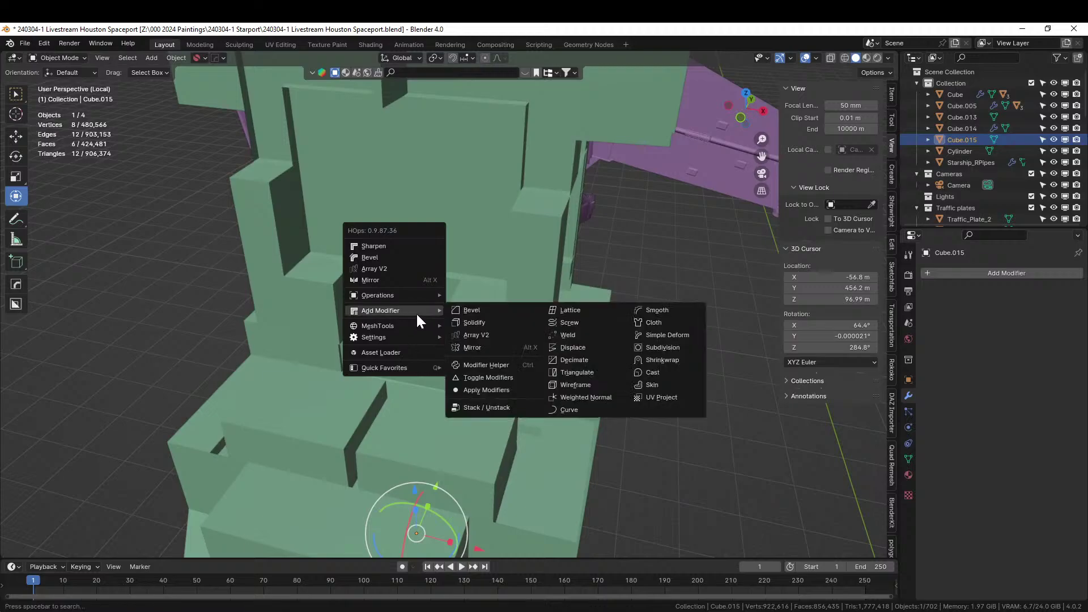
{"action": "left_click", "coordinate": [583, 373]}
{"action": "key", "text": "q"}
{"action": "mouse_move", "coordinate": [356, 287]}
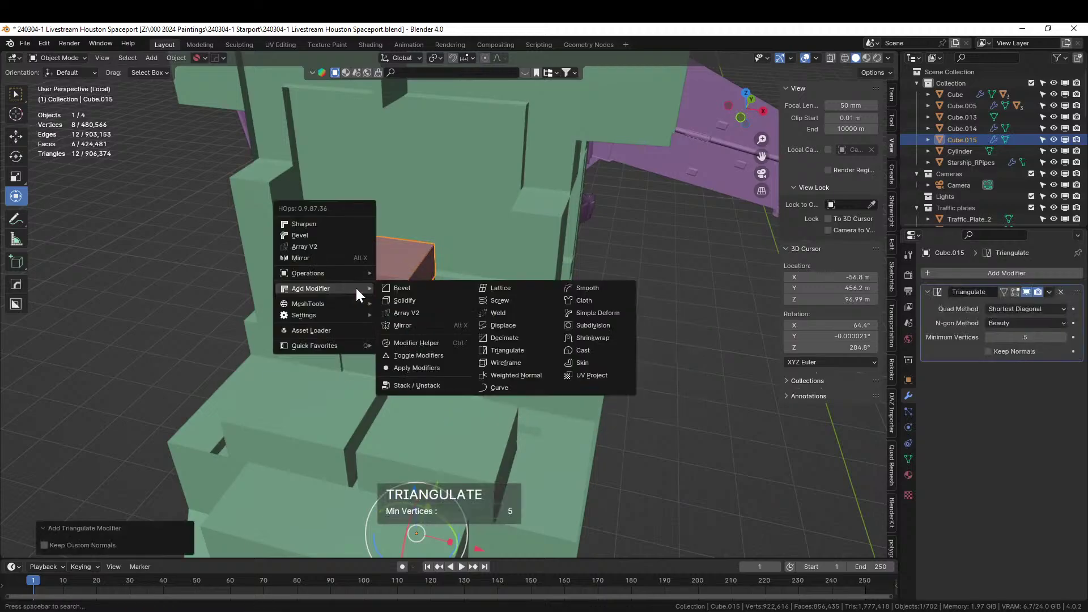
{"action": "left_click", "coordinate": [520, 361]}
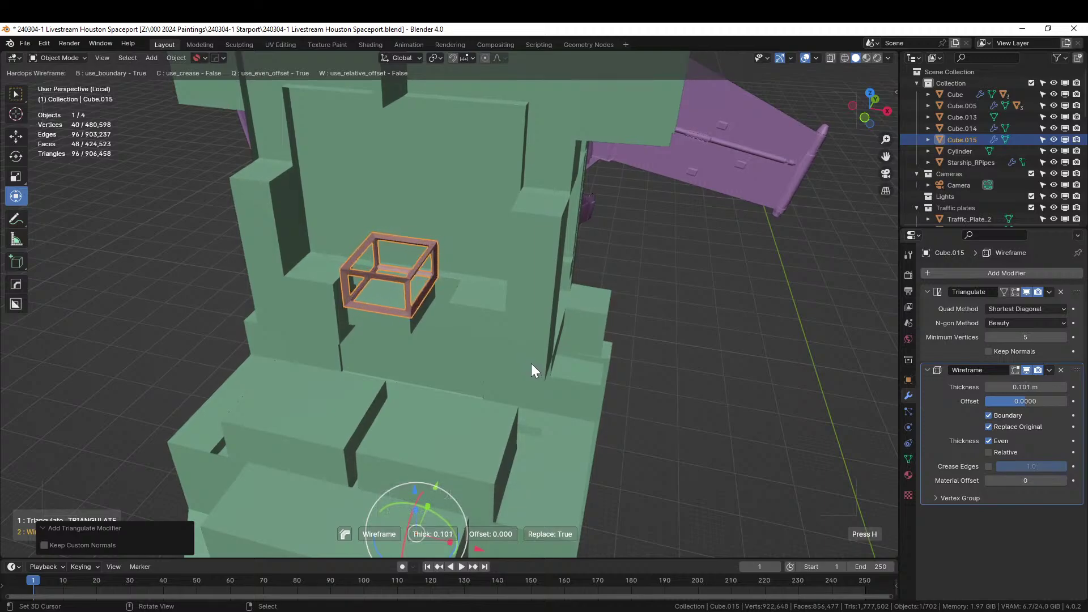
{"action": "left_click", "coordinate": [531, 363]}
{"action": "key", "text": "n"}
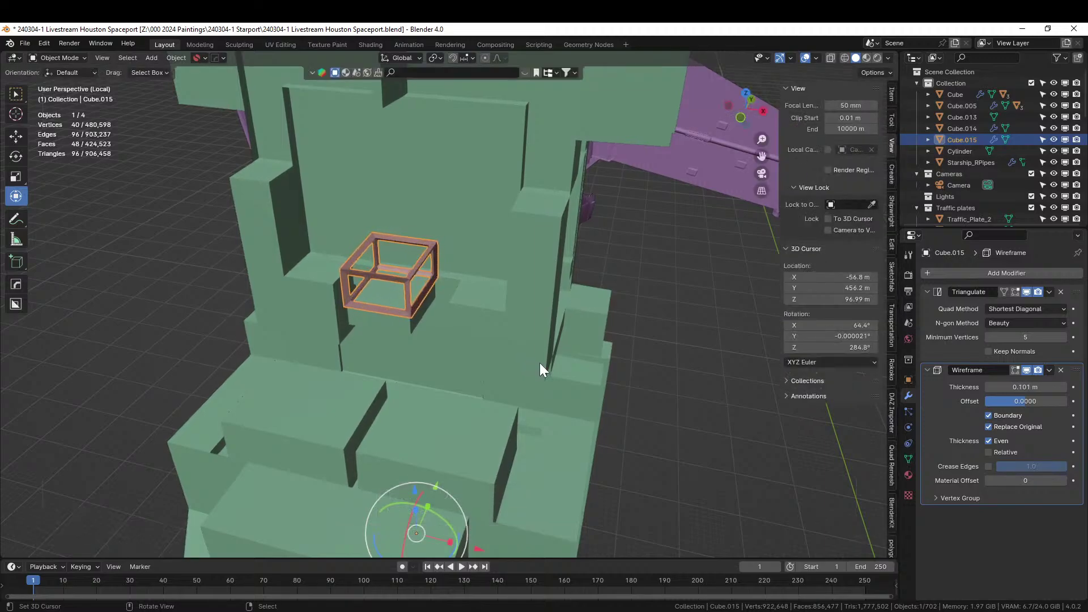
Step: Set the Triangulate modifier's minimum vertices to 4 and the Wireframe thickness to 0.078 m
{"action": "left_click", "coordinate": [989, 338]}
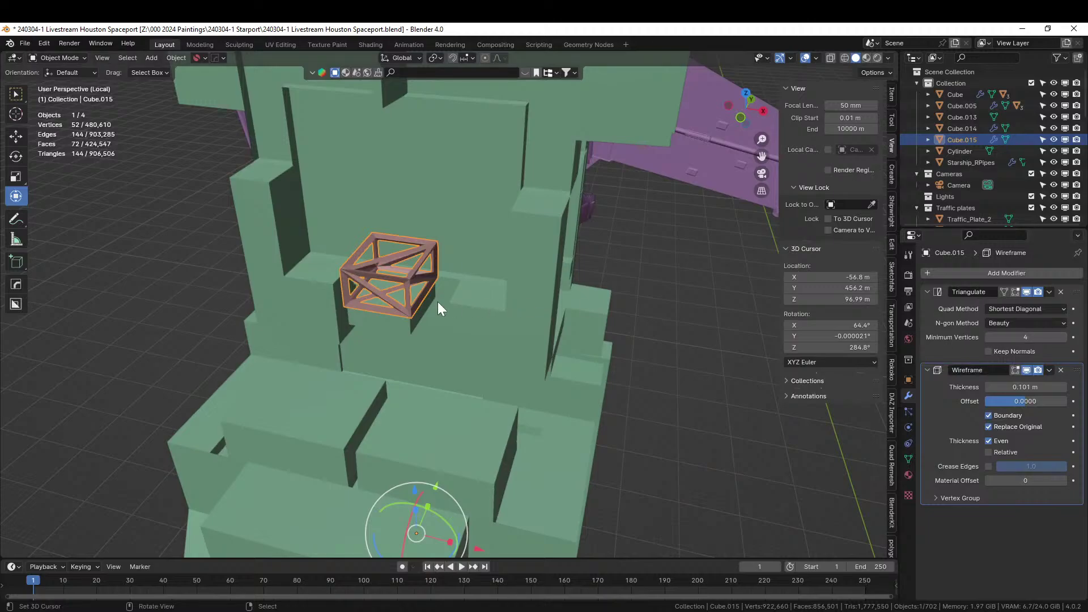
{"action": "scroll", "coordinate": [437, 302], "scroll_direction": "up", "scroll_amount": 5}
{"action": "middle_click_drag", "start_coordinate": [398, 288], "coordinate": [361, 368]}
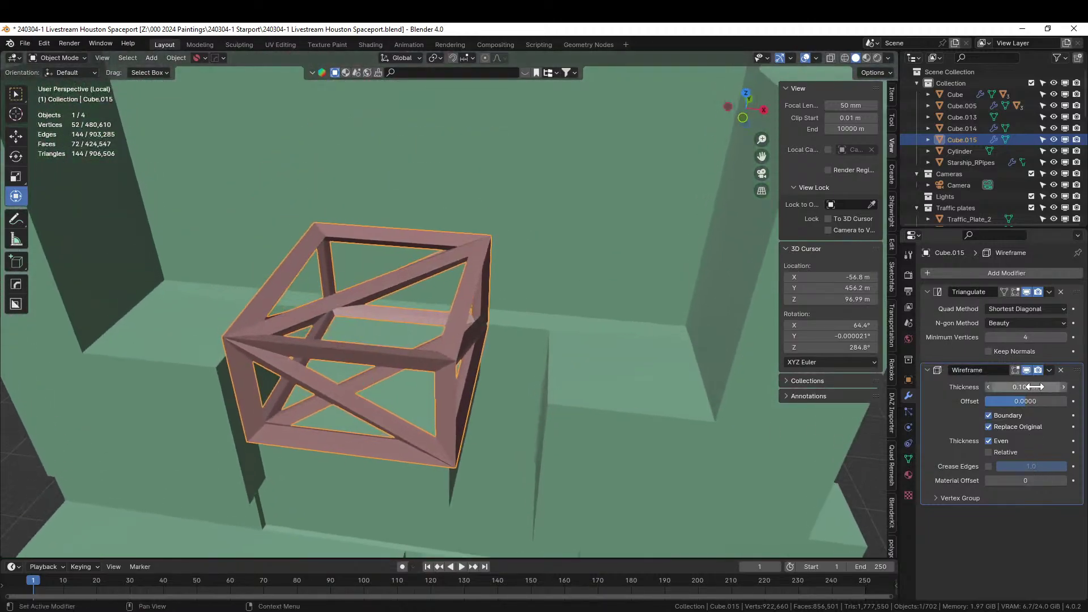
{"action": "left_click_drag", "start_coordinate": [1036, 387], "coordinate": [1000, 387]}
Step: Extrude the block's top face upward along the tower in ten repeated segments of about 4.6 m each
{"action": "scroll", "coordinate": [641, 388], "scroll_direction": "down", "scroll_amount": 5}
{"action": "middle_click_drag", "start_coordinate": [640, 388], "coordinate": [549, 374]}
{"action": "key", "text": "Tab"}
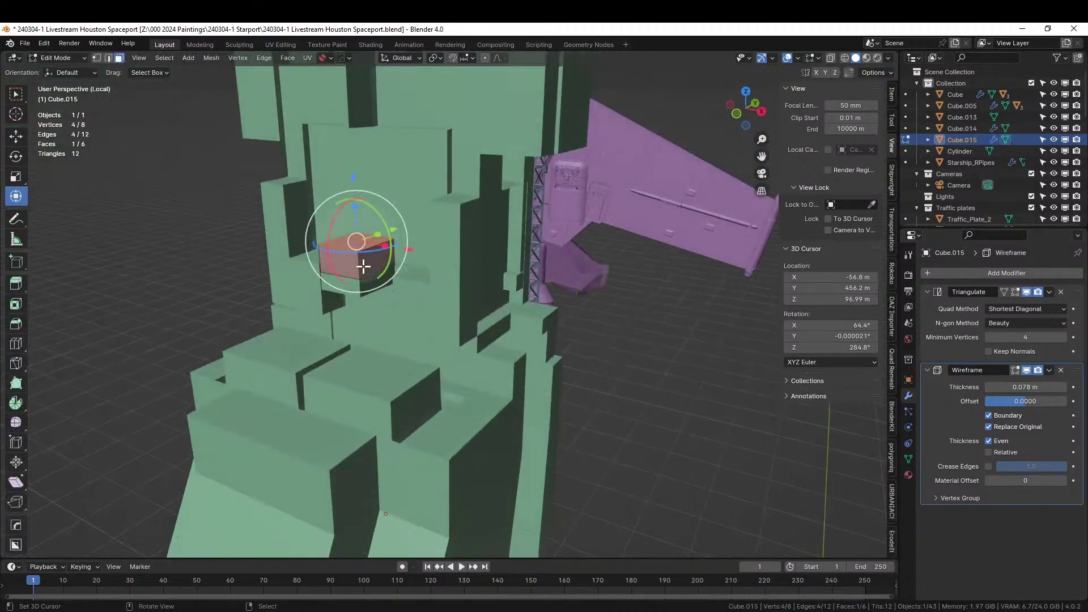
{"action": "middle_click_drag", "start_coordinate": [377, 282], "coordinate": [417, 449]}
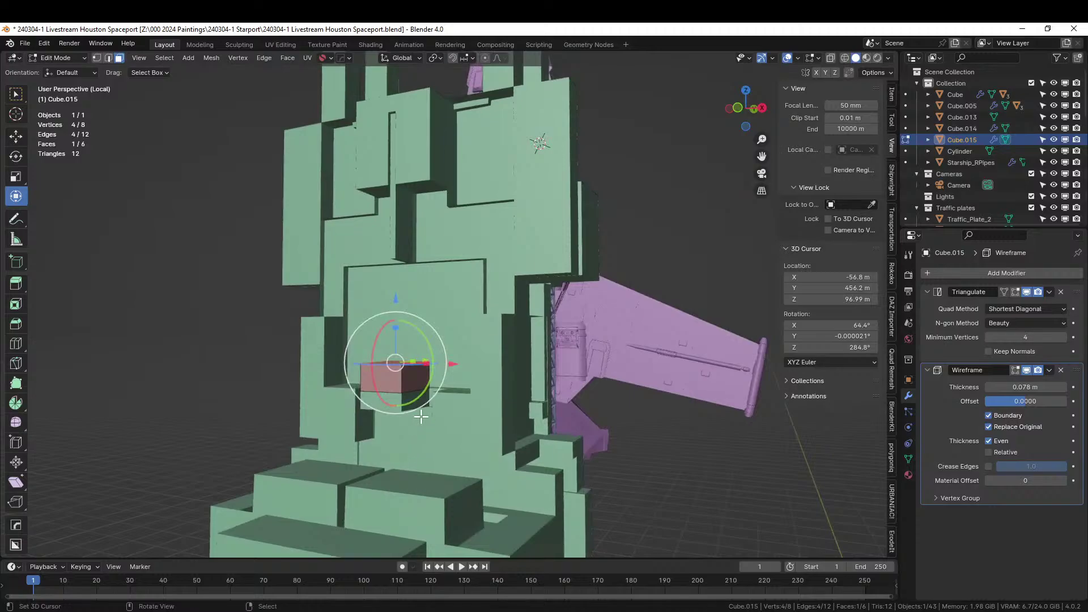
{"action": "key", "text": "e"}
{"action": "left_click", "coordinate": [431, 360]}
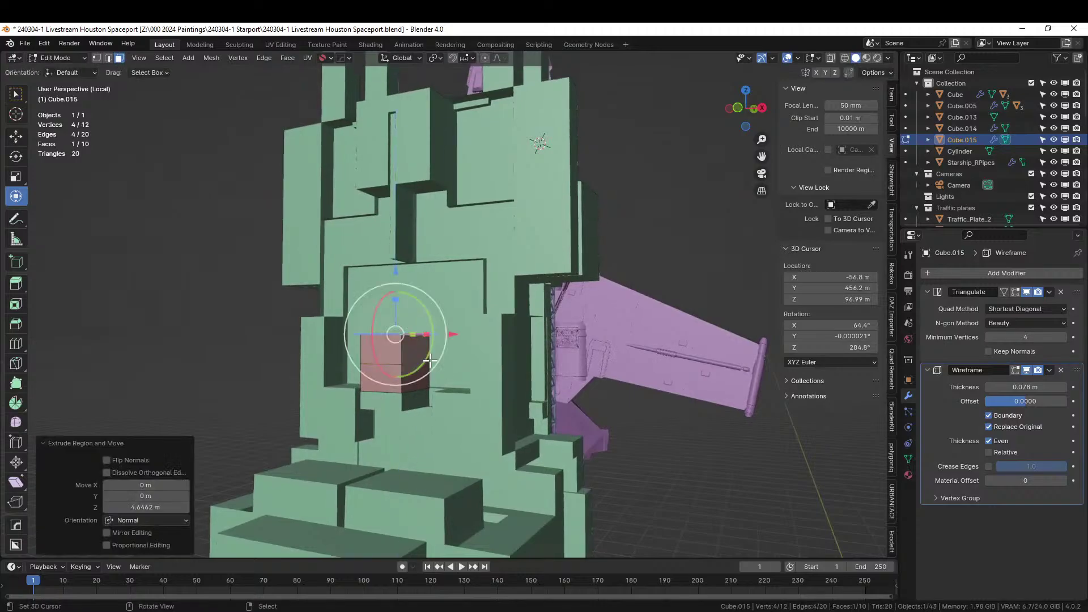
{"action": "key", "text": "shift+r"}
{"action": "key", "text": "shift+r"}
{"action": "key", "text": "shift+r"}
{"action": "key", "text": "shift+r"}
{"action": "key", "text": "shift+r"}
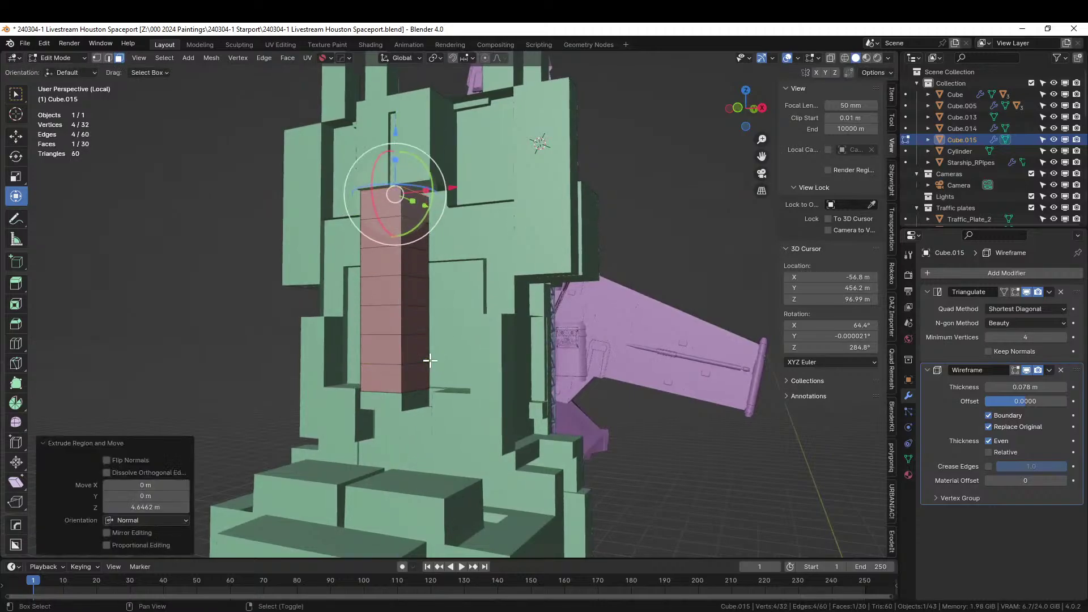
{"action": "key", "text": "shift+r"}
{"action": "middle_click_drag", "start_coordinate": [428, 362], "coordinate": [429, 385]}
{"action": "key", "text": "shift+r"}
{"action": "key", "text": "shift+r"}
{"action": "key", "text": "shift+r"}
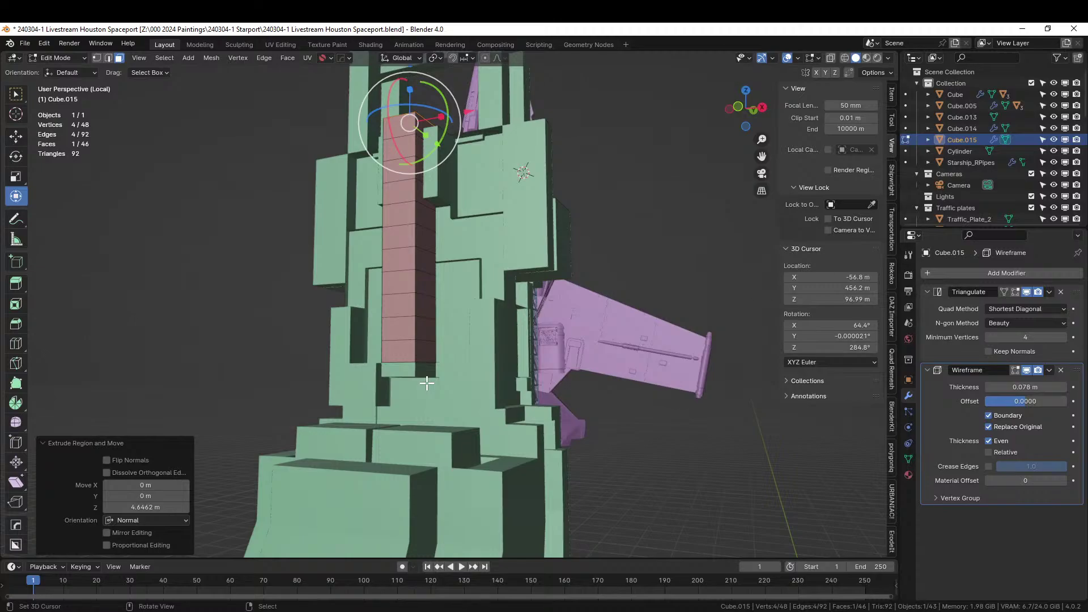
Step: Isolate the column and extrude its bottom face downward in eight repeated segments of about 4.6 m each
{"action": "key", "text": "KP_Divide"}
{"action": "key", "text": "KP_1"}
{"action": "scroll", "coordinate": [429, 385], "scroll_direction": "up", "scroll_amount": 9}
{"action": "middle_click_drag", "start_coordinate": [429, 388], "coordinate": [402, 333]}
{"action": "key", "text": "KP_Divide"}
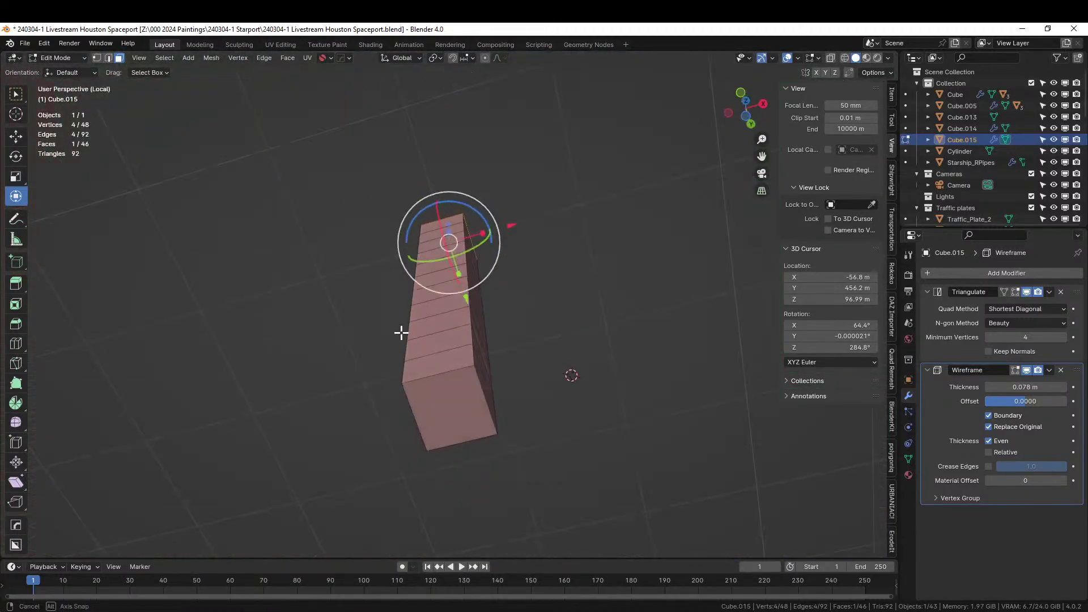
{"action": "left_click", "coordinate": [472, 412]}
{"action": "middle_click_drag", "start_coordinate": [470, 413], "coordinate": [448, 527]}
{"action": "key", "text": "e"}
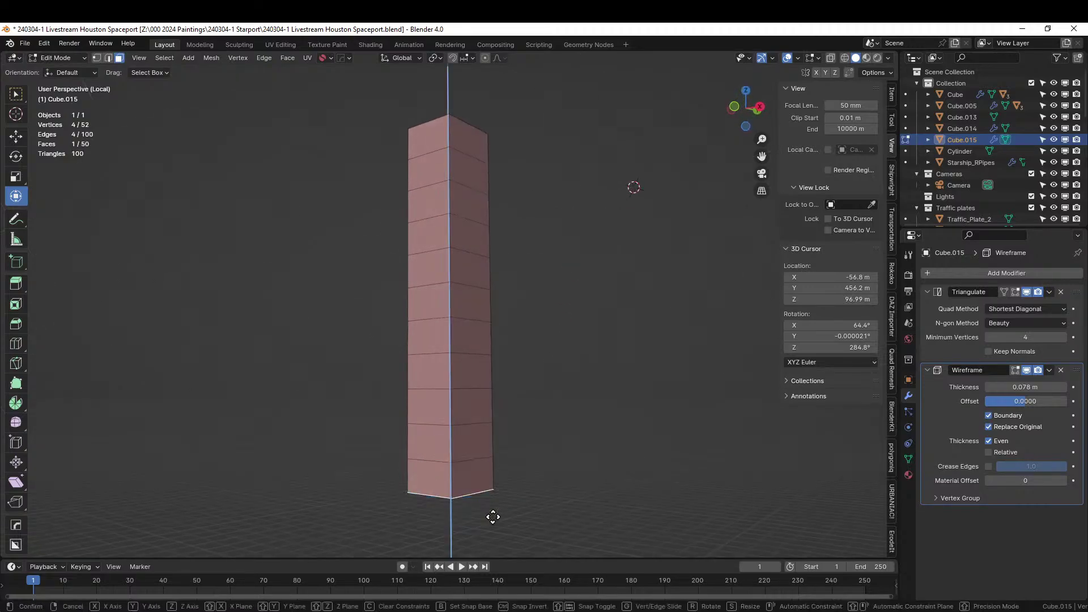
{"action": "left_click", "coordinate": [500, 550]}
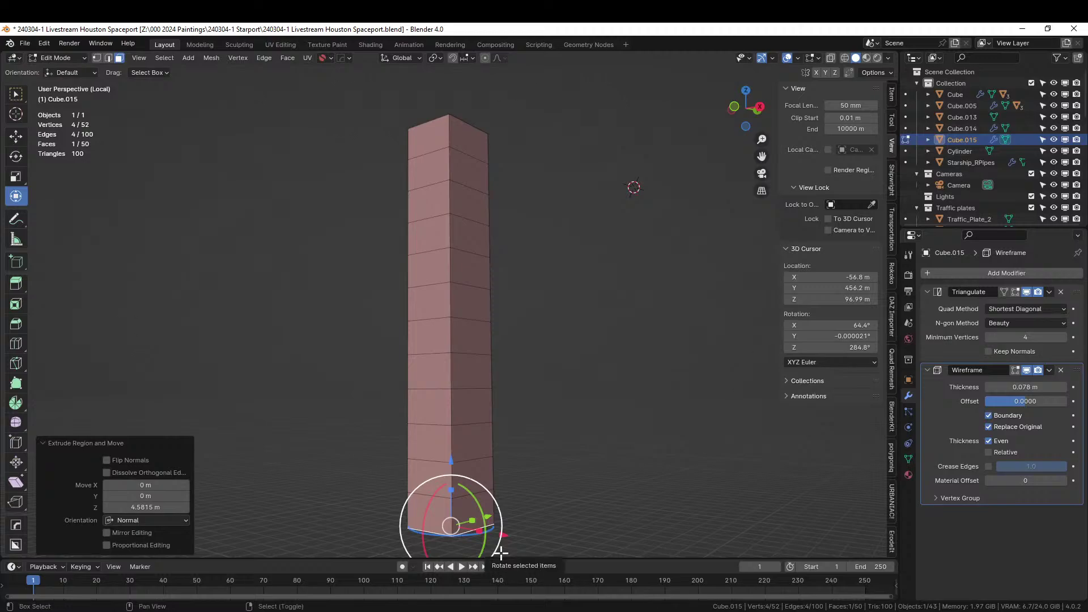
{"action": "key", "text": "shift+r"}
{"action": "key", "text": "shift+r"}
{"action": "key", "text": "shift+r"}
{"action": "key", "text": "shift+r"}
{"action": "key", "text": "shift+r"}
{"action": "scroll", "coordinate": [500, 552], "scroll_direction": "down", "scroll_amount": 4}
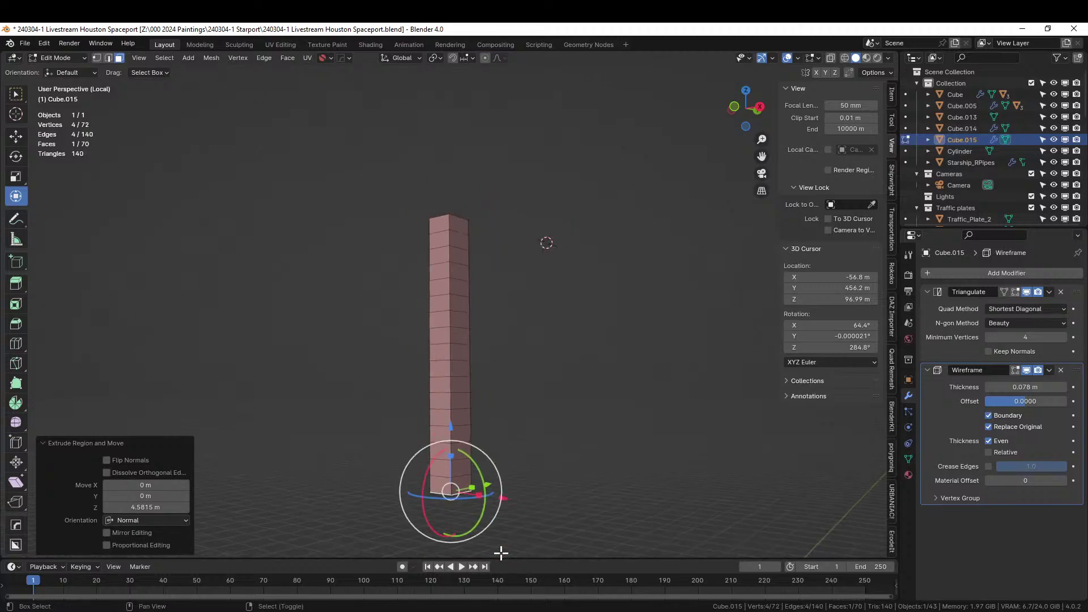
{"action": "key", "text": "shift+r"}
{"action": "key", "text": "shift+r"}
Step: Bring the full scene back into view and display the column's Wireframe and Triangulate modifiers in Edit Mode
{"action": "key", "text": "KP_Divide"}
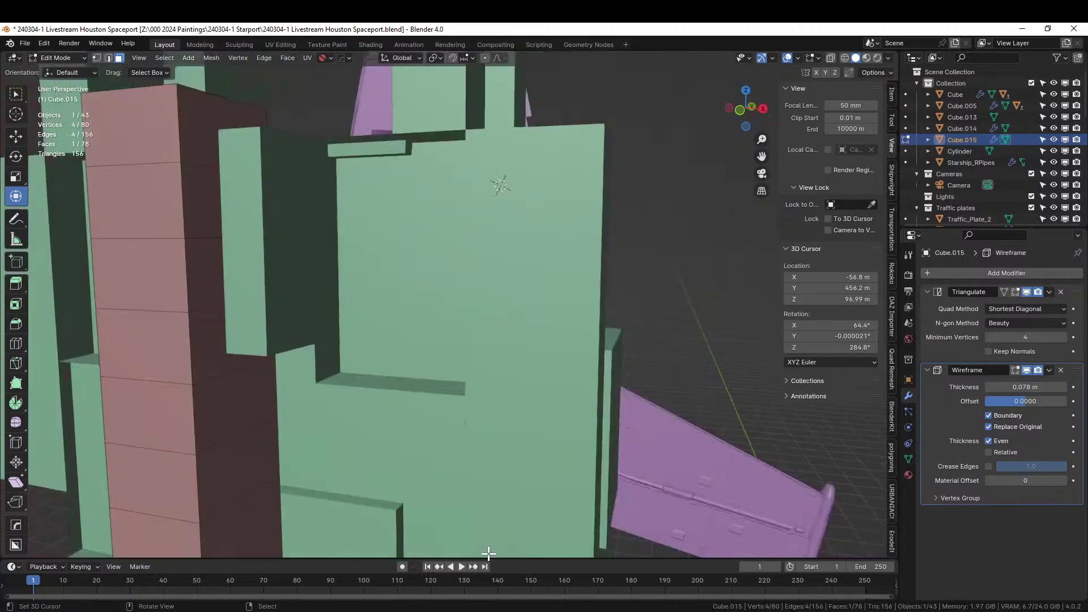
{"action": "scroll", "coordinate": [488, 554], "scroll_direction": "down", "scroll_amount": 5}
{"action": "middle_click_drag", "start_coordinate": [489, 554], "coordinate": [440, 58]}
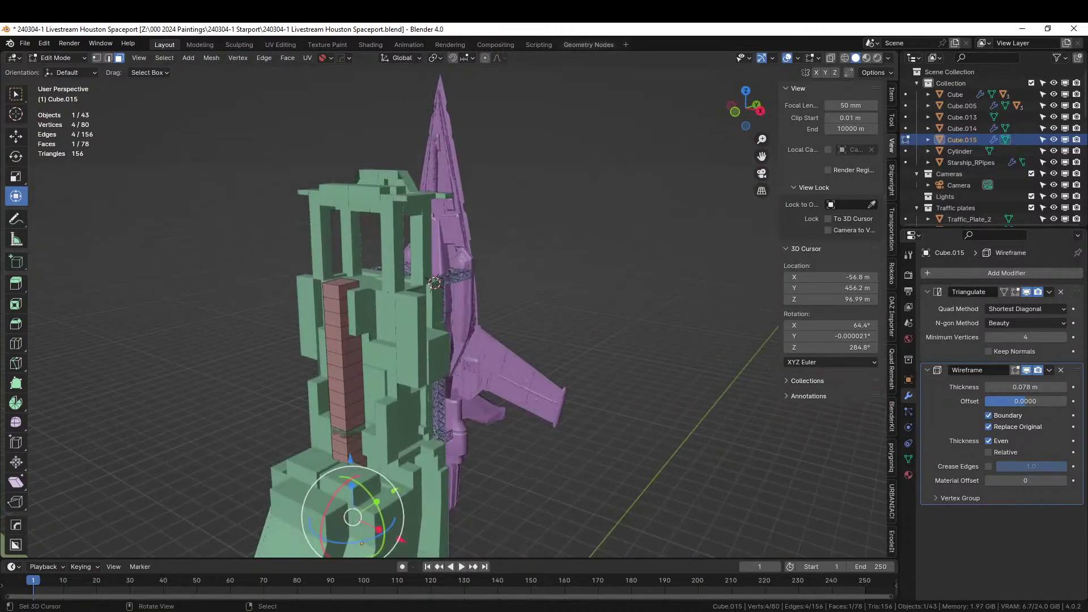
{"action": "left_click", "coordinate": [1016, 370]}
{"action": "mouse_move", "coordinate": [499, 317]}
{"action": "middle_mouse_down"}
{"action": "mouse_move", "coordinate": [510, 341]}
{"action": "mouse_move", "coordinate": [552, 329]}
{"action": "mouse_move", "coordinate": [522, 306]}
{"action": "mouse_move", "coordinate": [533, 277]}
{"action": "mouse_move", "coordinate": [495, 309]}
{"action": "mouse_move", "coordinate": [494, 330]}
{"action": "middle_mouse_up"}
{"action": "left_click", "coordinate": [1014, 292]}
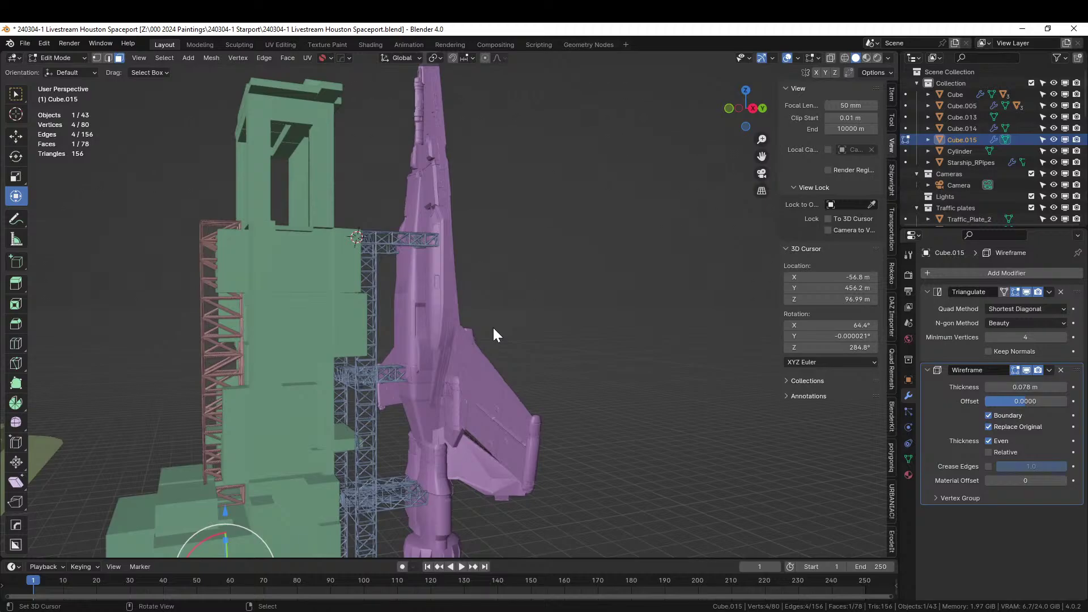
{"action": "middle_click_drag", "start_coordinate": [169, 366], "coordinate": [209, 407]}
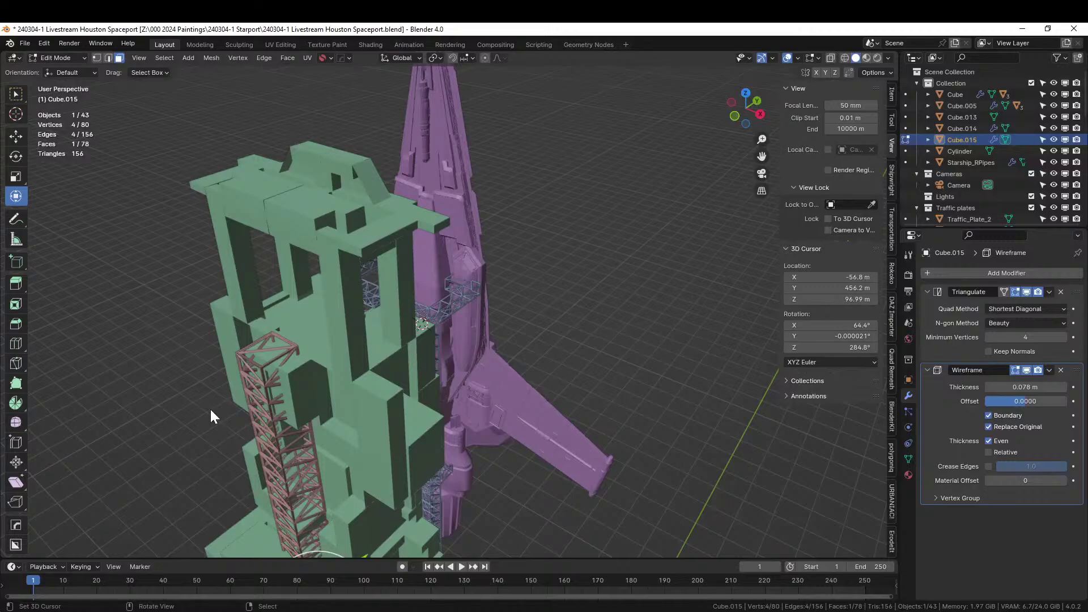
Step: Switch to the green tower body and mirror it across its X axis with a bisecting Mirror modifier
{"action": "scroll", "coordinate": [211, 411], "scroll_direction": "up", "scroll_amount": 5}
{"action": "scroll", "coordinate": [225, 372], "scroll_direction": "down", "scroll_amount": 5}
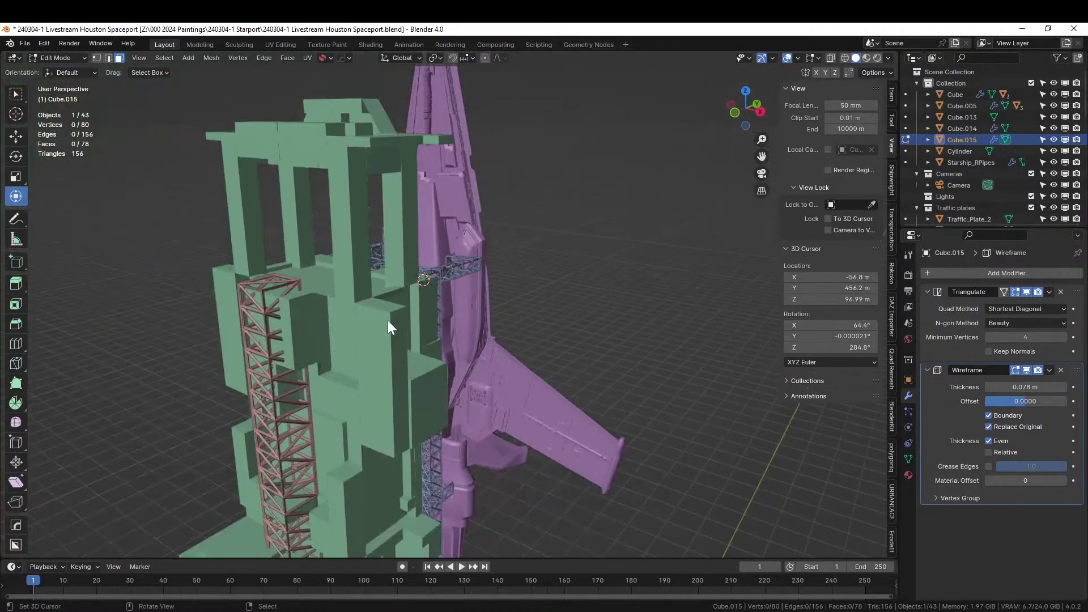
{"action": "key", "text": "alt+q"}
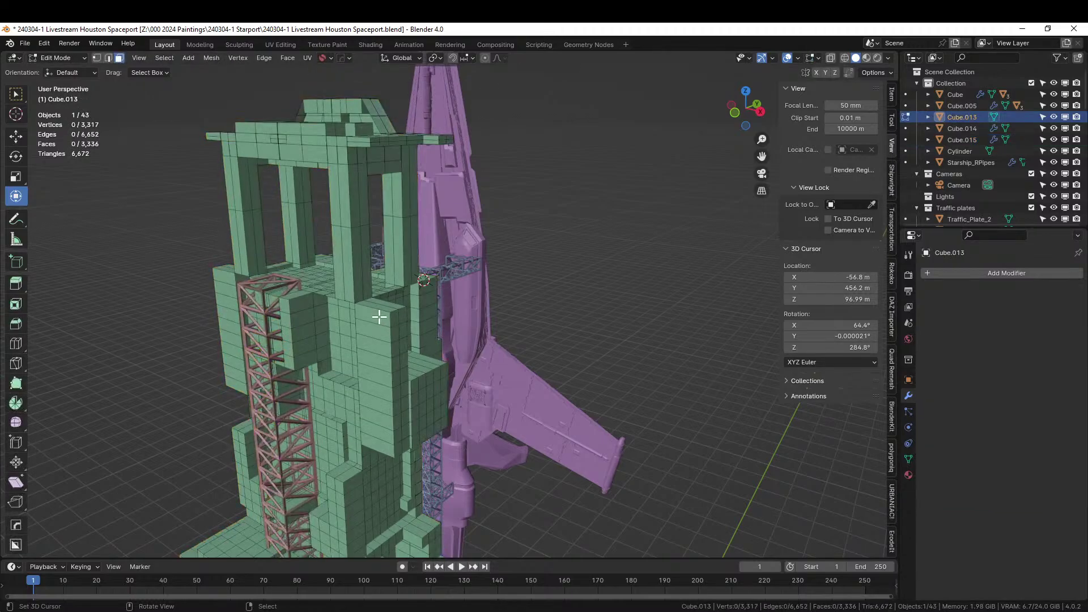
{"action": "key", "text": "Tab"}
{"action": "middle_click_drag", "start_coordinate": [492, 357], "coordinate": [473, 376]}
{"action": "key", "text": "alt+x"}
{"action": "scroll", "coordinate": [481, 416], "scroll_direction": "down", "scroll_amount": 4}
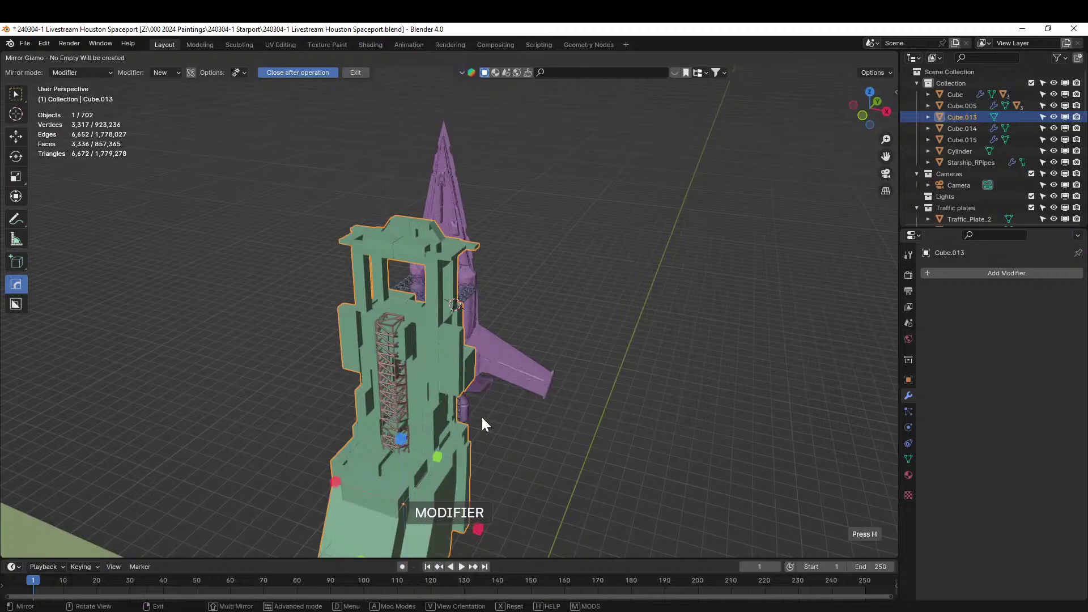
{"action": "left_click", "coordinate": [478, 529]}
{"action": "middle_click_drag", "start_coordinate": [476, 529], "coordinate": [303, 358]}
Step: Extrude a face of the tower's upper side block away from the starship in three segments of about 4.3, 5.4 and 6.1 m
{"action": "key", "text": "Tab"}
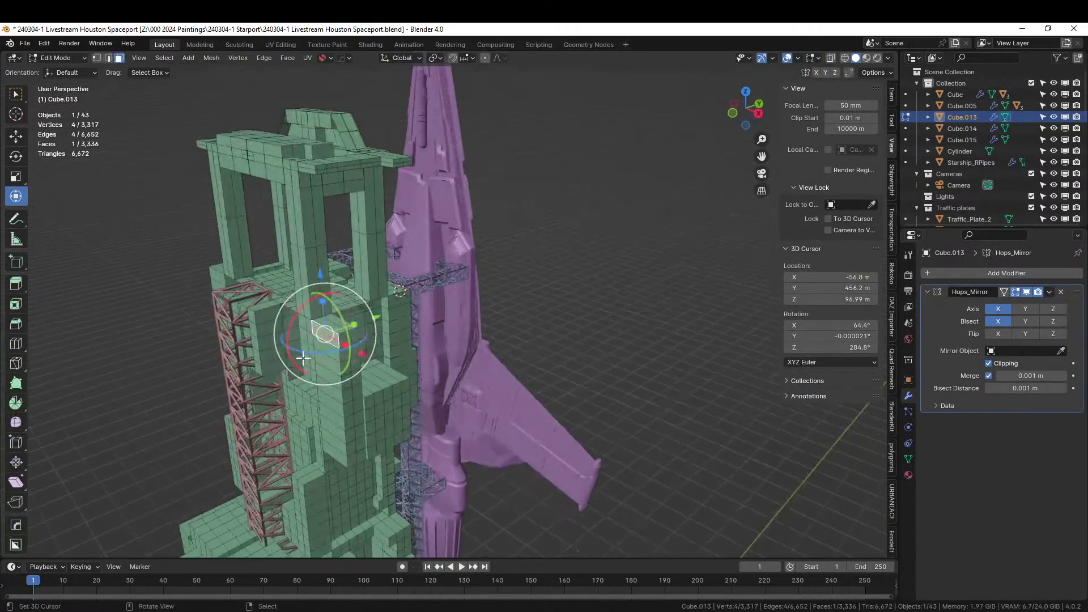
{"action": "scroll", "coordinate": [408, 371], "scroll_direction": "up", "scroll_amount": 4}
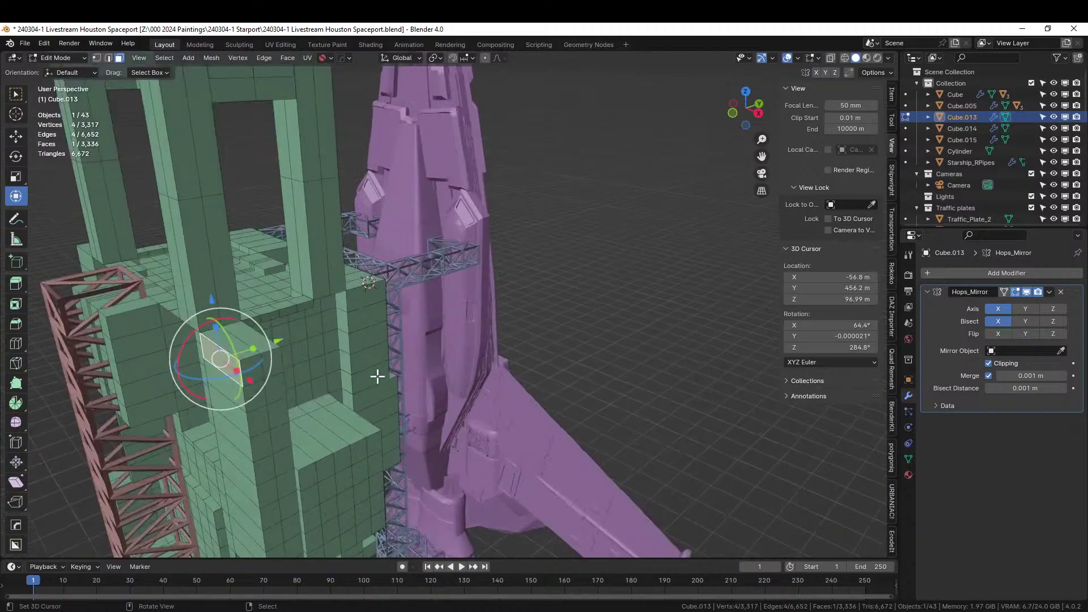
{"action": "key", "text": "e"}
{"action": "left_click", "coordinate": [283, 414]}
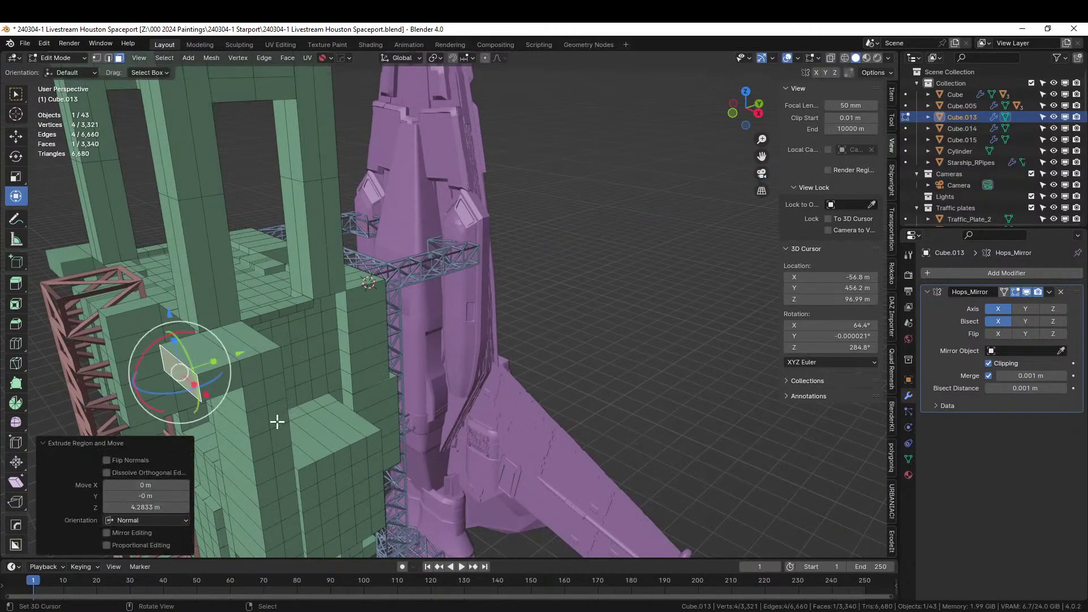
{"action": "key", "text": "e"}
{"action": "left_click", "coordinate": [217, 446]}
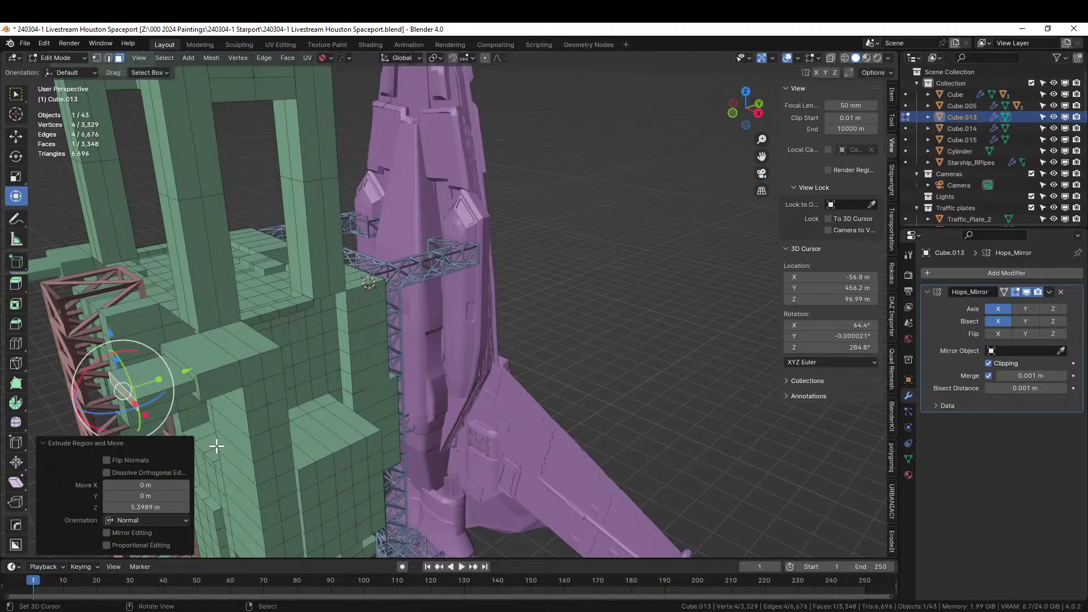
{"action": "middle_click_drag", "start_coordinate": [216, 447], "coordinate": [352, 369]}
{"action": "key", "text": "e"}
{"action": "left_click", "coordinate": [393, 392]}
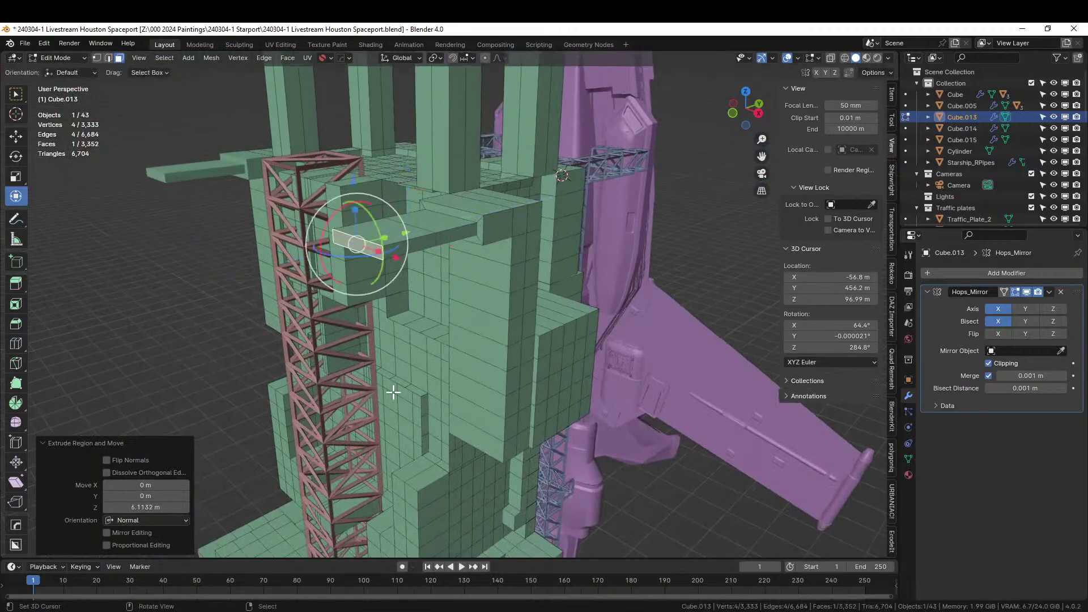
Step: Extrude a narrower tip about 7.4 m from the arm's end face, inset about 0.05 m and scaled to 0.8 in X
{"action": "key", "text": "i"}
{"action": "left_click", "coordinate": [392, 388]}
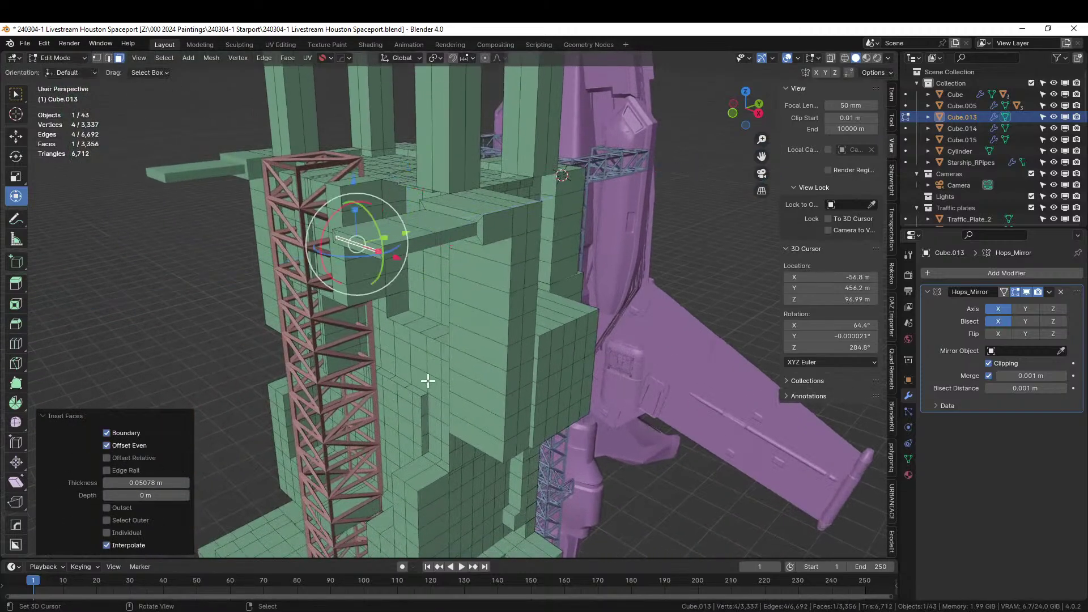
{"action": "key", "text": "s"}
{"action": "key", "text": "x"}
{"action": "left_click", "coordinate": [419, 372]}
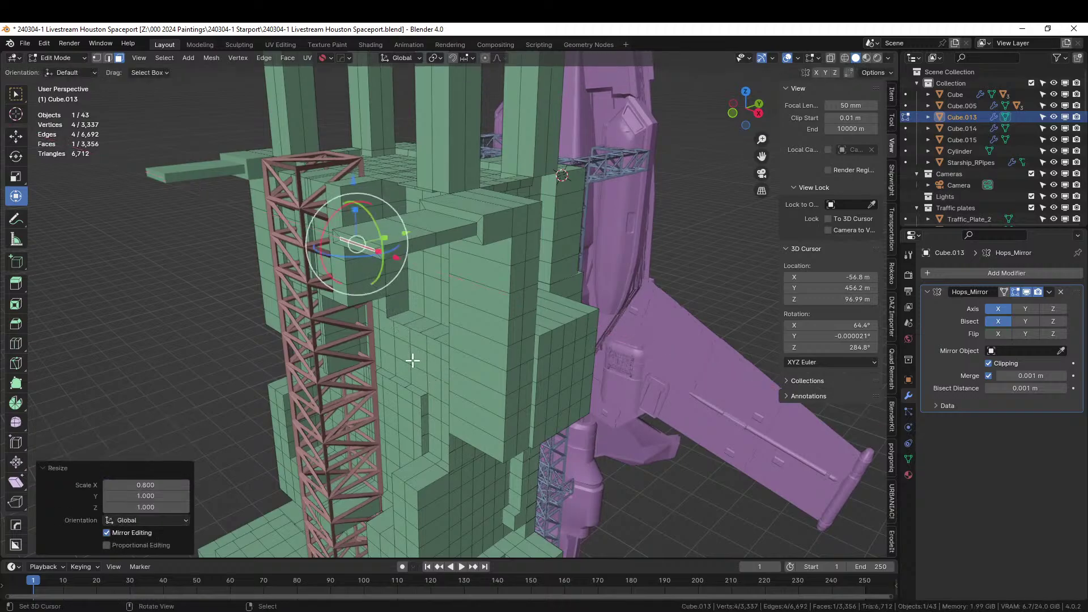
{"action": "key", "text": "e"}
{"action": "middle_click_drag", "start_coordinate": [413, 360], "coordinate": [313, 382]}
{"action": "left_click", "coordinate": [391, 369]}
{"action": "scroll", "coordinate": [313, 381], "scroll_direction": "down", "scroll_amount": 6}
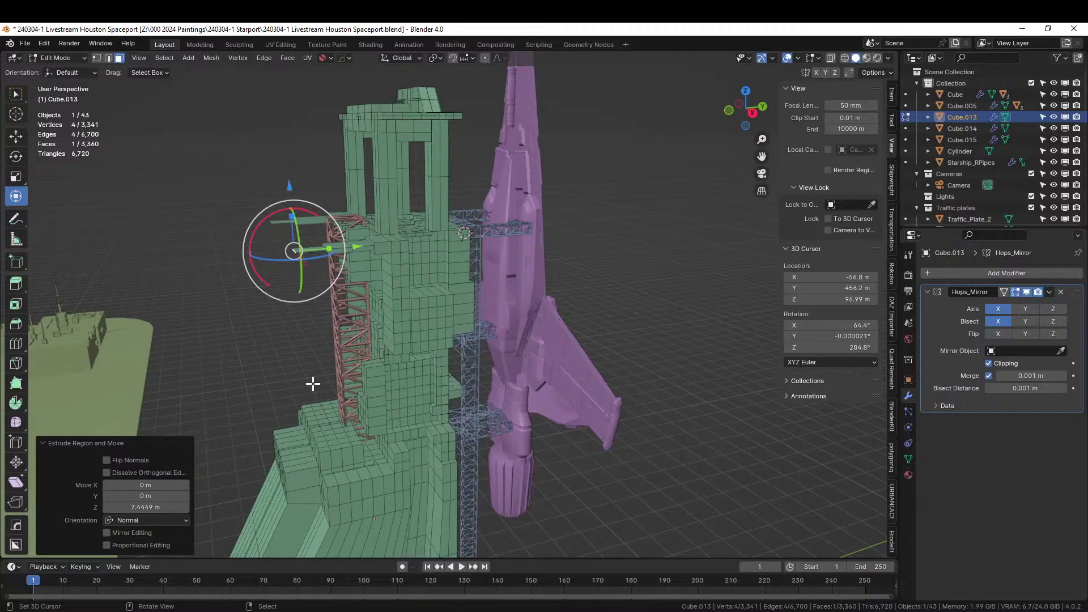
{"action": "scroll", "coordinate": [309, 374], "scroll_direction": "up", "scroll_amount": 6}
{"action": "scroll", "coordinate": [334, 375], "scroll_direction": "down", "scroll_amount": 4}
{"action": "scroll", "coordinate": [339, 379], "scroll_direction": "up", "scroll_amount": 3}
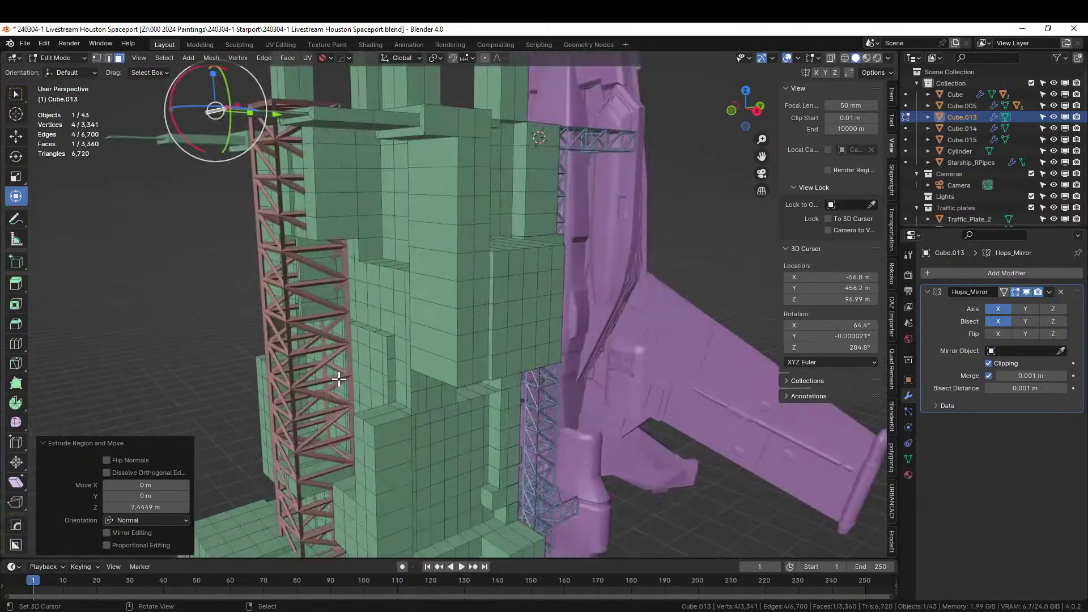
{"action": "middle_click_drag", "start_coordinate": [339, 380], "coordinate": [382, 470]}
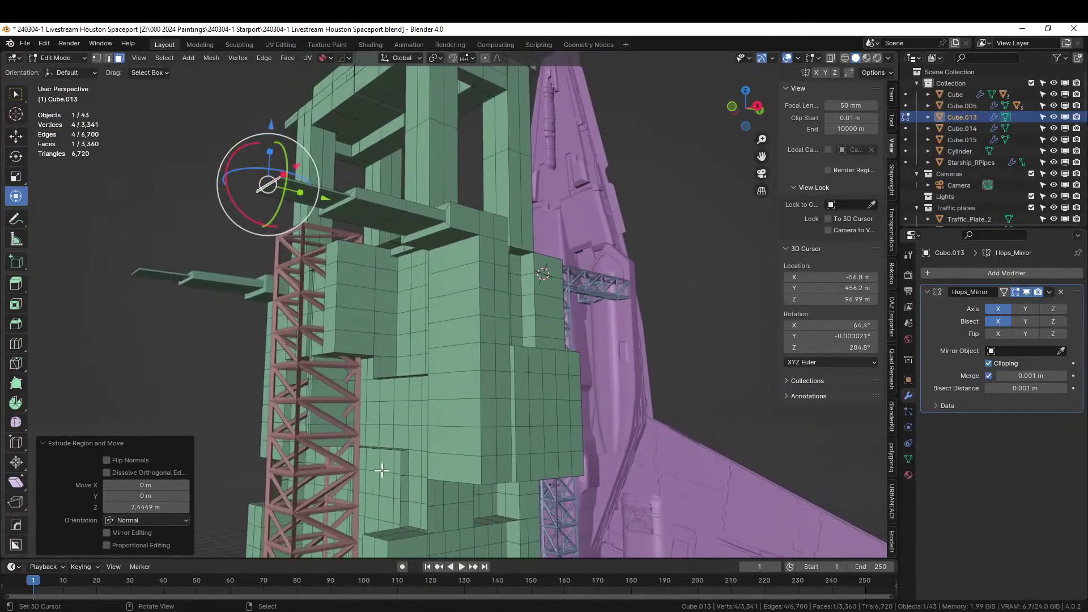
{"action": "middle_click_drag", "start_coordinate": [401, 374], "coordinate": [403, 434]}
{"action": "scroll", "coordinate": [403, 435], "scroll_direction": "down", "scroll_amount": 6}
Step: Open the blue truss frame between tower and starship for mesh editing and turn off its Wireframe modifier's viewport display
{"action": "key", "text": "KP_Divide"}
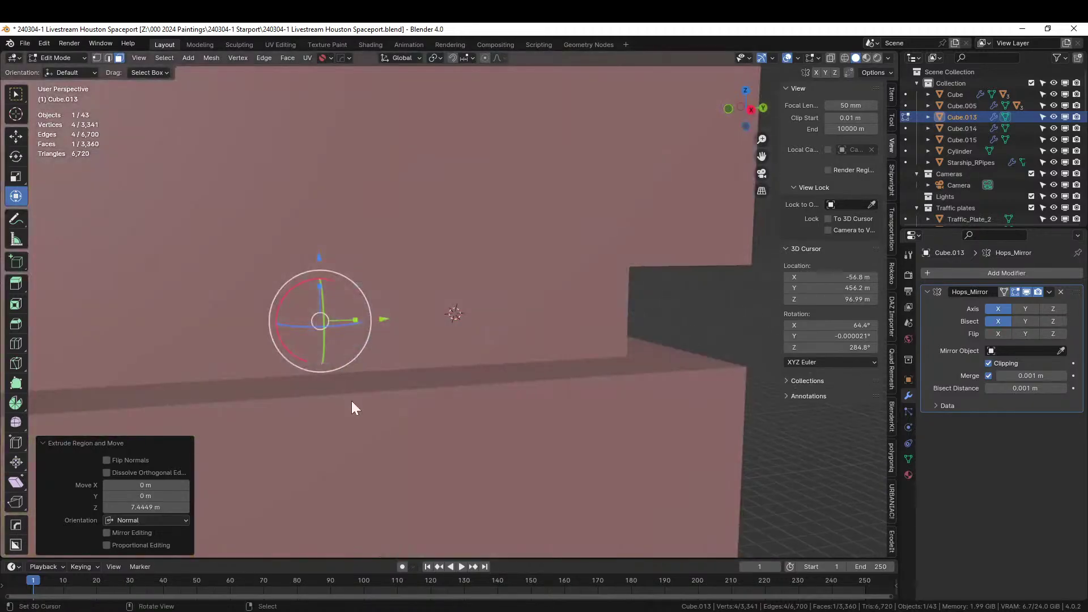
{"action": "key", "text": "Tab"}
{"action": "scroll", "coordinate": [351, 401], "scroll_direction": "down", "scroll_amount": 10}
{"action": "middle_click_drag", "start_coordinate": [350, 401], "coordinate": [372, 388]}
{"action": "right_click", "coordinate": [449, 390]}
{"action": "middle_click_drag", "start_coordinate": [485, 393], "coordinate": [481, 376]}
{"action": "scroll", "coordinate": [482, 376], "scroll_direction": "up", "scroll_amount": 10}
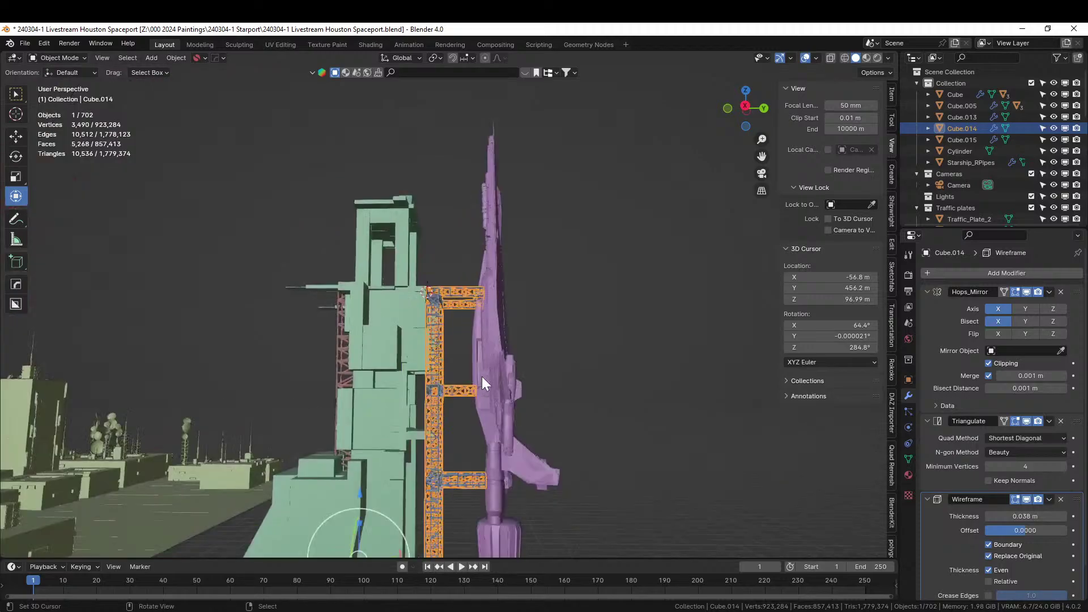
{"action": "scroll", "coordinate": [490, 364], "scroll_direction": "up", "scroll_amount": 3}
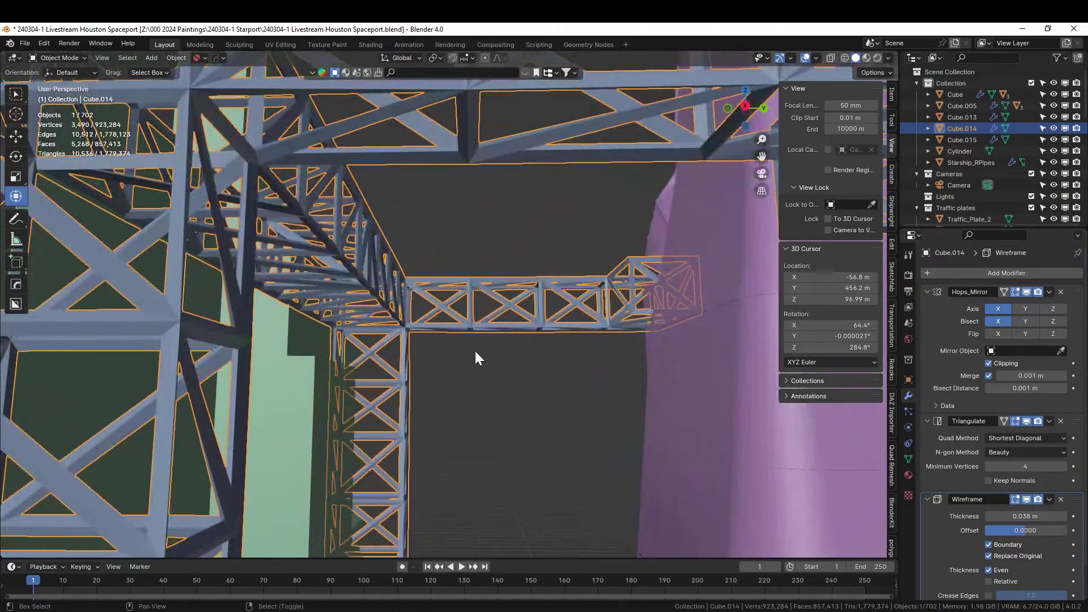
{"action": "middle_click_drag", "start_coordinate": [475, 354], "coordinate": [455, 419]}
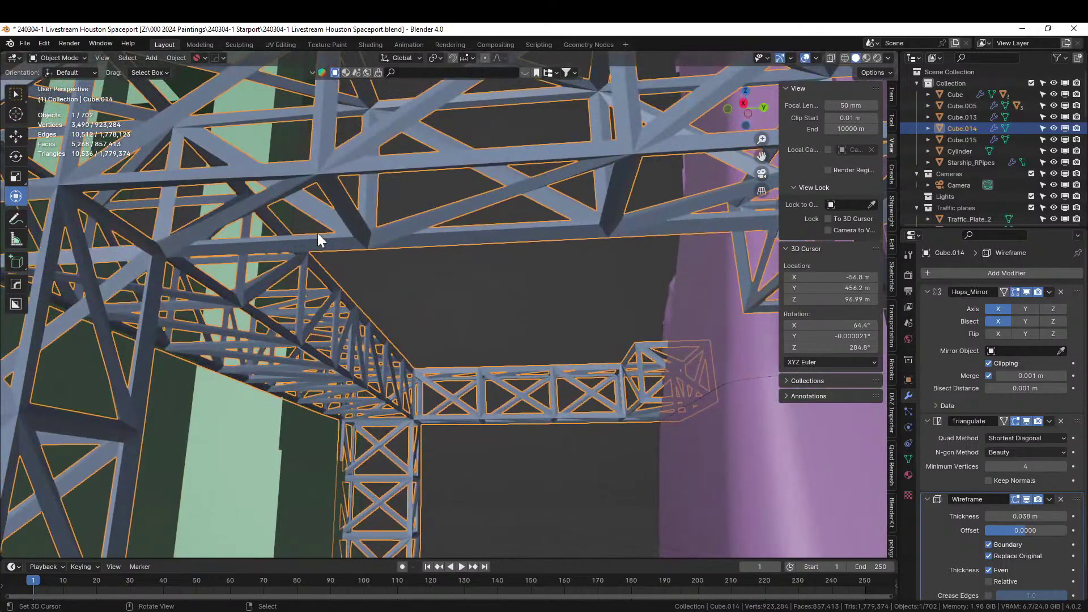
{"action": "scroll", "coordinate": [318, 234], "scroll_direction": "down", "scroll_amount": 5}
{"action": "key", "text": "Tab"}
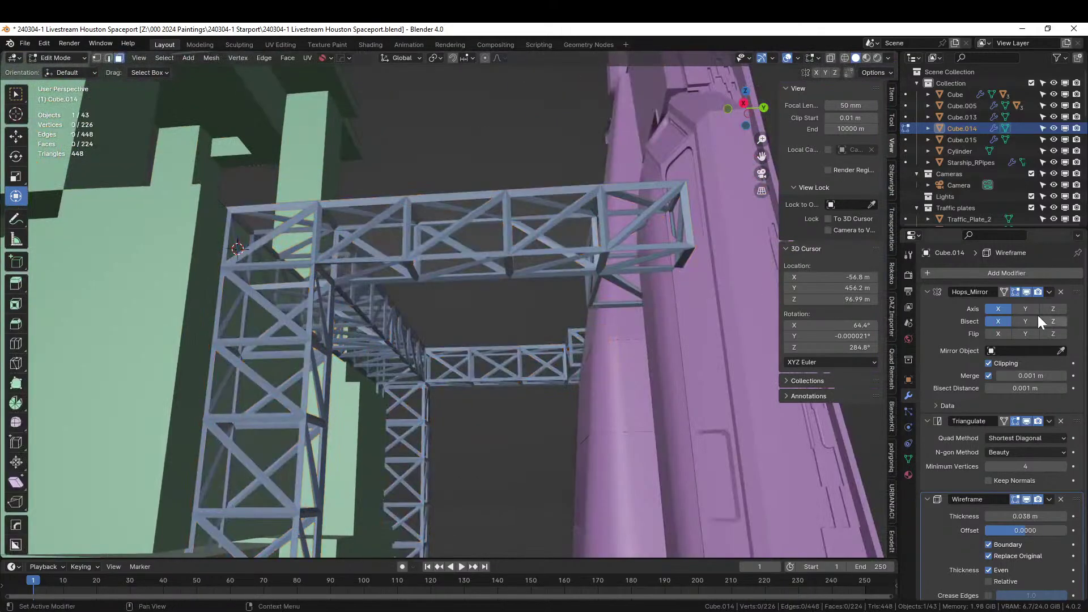
{"action": "left_click", "coordinate": [1026, 499]}
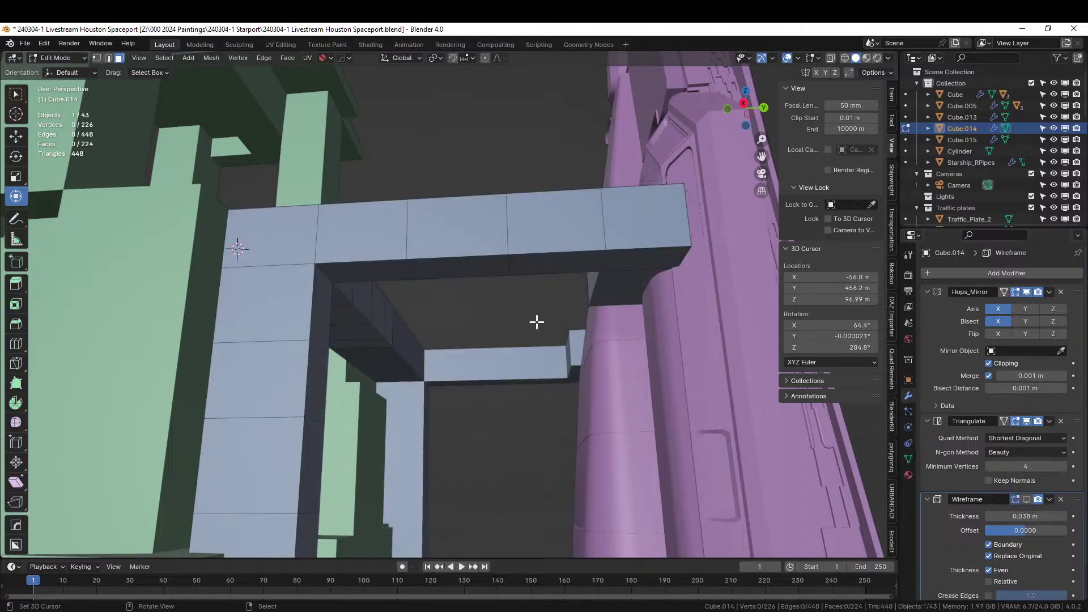
{"action": "middle_click_drag", "start_coordinate": [537, 322], "coordinate": [498, 445]}
Step: Apply the Mirror modifier on the blue truss frame
{"action": "key", "text": "Tab"}
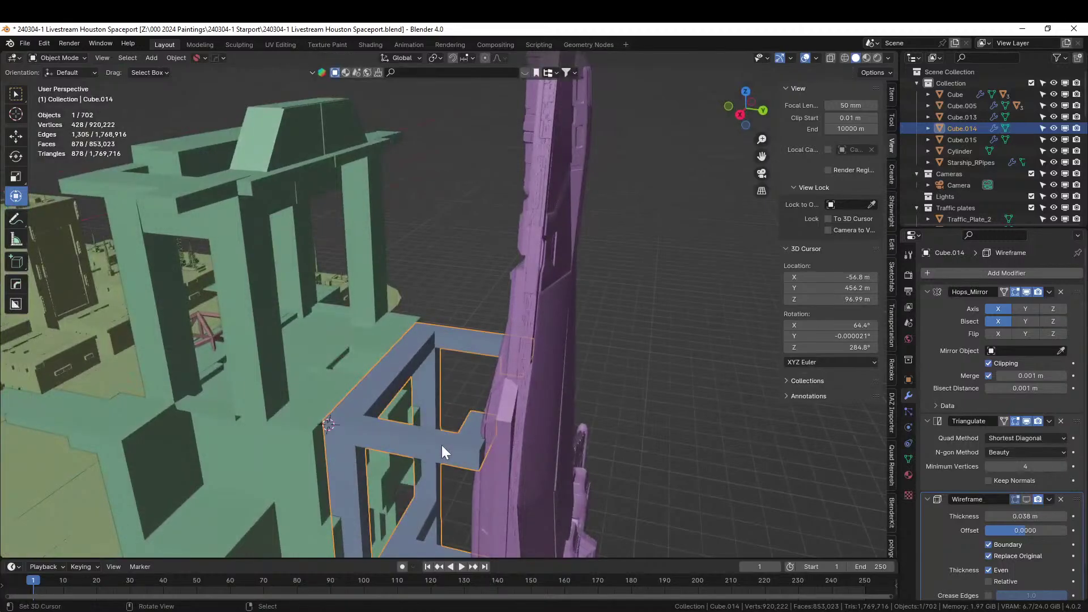
{"action": "key", "text": "ctrl+a"}
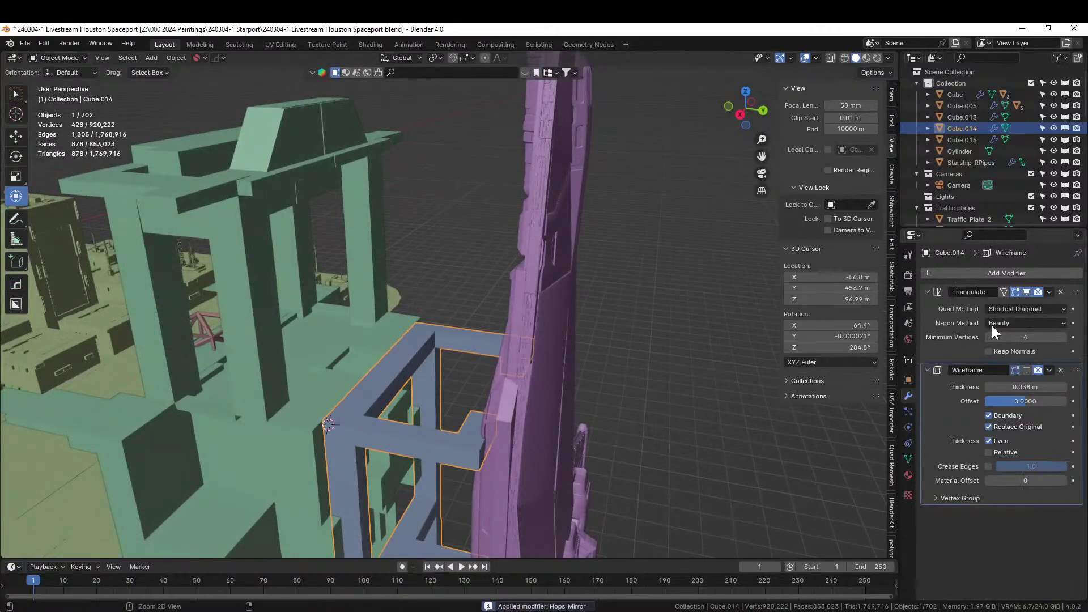
{"action": "middle_click_drag", "start_coordinate": [320, 451], "coordinate": [336, 381]}
Step: Select three adjacent underside faces of the truss frame's near upper arm in the mesh
{"action": "key", "text": "Tab"}
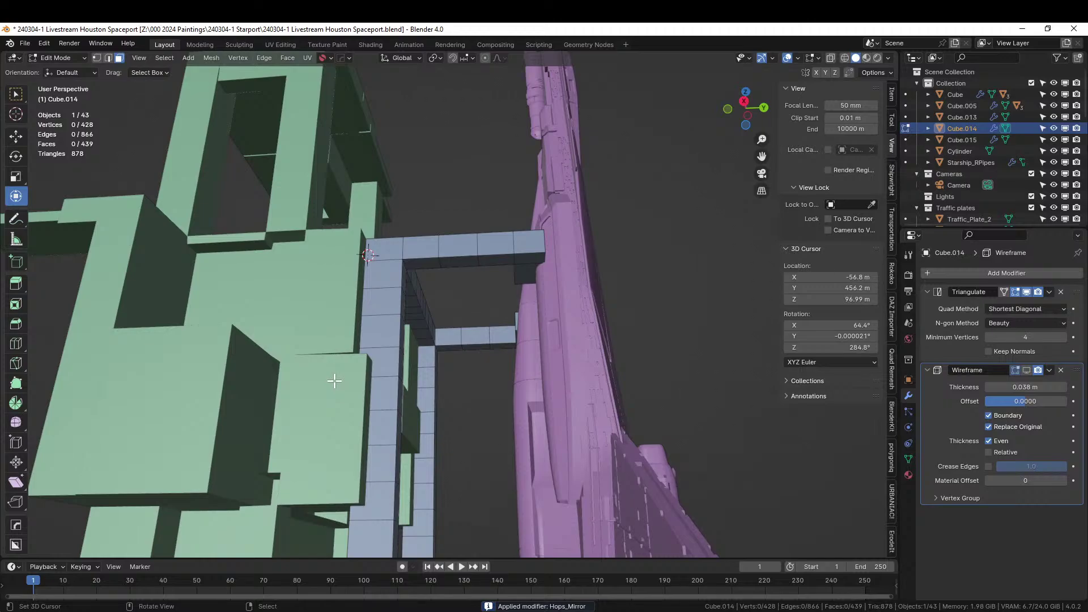
{"action": "middle_click_drag", "start_coordinate": [335, 381], "coordinate": [378, 360]}
{"action": "left_click", "coordinate": [400, 230]}
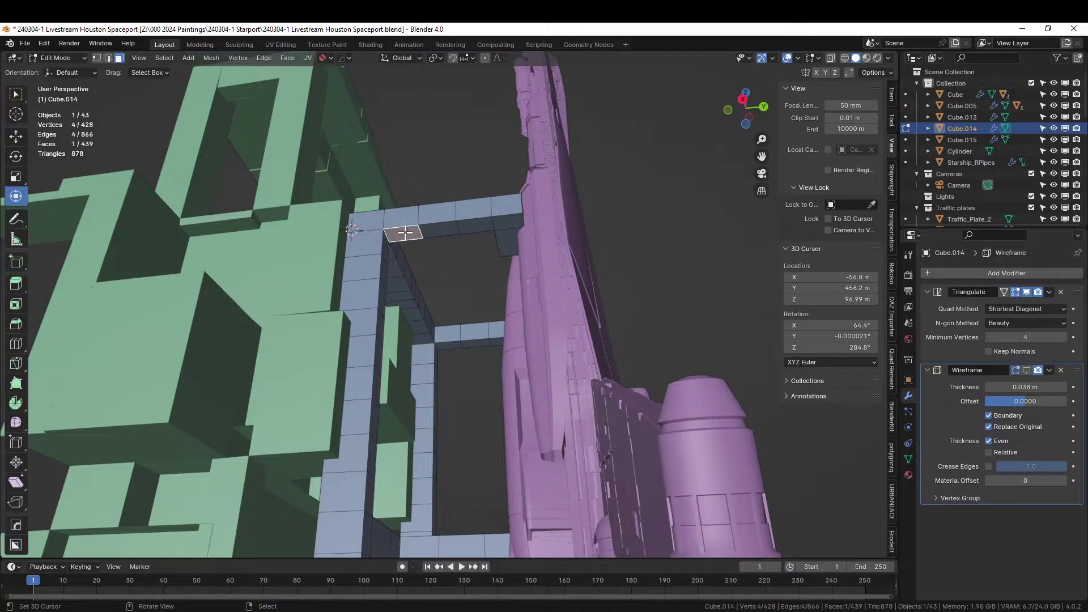
{"action": "left_click", "coordinate": [438, 226], "text": "shift"}
{"action": "left_click", "coordinate": [476, 222], "text": "shift"}
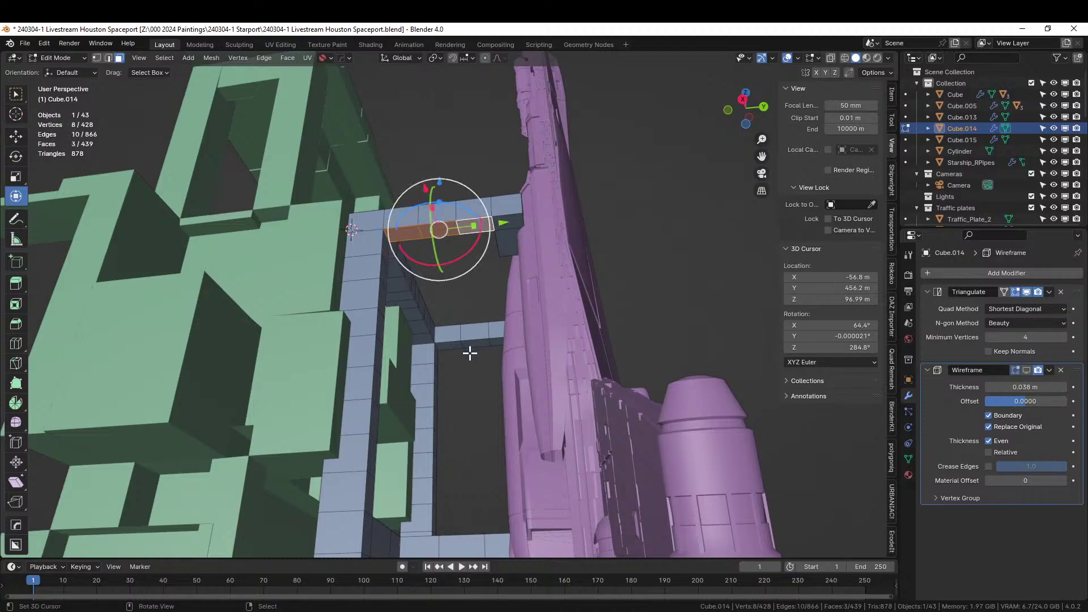
{"action": "mouse_move", "coordinate": [469, 352]}
{"action": "middle_mouse_down"}
{"action": "mouse_move", "coordinate": [481, 333]}
{"action": "mouse_move", "coordinate": [496, 364]}
{"action": "mouse_move", "coordinate": [455, 355]}
{"action": "middle_mouse_up"}
{"action": "left_click", "coordinate": [459, 337], "text": "shift"}
{"action": "left_click", "coordinate": [478, 335], "text": "shift"}
{"action": "left_click", "coordinate": [503, 335], "text": "shift"}
{"action": "left_click", "coordinate": [396, 376], "text": "shift"}
{"action": "left_click", "coordinate": [450, 374], "text": "shift"}
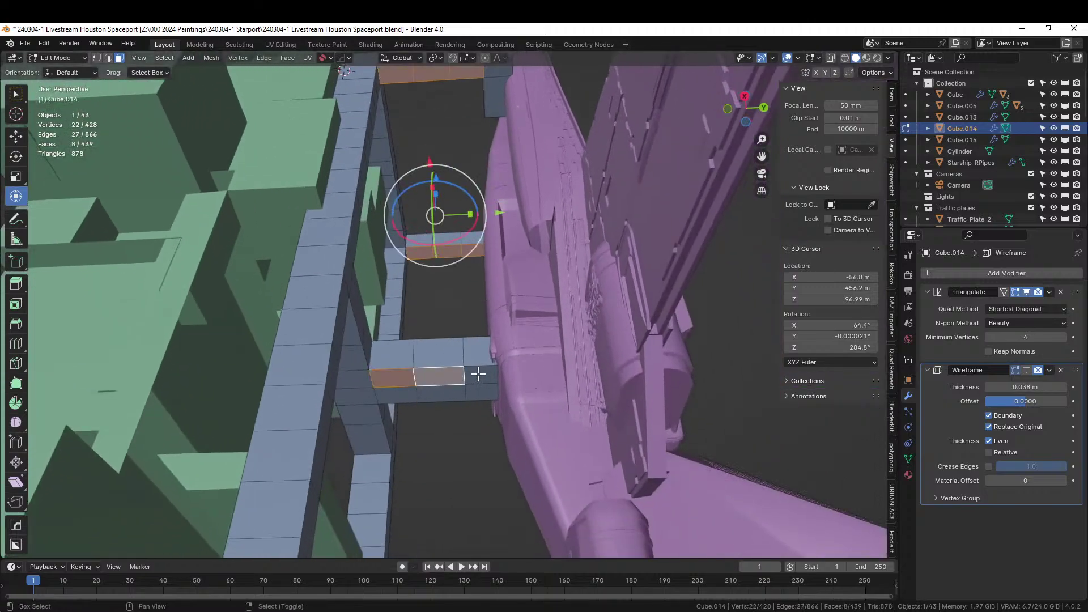
{"action": "left_click", "coordinate": [445, 374], "text": "shift"}
{"action": "left_click", "coordinate": [389, 378], "text": "shift"}
{"action": "left_click", "coordinate": [422, 251], "text": "shift"}
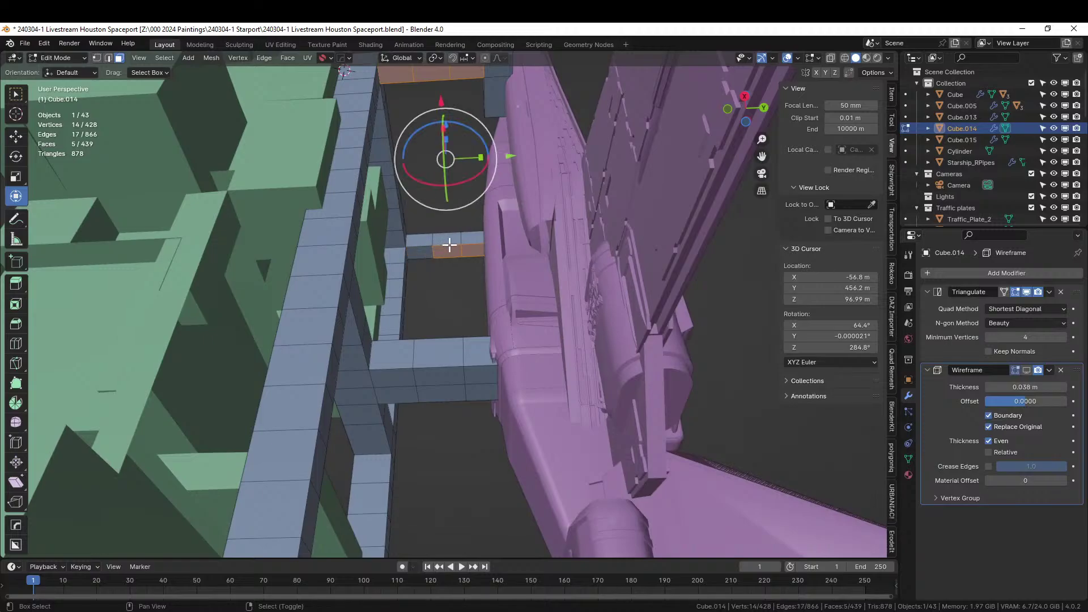
{"action": "left_click", "coordinate": [450, 244], "text": "shift"}
{"action": "left_click", "coordinate": [451, 243], "text": "shift"}
{"action": "left_click", "coordinate": [455, 250], "text": "shift"}
{"action": "left_click", "coordinate": [468, 249], "text": "shift"}
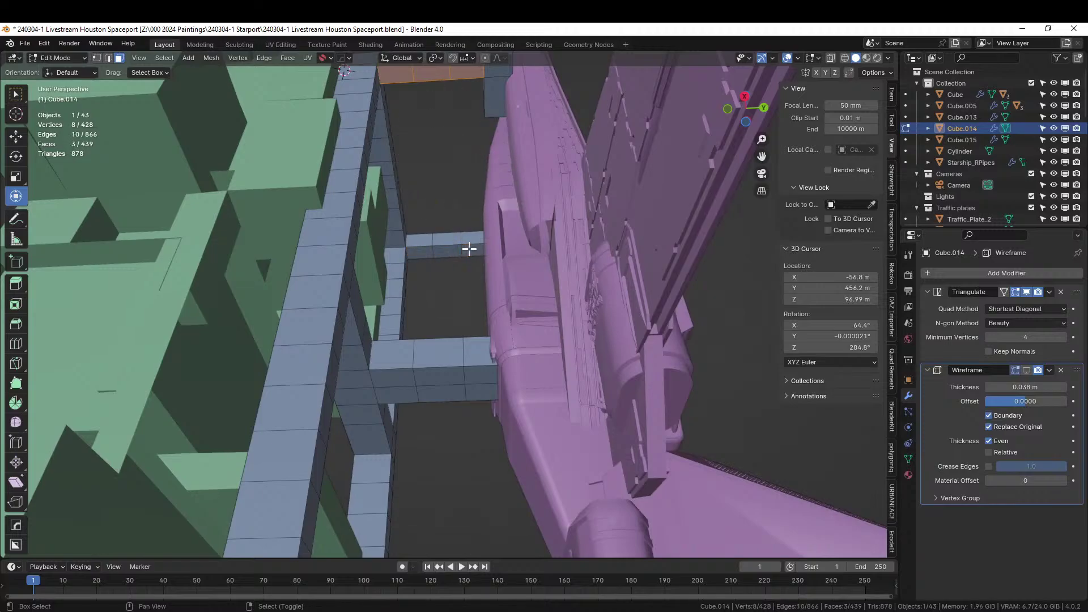
Step: Generate 10 catenary Random Cables on the truss frame's selected faces with the origin seed set to 2
{"action": "scroll", "coordinate": [495, 241], "scroll_direction": "down", "scroll_amount": 5}
{"action": "middle_click_drag", "start_coordinate": [496, 241], "coordinate": [491, 308]}
{"action": "scroll", "coordinate": [489, 310], "scroll_direction": "up", "scroll_amount": 3}
{"action": "key", "text": "Tab"}
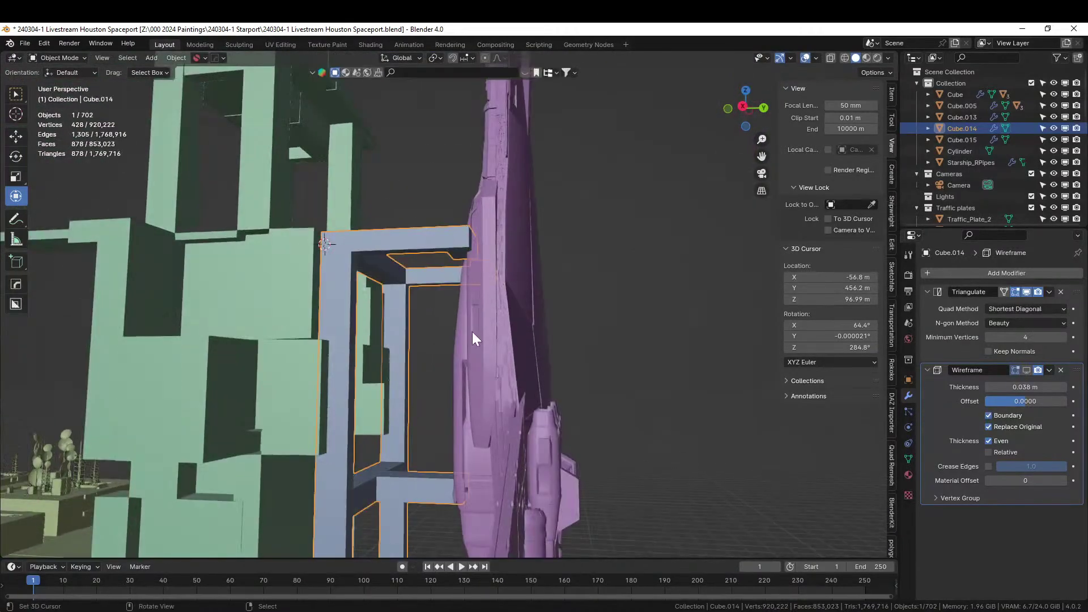
{"action": "key", "text": "shift+q"}
{"action": "mouse_move", "coordinate": [472, 332]}
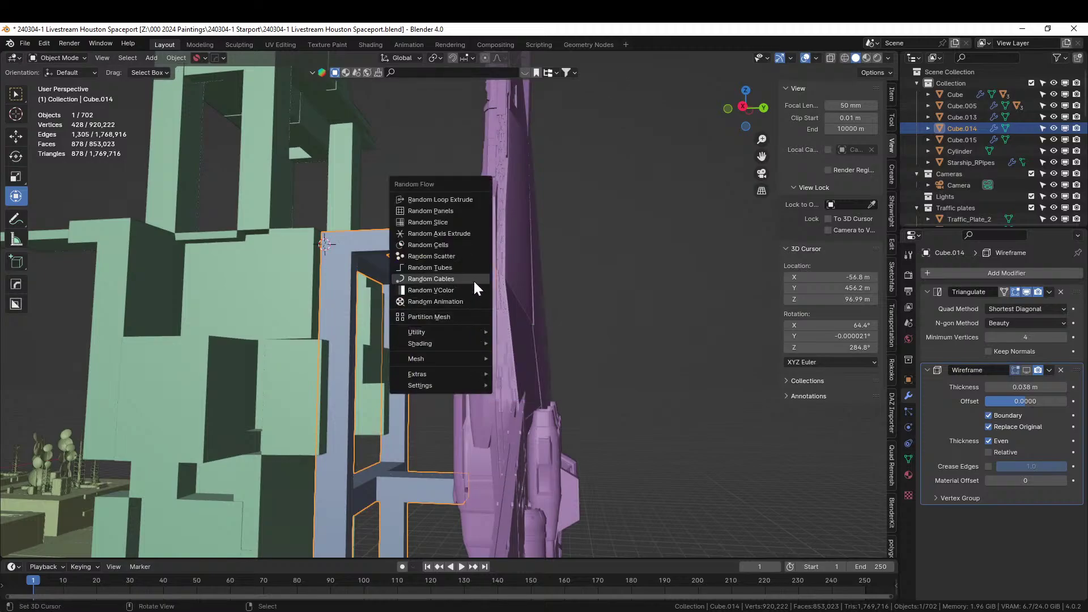
{"action": "left_click", "coordinate": [471, 280]}
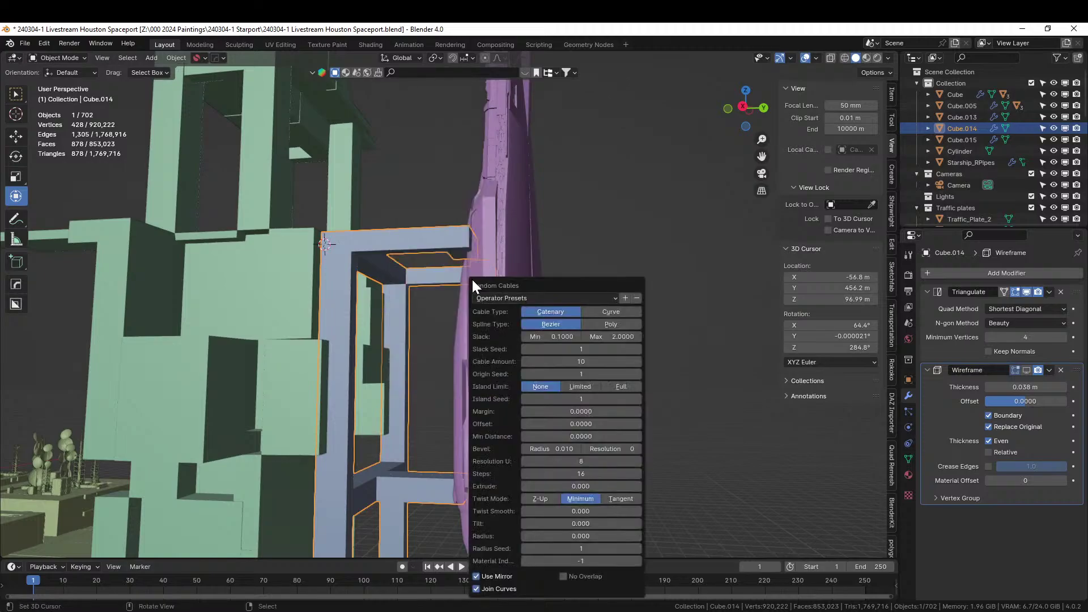
{"action": "left_click", "coordinate": [638, 374]}
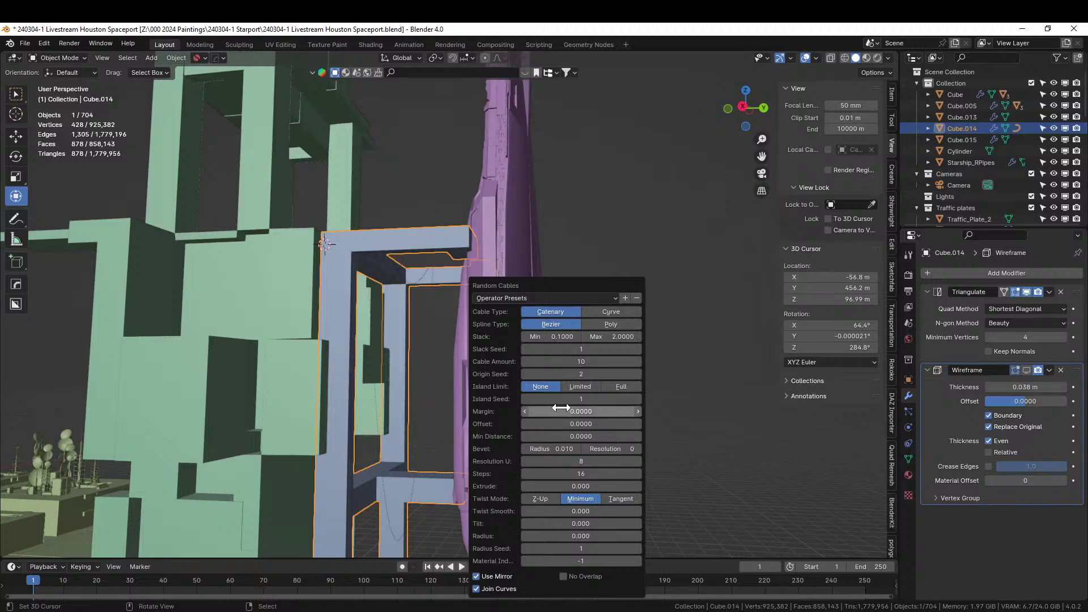
Step: Increase the bevel radius of the random cables to make them thicker
{"action": "left_click", "coordinate": [558, 449]}
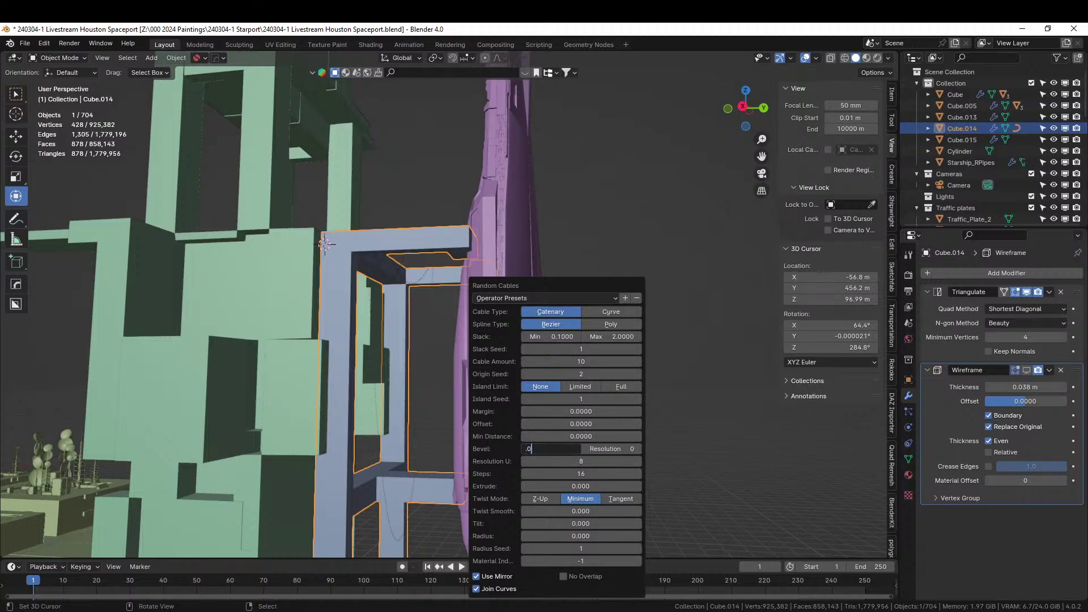
{"action": "key", "text": "Return"}
{"action": "scroll", "coordinate": [420, 361], "scroll_direction": "up", "scroll_amount": 4}
{"action": "middle_click_drag", "start_coordinate": [419, 361], "coordinate": [402, 377]}
{"action": "scroll", "coordinate": [385, 369], "scroll_direction": "up", "scroll_amount": 3}
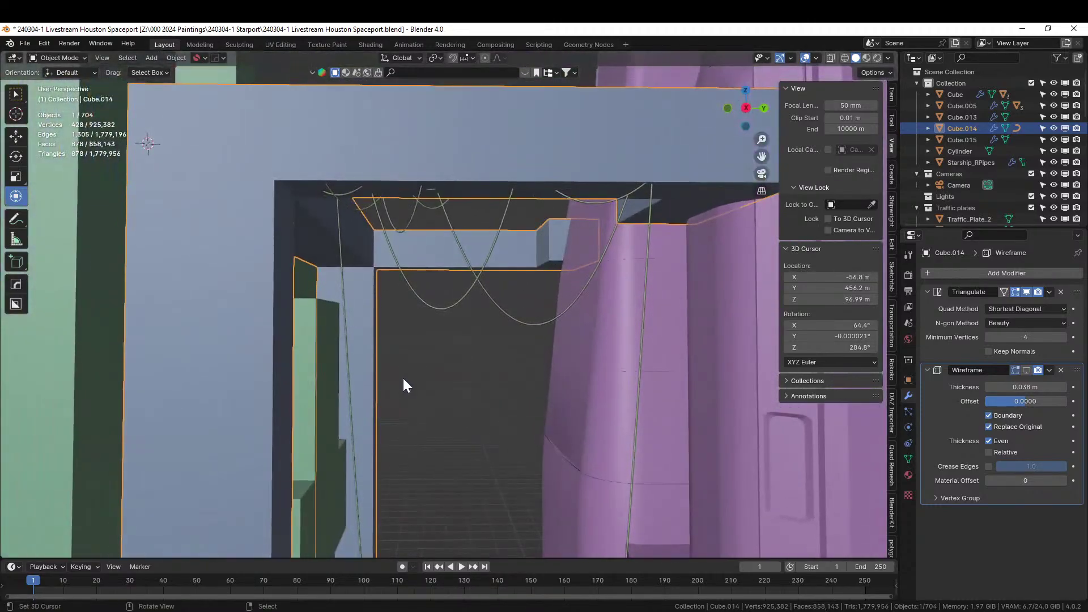
{"action": "key", "text": "F9"}
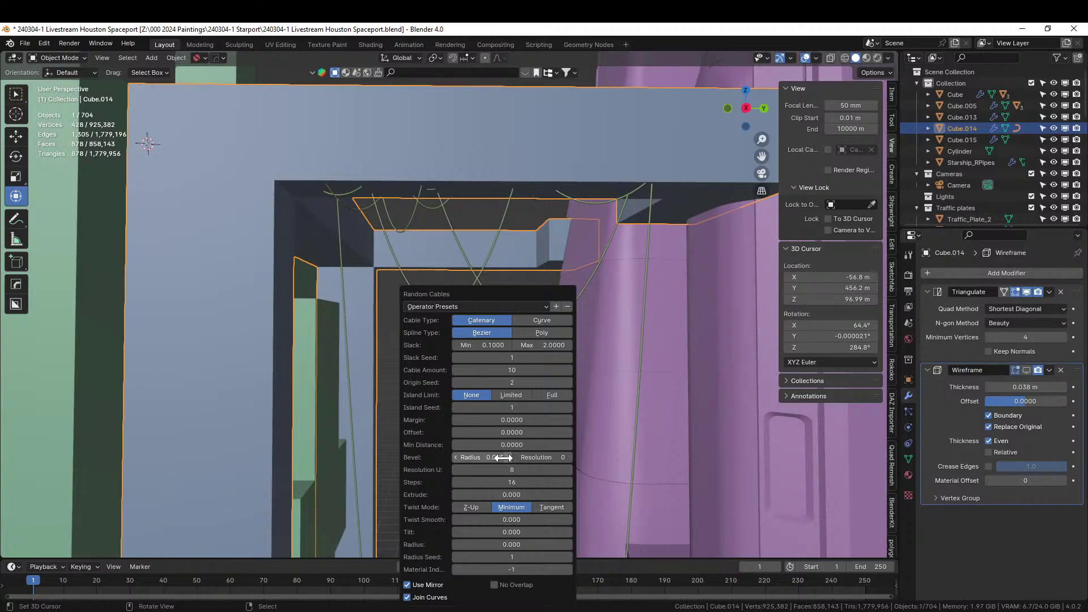
{"action": "left_click", "coordinate": [482, 457]}
{"action": "type", "text": "."}
{"action": "key", "text": "Return"}
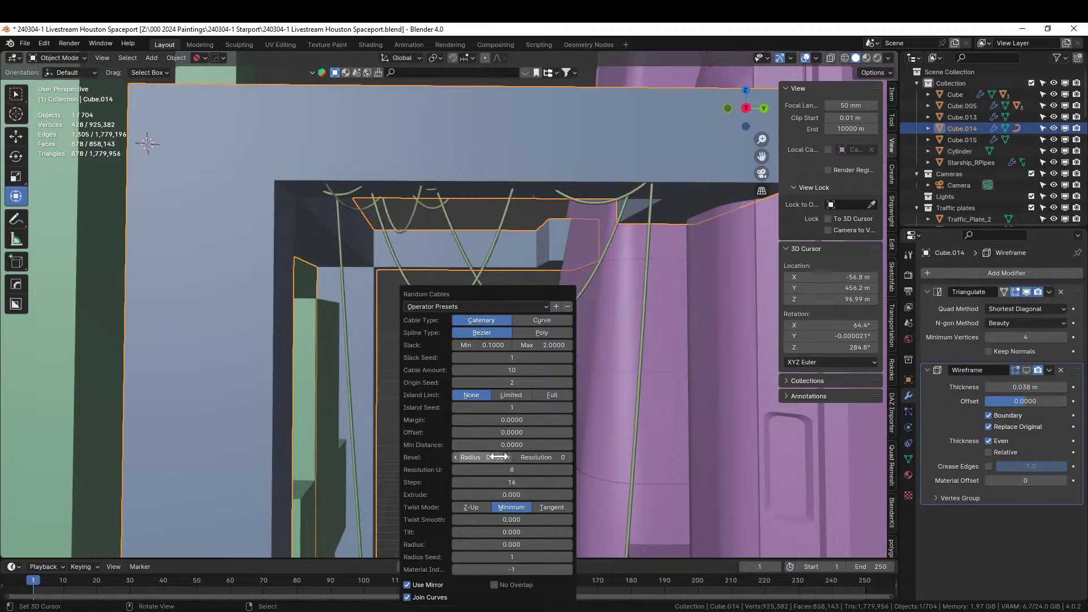
Step: Select the adjacent underside faces along the blue truss frame's opposite upper arm in the mesh
{"action": "scroll", "coordinate": [455, 381], "scroll_direction": "down", "scroll_amount": 5}
{"action": "middle_click_drag", "start_coordinate": [455, 381], "coordinate": [283, 378]}
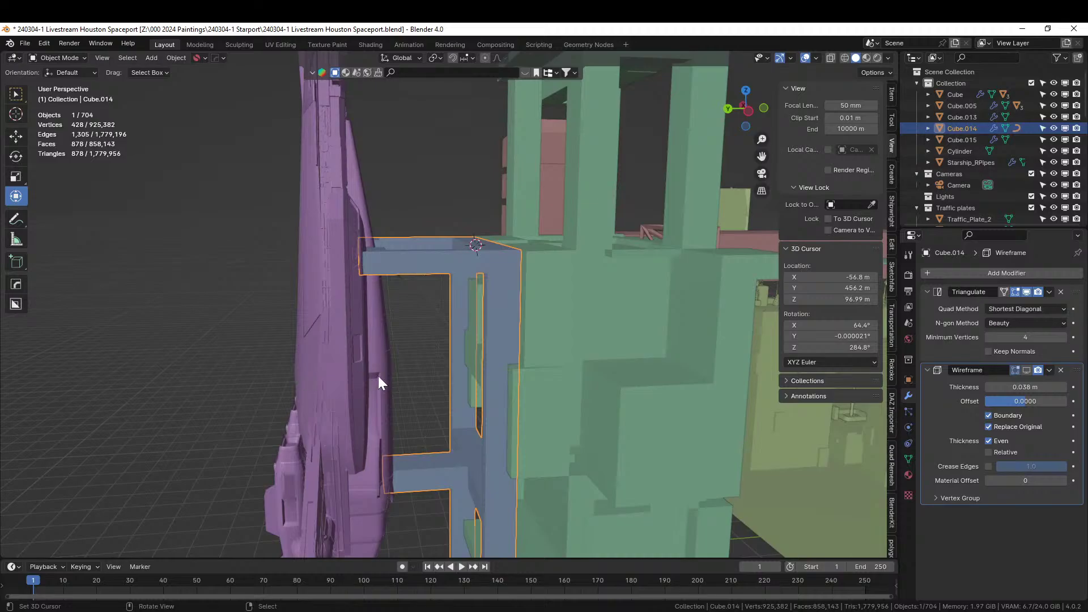
{"action": "middle_click_drag", "start_coordinate": [512, 358], "coordinate": [484, 300]}
{"action": "key", "text": "Tab"}
{"action": "left_click", "coordinate": [478, 342]}
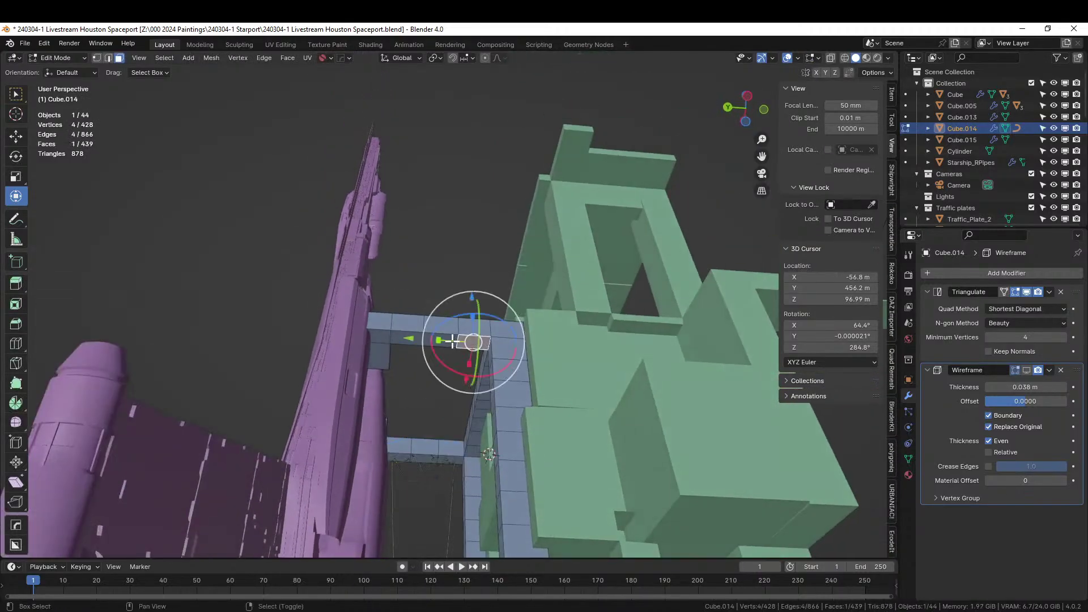
{"action": "left_click", "coordinate": [448, 340], "text": "shift"}
{"action": "left_click", "coordinate": [419, 339], "text": "shift"}
{"action": "left_click", "coordinate": [387, 329], "text": "shift"}
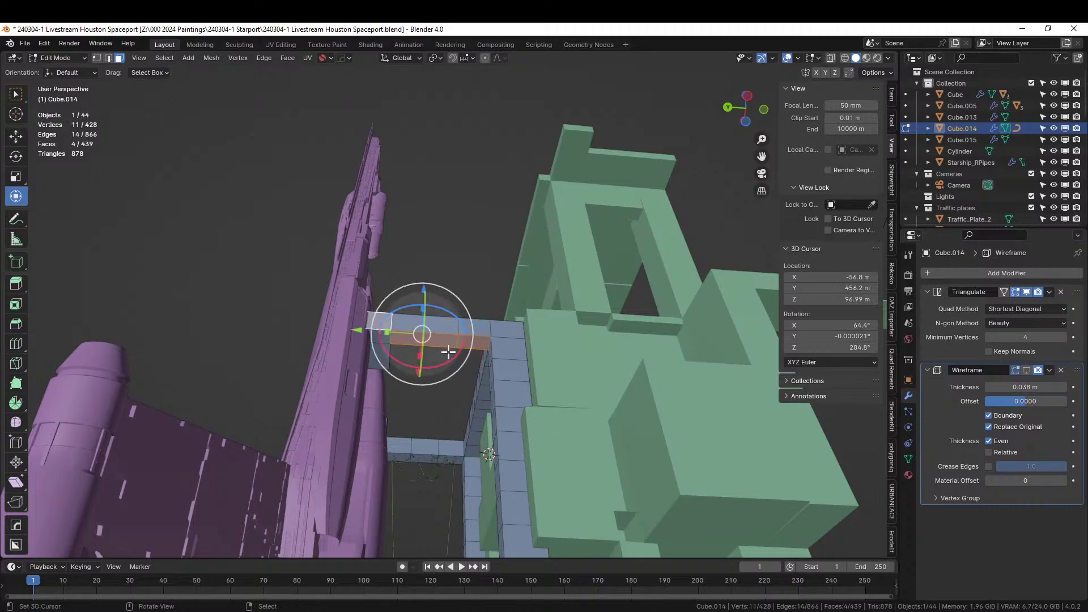
{"action": "left_click", "coordinate": [385, 325], "text": "shift"}
{"action": "left_click", "coordinate": [381, 334], "text": "shift"}
Step: Generate 10 catenary Random Cables on the truss arm's selected faces, advancing the origin seed by one
{"action": "middle_click_drag", "start_coordinate": [493, 361], "coordinate": [500, 384]}
{"action": "key", "text": "Tab"}
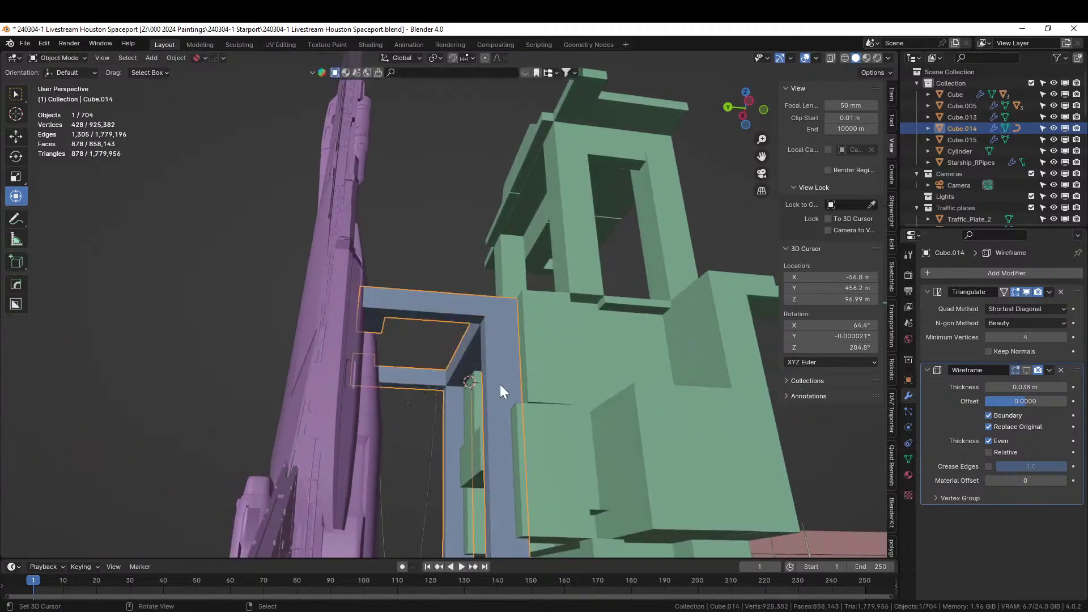
{"action": "key", "text": "shift+q"}
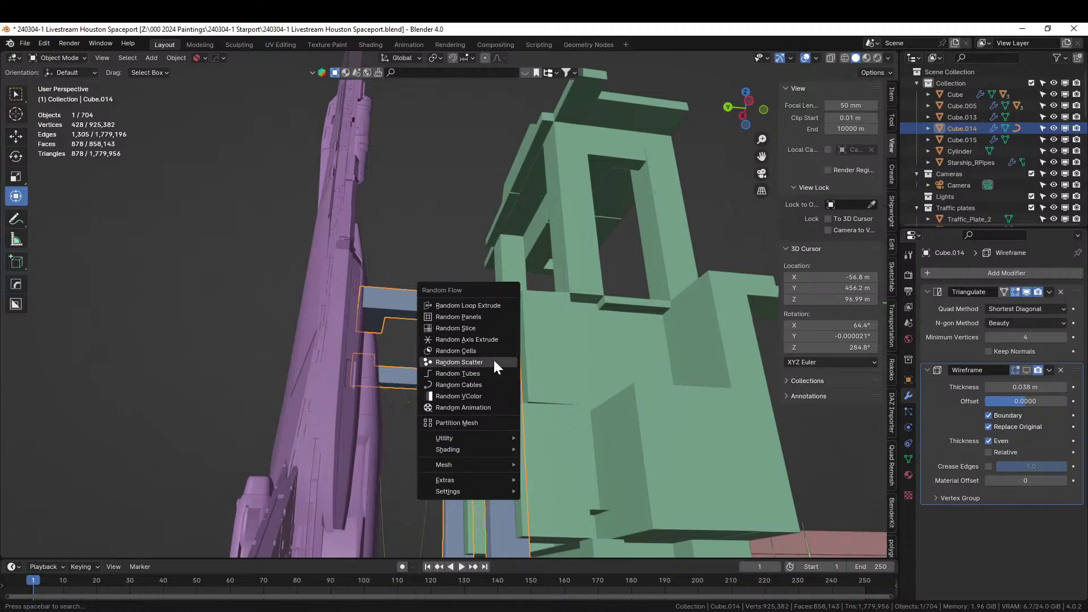
{"action": "left_click", "coordinate": [482, 385]}
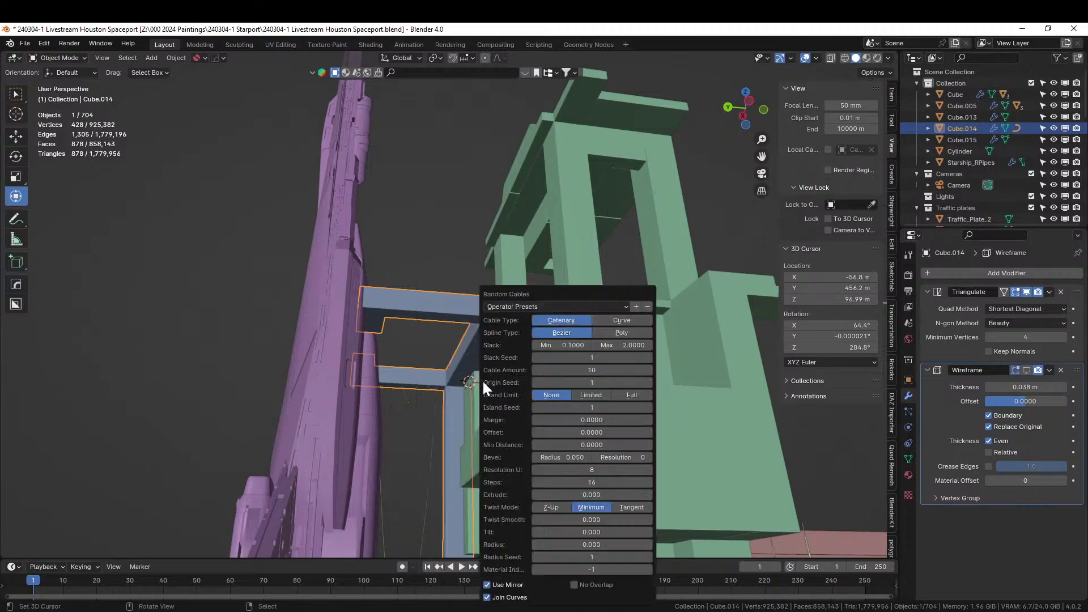
{"action": "left_click", "coordinate": [652, 383]}
{"action": "middle_click_drag", "start_coordinate": [358, 345], "coordinate": [372, 413]}
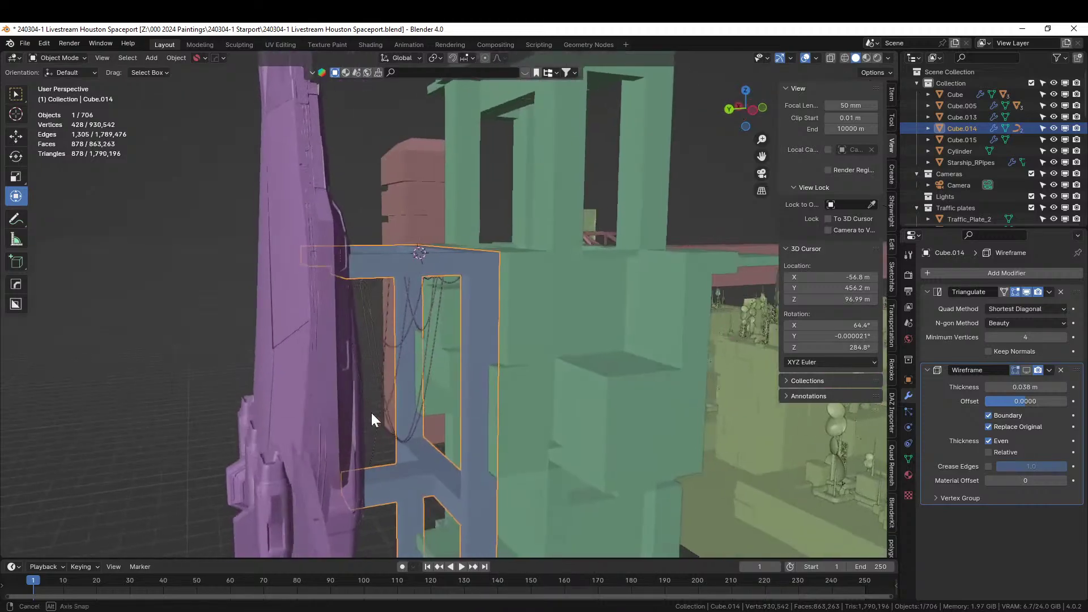
Step: Turn on viewport display of the truss frame's Wireframe modifier and select the starship object
{"action": "left_click", "coordinate": [1027, 371]}
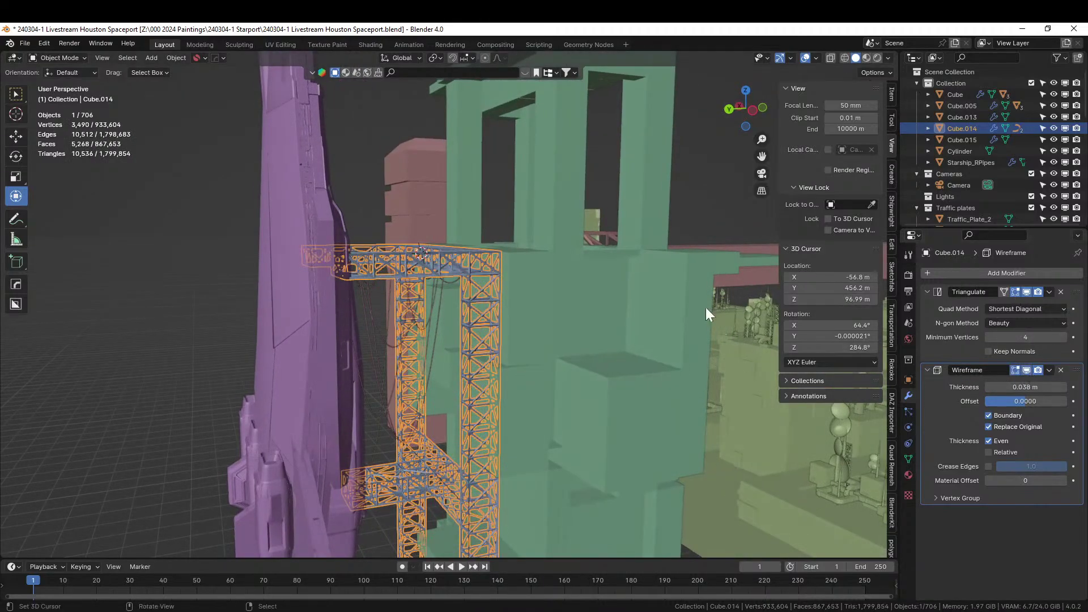
{"action": "left_click", "coordinate": [380, 152]}
{"action": "middle_click_drag", "start_coordinate": [380, 152], "coordinate": [546, 211]}
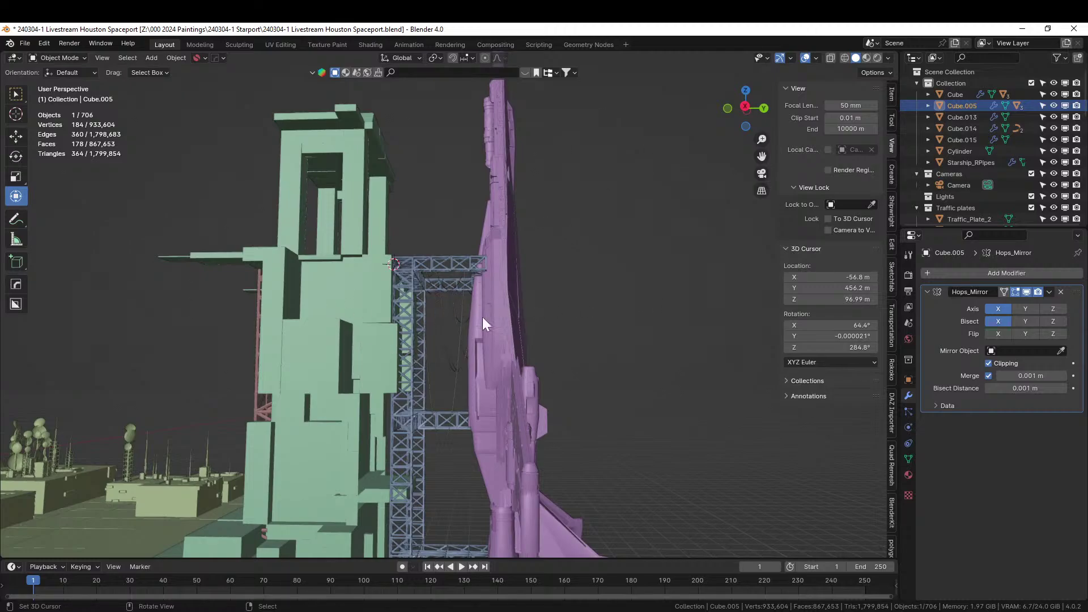
Step: Select three underside faces of the green tower's projecting upper platform in its mesh
{"action": "middle_click_drag", "start_coordinate": [484, 318], "coordinate": [515, 359]}
{"action": "scroll", "coordinate": [505, 400], "scroll_direction": "up", "scroll_amount": 4}
{"action": "scroll", "coordinate": [515, 359], "scroll_direction": "up", "scroll_amount": 5}
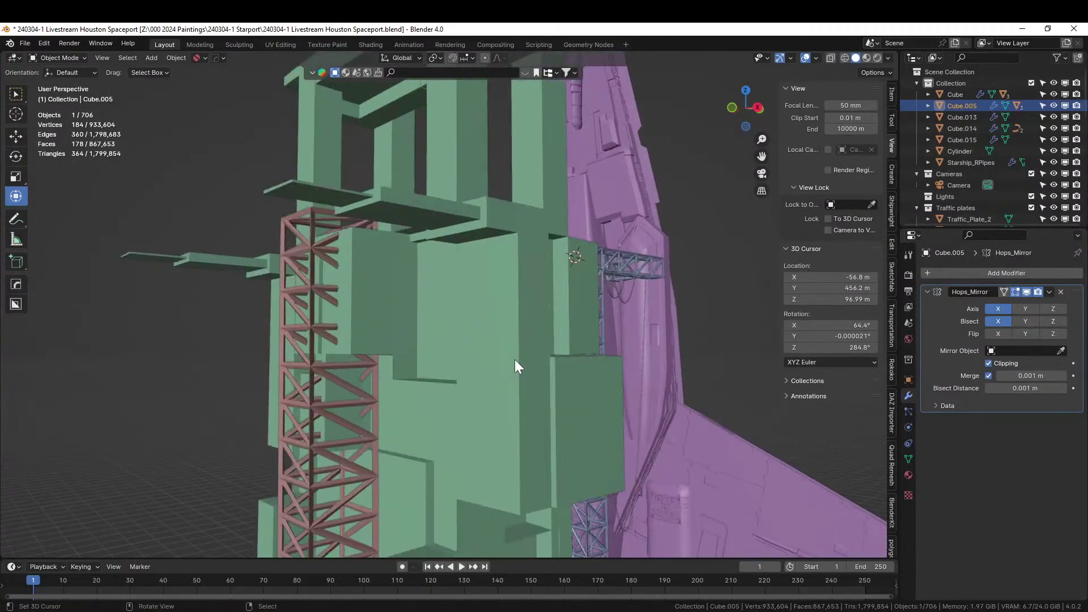
{"action": "middle_click_drag", "start_coordinate": [517, 441], "coordinate": [491, 360]}
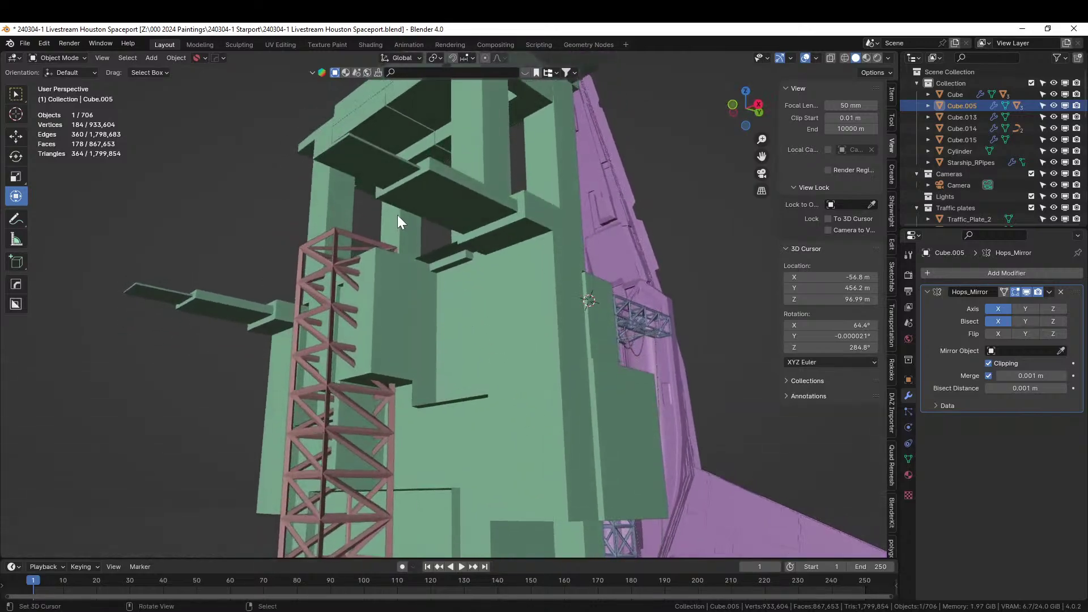
{"action": "left_click", "coordinate": [363, 163]}
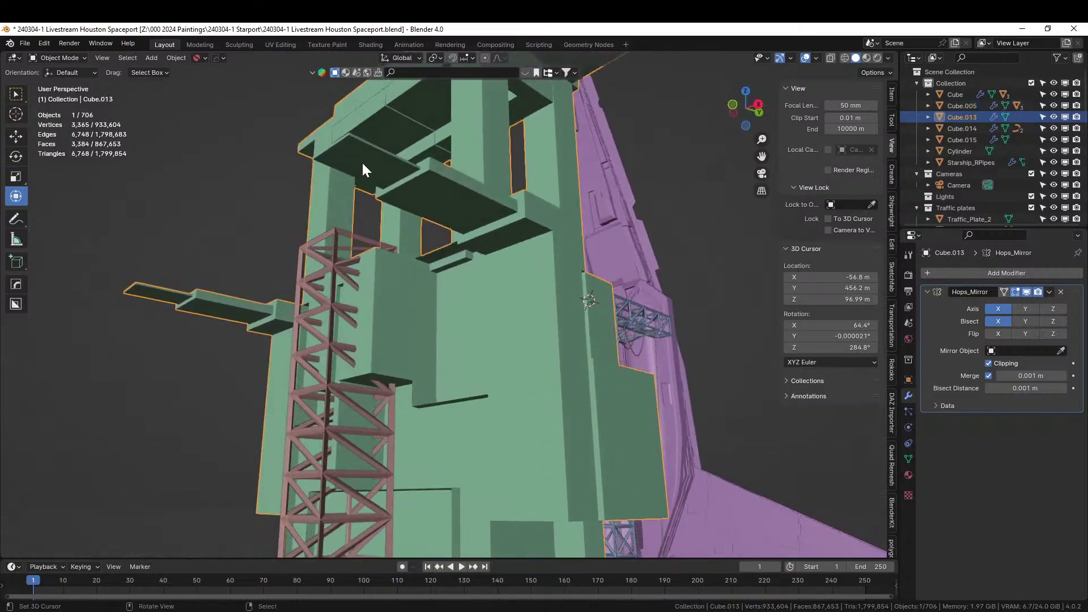
{"action": "key", "text": "Tab"}
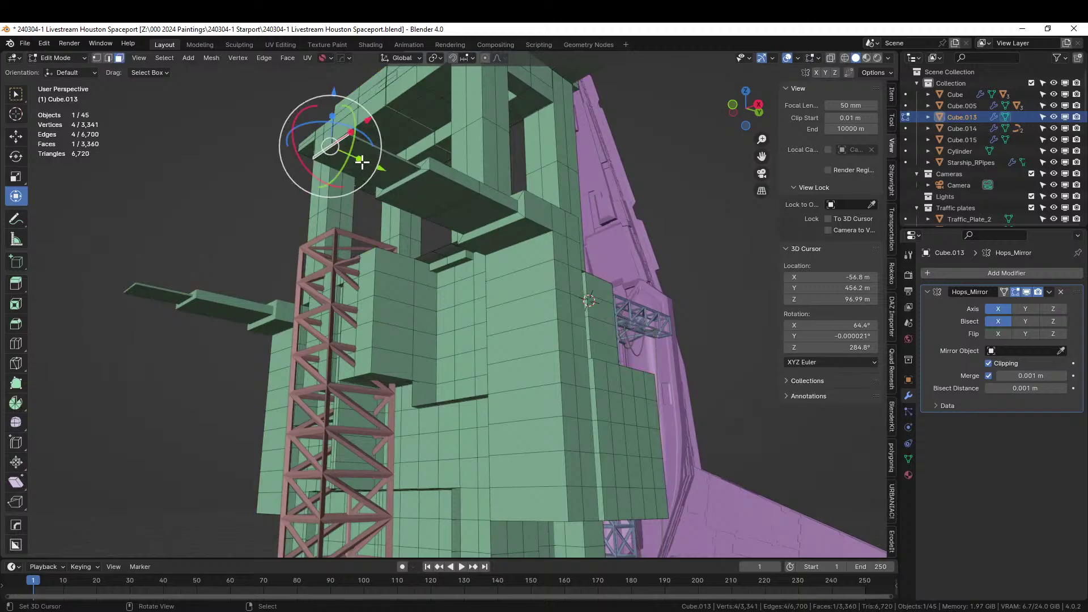
{"action": "right_click", "coordinate": [362, 163]}
{"action": "right_click", "coordinate": [421, 192], "text": "shift"}
{"action": "right_click", "coordinate": [474, 209], "text": "shift"}
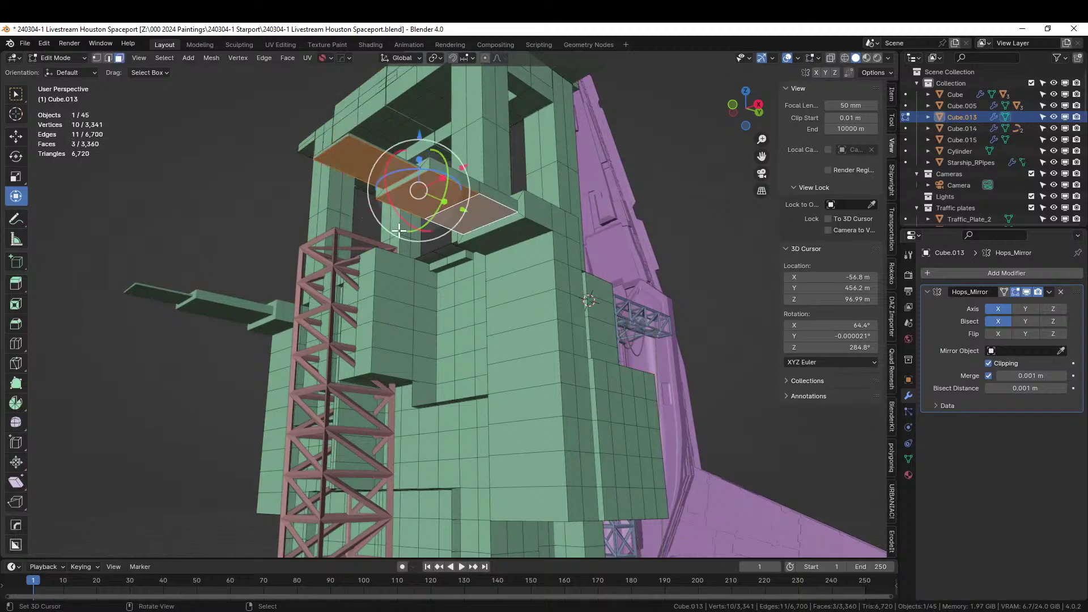
Step: Generate 10 catenary Random Cables beneath the green tower's platform, advancing the origin seed by one
{"action": "key", "text": "Tab"}
{"action": "key", "text": "shift+q"}
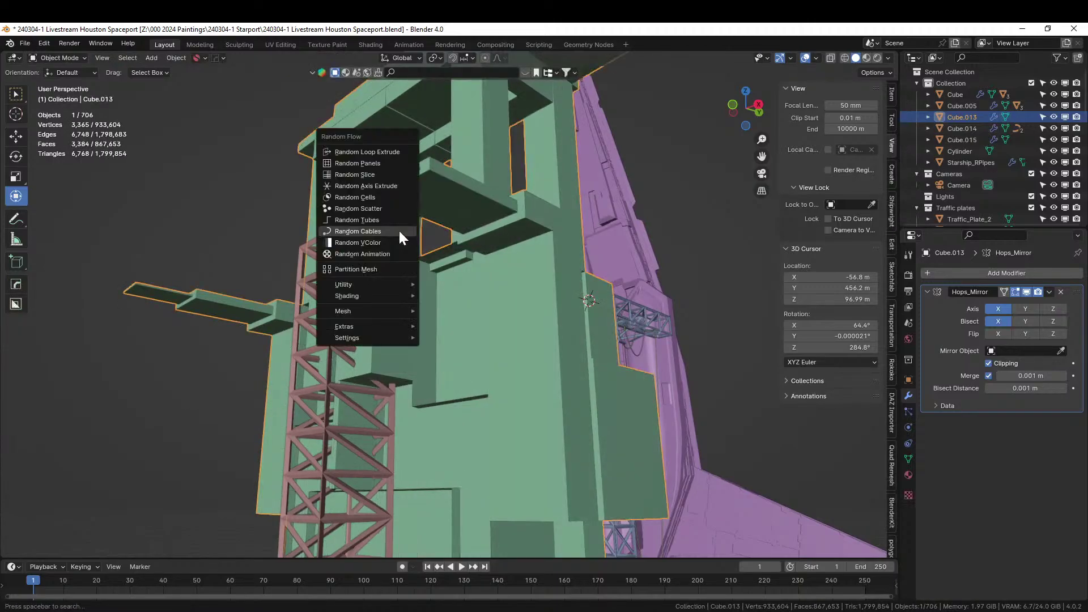
{"action": "left_click", "coordinate": [399, 229]}
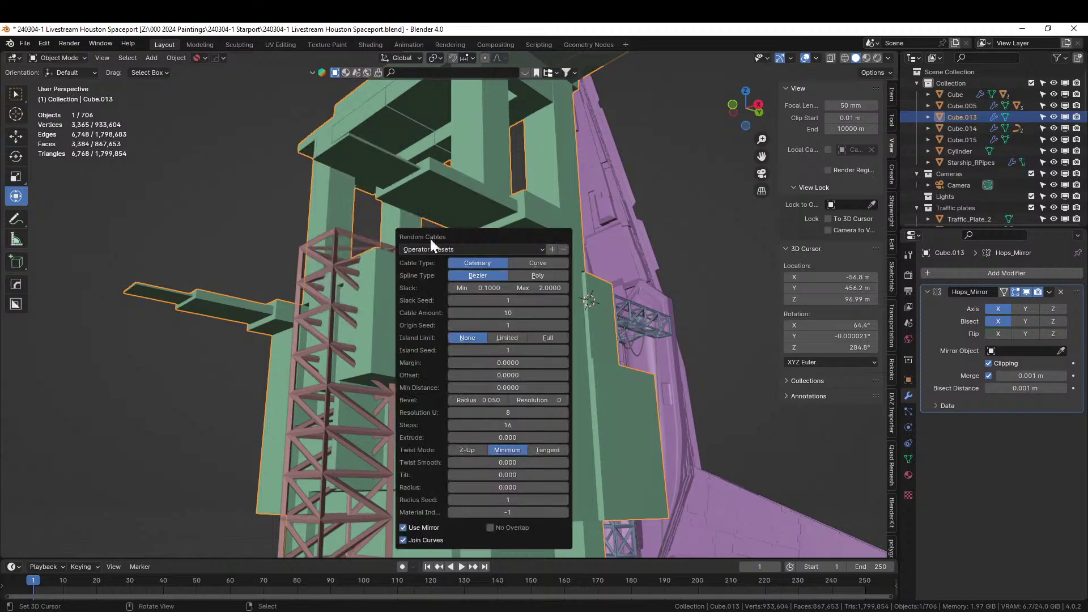
{"action": "left_click", "coordinate": [566, 323]}
{"action": "middle_click_drag", "start_coordinate": [365, 395], "coordinate": [423, 290]}
{"action": "scroll", "coordinate": [378, 290], "scroll_direction": "down", "scroll_amount": 2}
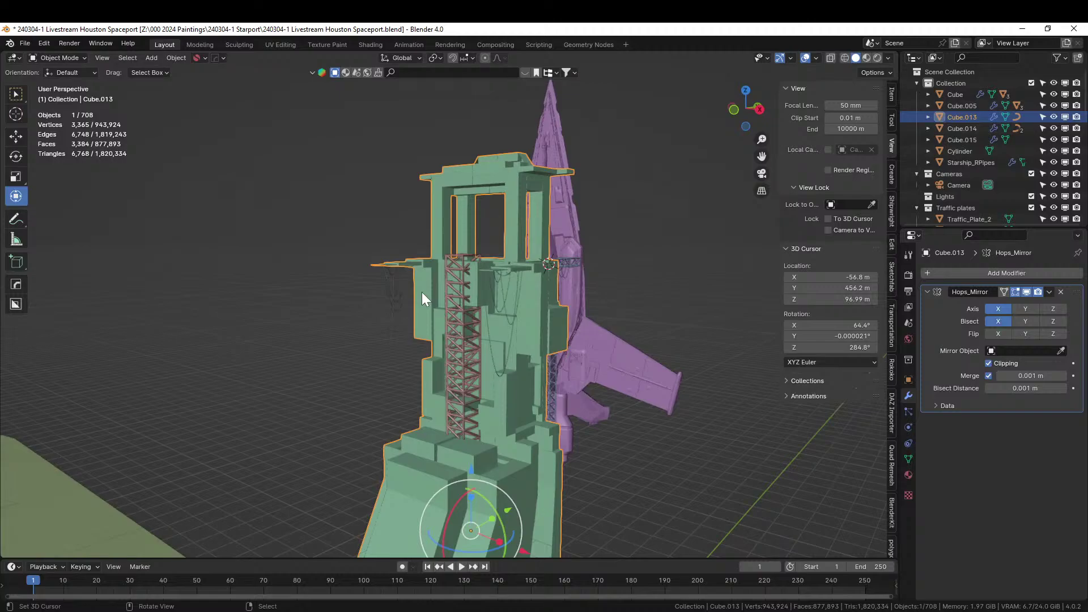
Step: Add the face loops around the green tower's two upper columns on one side to the mesh selection
{"action": "middle_click_drag", "start_coordinate": [485, 315], "coordinate": [406, 380]}
{"action": "scroll", "coordinate": [443, 326], "scroll_direction": "up", "scroll_amount": 4}
{"action": "scroll", "coordinate": [370, 243], "scroll_direction": "down", "scroll_amount": 3}
{"action": "key", "text": "Tab"}
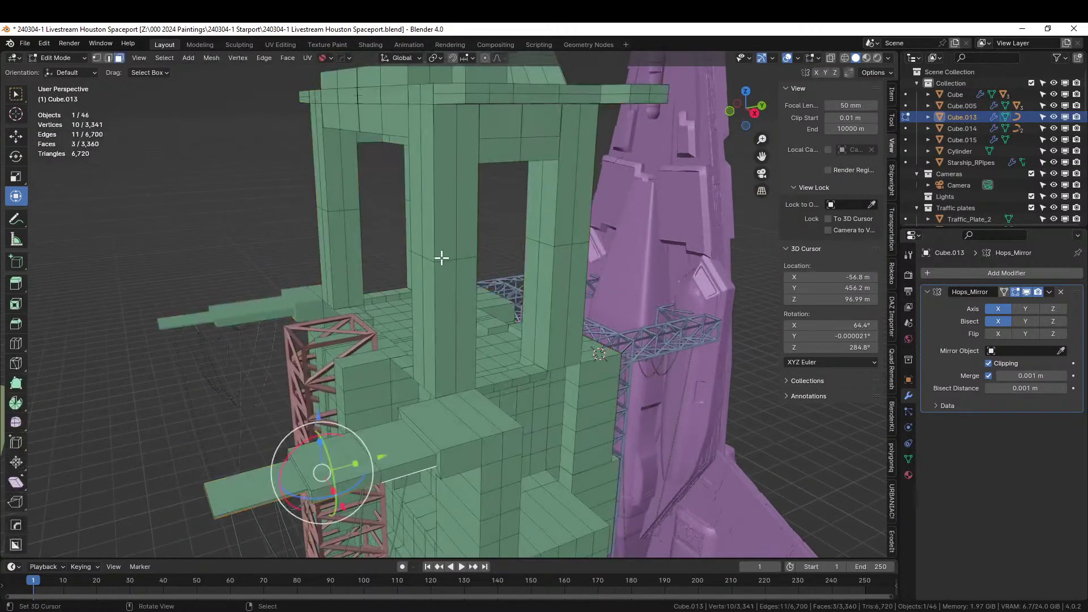
{"action": "middle_click_drag", "start_coordinate": [440, 229], "coordinate": [474, 260]}
{"action": "left_click", "coordinate": [472, 298], "text": "alt"}
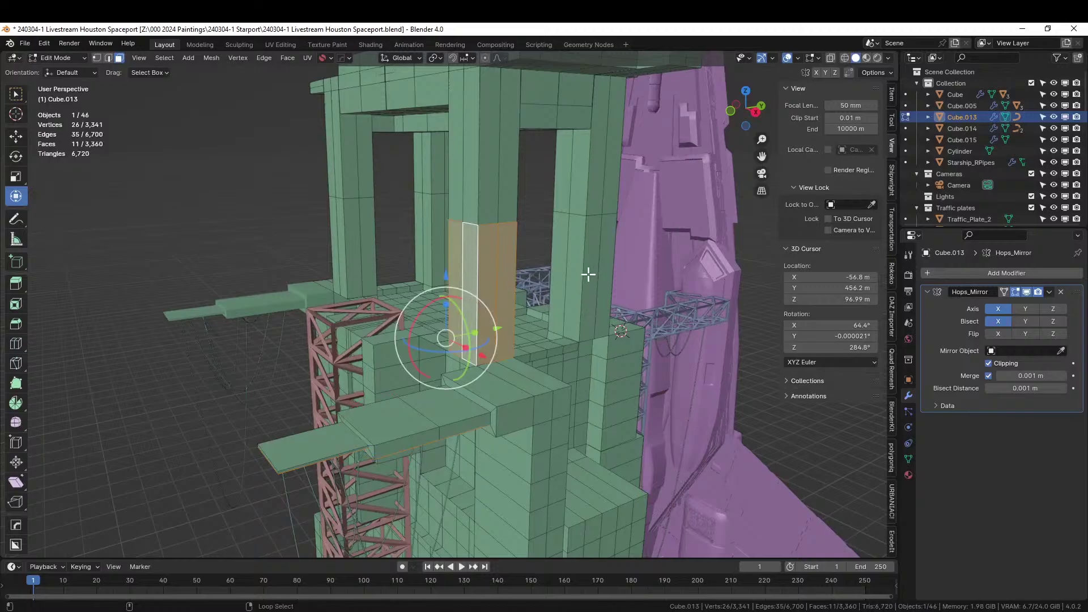
{"action": "left_click", "coordinate": [590, 225], "text": "alt+shift"}
{"action": "left_click", "coordinate": [588, 180], "text": "alt+shift"}
{"action": "left_click", "coordinate": [475, 177], "text": "alt+shift"}
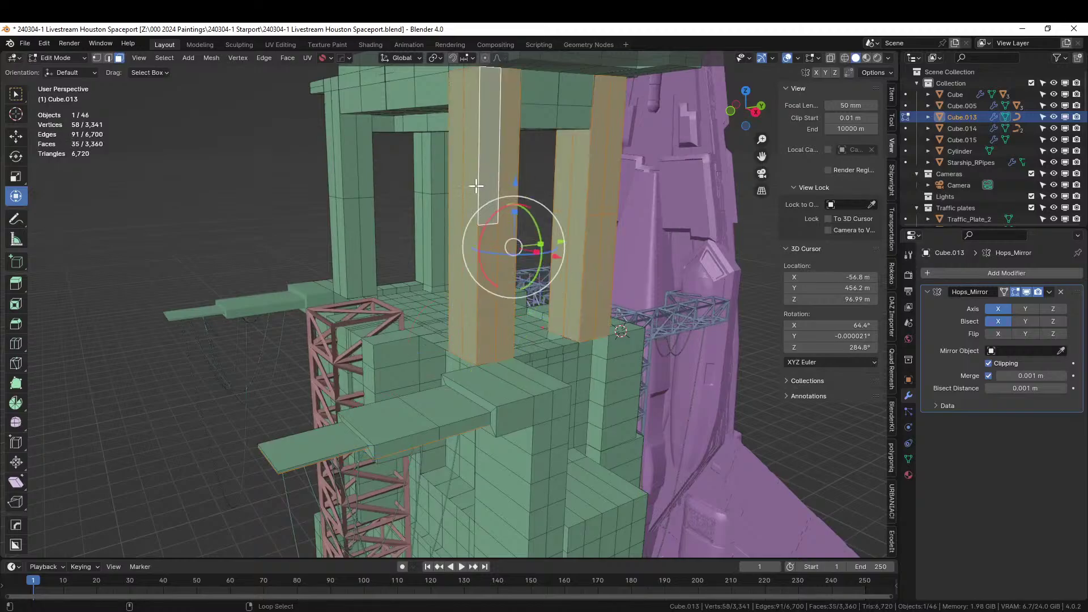
{"action": "scroll", "coordinate": [485, 216], "scroll_direction": "down", "scroll_amount": 3}
{"action": "scroll", "coordinate": [485, 215], "scroll_direction": "up", "scroll_amount": 2}
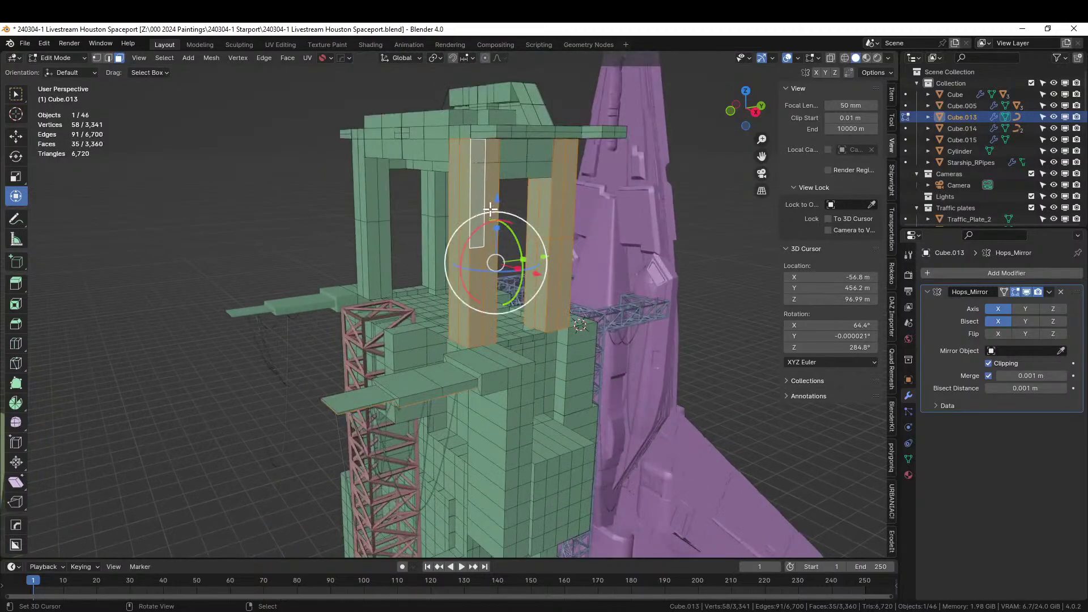
{"action": "mouse_move", "coordinate": [485, 216]}
{"action": "middle_mouse_down"}
{"action": "mouse_move", "coordinate": [508, 212]}
{"action": "mouse_move", "coordinate": [528, 229]}
{"action": "mouse_move", "coordinate": [486, 224]}
{"action": "mouse_move", "coordinate": [493, 234]}
{"action": "middle_mouse_up"}
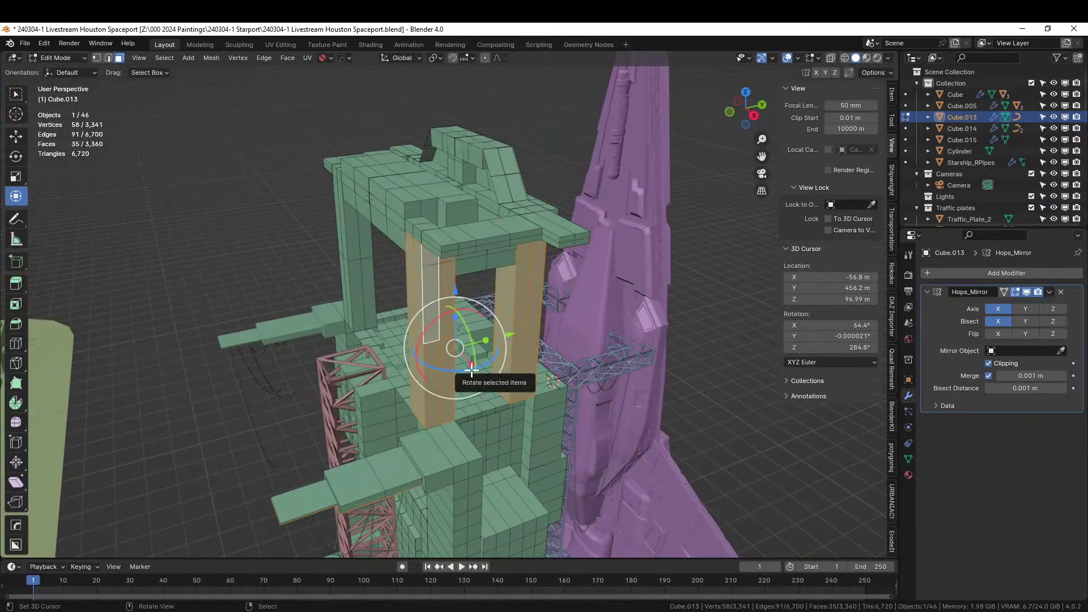
Step: Run Random Loop Extrude on the green tower's selected faces with loops 1, 2 and 3 enabled
{"action": "key", "text": "Tab"}
{"action": "key", "text": "ctrl+alt+e"}
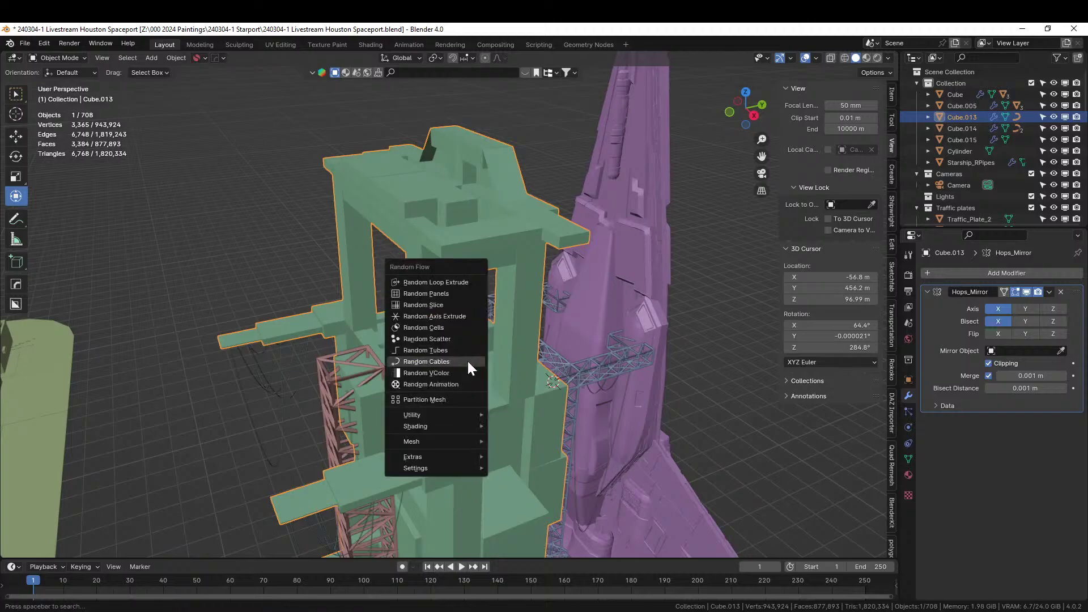
{"action": "left_click", "coordinate": [475, 281]}
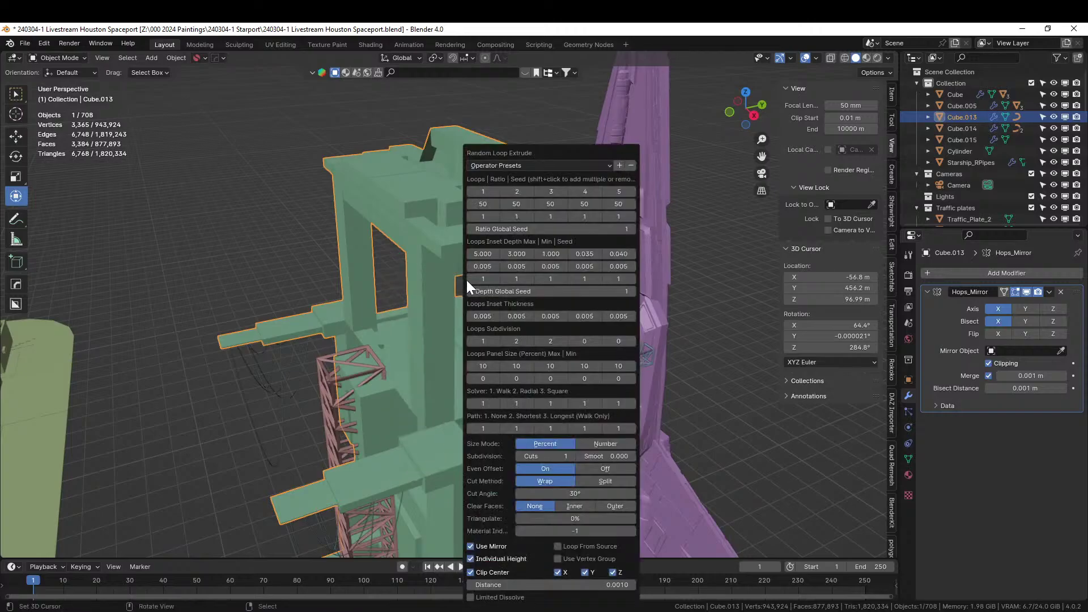
{"action": "left_click", "coordinate": [485, 191]}
{"action": "left_click", "coordinate": [515, 190], "text": "shift"}
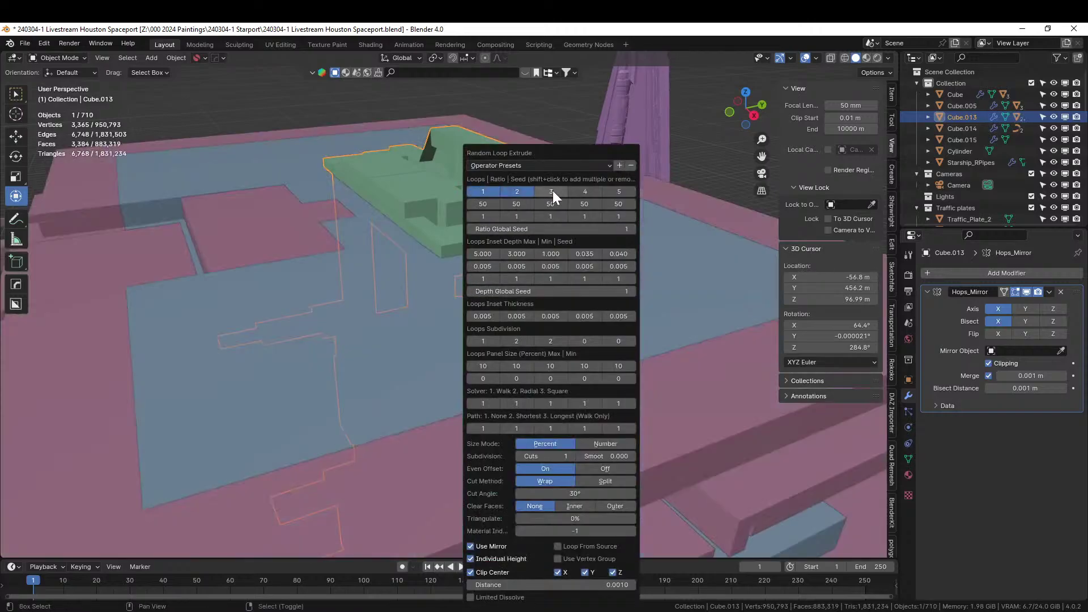
{"action": "left_click", "coordinate": [553, 191], "text": "shift"}
Step: Set the maximum inset depths of Random Loop Extrude loops 1, 2 and 3 to 0.5, 0.3 and 0.1
{"action": "double_click", "coordinate": [482, 254]}
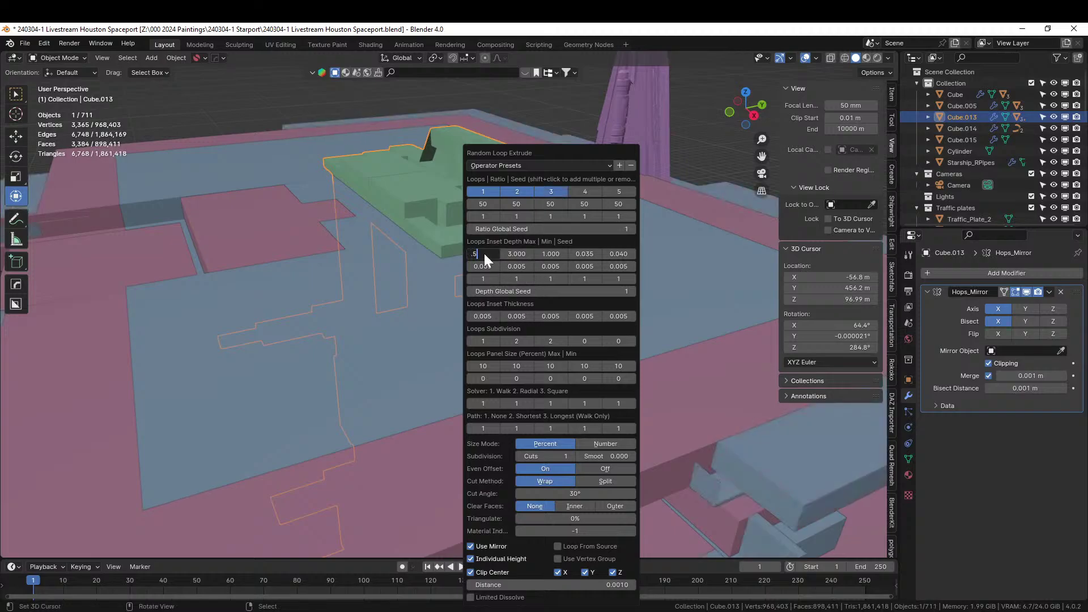
{"action": "type", "text": ".5"}
{"action": "key", "text": "Tab"}
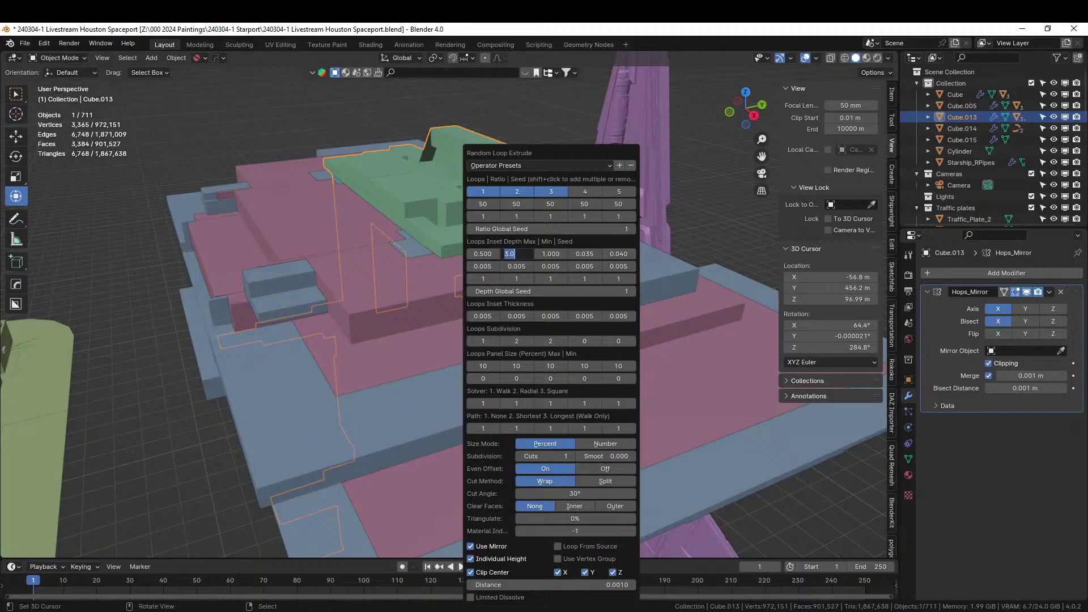
{"action": "type", "text": ".3"}
{"action": "key", "text": "Tab"}
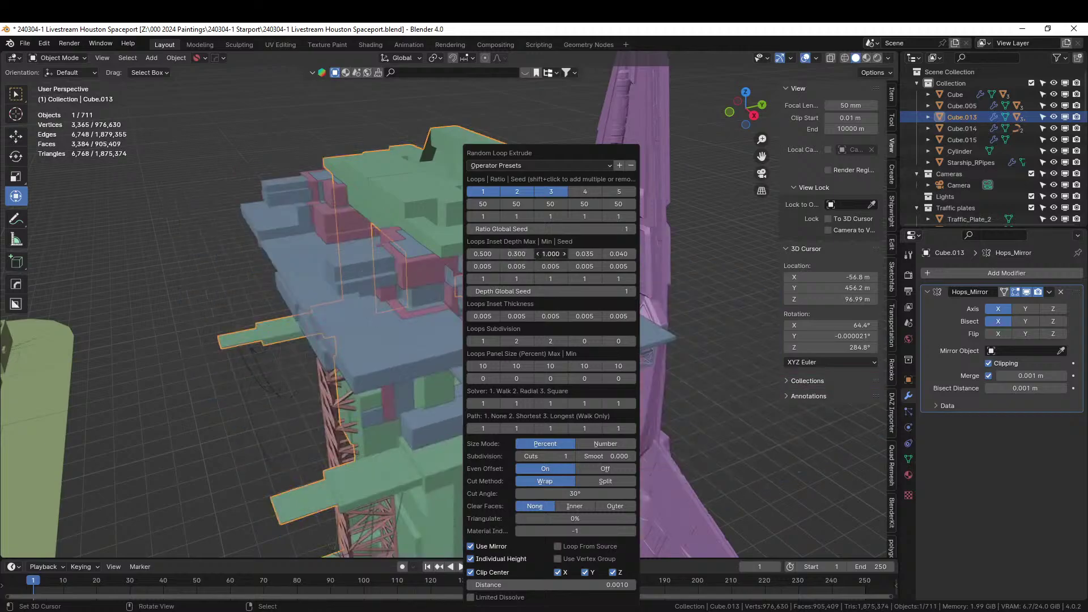
{"action": "type", "text": ".1"}
{"action": "key", "text": "Return"}
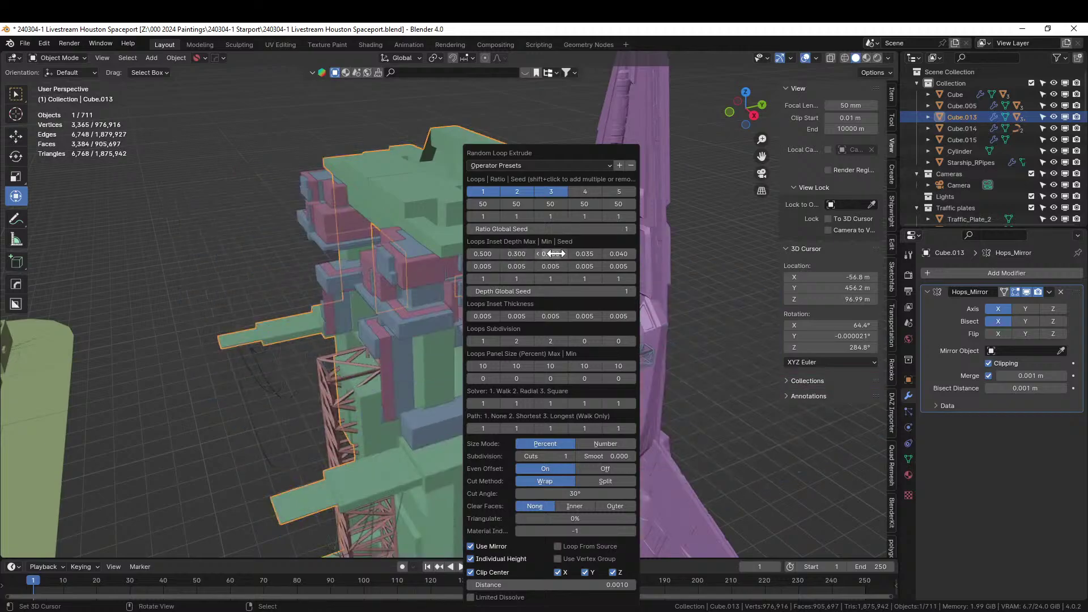
{"action": "middle_click_drag", "start_coordinate": [465, 250], "coordinate": [336, 264]}
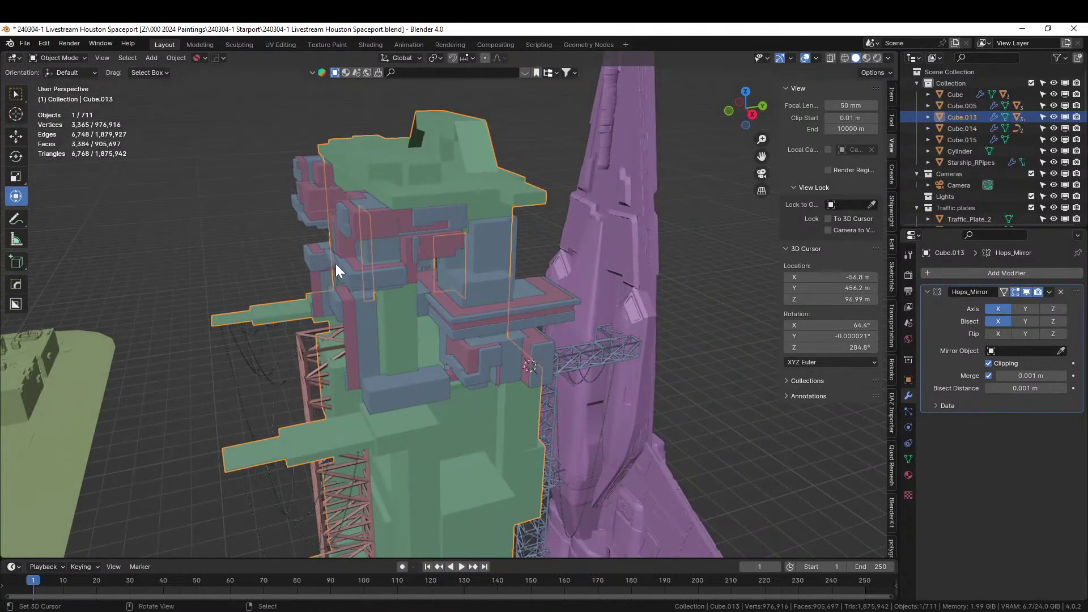
Step: Set the maximum inset depths of Random Loop Extrude loops 1, 2 and 3 to 0.25, 0.15 and 0.05, and deselect the tower
{"action": "key", "text": "F9"}
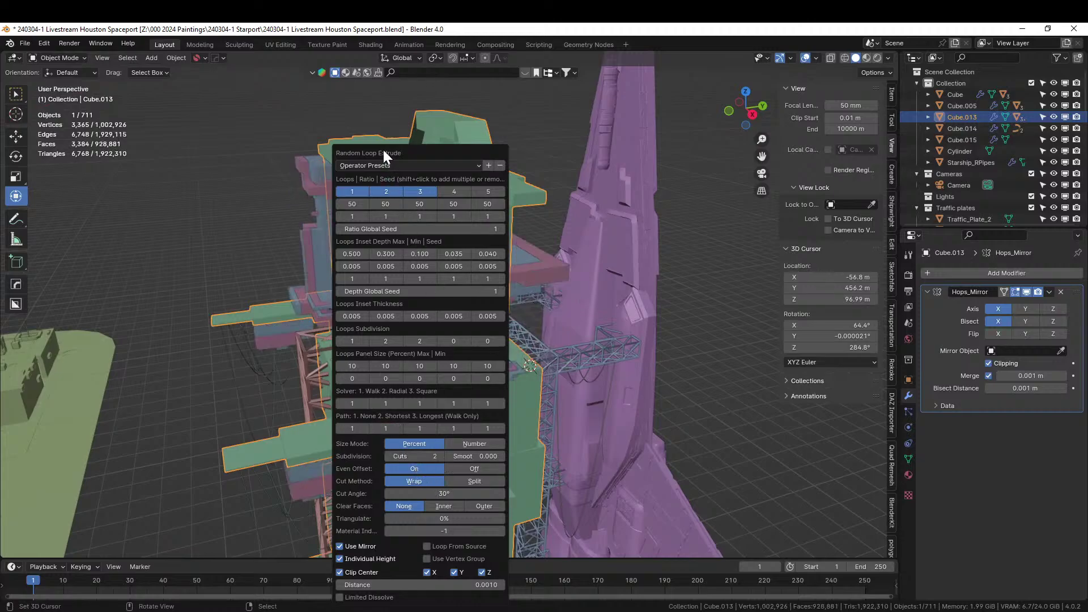
{"action": "left_click_drag", "start_coordinate": [384, 150], "coordinate": [672, 127]}
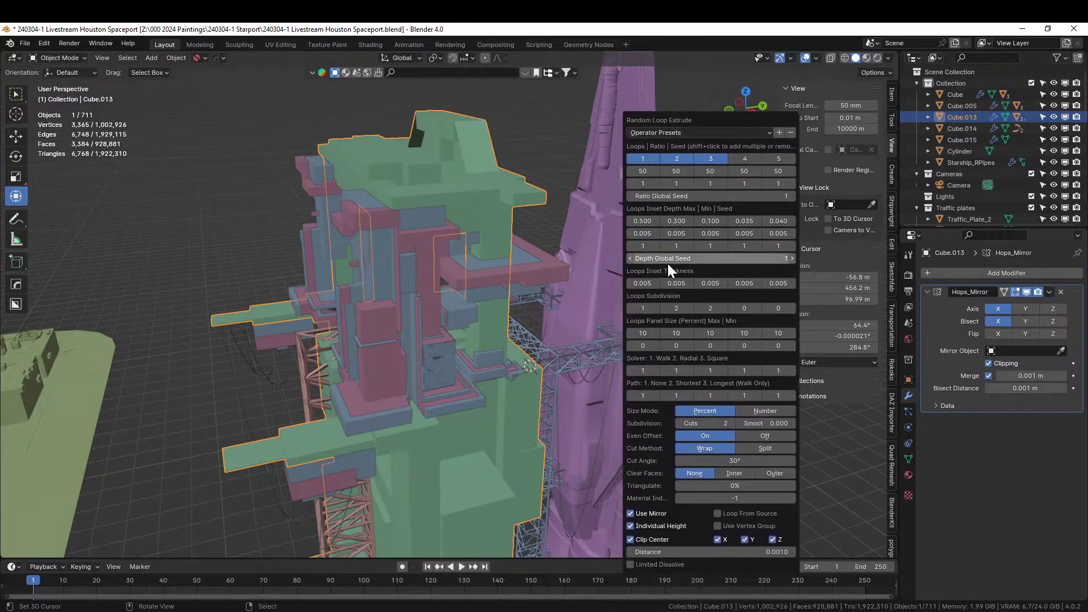
{"action": "left_click", "coordinate": [643, 221]}
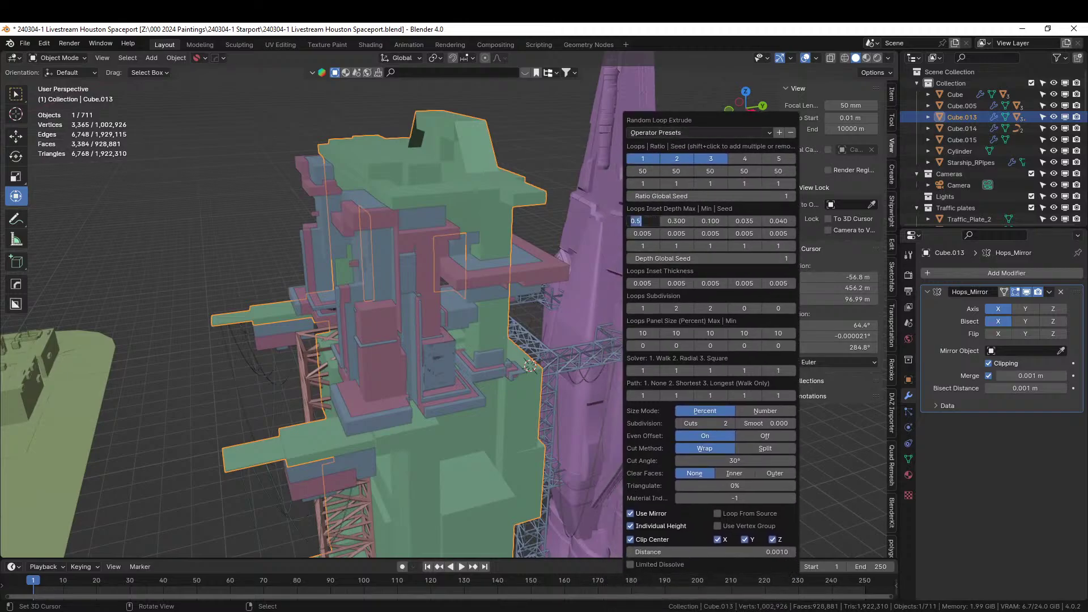
{"action": "type", "text": ".25"}
{"action": "left_click", "coordinate": [681, 220]}
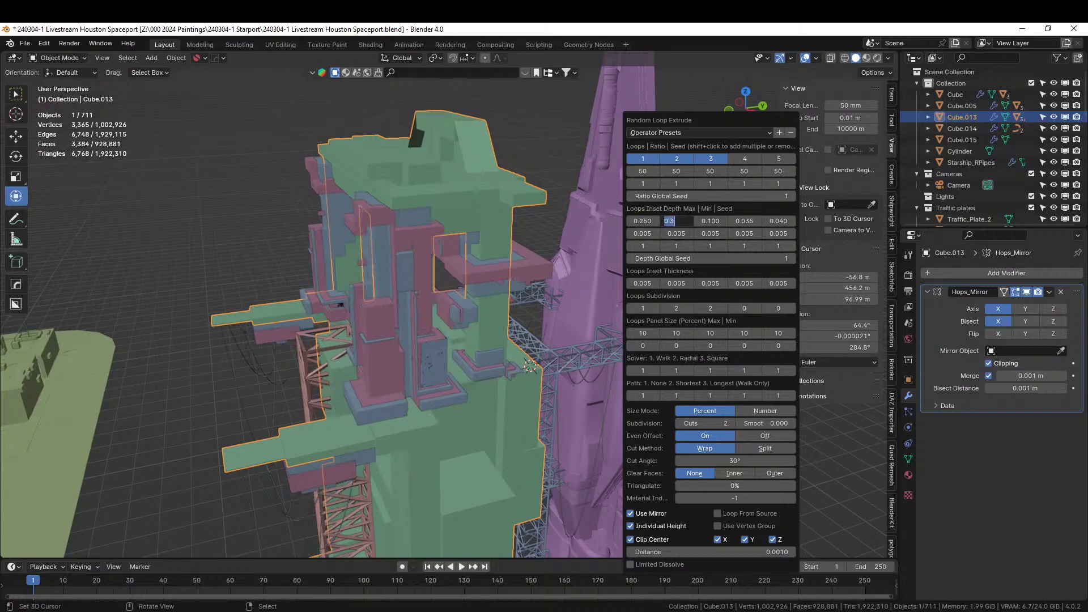
{"action": "type", "text": ".15"}
{"action": "key", "text": "Return"}
{"action": "left_click", "coordinate": [712, 222]}
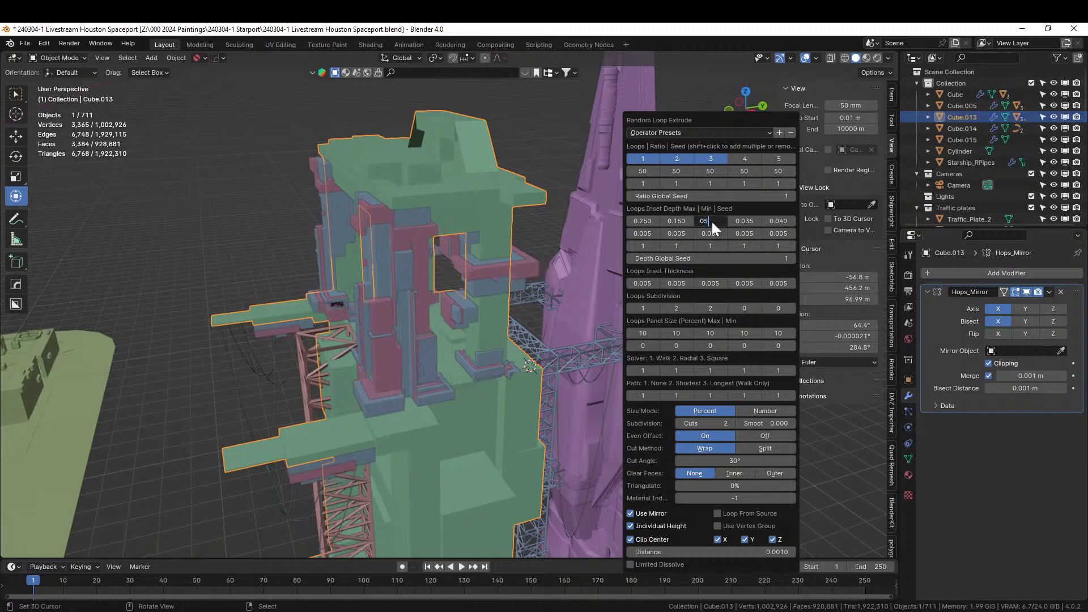
{"action": "type", "text": ".05"}
{"action": "key", "text": "Return"}
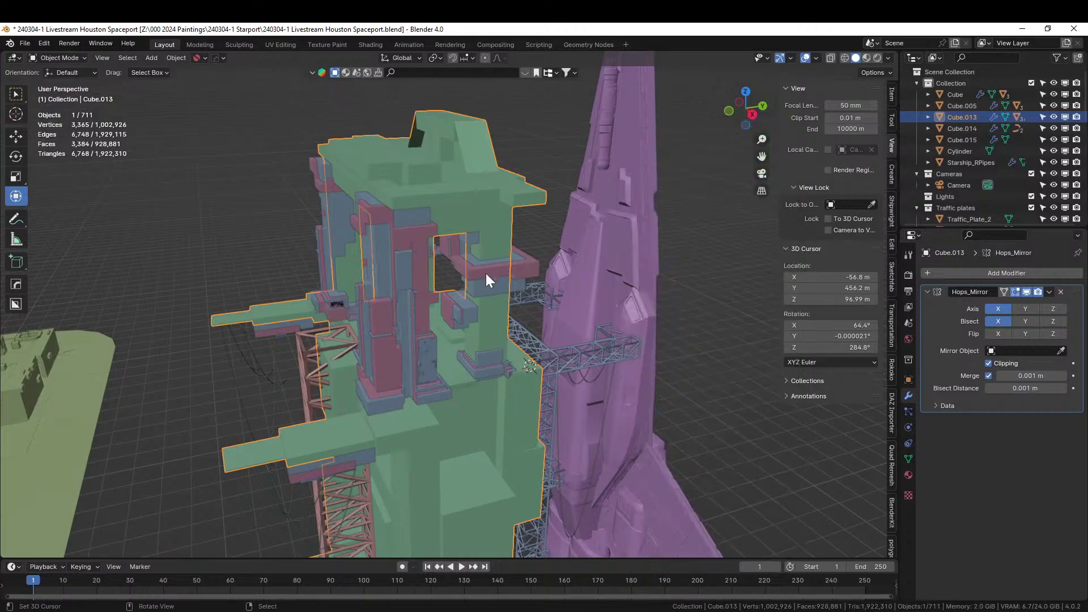
{"action": "middle_click_drag", "start_coordinate": [486, 274], "coordinate": [398, 336]}
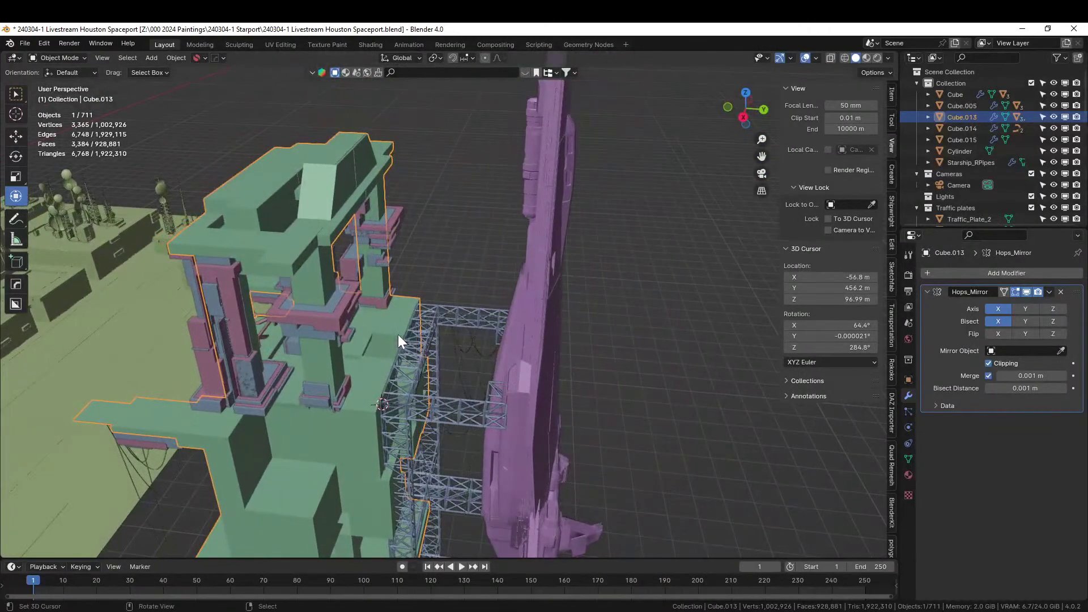
{"action": "left_click", "coordinate": [450, 223]}
Step: Select seven top and side faces of the green tower's projecting side platform above the hanging cables
{"action": "middle_click_drag", "start_coordinate": [450, 224], "coordinate": [519, 233]}
{"action": "scroll", "coordinate": [464, 194], "scroll_direction": "down", "scroll_amount": 3}
{"action": "scroll", "coordinate": [523, 281], "scroll_direction": "up", "scroll_amount": 5}
{"action": "scroll", "coordinate": [509, 328], "scroll_direction": "up", "scroll_amount": 3}
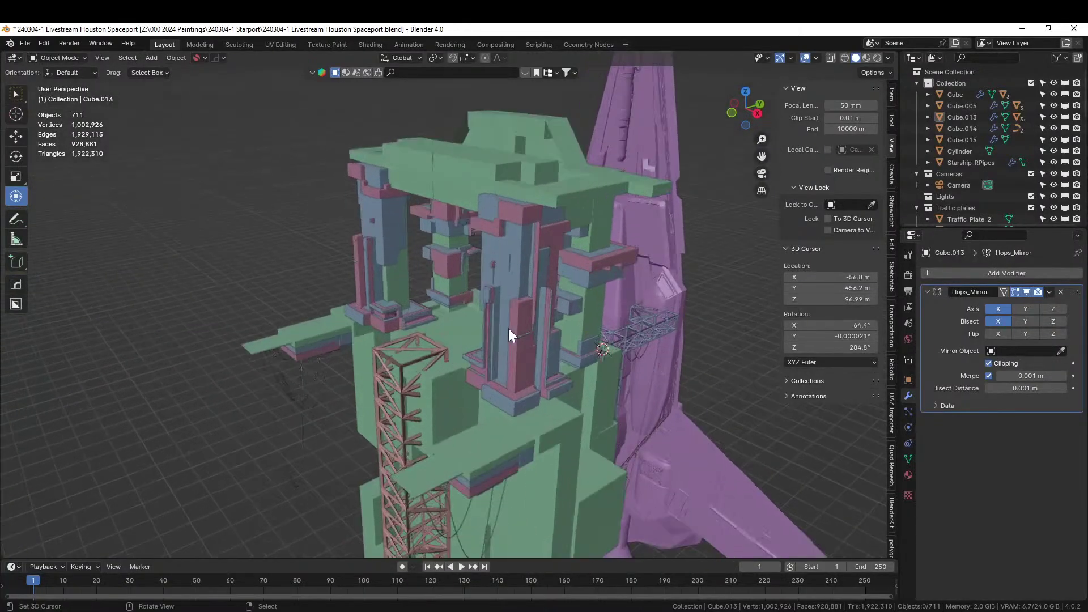
{"action": "scroll", "coordinate": [509, 328], "scroll_direction": "up", "scroll_amount": 3}
{"action": "left_click", "coordinate": [484, 439]}
{"action": "key", "text": "Tab"}
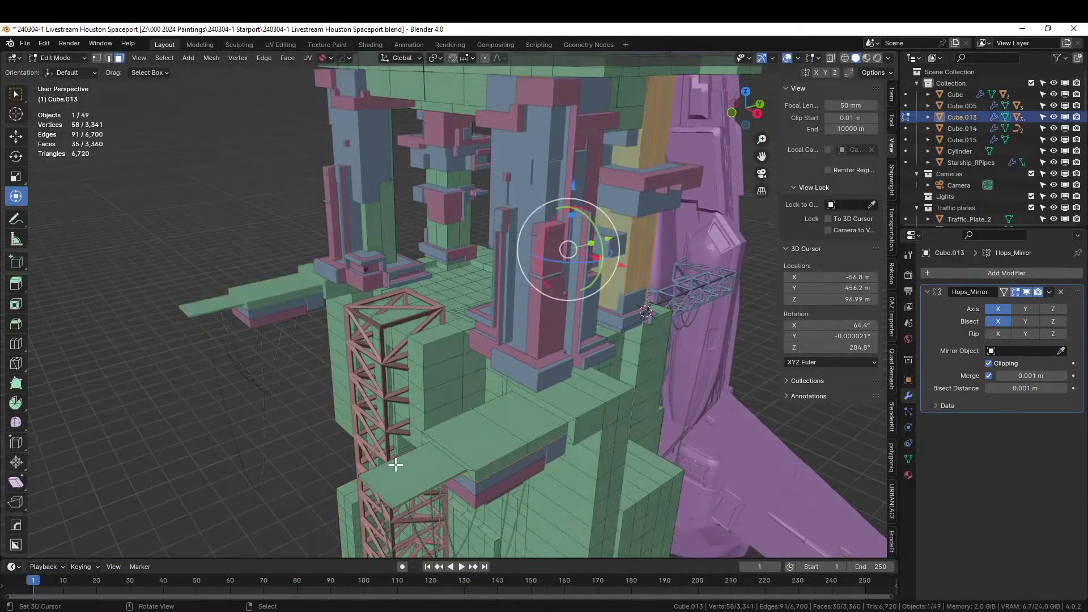
{"action": "left_click", "coordinate": [396, 465]}
{"action": "left_click", "coordinate": [488, 437], "text": "shift"}
{"action": "left_click", "coordinate": [538, 420], "text": "shift"}
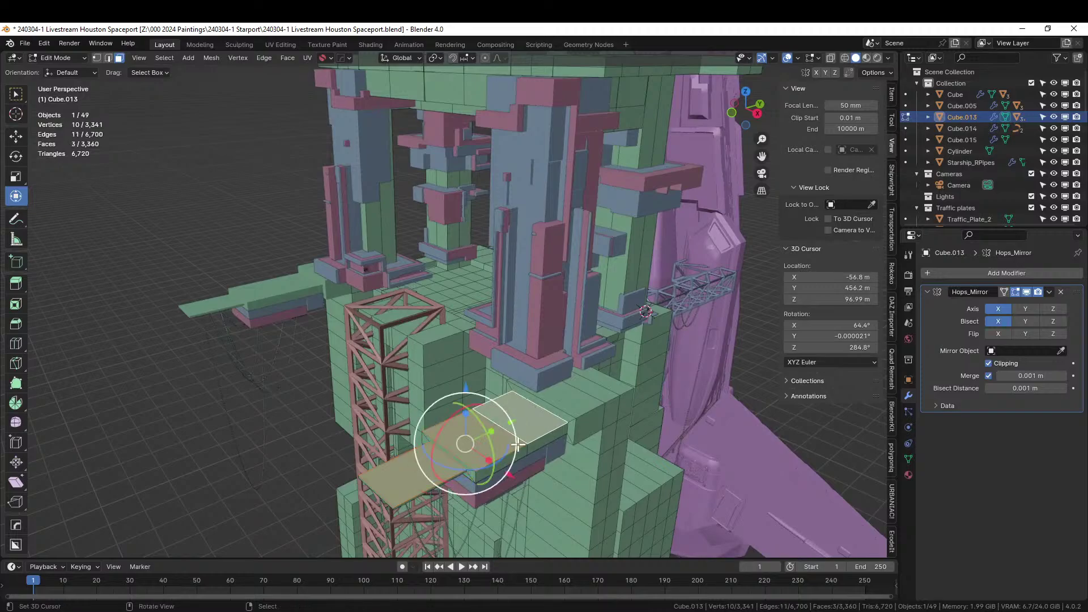
{"action": "left_click", "coordinate": [527, 433], "text": "shift"}
{"action": "left_click", "coordinate": [533, 442], "text": "shift"}
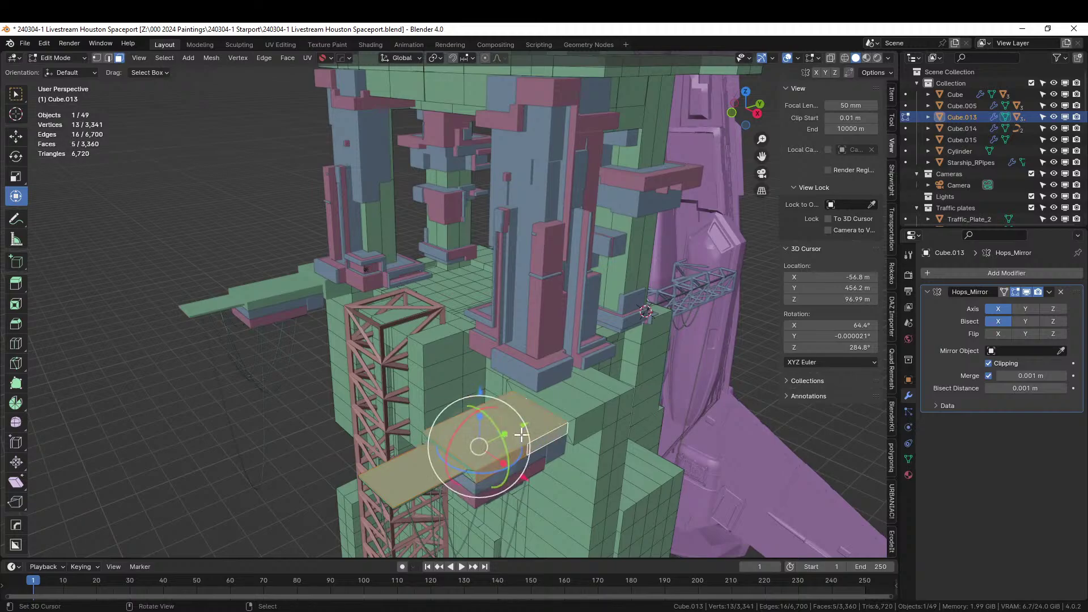
{"action": "middle_click_drag", "start_coordinate": [532, 441], "coordinate": [661, 345]}
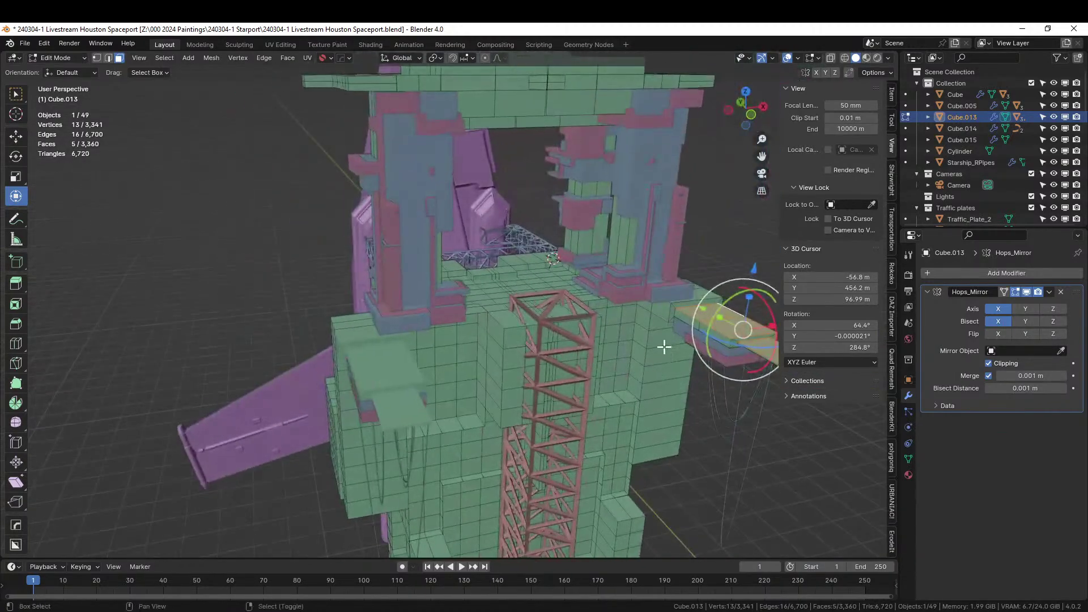
{"action": "left_click", "coordinate": [683, 324], "text": "shift"}
{"action": "left_click", "coordinate": [729, 343], "text": "shift"}
{"action": "middle_click_drag", "start_coordinate": [729, 343], "coordinate": [511, 423]}
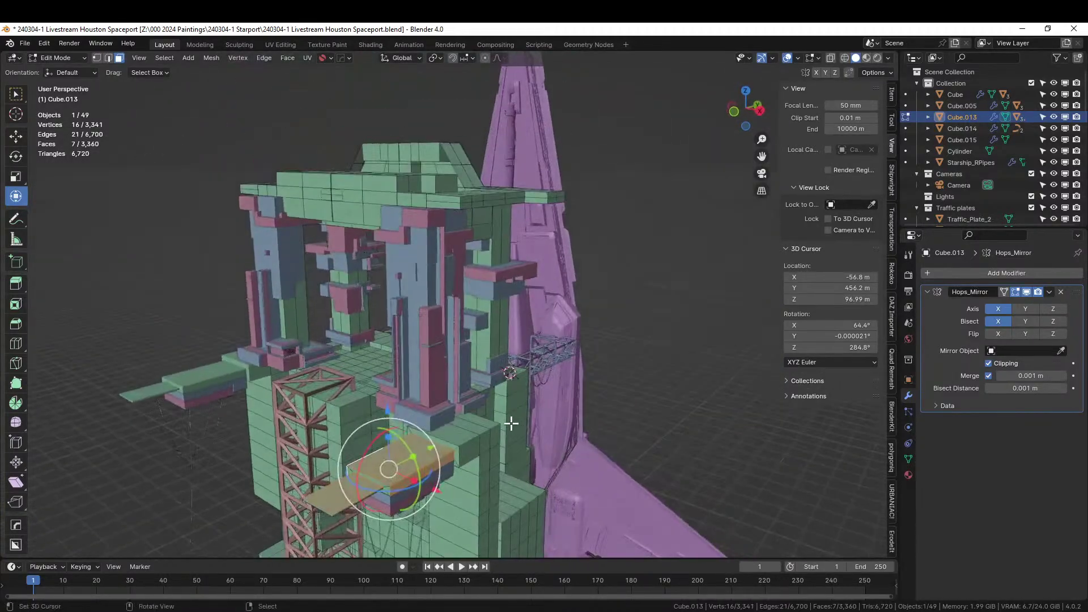
Step: Run Random Loop Extrude on the side platform's faces with loops 1, 2 and 3 enabled and Even Offset off
{"action": "key", "text": "Tab"}
{"action": "key", "text": "shift+q"}
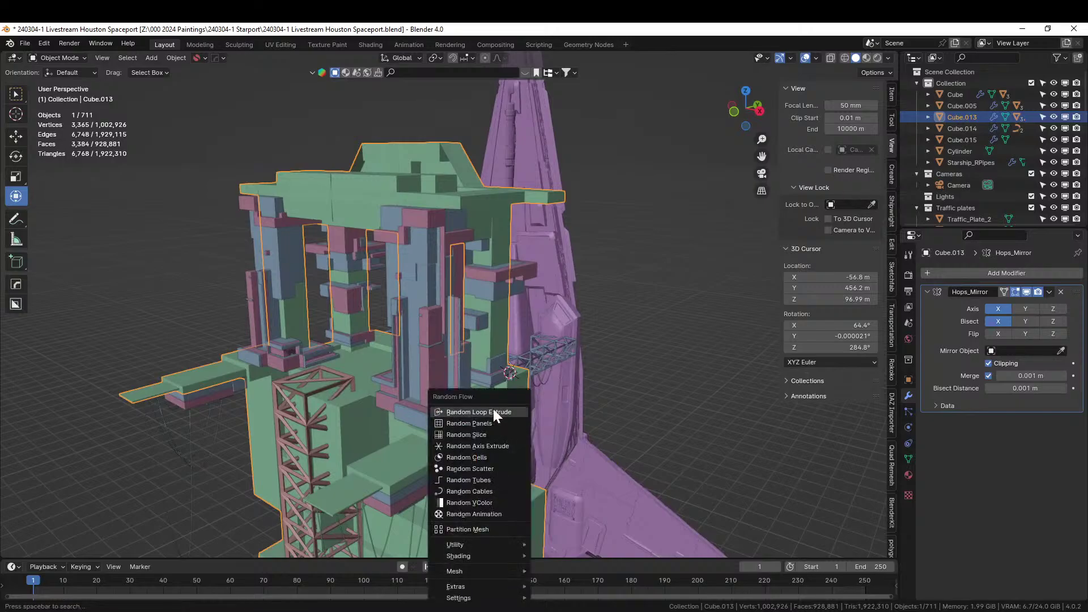
{"action": "left_click", "coordinate": [493, 412]}
{"action": "left_click", "coordinate": [517, 191]}
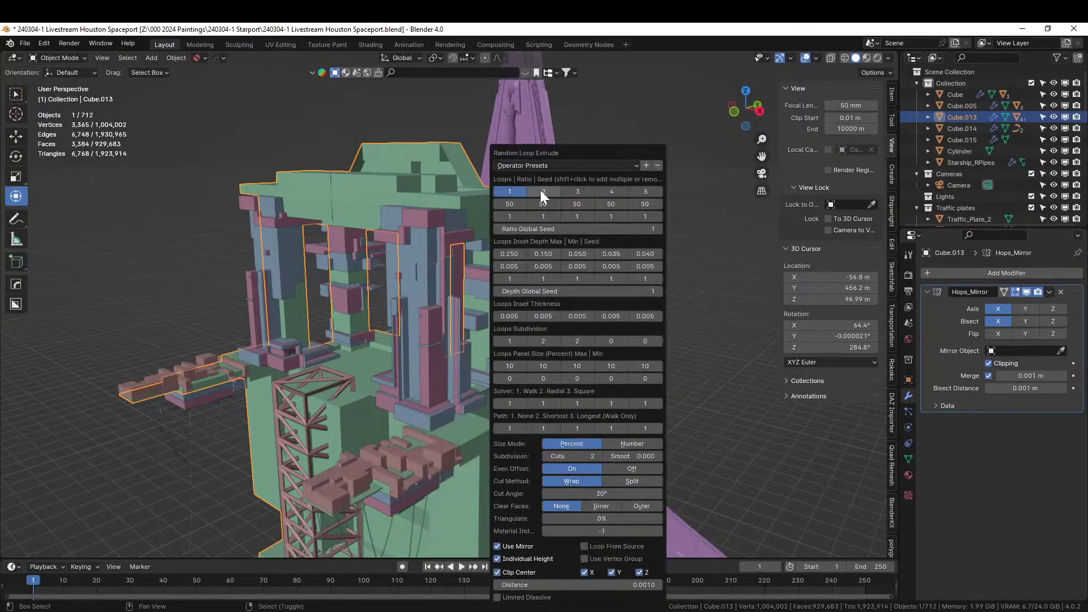
{"action": "left_click", "coordinate": [540, 191], "text": "shift"}
{"action": "left_click", "coordinate": [581, 194], "text": "shift"}
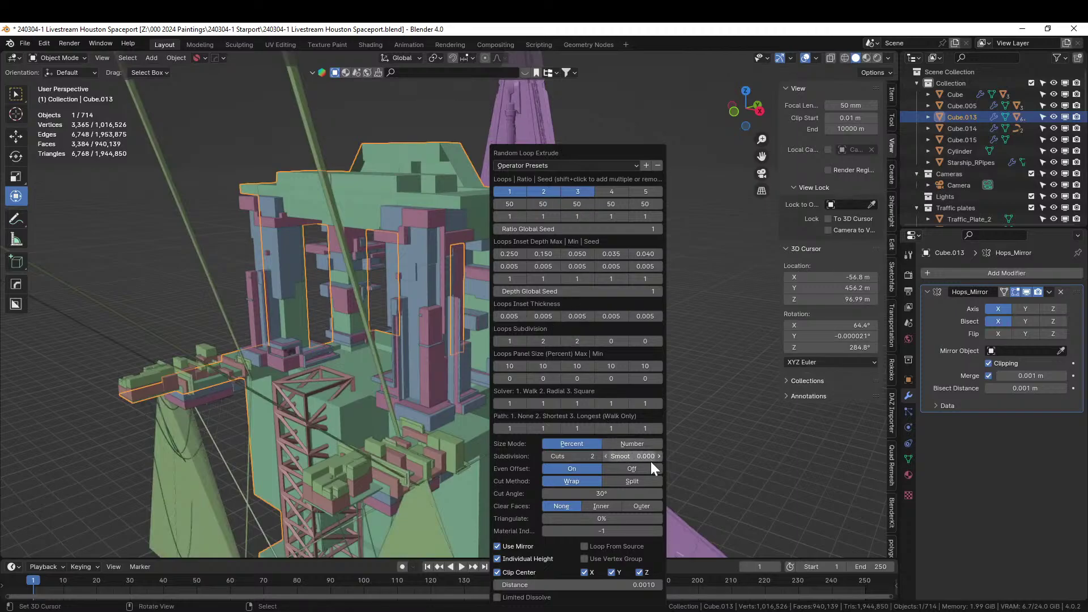
{"action": "left_click", "coordinate": [637, 466]}
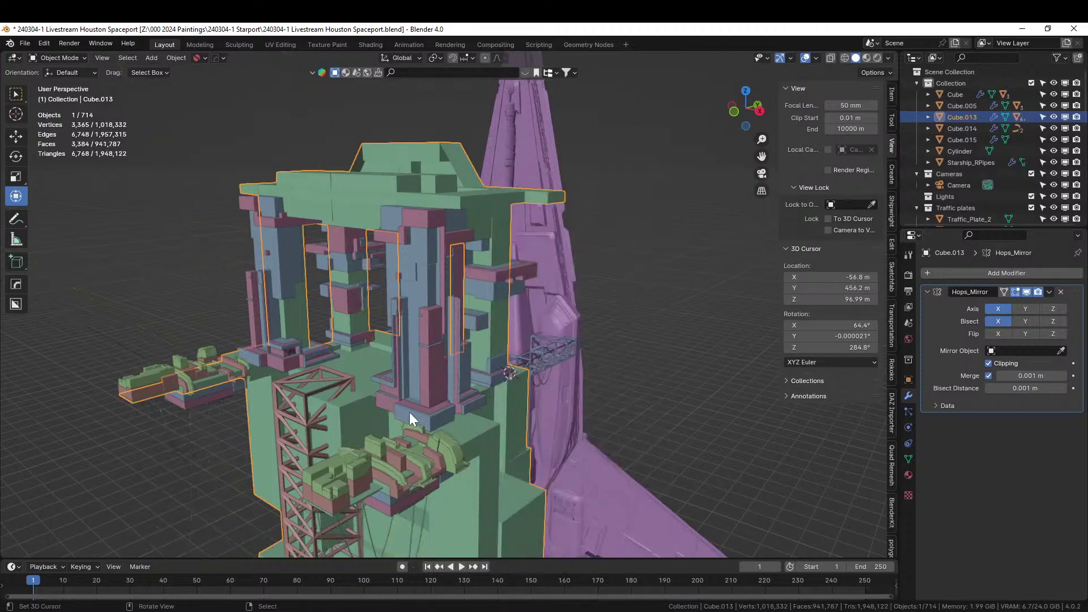
Step: Deselect the green tower and save the file
{"action": "middle_click_drag", "start_coordinate": [409, 413], "coordinate": [499, 328]}
{"action": "scroll", "coordinate": [357, 395], "scroll_direction": "up", "scroll_amount": 3}
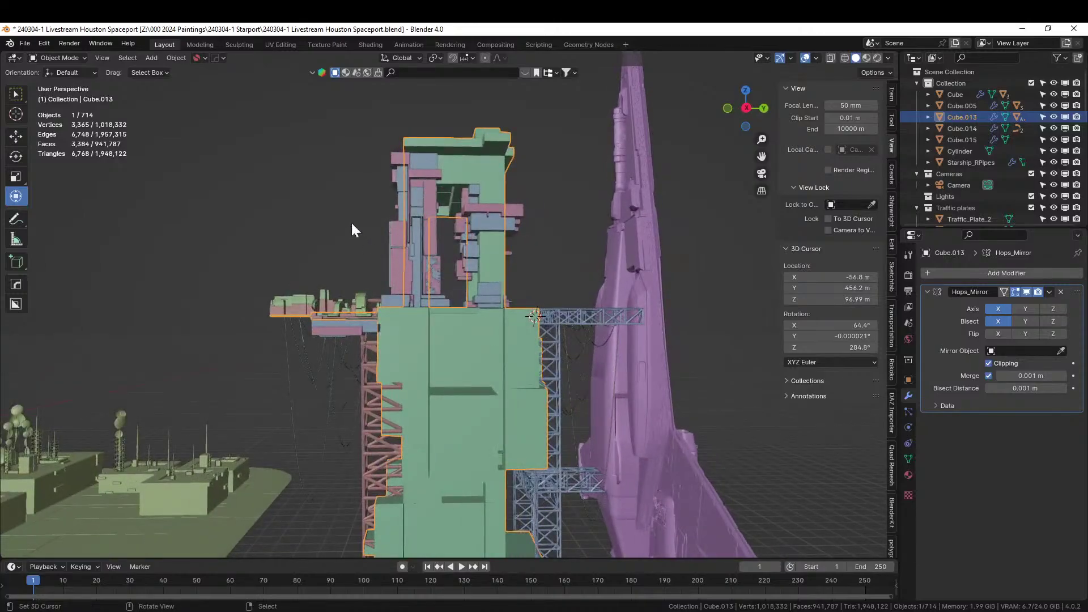
{"action": "left_click", "coordinate": [338, 209]}
{"action": "scroll", "coordinate": [338, 210], "scroll_direction": "down", "scroll_amount": 3}
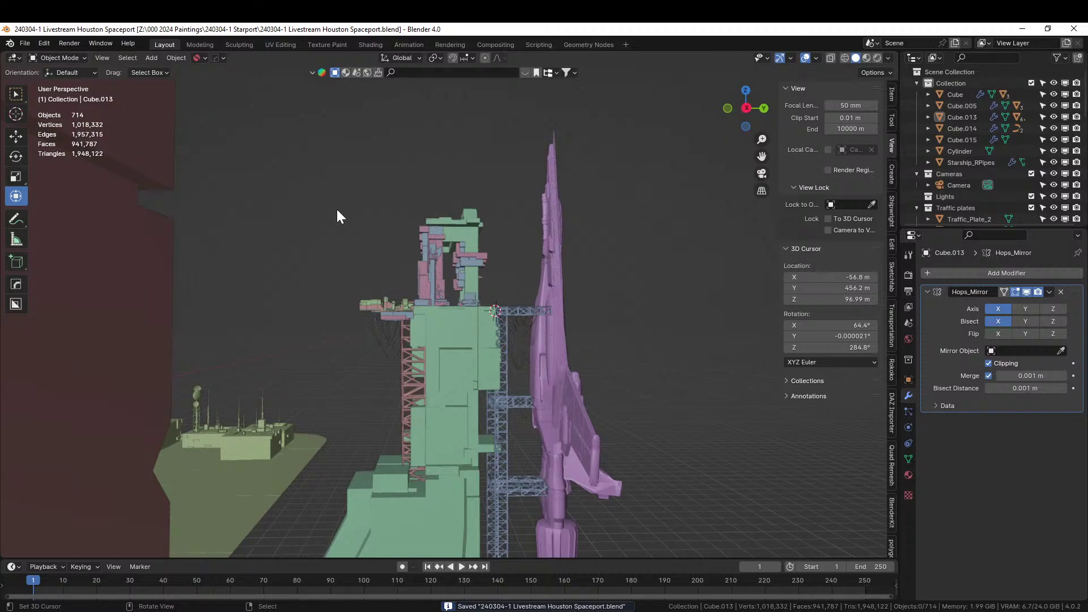
Step: Bevel the upper outer edge of the green tower's base block just below the red truss column
{"action": "middle_click_drag", "start_coordinate": [396, 289], "coordinate": [507, 311]}
{"action": "middle_click_drag", "start_coordinate": [531, 324], "coordinate": [450, 581]}
{"action": "scroll", "coordinate": [467, 291], "scroll_direction": "up", "scroll_amount": 3}
{"action": "middle_click_drag", "start_coordinate": [470, 482], "coordinate": [560, 552]}
{"action": "scroll", "coordinate": [566, 419], "scroll_direction": "up", "scroll_amount": 3}
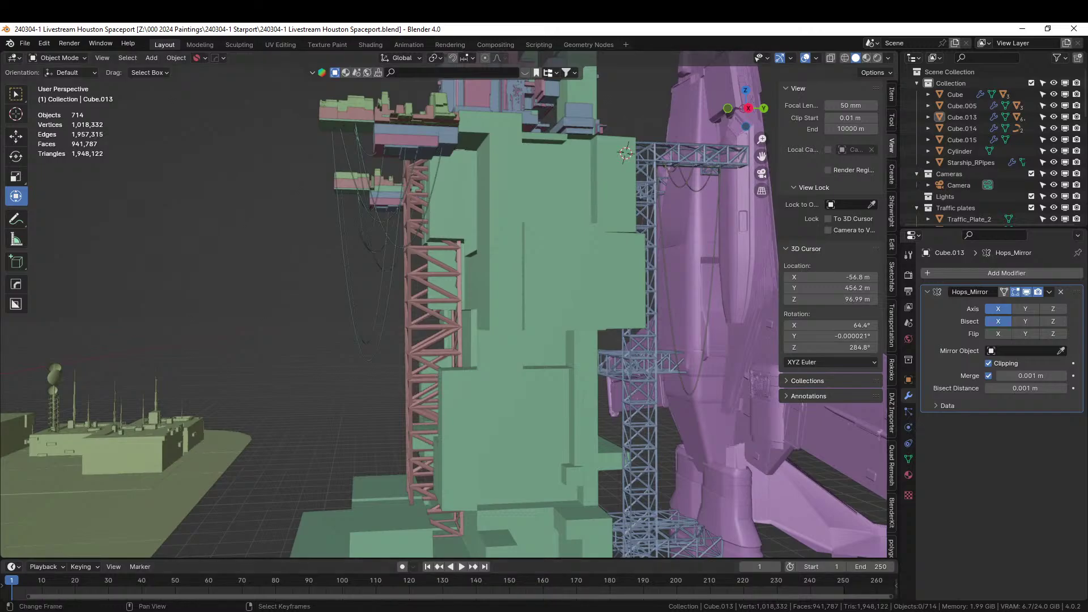
{"action": "scroll", "coordinate": [473, 405], "scroll_direction": "down", "scroll_amount": 2}
{"action": "middle_click_drag", "start_coordinate": [464, 419], "coordinate": [522, 334], "text": "shift"}
{"action": "scroll", "coordinate": [493, 349], "scroll_direction": "up", "scroll_amount": 3}
{"action": "left_click", "coordinate": [472, 380]}
{"action": "key", "text": "Tab"}
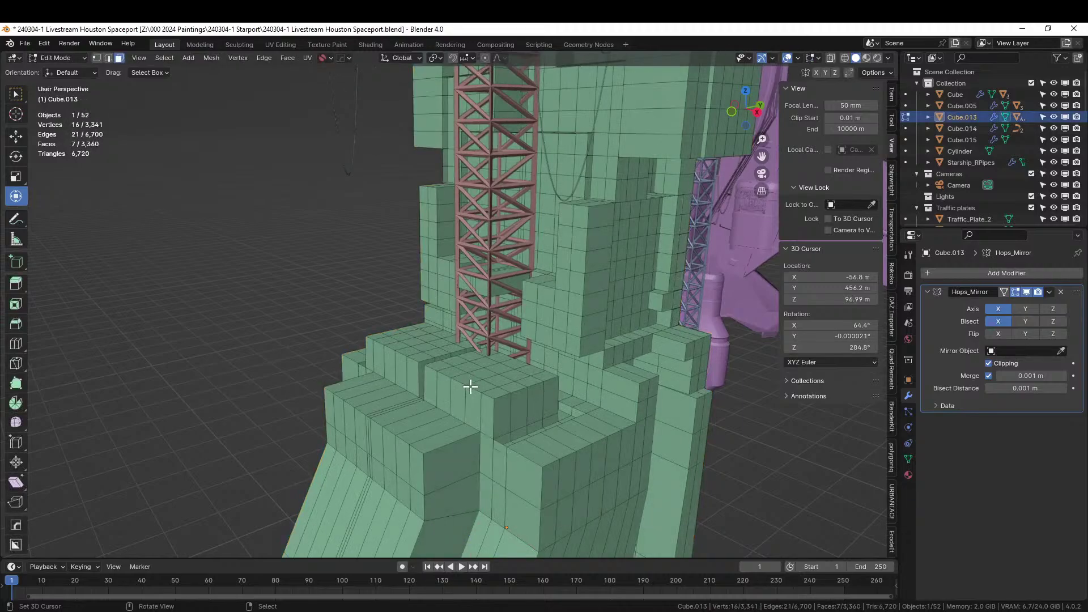
{"action": "key", "text": "2"}
{"action": "left_click", "coordinate": [485, 395]}
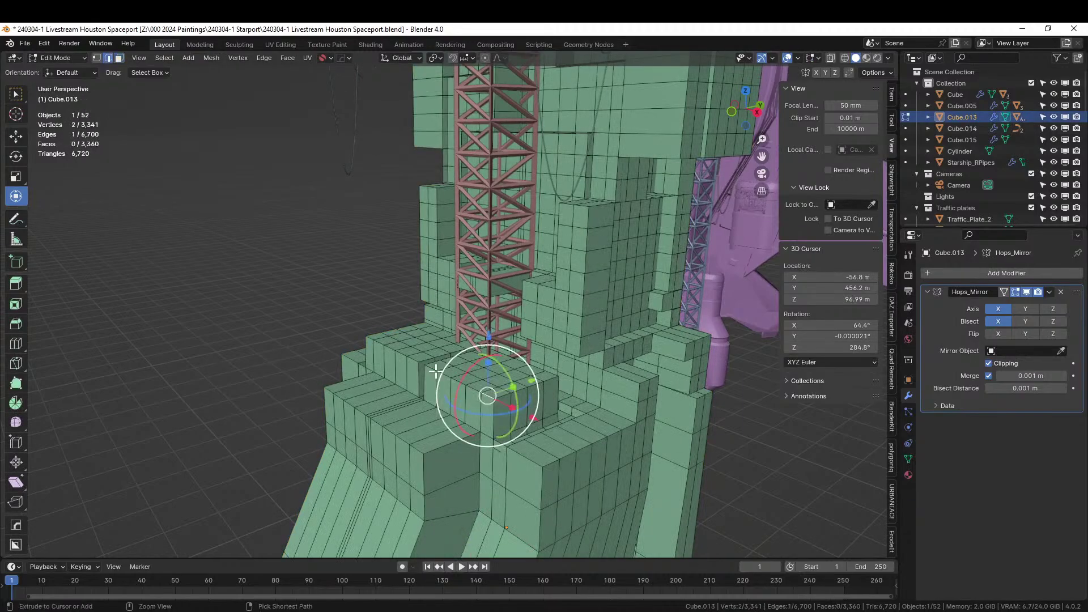
{"action": "left_click", "coordinate": [436, 371], "text": "ctrl"}
{"action": "key", "text": "ctrl+b"}
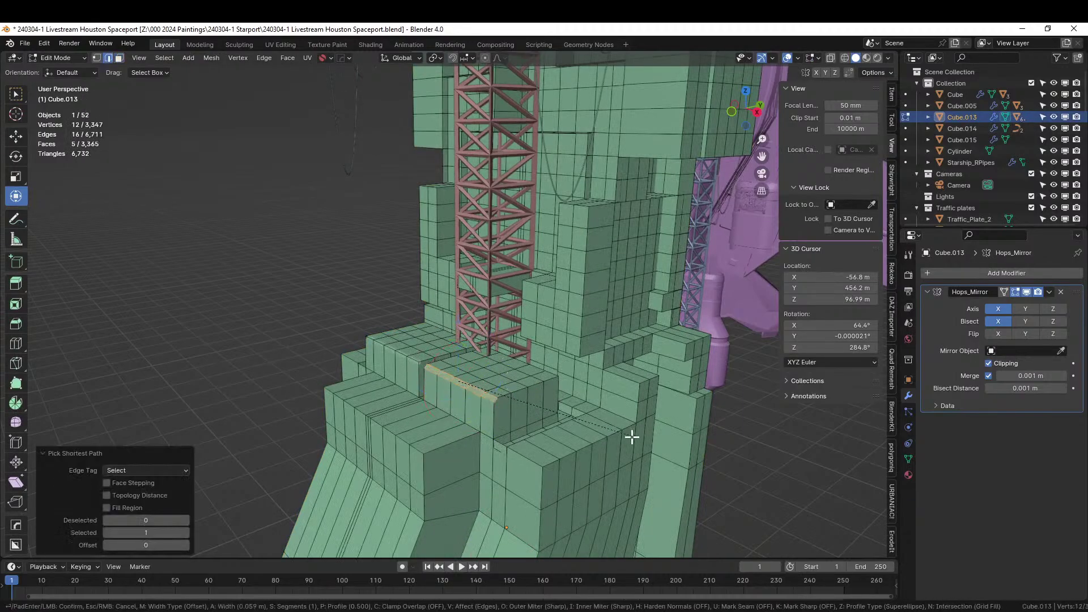
{"action": "left_click", "coordinate": [637, 450]}
{"action": "middle_click_drag", "start_coordinate": [637, 449], "coordinate": [607, 413]}
Step: Bevel the upper edge loop of the outermost base block and clear the selection
{"action": "left_click", "coordinate": [401, 438], "text": "alt"}
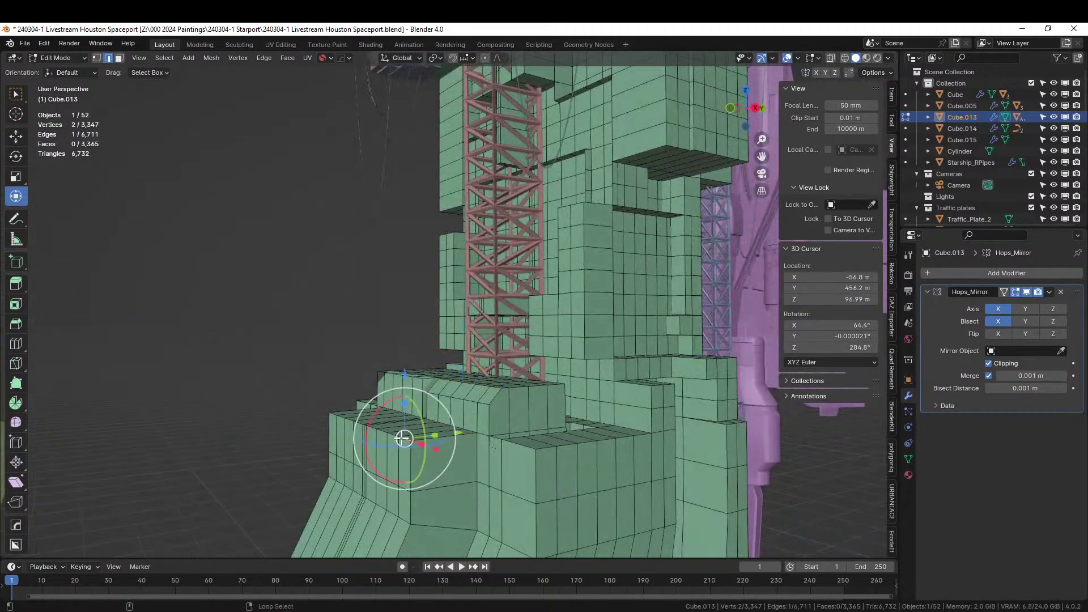
{"action": "left_click", "coordinate": [401, 438], "text": "alt"}
{"action": "key", "text": "ctrl+b"}
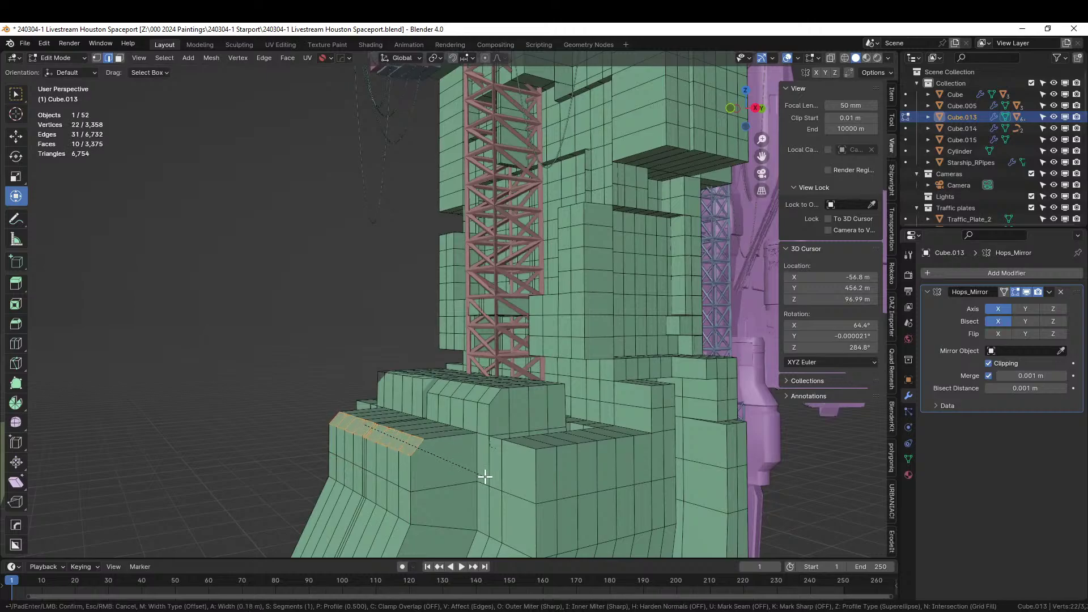
{"action": "left_click", "coordinate": [499, 467]}
{"action": "mouse_move", "coordinate": [498, 467]}
{"action": "middle_mouse_down"}
{"action": "mouse_move", "coordinate": [488, 445]}
{"action": "mouse_move", "coordinate": [522, 474]}
{"action": "mouse_move", "coordinate": [539, 462]}
{"action": "mouse_move", "coordinate": [498, 455]}
{"action": "mouse_move", "coordinate": [503, 464]}
{"action": "middle_mouse_up"}
{"action": "right_click", "coordinate": [622, 465]}
Step: Select a patch of eight faces on the vertical front of the tower's outermost base block
{"action": "scroll", "coordinate": [623, 465], "scroll_direction": "down", "scroll_amount": 3}
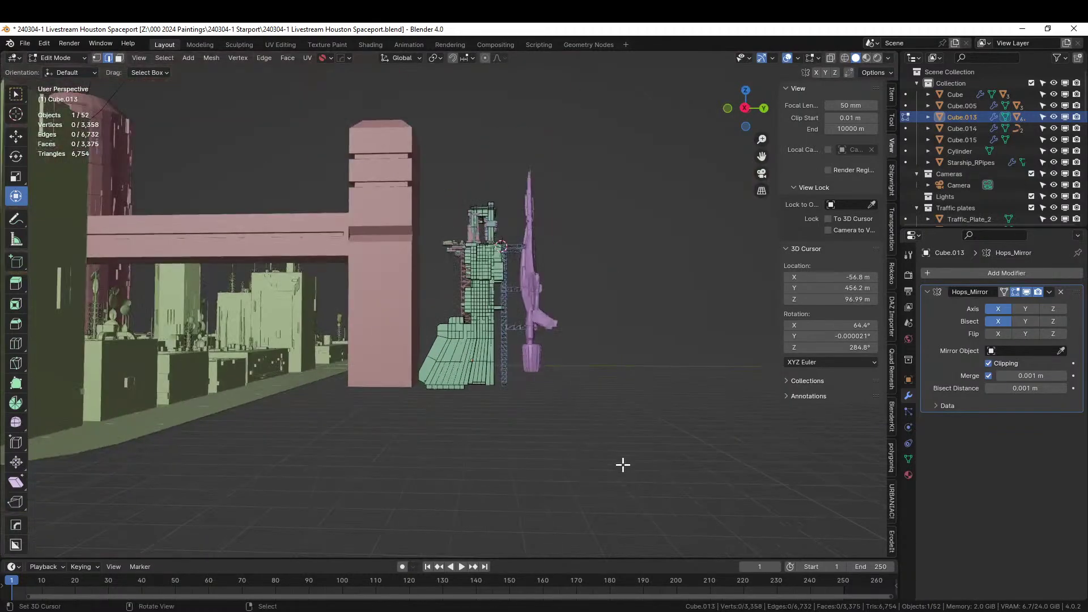
{"action": "key", "text": "Tab"}
{"action": "middle_click_drag", "start_coordinate": [624, 464], "coordinate": [682, 546]}
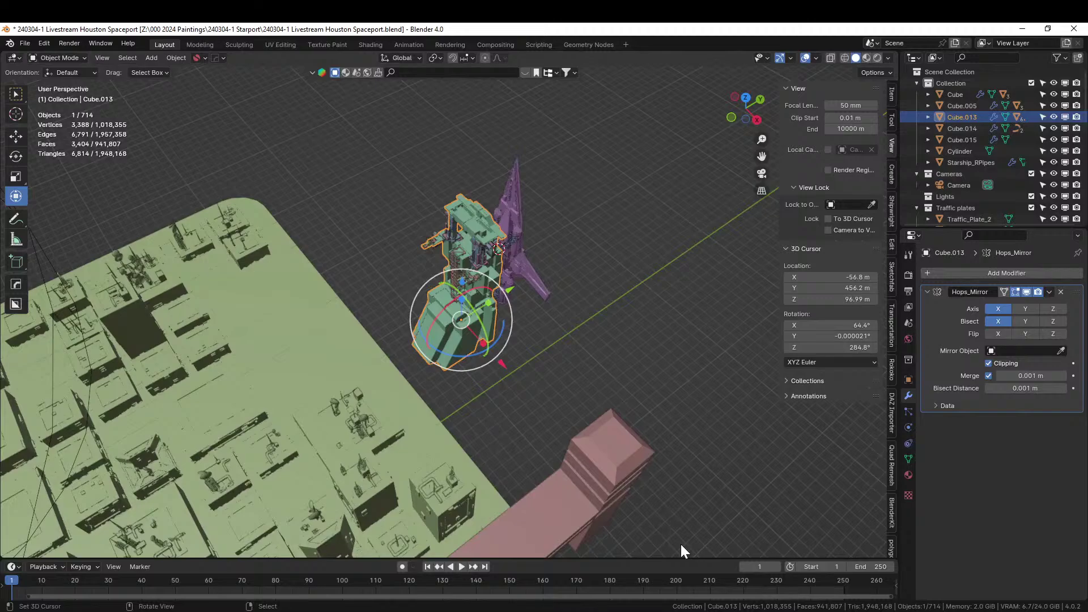
{"action": "scroll", "coordinate": [510, 481], "scroll_direction": "up", "scroll_amount": 6}
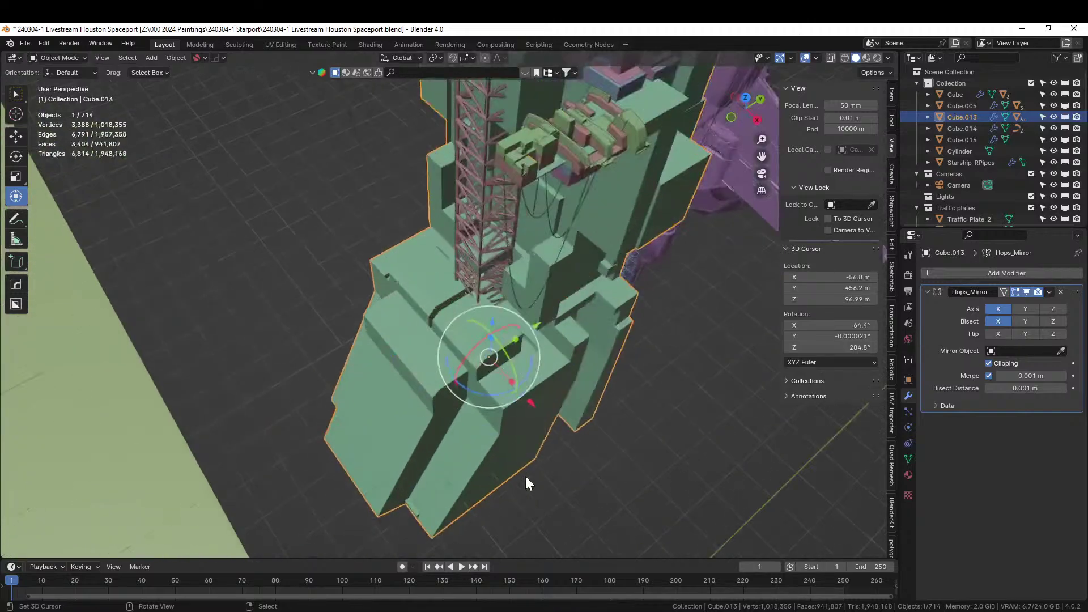
{"action": "middle_click_drag", "start_coordinate": [525, 475], "coordinate": [502, 249]}
{"action": "key", "text": "Tab"}
{"action": "middle_click_drag", "start_coordinate": [323, 174], "coordinate": [341, 279]}
{"action": "left_click", "coordinate": [358, 250]}
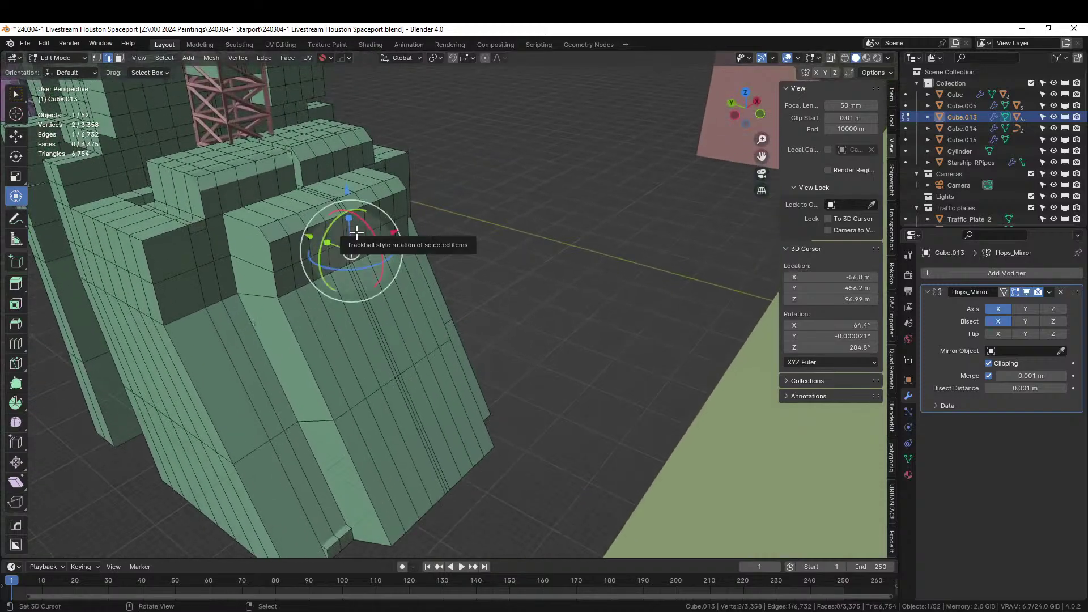
{"action": "key", "text": "3"}
{"action": "left_click", "coordinate": [360, 250]}
{"action": "right_click", "coordinate": [353, 224], "text": "shift"}
{"action": "right_click", "coordinate": [335, 232], "text": "shift"}
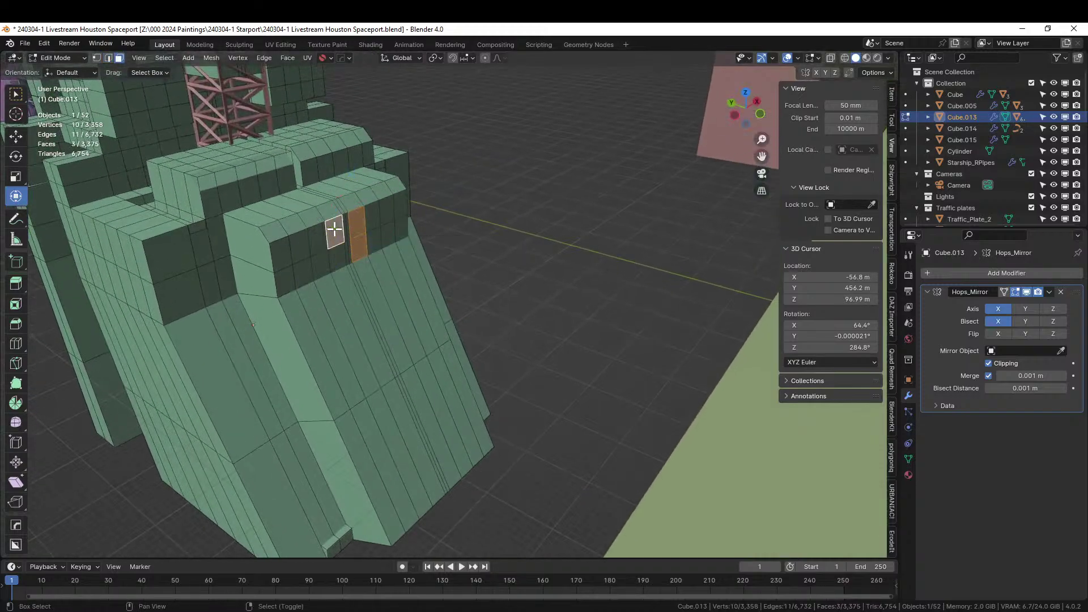
{"action": "scroll", "coordinate": [348, 249], "scroll_direction": "up", "scroll_amount": 2}
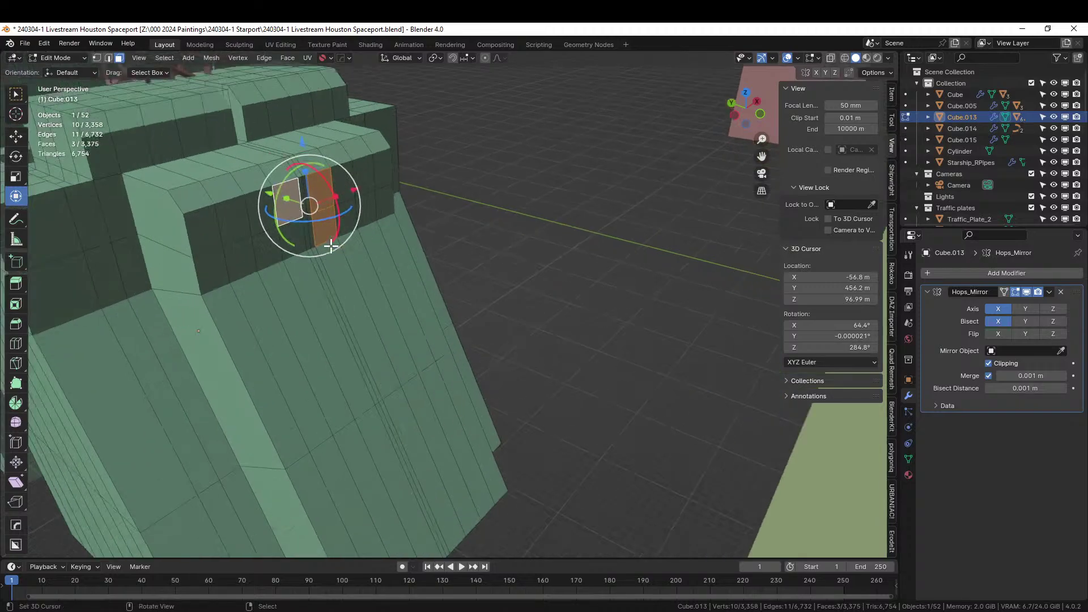
{"action": "key", "text": "c"}
{"action": "left_click", "coordinate": [301, 214]}
{"action": "right_click", "coordinate": [382, 221]}
{"action": "scroll", "coordinate": [383, 221], "scroll_direction": "down", "scroll_amount": 5}
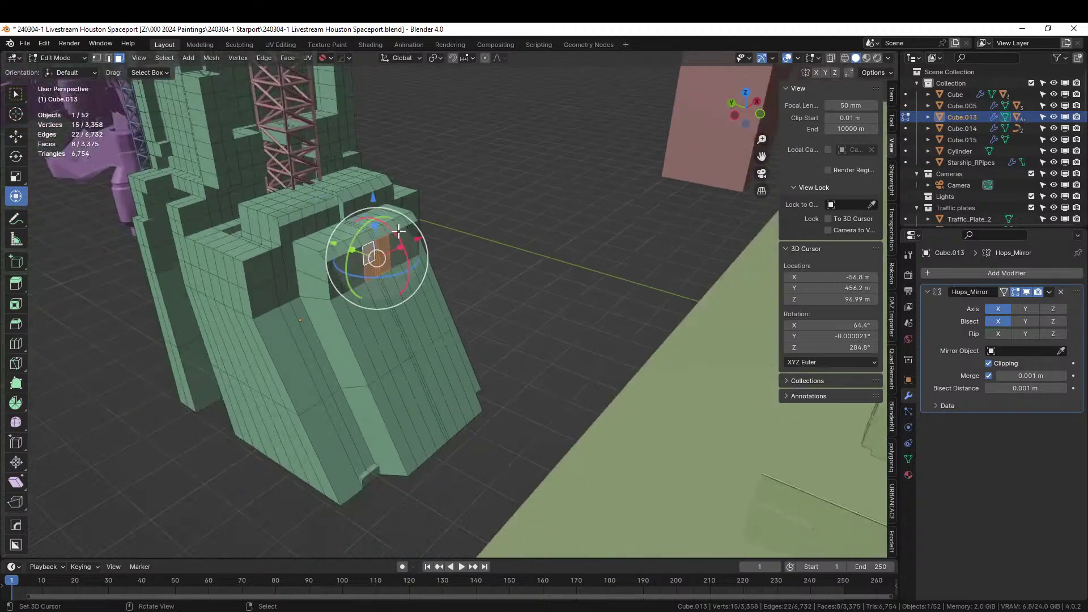
Step: Extrude the selected faces about 63 m outward toward the city slab, adding a further segment of about 14 m at the end
{"action": "key", "text": "e"}
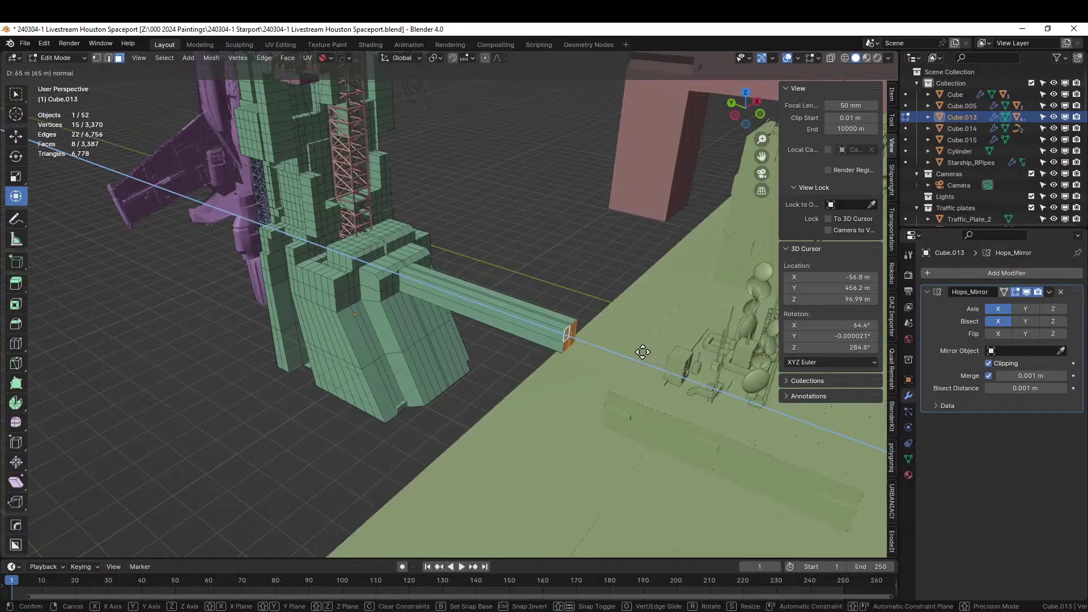
{"action": "left_click", "coordinate": [640, 351]}
{"action": "middle_click_drag", "start_coordinate": [640, 350], "coordinate": [454, 340]}
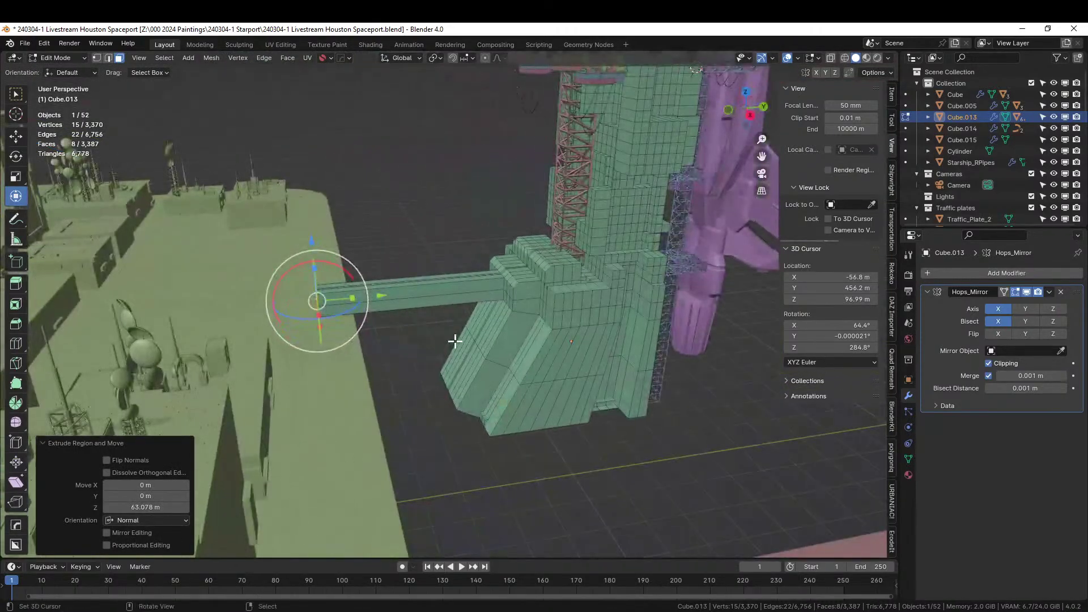
{"action": "key", "text": "e"}
{"action": "left_click", "coordinate": [414, 343]}
{"action": "scroll", "coordinate": [417, 298], "scroll_direction": "up", "scroll_amount": 3}
{"action": "middle_click_drag", "start_coordinate": [417, 299], "coordinate": [202, 285]}
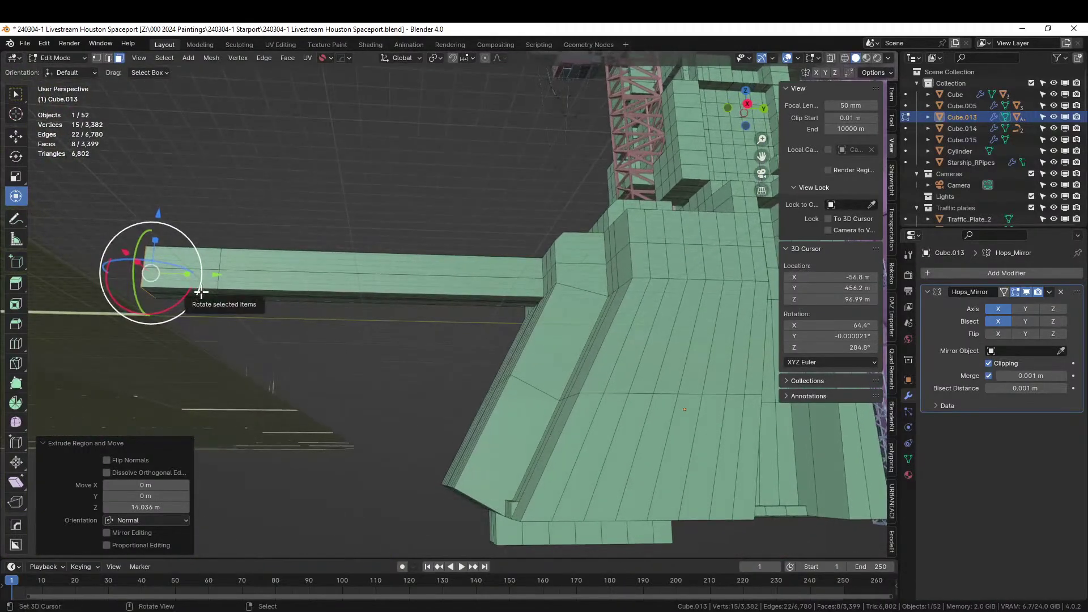
Step: Extrude the four underside faces of the bridge's end segment about 22.4 m downward as a support into the city slab
{"action": "right_click", "coordinate": [201, 291]}
{"action": "right_click", "coordinate": [202, 299], "text": "ctrl"}
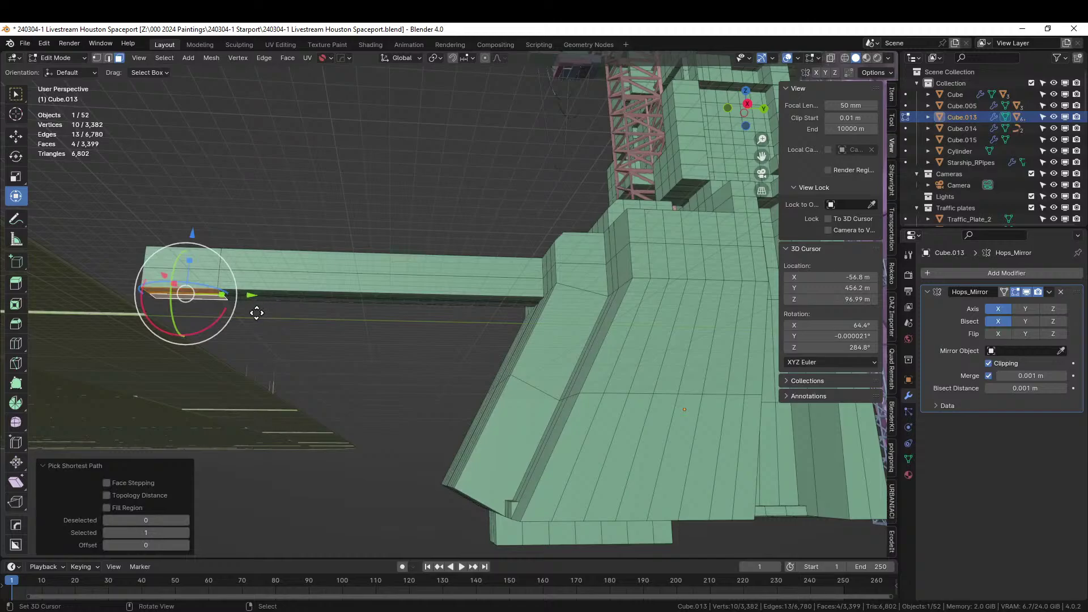
{"action": "key", "text": "e"}
{"action": "left_click", "coordinate": [250, 425]}
{"action": "scroll", "coordinate": [262, 422], "scroll_direction": "down", "scroll_amount": 3}
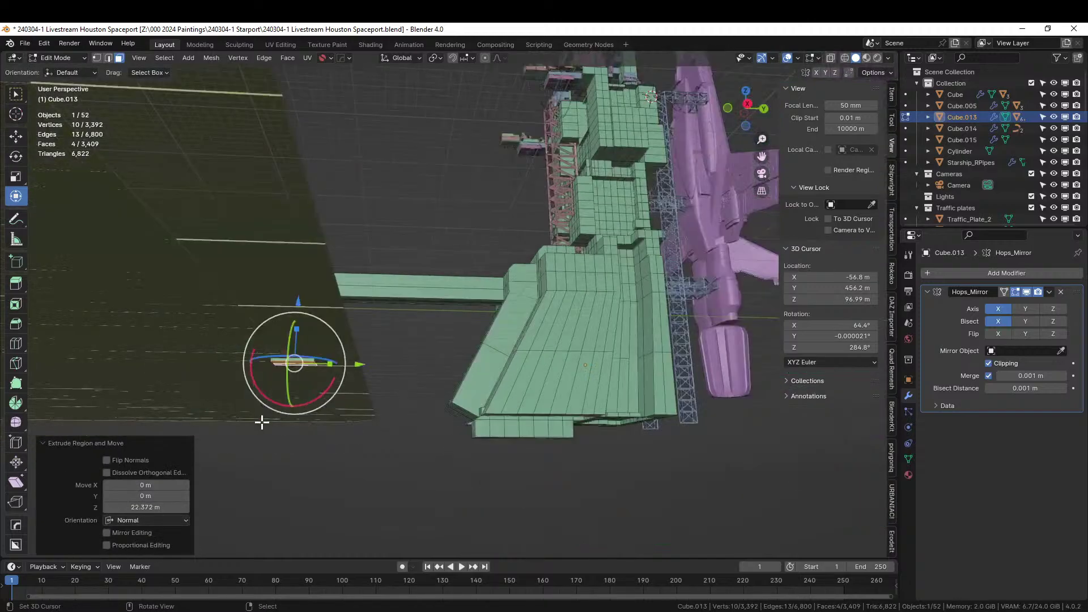
Step: Extrude the narrow central strips of faces along the bridge's top inward to form a shallow groove, and leave Edit Mode
{"action": "middle_click_drag", "start_coordinate": [262, 422], "coordinate": [528, 408]}
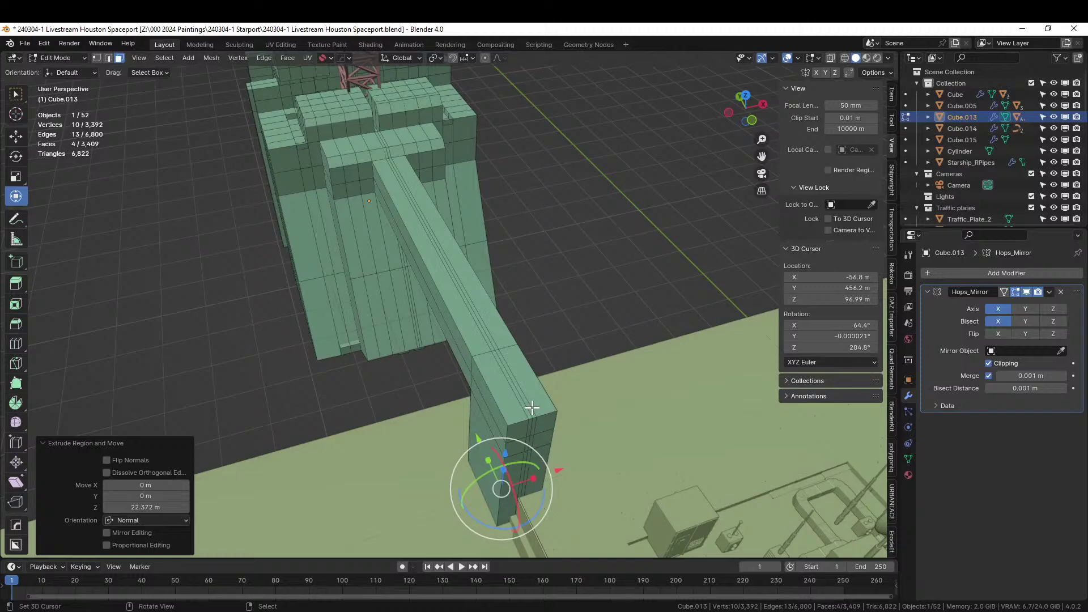
{"action": "left_click", "coordinate": [531, 407]}
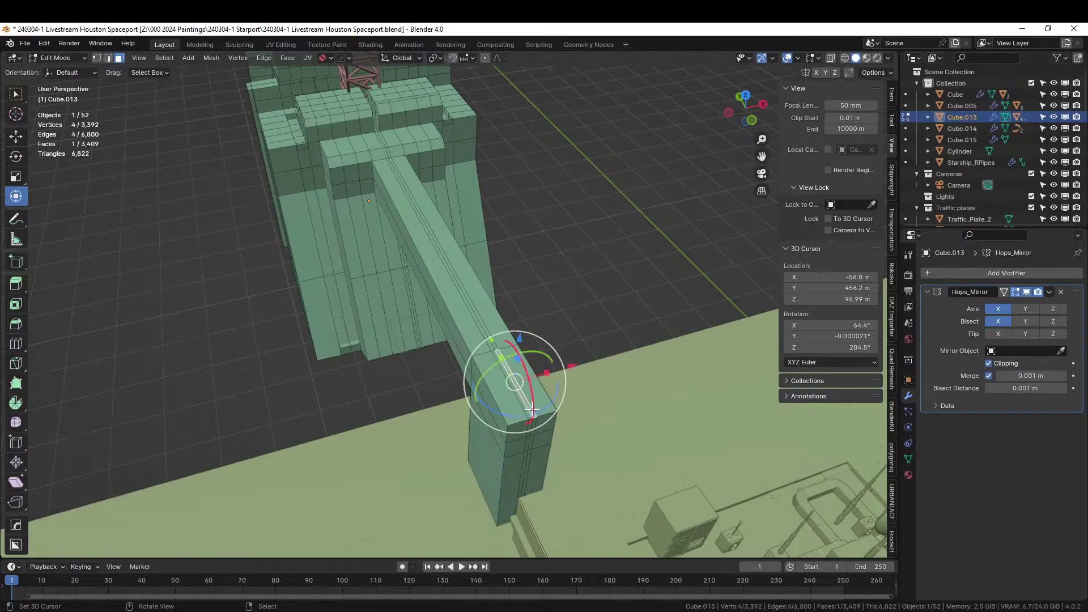
{"action": "left_click", "coordinate": [397, 166], "text": "ctrl"}
{"action": "scroll", "coordinate": [442, 242], "scroll_direction": "up", "scroll_amount": 3}
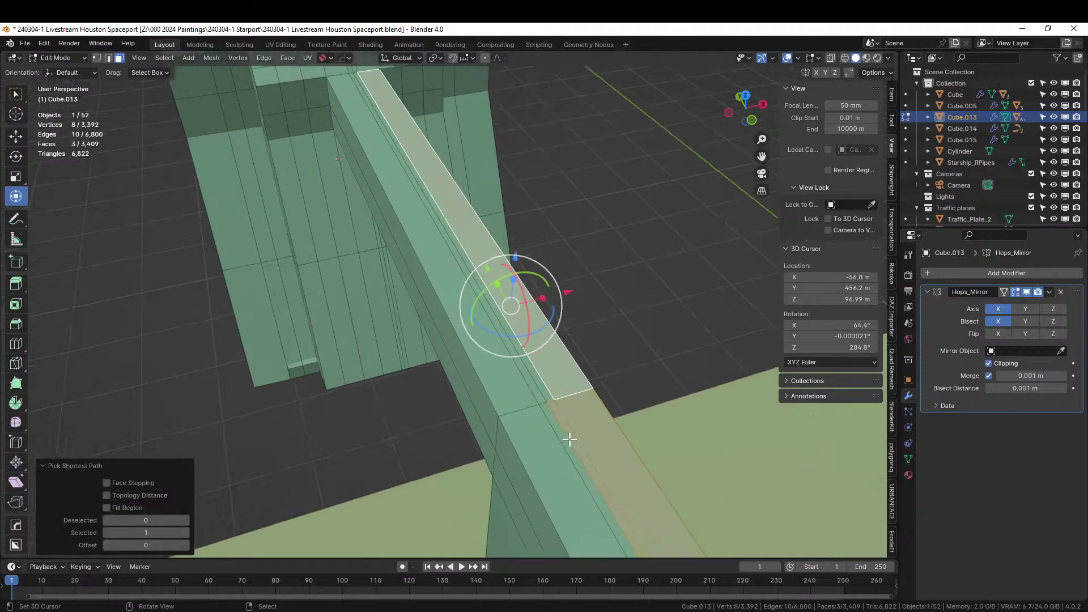
{"action": "right_click", "coordinate": [570, 439]}
{"action": "right_click", "coordinate": [544, 392], "text": "shift"}
{"action": "right_click", "coordinate": [539, 391], "text": "shift"}
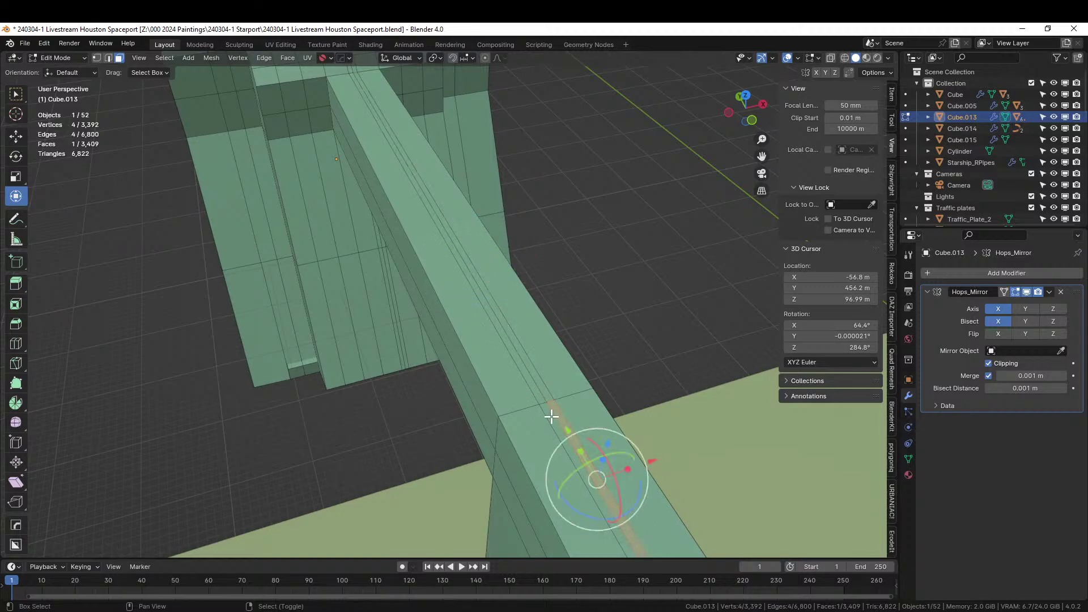
{"action": "right_click", "coordinate": [546, 391], "text": "shift"}
{"action": "right_click", "coordinate": [540, 393], "text": "shift"}
{"action": "right_click", "coordinate": [552, 416], "text": "shift"}
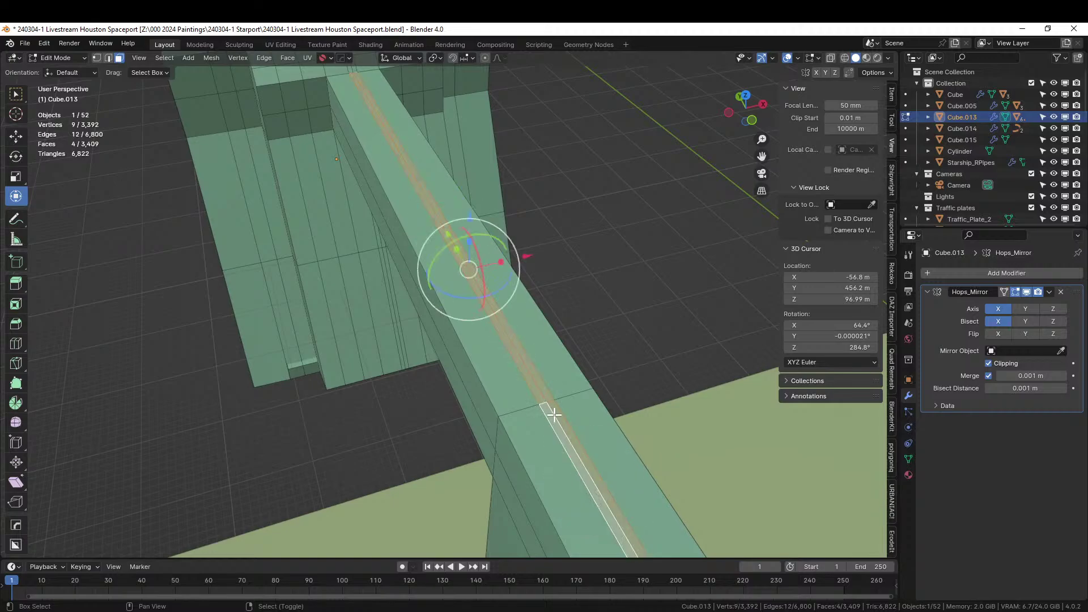
{"action": "middle_click_drag", "start_coordinate": [554, 415], "coordinate": [604, 405]}
{"action": "key", "text": "e"}
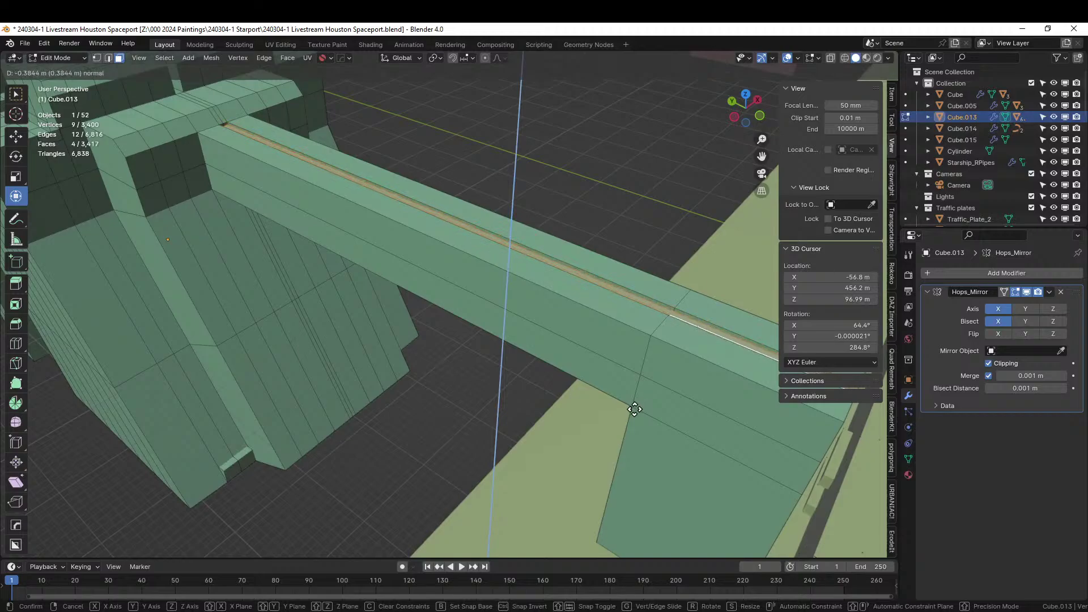
{"action": "left_click", "coordinate": [634, 410]}
{"action": "key", "text": "Tab"}
Step: Check the grooved bridge against the tower and city slab, and save the spaceport file
{"action": "middle_click_drag", "start_coordinate": [632, 408], "coordinate": [446, 390]}
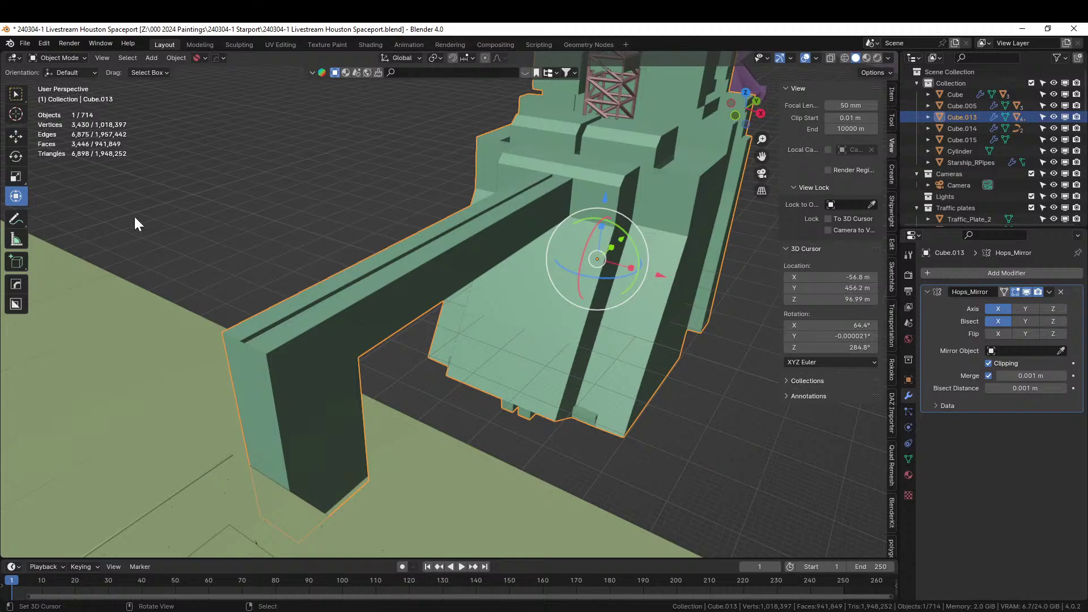
{"action": "scroll", "coordinate": [405, 223], "scroll_direction": "down", "scroll_amount": 3}
{"action": "middle_click_drag", "start_coordinate": [404, 224], "coordinate": [426, 243]}
{"action": "scroll", "coordinate": [317, 217], "scroll_direction": "down", "scroll_amount": 4}
{"action": "scroll", "coordinate": [456, 237], "scroll_direction": "up", "scroll_amount": 2}
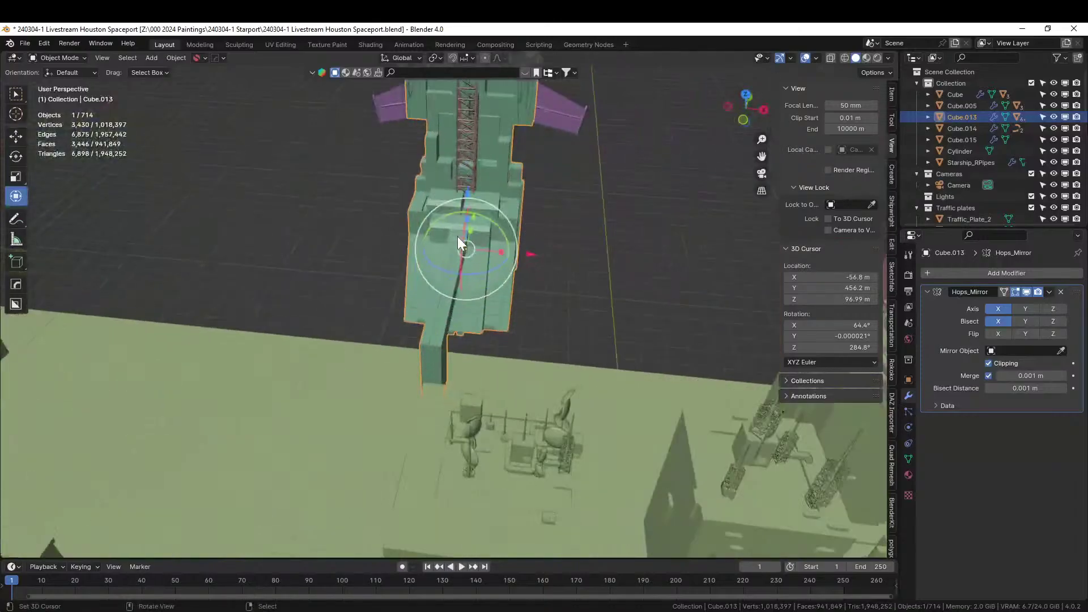
{"action": "key", "text": "ctrl+s"}
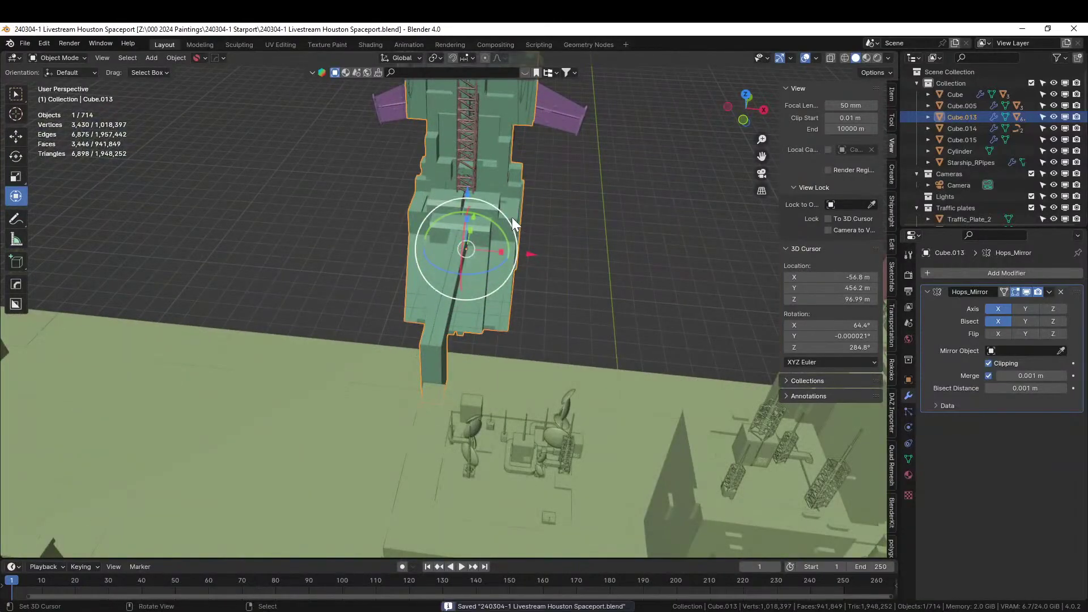
Step: Parent the red truss column and the blue truss framework to the green tower body, using the Object type
{"action": "middle_click_drag", "start_coordinate": [512, 216], "coordinate": [159, 275]}
{"action": "scroll", "coordinate": [400, 205], "scroll_direction": "down", "scroll_amount": 3}
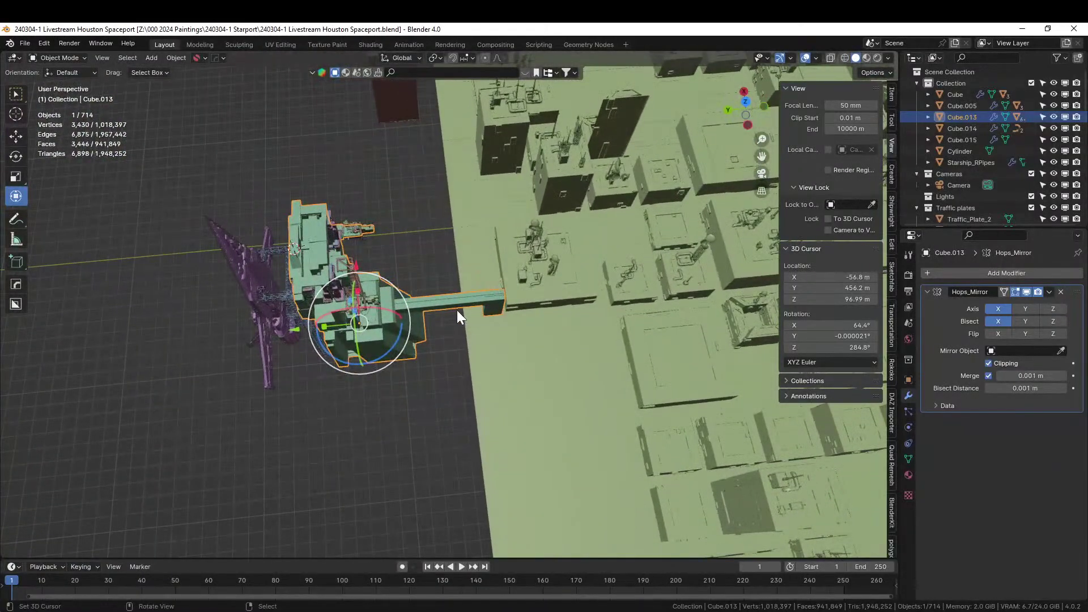
{"action": "scroll", "coordinate": [314, 301], "scroll_direction": "up", "scroll_amount": 2}
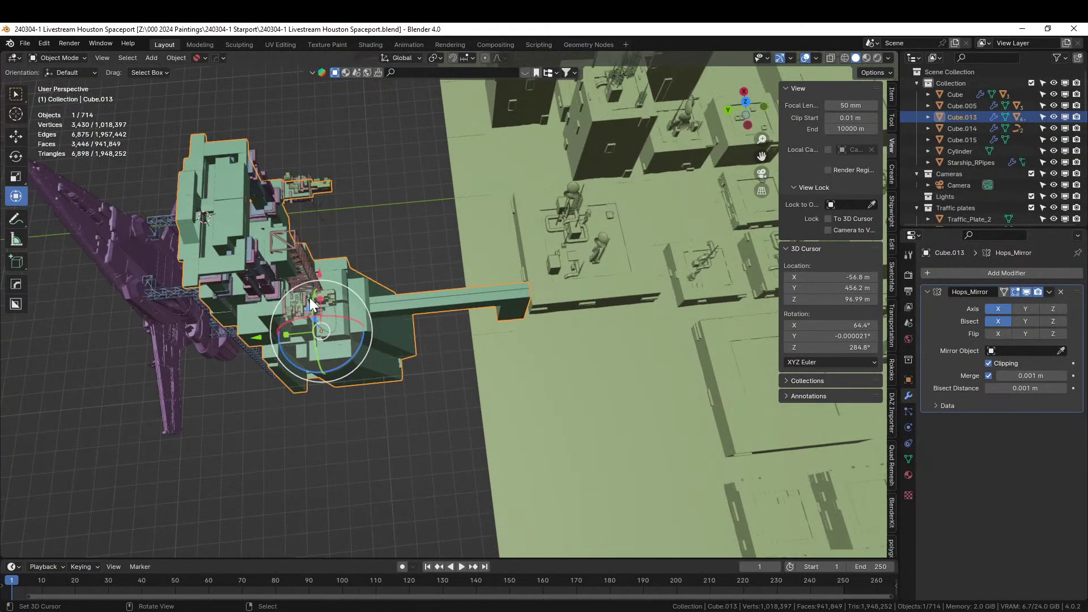
{"action": "left_click", "coordinate": [296, 248]}
{"action": "left_click", "coordinate": [189, 293], "text": "shift"}
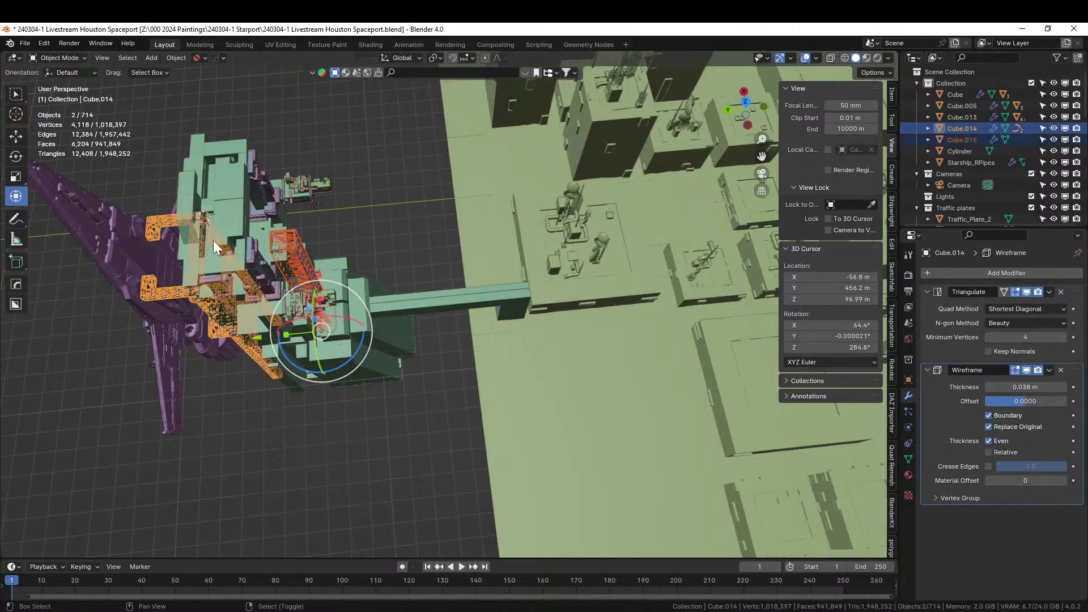
{"action": "left_click", "coordinate": [229, 188], "text": "shift"}
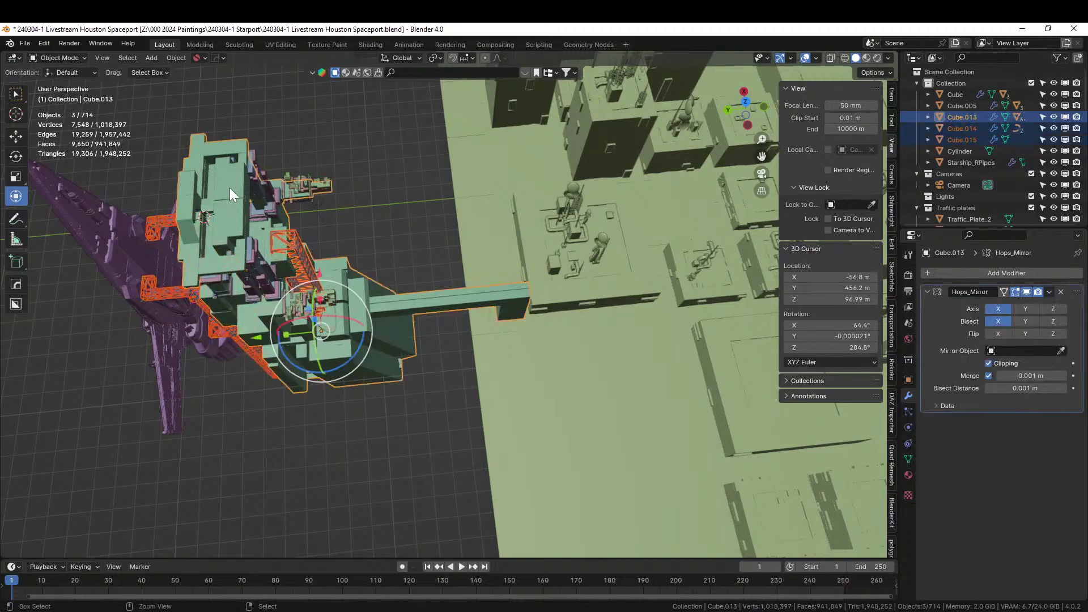
{"action": "key", "text": "ctrl+p"}
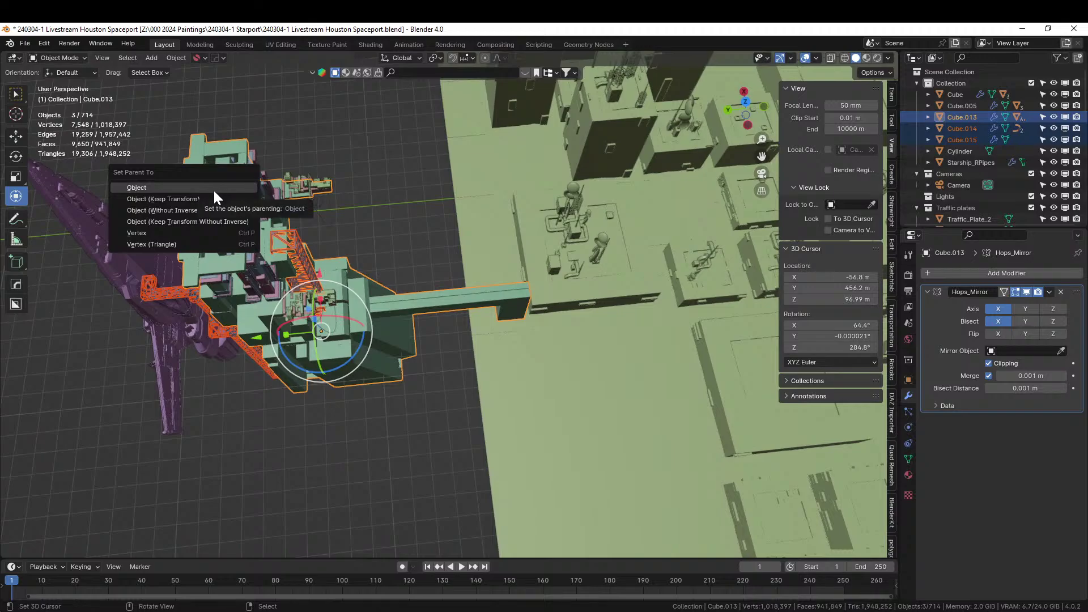
{"action": "left_click", "coordinate": [214, 193]}
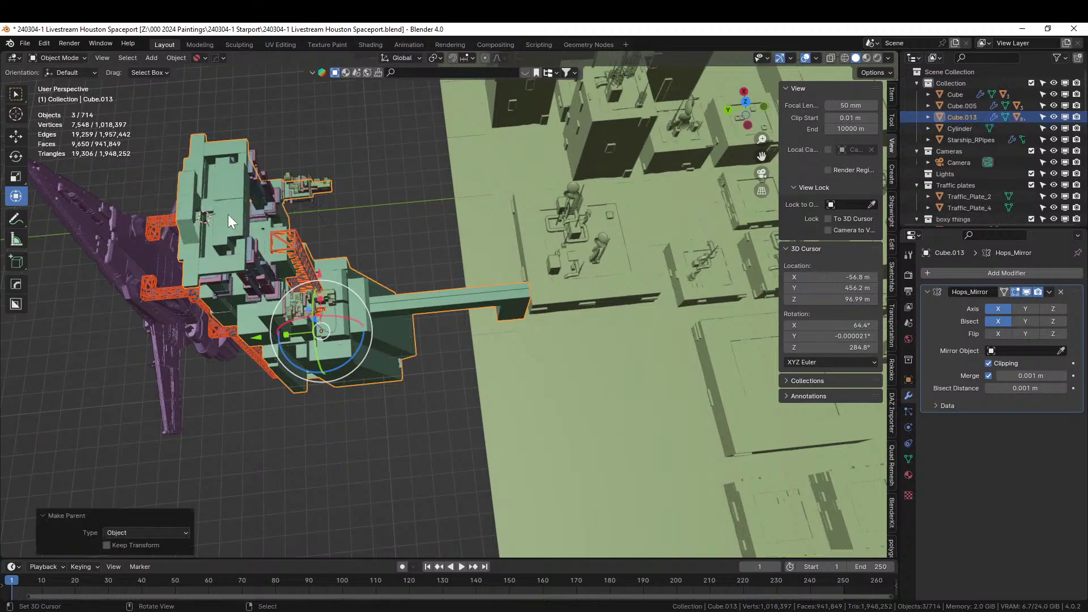
Step: Try moving the green tower in the top view to check which attached parts follow it
{"action": "left_click", "coordinate": [228, 214]}
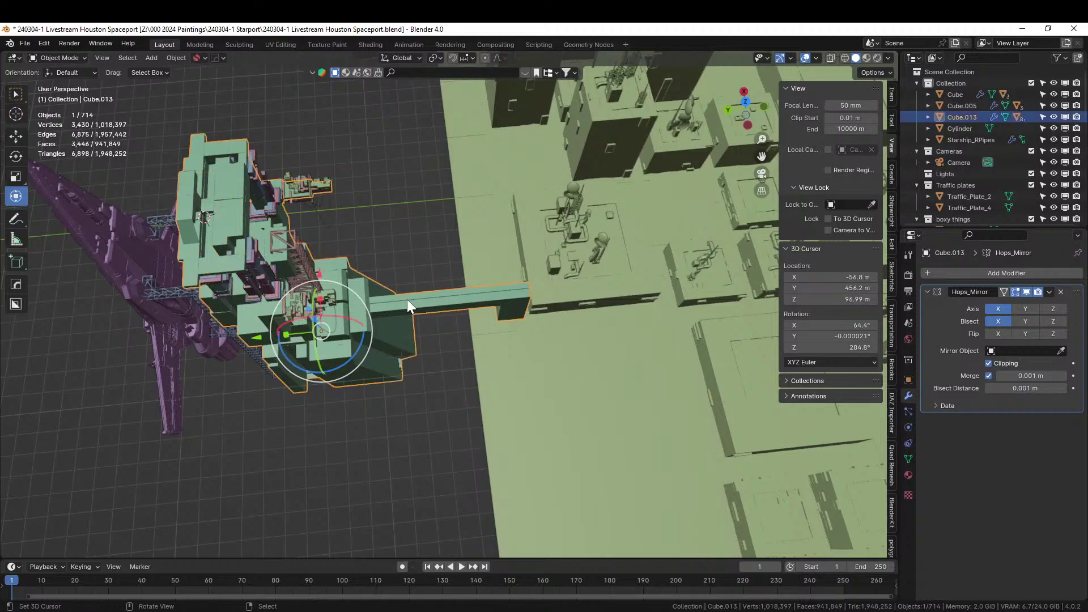
{"action": "key", "text": "KP_7"}
{"action": "left_click", "coordinate": [459, 248]}
{"action": "key", "text": "g"}
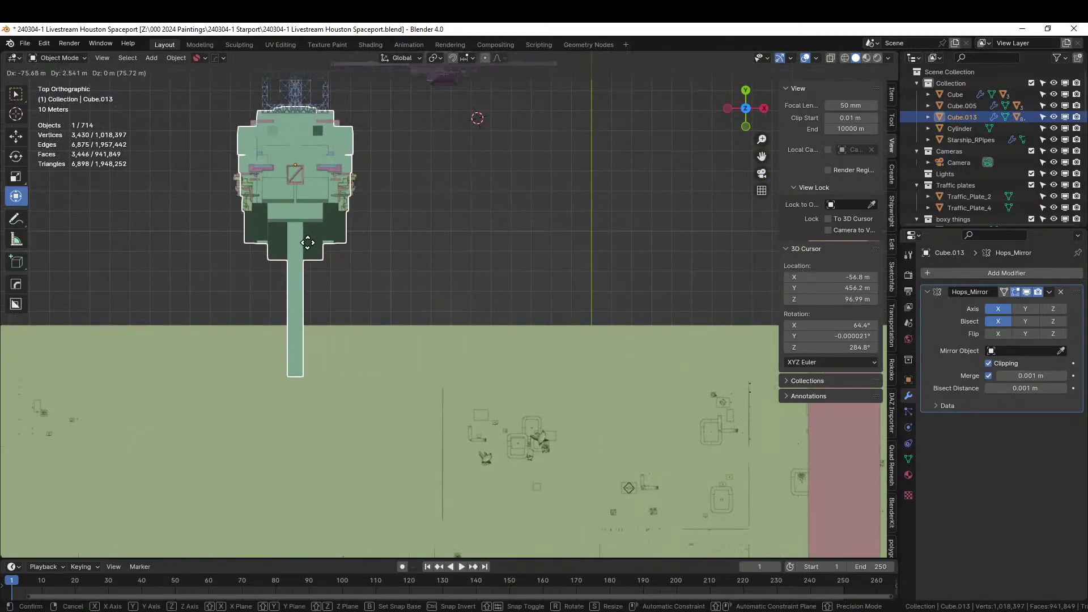
{"action": "right_click", "coordinate": [461, 272]}
Step: Parent the purple starship to the green tower body, using the Object type
{"action": "middle_click_drag", "start_coordinate": [461, 272], "coordinate": [478, 292]}
{"action": "middle_click_drag", "start_coordinate": [463, 253], "coordinate": [443, 307]}
{"action": "scroll", "coordinate": [533, 253], "scroll_direction": "down", "scroll_amount": 3}
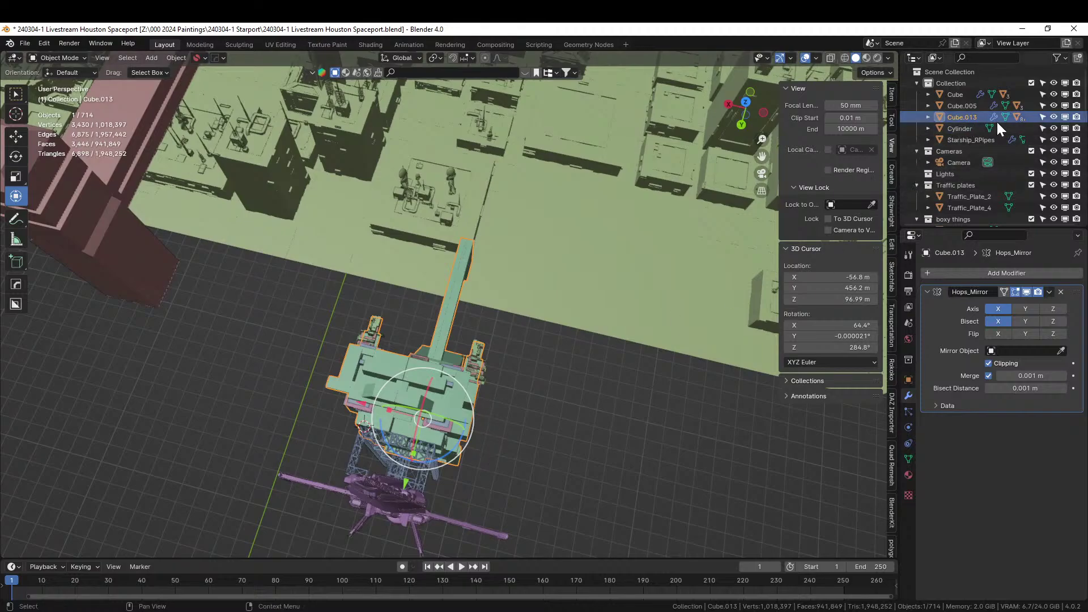
{"action": "middle_click_drag", "start_coordinate": [578, 365], "coordinate": [525, 337]}
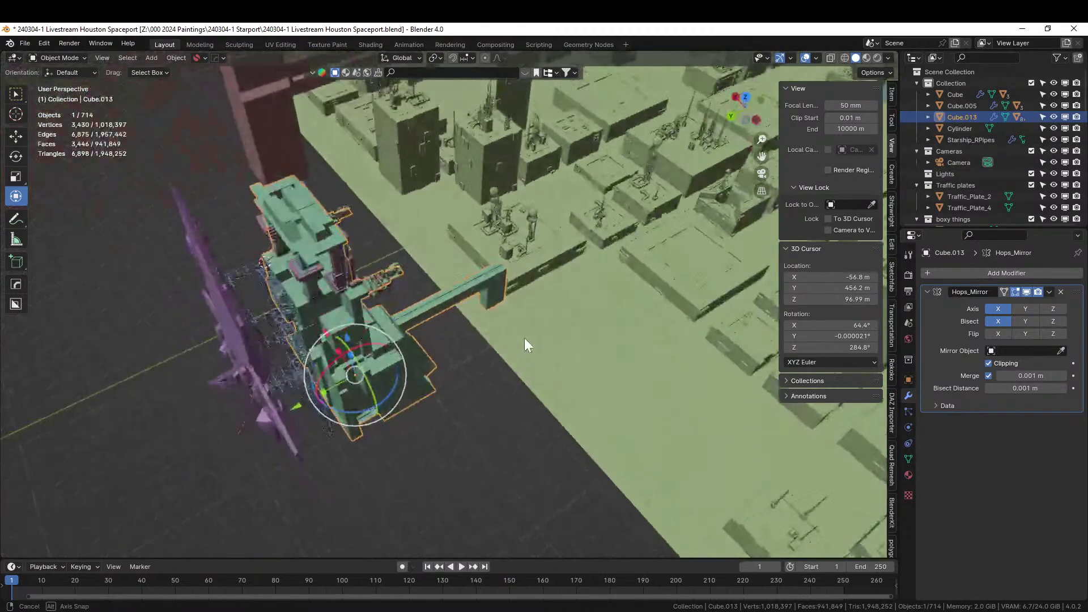
{"action": "left_click", "coordinate": [226, 298]}
{"action": "left_click", "coordinate": [298, 214], "text": "shift"}
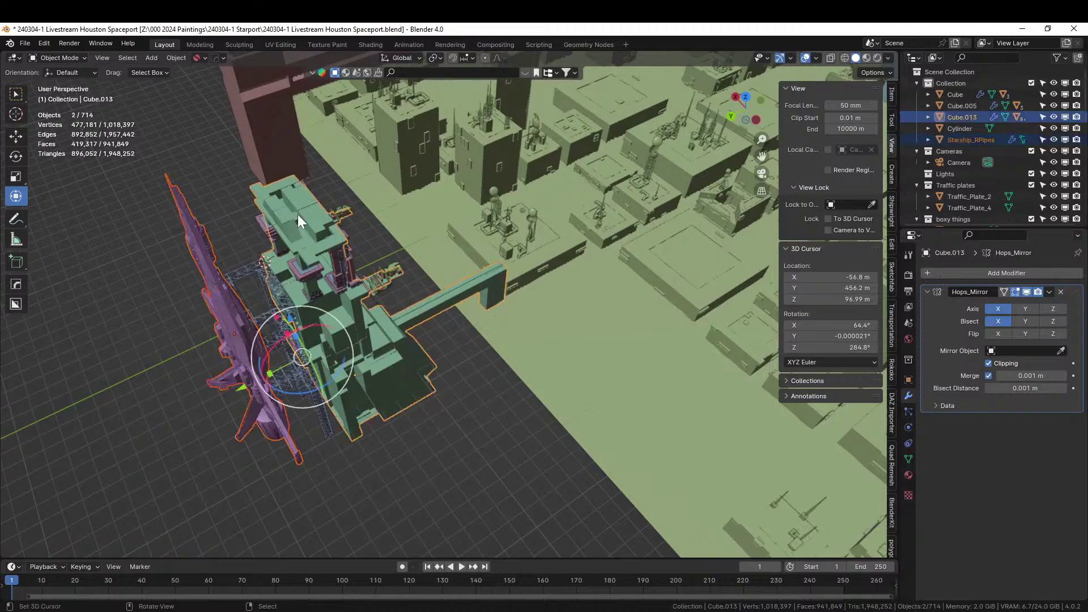
{"action": "key", "text": "ctrl+p"}
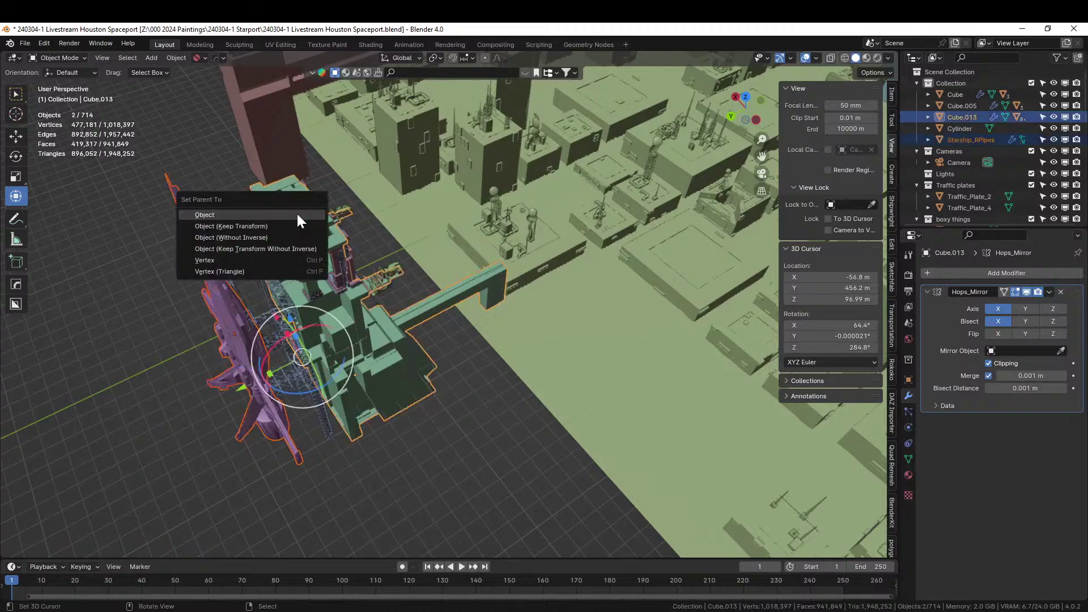
{"action": "left_click", "coordinate": [297, 214]}
Step: Move the green tower with its attached starship and trusses about 88.8 m along X in the top view
{"action": "left_click", "coordinate": [337, 187]}
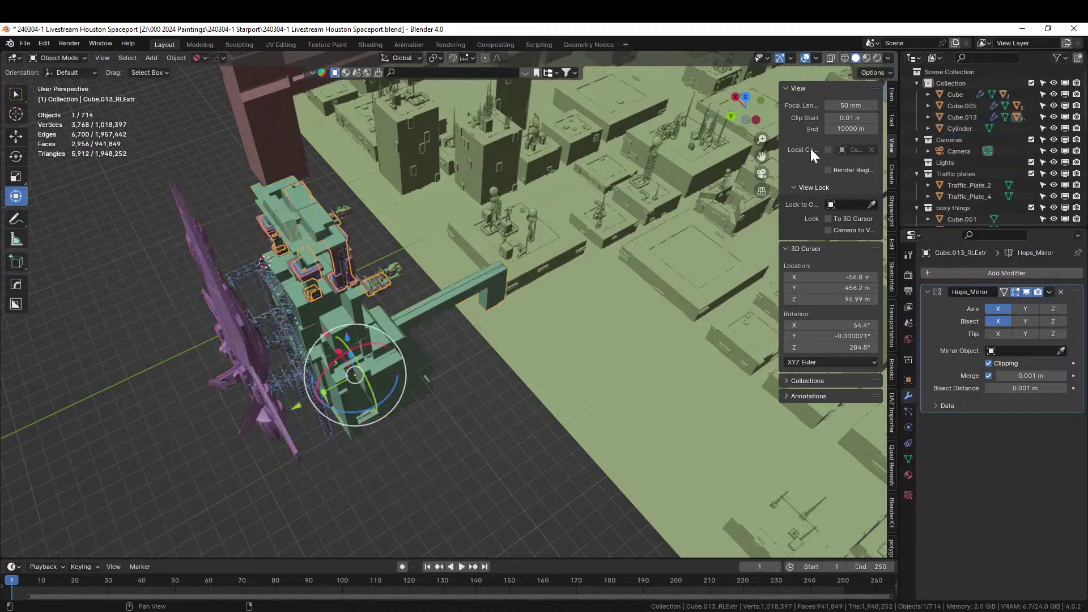
{"action": "left_click", "coordinate": [301, 196]}
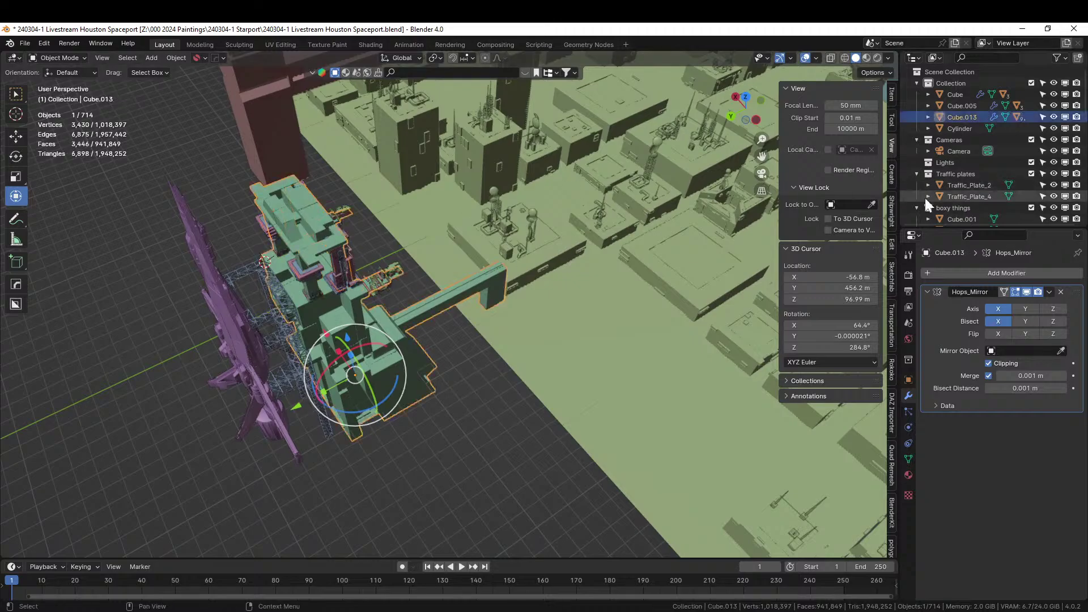
{"action": "key", "text": "KP_7"}
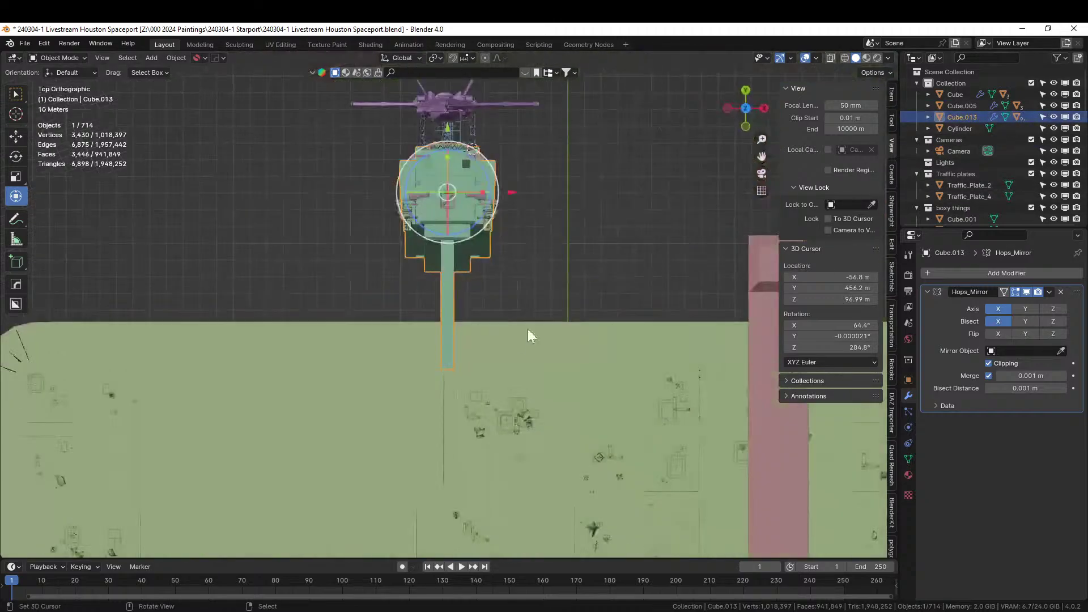
{"action": "key", "text": "g"}
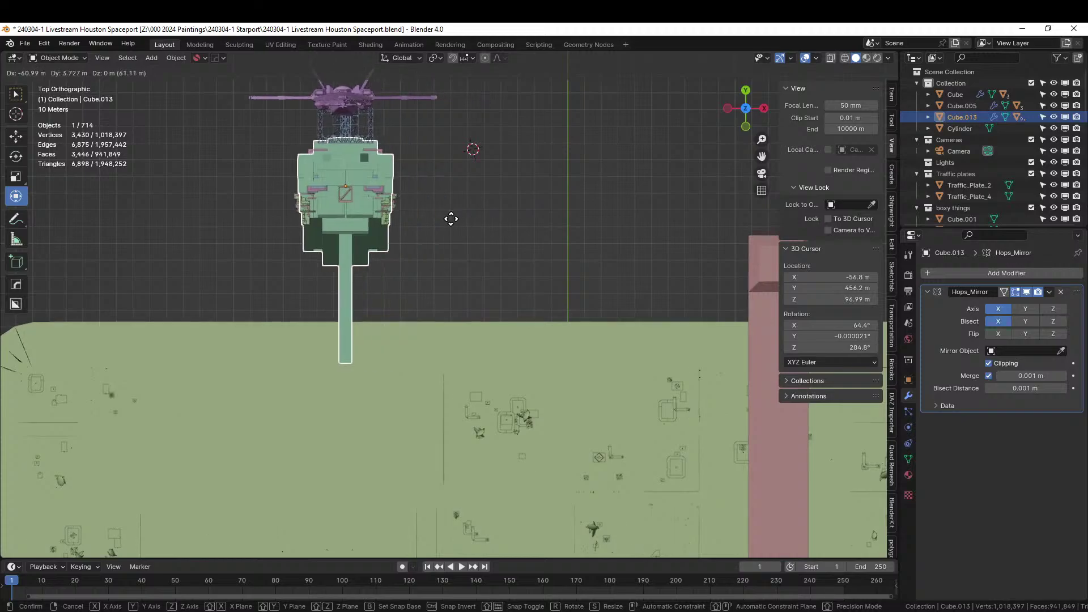
{"action": "right_click", "coordinate": [451, 219]}
{"action": "scroll", "coordinate": [499, 226], "scroll_direction": "down", "scroll_amount": 2}
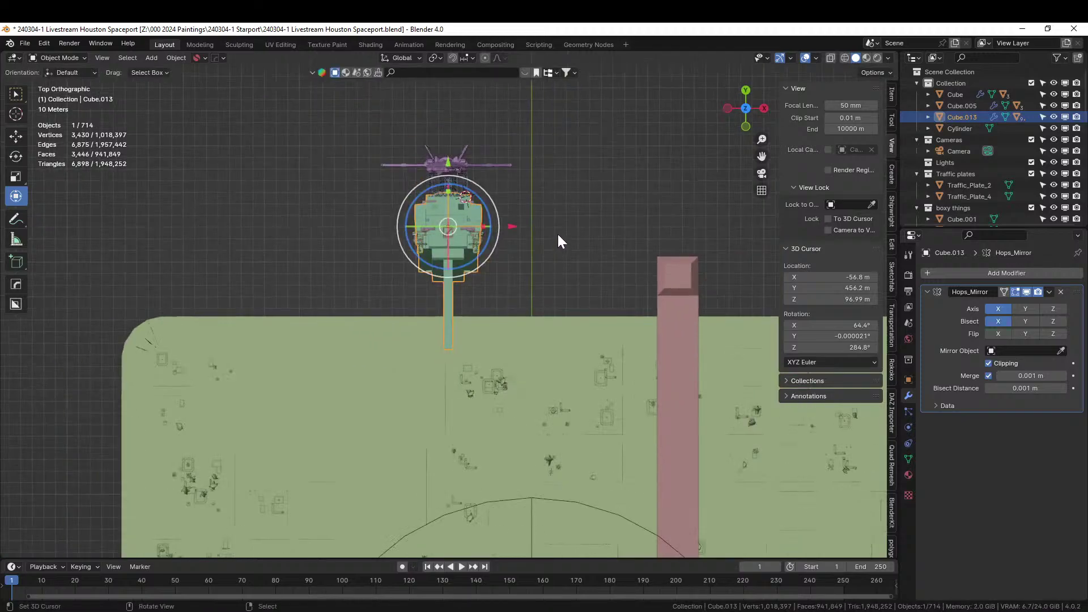
{"action": "left_click_drag", "start_coordinate": [511, 227], "coordinate": [615, 227]}
Step: Select the tower's whole hierarchy and make a linked duplicate of it offset by -150 m along X
{"action": "right_click", "coordinate": [963, 117]}
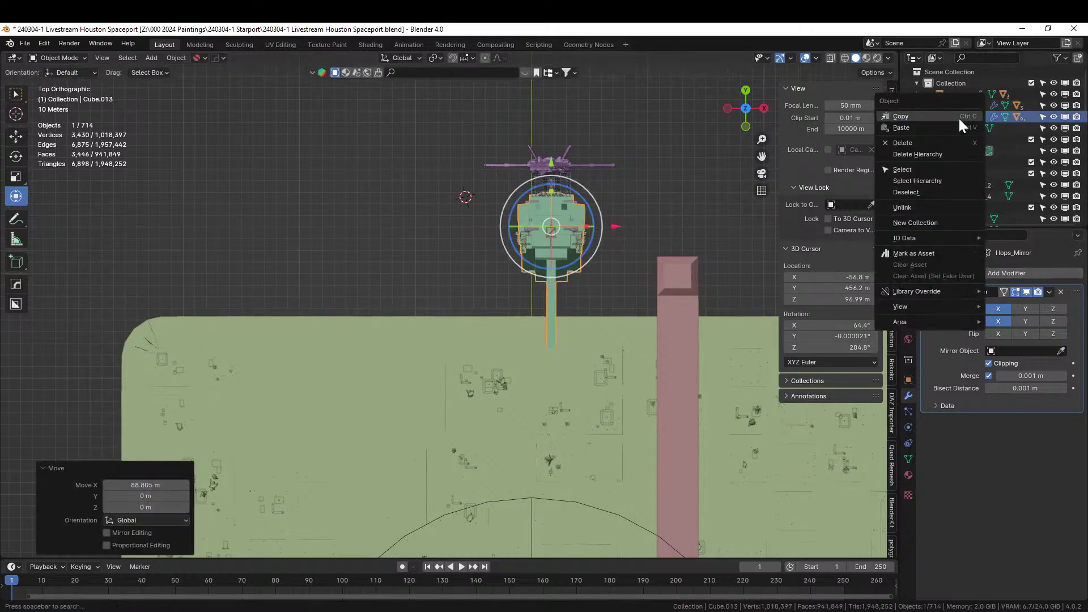
{"action": "left_click", "coordinate": [930, 182]}
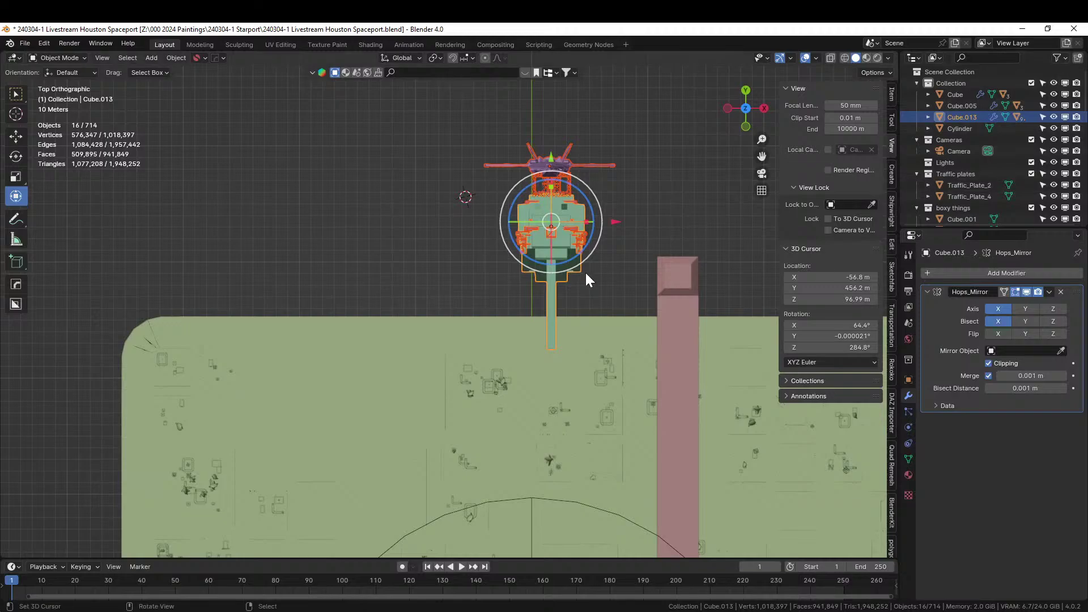
{"action": "key", "text": "alt+d"}
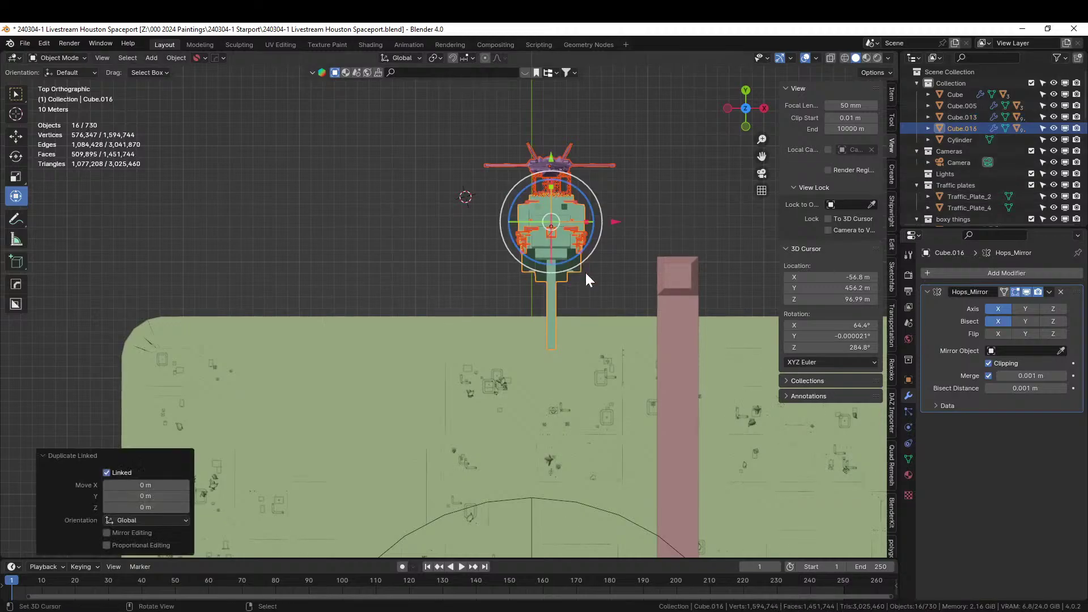
{"action": "key", "text": "x"}
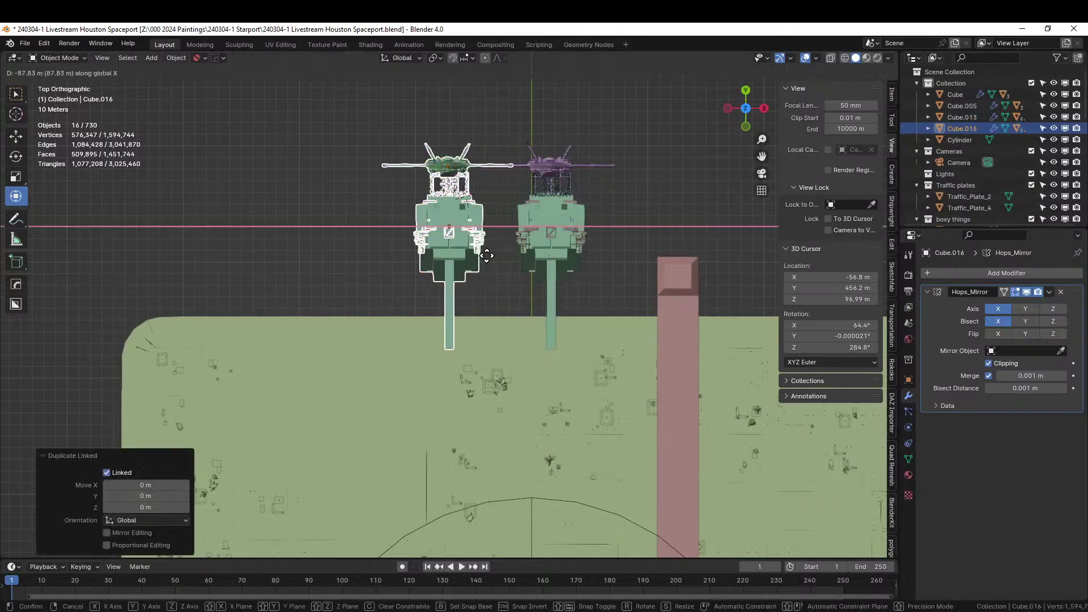
{"action": "left_click", "coordinate": [437, 256]}
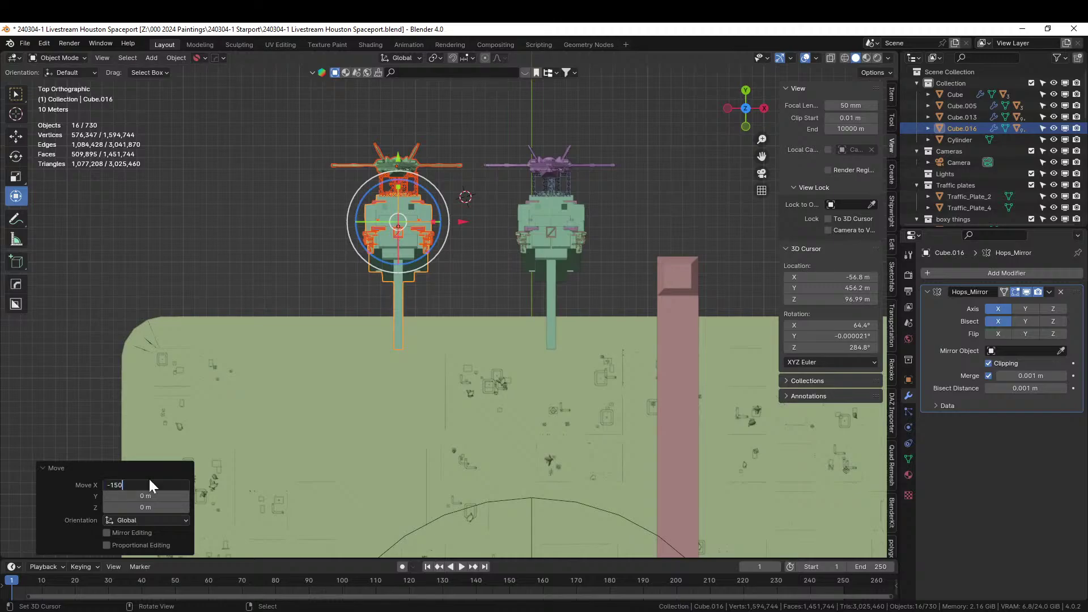
{"action": "key", "text": "Return"}
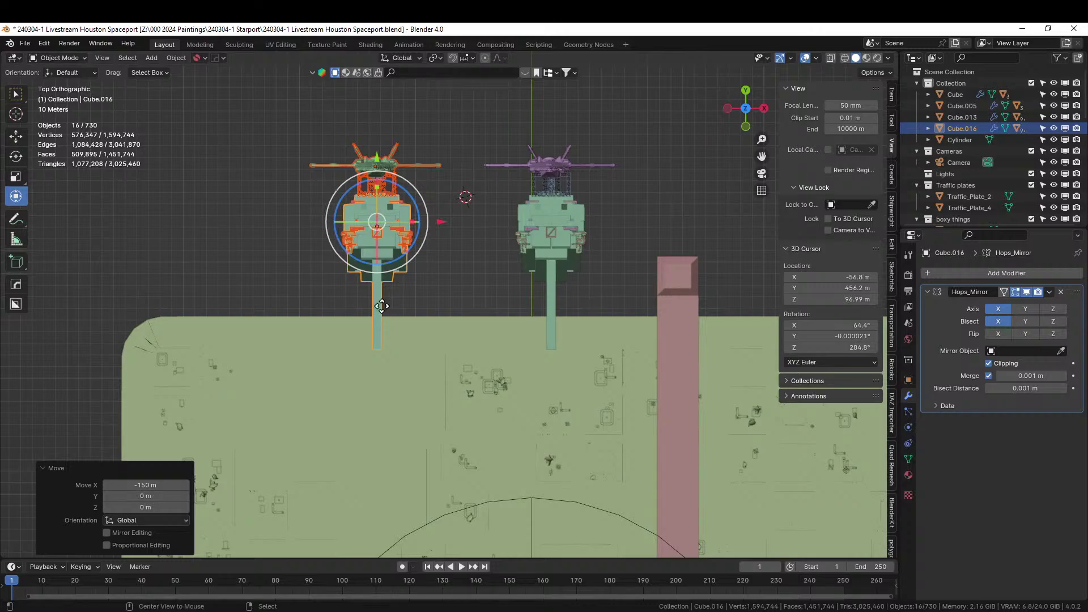
{"action": "key", "text": "shift+d"}
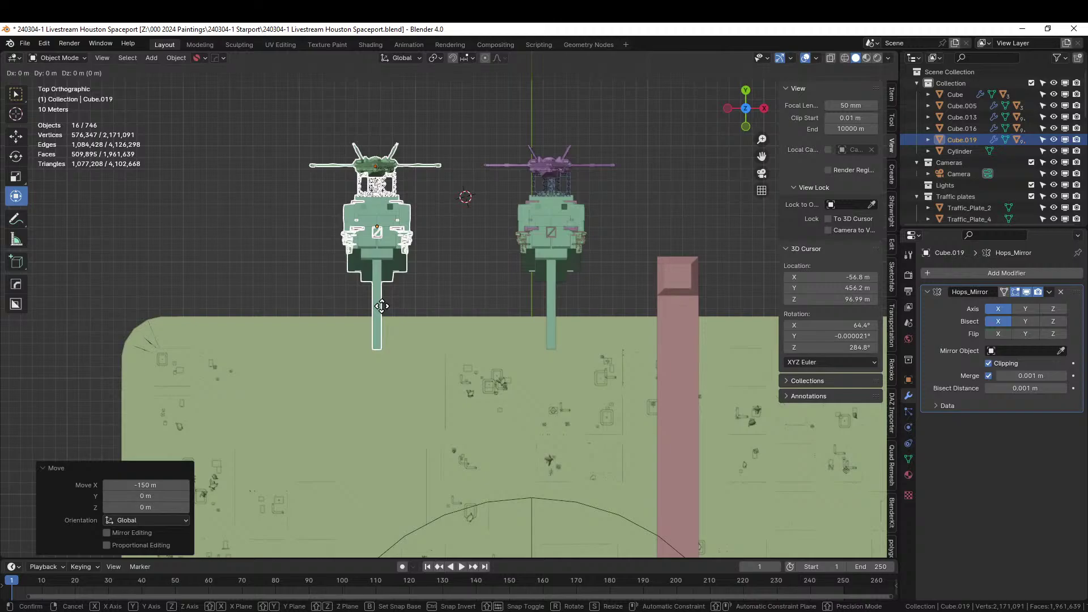
{"action": "left_click", "coordinate": [175, 301]}
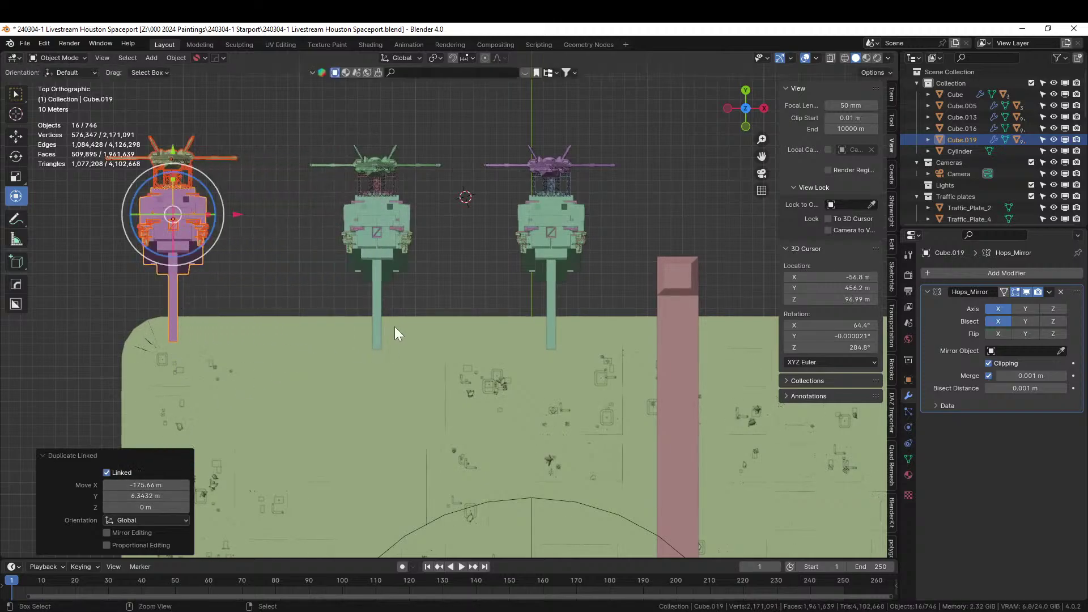
{"action": "key", "text": "ctrl+z"}
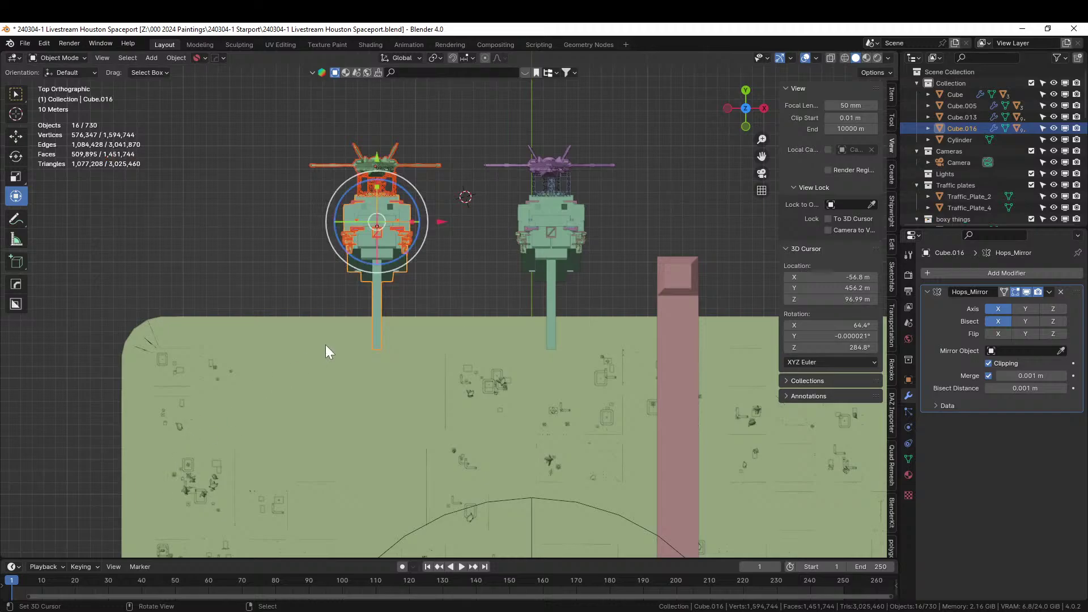
Step: Make a linked duplicate of the selected tower hierarchy in the top view, offset by -150 m along X
{"action": "middle_click_drag", "start_coordinate": [325, 345], "coordinate": [465, 309]}
{"action": "key", "text": "KP_7"}
{"action": "key", "text": "alt+d"}
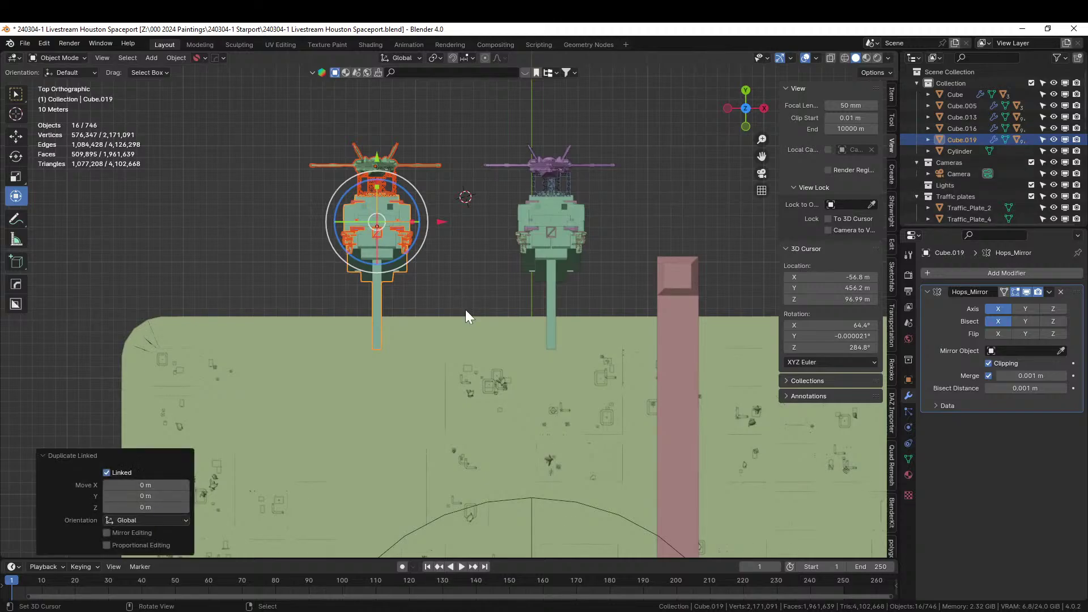
{"action": "key", "text": "x"}
{"action": "left_click", "coordinate": [282, 306]}
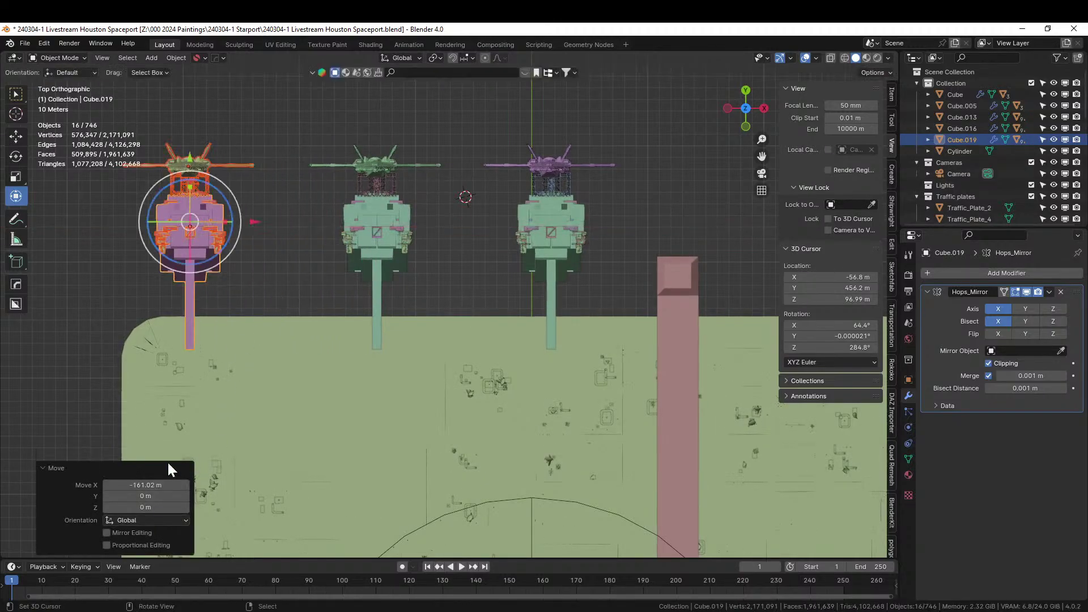
{"action": "left_click", "coordinate": [131, 485]}
{"action": "type", "text": "-1"}
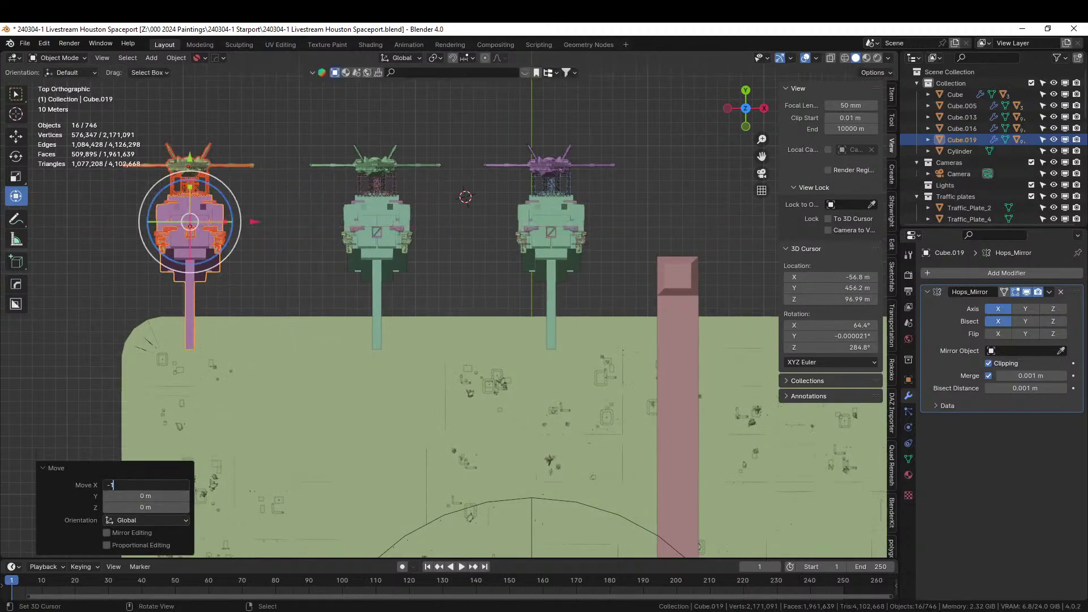
{"action": "type", "text": "50"}
{"action": "key", "text": "Return"}
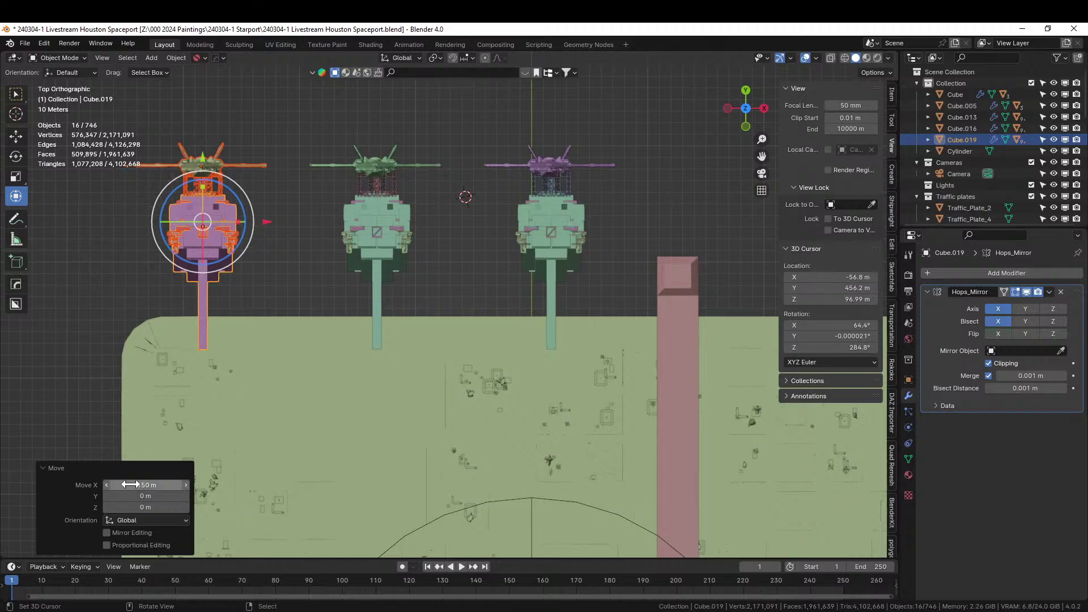
Step: Move the long red bridge structure about -53.6 m along Y, and save the file
{"action": "middle_click_drag", "start_coordinate": [434, 410], "coordinate": [713, 379]}
{"action": "scroll", "coordinate": [489, 365], "scroll_direction": "down", "scroll_amount": 5}
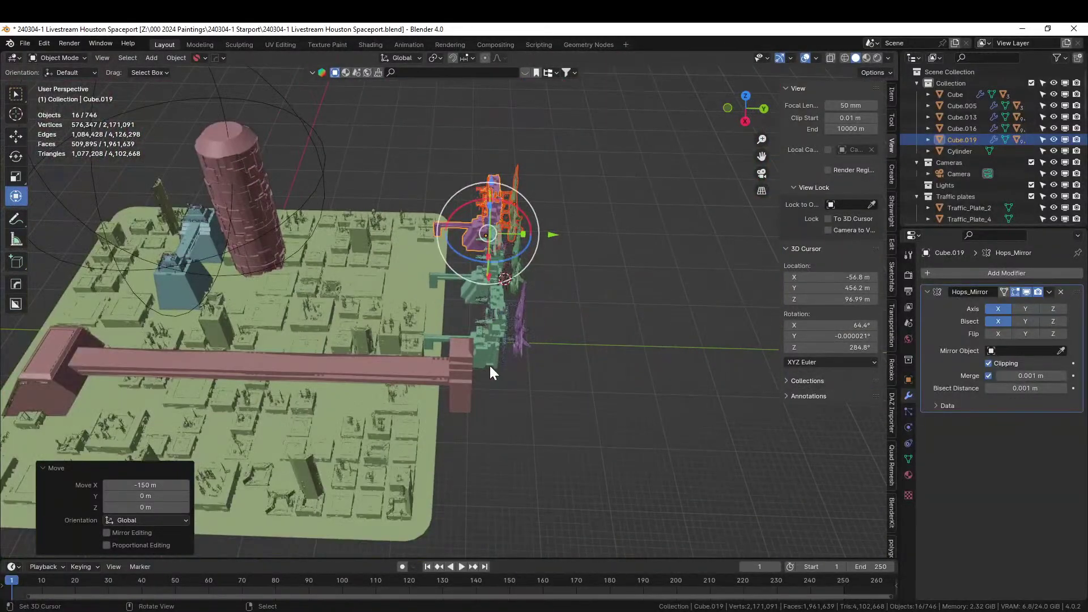
{"action": "middle_click_drag", "start_coordinate": [515, 273], "coordinate": [510, 352]}
{"action": "left_click", "coordinate": [495, 343]}
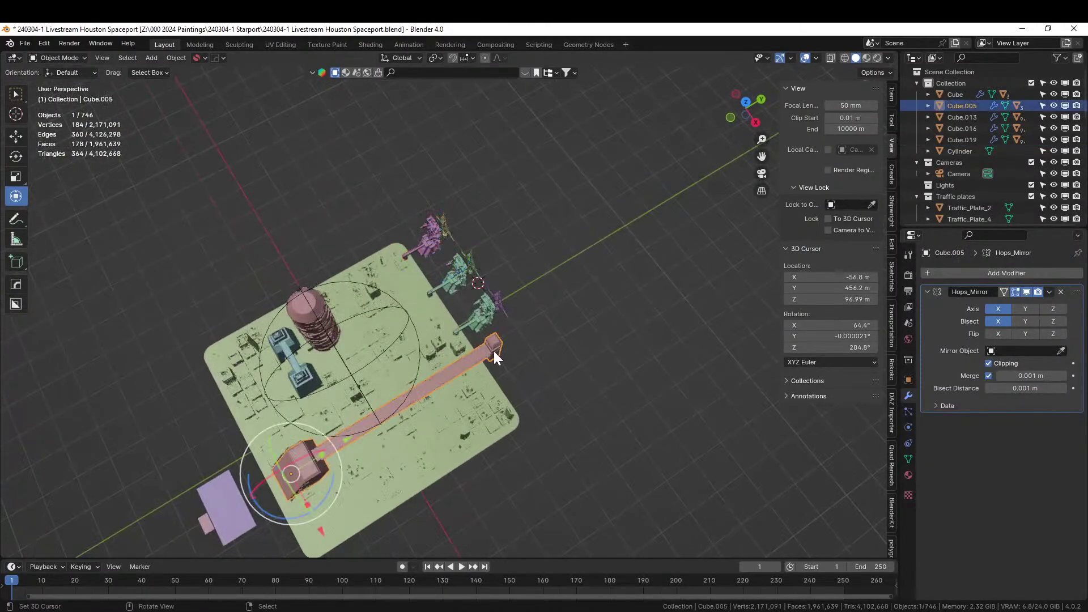
{"action": "key", "text": "g"}
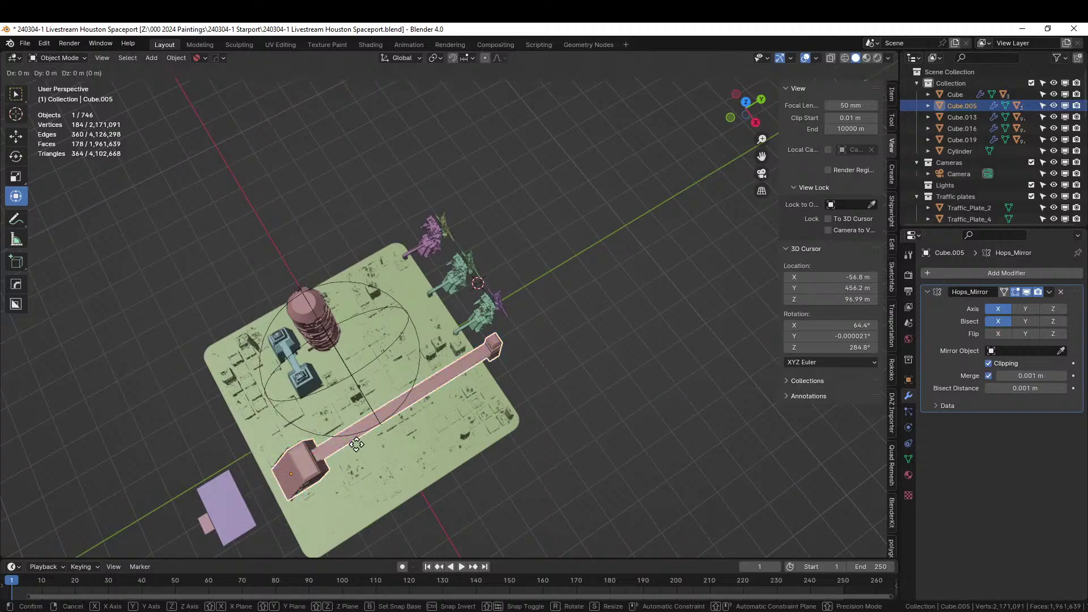
{"action": "key", "text": "y"}
{"action": "left_click", "coordinate": [338, 450]}
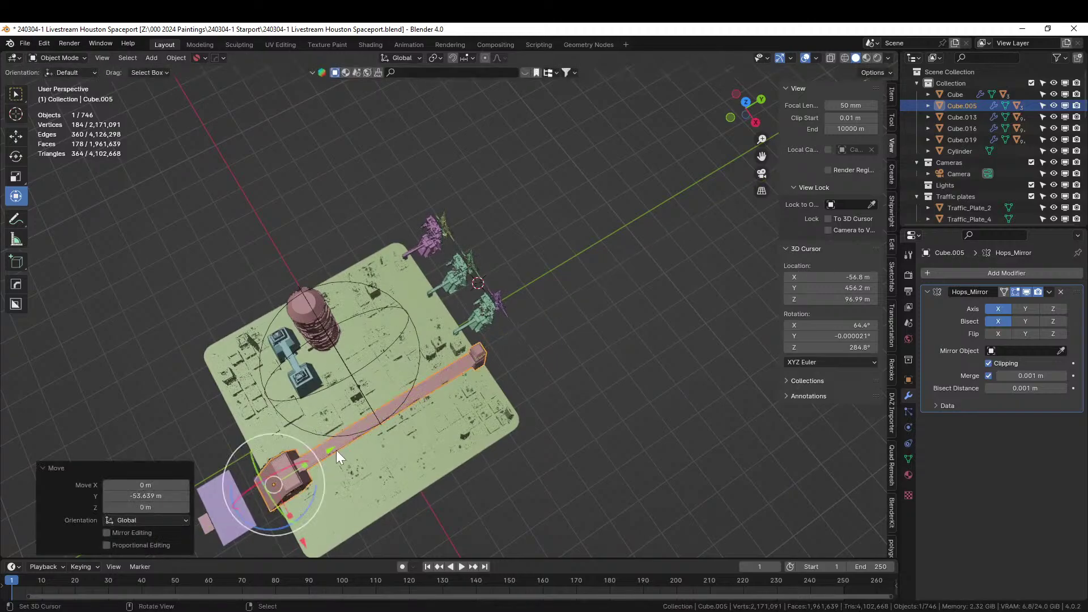
{"action": "middle_click_drag", "start_coordinate": [335, 450], "coordinate": [473, 384]}
{"action": "scroll", "coordinate": [342, 358], "scroll_direction": "up", "scroll_amount": 2}
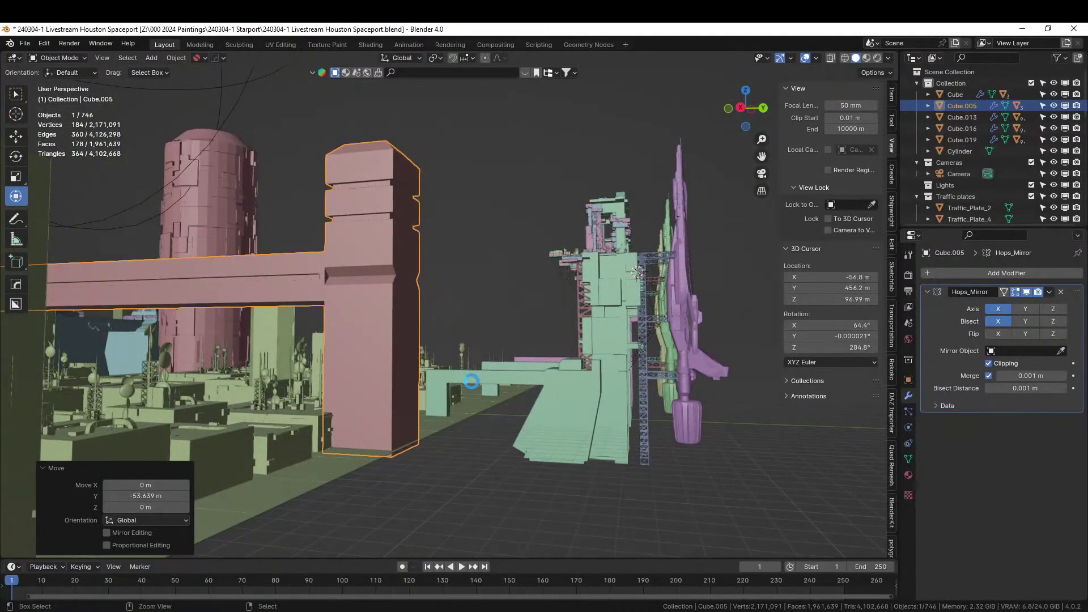
{"action": "key", "text": "ctrl+s"}
Step: Select the city ground and examine its transform dimensions
{"action": "middle_click_drag", "start_coordinate": [485, 336], "coordinate": [498, 420]}
{"action": "scroll", "coordinate": [500, 420], "scroll_direction": "down", "scroll_amount": 3}
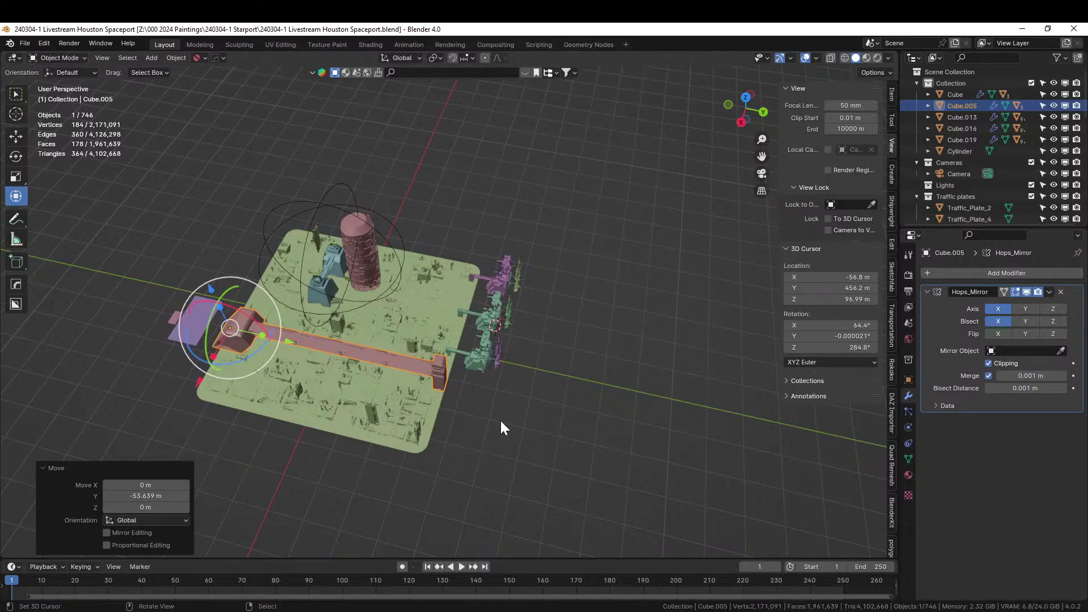
{"action": "middle_click_drag", "start_coordinate": [461, 418], "coordinate": [464, 349]}
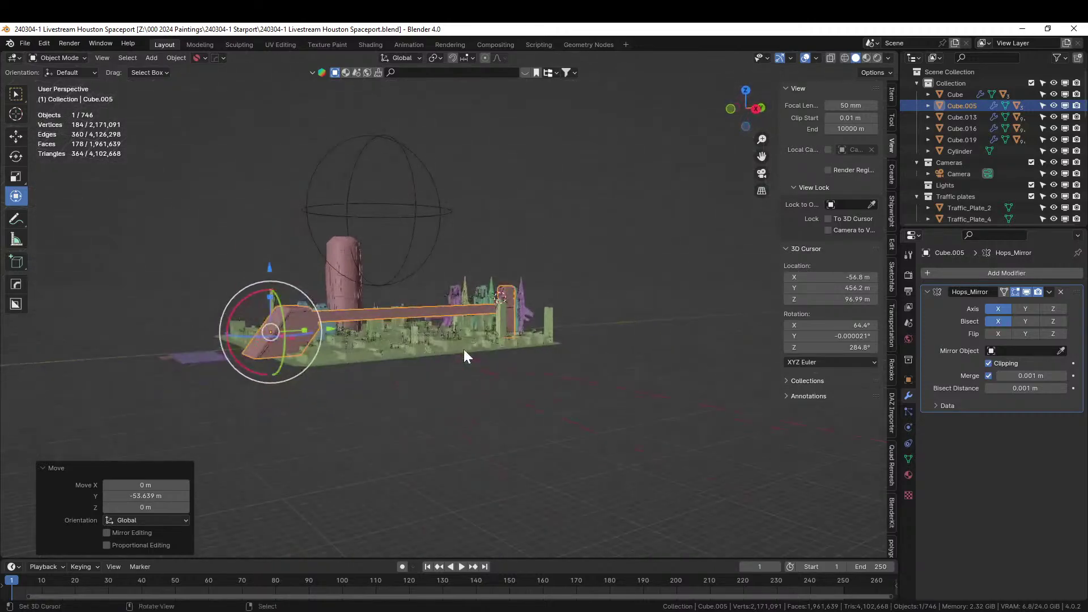
{"action": "left_click", "coordinate": [354, 363]}
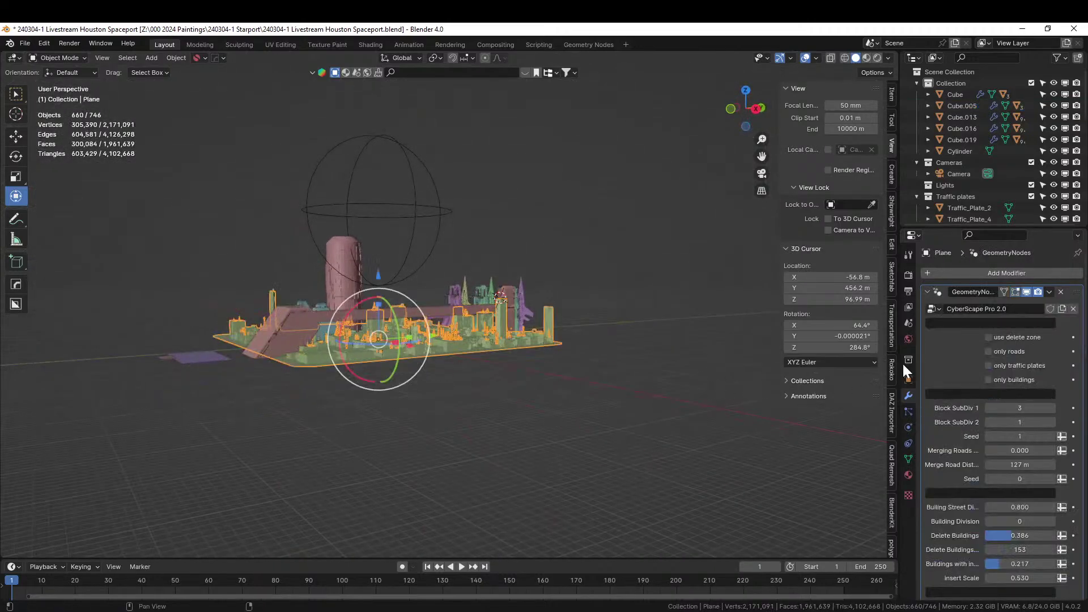
{"action": "scroll", "coordinate": [434, 353], "scroll_direction": "up", "scroll_amount": 2}
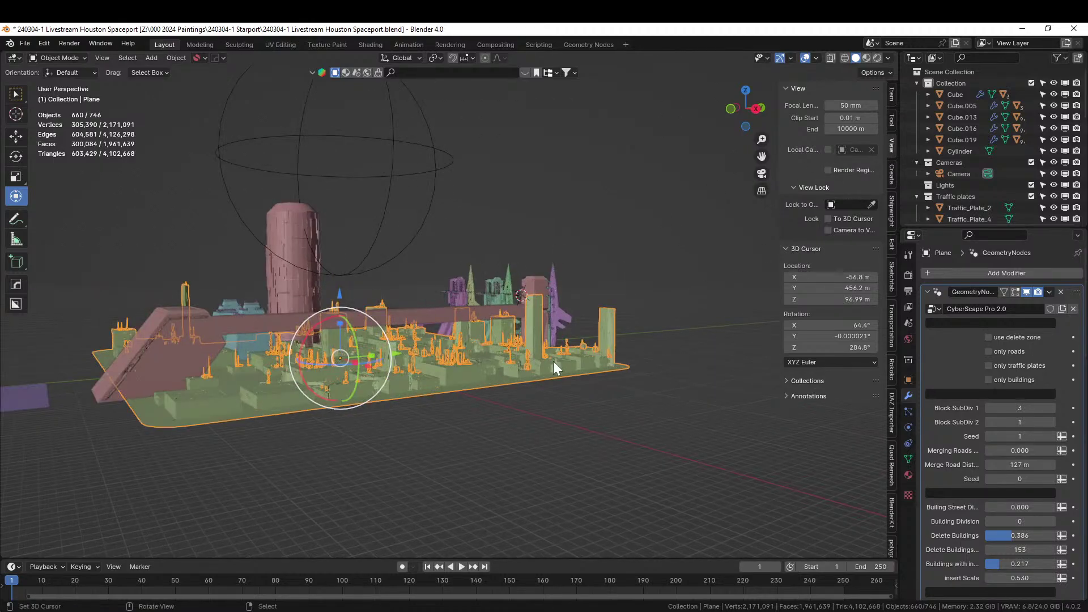
{"action": "middle_click_drag", "start_coordinate": [553, 362], "coordinate": [520, 445]}
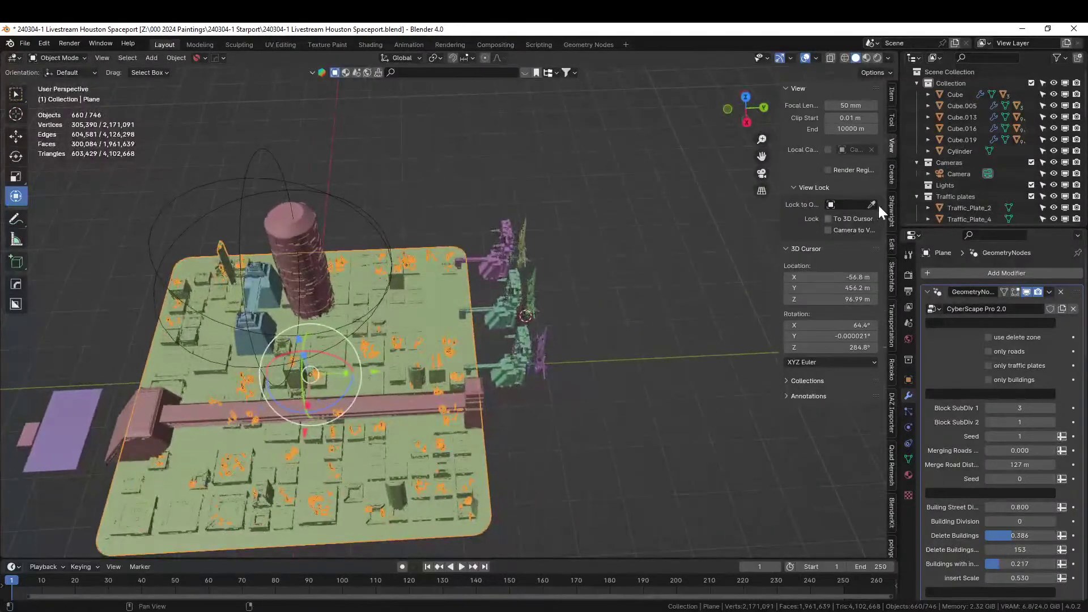
{"action": "left_click", "coordinate": [892, 100]}
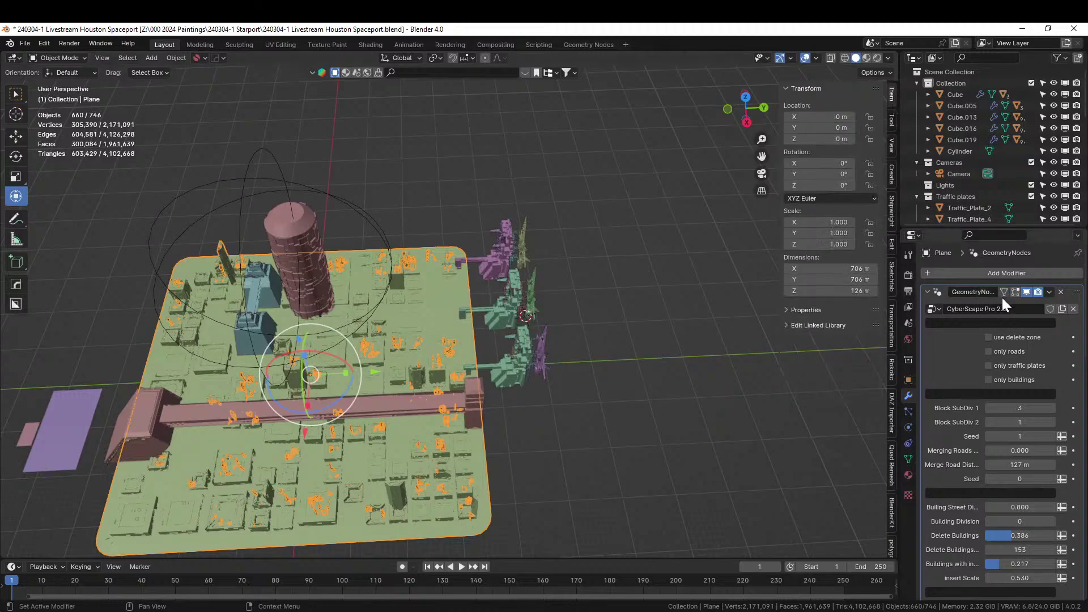
Step: Add a mesh plane with a size of 706 m
{"action": "middle_click_drag", "start_coordinate": [596, 418], "coordinate": [576, 447]}
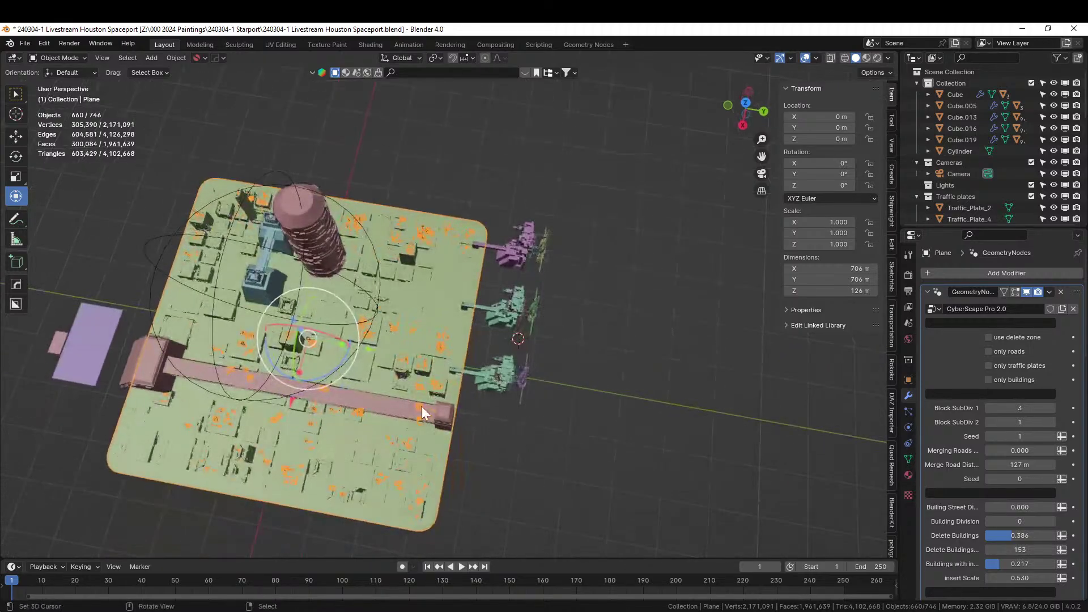
{"action": "key", "text": "shift+a"}
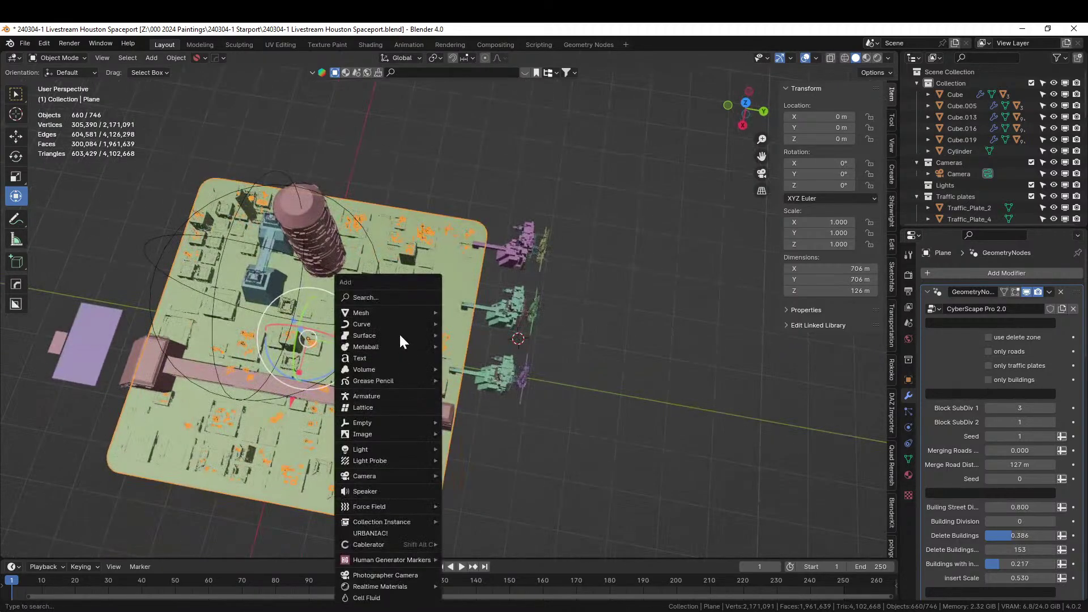
{"action": "mouse_move", "coordinate": [386, 315]}
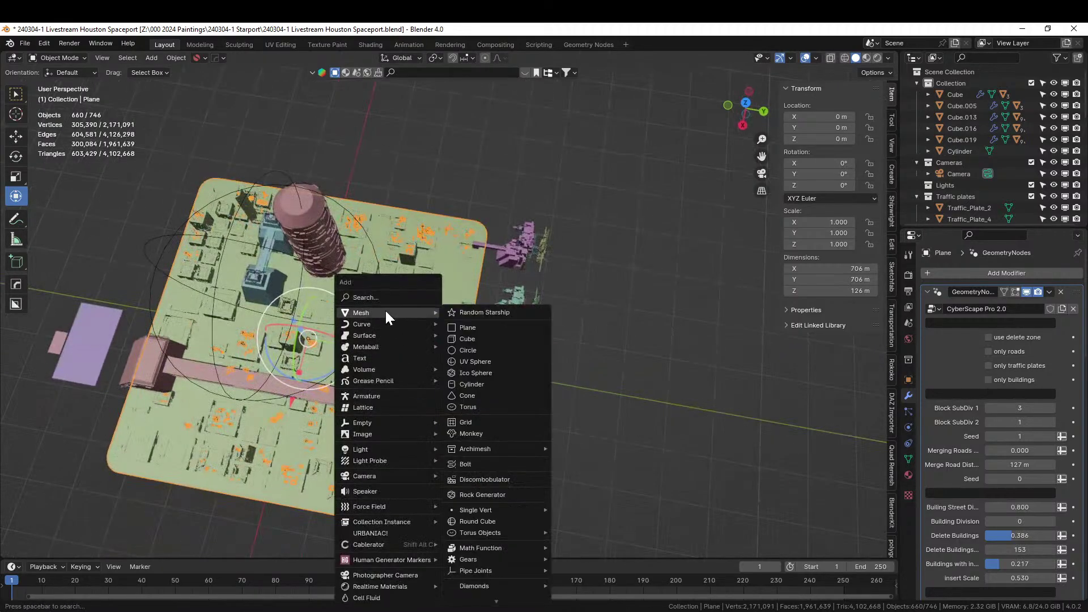
{"action": "left_click", "coordinate": [489, 333]}
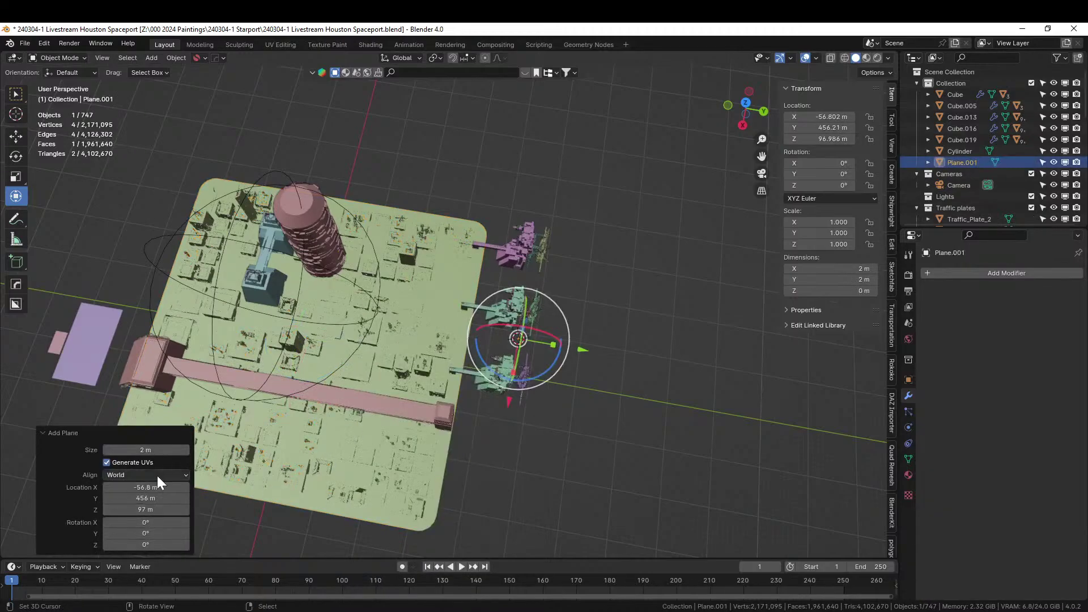
{"action": "left_click", "coordinate": [155, 449]}
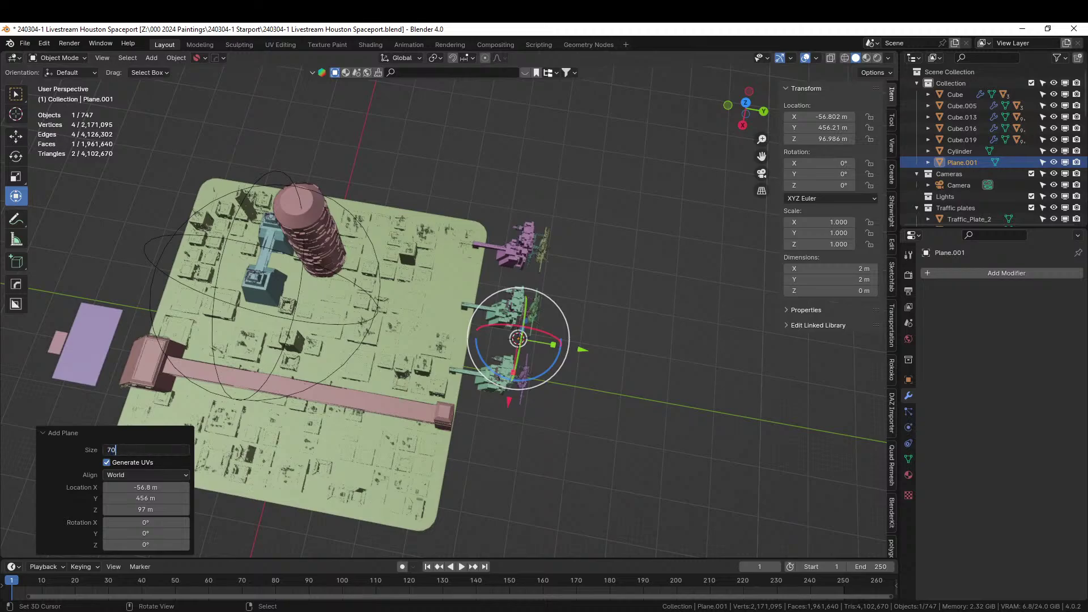
{"action": "type", "text": "706"}
{"action": "key", "text": "Return"}
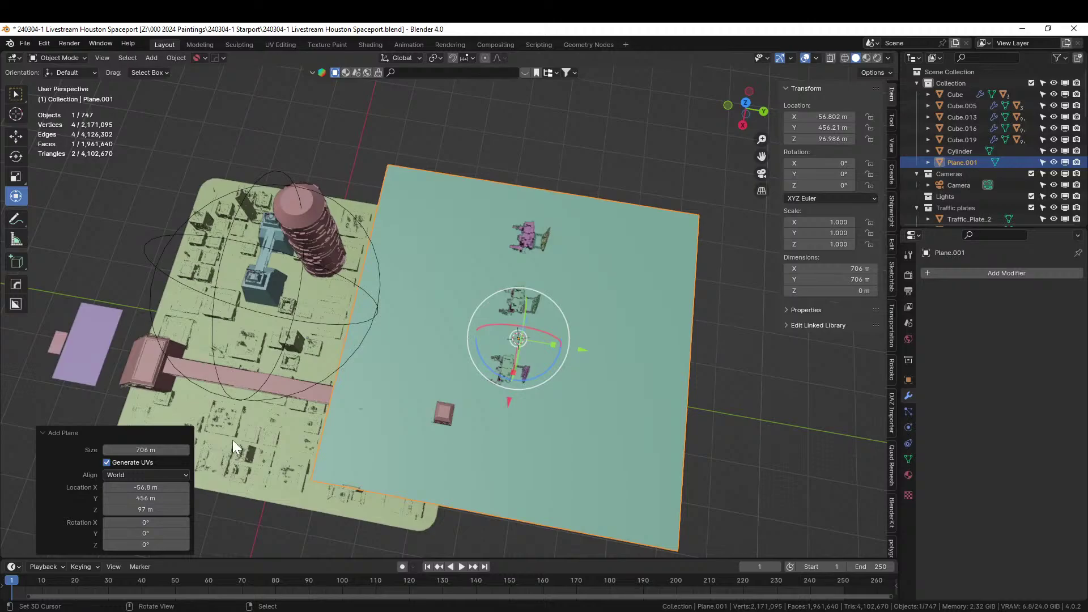
Step: Reset the new plane's location to the world origin and scale it up by about 1.094 around the city
{"action": "middle_click_drag", "start_coordinate": [724, 414], "coordinate": [739, 431]}
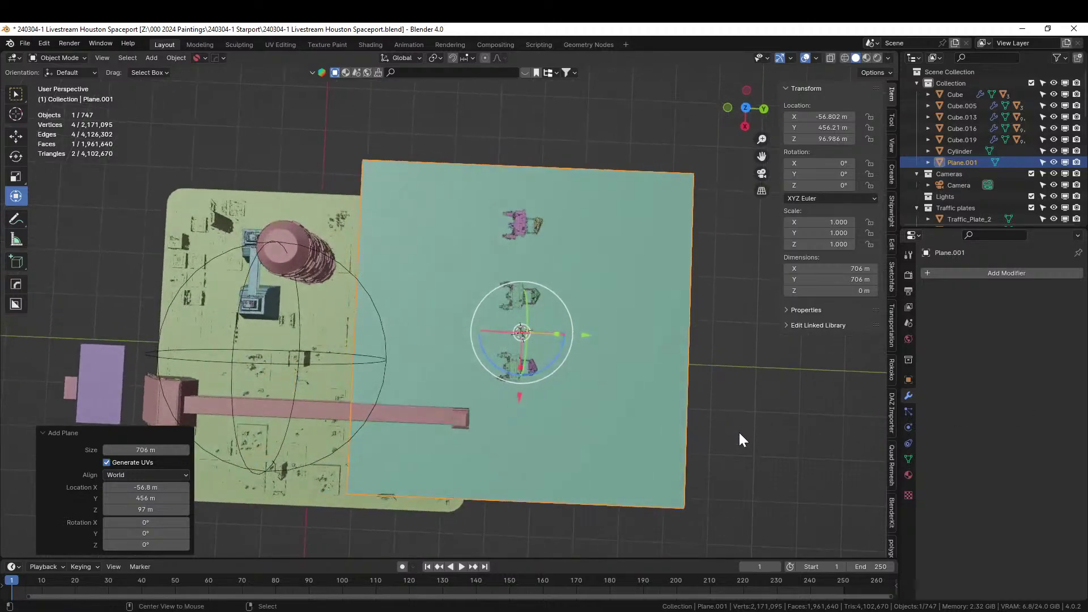
{"action": "key", "text": "alt+g"}
{"action": "middle_click_drag", "start_coordinate": [739, 430], "coordinate": [727, 352]}
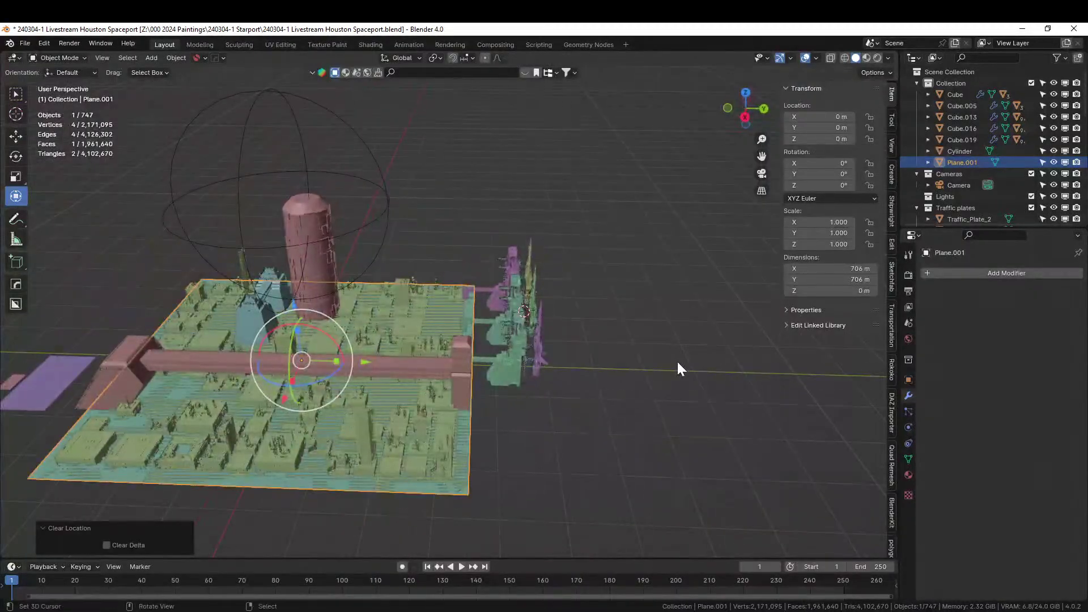
{"action": "key", "text": "KP_7"}
{"action": "scroll", "coordinate": [782, 416], "scroll_direction": "down", "scroll_amount": 2}
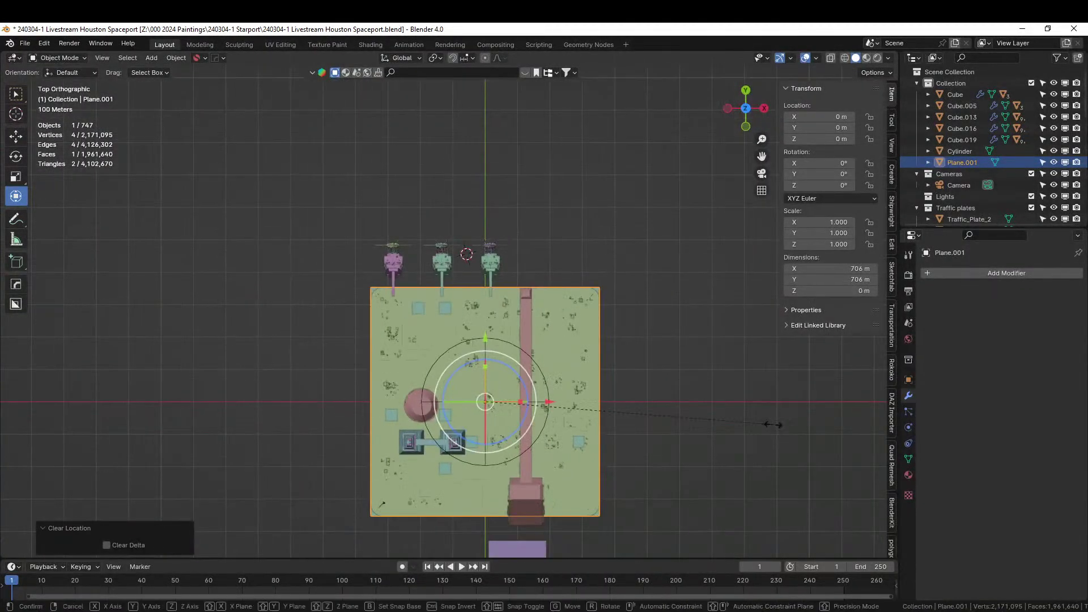
{"action": "key", "text": "s"}
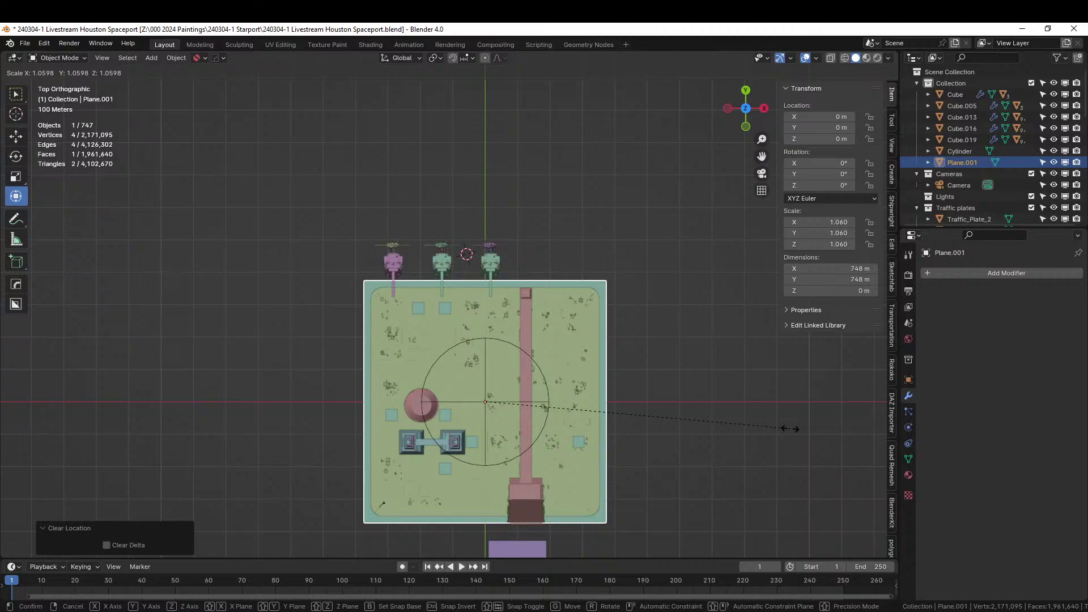
{"action": "left_click", "coordinate": [800, 431]}
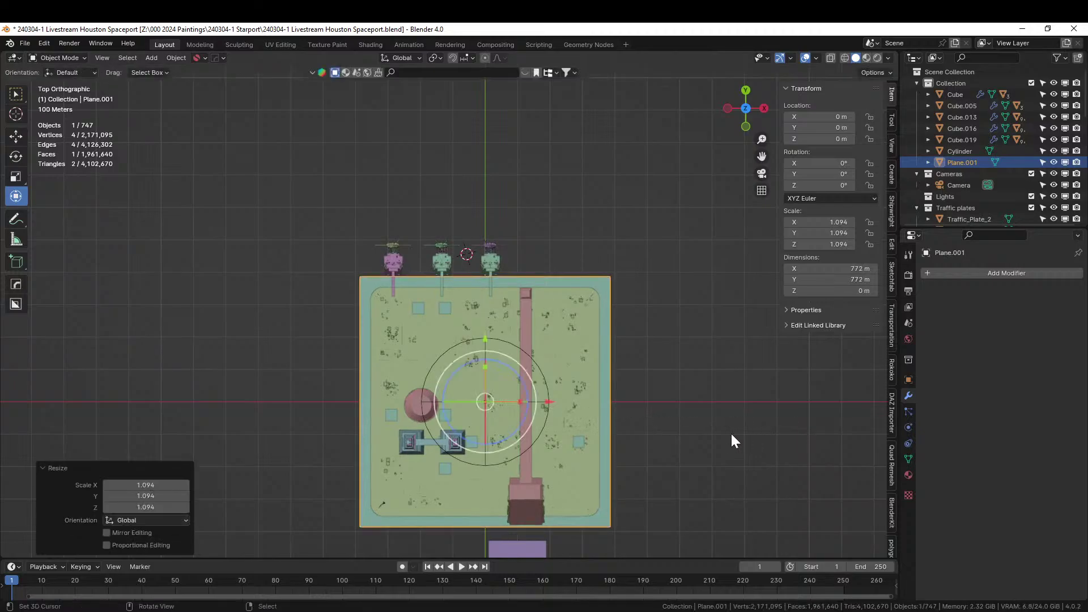
Step: Lower the new plane about 1.7 m along Z beneath the city
{"action": "middle_click_drag", "start_coordinate": [699, 426], "coordinate": [553, 356]}
{"action": "scroll", "coordinate": [579, 370], "scroll_direction": "up", "scroll_amount": 5}
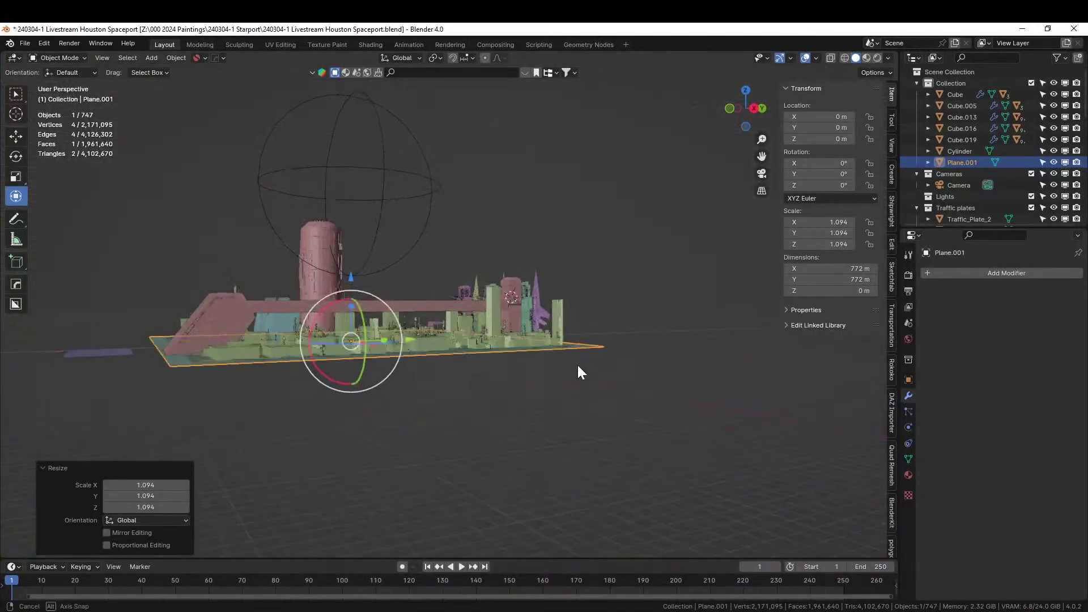
{"action": "key", "text": "g"}
{"action": "key", "text": "z"}
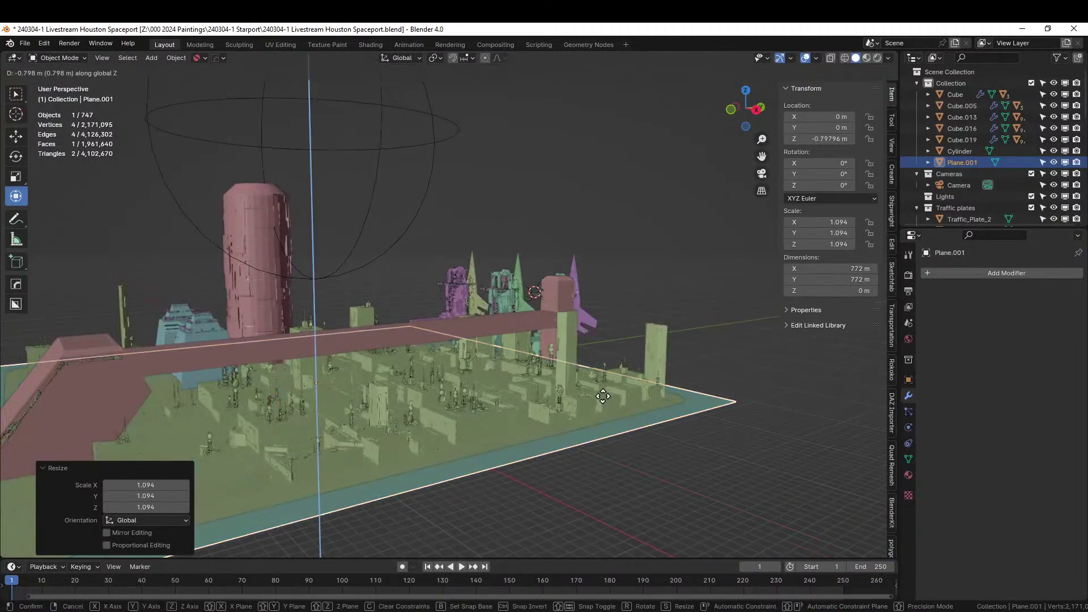
{"action": "left_click", "coordinate": [604, 396]}
Step: Set the Z distance of the plane's move to -0.1 m
{"action": "middle_click_drag", "start_coordinate": [605, 397], "coordinate": [634, 382]}
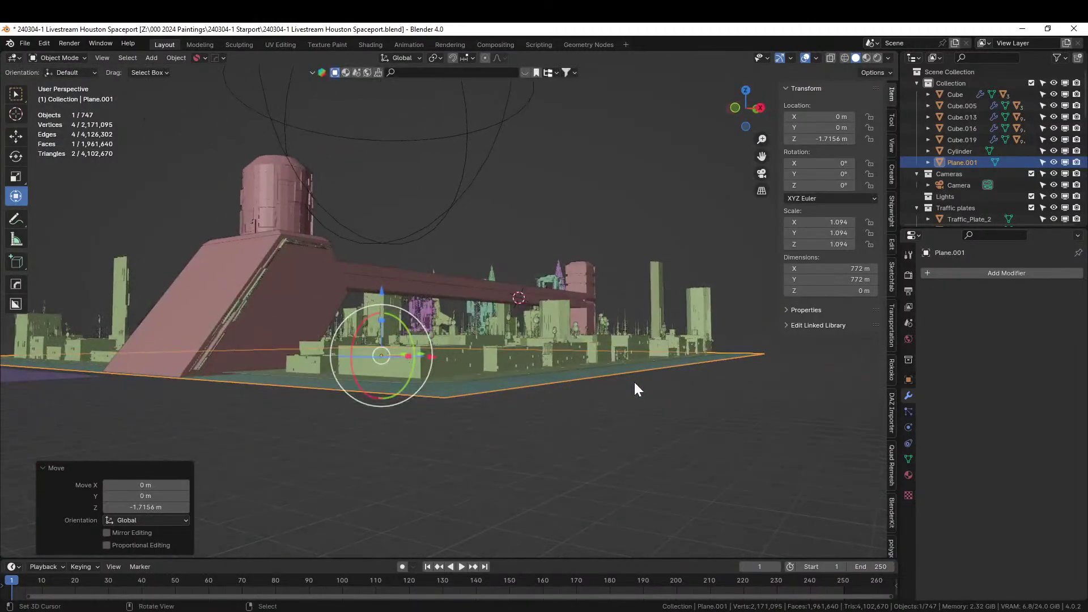
{"action": "scroll", "coordinate": [635, 382], "scroll_direction": "up", "scroll_amount": 3}
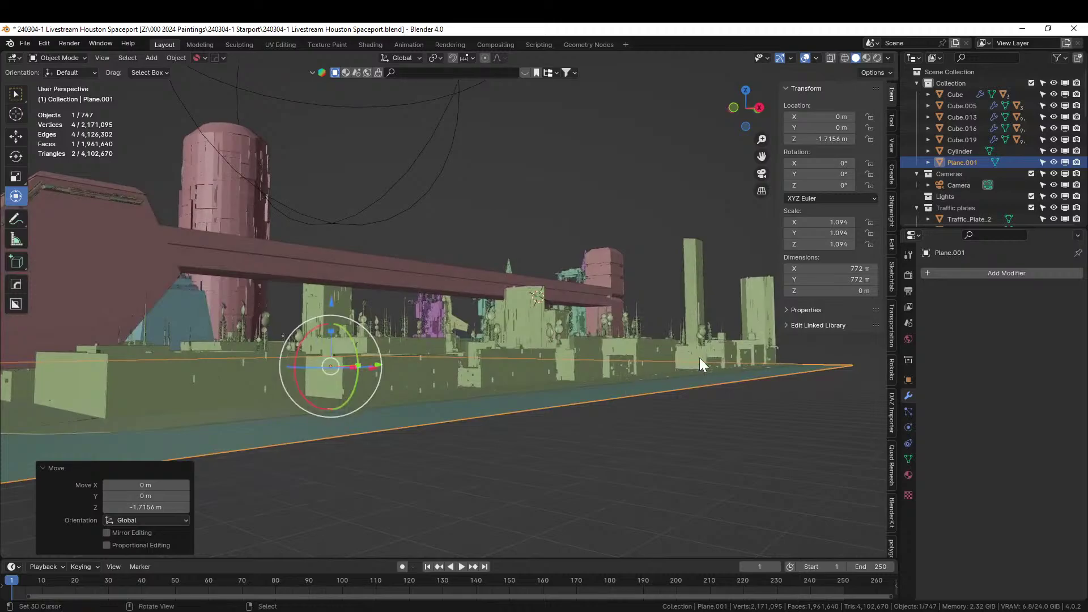
{"action": "scroll", "coordinate": [654, 388], "scroll_direction": "up", "scroll_amount": 3}
{"action": "middle_click_drag", "start_coordinate": [654, 388], "coordinate": [652, 367], "text": "shift"}
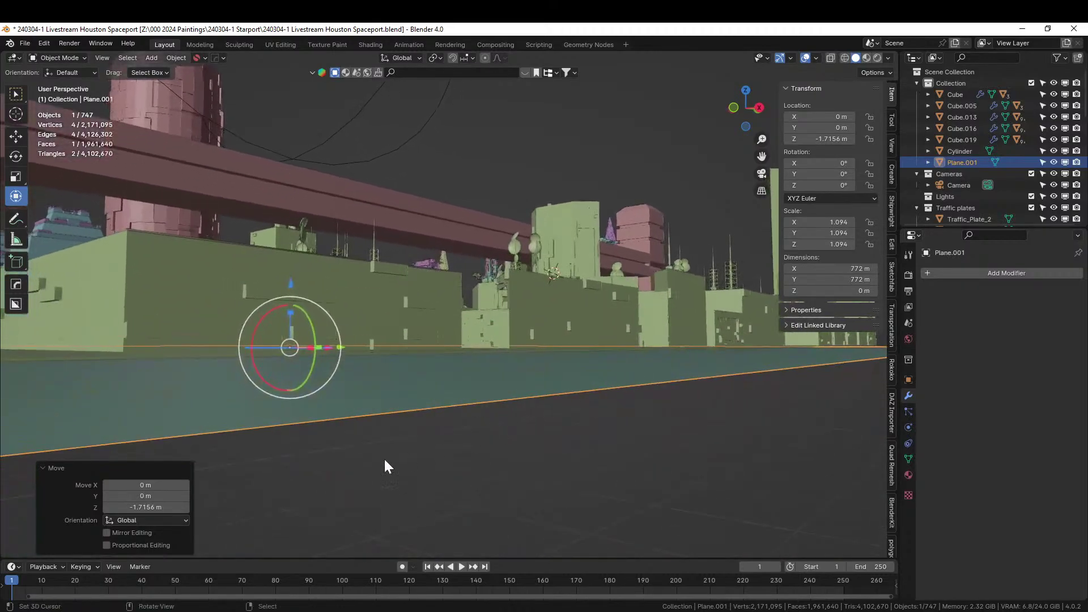
{"action": "left_click", "coordinate": [146, 507]}
{"action": "key", "text": "BackSpace"}
{"action": "type", "text": "-"}
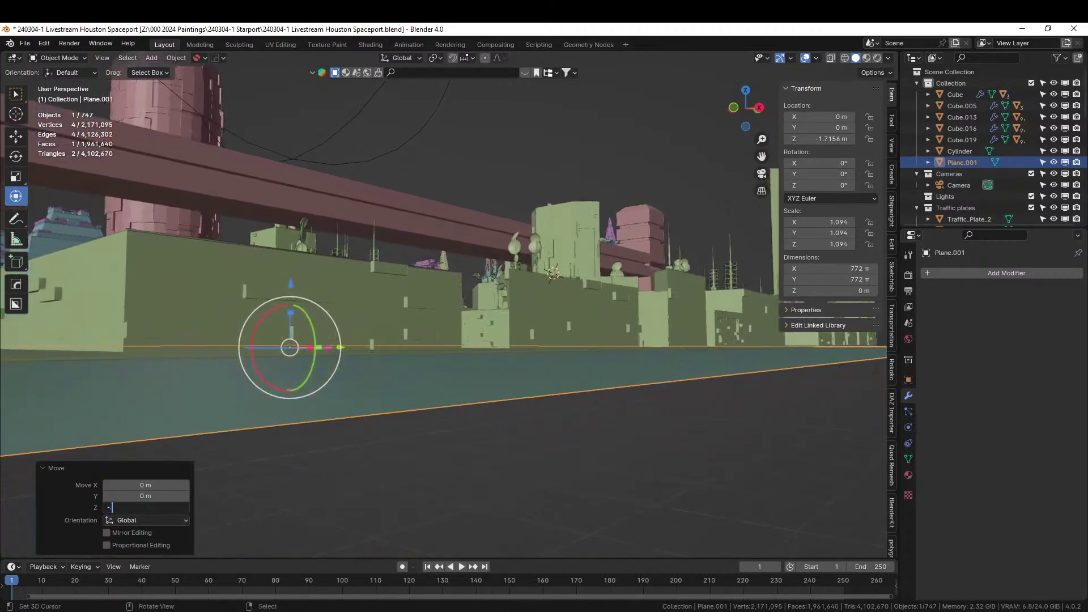
{"action": "type", "text": "0.1"}
{"action": "key", "text": "Return"}
Step: Extrude the plane's face downward about 26.6 m in Edit Mode to form a thick city base
{"action": "mouse_move", "coordinate": [284, 506]}
{"action": "middle_mouse_down"}
{"action": "mouse_move", "coordinate": [303, 512]}
{"action": "mouse_move", "coordinate": [289, 516]}
{"action": "middle_mouse_up"}
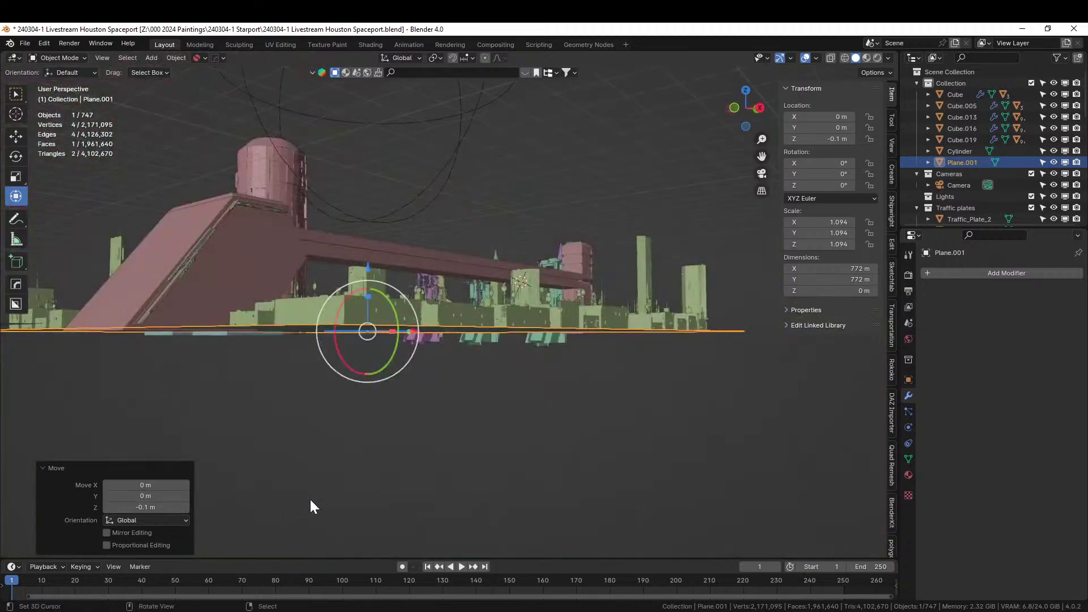
{"action": "key", "text": "Tab"}
{"action": "middle_click_drag", "start_coordinate": [393, 431], "coordinate": [393, 445]}
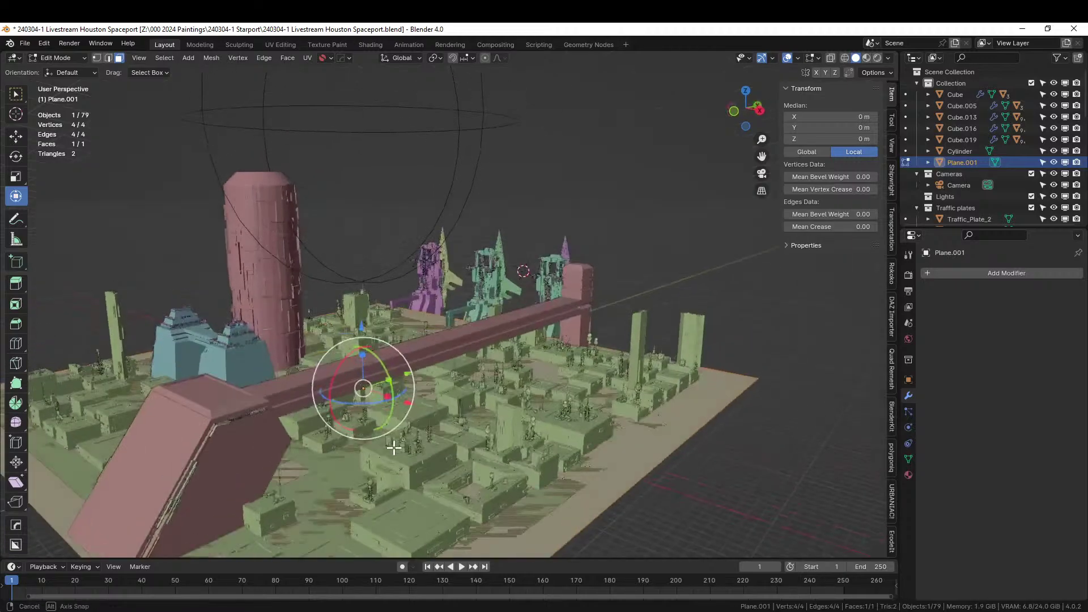
{"action": "key", "text": "e"}
{"action": "left_click", "coordinate": [493, 507]}
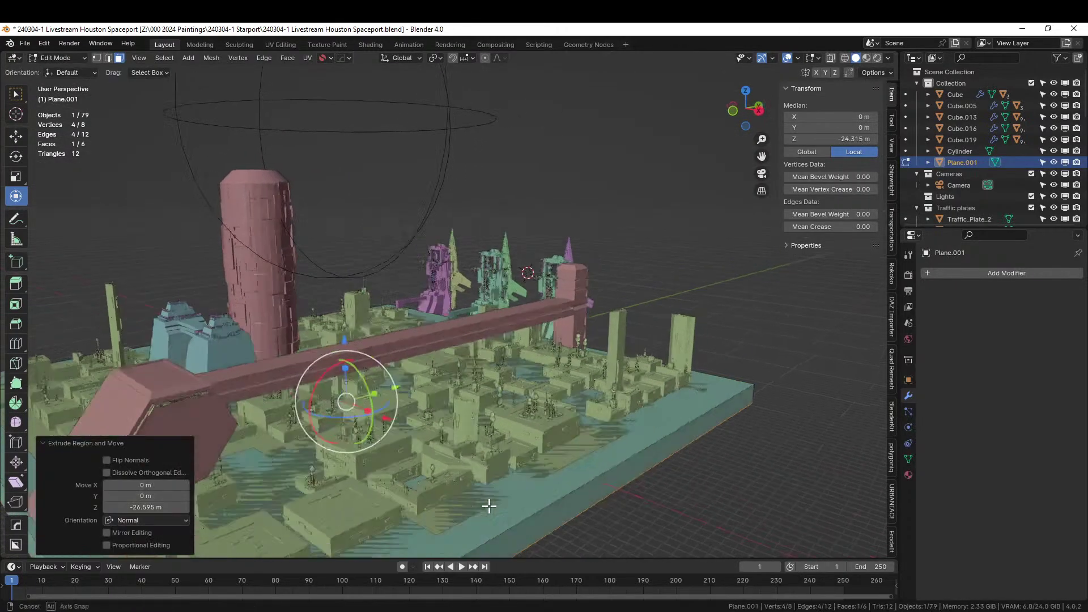
Step: Scale the base's extruded bottom face by about 1.043 to slope its sides outward
{"action": "middle_click_drag", "start_coordinate": [487, 503], "coordinate": [442, 497]}
{"action": "key", "text": "s"}
{"action": "left_click", "coordinate": [578, 525]}
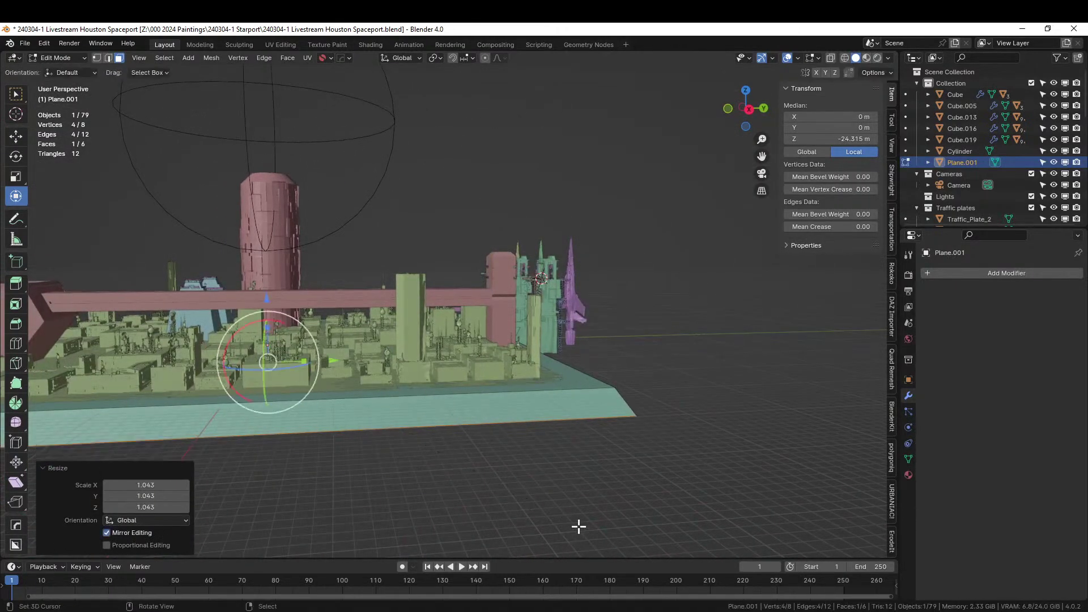
Step: Move the three docking towers along the city base's edge outward about 11.46 m along the Y axis
{"action": "middle_click_drag", "start_coordinate": [578, 524], "coordinate": [513, 80]}
{"action": "scroll", "coordinate": [513, 80], "scroll_direction": "up", "scroll_amount": 5}
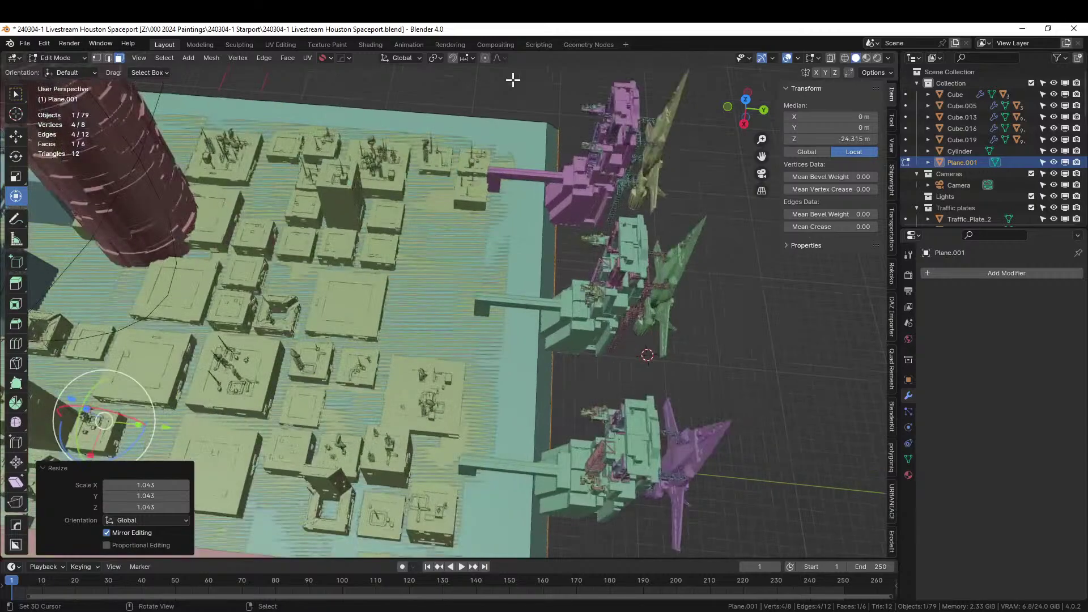
{"action": "scroll", "coordinate": [518, 85], "scroll_direction": "down", "scroll_amount": 1}
{"action": "key", "text": "Tab"}
{"action": "left_click", "coordinate": [502, 465]}
{"action": "left_click", "coordinate": [531, 293], "text": "shift"}
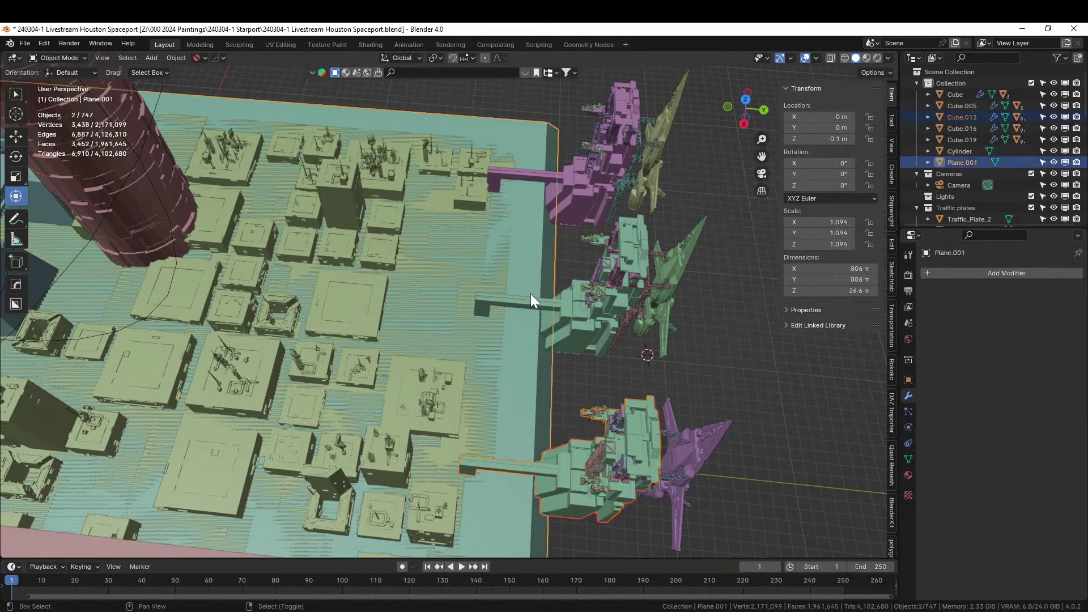
{"action": "left_click", "coordinate": [553, 471]}
{"action": "left_click", "coordinate": [571, 305], "text": "shift"}
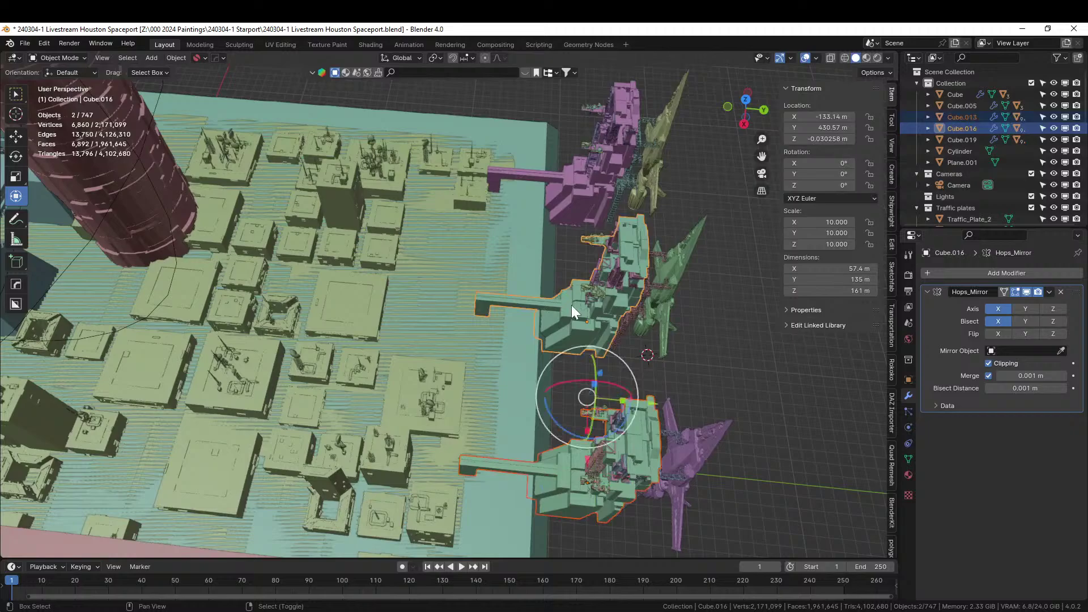
{"action": "left_click", "coordinate": [555, 176], "text": "shift"}
{"action": "key", "text": "g"}
{"action": "key", "text": "y"}
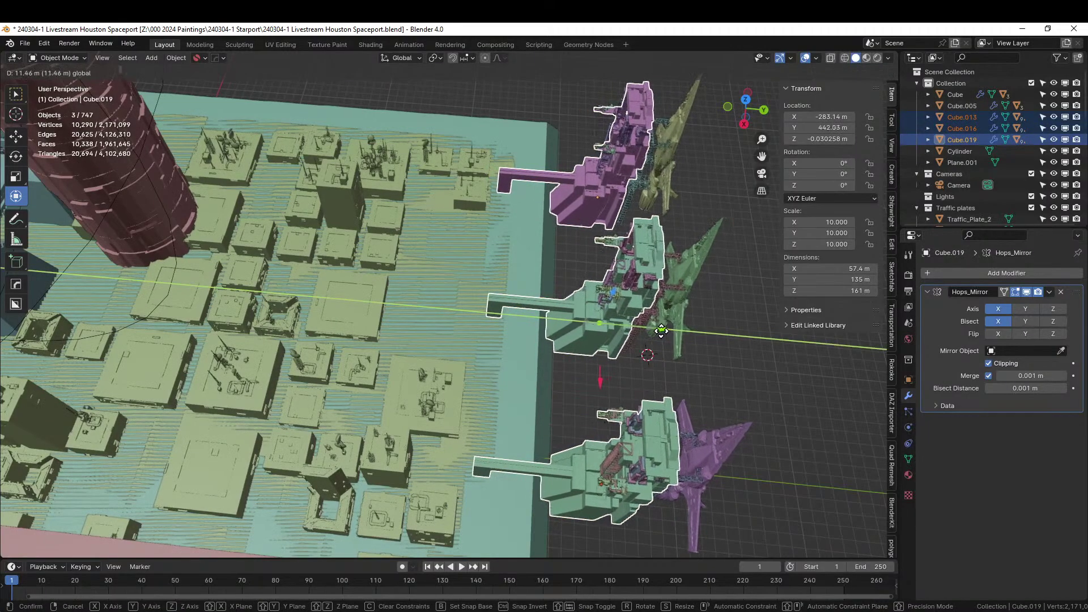
{"action": "left_click", "coordinate": [674, 355]}
Step: Apply the rotation and scale of the city's base slab
{"action": "middle_click_drag", "start_coordinate": [674, 355], "coordinate": [657, 290]}
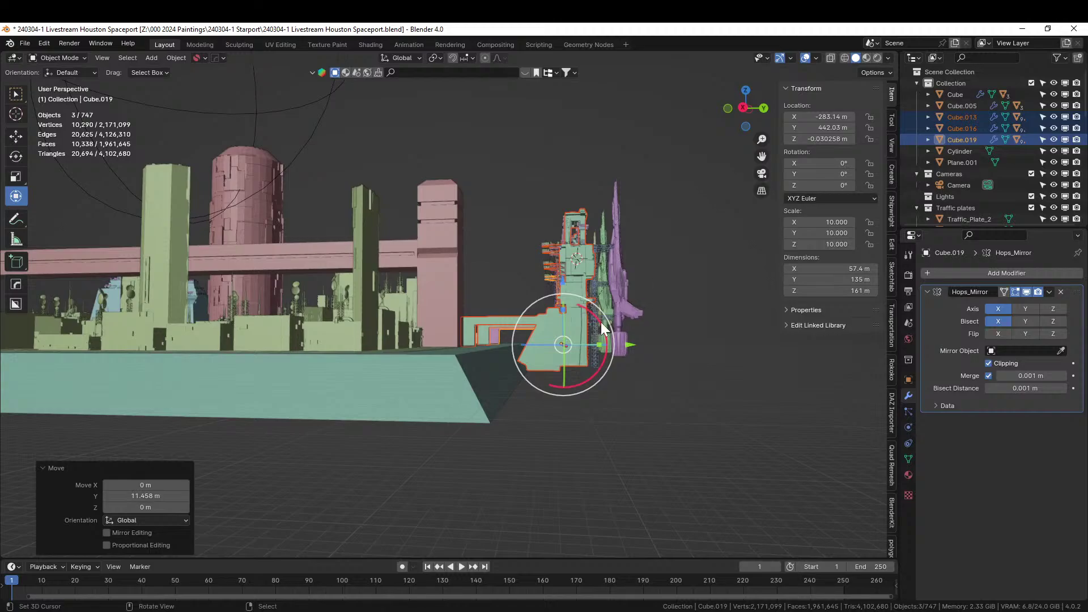
{"action": "middle_click_drag", "start_coordinate": [602, 325], "coordinate": [178, 299]}
{"action": "scroll", "coordinate": [631, 320], "scroll_direction": "up", "scroll_amount": 3}
{"action": "scroll", "coordinate": [622, 302], "scroll_direction": "up", "scroll_amount": 2}
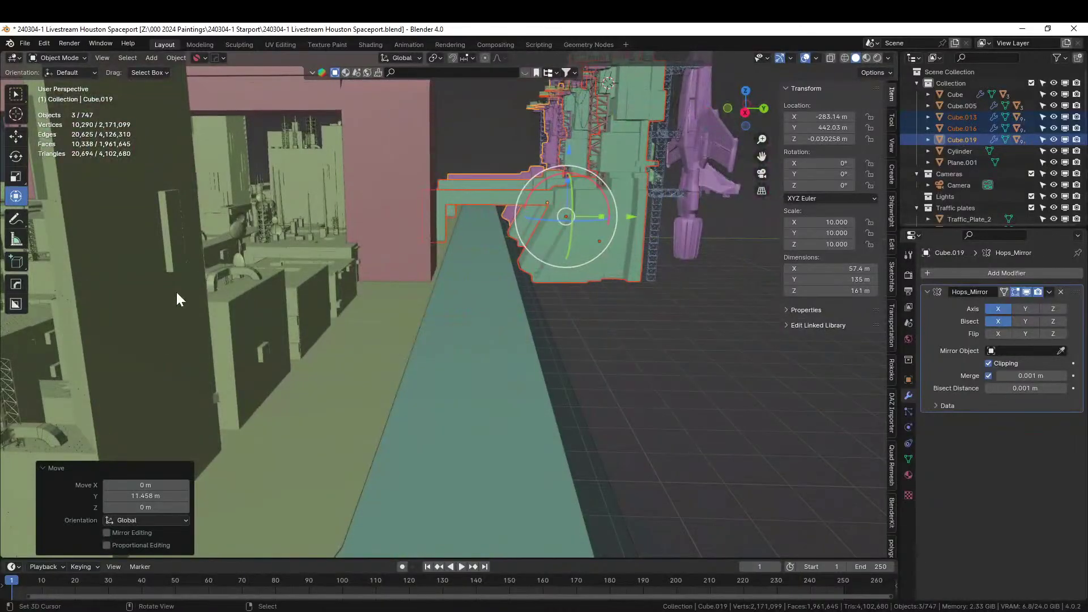
{"action": "mouse_move", "coordinate": [288, 295]}
{"action": "middle_mouse_down"}
{"action": "mouse_move", "coordinate": [274, 281]}
{"action": "mouse_move", "coordinate": [283, 292]}
{"action": "middle_mouse_up"}
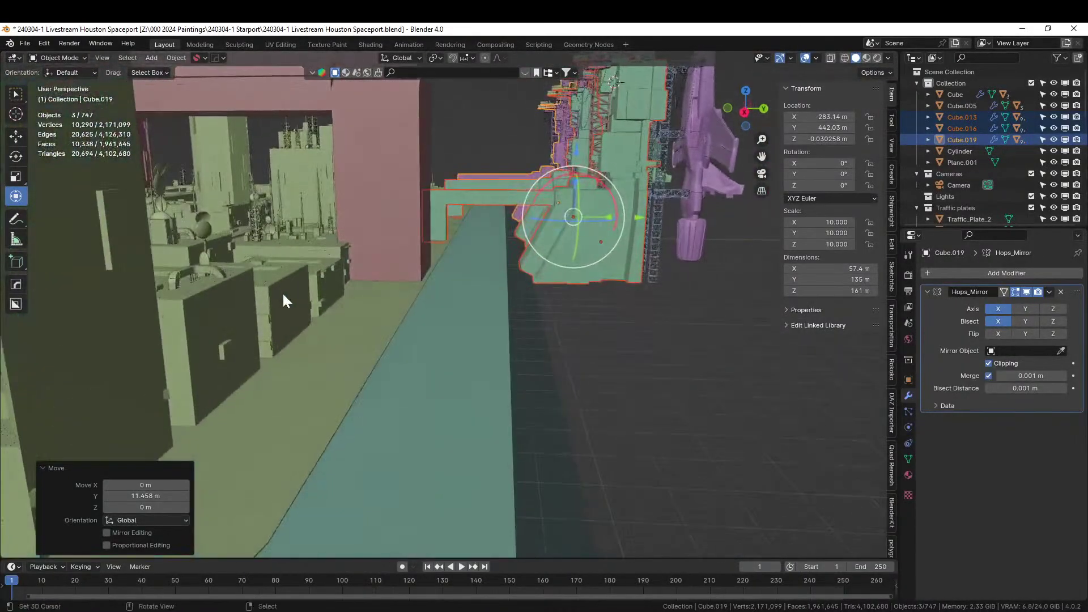
{"action": "scroll", "coordinate": [286, 288], "scroll_direction": "down", "scroll_amount": 3}
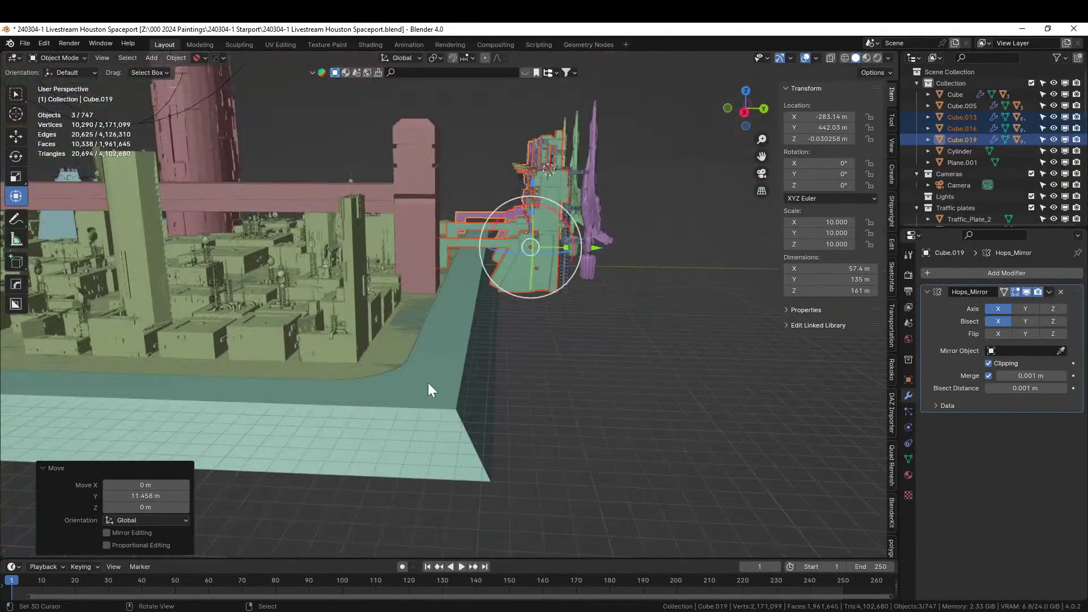
{"action": "left_click", "coordinate": [447, 398]}
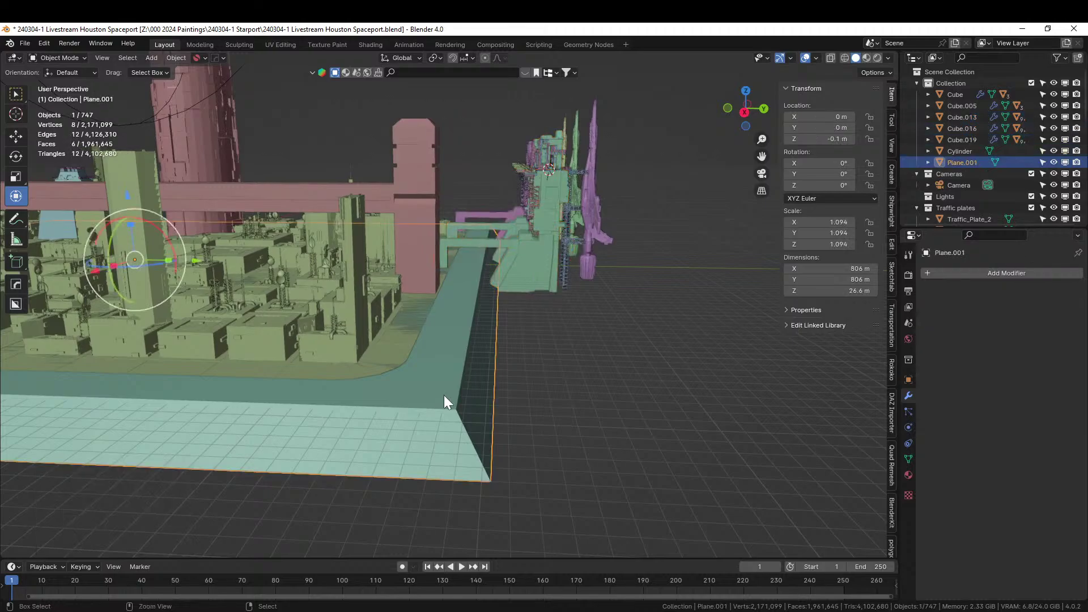
{"action": "key", "text": "ctrl+a"}
{"action": "left_click", "coordinate": [444, 396]}
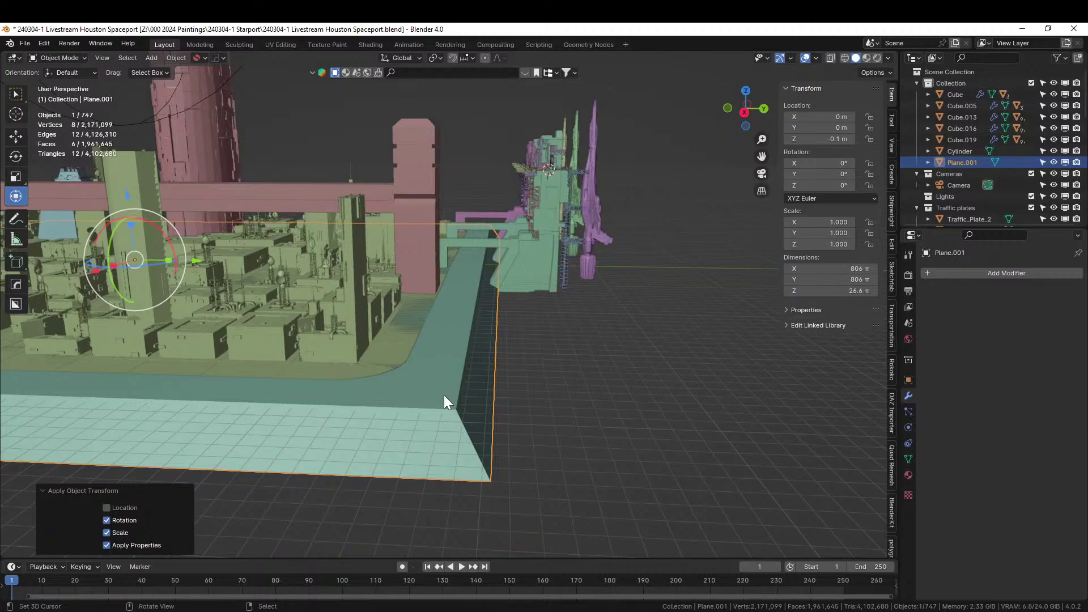
Step: Append the Terrainer_Base node tree from AutoTerrainGenerator_Base_LITE.blend in the Terrain Generator folder
{"action": "key", "text": "F4"}
{"action": "left_click", "coordinate": [441, 389]}
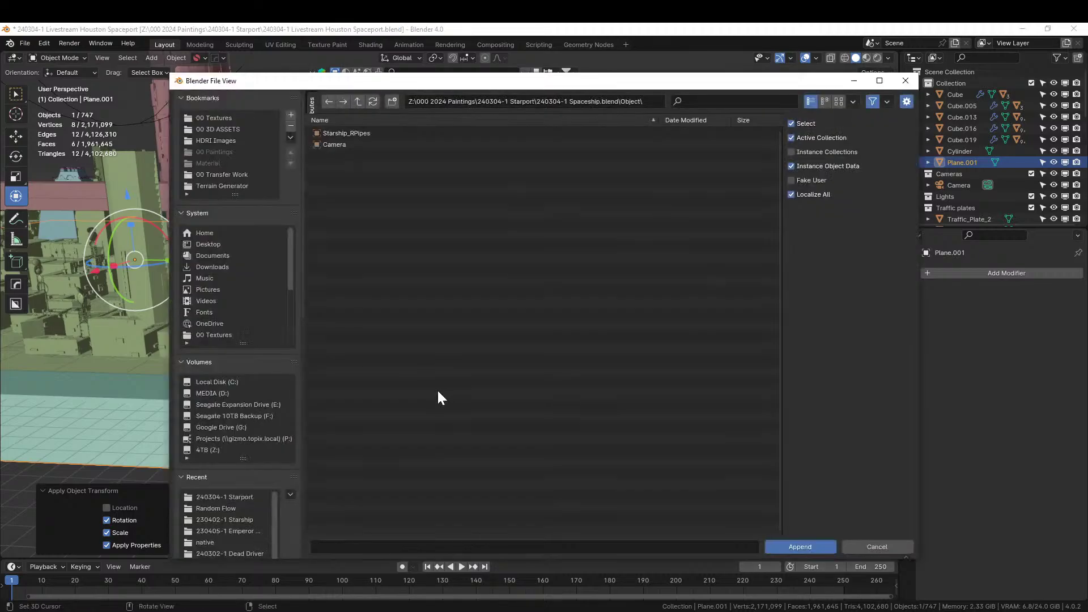
{"action": "left_click", "coordinate": [237, 185]}
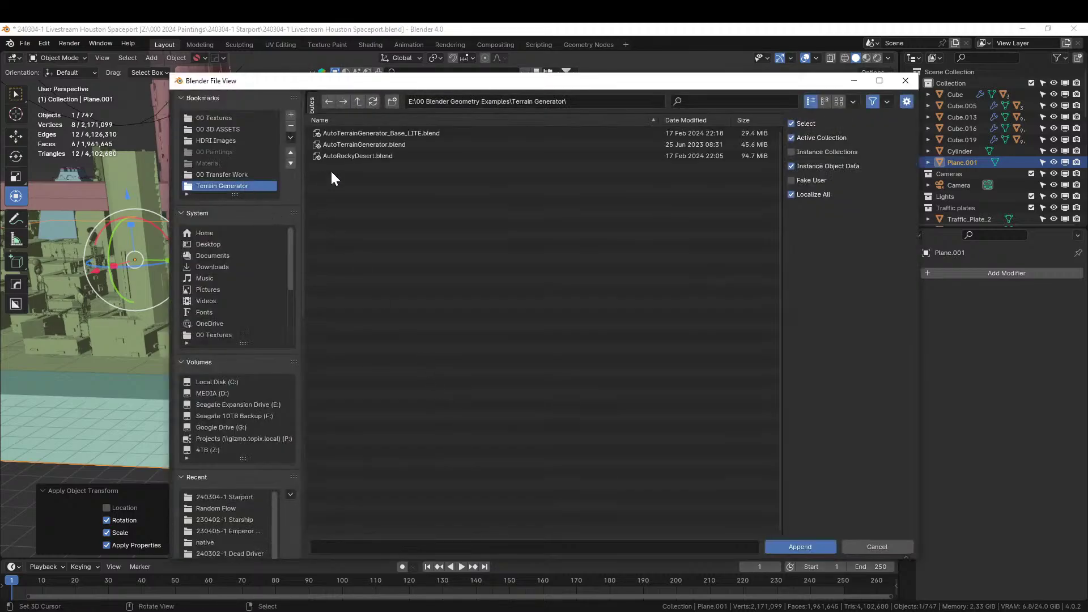
{"action": "double_click", "coordinate": [386, 133]}
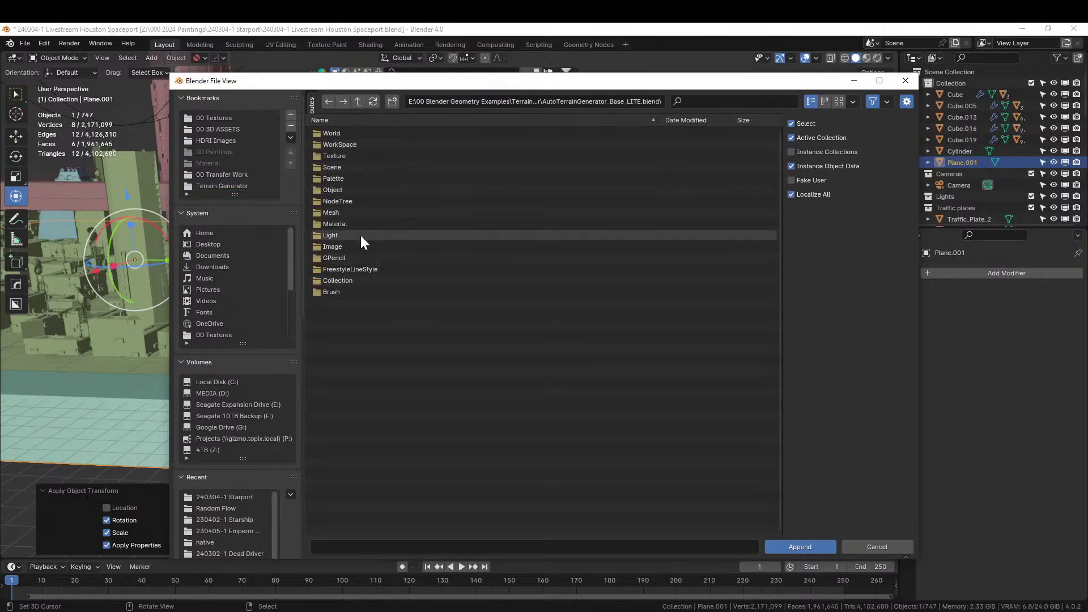
{"action": "double_click", "coordinate": [343, 200]}
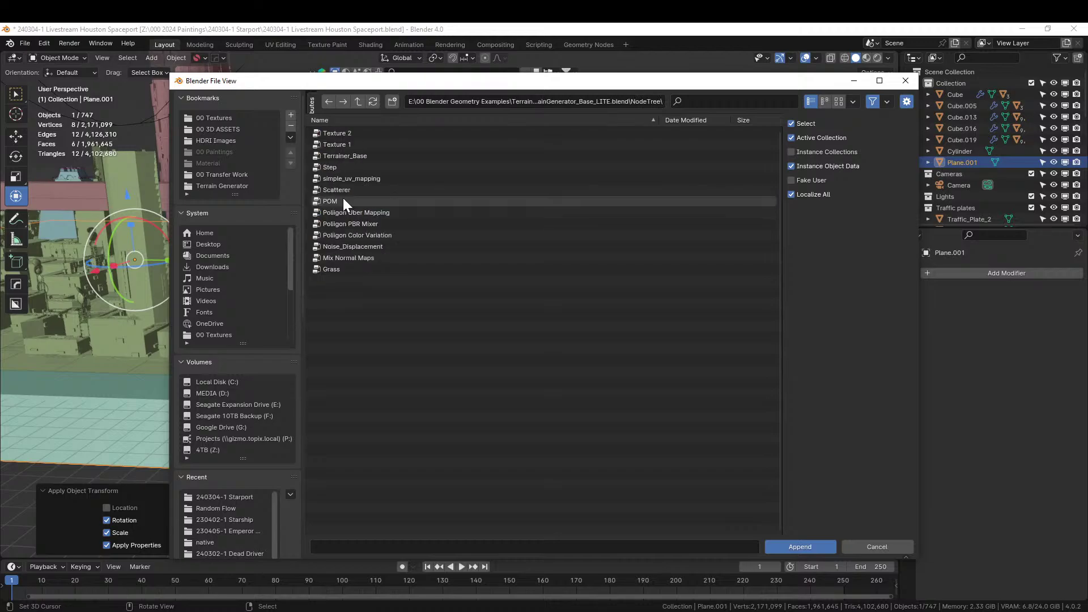
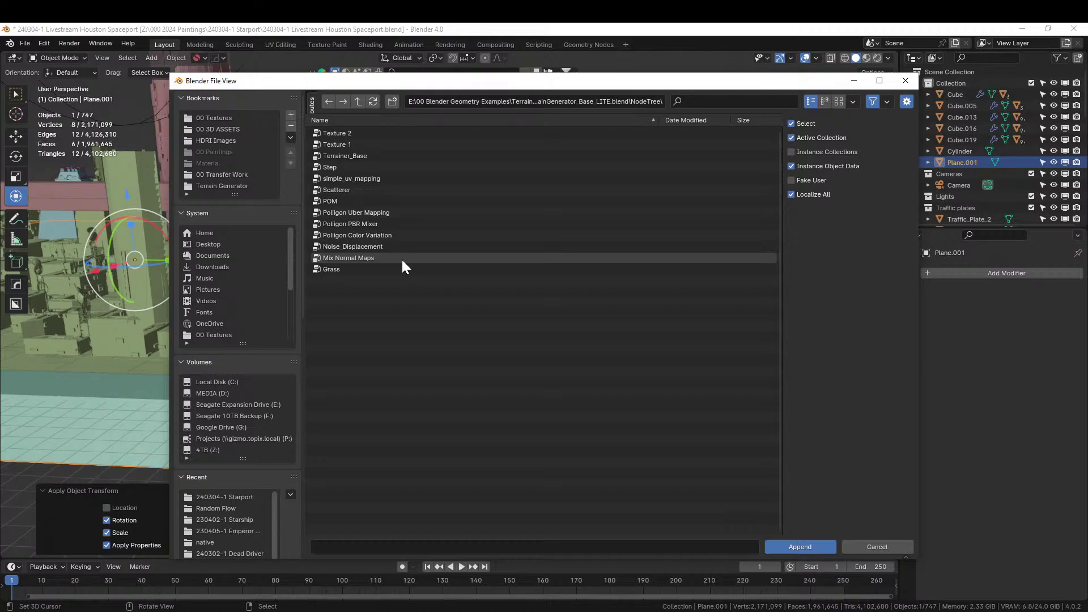
{"action": "left_click", "coordinate": [344, 155]}
{"action": "left_click", "coordinate": [799, 546]}
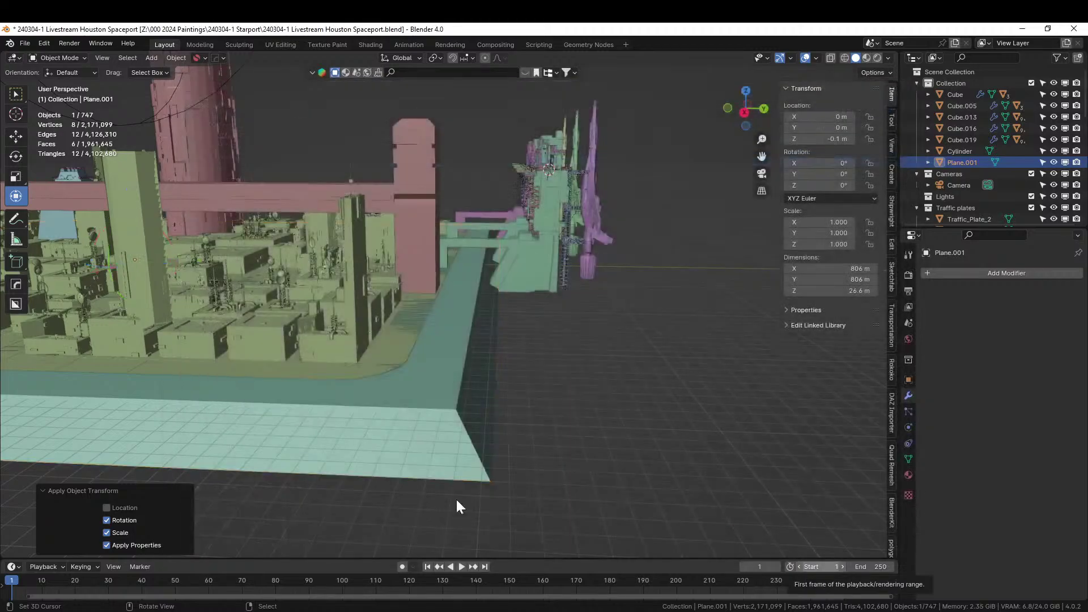
Step: Isolate the base slab in local view and inset its top face by about 14 m
{"action": "key", "text": "KP_Divide"}
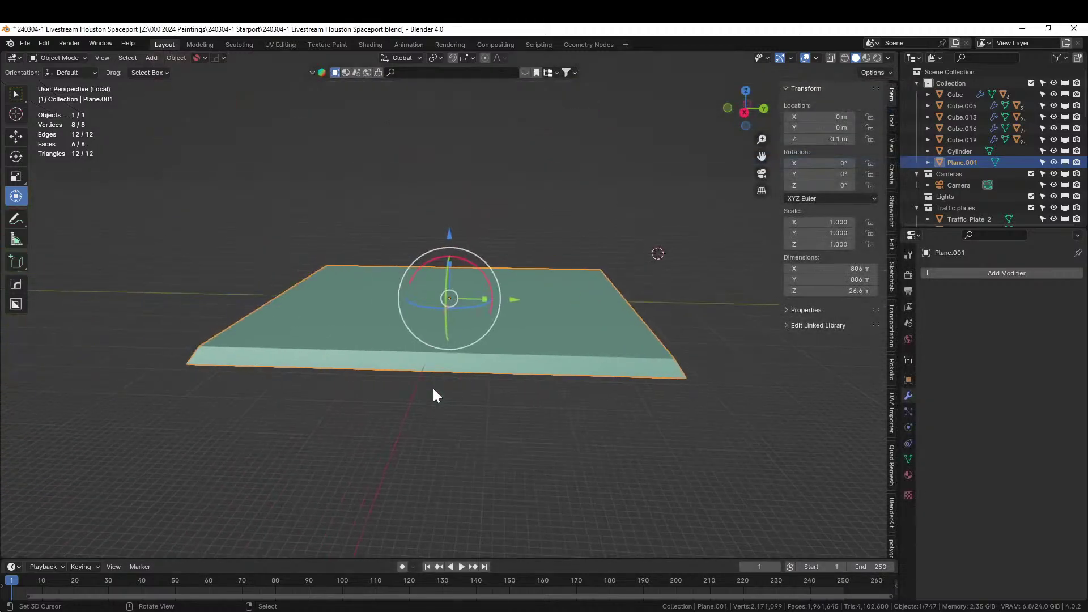
{"action": "middle_click_drag", "start_coordinate": [433, 389], "coordinate": [455, 442]}
{"action": "key", "text": "Tab"}
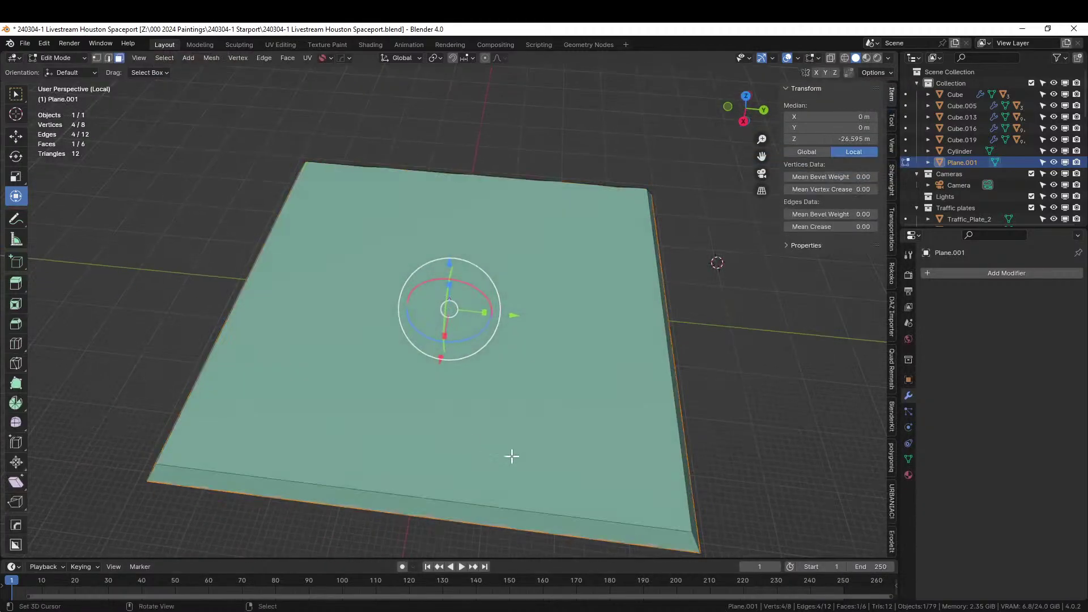
{"action": "left_click", "coordinate": [556, 460]}
{"action": "key", "text": "i"}
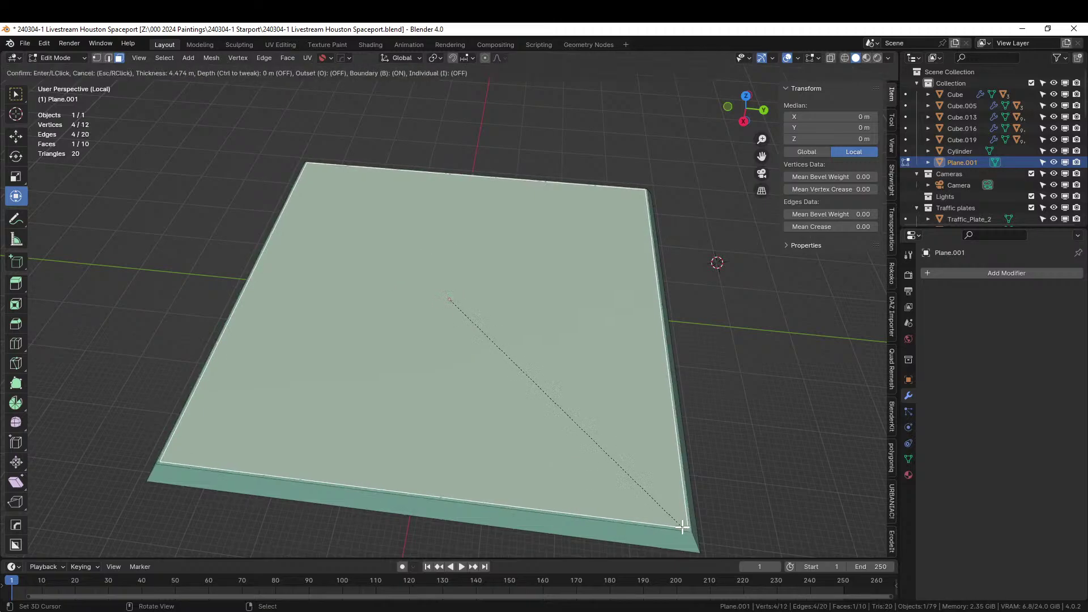
{"action": "left_click", "coordinate": [676, 525]}
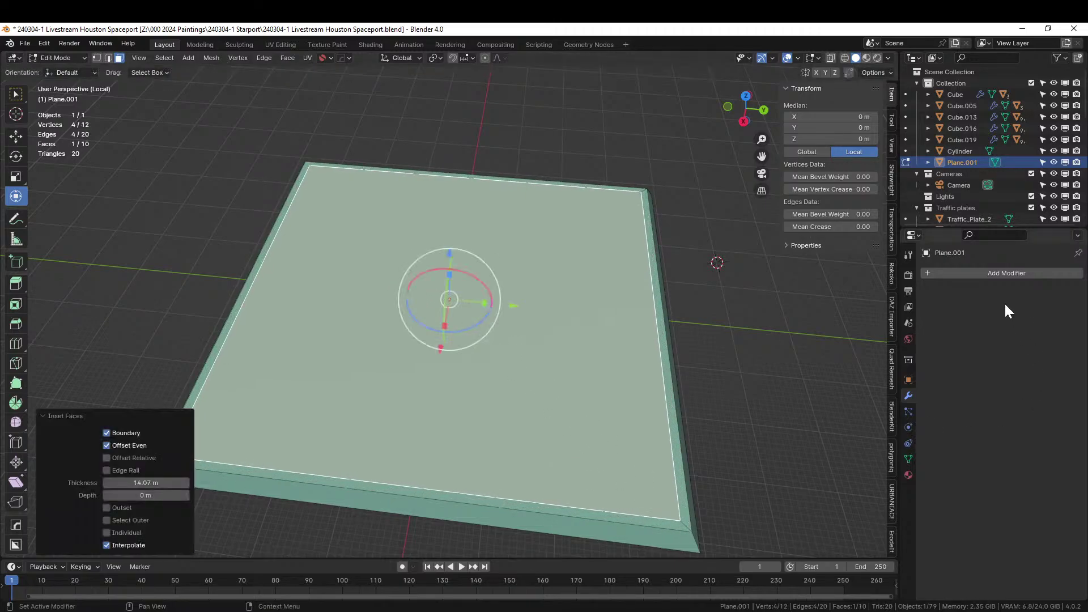
Step: Add a vertex group named Detail to the base slab and return to Object Mode
{"action": "left_click", "coordinate": [909, 459]}
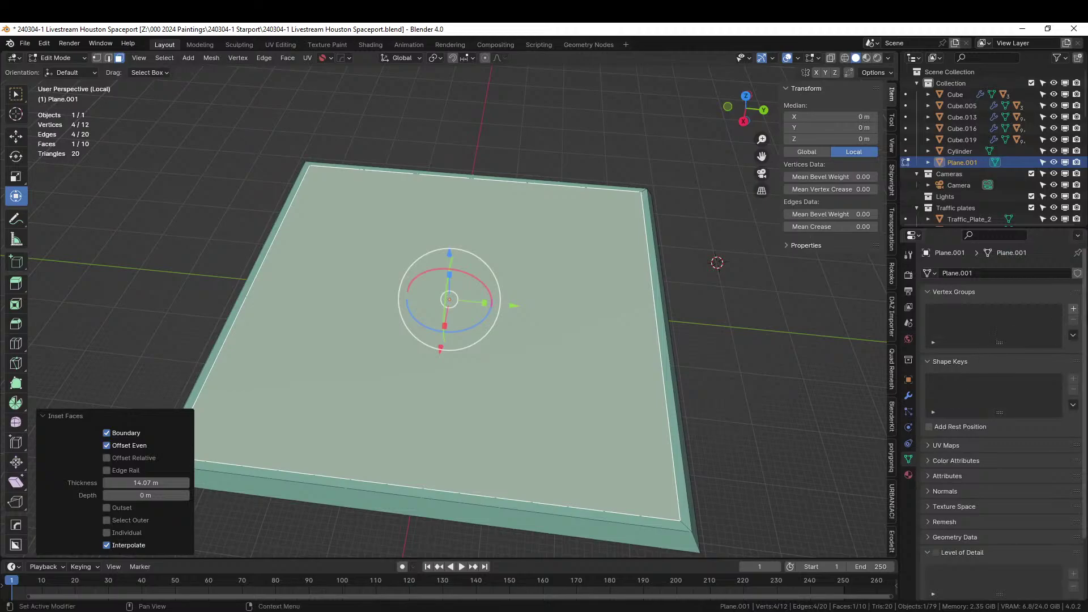
{"action": "left_click", "coordinate": [1074, 309]}
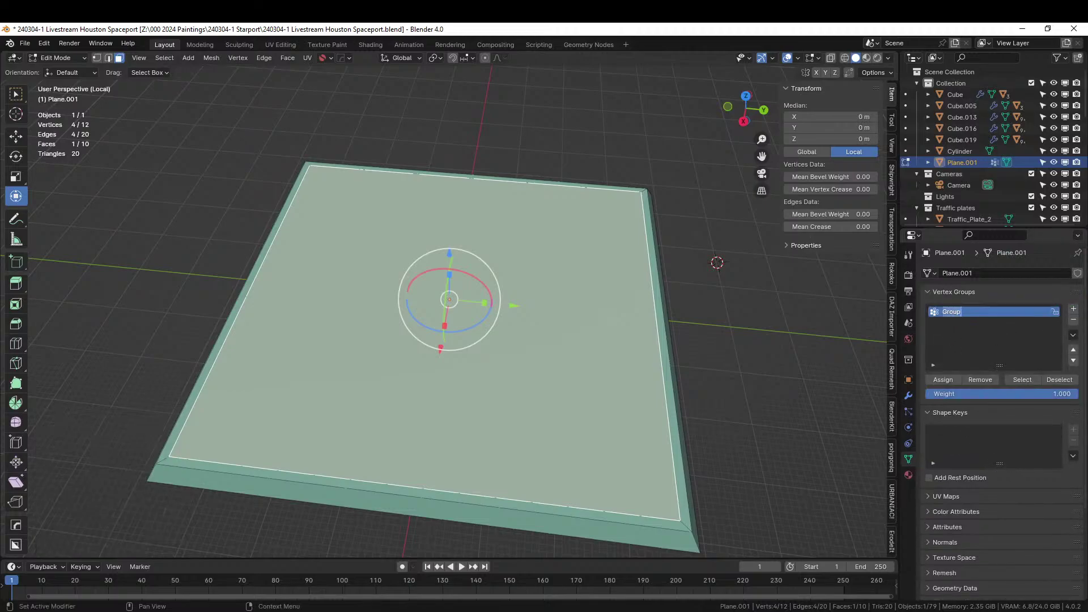
{"action": "type", "text": "Detail"}
{"action": "key", "text": "Tab"}
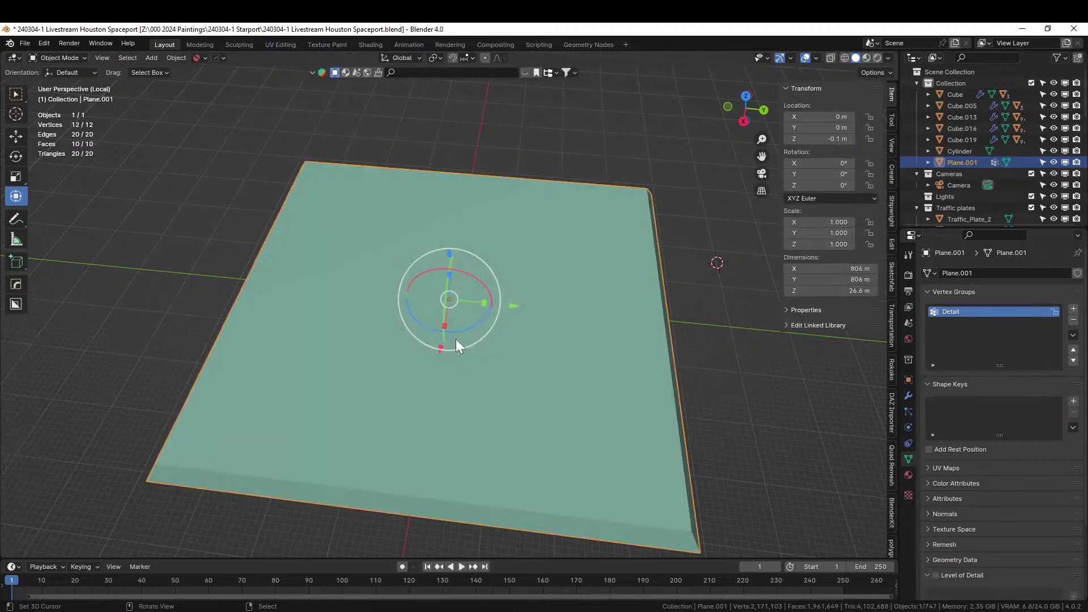
Step: Add a Geometry Nodes modifier to the base slab and assign the Terrainer_Base node group to it
{"action": "left_click", "coordinate": [908, 395]}
{"action": "left_click", "coordinate": [969, 273]}
{"action": "left_click", "coordinate": [939, 277]}
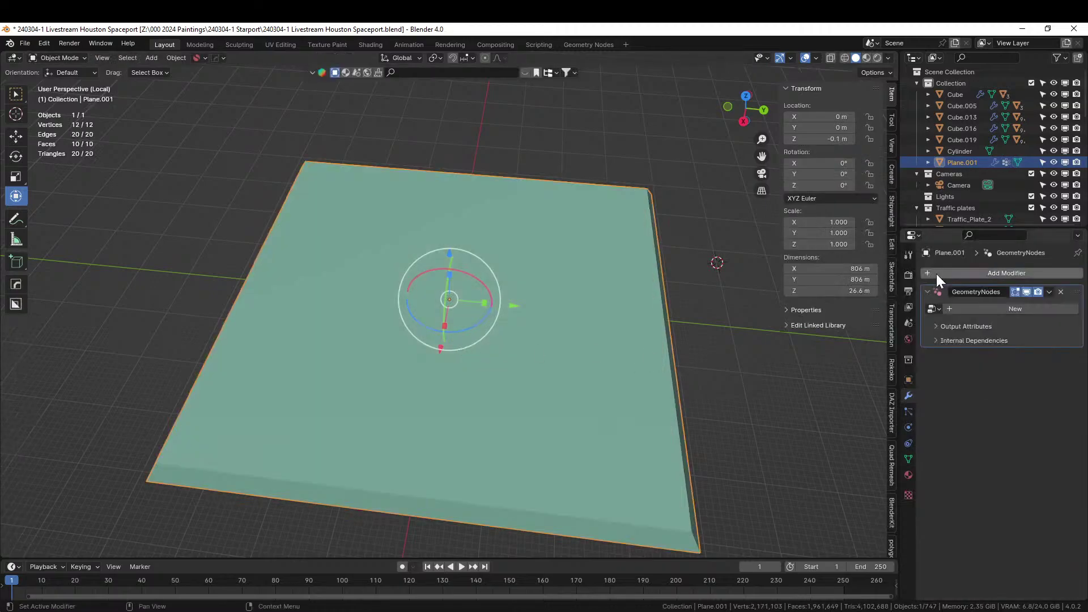
{"action": "left_click", "coordinate": [932, 309]}
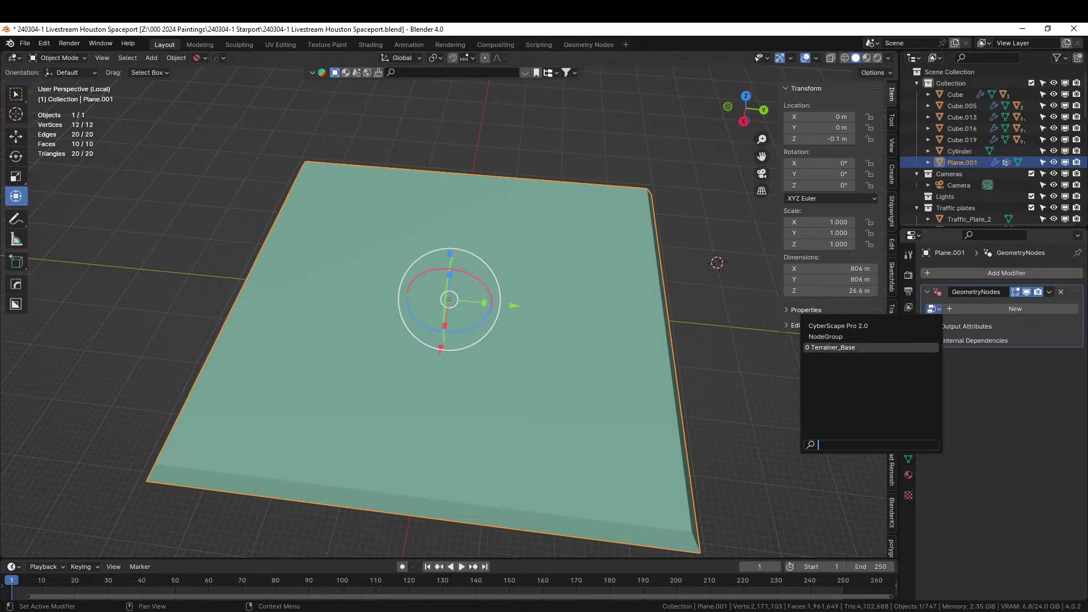
{"action": "left_click", "coordinate": [834, 348]}
Step: Set the terrain's mesh resolution to 5, then leave local view to inspect its edges around the city
{"action": "mouse_move", "coordinate": [692, 348]}
{"action": "middle_mouse_down"}
{"action": "mouse_move", "coordinate": [642, 314]}
{"action": "mouse_move", "coordinate": [672, 301]}
{"action": "mouse_move", "coordinate": [703, 331]}
{"action": "middle_mouse_up"}
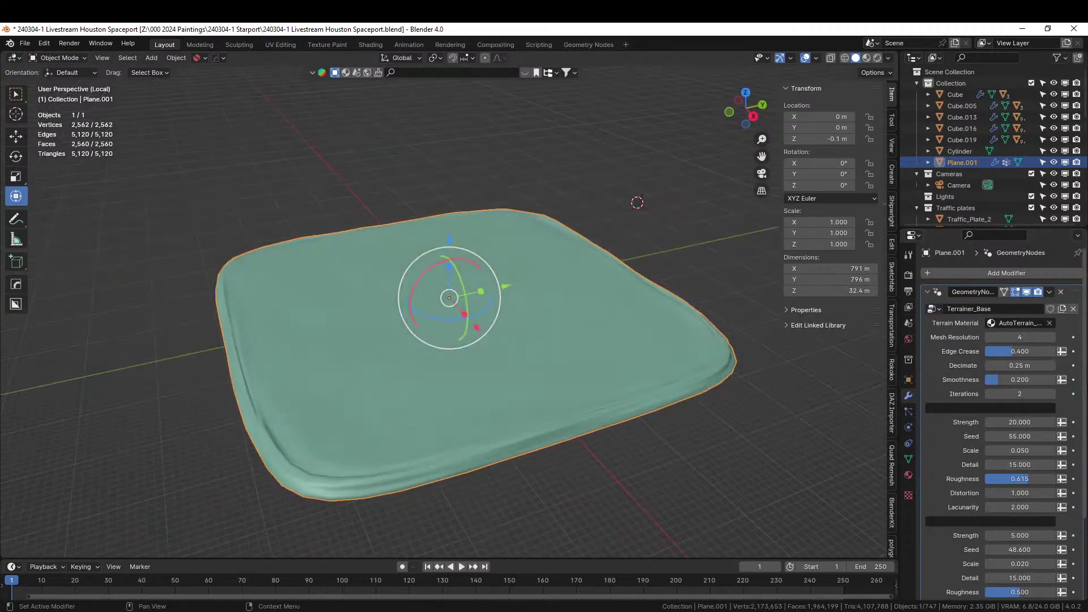
{"action": "left_click", "coordinate": [1053, 338]}
{"action": "middle_click_drag", "start_coordinate": [545, 339], "coordinate": [643, 362]}
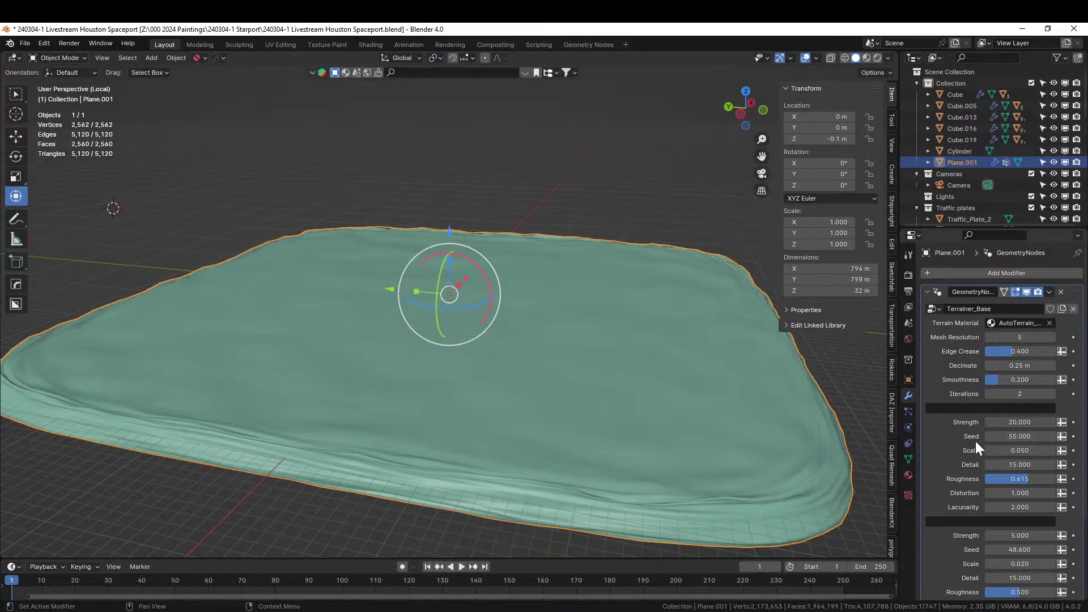
{"action": "mouse_move", "coordinate": [529, 326]}
{"action": "middle_mouse_down"}
{"action": "mouse_move", "coordinate": [413, 316]}
{"action": "mouse_move", "coordinate": [341, 326]}
{"action": "mouse_move", "coordinate": [346, 390]}
{"action": "mouse_move", "coordinate": [322, 427]}
{"action": "mouse_move", "coordinate": [459, 393]}
{"action": "mouse_move", "coordinate": [466, 322]}
{"action": "mouse_move", "coordinate": [530, 312]}
{"action": "middle_mouse_up"}
{"action": "key", "text": "KP_Divide"}
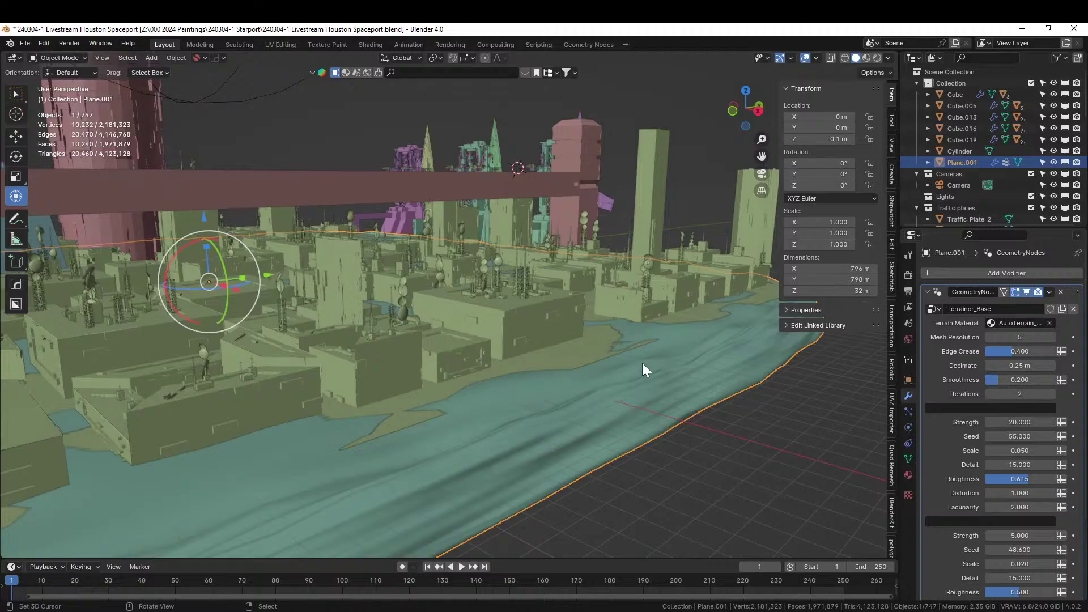
{"action": "middle_click_drag", "start_coordinate": [646, 394], "coordinate": [505, 449]}
{"action": "middle_click_drag", "start_coordinate": [539, 405], "coordinate": [536, 365]}
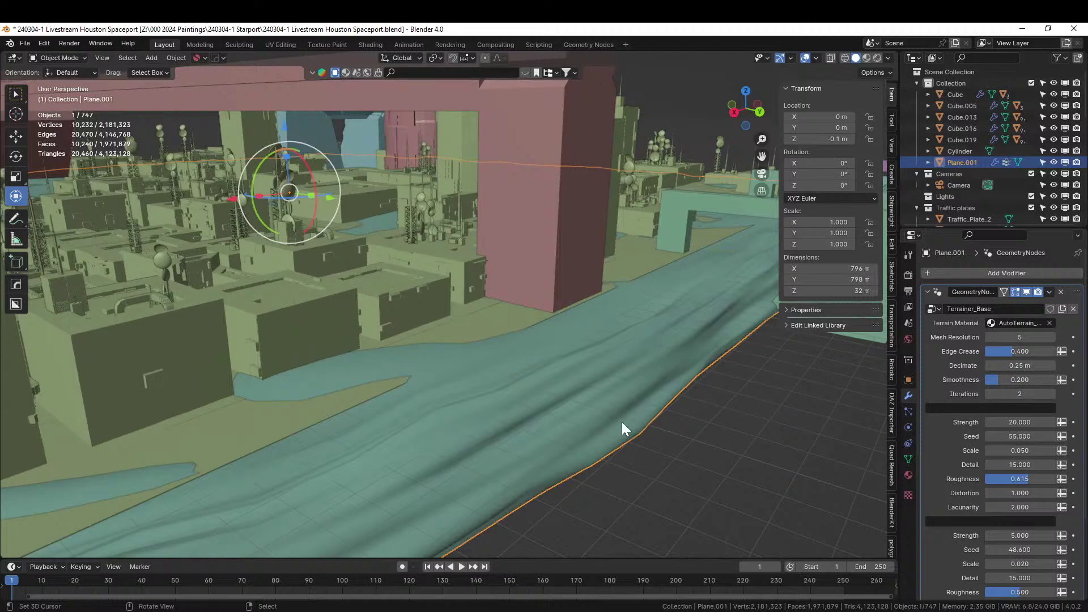
Step: Isolate the slab, disable its terrain modifier in Edit Mode, and inset the inner top face by about 14 m
{"action": "key", "text": "KP_Divide"}
{"action": "key", "text": "Tab"}
{"action": "middle_click_drag", "start_coordinate": [623, 422], "coordinate": [654, 506]}
{"action": "left_click", "coordinate": [1019, 293]}
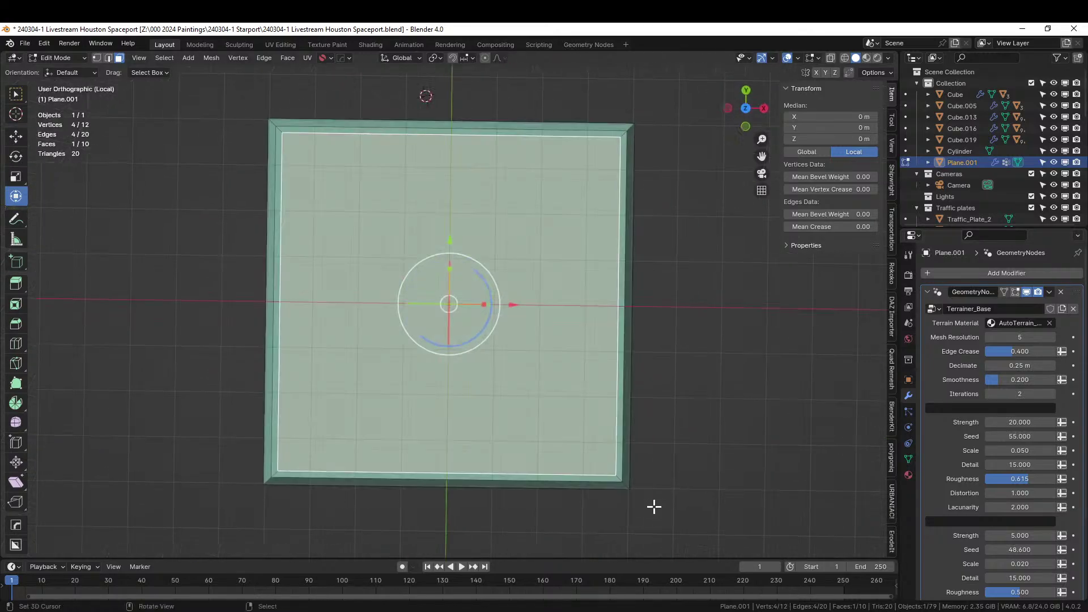
{"action": "key", "text": "i"}
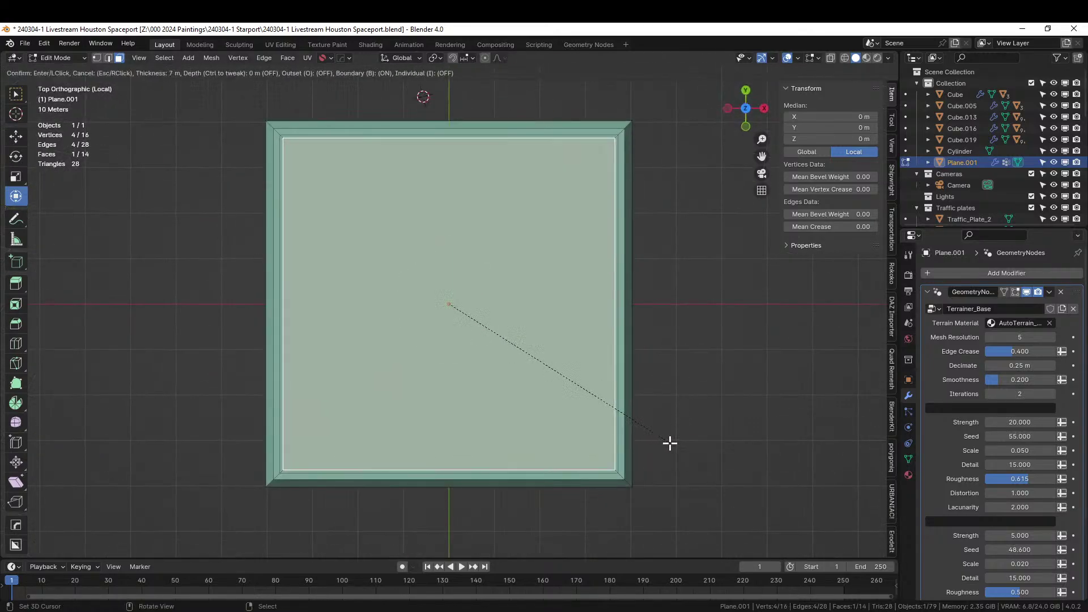
{"action": "left_click", "coordinate": [668, 443]}
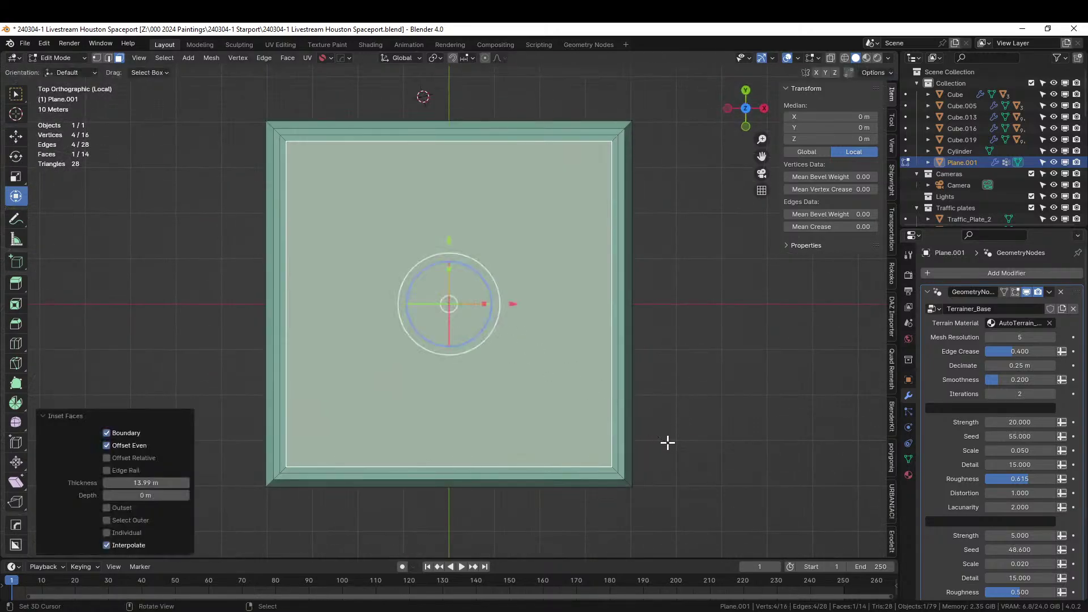
Step: Assign the new innermost top face to the Detail vertex group and check the terrain's rim in Object Mode
{"action": "left_click", "coordinate": [908, 459]}
{"action": "left_click", "coordinate": [943, 380]}
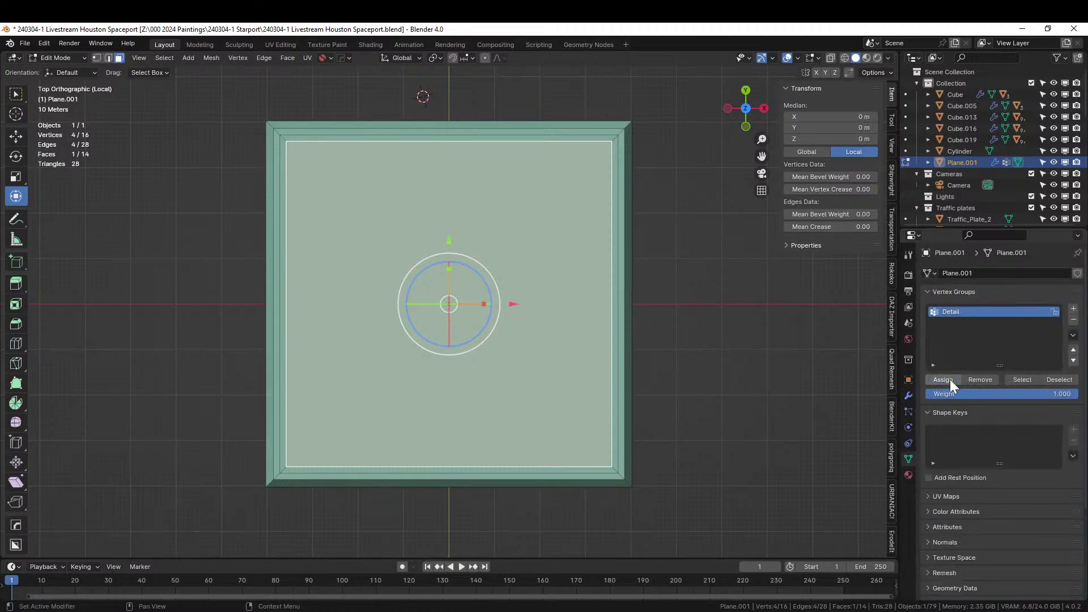
{"action": "key", "text": "Tab"}
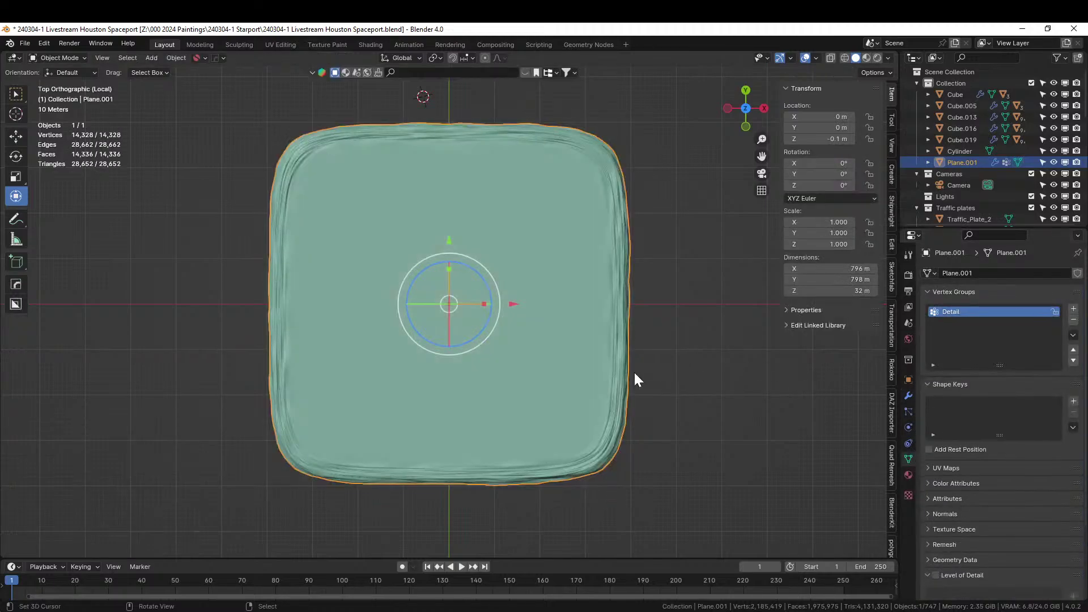
{"action": "middle_click_drag", "start_coordinate": [635, 377], "coordinate": [627, 321]}
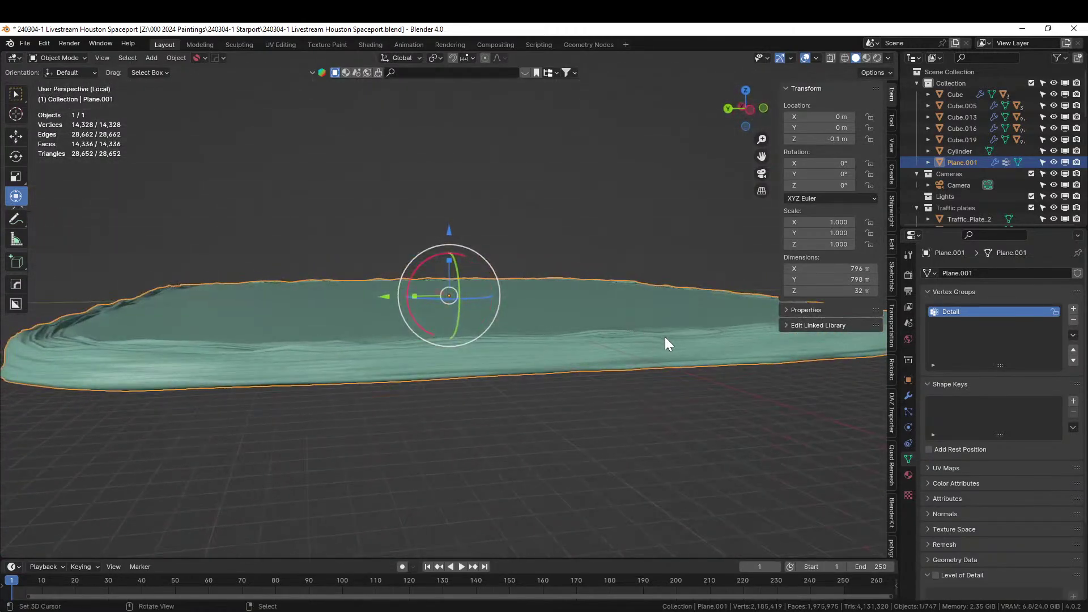
Step: Leave local view and lower the terrain slab about 2.2 m along Z so it sits beneath the city ground
{"action": "key", "text": "KP_Divide"}
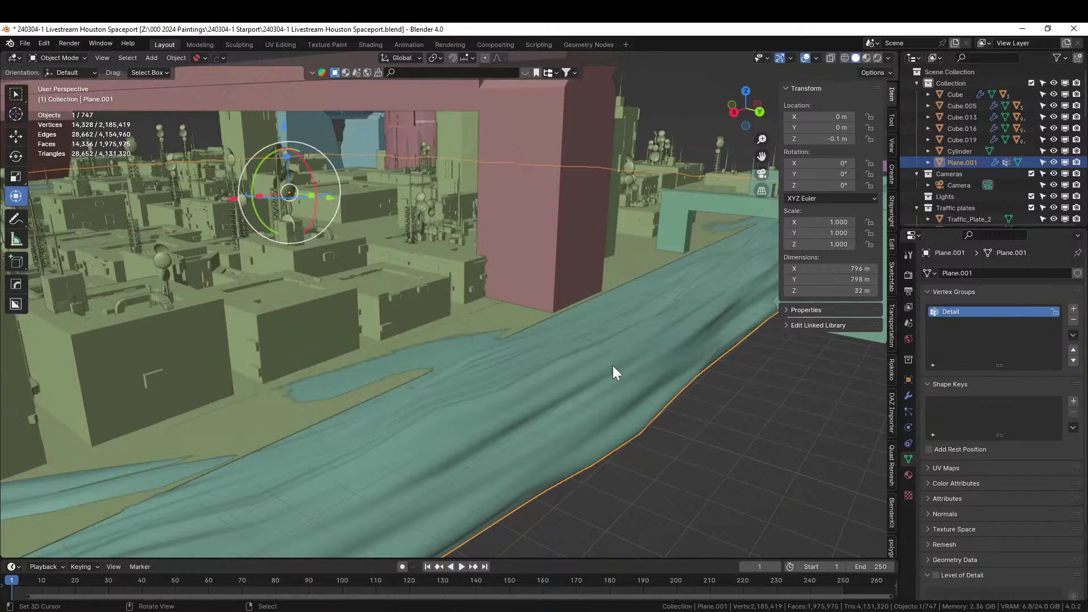
{"action": "key", "text": "g"}
{"action": "key", "text": "z"}
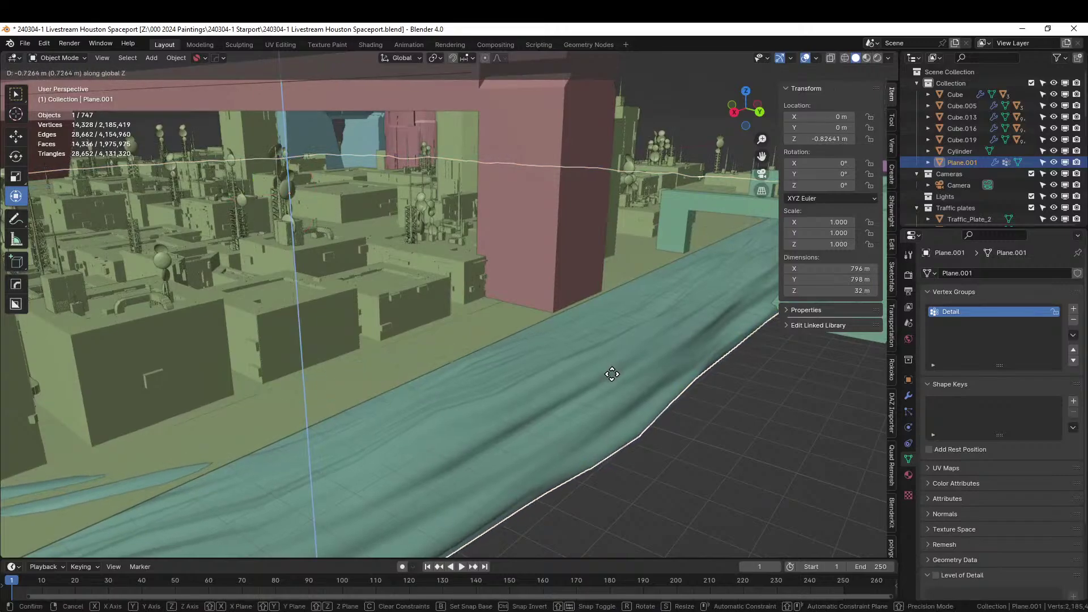
{"action": "left_click", "coordinate": [603, 392]}
{"action": "scroll", "coordinate": [603, 393], "scroll_direction": "up", "scroll_amount": 3}
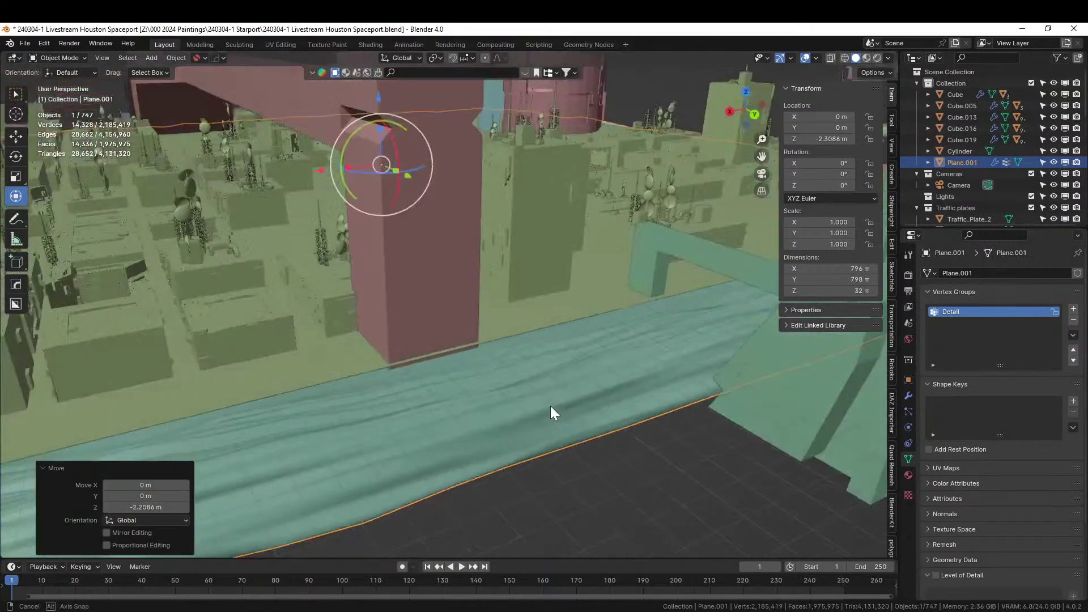
Step: Widen the terrain slab along the X axis by a factor of about 1.055
{"action": "middle_click_drag", "start_coordinate": [550, 406], "coordinate": [166, 445]}
{"action": "scroll", "coordinate": [336, 414], "scroll_direction": "down", "scroll_amount": 5}
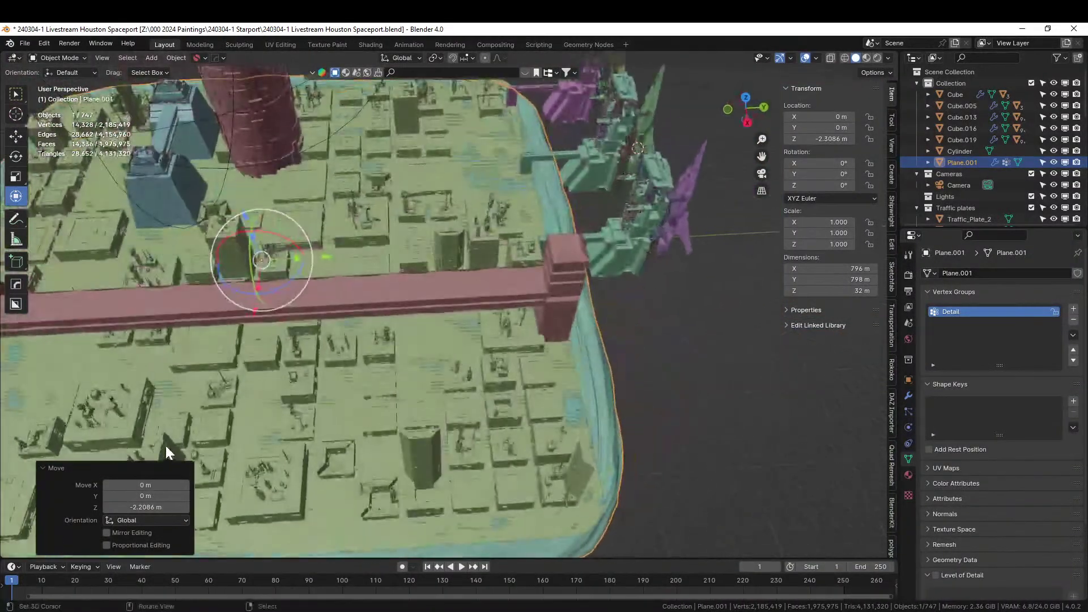
{"action": "scroll", "coordinate": [170, 447], "scroll_direction": "down", "scroll_amount": 5}
{"action": "middle_click_drag", "start_coordinate": [248, 450], "coordinate": [400, 508]}
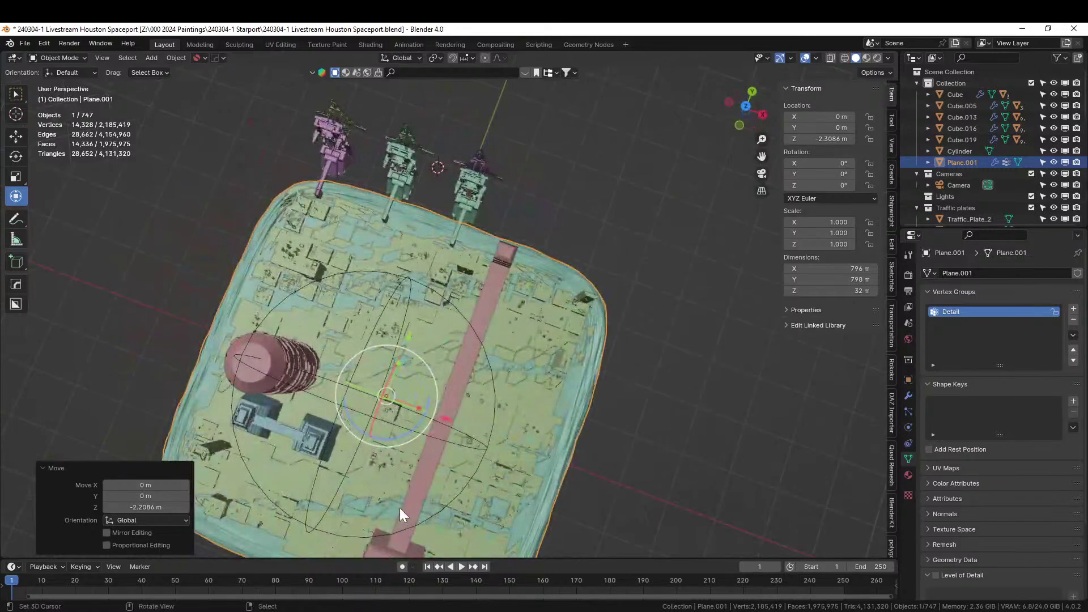
{"action": "scroll", "coordinate": [400, 508], "scroll_direction": "down", "scroll_amount": 3}
{"action": "key", "text": "s"}
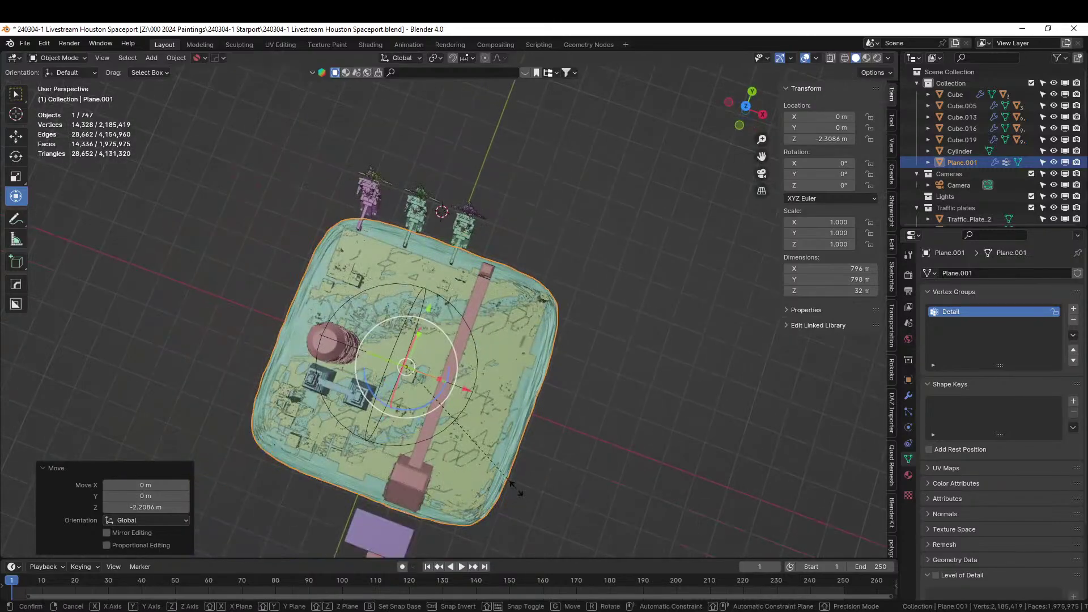
{"action": "key", "text": "x"}
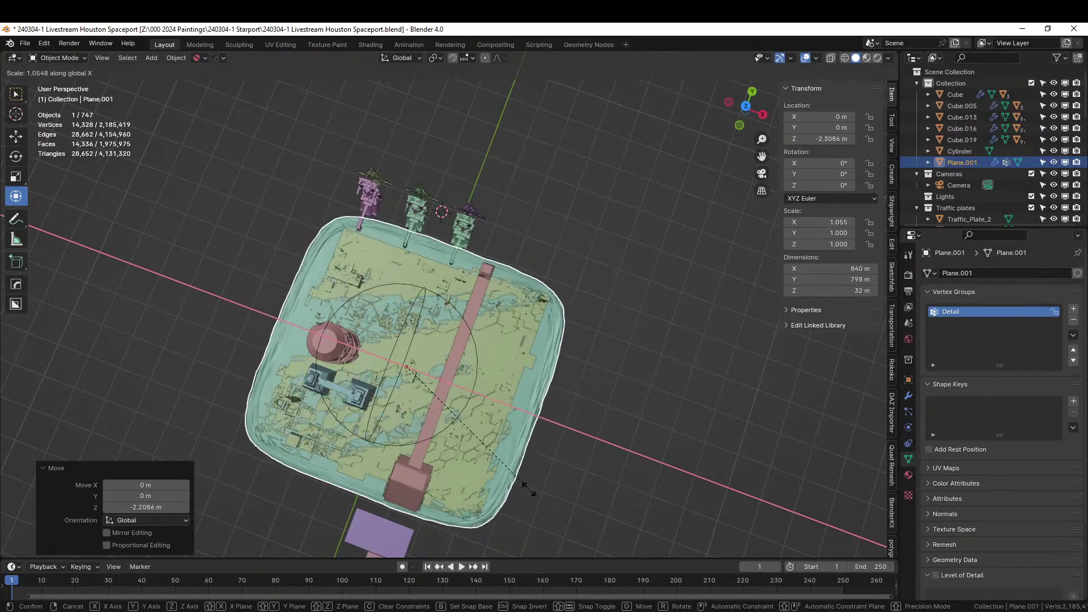
{"action": "left_click", "coordinate": [530, 491]}
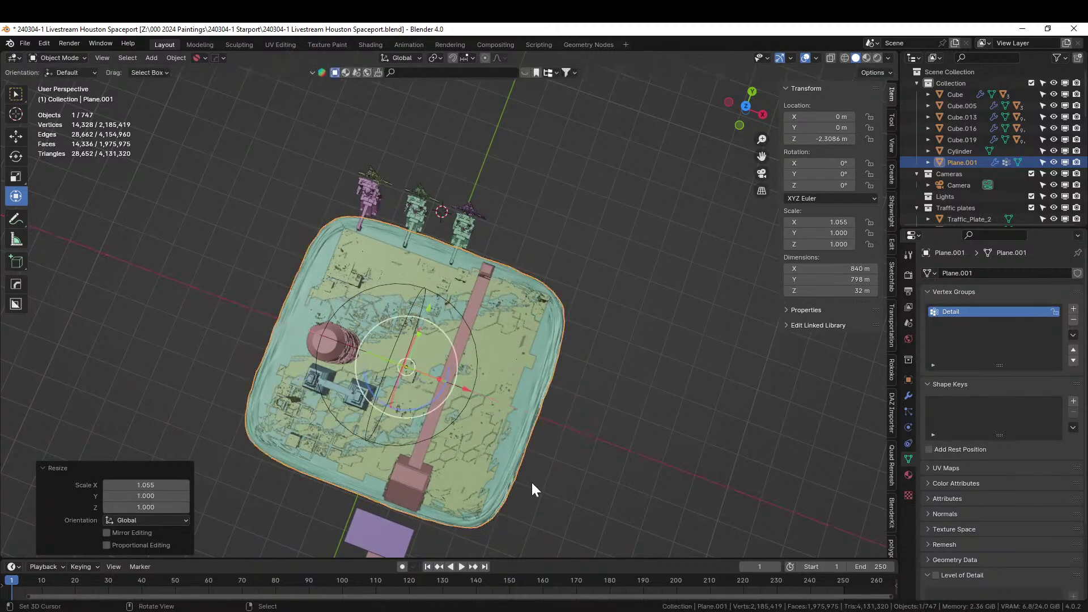
Step: In Edit Mode, move the slab's bottom edge on the spacecraft side inward about 1.5 m along Y
{"action": "middle_click_drag", "start_coordinate": [533, 490], "coordinate": [394, 379]}
{"action": "scroll", "coordinate": [393, 378], "scroll_direction": "up", "scroll_amount": 1}
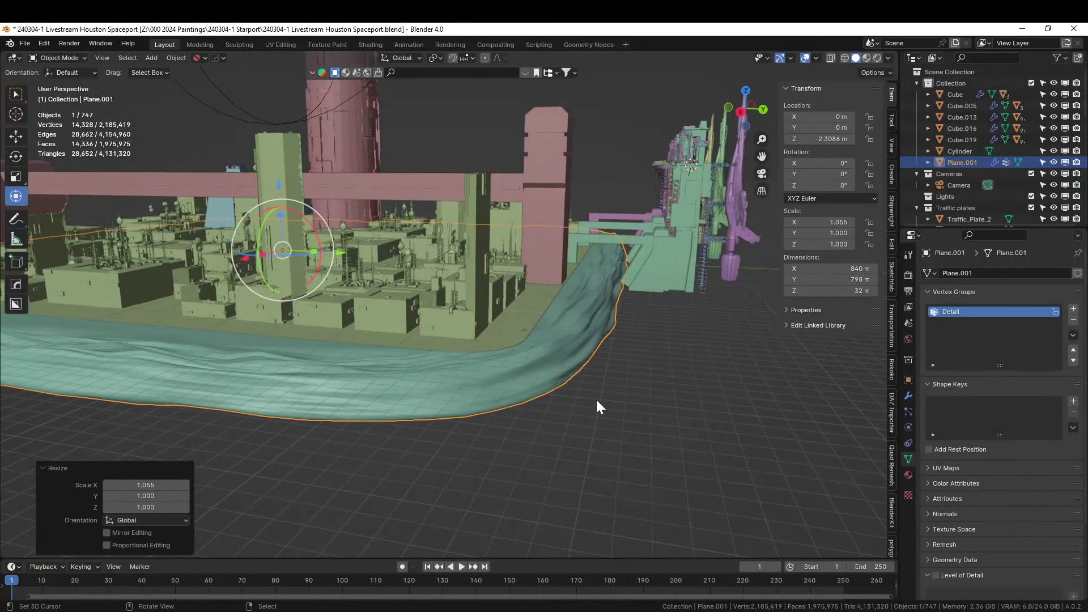
{"action": "key", "text": "Tab"}
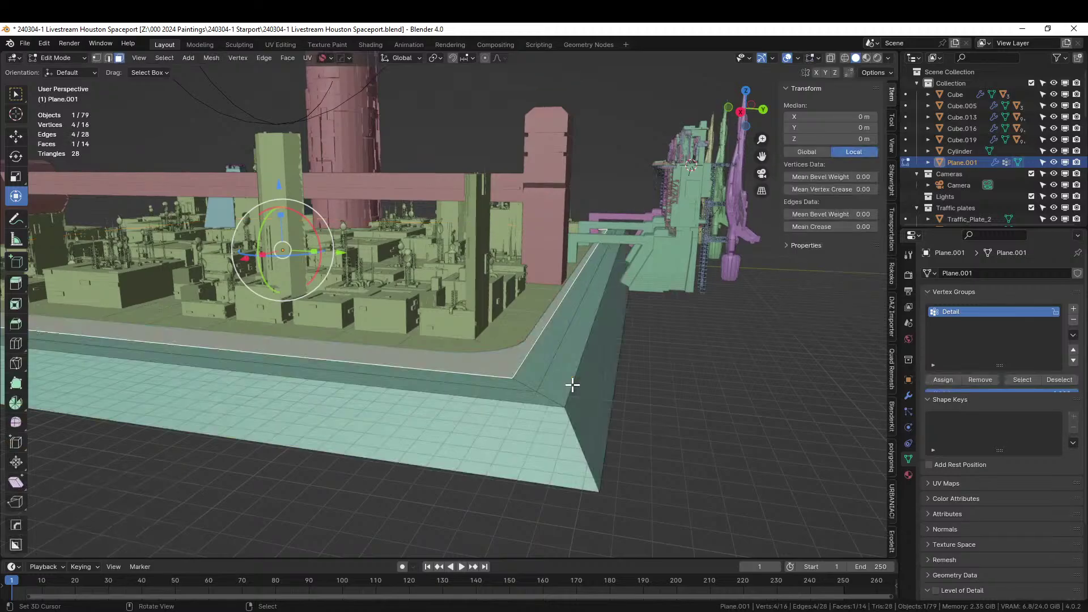
{"action": "middle_click_drag", "start_coordinate": [600, 372], "coordinate": [536, 366], "text": "shift"}
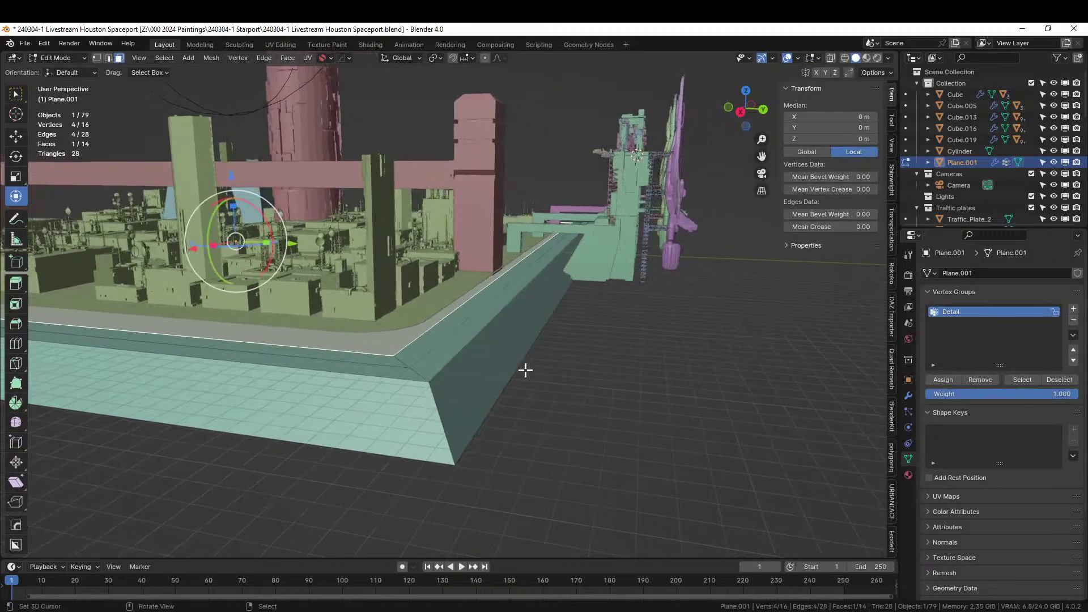
{"action": "key", "text": "2"}
{"action": "left_click", "coordinate": [520, 367]}
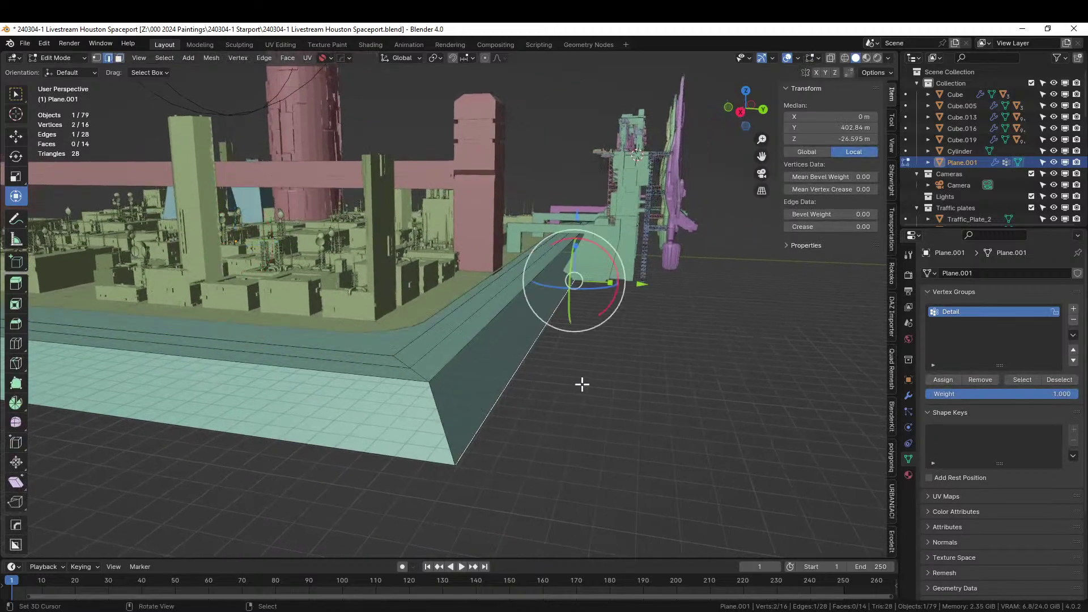
{"action": "key", "text": "g"}
{"action": "key", "text": "y"}
{"action": "left_click", "coordinate": [580, 387]}
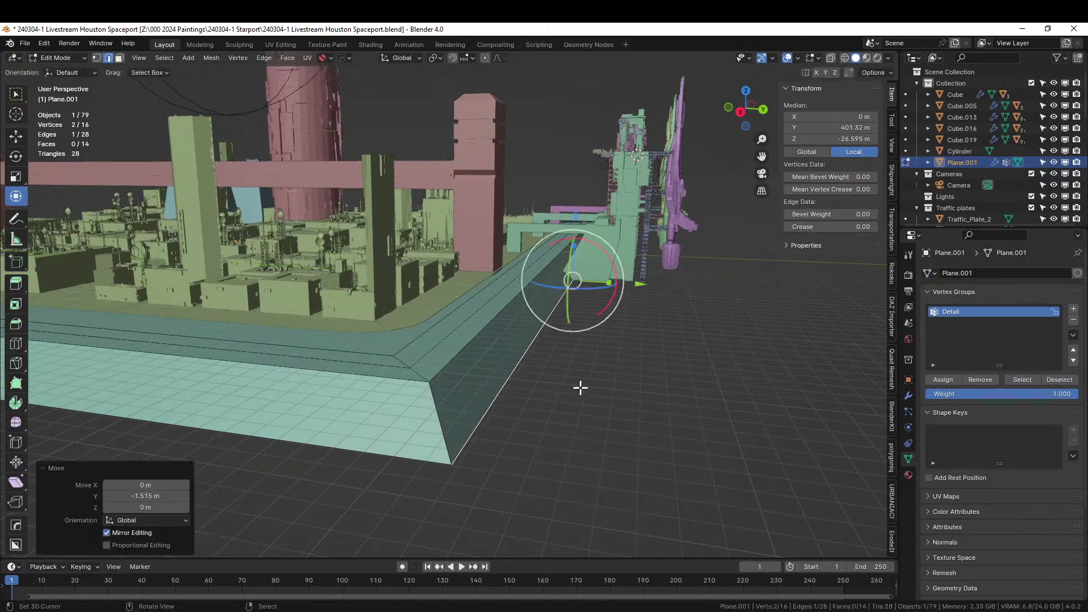
Step: Add the upper outer edge on that side to the selection and move both edges further inward along Y by about 9.6 m
{"action": "left_click", "coordinate": [569, 371], "text": "shift"}
{"action": "key", "text": "g"}
{"action": "key", "text": "y"}
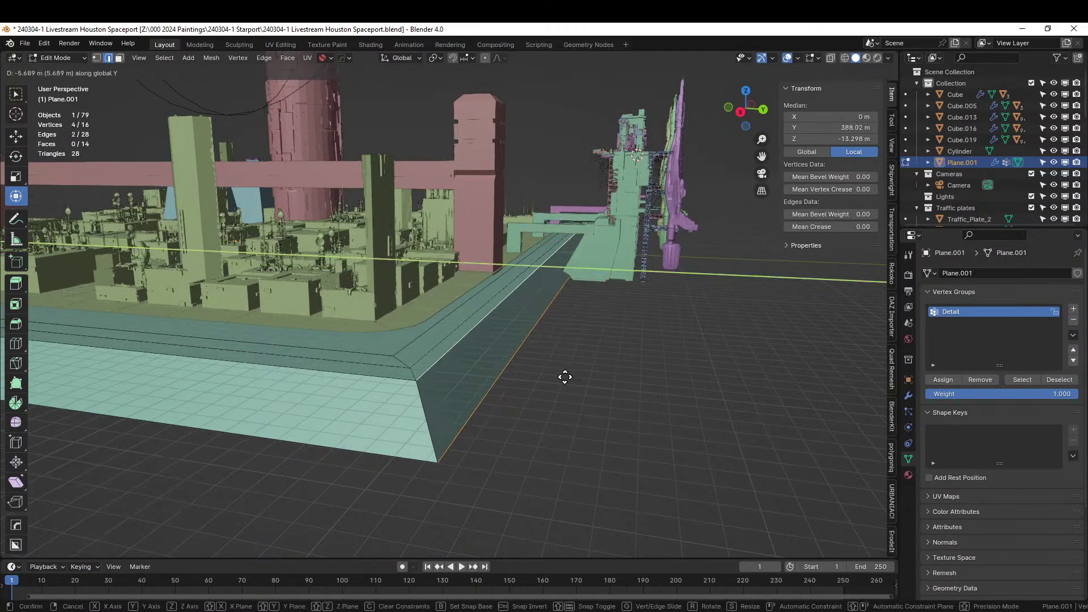
{"action": "left_click", "coordinate": [561, 381]}
Step: Flatten the slab's side face on the spacecraft side by scaling it to 0 along Y, then return to Object Mode
{"action": "mouse_move", "coordinate": [568, 381]}
{"action": "middle_mouse_down"}
{"action": "mouse_move", "coordinate": [578, 376]}
{"action": "mouse_move", "coordinate": [572, 365]}
{"action": "middle_mouse_up"}
{"action": "key", "text": "3"}
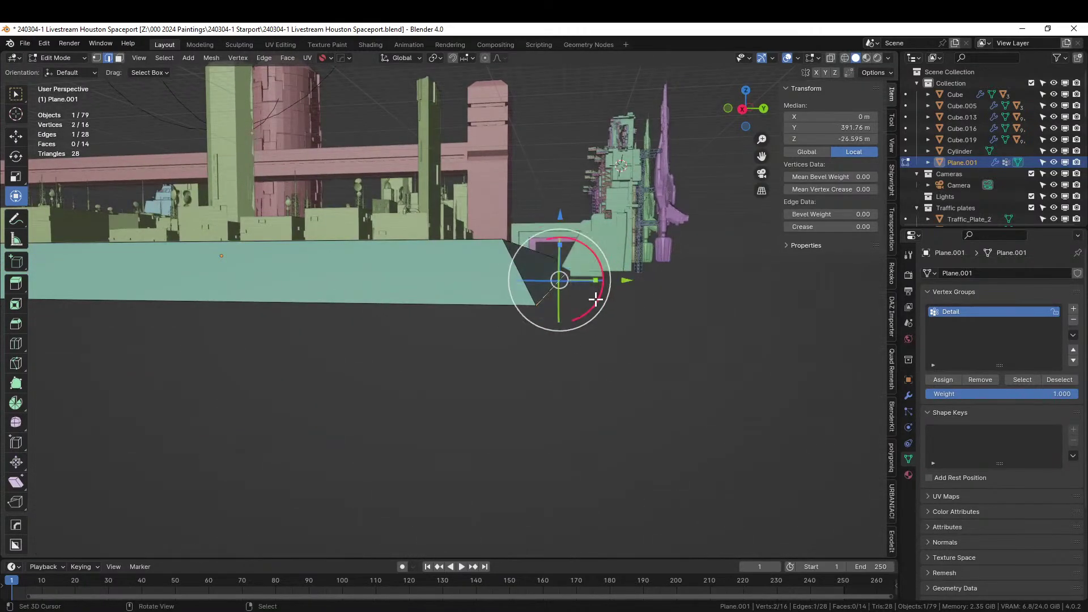
{"action": "middle_click_drag", "start_coordinate": [536, 275], "coordinate": [547, 333]}
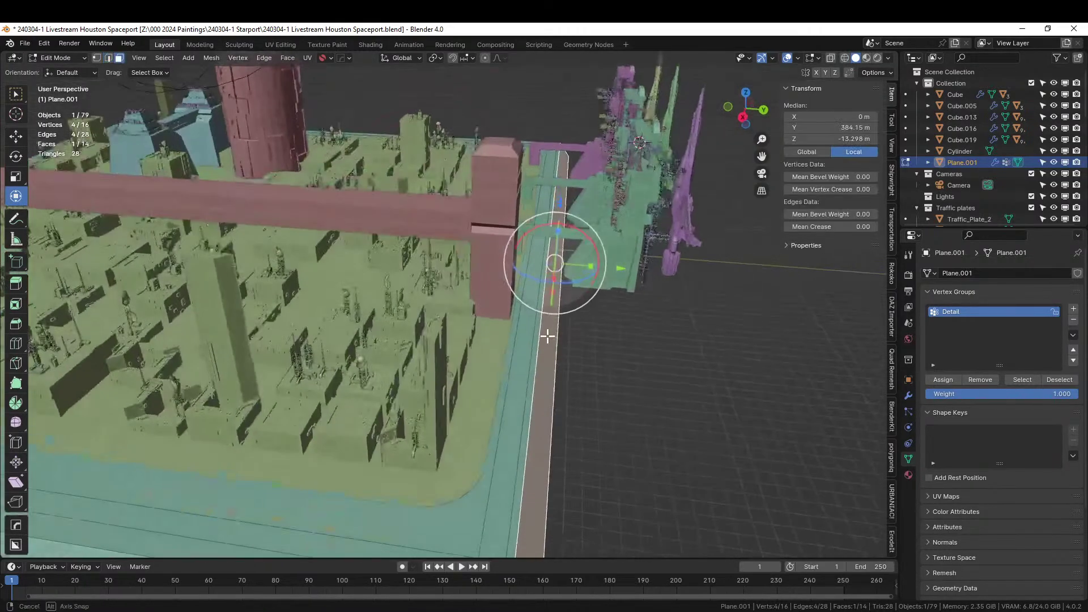
{"action": "type", "text": "sy0"}
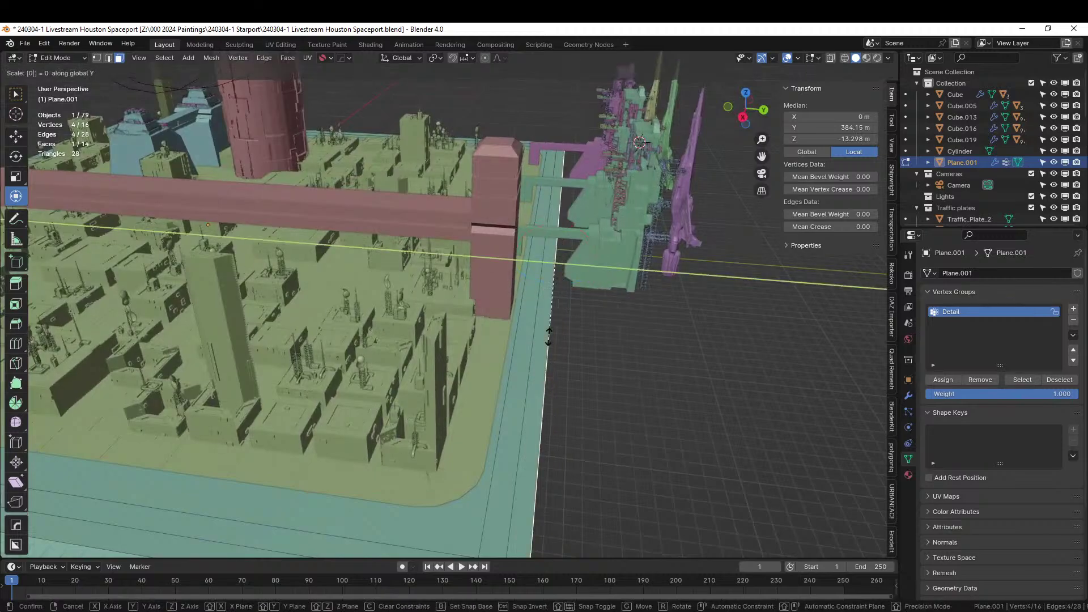
{"action": "key", "text": "Return"}
{"action": "key", "text": "Tab"}
Step: Isolate the slab and add 10 evenly spaced loop cuts across its X width in Edit Mode
{"action": "middle_click_drag", "start_coordinate": [549, 336], "coordinate": [285, 349]}
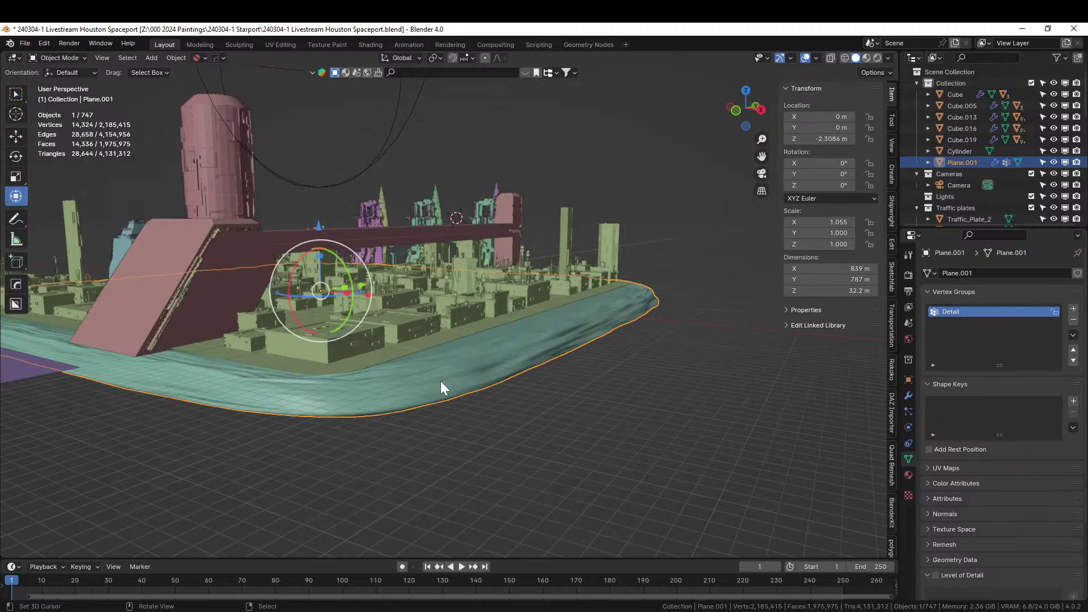
{"action": "key", "text": "KP_Divide"}
{"action": "key", "text": "Tab"}
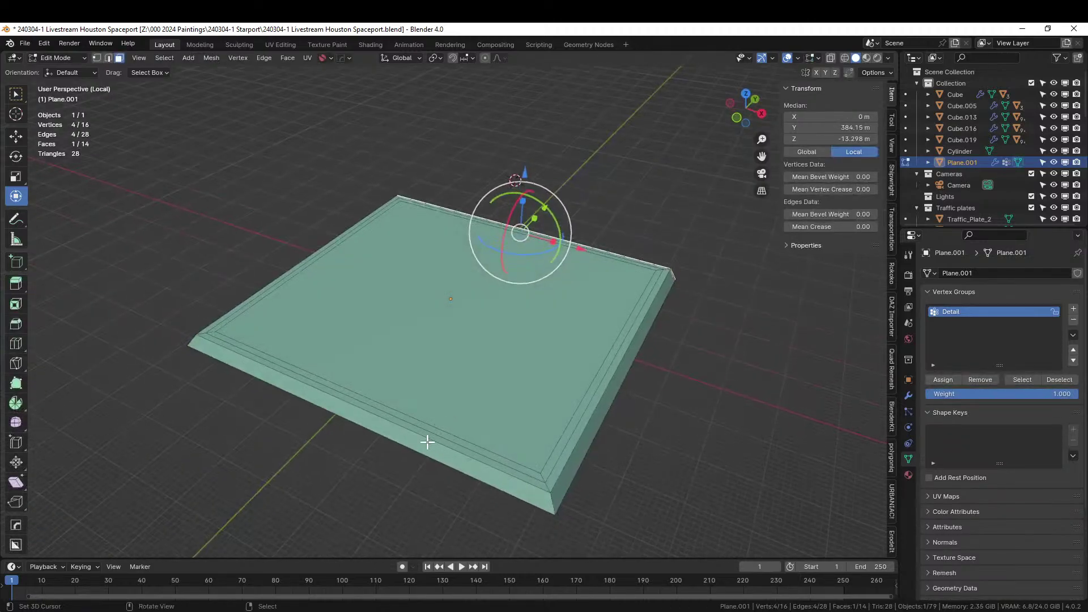
{"action": "key", "text": "2"}
{"action": "left_click", "coordinate": [428, 442]}
{"action": "key", "text": "ctrl+r"}
{"action": "scroll", "coordinate": [428, 442], "scroll_direction": "up", "scroll_amount": 6}
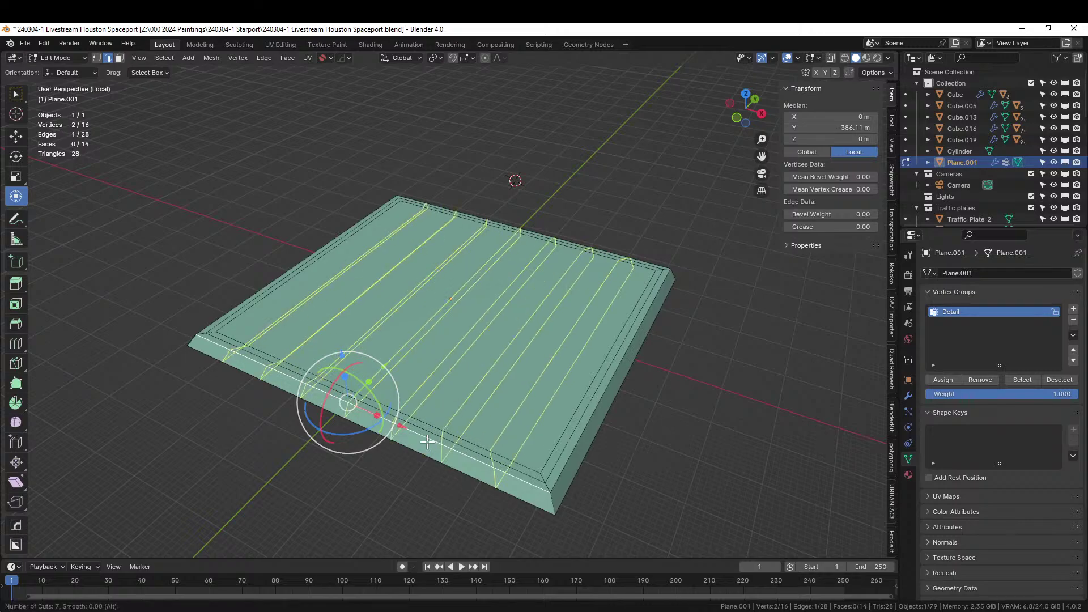
{"action": "scroll", "coordinate": [427, 442], "scroll_direction": "up", "scroll_amount": 2}
{"action": "left_click", "coordinate": [427, 442]}
{"action": "right_click", "coordinate": [427, 441]}
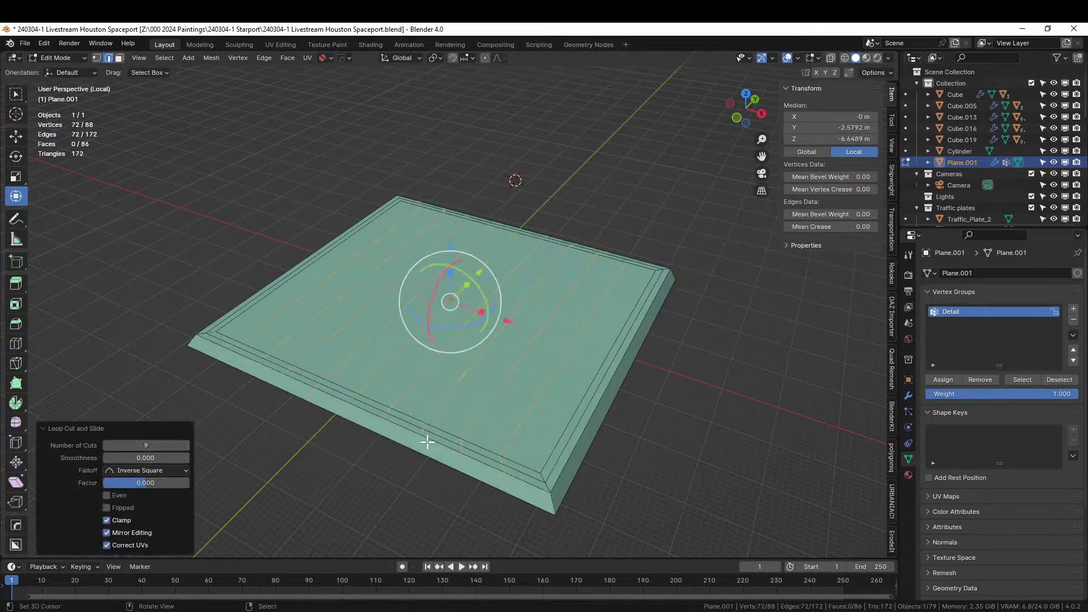
{"action": "left_click", "coordinate": [146, 445]}
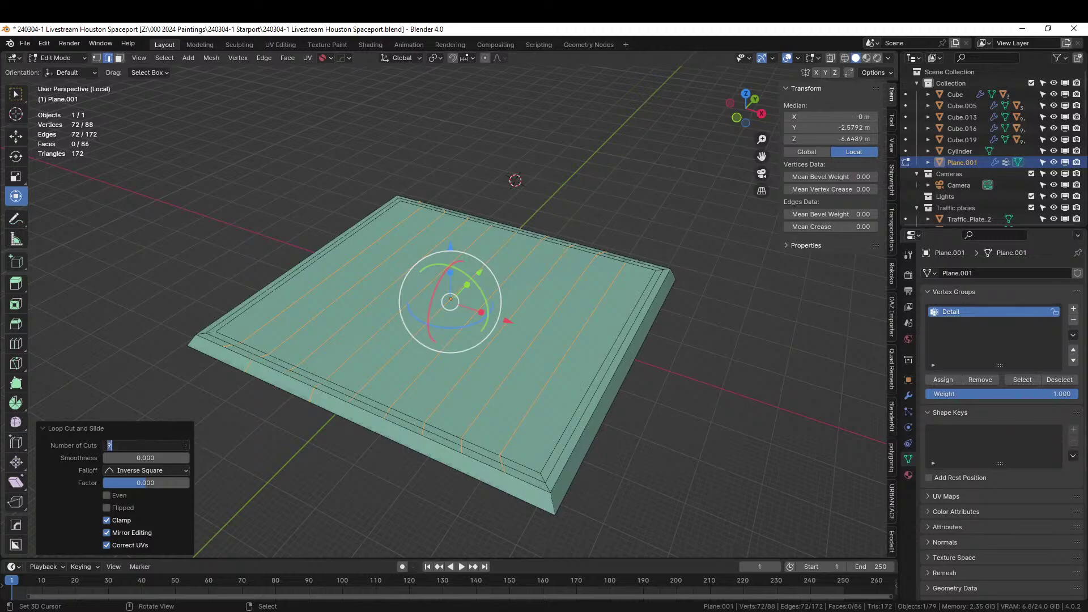
{"action": "key", "text": "Return"}
Step: Add 10 evenly spaced loop cuts in the perpendicular direction and check the resulting rocky terrain in Object Mode
{"action": "left_click", "coordinate": [585, 423]}
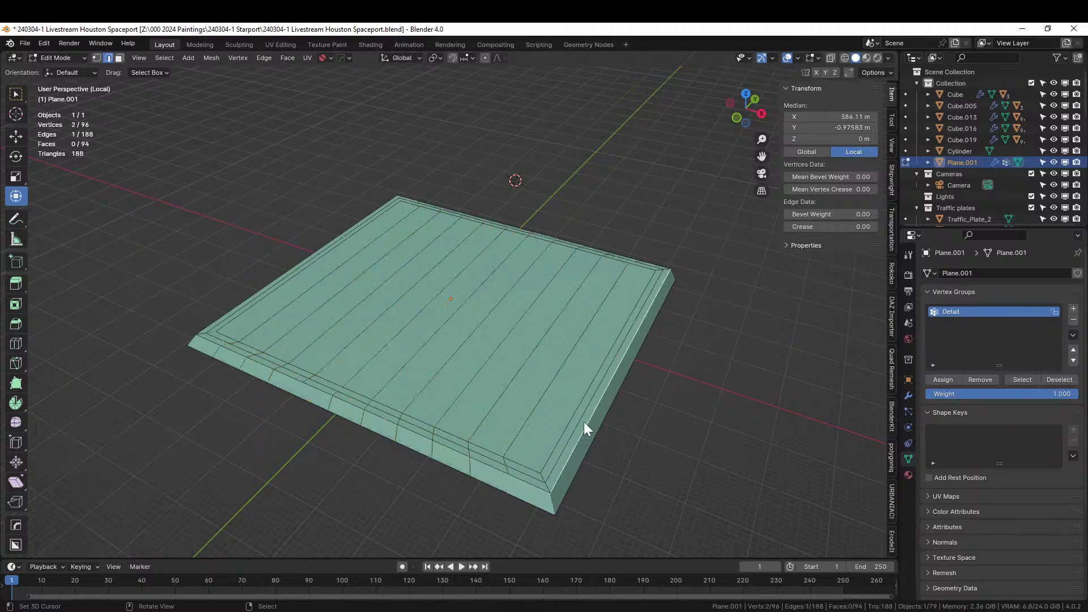
{"action": "key", "text": "ctrl+r"}
{"action": "left_click", "coordinate": [584, 423]}
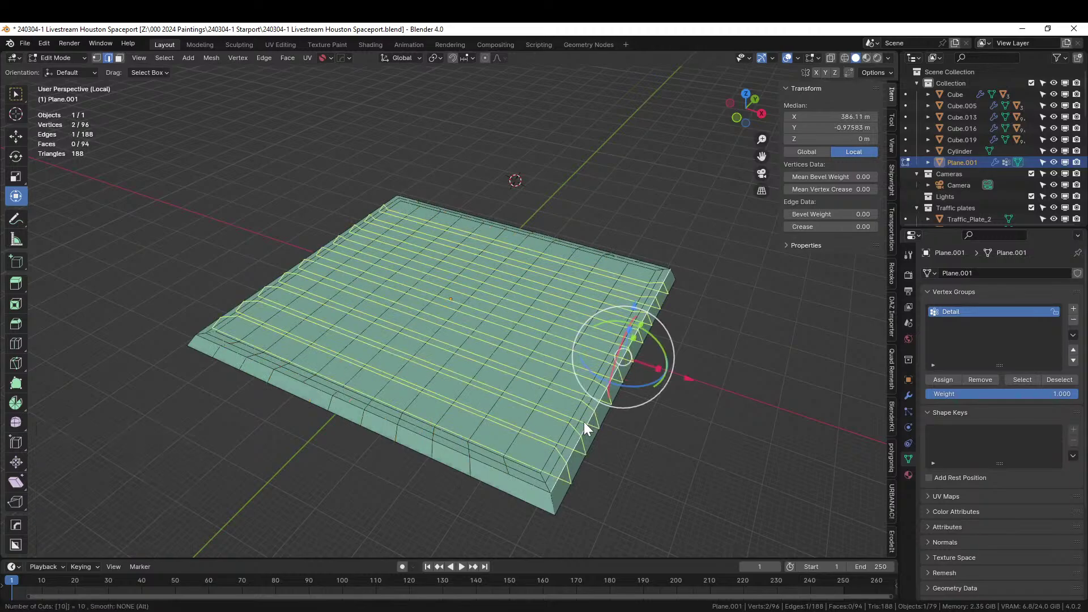
{"action": "right_click", "coordinate": [584, 423]}
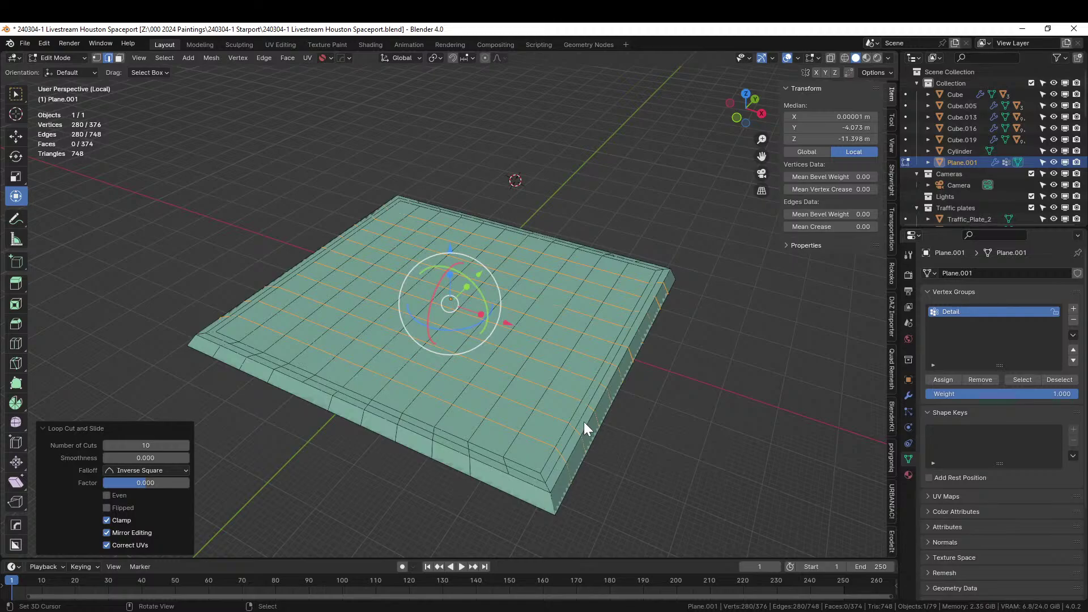
{"action": "key", "text": "Tab"}
{"action": "middle_click_drag", "start_coordinate": [665, 437], "coordinate": [499, 429]}
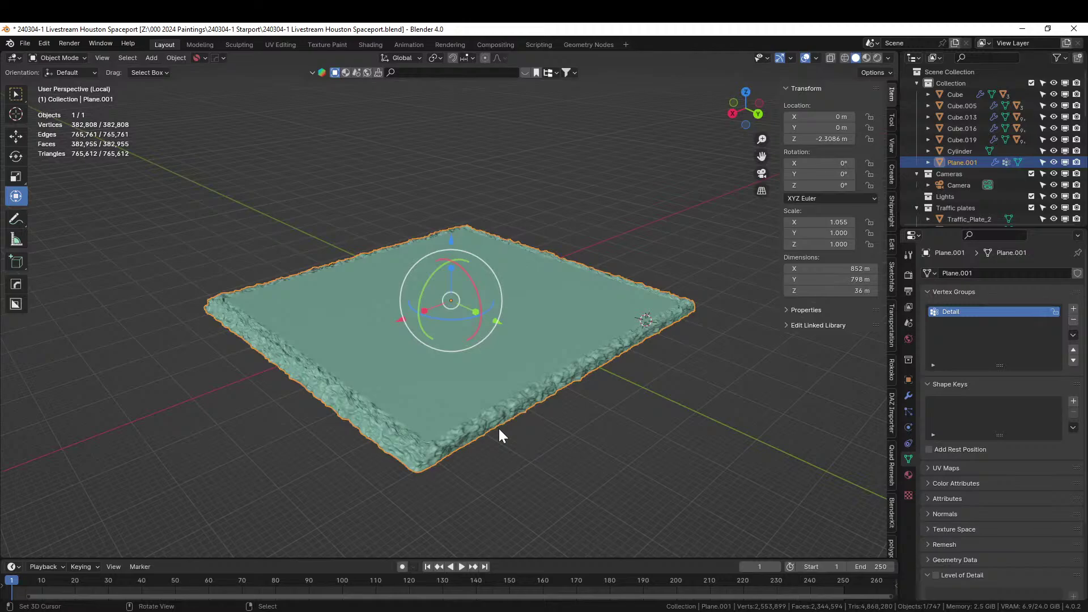
Step: Leave local view and, from the top view, scale the terrain along X by about 0.926 to match the rim width
{"action": "key", "text": "KP_Divide"}
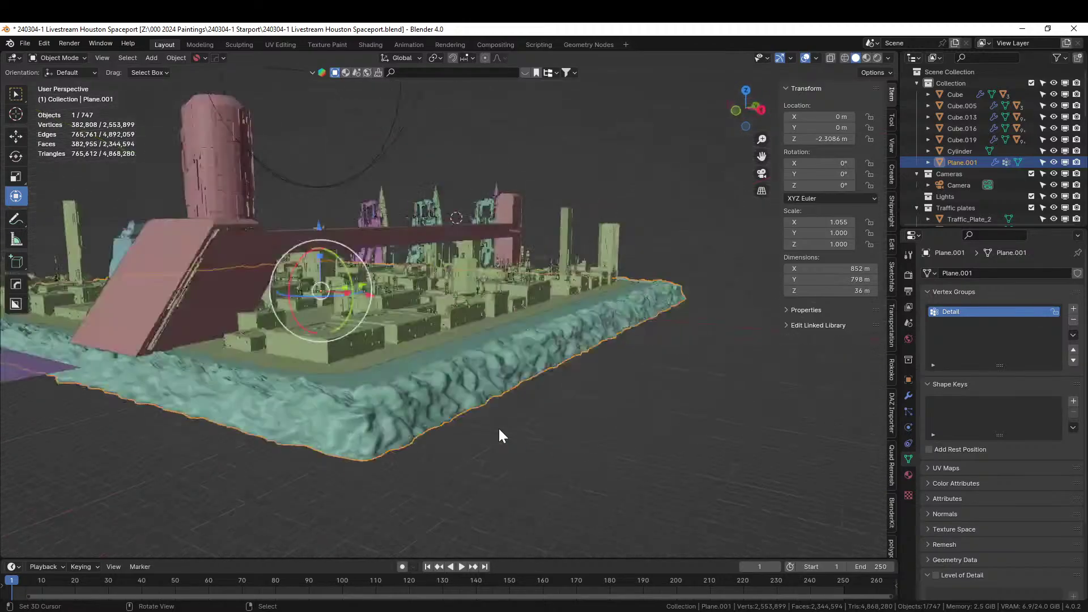
{"action": "middle_click_drag", "start_coordinate": [499, 429], "coordinate": [407, 492]}
{"action": "key", "text": "KP_7"}
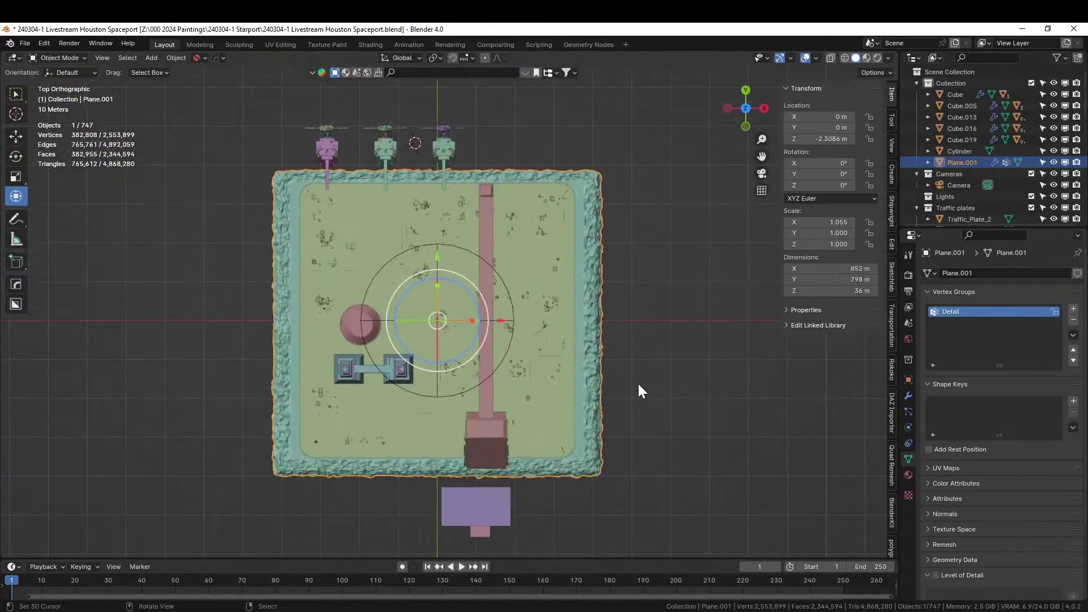
{"action": "key", "text": "s"}
{"action": "key", "text": "x"}
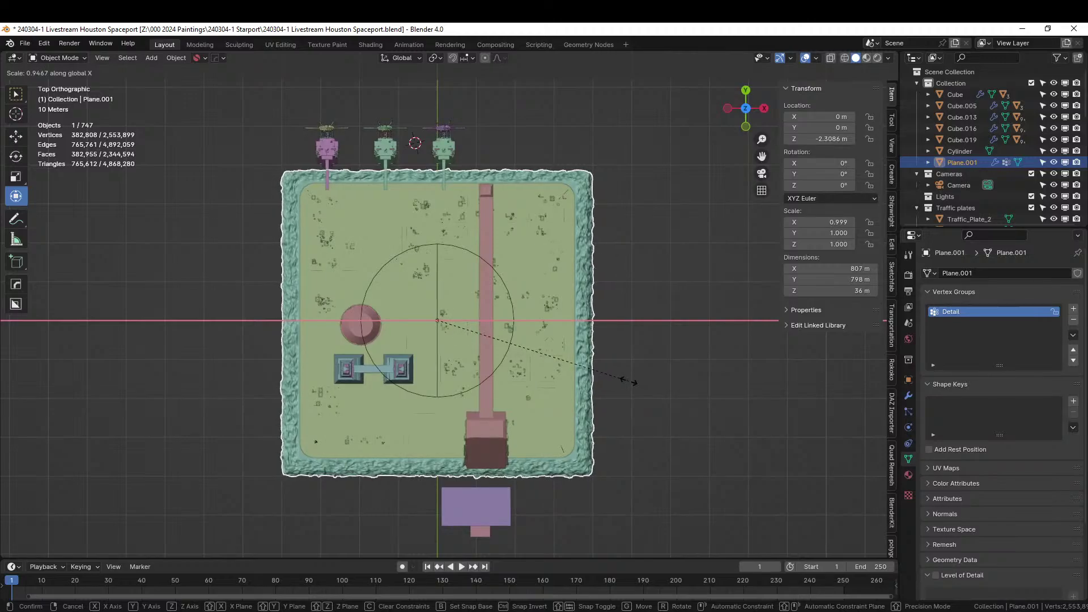
{"action": "left_click", "coordinate": [627, 386]}
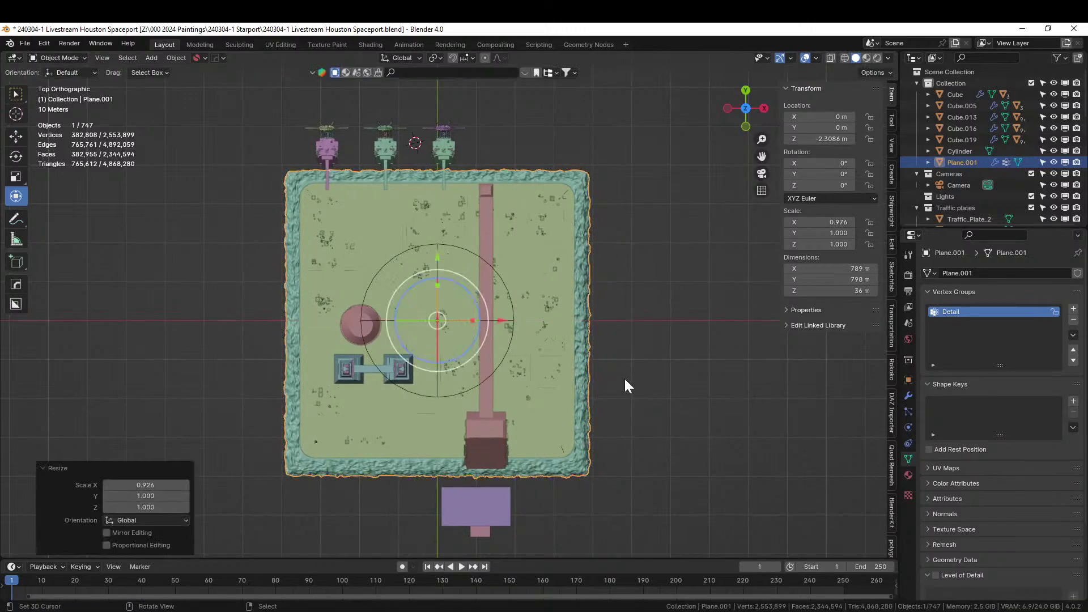
Step: Delete the two traffic plate planes lying beyond the terrain in front of the sloped building, and save the file
{"action": "middle_click_drag", "start_coordinate": [625, 380], "coordinate": [567, 336]}
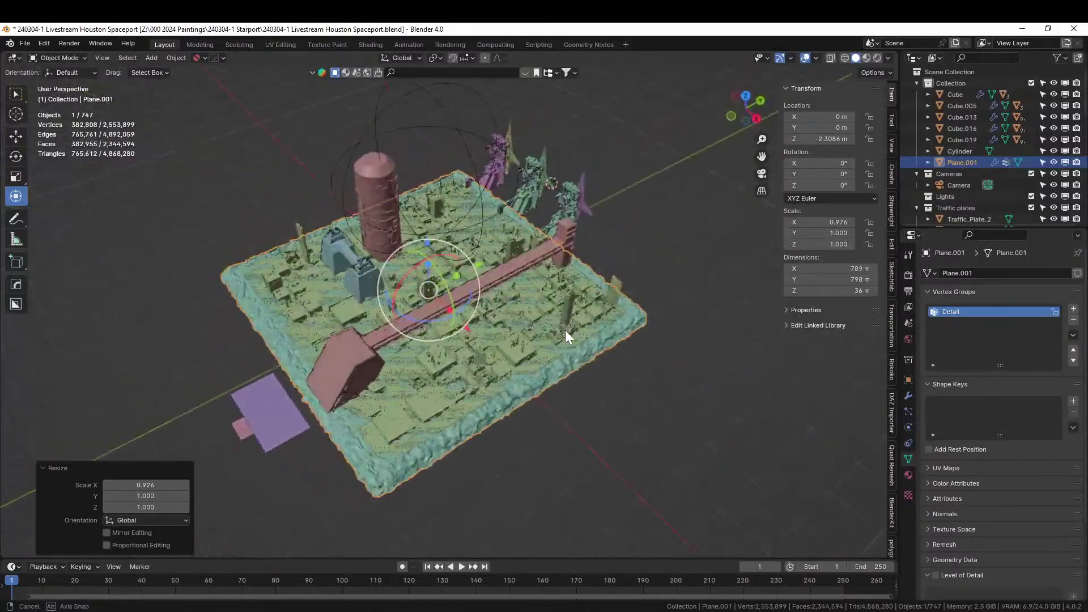
{"action": "scroll", "coordinate": [566, 330], "scroll_direction": "up", "scroll_amount": 2}
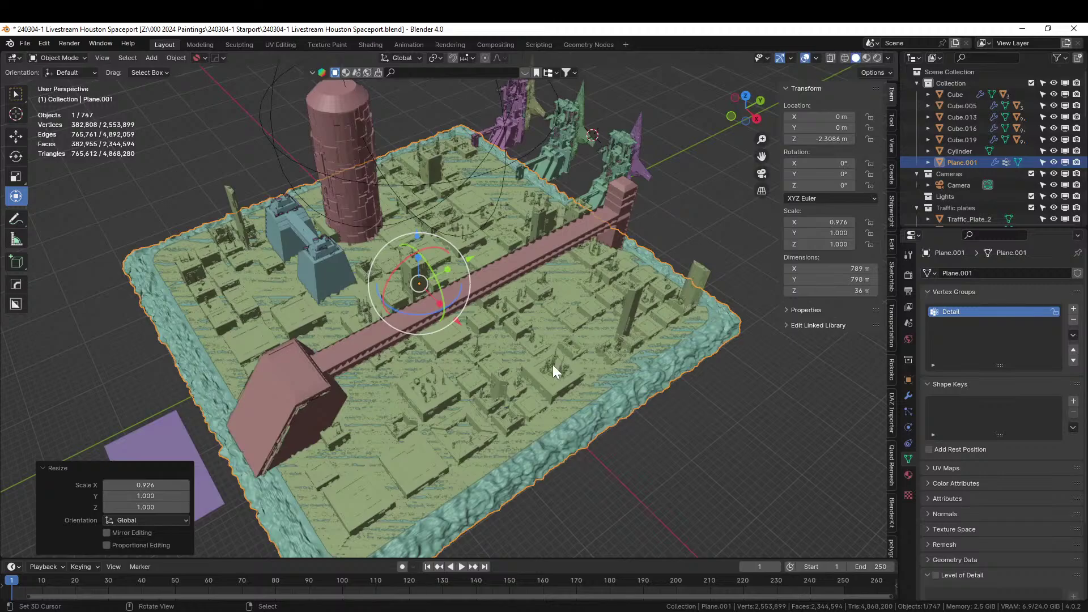
{"action": "middle_click_drag", "start_coordinate": [429, 384], "coordinate": [481, 339]}
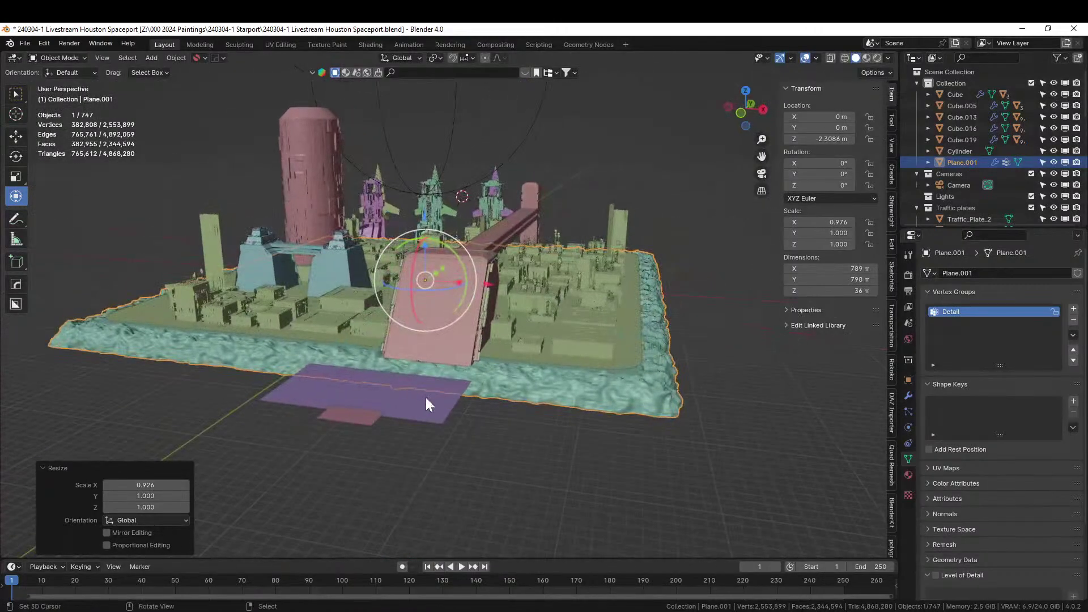
{"action": "left_click", "coordinate": [420, 409]}
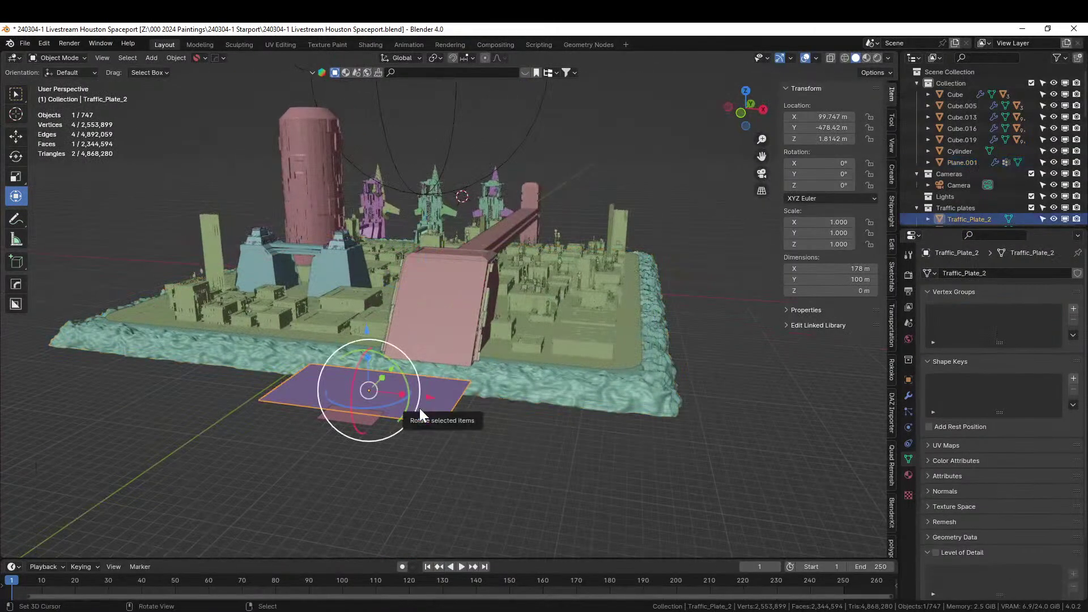
{"action": "key", "text": "Delete"}
{"action": "left_click", "coordinate": [359, 416]}
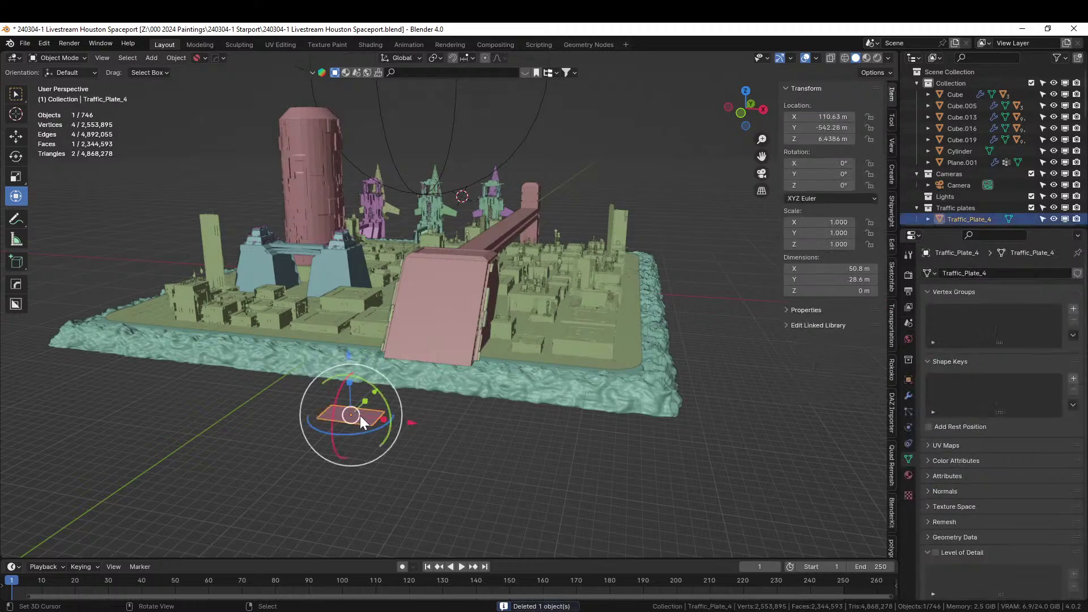
{"action": "key", "text": "Delete"}
{"action": "middle_click_drag", "start_coordinate": [427, 371], "coordinate": [252, 422]}
{"action": "key", "text": "ctrl+s"}
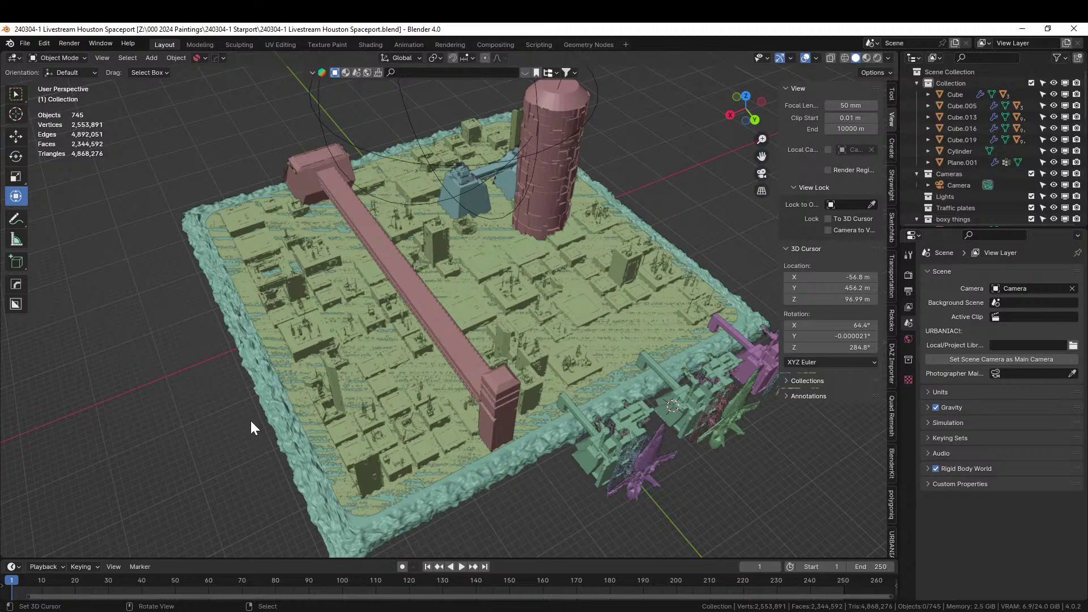
Step: Set up a top view of the empty ground beyond the terrain's +X edge and add a Bezier curve
{"action": "middle_click_drag", "start_coordinate": [371, 391], "coordinate": [426, 389]}
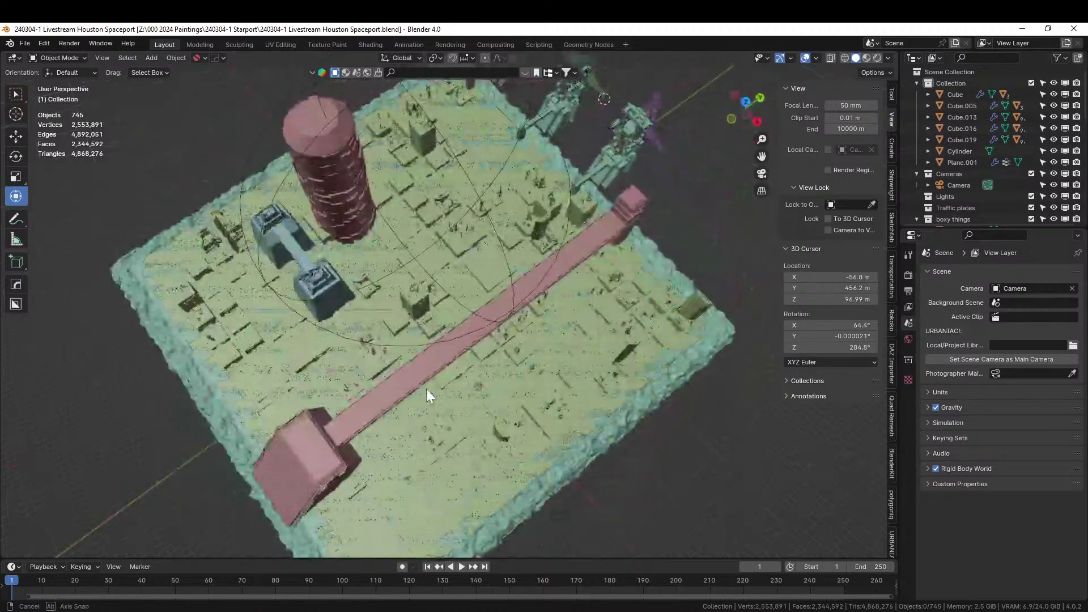
{"action": "scroll", "coordinate": [451, 383], "scroll_direction": "down", "scroll_amount": 3}
{"action": "scroll", "coordinate": [527, 413], "scroll_direction": "up", "scroll_amount": 4}
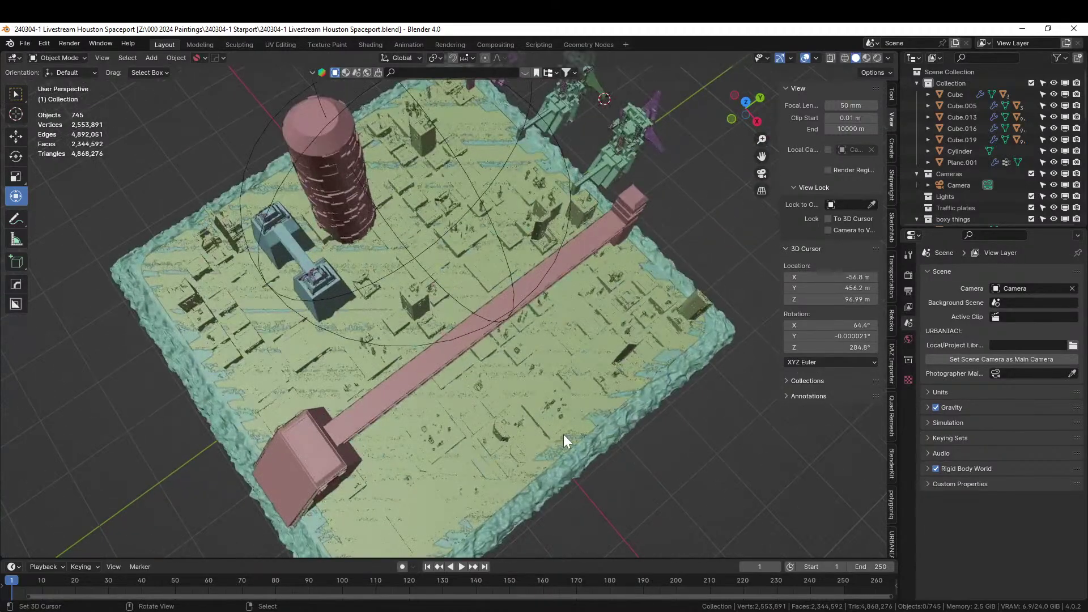
{"action": "middle_click_drag", "start_coordinate": [566, 448], "coordinate": [545, 262]}
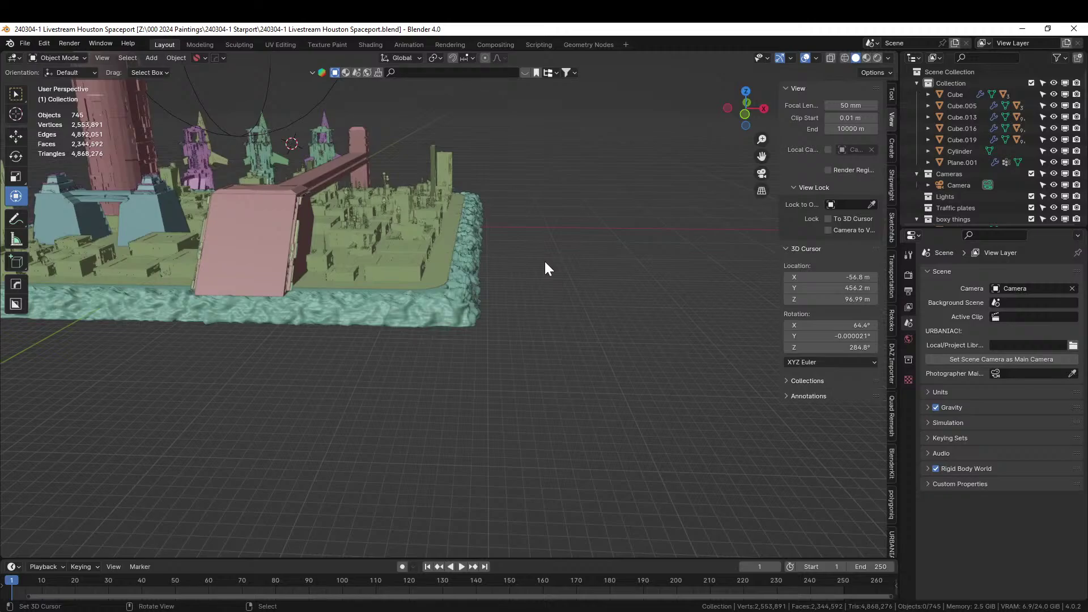
{"action": "middle_click_drag", "start_coordinate": [554, 291], "coordinate": [471, 374]}
{"action": "scroll", "coordinate": [471, 374], "scroll_direction": "up", "scroll_amount": 2}
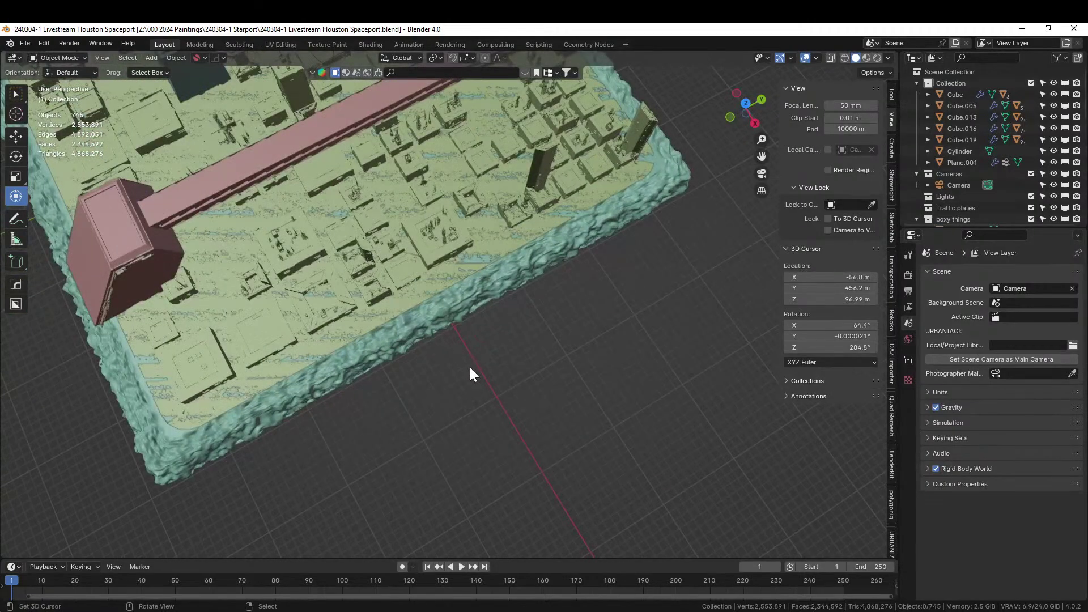
{"action": "key", "text": "KP_7"}
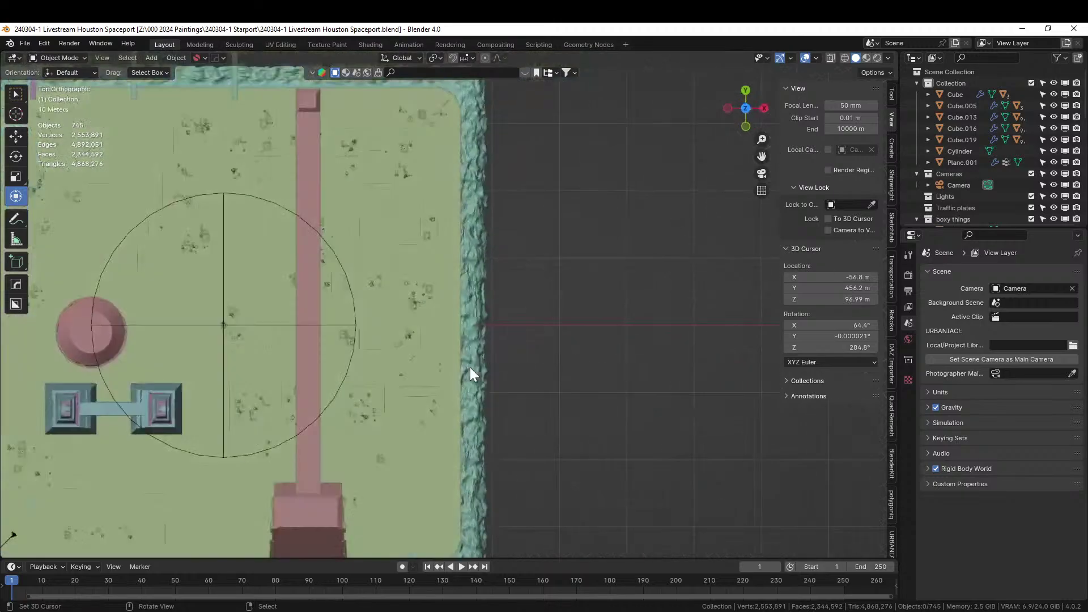
{"action": "middle_click_drag", "start_coordinate": [587, 362], "coordinate": [360, 355], "text": "shift"}
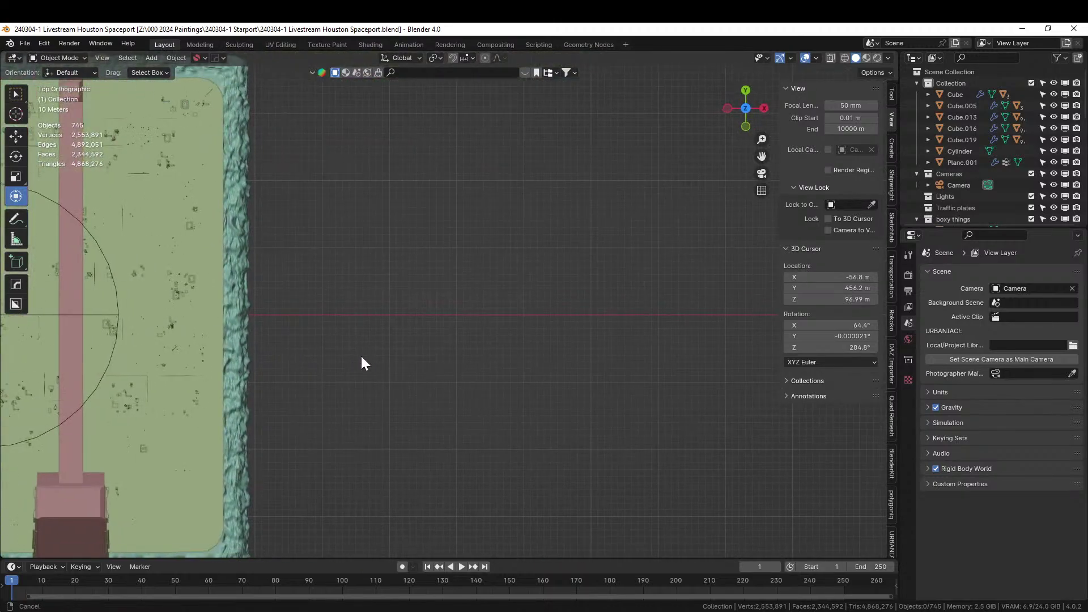
{"action": "key", "text": "shift+a"}
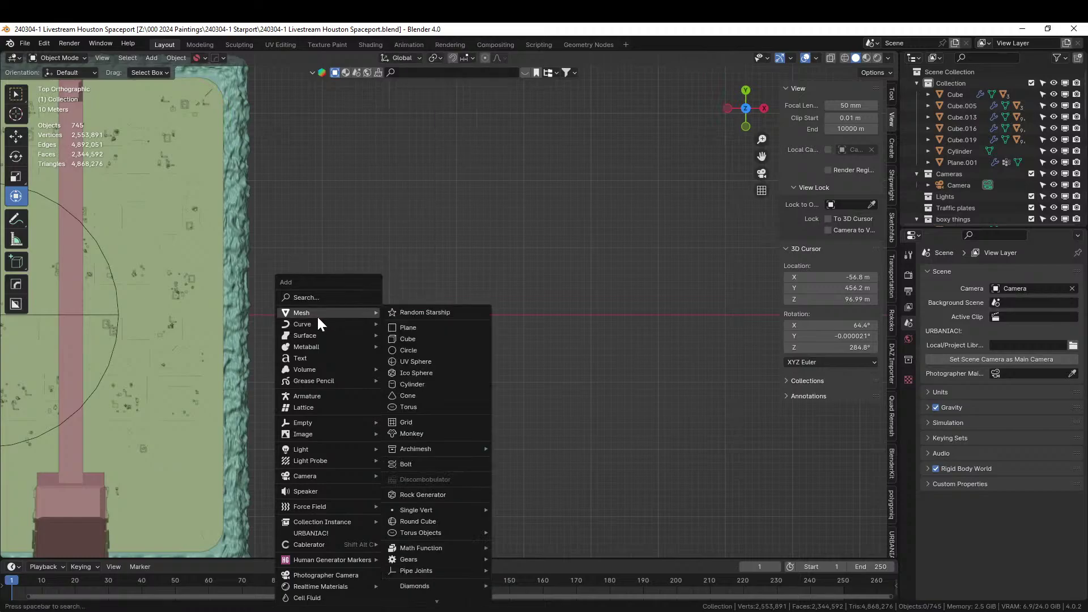
{"action": "mouse_move", "coordinate": [315, 328]}
{"action": "scroll", "coordinate": [441, 89], "scroll_direction": "up", "scroll_amount": 5}
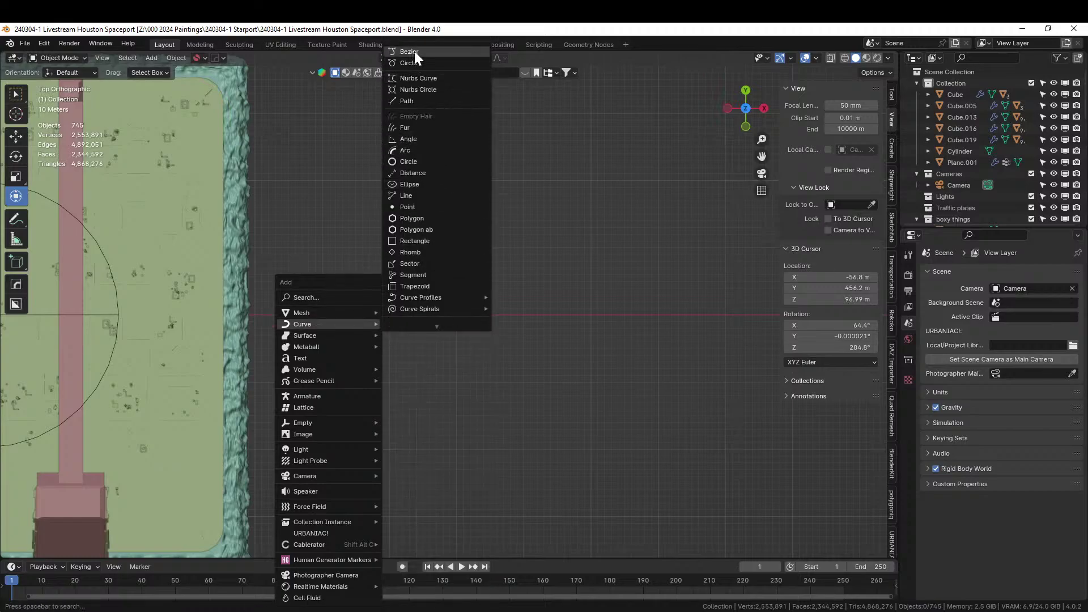
{"action": "left_click", "coordinate": [414, 51]}
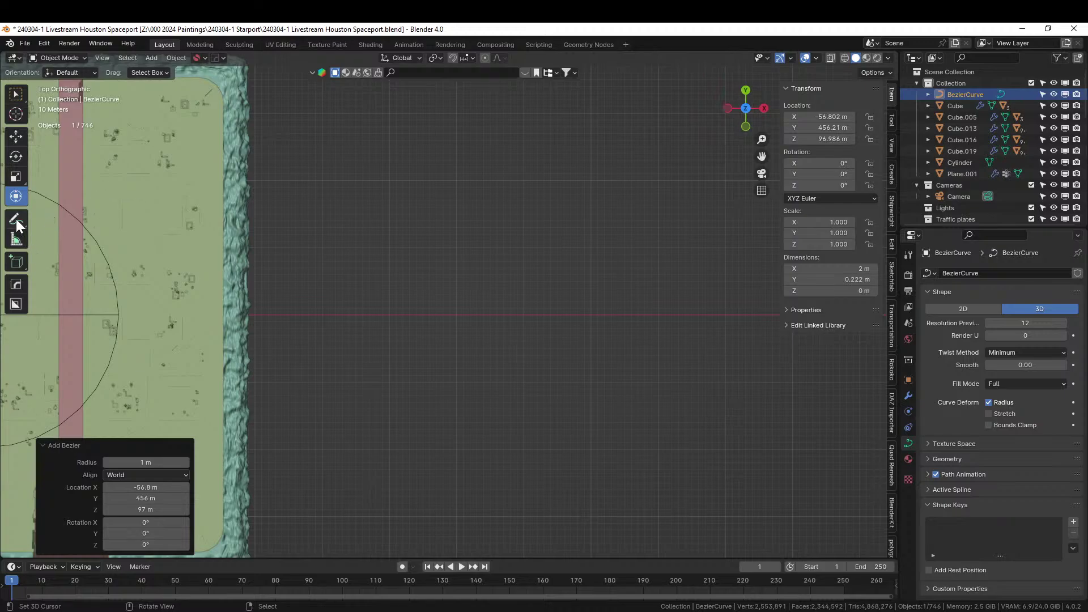
Step: Replace the curve's default points with a nearly straight freehand line about 902 m long, running outward along X from the terrain edge, and save
{"action": "key", "text": "Tab"}
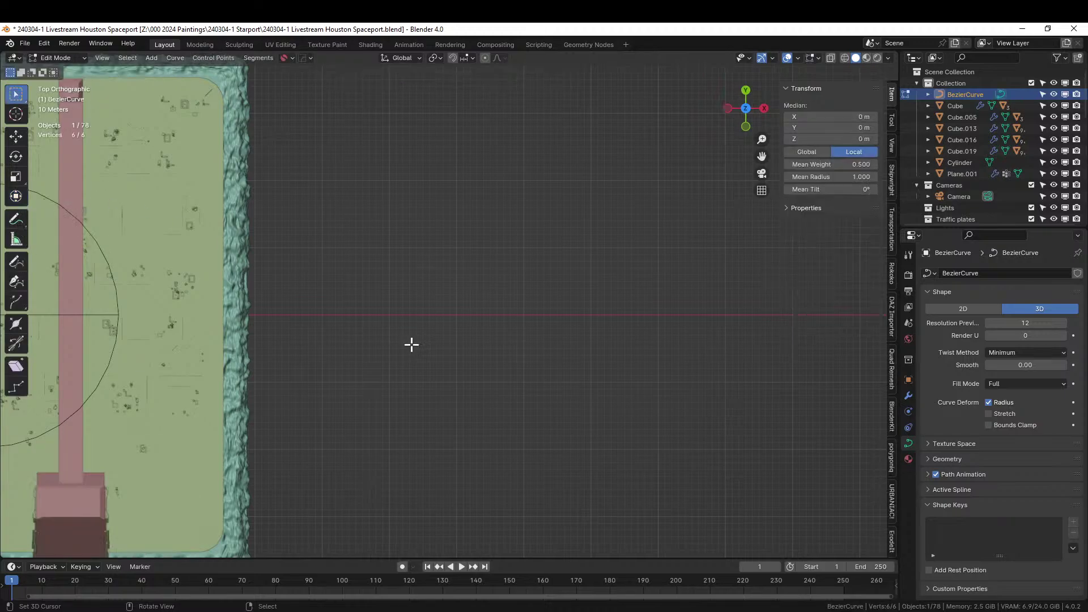
{"action": "key", "text": "x"}
{"action": "left_click", "coordinate": [399, 341]}
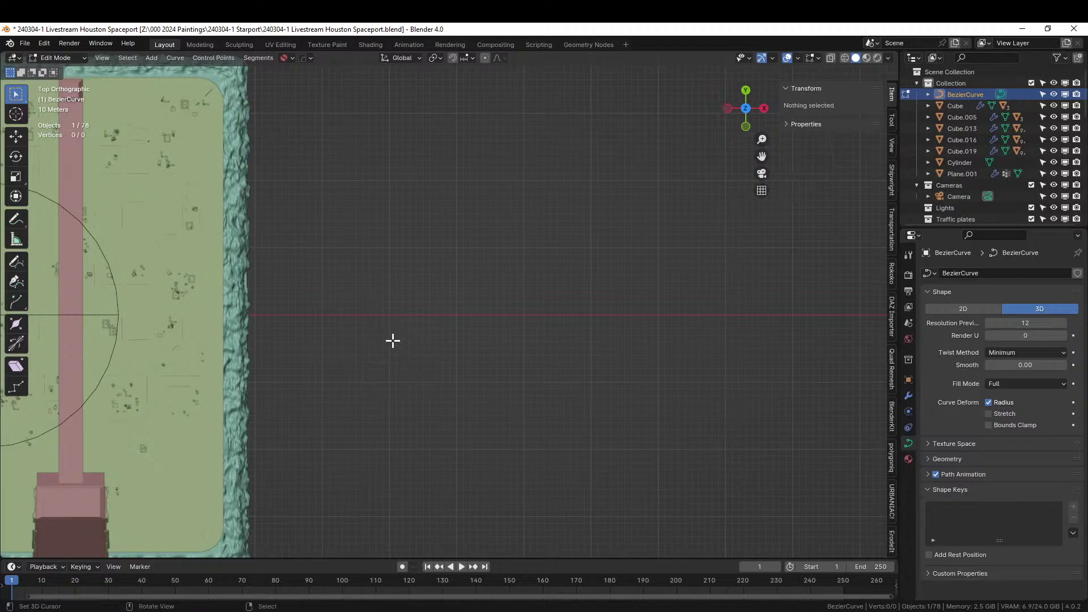
{"action": "left_click", "coordinate": [15, 264]}
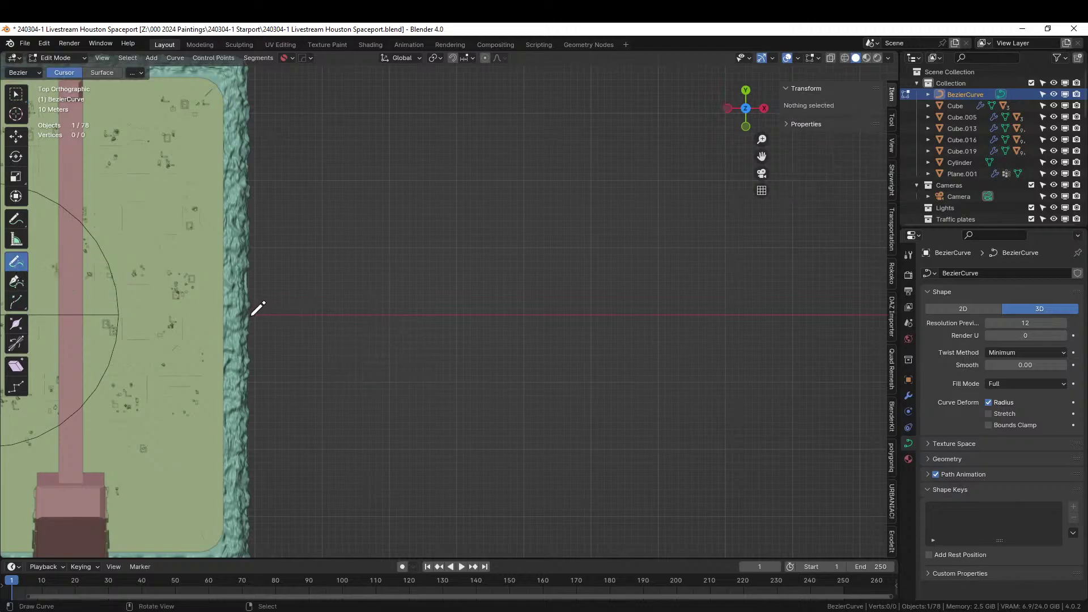
{"action": "left_click_drag", "start_coordinate": [261, 315], "coordinate": [864, 313]}
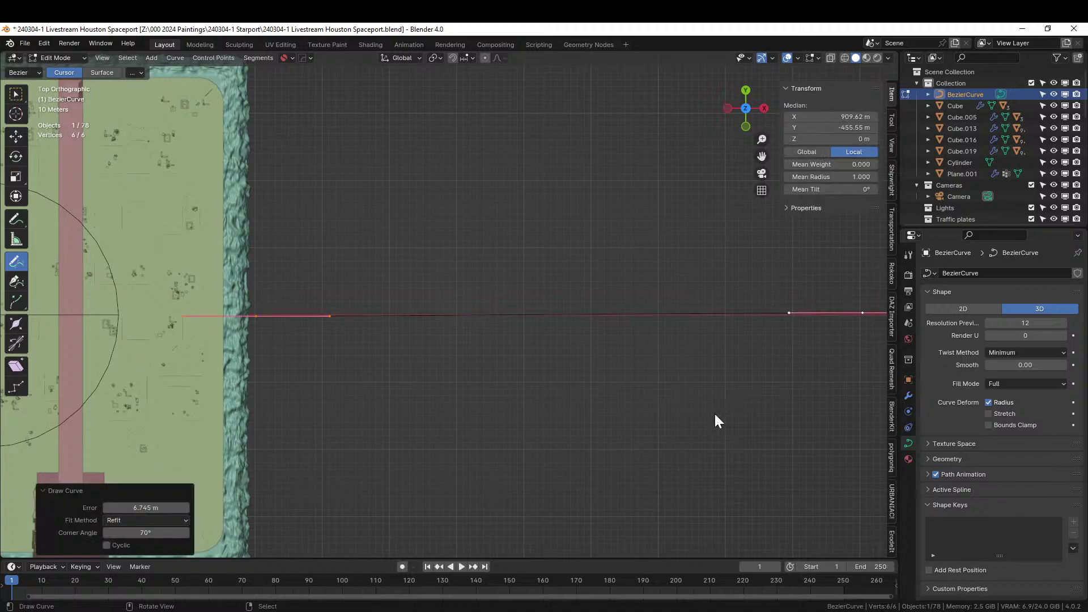
{"action": "key", "text": "Tab"}
{"action": "mouse_move", "coordinate": [715, 420]}
{"action": "middle_mouse_down"}
{"action": "mouse_move", "coordinate": [669, 413]}
{"action": "mouse_move", "coordinate": [506, 340]}
{"action": "middle_mouse_up"}
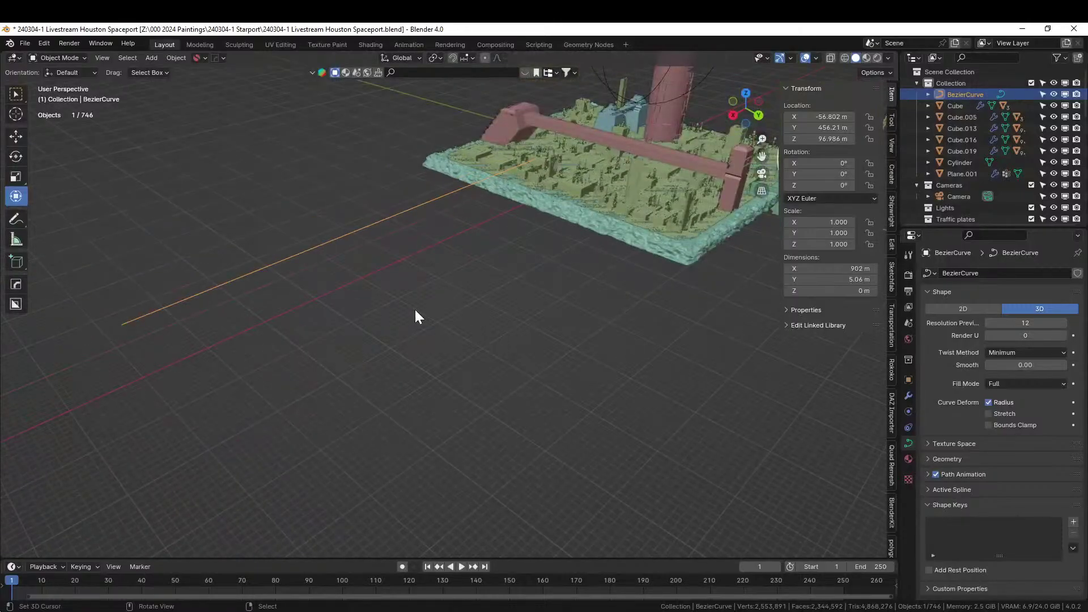
{"action": "key", "text": "ctrl+s"}
Step: Start appending from another blend file and search the 00 Blender Geometry Examples folder for "high"
{"action": "key", "text": "F4"}
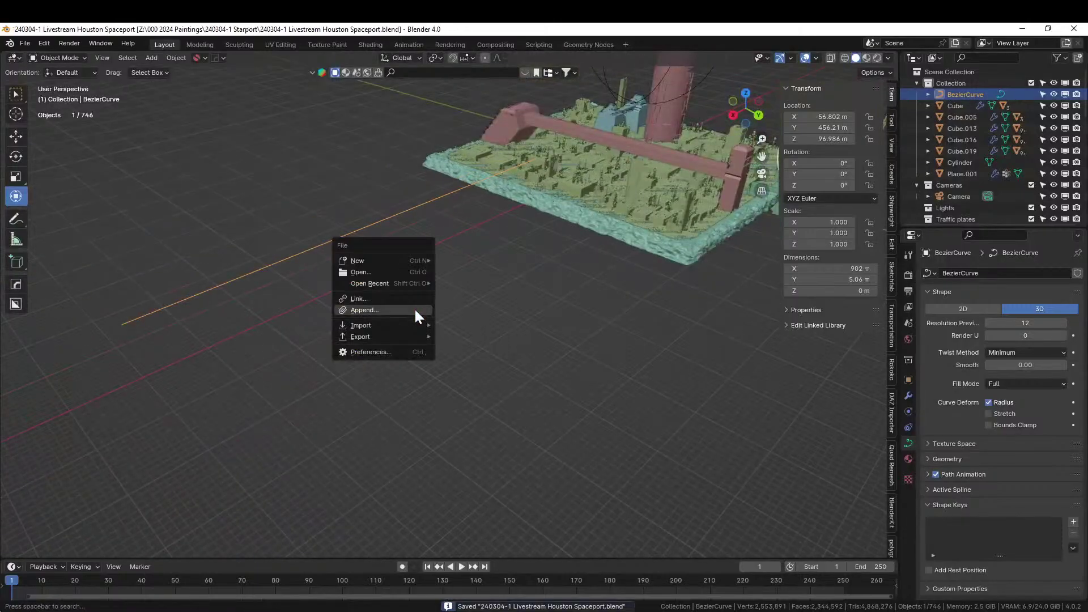
{"action": "left_click", "coordinate": [416, 310]}
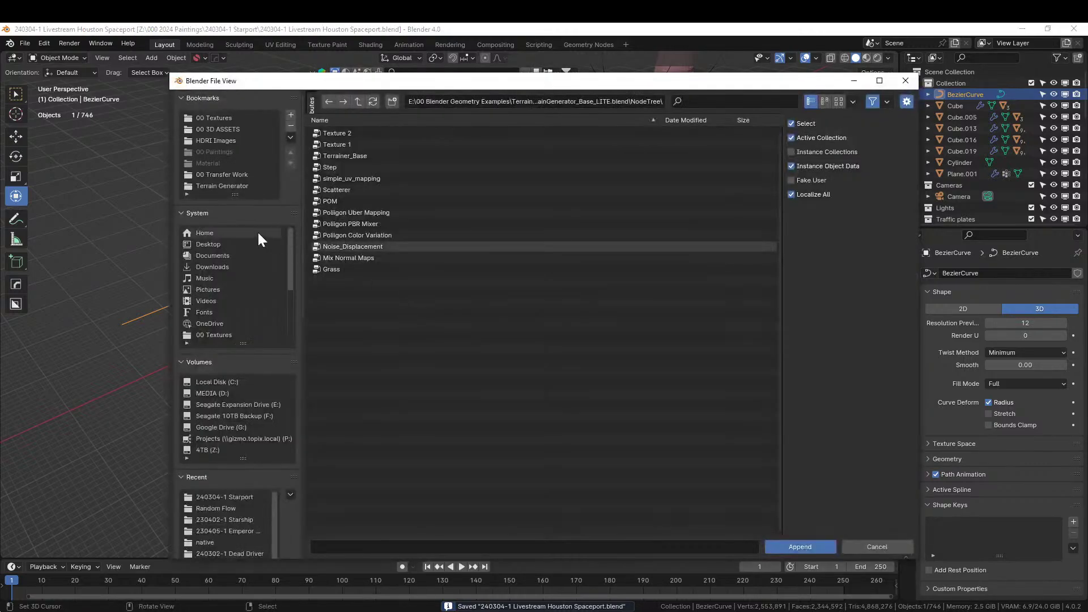
{"action": "left_click", "coordinate": [238, 186]}
{"action": "left_click", "coordinate": [360, 99]}
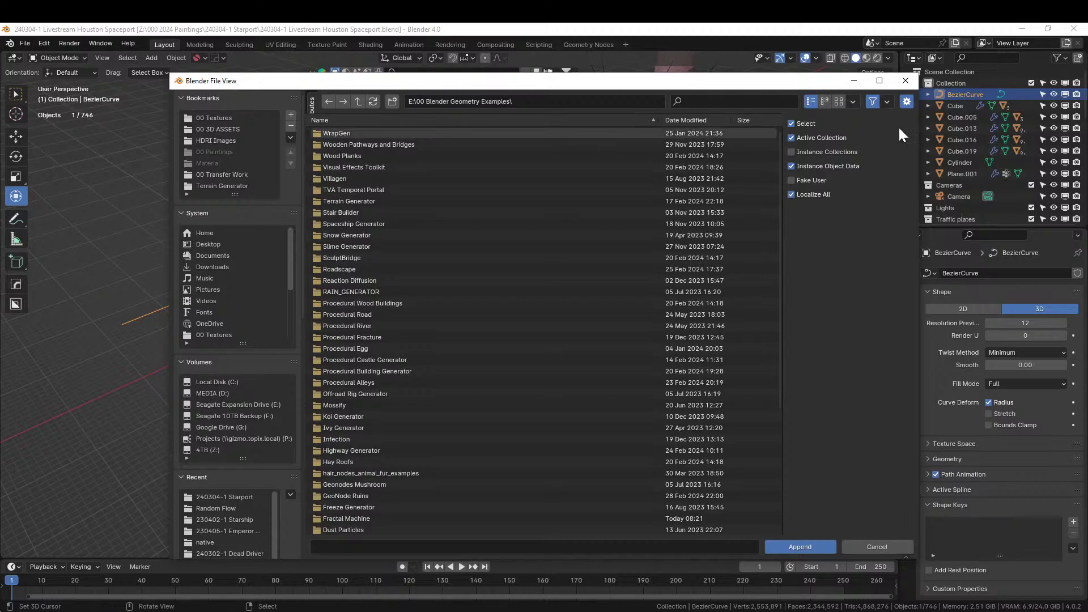
{"action": "left_click", "coordinate": [761, 104]}
{"action": "type", "text": "high"}
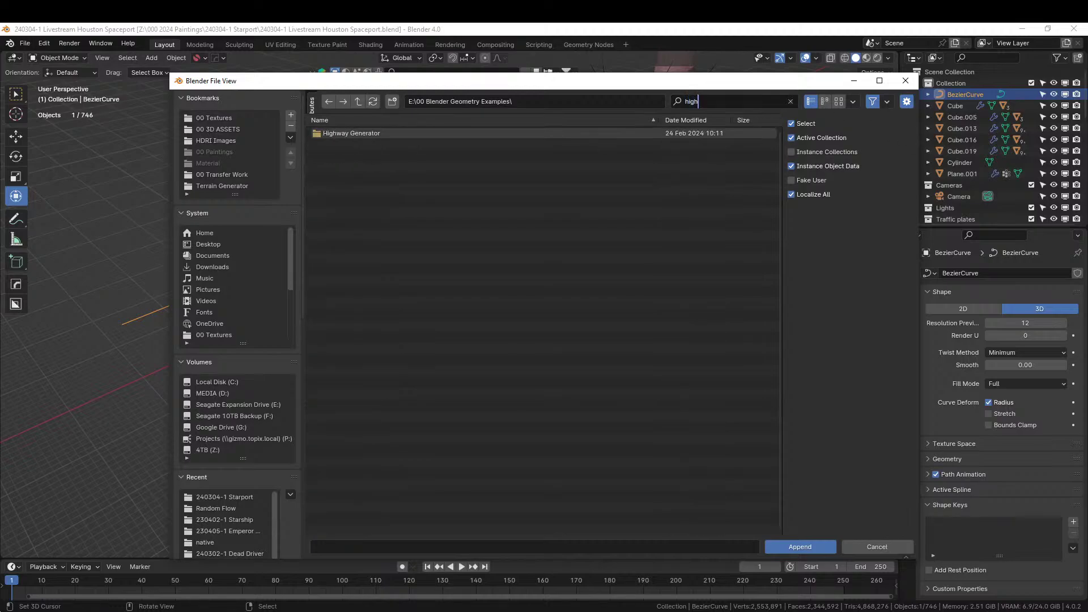
Step: Append the Highway Generator node group from Highway_Generator_GM.blend in the Highway Generator folder
{"action": "double_click", "coordinate": [317, 132]}
{"action": "double_click", "coordinate": [318, 133]}
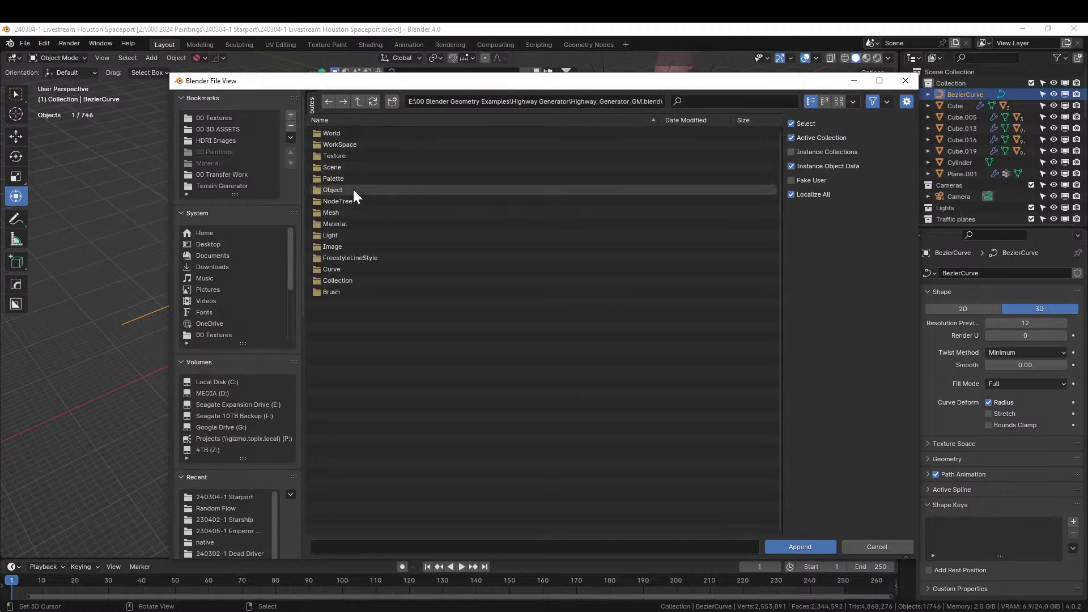
{"action": "double_click", "coordinate": [341, 200]}
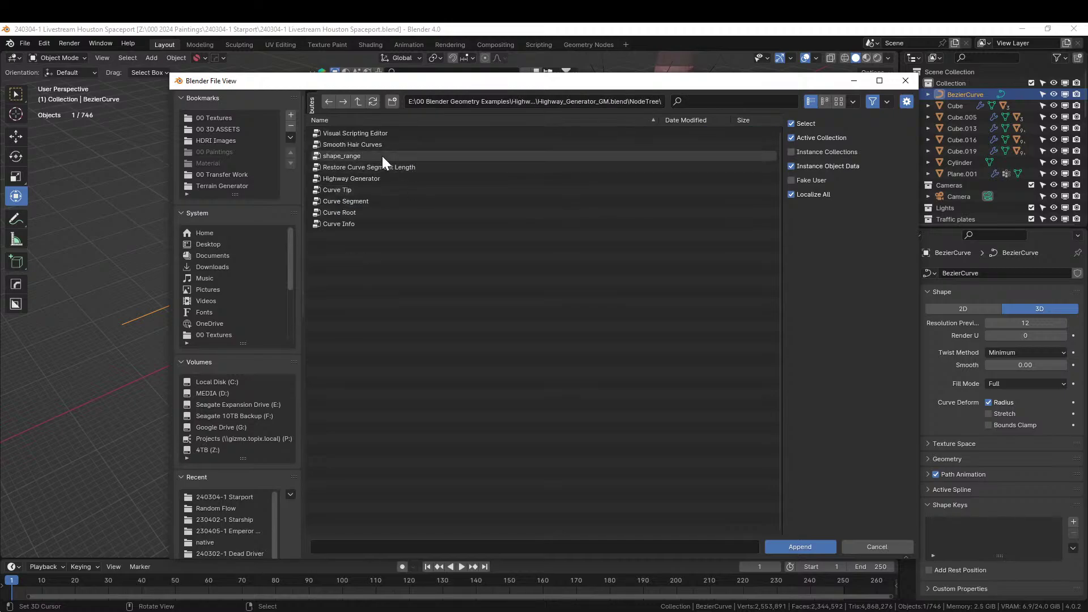
{"action": "left_click", "coordinate": [375, 179]}
{"action": "double_click", "coordinate": [374, 179]}
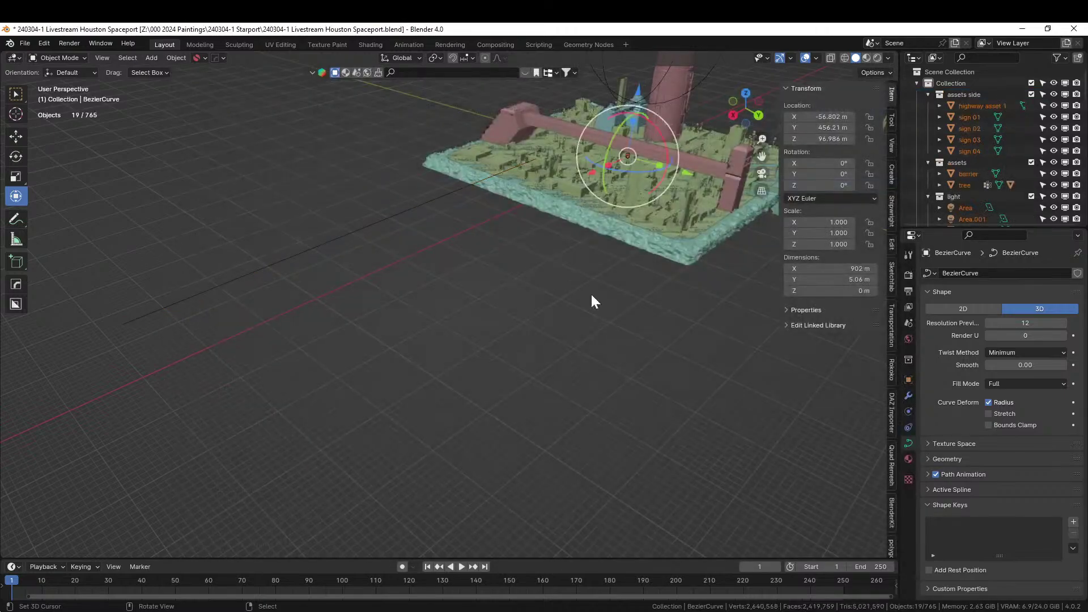
Step: Add a Geometry Nodes modifier to the Bezier curve and assign it the Highway Generator node group
{"action": "left_click", "coordinate": [372, 223]}
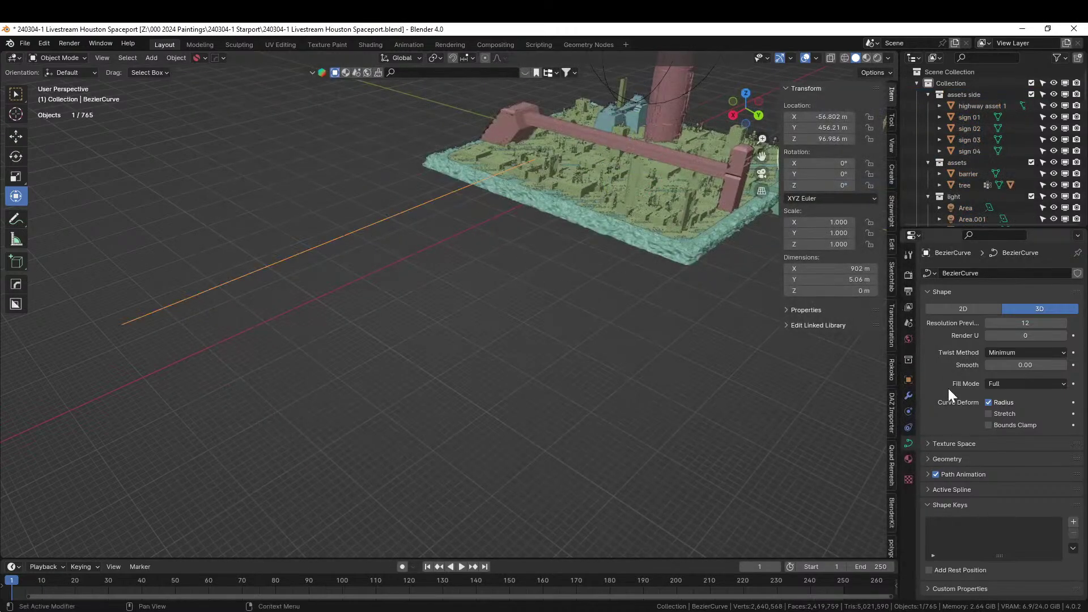
{"action": "left_click", "coordinate": [909, 396]}
{"action": "left_click", "coordinate": [964, 273]}
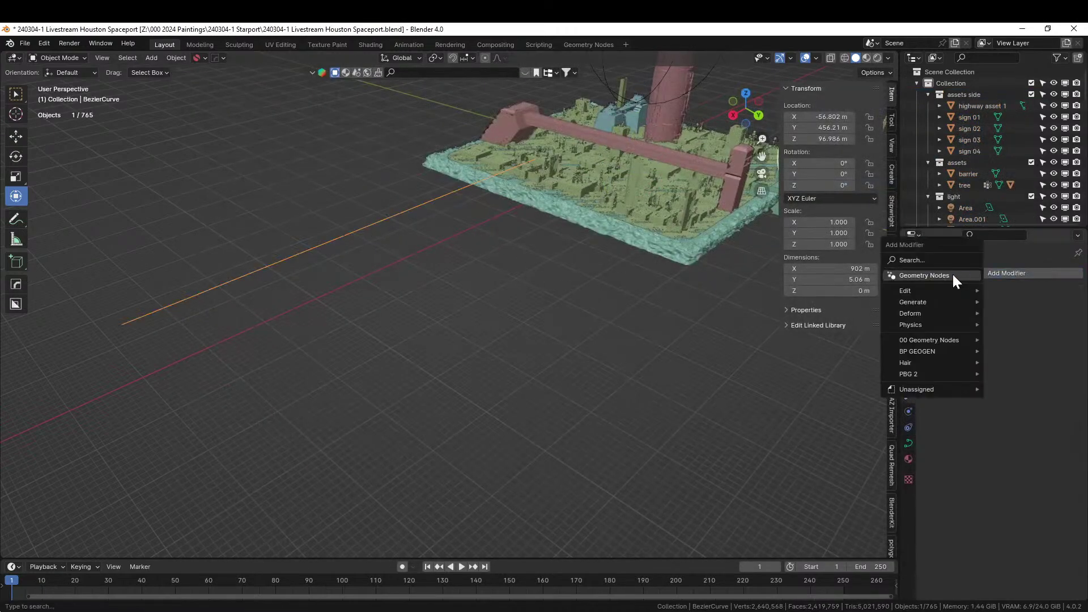
{"action": "left_click", "coordinate": [934, 275]}
{"action": "left_click", "coordinate": [933, 309]}
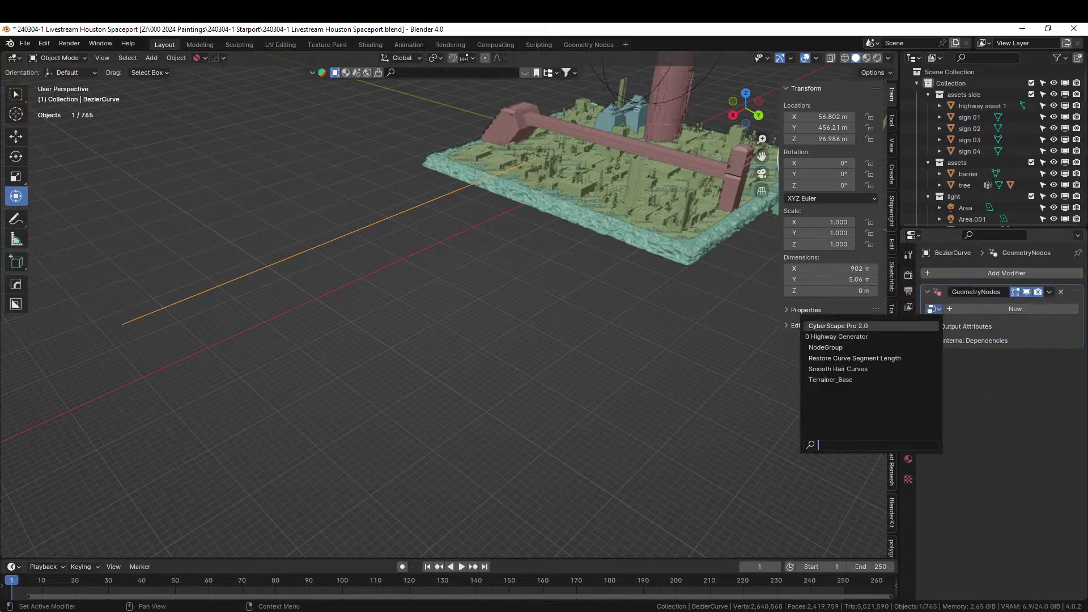
{"action": "left_click", "coordinate": [841, 338]}
Step: Isolate the curve with its generated highway in local view, clear its location to the world origin, and inspect the bridge up close
{"action": "middle_click_drag", "start_coordinate": [447, 270], "coordinate": [525, 280]}
{"action": "scroll", "coordinate": [525, 280], "scroll_direction": "up", "scroll_amount": 5}
{"action": "scroll", "coordinate": [525, 277], "scroll_direction": "up", "scroll_amount": 8}
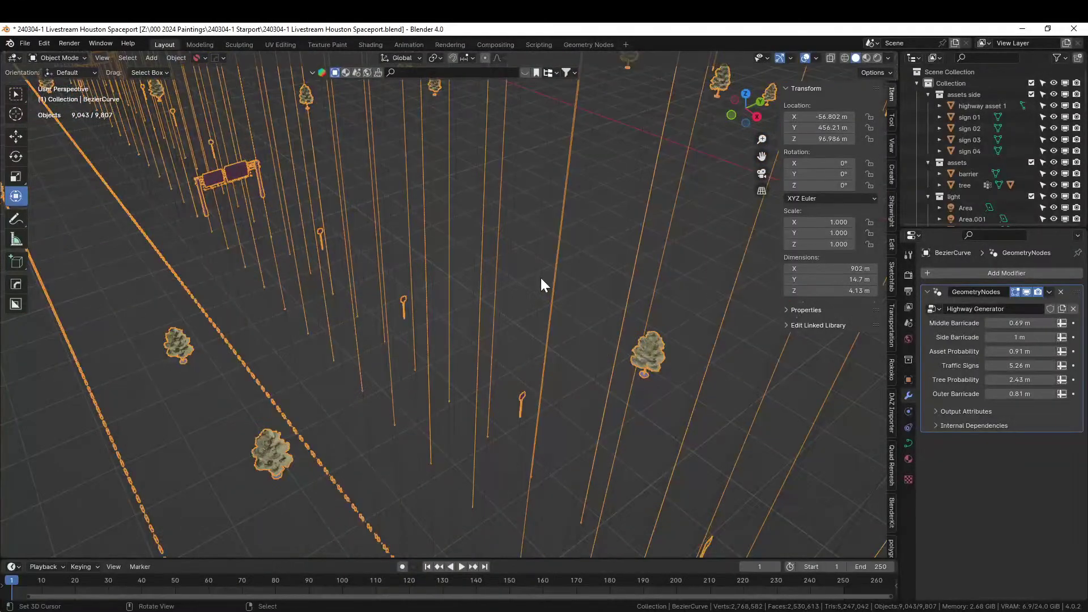
{"action": "scroll", "coordinate": [540, 278], "scroll_direction": "down", "scroll_amount": 10}
{"action": "middle_click_drag", "start_coordinate": [541, 278], "coordinate": [484, 461]}
{"action": "scroll", "coordinate": [539, 279], "scroll_direction": "up", "scroll_amount": 4}
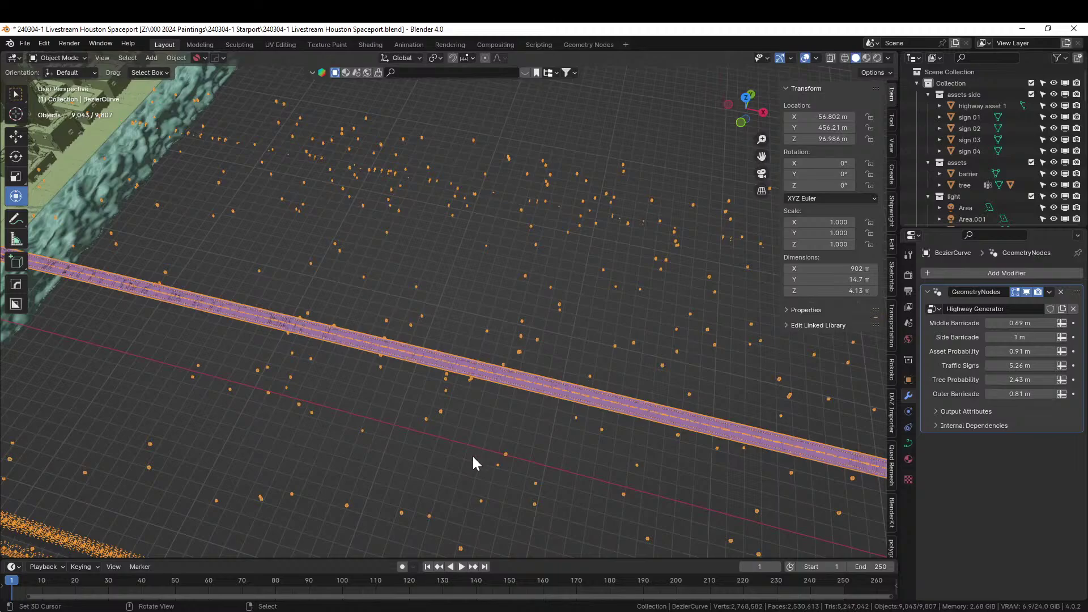
{"action": "key", "text": "KP_Divide"}
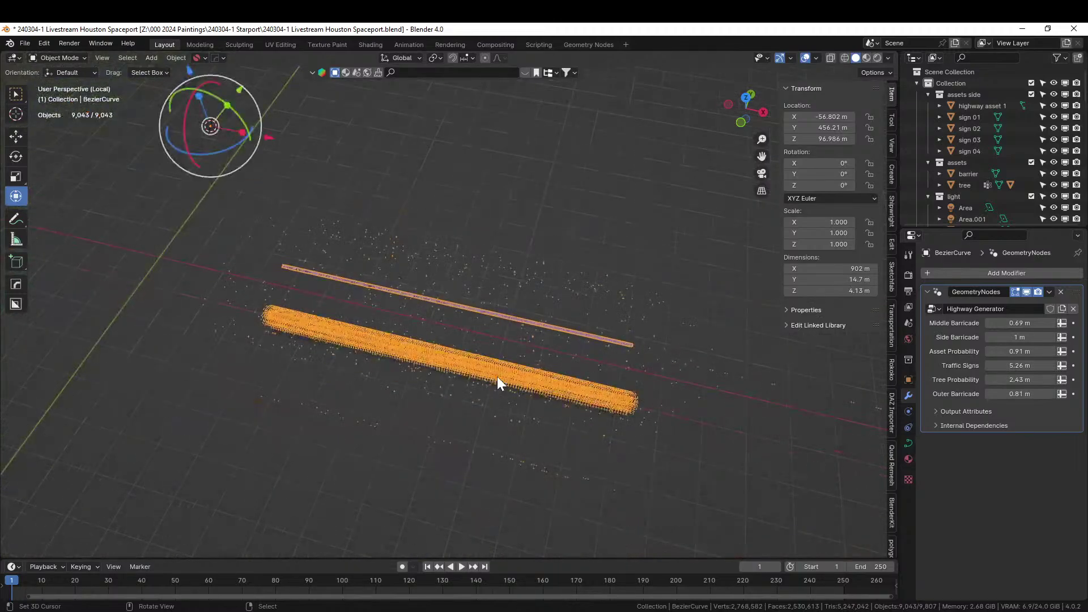
{"action": "key", "text": "alt+g"}
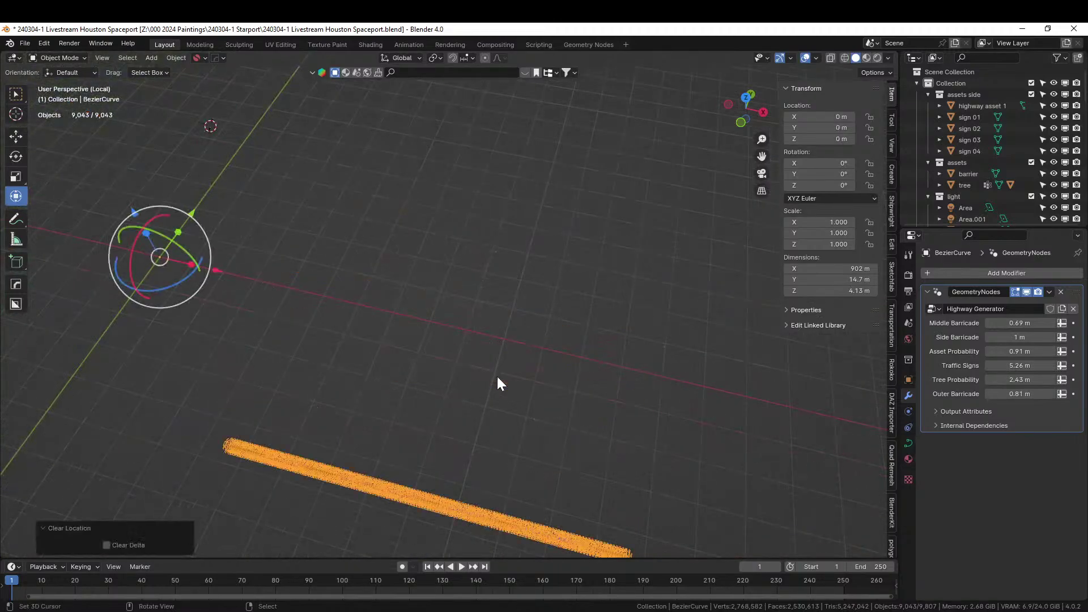
{"action": "left_click", "coordinate": [472, 400]}
{"action": "middle_click_drag", "start_coordinate": [472, 400], "coordinate": [425, 258]}
{"action": "scroll", "coordinate": [425, 257], "scroll_direction": "up", "scroll_amount": 8}
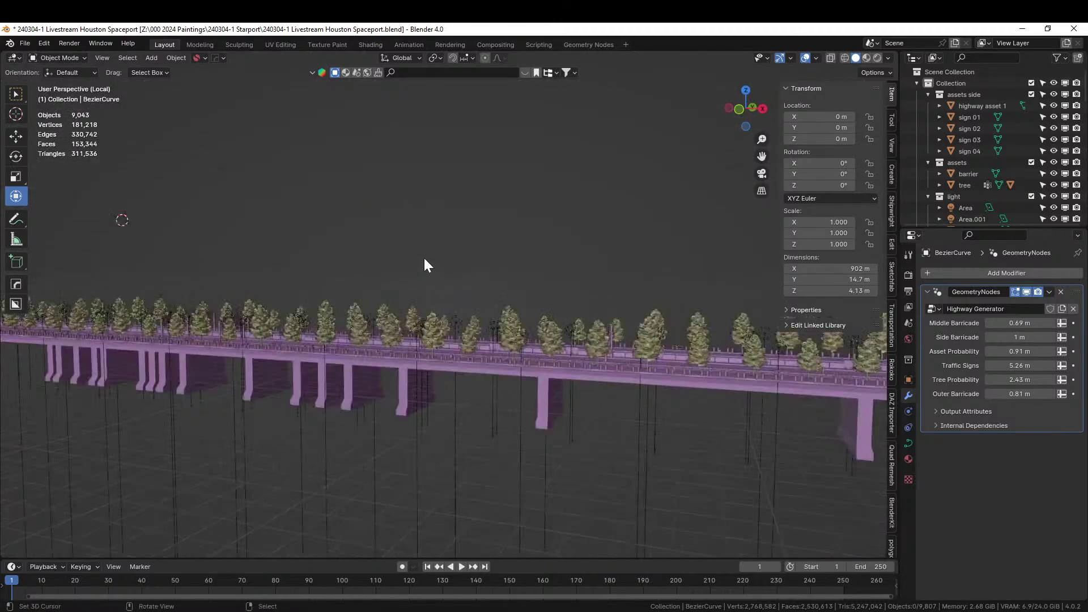
Step: Set the highway's Tree Probability to 0 m and its Traffic Signs value to 25 m
{"action": "scroll", "coordinate": [687, 297], "scroll_direction": "down", "scroll_amount": 2}
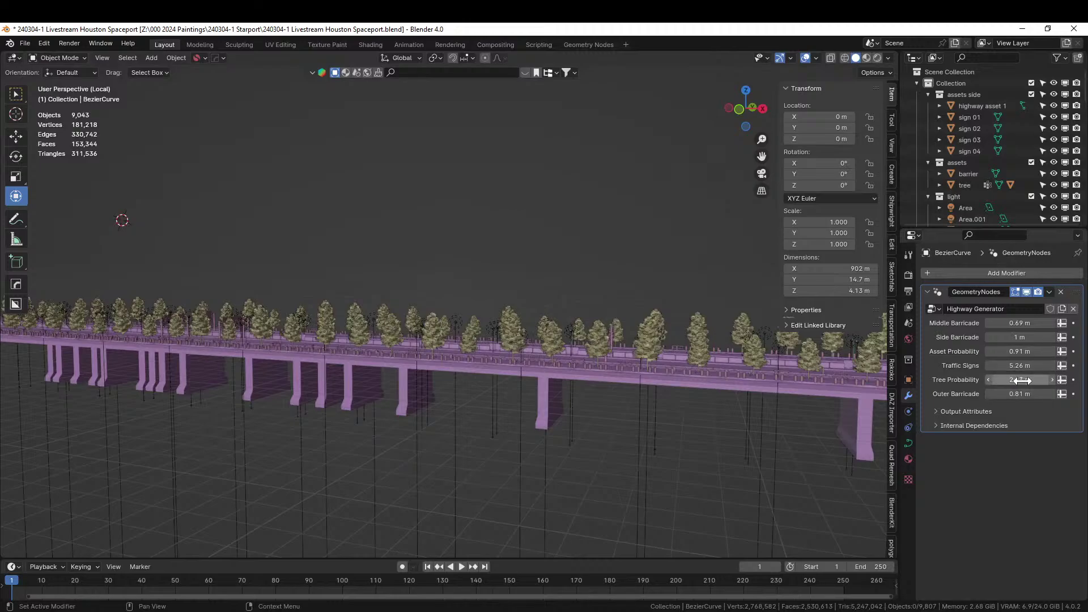
{"action": "left_click_drag", "start_coordinate": [1035, 380], "coordinate": [1023, 379]}
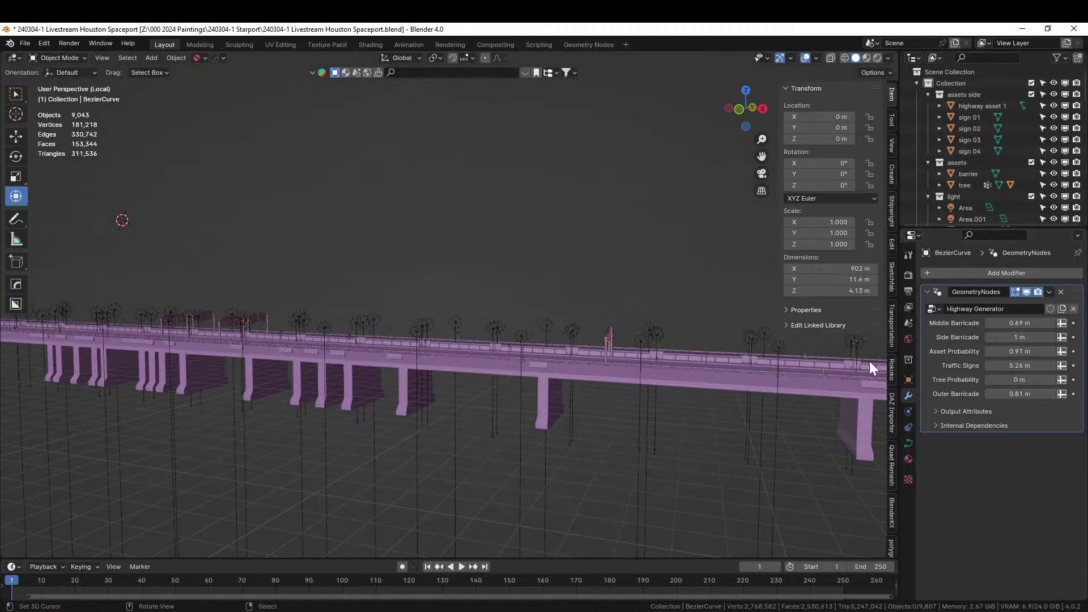
{"action": "left_click", "coordinate": [1021, 366]}
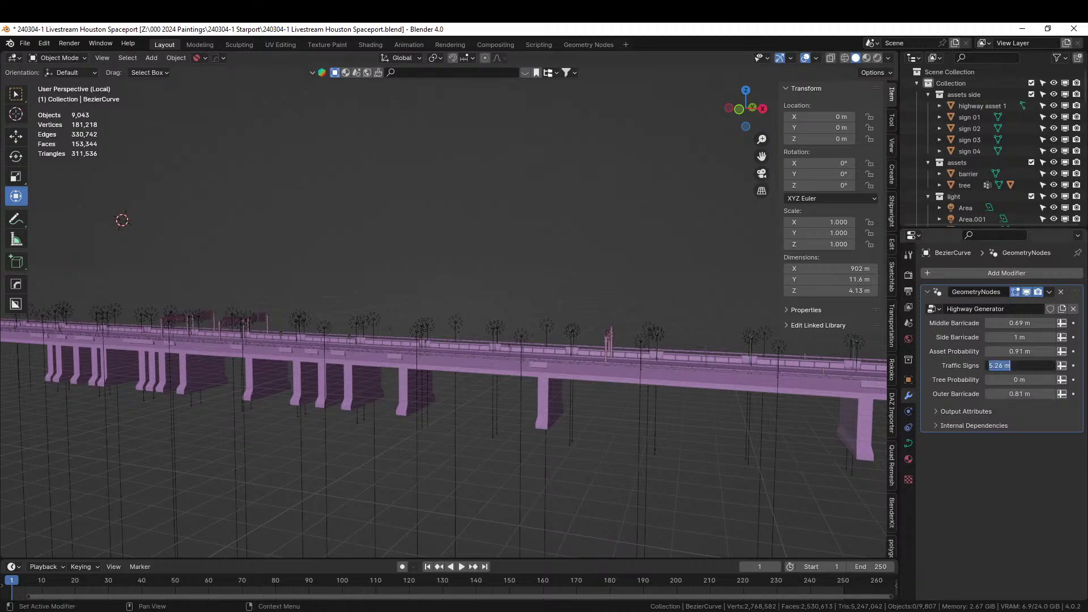
{"action": "type", "text": "25"}
{"action": "key", "text": "Return"}
Step: Set the highway modifier's Asset Probability to 10 m
{"action": "middle_click_drag", "start_coordinate": [553, 257], "coordinate": [528, 268]}
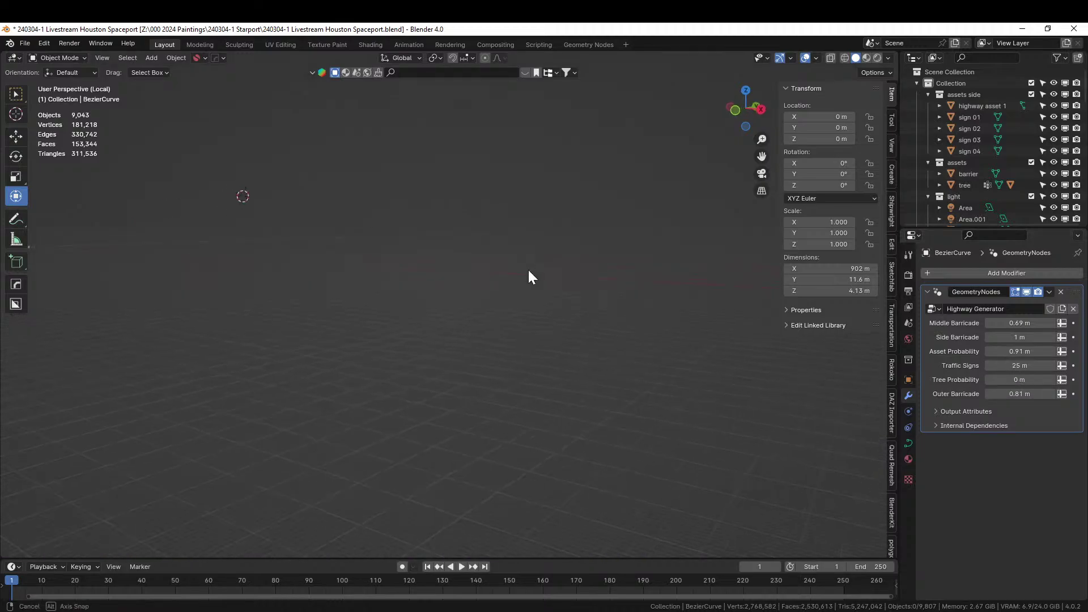
{"action": "middle_click_drag", "start_coordinate": [499, 333], "coordinate": [575, 281], "text": "shift"}
{"action": "scroll", "coordinate": [577, 288], "scroll_direction": "down", "scroll_amount": 5}
{"action": "middle_click_drag", "start_coordinate": [467, 296], "coordinate": [495, 281], "text": "shift"}
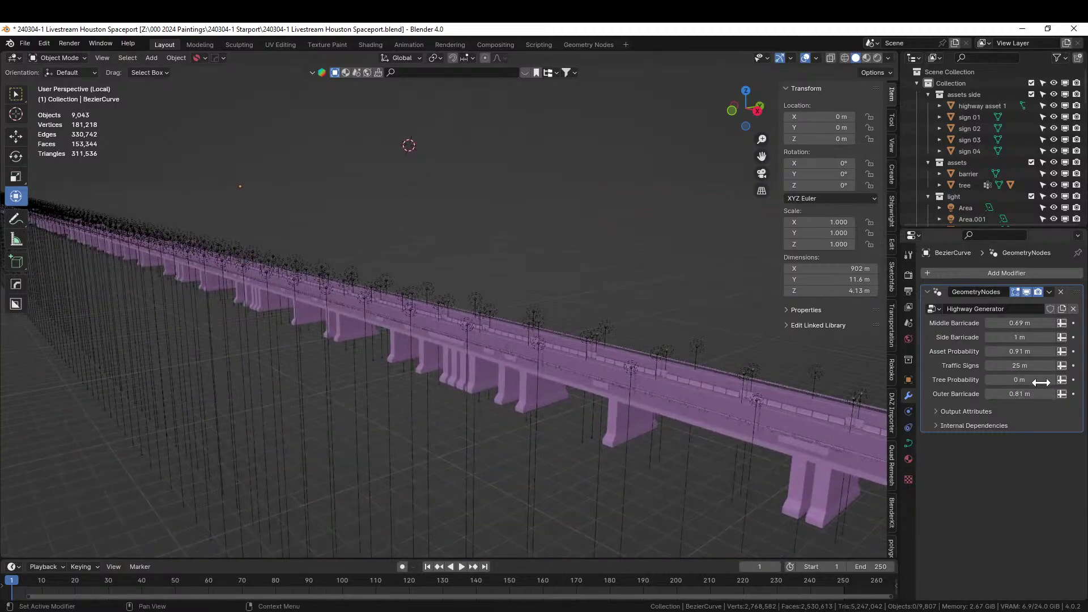
{"action": "left_click", "coordinate": [1038, 352]}
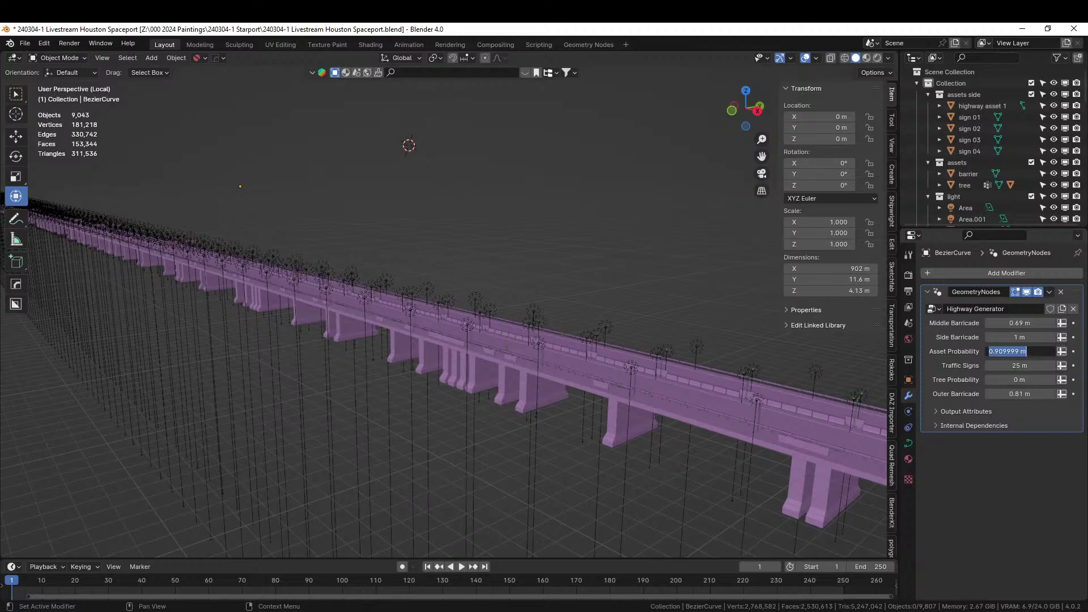
{"action": "type", "text": "10"}
{"action": "key", "text": "Return"}
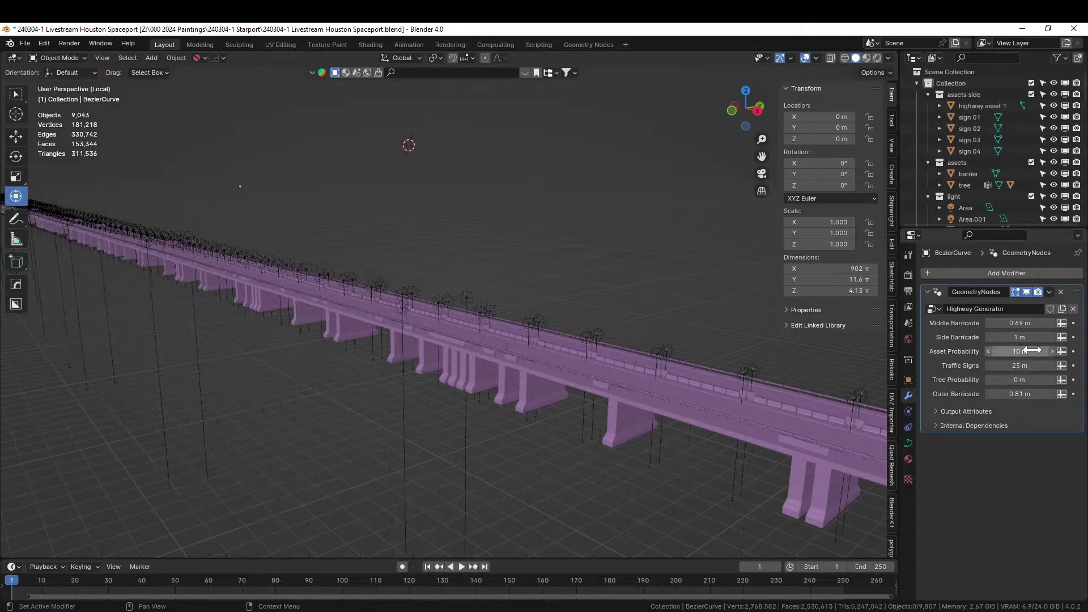
Step: Preview the highway in rendered shading and examine its road surface and street lamps from above
{"action": "middle_click_drag", "start_coordinate": [587, 346], "coordinate": [586, 322]}
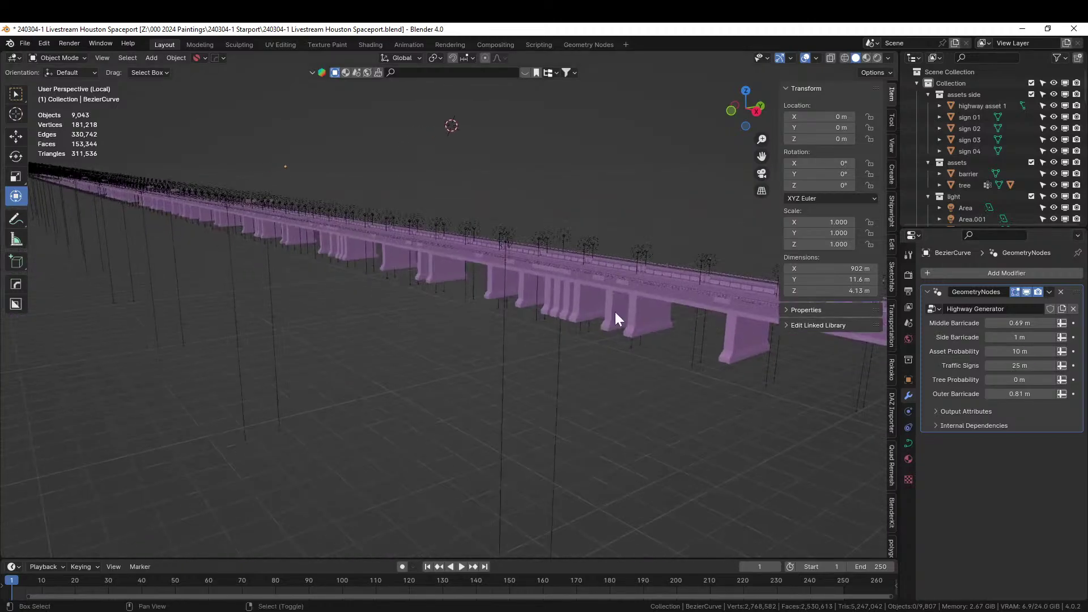
{"action": "left_click", "coordinate": [877, 58]}
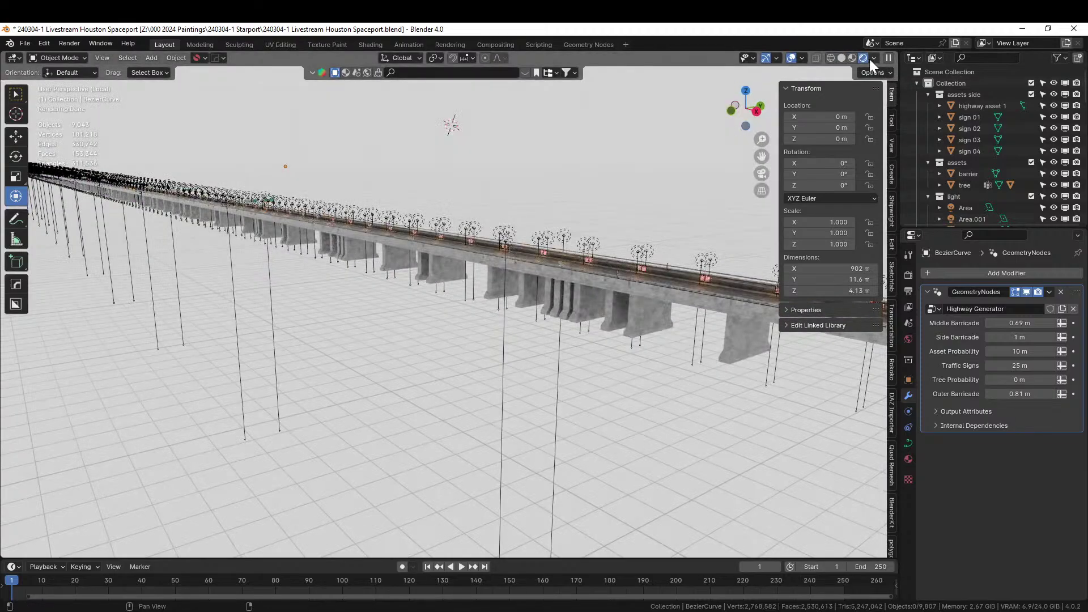
{"action": "middle_click_drag", "start_coordinate": [577, 192], "coordinate": [571, 195]}
{"action": "middle_click_drag", "start_coordinate": [376, 235], "coordinate": [393, 227]}
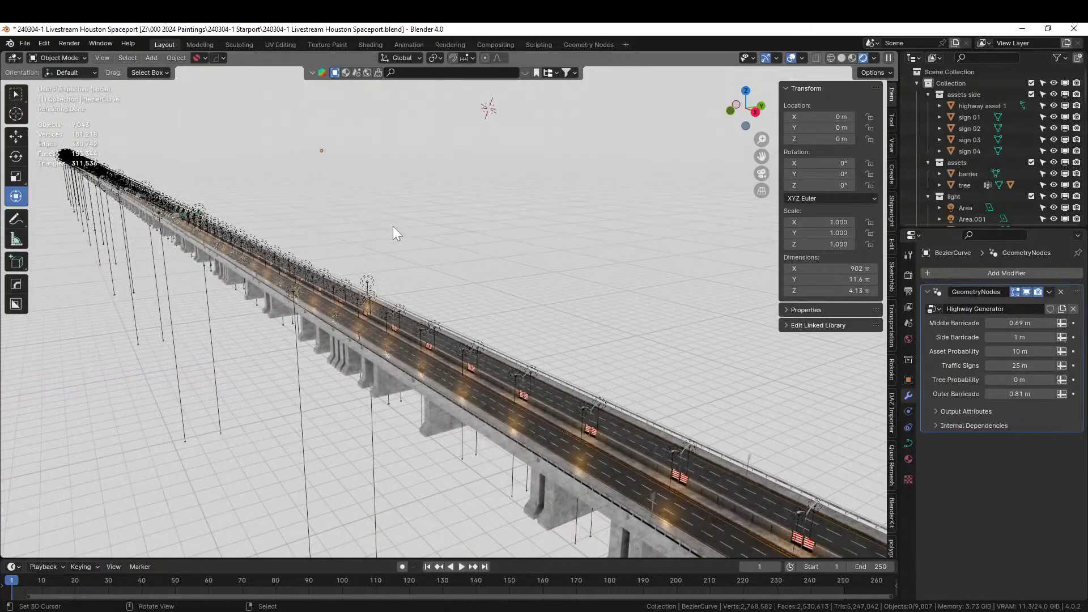
Step: Leave local view to see the highway together with the whole city, and return to solid shading
{"action": "key", "text": "KP_7"}
{"action": "scroll", "coordinate": [393, 227], "scroll_direction": "down", "scroll_amount": 8}
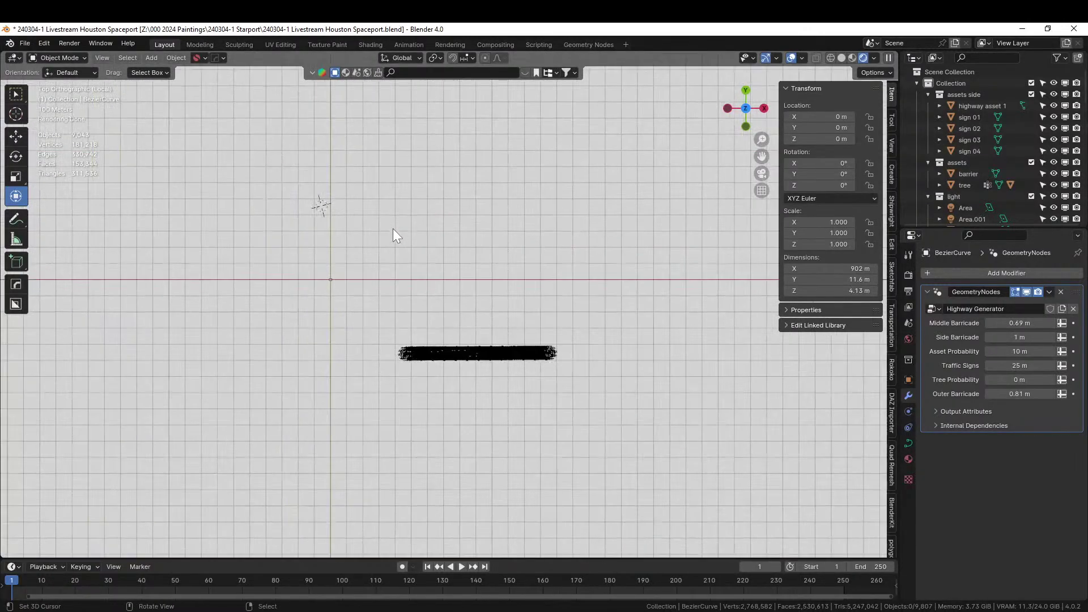
{"action": "middle_click_drag", "start_coordinate": [393, 229], "coordinate": [415, 254]}
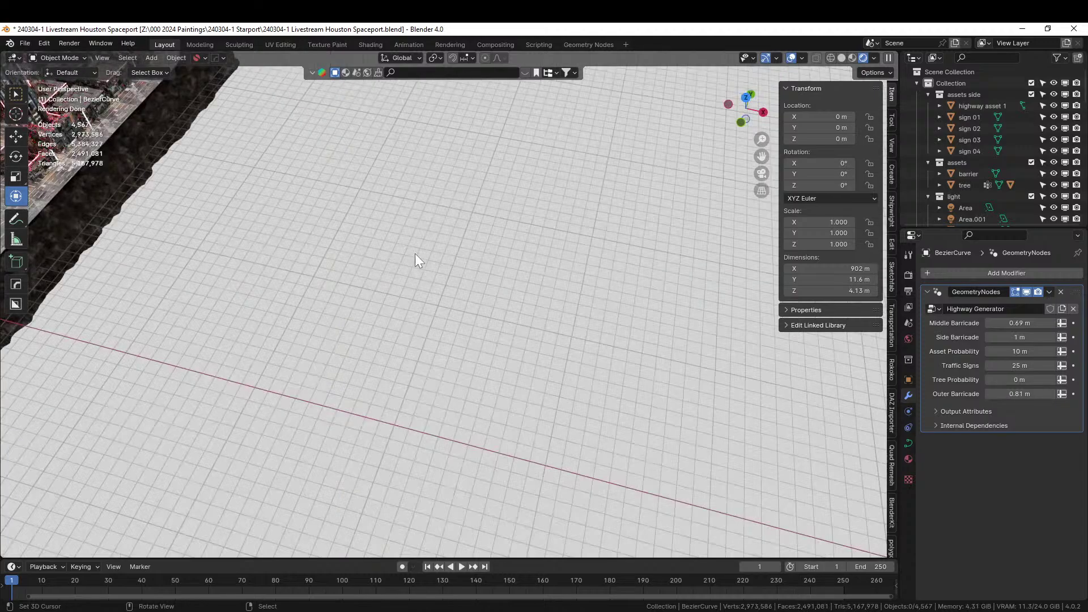
{"action": "scroll", "coordinate": [415, 254], "scroll_direction": "down", "scroll_amount": 5}
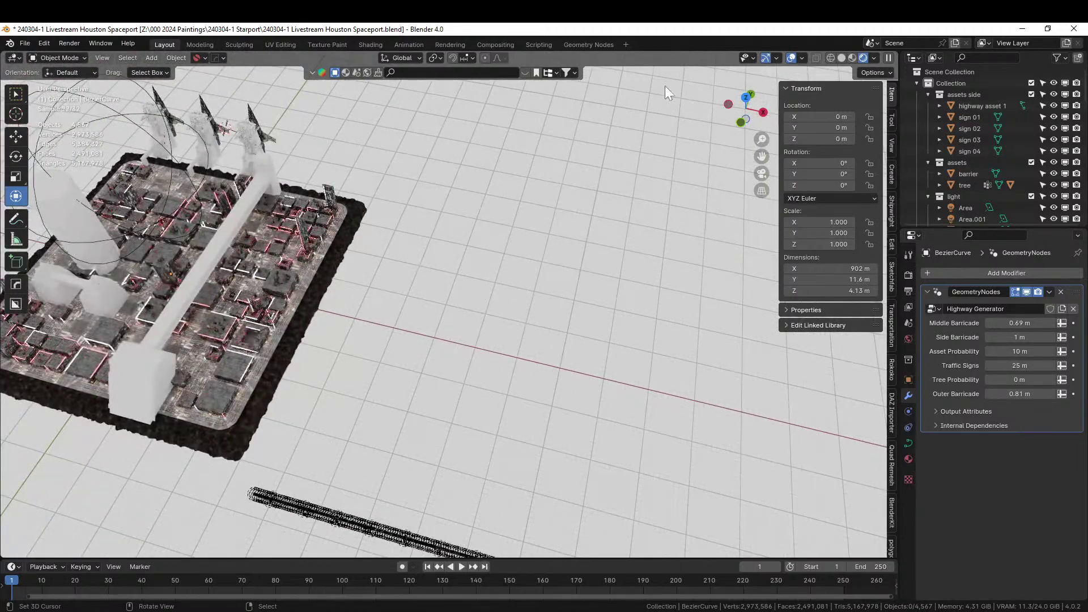
{"action": "left_click", "coordinate": [841, 58]}
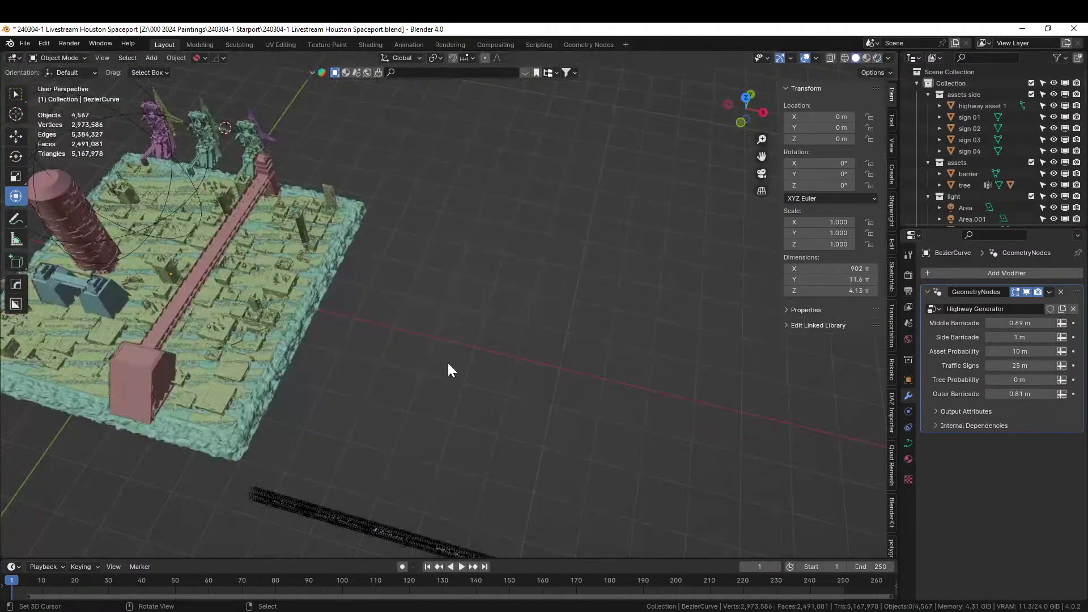
Step: Select the highway curve beside the city and try to apply its Geometry Nodes modifier
{"action": "middle_click_drag", "start_coordinate": [447, 370], "coordinate": [511, 522]}
{"action": "left_click", "coordinate": [505, 536]}
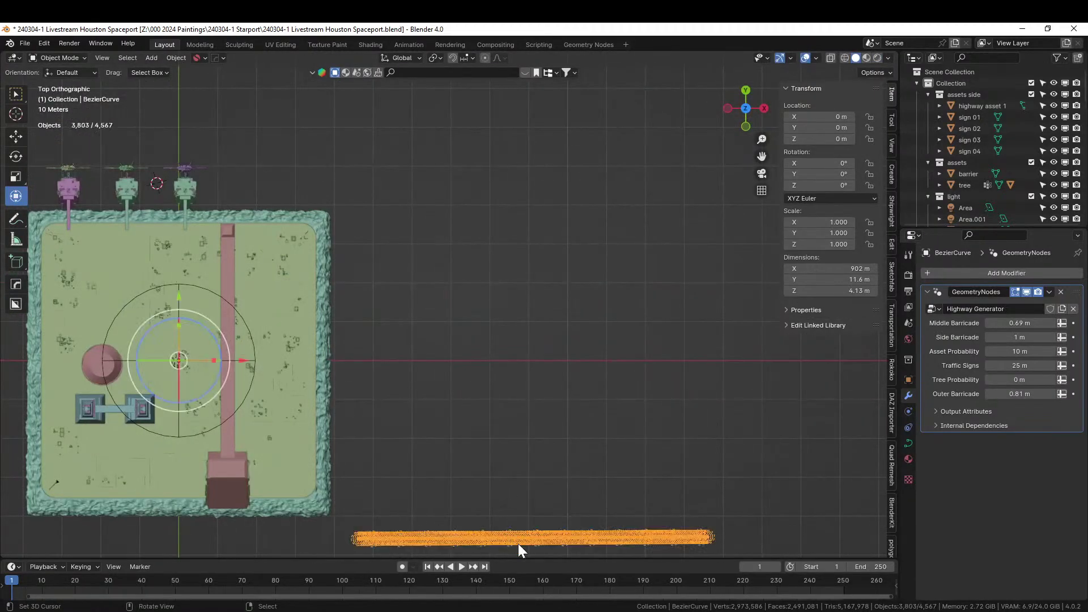
{"action": "key", "text": "g"}
{"action": "right_click", "coordinate": [505, 422]}
{"action": "middle_click_drag", "start_coordinate": [598, 455], "coordinate": [591, 367]}
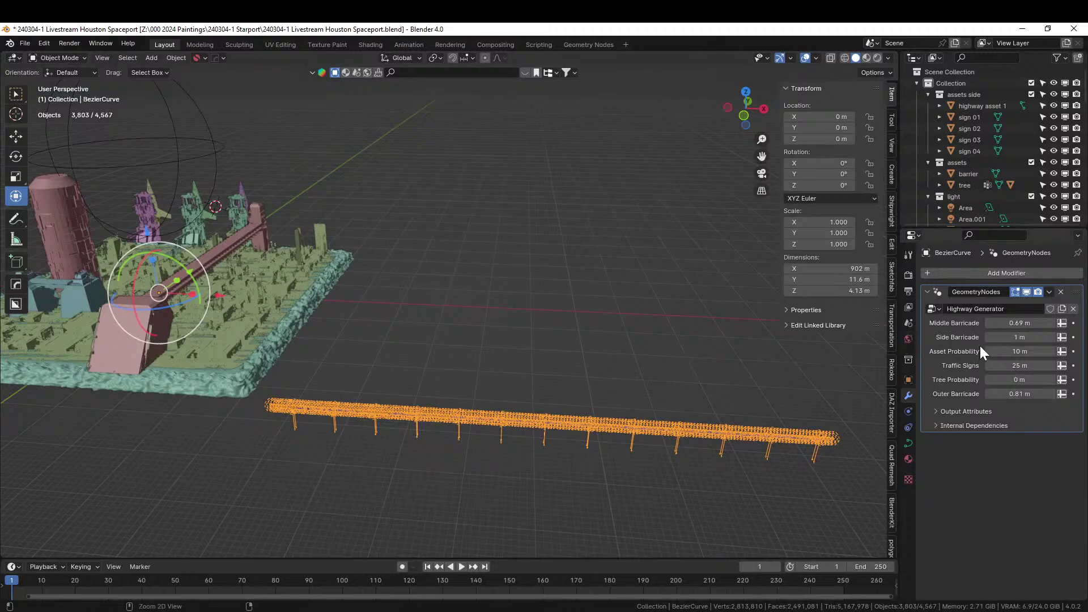
{"action": "key", "text": "ctrl+a"}
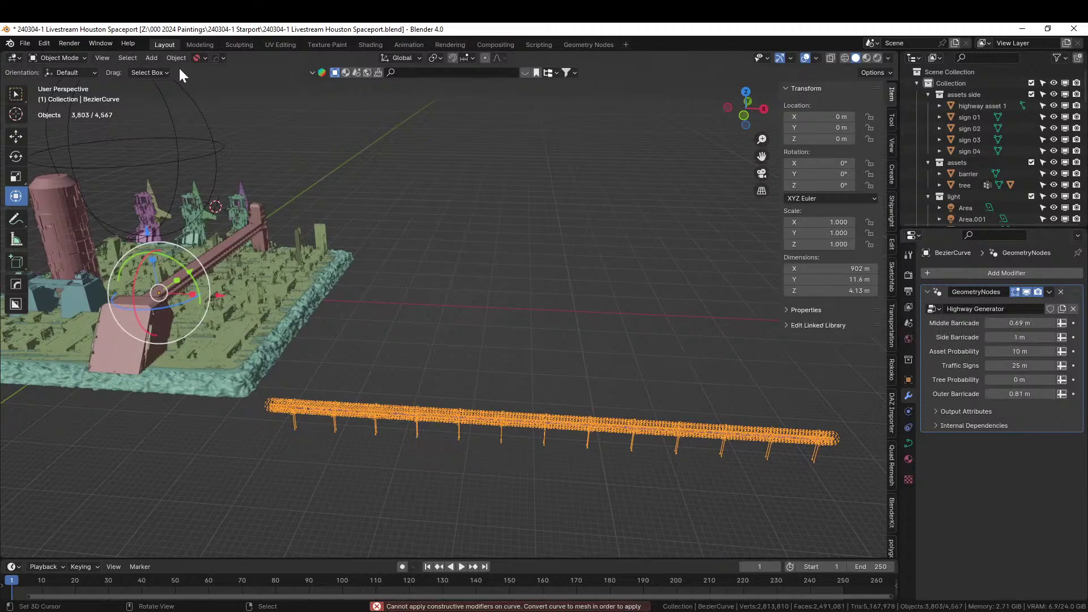
Step: Move the highway curve into a new collection named Highway
{"action": "left_click", "coordinate": [178, 59]}
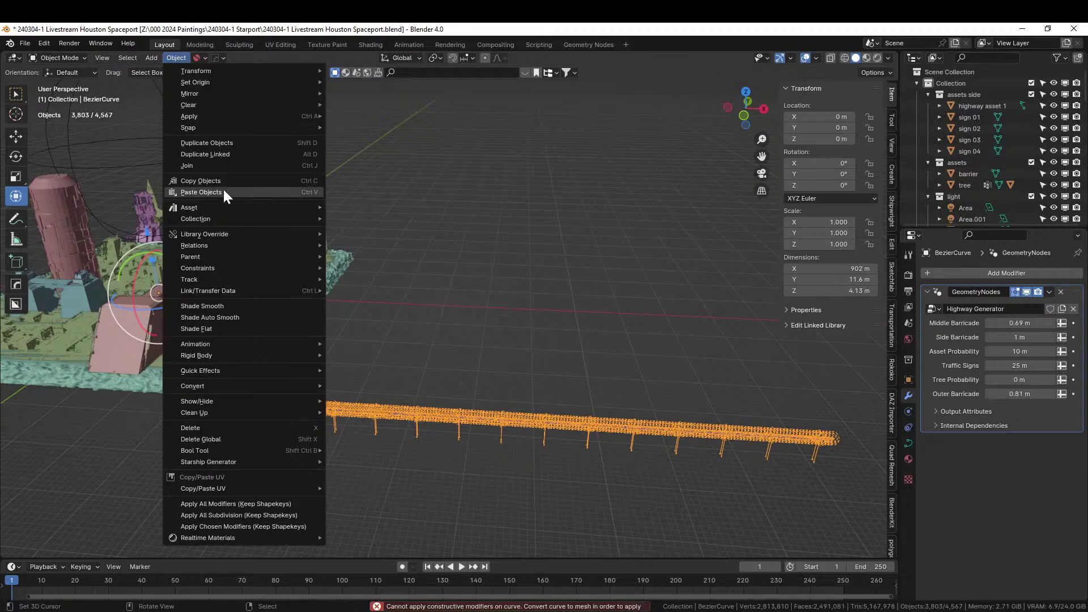
{"action": "key", "text": "m"}
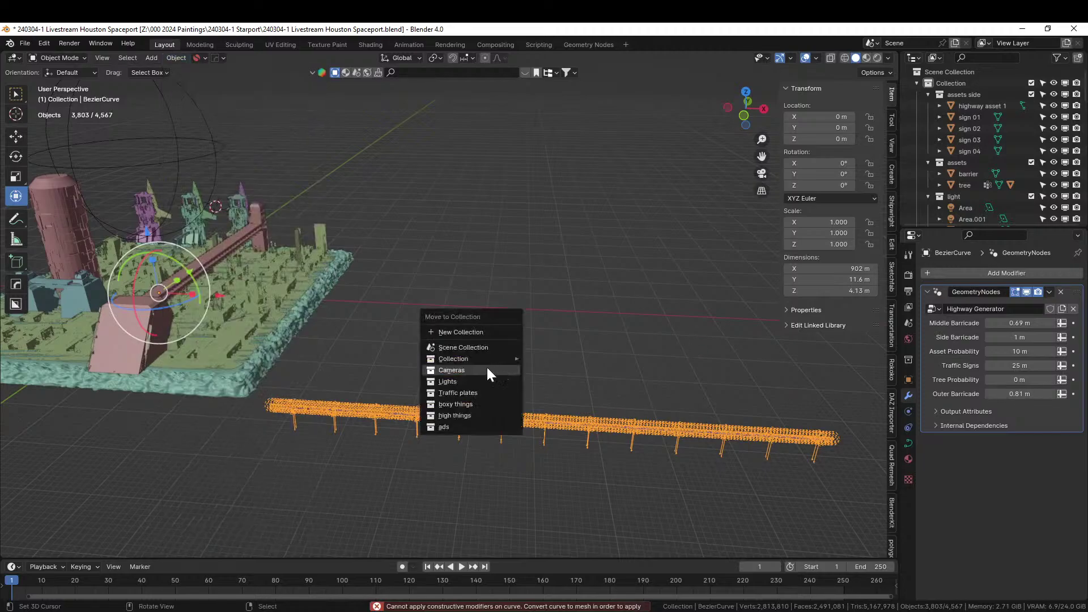
{"action": "left_click", "coordinate": [461, 334]}
{"action": "type", "text": "Highway"}
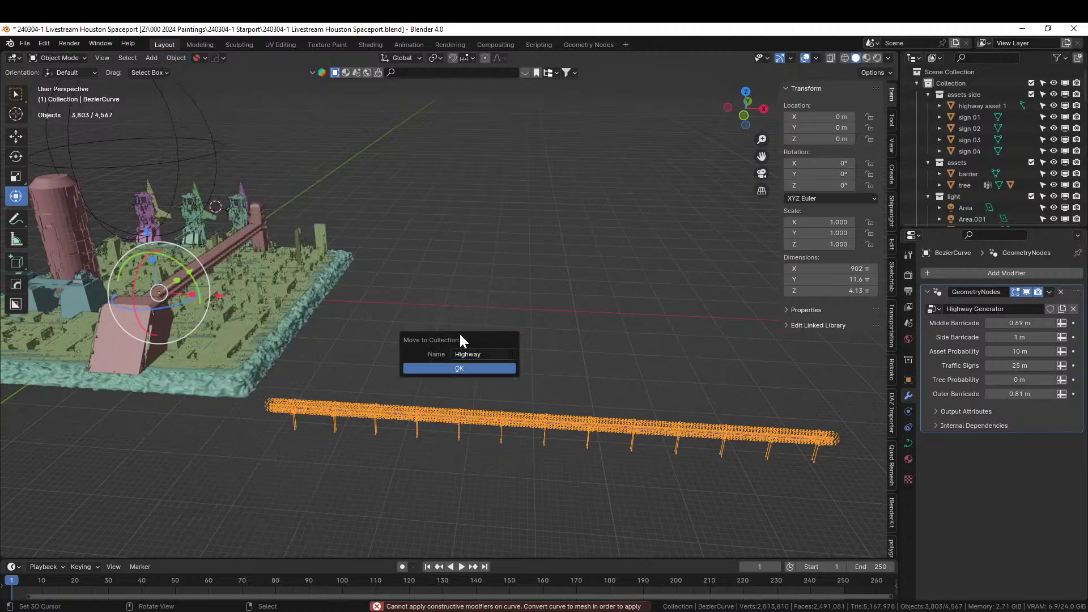
{"action": "key", "text": "Return"}
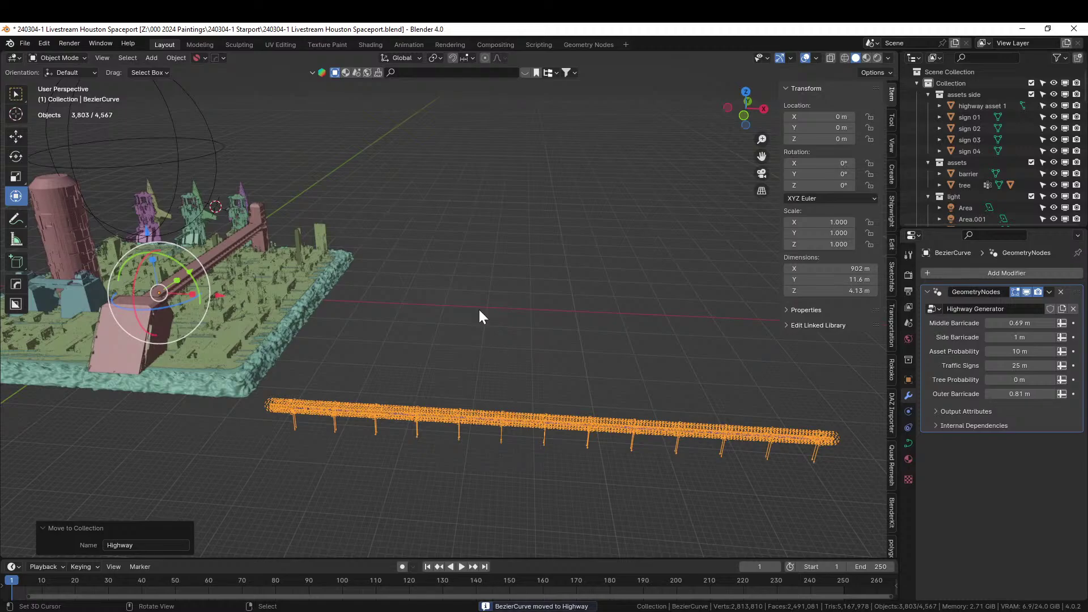
Step: Convert the highway curve to a mesh
{"action": "left_click", "coordinate": [177, 58]}
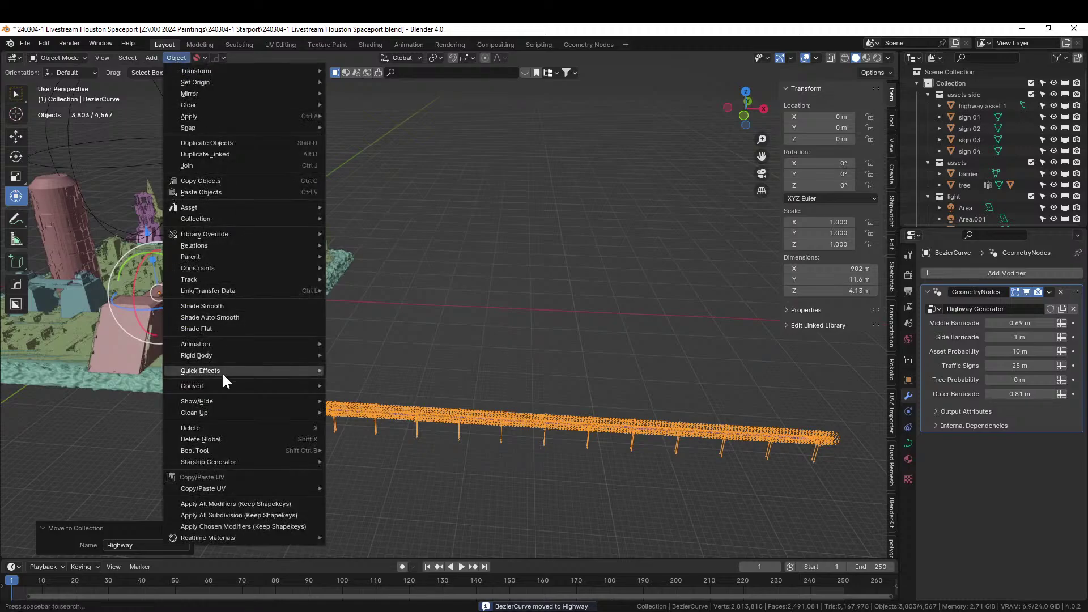
{"action": "mouse_move", "coordinate": [231, 387]}
{"action": "left_click", "coordinate": [379, 399]}
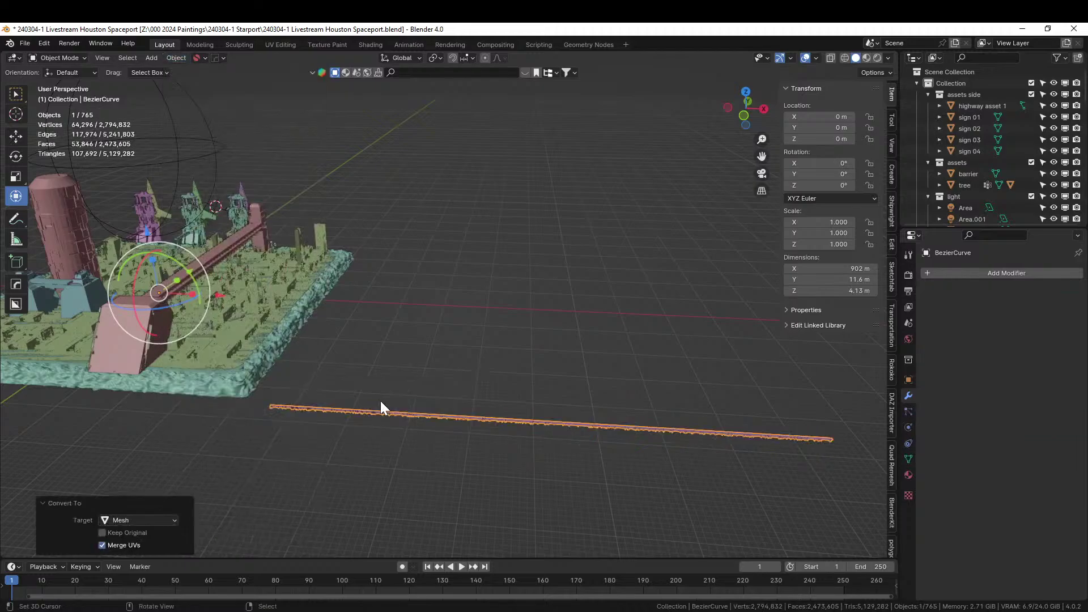
Step: Inspect the converted highway's deck and pillars up close, then undo the mesh conversion
{"action": "scroll", "coordinate": [381, 402], "scroll_direction": "up", "scroll_amount": 3}
{"action": "middle_click_drag", "start_coordinate": [385, 381], "coordinate": [379, 368]}
{"action": "scroll", "coordinate": [378, 367], "scroll_direction": "up", "scroll_amount": 2}
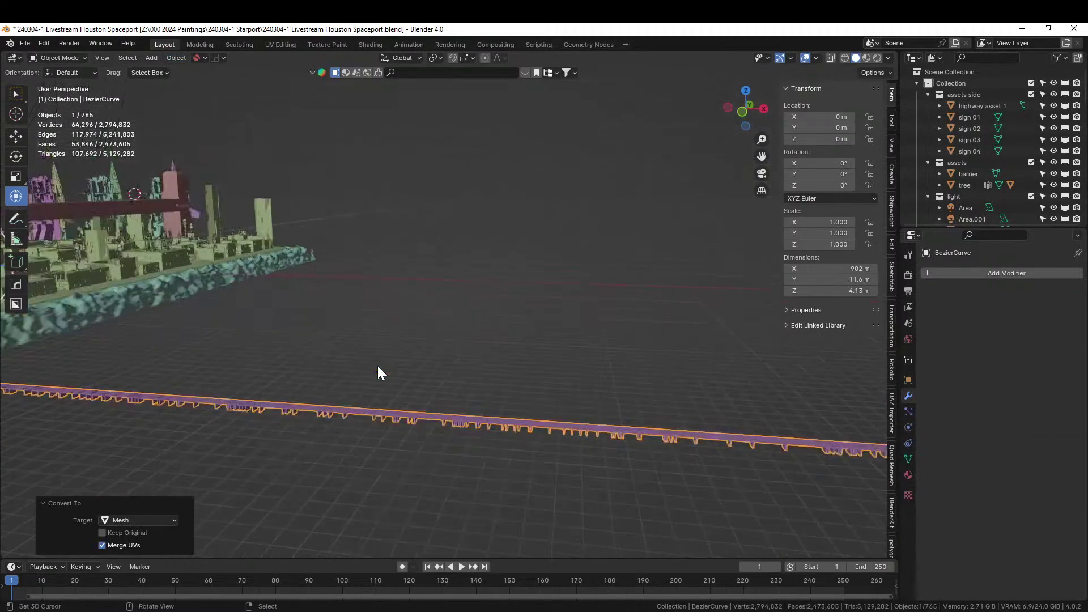
{"action": "key", "text": "KP_Decimal"}
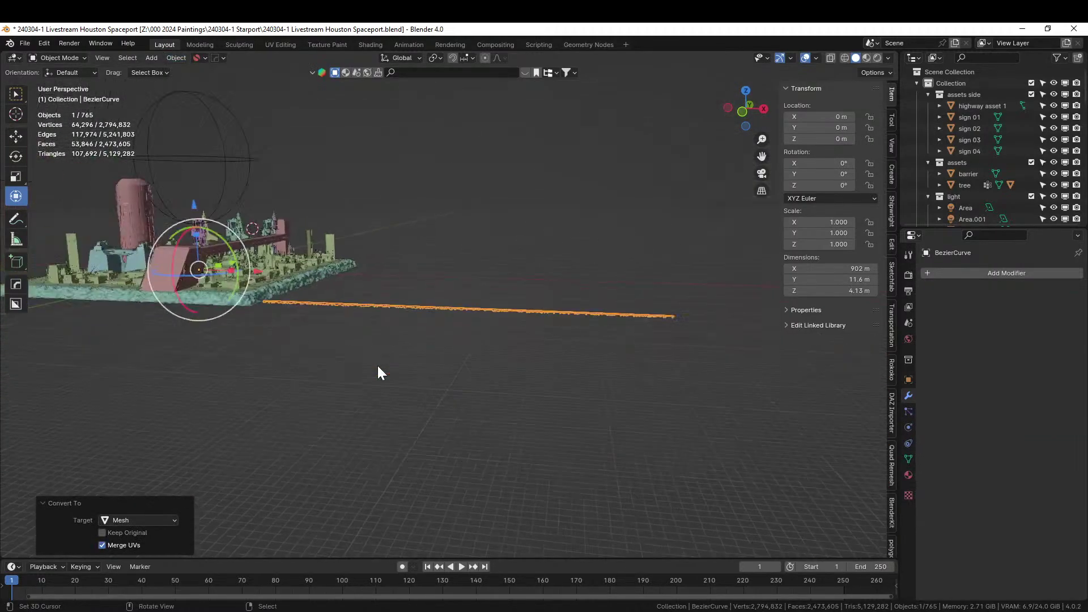
{"action": "scroll", "coordinate": [378, 367], "scroll_direction": "up", "scroll_amount": 13}
{"action": "scroll", "coordinate": [377, 364], "scroll_direction": "up", "scroll_amount": 2}
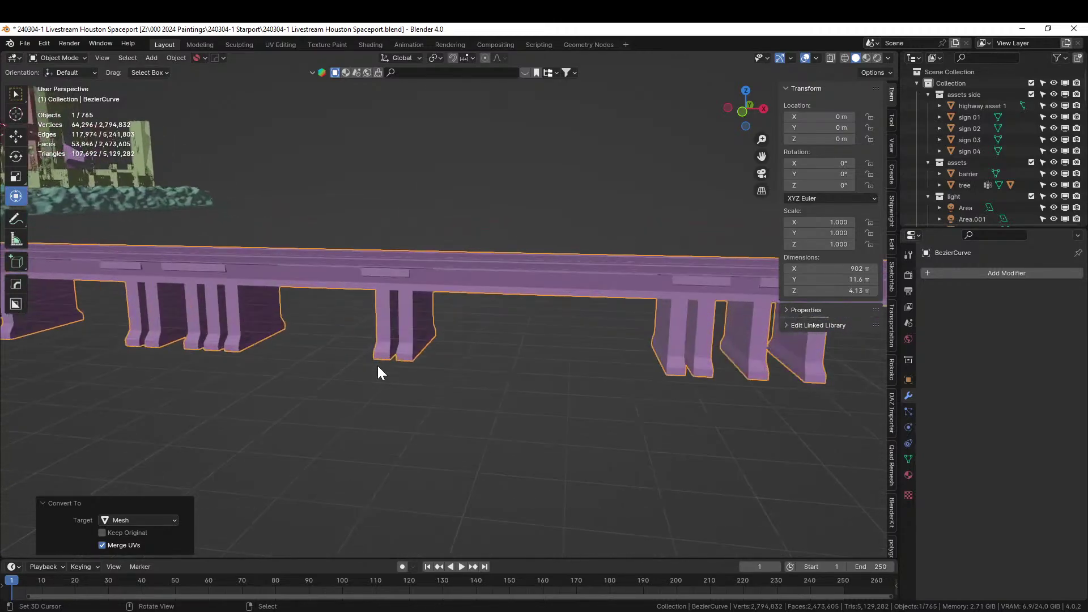
{"action": "middle_click_drag", "start_coordinate": [376, 364], "coordinate": [248, 374]}
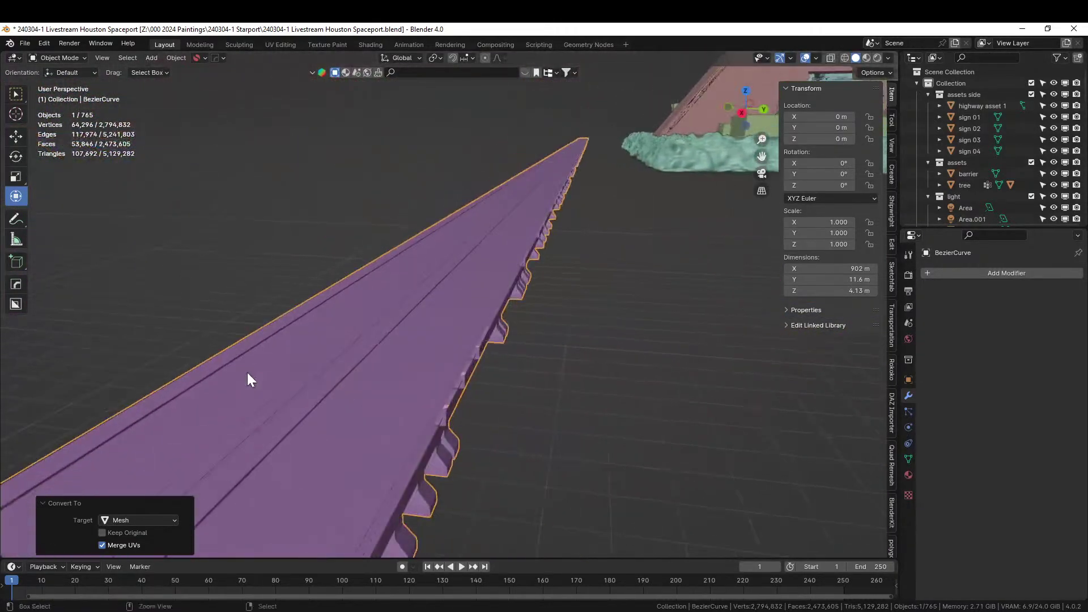
{"action": "key", "text": "ctrl+z"}
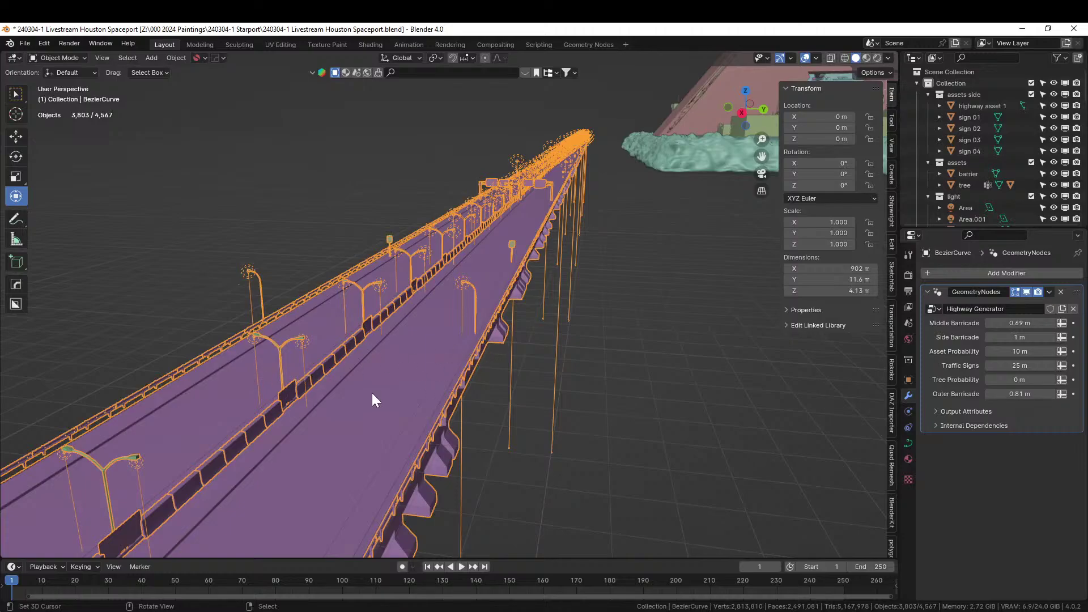
Step: In the Highway Generator node tree, insert a Realize Instances node on the link between Join Geometry and Group Output
{"action": "left_click", "coordinate": [588, 44]}
{"action": "scroll", "coordinate": [622, 458], "scroll_direction": "down", "scroll_amount": 4}
{"action": "middle_click_drag", "start_coordinate": [644, 459], "coordinate": [770, 560]}
{"action": "scroll", "coordinate": [771, 560], "scroll_direction": "up", "scroll_amount": 9}
{"action": "middle_click_drag", "start_coordinate": [728, 502], "coordinate": [481, 558]}
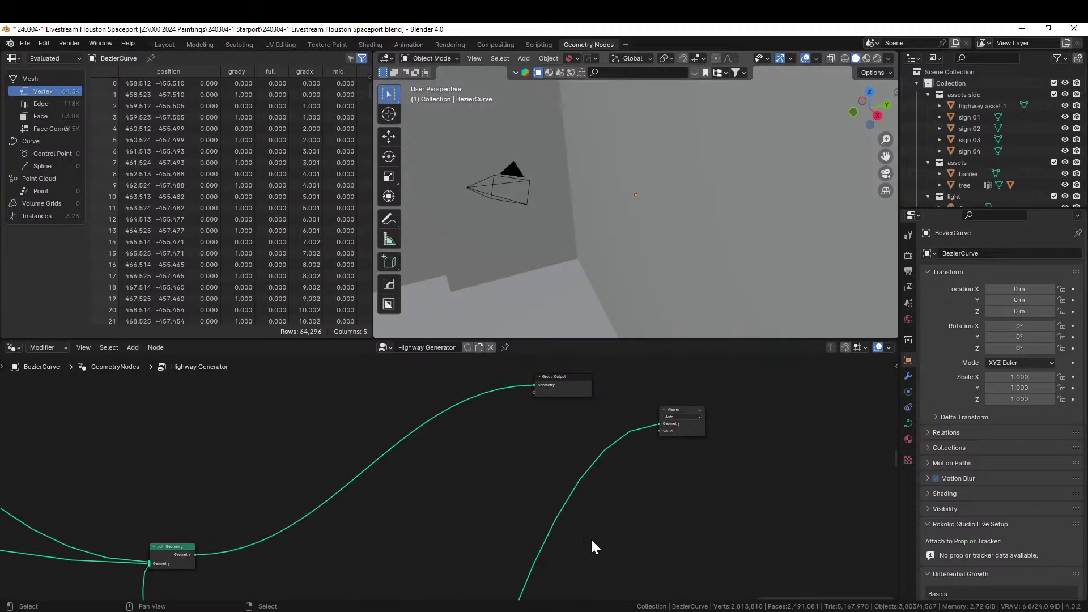
{"action": "scroll", "coordinate": [592, 539], "scroll_direction": "up", "scroll_amount": 3}
{"action": "middle_click_drag", "start_coordinate": [575, 492], "coordinate": [751, 528]}
{"action": "key", "text": "shift+a"}
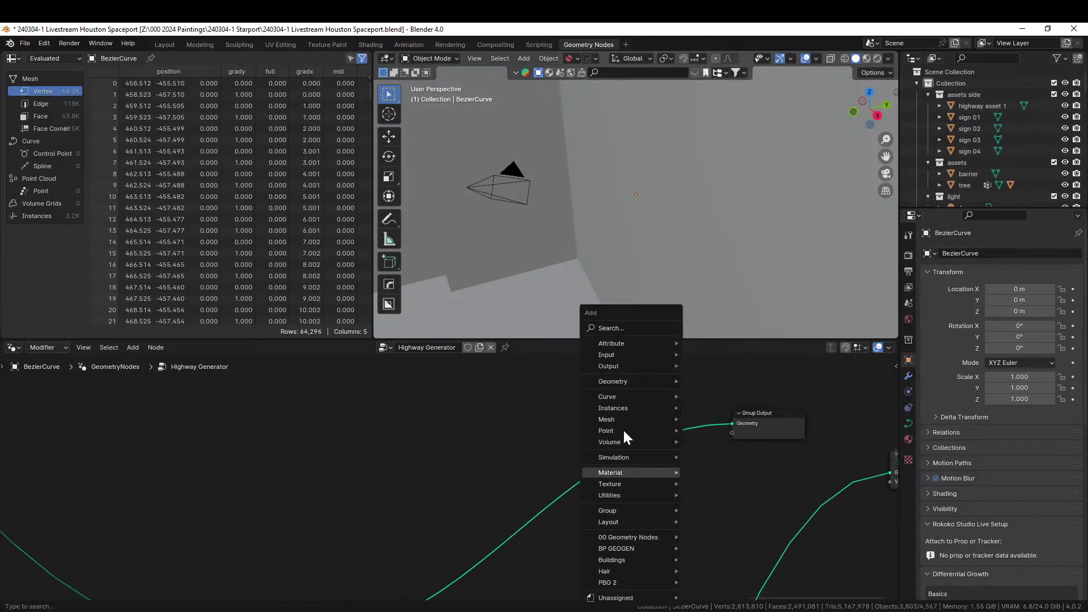
{"action": "left_click", "coordinate": [630, 318]}
{"action": "type", "text": "reali"}
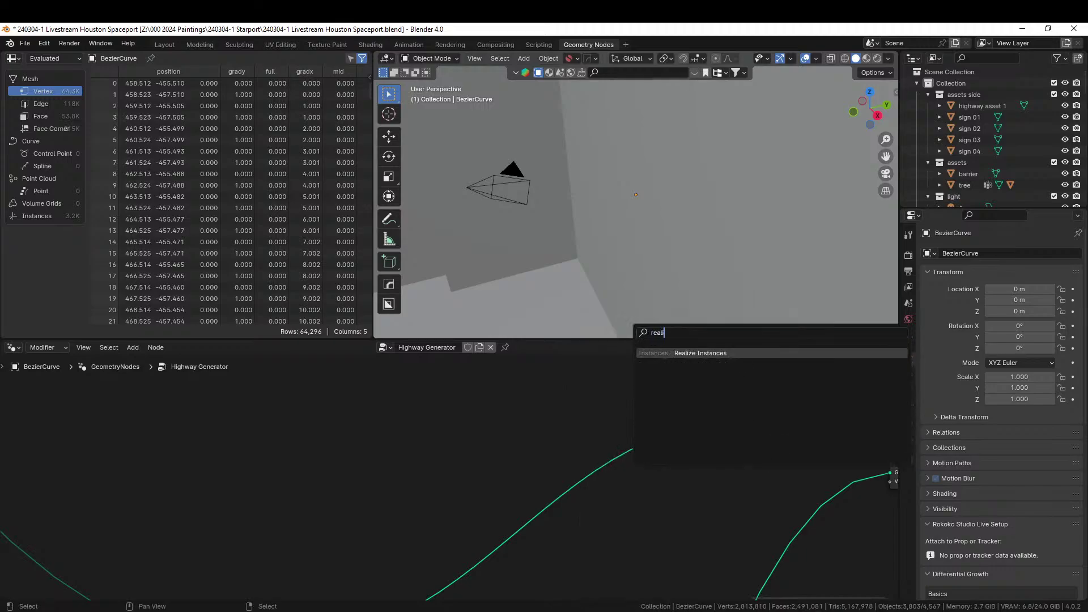
{"action": "key", "text": "Return"}
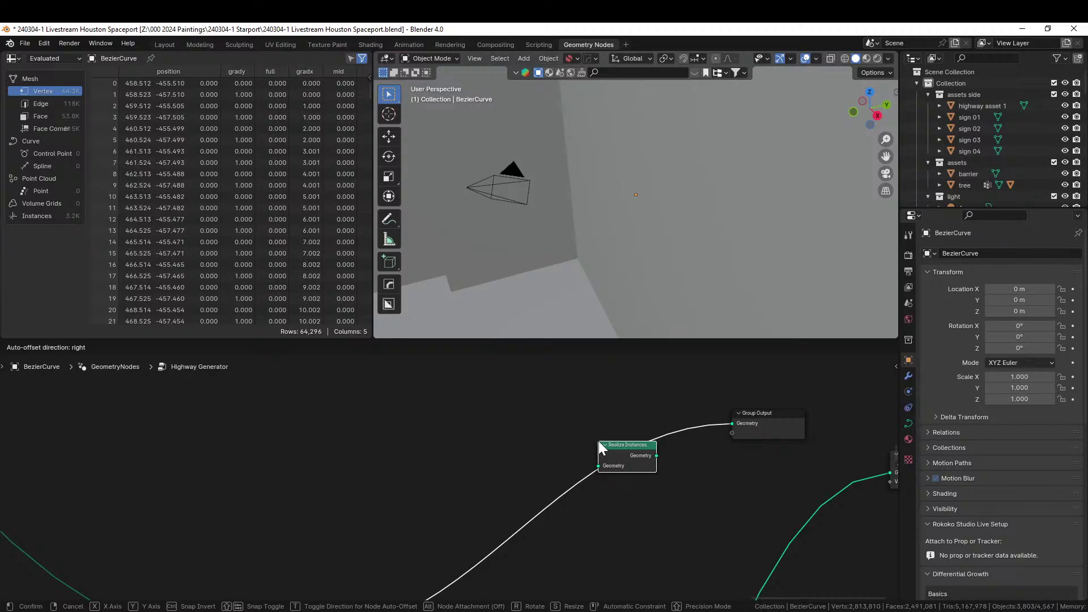
{"action": "left_click", "coordinate": [599, 443]}
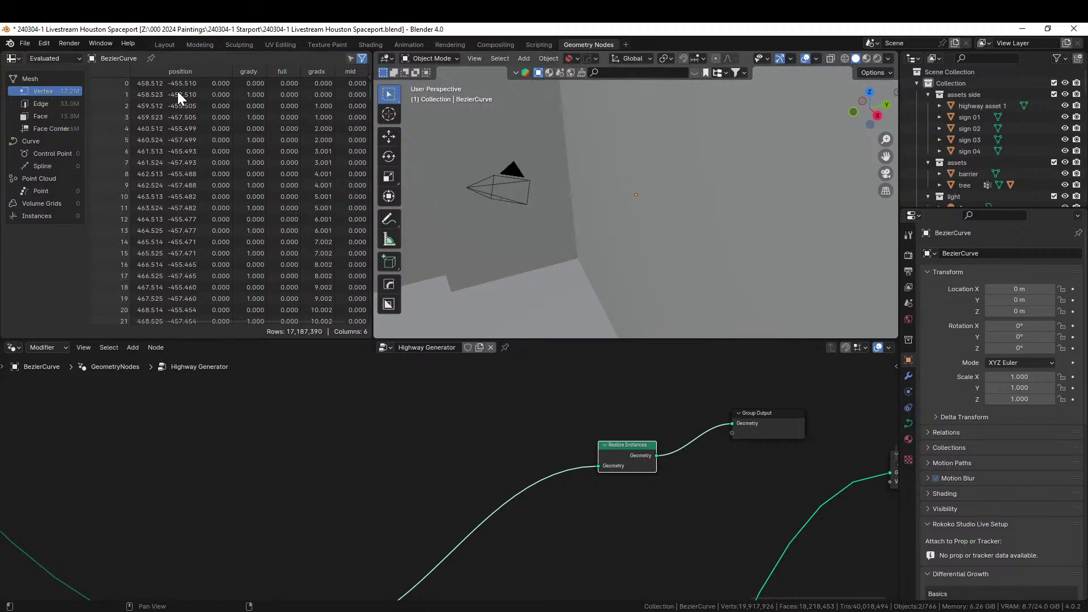
Step: Return to the Layout workspace and inspect the highway with its realized barricades, lamps and signs
{"action": "left_click", "coordinate": [163, 44]}
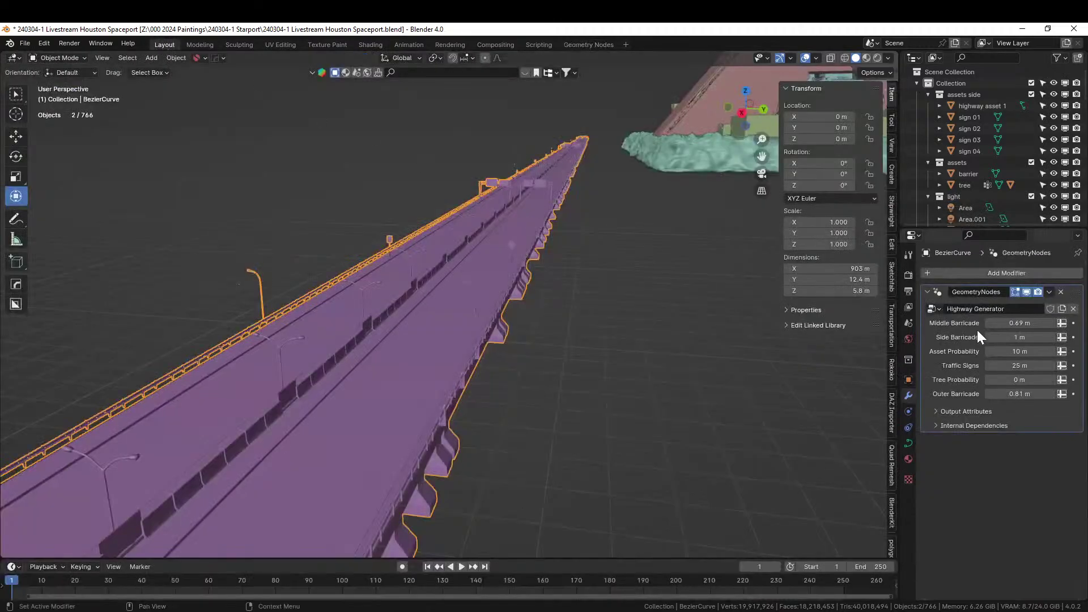
{"action": "middle_click_drag", "start_coordinate": [563, 396], "coordinate": [491, 395]}
{"action": "middle_click_drag", "start_coordinate": [480, 385], "coordinate": [721, 408]}
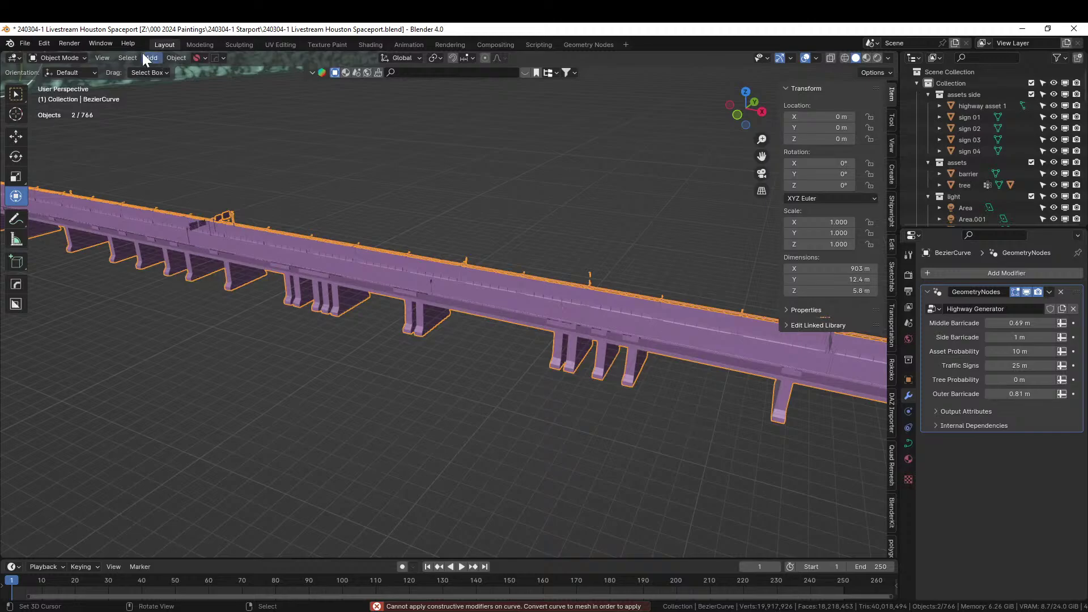
Step: Convert the highway curve with its realized instances to a mesh
{"action": "left_click", "coordinate": [181, 57]}
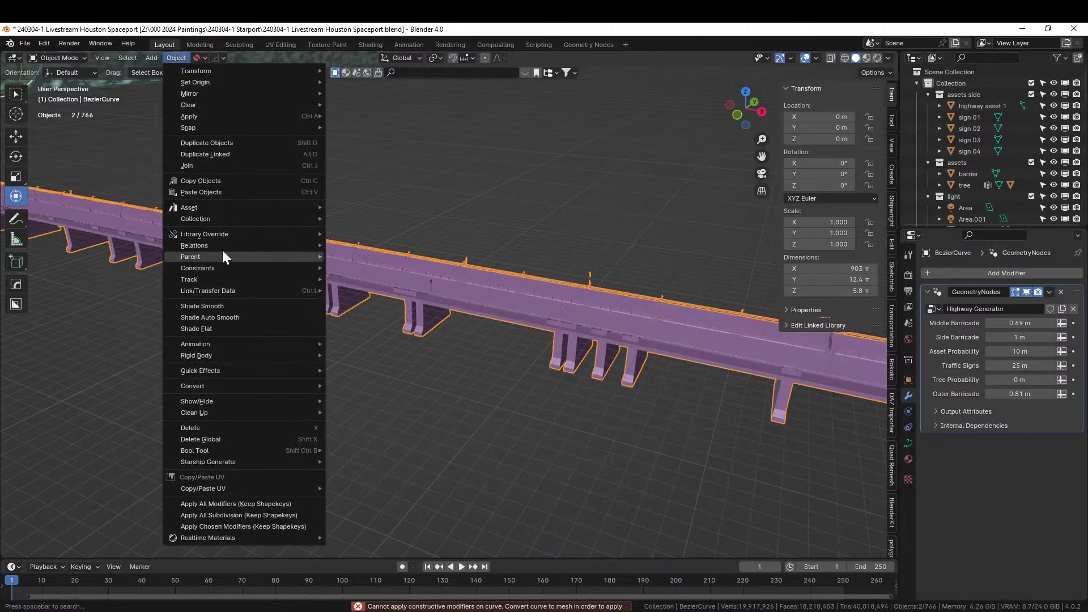
{"action": "mouse_move", "coordinate": [205, 384]}
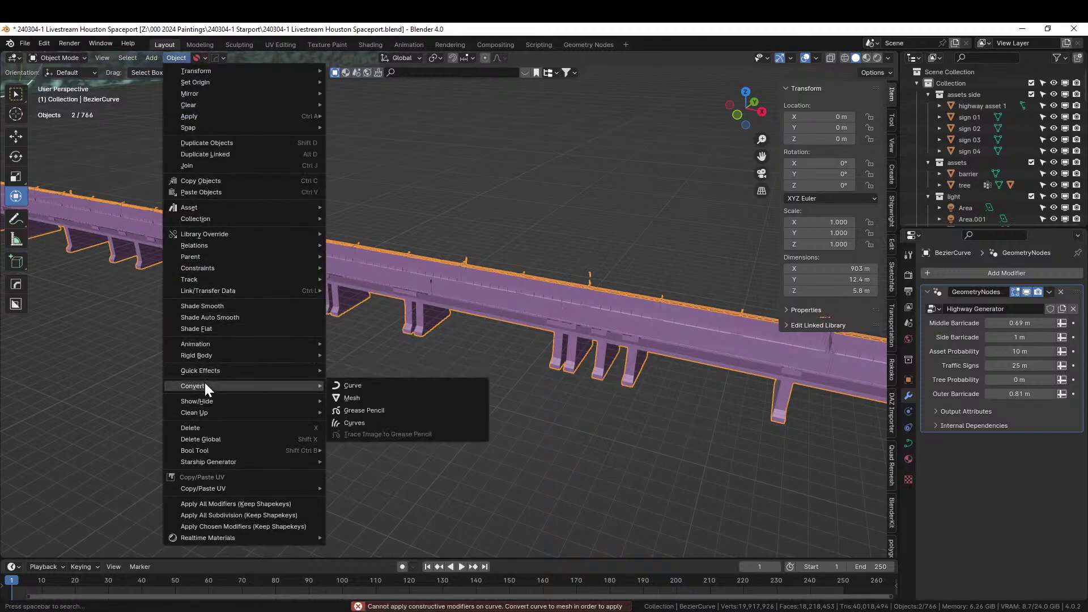
{"action": "left_click", "coordinate": [390, 400]}
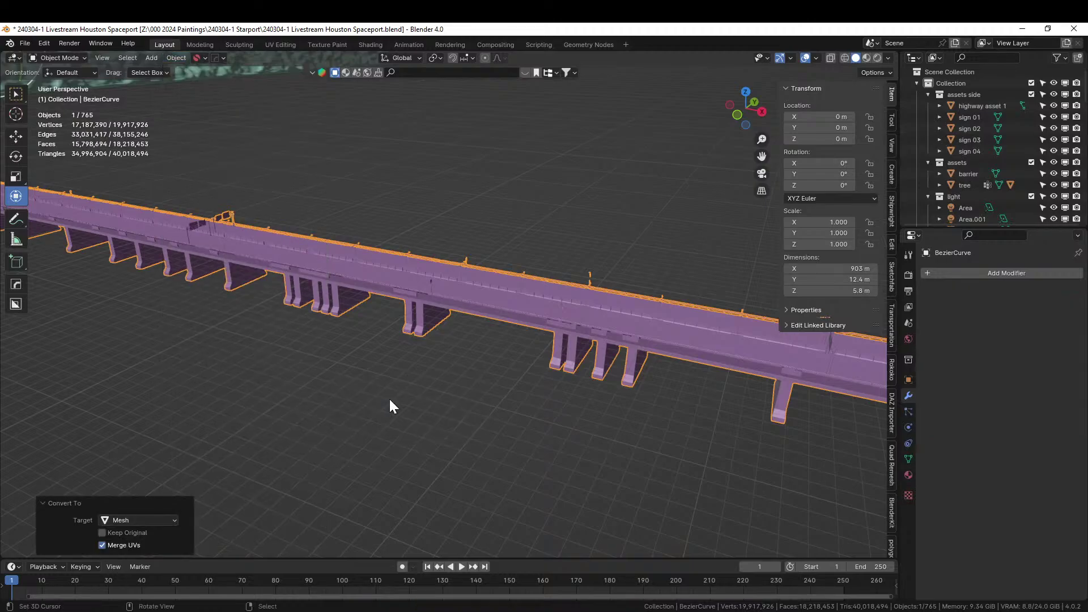
{"action": "middle_click_drag", "start_coordinate": [390, 400], "coordinate": [344, 367]}
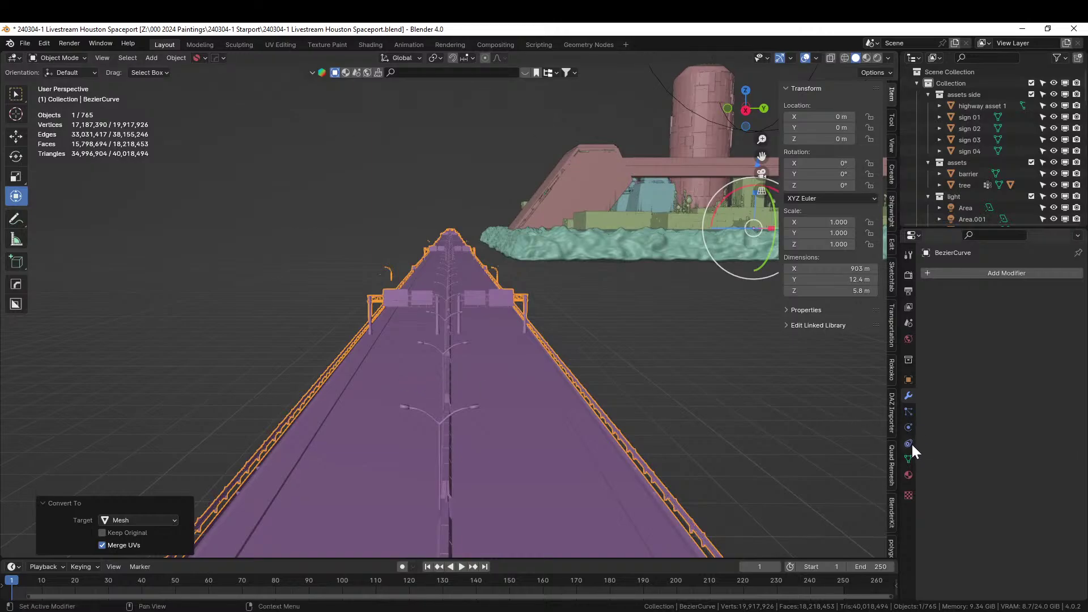
Step: Try to add a Decimate modifier to the converted highway mesh
{"action": "left_click", "coordinate": [971, 272]}
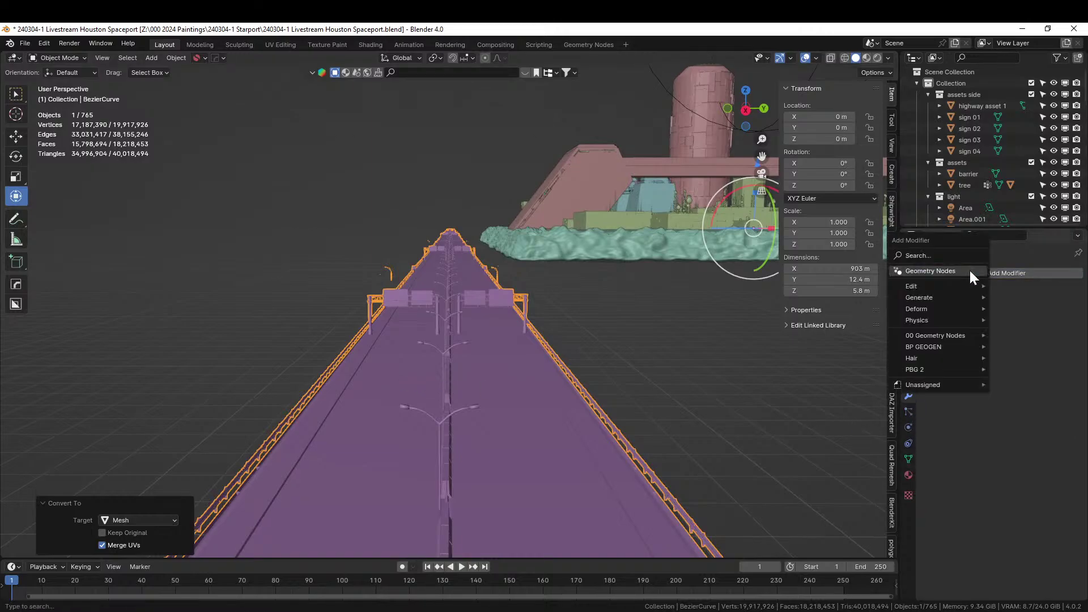
{"action": "mouse_move", "coordinate": [930, 300]}
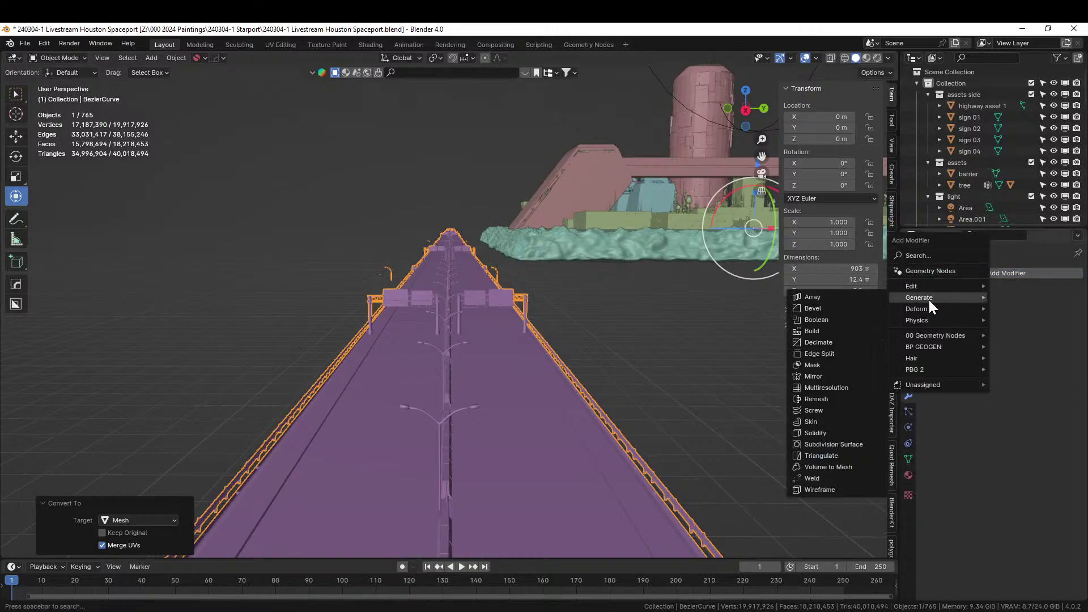
{"action": "left_click", "coordinate": [819, 342]}
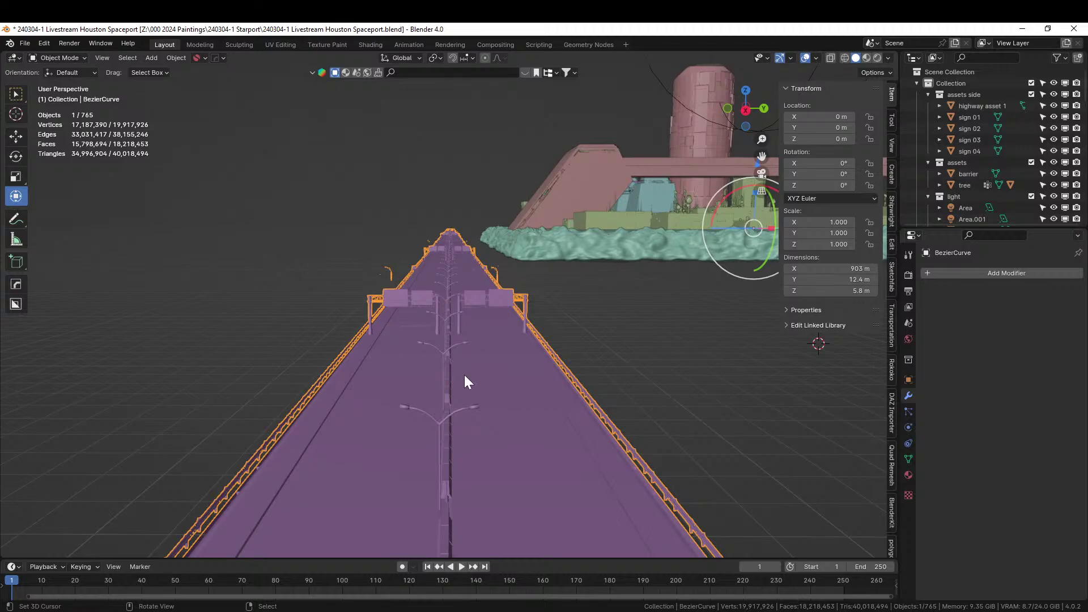
Step: Delete the converted highway mesh from the scene
{"action": "key", "text": "Delete"}
{"action": "middle_click_drag", "start_coordinate": [464, 375], "coordinate": [486, 298]}
{"action": "scroll", "coordinate": [485, 299], "scroll_direction": "up", "scroll_amount": 3}
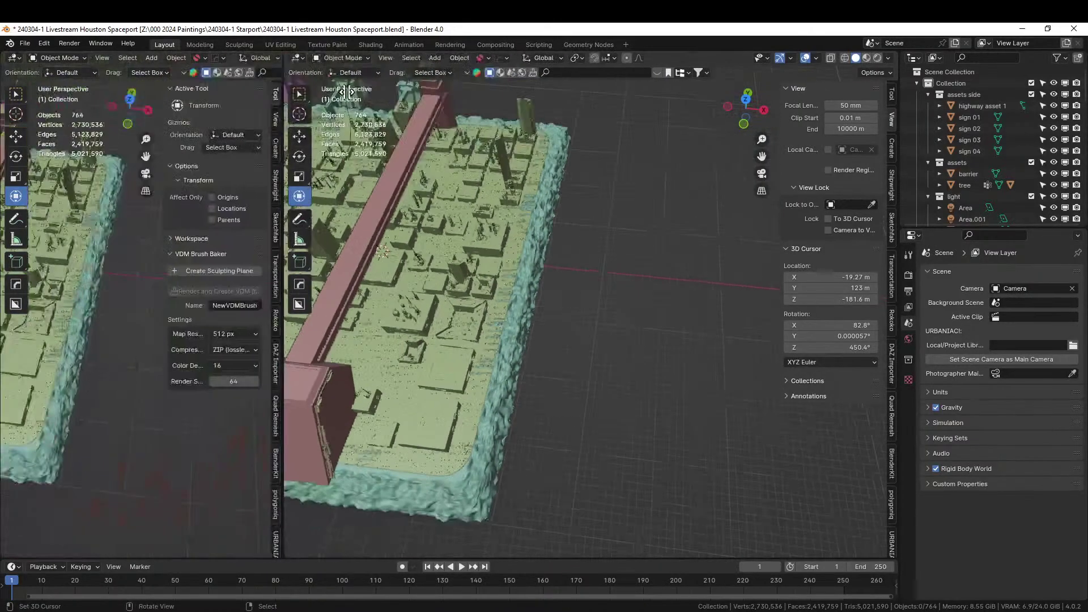
Step: Show the Kitbash3D library's Streets > Highways catalog in an Asset Browser beside the viewport and enlarge its previews
{"action": "key", "text": "shift+F1"}
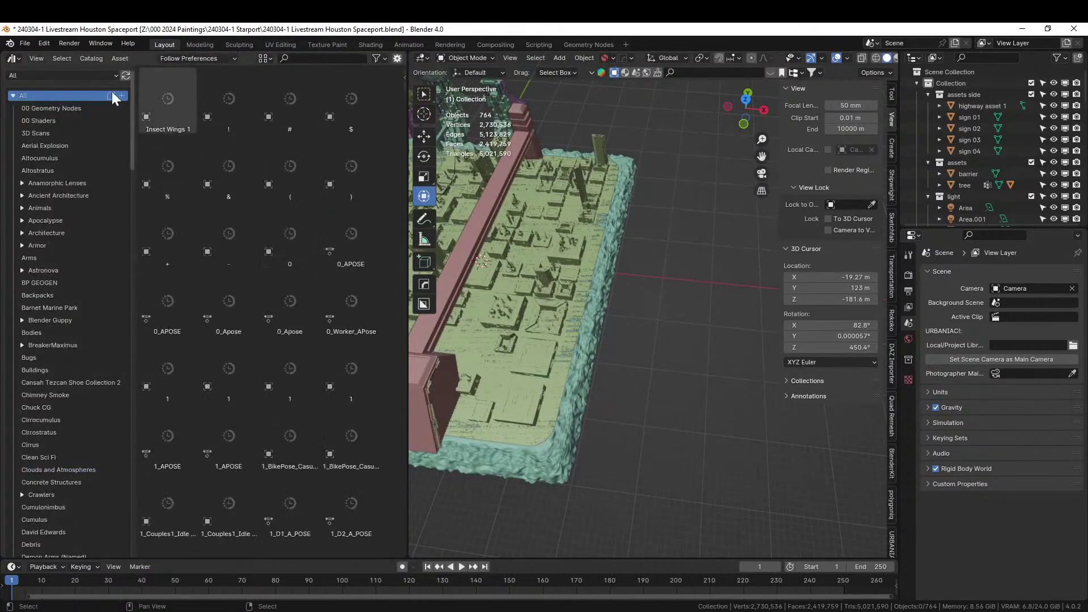
{"action": "left_click", "coordinate": [73, 75]}
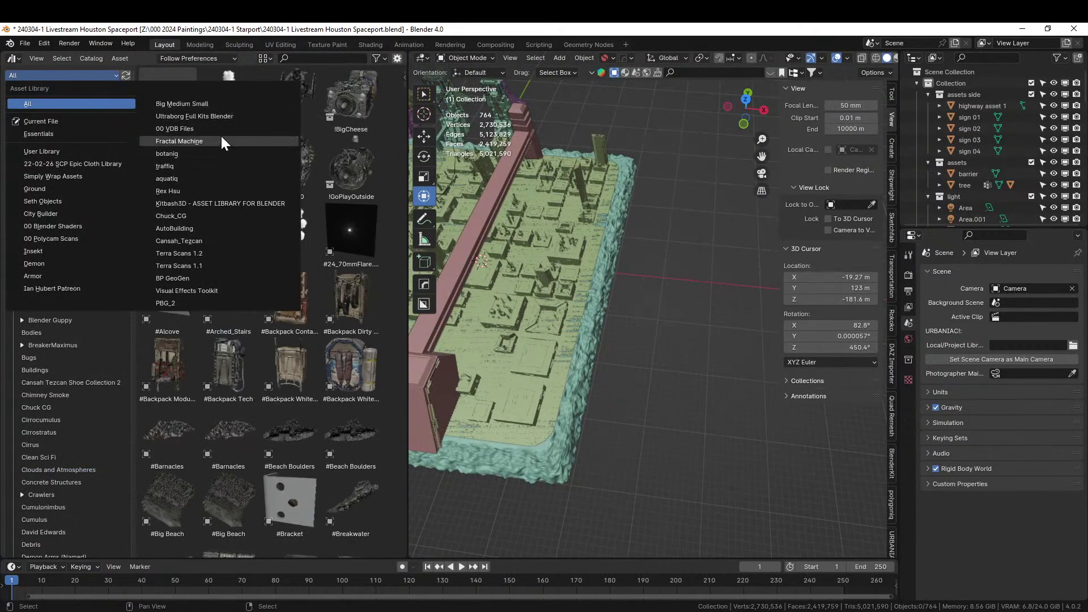
{"action": "left_click", "coordinate": [230, 203]}
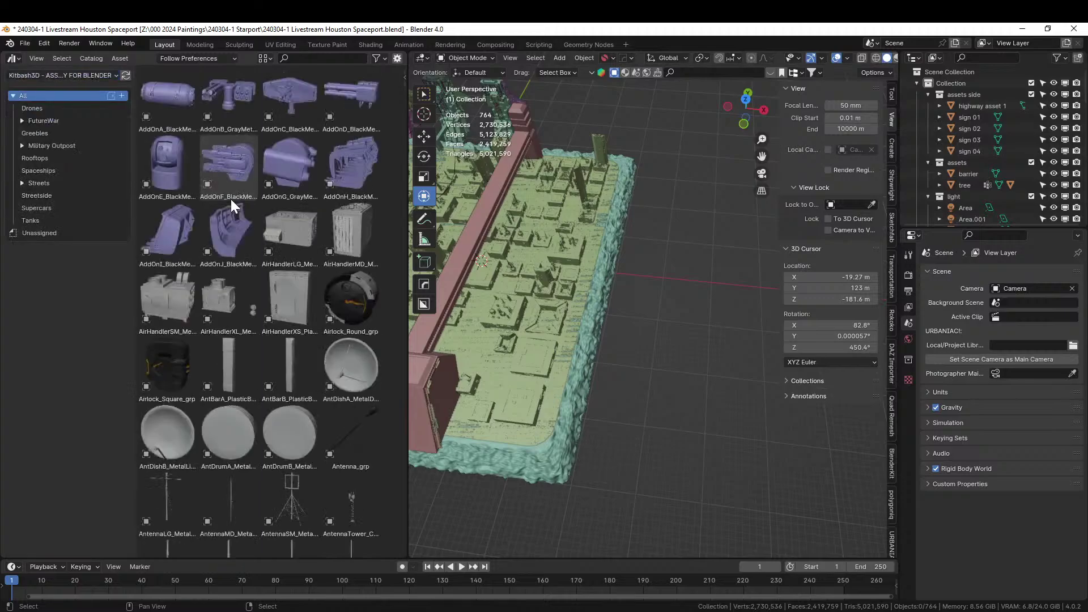
{"action": "left_click", "coordinate": [21, 183]}
{"action": "left_click", "coordinate": [49, 207]}
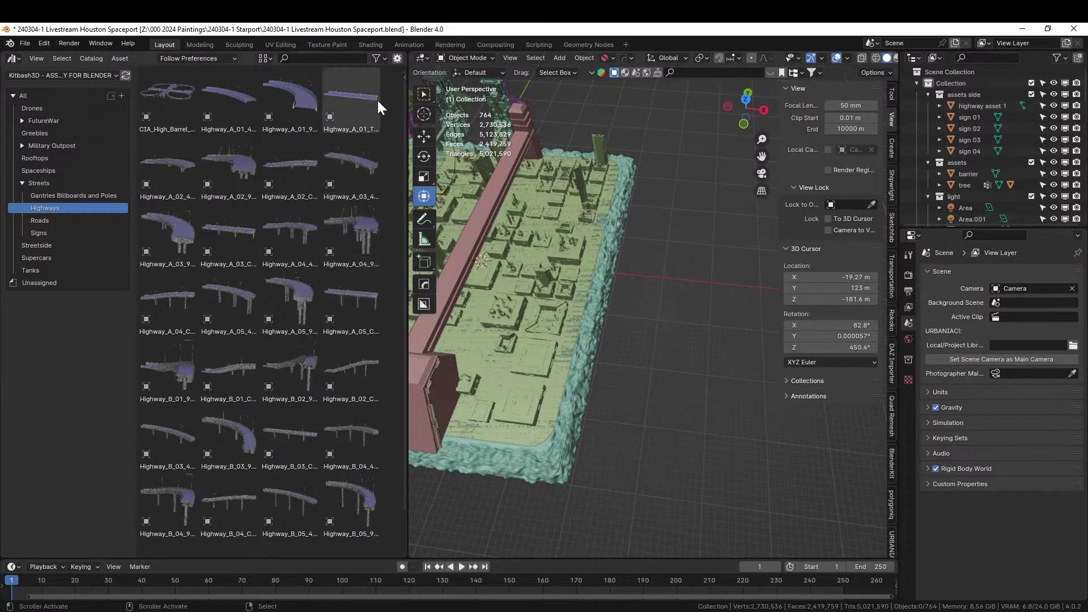
{"action": "left_click", "coordinate": [269, 57]}
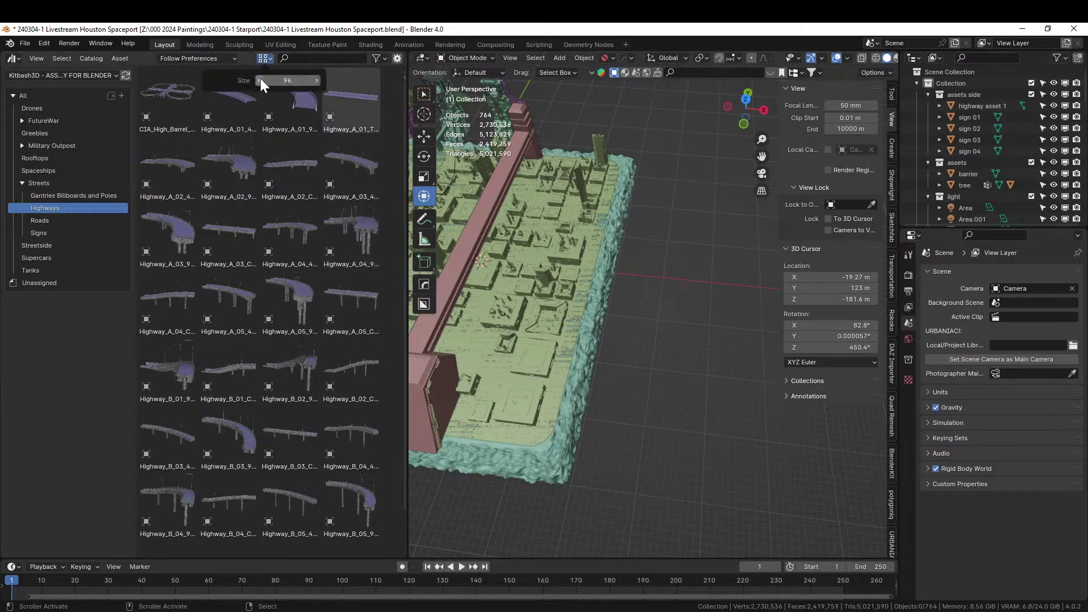
{"action": "left_click_drag", "start_coordinate": [260, 79], "coordinate": [306, 80]}
Step: Place the Highway_B_05_Concrete_01 asset in the empty area outside the city platform
{"action": "scroll", "coordinate": [290, 329], "scroll_direction": "down", "scroll_amount": 8}
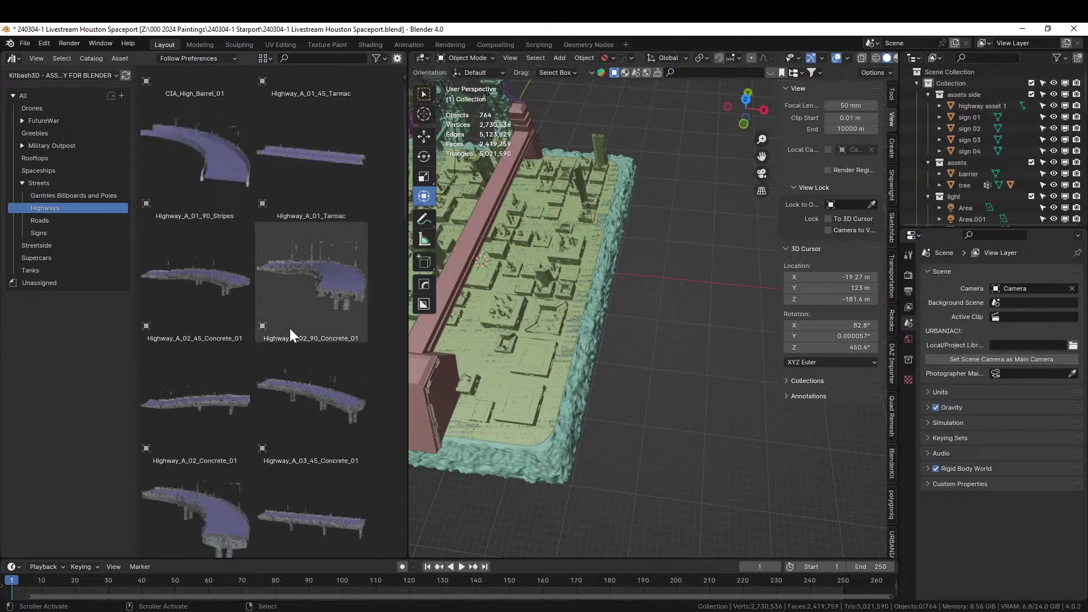
{"action": "scroll", "coordinate": [290, 328], "scroll_direction": "down", "scroll_amount": 3}
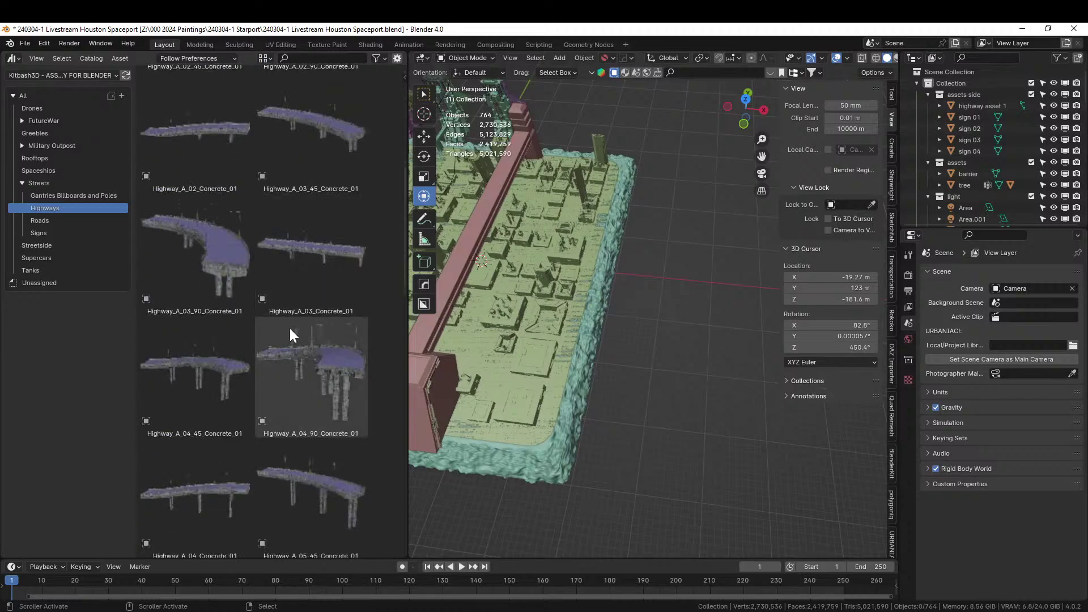
{"action": "scroll", "coordinate": [290, 328], "scroll_direction": "down", "scroll_amount": 9}
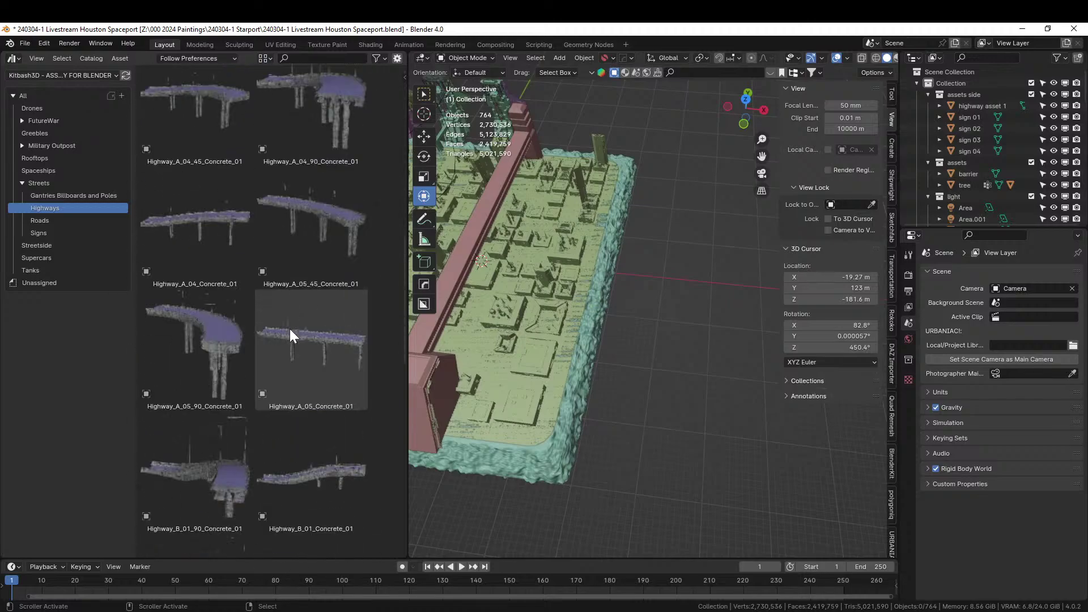
{"action": "scroll", "coordinate": [290, 329], "scroll_direction": "down", "scroll_amount": 5}
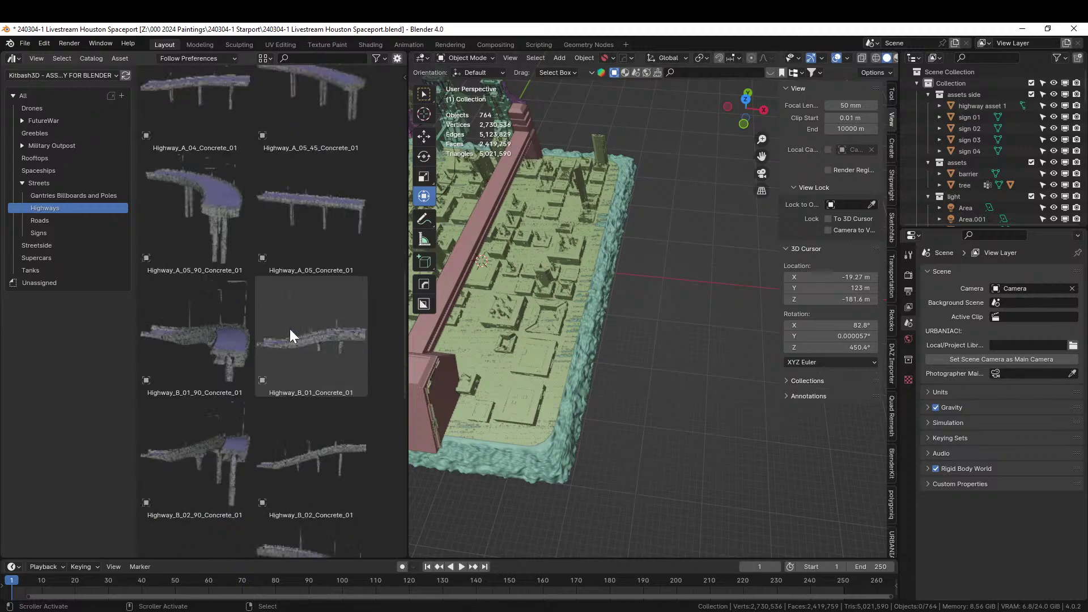
{"action": "scroll", "coordinate": [291, 328], "scroll_direction": "down", "scroll_amount": 15}
{"action": "scroll", "coordinate": [291, 334], "scroll_direction": "down", "scroll_amount": 6}
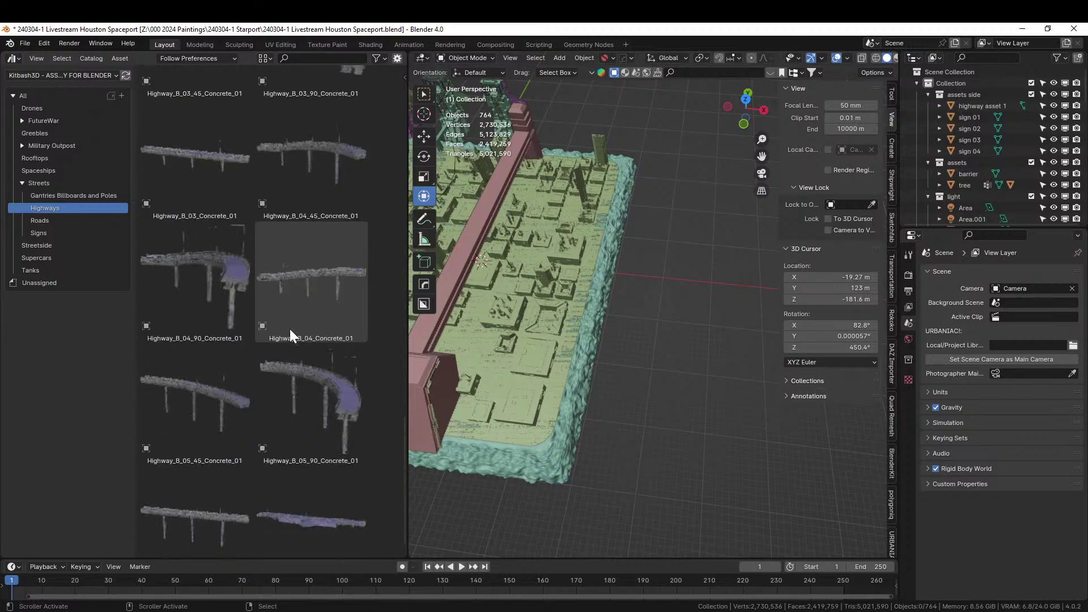
{"action": "left_click", "coordinate": [227, 498]}
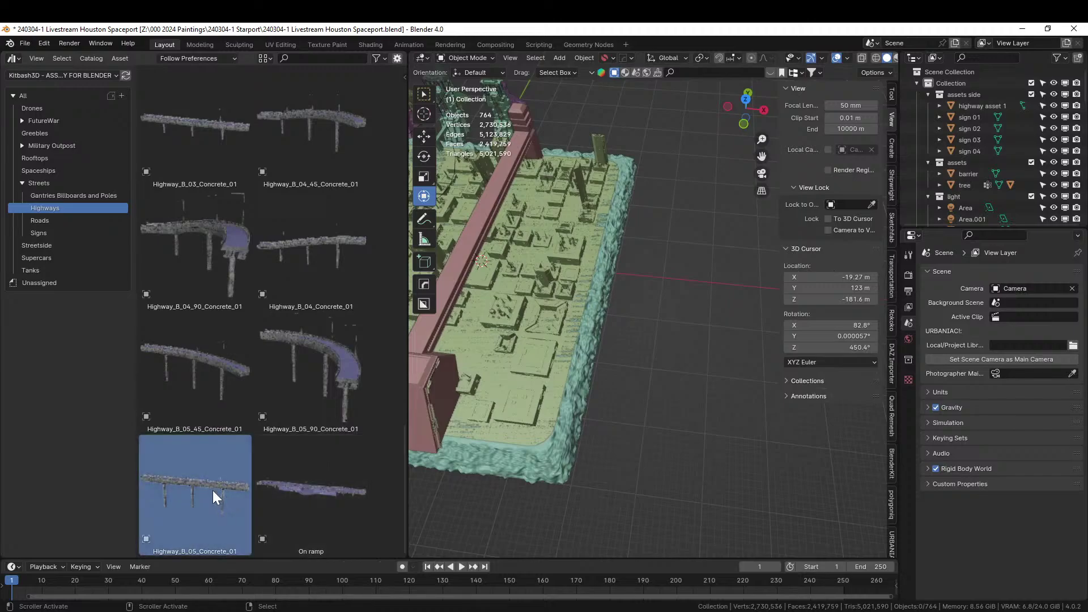
{"action": "left_click_drag", "start_coordinate": [213, 491], "coordinate": [678, 429]}
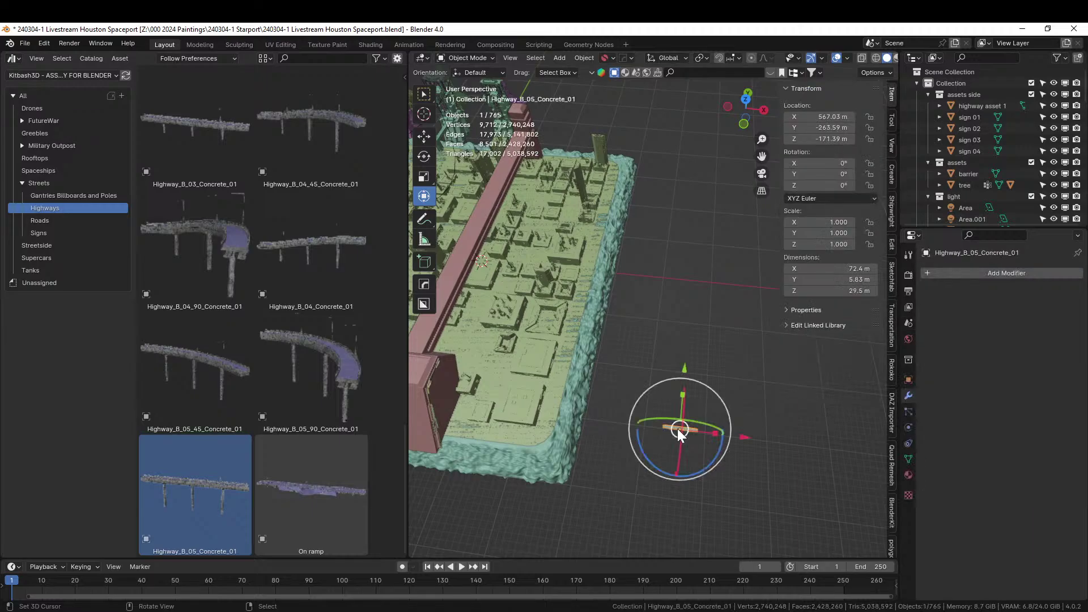
Step: Inspect the placed Highway_B_05_Concrete_01 section up close, then delete it
{"action": "key", "text": "KP_Decimal"}
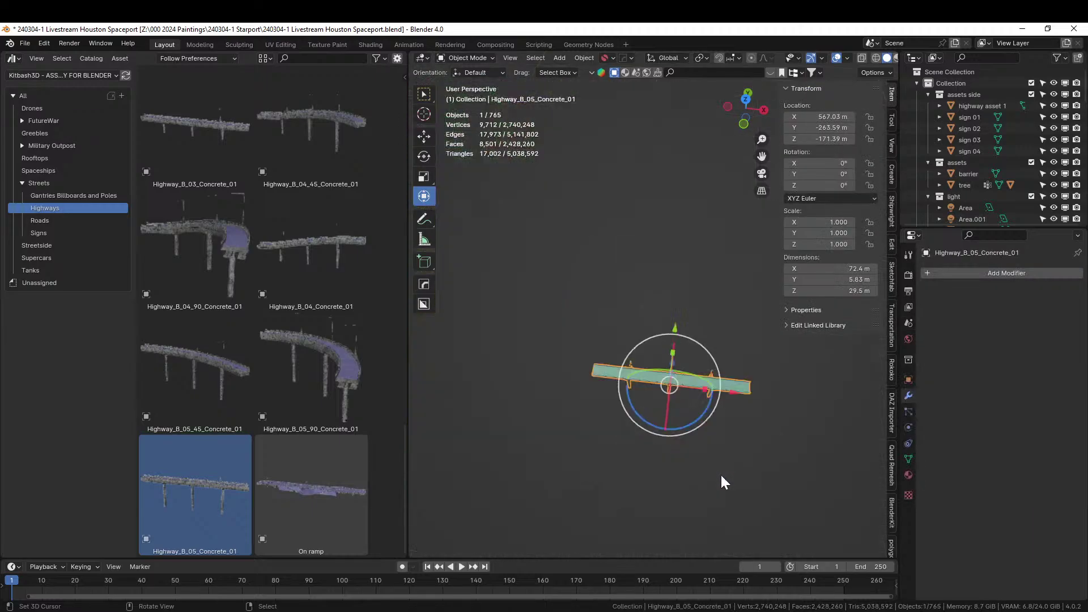
{"action": "middle_click_drag", "start_coordinate": [720, 474], "coordinate": [593, 362]}
{"action": "scroll", "coordinate": [616, 373], "scroll_direction": "up", "scroll_amount": 3}
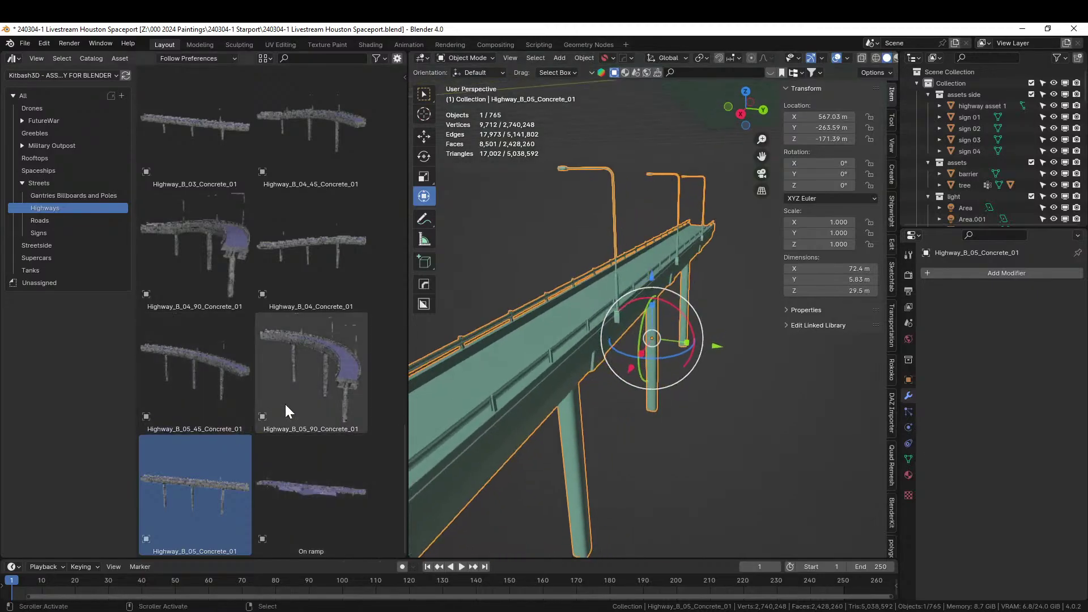
{"action": "scroll", "coordinate": [290, 402], "scroll_direction": "up", "scroll_amount": 3}
{"action": "key", "text": "Delete"}
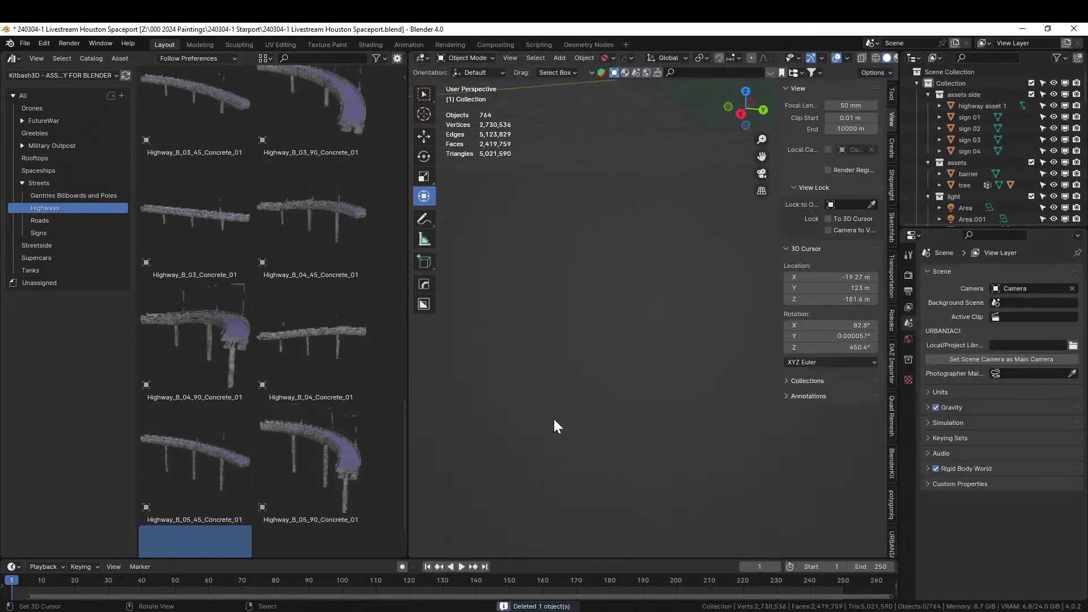
Step: Place the straight Highway_A_03_Concrete_01 section from the Highways catalog in the scene
{"action": "scroll", "coordinate": [334, 283], "scroll_direction": "up", "scroll_amount": 9}
{"action": "scroll", "coordinate": [328, 273], "scroll_direction": "up", "scroll_amount": 15}
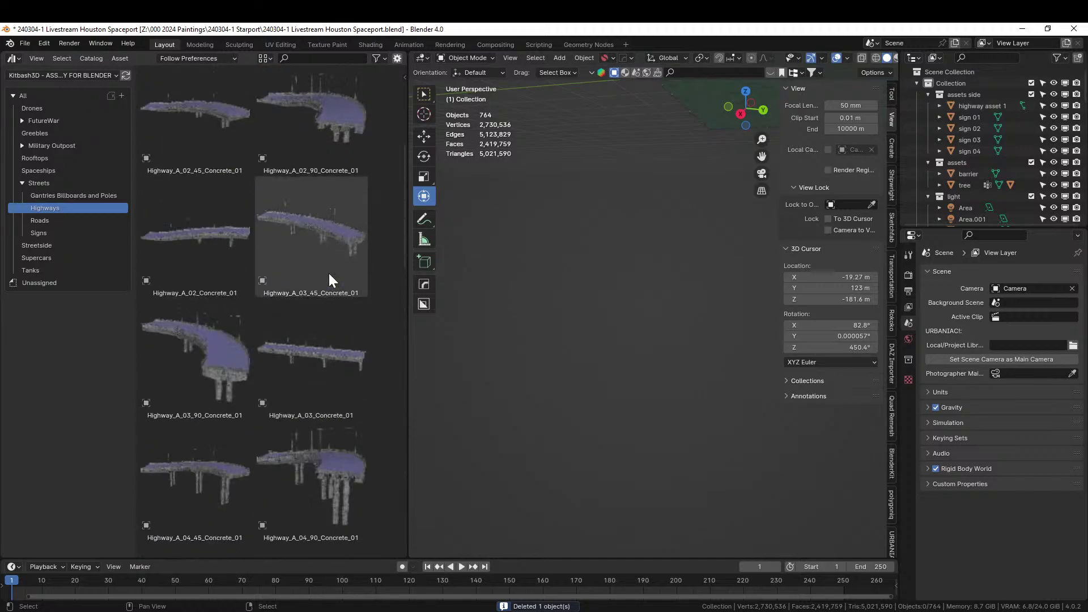
{"action": "left_click_drag", "start_coordinate": [345, 359], "coordinate": [676, 358]}
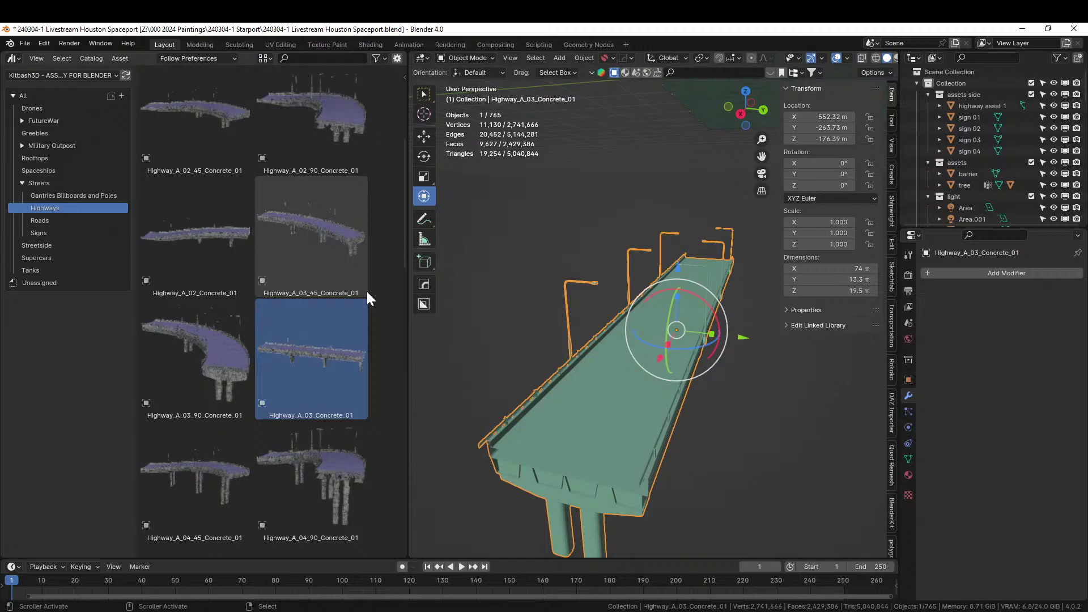
Step: Add the Highway_A_05_Concrete_01 section at the same spot, compare it with the Highway_A_03 section, and delete the A_05 one
{"action": "scroll", "coordinate": [366, 291], "scroll_direction": "up", "scroll_amount": 5}
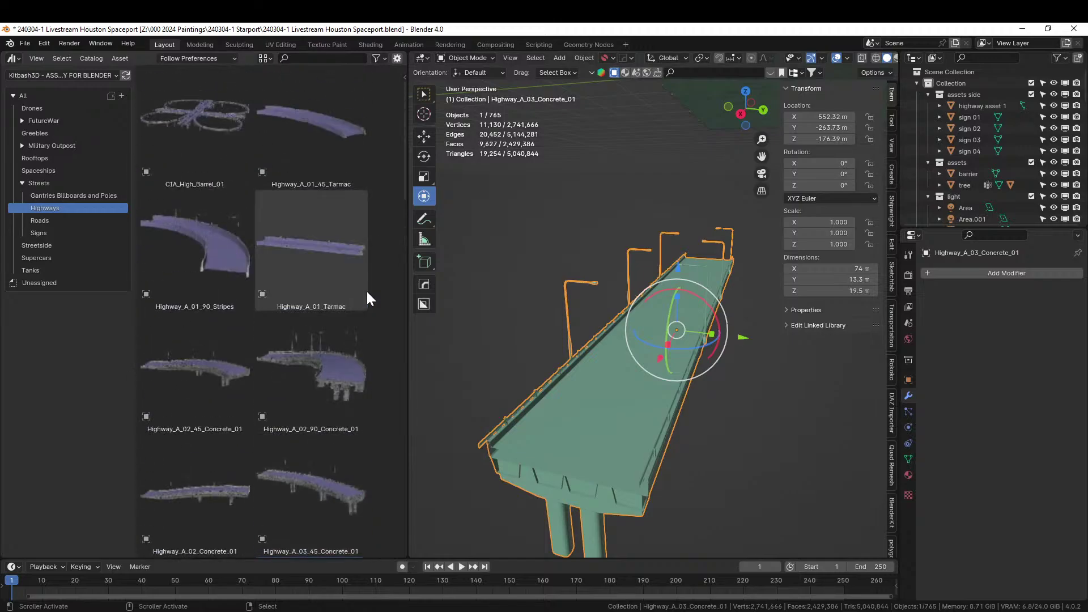
{"action": "scroll", "coordinate": [367, 299], "scroll_direction": "down", "scroll_amount": 5}
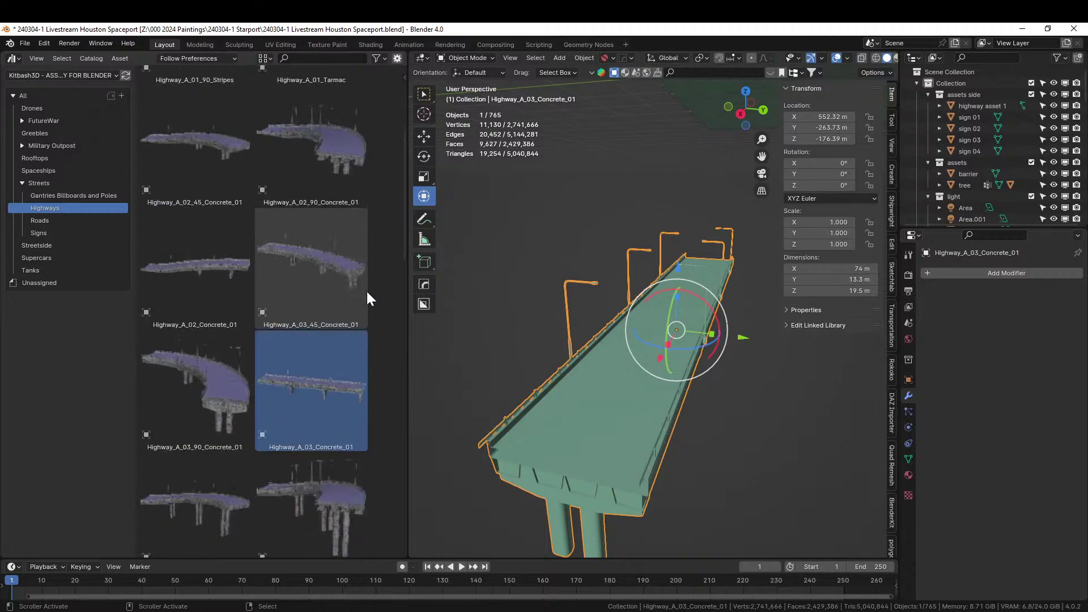
{"action": "scroll", "coordinate": [368, 297], "scroll_direction": "down", "scroll_amount": 5}
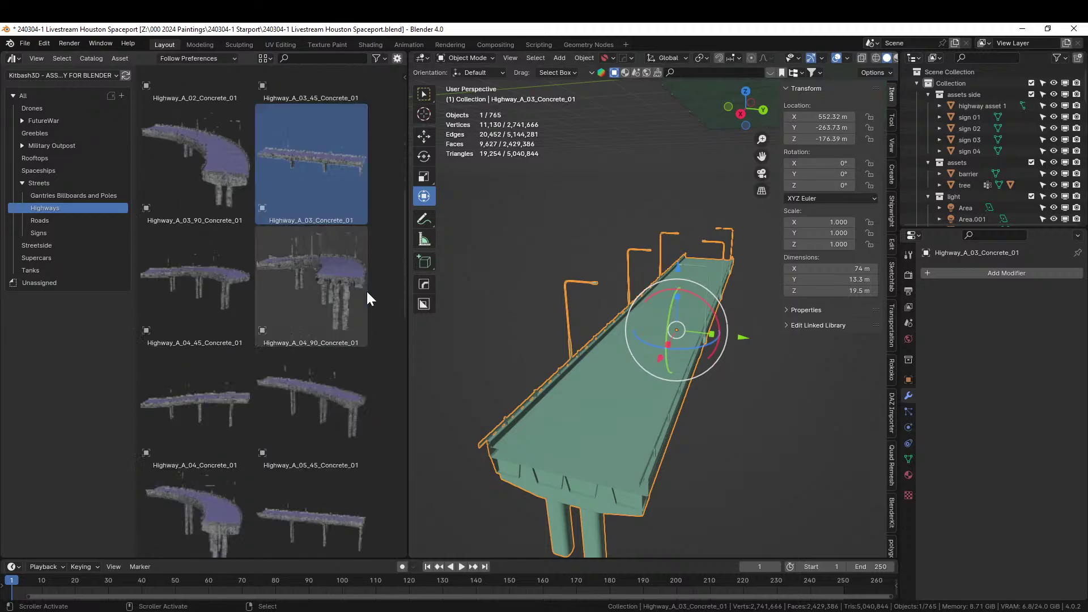
{"action": "scroll", "coordinate": [367, 292], "scroll_direction": "down", "scroll_amount": 3}
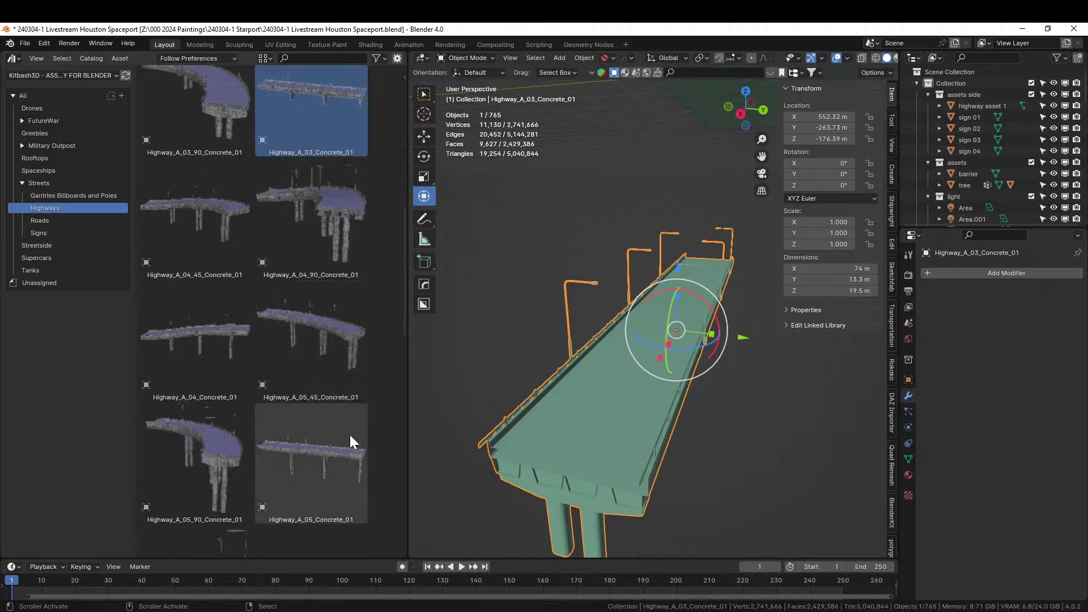
{"action": "left_click_drag", "start_coordinate": [350, 433], "coordinate": [775, 451]}
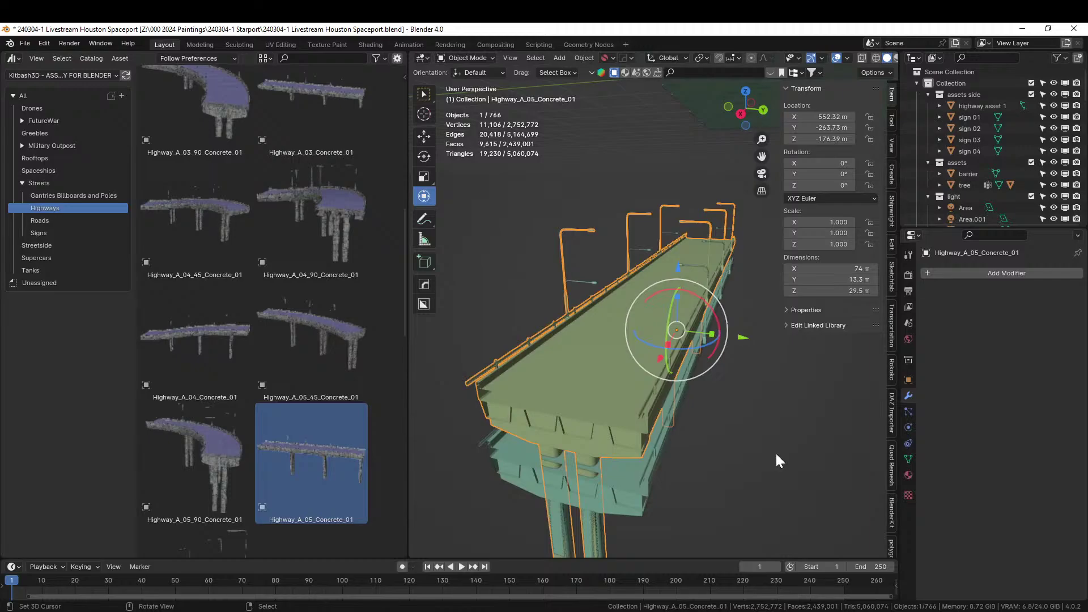
{"action": "middle_click_drag", "start_coordinate": [738, 452], "coordinate": [764, 418]}
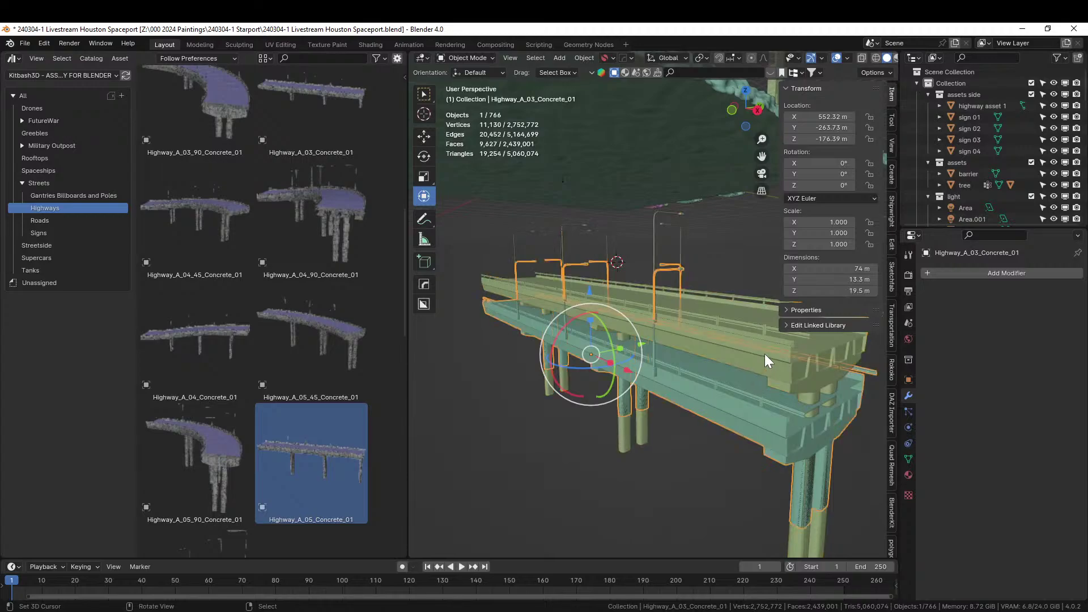
{"action": "key", "text": "Delete"}
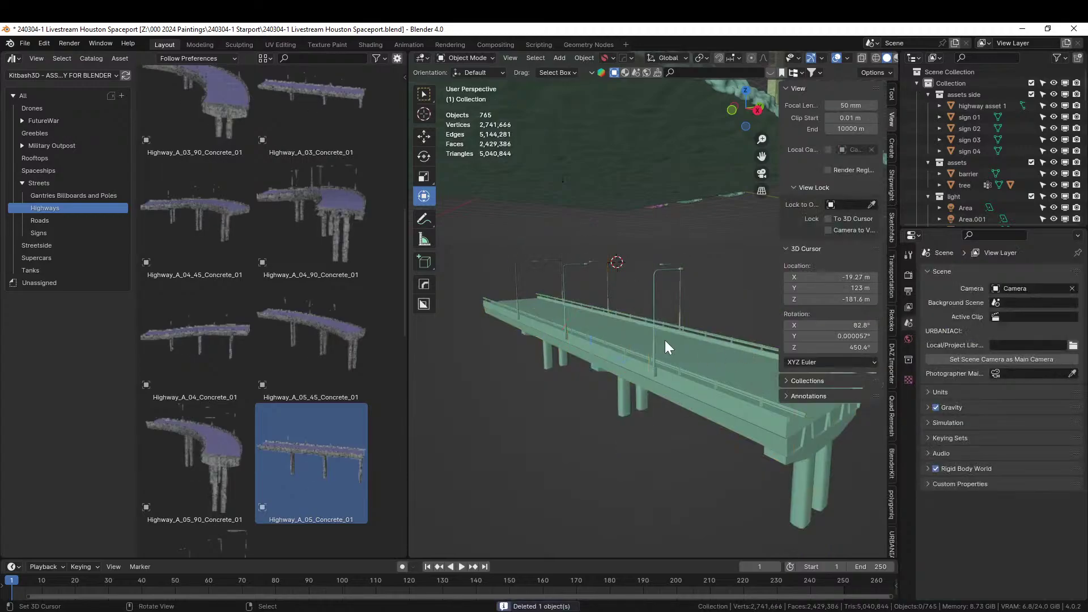
Step: Close the Asset Browser area and show the city and the highway section from above
{"action": "right_click", "coordinate": [171, 57]}
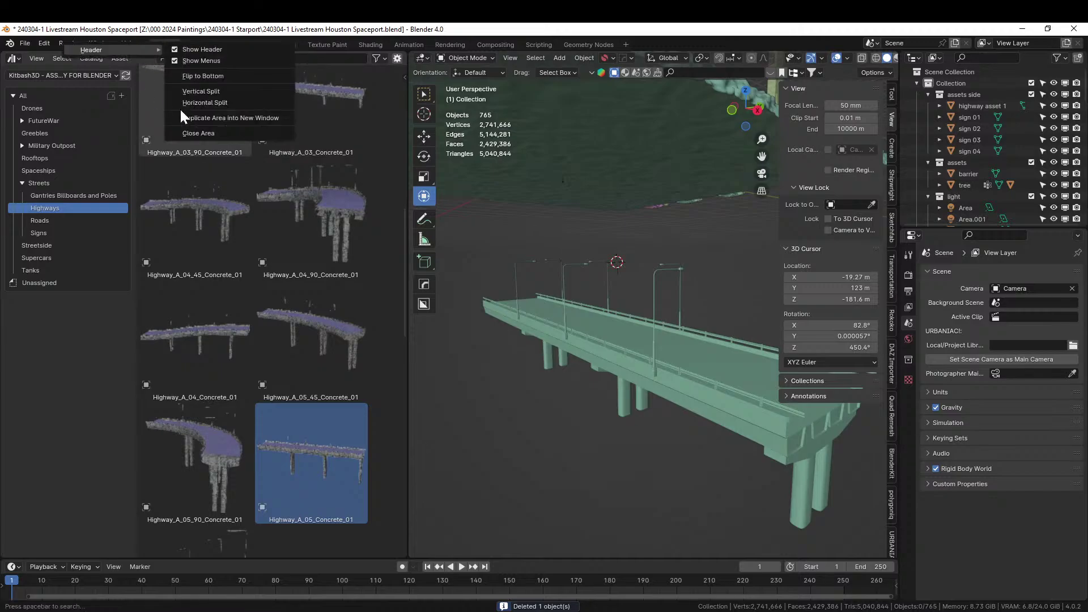
{"action": "left_click", "coordinate": [210, 135]}
{"action": "scroll", "coordinate": [590, 333], "scroll_direction": "down", "scroll_amount": 3}
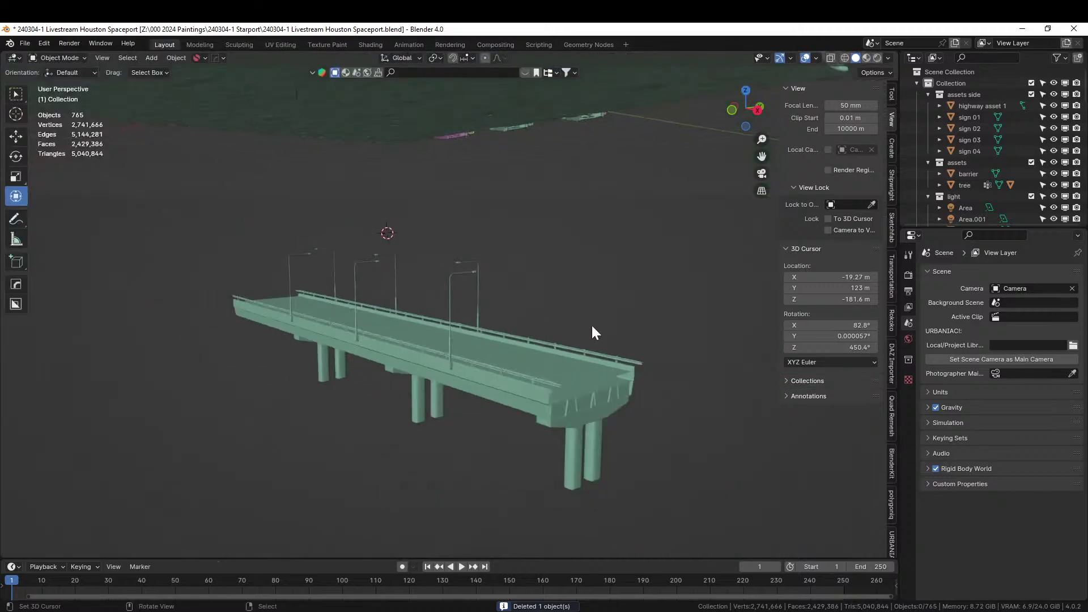
{"action": "key", "text": "KP_7"}
{"action": "scroll", "coordinate": [595, 335], "scroll_direction": "down", "scroll_amount": 8}
{"action": "scroll", "coordinate": [492, 331], "scroll_direction": "down", "scroll_amount": 3}
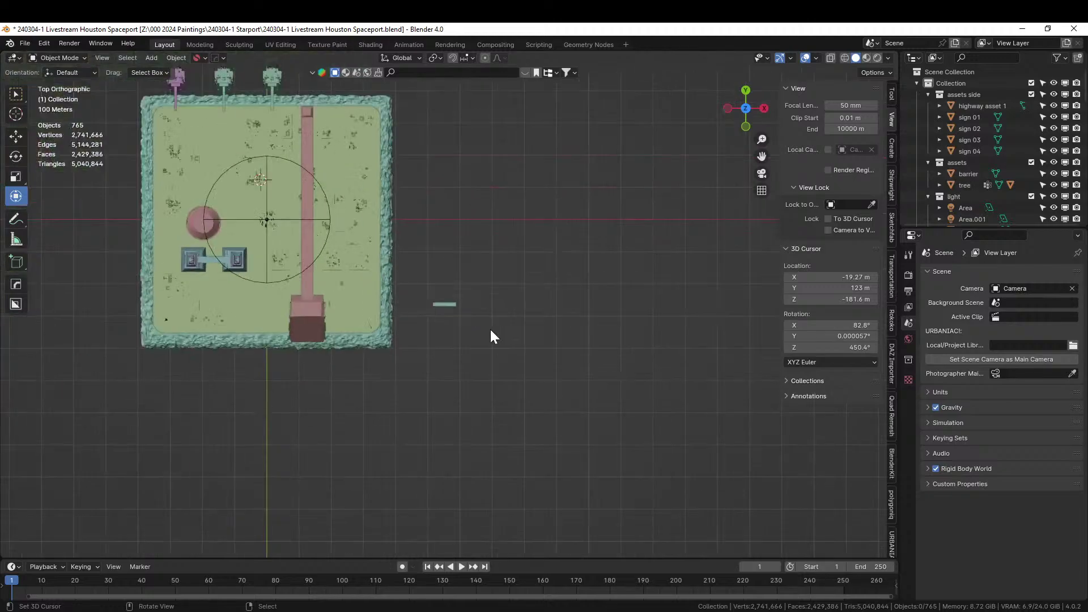
Step: Clear the highway section's location to the world origin and move it about 382 m along X to the city's edge
{"action": "left_click", "coordinate": [450, 308]}
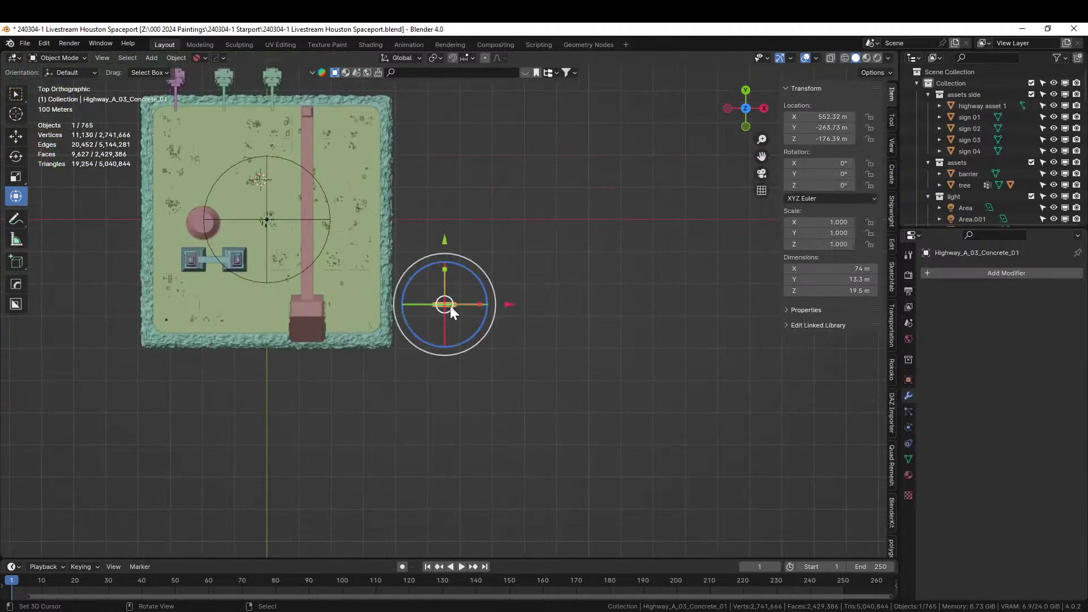
{"action": "key", "text": "alt+g"}
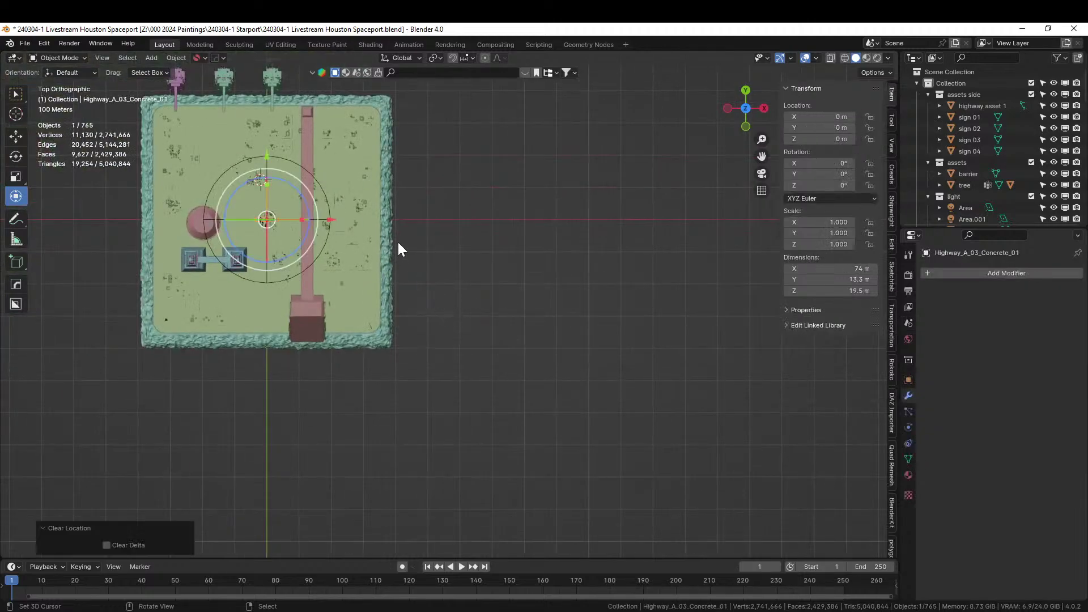
{"action": "key", "text": "g"}
{"action": "key", "text": "x"}
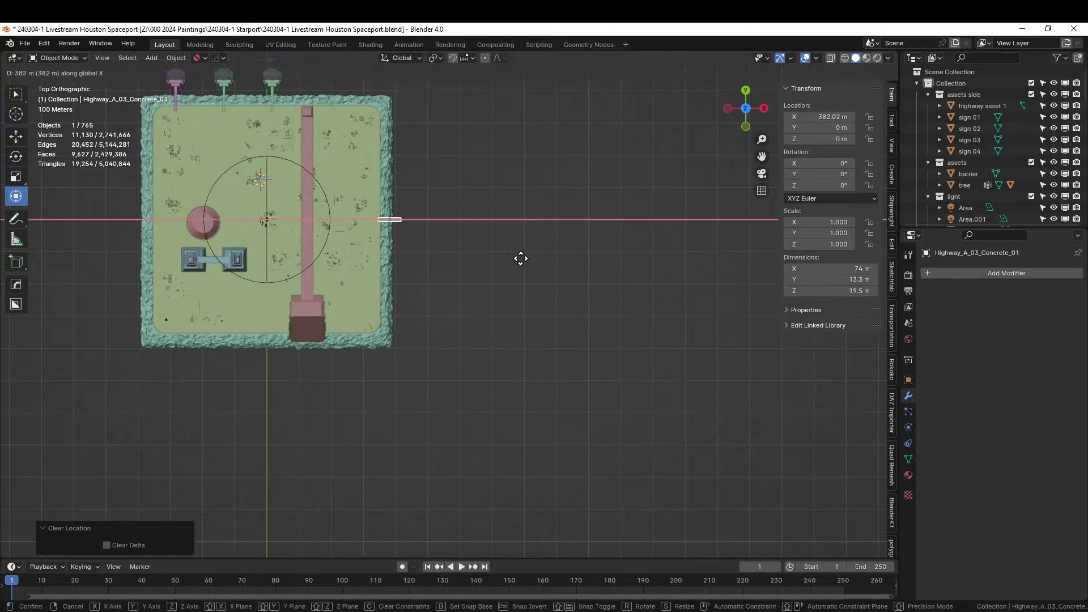
{"action": "left_click", "coordinate": [522, 260]}
{"action": "key", "text": "KP_Decimal"}
{"action": "middle_click_drag", "start_coordinate": [522, 259], "coordinate": [300, 211]}
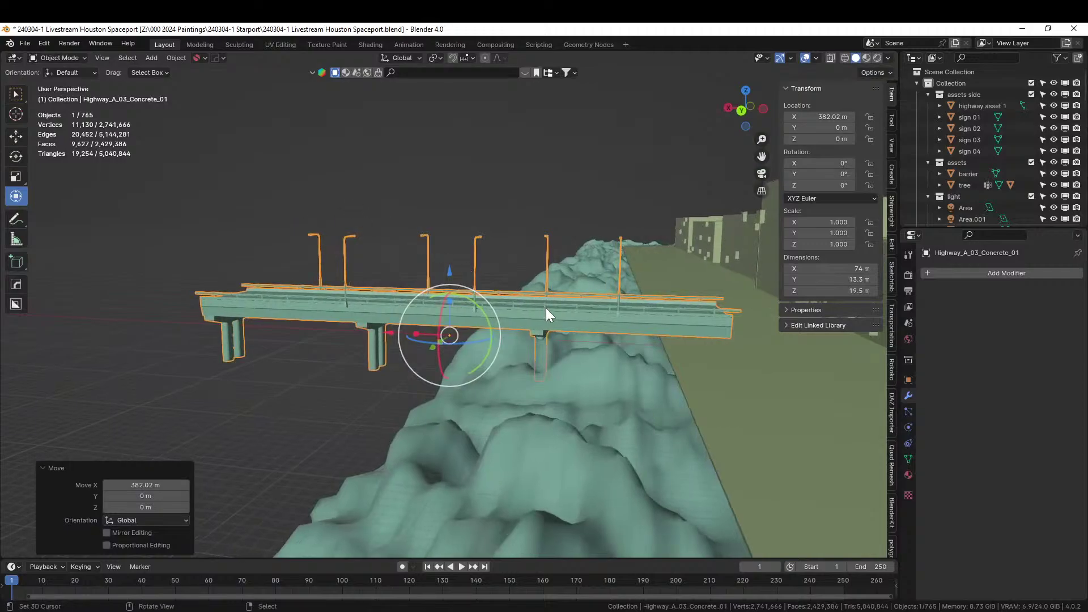
Step: Lower the highway section to a Z location of about -1.42 m so its deck meets the city's ground
{"action": "key", "text": "g"}
{"action": "key", "text": "z"}
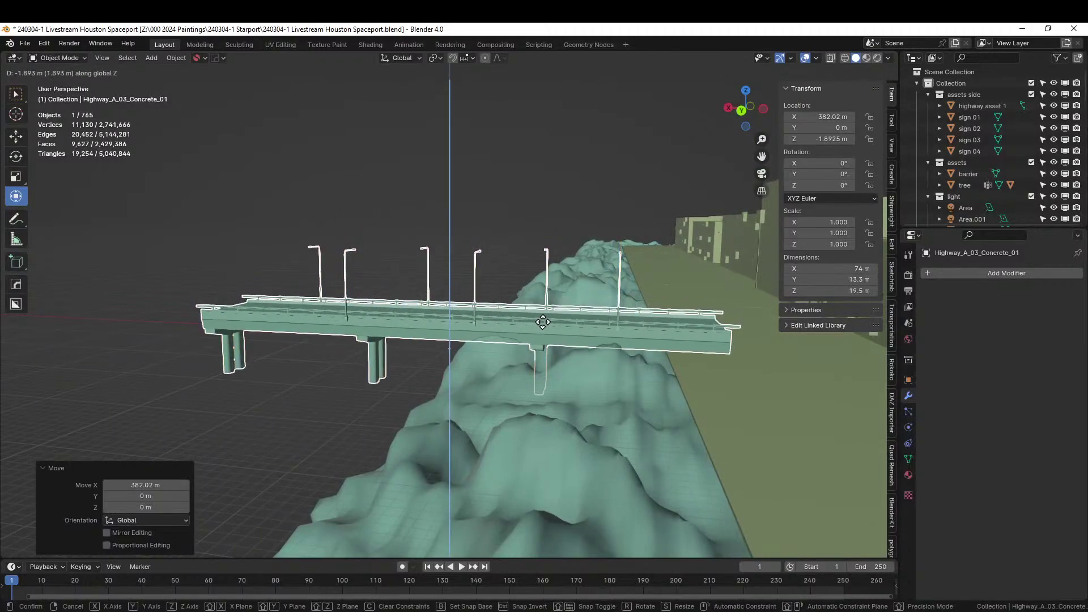
{"action": "left_click", "coordinate": [543, 324]}
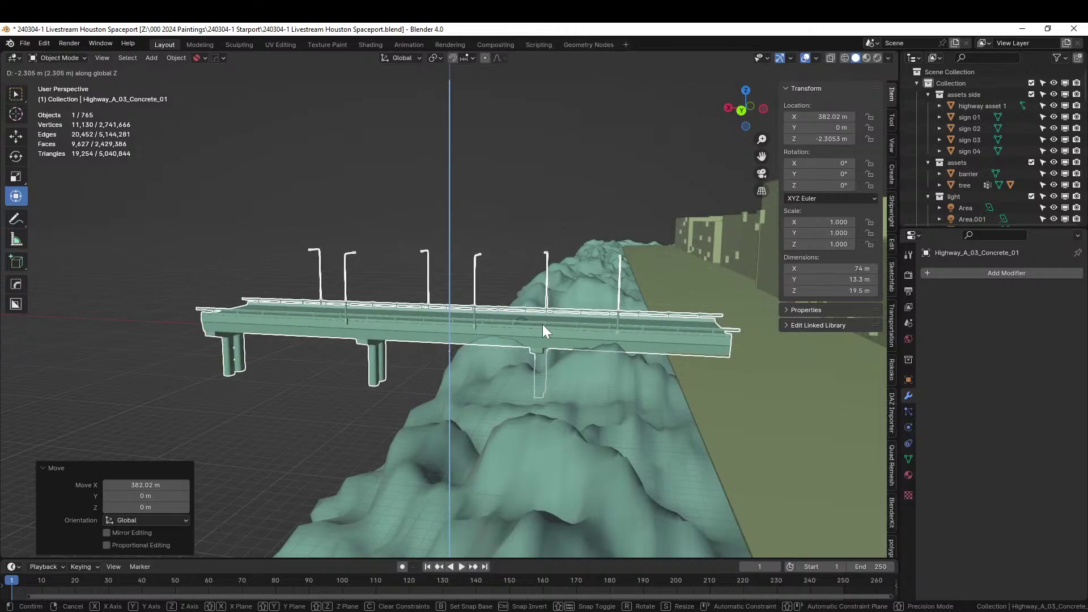
{"action": "middle_click_drag", "start_coordinate": [542, 324], "coordinate": [560, 386]}
{"action": "key", "text": "g"}
{"action": "key", "text": "z"}
{"action": "left_click", "coordinate": [549, 357]}
Step: Array the highway section outward along X with Array V2, with slightly overlapping copies, into a bridge about 433 m long
{"action": "scroll", "coordinate": [550, 357], "scroll_direction": "down", "scroll_amount": 3}
{"action": "key", "text": "q"}
{"action": "mouse_move", "coordinate": [553, 335]}
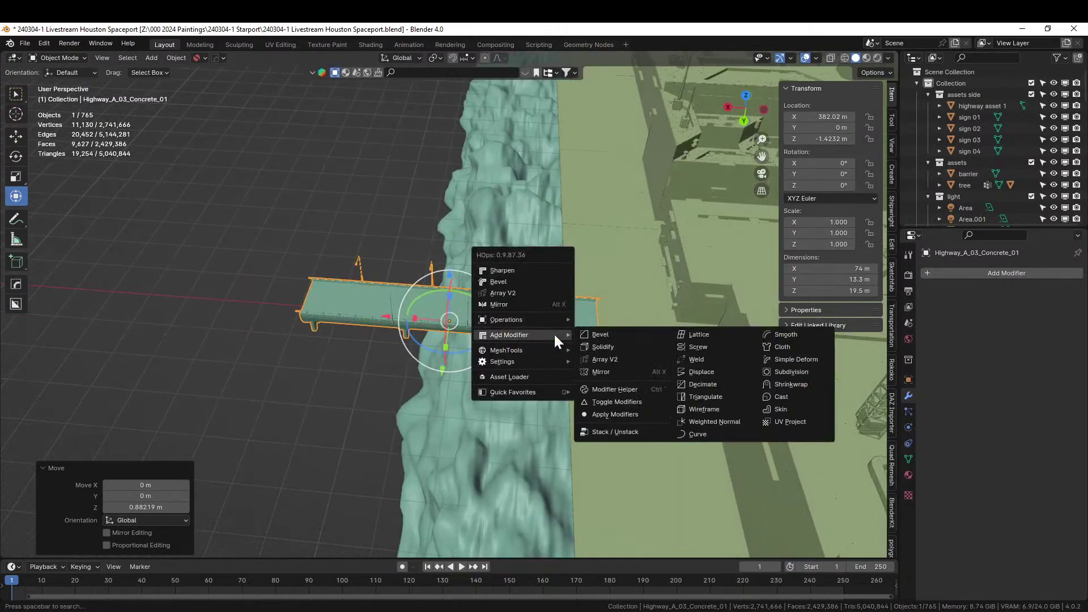
{"action": "left_click", "coordinate": [533, 291]}
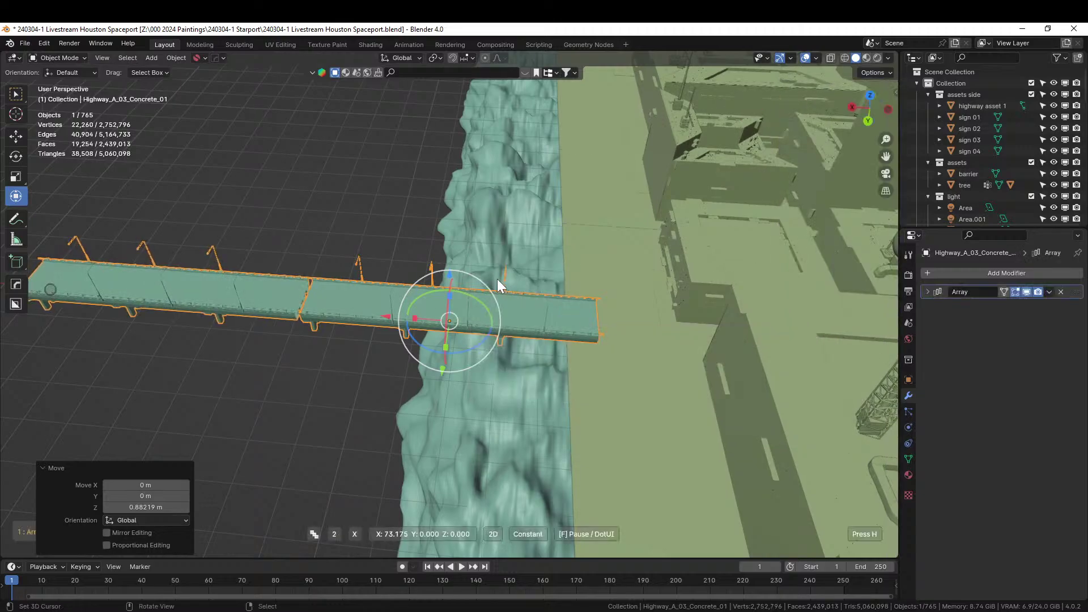
{"action": "scroll", "coordinate": [465, 272], "scroll_direction": "up", "scroll_amount": 1}
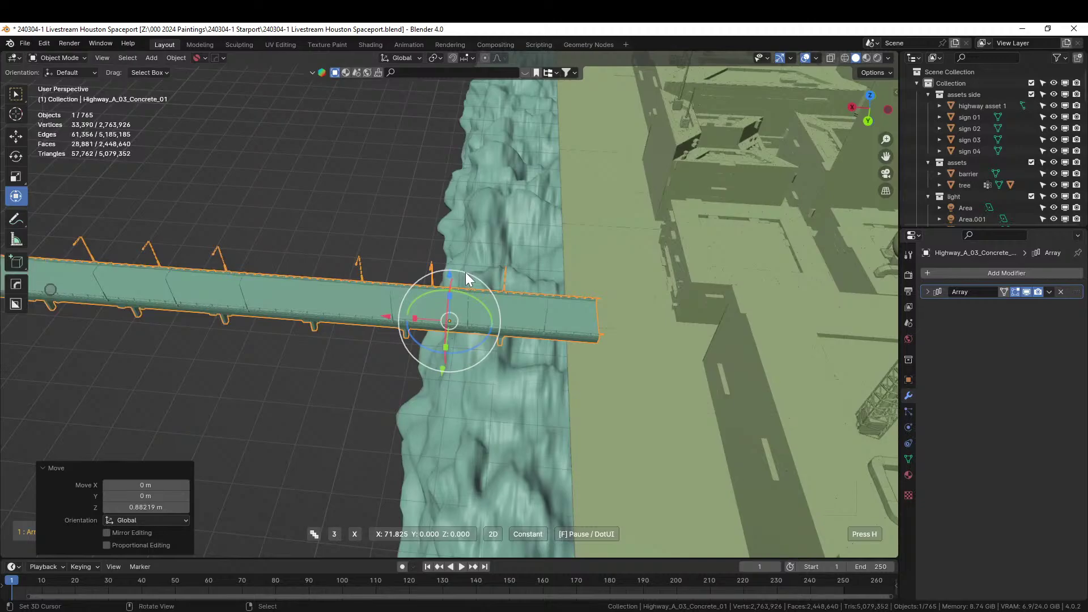
{"action": "scroll", "coordinate": [465, 272], "scroll_direction": "up", "scroll_amount": 2}
{"action": "left_click", "coordinate": [464, 272]}
{"action": "key", "text": "n"}
Step: Make a linked duplicate of the highway bridge and offset it 120 m along Y
{"action": "middle_click_drag", "start_coordinate": [464, 272], "coordinate": [454, 369]}
{"action": "scroll", "coordinate": [648, 391], "scroll_direction": "down", "scroll_amount": 2}
{"action": "key", "text": "KP_7"}
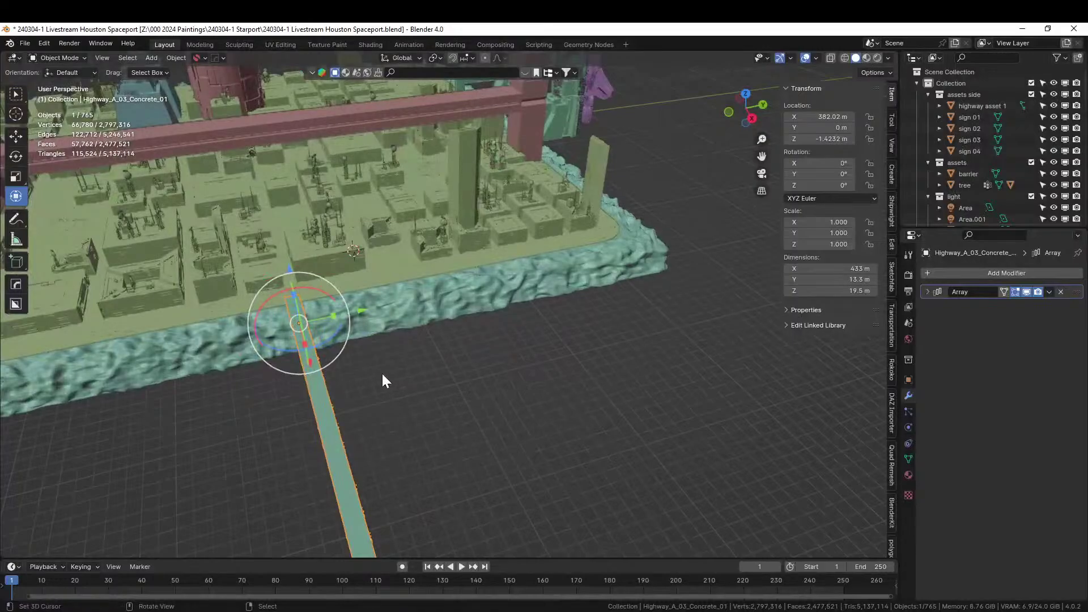
{"action": "key", "text": "alt+d"}
{"action": "right_click", "coordinate": [353, 367]}
{"action": "left_click_drag", "start_coordinate": [361, 310], "coordinate": [498, 309]}
{"action": "middle_click_drag", "start_coordinate": [499, 310], "coordinate": [513, 356]}
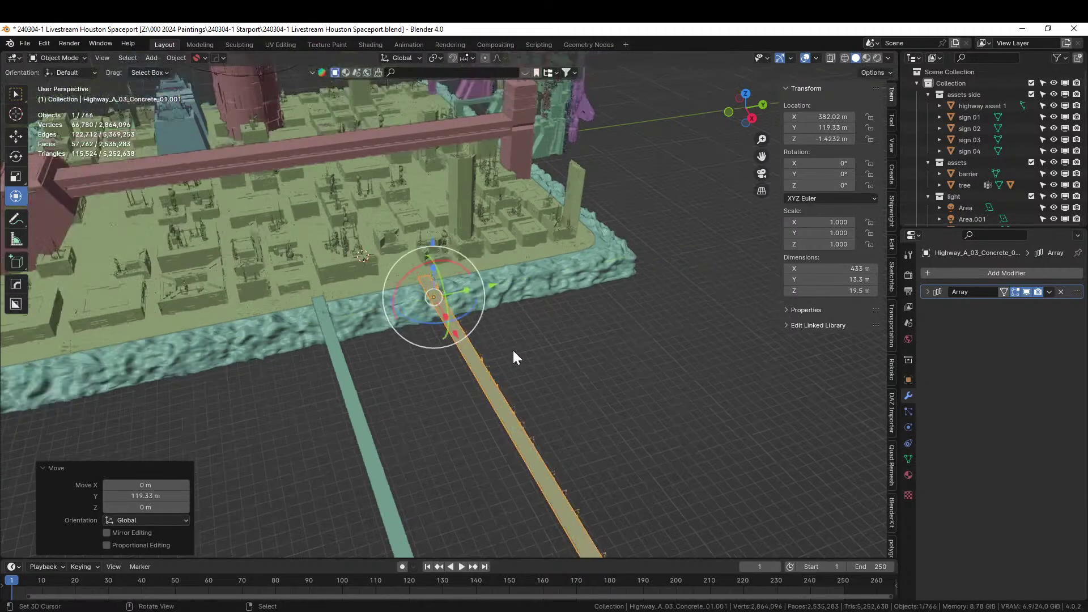
{"action": "scroll", "coordinate": [516, 359], "scroll_direction": "down", "scroll_amount": 2}
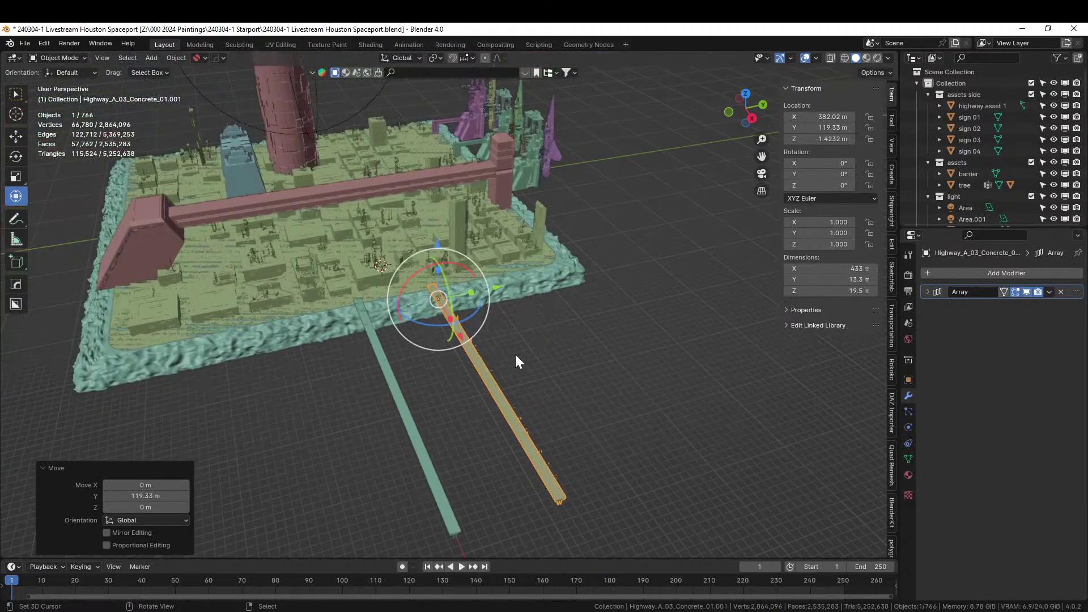
{"action": "left_click", "coordinate": [142, 496]}
{"action": "type", "text": "120"}
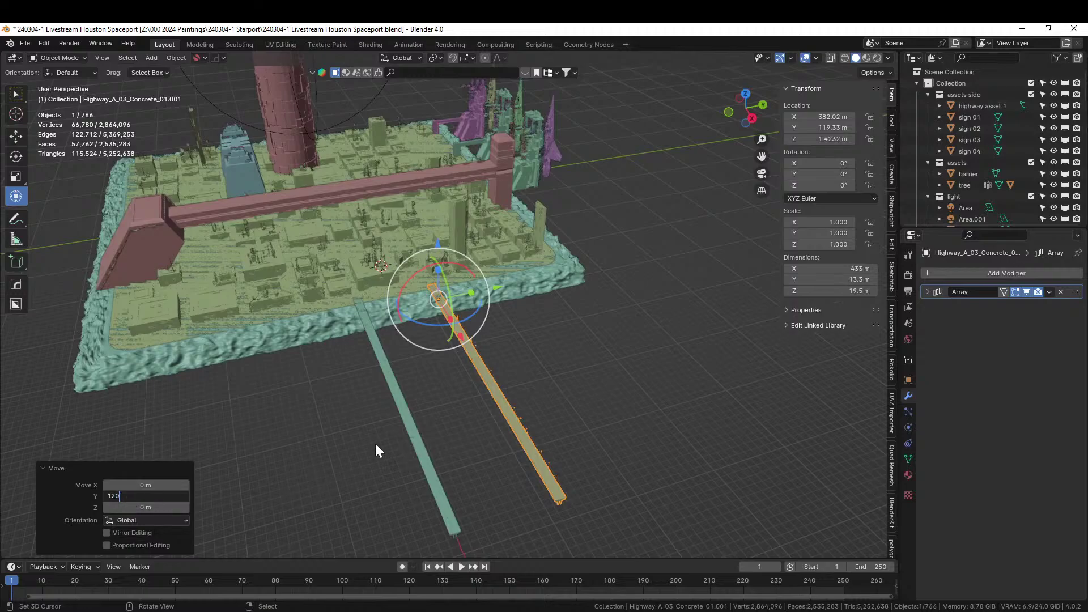
{"action": "key", "text": "Return"}
Step: Make another linked duplicate of the original highway bridge and offset it -120 m along Y
{"action": "left_click", "coordinate": [403, 421]}
{"action": "key", "text": "shift+d"}
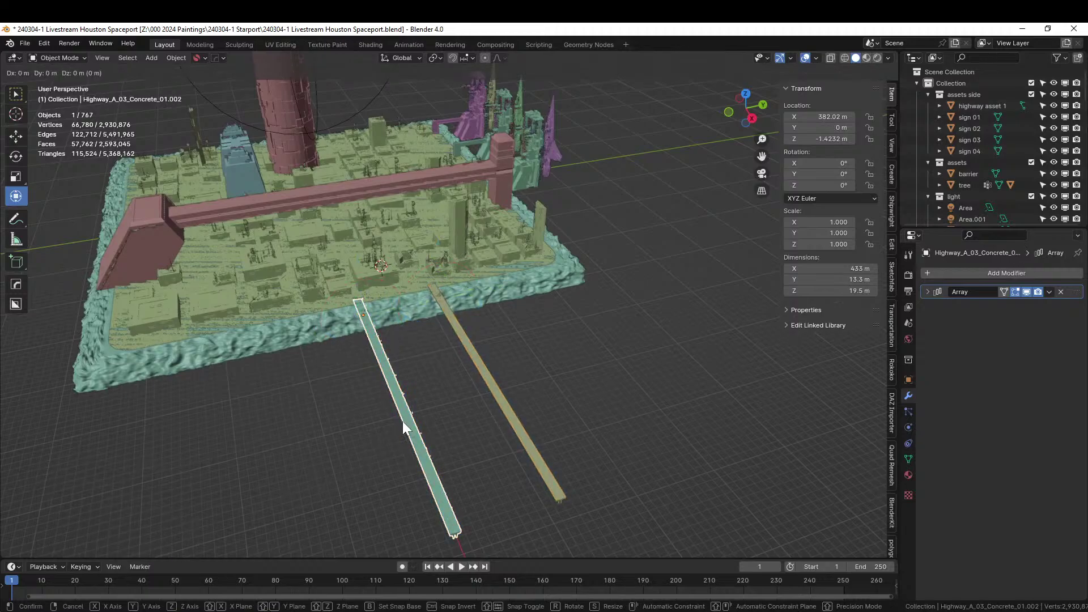
{"action": "right_click", "coordinate": [403, 420]}
{"action": "left_click_drag", "start_coordinate": [415, 302], "coordinate": [308, 317]}
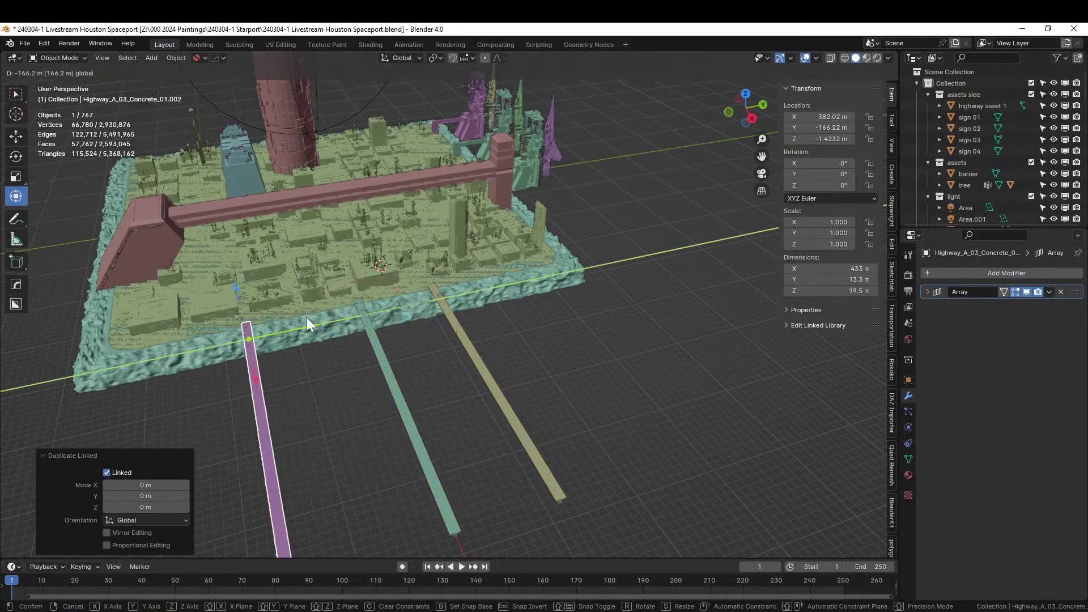
{"action": "left_click", "coordinate": [307, 317]}
{"action": "left_click", "coordinate": [145, 496]}
{"action": "type", "text": "-120"}
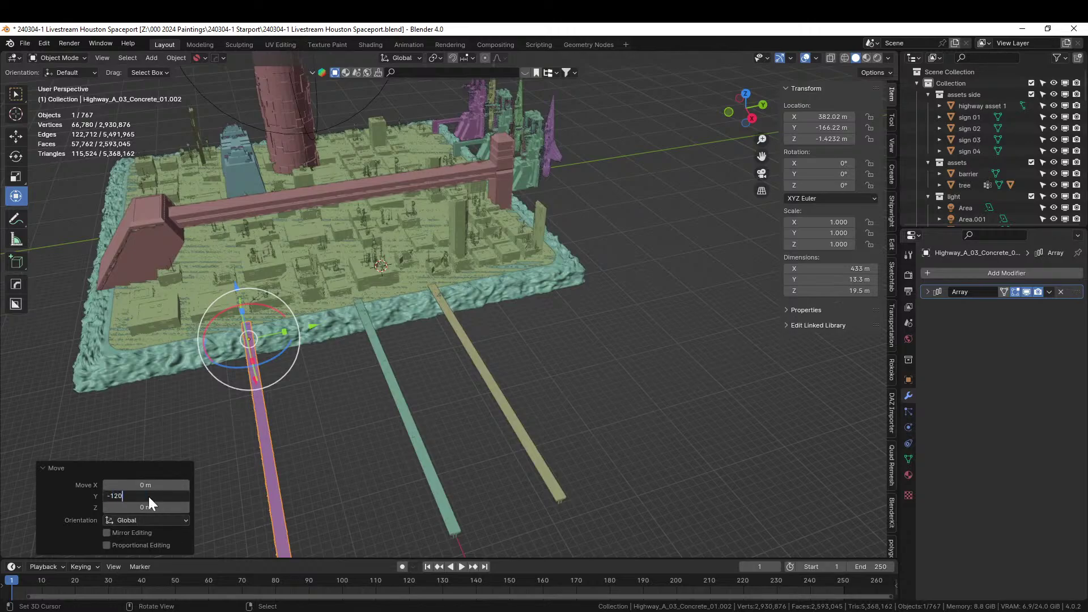
{"action": "key", "text": "Return"}
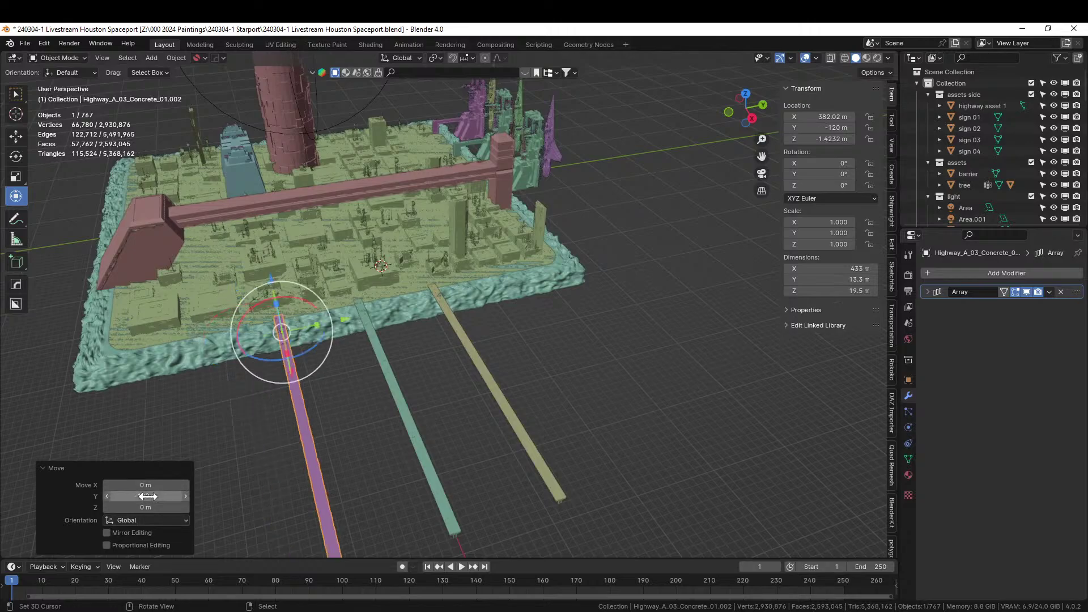
Step: Add a cube at the origin of the middle highway bridge, with the 3D cursor placed there
{"action": "scroll", "coordinate": [260, 401], "scroll_direction": "up", "scroll_amount": 3}
{"action": "middle_click_drag", "start_coordinate": [260, 401], "coordinate": [355, 356]}
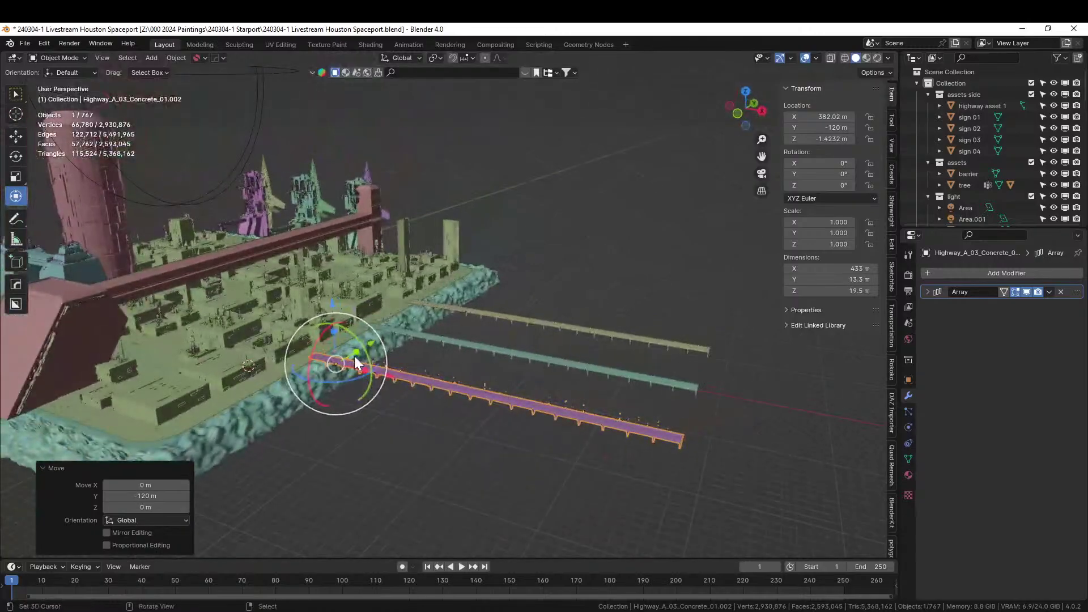
{"action": "scroll", "coordinate": [355, 356], "scroll_direction": "up", "scroll_amount": 2}
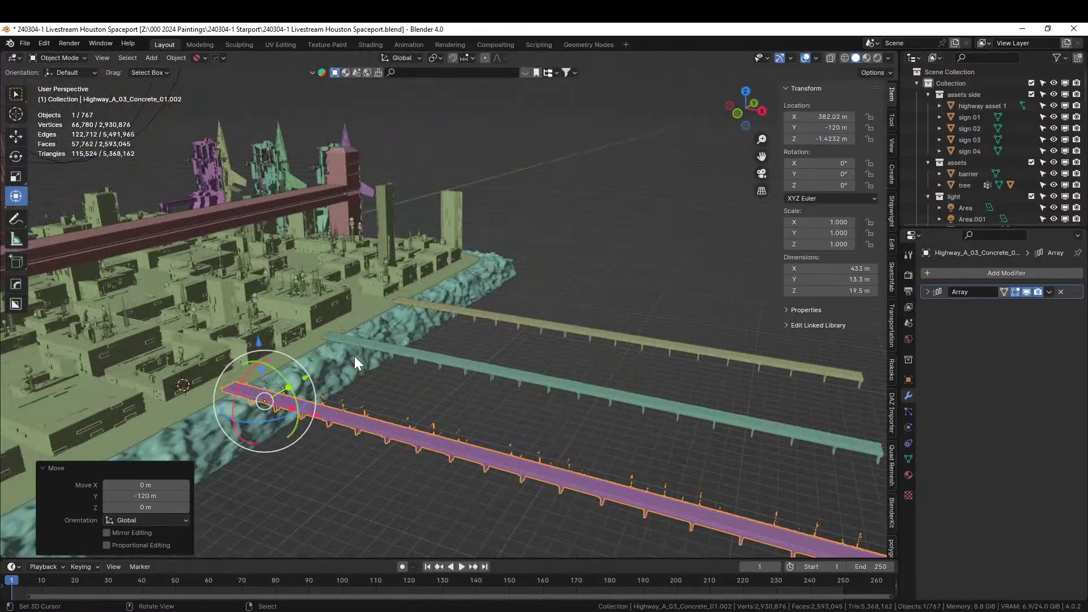
{"action": "middle_click_drag", "start_coordinate": [372, 337], "coordinate": [385, 379]}
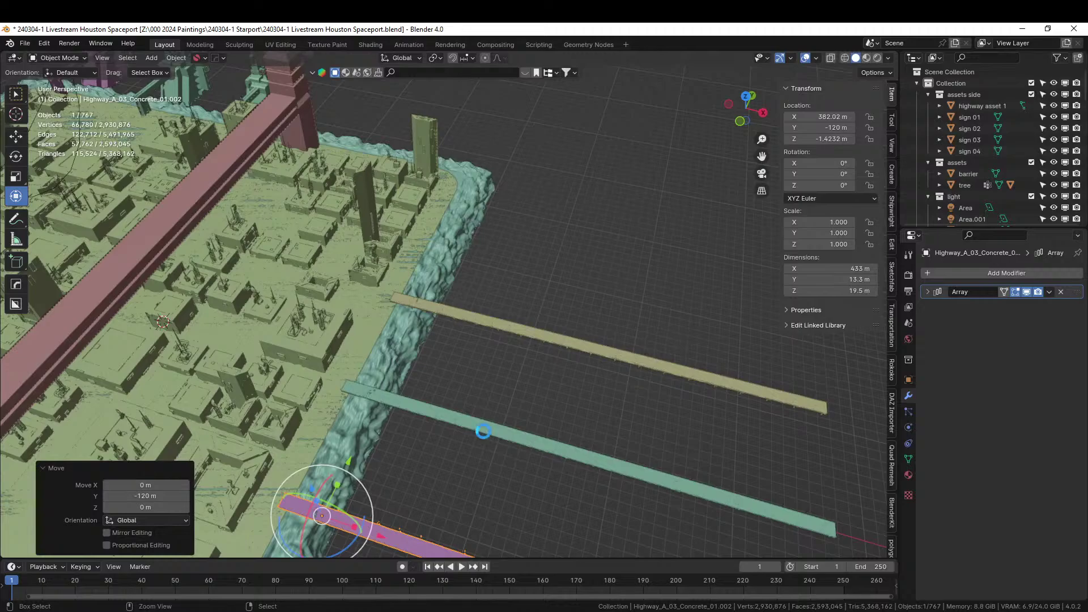
{"action": "middle_click_drag", "start_coordinate": [463, 433], "coordinate": [569, 410]}
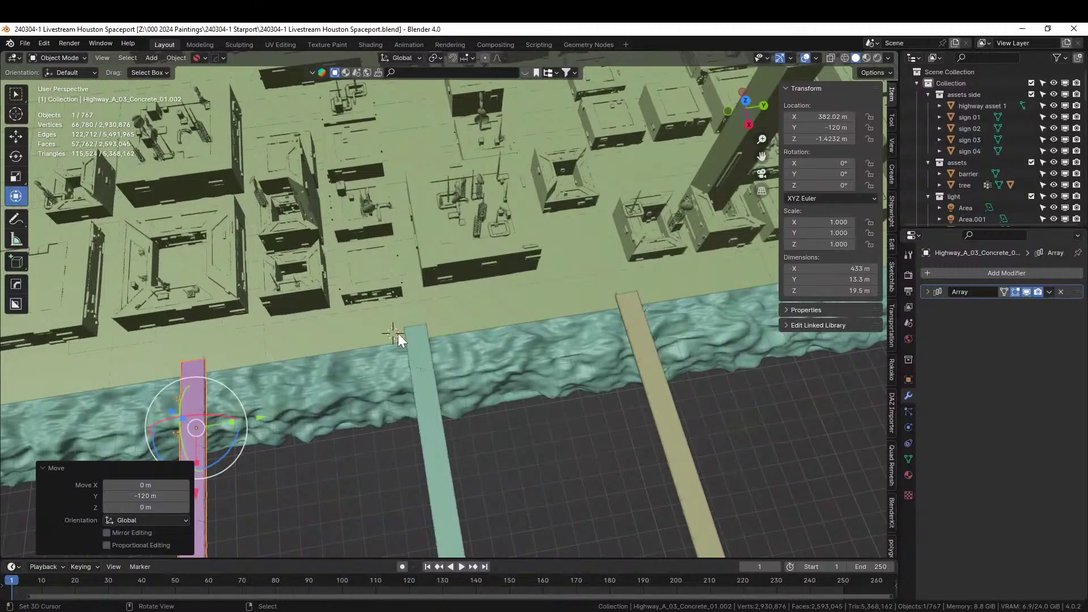
{"action": "left_click", "coordinate": [417, 338]}
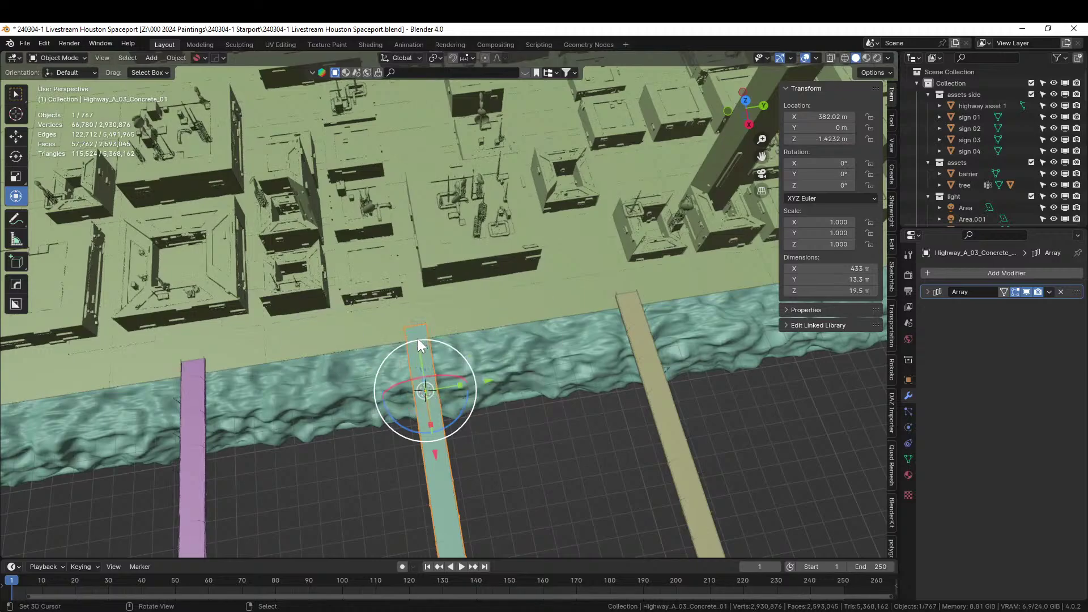
{"action": "key", "text": "shift+a"}
{"action": "mouse_move", "coordinate": [385, 313]}
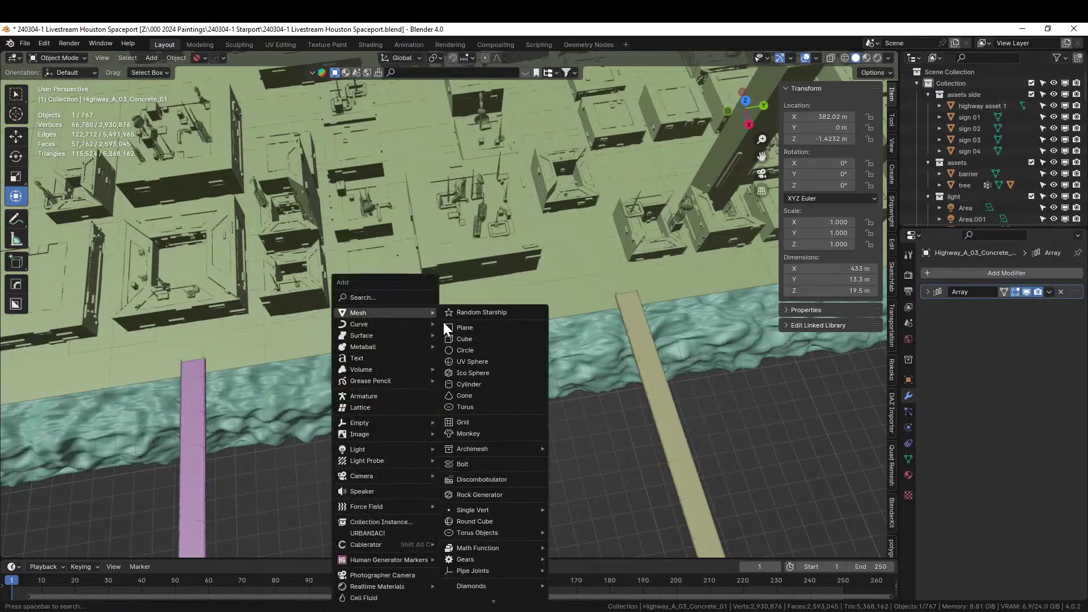
{"action": "left_click", "coordinate": [480, 339]}
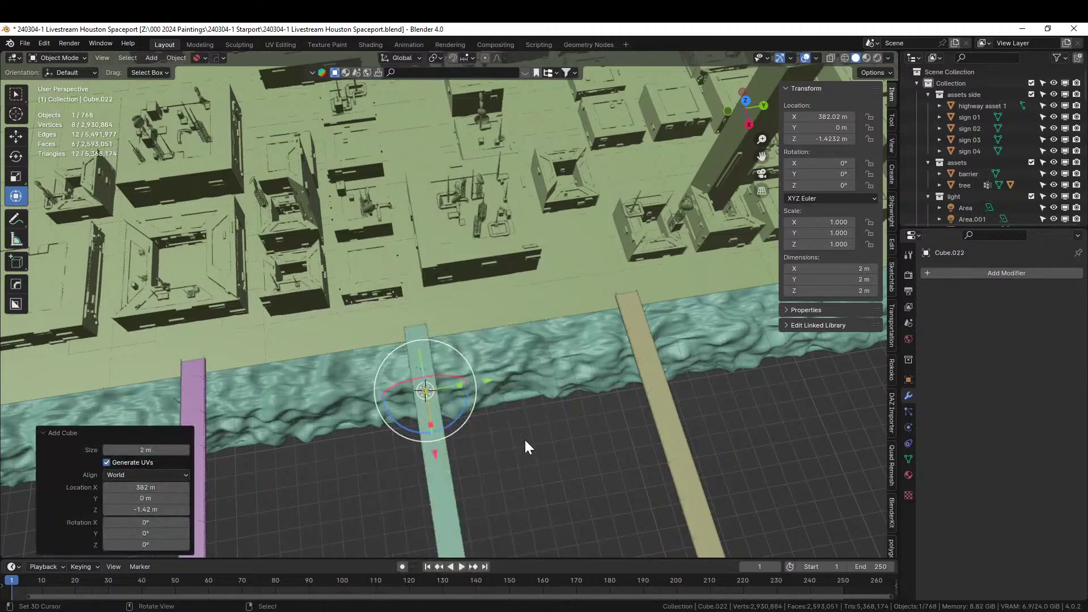
Step: Scale the cube to about 26.7 m and stretch it along Y to about 282 m, spanning all three highways
{"action": "type", "text": "s13.3331  Y: 13.3331  Z: 13.3331"}
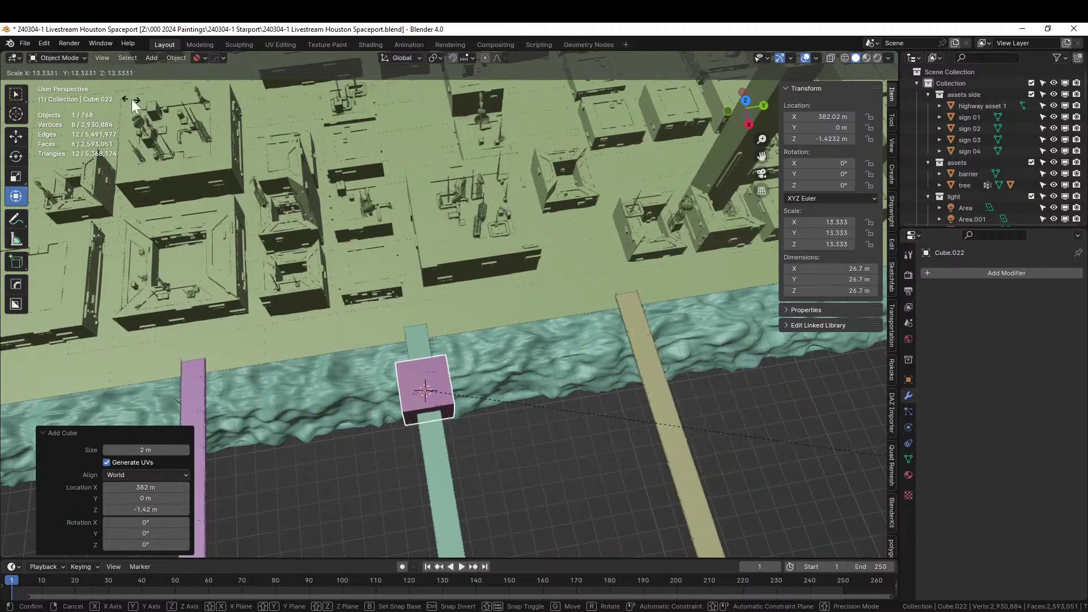
{"action": "key", "text": "Return"}
{"action": "key", "text": "s"}
{"action": "key", "text": "y"}
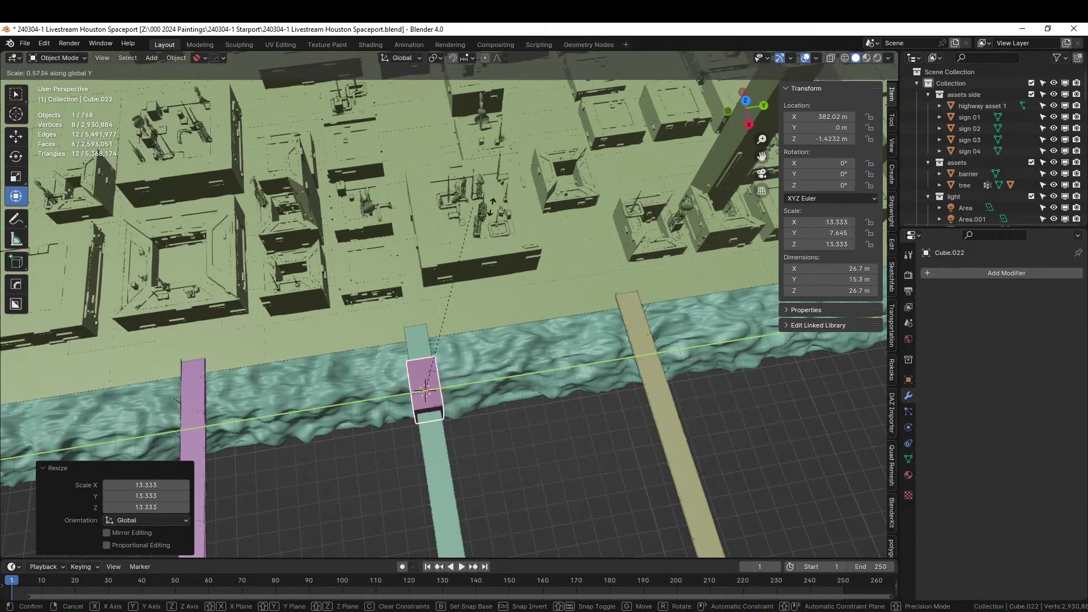
{"action": "left_click", "coordinate": [524, 103]}
Step: Move the long block about 37 m along X toward the city and raise it about 13 m above the ground
{"action": "middle_click_drag", "start_coordinate": [474, 320], "coordinate": [619, 281]}
{"action": "key", "text": "g"}
{"action": "key", "text": "x"}
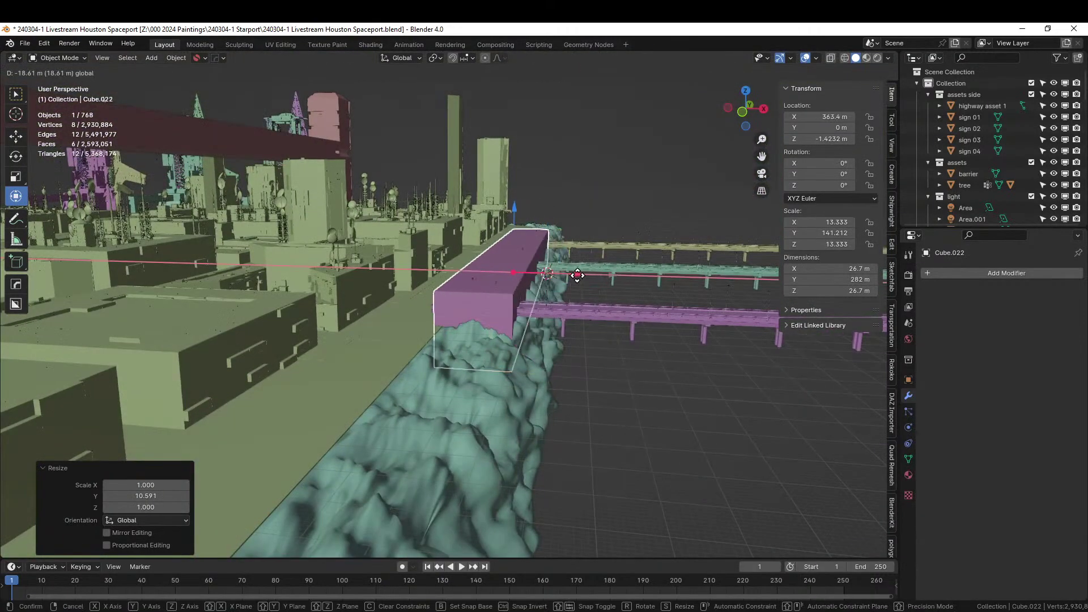
{"action": "left_click", "coordinate": [514, 278]}
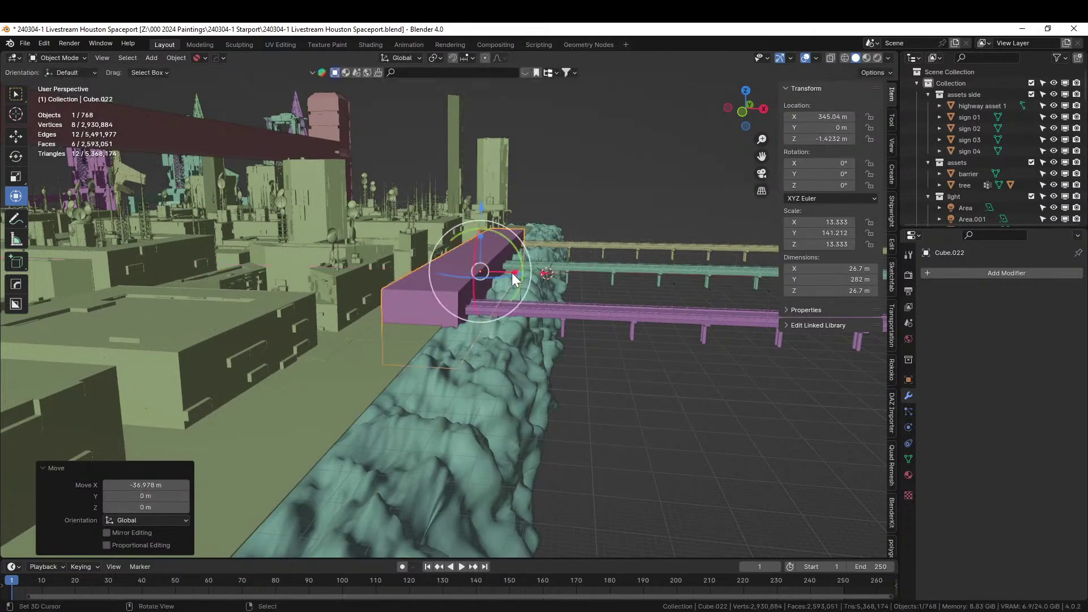
{"action": "key", "text": "g"}
{"action": "key", "text": "z"}
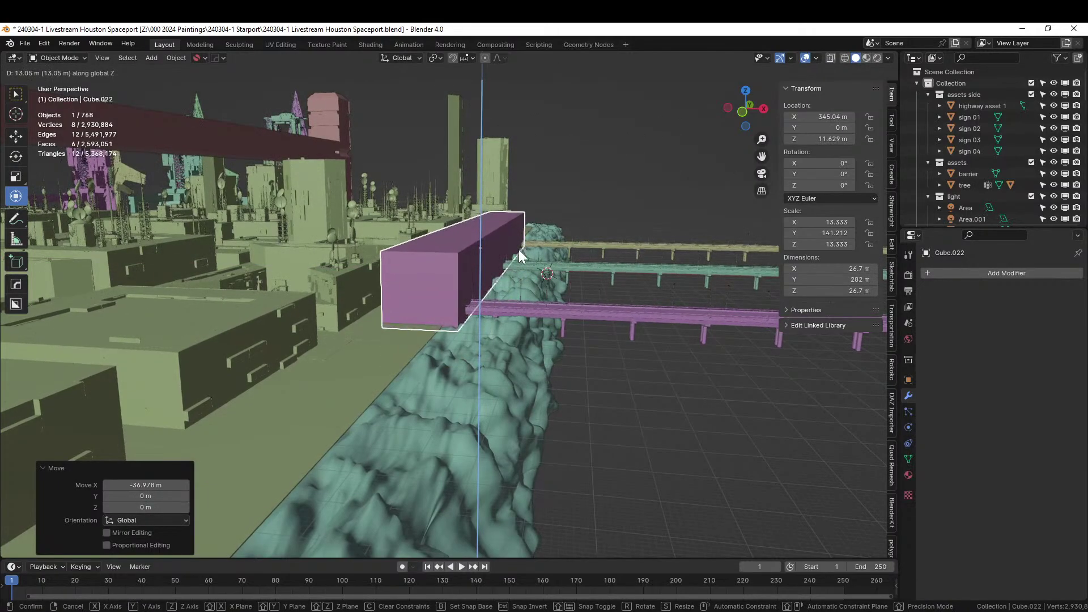
{"action": "left_click", "coordinate": [518, 249]}
Step: Add a bisecting mirror modifier across the Y axis to the long block
{"action": "middle_click_drag", "start_coordinate": [518, 249], "coordinate": [495, 269]}
{"action": "middle_click_drag", "start_coordinate": [391, 340], "coordinate": [352, 366]}
{"action": "key", "text": "alt+x"}
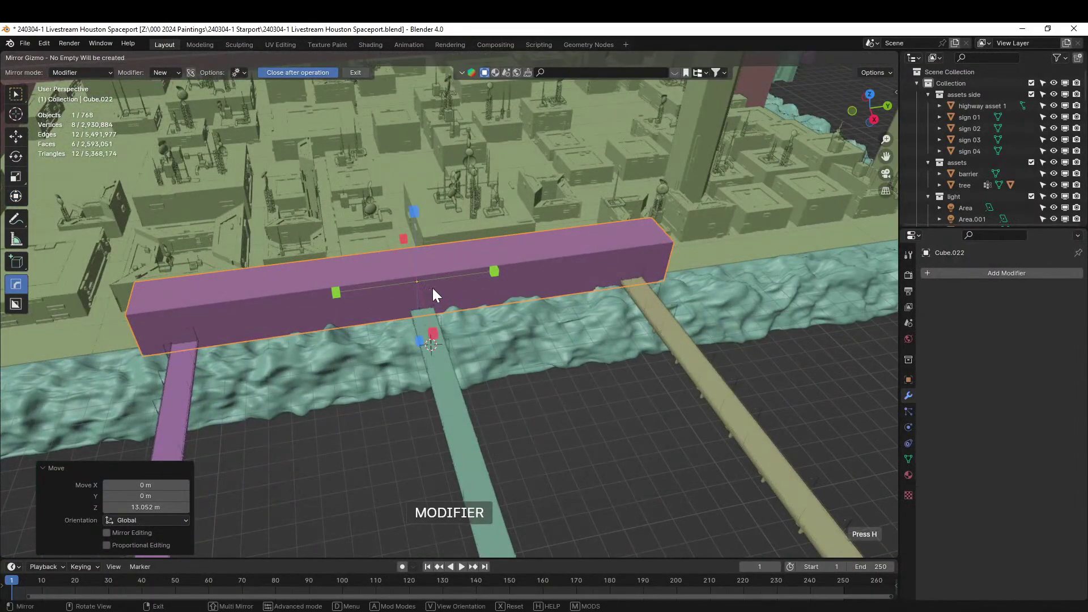
{"action": "left_click", "coordinate": [337, 292]}
{"action": "middle_click_drag", "start_coordinate": [346, 294], "coordinate": [492, 294], "text": "shift"}
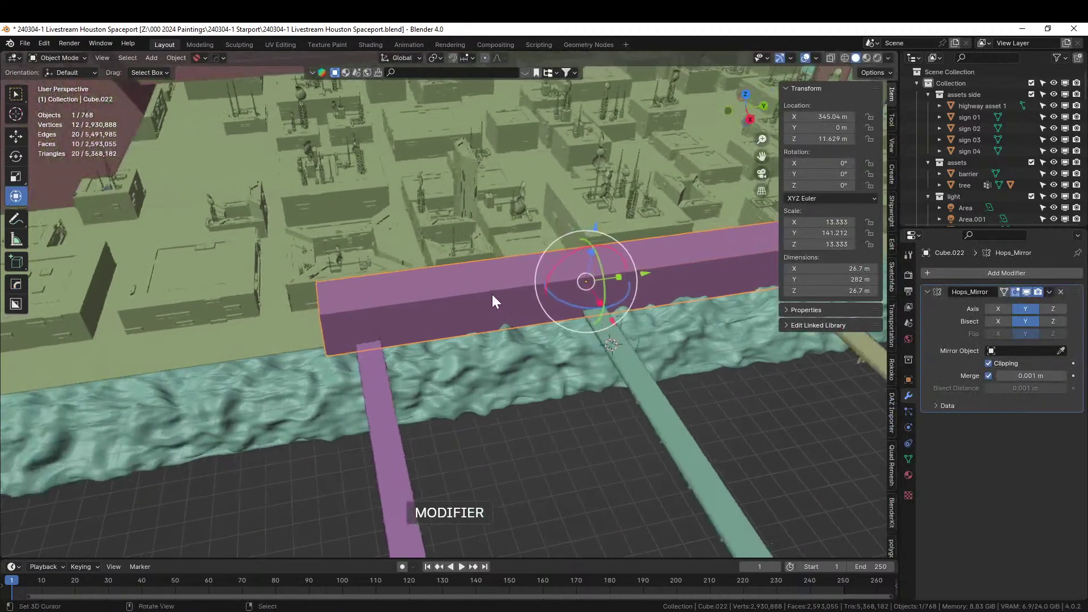
{"action": "scroll", "coordinate": [492, 294], "scroll_direction": "up", "scroll_amount": 2}
Step: Apply the rotation and scale of the long block
{"action": "key", "text": "Tab"}
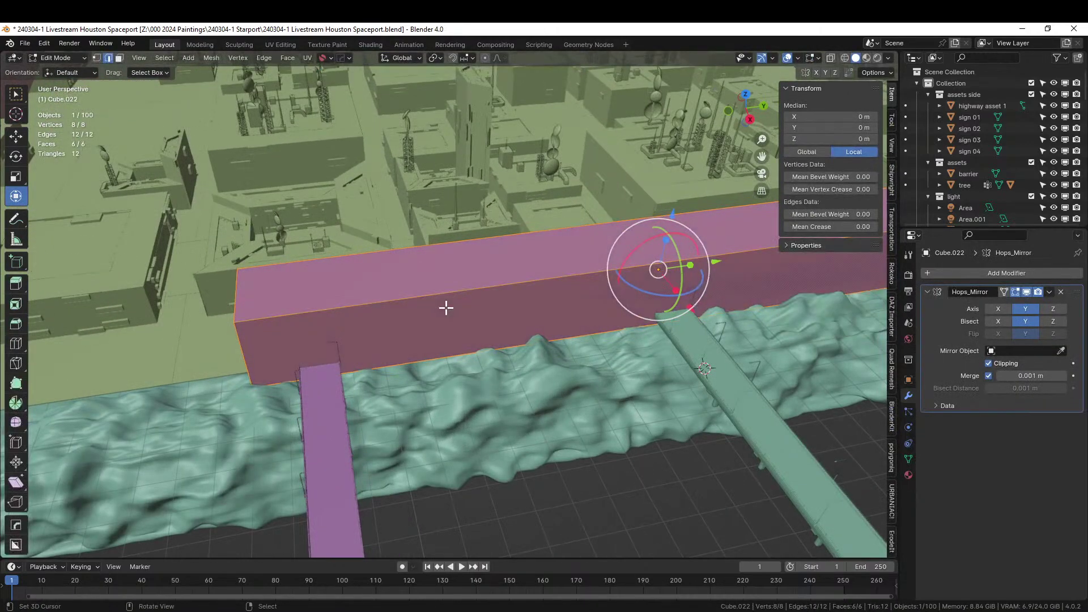
{"action": "key", "text": "Tab"}
{"action": "key", "text": "ctrl+a"}
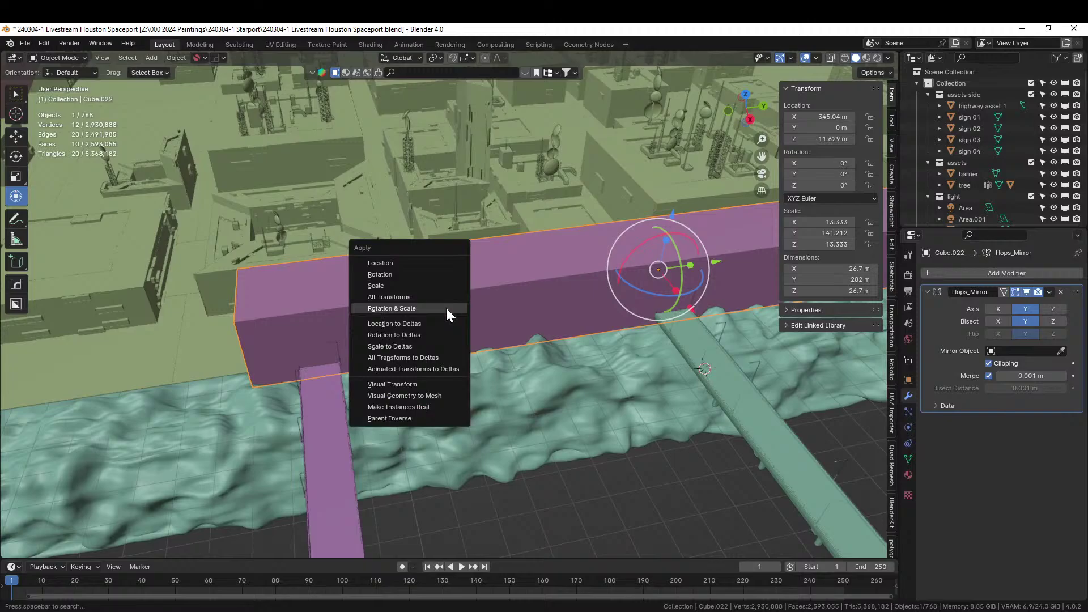
{"action": "left_click", "coordinate": [446, 306]}
Step: Move the bottom edge of the block's end face outward about 13.35 m along Y to give both ends a slope
{"action": "middle_click_drag", "start_coordinate": [444, 306], "coordinate": [386, 306]}
{"action": "key", "text": "Tab"}
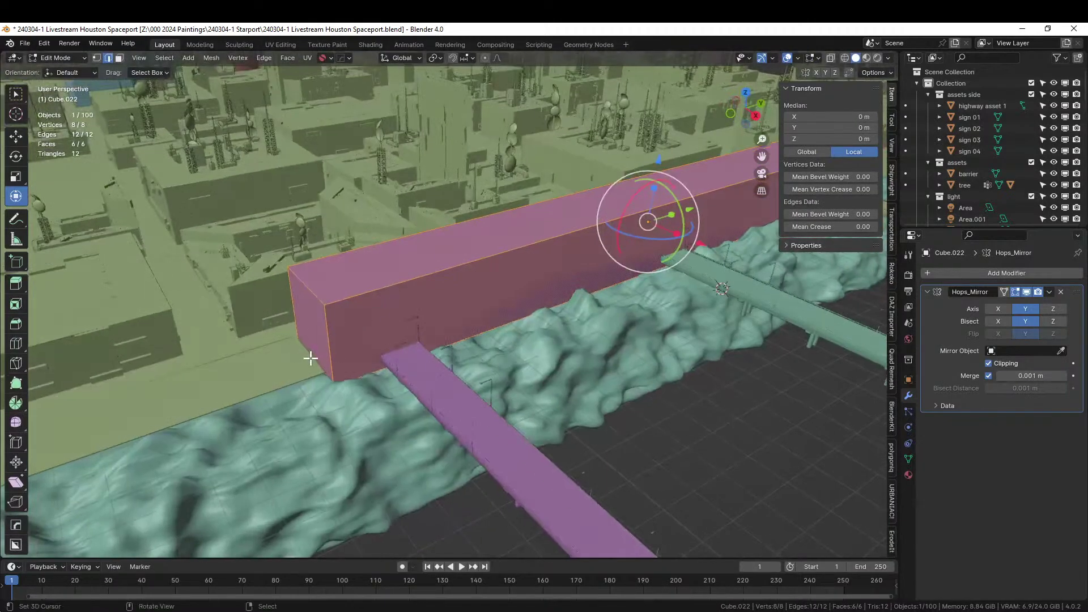
{"action": "left_click", "coordinate": [311, 359]}
{"action": "left_click_drag", "start_coordinate": [315, 362], "coordinate": [287, 382]}
{"action": "middle_click_drag", "start_coordinate": [287, 382], "coordinate": [381, 369]}
{"action": "mouse_move", "coordinate": [536, 306]}
{"action": "middle_mouse_down"}
{"action": "mouse_move", "coordinate": [502, 340]}
{"action": "mouse_move", "coordinate": [539, 287]}
{"action": "middle_mouse_up"}
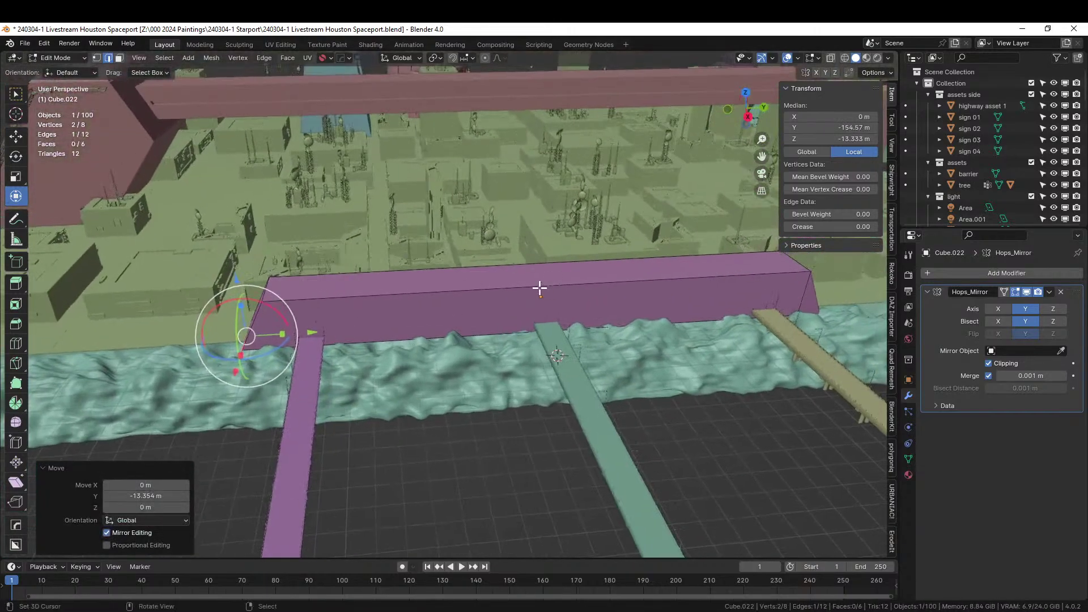
{"action": "left_click", "coordinate": [550, 285]}
{"action": "key", "text": "ctrl+r"}
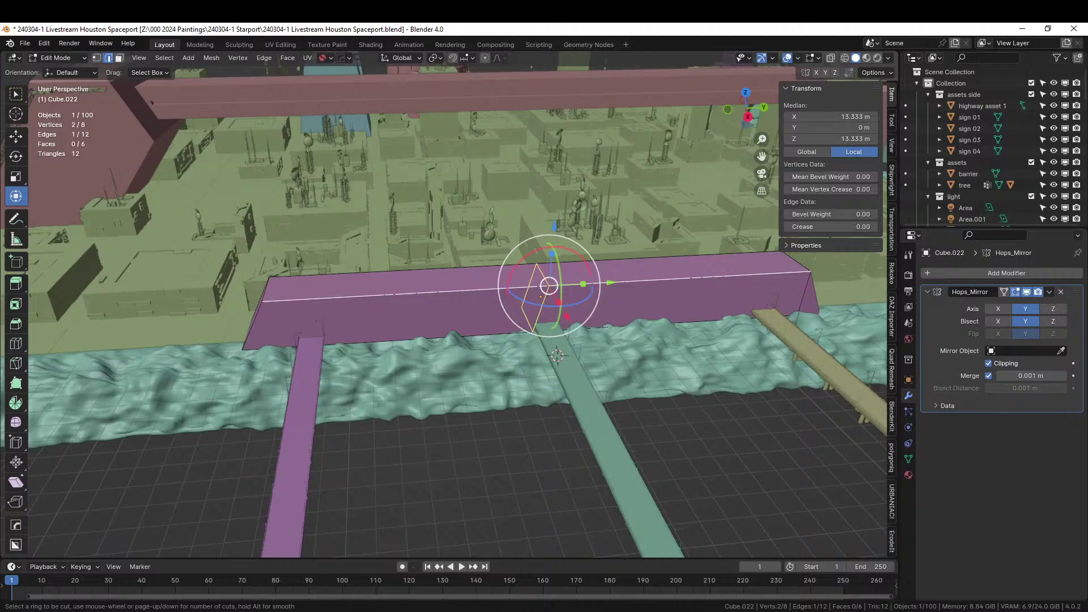
{"action": "left_click", "coordinate": [548, 295]}
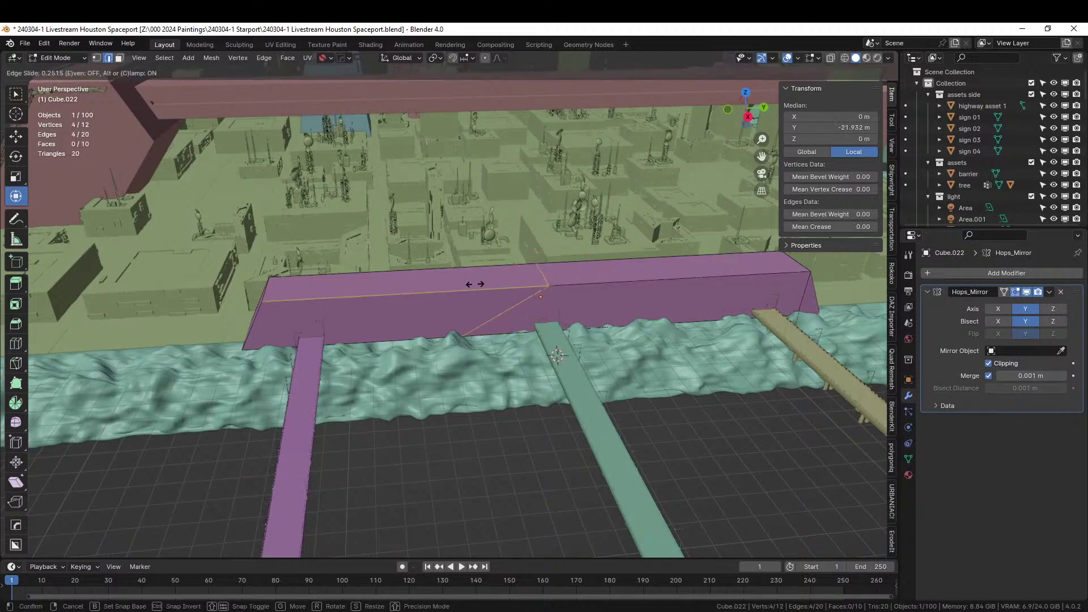
{"action": "right_click", "coordinate": [564, 309]}
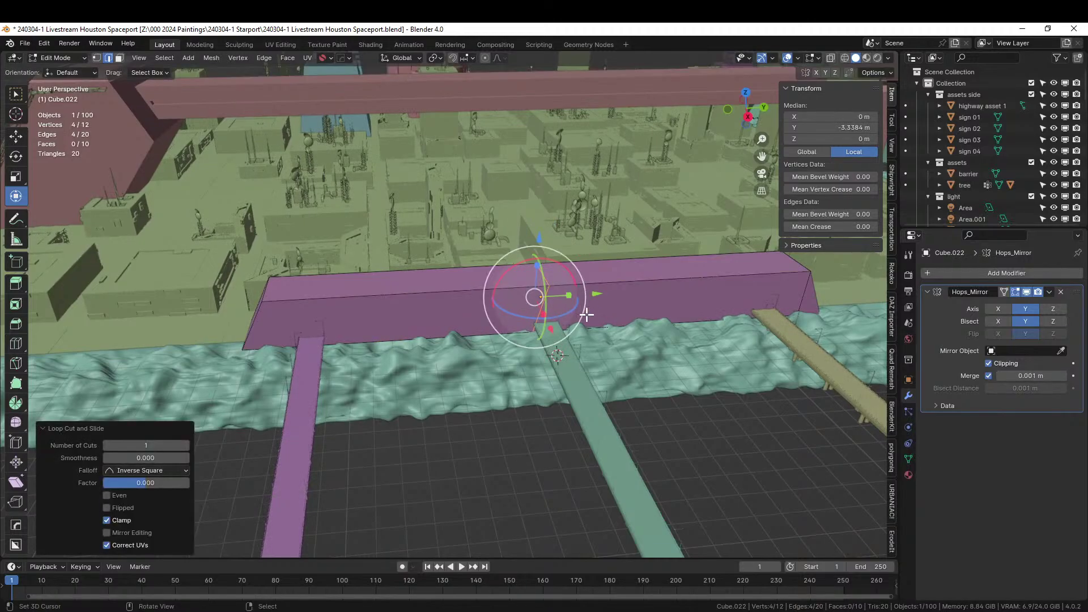
{"action": "key", "text": "ctrl+z"}
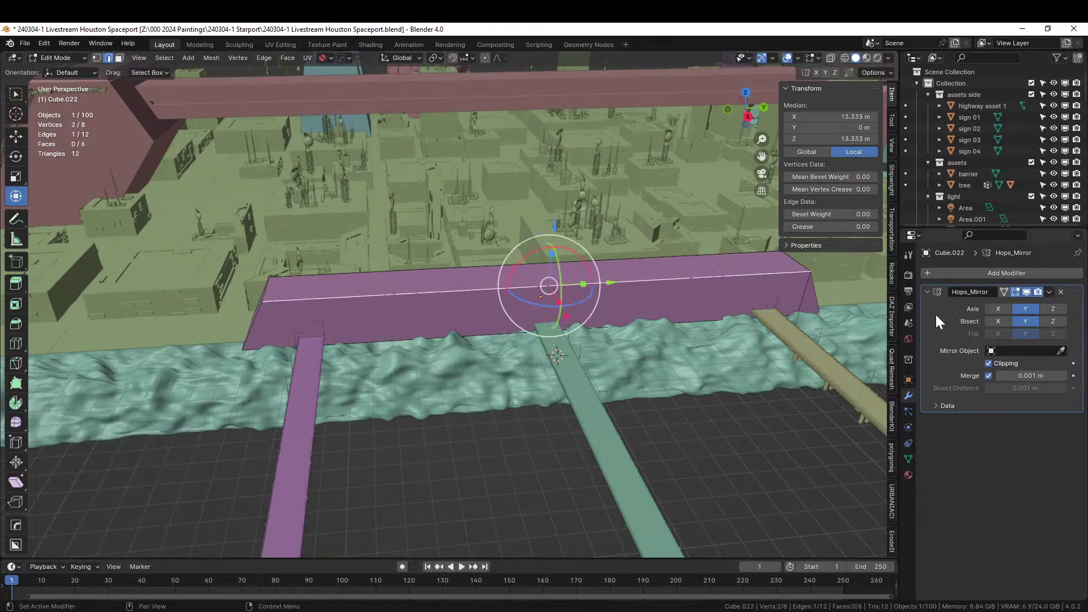
Step: Apply the mirror modifier of the long block so that both halves become real geometry
{"action": "key", "text": "Tab"}
{"action": "key", "text": "Tab"}
{"action": "middle_click_drag", "start_coordinate": [595, 335], "coordinate": [489, 352], "text": "shift"}
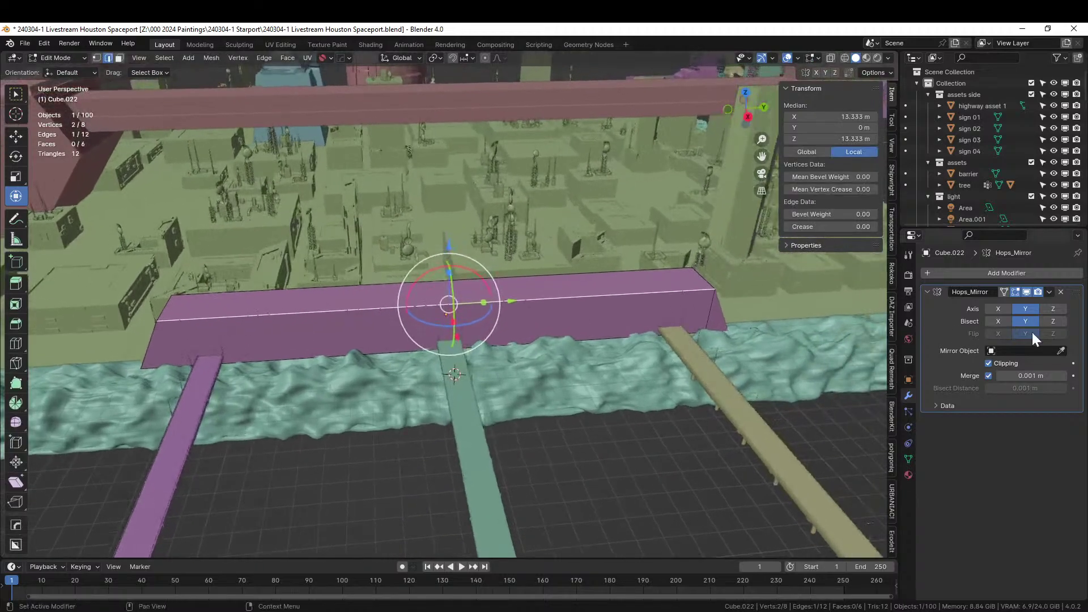
{"action": "key", "text": "Tab"}
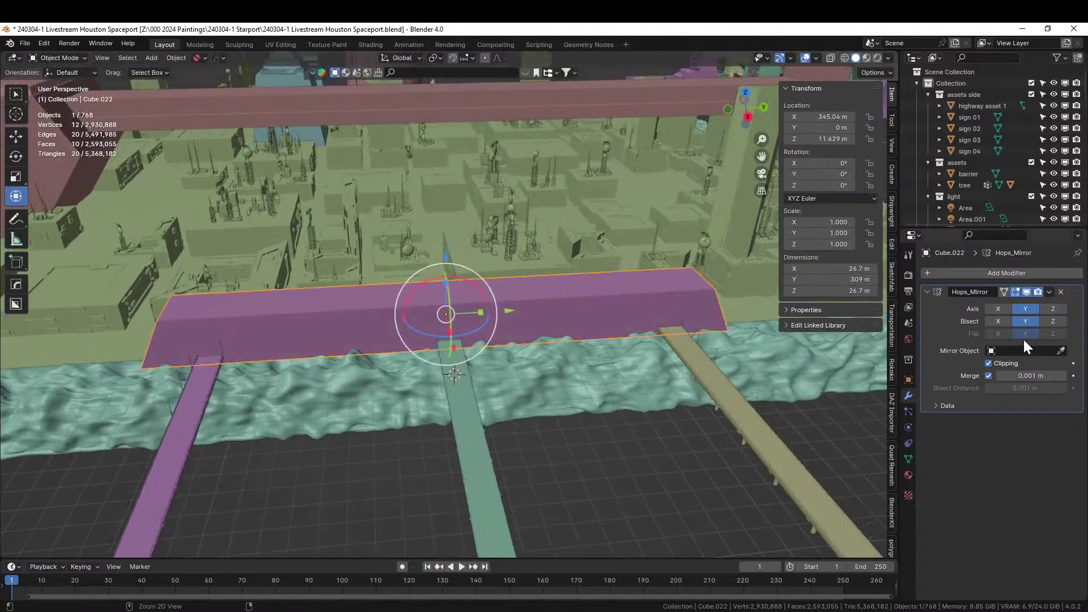
{"action": "key", "text": "ctrl+a"}
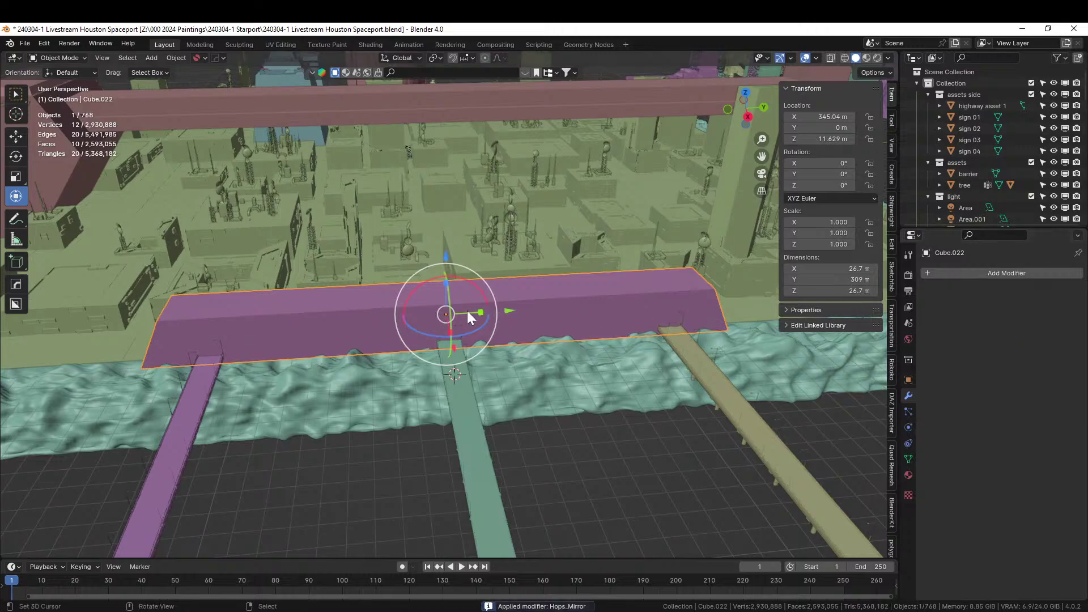
Step: Cut one edge loop around the block's -Y half, slid by a factor of about -0.58 to line up with the outer bridge
{"action": "scroll", "coordinate": [467, 311], "scroll_direction": "up", "scroll_amount": 2}
{"action": "key", "text": "Tab"}
{"action": "left_click", "coordinate": [420, 308]}
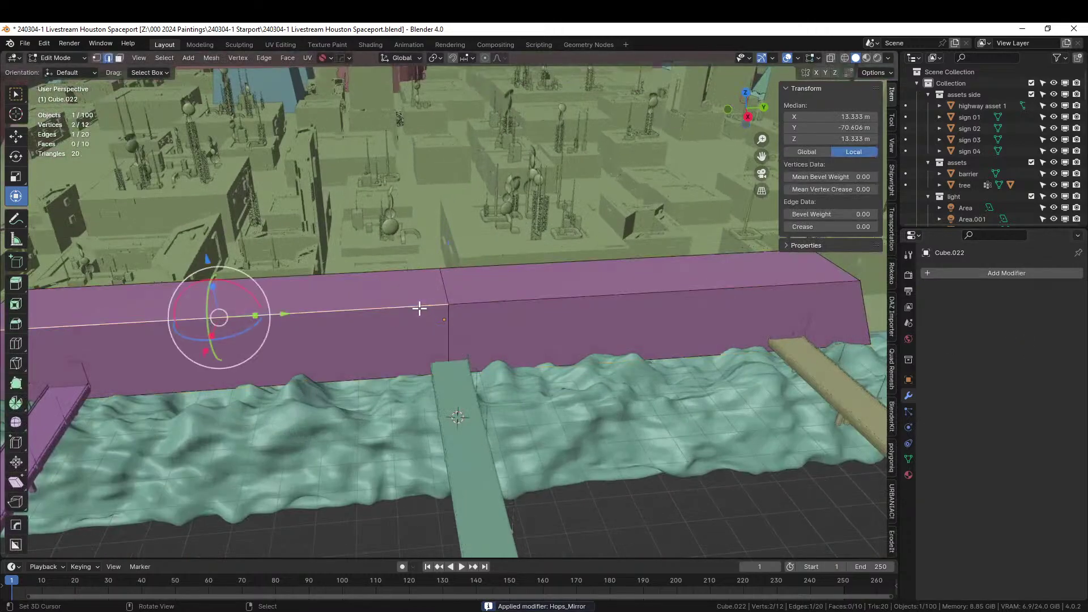
{"action": "scroll", "coordinate": [420, 308], "scroll_direction": "down", "scroll_amount": 2}
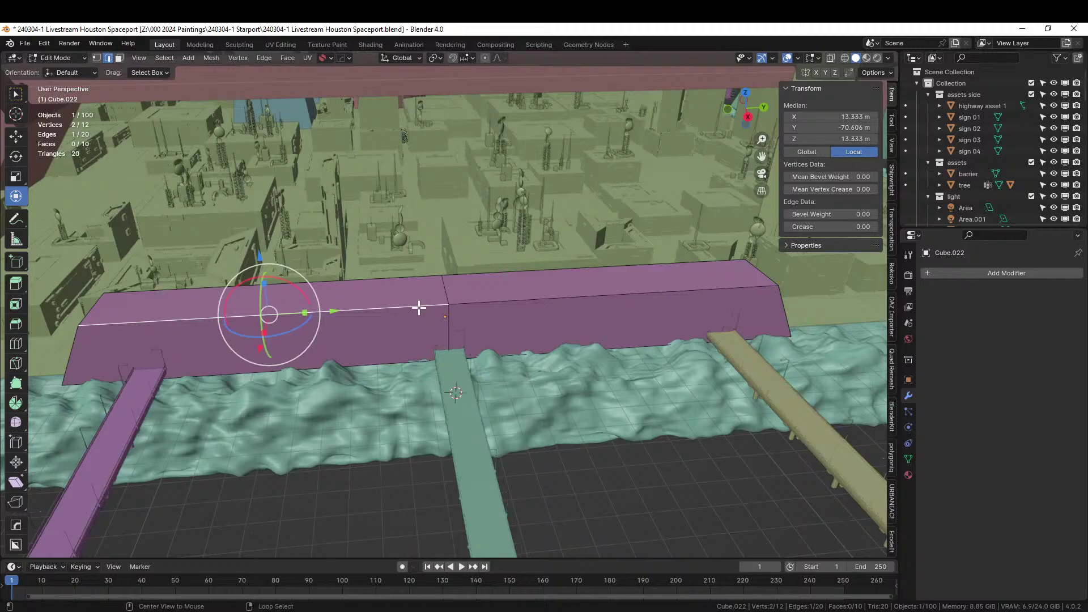
{"action": "key", "text": "ctrl+r"}
{"action": "left_click", "coordinate": [306, 309]}
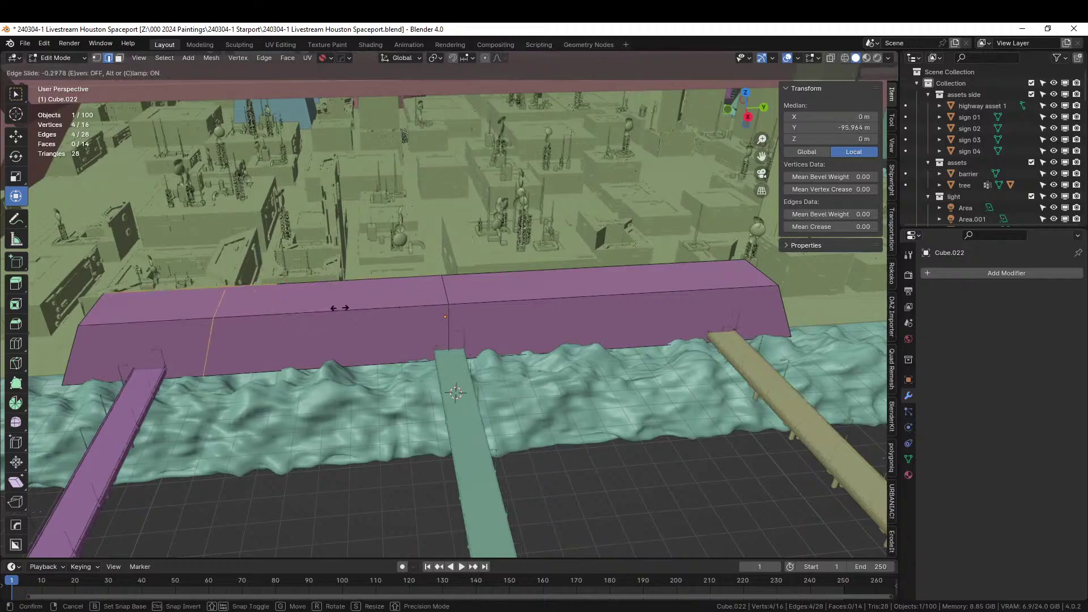
{"action": "left_click", "coordinate": [287, 309]}
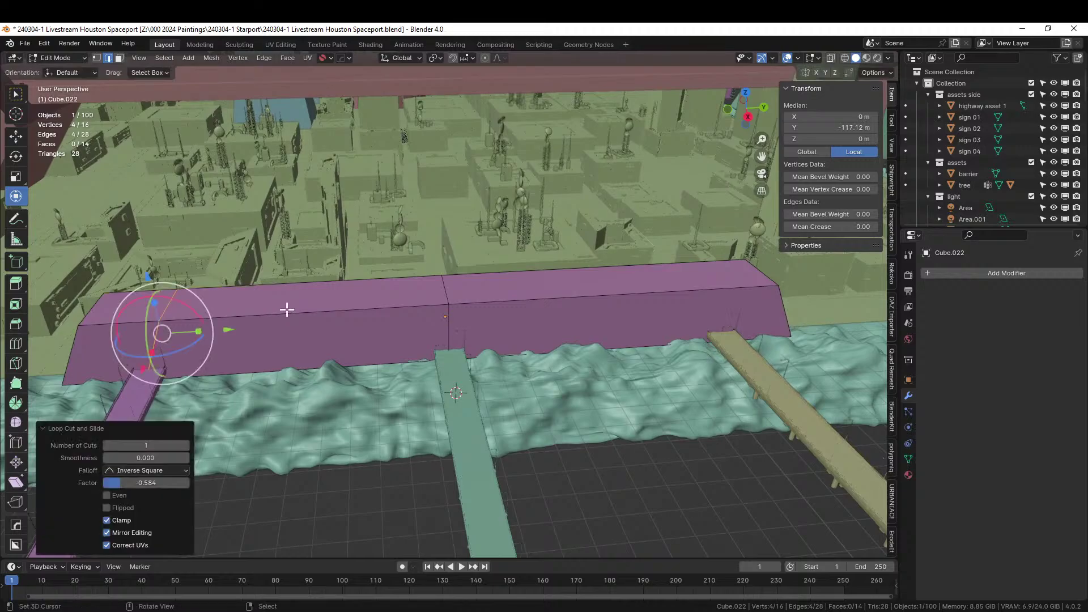
Step: Bevel the new edge loop and the block's centre loop by about 7.9 m into bands in front of the two bridges
{"action": "left_click", "coordinate": [449, 323], "text": "alt+shift"}
{"action": "key", "text": "ctrl+b"}
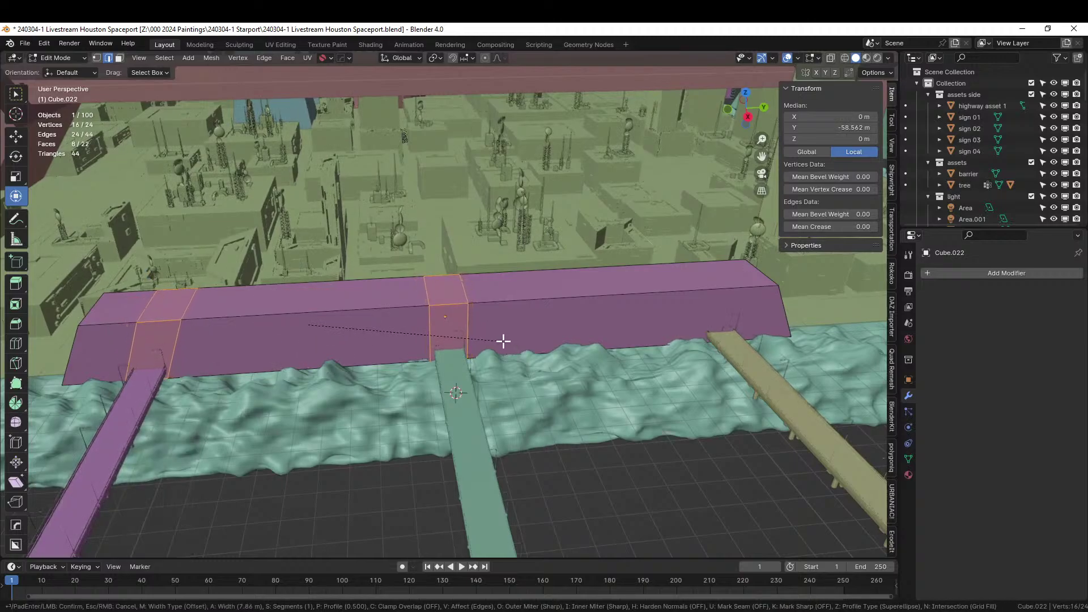
{"action": "left_click", "coordinate": [507, 341]}
Step: Inset the two band faces facing the bridges by about 2.8 m and extrude them about 6.55 m inward as gateway recesses
{"action": "middle_click_drag", "start_coordinate": [493, 340], "coordinate": [551, 304]}
{"action": "key", "text": "3"}
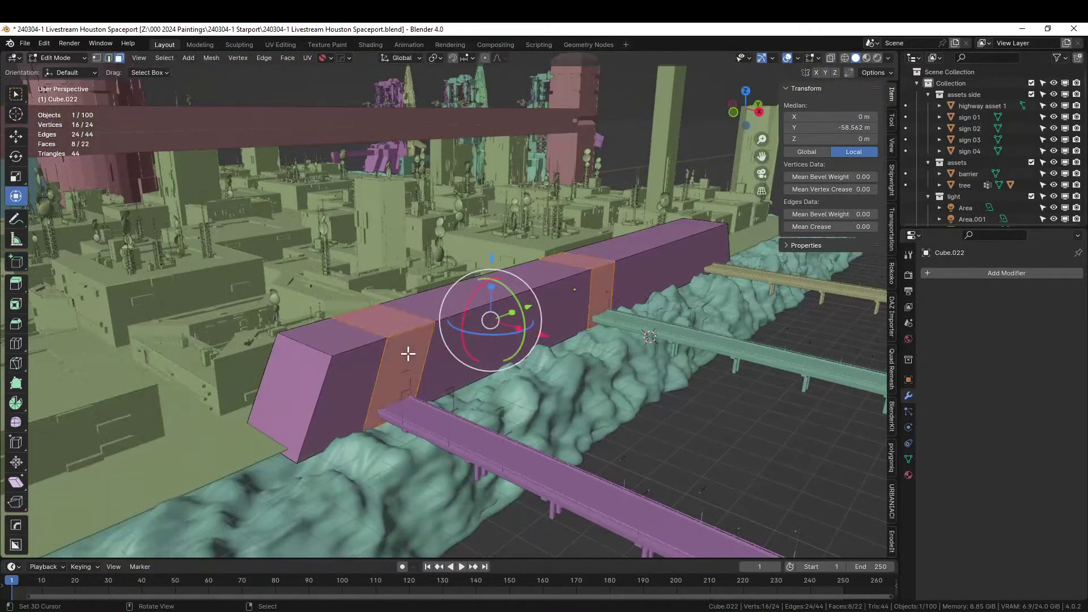
{"action": "left_click", "coordinate": [408, 355]}
{"action": "left_click", "coordinate": [615, 298], "text": "shift"}
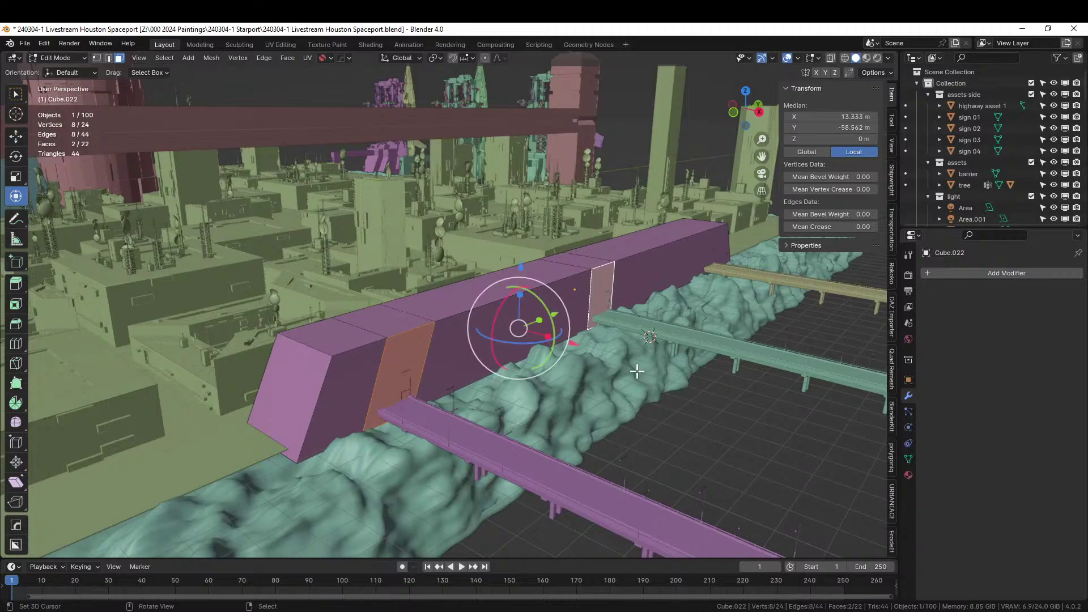
{"action": "middle_click_drag", "start_coordinate": [638, 371], "coordinate": [663, 376]}
{"action": "key", "text": "i"}
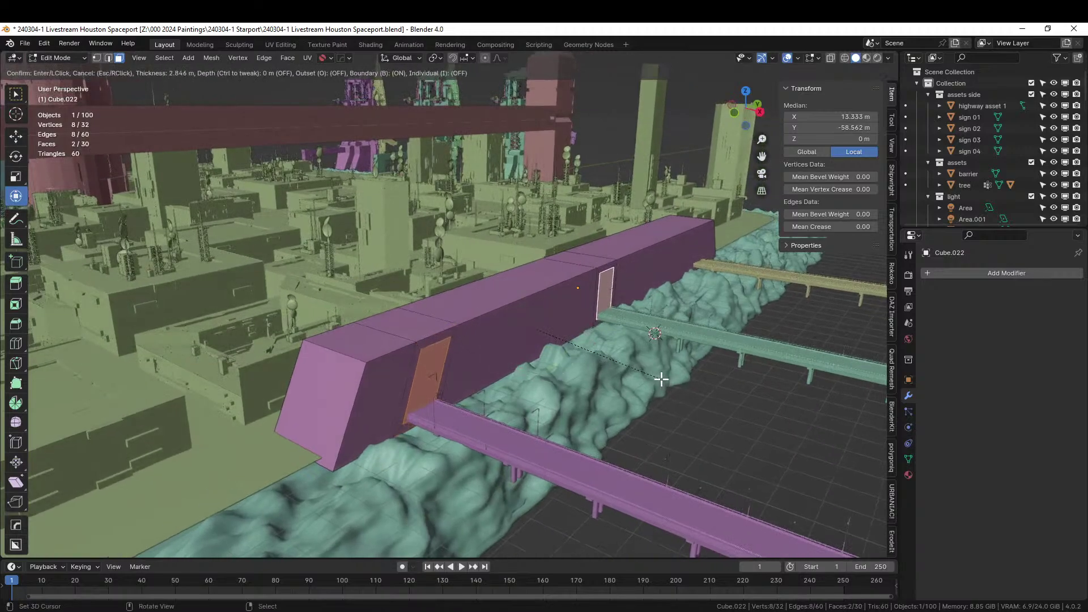
{"action": "key", "text": "Escape"}
{"action": "key", "text": "e"}
{"action": "left_click", "coordinate": [562, 395]}
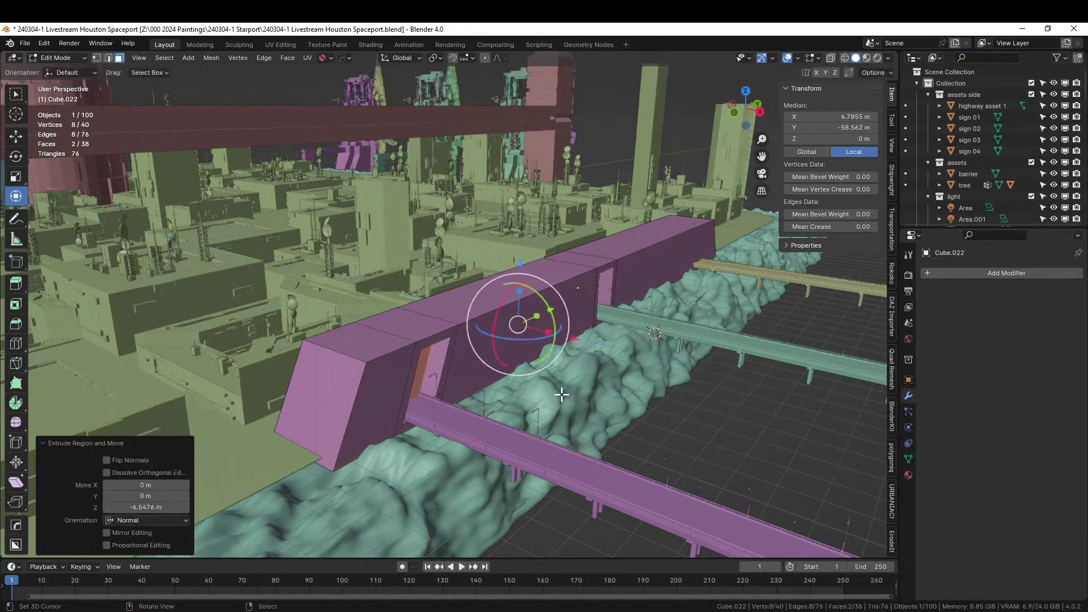
{"action": "key", "text": "Tab"}
Step: Add a bisecting mirror modifier across the Y axis to the recessed block and save the file
{"action": "scroll", "coordinate": [563, 395], "scroll_direction": "down", "scroll_amount": 3}
{"action": "middle_click_drag", "start_coordinate": [563, 395], "coordinate": [481, 415]}
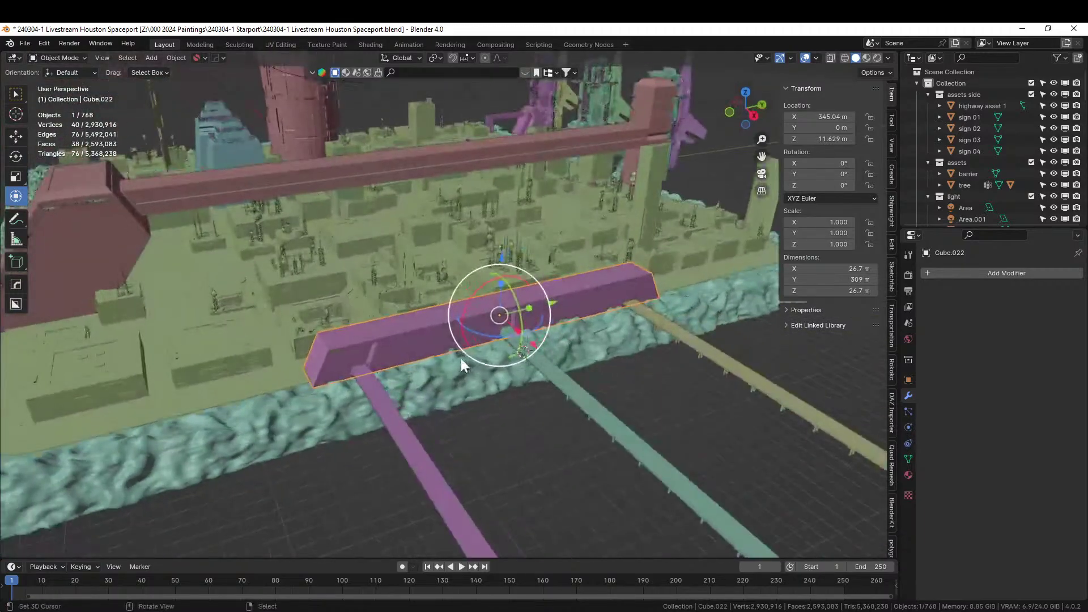
{"action": "scroll", "coordinate": [411, 330], "scroll_direction": "up", "scroll_amount": 1}
{"action": "right_click", "coordinate": [412, 330]}
{"action": "right_click", "coordinate": [412, 330]}
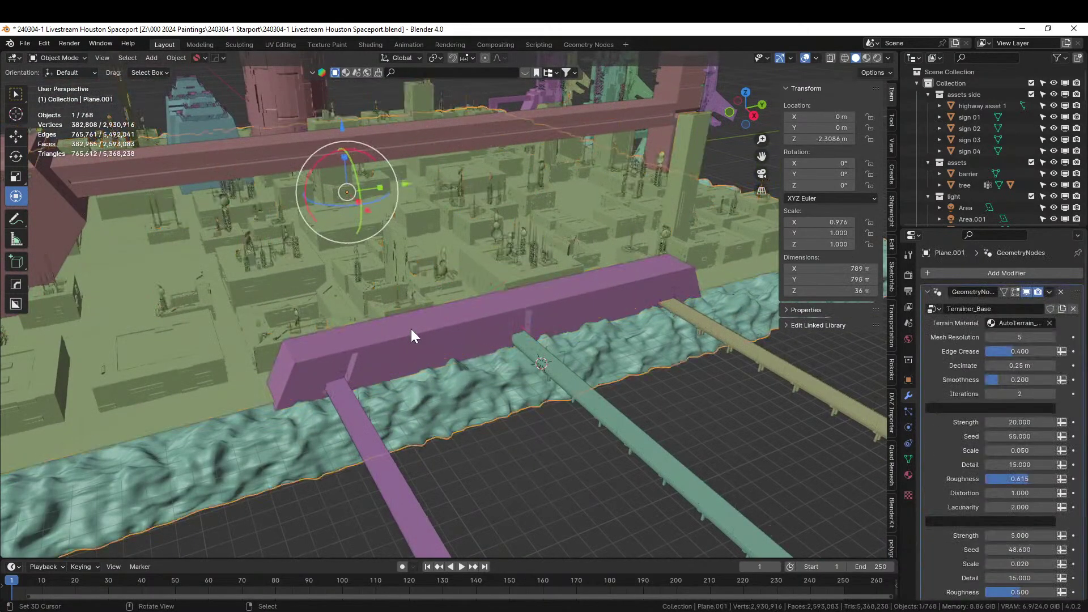
{"action": "right_click", "coordinate": [412, 330]}
{"action": "key", "text": "alt+x"}
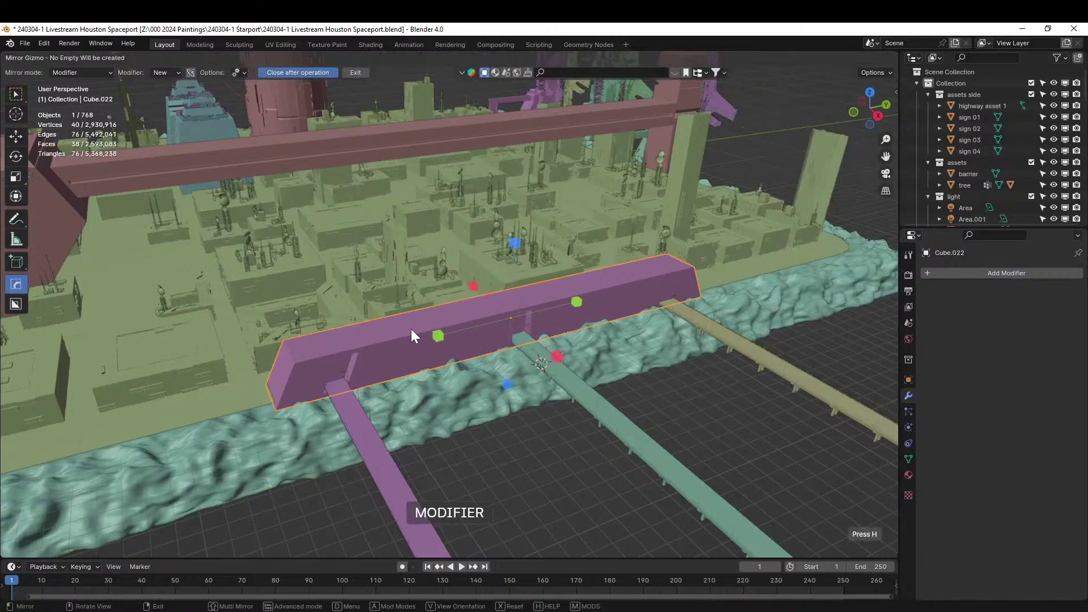
{"action": "left_click", "coordinate": [441, 338]}
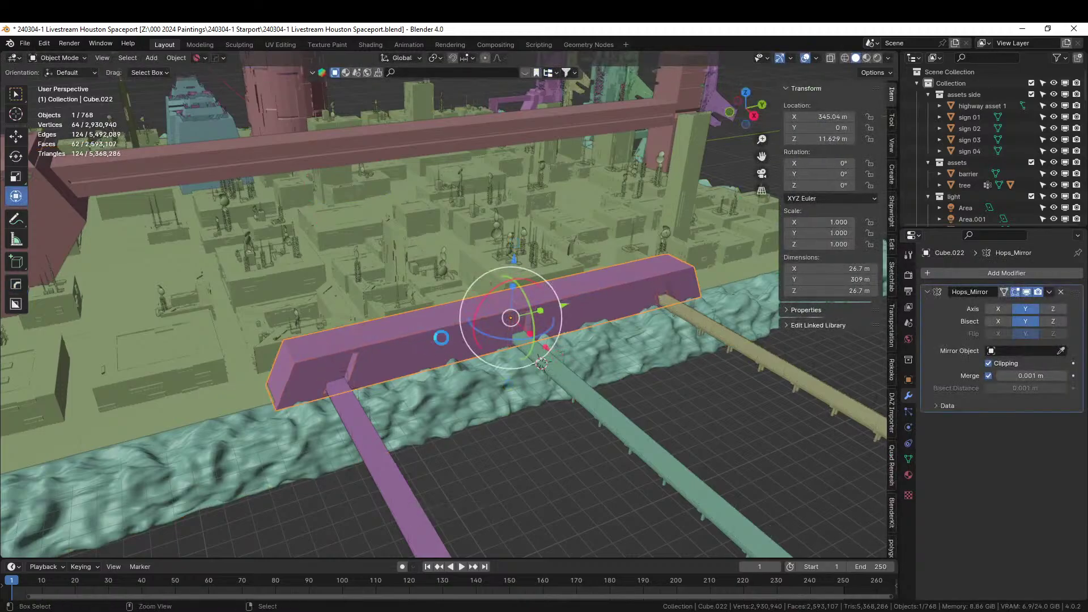
{"action": "key", "text": "ctrl+s"}
Step: Add two evenly spaced edge loops to the block section between the two gateway recesses
{"action": "middle_click_drag", "start_coordinate": [415, 351], "coordinate": [427, 409]}
{"action": "scroll", "coordinate": [410, 348], "scroll_direction": "down", "scroll_amount": 6}
{"action": "scroll", "coordinate": [393, 328], "scroll_direction": "up", "scroll_amount": 5}
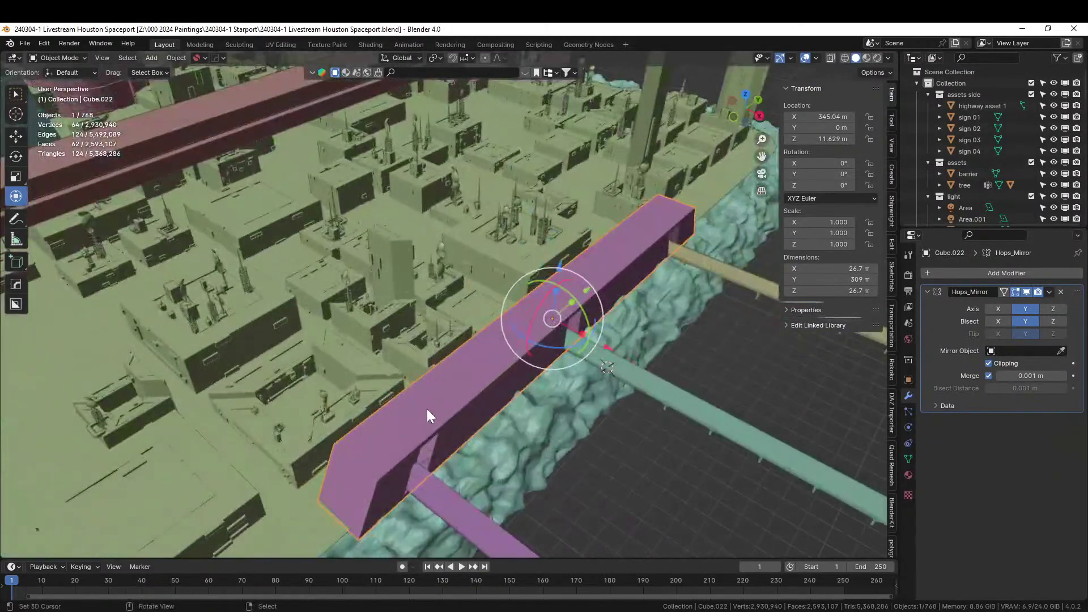
{"action": "key", "text": "Tab"}
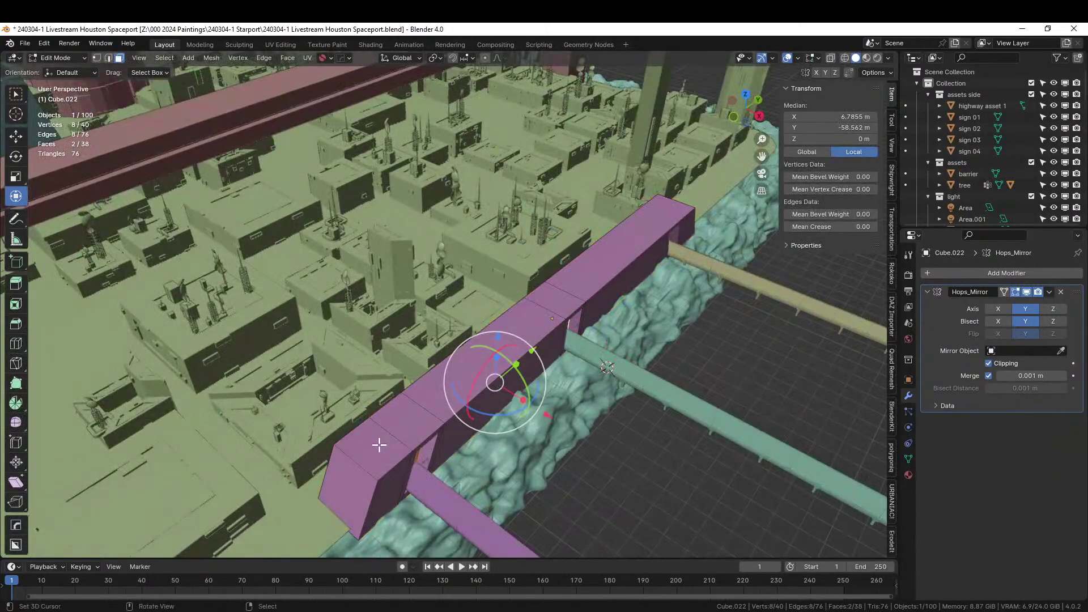
{"action": "left_click", "coordinate": [502, 372]}
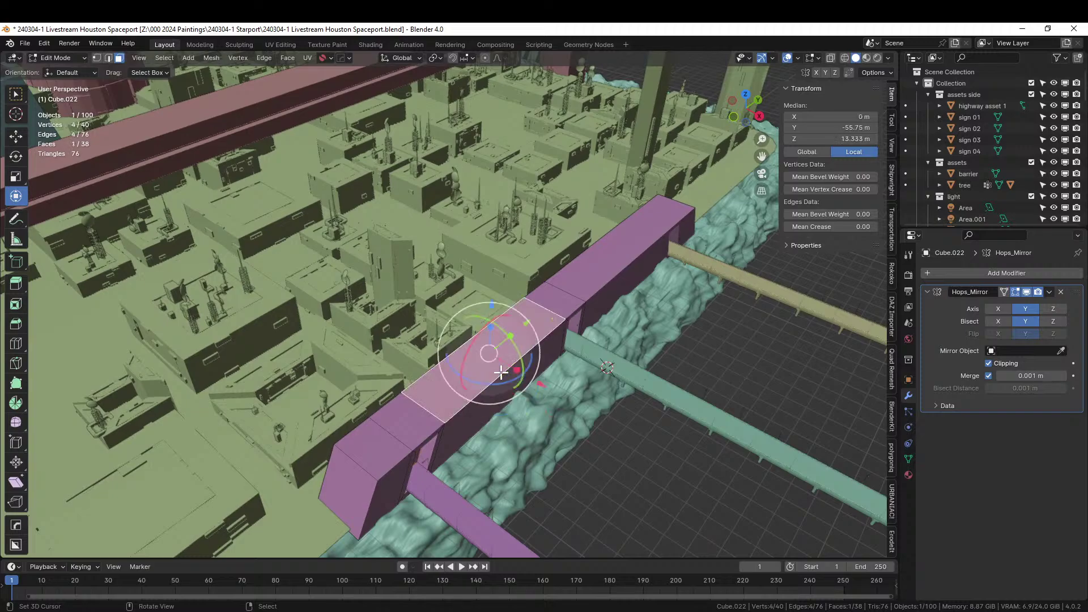
{"action": "key", "text": "ctrl+r"}
{"action": "scroll", "coordinate": [501, 371], "scroll_direction": "up", "scroll_amount": 1}
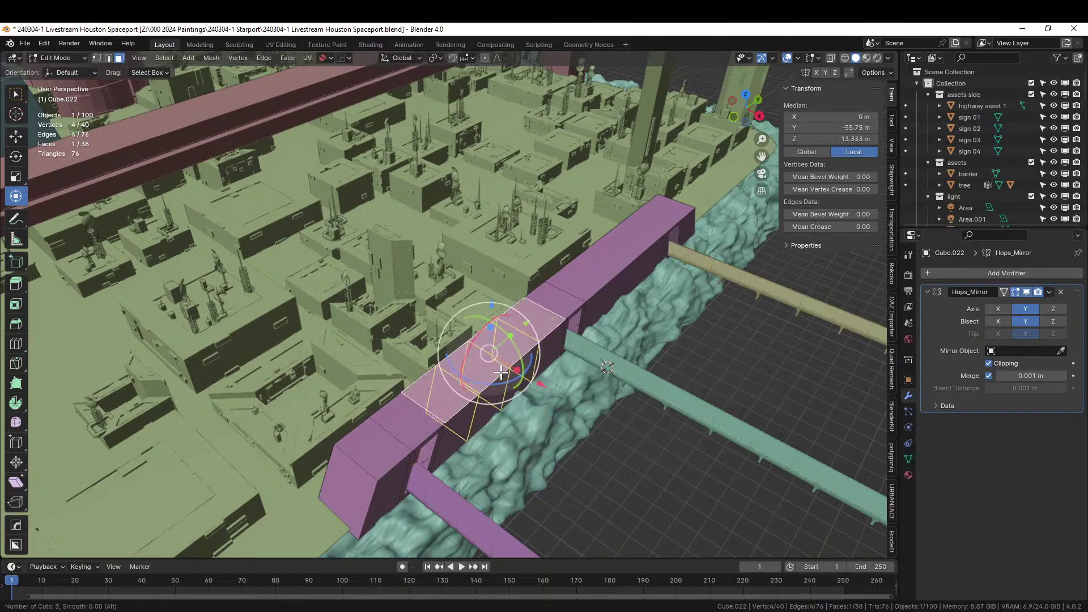
{"action": "scroll", "coordinate": [502, 372], "scroll_direction": "down", "scroll_amount": 1}
{"action": "left_click", "coordinate": [501, 372]}
{"action": "right_click", "coordinate": [501, 372]}
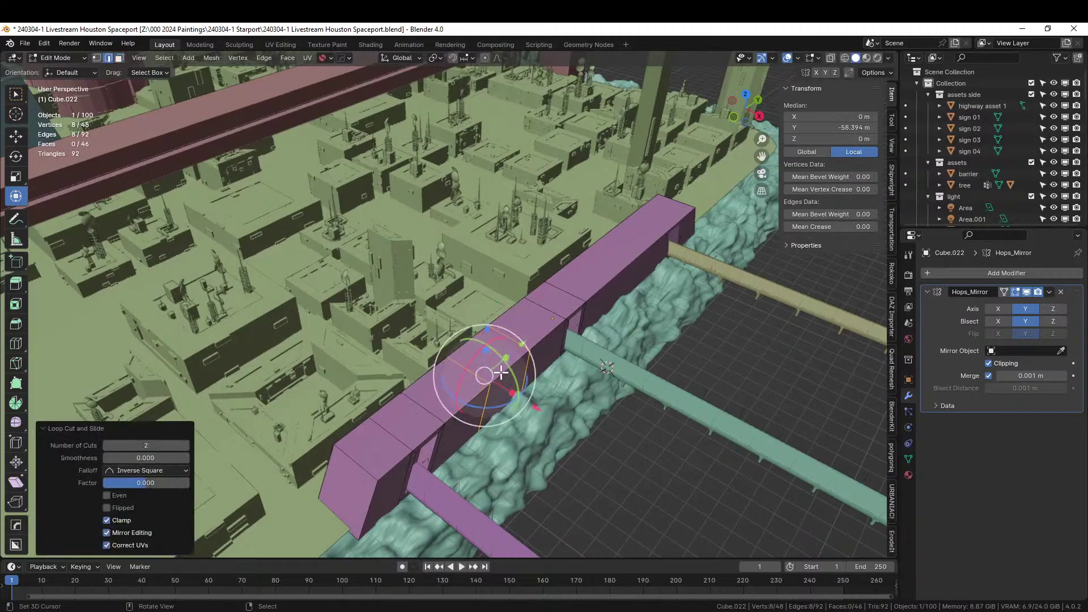
Step: Select all the top faces of the block from its sloped -Y end to the centre band
{"action": "key", "text": "alt+a"}
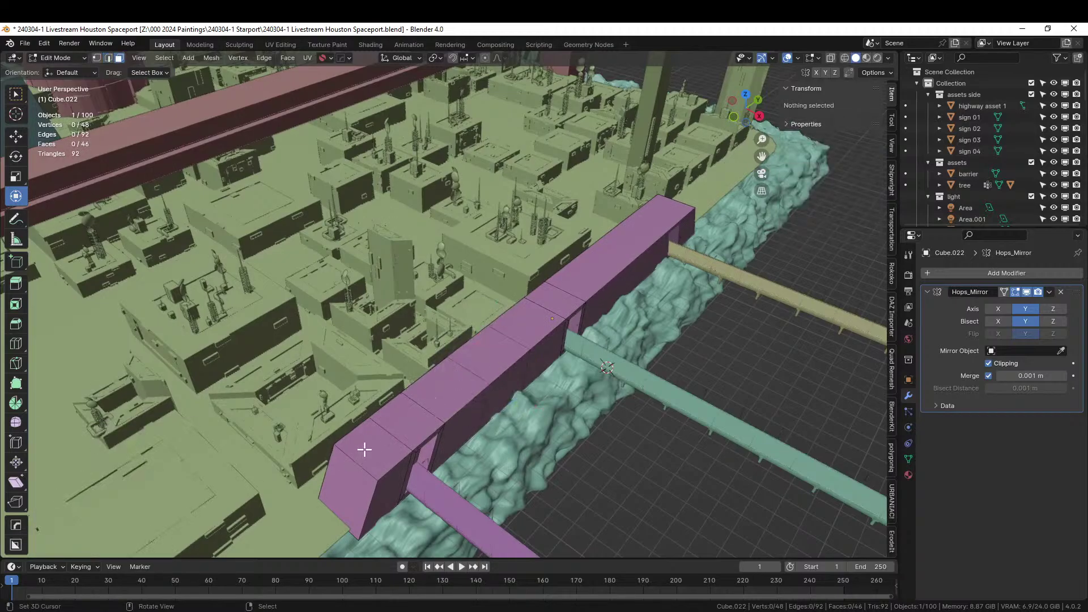
{"action": "left_click", "coordinate": [364, 449]}
{"action": "left_click", "coordinate": [445, 377], "text": "shift"}
{"action": "left_click", "coordinate": [498, 345], "text": "shift"}
{"action": "left_click", "coordinate": [535, 320], "text": "shift"}
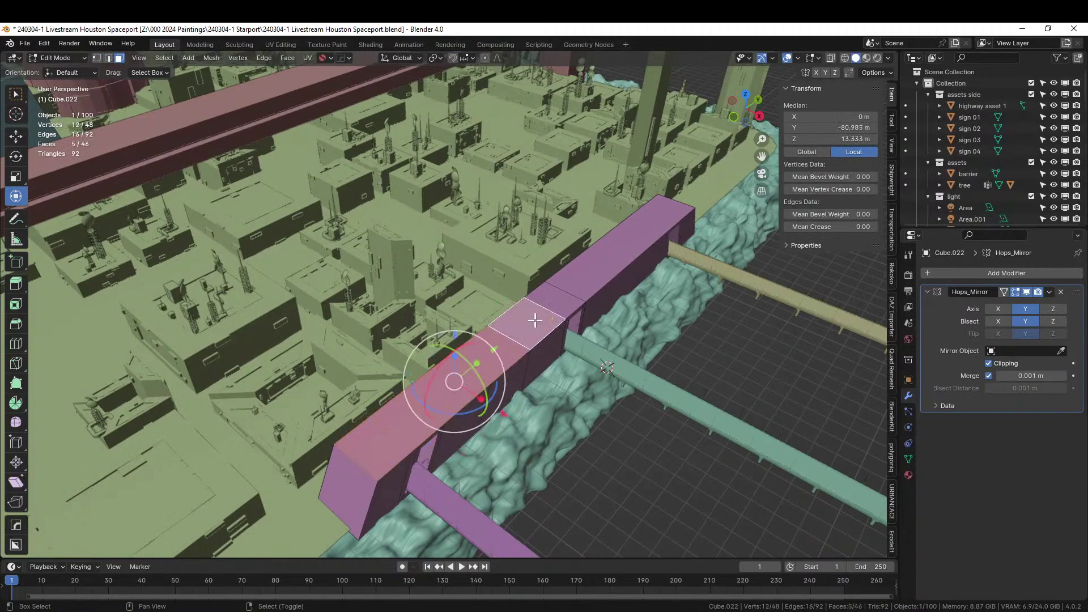
{"action": "left_click", "coordinate": [554, 301], "text": "shift"}
{"action": "mouse_move", "coordinate": [554, 337]}
{"action": "middle_mouse_down"}
{"action": "mouse_move", "coordinate": [512, 309]}
{"action": "mouse_move", "coordinate": [539, 329]}
{"action": "middle_mouse_up"}
Step: Run Random Loop Extrude on the block's selected top faces with loops 1, 2 and 3 enabled
{"action": "key", "text": "Tab"}
{"action": "key", "text": "shift+q"}
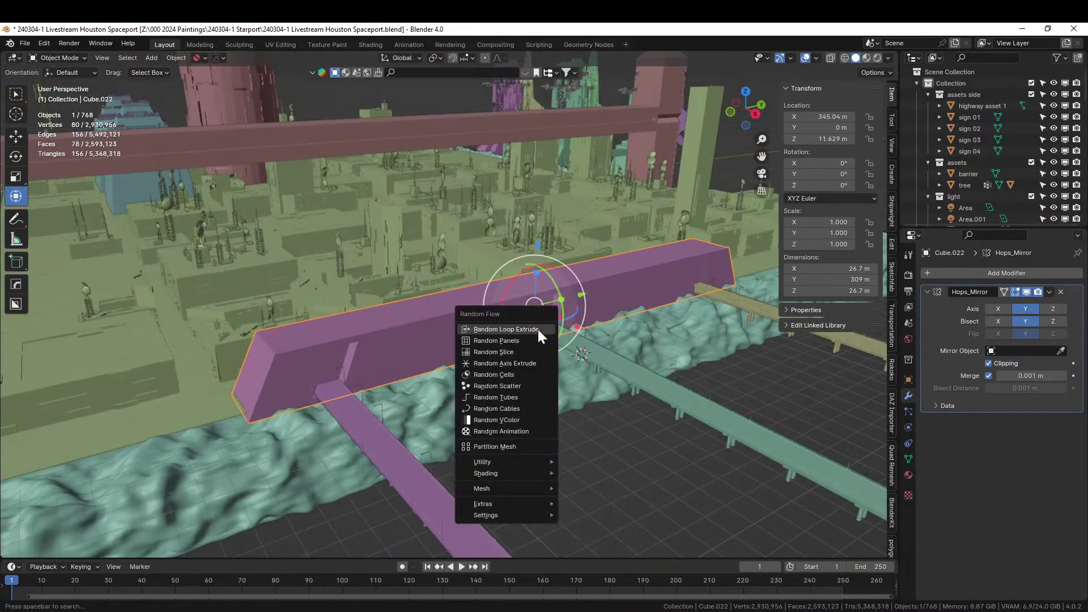
{"action": "left_click", "coordinate": [539, 329]}
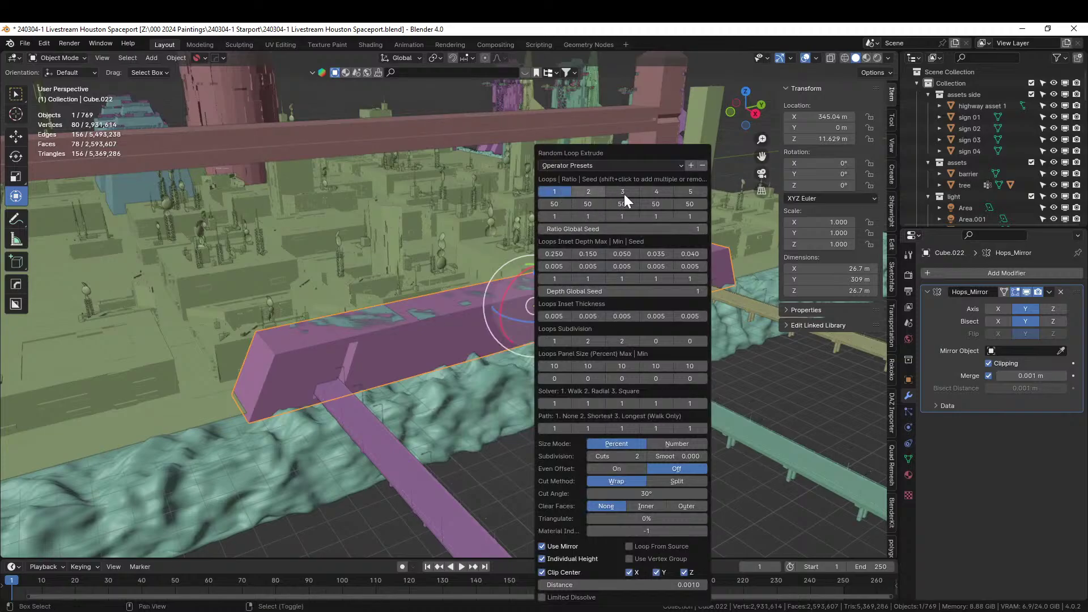
{"action": "left_click", "coordinate": [602, 193], "text": "shift"}
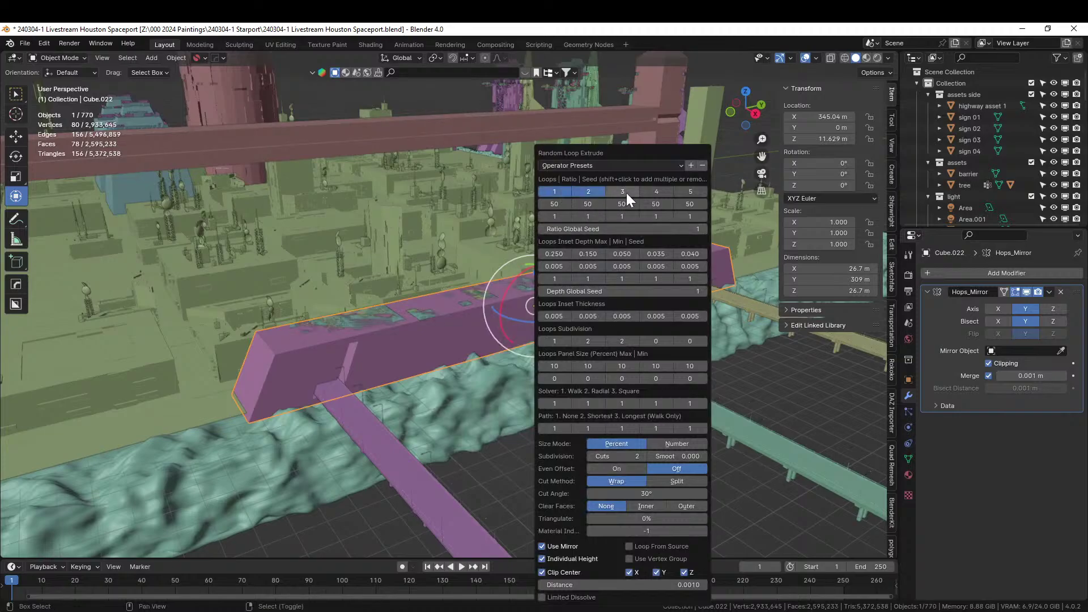
Step: Set the maximum inset depths of the random extrusion's first three loops to 5, 3 and 1
{"action": "left_click", "coordinate": [554, 254]}
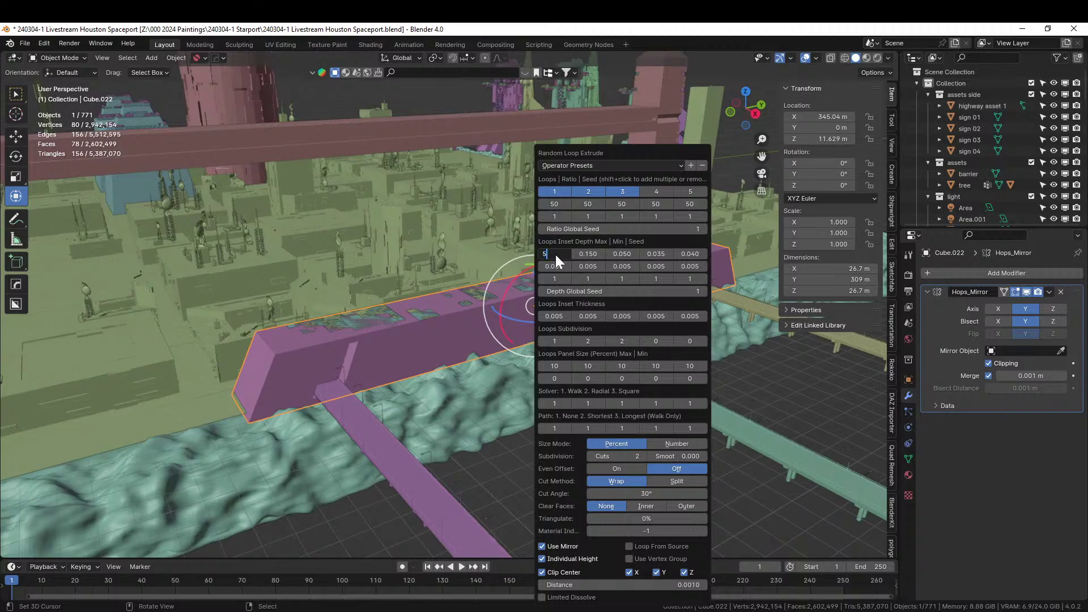
{"action": "type", "text": "5"}
{"action": "key", "text": "Return"}
{"action": "left_click", "coordinate": [593, 254]}
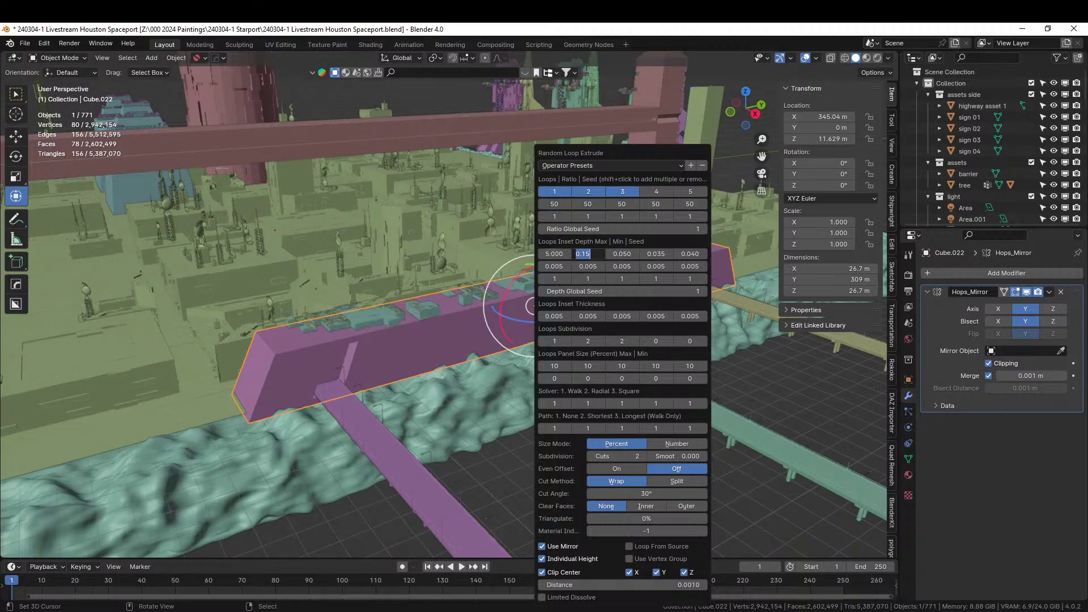
{"action": "type", "text": "3"}
{"action": "key", "text": "Tab"}
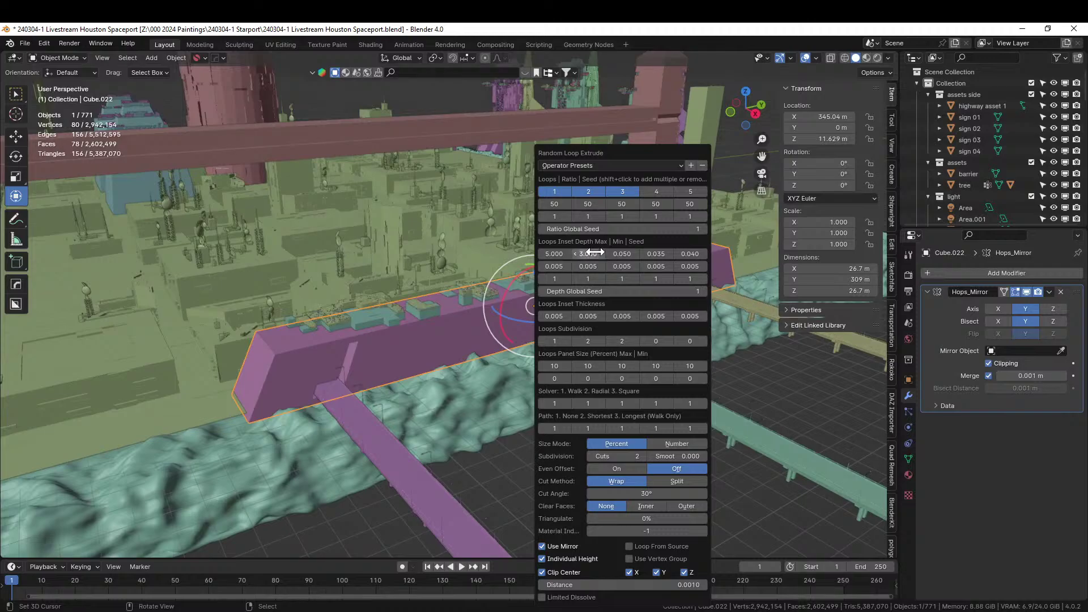
{"action": "type", "text": "1"}
{"action": "key", "text": "Return"}
{"action": "middle_click_drag", "start_coordinate": [441, 409], "coordinate": [549, 389]}
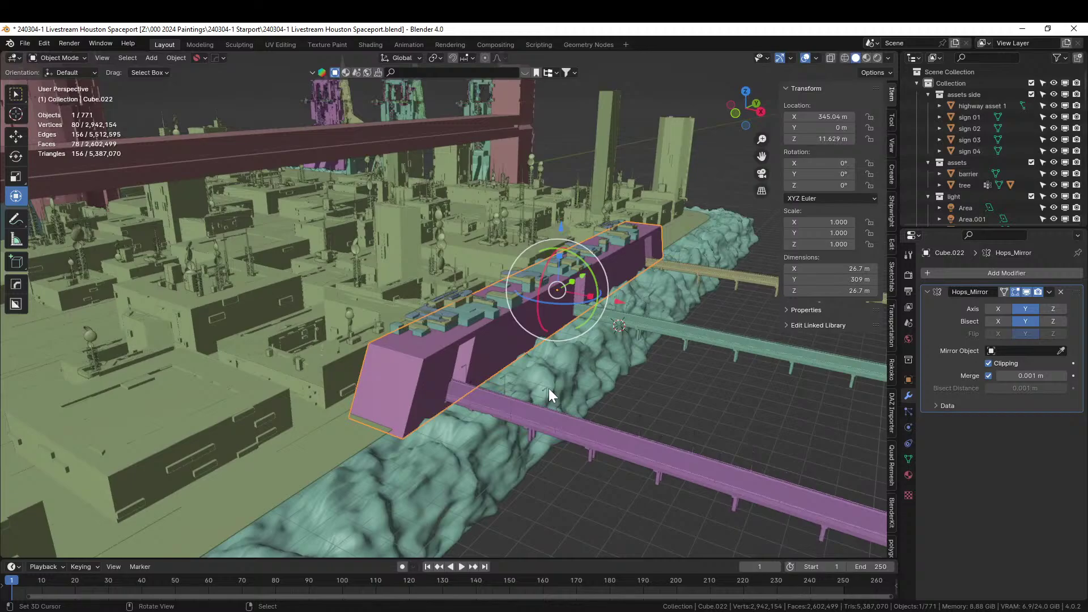
{"action": "middle_click_drag", "start_coordinate": [549, 389], "coordinate": [454, 409]}
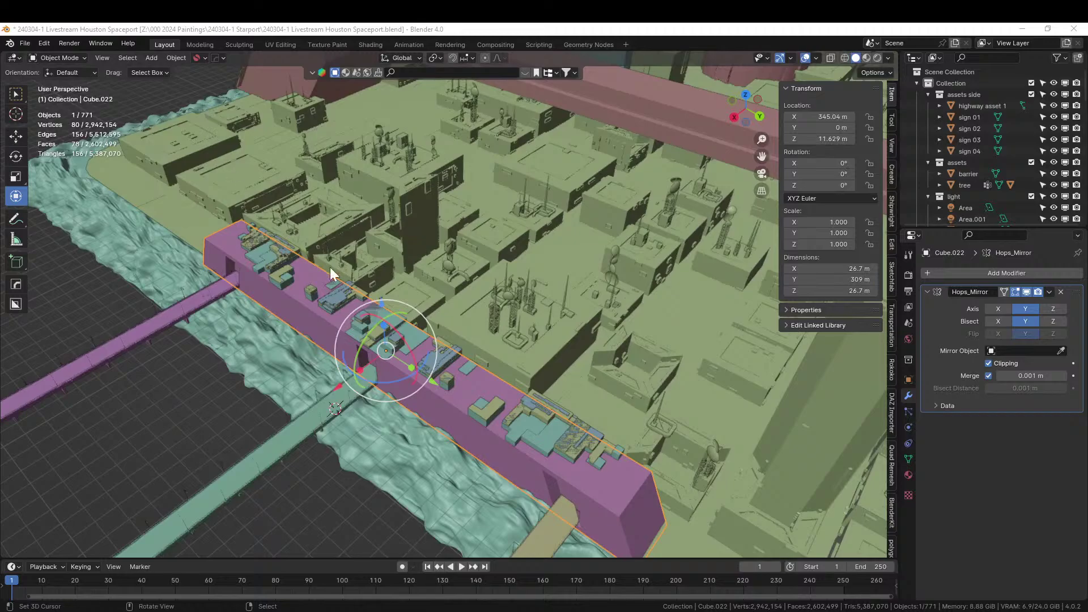
Step: Select the gateway block's bridge-side wall faces: the three between the end and centre recesses and the one beyond the end recess
{"action": "middle_click_drag", "start_coordinate": [459, 423], "coordinate": [543, 397]}
{"action": "key", "text": "Tab"}
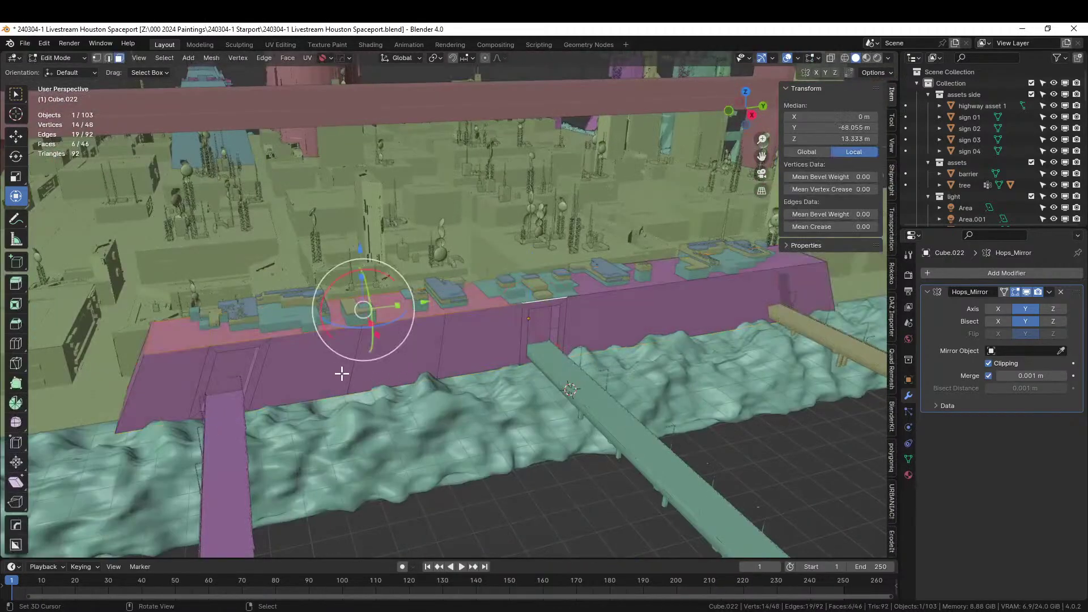
{"action": "left_click", "coordinate": [323, 365]}
{"action": "left_click", "coordinate": [420, 352], "text": "shift"}
{"action": "left_click", "coordinate": [488, 340], "text": "shift"}
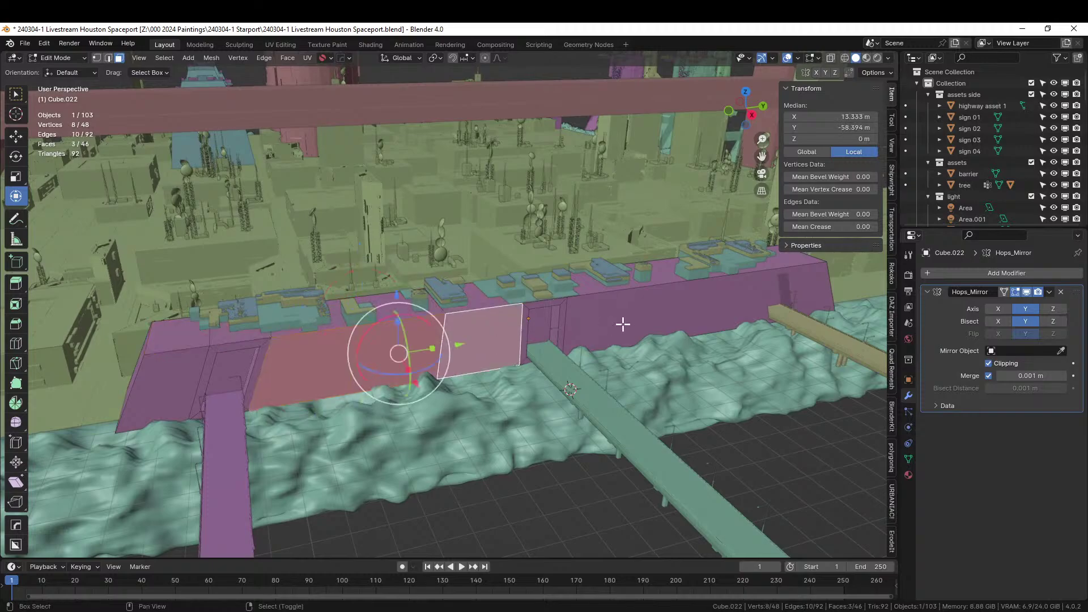
{"action": "scroll", "coordinate": [527, 344], "scroll_direction": "up", "scroll_amount": 2}
{"action": "middle_click_drag", "start_coordinate": [410, 367], "coordinate": [418, 357]}
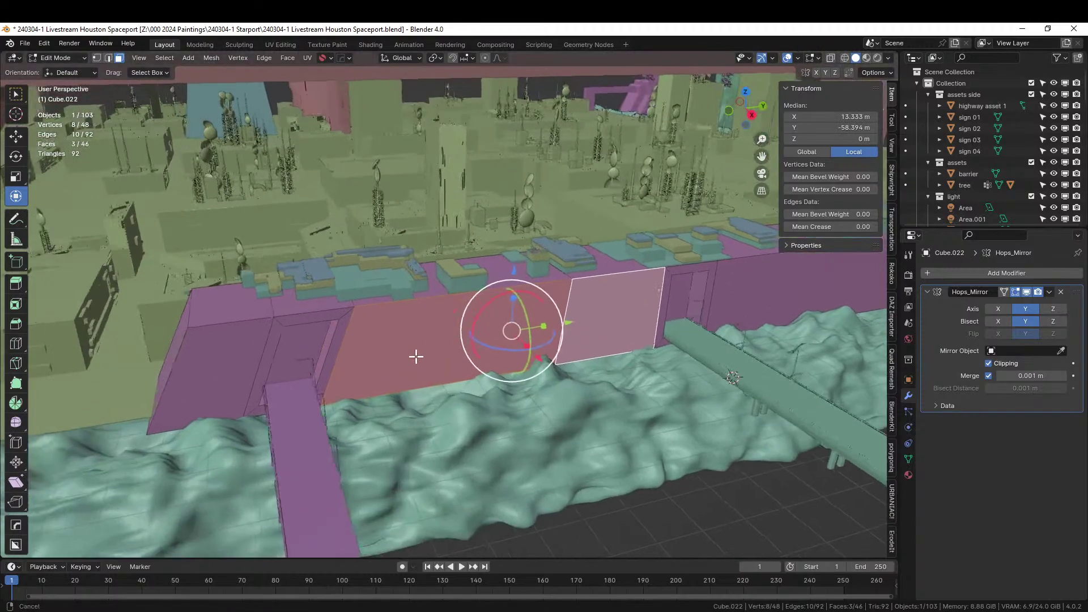
{"action": "left_click", "coordinate": [236, 347], "text": "shift"}
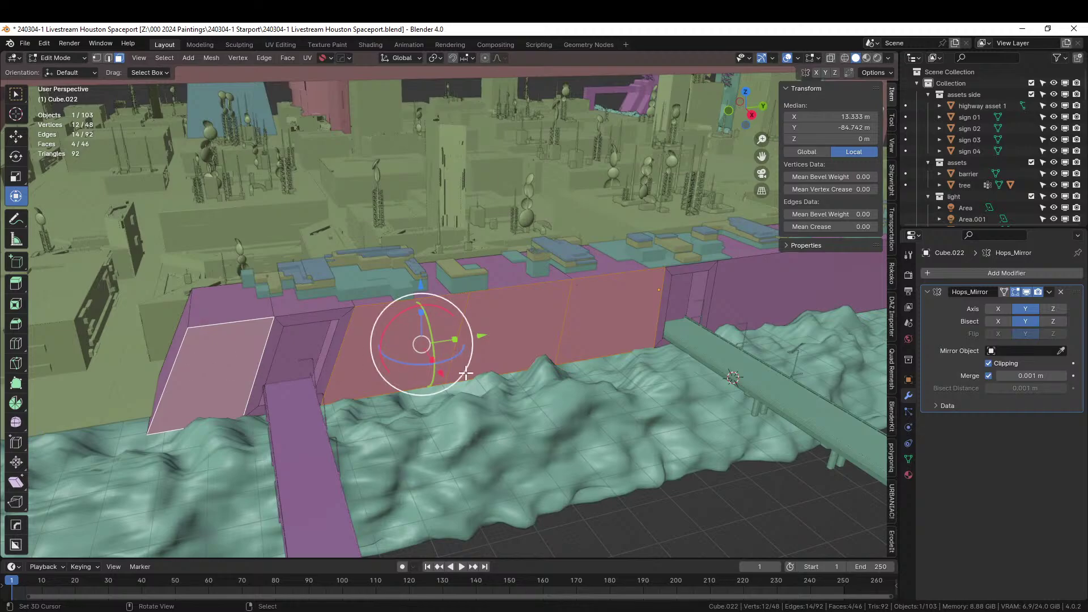
Step: Inset the four selected wall faces by about 2.1 m
{"action": "middle_click_drag", "start_coordinate": [431, 368], "coordinate": [483, 385]}
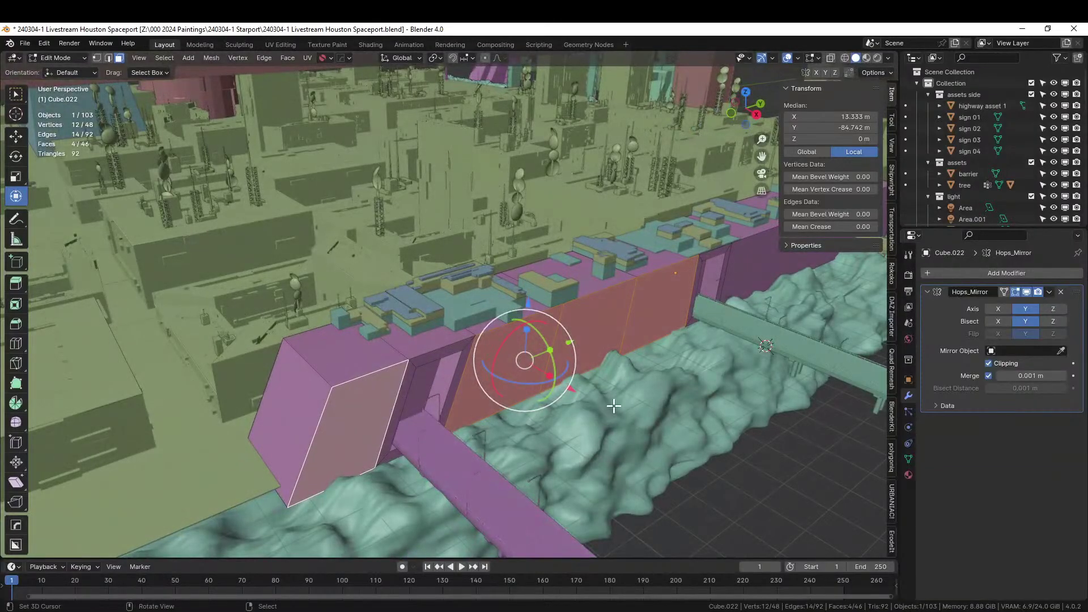
{"action": "key", "text": "i"}
{"action": "left_click", "coordinate": [767, 423]}
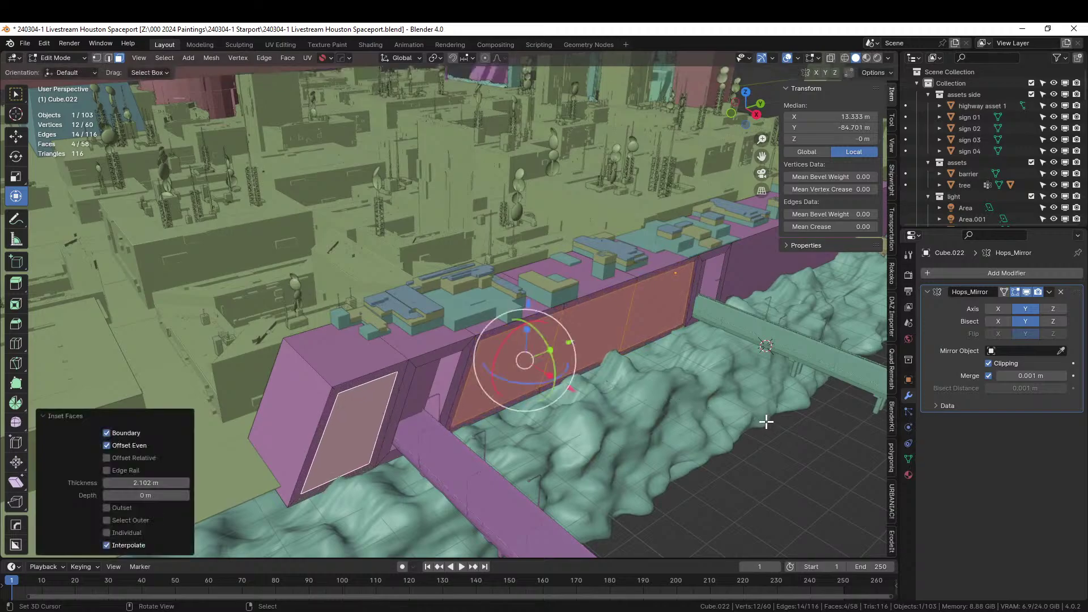
Step: Pull the inset wall panels outward along X until the gateway block is 28 m deep, and save the file
{"action": "left_click_drag", "start_coordinate": [573, 386], "coordinate": [576, 384]}
{"action": "middle_click_drag", "start_coordinate": [576, 384], "coordinate": [522, 399]}
{"action": "key", "text": "Tab"}
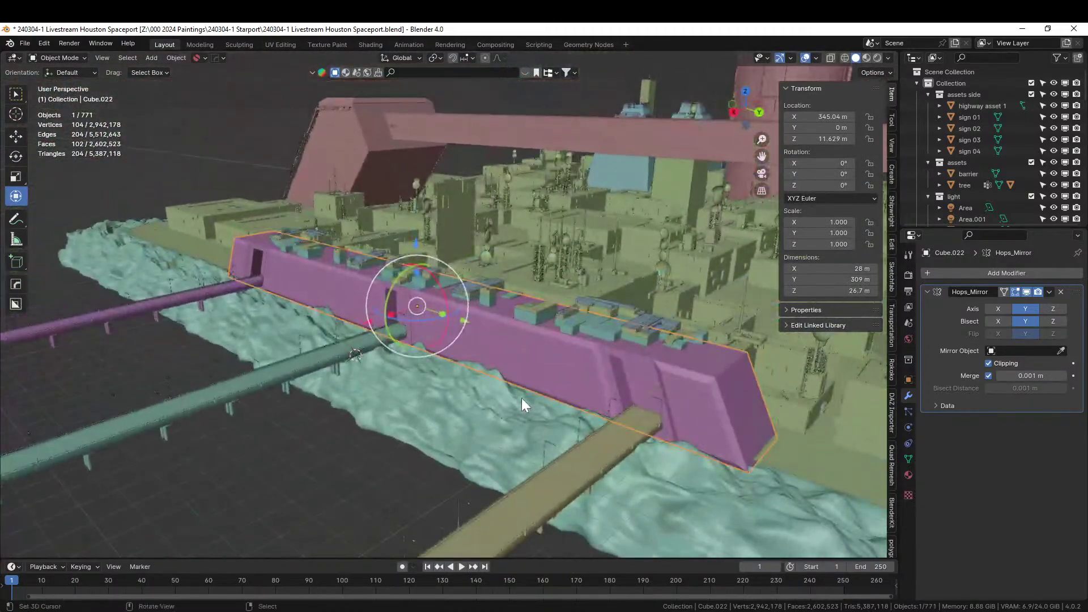
{"action": "key", "text": "ctrl+s"}
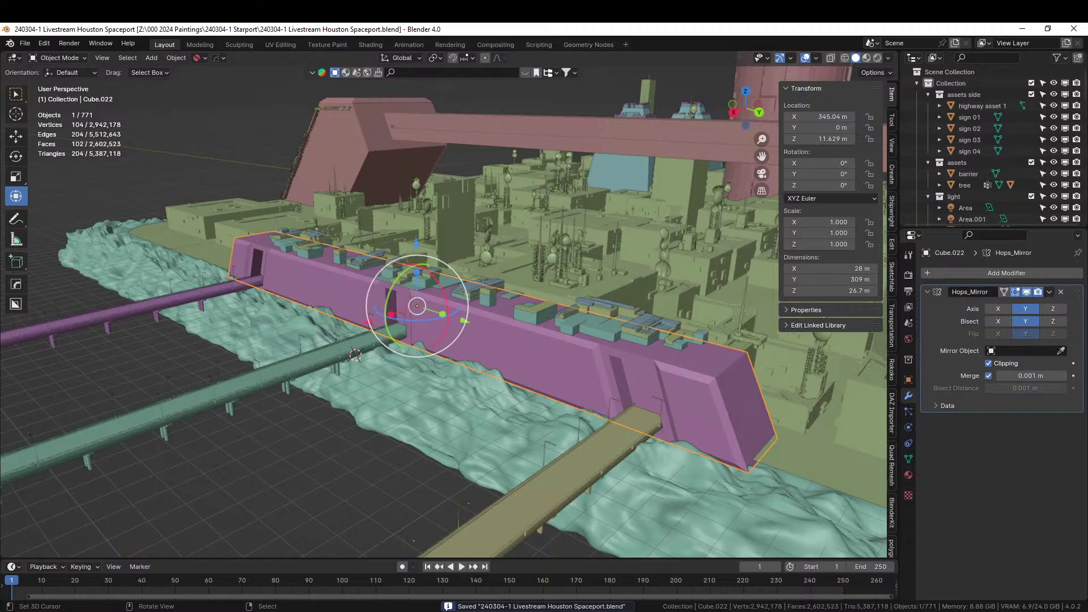
Step: Add a mesh circle scaled by 1000 at the city's bridge edge and apply its rotation and scale
{"action": "scroll", "coordinate": [638, 182], "scroll_direction": "down", "scroll_amount": 5}
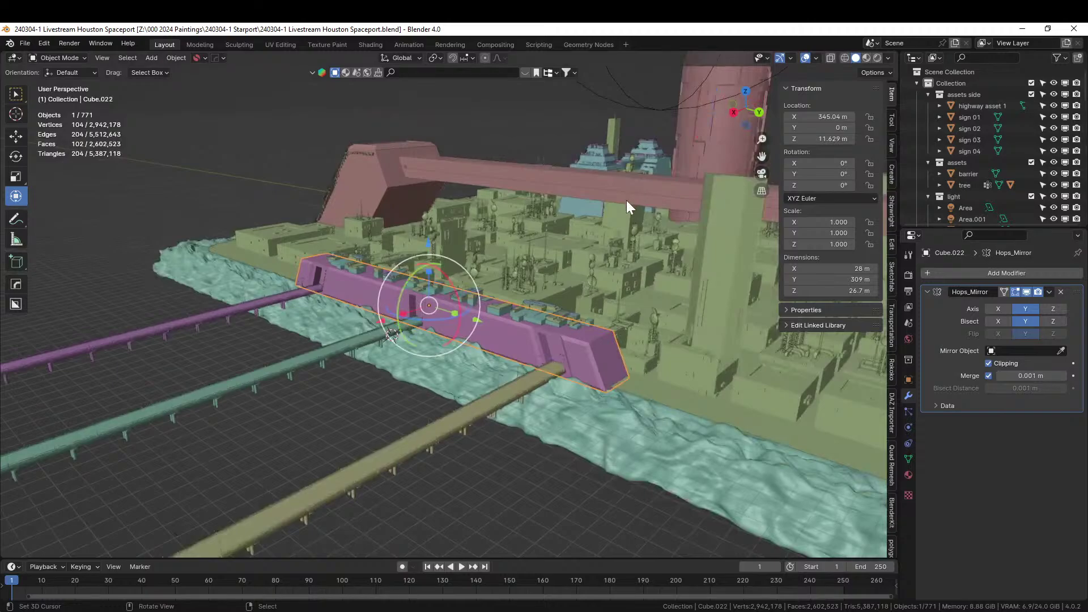
{"action": "middle_click_drag", "start_coordinate": [627, 199], "coordinate": [744, 221]}
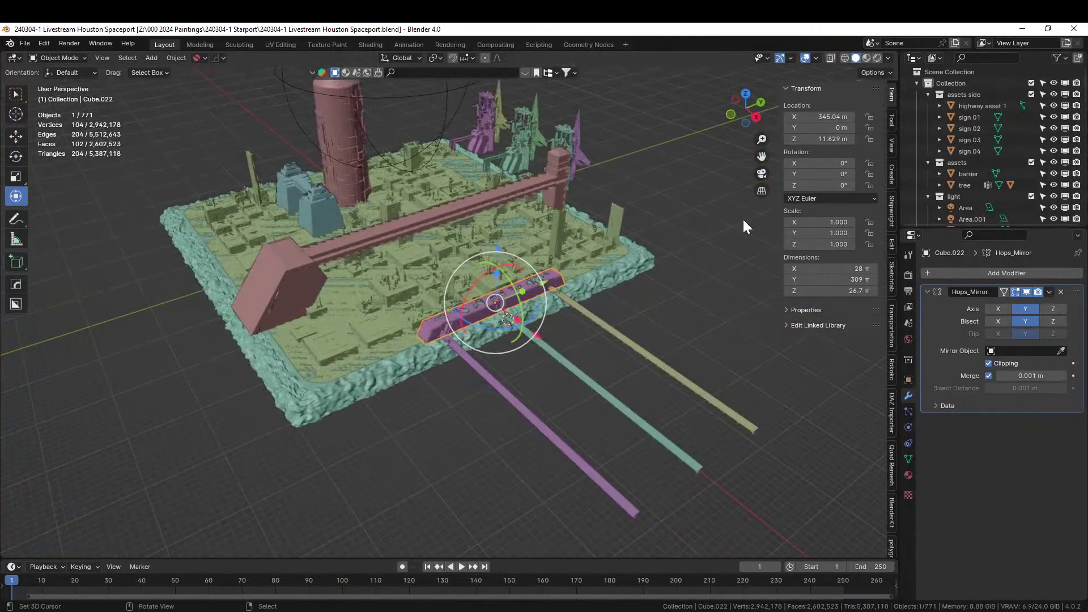
{"action": "key", "text": "shift+a"}
{"action": "mouse_move", "coordinate": [662, 231]}
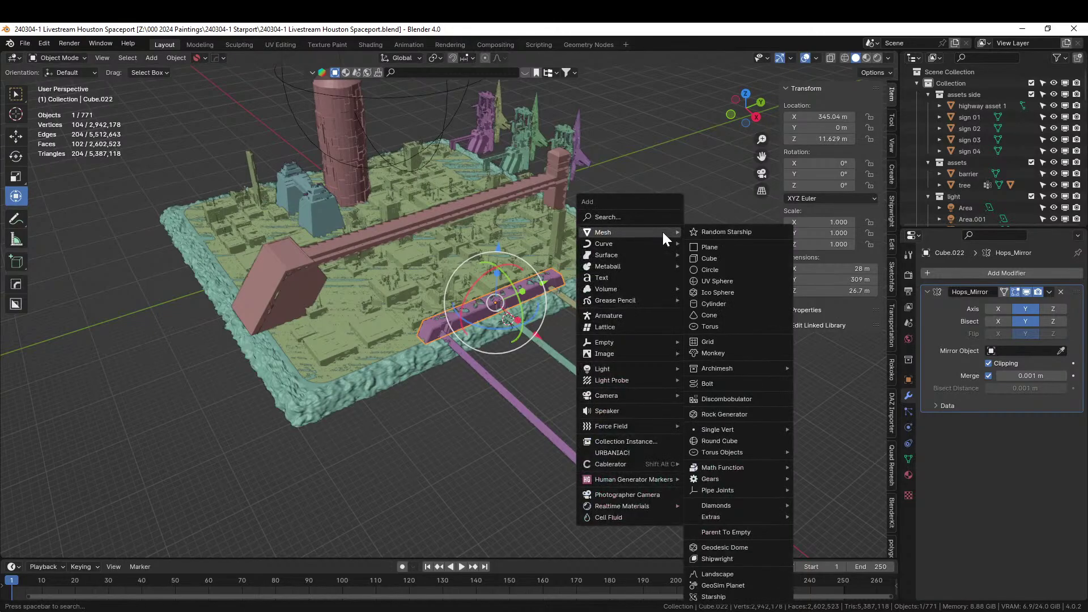
{"action": "left_click", "coordinate": [729, 266]}
{"action": "type", "text": "s"}
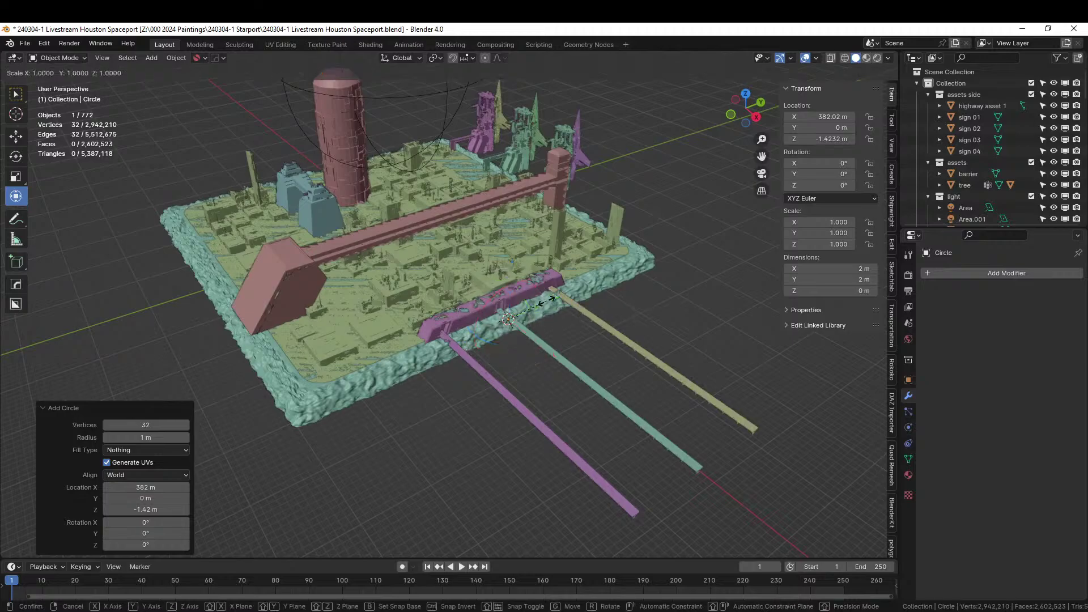
{"action": "type", "text": "1000"}
{"action": "key", "text": "Return"}
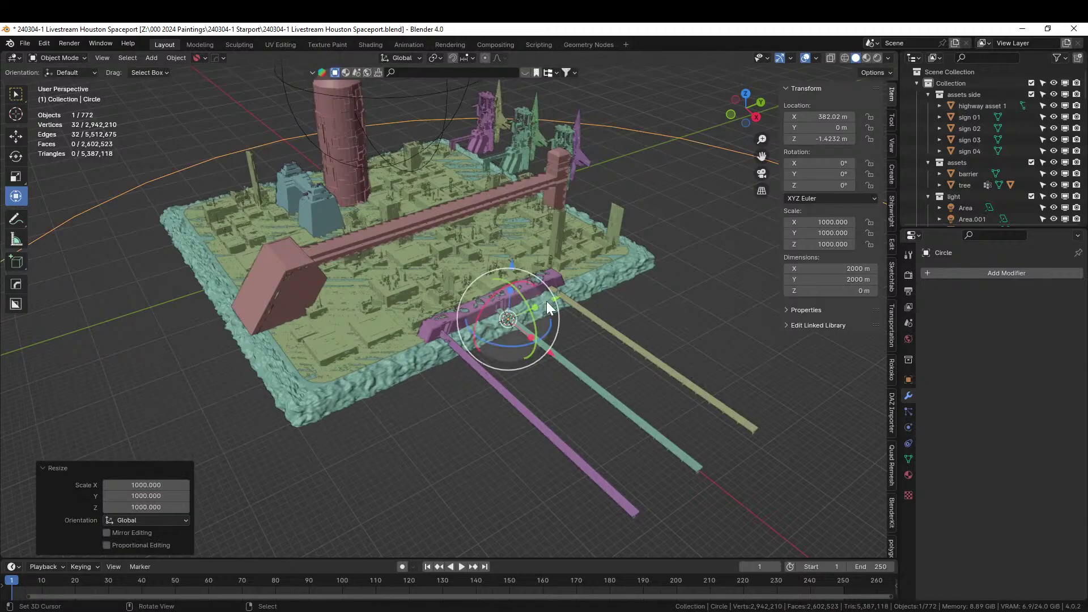
{"action": "key", "text": "ctrl+a"}
{"action": "left_click", "coordinate": [547, 306]}
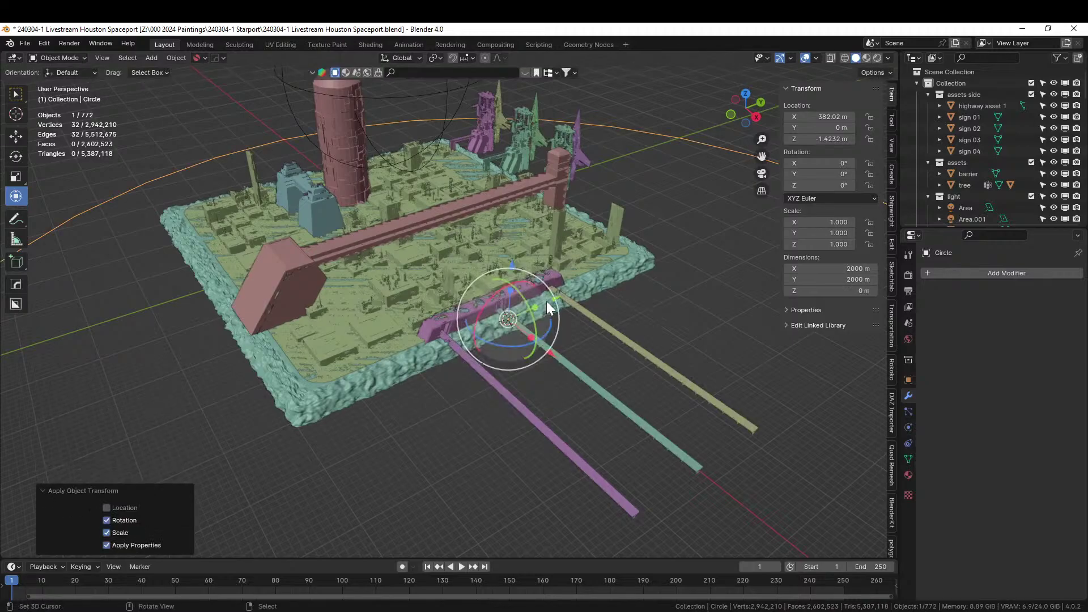
Step: Fill the large circle with a single face to make it a flat disc
{"action": "key", "text": "Tab"}
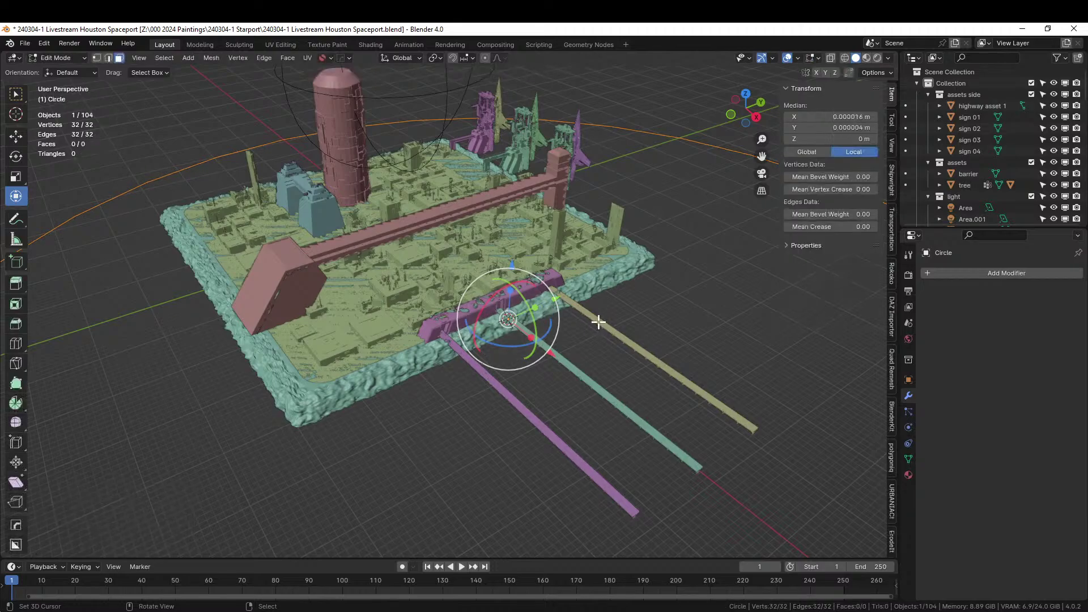
{"action": "key", "text": "f"}
{"action": "scroll", "coordinate": [590, 324], "scroll_direction": "down", "scroll_amount": 2}
{"action": "middle_click_drag", "start_coordinate": [599, 322], "coordinate": [674, 354]}
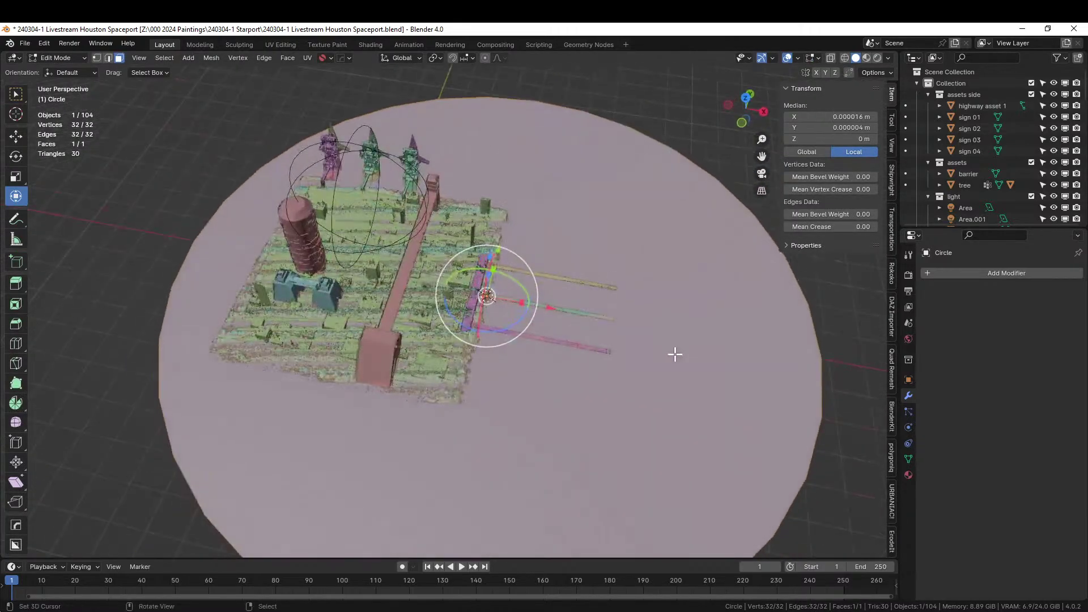
Step: In top view, enlarge the disc by about 1.38 and shift it about 969 m along -X so its edge reaches the bridges' outer ends
{"action": "key", "text": "KP_7"}
{"action": "key", "text": "g"}
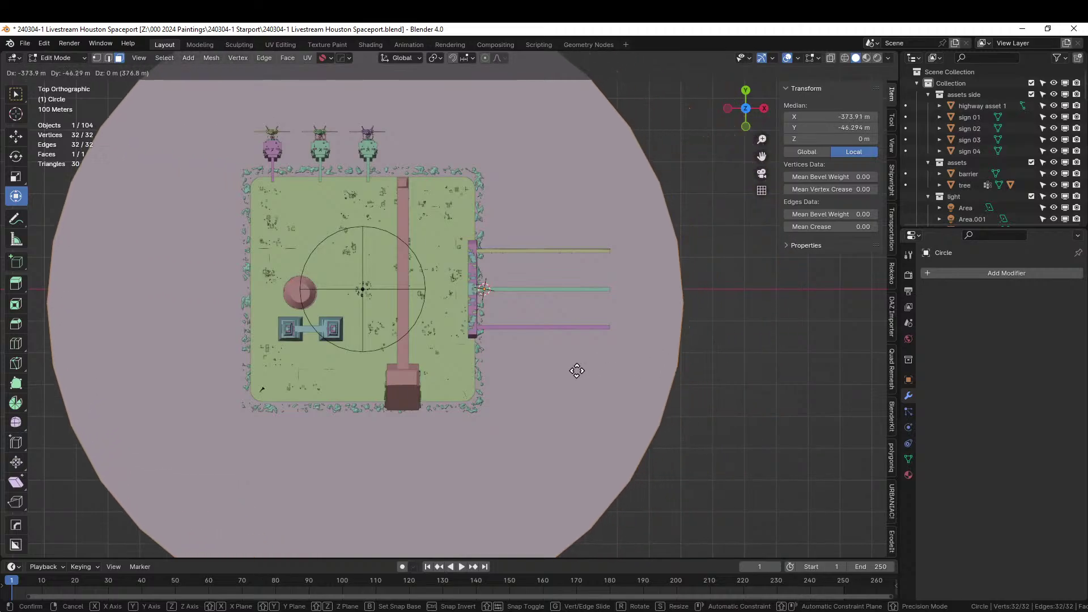
{"action": "left_click", "coordinate": [517, 370]}
{"action": "key", "text": "s"}
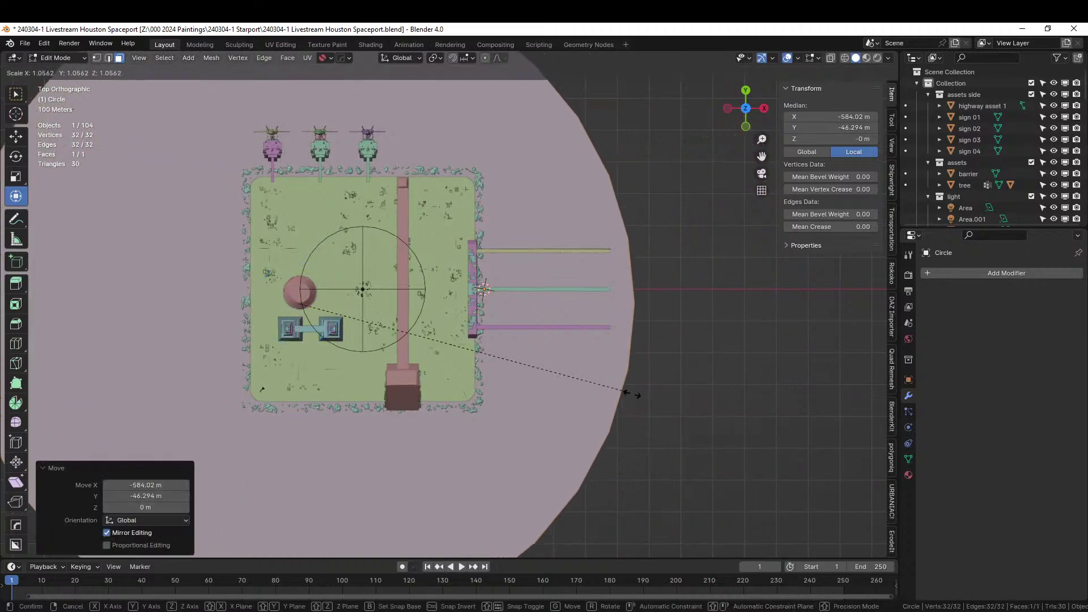
{"action": "left_click", "coordinate": [731, 415]}
{"action": "key", "text": "g"}
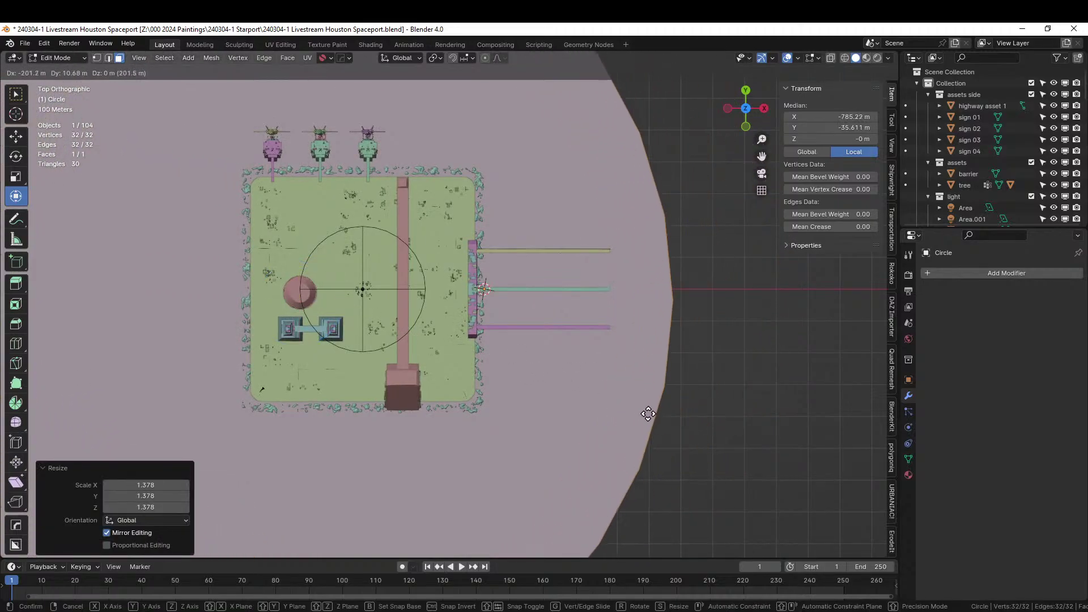
{"action": "left_click", "coordinate": [597, 396]}
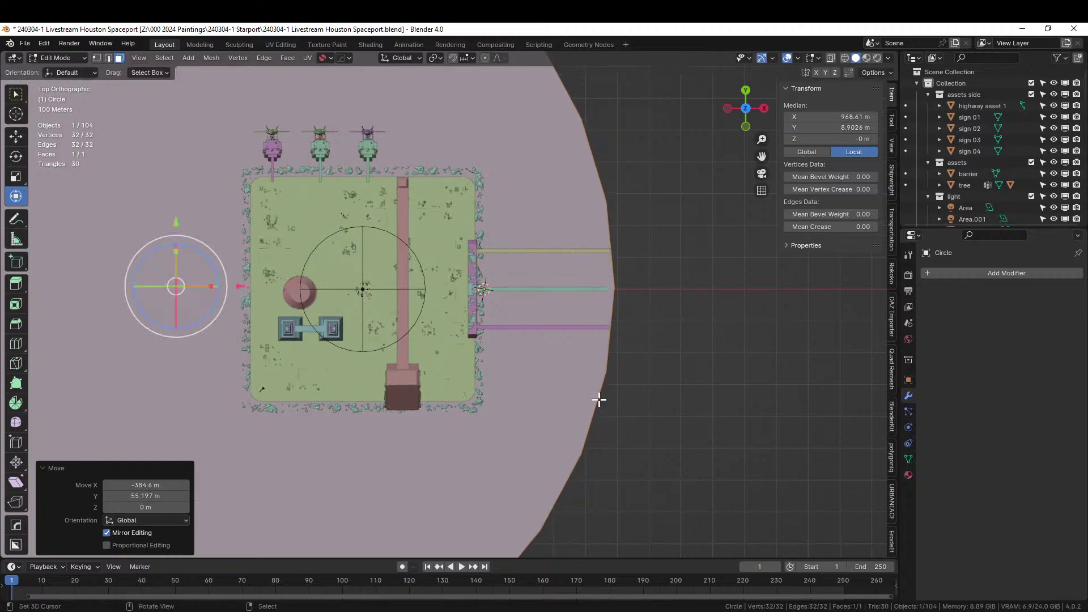
Step: Enlarge the disc by about 1.21 and shift it about 299 m along -X so its edge meets the bridge ends
{"action": "middle_click_drag", "start_coordinate": [597, 396], "coordinate": [306, 400]}
{"action": "scroll", "coordinate": [531, 279], "scroll_direction": "up", "scroll_amount": 9}
{"action": "scroll", "coordinate": [300, 336], "scroll_direction": "down", "scroll_amount": 8}
{"action": "scroll", "coordinate": [308, 399], "scroll_direction": "down", "scroll_amount": 5}
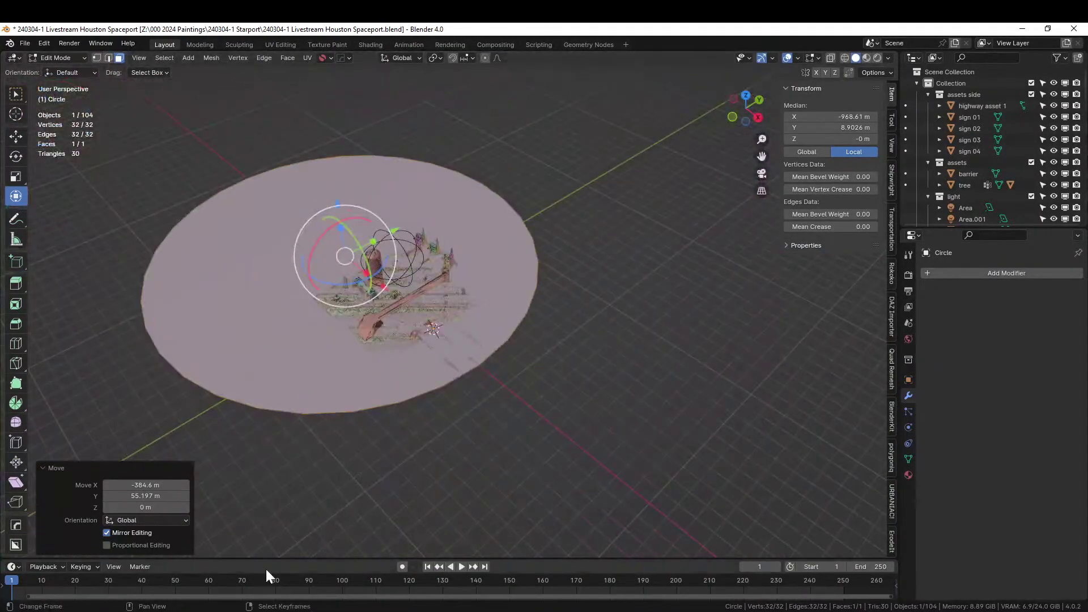
{"action": "key", "text": "s"}
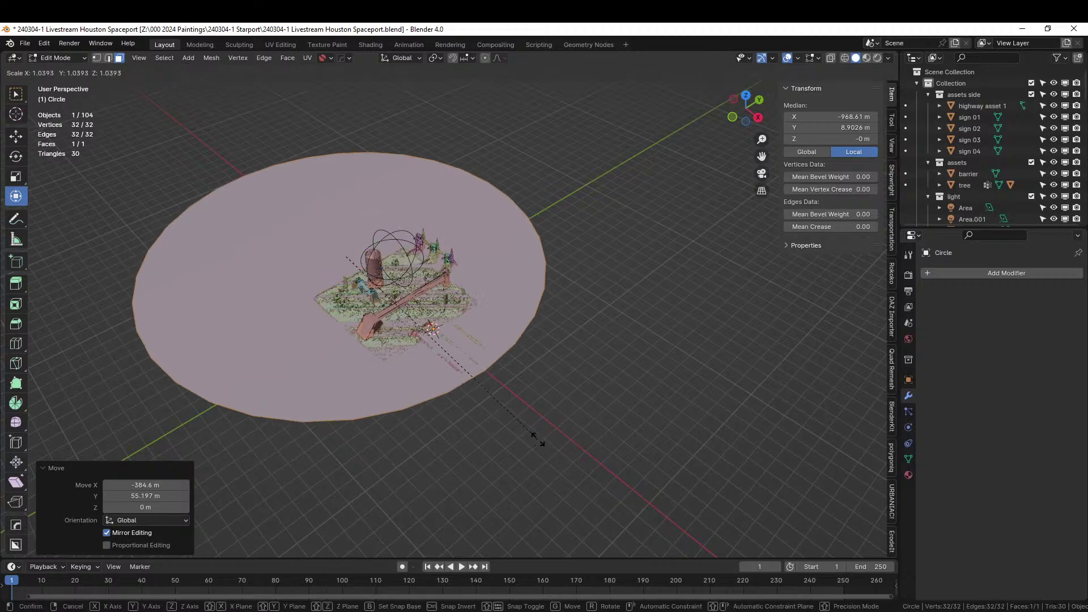
{"action": "left_click", "coordinate": [587, 448]}
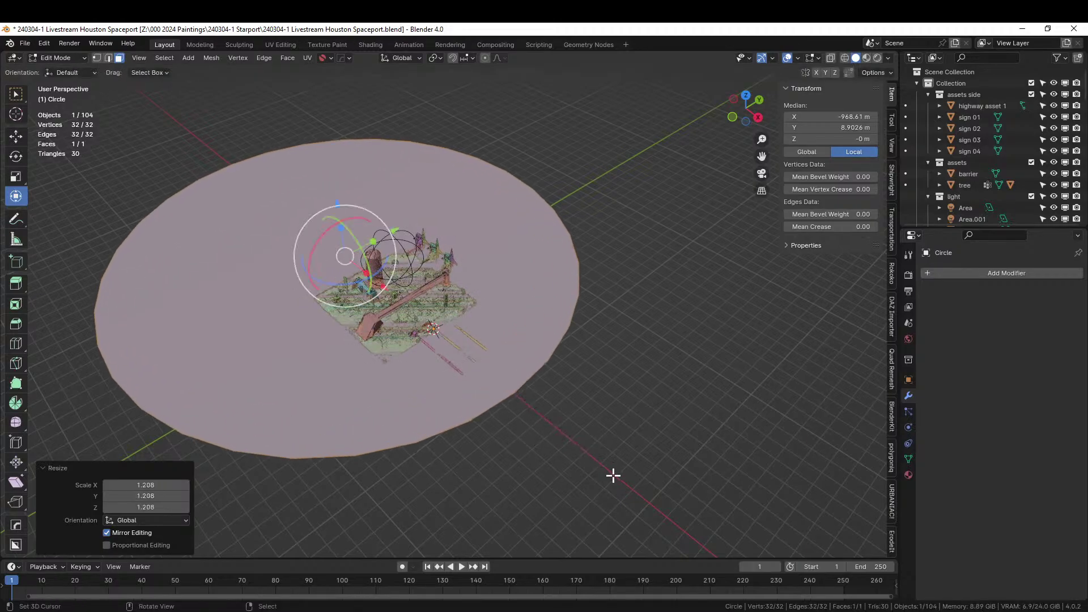
{"action": "key", "text": "KP_7"}
{"action": "key", "text": "g"}
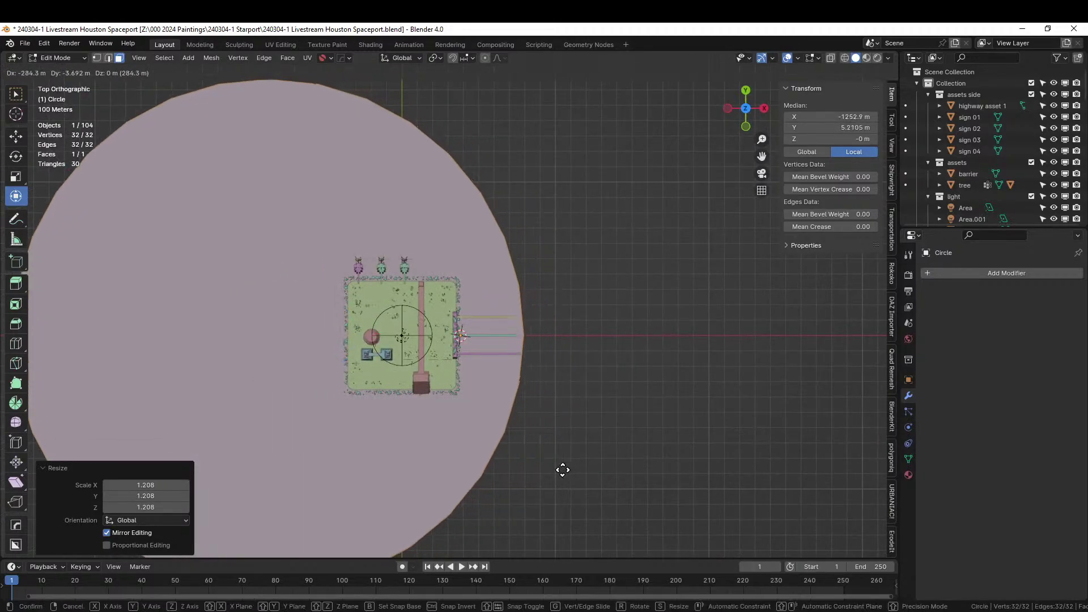
{"action": "left_click", "coordinate": [561, 470]}
{"action": "middle_click_drag", "start_coordinate": [562, 469], "coordinate": [504, 380]}
{"action": "scroll", "coordinate": [504, 380], "scroll_direction": "up", "scroll_amount": 2}
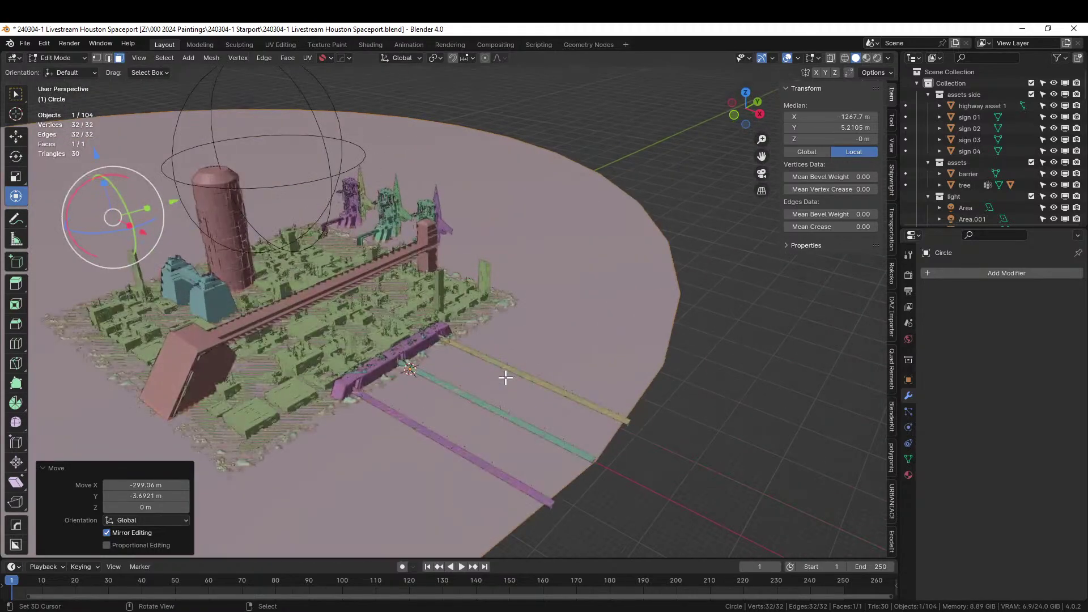
Step: Finish editing the disc's mesh and apply the object's rotation and scale
{"action": "key", "text": "Tab"}
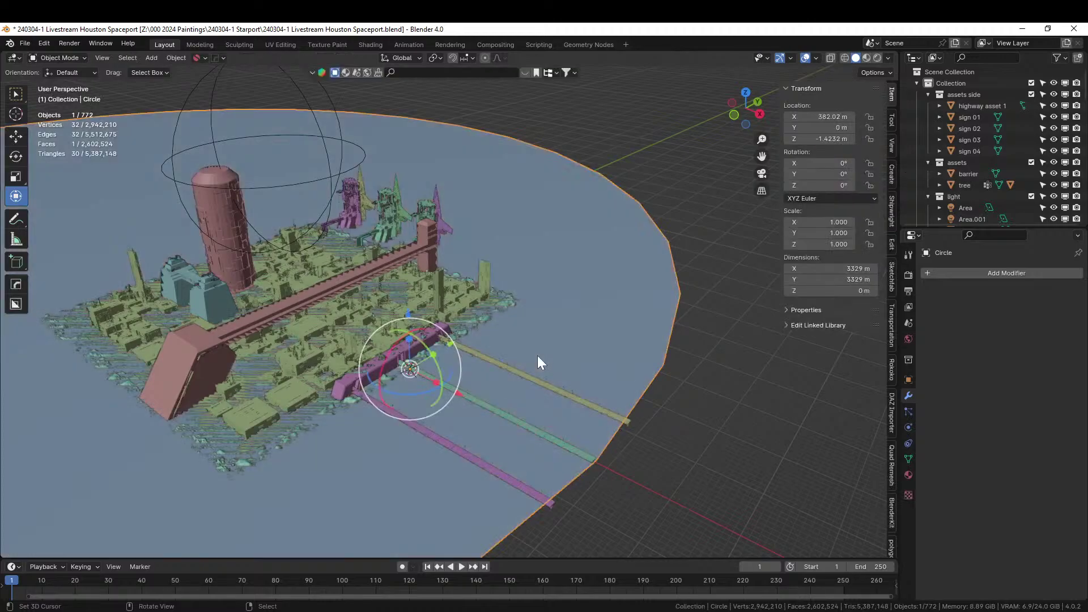
{"action": "key", "text": "ctrl+a"}
{"action": "left_click", "coordinate": [538, 356]}
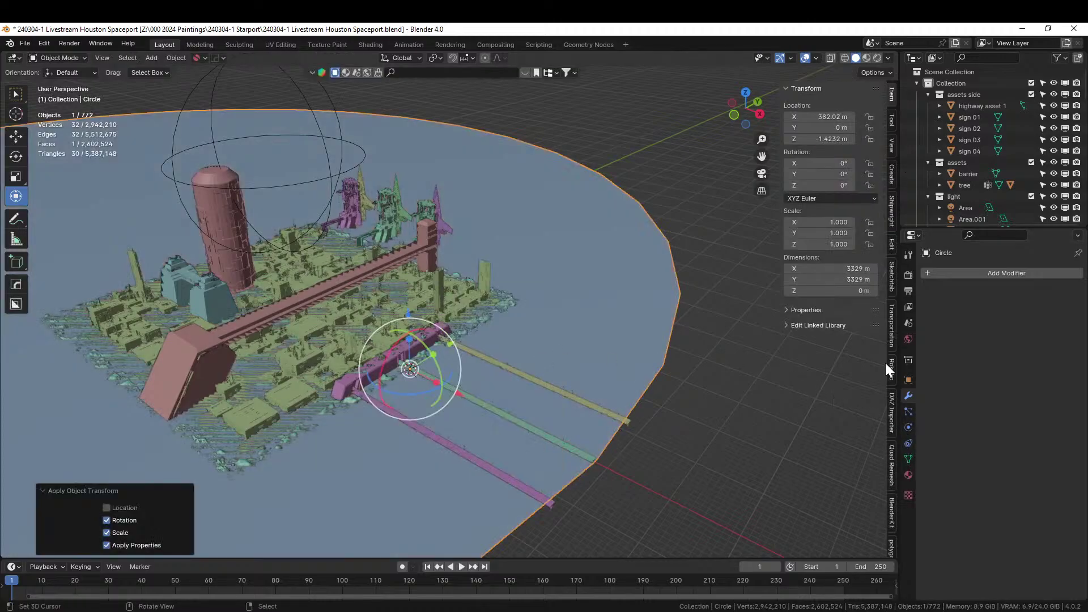
Step: Add a Solidify modifier to the disc with a thickness of about 19.8 m
{"action": "middle_click_drag", "start_coordinate": [612, 391], "coordinate": [550, 403]}
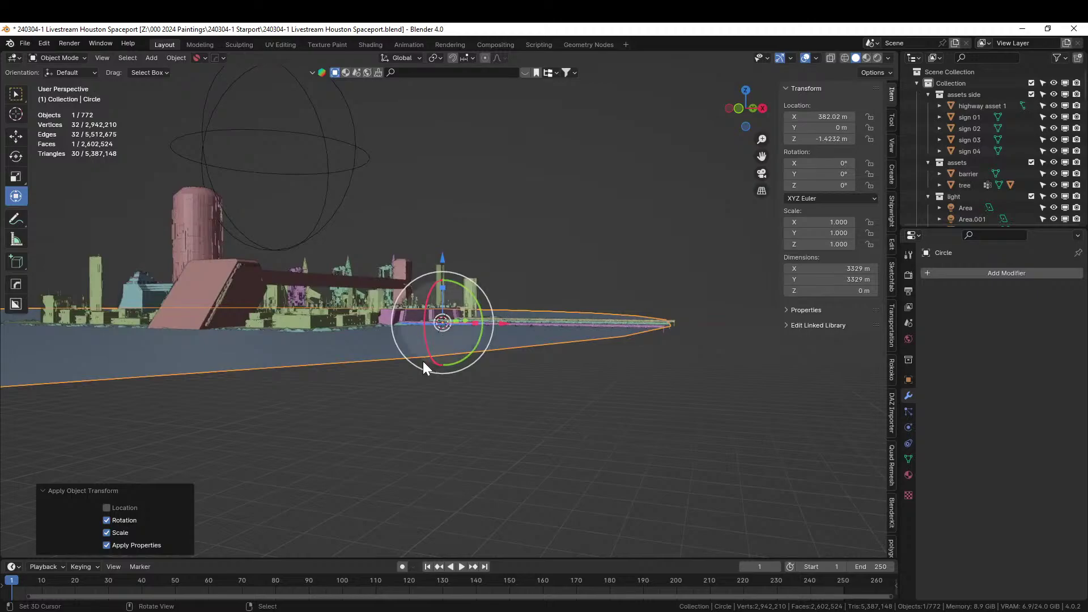
{"action": "key", "text": "q"}
{"action": "left_click", "coordinate": [404, 351]}
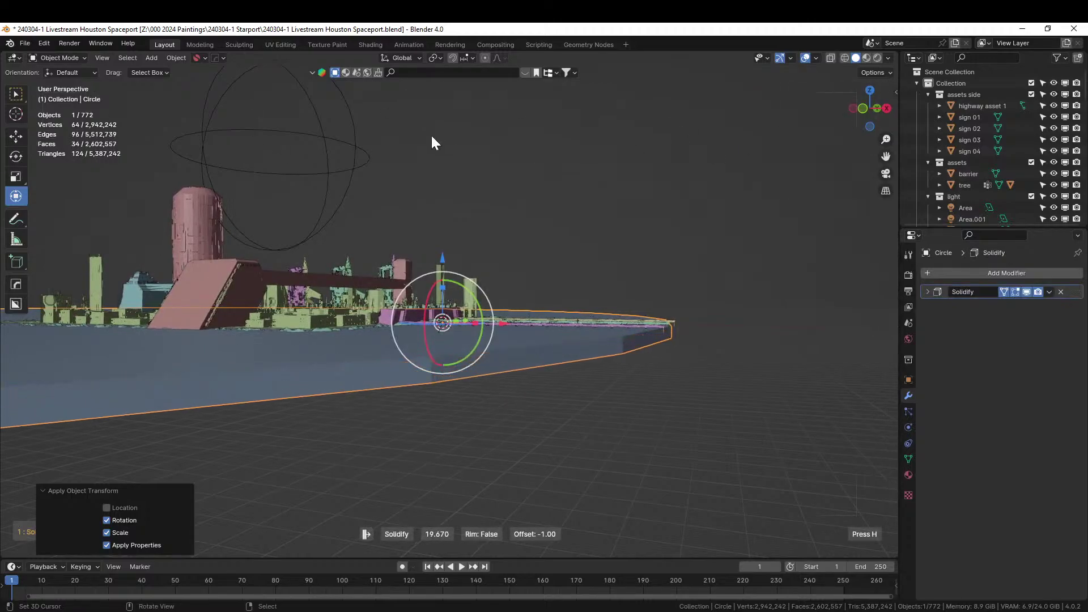
{"action": "left_click", "coordinate": [461, 165]}
{"action": "mouse_move", "coordinate": [517, 254]}
{"action": "middle_mouse_down"}
{"action": "mouse_move", "coordinate": [520, 234]}
{"action": "mouse_move", "coordinate": [519, 248]}
{"action": "middle_mouse_up"}
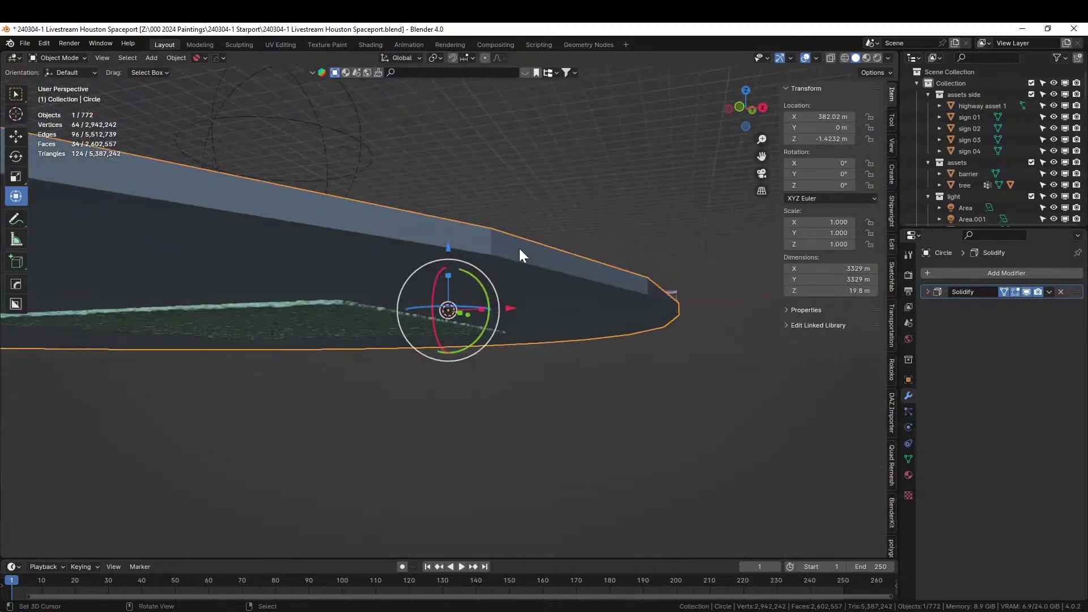
Step: Set the thickness of the disc's Solidify modifier to 30 m
{"action": "left_click", "coordinate": [928, 291]}
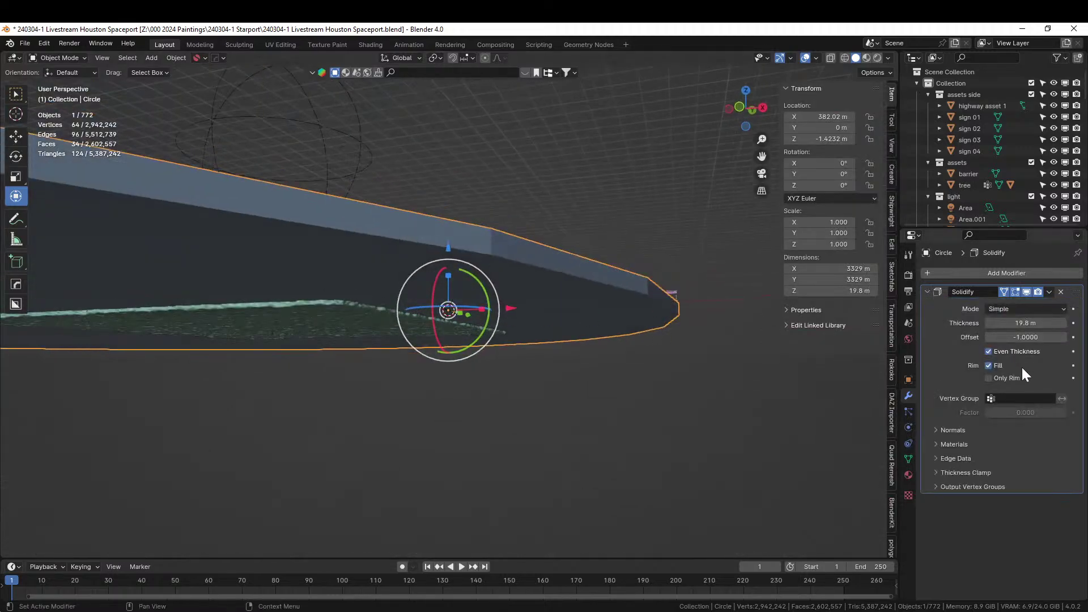
{"action": "left_click", "coordinate": [1039, 323]}
{"action": "type", "text": "25"}
{"action": "key", "text": "Return"}
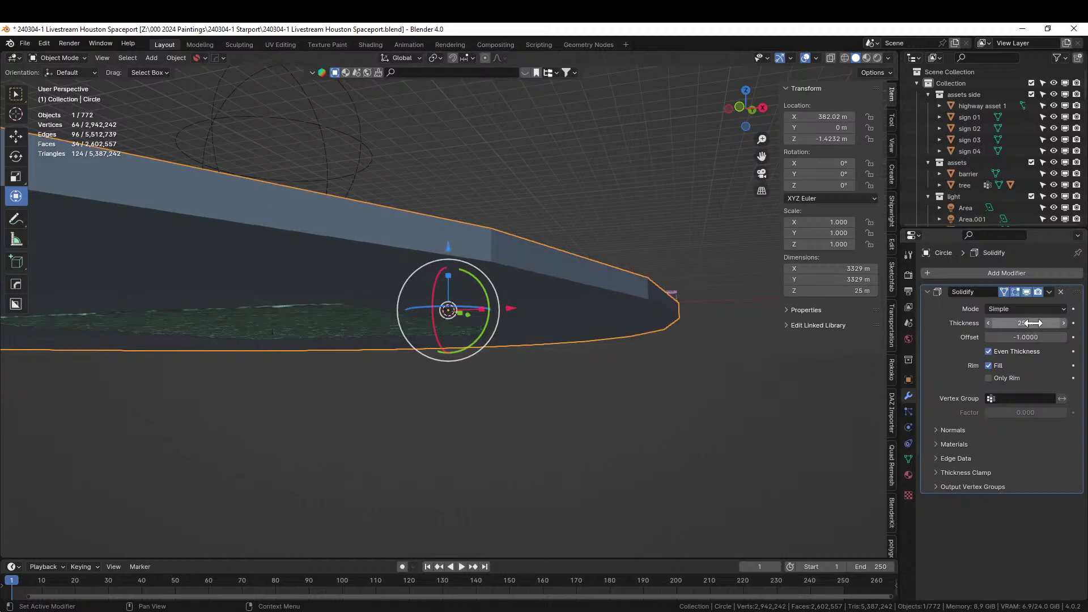
{"action": "left_click", "coordinate": [1033, 323]}
{"action": "type", "text": "3"}
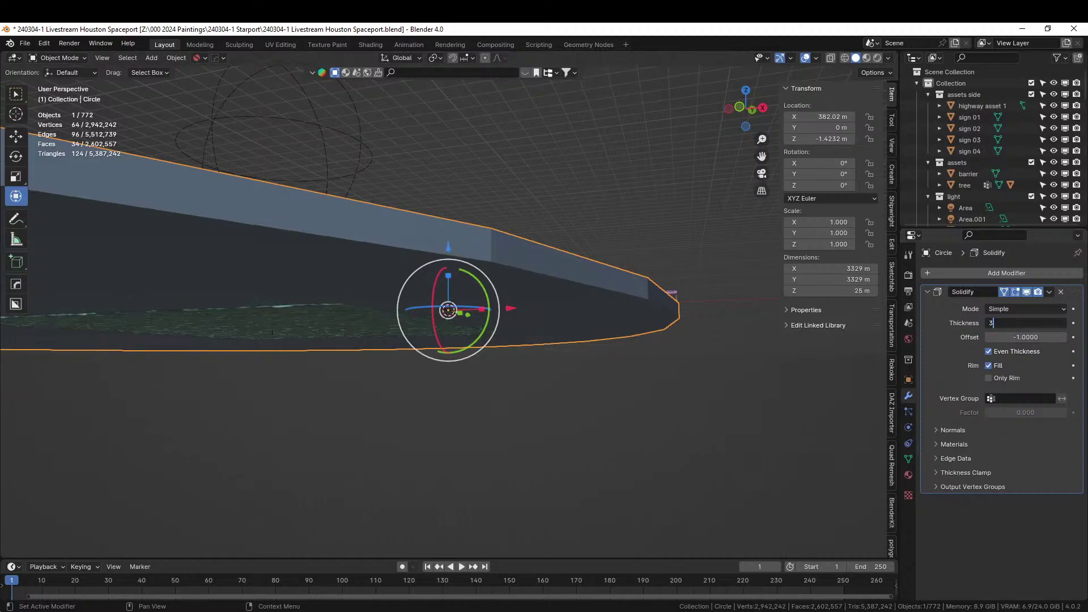
{"action": "type", "text": "0"}
{"action": "key", "text": "Return"}
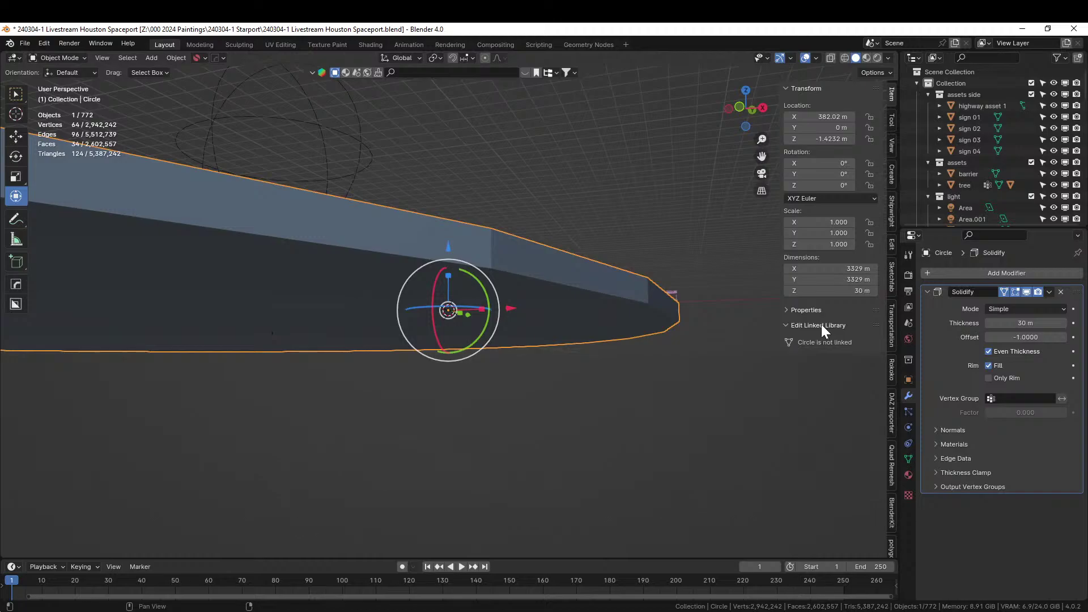
Step: Lower the disc about 4.7 m beneath the city and bridges, and apply its Solidify modifier
{"action": "middle_click_drag", "start_coordinate": [768, 340], "coordinate": [698, 352]}
{"action": "key", "text": "g"}
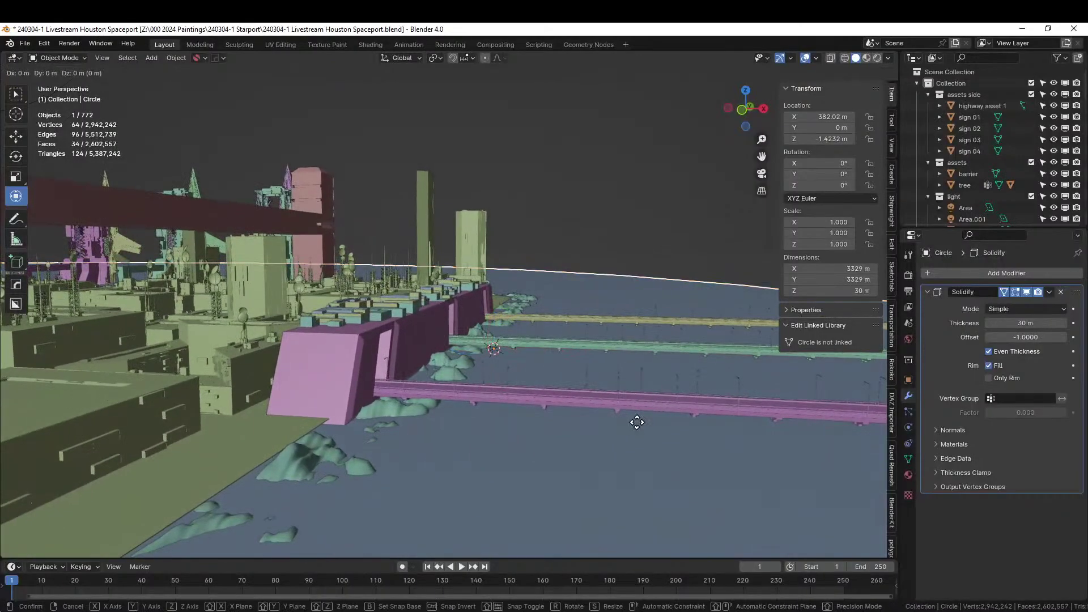
{"action": "left_click", "coordinate": [610, 509]}
{"action": "middle_click_drag", "start_coordinate": [610, 506], "coordinate": [563, 508]}
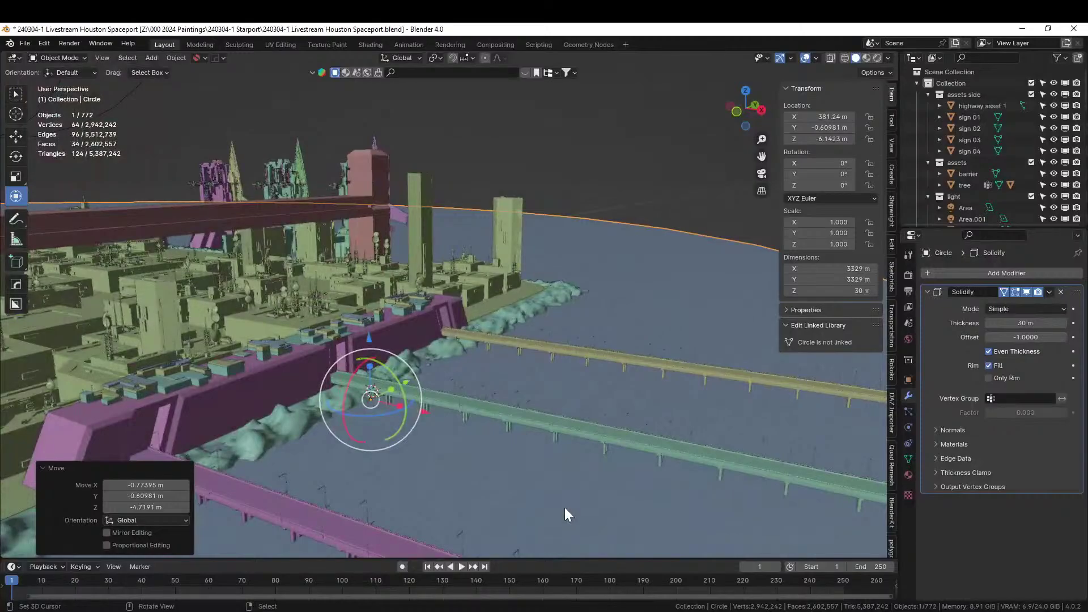
{"action": "key", "text": "ctrl+a"}
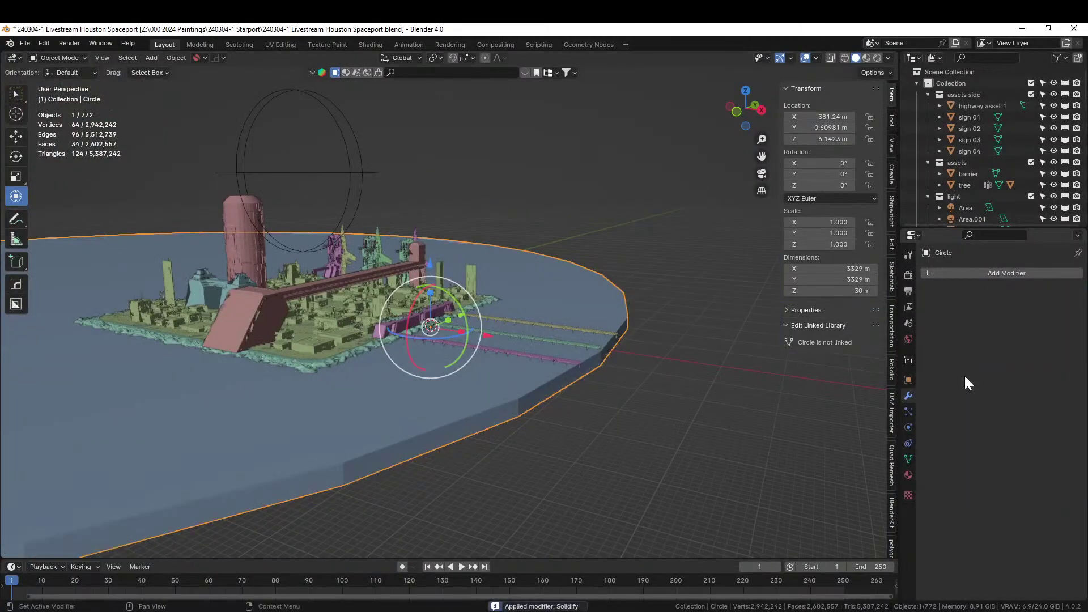
Step: Spawn the aquatiq Ocean water material on the disc and display its material settings
{"action": "scroll", "coordinate": [410, 359], "scroll_direction": "down", "scroll_amount": 2}
{"action": "middle_click_drag", "start_coordinate": [410, 361], "coordinate": [415, 385]}
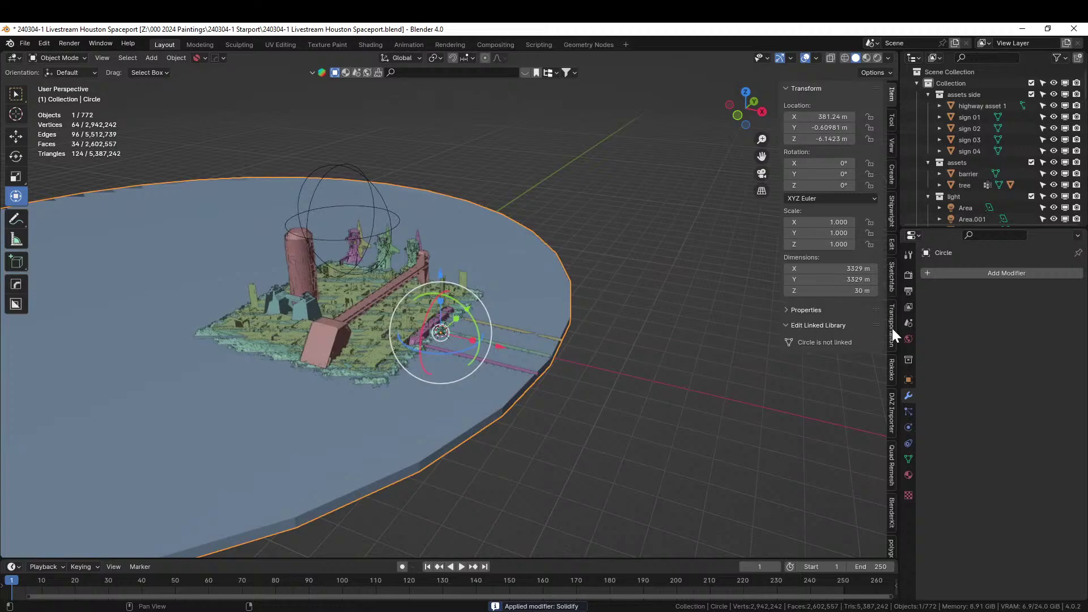
{"action": "left_click", "coordinate": [892, 549]}
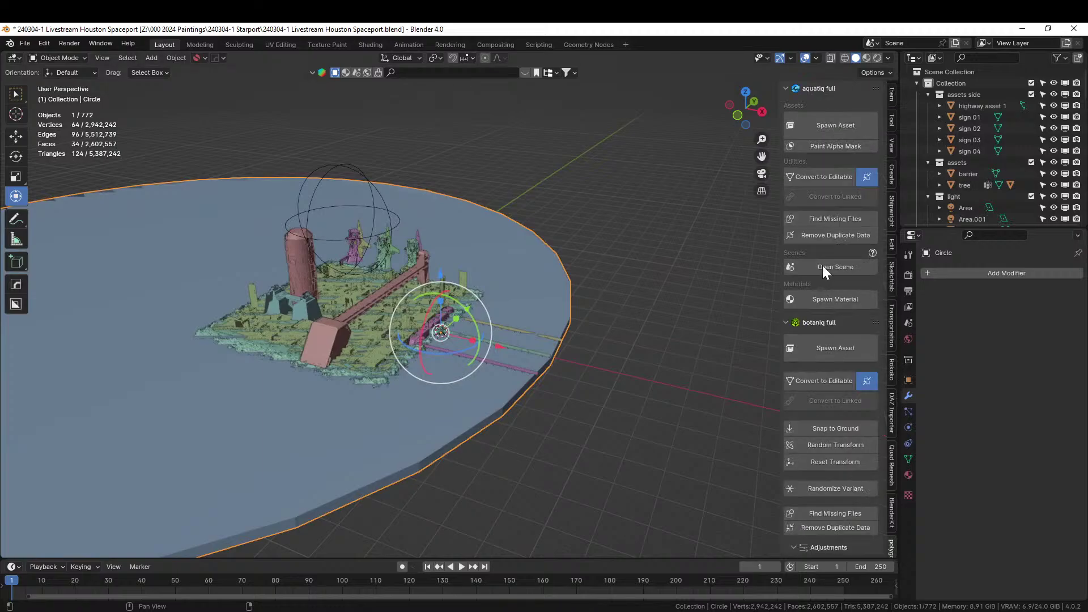
{"action": "left_click", "coordinate": [837, 300]}
{"action": "left_click", "coordinate": [852, 406]}
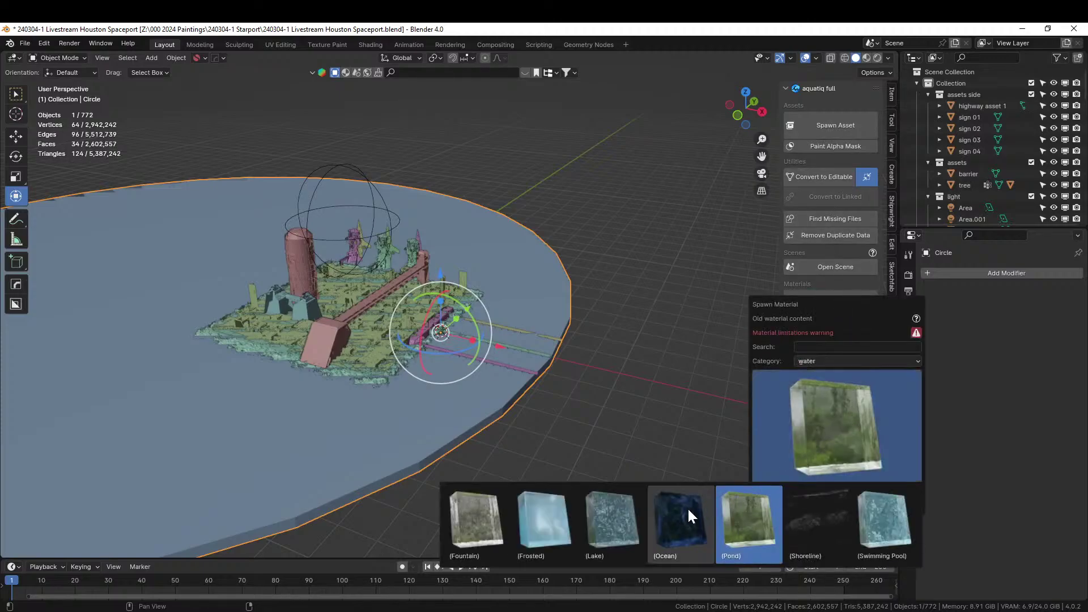
{"action": "left_click", "coordinate": [678, 530]}
{"action": "left_click", "coordinate": [829, 505]}
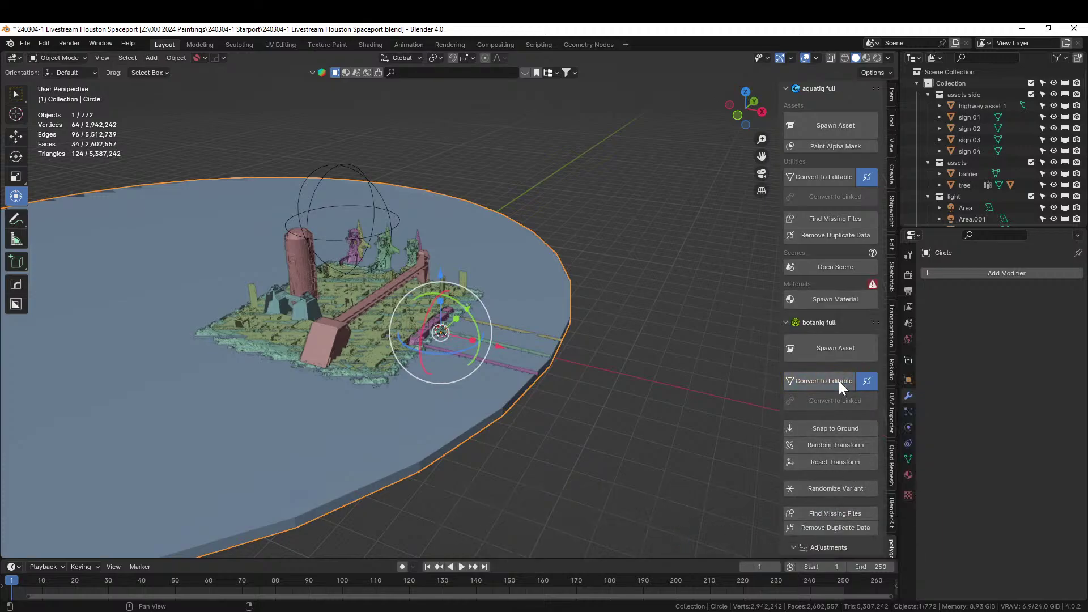
{"action": "left_click", "coordinate": [908, 476]}
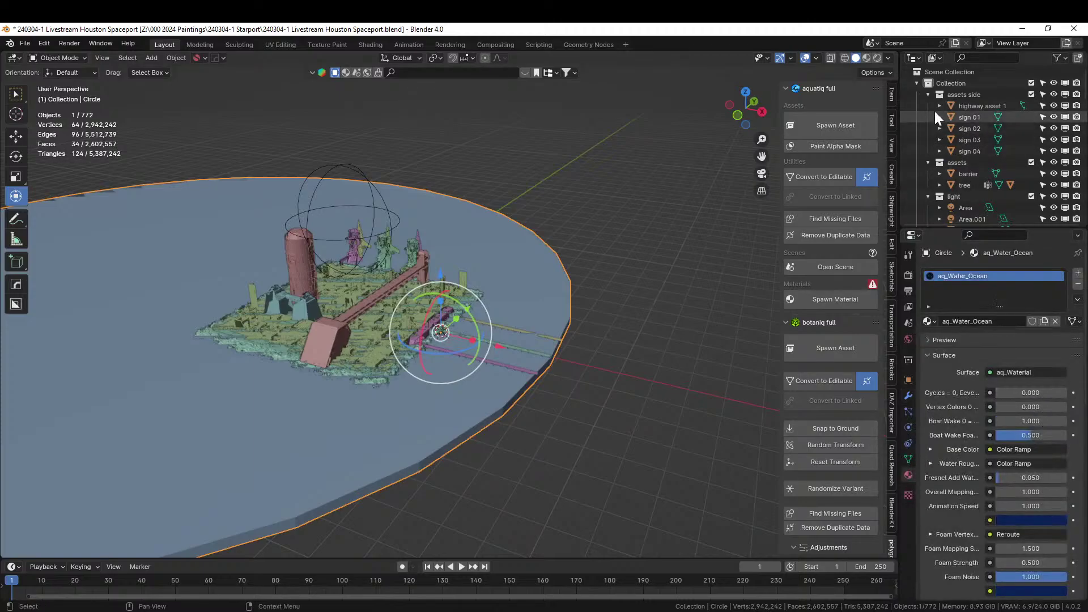
Step: Switch the viewport to rendered shading and examine the water around the bridges, gateway and city blocks
{"action": "left_click", "coordinate": [876, 58]}
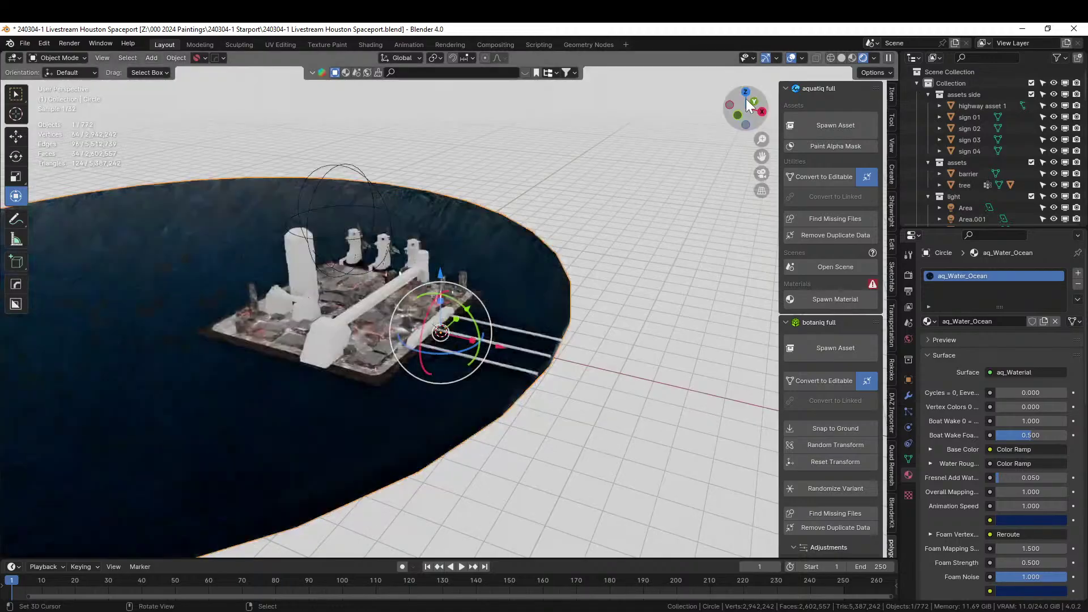
{"action": "scroll", "coordinate": [526, 366], "scroll_direction": "up", "scroll_amount": 3}
{"action": "middle_click_drag", "start_coordinate": [526, 366], "coordinate": [501, 285]}
{"action": "scroll", "coordinate": [509, 335], "scroll_direction": "up", "scroll_amount": 2}
{"action": "scroll", "coordinate": [499, 303], "scroll_direction": "up", "scroll_amount": 3}
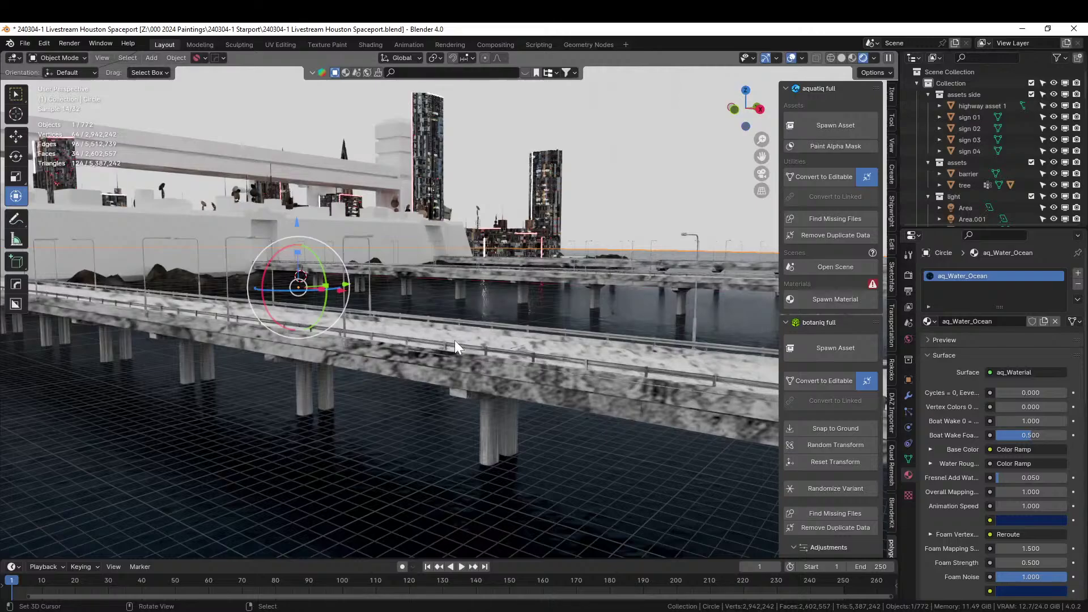
{"action": "middle_click_drag", "start_coordinate": [455, 340], "coordinate": [416, 374]}
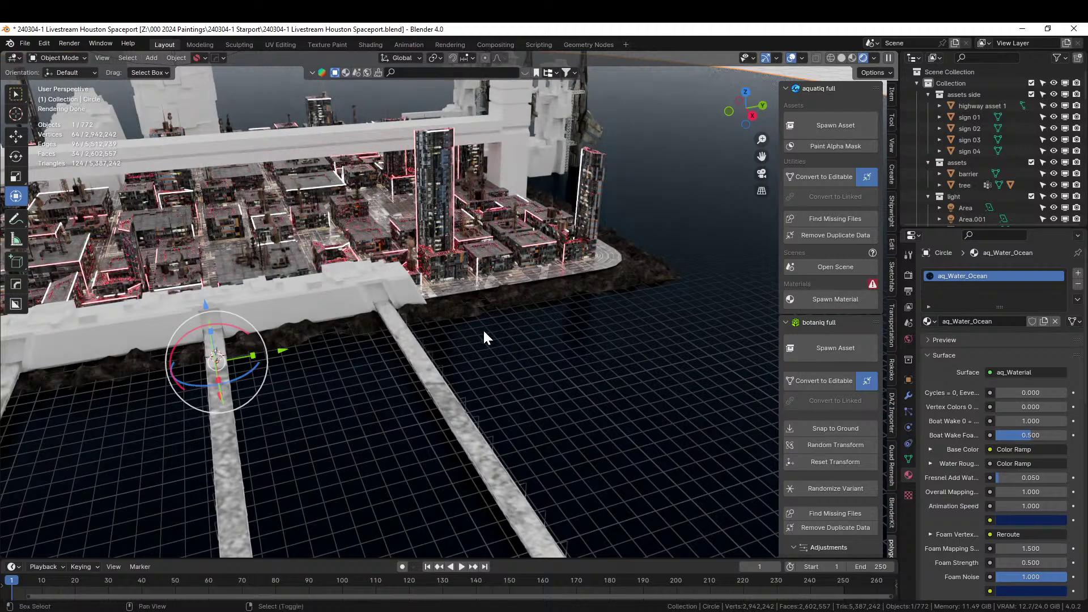
{"action": "middle_click_drag", "start_coordinate": [483, 329], "coordinate": [501, 407], "text": "shift"}
{"action": "scroll", "coordinate": [496, 356], "scroll_direction": "up", "scroll_amount": 3}
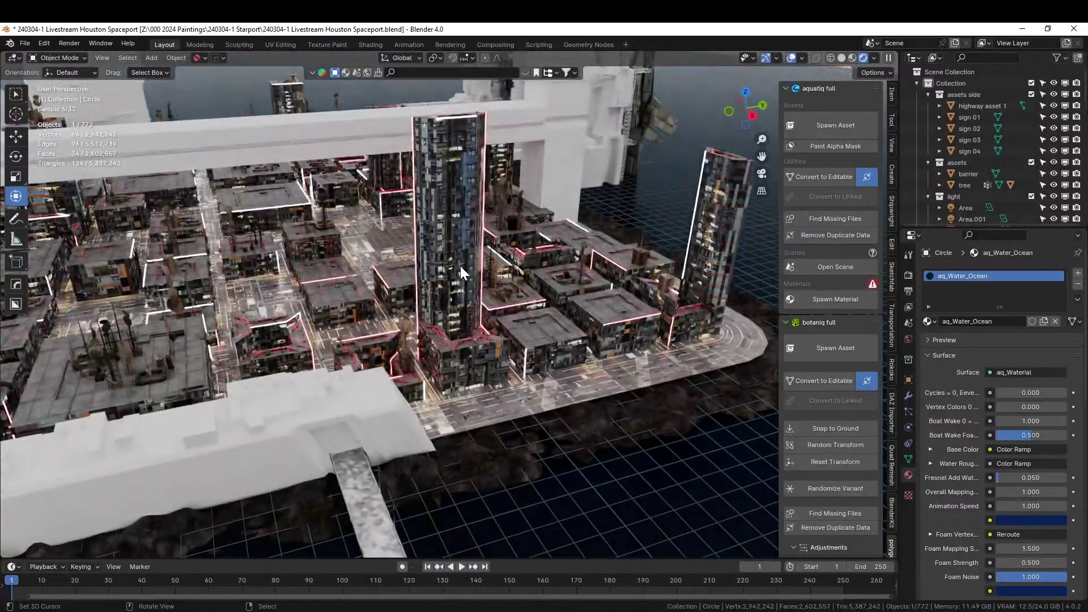
Step: Select the city plane and set Neon Tubes Amount to 0.99 in its CyberScape Pro 2.0 modifier, widening the properties area for readability
{"action": "right_click", "coordinate": [453, 216]}
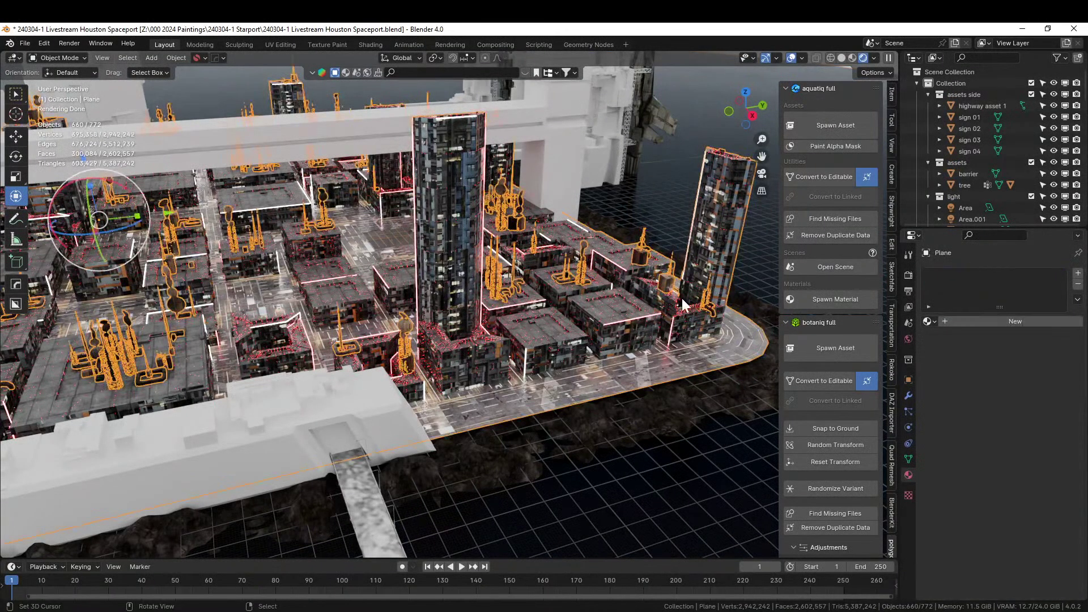
{"action": "left_click", "coordinate": [908, 394]}
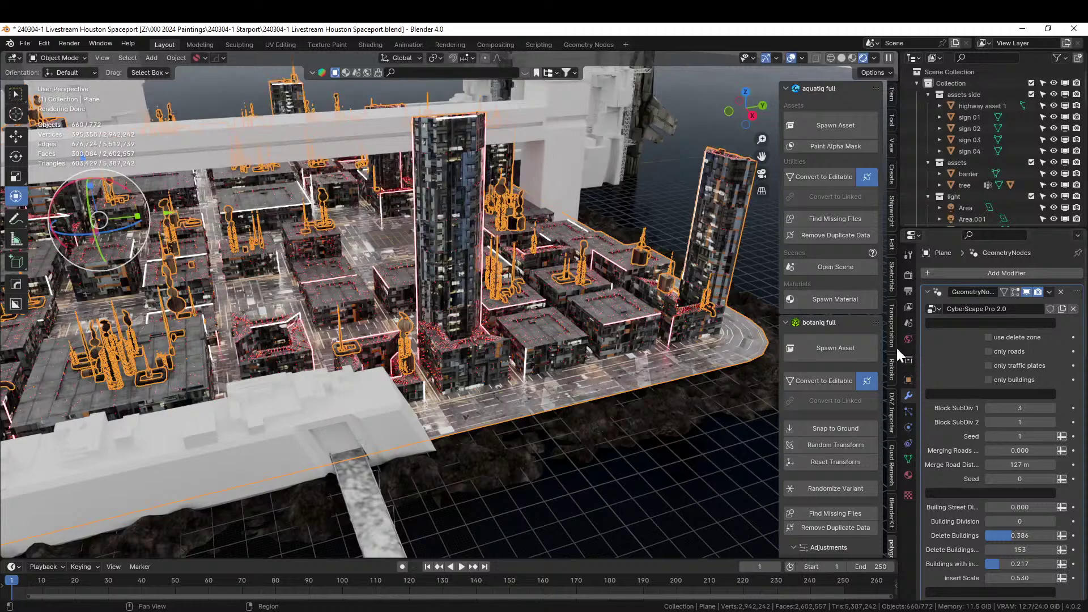
{"action": "left_click_drag", "start_coordinate": [897, 348], "coordinate": [705, 339]}
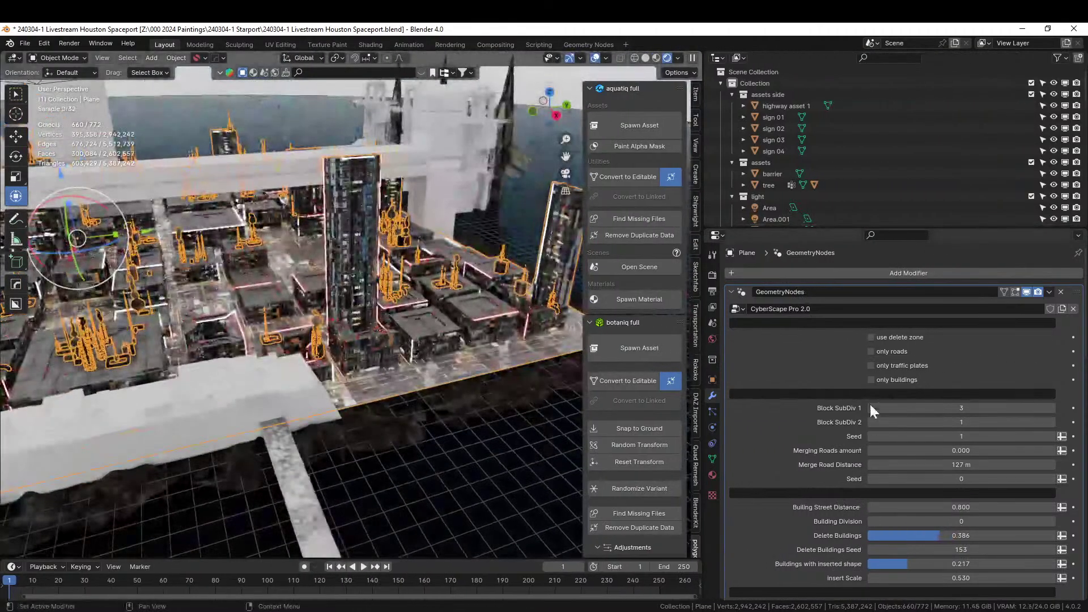
{"action": "scroll", "coordinate": [873, 406], "scroll_direction": "down", "scroll_amount": 20}
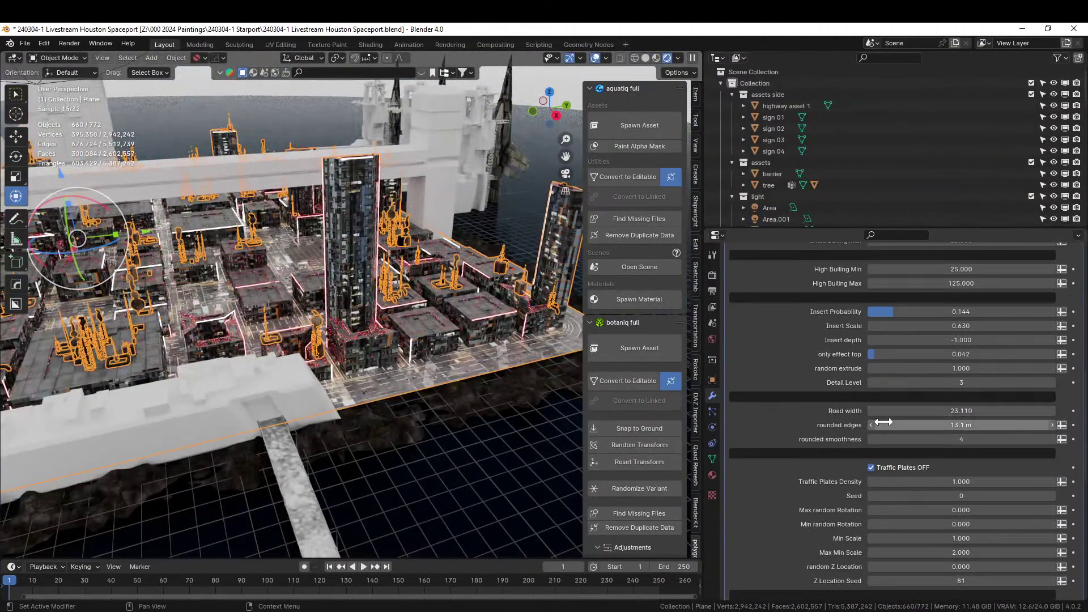
{"action": "scroll", "coordinate": [913, 434], "scroll_direction": "down", "scroll_amount": 5}
{"action": "scroll", "coordinate": [927, 440], "scroll_direction": "down", "scroll_amount": 8}
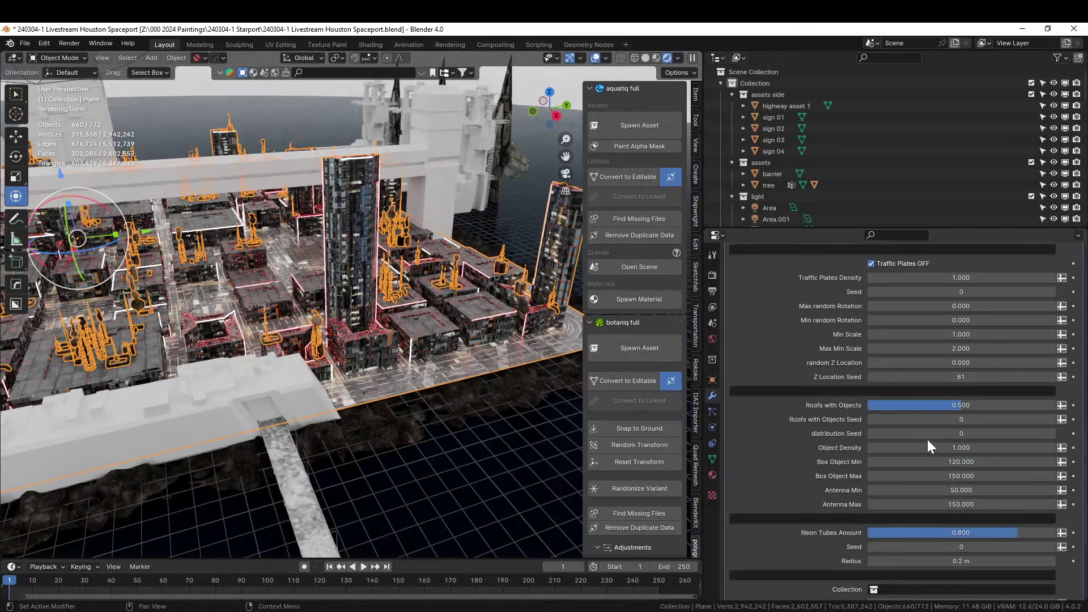
{"action": "left_click", "coordinate": [962, 445]}
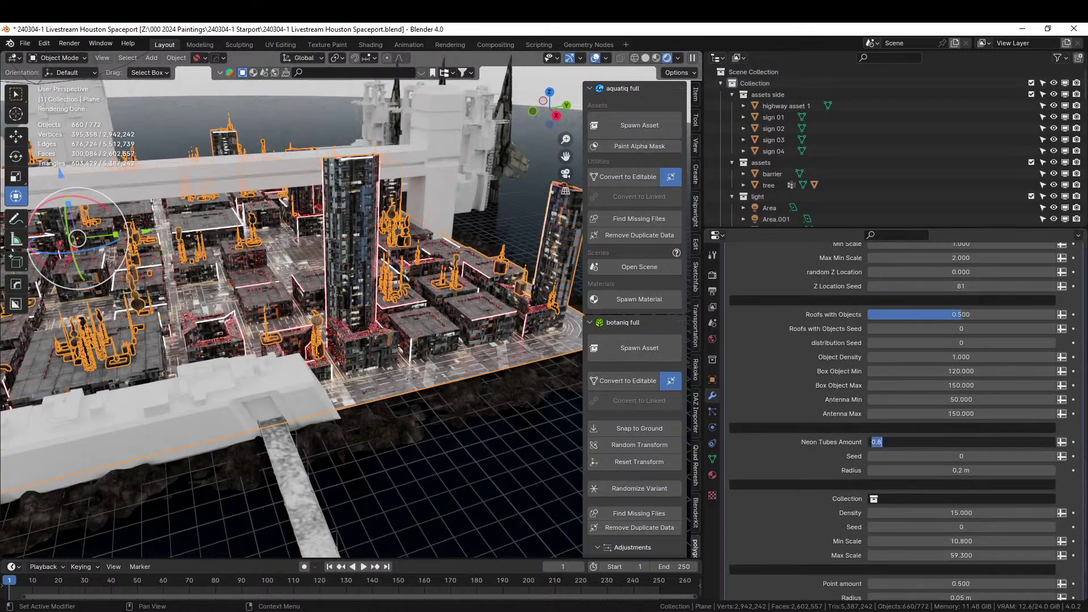
{"action": "type", "text": ".99"}
{"action": "key", "text": "Return"}
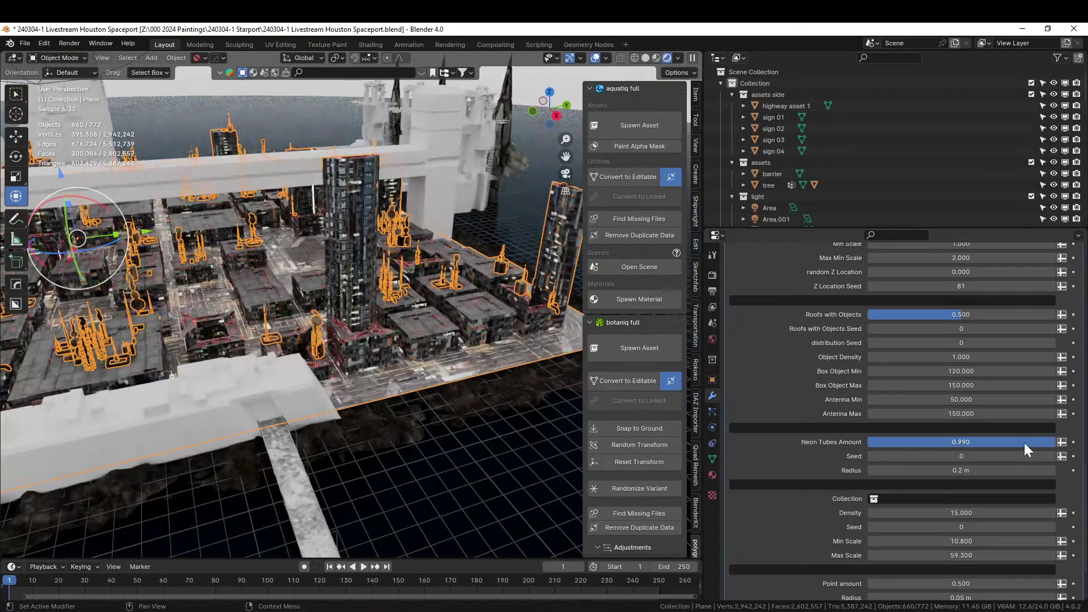
{"action": "scroll", "coordinate": [452, 457], "scroll_direction": "down", "scroll_amount": 1}
Step: Examine the rendered city from a distance, its remaining CyberScape parameters, and the rooftop lights up close
{"action": "left_click", "coordinate": [466, 458]}
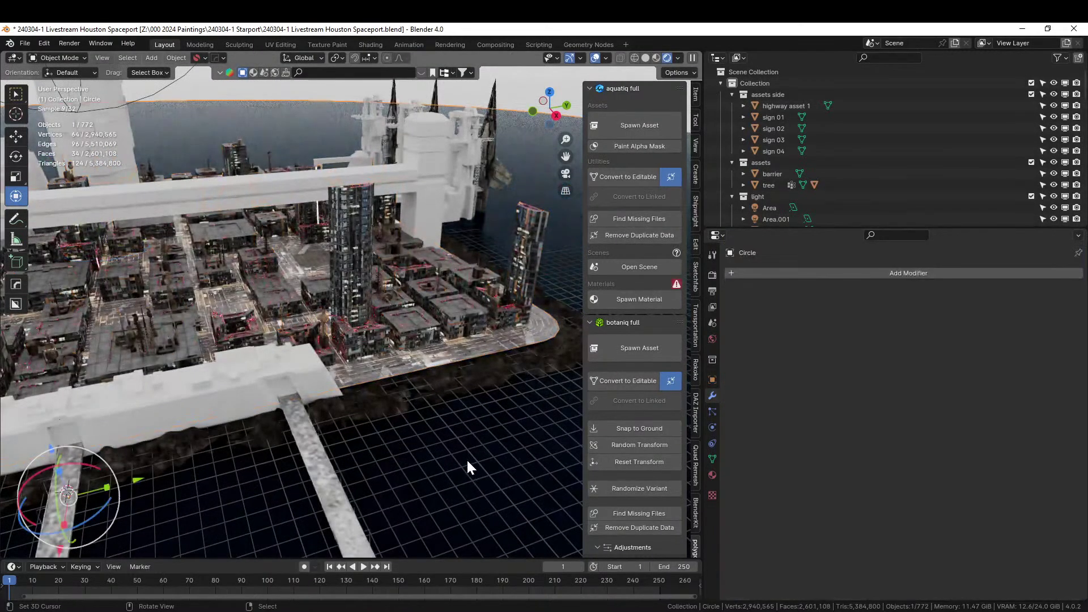
{"action": "mouse_move", "coordinate": [466, 458]}
{"action": "middle_mouse_down"}
{"action": "mouse_move", "coordinate": [610, 494]}
{"action": "mouse_move", "coordinate": [490, 444]}
{"action": "mouse_move", "coordinate": [467, 447]}
{"action": "middle_mouse_up"}
{"action": "scroll", "coordinate": [466, 451], "scroll_direction": "down", "scroll_amount": 2}
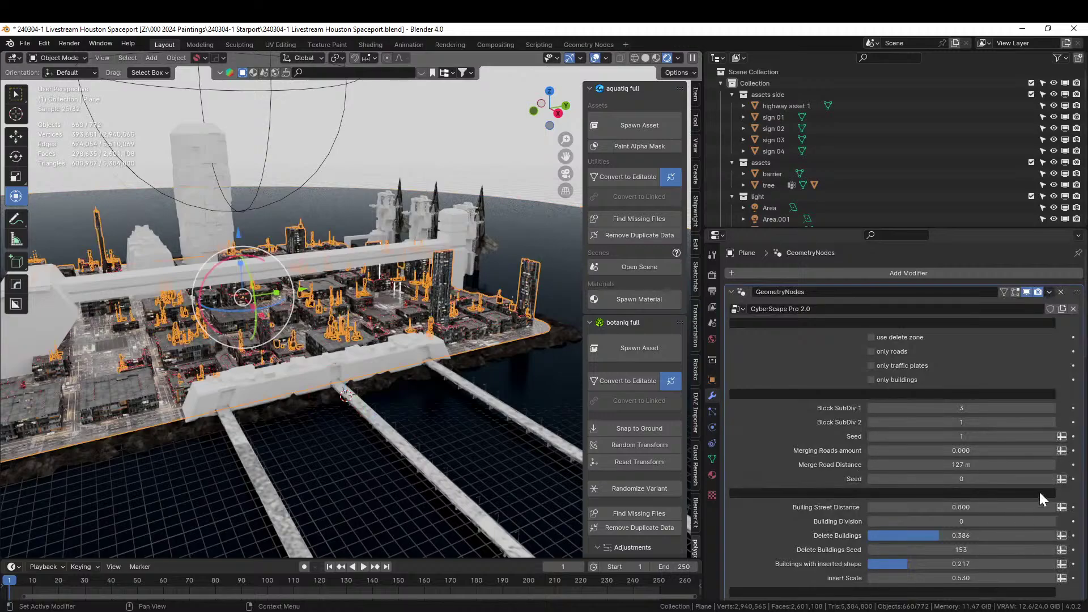
{"action": "scroll", "coordinate": [1041, 510], "scroll_direction": "down", "scroll_amount": 15}
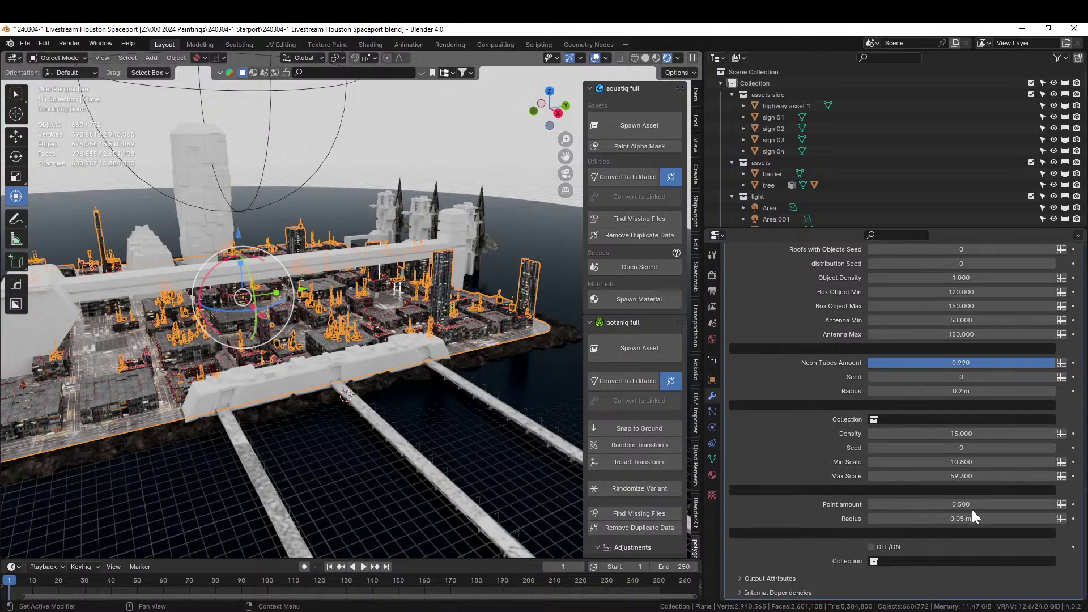
{"action": "left_click", "coordinate": [495, 219]}
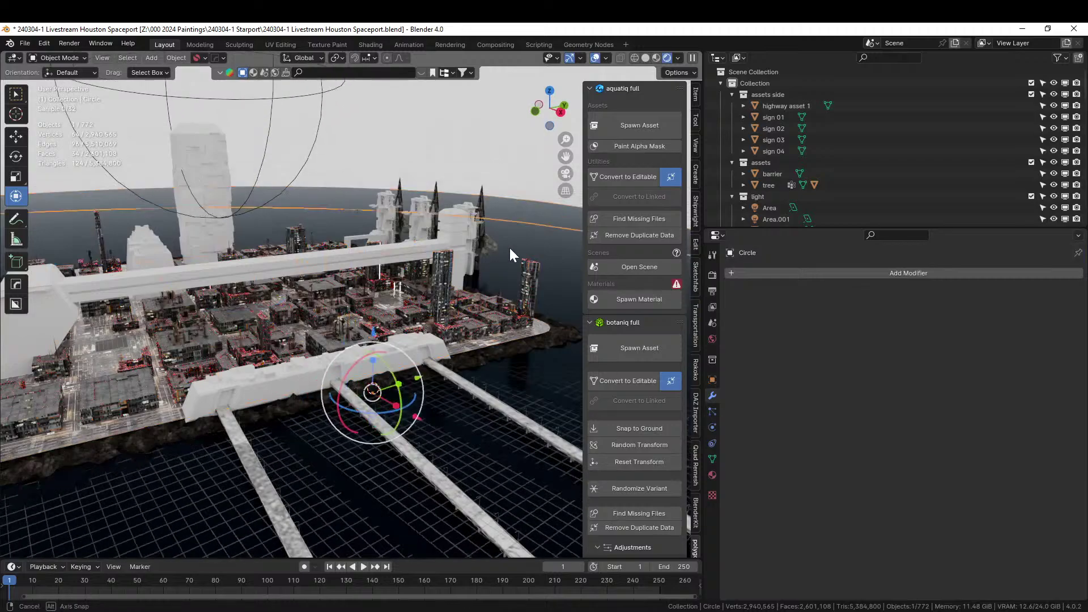
{"action": "scroll", "coordinate": [387, 314], "scroll_direction": "up", "scroll_amount": 6}
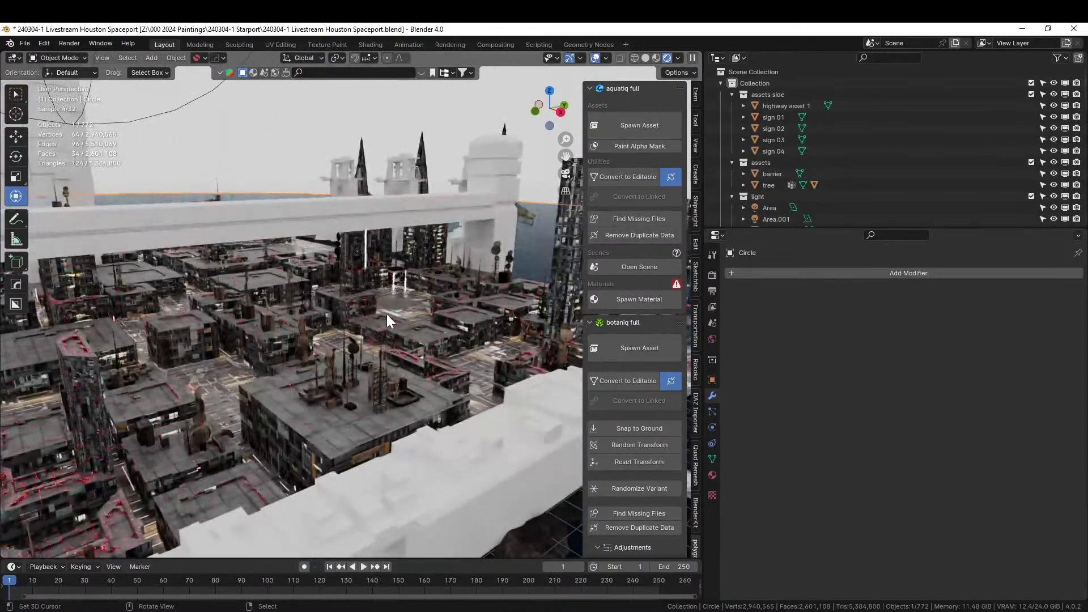
{"action": "scroll", "coordinate": [376, 326], "scroll_direction": "up", "scroll_amount": 3}
{"action": "middle_click_drag", "start_coordinate": [369, 333], "coordinate": [474, 270]}
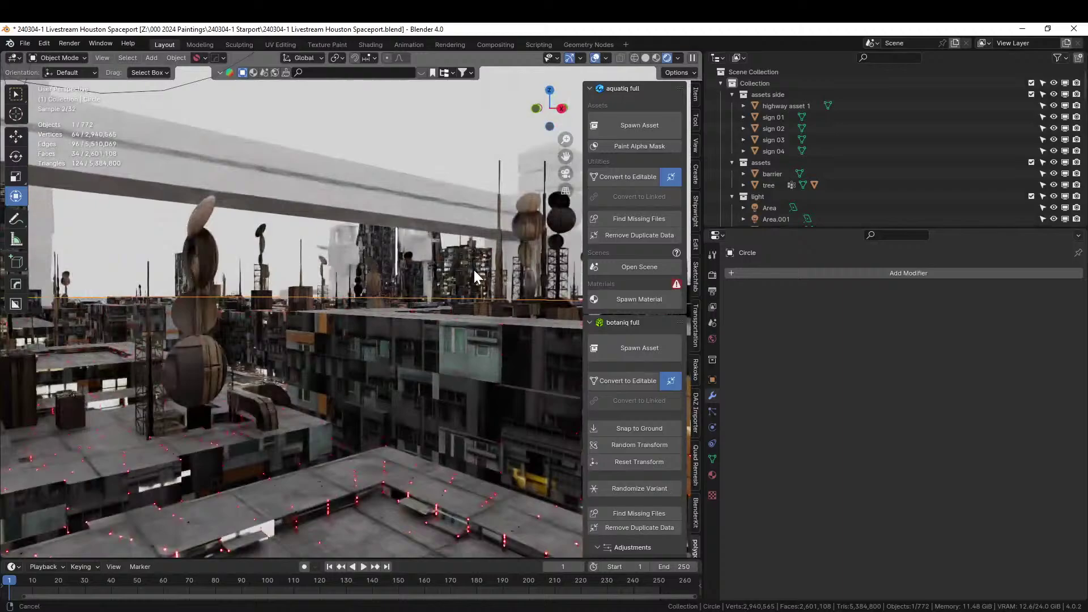
Step: Select the city plane again and set the CyberScape modifier's Point amount to 0.99
{"action": "left_click", "coordinate": [338, 482]}
{"action": "scroll", "coordinate": [1080, 340], "scroll_direction": "down", "scroll_amount": 10}
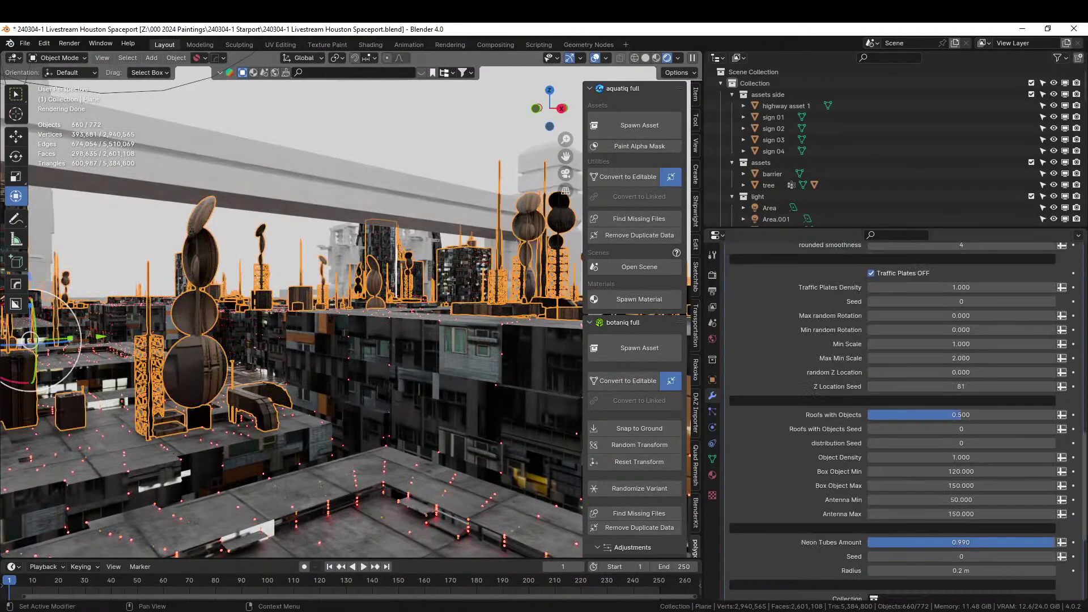
{"action": "scroll", "coordinate": [1077, 396], "scroll_direction": "down", "scroll_amount": 8}
{"action": "double_click", "coordinate": [961, 504]}
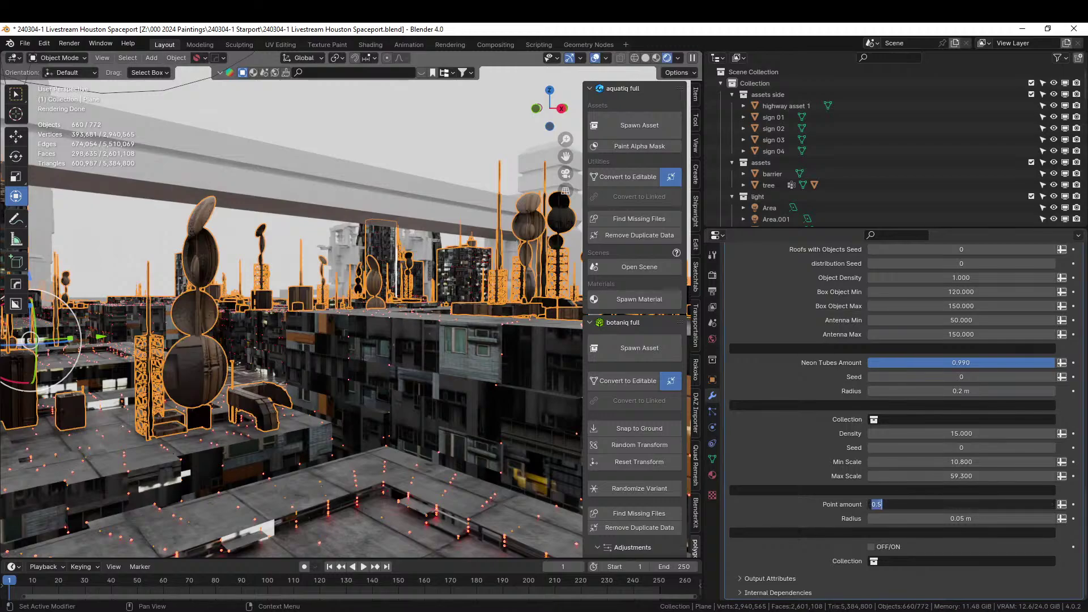
{"action": "type", "text": ".99"}
{"action": "key", "text": "Return"}
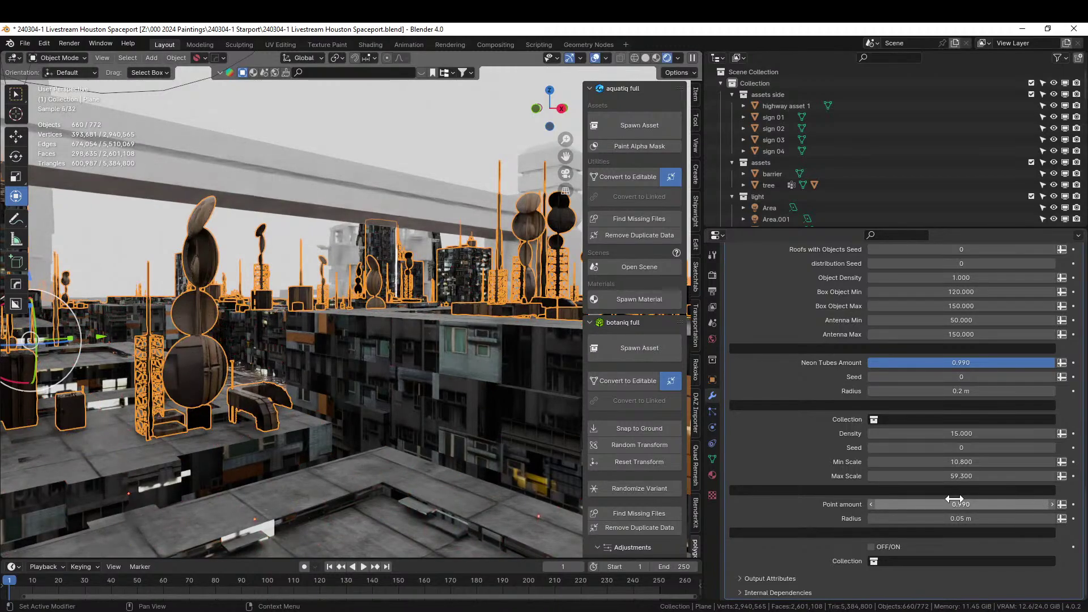
Step: Try a Point amount of 0.999 for the city's rooftop lights, and return it to 0.99
{"action": "double_click", "coordinate": [959, 504]}
{"action": "type", "text": "."}
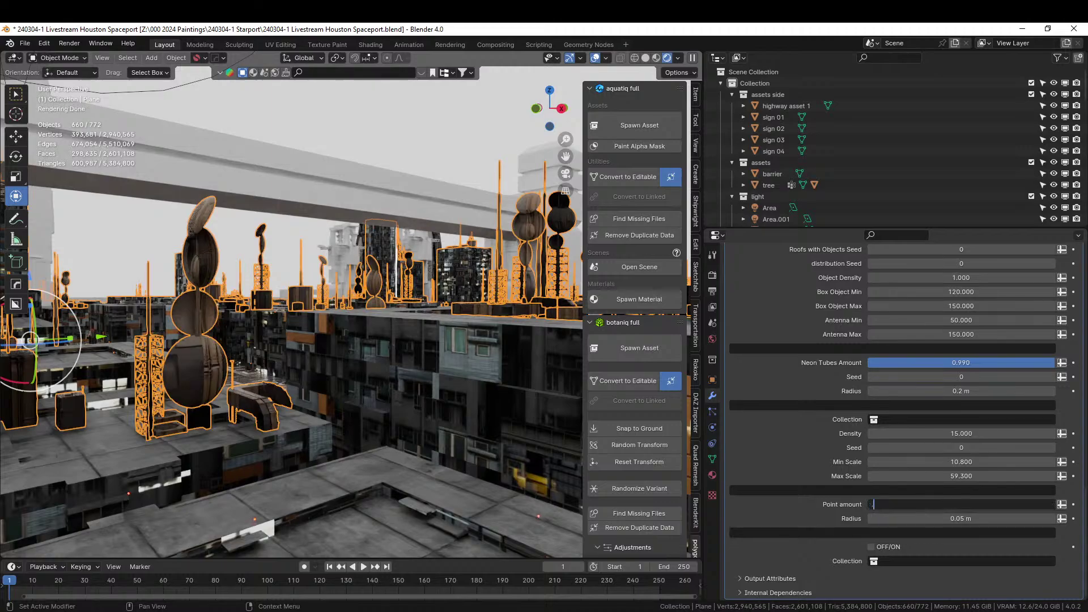
{"action": "type", "text": "999"}
{"action": "key", "text": "Return"}
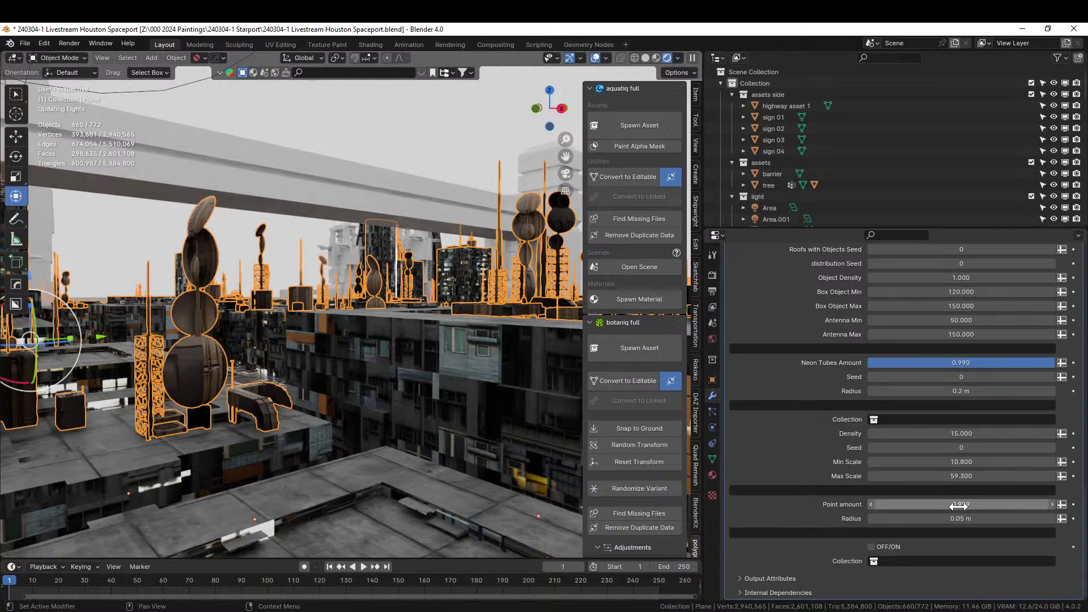
{"action": "double_click", "coordinate": [958, 505]}
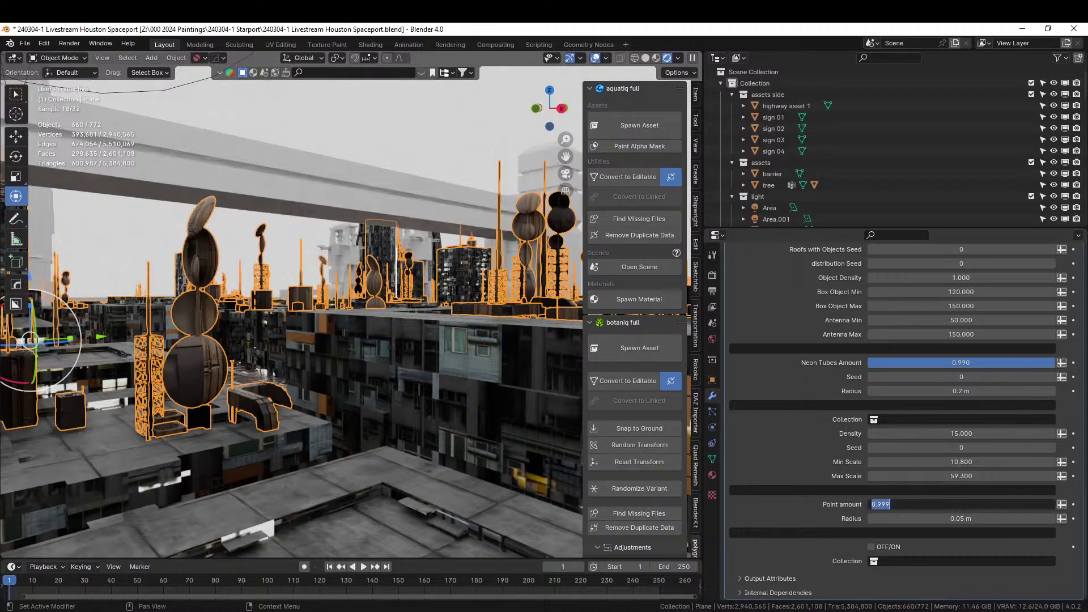
{"action": "type", "text": ".99"}
{"action": "key", "text": "Return"}
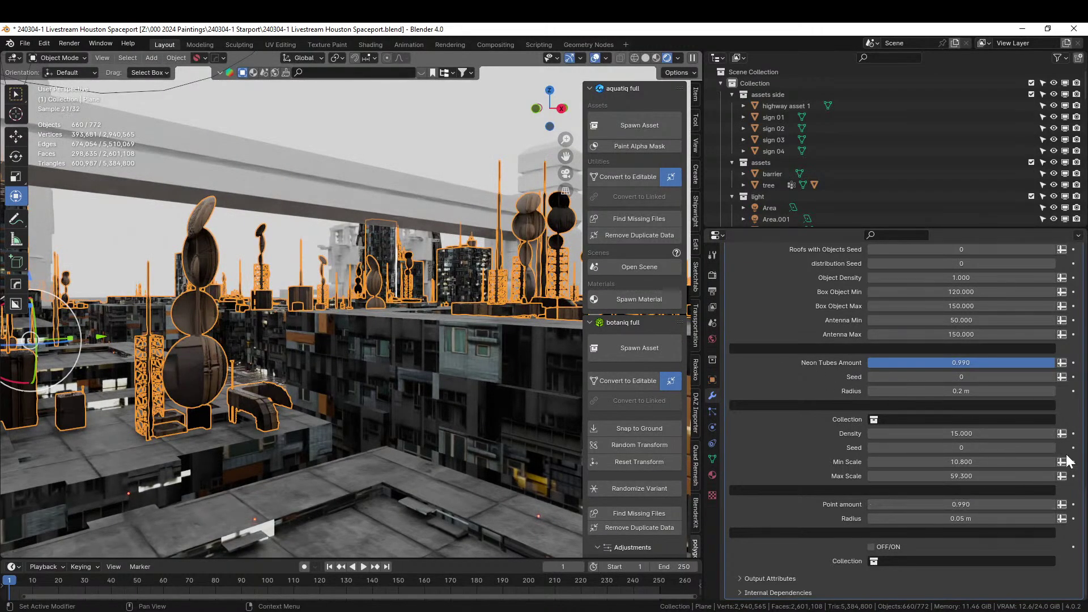
Step: Set the city's Point amount to 0.95 and check the rooftops from farther out
{"action": "double_click", "coordinate": [950, 505]}
{"action": "type", "text": ".95"}
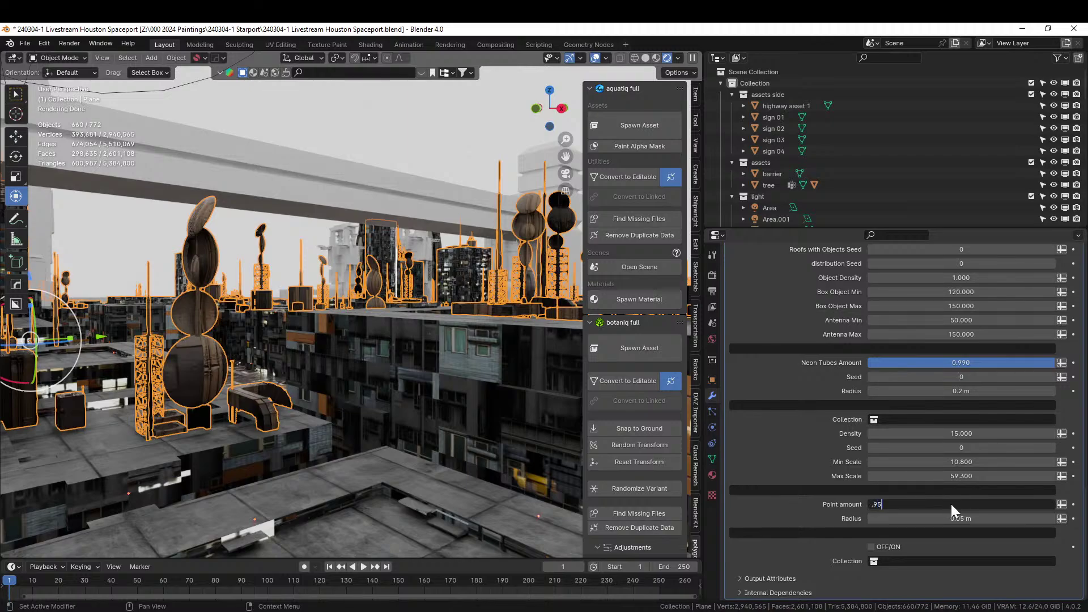
{"action": "key", "text": "Return"}
{"action": "middle_click_drag", "start_coordinate": [423, 301], "coordinate": [386, 333]}
{"action": "scroll", "coordinate": [386, 338], "scroll_direction": "down", "scroll_amount": 5}
{"action": "scroll", "coordinate": [385, 343], "scroll_direction": "down", "scroll_amount": 2}
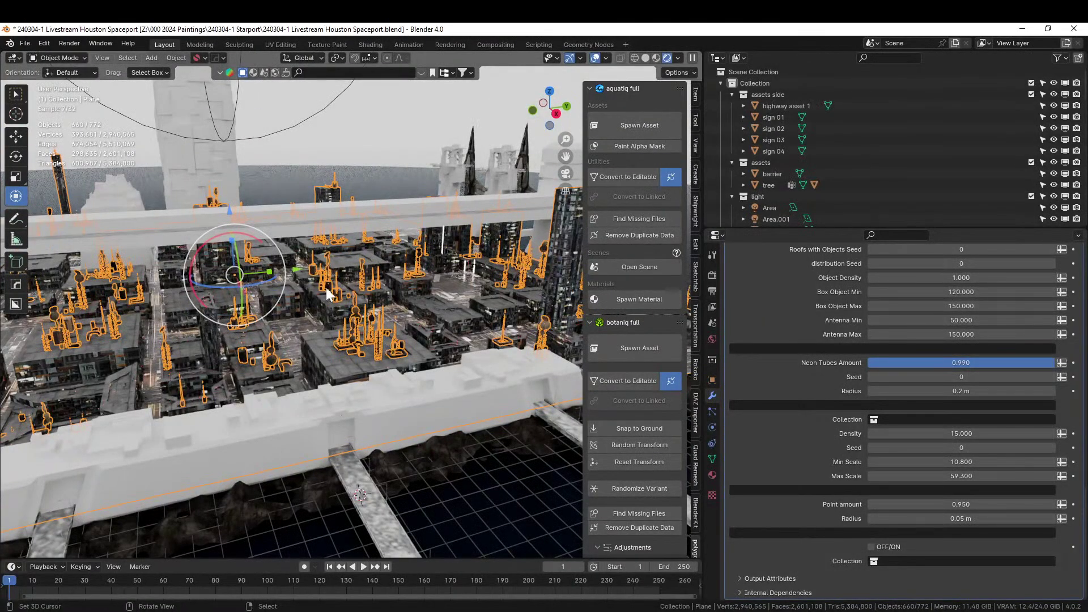
{"action": "left_click", "coordinate": [275, 219]}
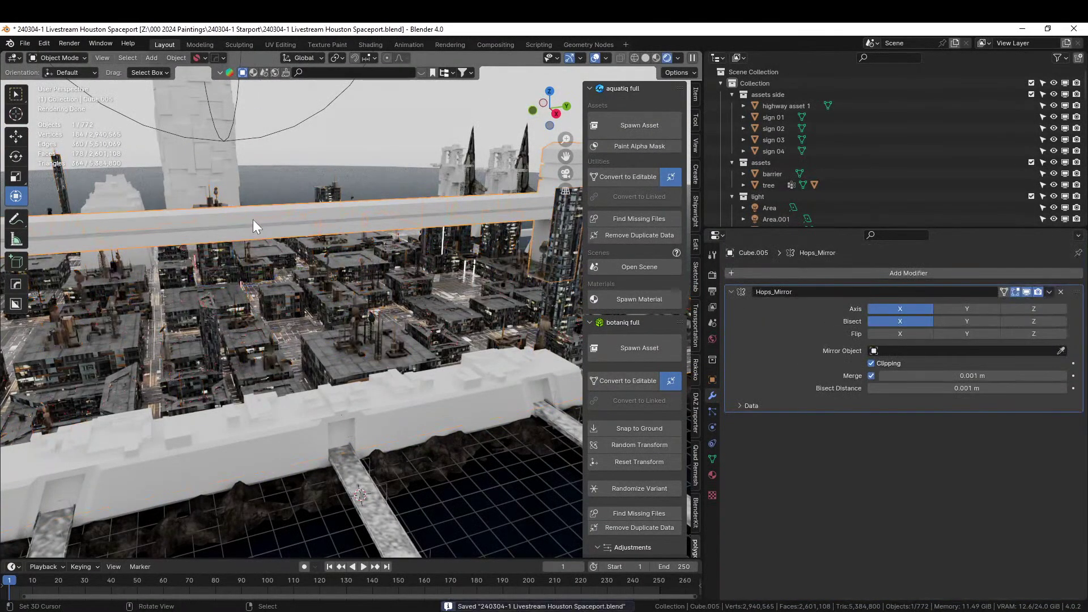
{"action": "scroll", "coordinate": [249, 220], "scroll_direction": "down", "scroll_amount": 2}
{"action": "right_click", "coordinate": [248, 220]}
{"action": "scroll", "coordinate": [249, 220], "scroll_direction": "down", "scroll_amount": 3}
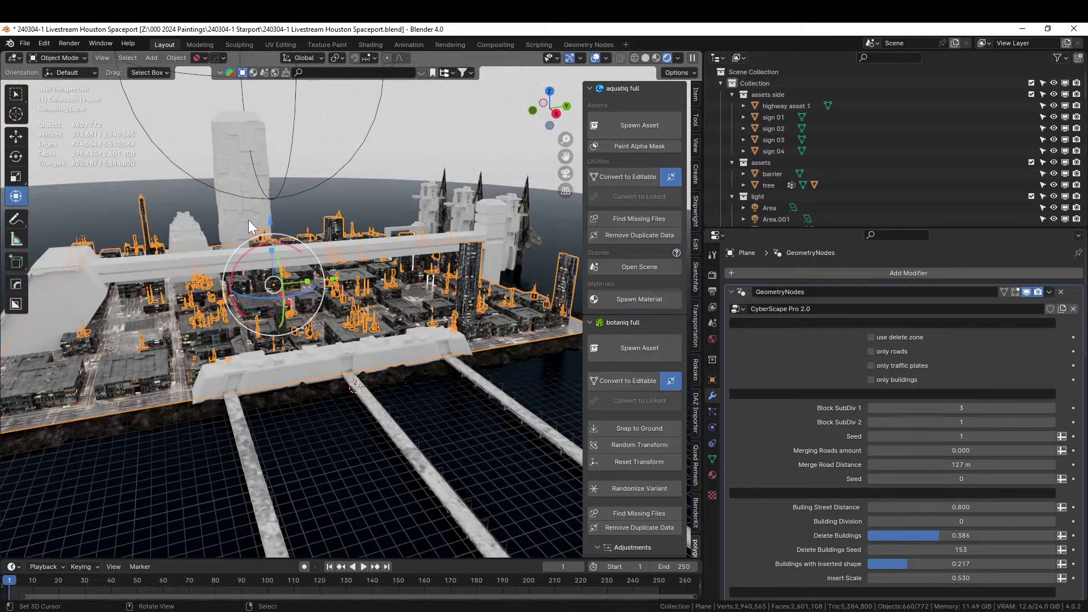
Step: Select the tall cylinder tower and look through the start of the existing materials available for it
{"action": "middle_click_drag", "start_coordinate": [294, 302], "coordinate": [246, 199]}
{"action": "left_click", "coordinate": [246, 198]}
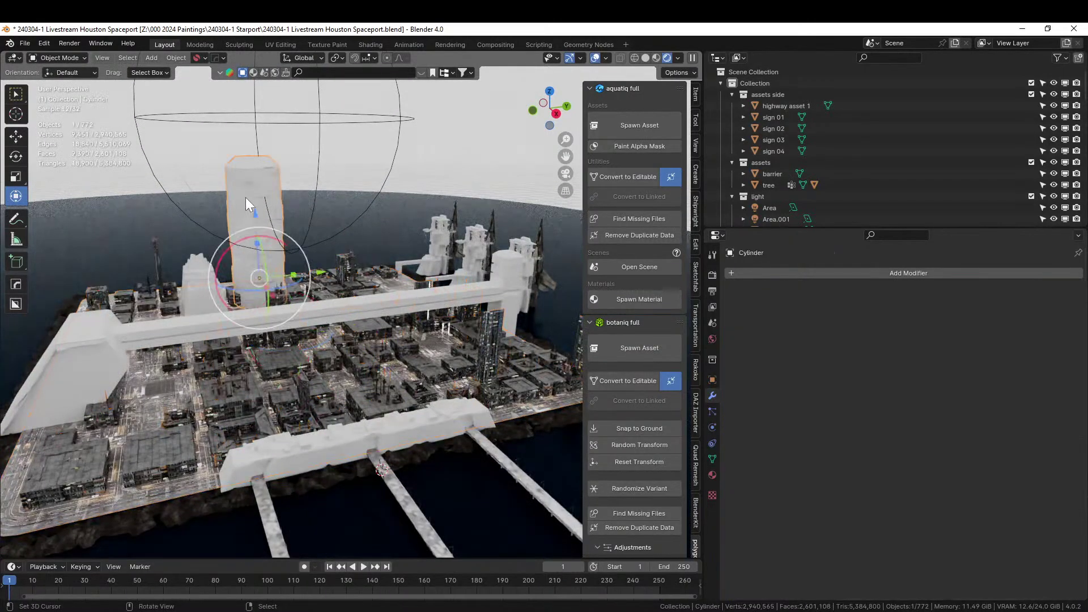
{"action": "left_click", "coordinate": [713, 474]}
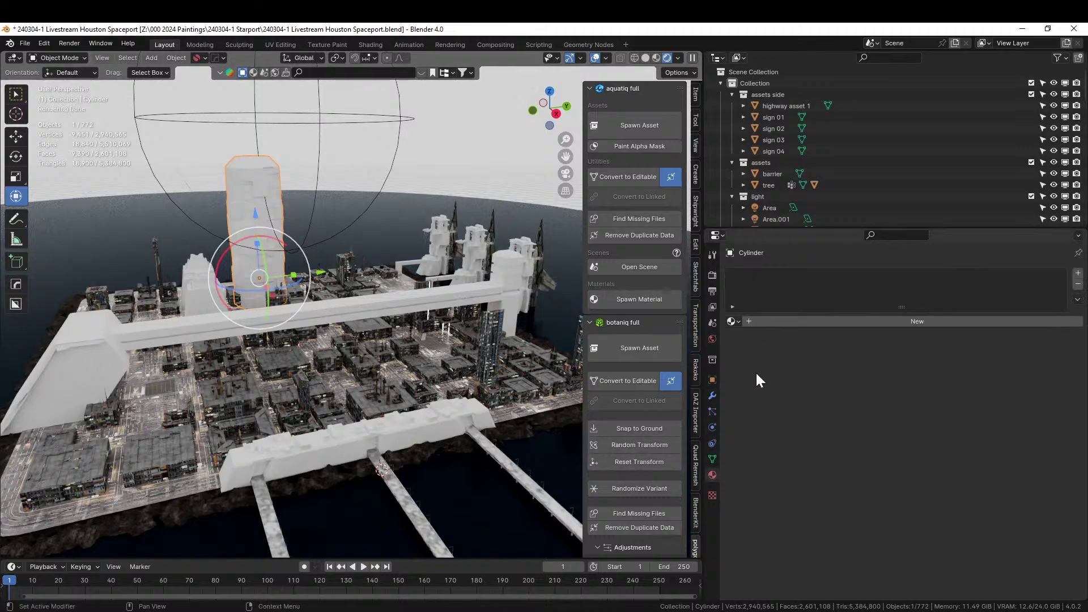
{"action": "left_click", "coordinate": [733, 321]}
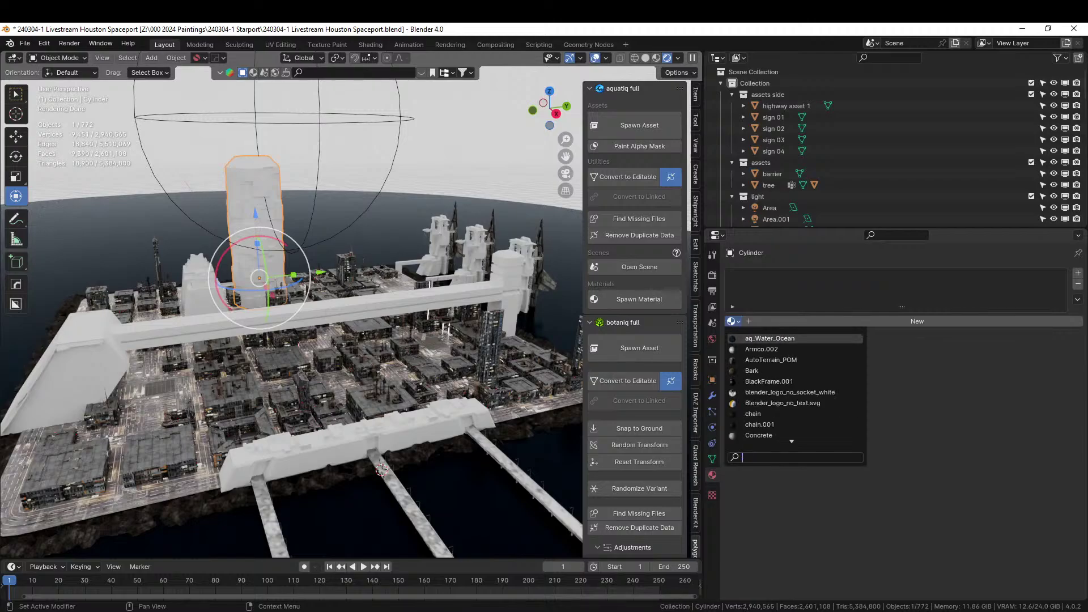
Step: Reselect the city plane and examine the lower parameters of its CyberScape Pro 2.0 modifier
{"action": "left_click", "coordinate": [269, 399]}
{"action": "left_click", "coordinate": [171, 452]}
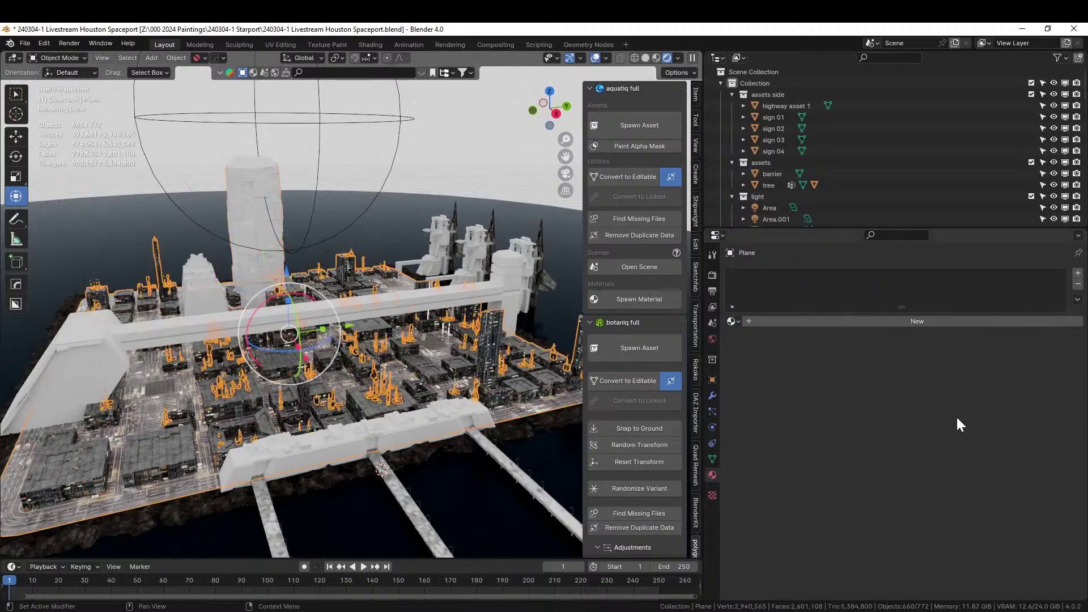
{"action": "left_click", "coordinate": [713, 395]}
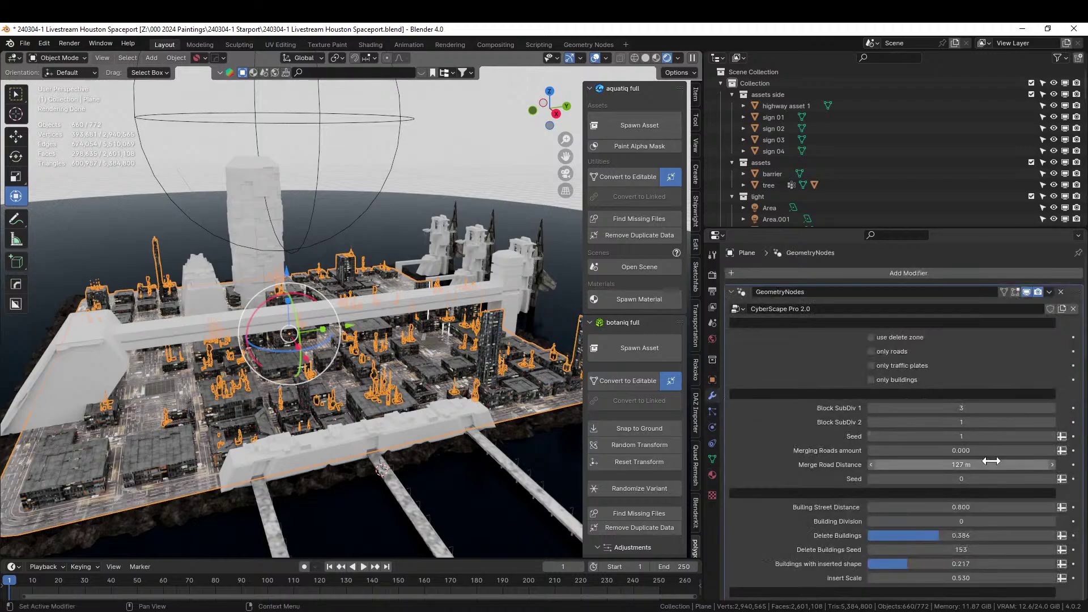
{"action": "left_click_drag", "start_coordinate": [1085, 354], "coordinate": [1086, 595]}
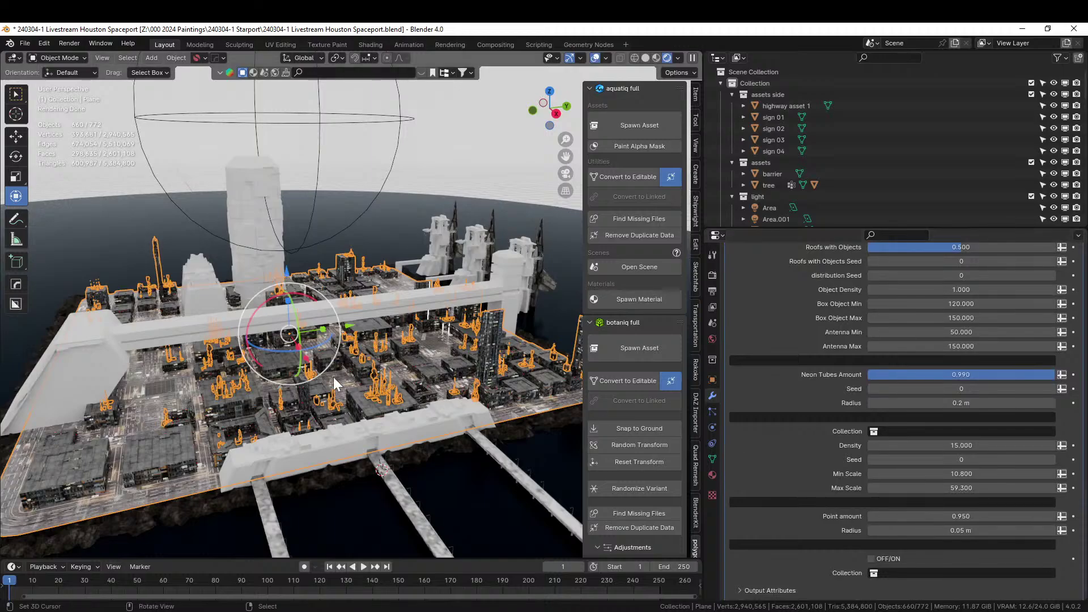
Step: Assign the existing "procedural city V2" material to the tall cylinder tower
{"action": "left_click", "coordinate": [254, 208]}
{"action": "left_click", "coordinate": [713, 475]}
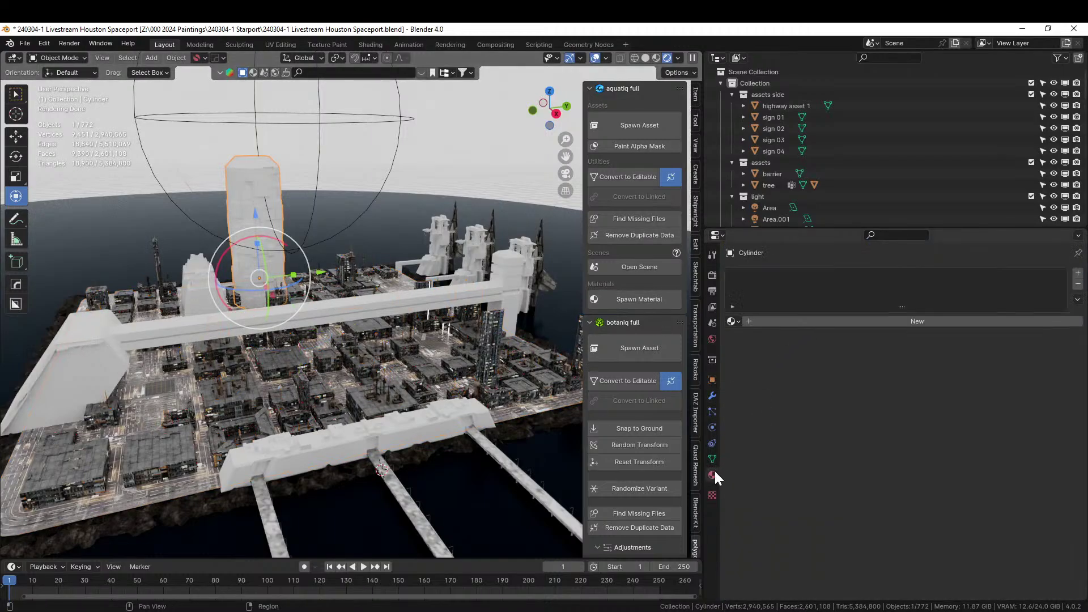
{"action": "left_click", "coordinate": [840, 325]}
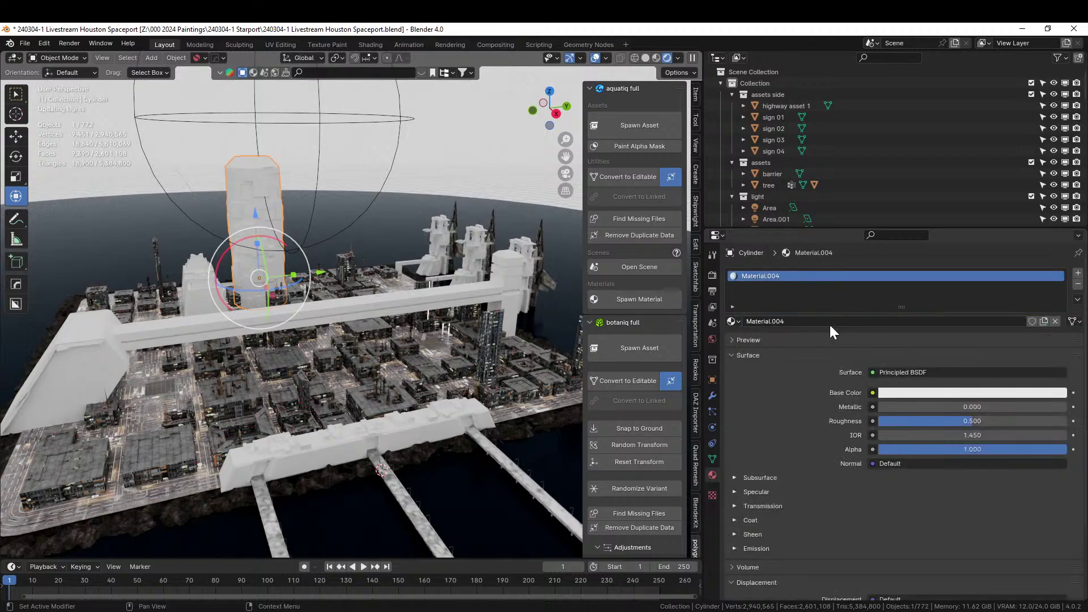
{"action": "key", "text": "ctrl+z"}
{"action": "left_click", "coordinate": [737, 321]}
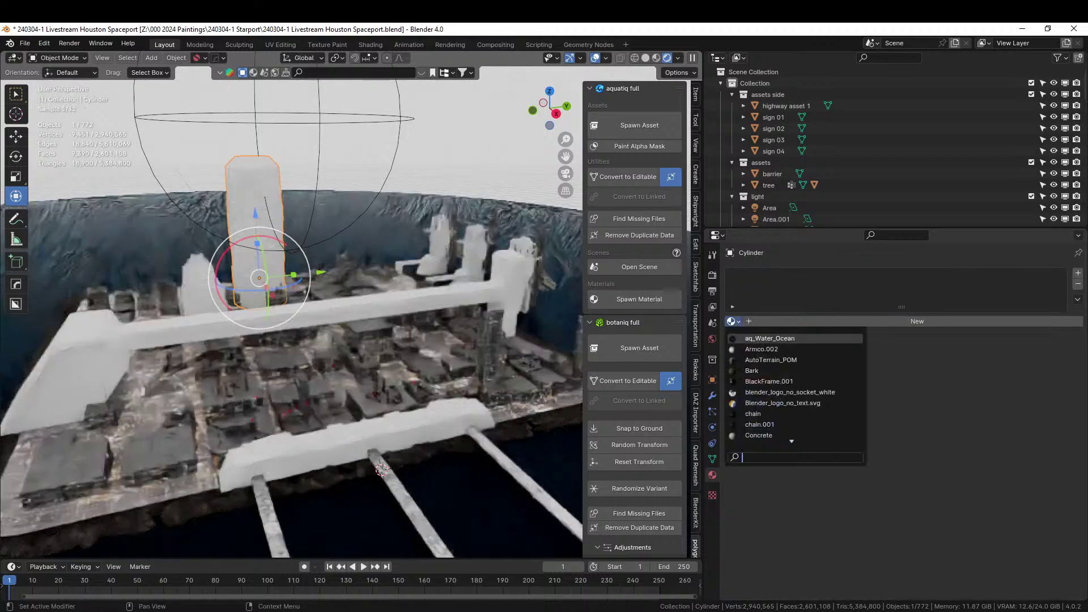
{"action": "key", "text": "Down"}
{"action": "key", "text": "Down"}
{"action": "key", "text": "Down"}
{"action": "key", "text": "Down"}
{"action": "key", "text": "Down"}
{"action": "key", "text": "Down"}
{"action": "key", "text": "Down"}
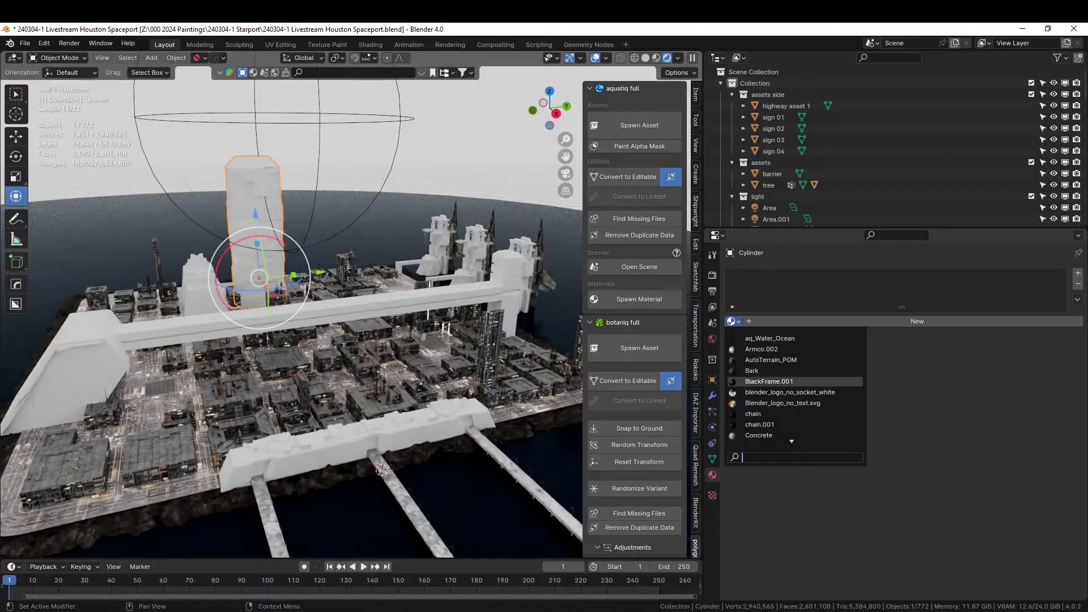
{"action": "key", "text": "Down"}
{"action": "key", "text": "Down"}
{"action": "key", "text": "Down"}
{"action": "key", "text": "Down"}
{"action": "key", "text": "Down"}
{"action": "key", "text": "Down"}
{"action": "key", "text": "Down"}
{"action": "key", "text": "Down"}
{"action": "key", "text": "Down"}
{"action": "key", "text": "Down"}
{"action": "key", "text": "Down"}
{"action": "key", "text": "Down"}
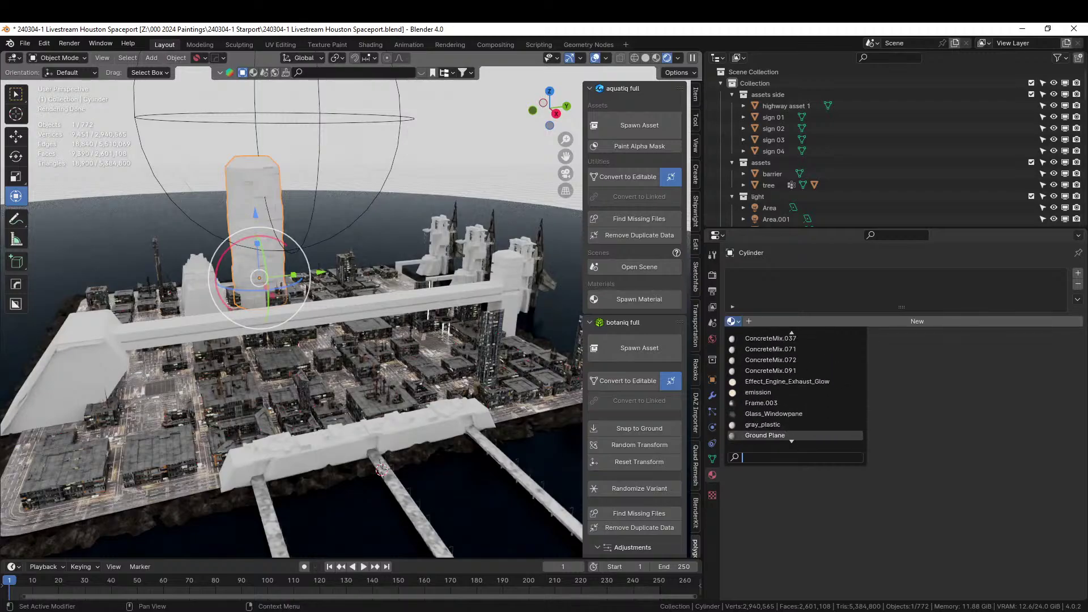
{"action": "key", "text": "Down"}
{"action": "key", "text": "Down"}
{"action": "key", "text": "Down"}
{"action": "key", "text": "Down"}
{"action": "key", "text": "Down"}
{"action": "key", "text": "Down"}
{"action": "key", "text": "Down"}
{"action": "key", "text": "Down"}
{"action": "key", "text": "Down"}
{"action": "key", "text": "Down"}
{"action": "key", "text": "Down"}
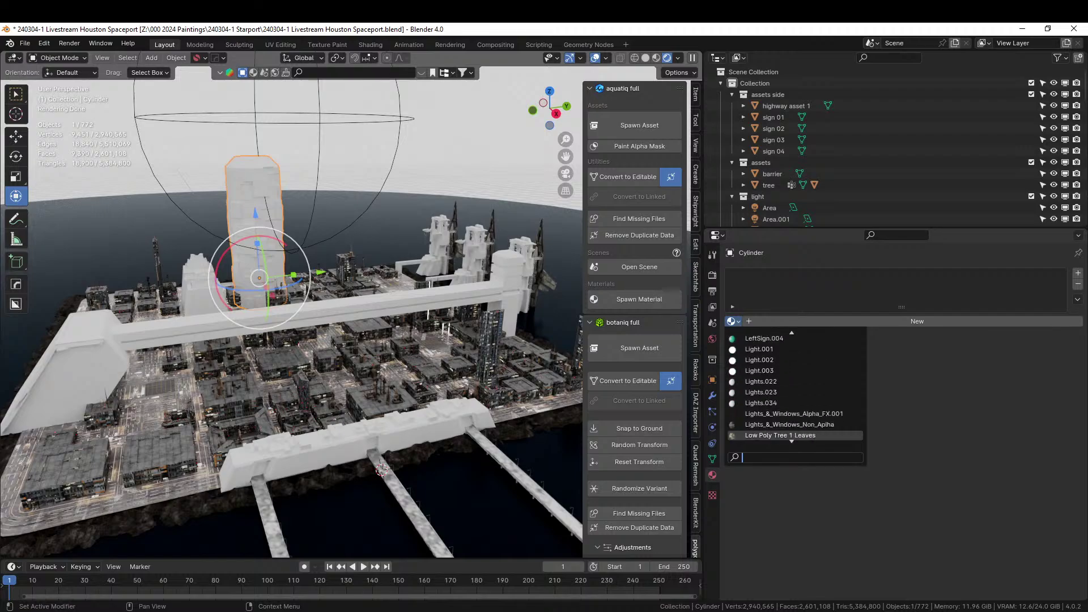
{"action": "key", "text": "Down"}
{"action": "key", "text": "Down"}
{"action": "key", "text": "Down"}
{"action": "key", "text": "Down"}
{"action": "key", "text": "Down"}
{"action": "key", "text": "Down"}
{"action": "key", "text": "Down"}
{"action": "key", "text": "Down"}
{"action": "key", "text": "Down"}
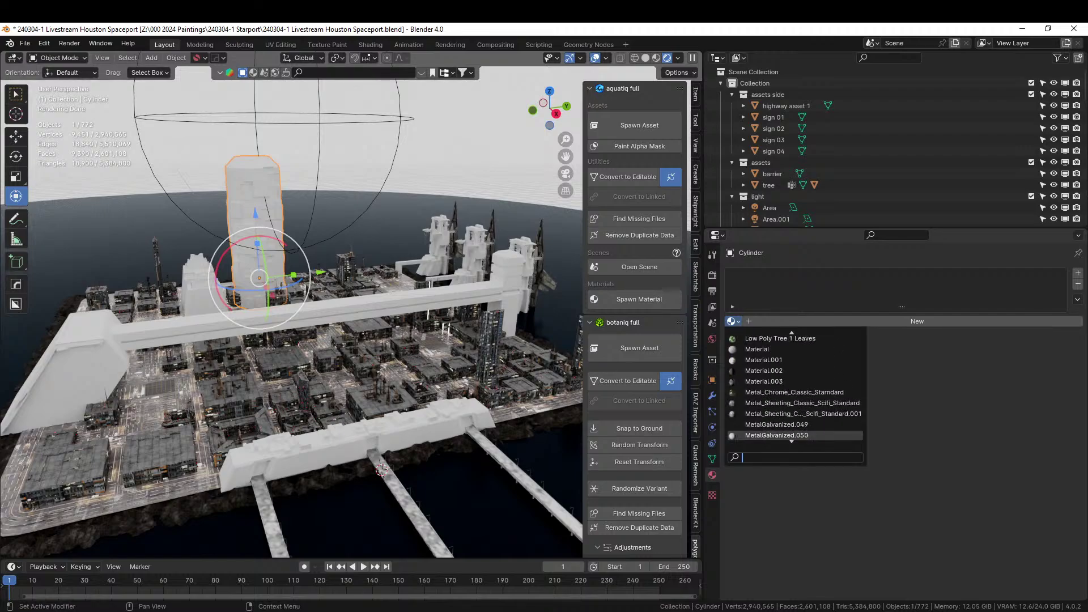
{"action": "key", "text": "Down"}
{"action": "key", "text": "Down"}
{"action": "key", "text": "Down"}
{"action": "key", "text": "Down"}
{"action": "key", "text": "Down"}
{"action": "key", "text": "Down"}
{"action": "key", "text": "Down"}
{"action": "key", "text": "Down"}
{"action": "key", "text": "Down"}
{"action": "key", "text": "Down"}
{"action": "key", "text": "Down"}
{"action": "key", "text": "Down"}
{"action": "key", "text": "Down"}
{"action": "key", "text": "Down"}
{"action": "key", "text": "Down"}
{"action": "key", "text": "Down"}
{"action": "key", "text": "Down"}
{"action": "key", "text": "Down"}
{"action": "key", "text": "Down"}
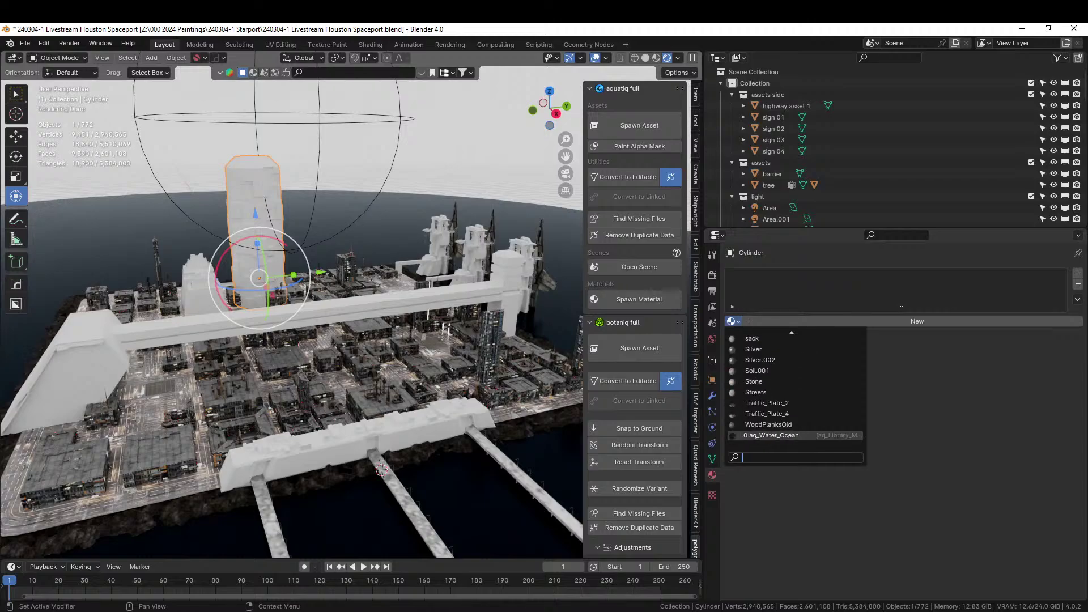
{"action": "key", "text": "Up"}
{"action": "key", "text": "Up"}
{"action": "key", "text": "Up"}
{"action": "key", "text": "Up"}
{"action": "key", "text": "Up"}
{"action": "key", "text": "Up"}
{"action": "key", "text": "Up"}
{"action": "key", "text": "Up"}
{"action": "key", "text": "Up"}
{"action": "key", "text": "Up"}
{"action": "key", "text": "Up"}
{"action": "key", "text": "Up"}
{"action": "key", "text": "Up"}
{"action": "key", "text": "Up"}
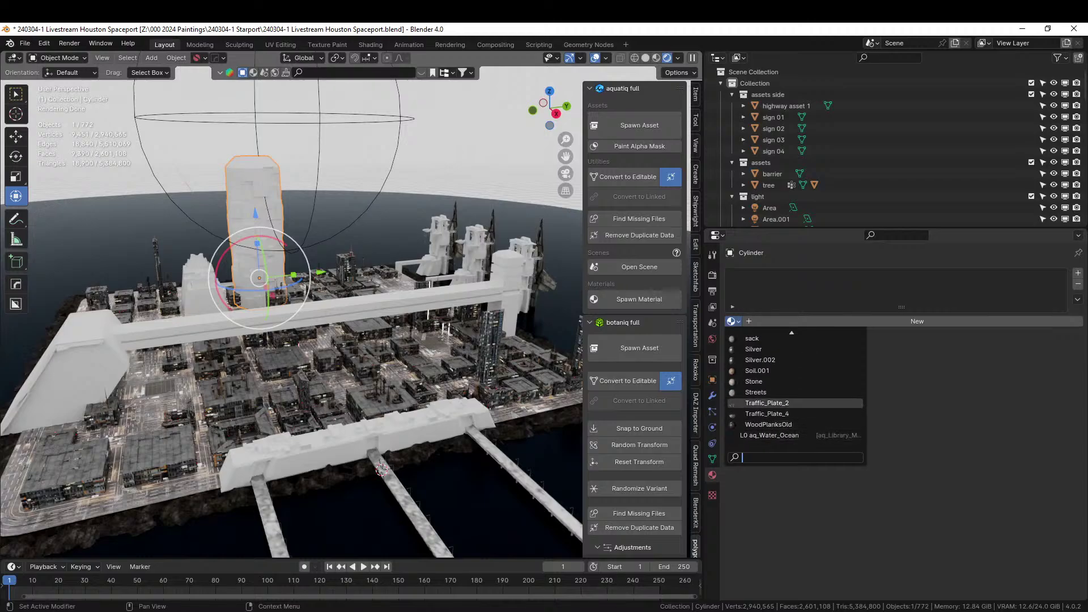
{"action": "key", "text": "Up"}
{"action": "key", "text": "Up"}
{"action": "key", "text": "Up"}
{"action": "key", "text": "Up"}
{"action": "key", "text": "Up"}
{"action": "key", "text": "Up"}
{"action": "key", "text": "Up"}
{"action": "key", "text": "Up"}
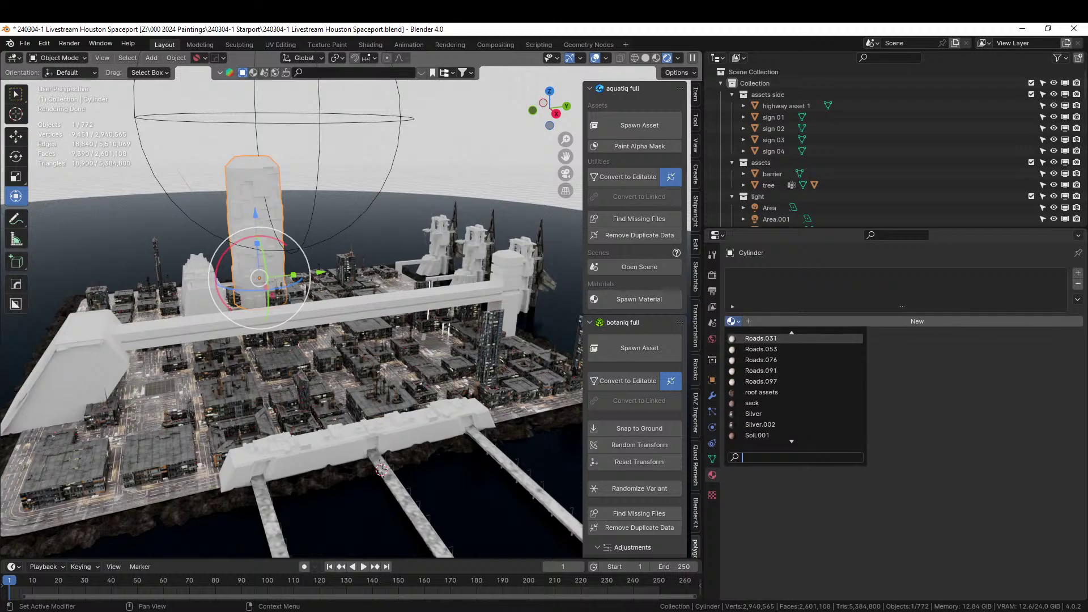
{"action": "key", "text": "Down"}
{"action": "key", "text": "Down"}
{"action": "key", "text": "Down"}
{"action": "key", "text": "Down"}
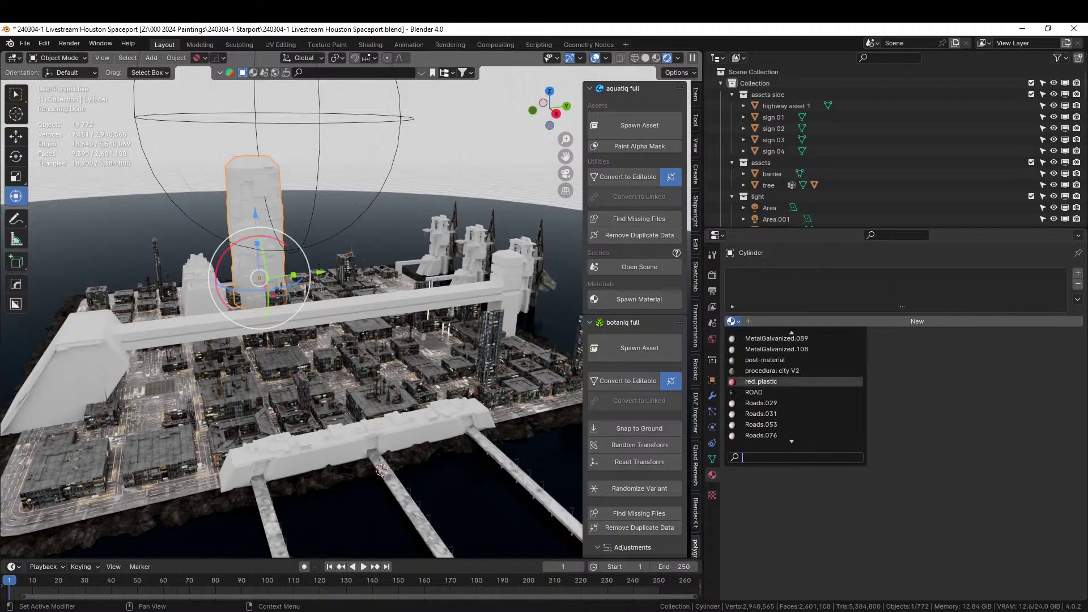
{"action": "key", "text": "Up"}
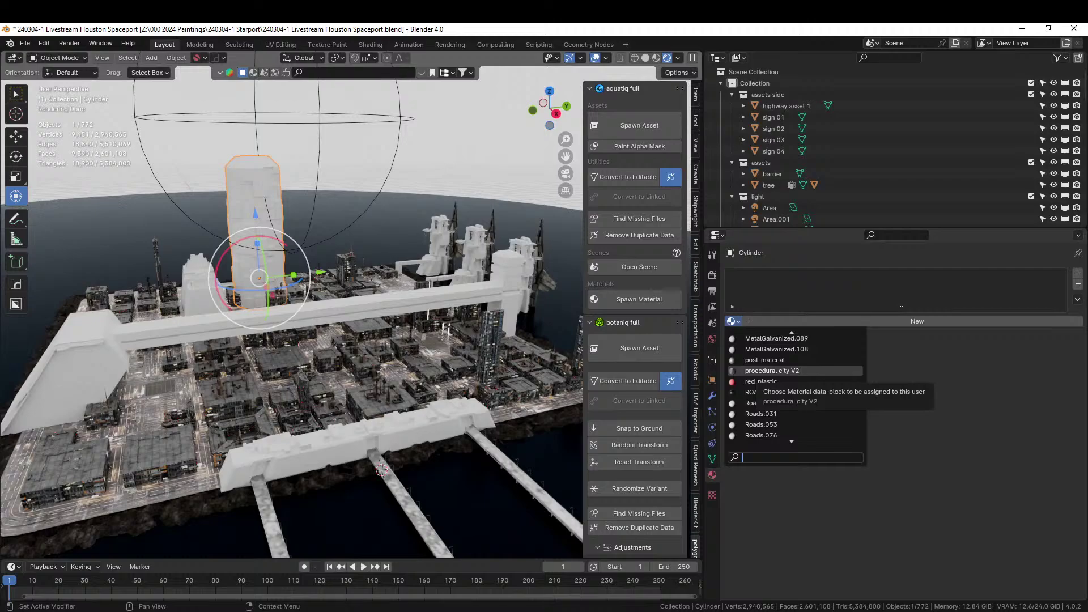
{"action": "left_click", "coordinate": [772, 371]}
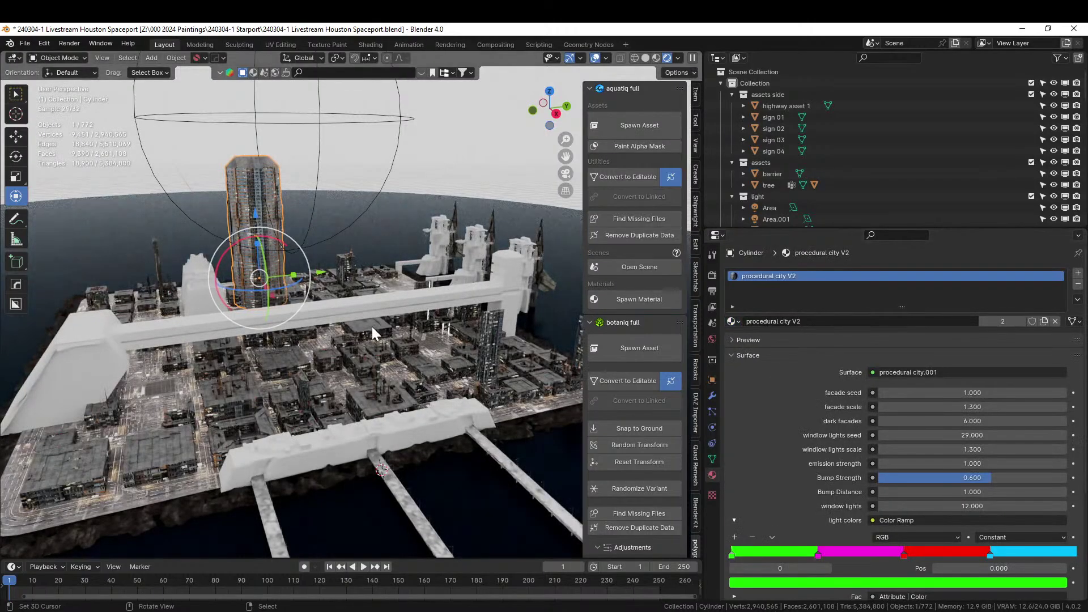
Step: Assign the existing "procedural city V2" material to the white twin-towered building beside the tall tower
{"action": "middle_click_drag", "start_coordinate": [319, 271], "coordinate": [187, 332]}
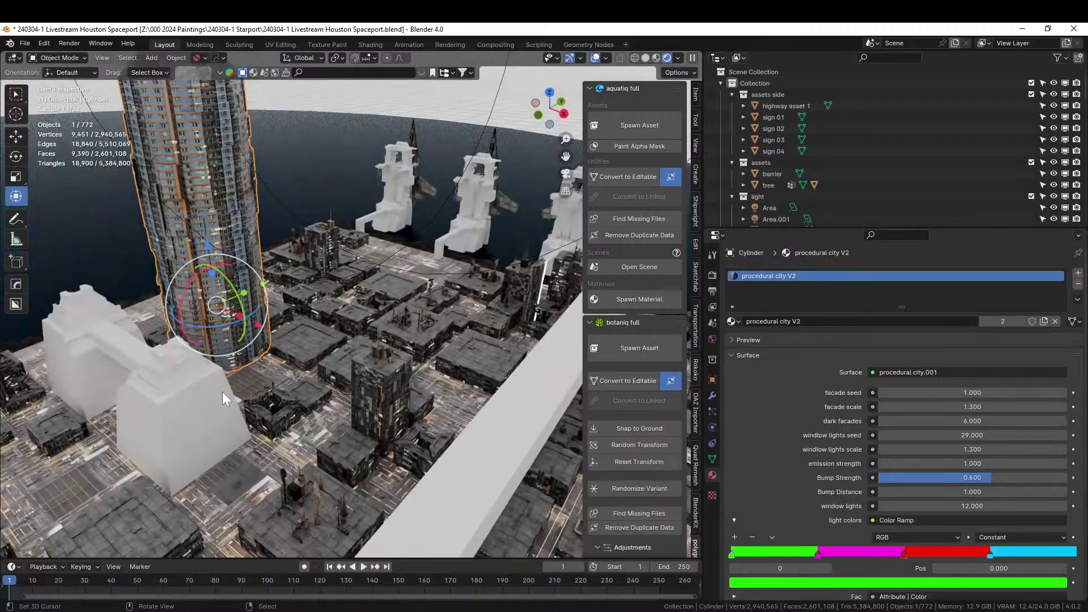
{"action": "scroll", "coordinate": [263, 373], "scroll_direction": "up", "scroll_amount": 5}
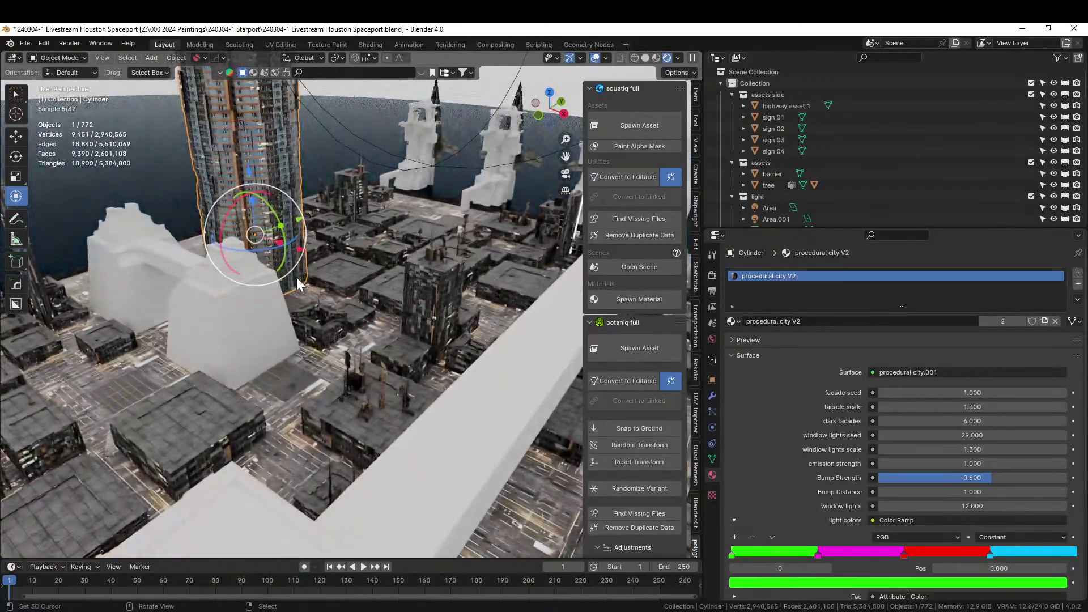
{"action": "left_click", "coordinate": [216, 298]}
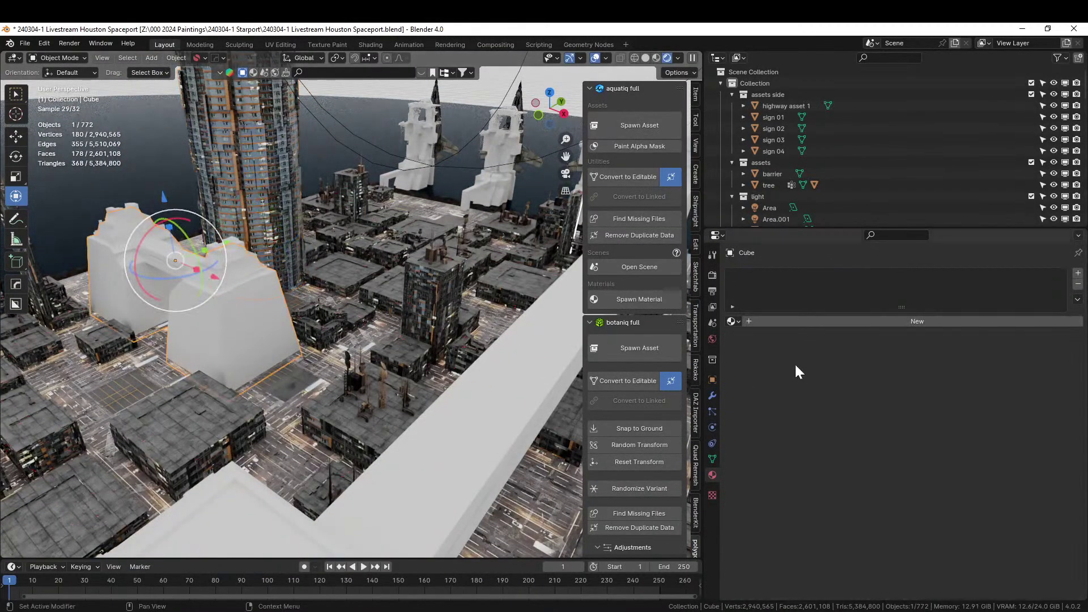
{"action": "left_click", "coordinate": [733, 321]}
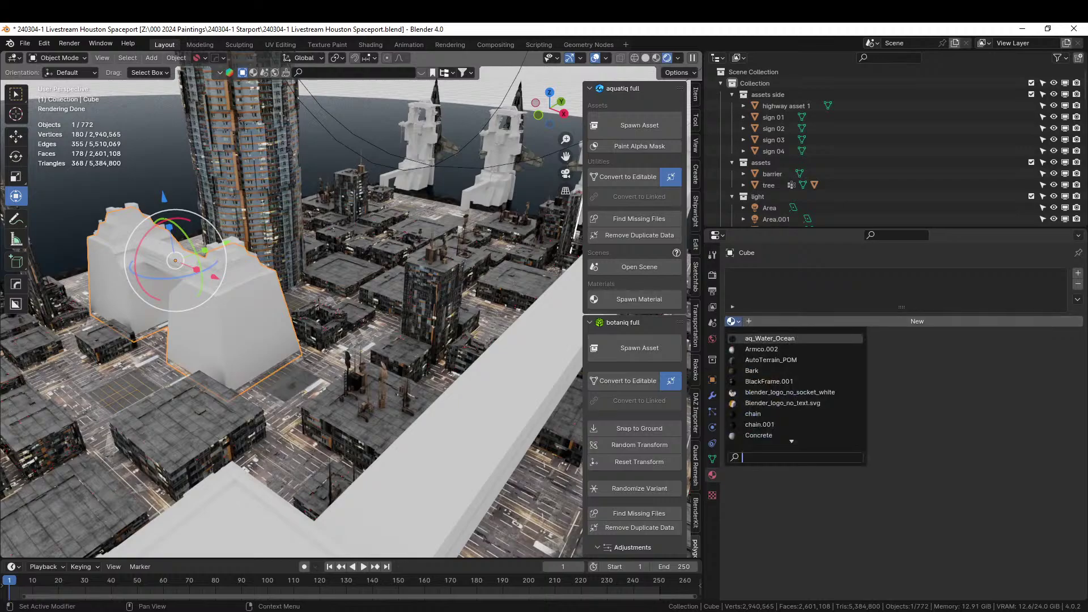
{"action": "type", "text": "PRO"}
{"action": "key", "text": "Return"}
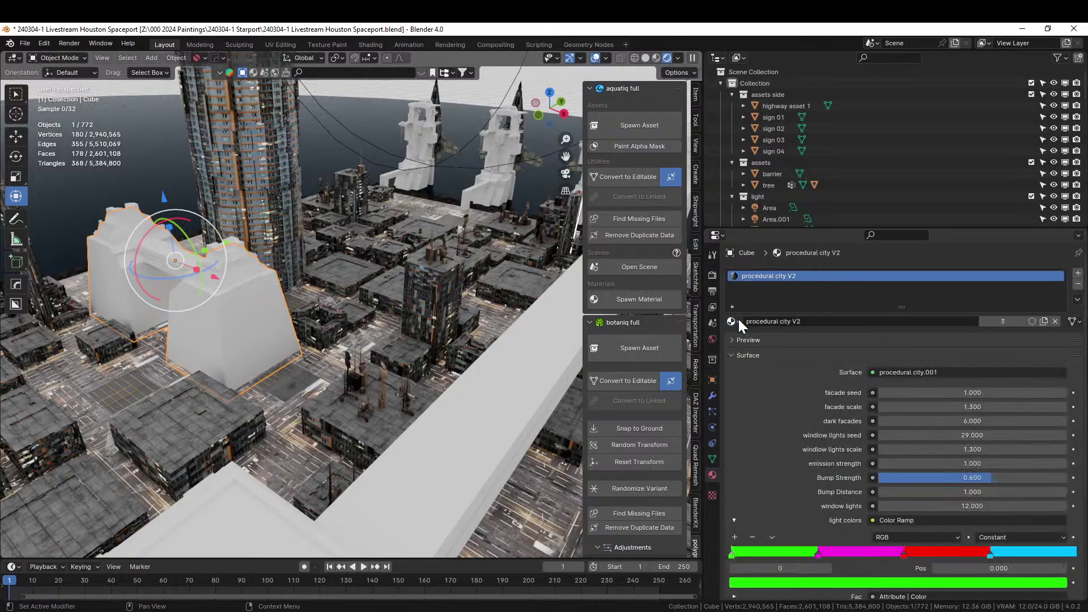
Step: Check the newly textured buildings from the city's edge and select the large white gateway bridge
{"action": "middle_click_drag", "start_coordinate": [556, 326], "coordinate": [182, 302]}
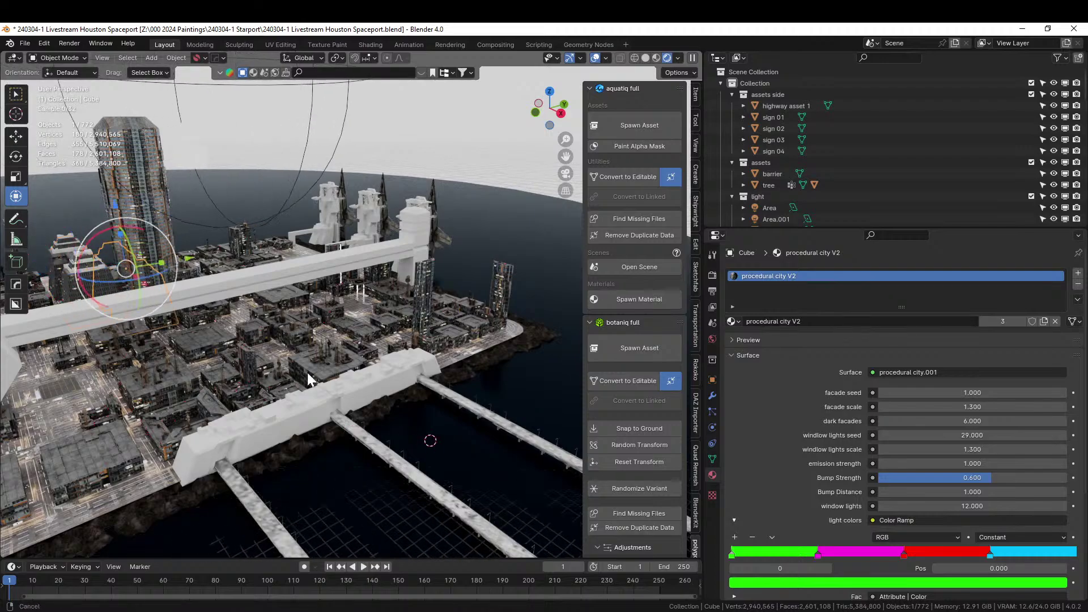
{"action": "scroll", "coordinate": [376, 369], "scroll_direction": "up", "scroll_amount": 5}
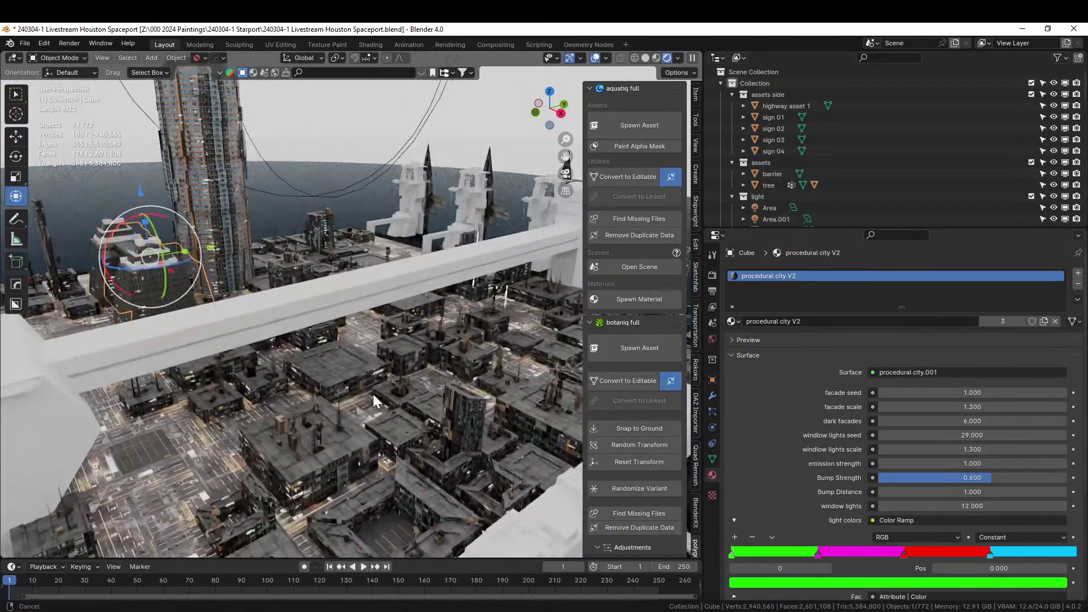
{"action": "middle_click_drag", "start_coordinate": [373, 394], "coordinate": [502, 384], "text": "shift"}
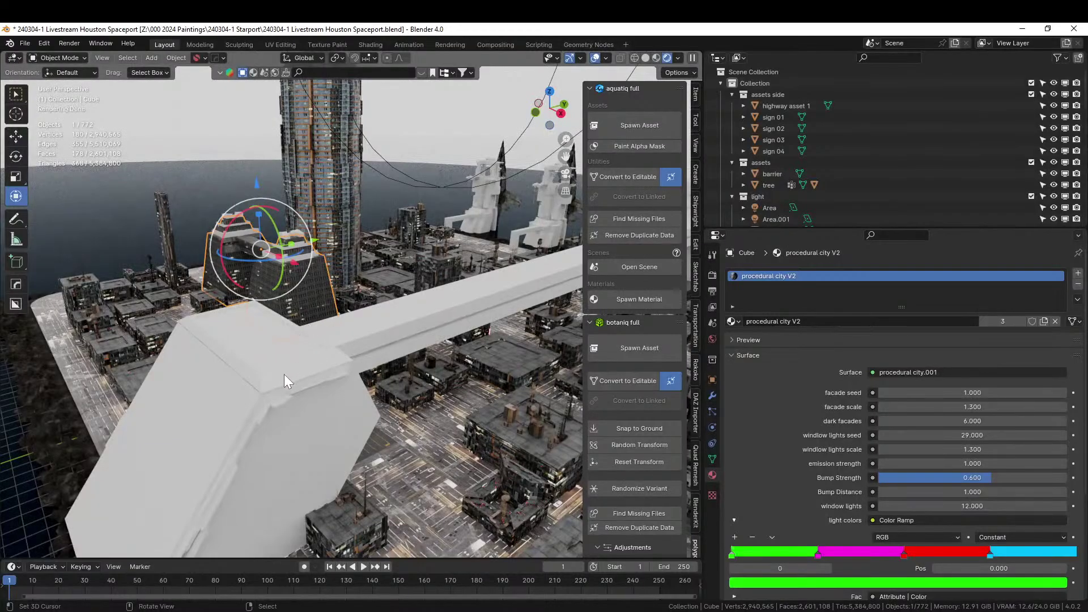
{"action": "left_click", "coordinate": [241, 374]}
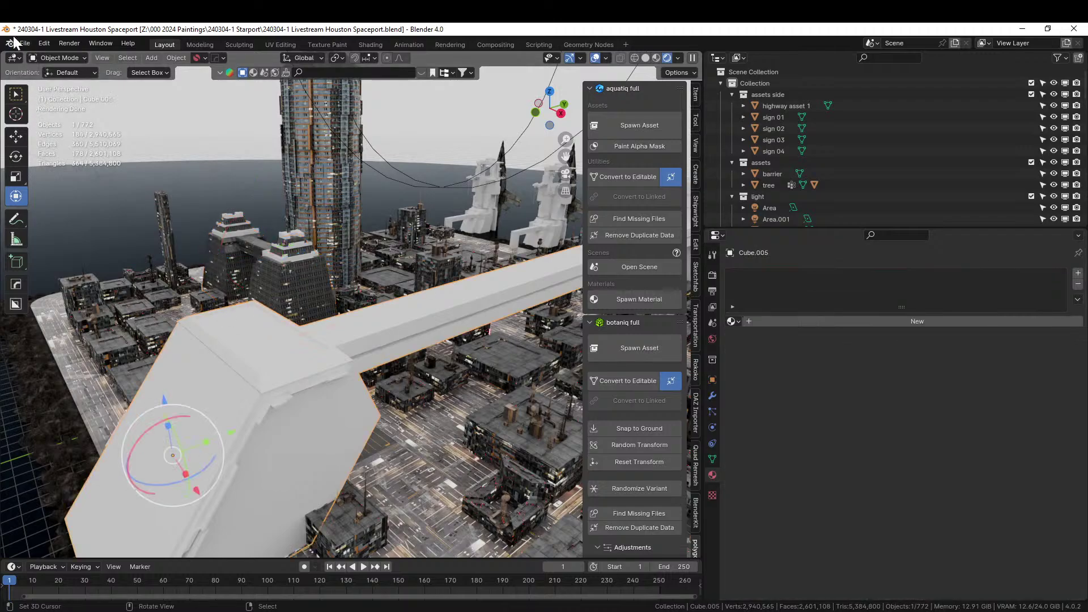
Step: Split the 3D view into two side-by-side viewports and widen them by narrowing the outliner and properties areas
{"action": "left_click_drag", "start_coordinate": [4, 52], "coordinate": [369, 85]}
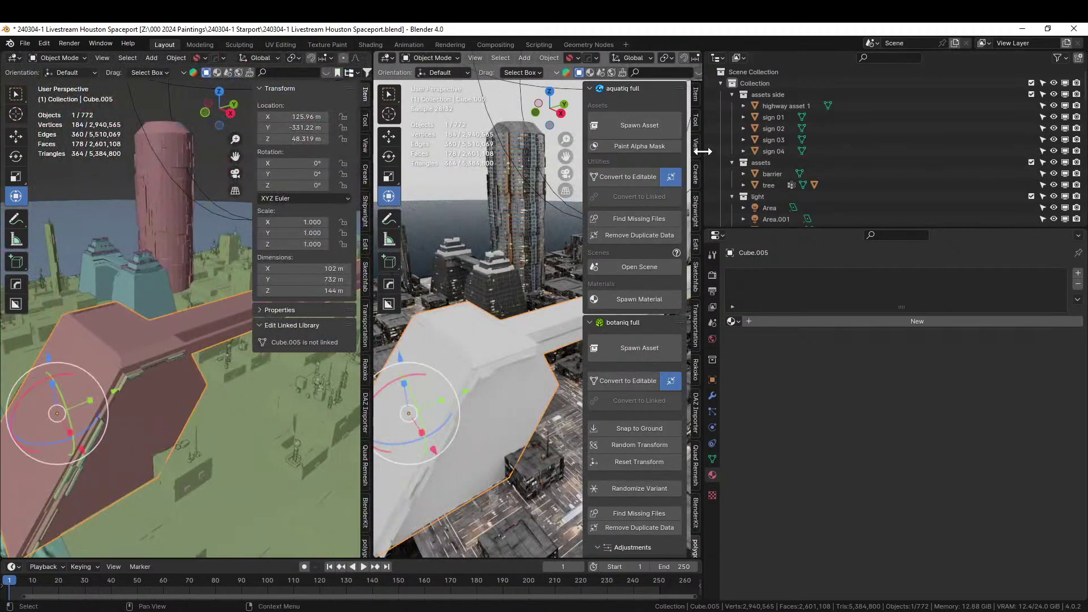
{"action": "left_click_drag", "start_coordinate": [710, 152], "coordinate": [895, 152]}
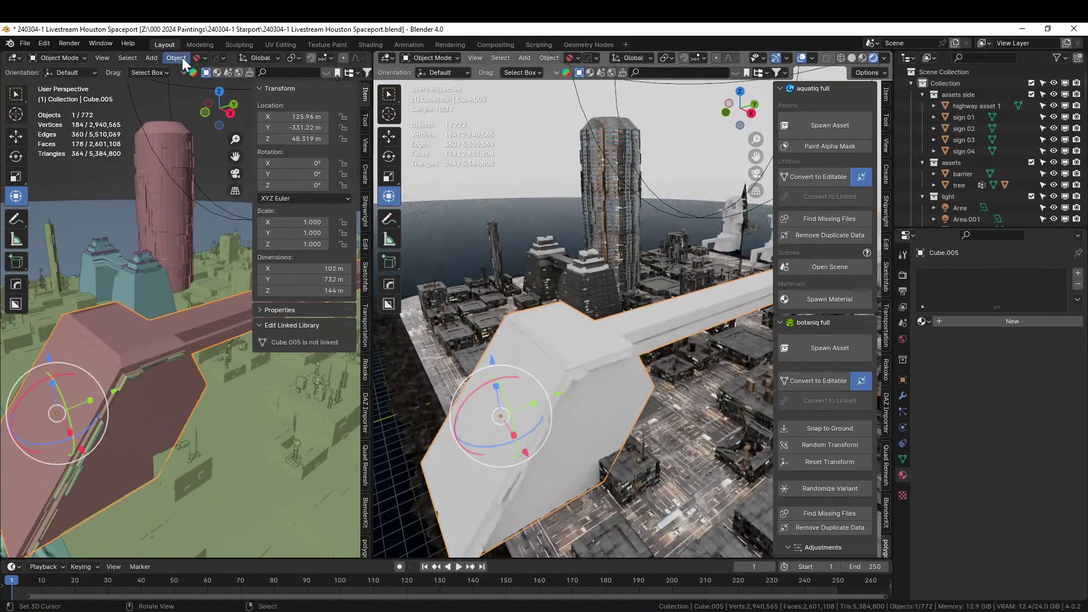
Step: Duplicate the solid-shaded viewport into a new window and move that window away from the main one
{"action": "right_click", "coordinate": [189, 56]}
{"action": "mouse_move", "coordinate": [186, 81]}
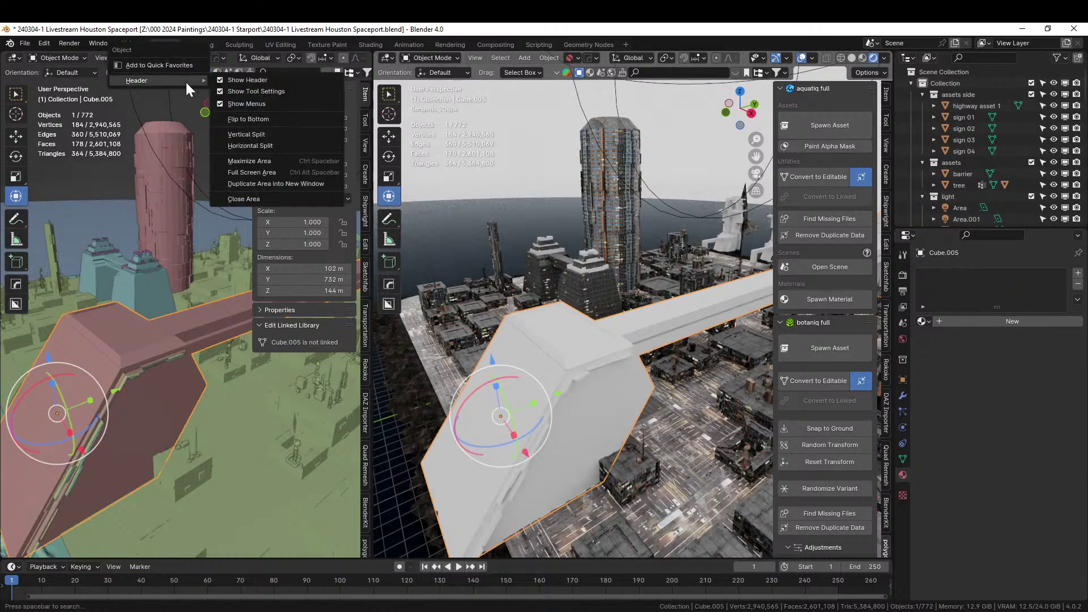
{"action": "left_click", "coordinate": [293, 184]}
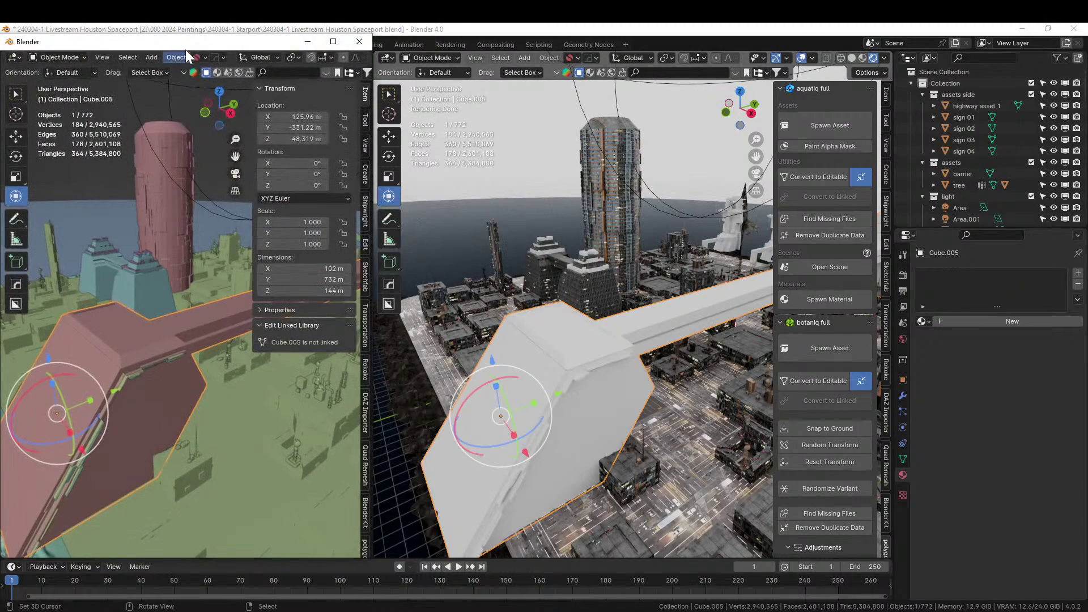
{"action": "left_click_drag", "start_coordinate": [186, 45], "coordinate": [351, 0]}
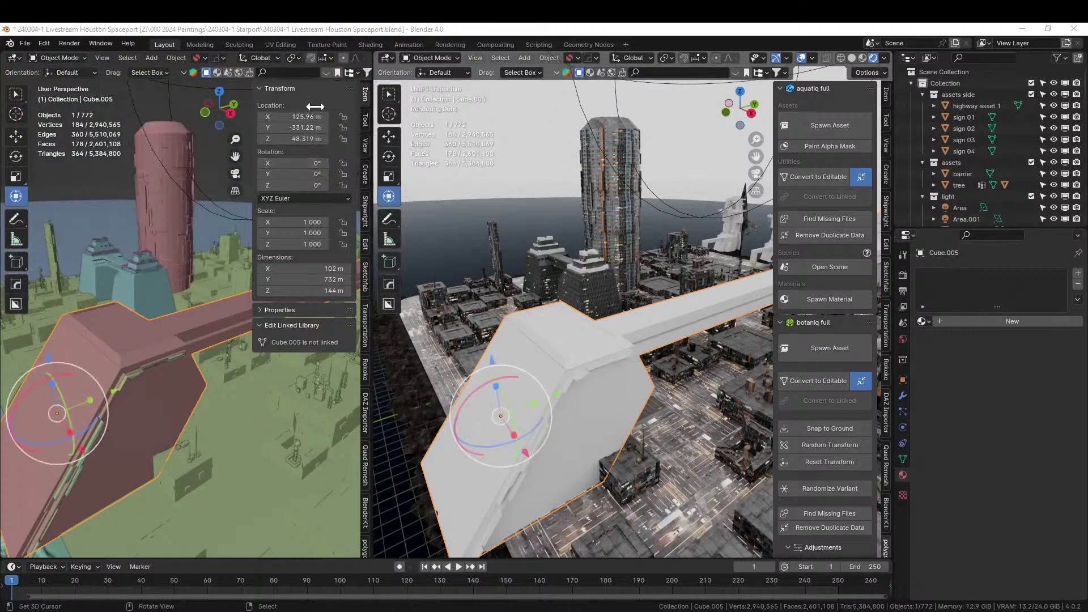
Step: Close the solid-shaded viewport so that only the rendered 3D view remains beside the properties
{"action": "right_click", "coordinate": [230, 59]}
{"action": "mouse_move", "coordinate": [228, 50]}
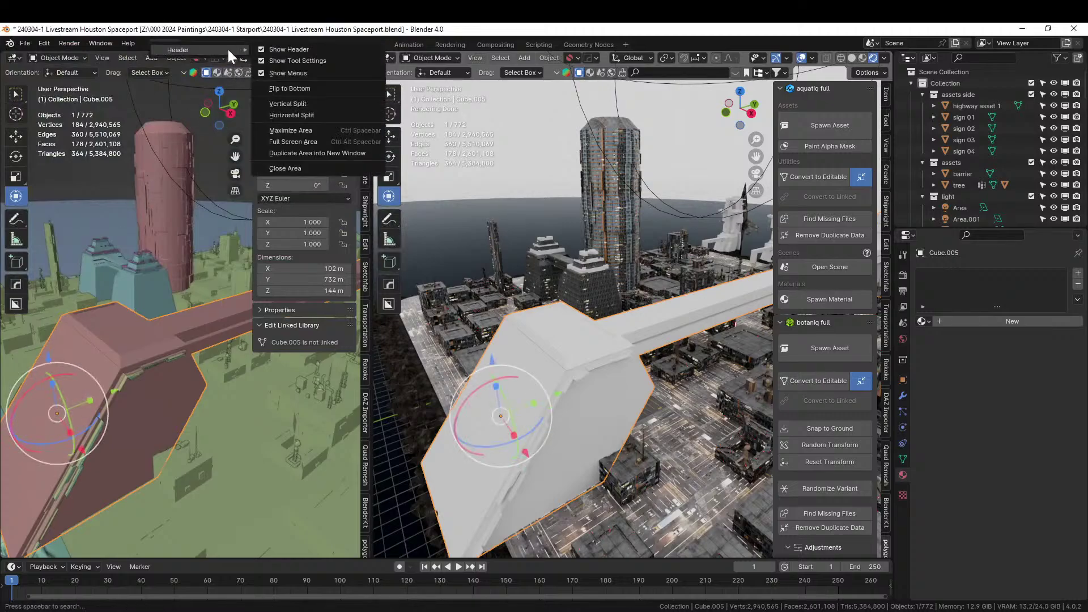
{"action": "left_click", "coordinate": [326, 168]}
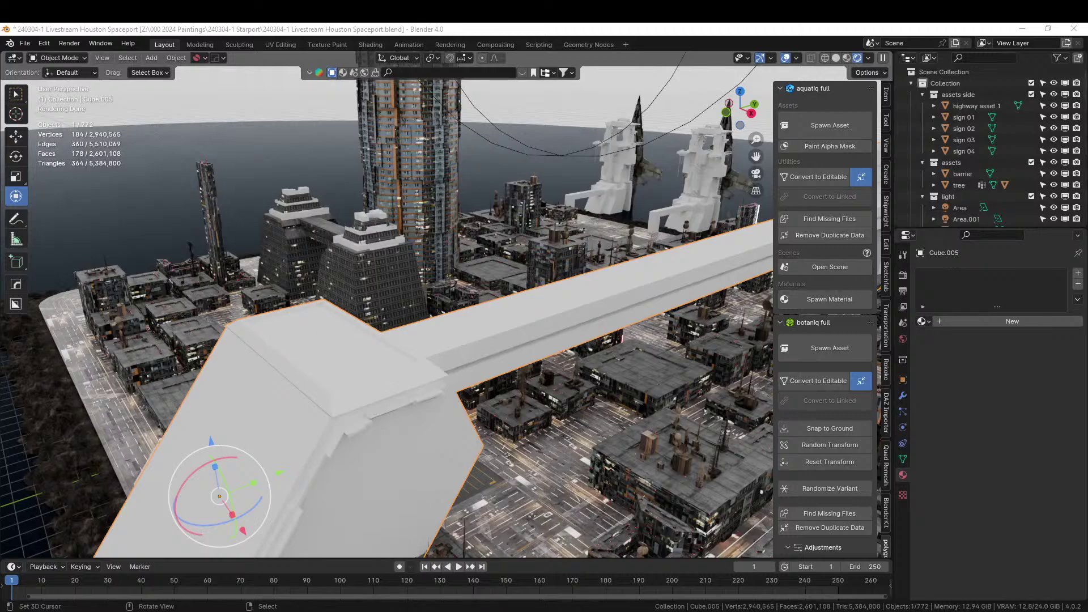
Step: Apply the KB3D_BRT_ConcreteGrime material to the white gateway bridge and unwrap all its faces with Cube Projection
{"action": "left_click_drag", "start_coordinate": [279, 384], "coordinate": [328, 355]}
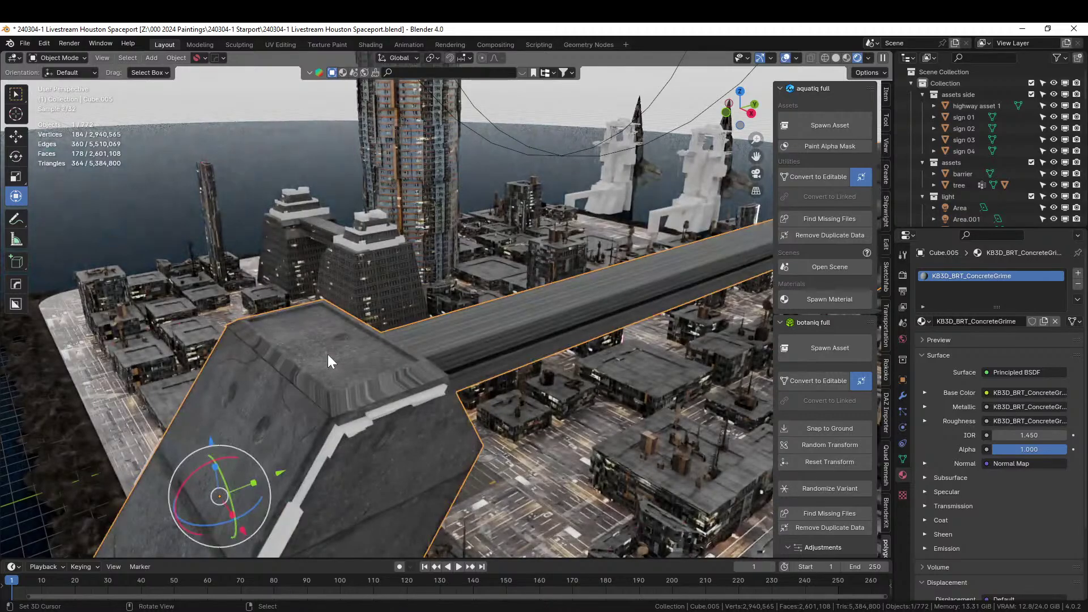
{"action": "middle_click_drag", "start_coordinate": [419, 468], "coordinate": [331, 355]}
{"action": "key", "text": "Tab"}
{"action": "key", "text": "a"}
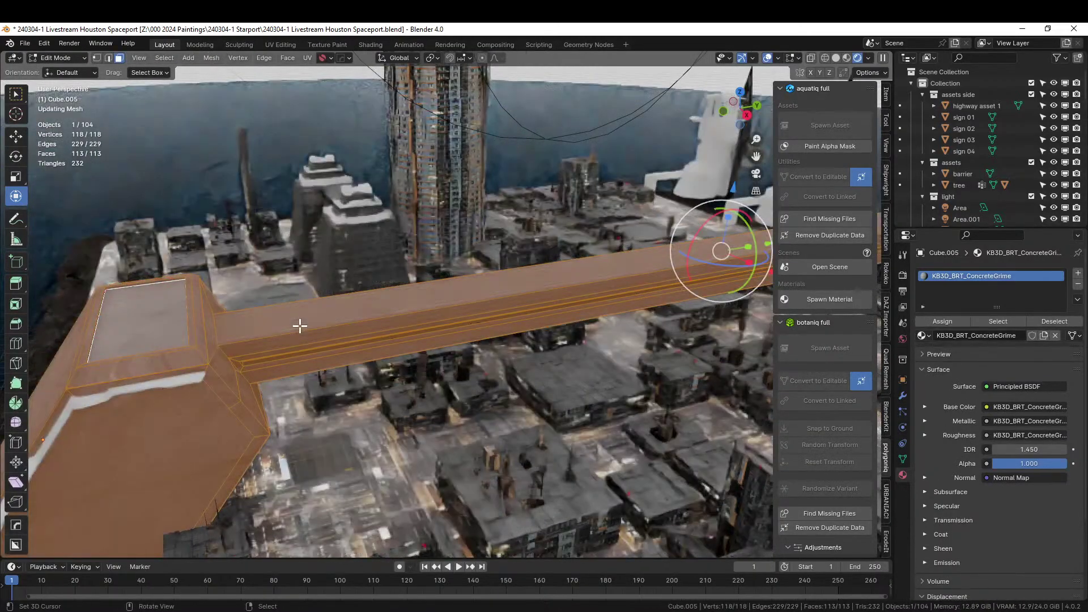
{"action": "key", "text": "u"}
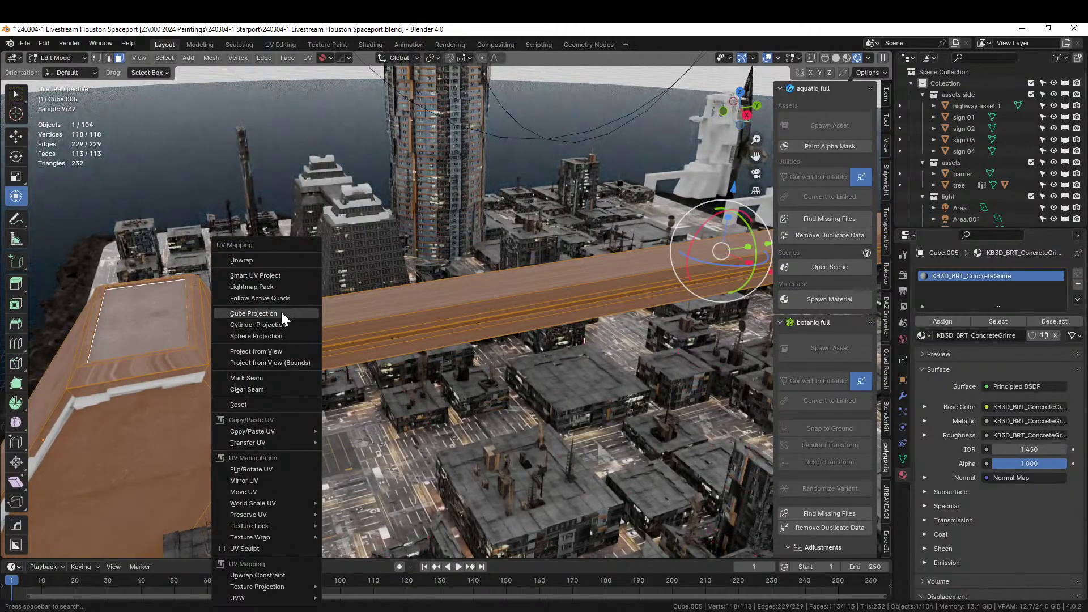
{"action": "left_click", "coordinate": [281, 312]}
{"action": "key", "text": "Tab"}
{"action": "scroll", "coordinate": [314, 334], "scroll_direction": "up", "scroll_amount": 2}
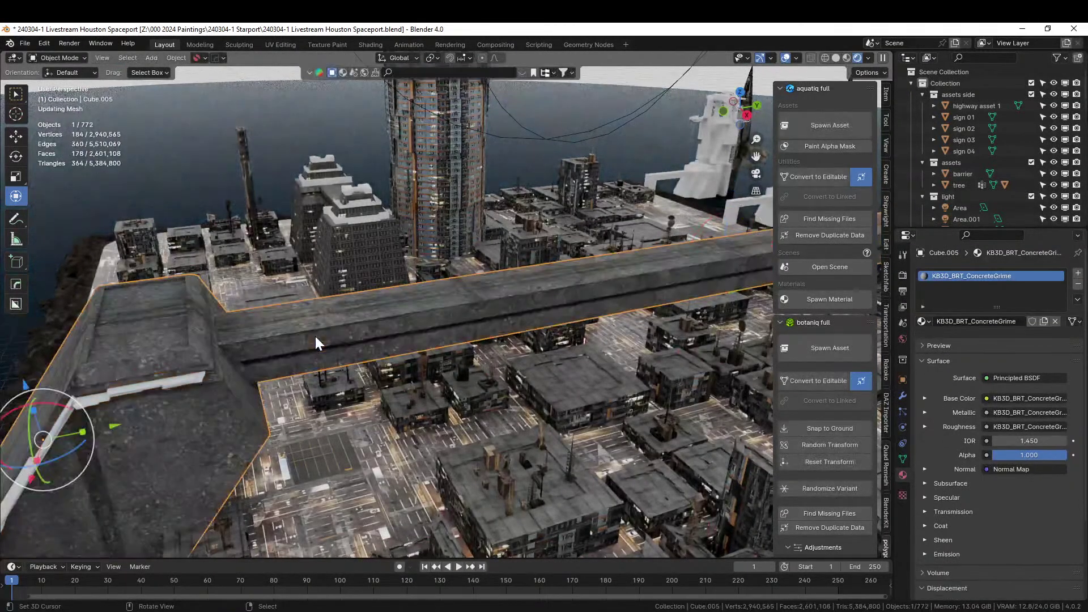
Step: Scale all of the gateway bridge's UVs by 50 in the UV Editing workspace and leave Edit Mode
{"action": "scroll", "coordinate": [315, 336], "scroll_direction": "down", "scroll_amount": 3}
{"action": "middle_click_drag", "start_coordinate": [330, 336], "coordinate": [334, 314]}
{"action": "scroll", "coordinate": [333, 314], "scroll_direction": "up", "scroll_amount": 6}
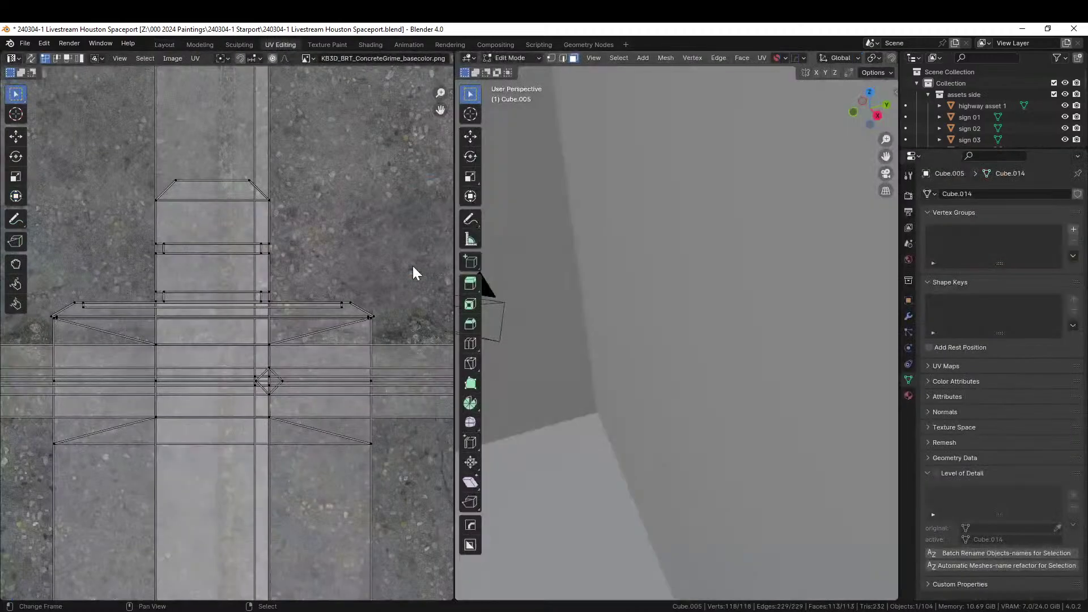
{"action": "scroll", "coordinate": [302, 384], "scroll_direction": "down", "scroll_amount": 4}
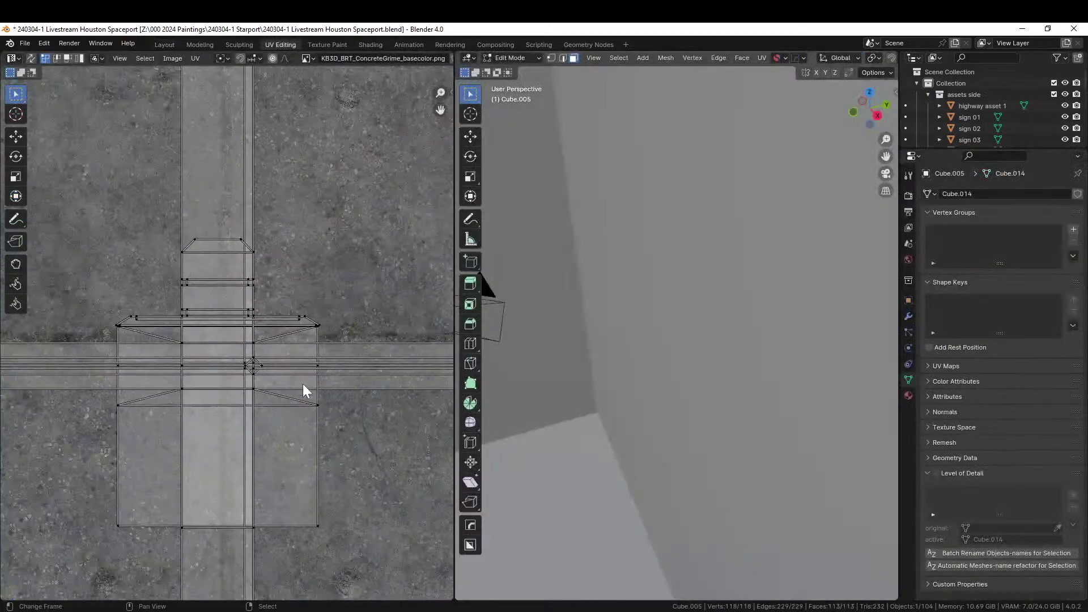
{"action": "key", "text": "a"}
{"action": "scroll", "coordinate": [303, 385], "scroll_direction": "down", "scroll_amount": 4}
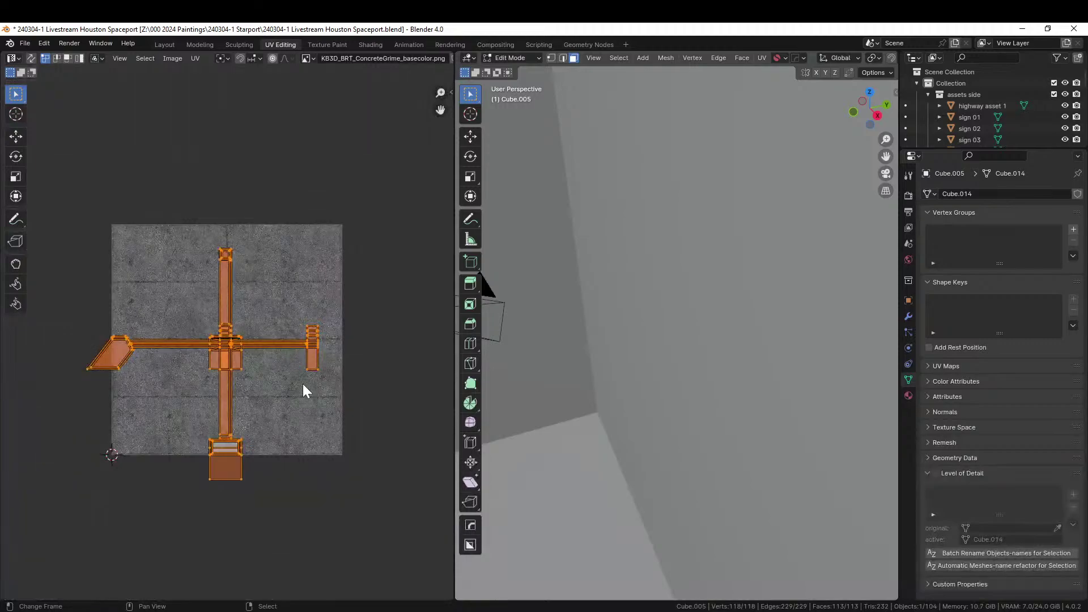
{"action": "type", "text": "s0"}
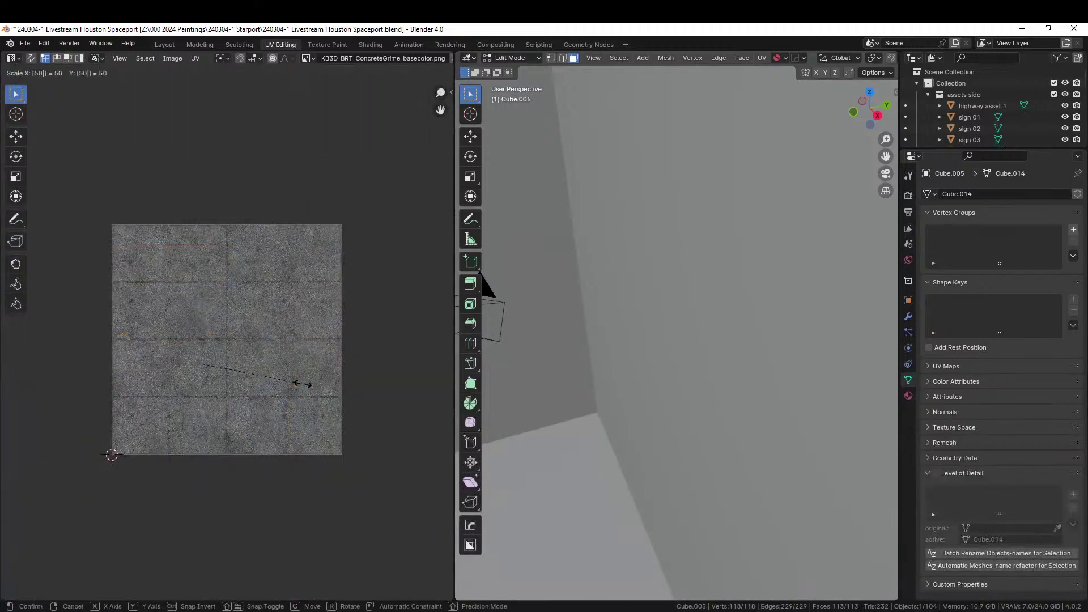
{"action": "key", "text": "Return"}
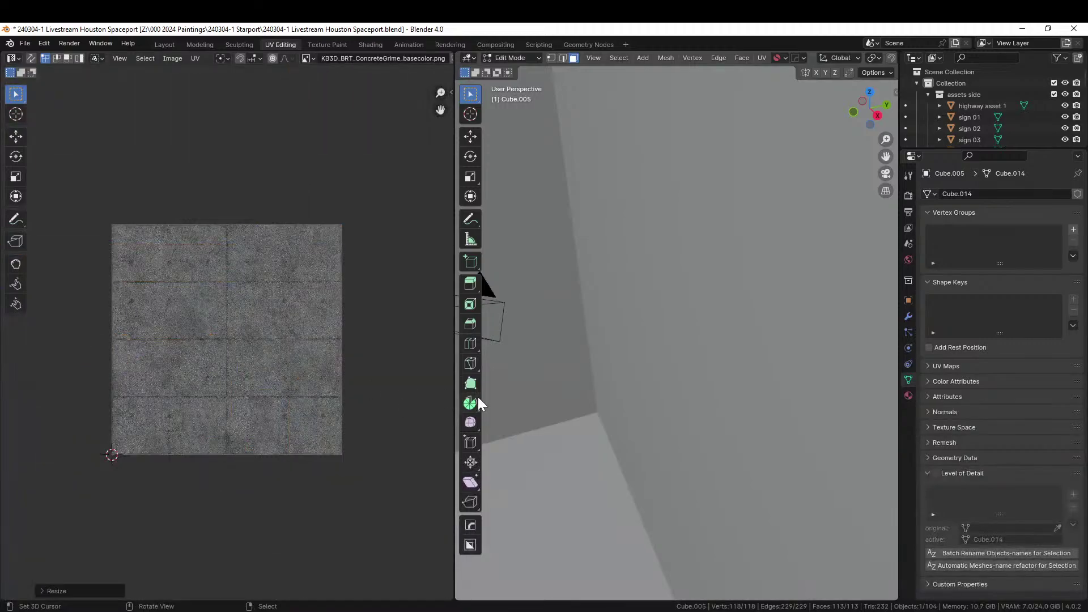
{"action": "key", "text": "Tab"}
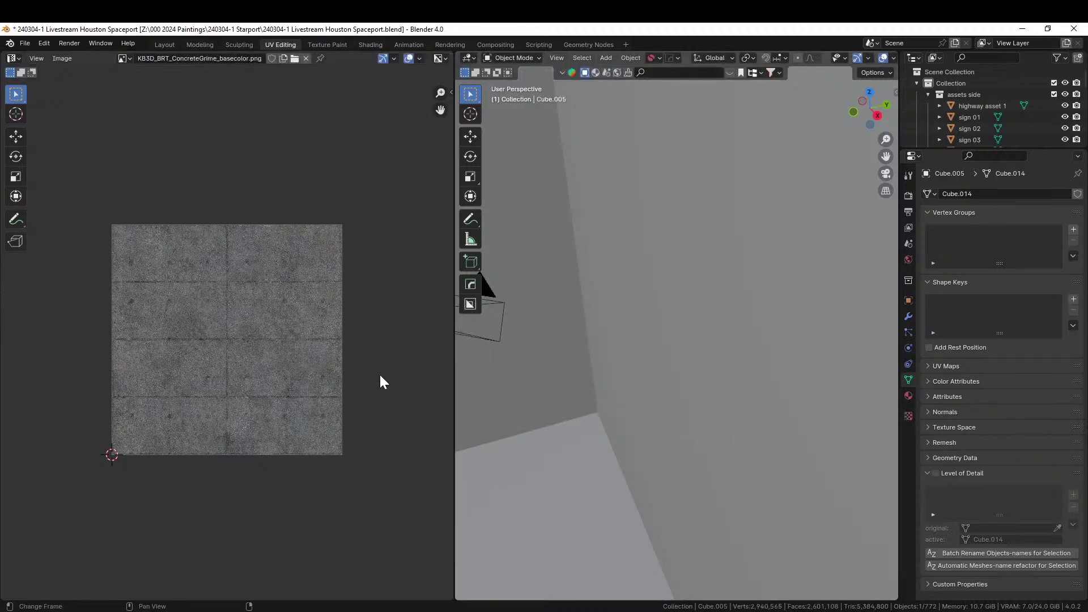
Step: Set the UV Editing 3D view to Rendered shading and check the concrete tiling on the bridge up close
{"action": "left_click", "coordinate": [566, 406]}
{"action": "key", "text": "KP_Decimal"}
{"action": "scroll", "coordinate": [584, 392], "scroll_direction": "down", "scroll_amount": 10}
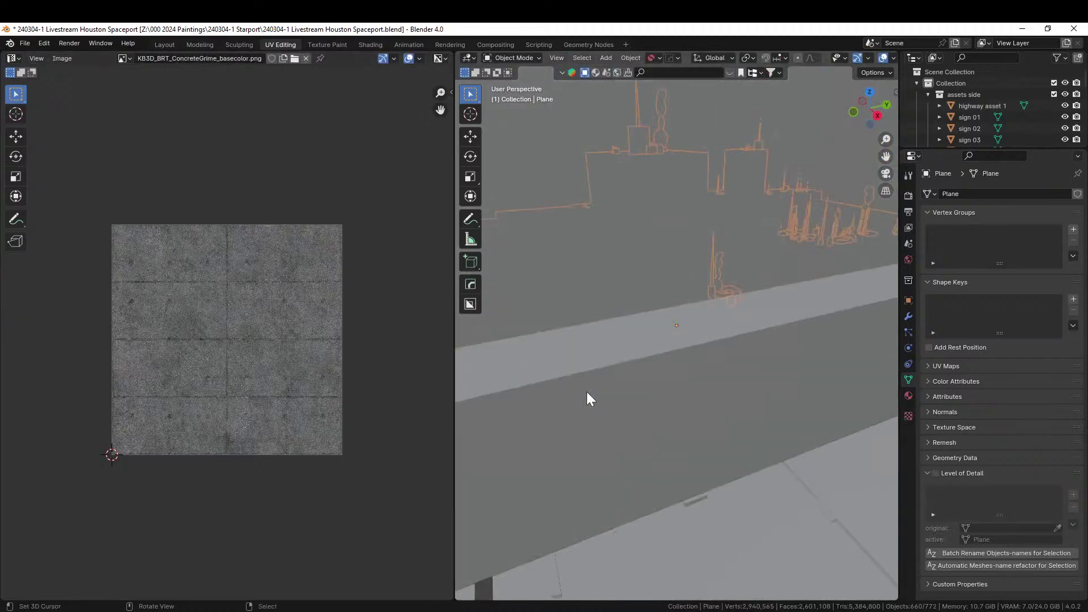
{"action": "key", "text": "z"}
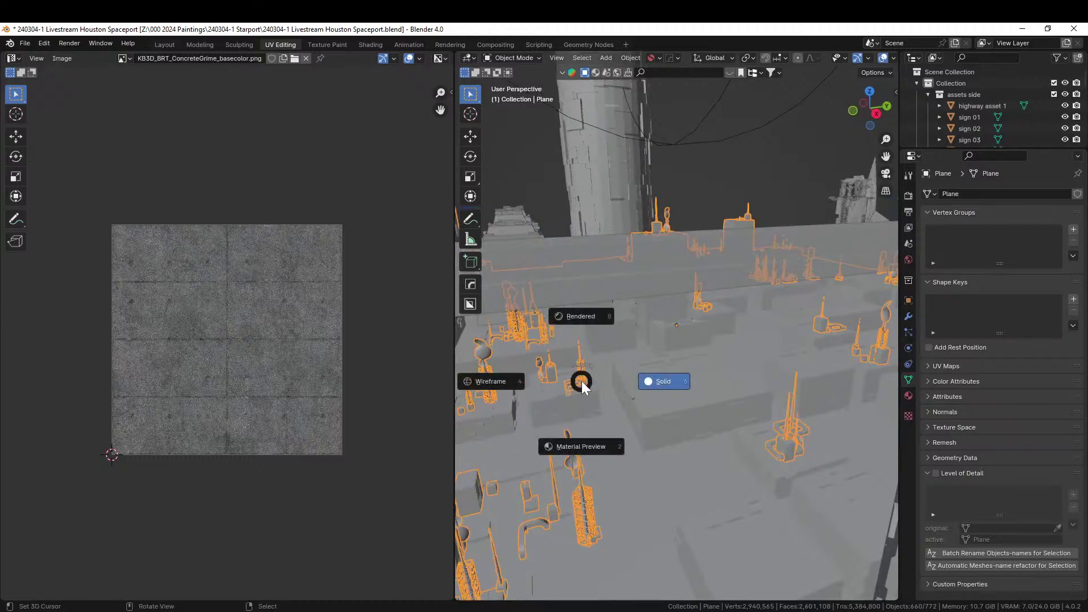
{"action": "key", "text": "8"}
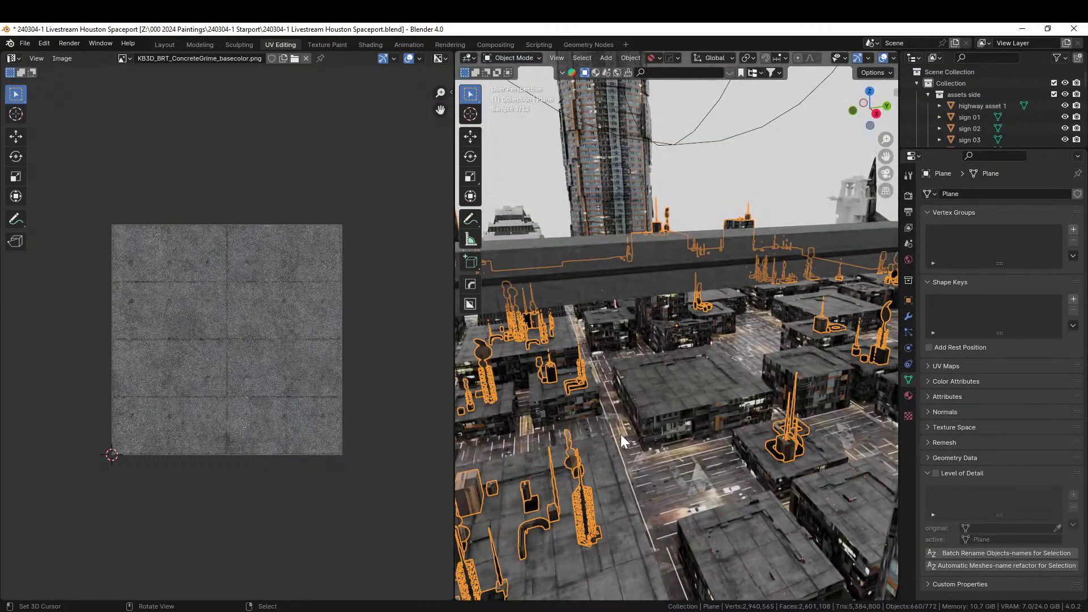
{"action": "right_click", "coordinate": [696, 205]}
{"action": "scroll", "coordinate": [685, 210], "scroll_direction": "up", "scroll_amount": 5}
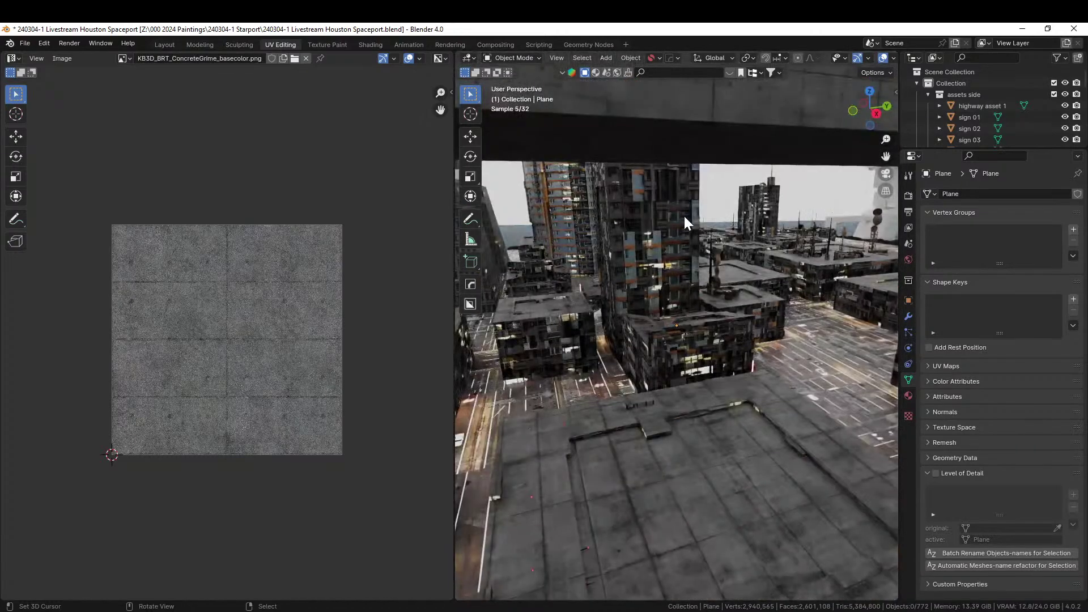
{"action": "middle_click_drag", "start_coordinate": [668, 244], "coordinate": [703, 330], "text": "shift"}
{"action": "scroll", "coordinate": [702, 328], "scroll_direction": "down", "scroll_amount": 5}
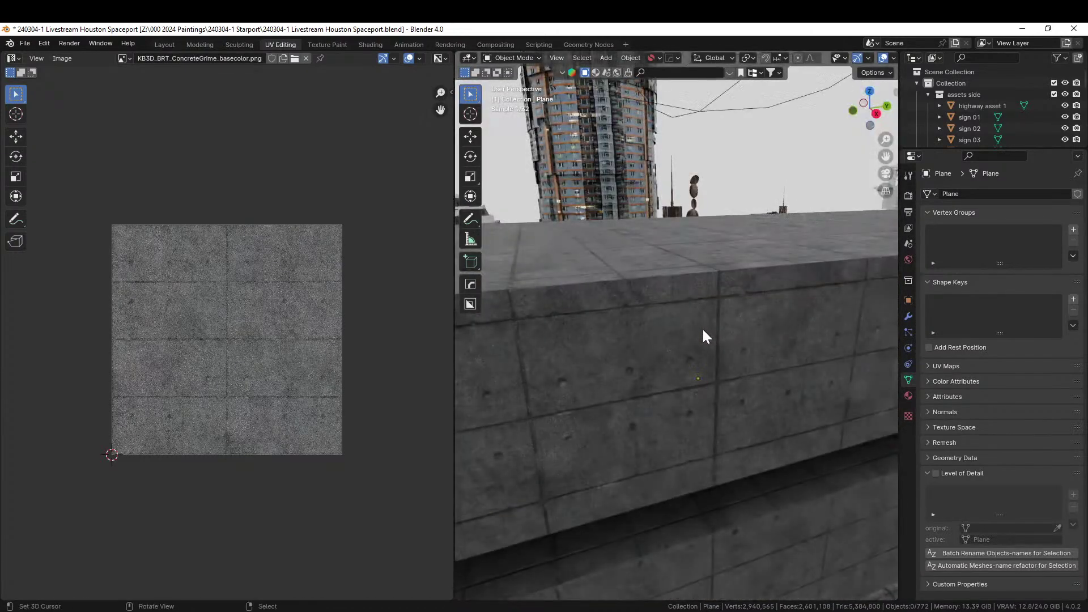
{"action": "middle_click_drag", "start_coordinate": [706, 337], "coordinate": [847, 377]}
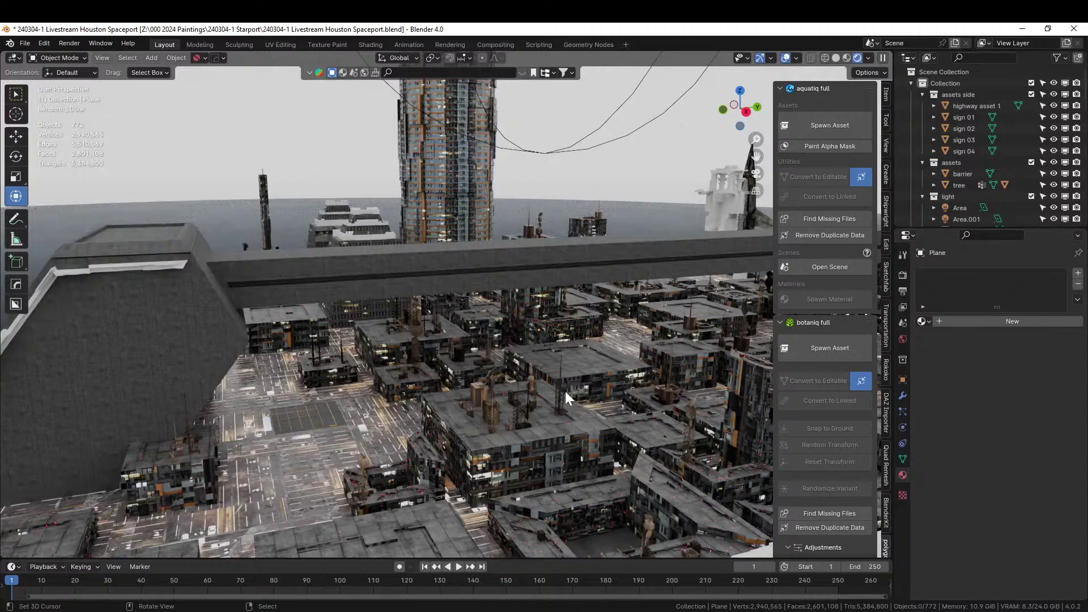
Step: Link the gateway bridge's concrete material to the long white wall building at the city's edge in the Layout workspace
{"action": "middle_click_drag", "start_coordinate": [486, 392], "coordinate": [298, 285]}
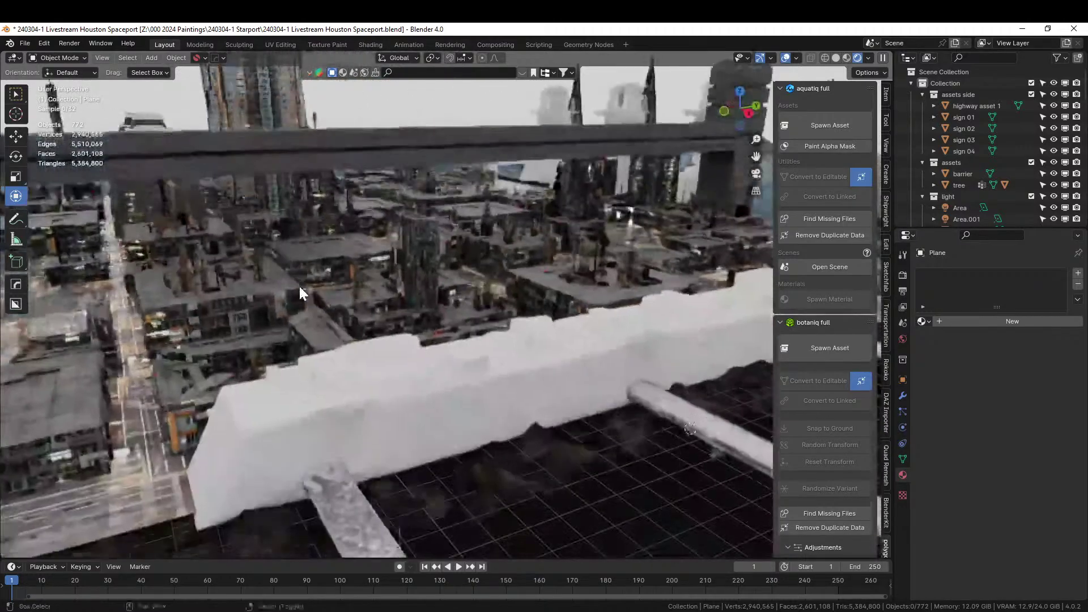
{"action": "left_click", "coordinate": [365, 402]}
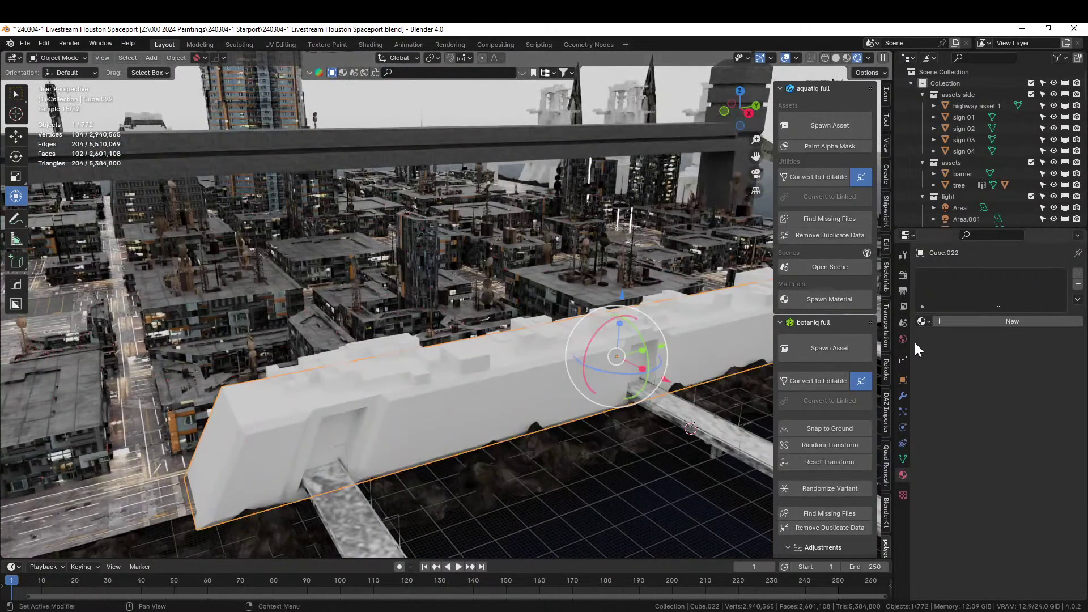
{"action": "left_click", "coordinate": [468, 147], "text": "shift"}
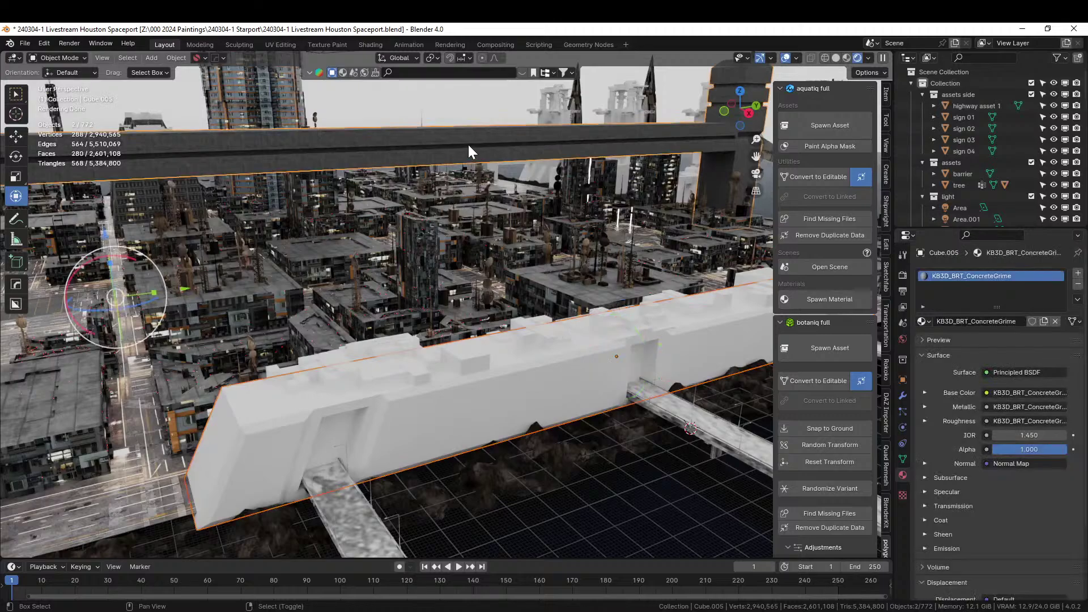
{"action": "key", "text": "ctrl+l"}
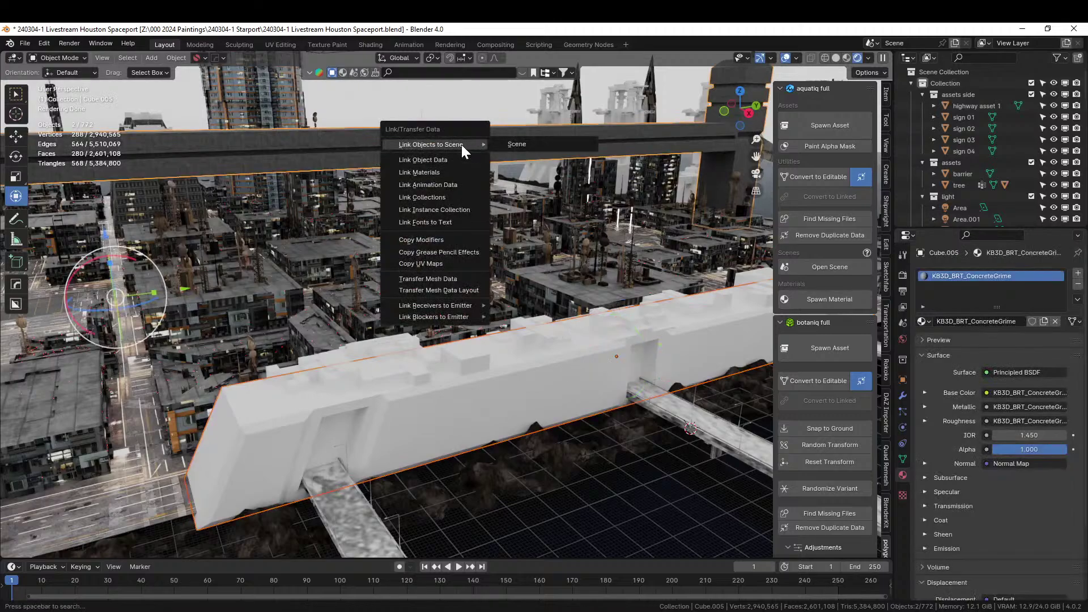
{"action": "left_click", "coordinate": [441, 171]}
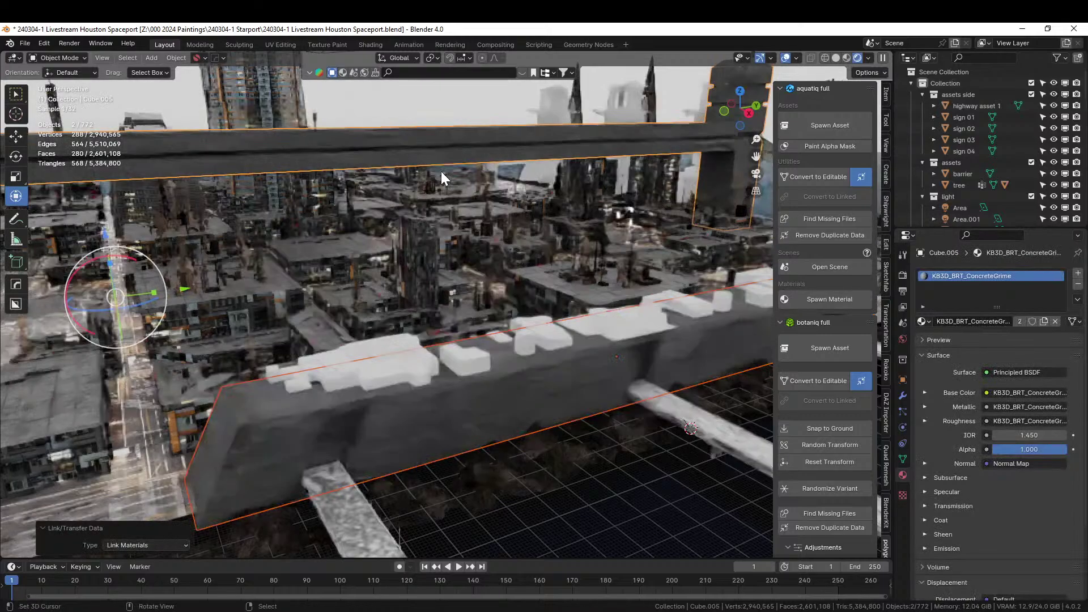
Step: Unwrap all faces of the long wall building with Cube Projection
{"action": "left_click", "coordinate": [501, 409]}
{"action": "key", "text": "Tab"}
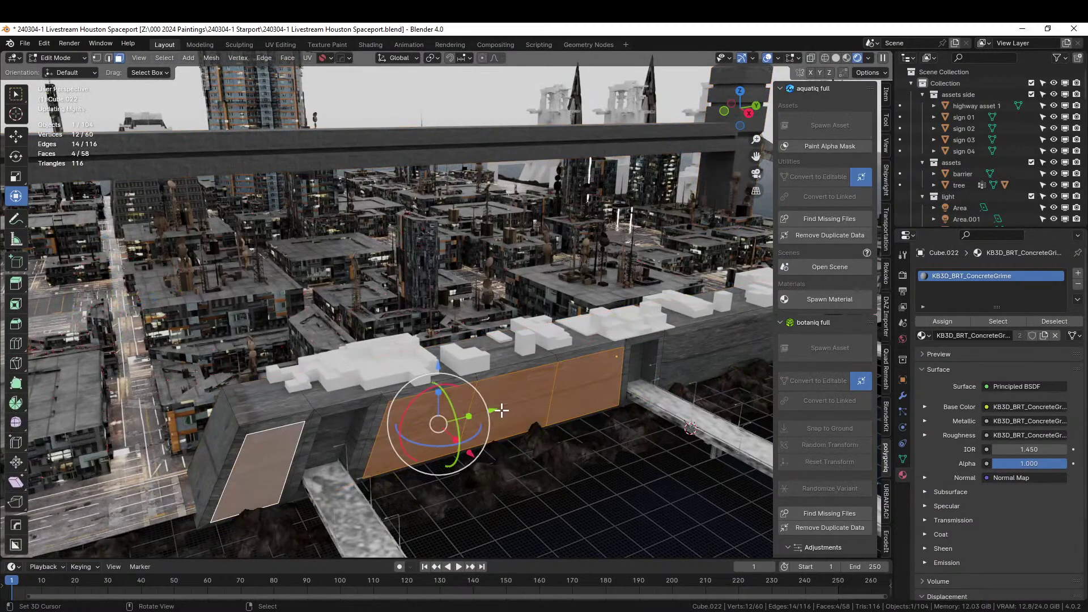
{"action": "key", "text": "a"}
{"action": "key", "text": "u"}
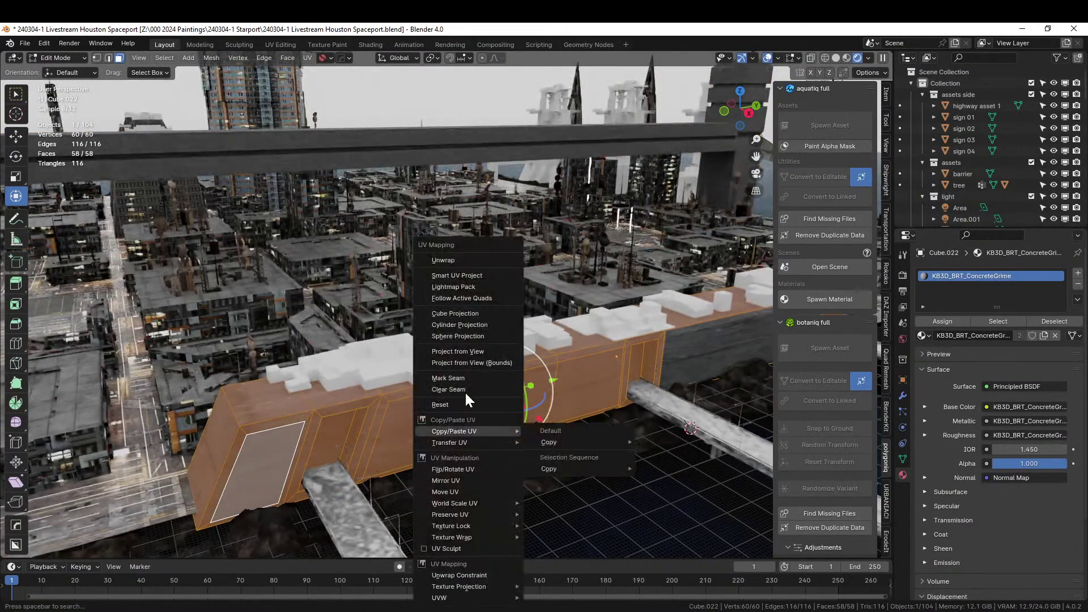
{"action": "left_click", "coordinate": [464, 313]}
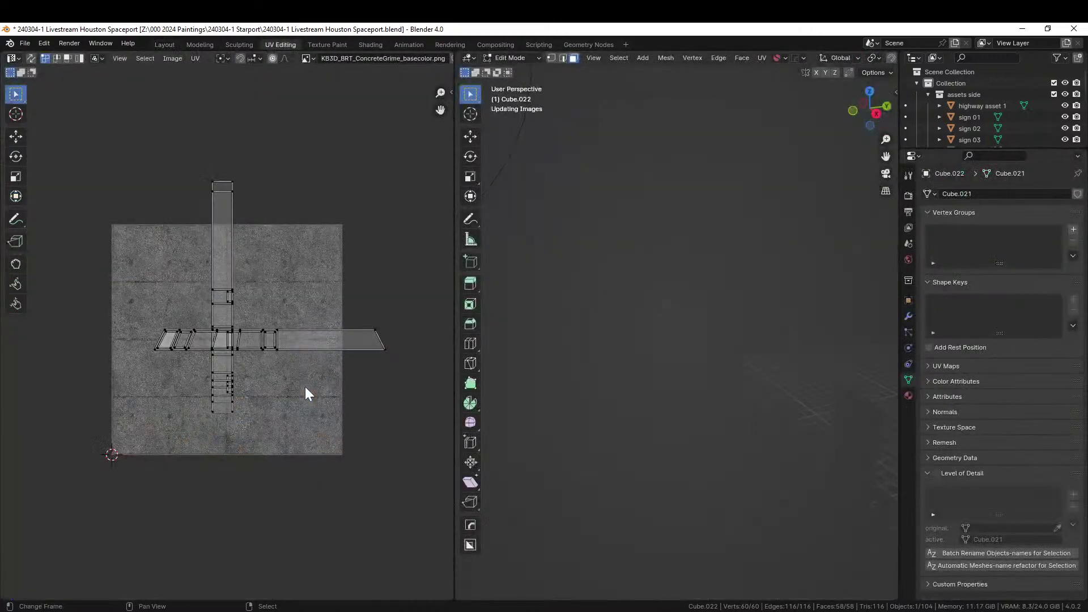
Step: Scale up all of the wall building's UVs for finer concrete tiling and check the result up close
{"action": "key", "text": "a"}
{"action": "key", "text": "s"}
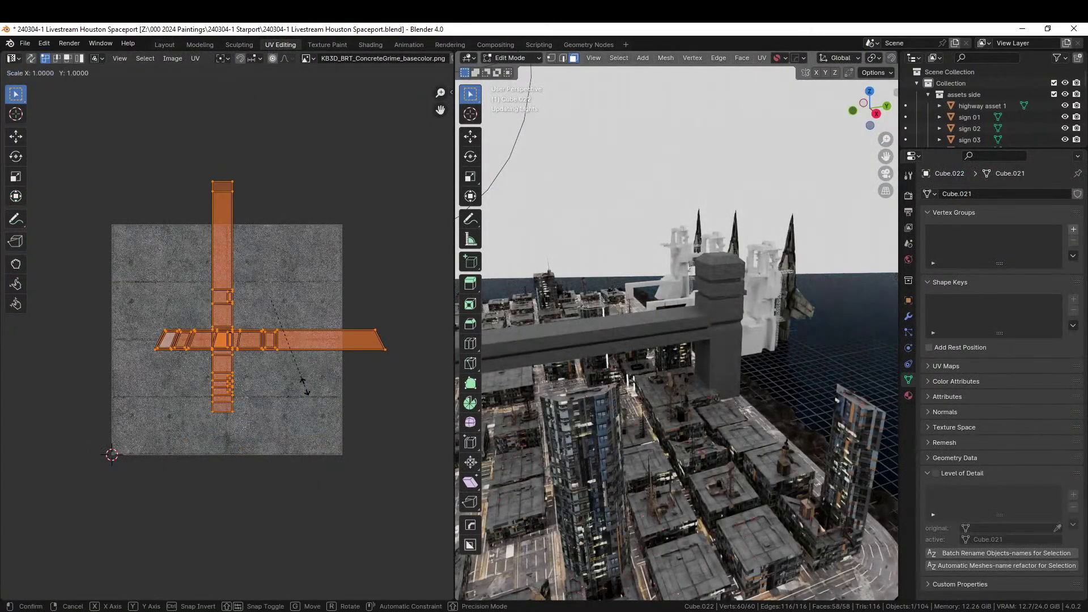
{"action": "key", "text": "0"}
{"action": "key", "text": "Return"}
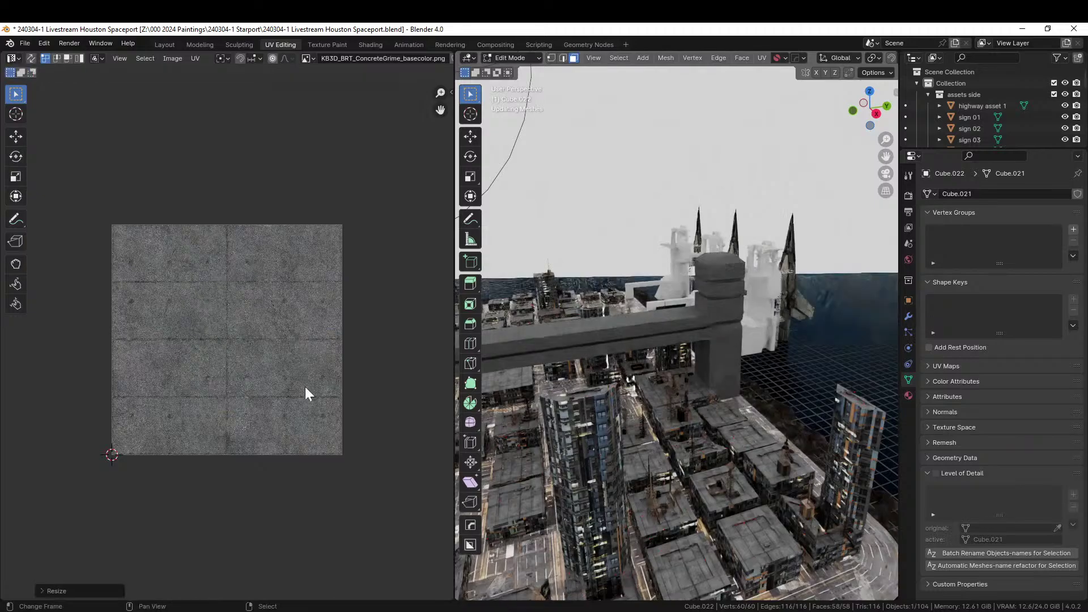
{"action": "middle_click_drag", "start_coordinate": [699, 460], "coordinate": [670, 419]}
{"action": "scroll", "coordinate": [786, 425], "scroll_direction": "up", "scroll_amount": 4}
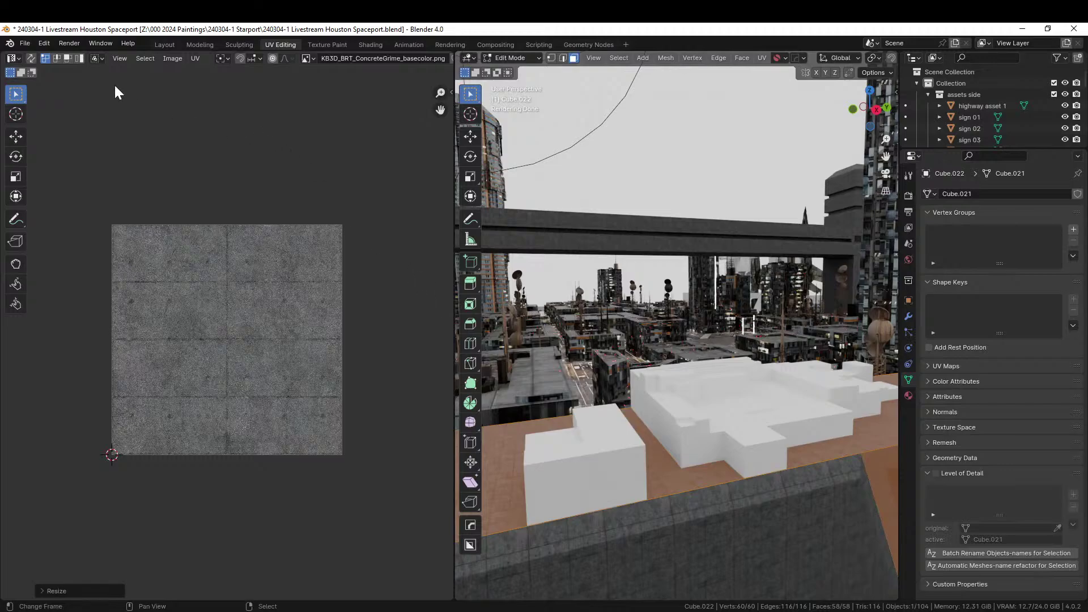
Step: Save the Blender file and return the wall building to Object Mode
{"action": "left_click", "coordinate": [26, 43]}
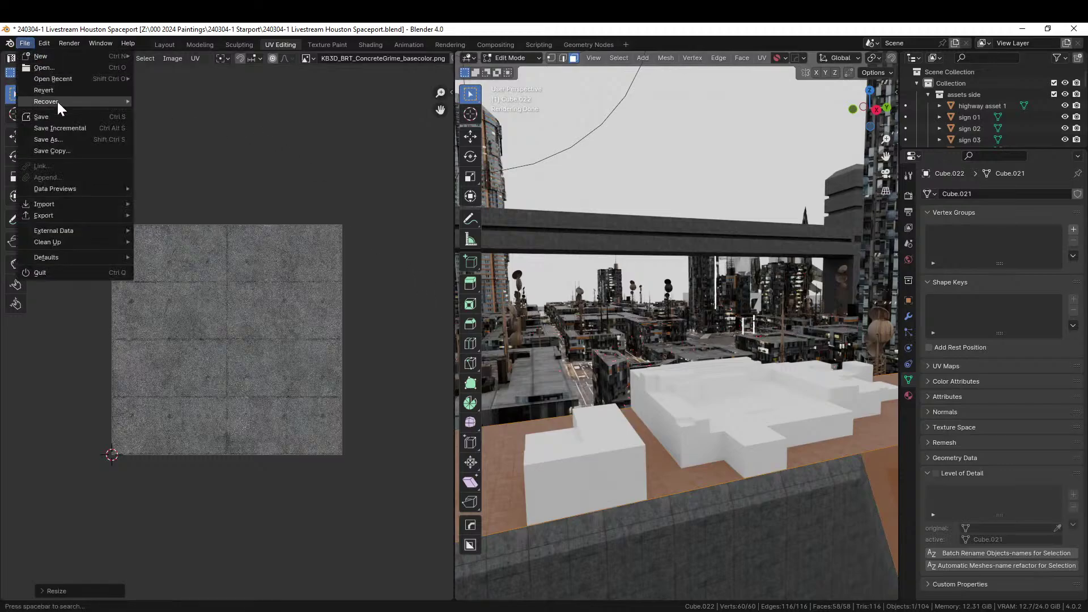
{"action": "left_click", "coordinate": [52, 115]}
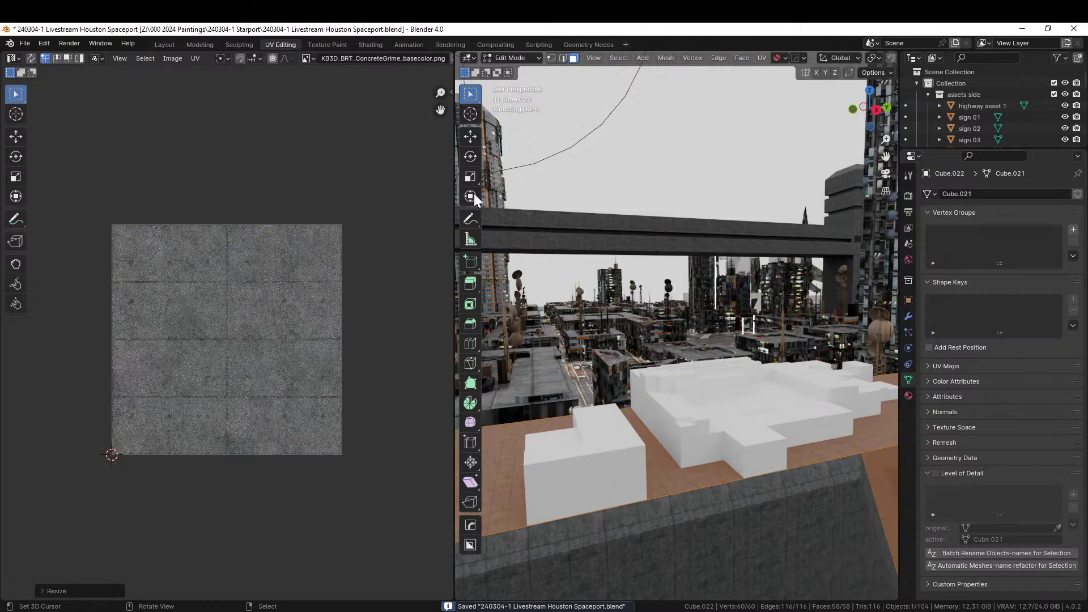
{"action": "key", "text": "Tab"}
{"action": "scroll", "coordinate": [677, 340], "scroll_direction": "down", "scroll_amount": 4}
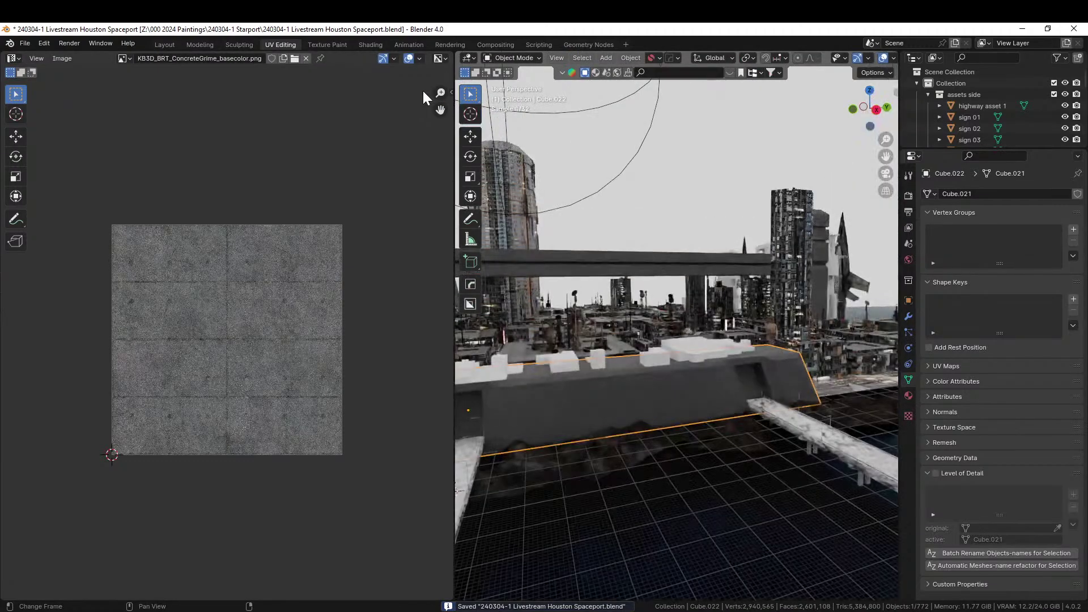
Step: Return to the Layout workspace and look over the white launch towers at the ocean side beyond the bridge
{"action": "left_click", "coordinate": [160, 47]}
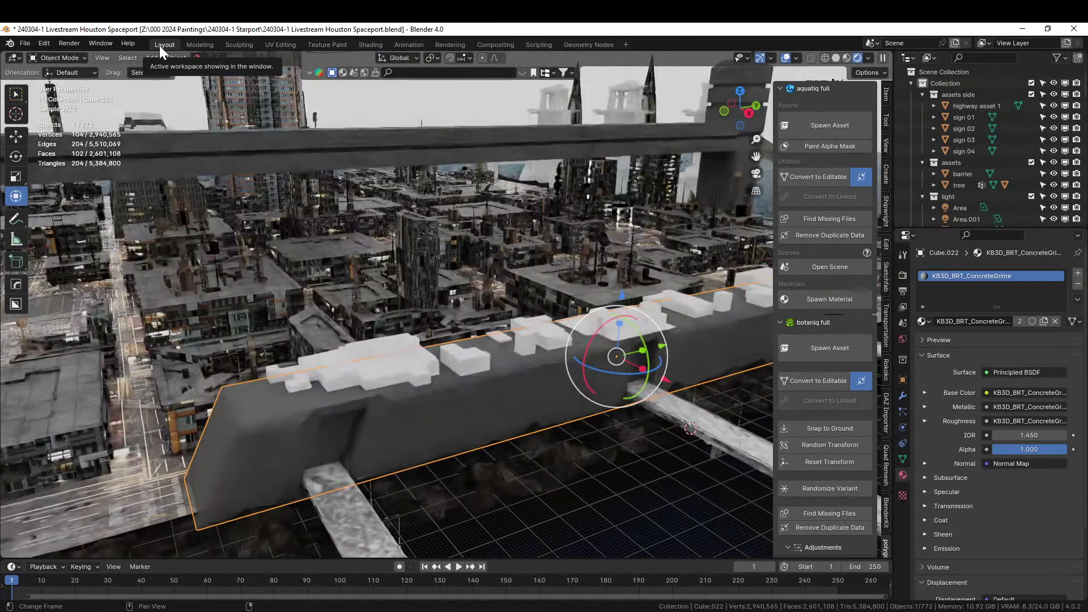
{"action": "scroll", "coordinate": [374, 278], "scroll_direction": "down", "scroll_amount": 2}
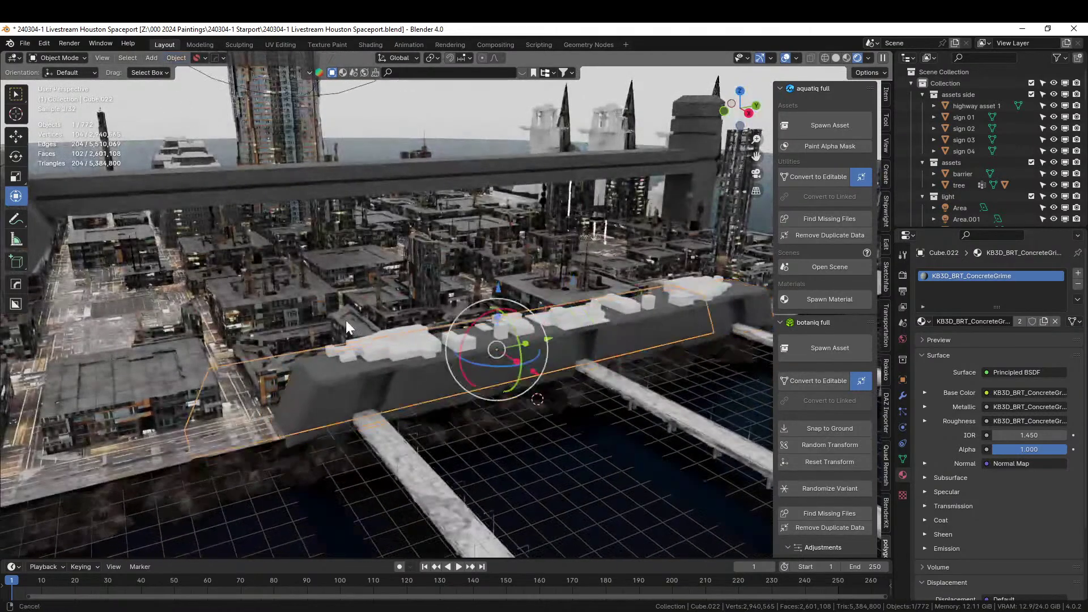
{"action": "middle_click_drag", "start_coordinate": [346, 321], "coordinate": [220, 428], "text": "shift"}
{"action": "middle_click_drag", "start_coordinate": [500, 384], "coordinate": [461, 390]}
{"action": "middle_click_drag", "start_coordinate": [589, 362], "coordinate": [368, 409], "text": "shift"}
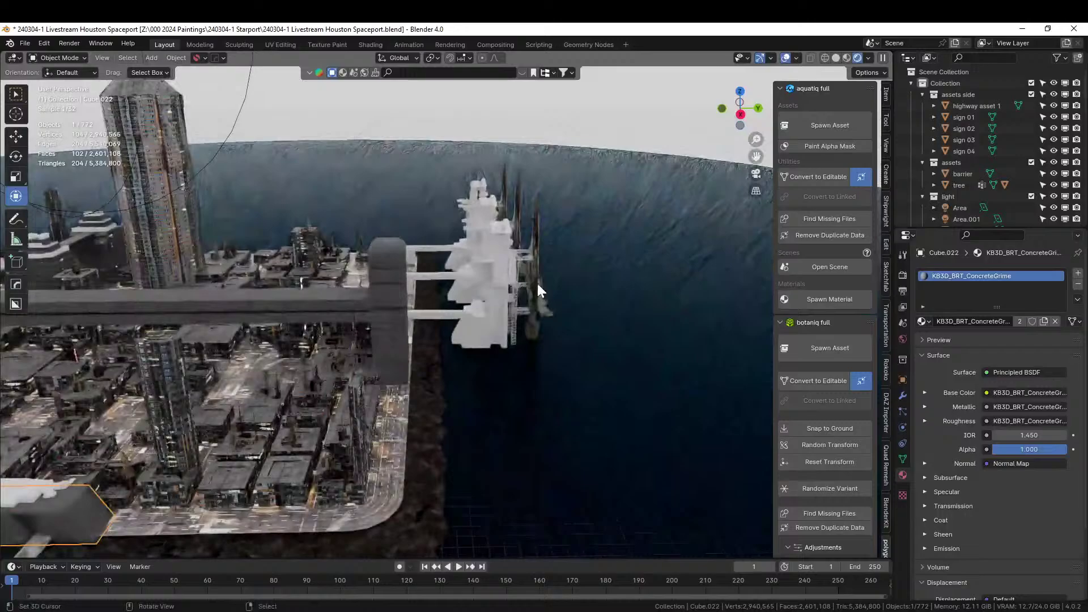
Step: Link the KB3D_BRT_ConcreteGrime material from the large concrete pillar to the untextured foreground launch tower
{"action": "left_click", "coordinate": [473, 320]}
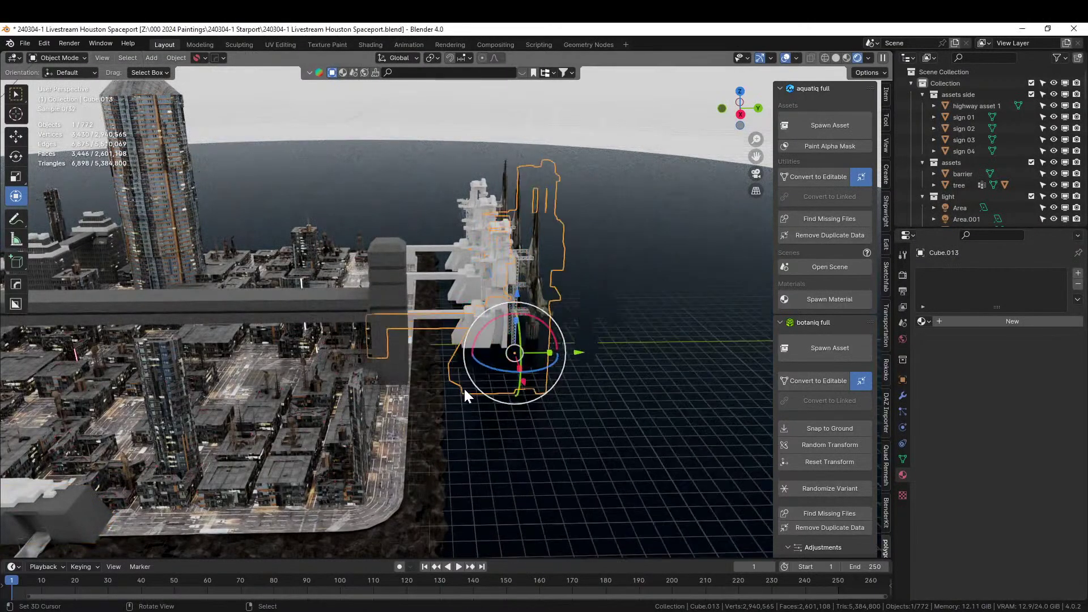
{"action": "scroll", "coordinate": [464, 386], "scroll_direction": "up", "scroll_amount": 8}
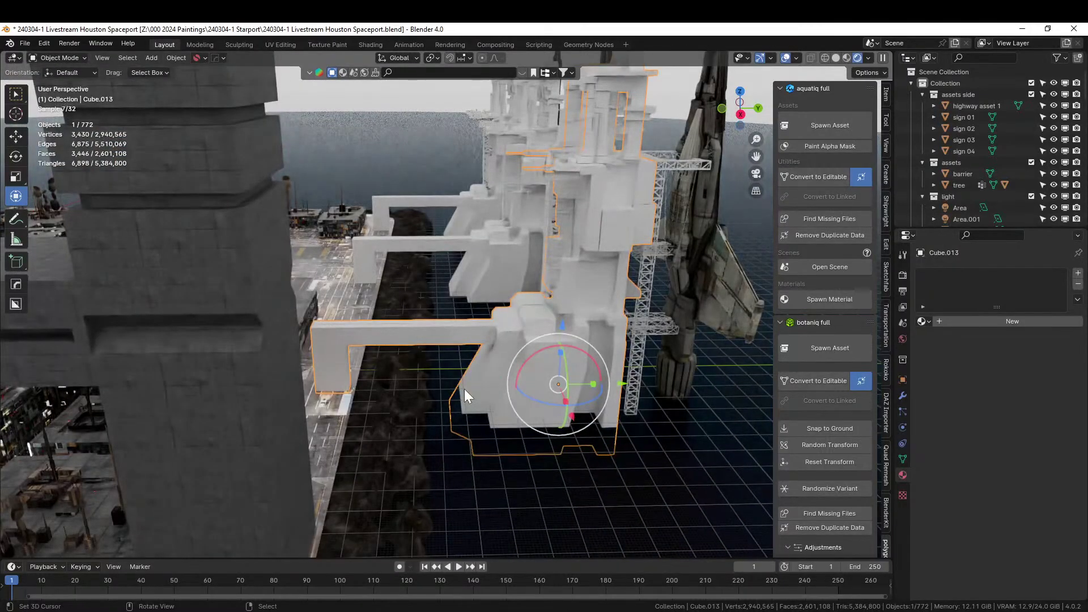
{"action": "left_click", "coordinate": [273, 406], "text": "shift"}
{"action": "key", "text": "ctrl+l"}
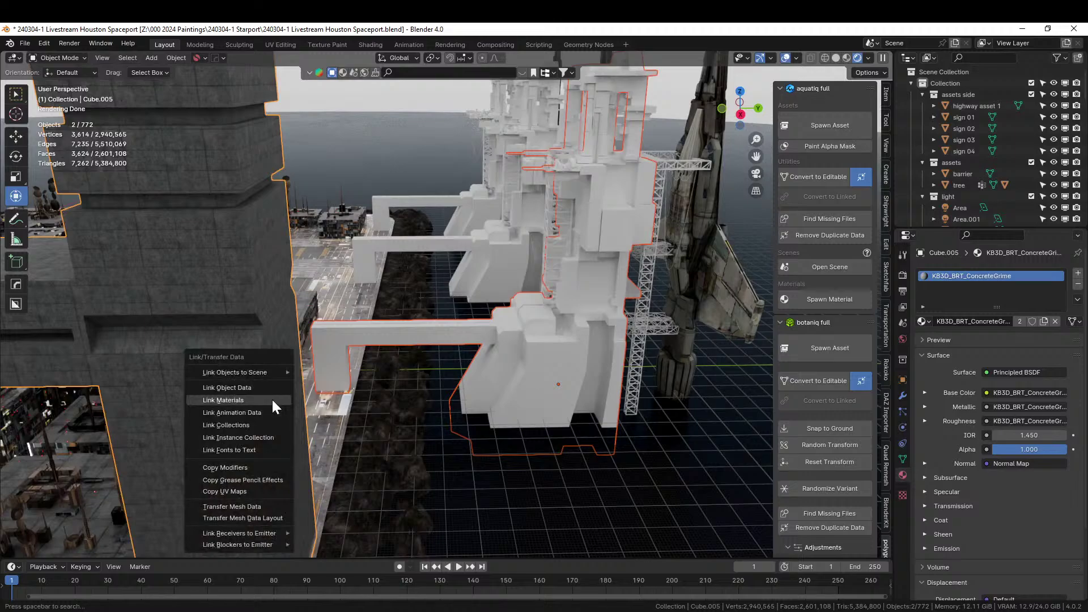
{"action": "left_click", "coordinate": [273, 401]}
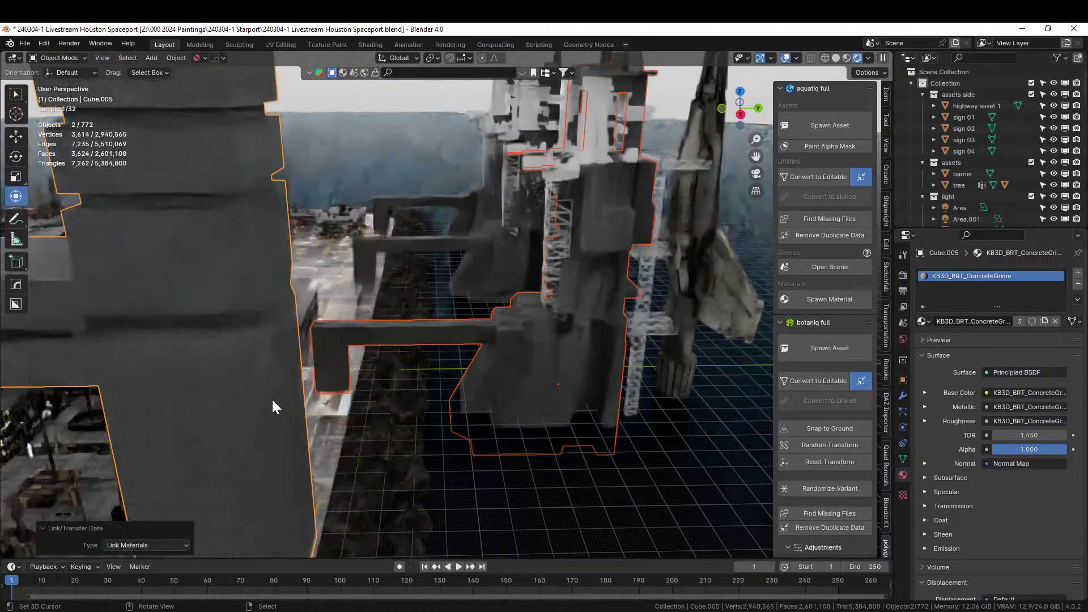
Step: Unwrap all faces of the foreground launch tower with a Cube Projection
{"action": "left_click", "coordinate": [553, 360]}
{"action": "key", "text": "Tab"}
{"action": "key", "text": "a"}
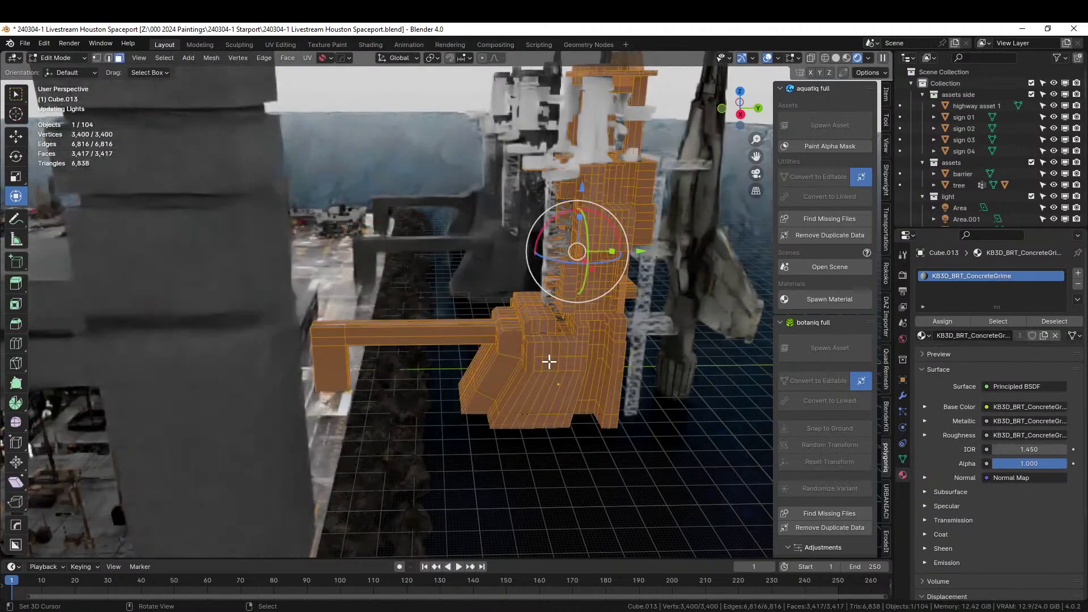
{"action": "key", "text": "u"}
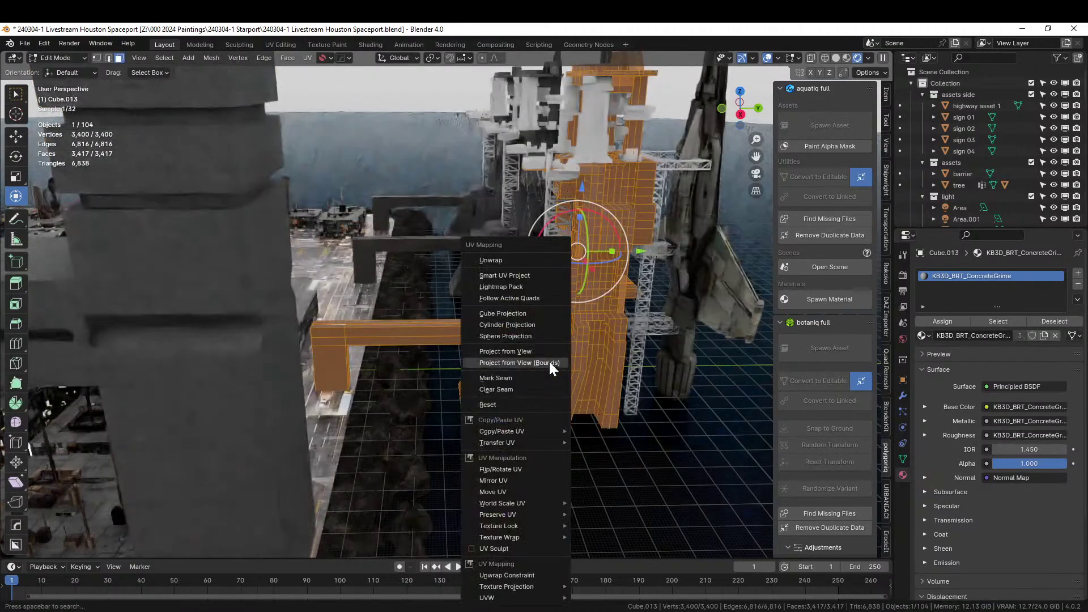
{"action": "left_click", "coordinate": [512, 313]}
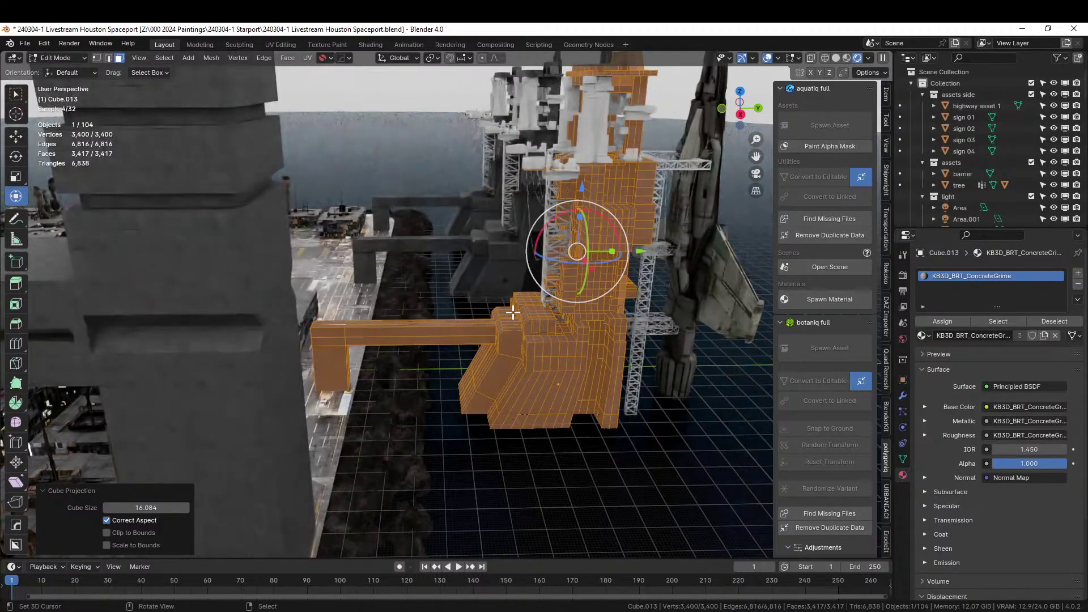
{"action": "key", "text": "Tab"}
{"action": "scroll", "coordinate": [597, 418], "scroll_direction": "up", "scroll_amount": 2}
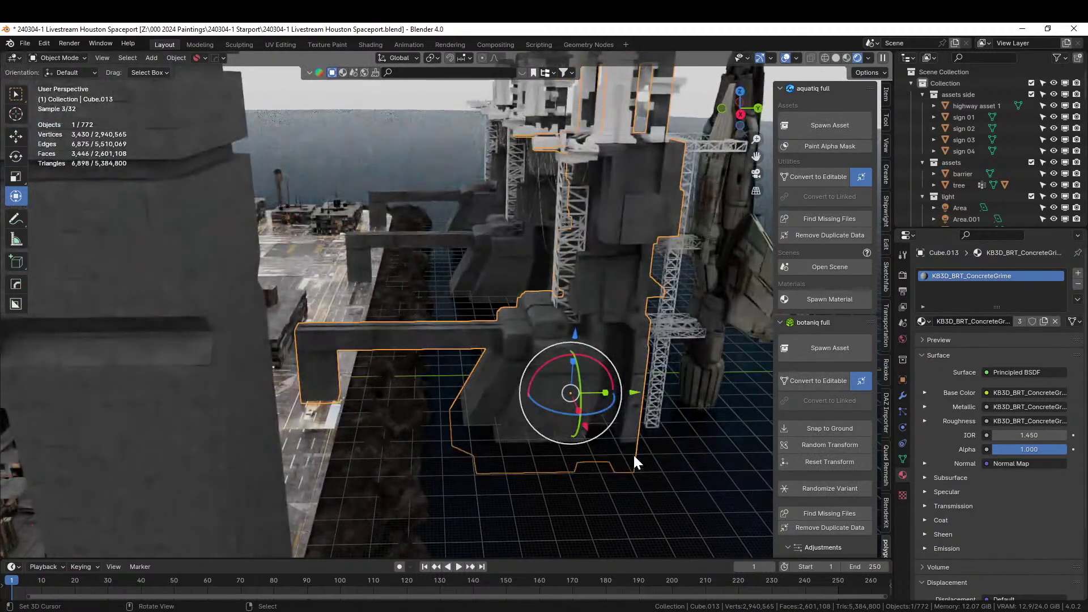
{"action": "middle_click_drag", "start_coordinate": [484, 465], "coordinate": [433, 465], "text": "shift"}
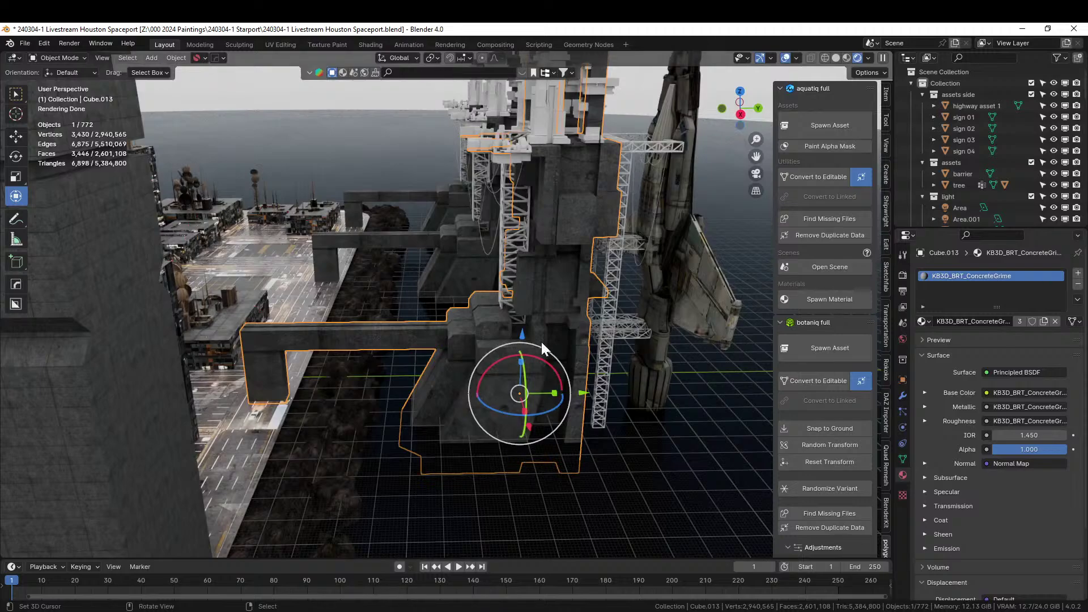
Step: Apply the Triangulate and Wireframe modifiers on the foreground lattice scaffold that faces the rocket
{"action": "left_click", "coordinate": [608, 272]}
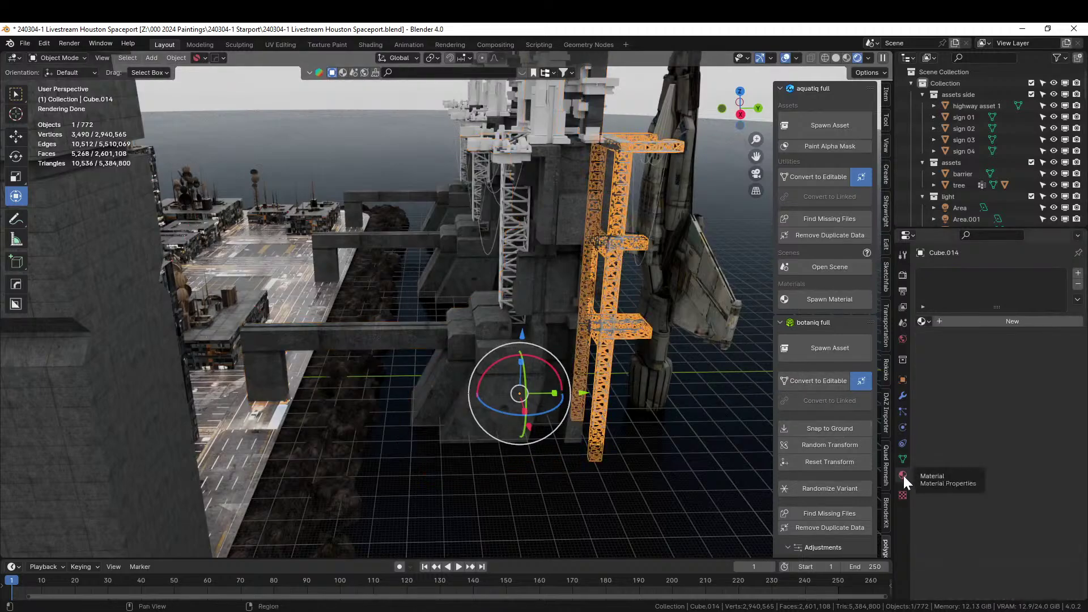
{"action": "left_click", "coordinate": [903, 396]}
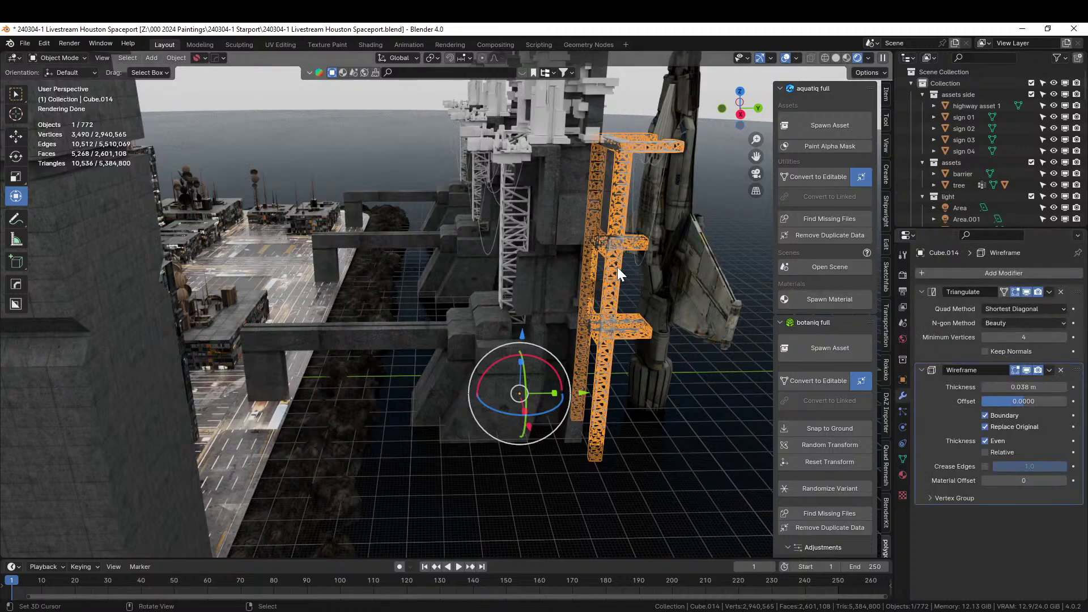
{"action": "key", "text": "q"}
{"action": "mouse_move", "coordinate": [614, 314]}
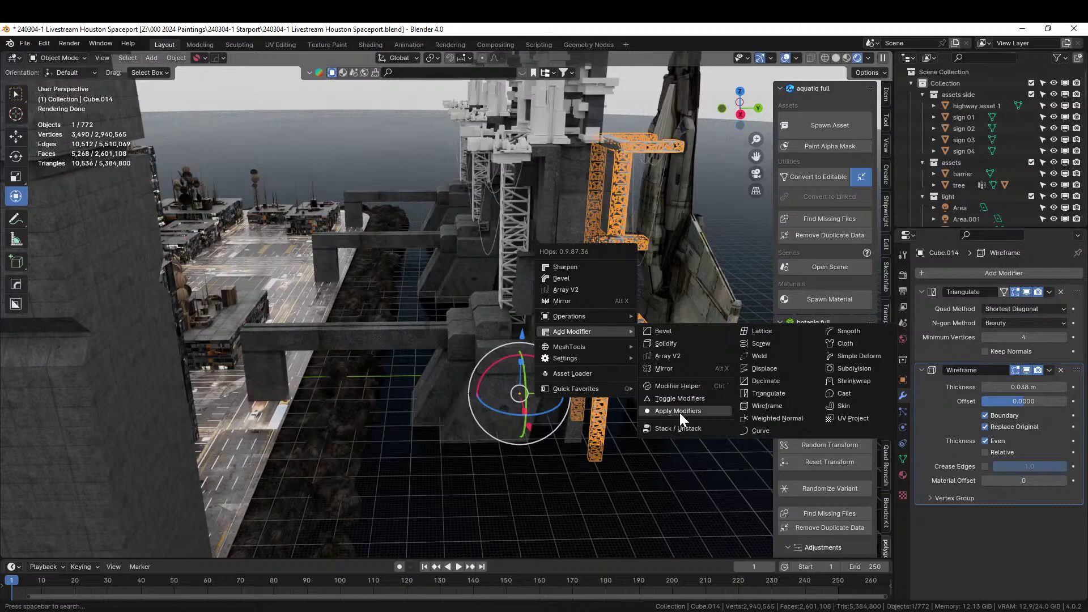
{"action": "left_click", "coordinate": [679, 411]}
Step: Apply both modifiers on the lattice mast on the city side of the foreground launch tower
{"action": "left_click", "coordinate": [519, 227]}
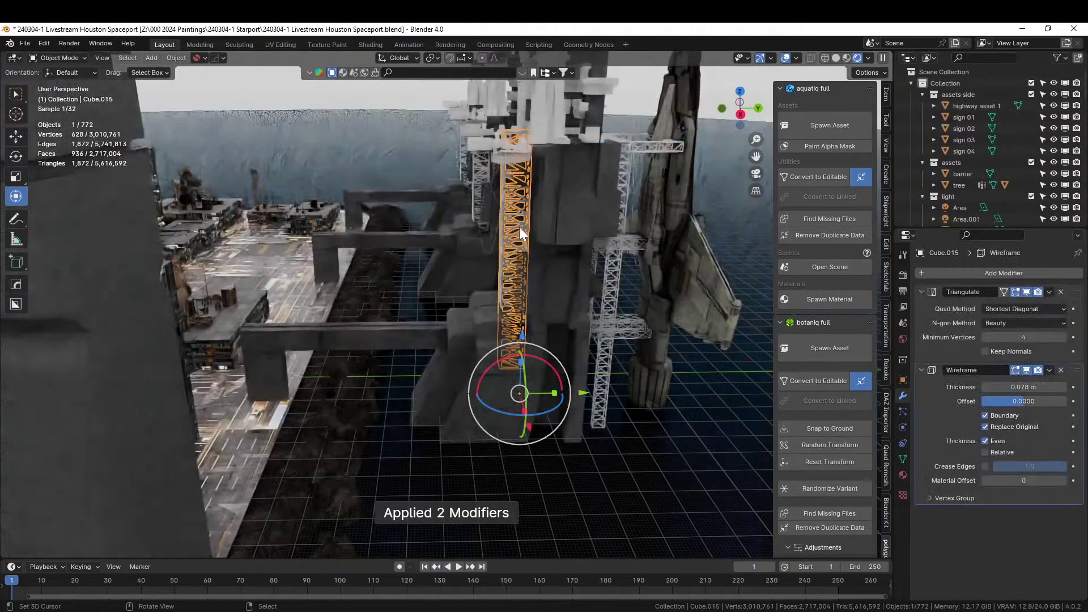
{"action": "key", "text": "q"}
{"action": "mouse_move", "coordinate": [519, 226]}
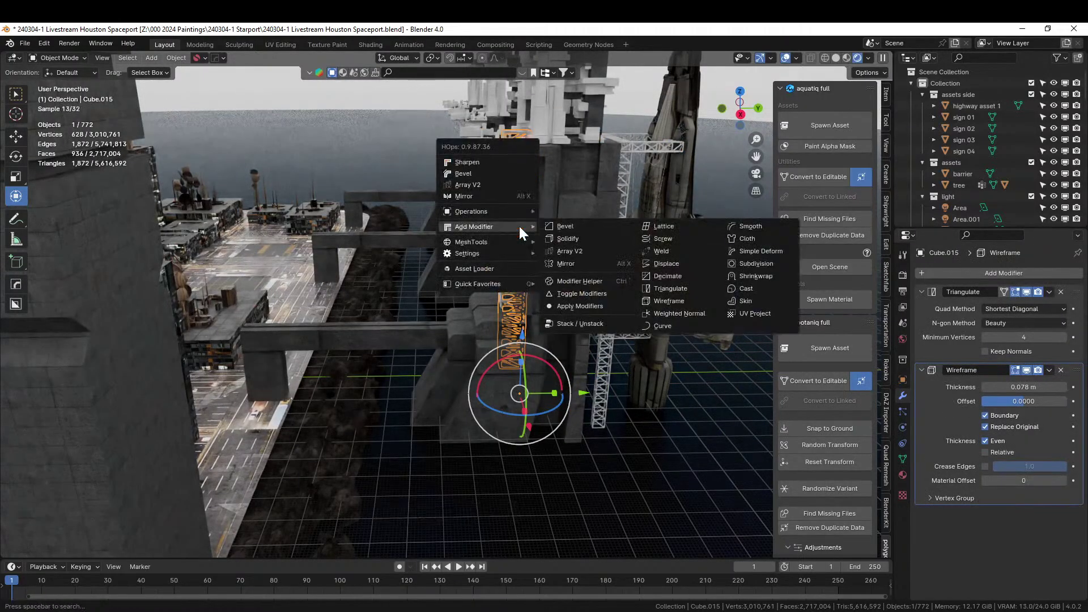
{"action": "left_click", "coordinate": [585, 307]}
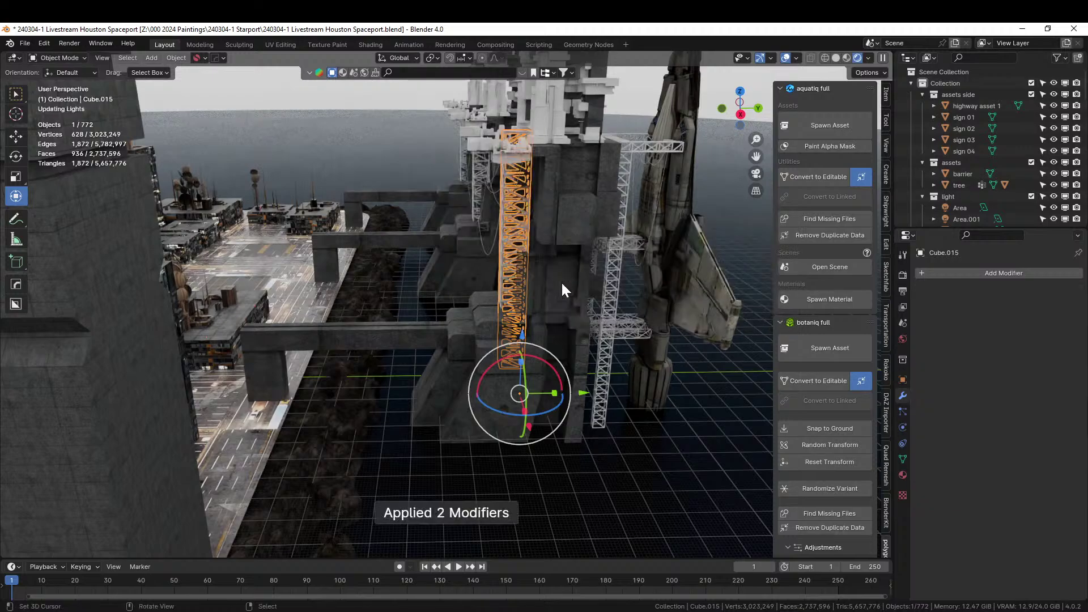
Step: Switch the viewport to Solid shading and bring the linked scaffolds on the launch towers behind into view
{"action": "left_click", "coordinate": [484, 168]}
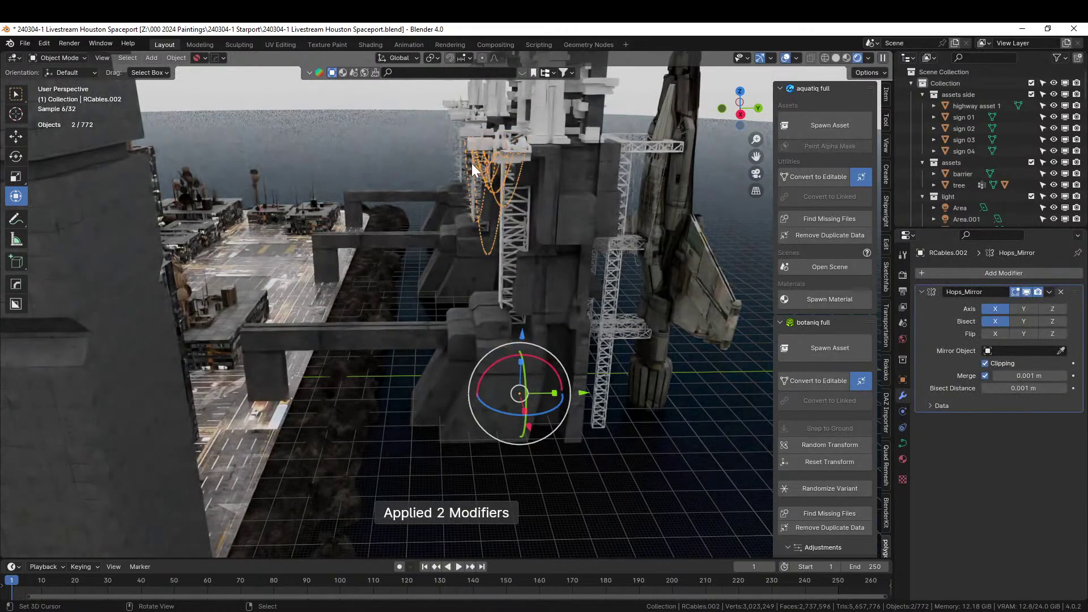
{"action": "right_click", "coordinate": [471, 173]}
{"action": "right_click", "coordinate": [471, 173]}
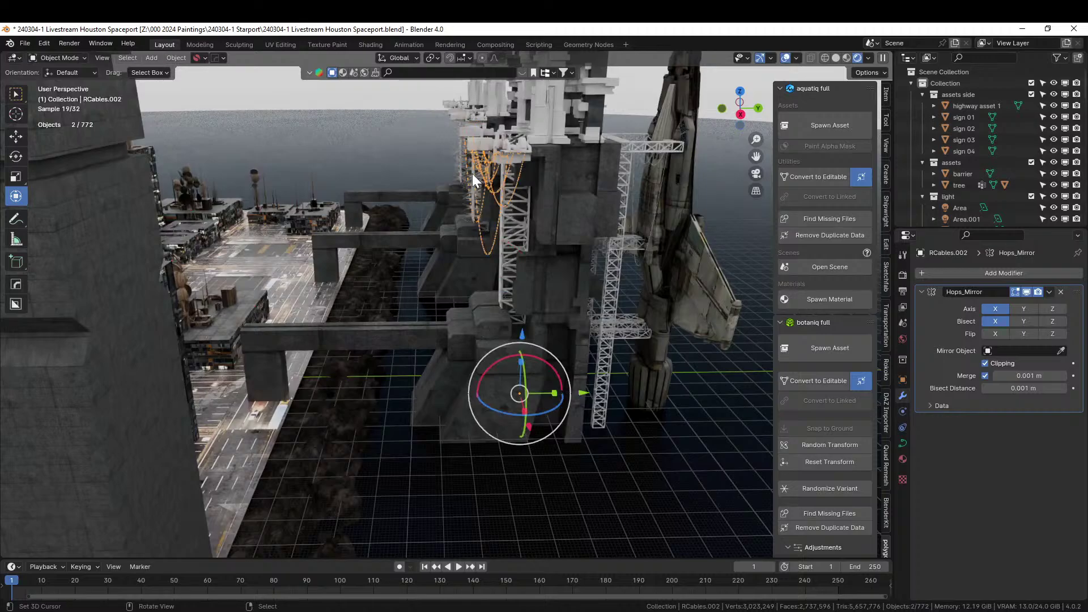
{"action": "right_click", "coordinate": [472, 173]}
{"action": "scroll", "coordinate": [567, 293], "scroll_direction": "up", "scroll_amount": 5}
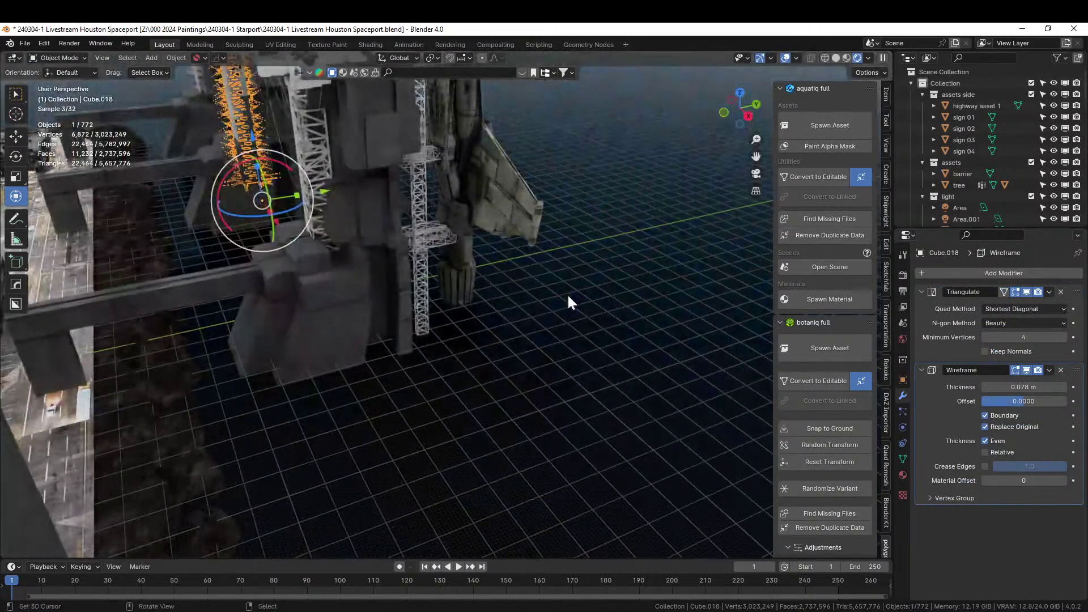
{"action": "left_click", "coordinate": [836, 57]}
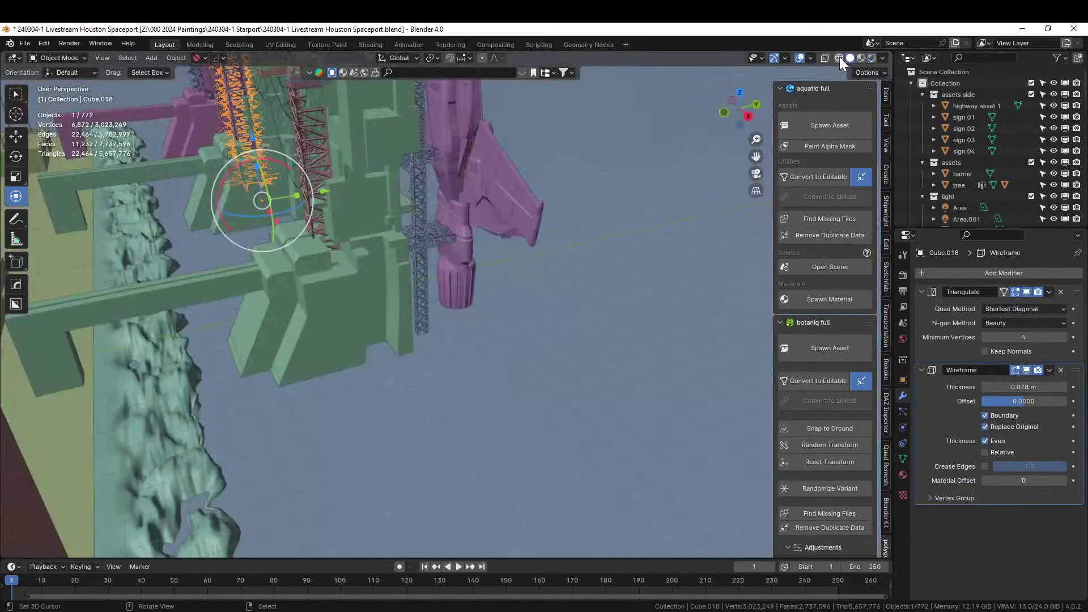
{"action": "mouse_move", "coordinate": [737, 216]}
{"action": "middle_mouse_down"}
{"action": "mouse_move", "coordinate": [743, 226]}
{"action": "mouse_move", "coordinate": [567, 379]}
{"action": "mouse_move", "coordinate": [164, 380]}
{"action": "mouse_move", "coordinate": [423, 318]}
{"action": "mouse_move", "coordinate": [612, 331]}
{"action": "middle_mouse_up"}
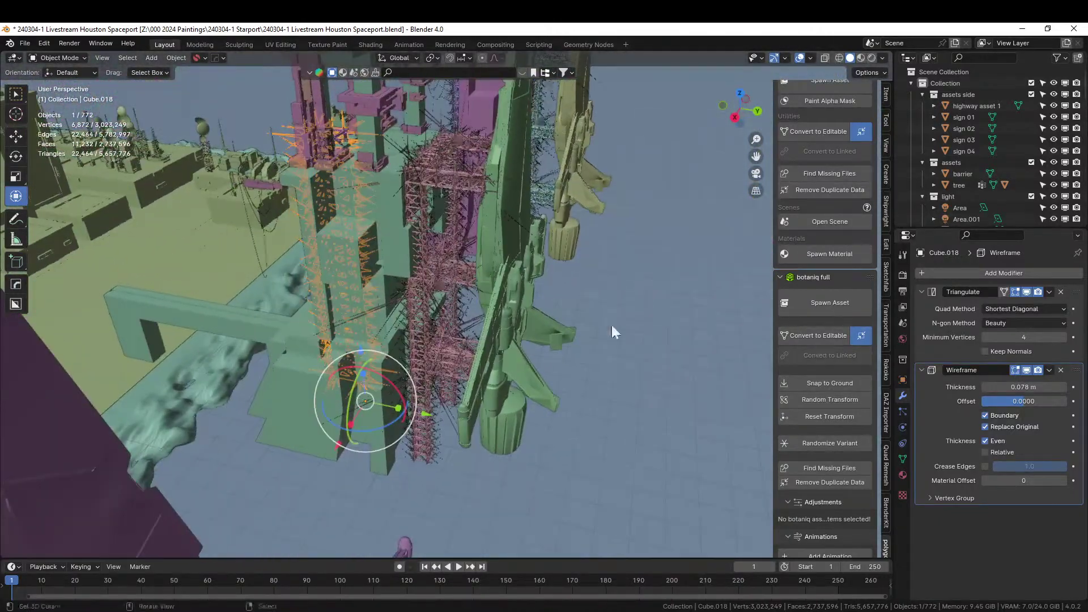
Step: Remove the Triangulate and Wireframe modifiers from the middle launch tower's rocket-side scaffold
{"action": "left_click", "coordinate": [626, 458]}
{"action": "middle_click_drag", "start_coordinate": [569, 420], "coordinate": [565, 416]}
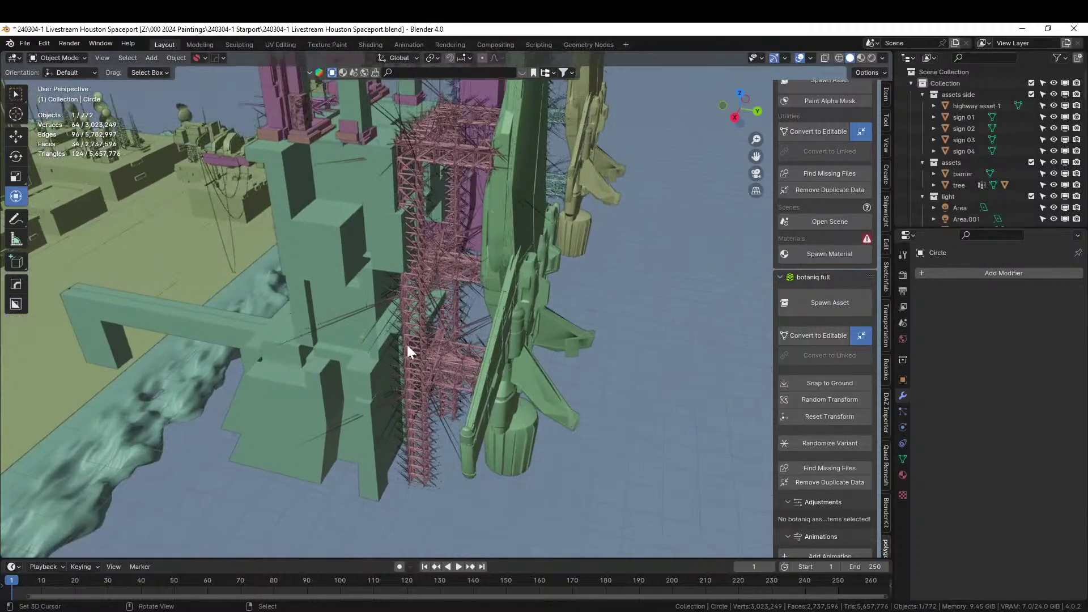
{"action": "left_click", "coordinate": [352, 311]}
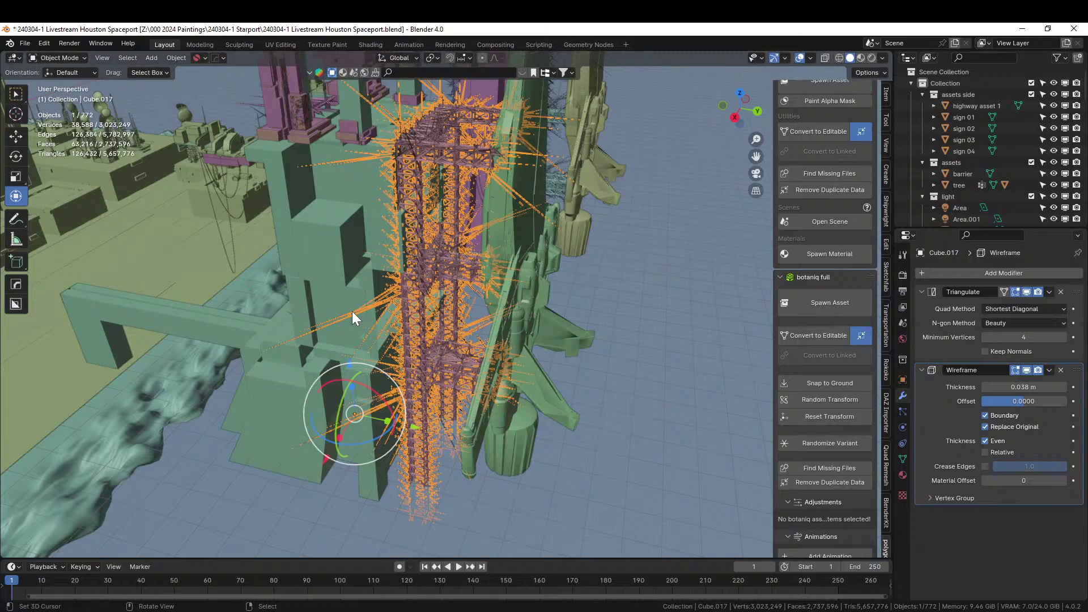
{"action": "left_click", "coordinate": [1060, 292]}
{"action": "left_click", "coordinate": [1060, 291]}
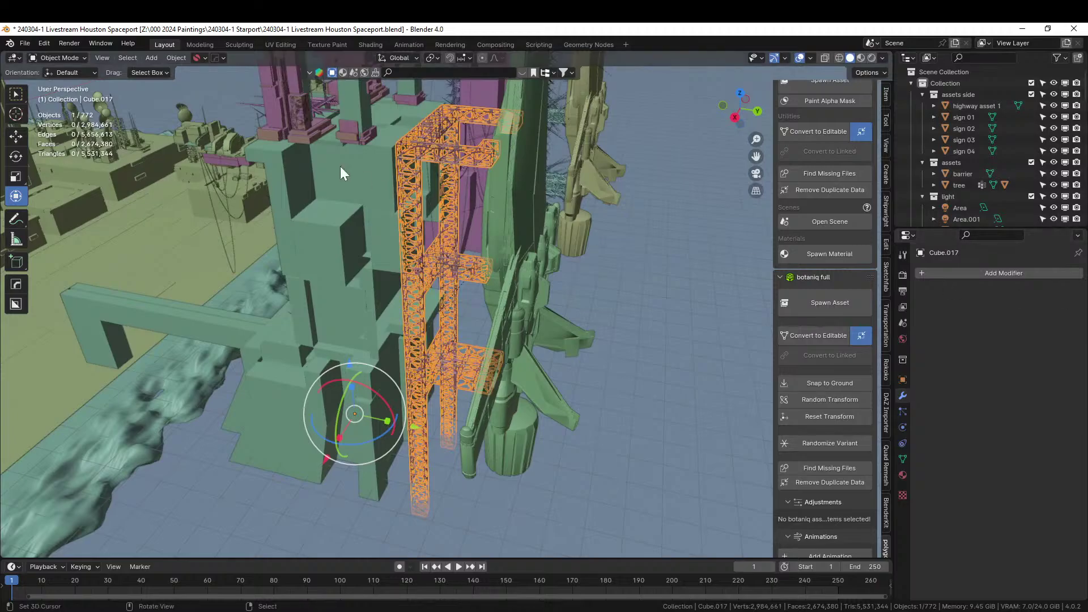
Step: Delete both leftover modifiers from the spiky lattice mast on the middle launch tower's city side
{"action": "middle_click_drag", "start_coordinate": [352, 267], "coordinate": [525, 467]}
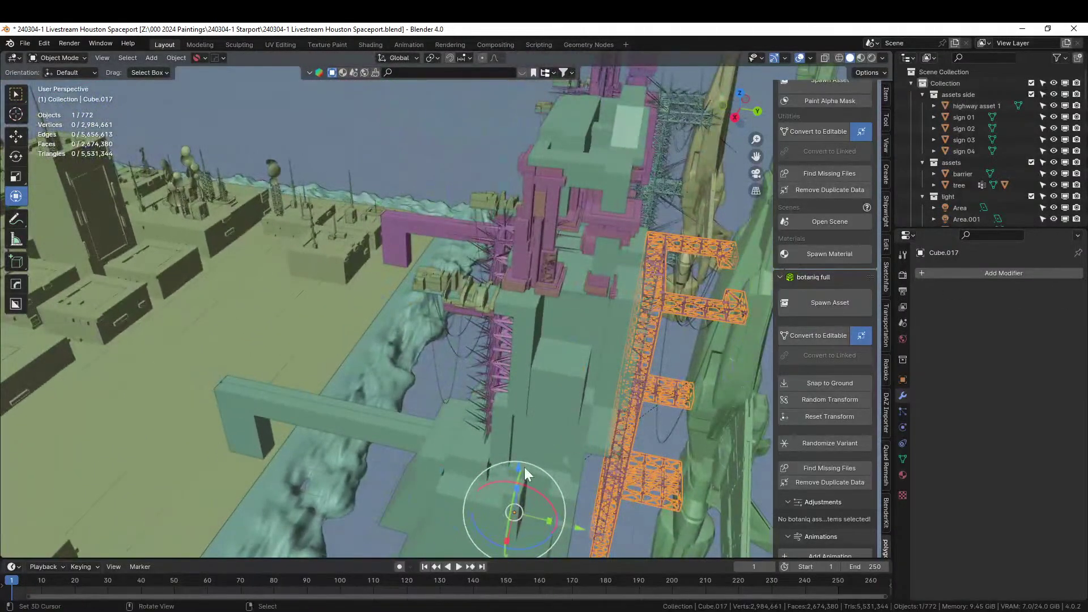
{"action": "left_click", "coordinate": [475, 253]}
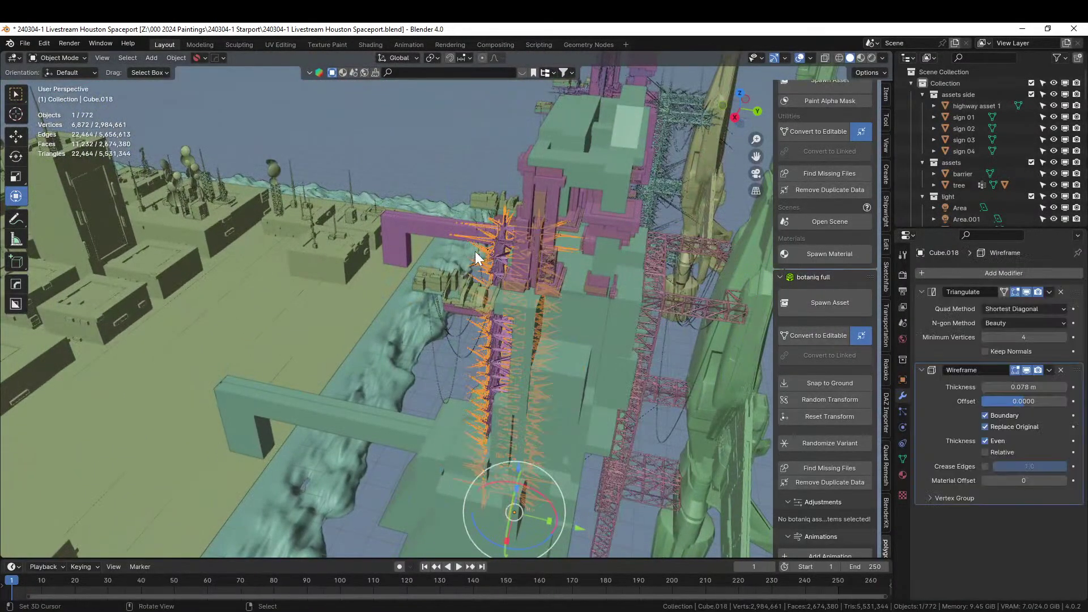
{"action": "left_click", "coordinate": [1062, 292]}
{"action": "left_click", "coordinate": [1062, 292]}
Step: Remove the Triangulate and Wireframe modifiers from the farthest launch tower's rocket-side scaffold
{"action": "middle_click_drag", "start_coordinate": [638, 261], "coordinate": [278, 468]}
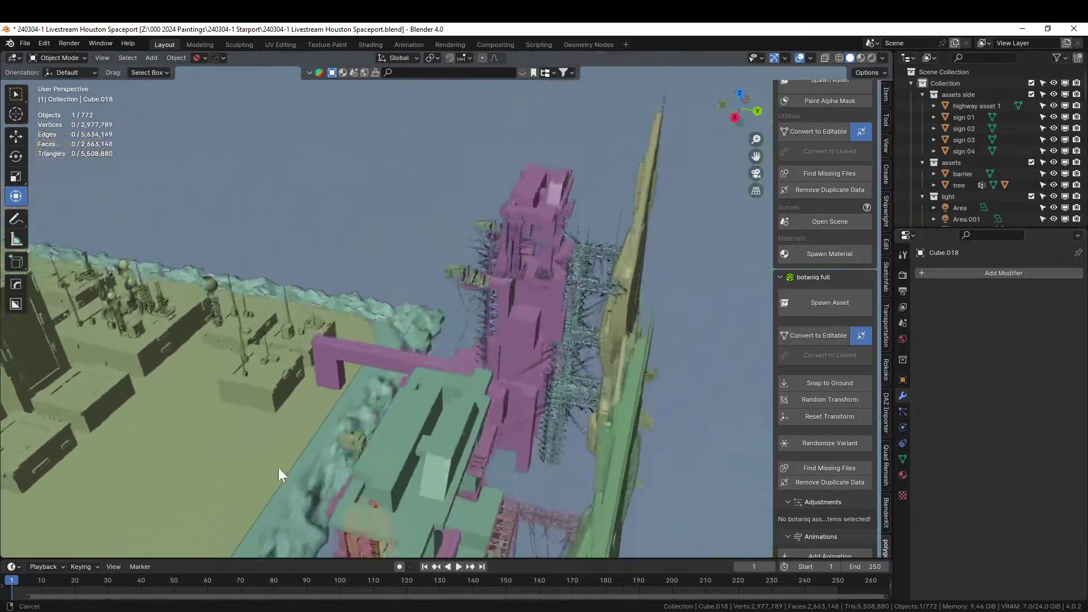
{"action": "left_click", "coordinate": [586, 284]}
{"action": "left_click", "coordinate": [1061, 292]}
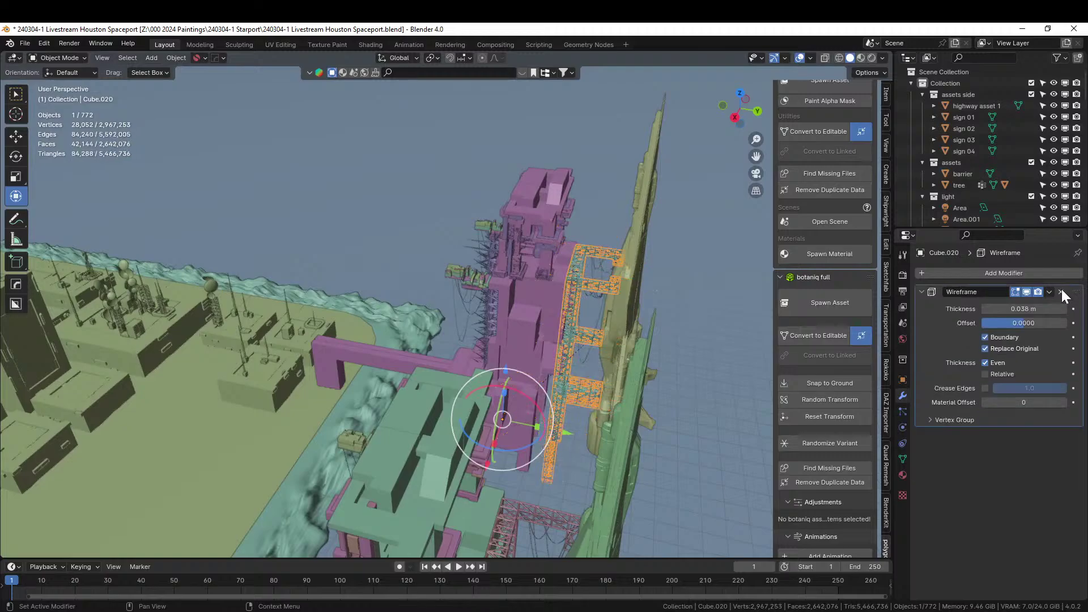
{"action": "left_click", "coordinate": [1062, 292]}
Step: Delete the Triangulate and Wireframe modifiers from the farthest launch tower's city-side lattice mast
{"action": "left_click", "coordinate": [488, 306]}
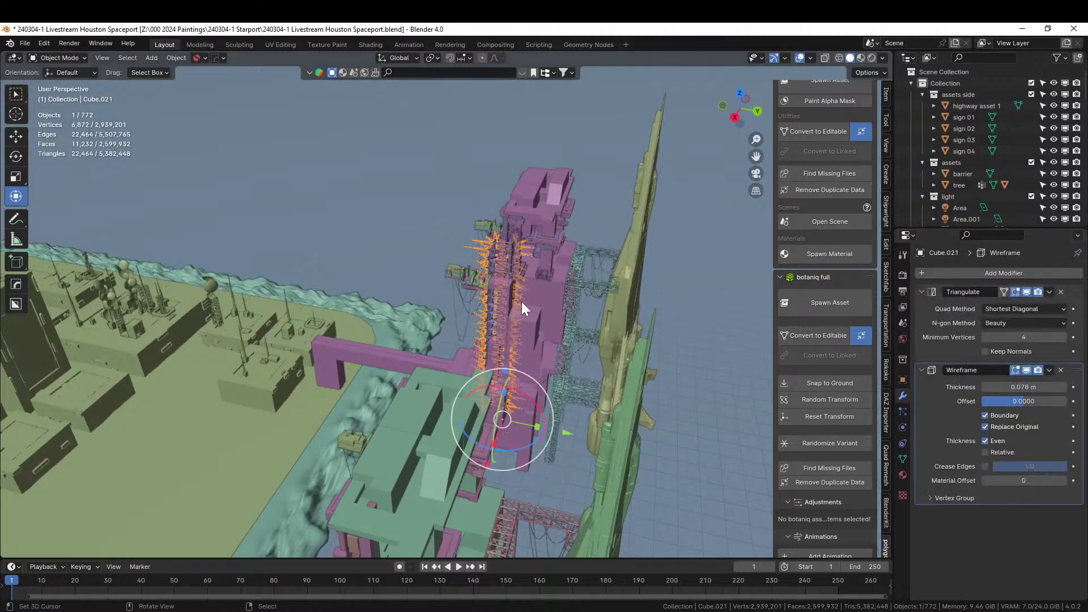
{"action": "left_click", "coordinate": [1061, 292]}
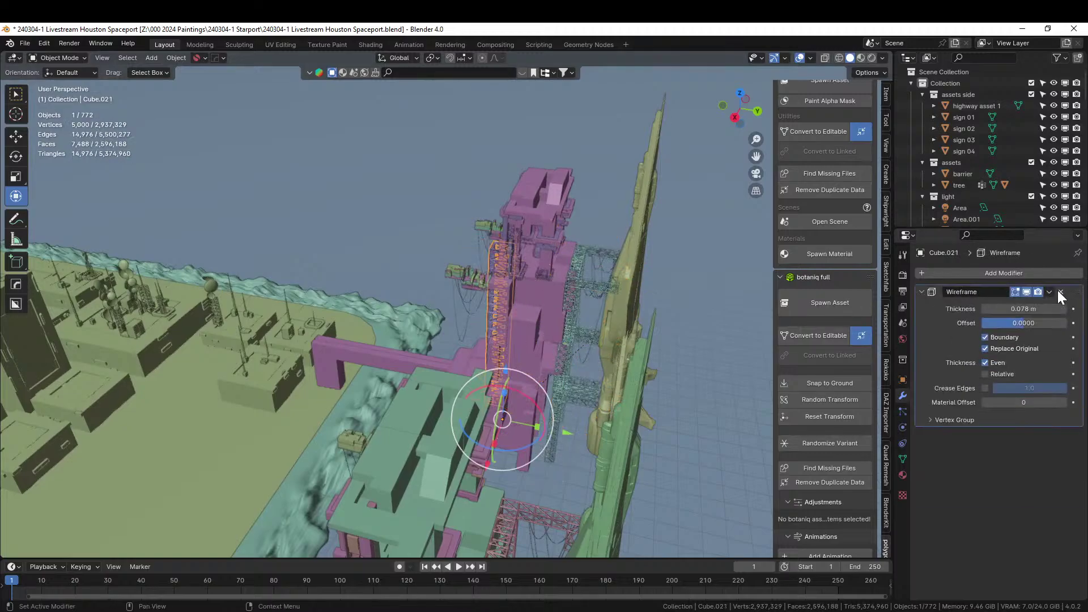
{"action": "left_click", "coordinate": [1061, 292]}
Step: Assign the Dirty Worn Orange Paint material to the foreground launch tower's rocket-side scaffold and show its material settings
{"action": "middle_click_drag", "start_coordinate": [709, 317], "coordinate": [613, 188]}
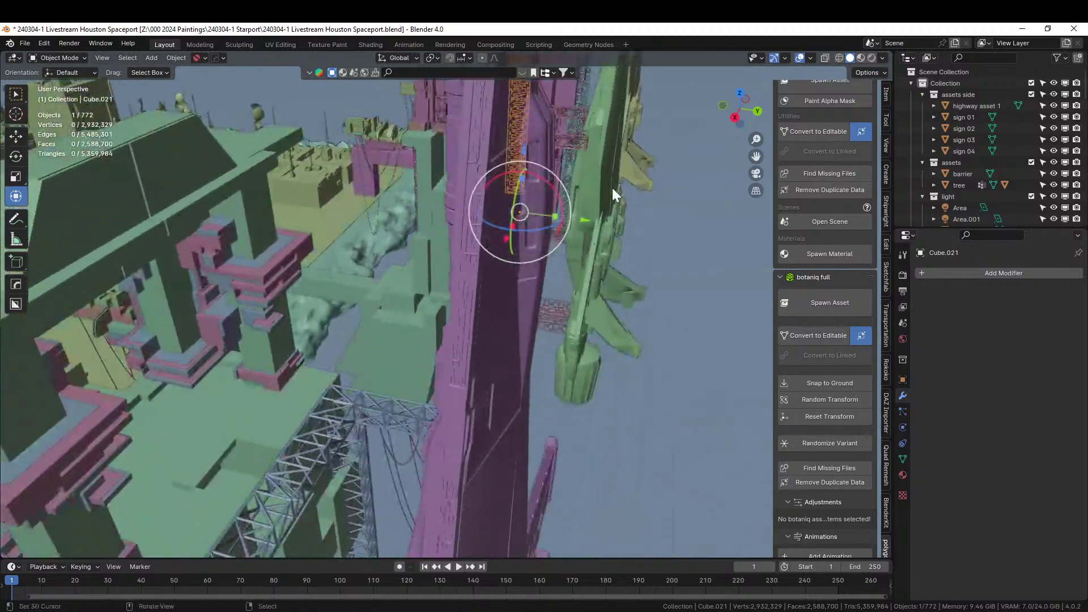
{"action": "scroll", "coordinate": [535, 245], "scroll_direction": "down", "scroll_amount": 7}
{"action": "middle_click_drag", "start_coordinate": [527, 258], "coordinate": [532, 249]}
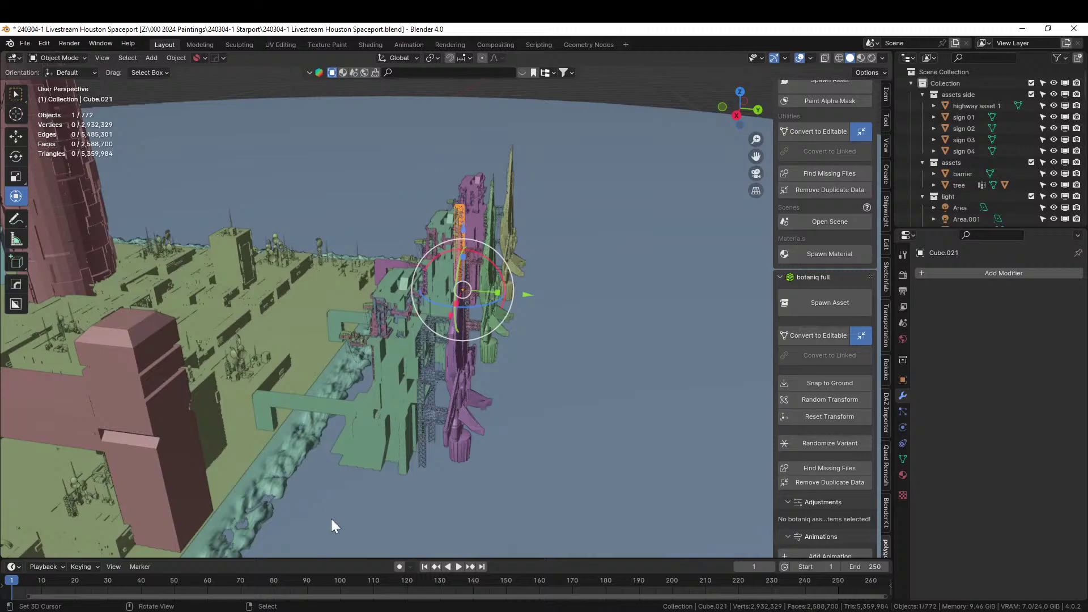
{"action": "middle_click_drag", "start_coordinate": [331, 518], "coordinate": [423, 396], "text": "ctrl"}
{"action": "left_click", "coordinate": [406, 492]}
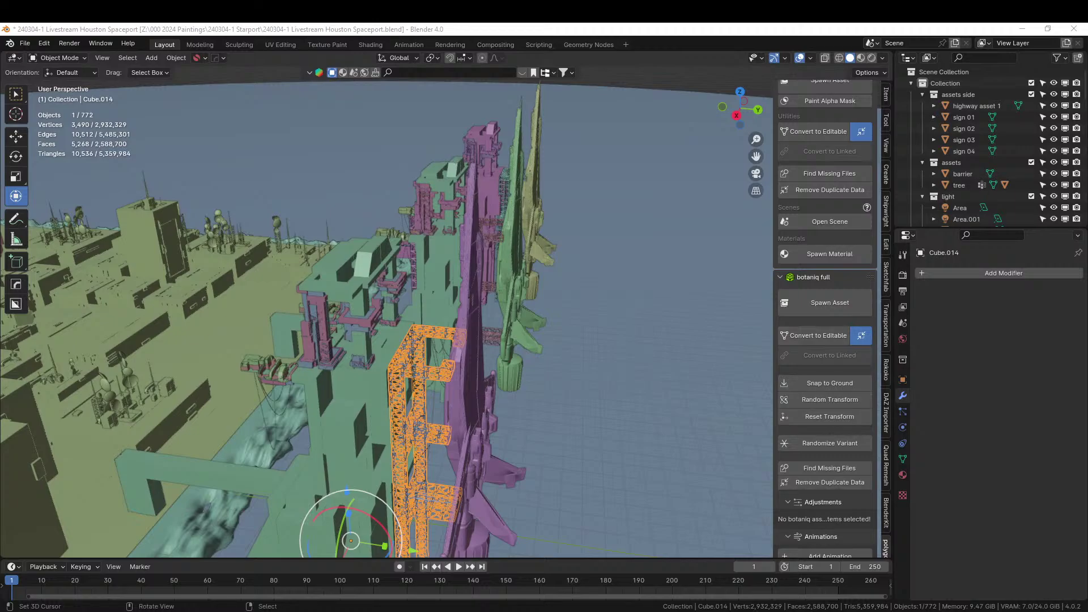
{"action": "left_click_drag", "start_coordinate": [410, 64], "coordinate": [384, 76]}
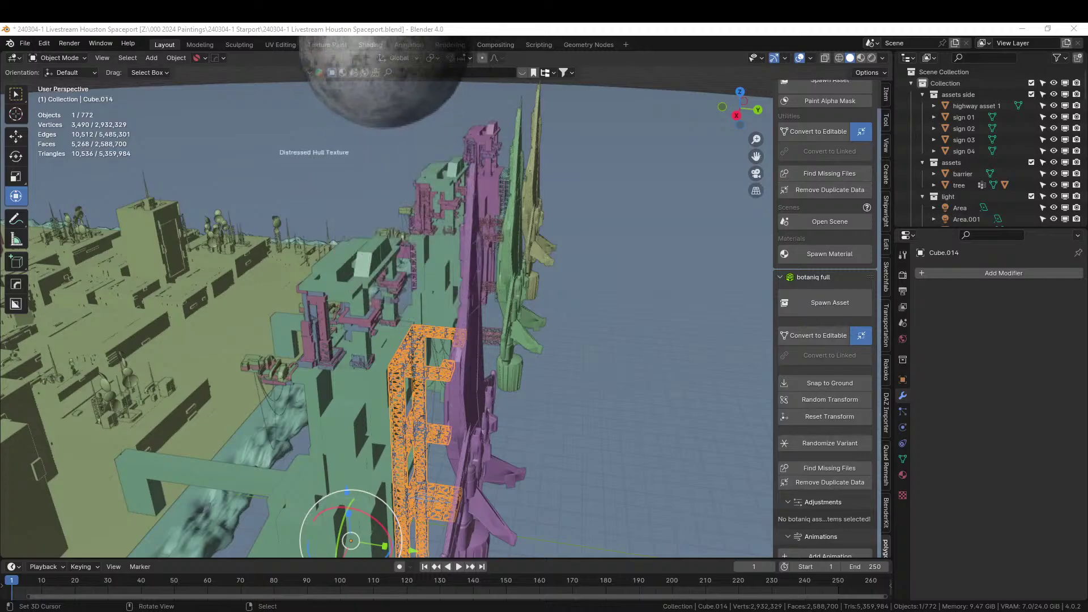
{"action": "mouse_move", "coordinate": [384, 79]}
{"action": "left_mouse_down"}
{"action": "mouse_move", "coordinate": [431, 391]}
{"action": "mouse_move", "coordinate": [411, 357]}
{"action": "mouse_move", "coordinate": [405, 375]}
{"action": "left_mouse_up"}
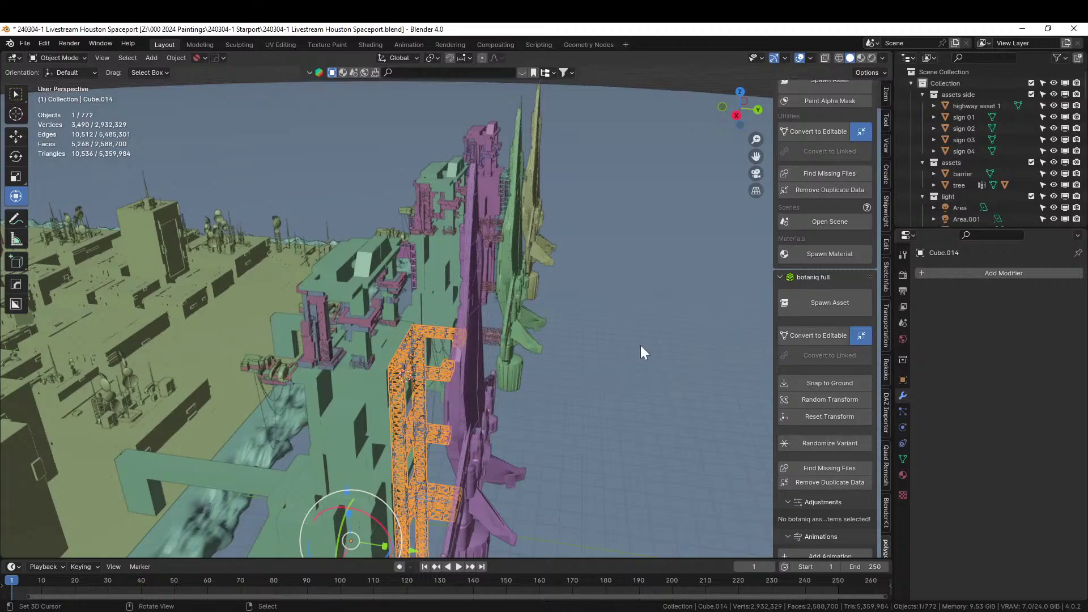
{"action": "left_click", "coordinate": [903, 475]}
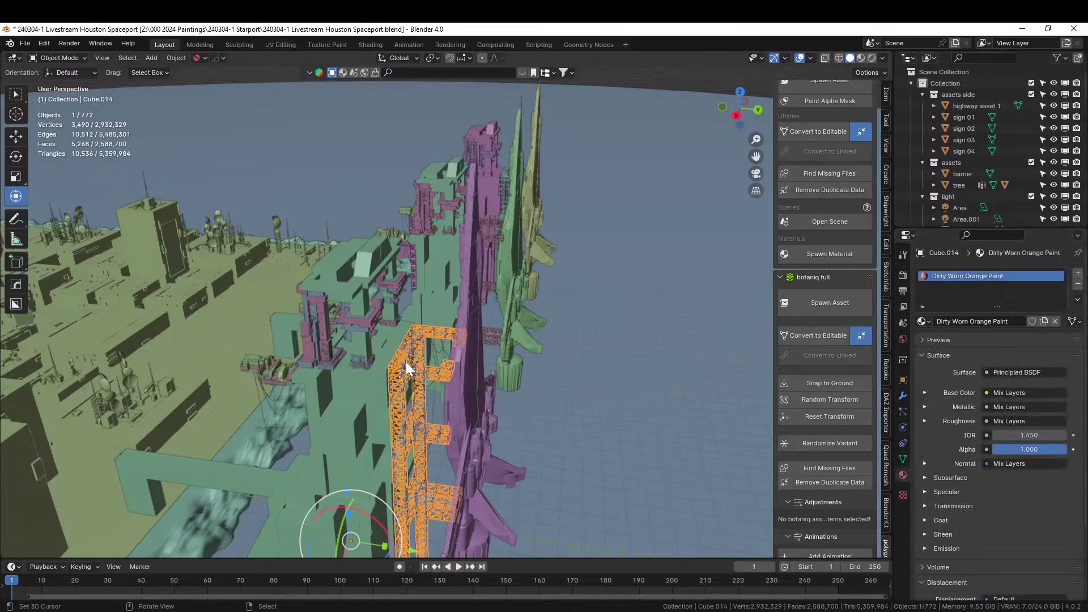
Step: Link the rocket-side scaffold's Dirty Worn Orange Paint material to the foreground launch tower's city-side lattice mast and save the file
{"action": "middle_click_drag", "start_coordinate": [406, 363], "coordinate": [371, 402]}
{"action": "left_click", "coordinate": [342, 399], "text": "shift"}
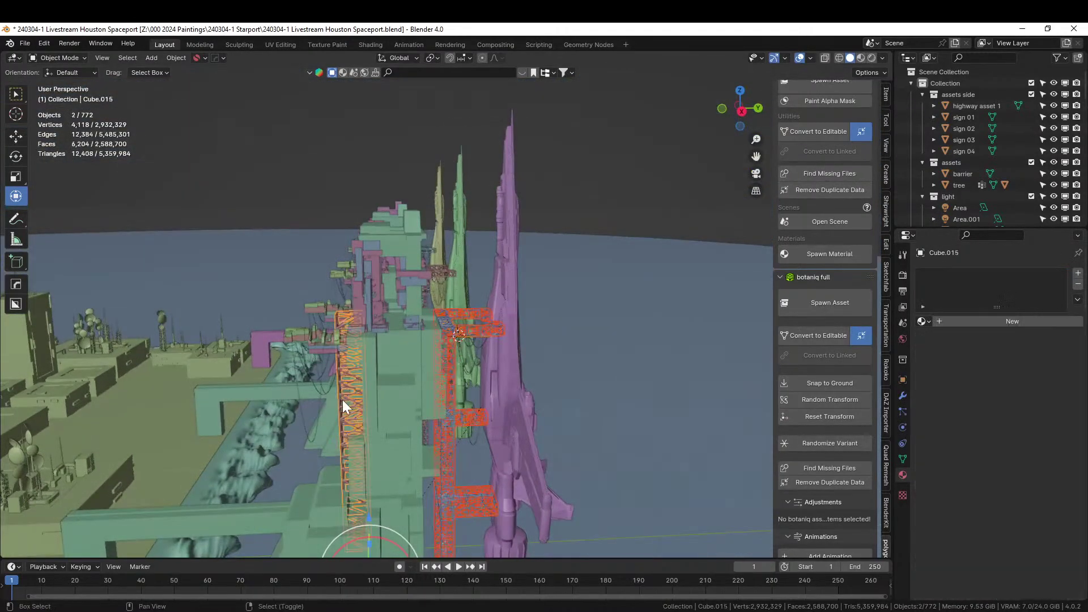
{"action": "left_click", "coordinate": [471, 414], "text": "shift"}
{"action": "key", "text": "ctrl+l"}
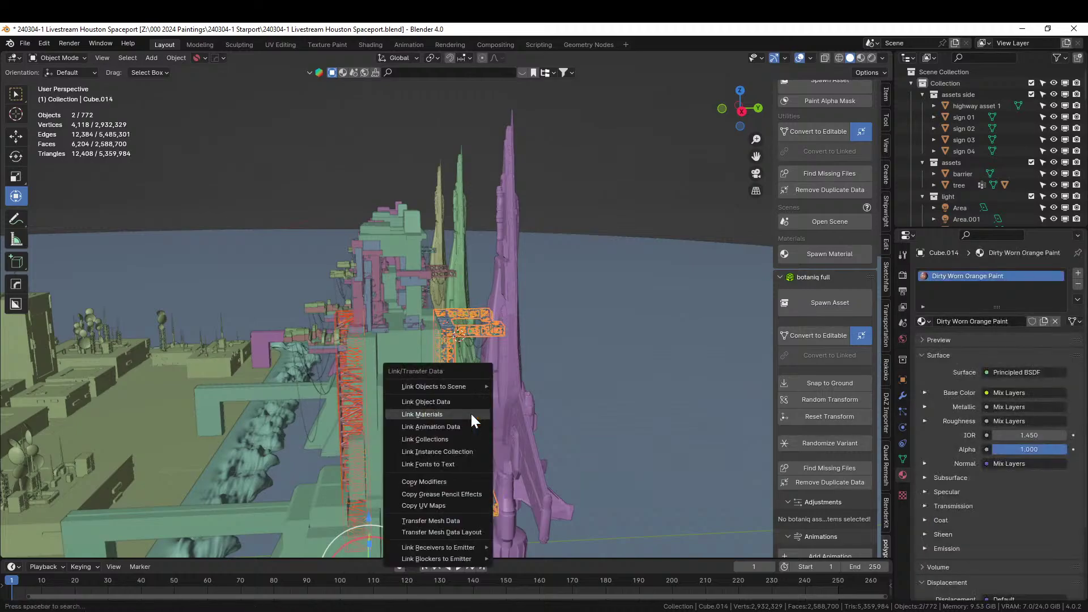
{"action": "left_click", "coordinate": [468, 414]}
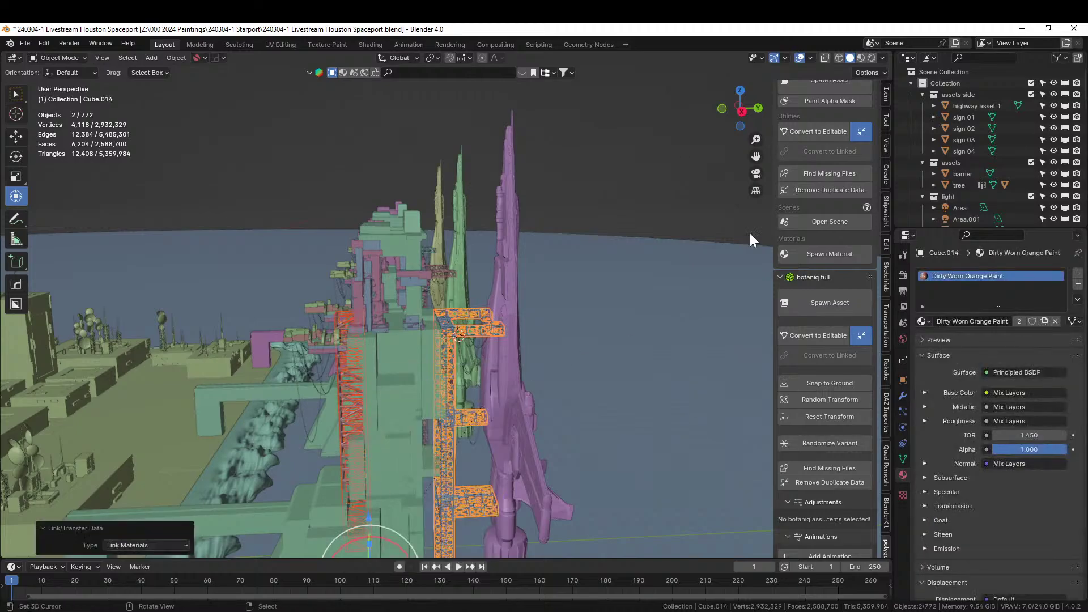
{"action": "key", "text": "ctrl+s"}
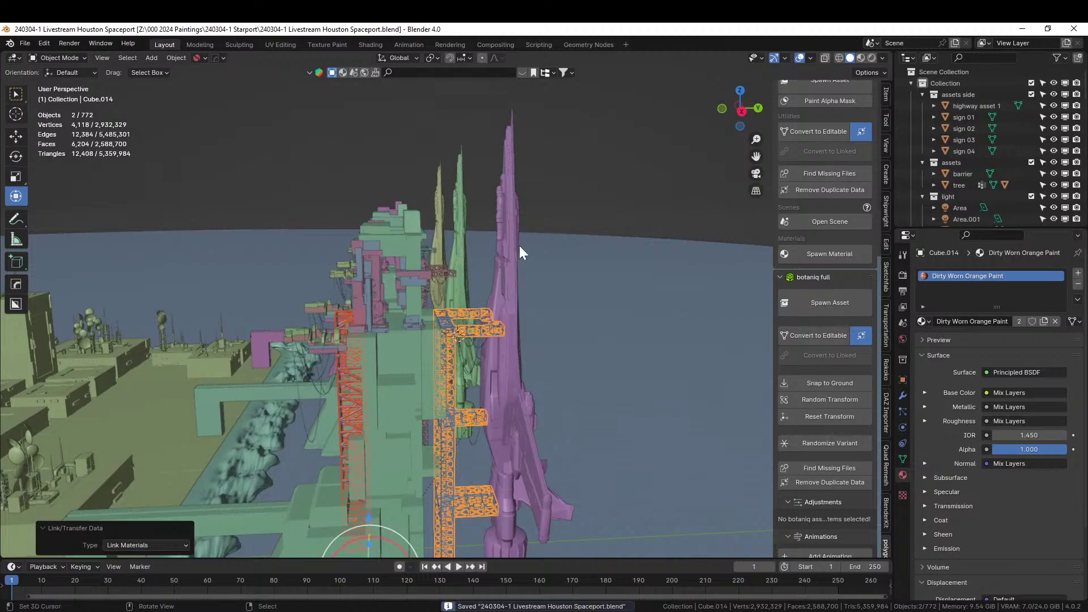
Step: Switch the viewport to rendered shading and examine the painted scaffolds on the foreground launch tower up close
{"action": "left_click", "coordinate": [872, 57]}
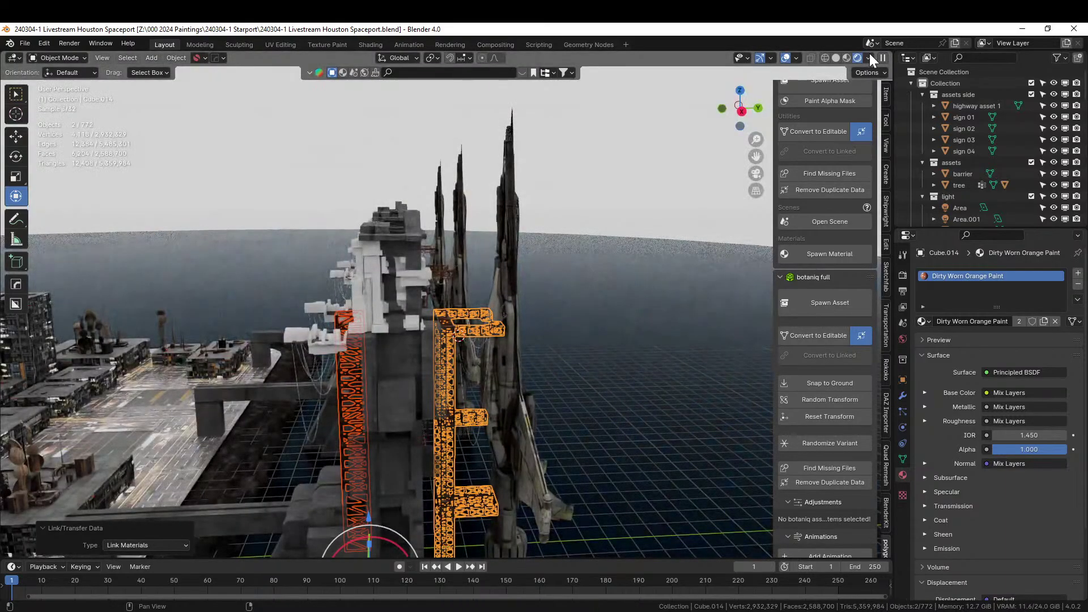
{"action": "left_click", "coordinate": [573, 383]}
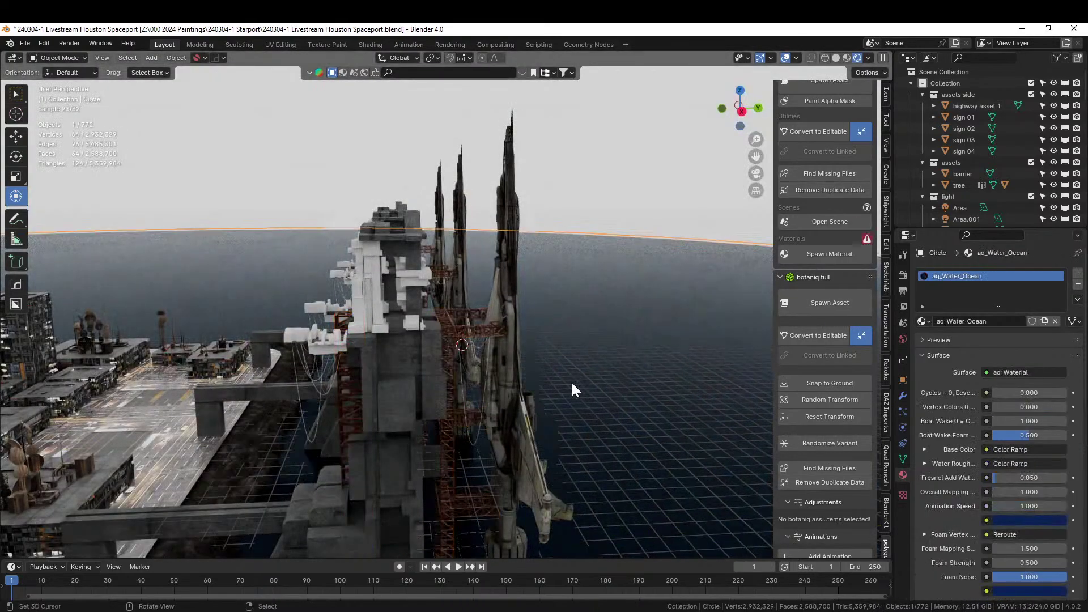
{"action": "scroll", "coordinate": [572, 382], "scroll_direction": "up", "scroll_amount": 4}
{"action": "mouse_move", "coordinate": [573, 394]}
{"action": "middle_mouse_down"}
{"action": "mouse_move", "coordinate": [600, 390]}
{"action": "mouse_move", "coordinate": [582, 381]}
{"action": "mouse_move", "coordinate": [575, 325]}
{"action": "mouse_move", "coordinate": [596, 355]}
{"action": "mouse_move", "coordinate": [568, 388]}
{"action": "middle_mouse_up"}
{"action": "scroll", "coordinate": [581, 380], "scroll_direction": "down", "scroll_amount": 3}
{"action": "scroll", "coordinate": [574, 325], "scroll_direction": "up", "scroll_amount": 5}
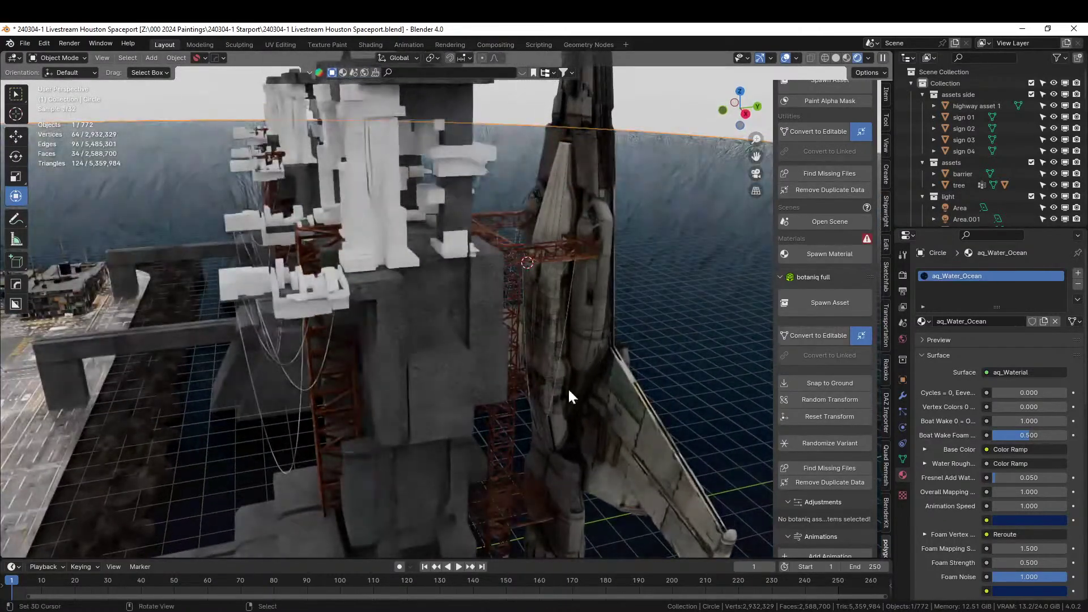
Step: Give the large untextured machinery blocks on the foreground tower's upper part a new material slot with Dirty Worn Orange Paint
{"action": "left_click", "coordinate": [365, 229]}
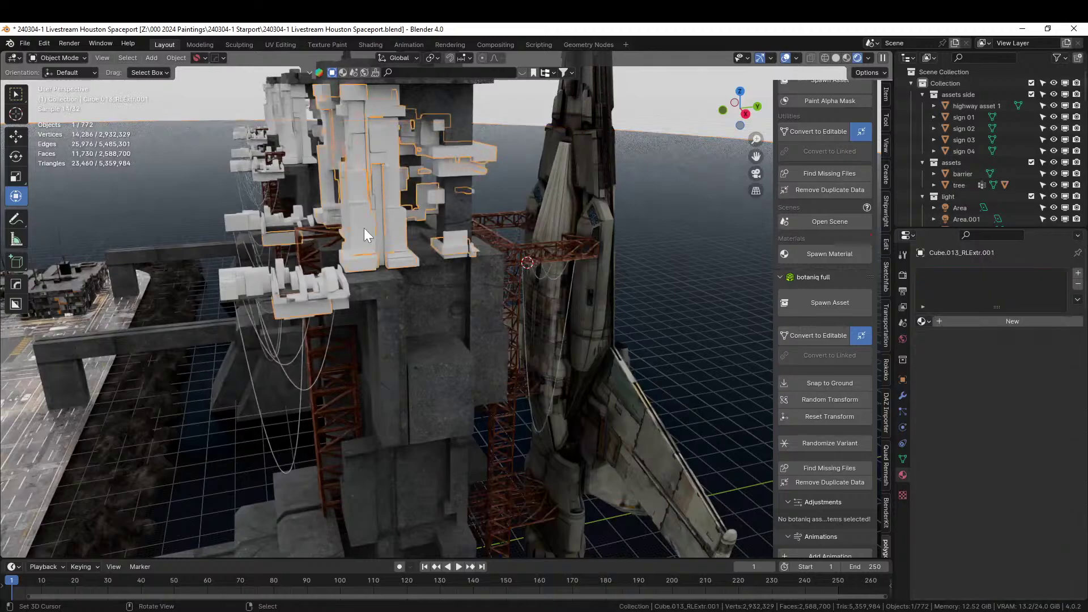
{"action": "key", "text": "period"}
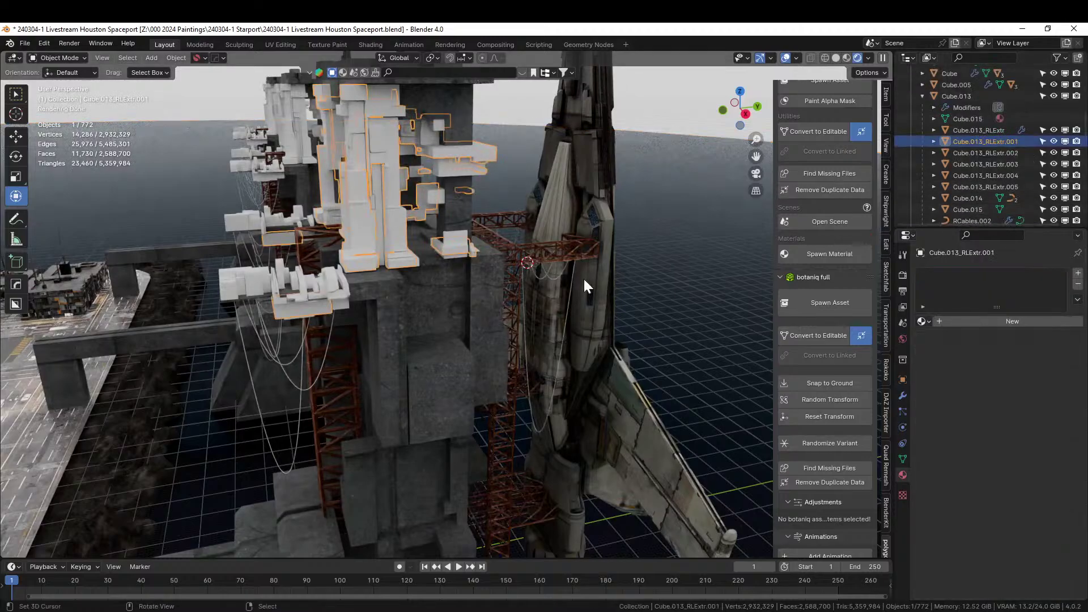
{"action": "left_click", "coordinate": [971, 321]}
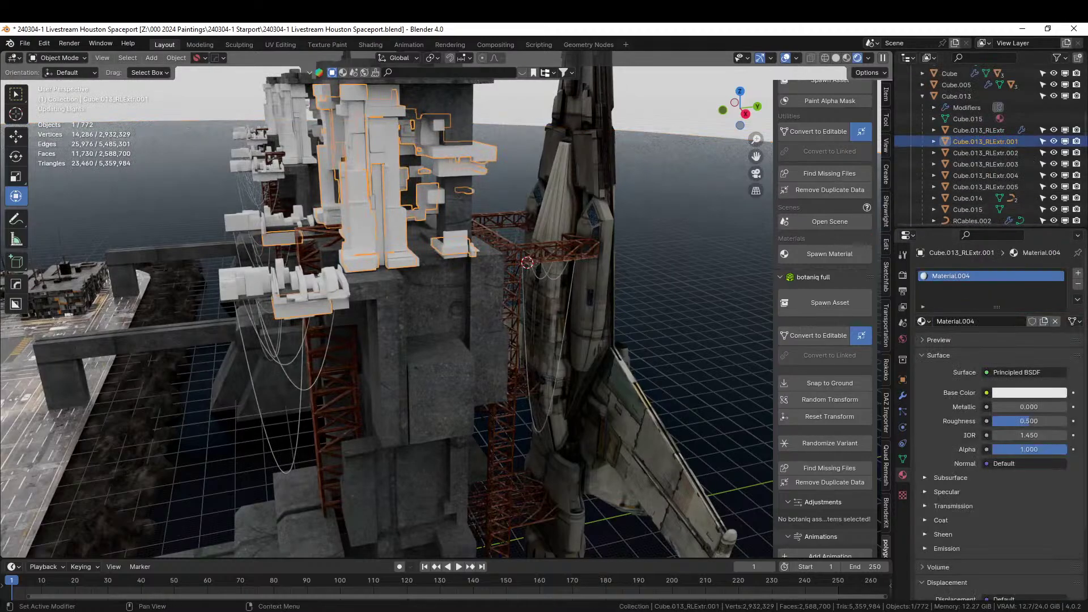
{"action": "left_click_drag", "start_coordinate": [1087, 250], "coordinate": [974, 281]}
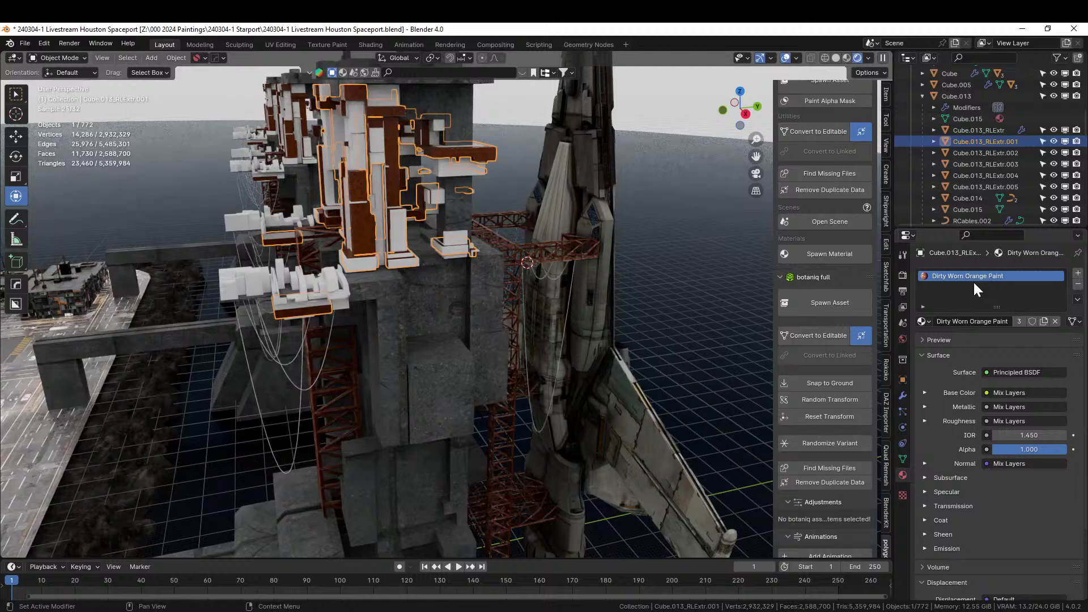
Step: Apply the Grunge Yellow Painted Metal material to the Cube.013_RLExtr detail layer on the foreground tower's upper part
{"action": "left_click", "coordinate": [362, 148]}
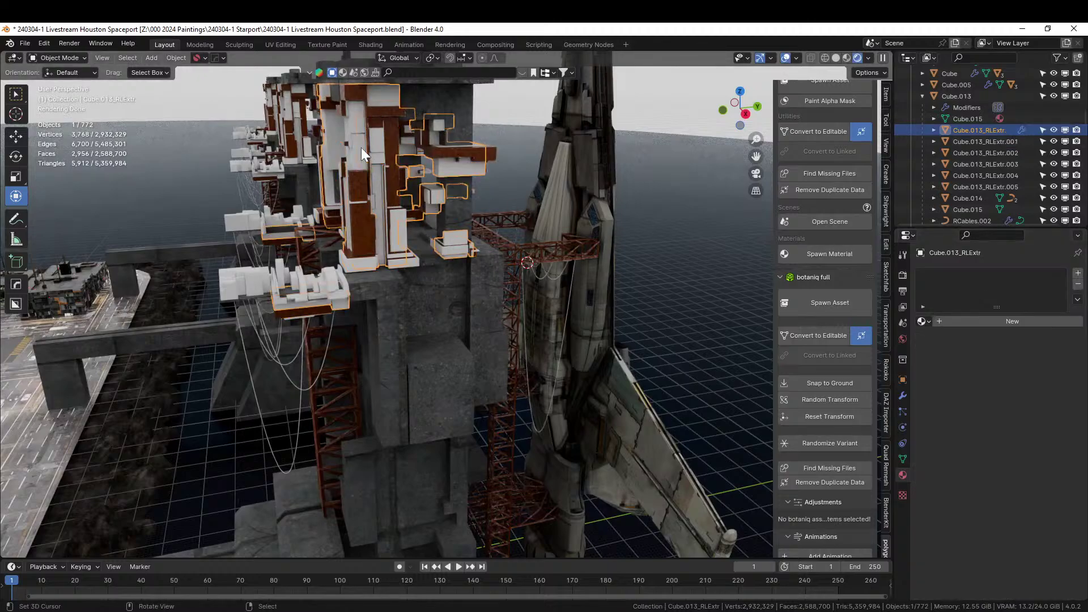
{"action": "left_click", "coordinate": [1019, 325]}
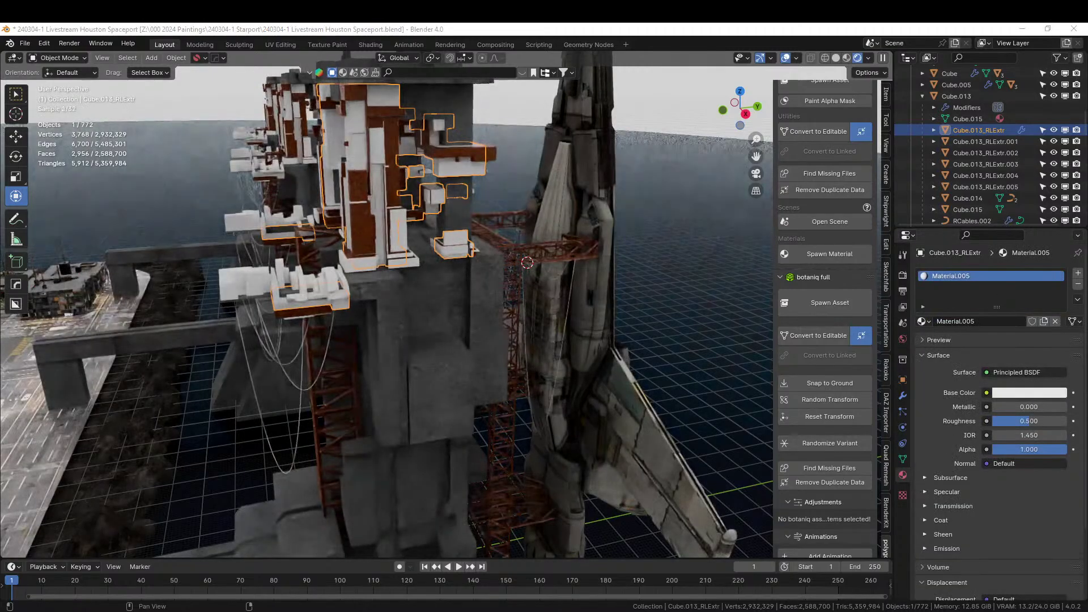
{"action": "mouse_move", "coordinate": [600, 143]}
{"action": "left_mouse_down"}
{"action": "mouse_move", "coordinate": [600, 452]}
{"action": "mouse_move", "coordinate": [1047, 310]}
{"action": "mouse_move", "coordinate": [1041, 294]}
{"action": "left_mouse_up"}
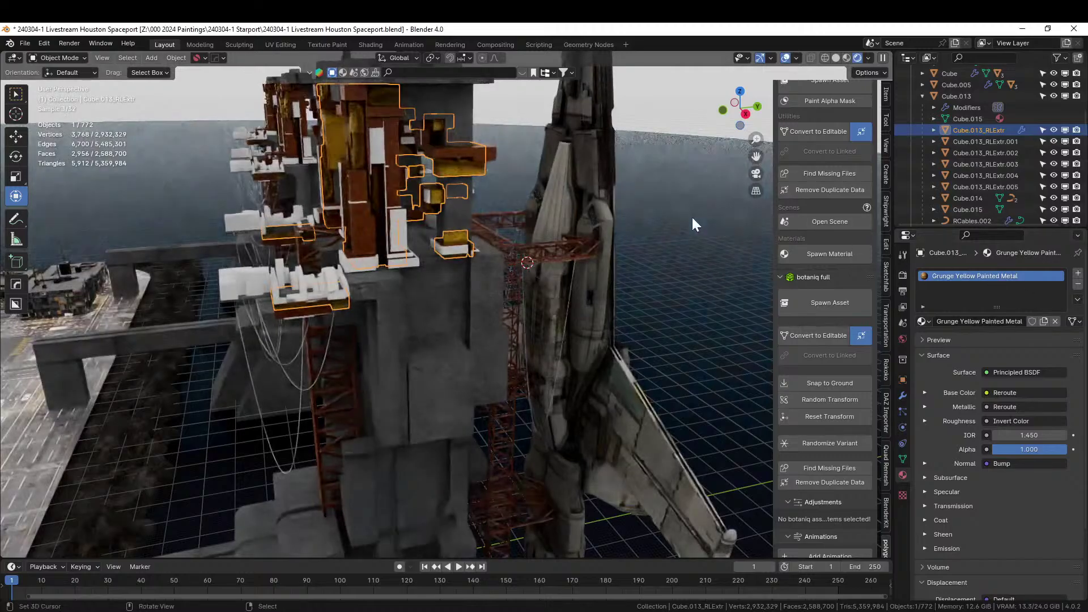
{"action": "scroll", "coordinate": [652, 219], "scroll_direction": "down", "scroll_amount": 3}
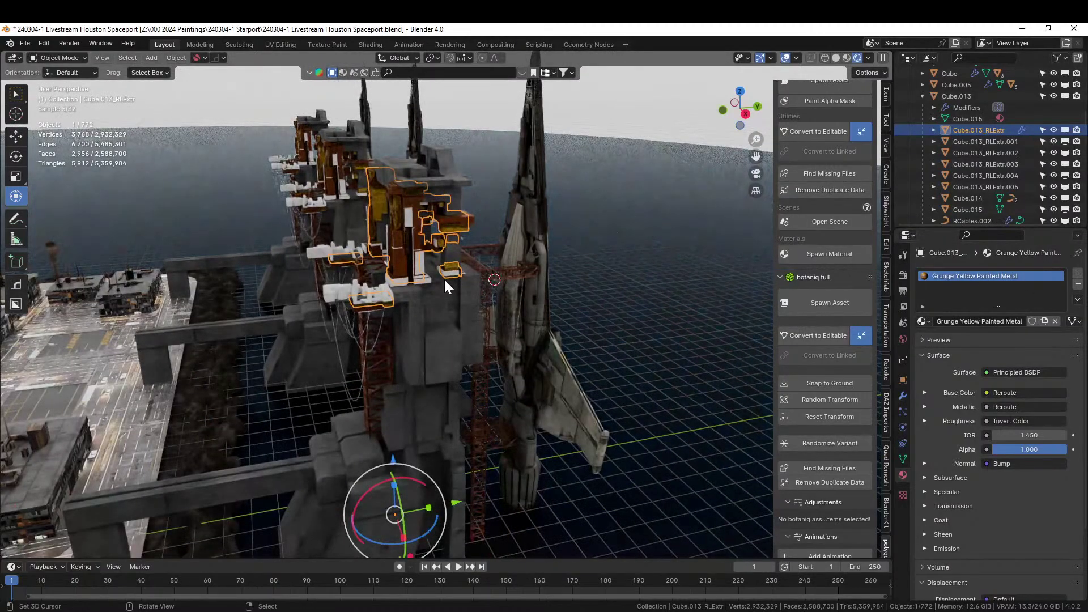
{"action": "scroll", "coordinate": [481, 257], "scroll_direction": "up", "scroll_amount": 3}
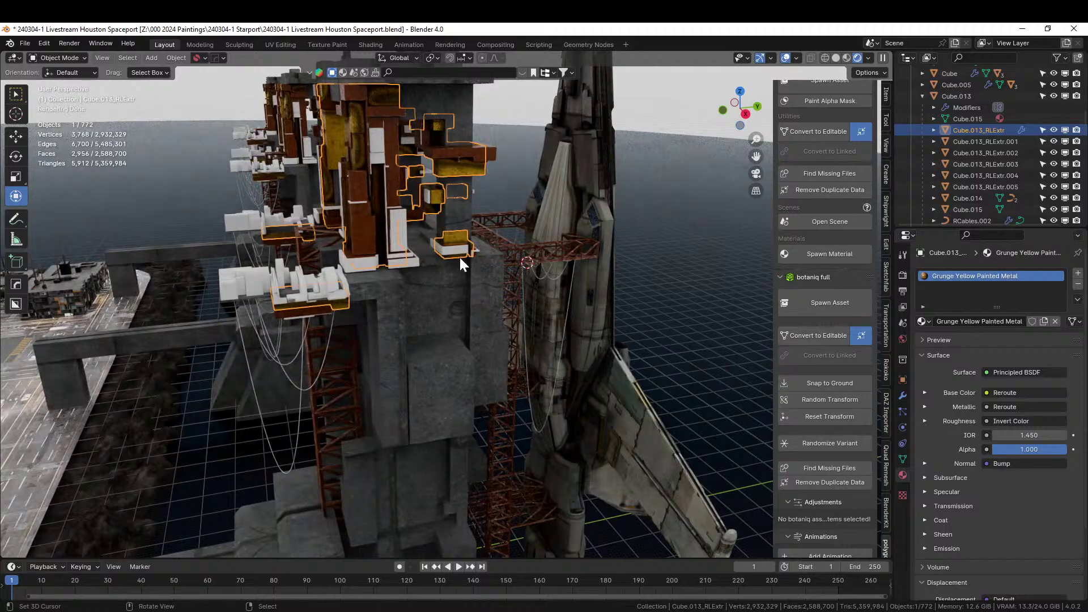
Step: Apply the Distressed Hull Texture material to the remaining white detail layer, Cube.013_RLExtr.002, on the foreground tower's upper part
{"action": "left_click", "coordinate": [242, 277]}
{"action": "left_click", "coordinate": [399, 230]}
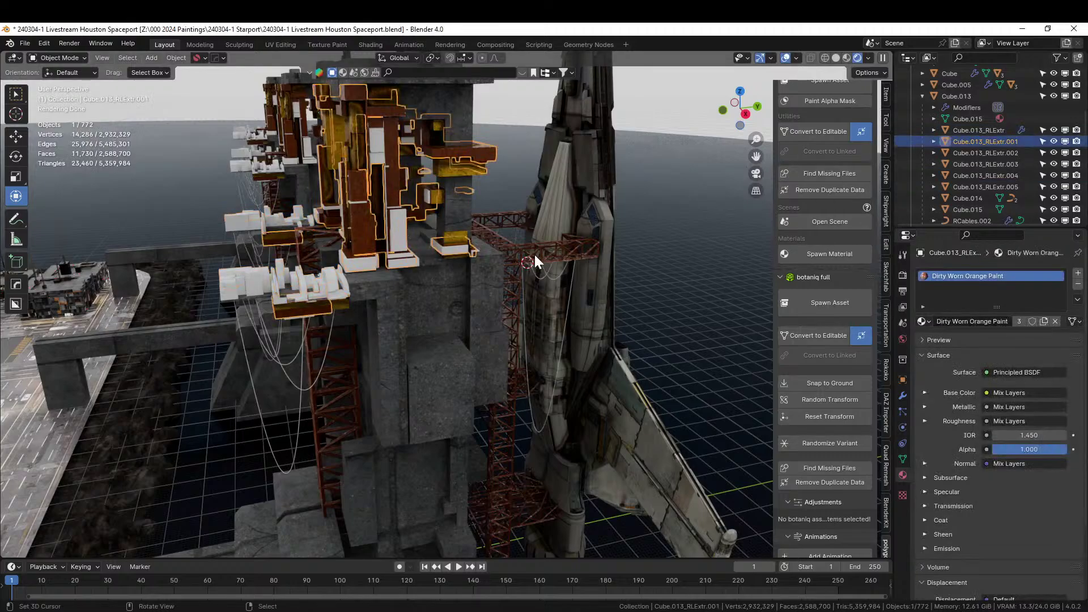
{"action": "left_click", "coordinate": [405, 226]}
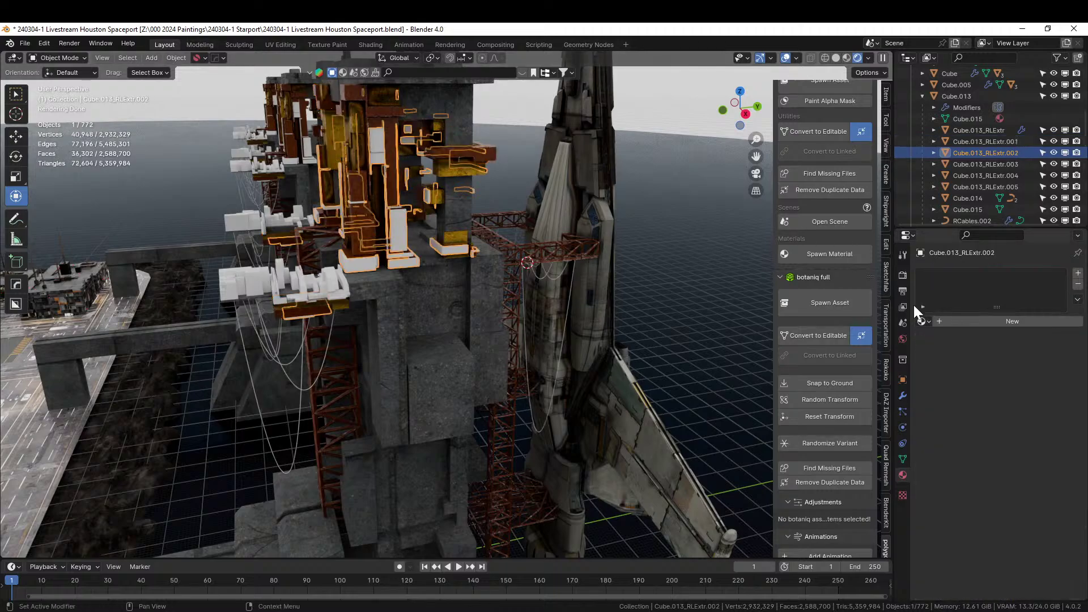
{"action": "left_click", "coordinate": [956, 323]}
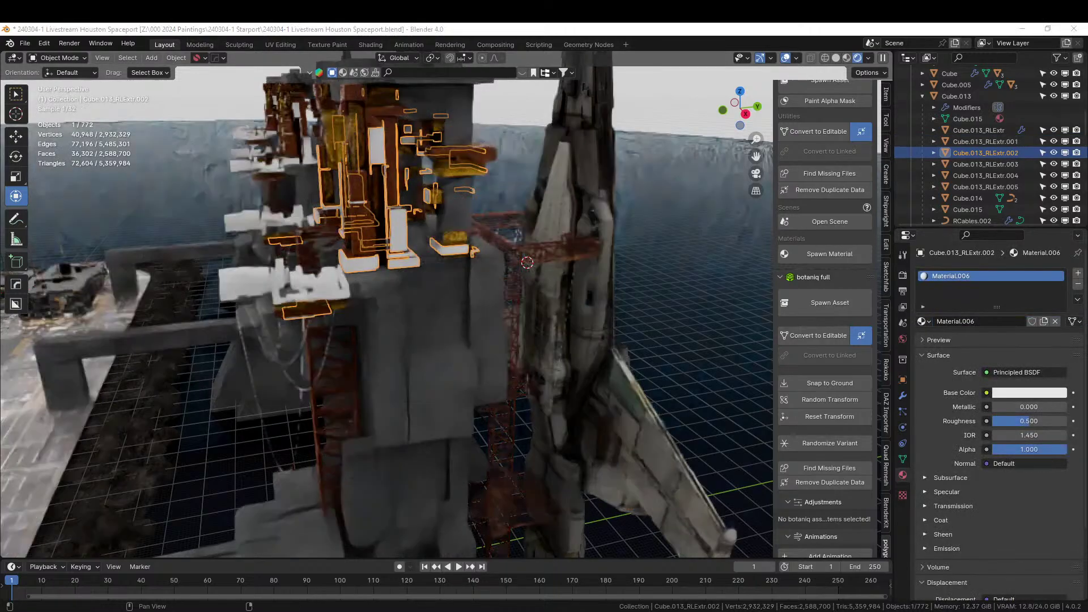
{"action": "left_click_drag", "start_coordinate": [1026, 382], "coordinate": [1008, 308]}
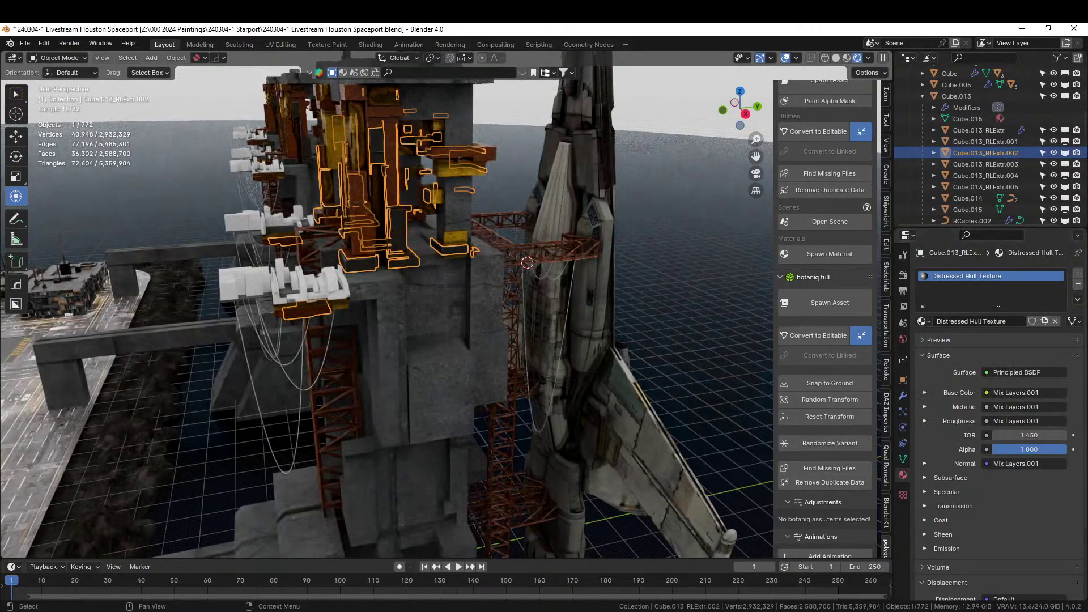
{"action": "left_click", "coordinate": [663, 269]}
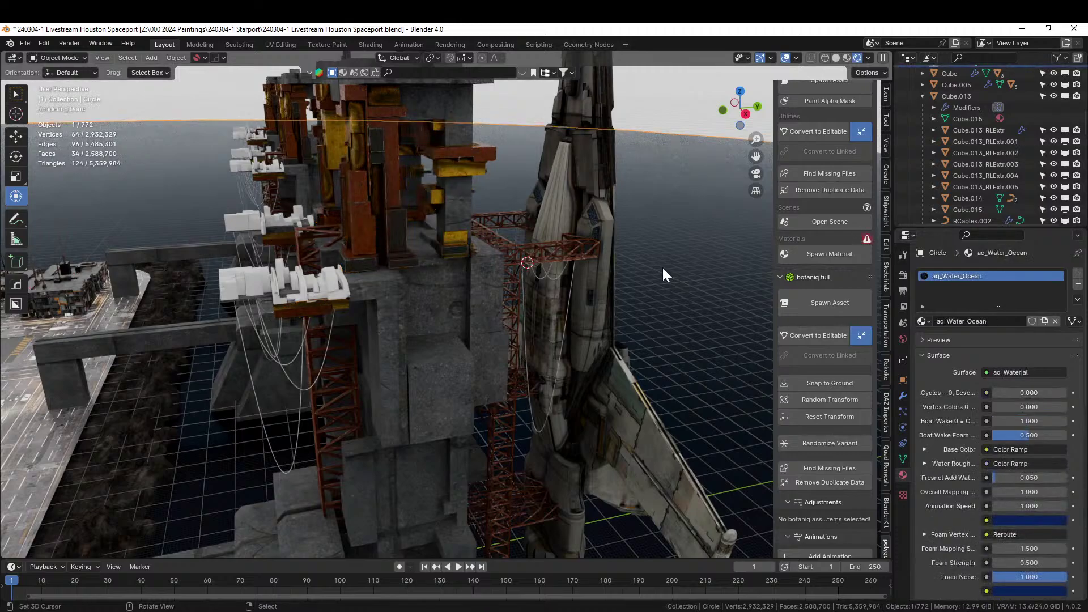
Step: Link the tower machinery's Dirty Worn Orange Paint material to the Cube.013_RLExtr.003 blocks on the overhanging city-side platforms
{"action": "scroll", "coordinate": [663, 269], "scroll_direction": "up", "scroll_amount": 6}
{"action": "scroll", "coordinate": [593, 300], "scroll_direction": "down", "scroll_amount": 3}
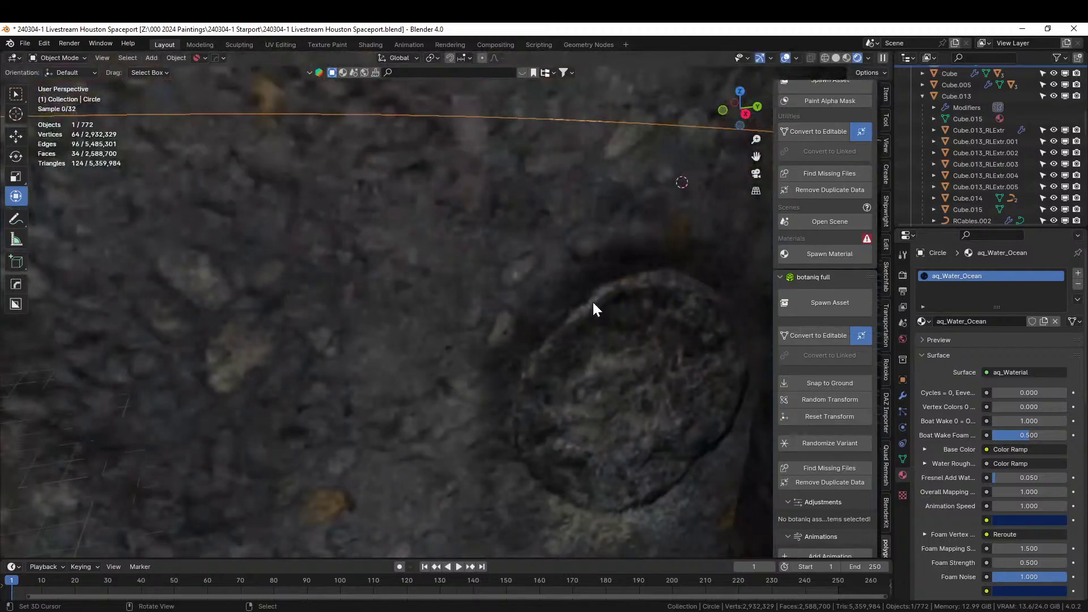
{"action": "scroll", "coordinate": [587, 300], "scroll_direction": "down", "scroll_amount": 5}
{"action": "left_click", "coordinate": [151, 263]}
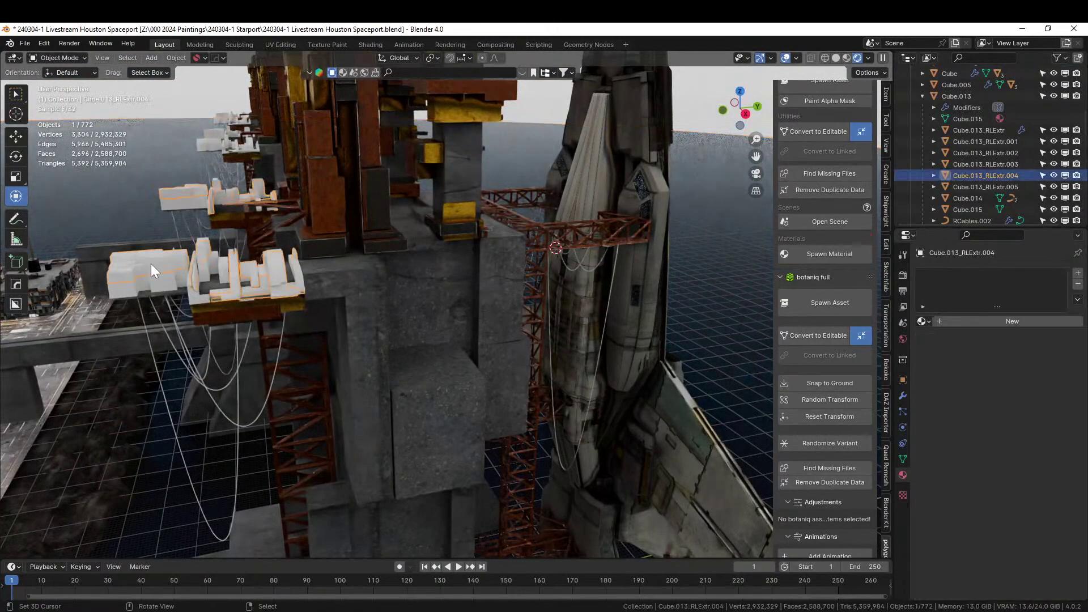
{"action": "left_click", "coordinate": [165, 276]}
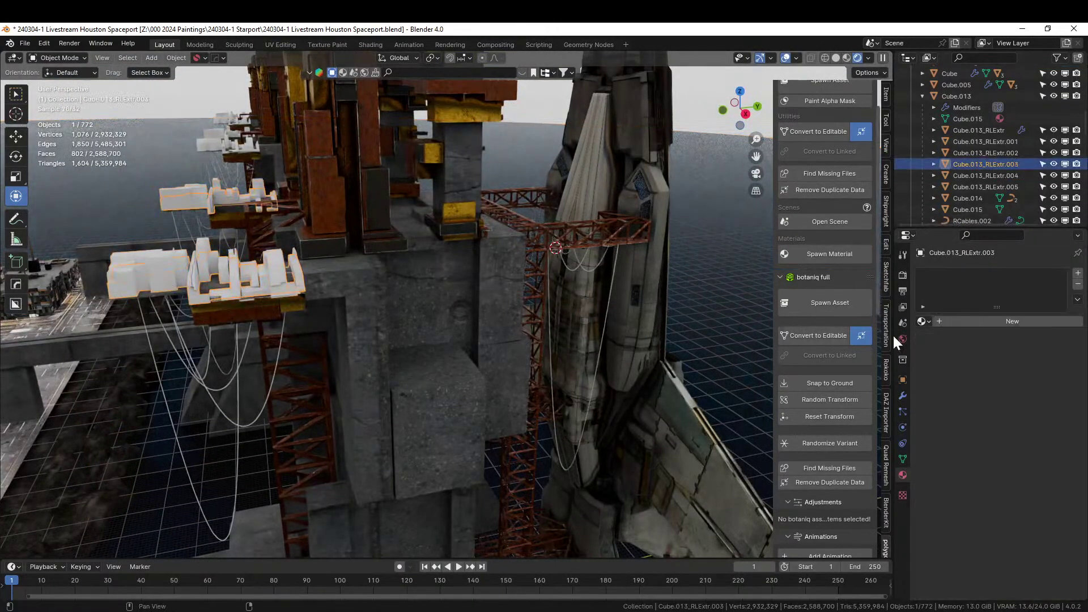
{"action": "left_click", "coordinate": [328, 198], "text": "shift"}
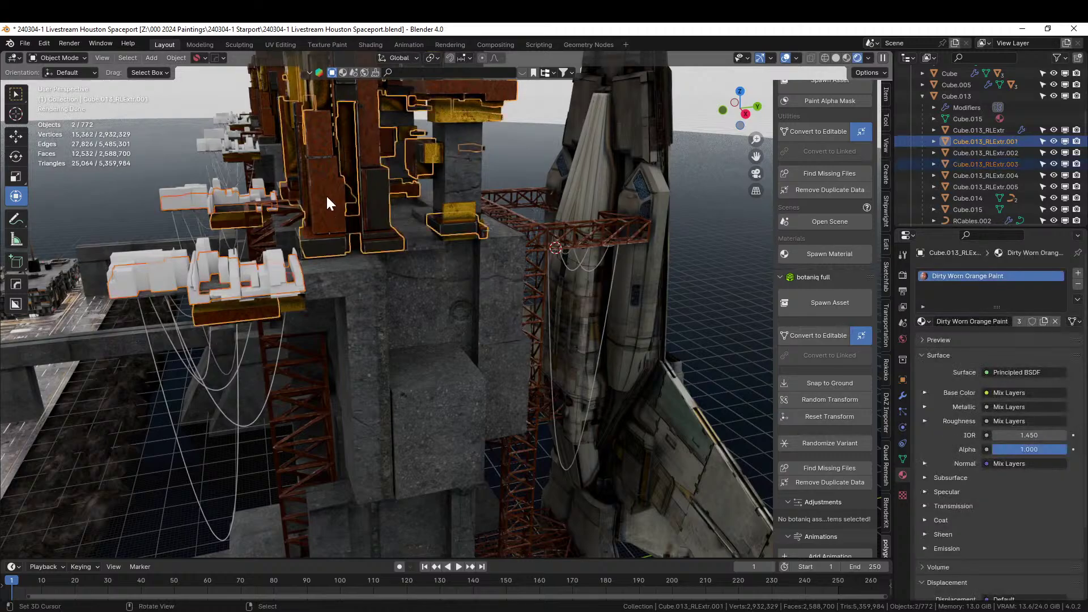
{"action": "key", "text": "ctrl+l"}
{"action": "left_click", "coordinate": [315, 198]}
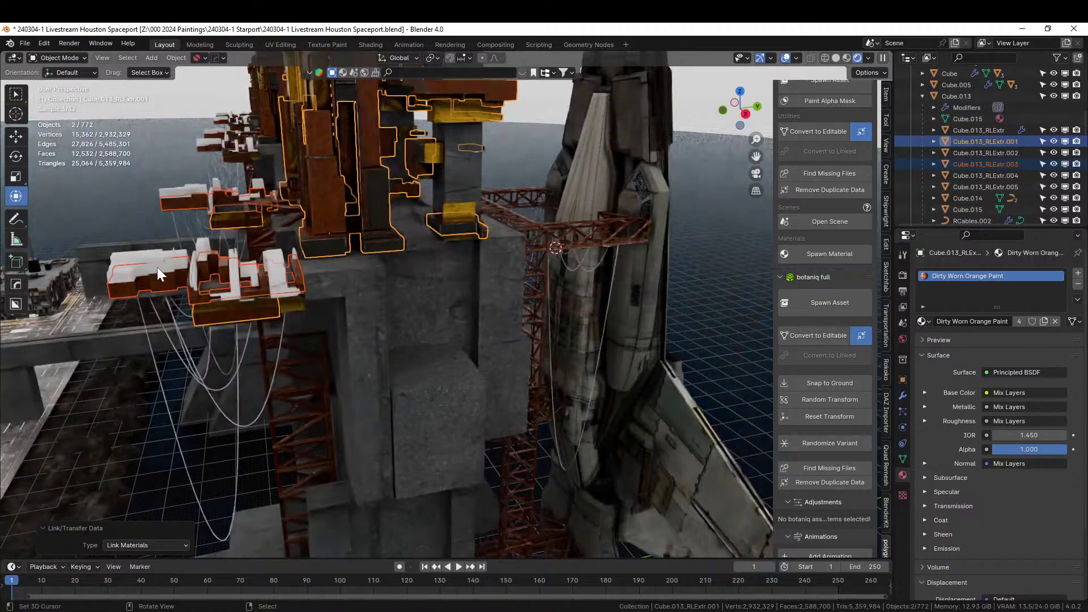
Step: Link the tower's Grunge Yellow Painted Metal material to the Cube.013_RLExtr.004 detail layer on the overhanging city-side platforms
{"action": "left_click", "coordinate": [246, 261]}
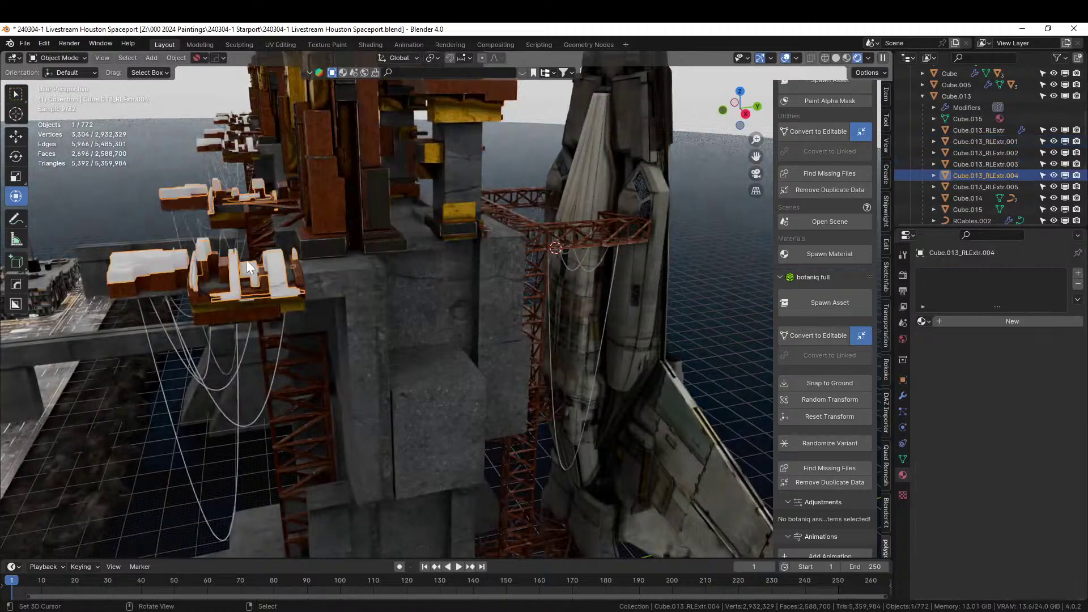
{"action": "left_click", "coordinate": [451, 215], "text": "shift"}
{"action": "key", "text": "ctrl+l"}
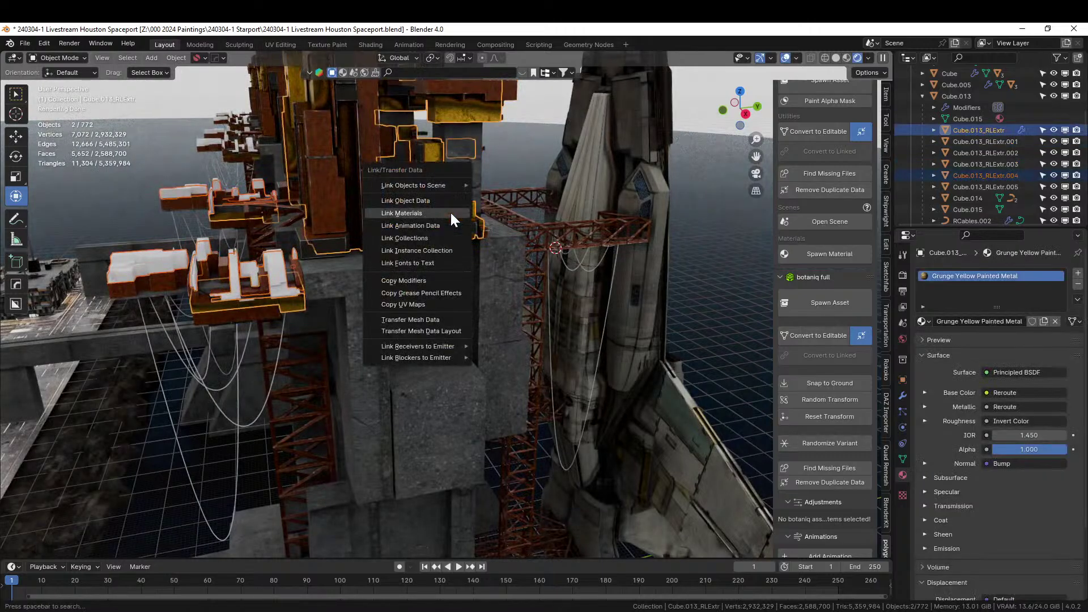
{"action": "left_click", "coordinate": [451, 214]}
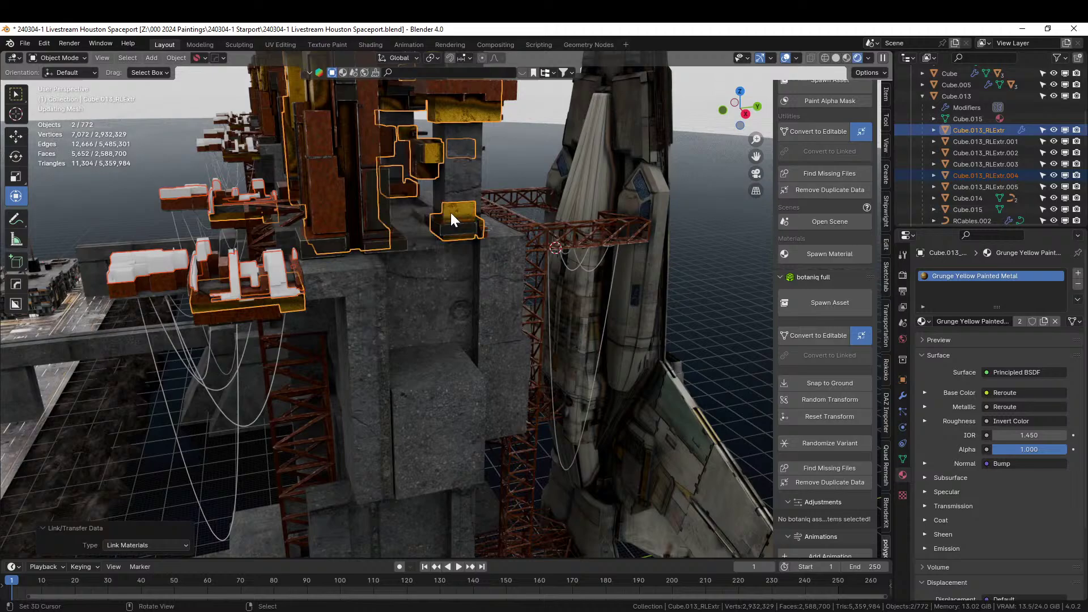
Step: Apply the Distressed Hull Texture material to the white Cube.013_RLExtr.005 detail layer on the overhanging city-side platforms and save the file
{"action": "left_click", "coordinate": [171, 257]}
{"action": "left_click", "coordinate": [379, 185]}
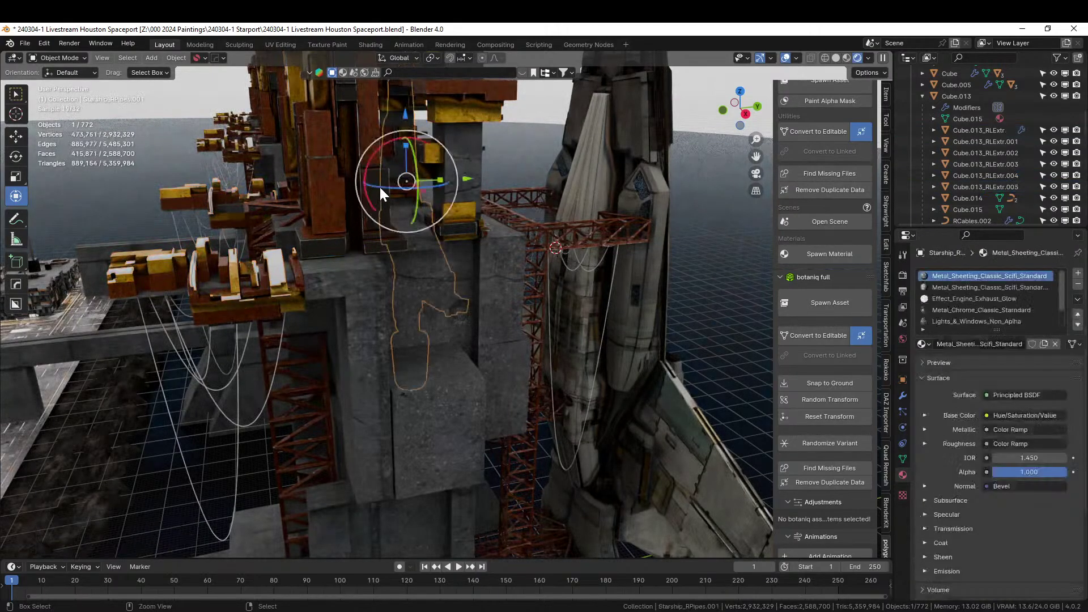
{"action": "left_click", "coordinate": [277, 259]}
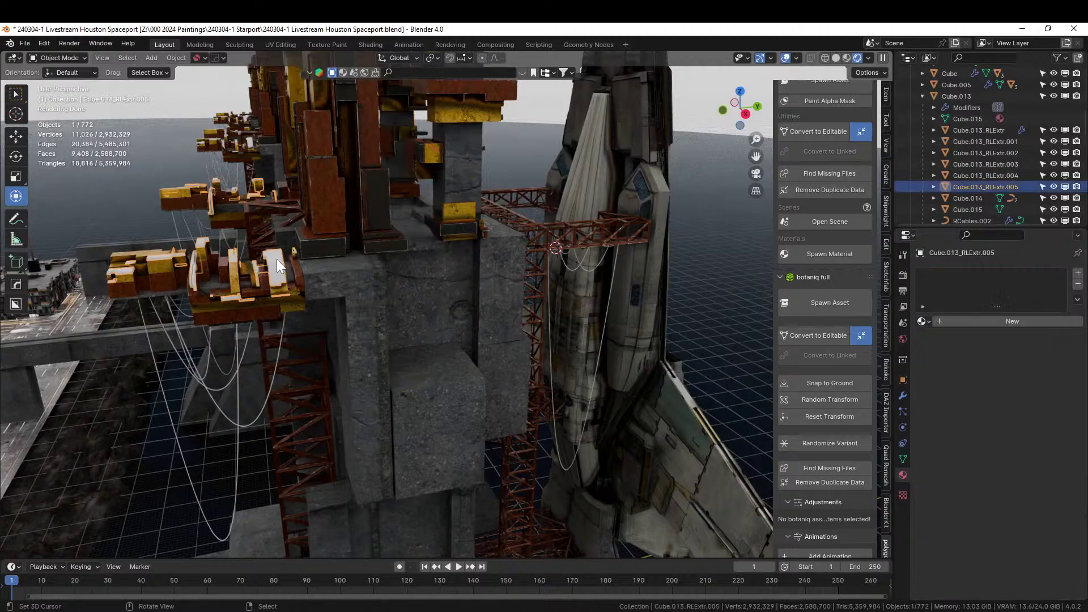
{"action": "left_click", "coordinate": [380, 193]}
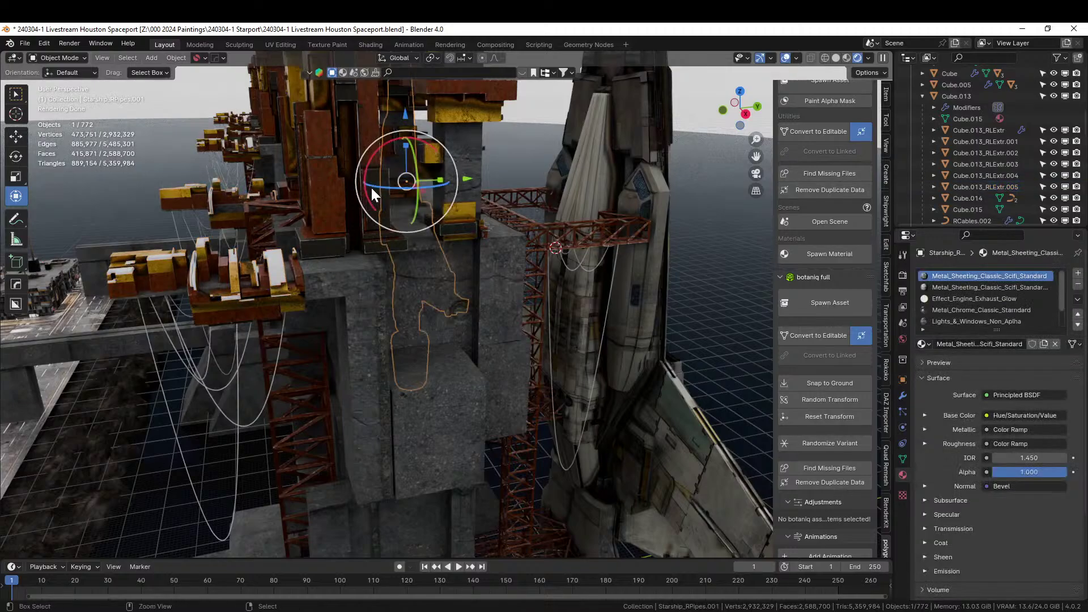
{"action": "right_click", "coordinate": [275, 257]}
{"action": "middle_click_drag", "start_coordinate": [398, 213], "coordinate": [406, 250], "text": "ctrl"}
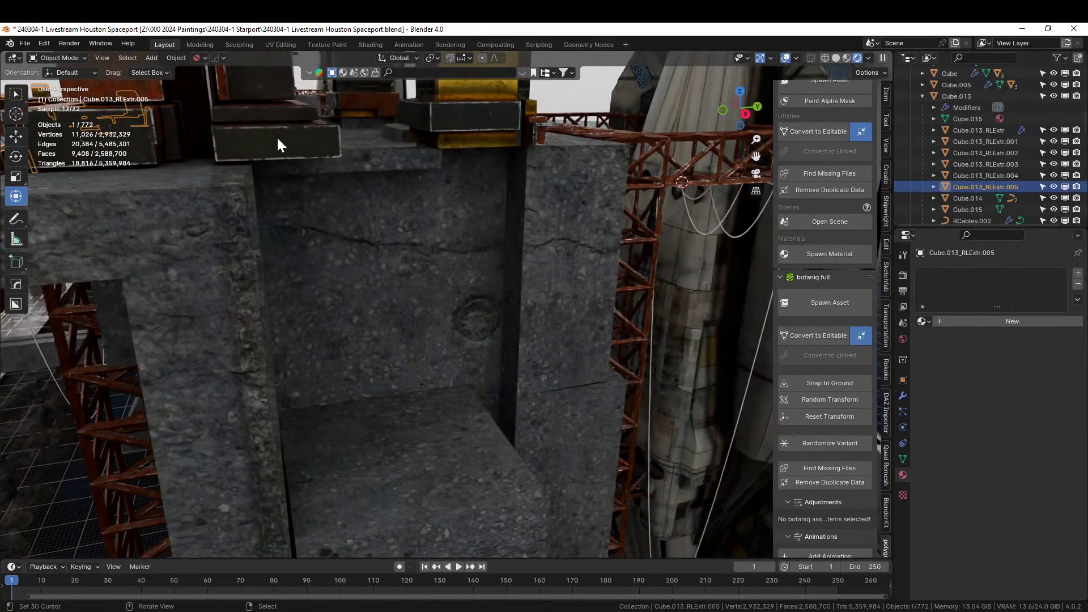
{"action": "middle_click_drag", "start_coordinate": [283, 161], "coordinate": [198, 274]}
{"action": "scroll", "coordinate": [199, 274], "scroll_direction": "down", "scroll_amount": 6}
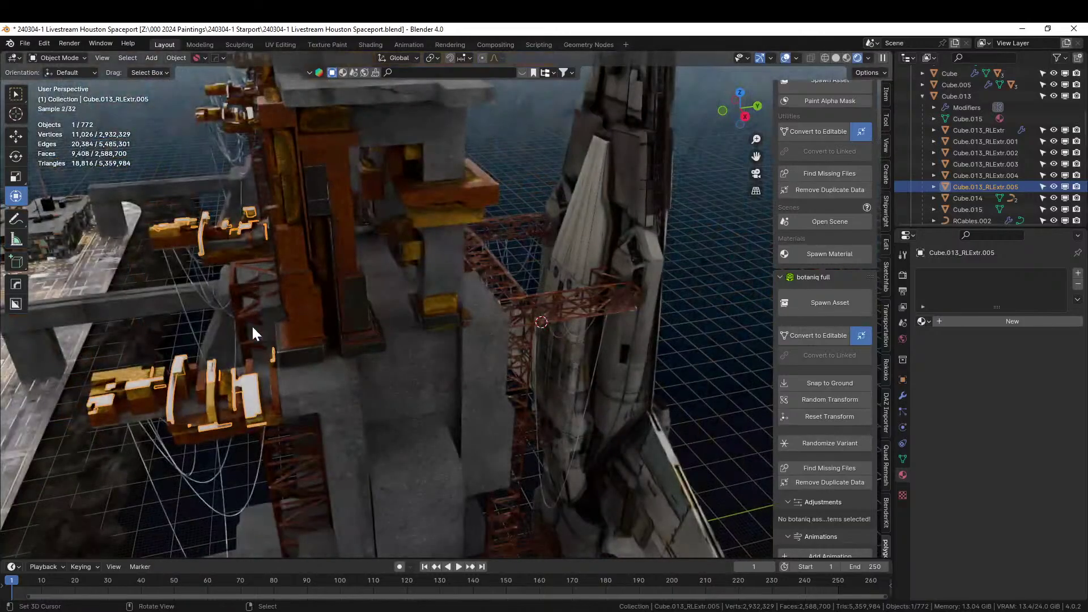
{"action": "left_click", "coordinate": [924, 322]}
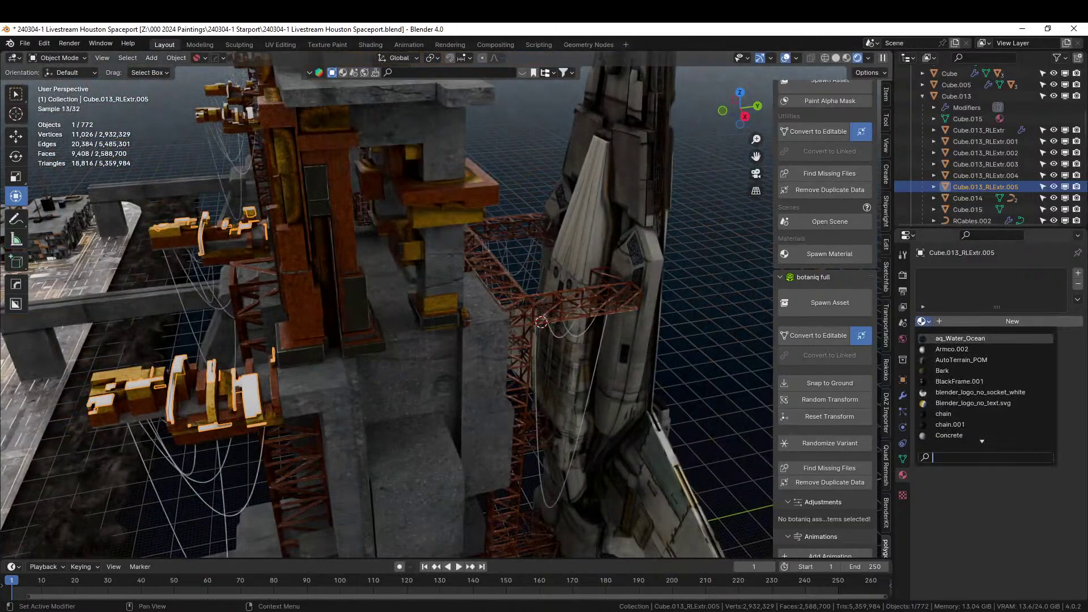
{"action": "type", "text": "DIS"}
{"action": "key", "text": "Return"}
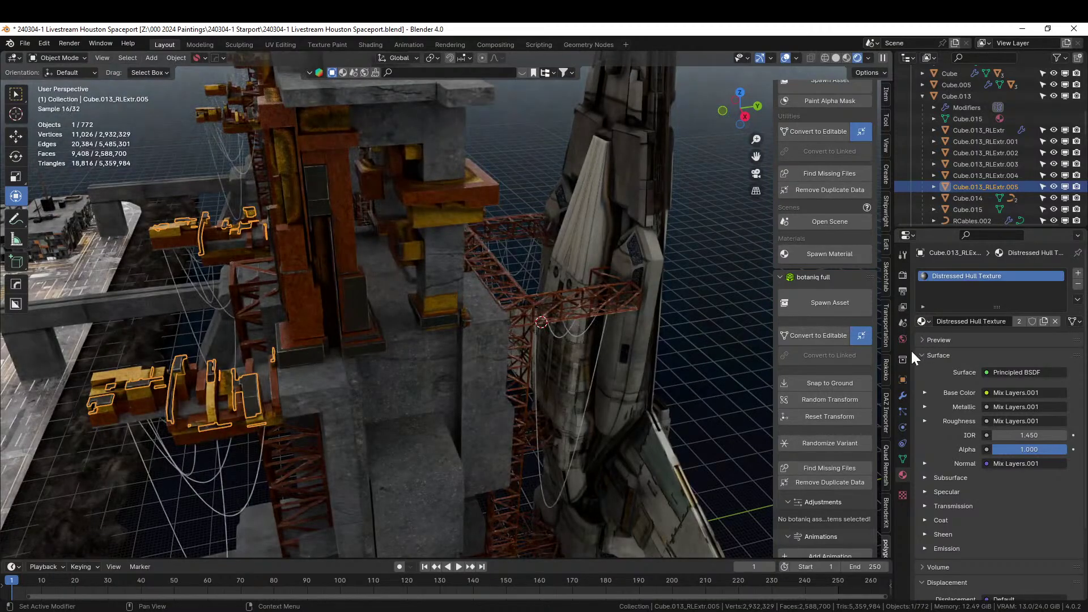
{"action": "key", "text": "ctrl+s"}
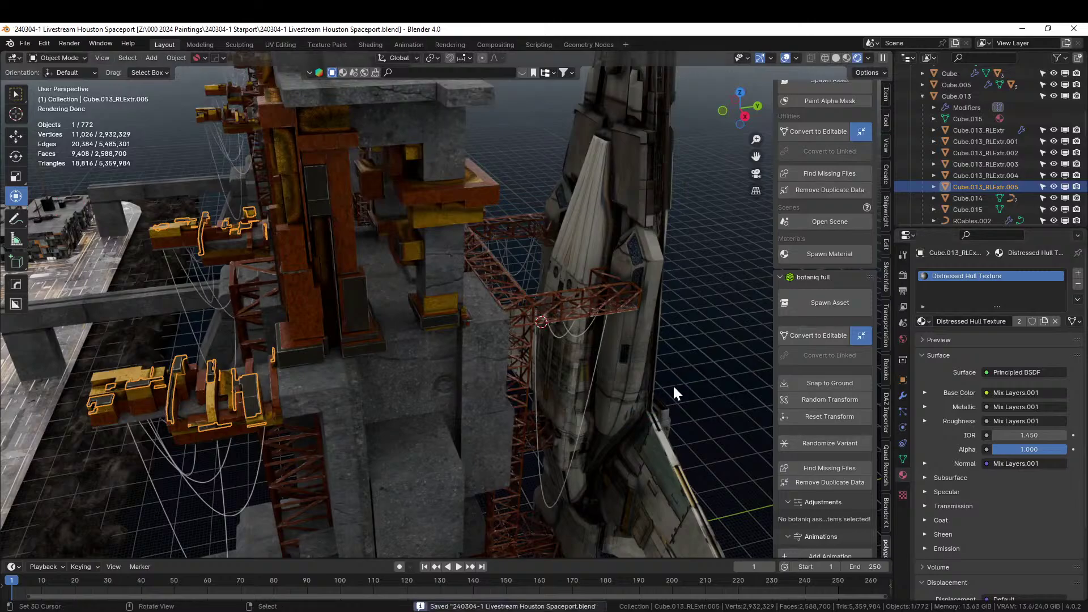
Step: Apply the KB3D_MTM_Cable material to the RCables.002 cables hanging below the overhanging city-side platforms
{"action": "left_click", "coordinate": [580, 387]}
{"action": "middle_click_drag", "start_coordinate": [580, 387], "coordinate": [570, 355]}
{"action": "scroll", "coordinate": [569, 355], "scroll_direction": "up", "scroll_amount": 4}
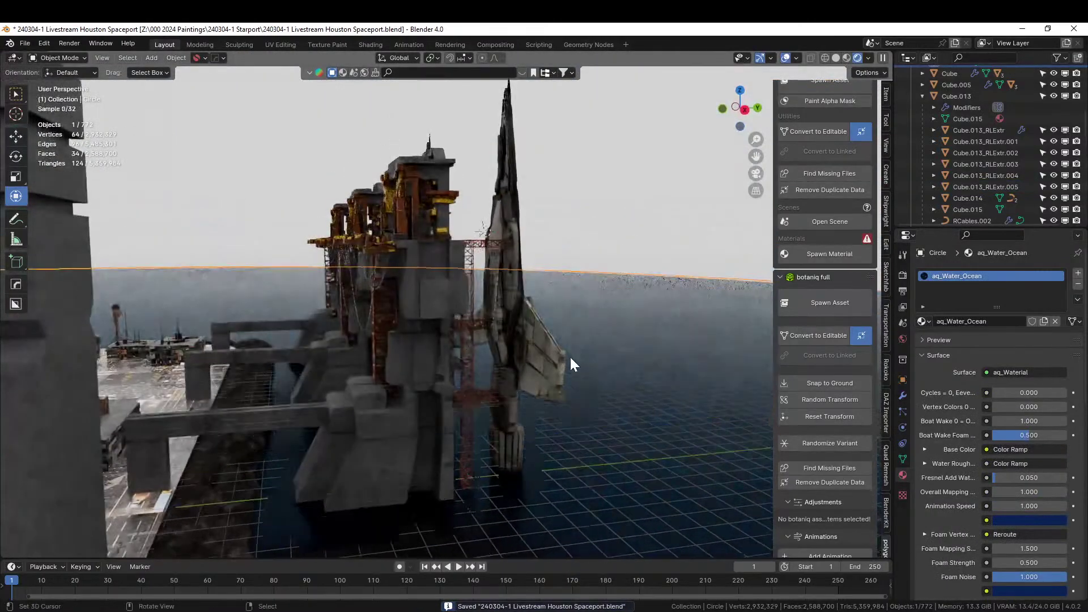
{"action": "scroll", "coordinate": [570, 355], "scroll_direction": "up", "scroll_amount": 3}
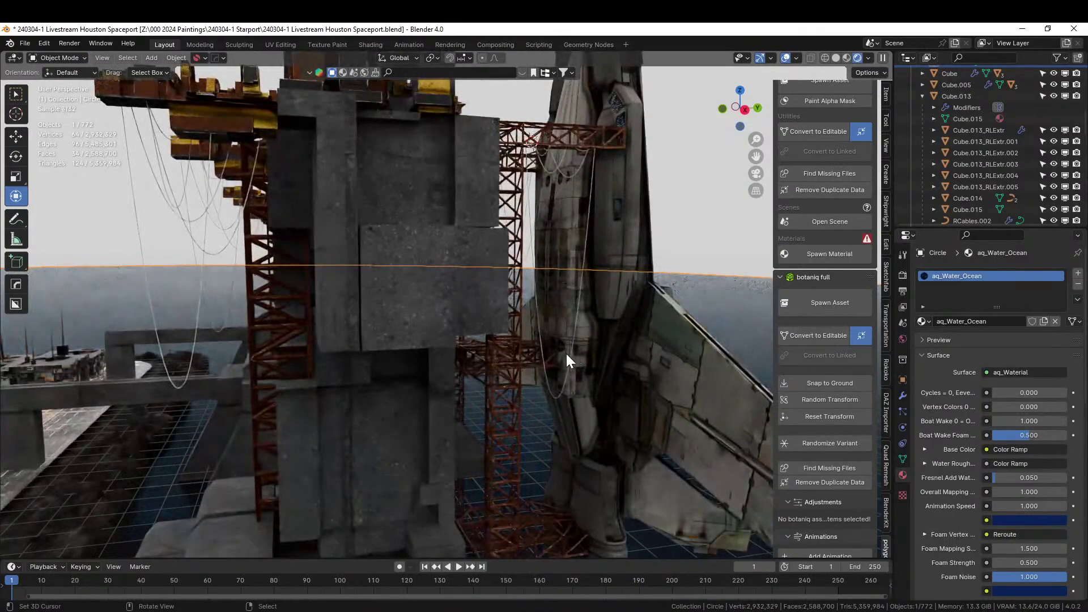
{"action": "left_click", "coordinate": [202, 246]}
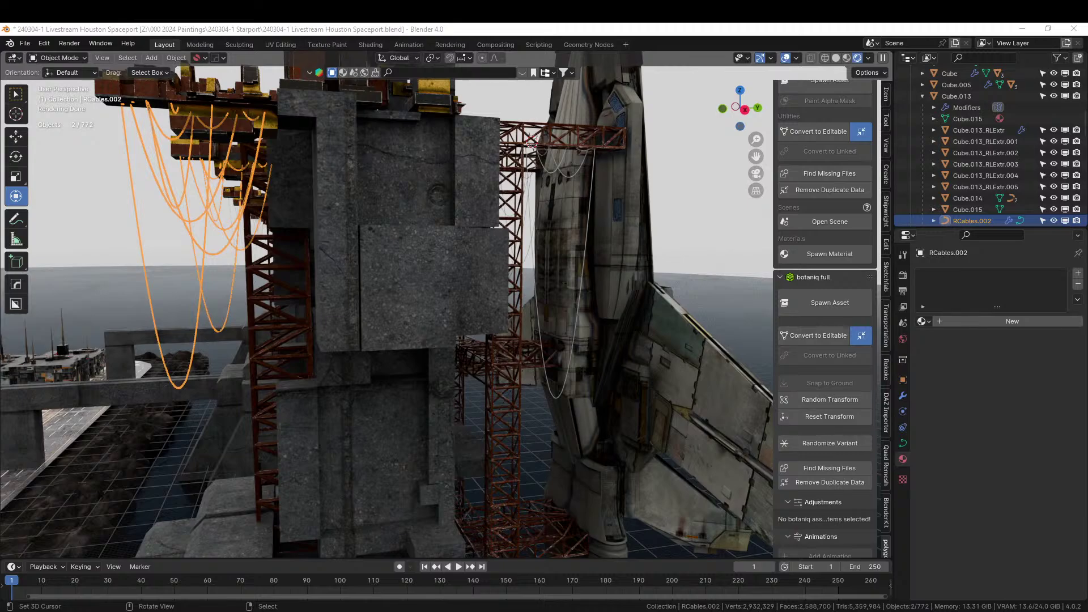
{"action": "left_click", "coordinate": [984, 322]}
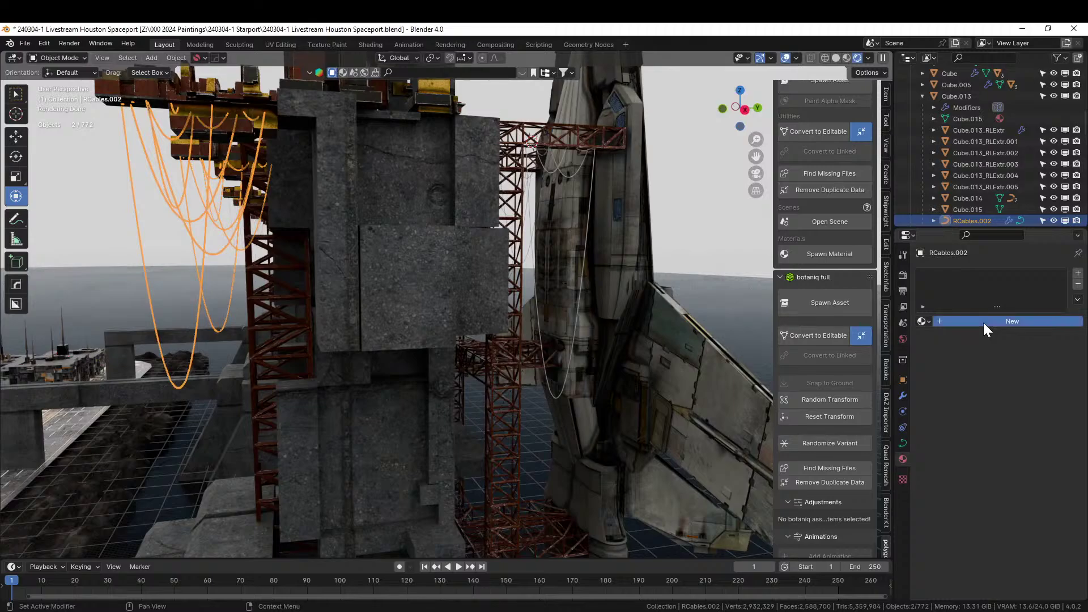
{"action": "left_click_drag", "start_coordinate": [655, 1], "coordinate": [997, 292]}
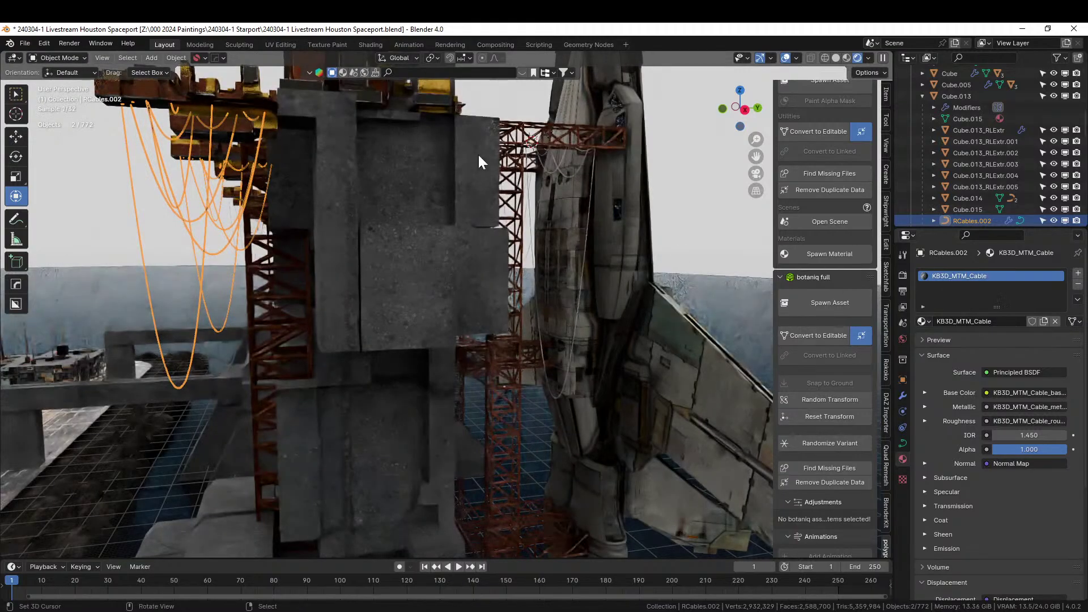
{"action": "left_click", "coordinate": [498, 104]}
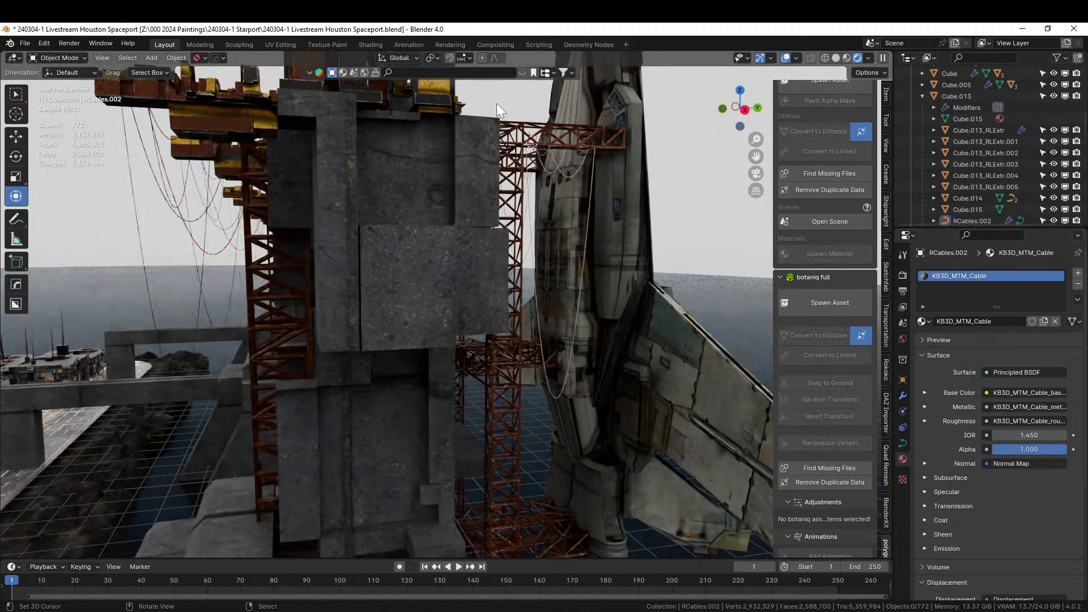
Step: Assign the existing KB3D_MTM_Cable material to the RCables cables hanging from the scaffold arm beside the rocket
{"action": "left_click", "coordinate": [583, 277]}
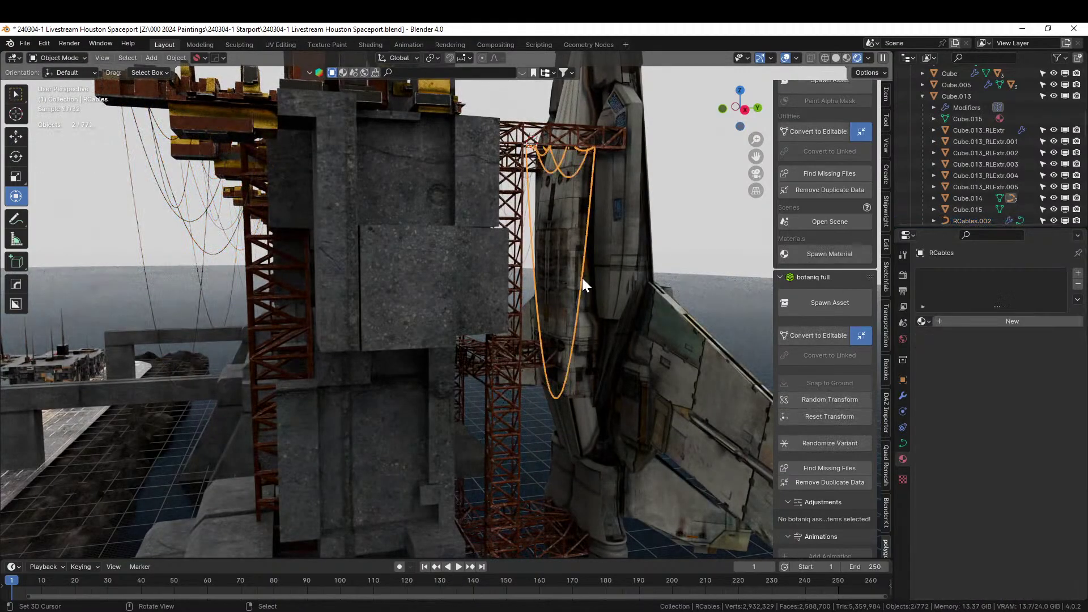
{"action": "left_click", "coordinate": [977, 321]}
{"action": "left_click", "coordinate": [926, 321]}
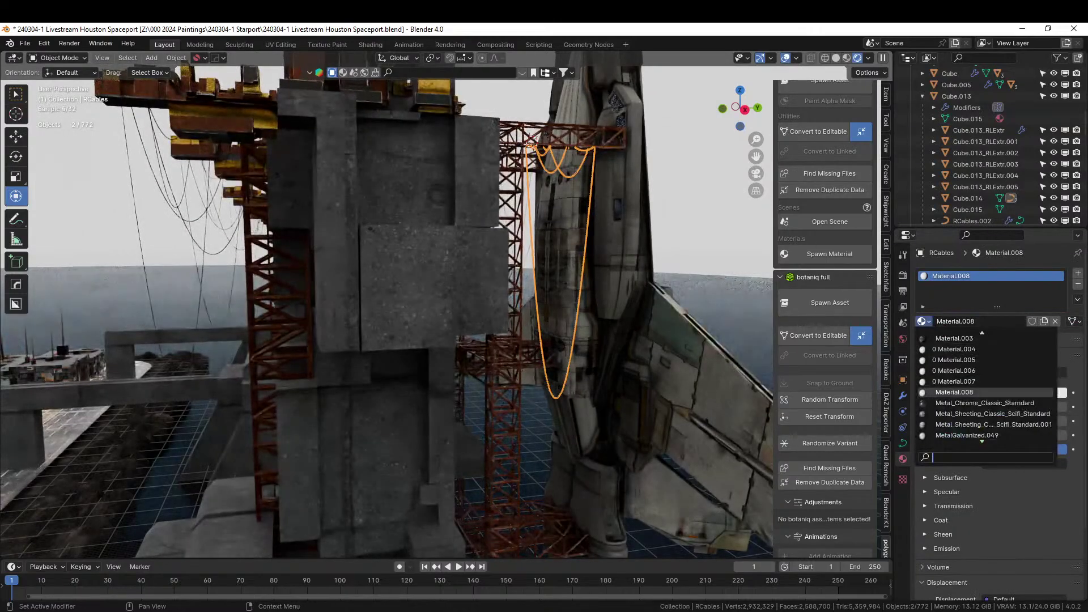
{"action": "type", "text": "CAB"}
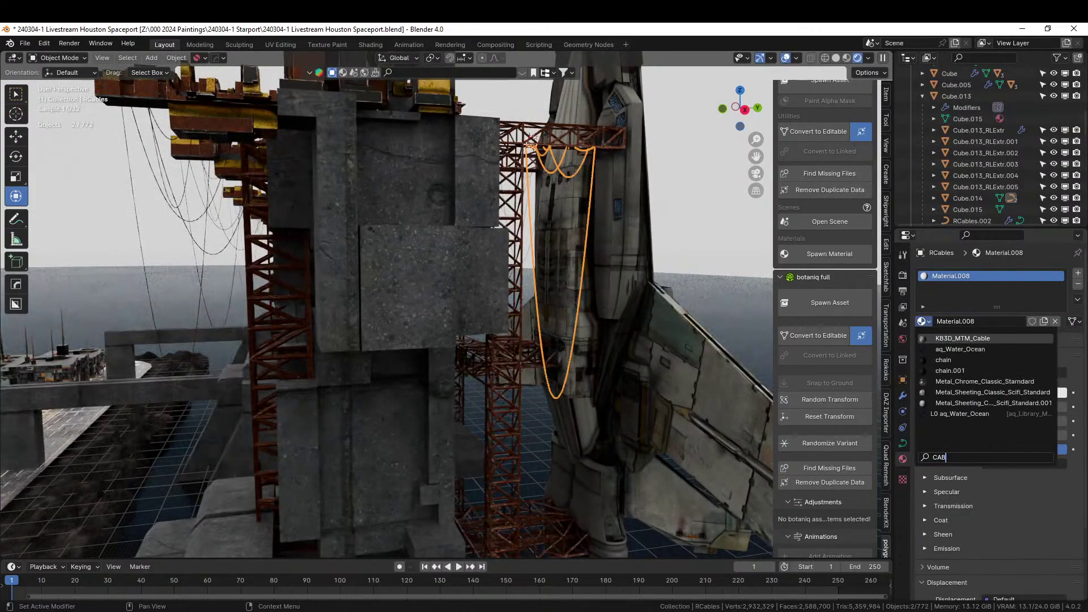
{"action": "left_click", "coordinate": [978, 338]}
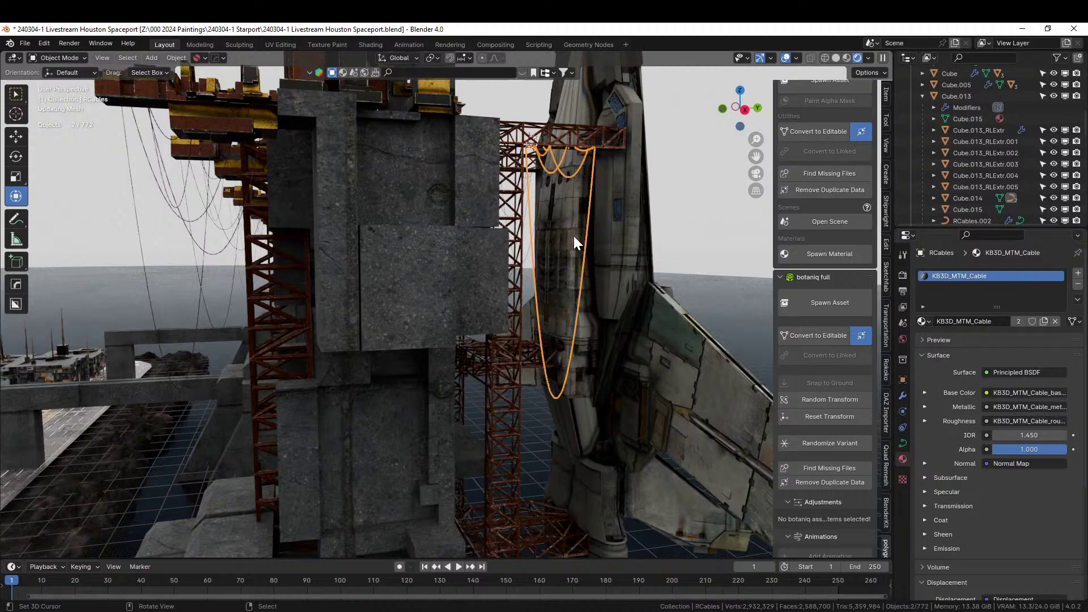
Step: Link the rocket-side cables' KB3D_MTM_Cable material to the RCables.001 cables beside the tower scaffold and save the file
{"action": "left_click", "coordinate": [529, 253]}
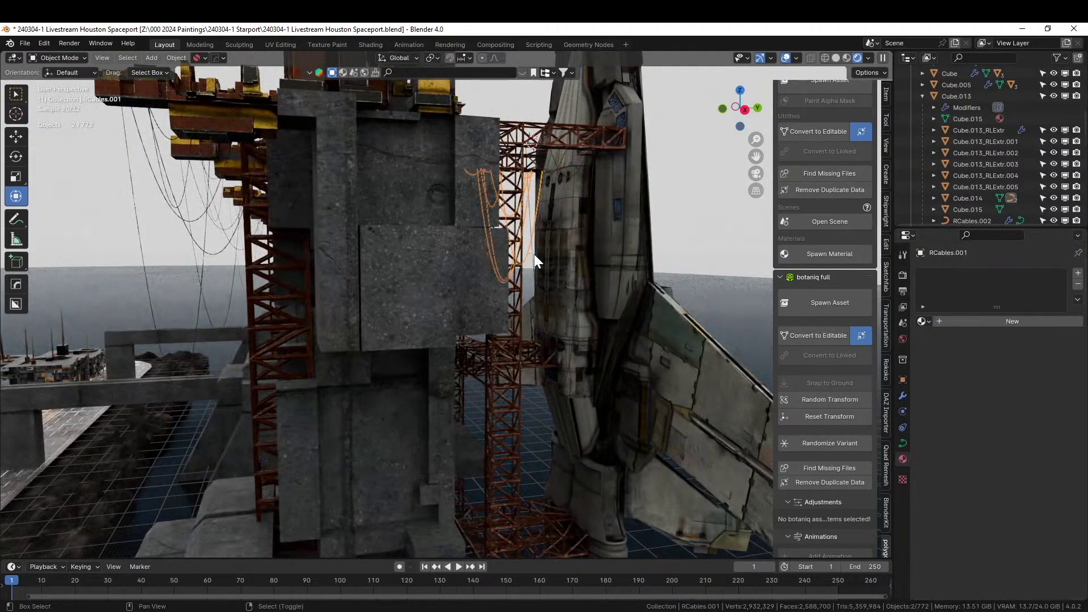
{"action": "left_click", "coordinate": [534, 254], "text": "shift"}
{"action": "key", "text": "ctrl+l"}
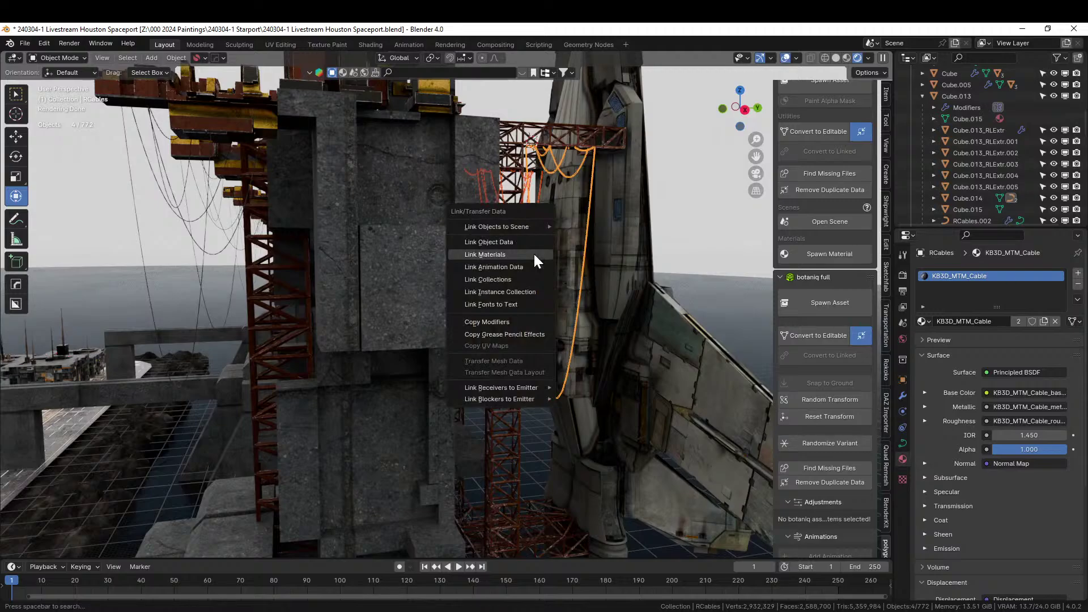
{"action": "left_click", "coordinate": [533, 254]}
{"action": "scroll", "coordinate": [599, 278], "scroll_direction": "down", "scroll_amount": 2}
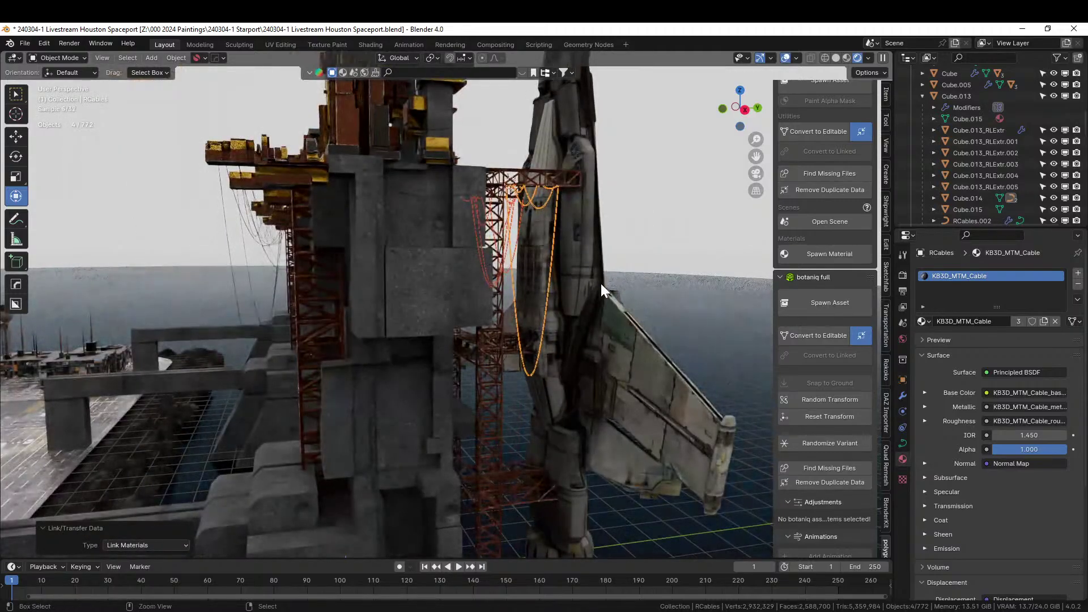
{"action": "key", "text": "ctrl+s"}
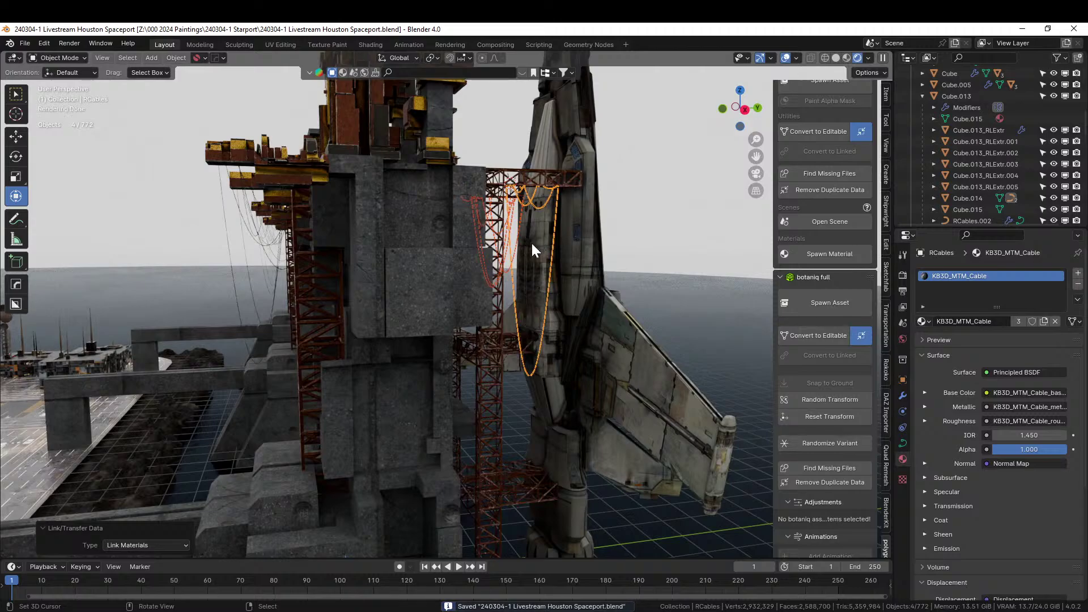
{"action": "left_click", "coordinate": [651, 212]}
Step: Select the city Plane and examine its generator's modifier settings, from block subdivision and roads to roof objects and neon tubes
{"action": "middle_click_drag", "start_coordinate": [530, 256], "coordinate": [485, 286]}
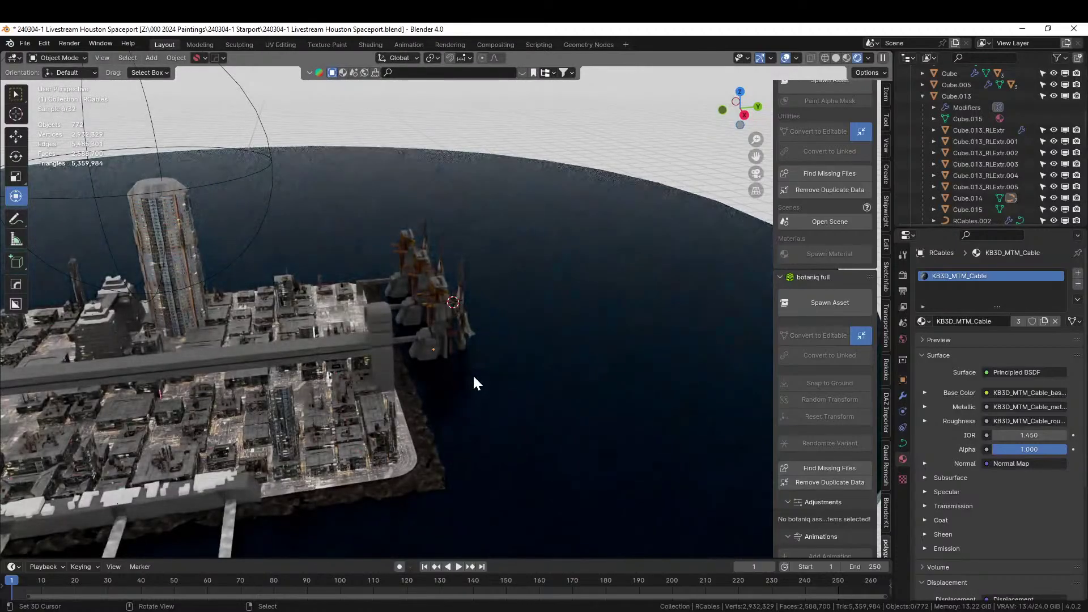
{"action": "middle_click_drag", "start_coordinate": [472, 373], "coordinate": [536, 347], "text": "shift"}
{"action": "scroll", "coordinate": [451, 376], "scroll_direction": "up", "scroll_amount": 4}
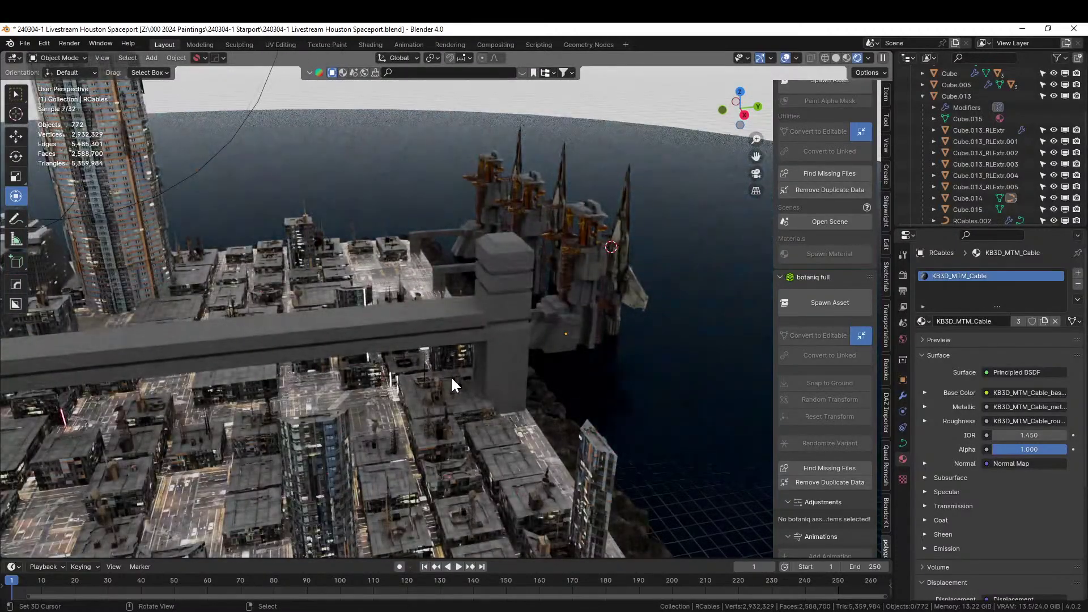
{"action": "middle_click_drag", "start_coordinate": [451, 376], "coordinate": [437, 393]}
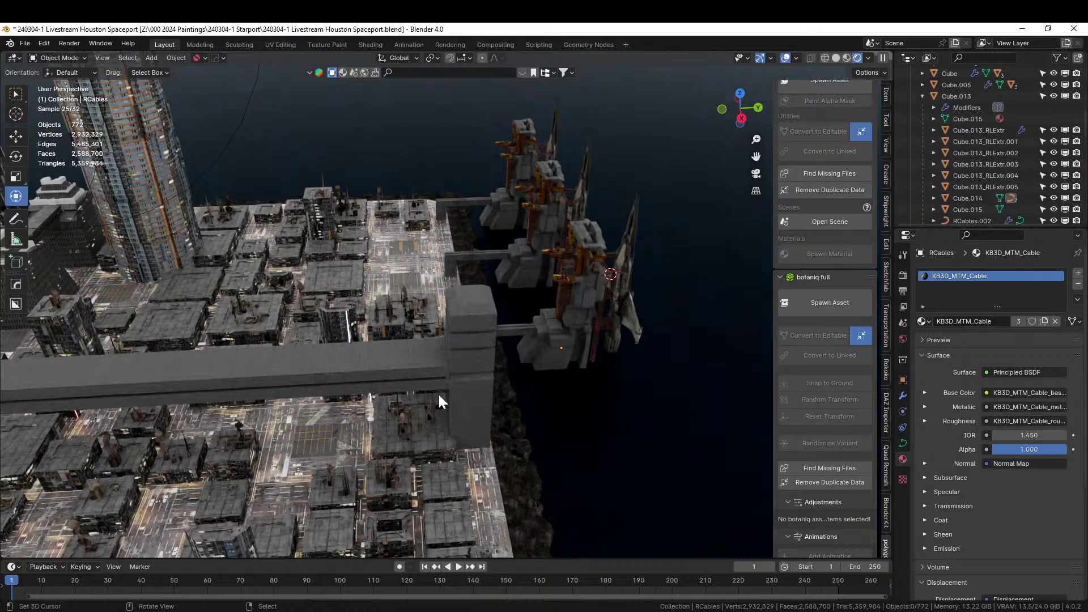
{"action": "scroll", "coordinate": [342, 413], "scroll_direction": "up", "scroll_amount": 6}
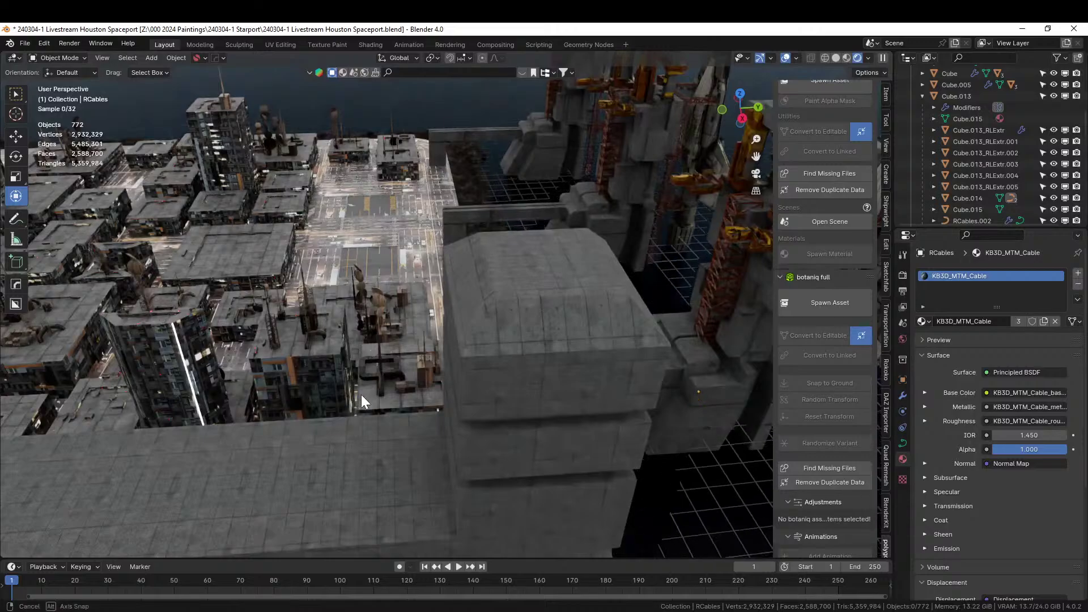
{"action": "middle_click_drag", "start_coordinate": [362, 395], "coordinate": [270, 258]}
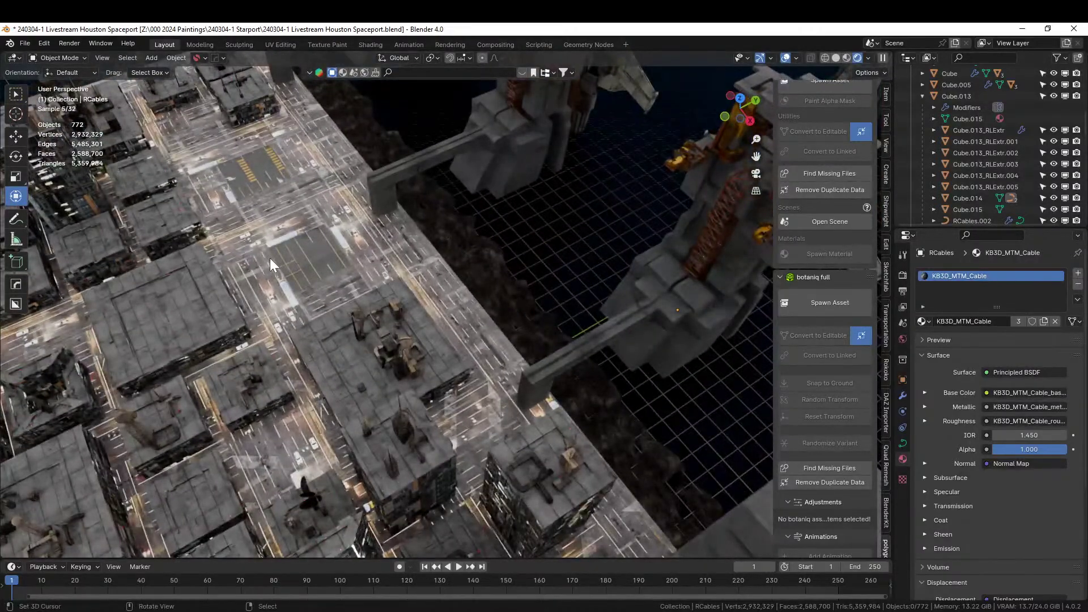
{"action": "left_click", "coordinate": [270, 257]}
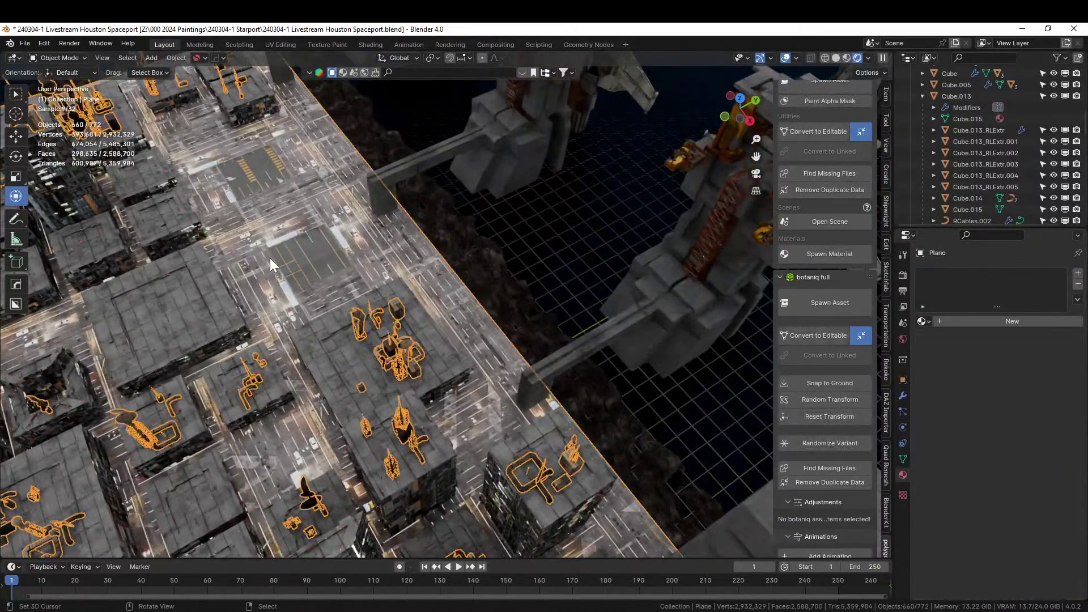
{"action": "left_click", "coordinate": [903, 397]}
{"action": "scroll", "coordinate": [1010, 458], "scroll_direction": "down", "scroll_amount": 3}
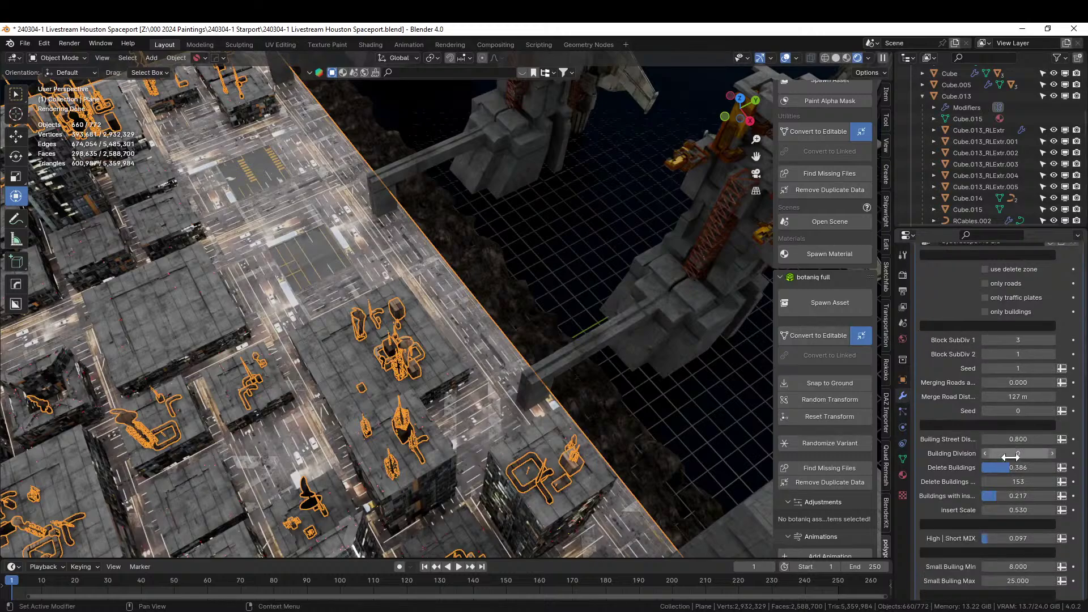
{"action": "scroll", "coordinate": [1011, 457], "scroll_direction": "down", "scroll_amount": 10}
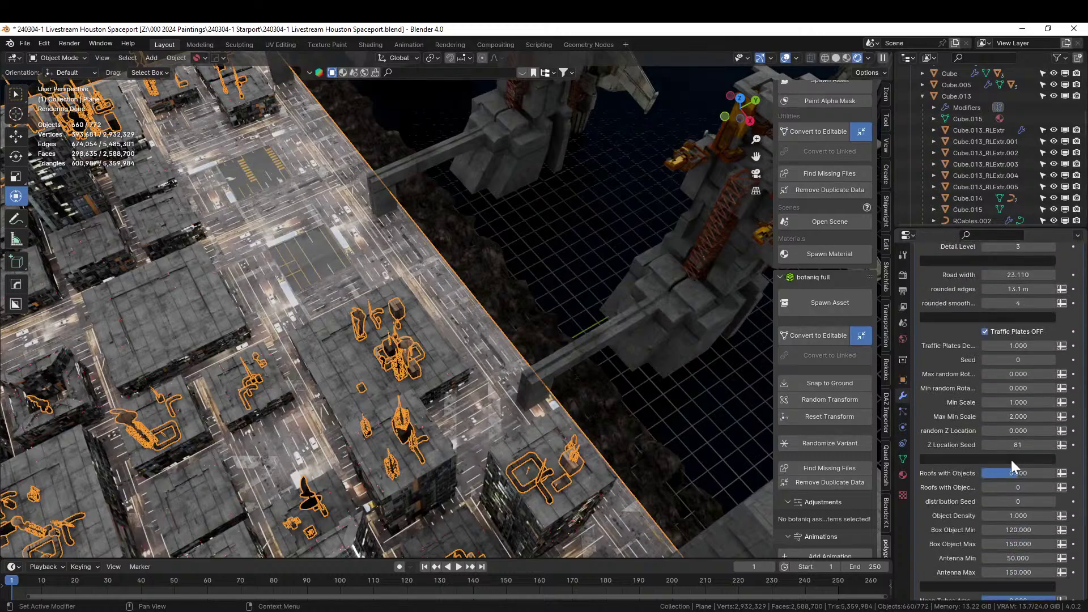
{"action": "scroll", "coordinate": [1011, 460], "scroll_direction": "down", "scroll_amount": 10}
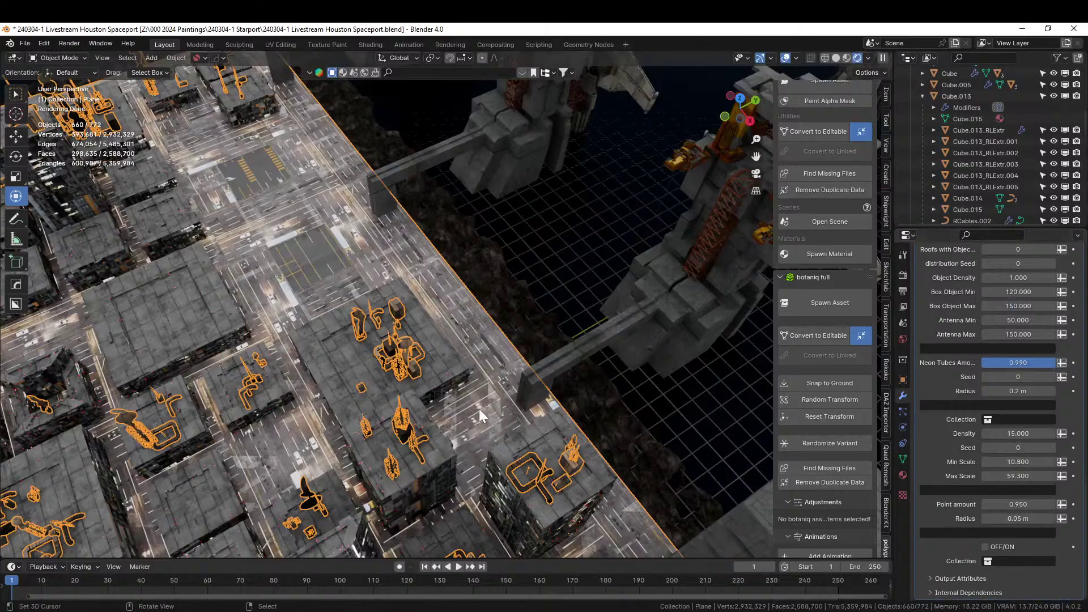
{"action": "middle_click_drag", "start_coordinate": [476, 410], "coordinate": [500, 368]}
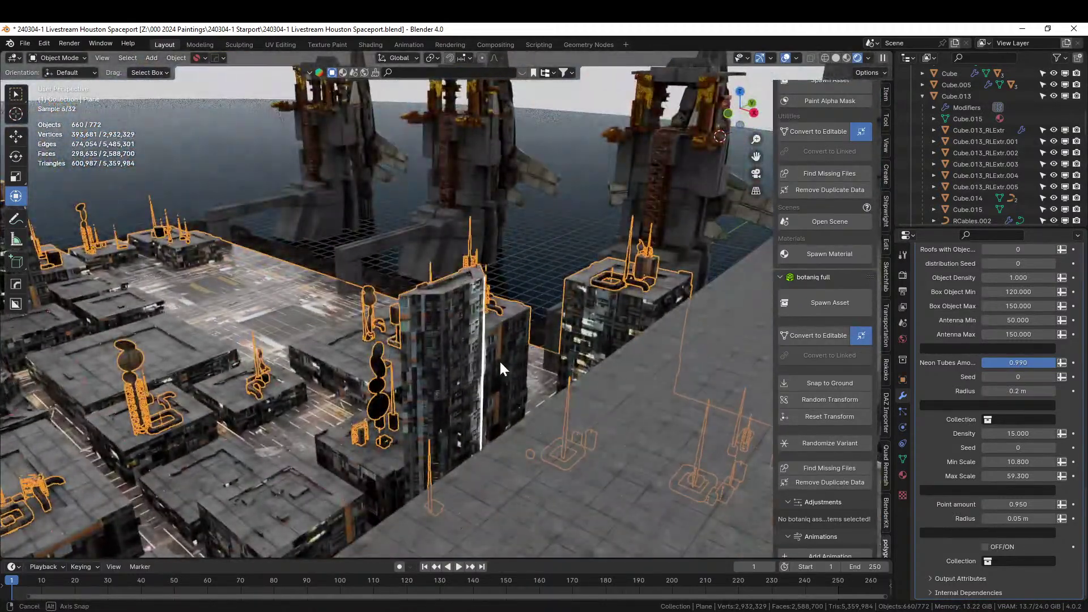
{"action": "middle_click_drag", "start_coordinate": [500, 367], "coordinate": [474, 345]}
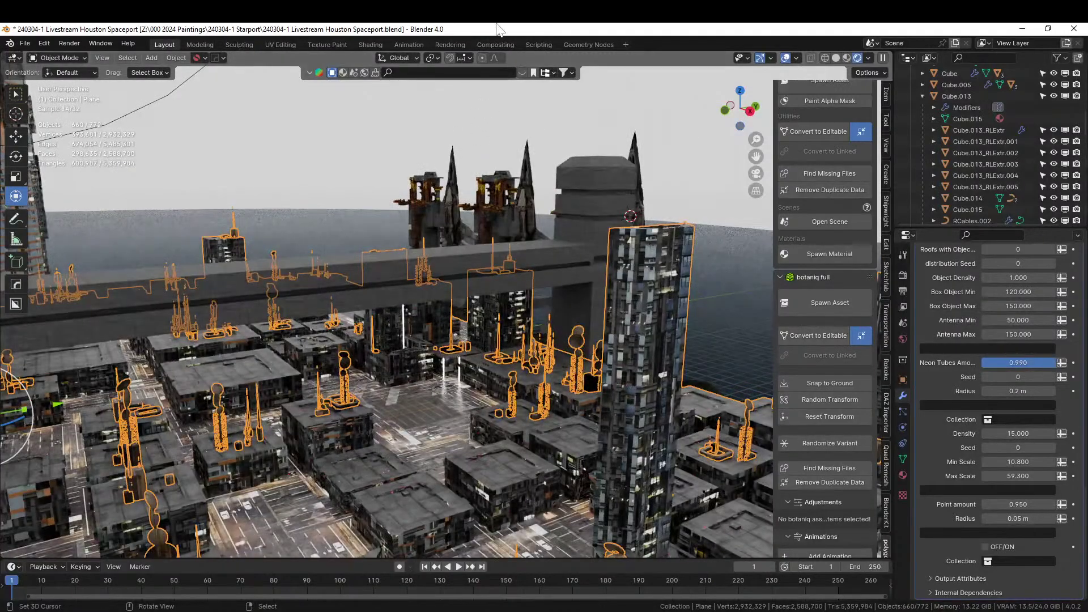
Step: Open the city Plane's CyberScape Pro 2.0 geometry node tree and examine its building, neon and point groups up to the Set Material nodes
{"action": "left_click", "coordinate": [601, 45]}
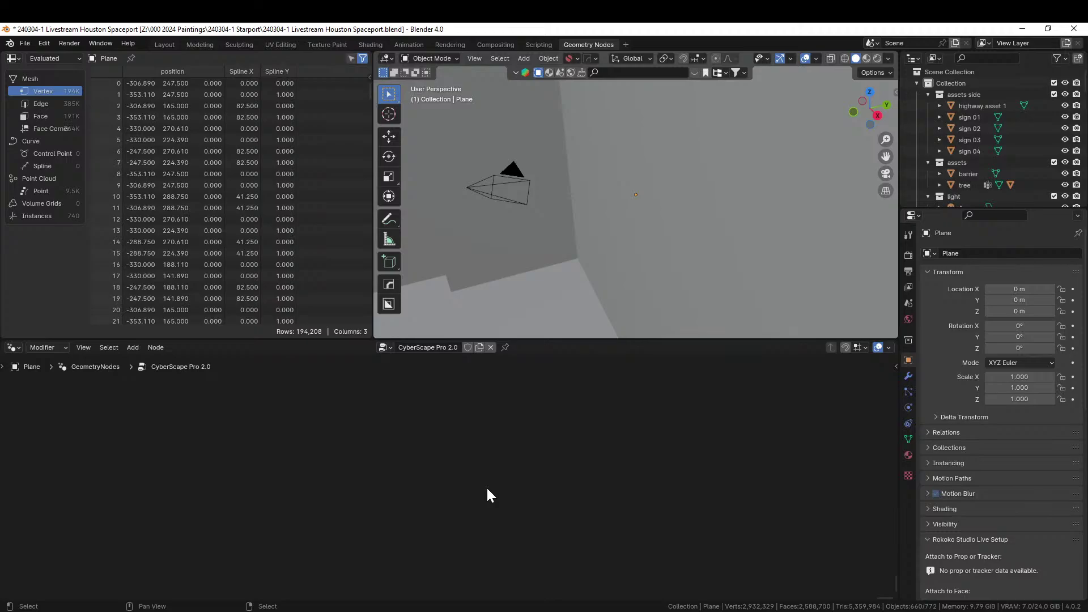
{"action": "scroll", "coordinate": [486, 487], "scroll_direction": "up", "scroll_amount": 10}
{"action": "scroll", "coordinate": [486, 488], "scroll_direction": "up", "scroll_amount": 6}
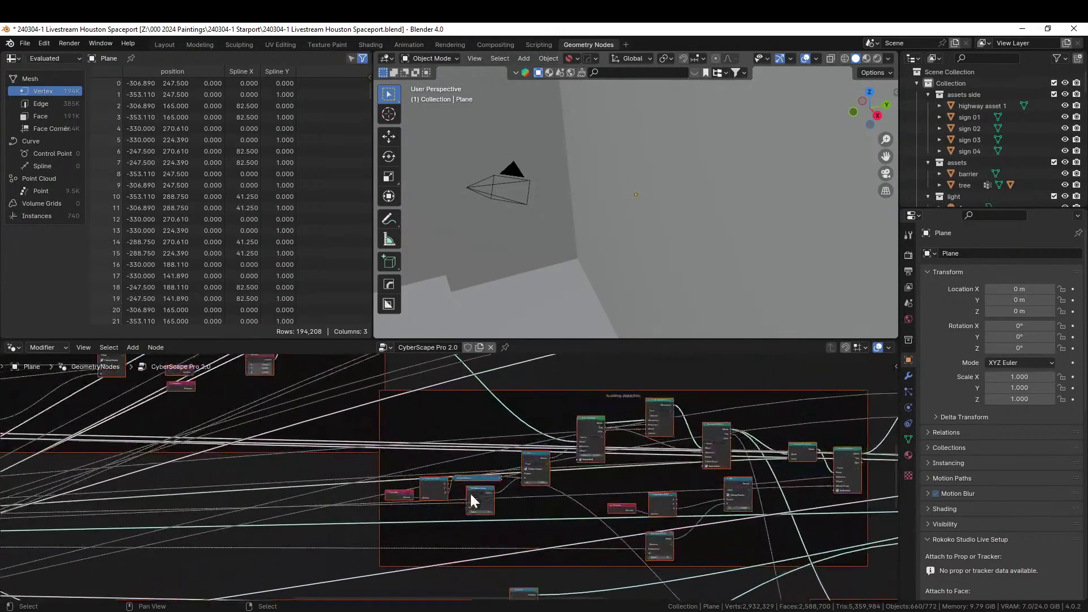
{"action": "scroll", "coordinate": [512, 452], "scroll_direction": "down", "scroll_amount": 5}
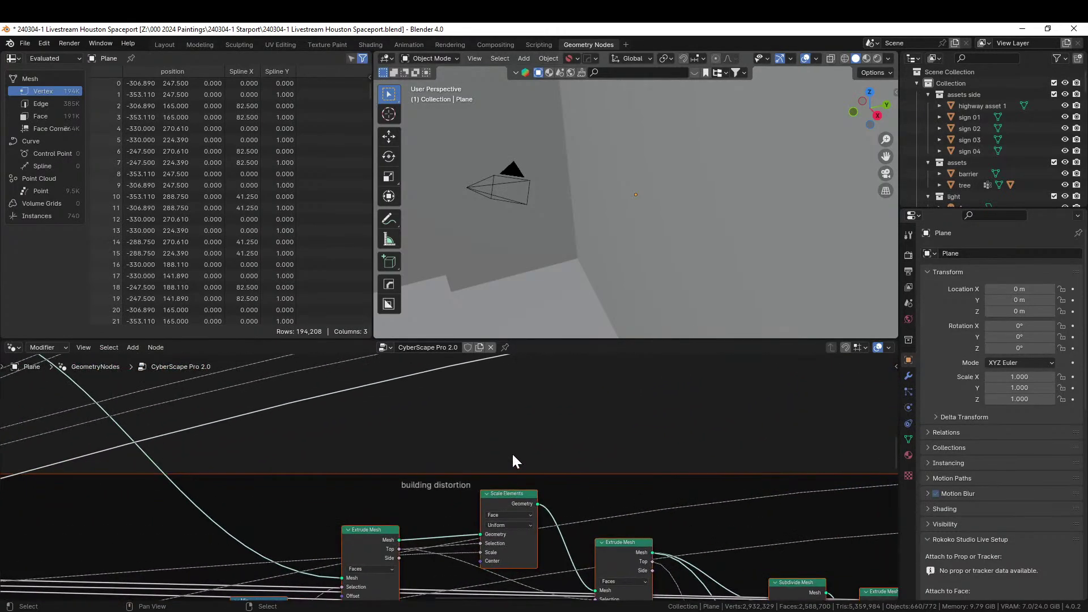
{"action": "middle_click_drag", "start_coordinate": [519, 454], "coordinate": [264, 417]}
{"action": "scroll", "coordinate": [431, 482], "scroll_direction": "down", "scroll_amount": 1}
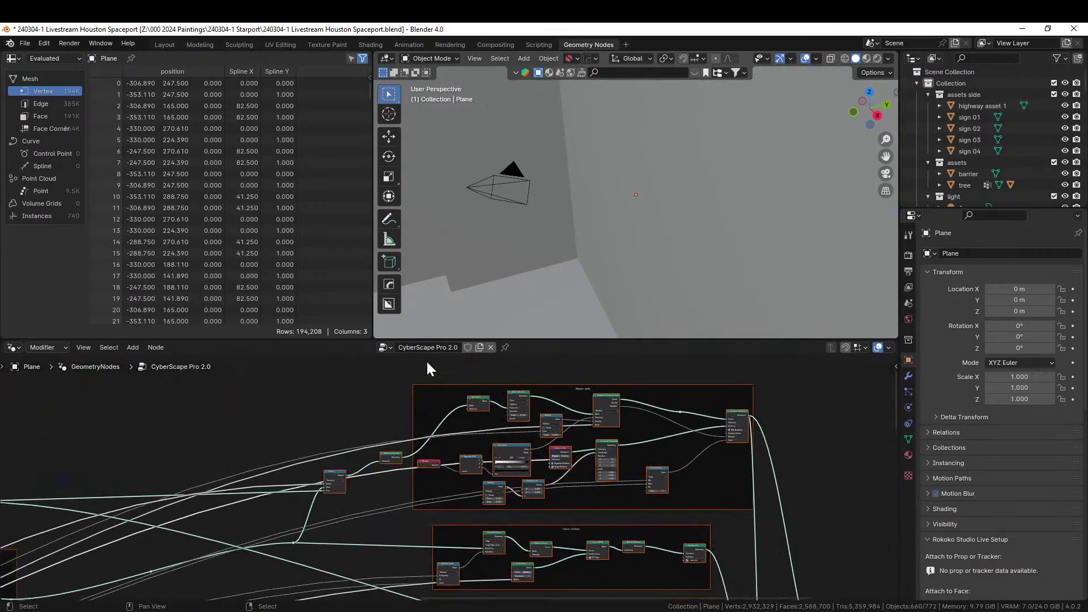
{"action": "scroll", "coordinate": [453, 474], "scroll_direction": "up", "scroll_amount": 5}
{"action": "middle_click_drag", "start_coordinate": [640, 491], "coordinate": [511, 475]}
{"action": "scroll", "coordinate": [531, 544], "scroll_direction": "up", "scroll_amount": 1}
{"action": "scroll", "coordinate": [520, 507], "scroll_direction": "up", "scroll_amount": 1}
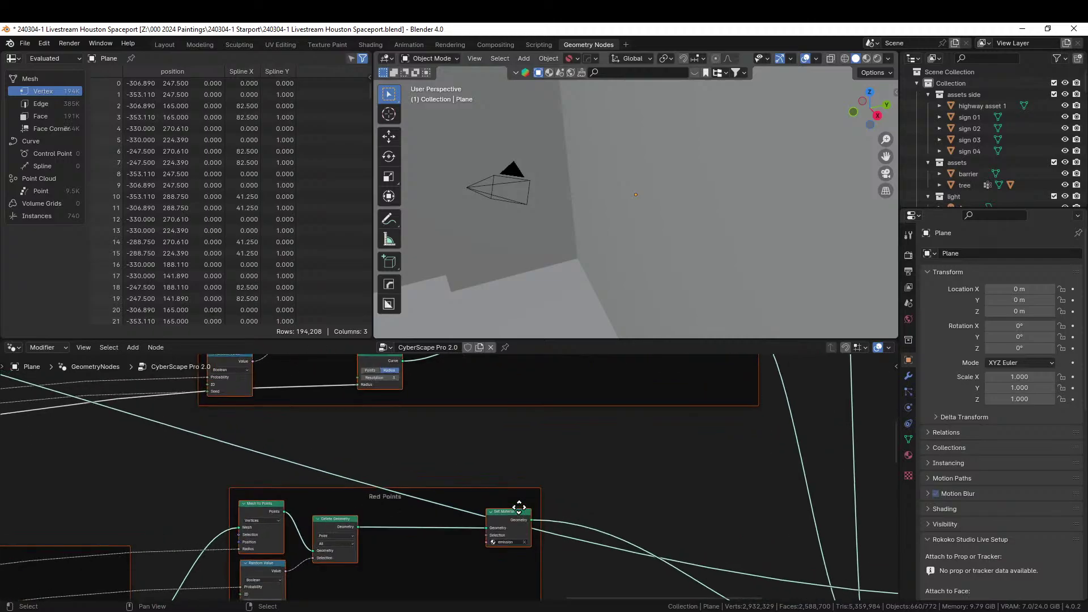
{"action": "middle_click_drag", "start_coordinate": [605, 525], "coordinate": [239, 369]}
{"action": "scroll", "coordinate": [498, 484], "scroll_direction": "up", "scroll_amount": 3}
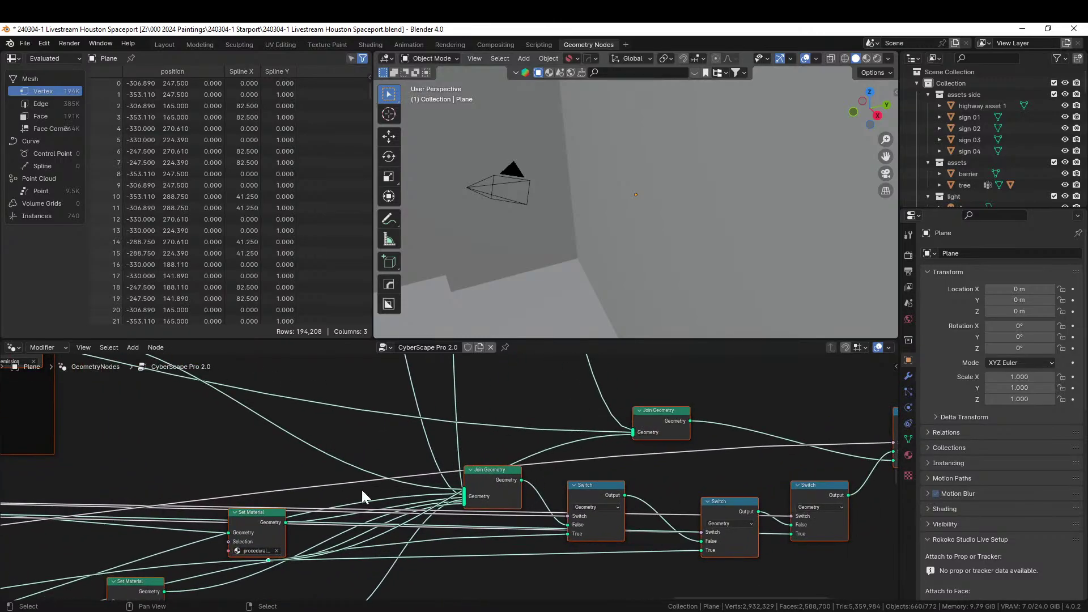
{"action": "middle_click_drag", "start_coordinate": [302, 476], "coordinate": [557, 431]}
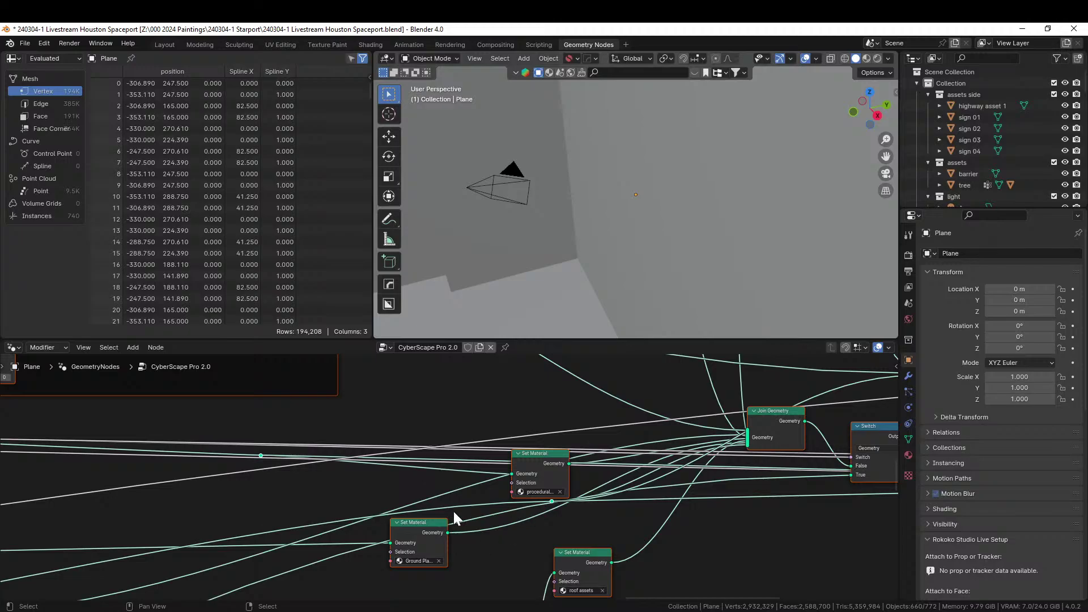
Step: Move the Ground Plane Set Material node clear of its neighbours and show the city streets in rendered shading
{"action": "left_click_drag", "start_coordinate": [417, 525], "coordinate": [435, 564]}
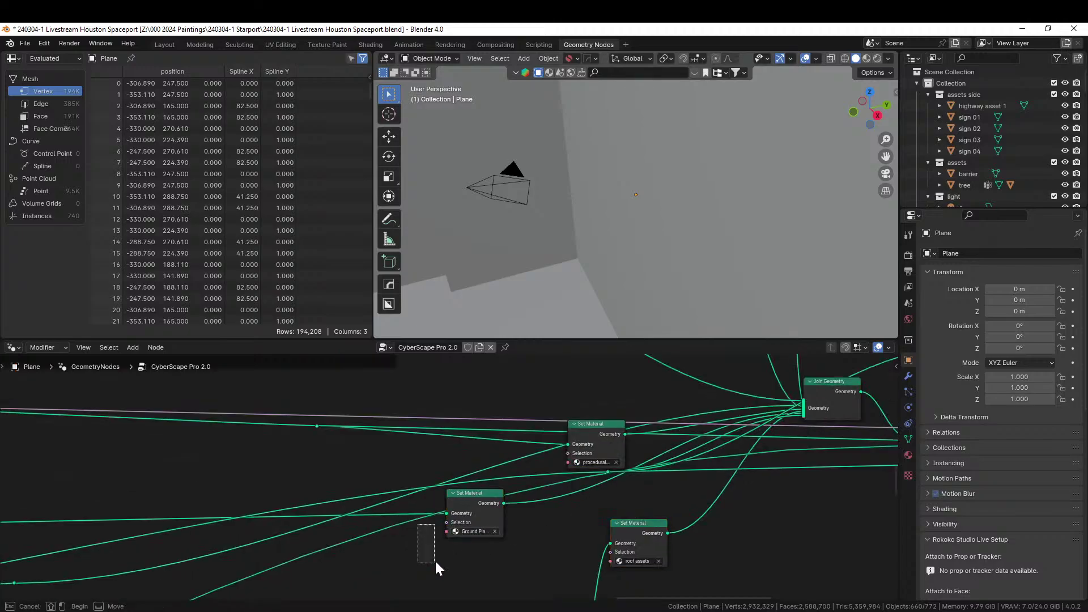
{"action": "left_click_drag", "start_coordinate": [473, 495], "coordinate": [471, 550]}
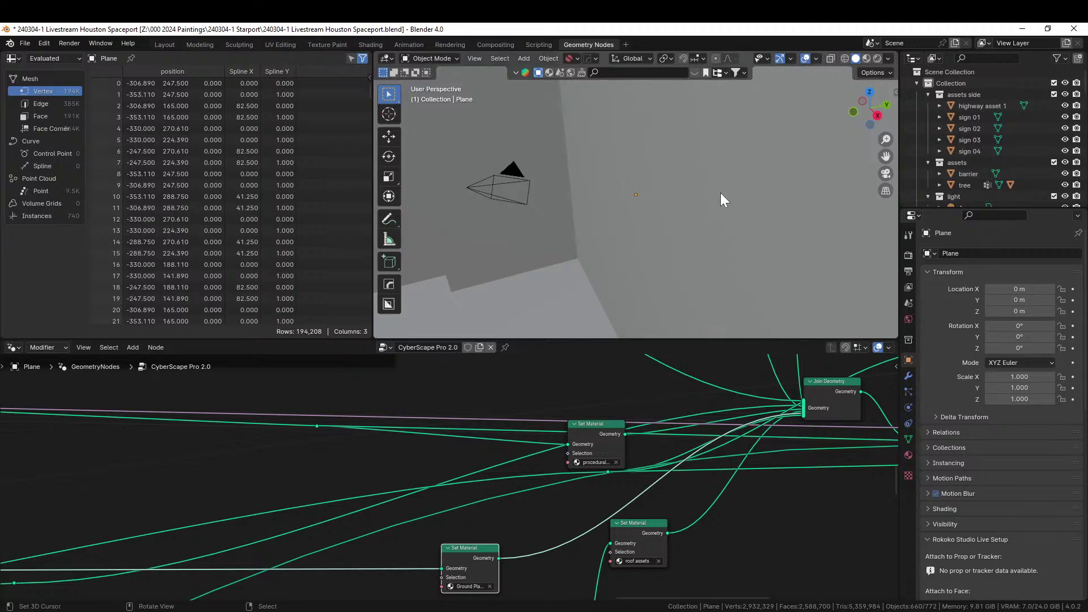
{"action": "key", "text": "z"}
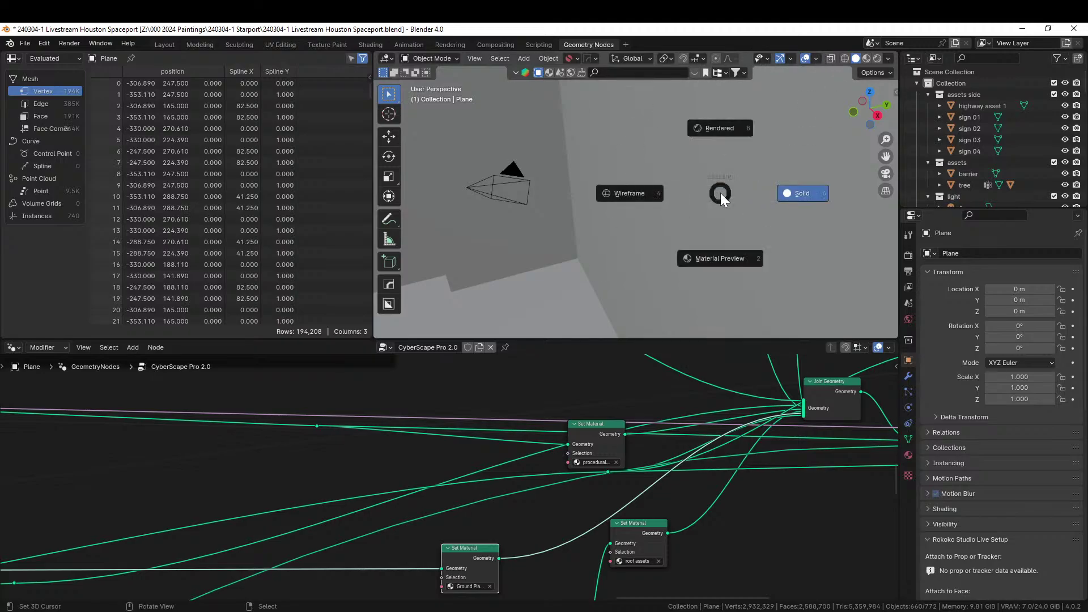
{"action": "key", "text": "8"}
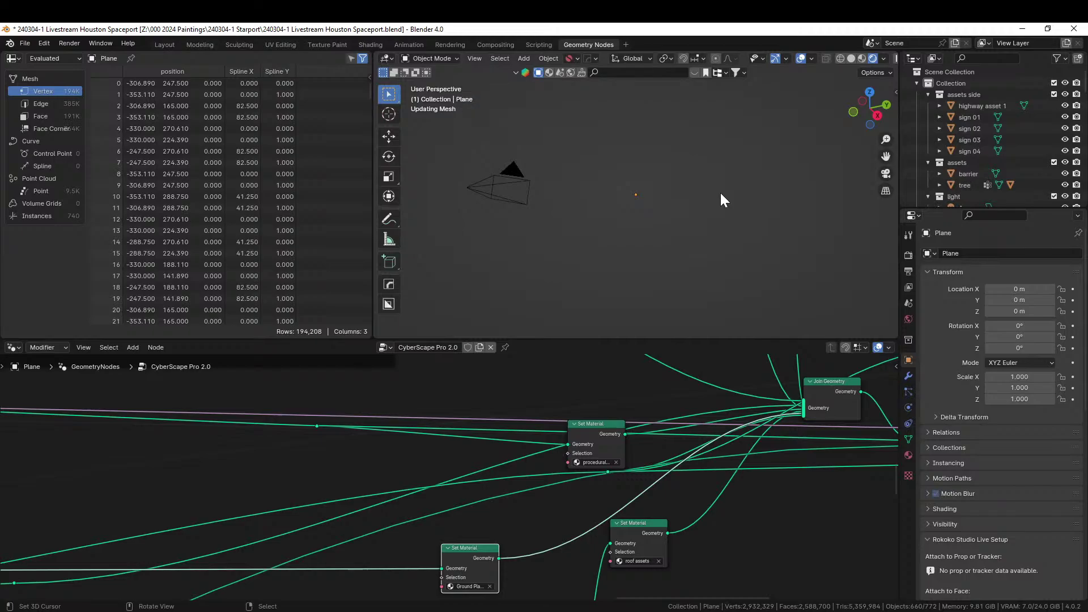
{"action": "middle_click_drag", "start_coordinate": [705, 194], "coordinate": [690, 248]}
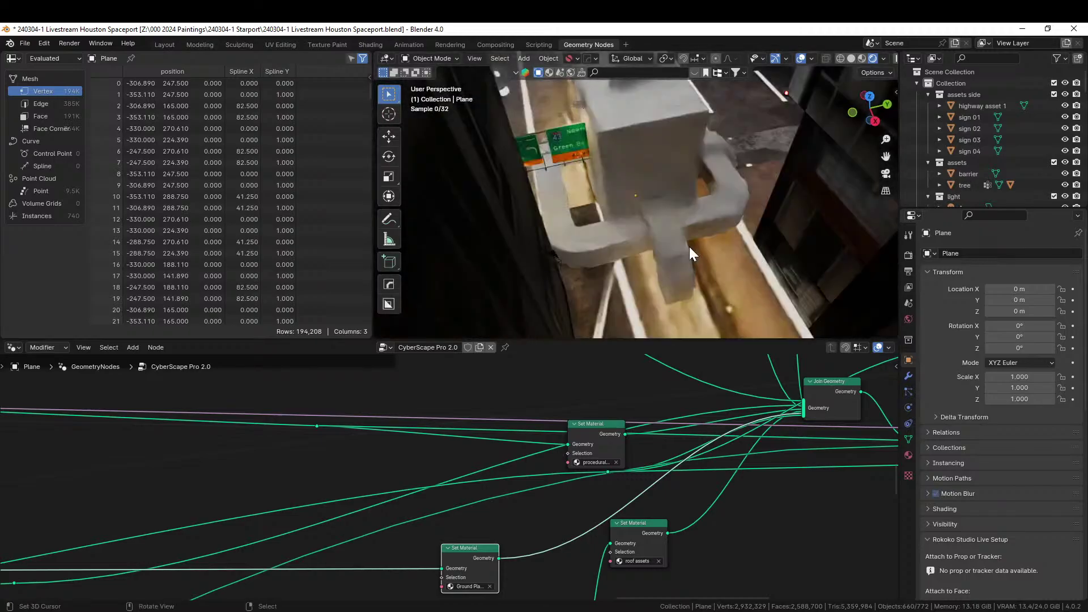
{"action": "scroll", "coordinate": [690, 248], "scroll_direction": "down", "scroll_amount": 4}
{"action": "scroll", "coordinate": [690, 248], "scroll_direction": "down", "scroll_amount": 3}
Step: Replace the Ground Plane material in its Set Material node with KB3D_BRT_ConcreteGrime
{"action": "middle_click_drag", "start_coordinate": [535, 538], "coordinate": [578, 461]}
{"action": "scroll", "coordinate": [549, 499], "scroll_direction": "up", "scroll_amount": 2}
{"action": "scroll", "coordinate": [547, 502], "scroll_direction": "up", "scroll_amount": 2}
{"action": "left_click", "coordinate": [525, 522]}
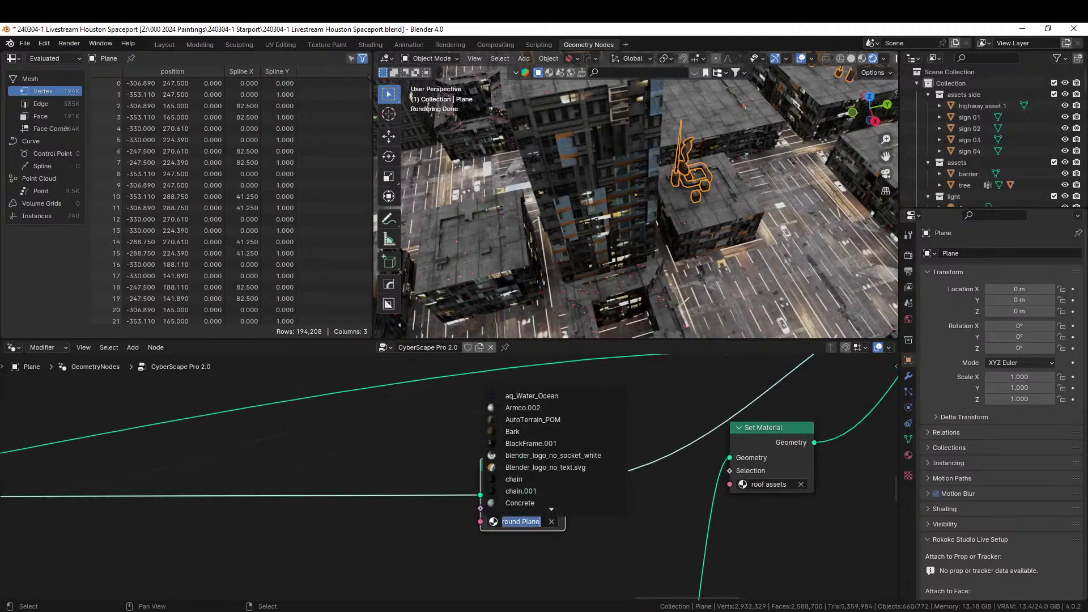
{"action": "type", "text": "CON"}
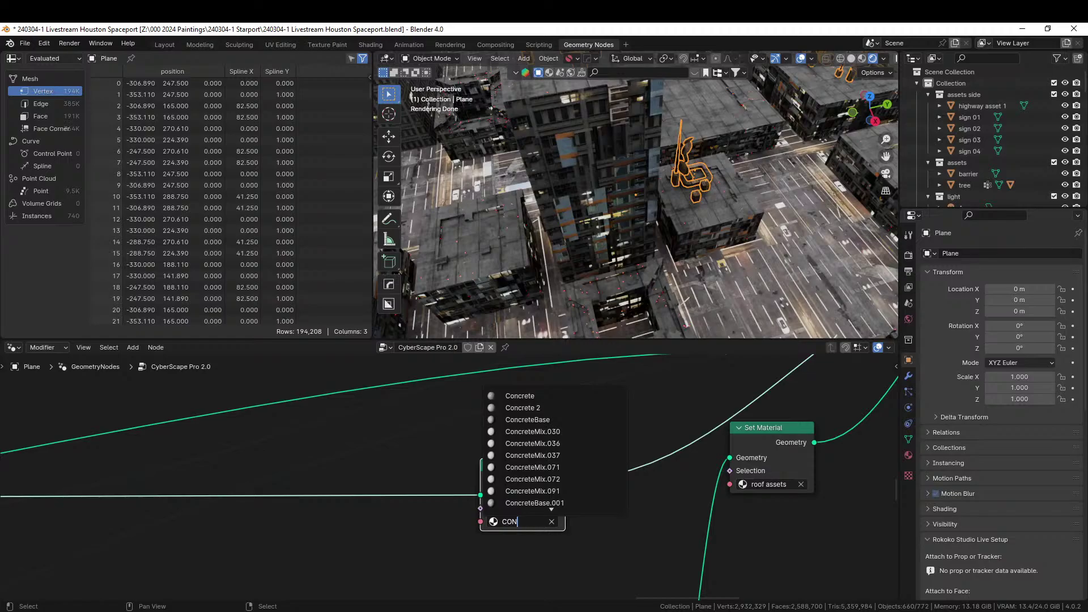
{"action": "key", "text": "BackSpace"}
{"action": "key", "text": "BackSpace"}
{"action": "key", "text": "BackSpace"}
{"action": "type", "text": "KB"}
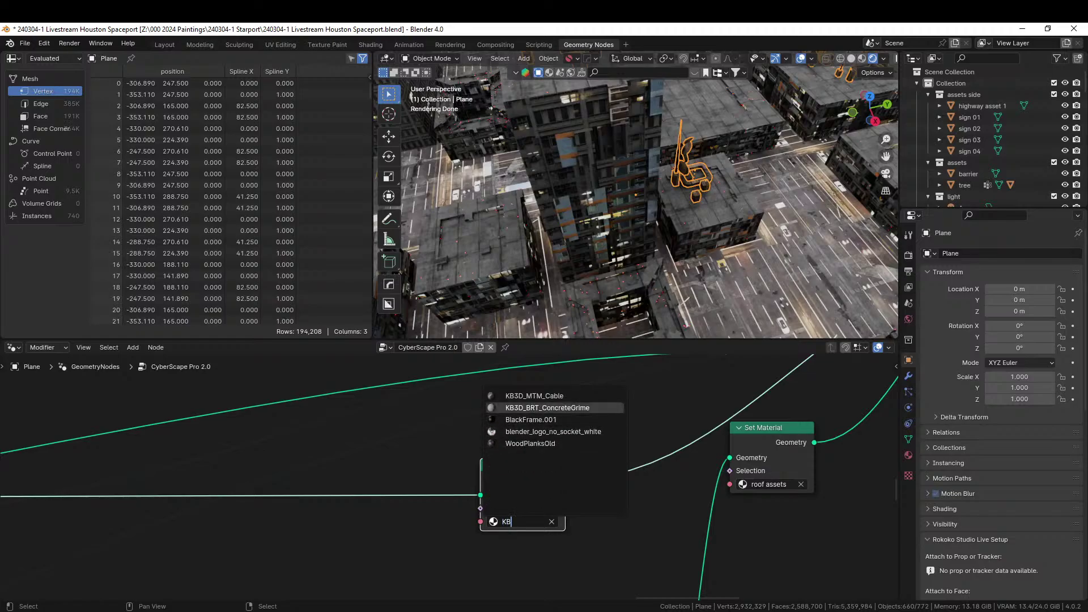
{"action": "left_click", "coordinate": [556, 406]}
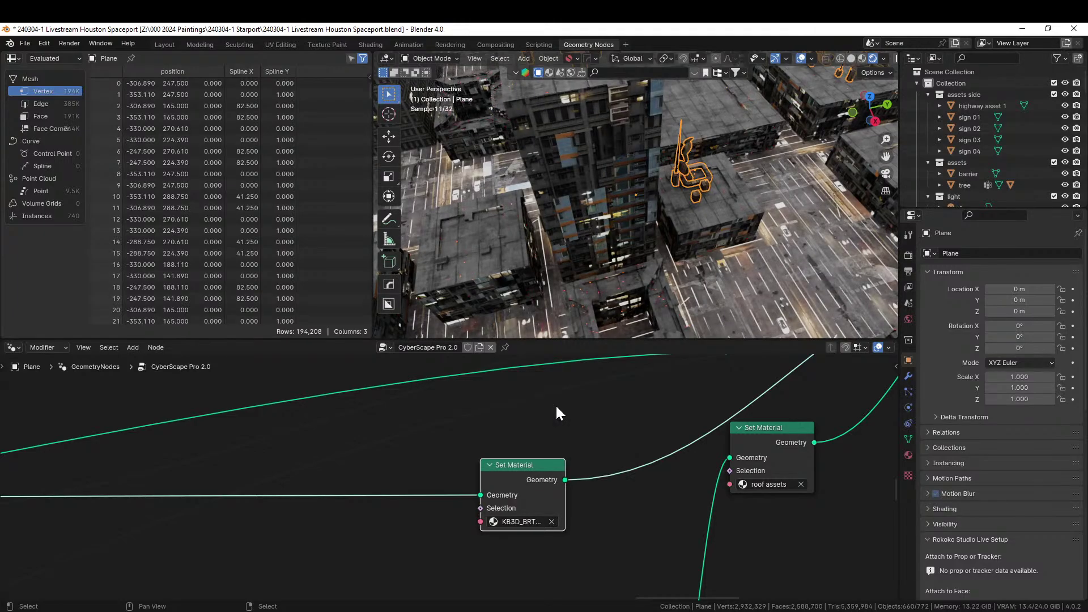
{"action": "middle_click_drag", "start_coordinate": [794, 313], "coordinate": [736, 348]}
Step: Find the Set Material node fed by the Street group and replace its Streets material with KB3D_BRT_ConcreteGrime
{"action": "scroll", "coordinate": [623, 448], "scroll_direction": "down", "scroll_amount": 4}
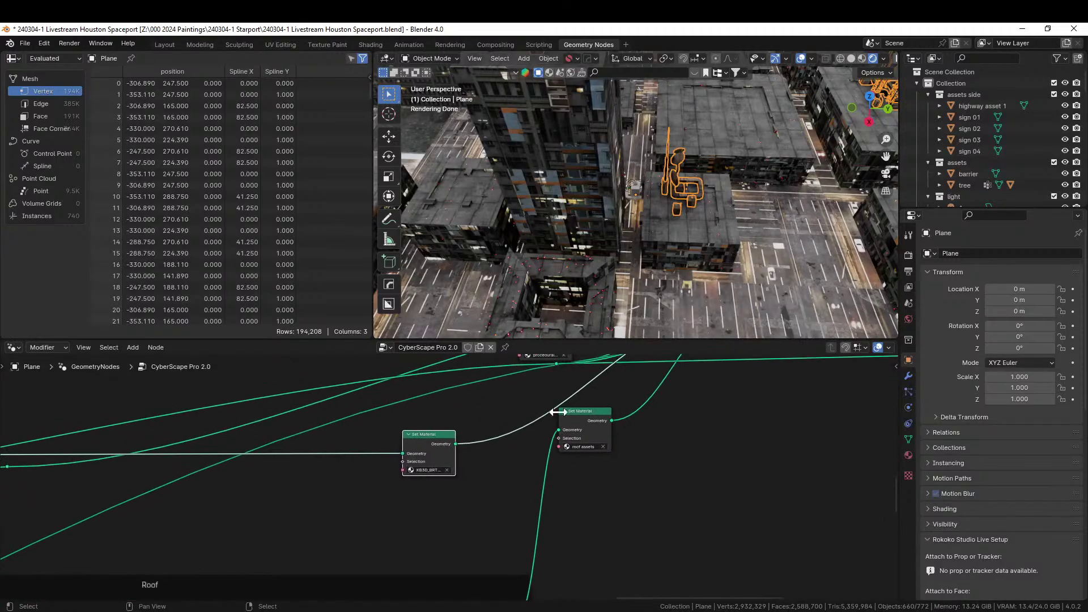
{"action": "middle_click_drag", "start_coordinate": [467, 512], "coordinate": [576, 375]}
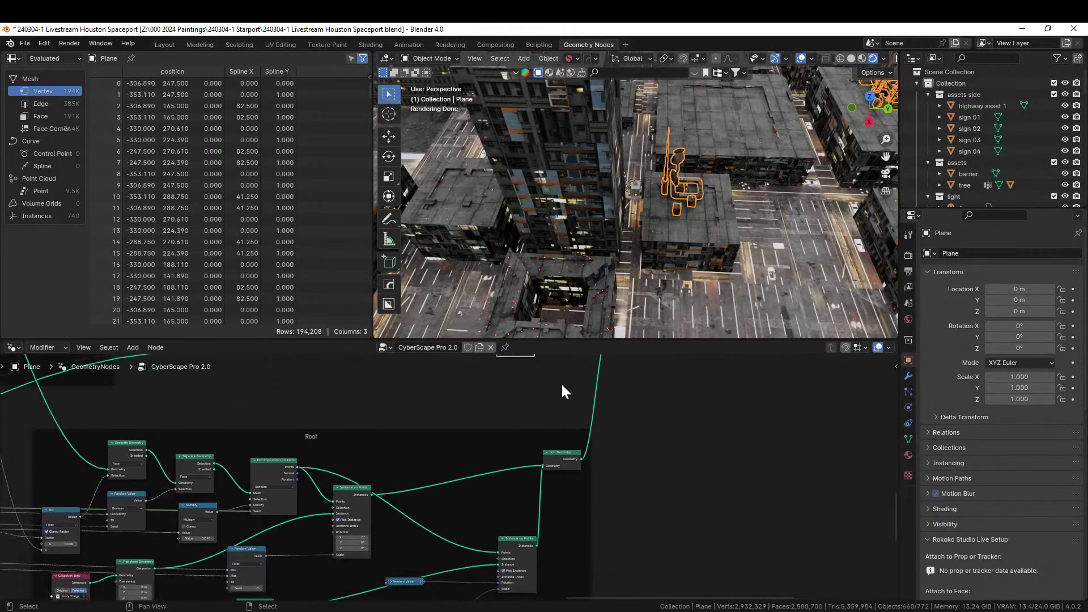
{"action": "scroll", "coordinate": [634, 145], "scroll_direction": "down", "scroll_amount": 6}
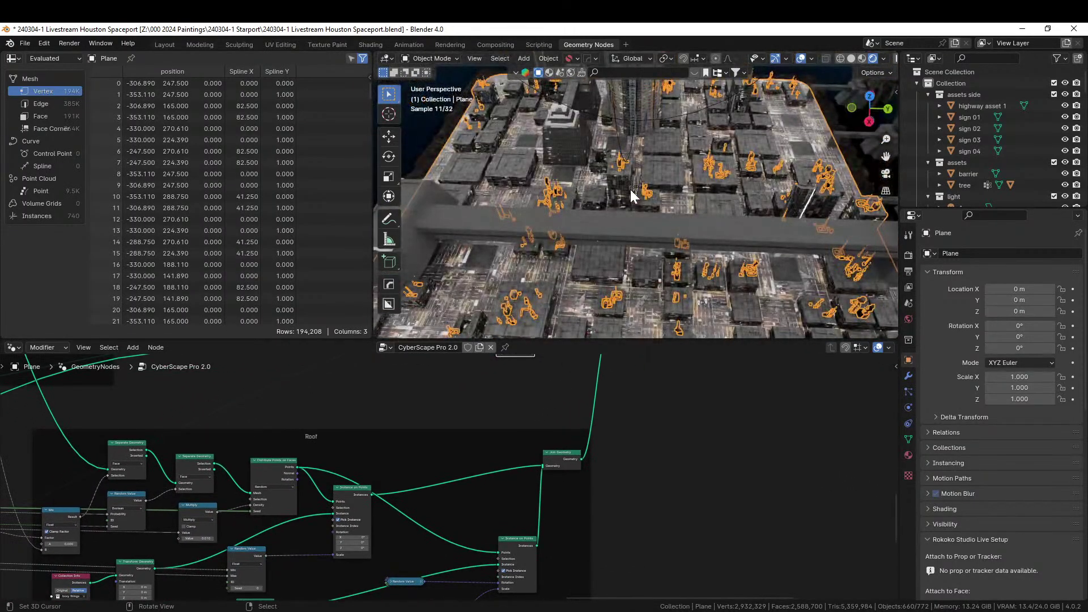
{"action": "middle_click_drag", "start_coordinate": [634, 189], "coordinate": [699, 540]}
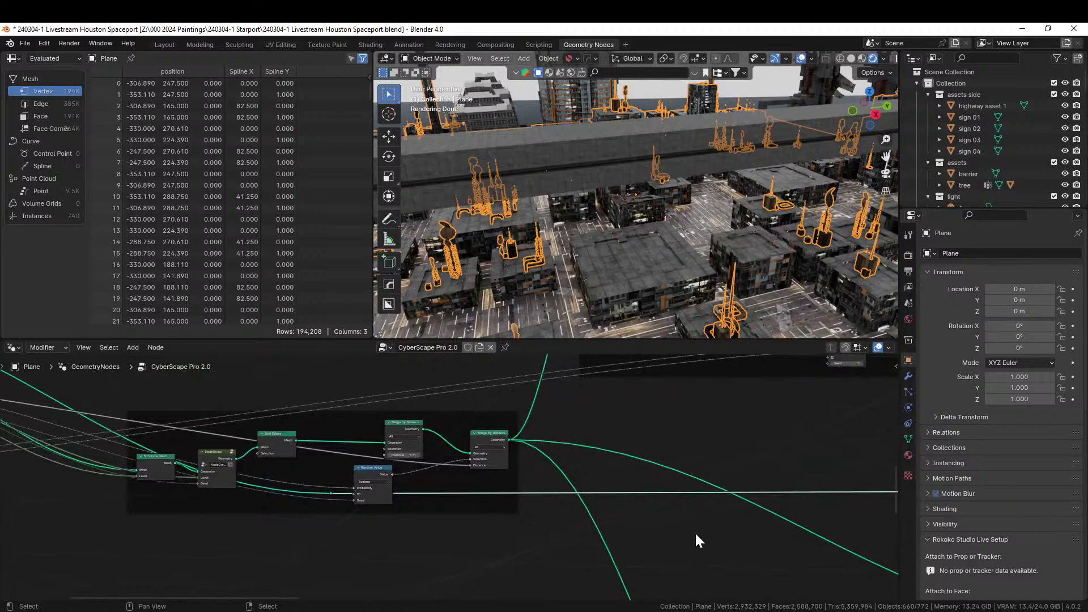
{"action": "scroll", "coordinate": [571, 527], "scroll_direction": "up", "scroll_amount": 3}
{"action": "middle_click_drag", "start_coordinate": [550, 529], "coordinate": [356, 437]}
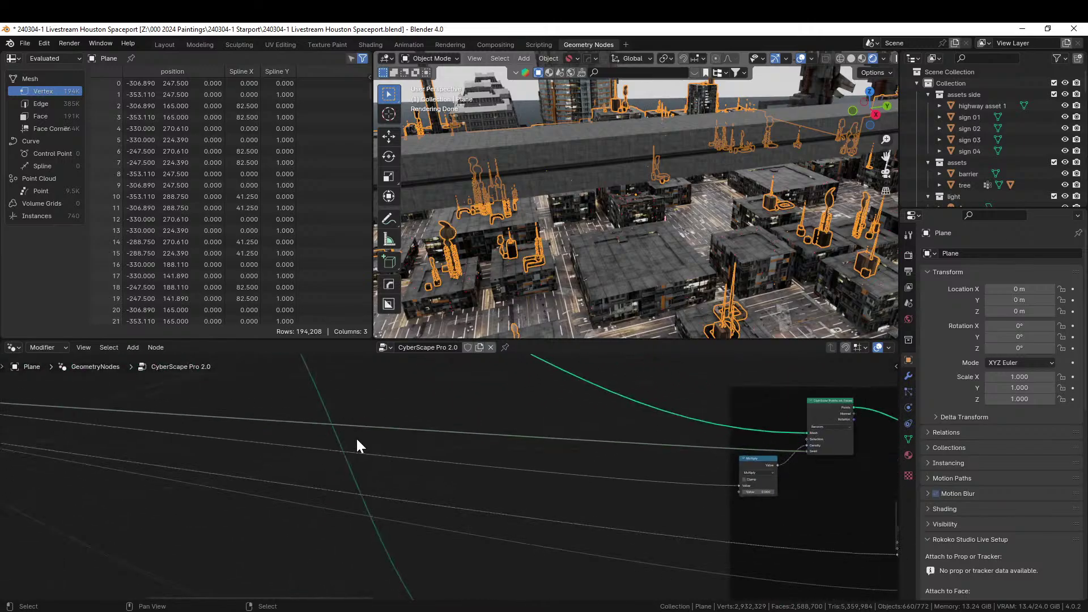
{"action": "scroll", "coordinate": [356, 437], "scroll_direction": "down", "scroll_amount": 5}
{"action": "middle_click_drag", "start_coordinate": [399, 491], "coordinate": [417, 362]}
{"action": "scroll", "coordinate": [590, 456], "scroll_direction": "up", "scroll_amount": 3}
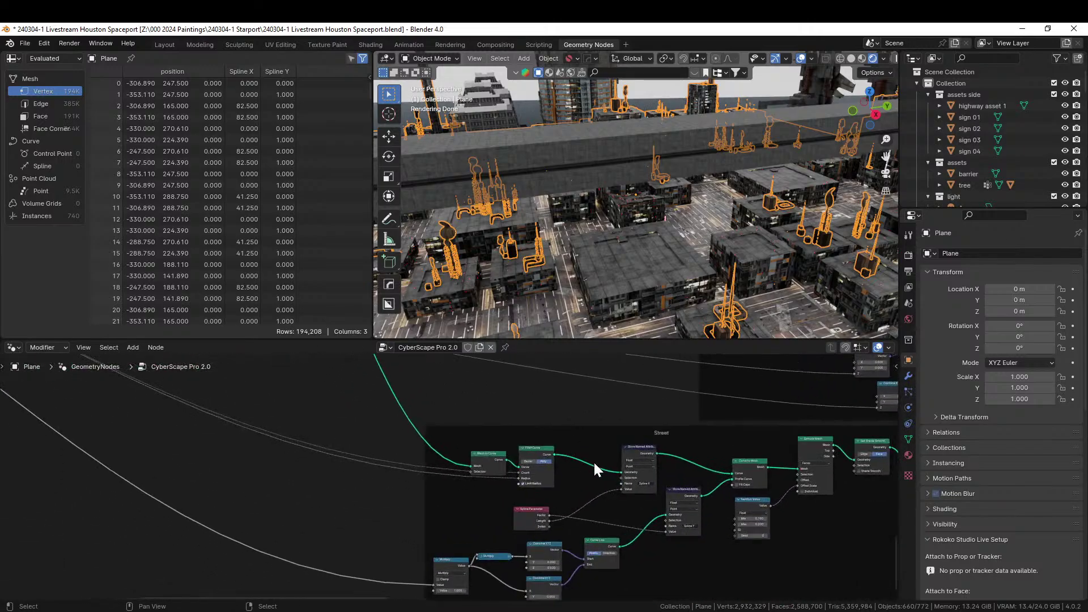
{"action": "middle_click_drag", "start_coordinate": [577, 461], "coordinate": [356, 460]}
{"action": "scroll", "coordinate": [556, 489], "scroll_direction": "up", "scroll_amount": 4}
{"action": "middle_click_drag", "start_coordinate": [620, 505], "coordinate": [393, 522]}
{"action": "scroll", "coordinate": [587, 519], "scroll_direction": "up", "scroll_amount": 4}
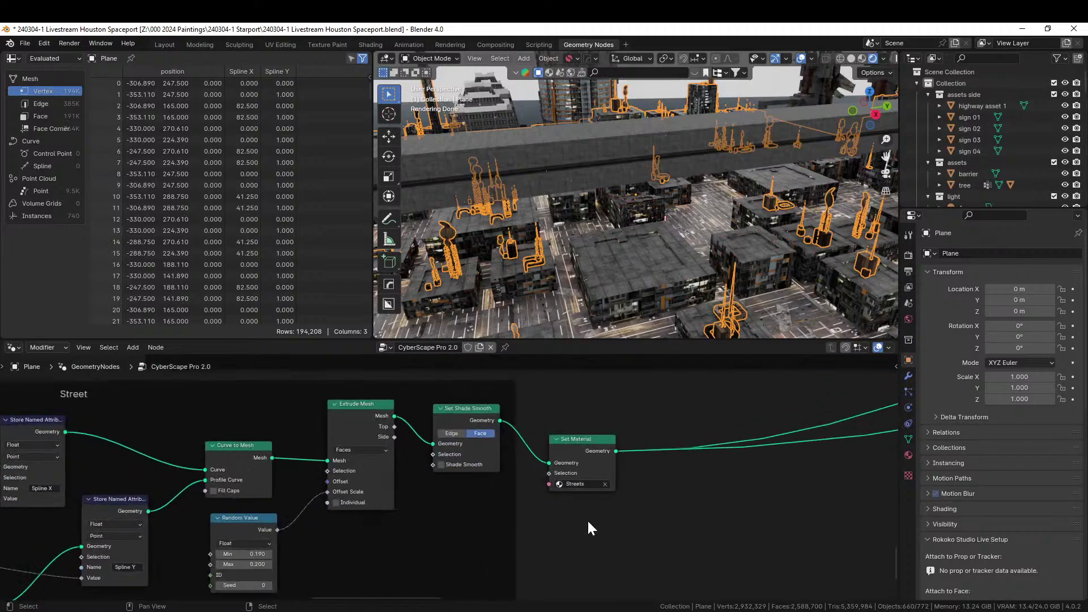
{"action": "left_click", "coordinate": [590, 484]}
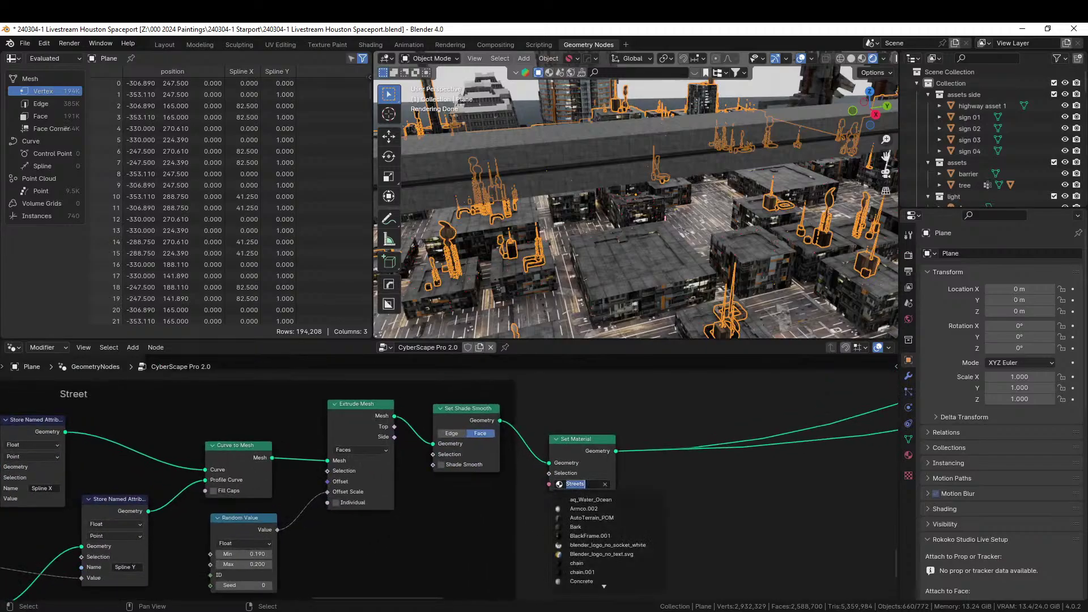
{"action": "type", "text": "GRIM"}
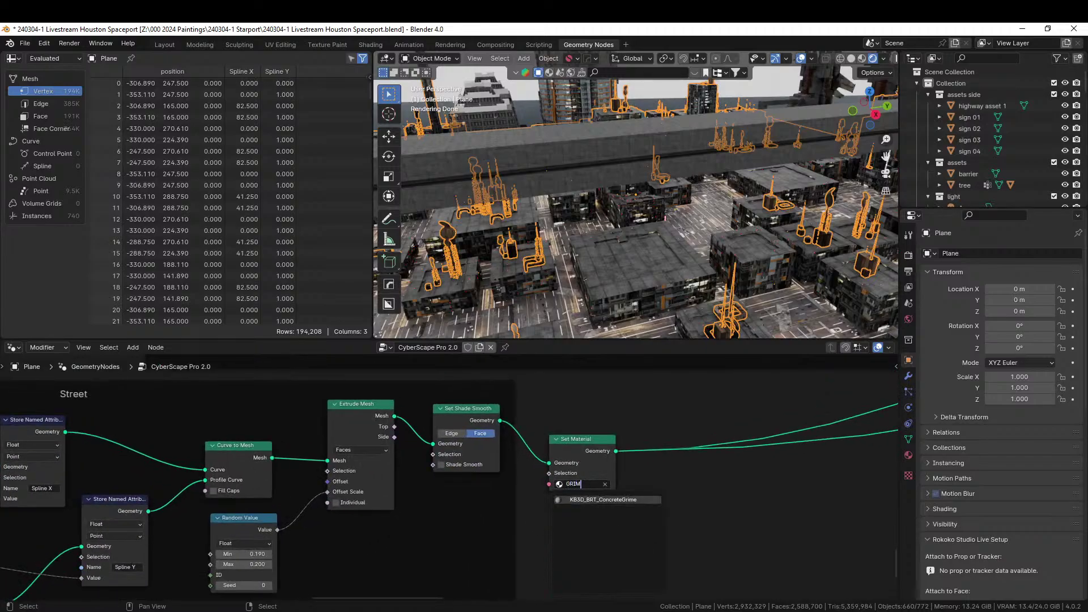
{"action": "left_click", "coordinate": [604, 500]}
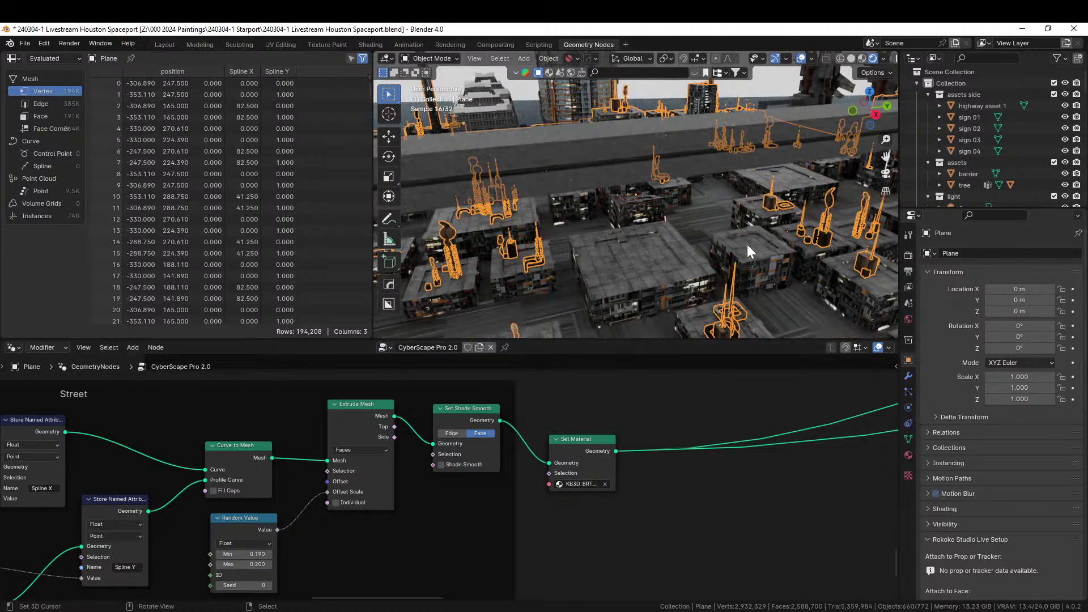
Step: Inspect the city's retextured streets and rooftops from several angles, and survey the whole generator node tree
{"action": "middle_click_drag", "start_coordinate": [747, 244], "coordinate": [747, 285]}
{"action": "scroll", "coordinate": [747, 286], "scroll_direction": "down", "scroll_amount": 5}
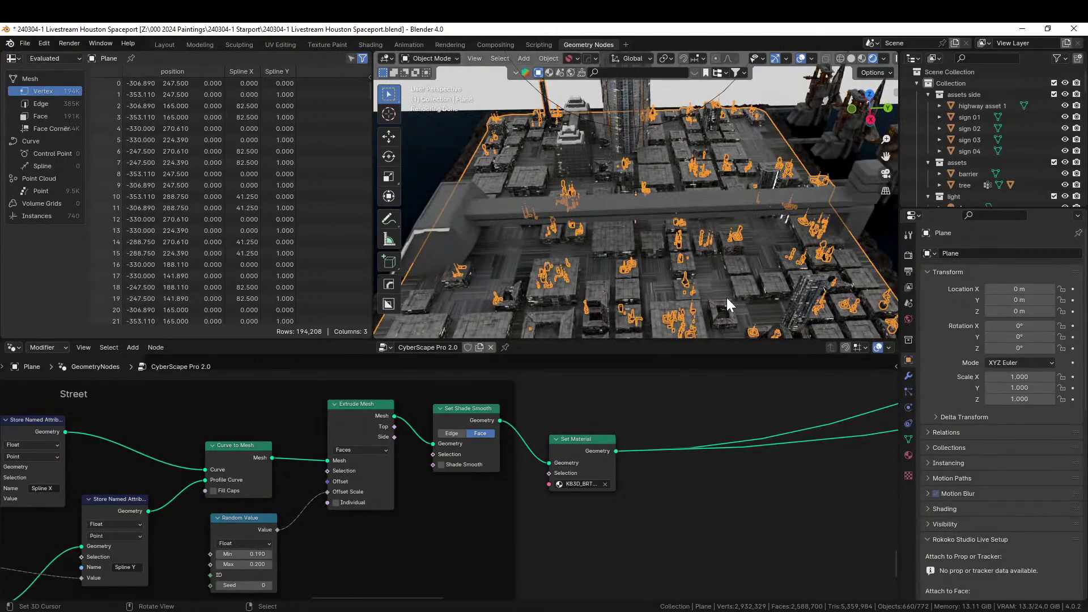
{"action": "scroll", "coordinate": [693, 264], "scroll_direction": "up", "scroll_amount": 4}
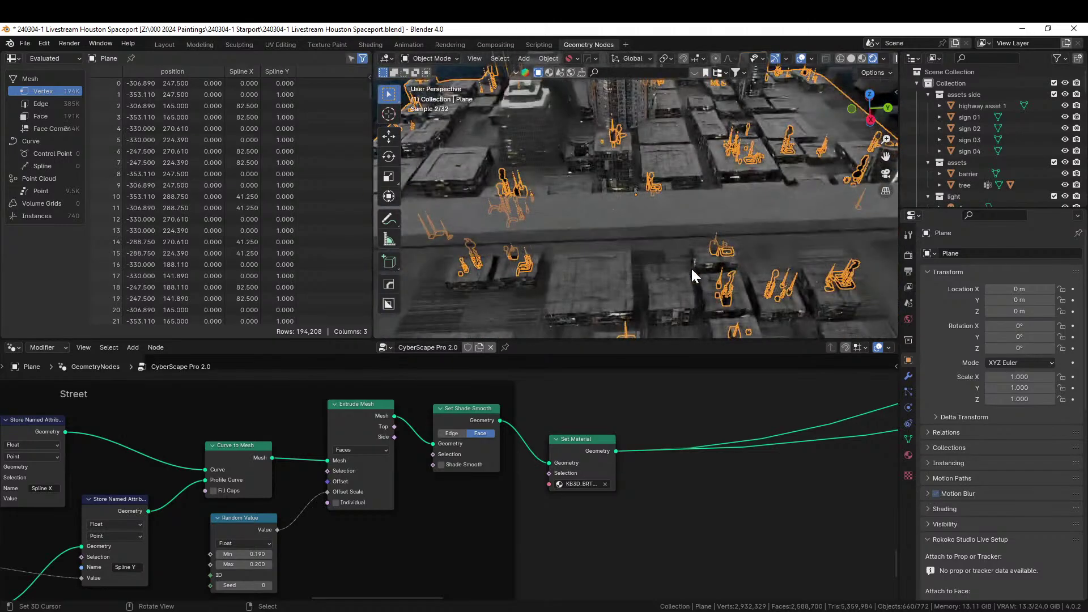
{"action": "middle_click_drag", "start_coordinate": [640, 277], "coordinate": [621, 291]}
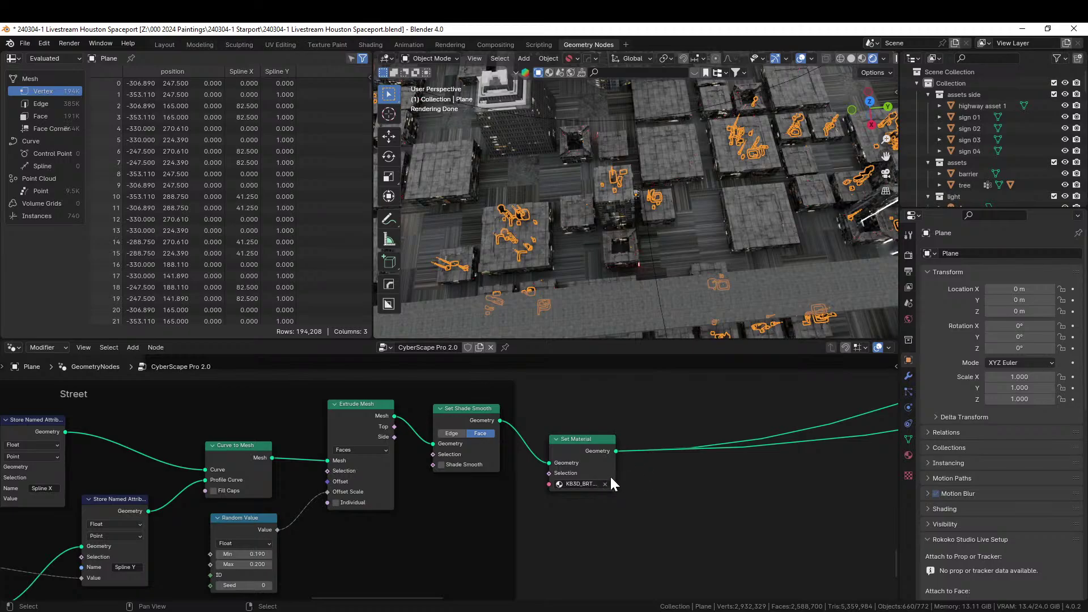
{"action": "scroll", "coordinate": [675, 382], "scroll_direction": "down", "scroll_amount": 1}
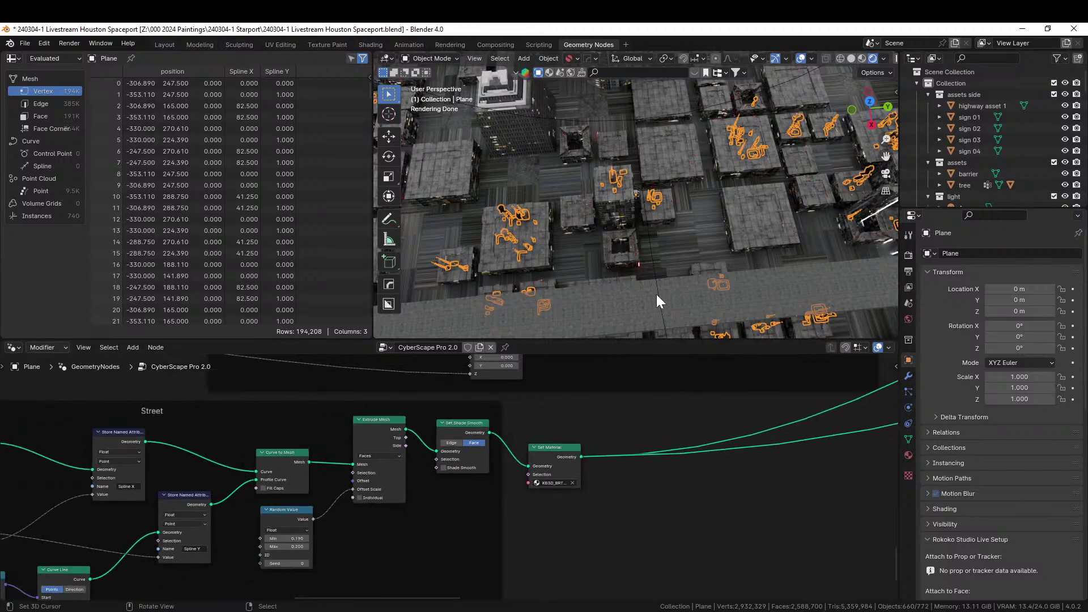
{"action": "scroll", "coordinate": [656, 297], "scroll_direction": "down", "scroll_amount": 3}
{"action": "scroll", "coordinate": [654, 473], "scroll_direction": "down", "scroll_amount": 10}
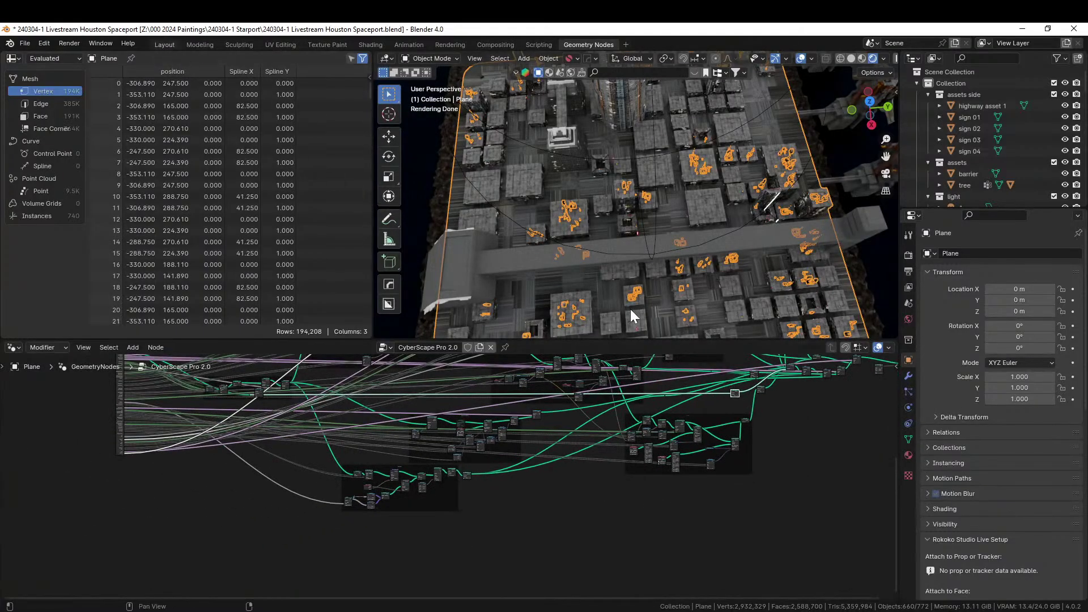
Step: Return to the Layout workspace and add a 2 m cube on the water beside the city, at about X 469 m, Y -247 m
{"action": "key", "text": "ctrl+Page_Down"}
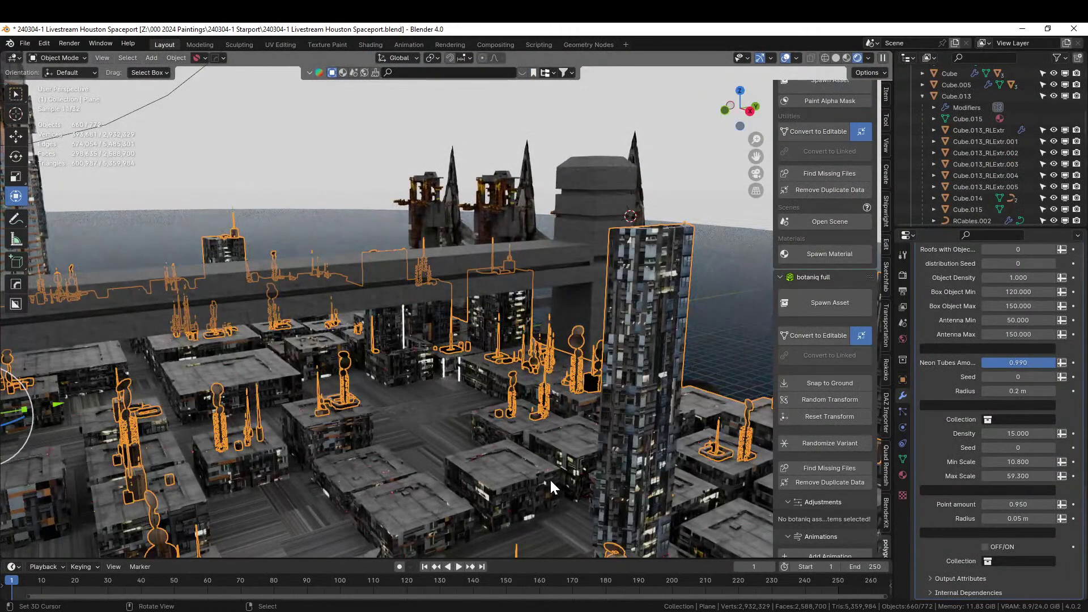
{"action": "scroll", "coordinate": [522, 453], "scroll_direction": "down", "scroll_amount": 10}
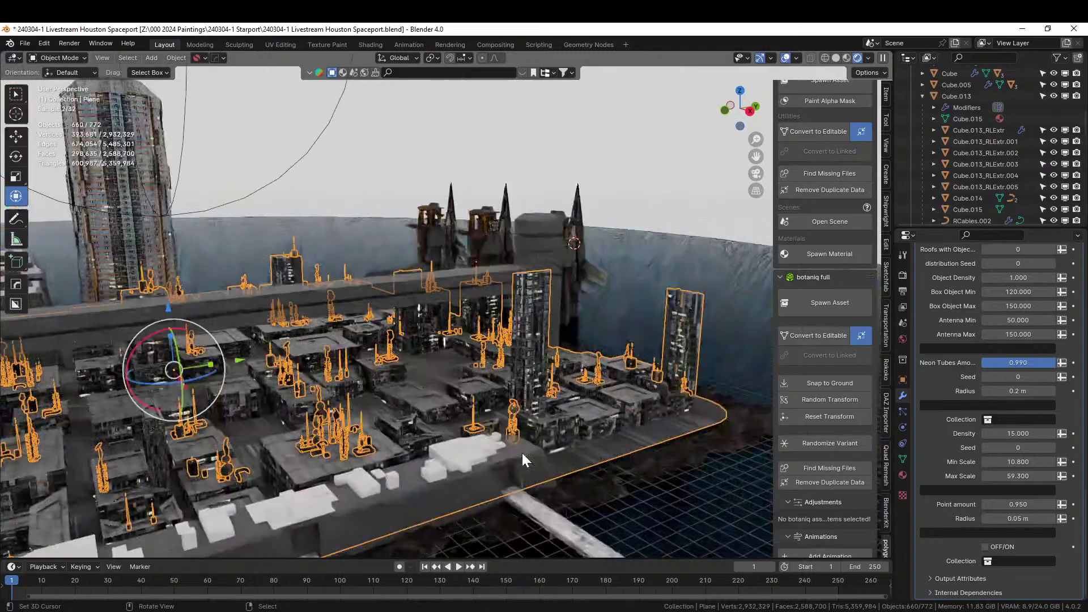
{"action": "middle_click_drag", "start_coordinate": [454, 467], "coordinate": [378, 459]}
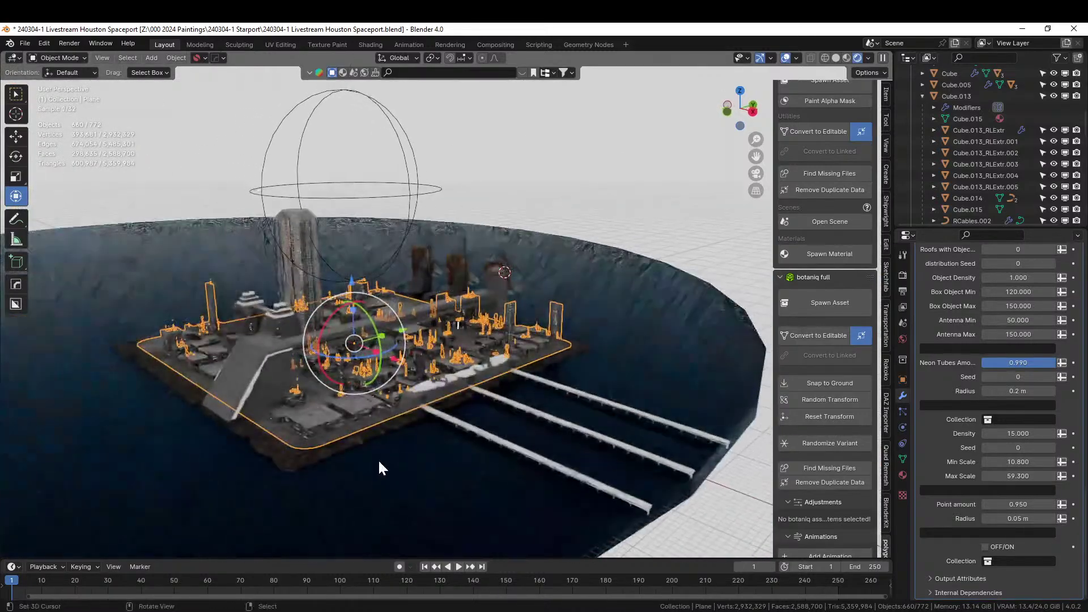
{"action": "left_click", "coordinate": [408, 458]}
{"action": "key", "text": "shift+a"}
{"action": "mouse_move", "coordinate": [365, 310]}
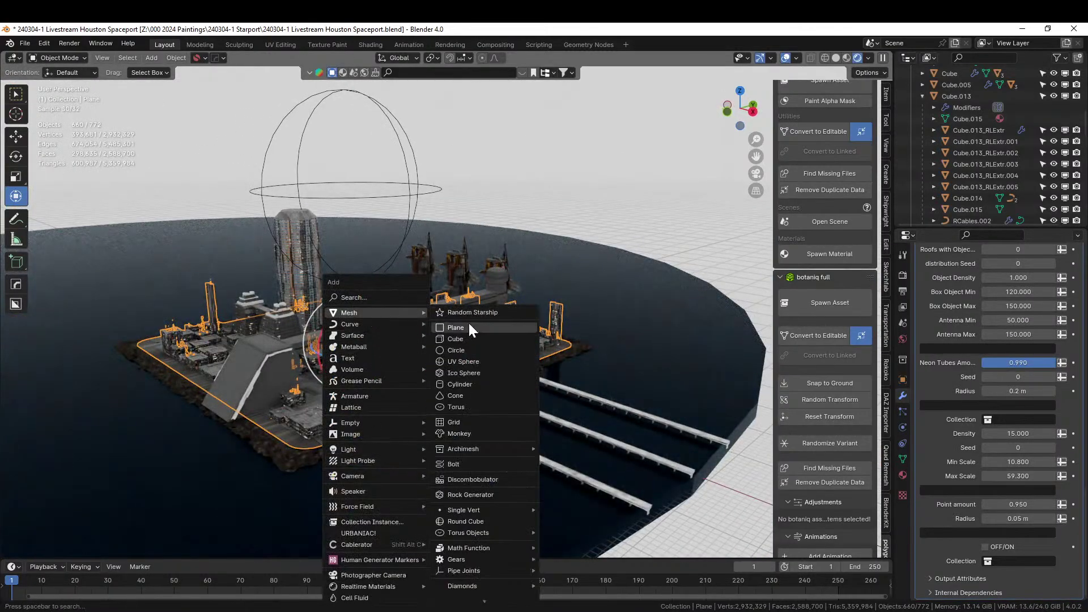
{"action": "left_click", "coordinate": [471, 339]}
{"action": "key", "text": "KP_Decimal"}
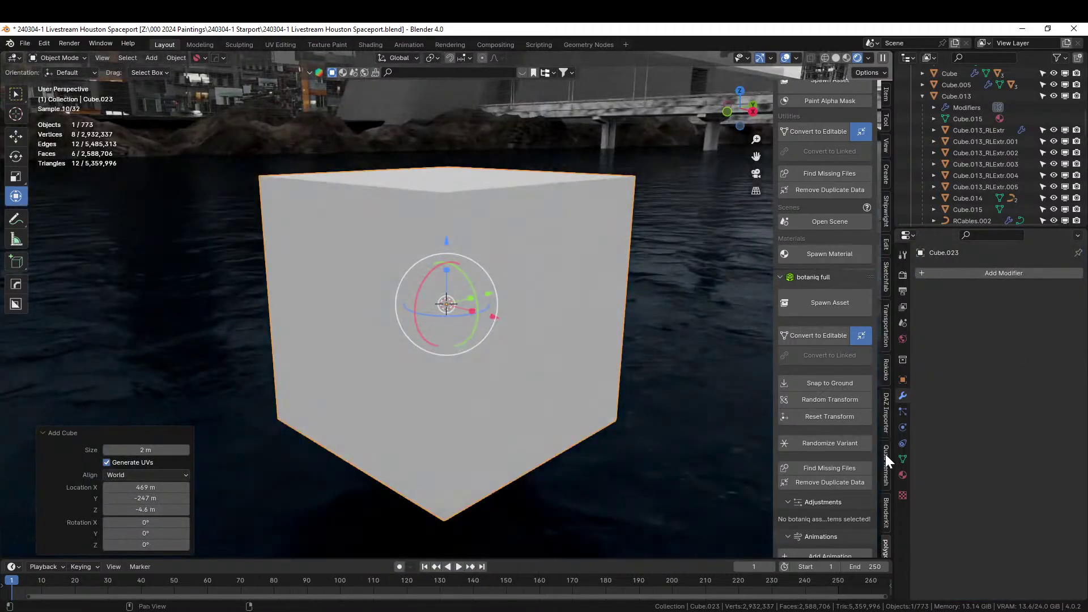
Step: Add the Asphalt material from the Exterior category of Realtime Materials to the new cube
{"action": "scroll", "coordinate": [885, 454], "scroll_direction": "down", "scroll_amount": 10}
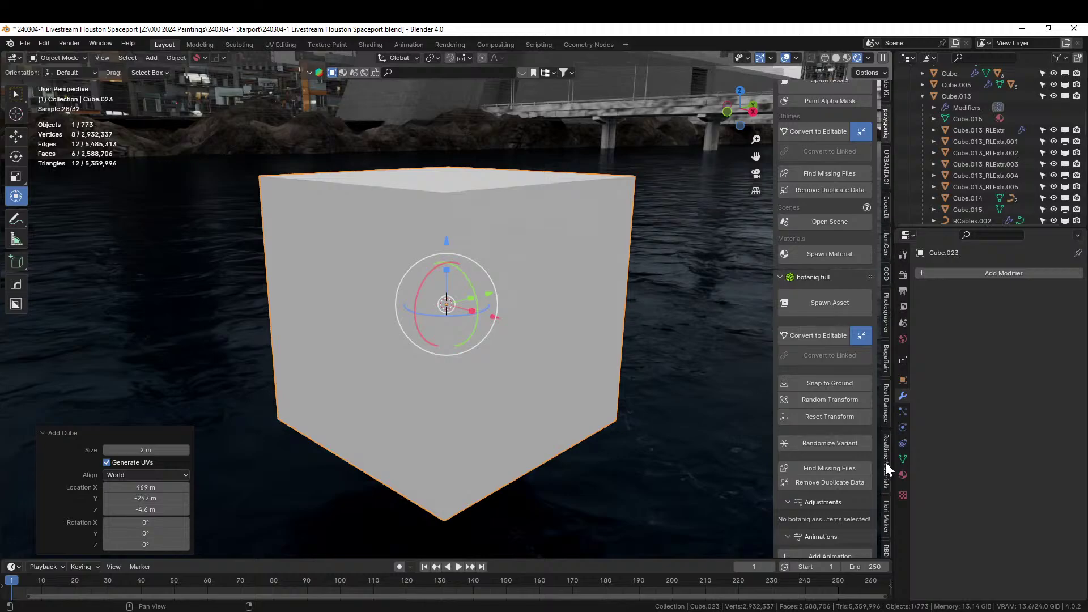
{"action": "left_click", "coordinate": [888, 474]}
{"action": "left_click", "coordinate": [828, 145]}
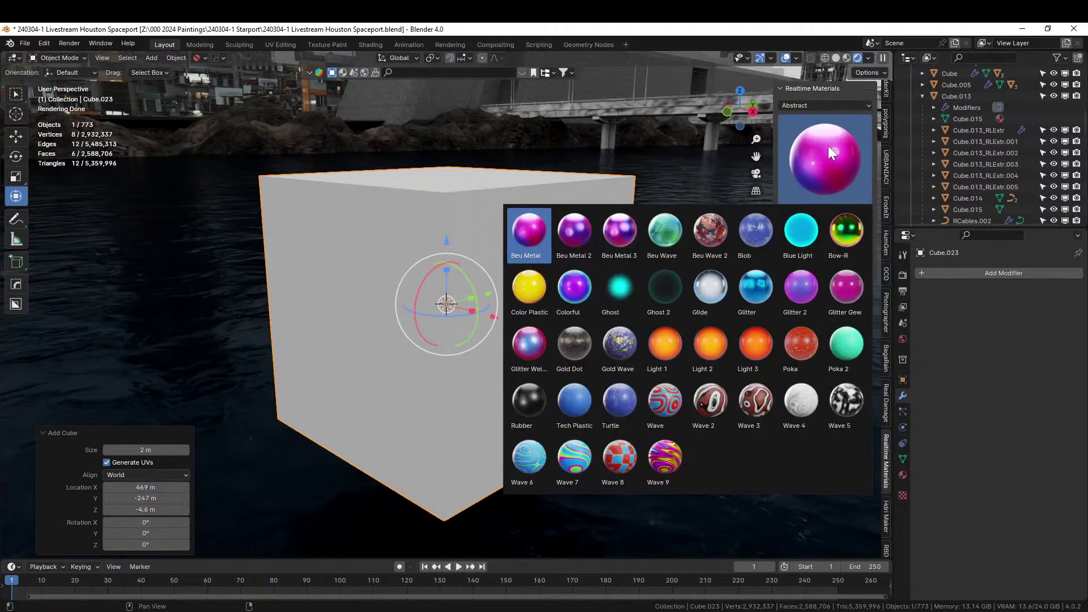
{"action": "left_click", "coordinate": [829, 103]}
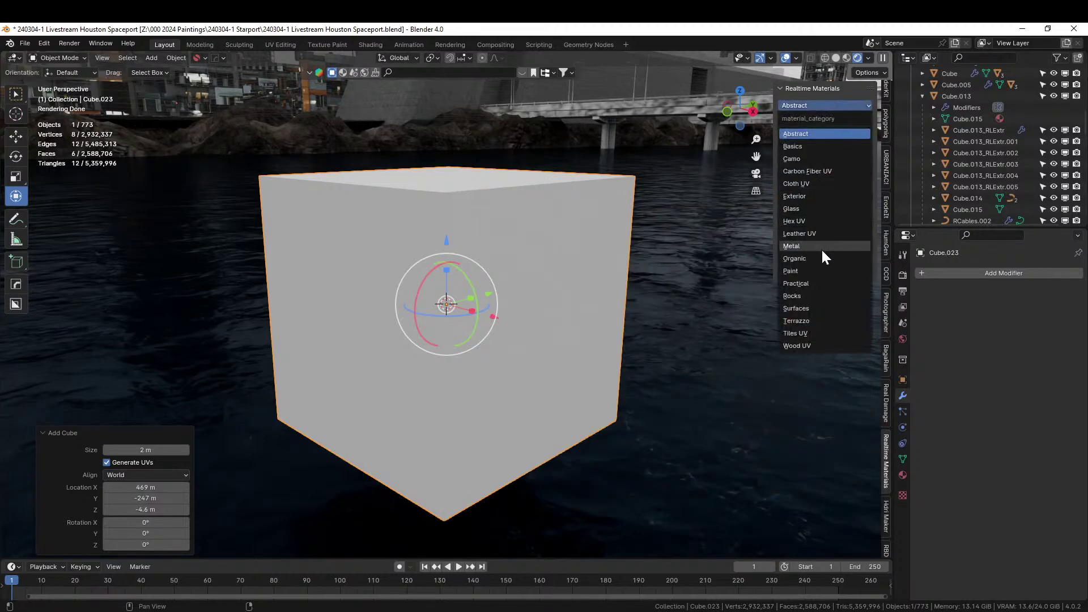
{"action": "left_click", "coordinate": [816, 195]}
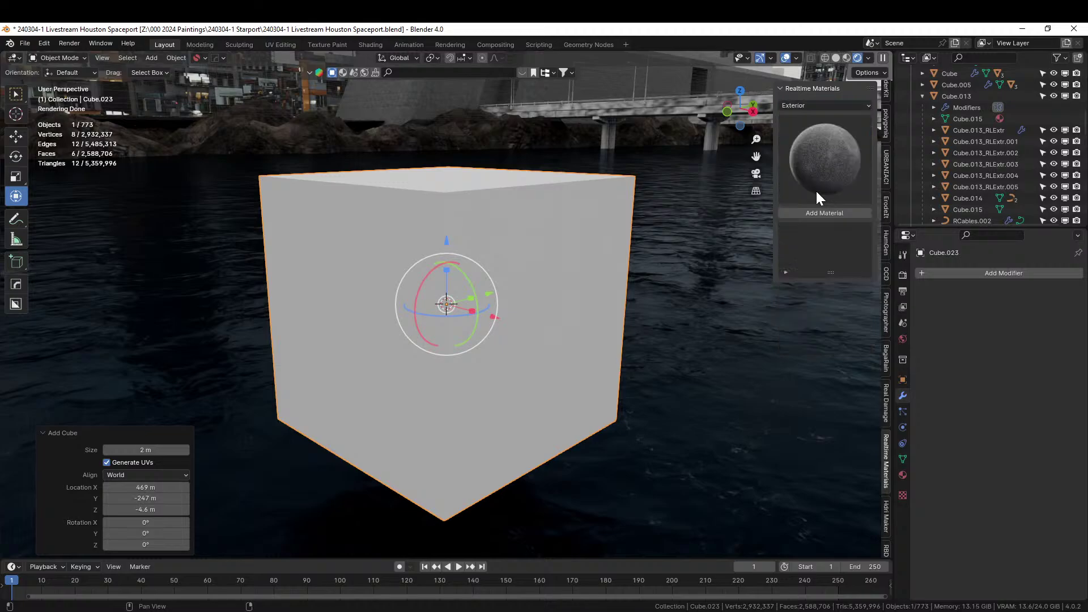
{"action": "left_click", "coordinate": [818, 174]}
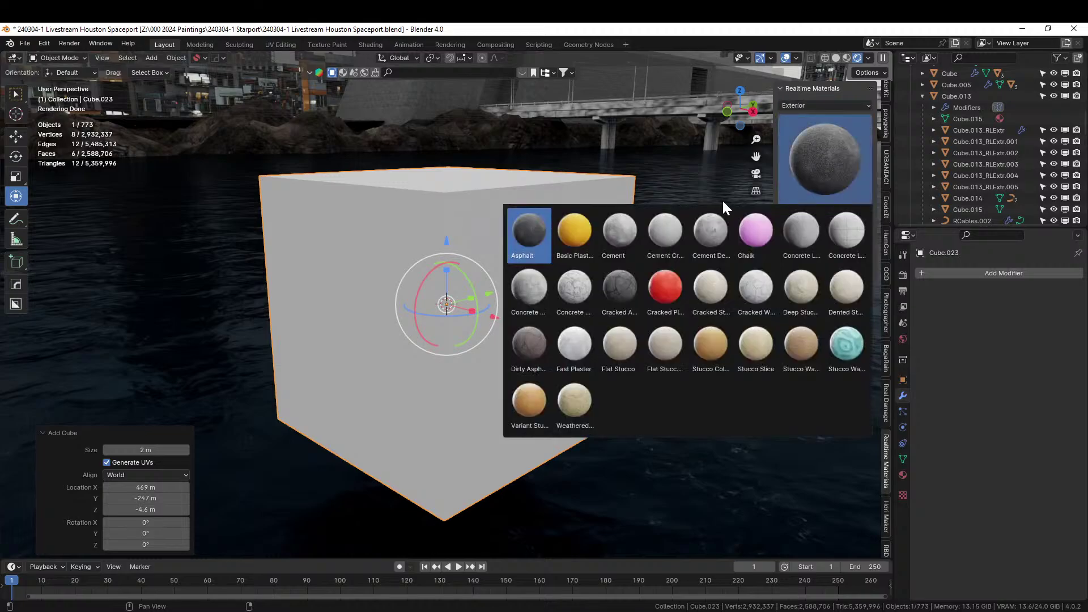
{"action": "left_click", "coordinate": [525, 228]}
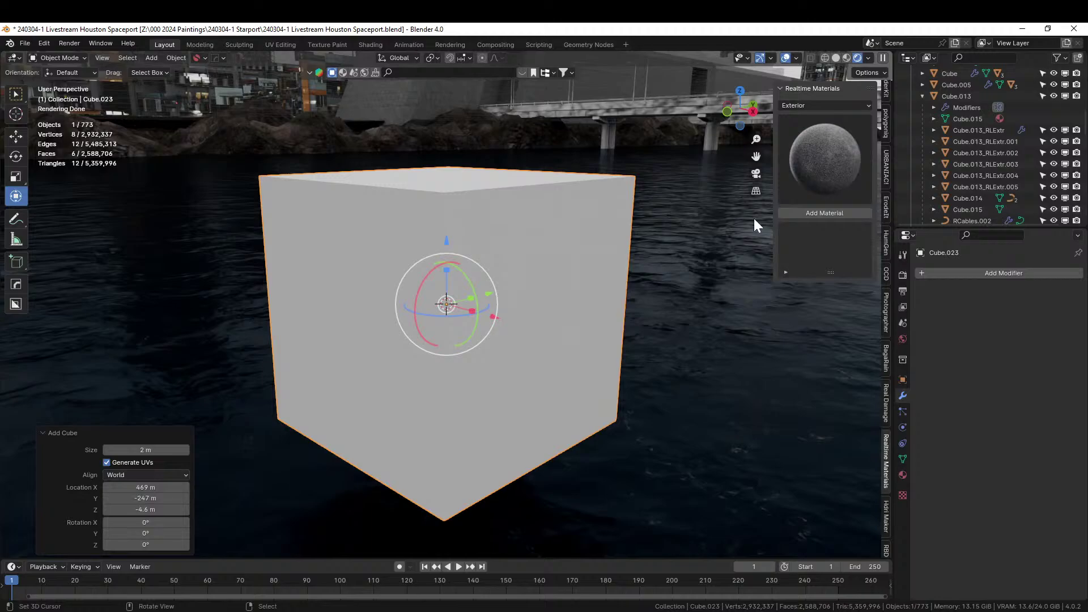
{"action": "left_click", "coordinate": [831, 213]}
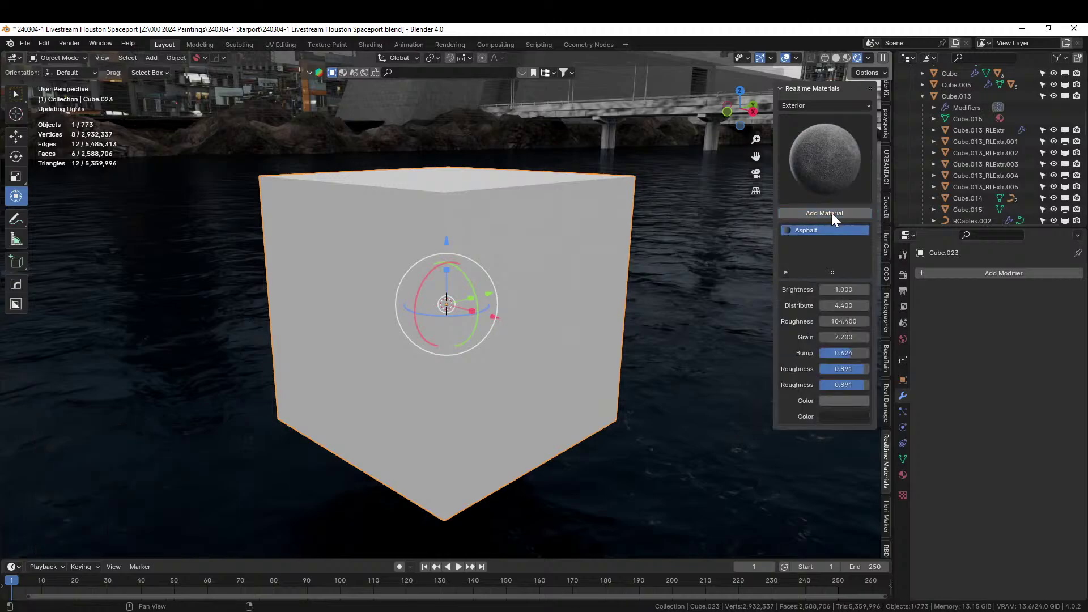
{"action": "scroll", "coordinate": [635, 315], "scroll_direction": "down", "scroll_amount": 10}
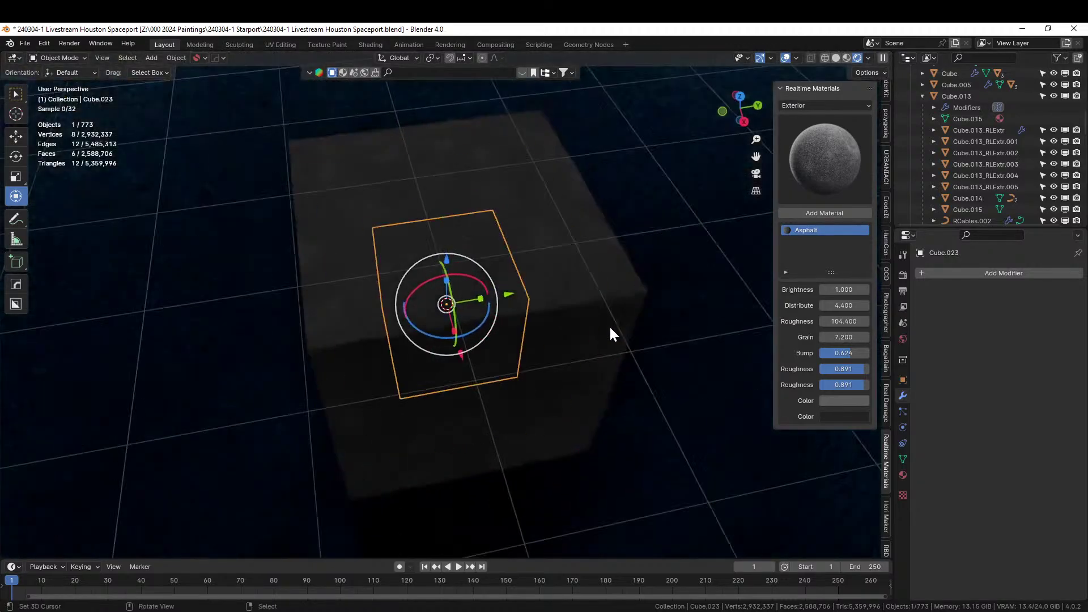
{"action": "middle_click_drag", "start_coordinate": [609, 325], "coordinate": [451, 307]}
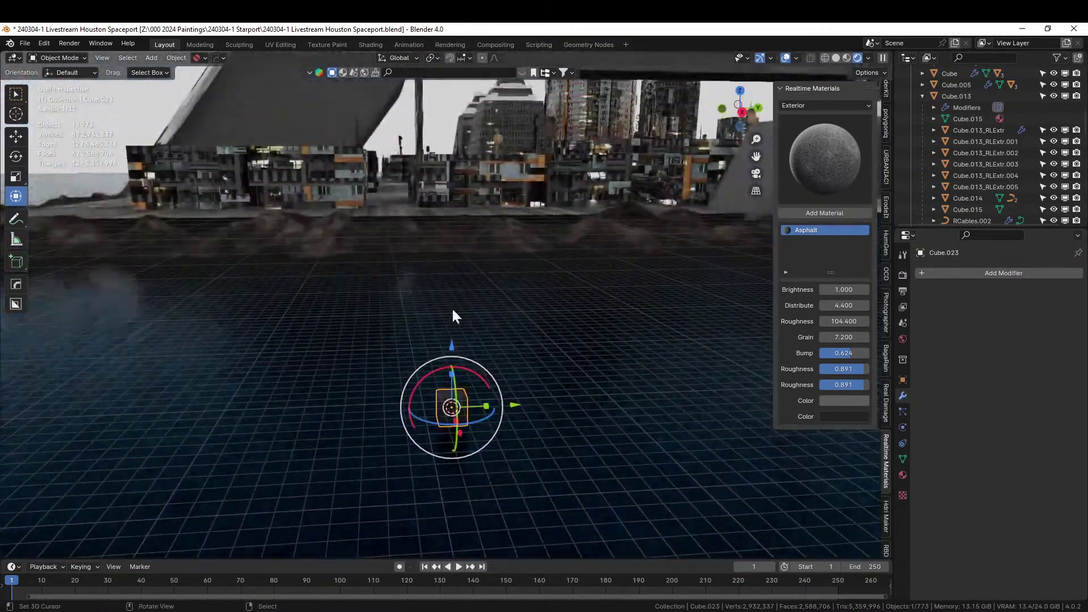
Step: Select the city plane and replace the material in the Street group's Set Material node with Asphalt, checking the streets in the view
{"action": "left_click", "coordinate": [396, 209]}
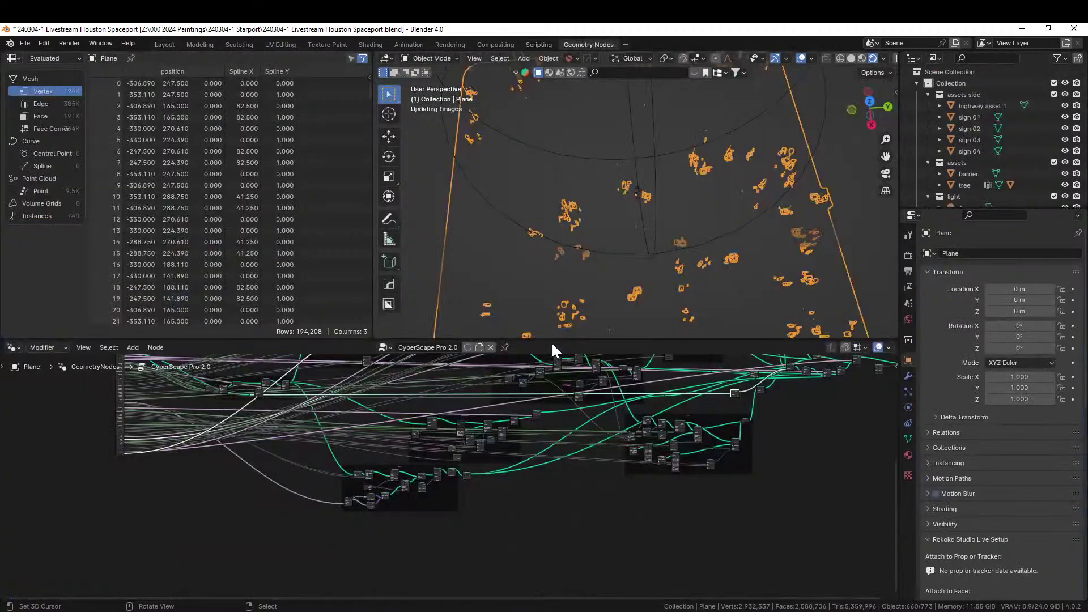
{"action": "scroll", "coordinate": [444, 520], "scroll_direction": "up", "scroll_amount": 10}
{"action": "scroll", "coordinate": [444, 519], "scroll_direction": "up", "scroll_amount": 8}
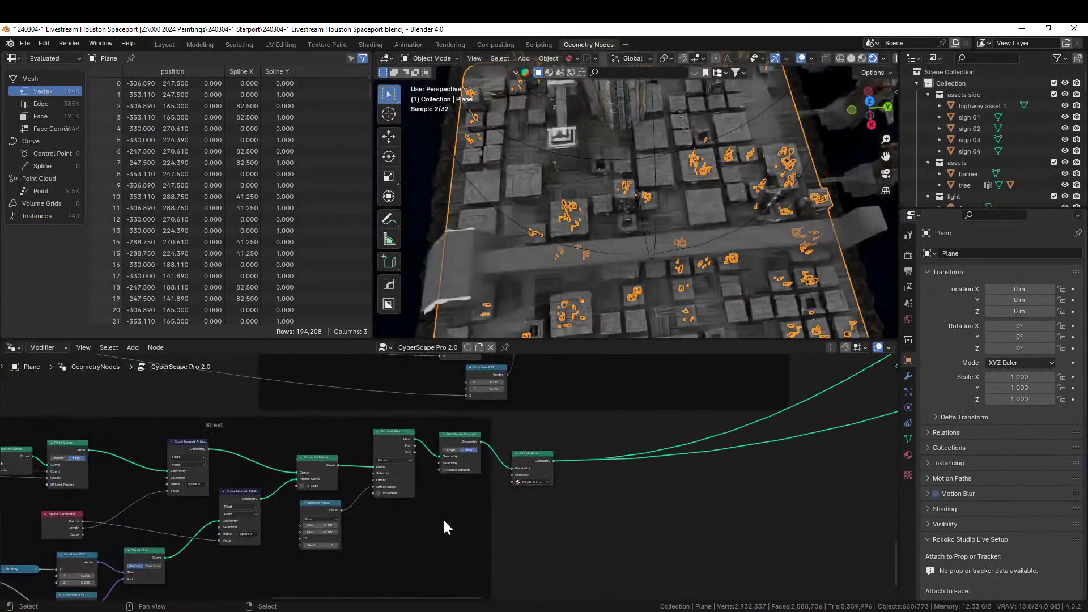
{"action": "left_click", "coordinate": [661, 491]}
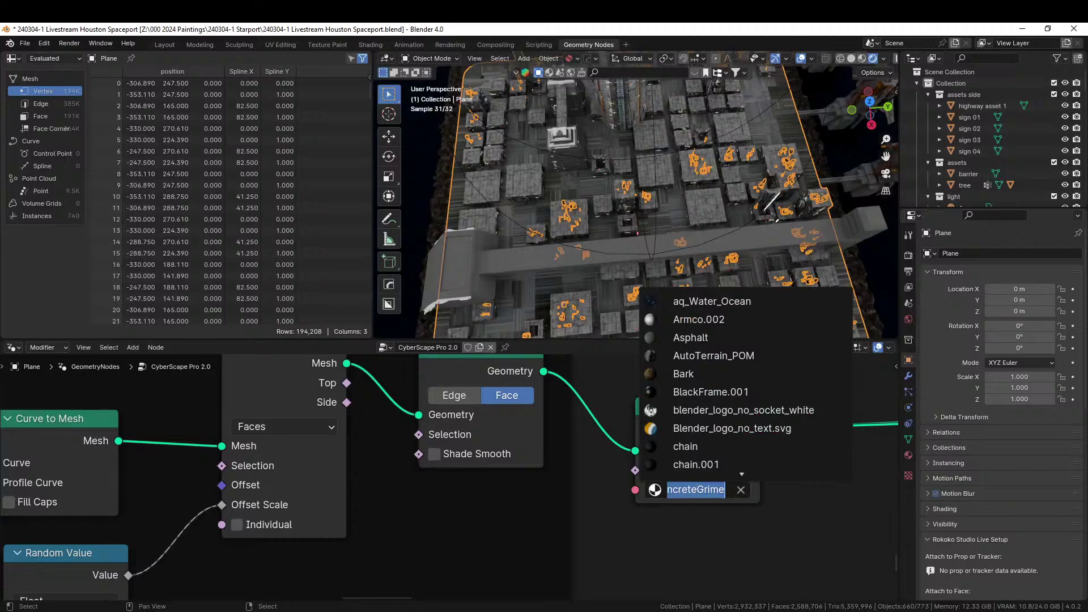
{"action": "type", "text": "AS"}
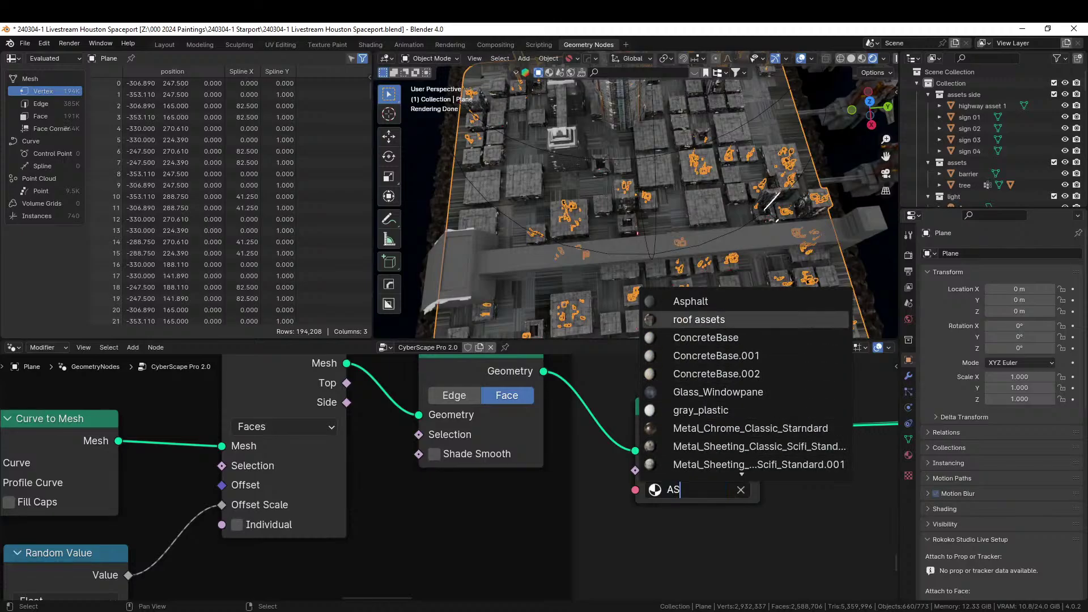
{"action": "left_click", "coordinate": [713, 304]}
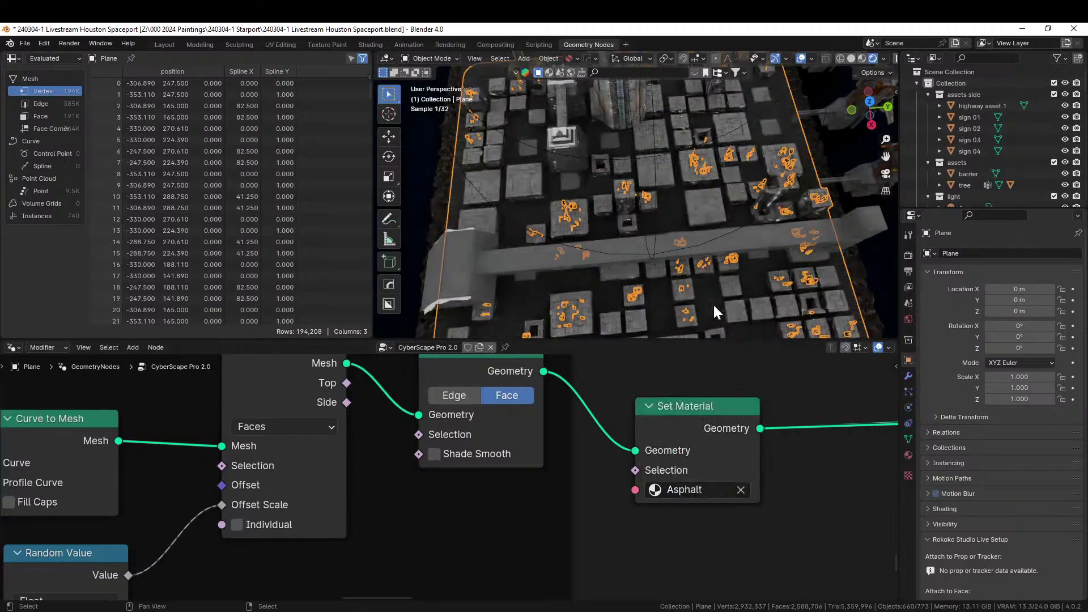
{"action": "middle_click_drag", "start_coordinate": [713, 304], "coordinate": [694, 173]}
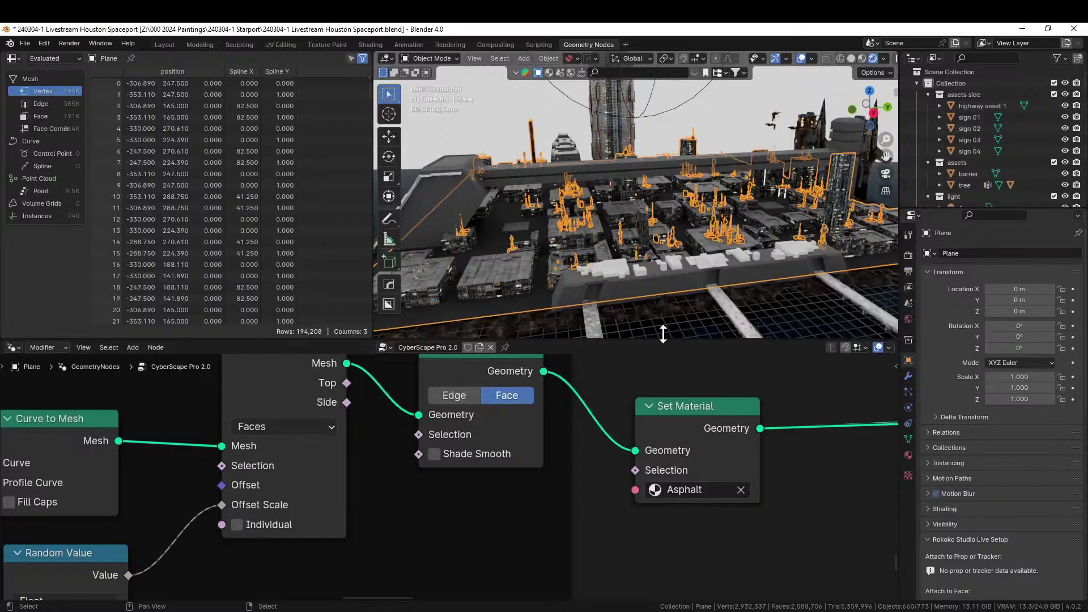
{"action": "scroll", "coordinate": [645, 312], "scroll_direction": "down", "scroll_amount": 4}
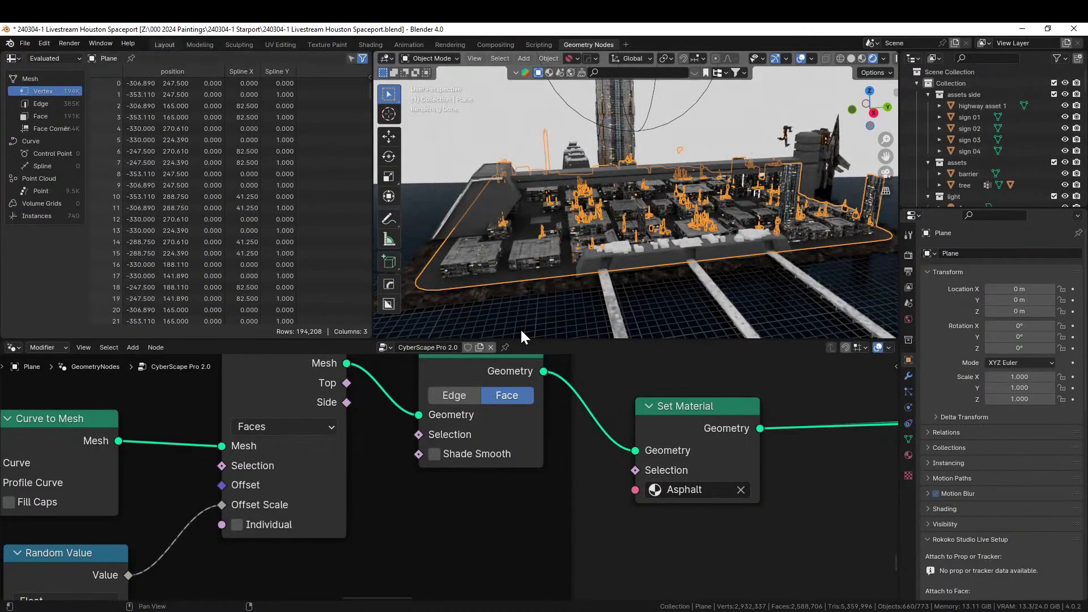
Step: Select the asphalt cube in the Layout workspace and set the Asphalt material's second Color to a value of 0.060, judging it on the city streets
{"action": "key", "text": "ctrl+Page_Down"}
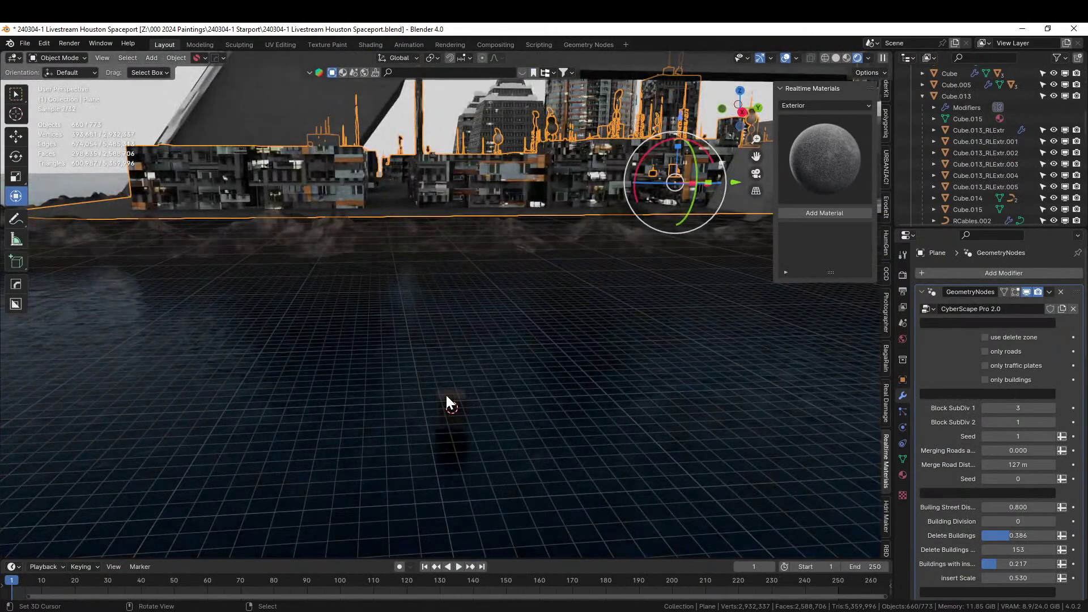
{"action": "left_click", "coordinate": [447, 399]}
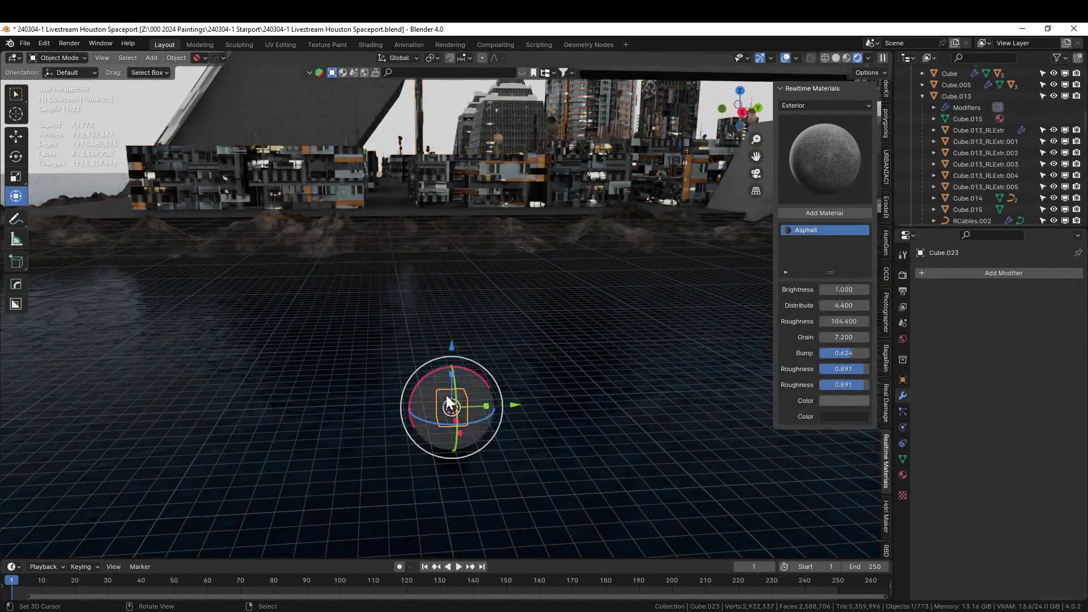
{"action": "left_click", "coordinate": [838, 416]}
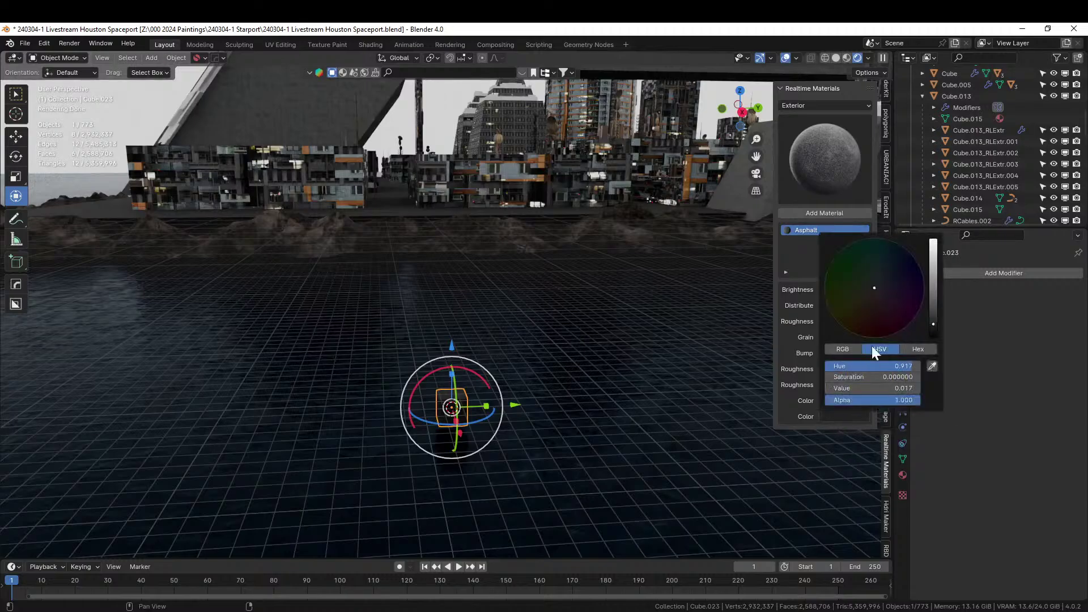
{"action": "left_click", "coordinate": [934, 301]}
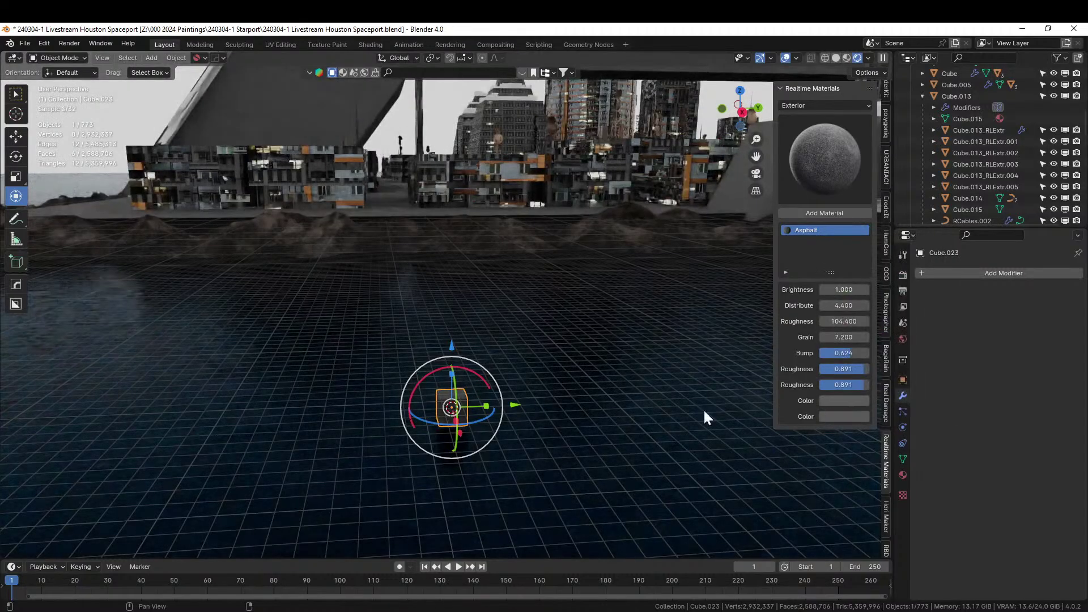
{"action": "middle_click_drag", "start_coordinate": [440, 320], "coordinate": [202, 266]}
{"action": "middle_click_drag", "start_coordinate": [115, 100], "coordinate": [115, 83], "text": "shift"}
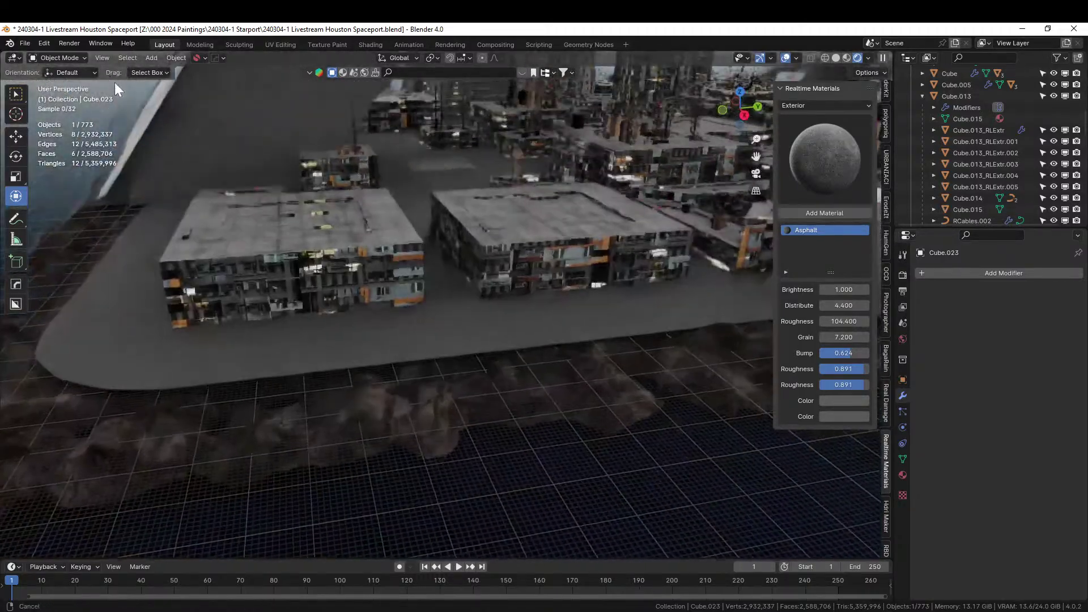
{"action": "left_click", "coordinate": [854, 418]}
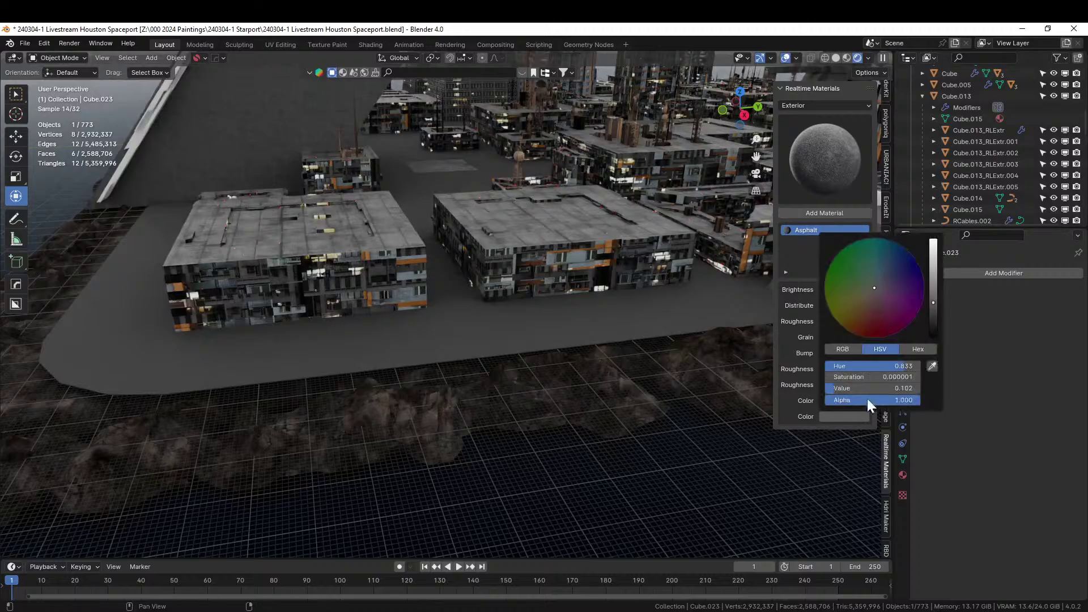
{"action": "left_click", "coordinate": [933, 311]}
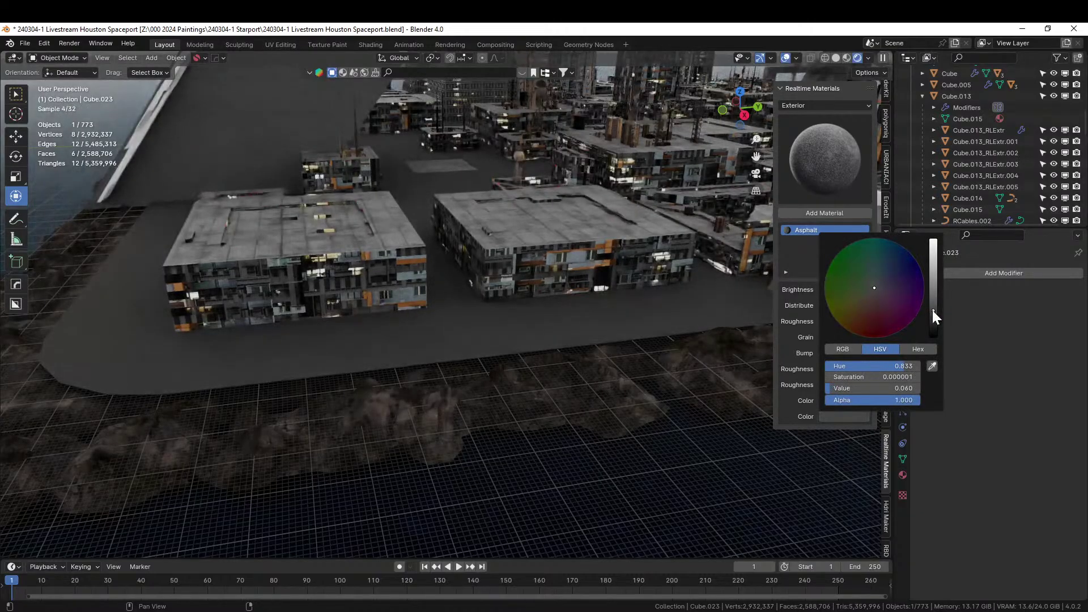
{"action": "scroll", "coordinate": [666, 425], "scroll_direction": "down", "scroll_amount": 3}
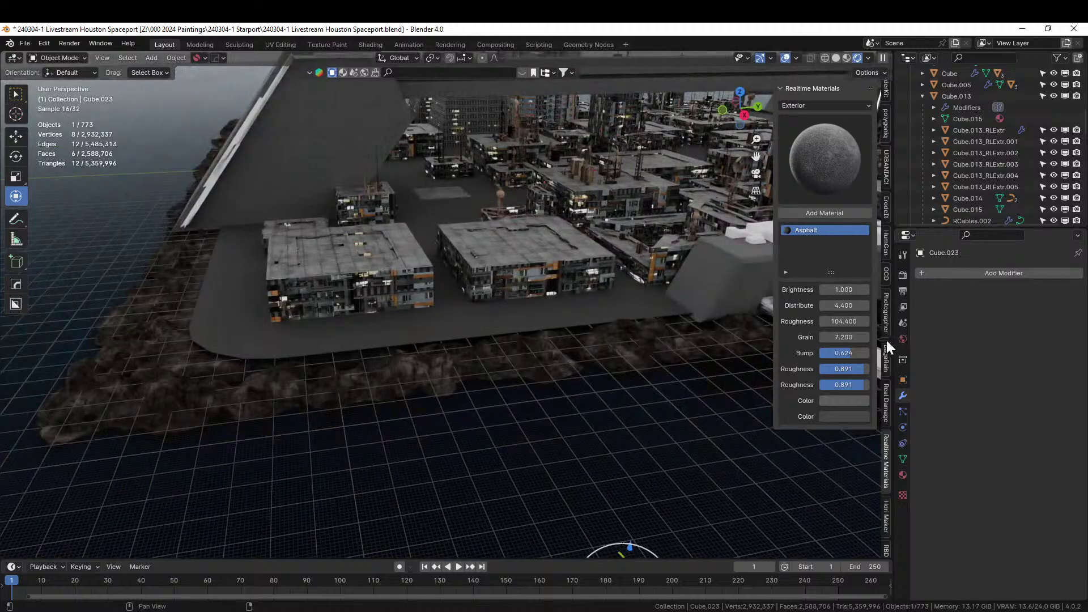
Step: Select the base layer of the white edge trim on the sloped end of the long wall and assign it Dirty Worn Orange Paint
{"action": "scroll", "coordinate": [703, 395], "scroll_direction": "down", "scroll_amount": 10}
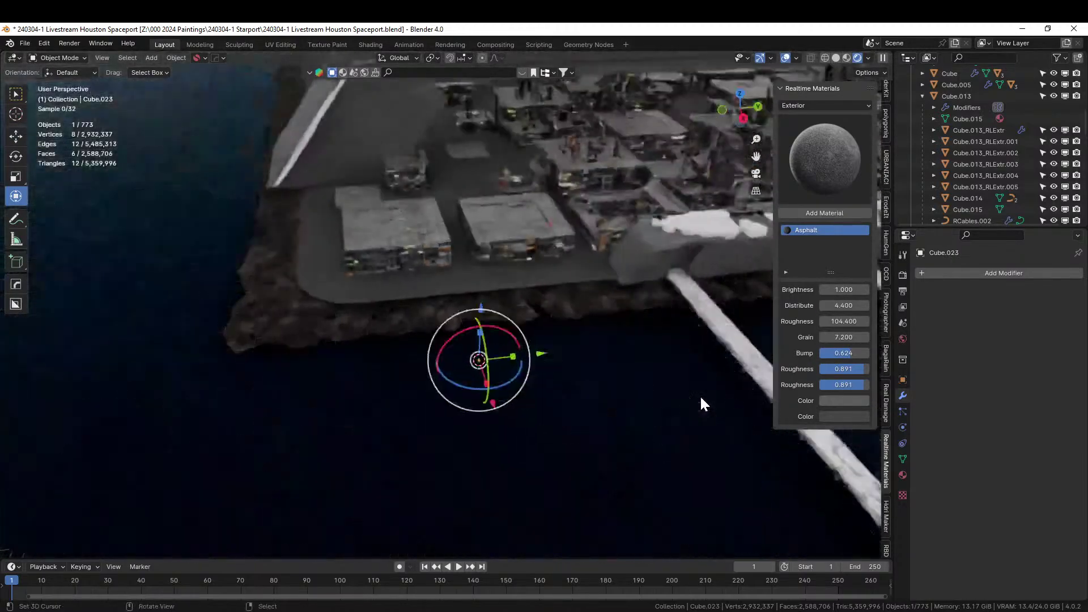
{"action": "scroll", "coordinate": [572, 443], "scroll_direction": "up", "scroll_amount": 6}
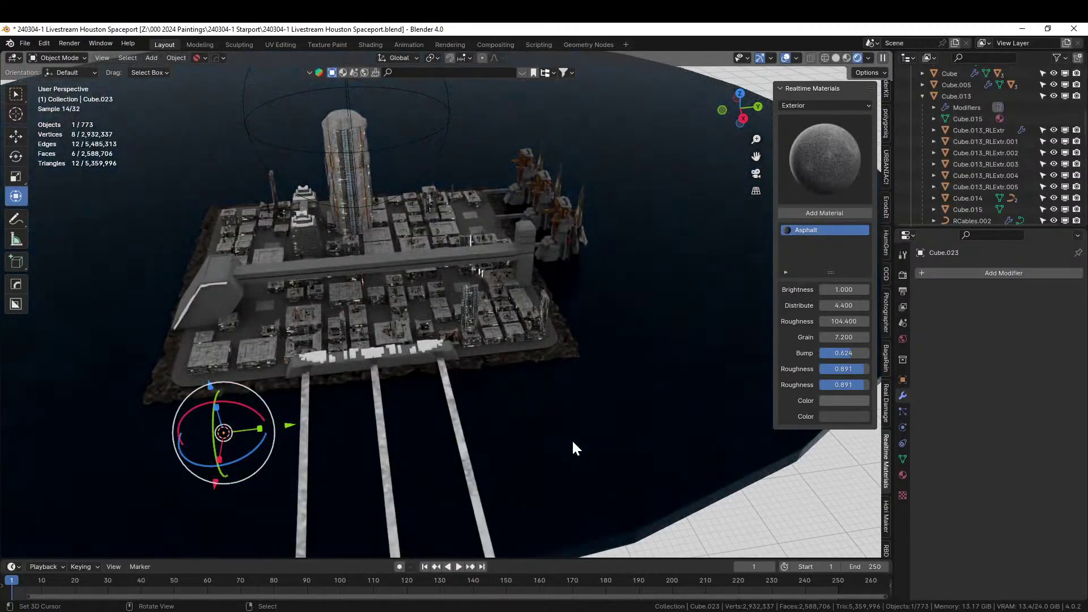
{"action": "left_click", "coordinate": [203, 287]}
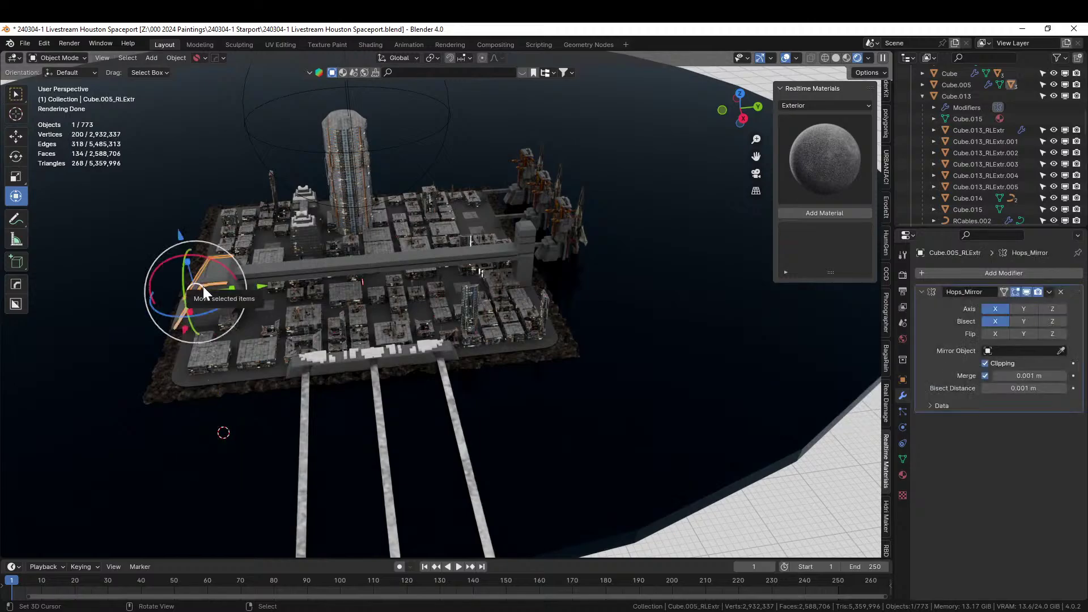
{"action": "key", "text": "KP_Decimal"}
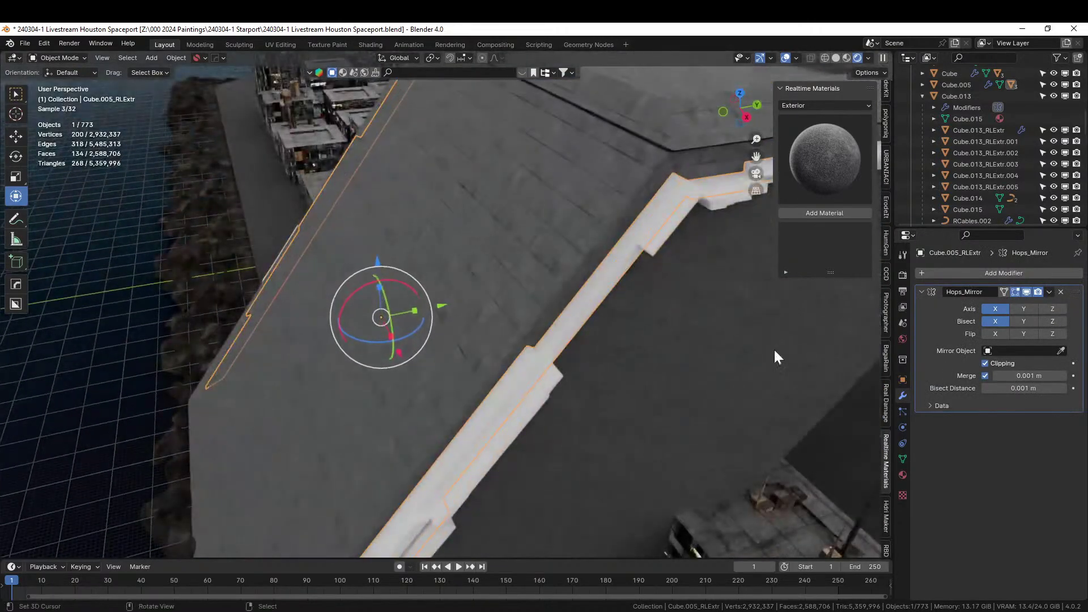
{"action": "left_click", "coordinate": [903, 475]}
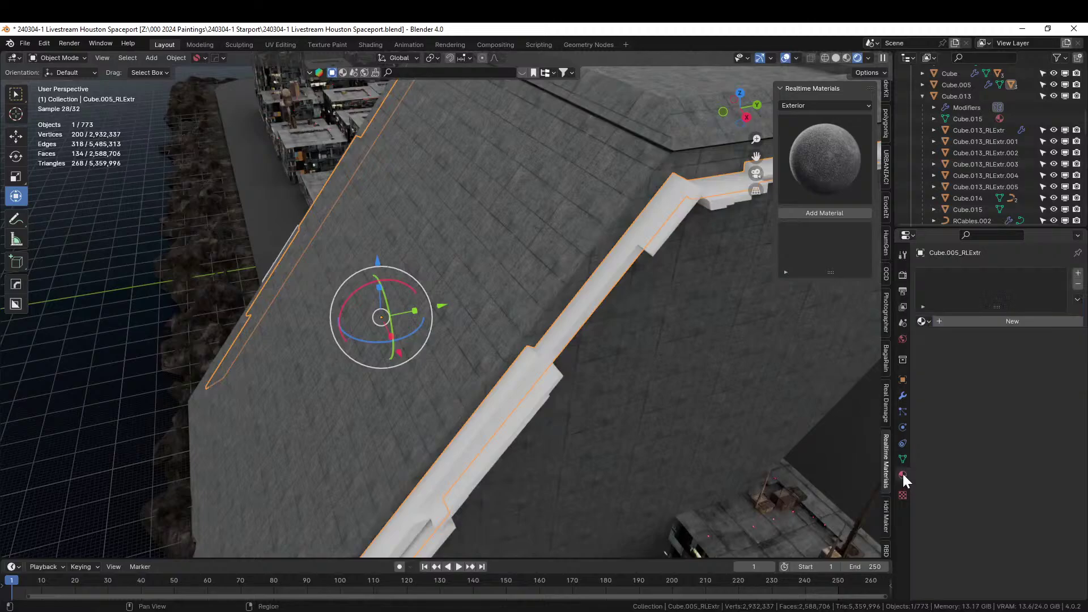
{"action": "left_click", "coordinate": [925, 321]}
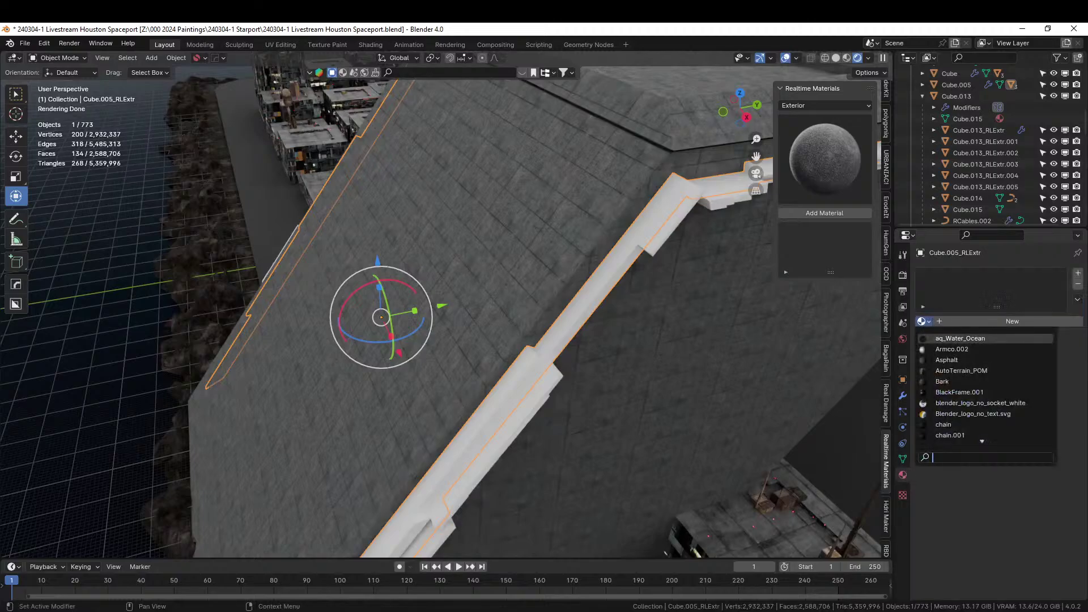
{"action": "type", "text": "ORAN"}
{"action": "key", "text": "Return"}
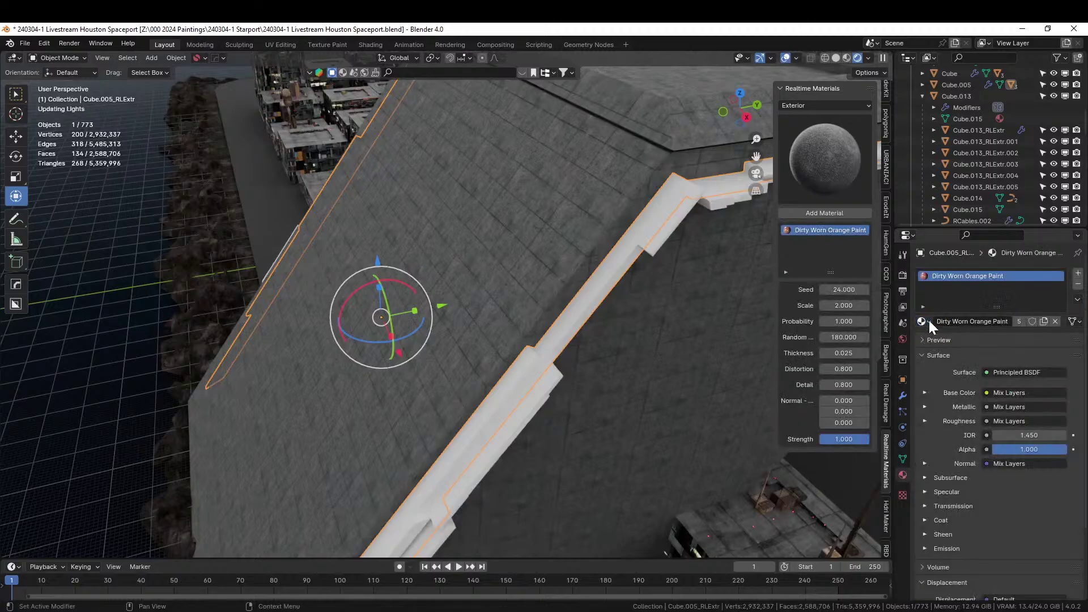
Step: Assign Grunge Yellow Painted Metal to the second layer of the edge trim panels on the sloped wall end
{"action": "left_click", "coordinate": [547, 383]}
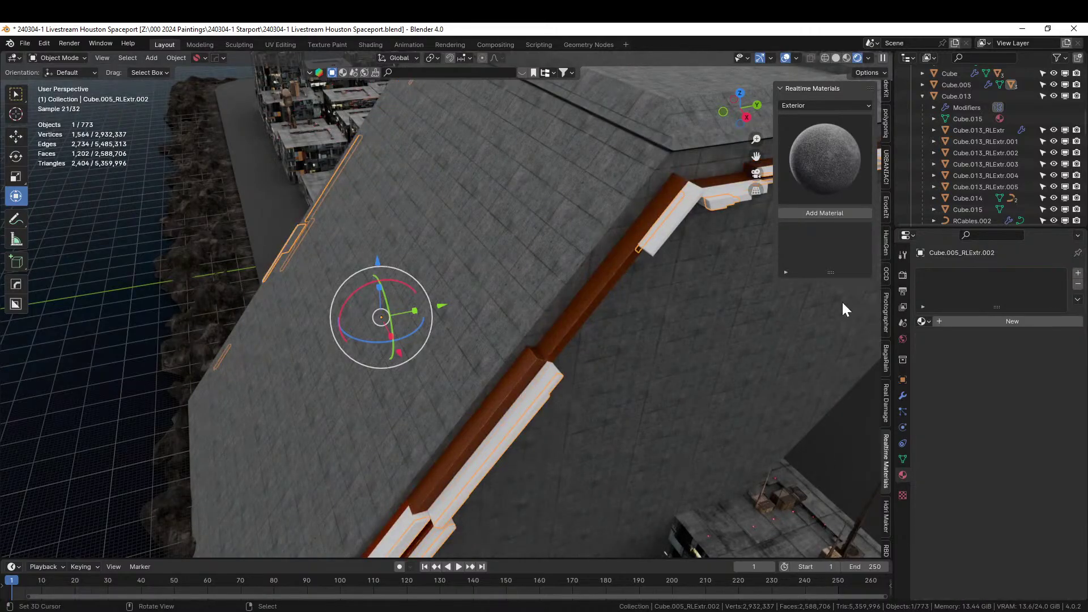
{"action": "left_click", "coordinate": [549, 366]}
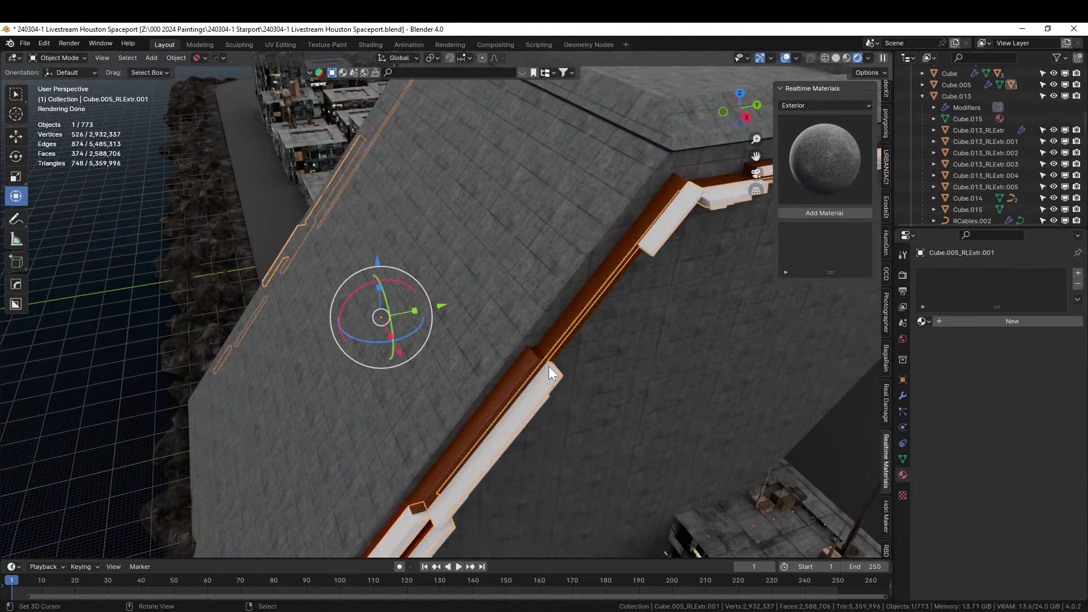
{"action": "left_click", "coordinate": [924, 321]}
{"action": "type", "text": "YELL"}
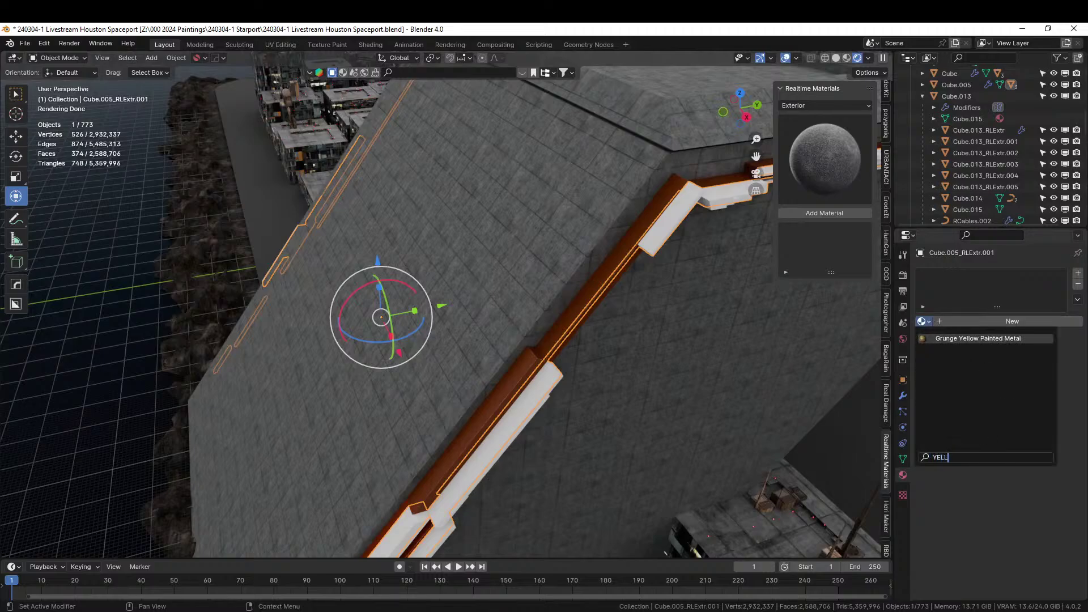
{"action": "key", "text": "Return"}
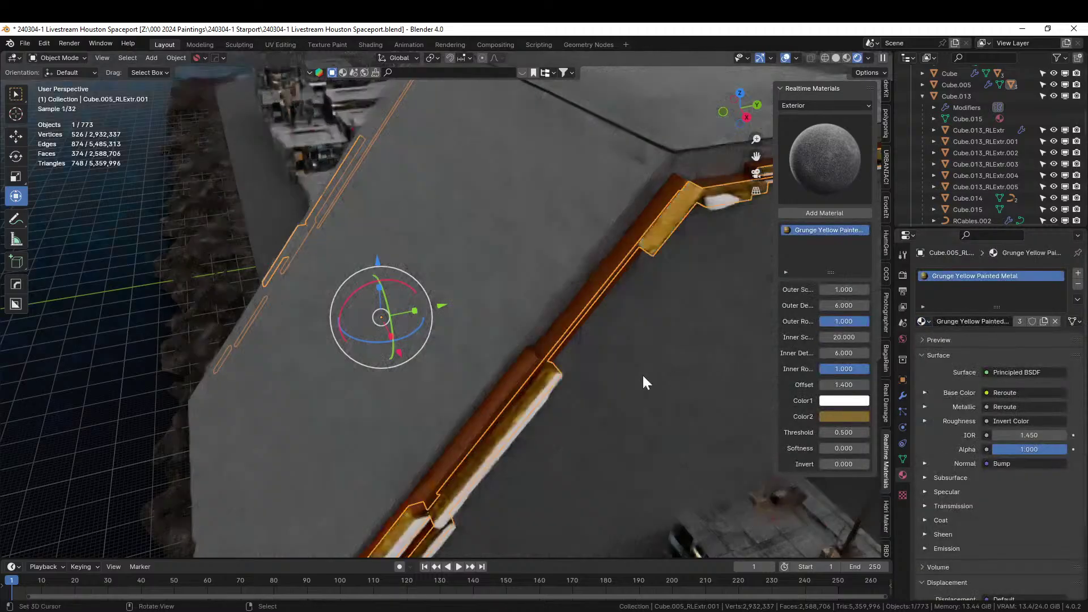
Step: Assign Distressed Hull Texture to the outermost white panels of the sloped wall end's edge trim
{"action": "left_click", "coordinate": [543, 404]}
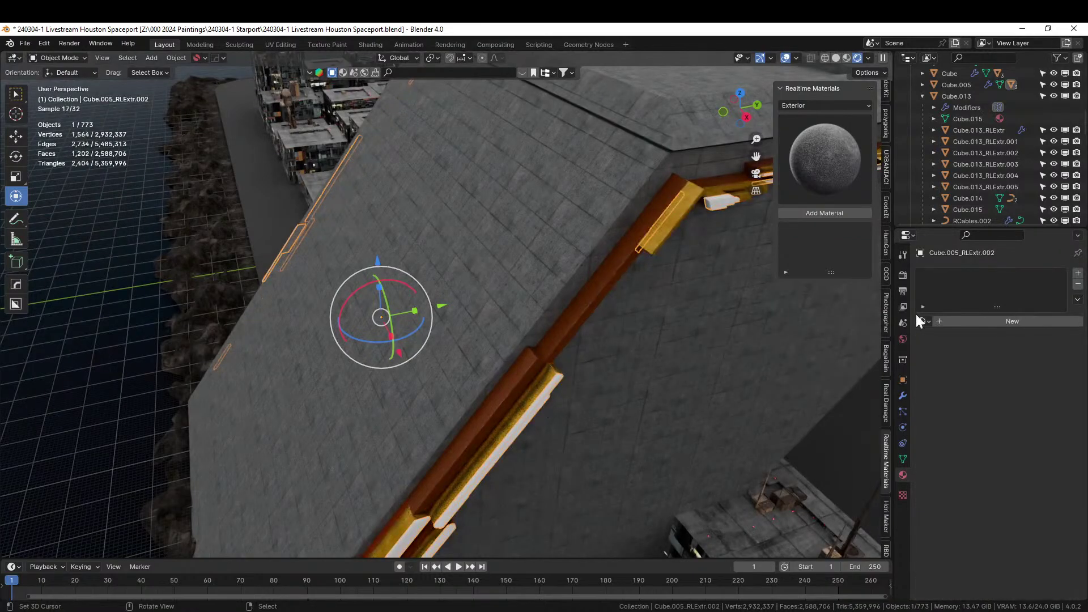
{"action": "left_click", "coordinate": [923, 322]}
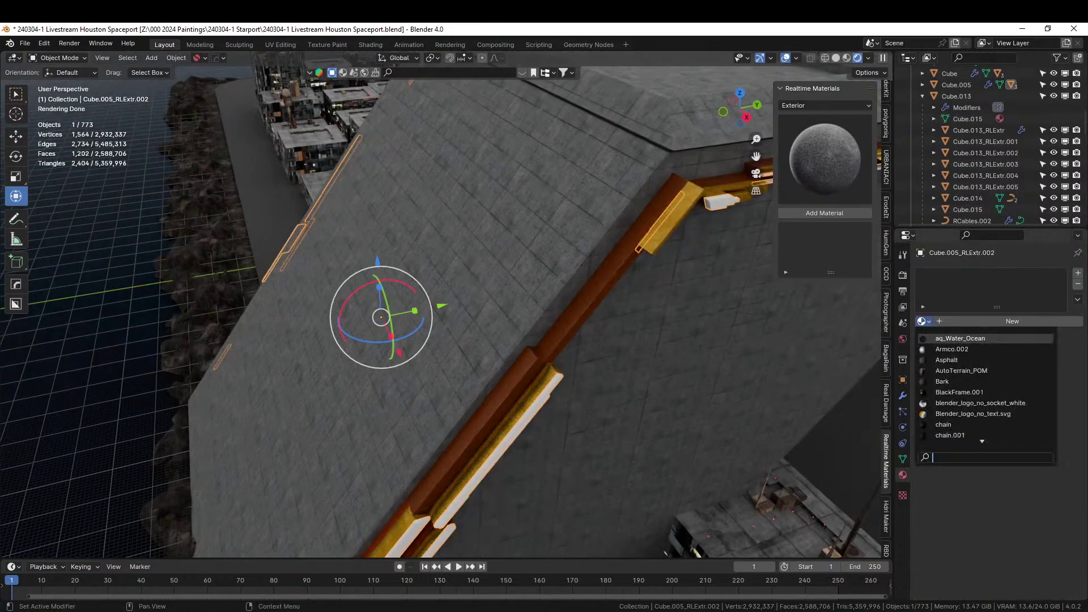
{"action": "type", "text": "dist"}
{"action": "key", "text": "Return"}
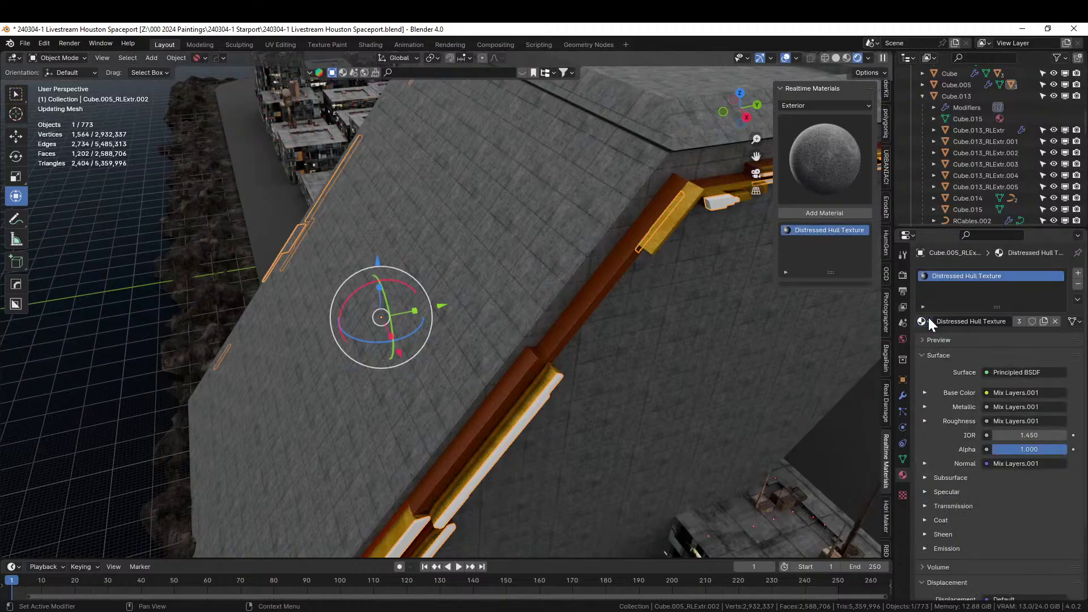
{"action": "middle_click_drag", "start_coordinate": [692, 264], "coordinate": [333, 391]}
{"action": "left_click", "coordinate": [235, 287]}
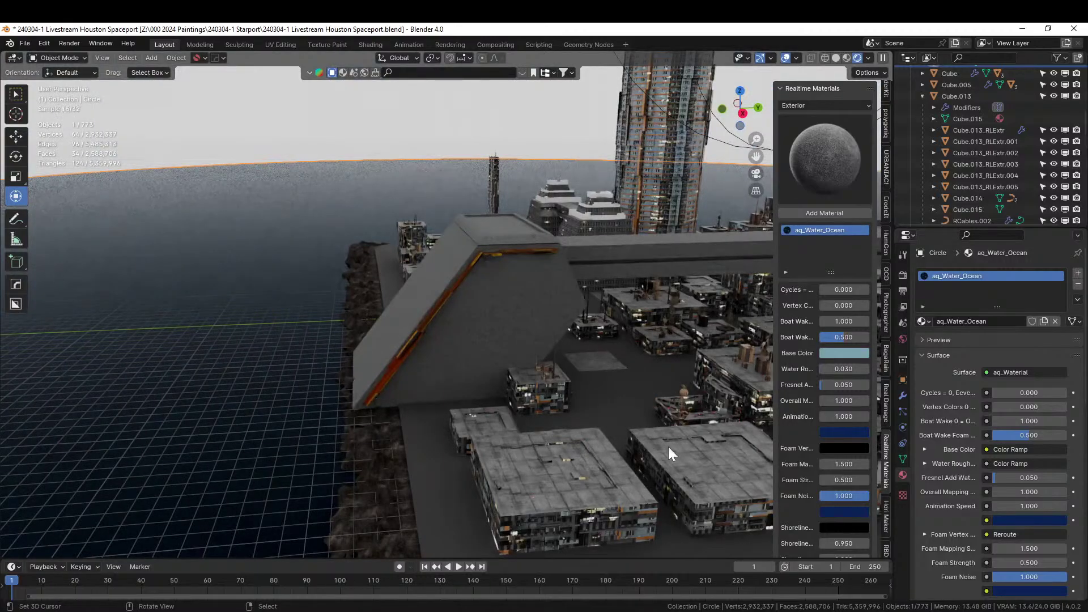
Step: Select the base layer of the white blocks on top of the bridge gatehouse and assign it Dirty Worn Orange Paint
{"action": "middle_click_drag", "start_coordinate": [669, 448], "coordinate": [358, 365]}
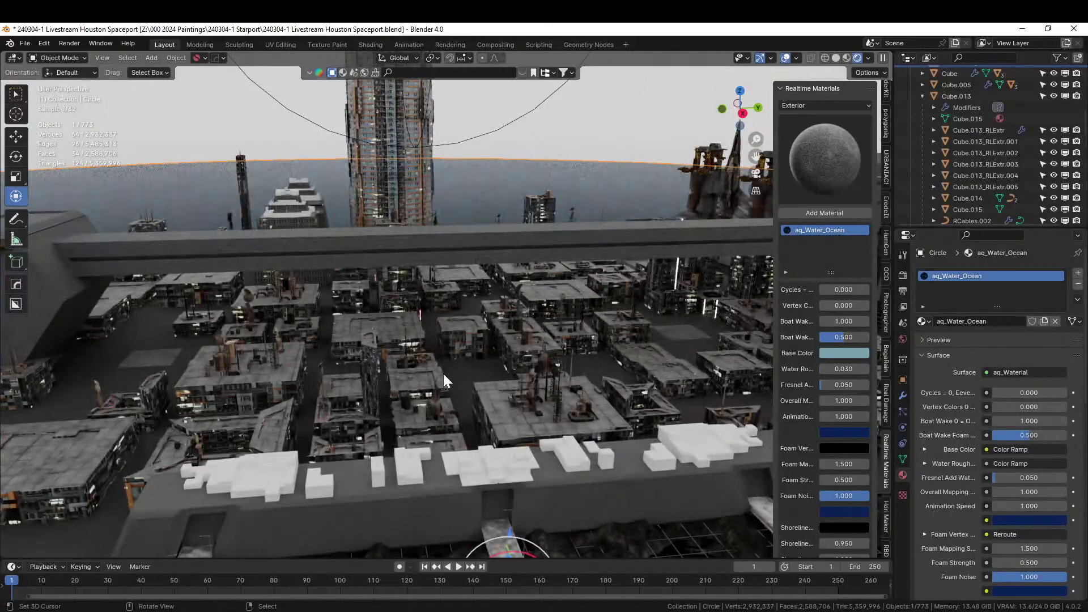
{"action": "scroll", "coordinate": [448, 374], "scroll_direction": "up", "scroll_amount": 3}
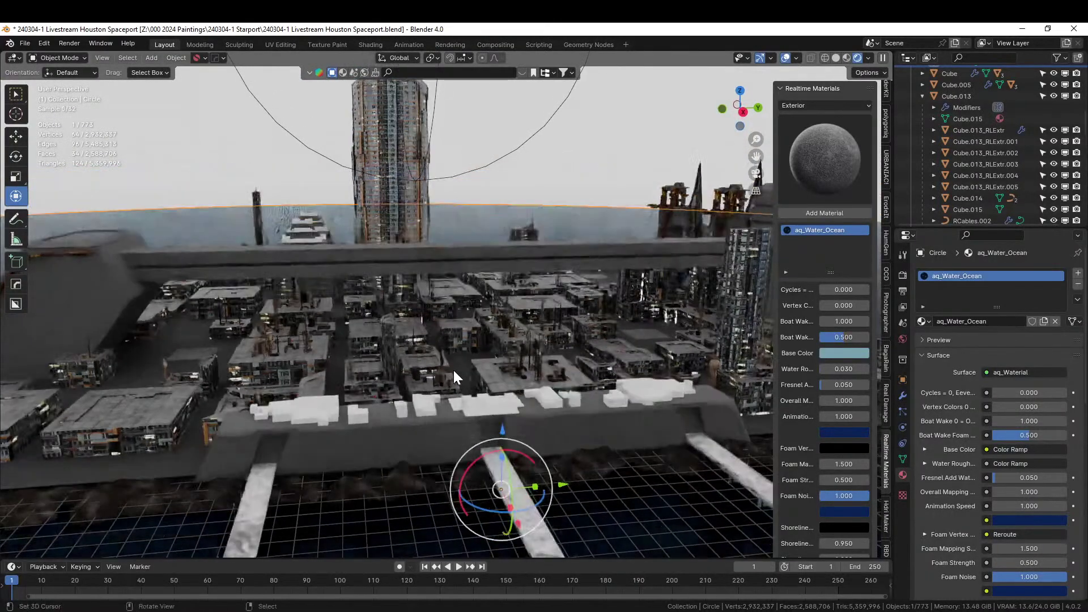
{"action": "middle_click_drag", "start_coordinate": [448, 370], "coordinate": [419, 345]}
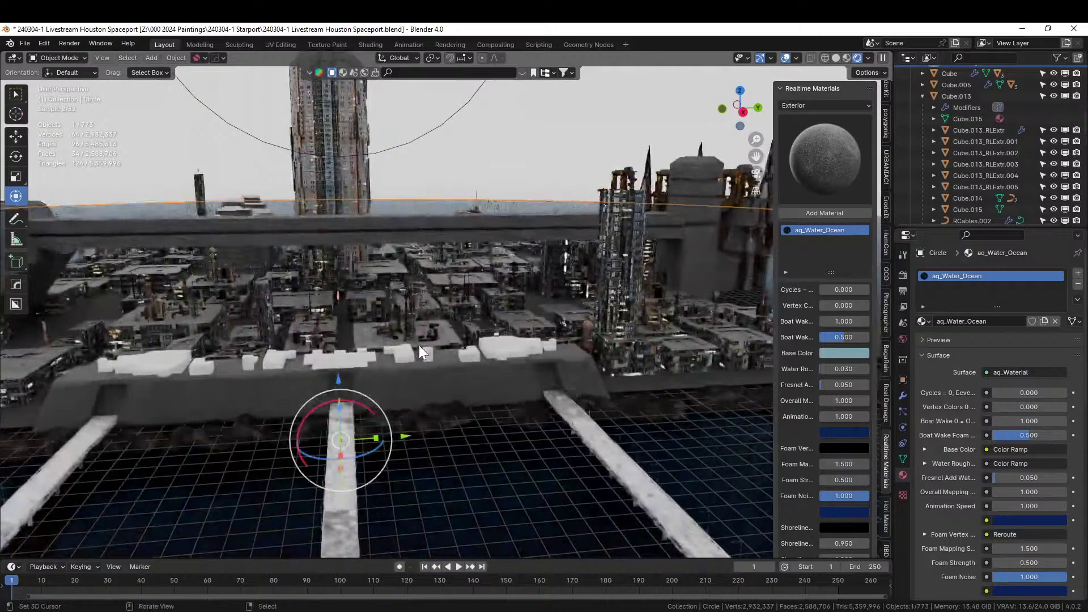
{"action": "left_click", "coordinate": [165, 367]}
{"action": "key", "text": "KP_Decimal"}
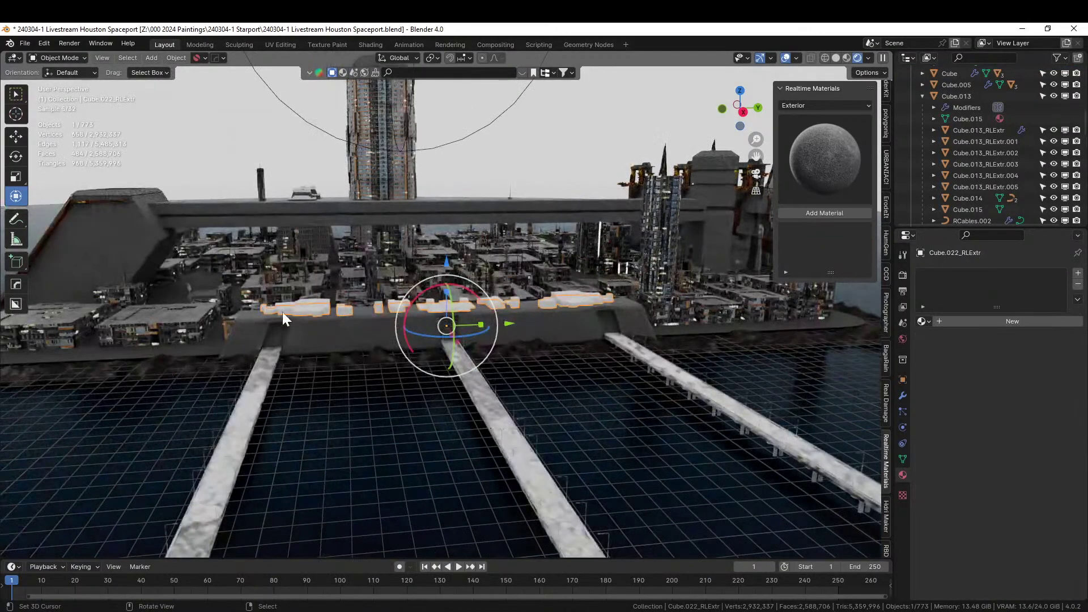
{"action": "scroll", "coordinate": [281, 314], "scroll_direction": "up", "scroll_amount": 11}
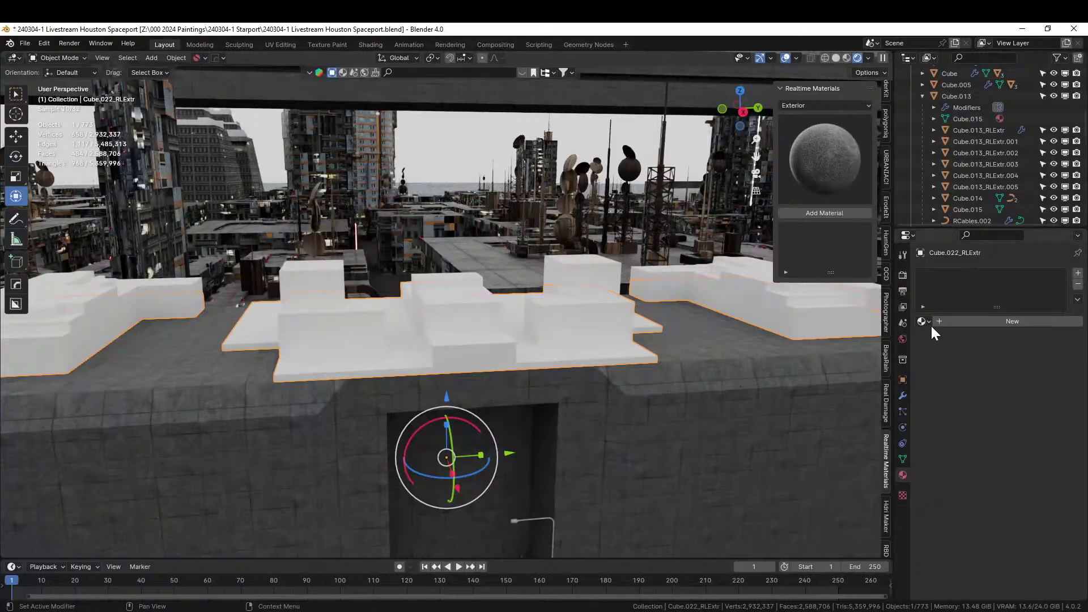
{"action": "left_click", "coordinate": [924, 322]}
{"action": "type", "text": "ORANG"}
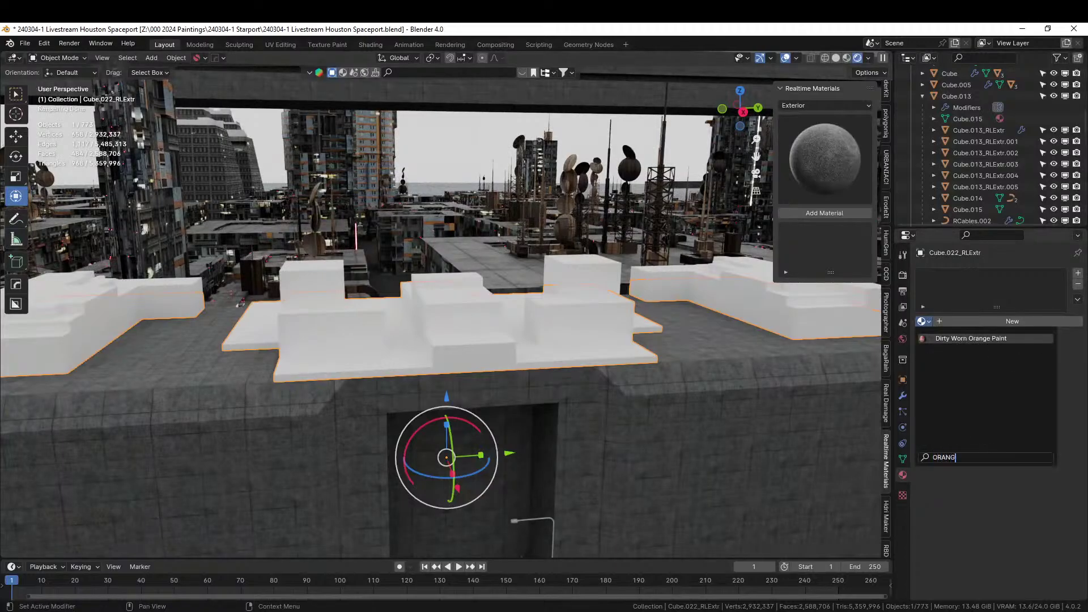
{"action": "key", "text": "Return"}
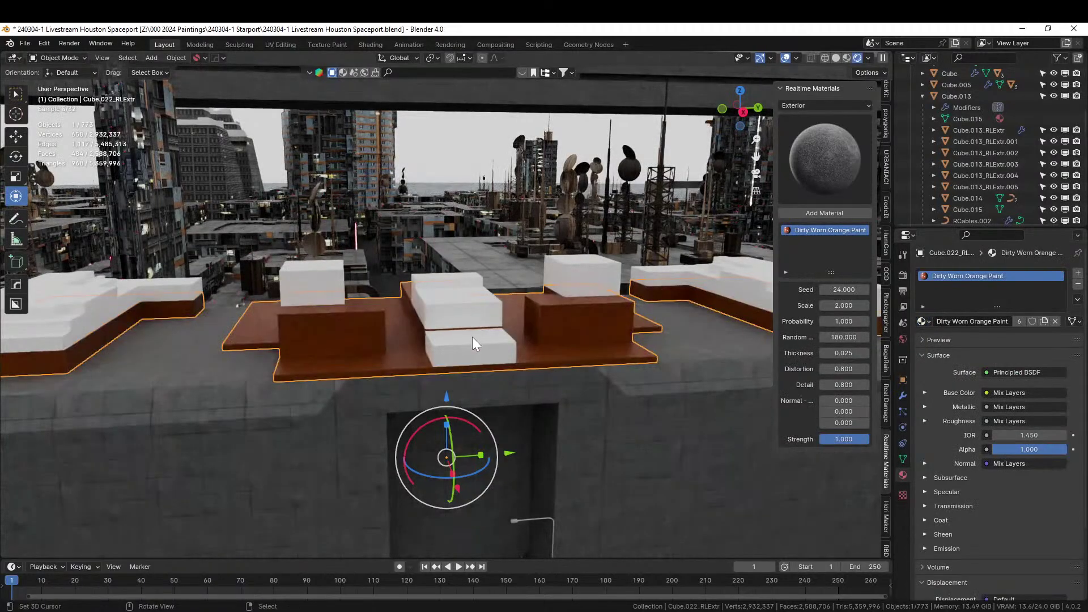
Step: Assign Grunge Yellow Painted Metal to the middle layer of the blocks on top of the bridge gatehouse
{"action": "left_click", "coordinate": [472, 350]}
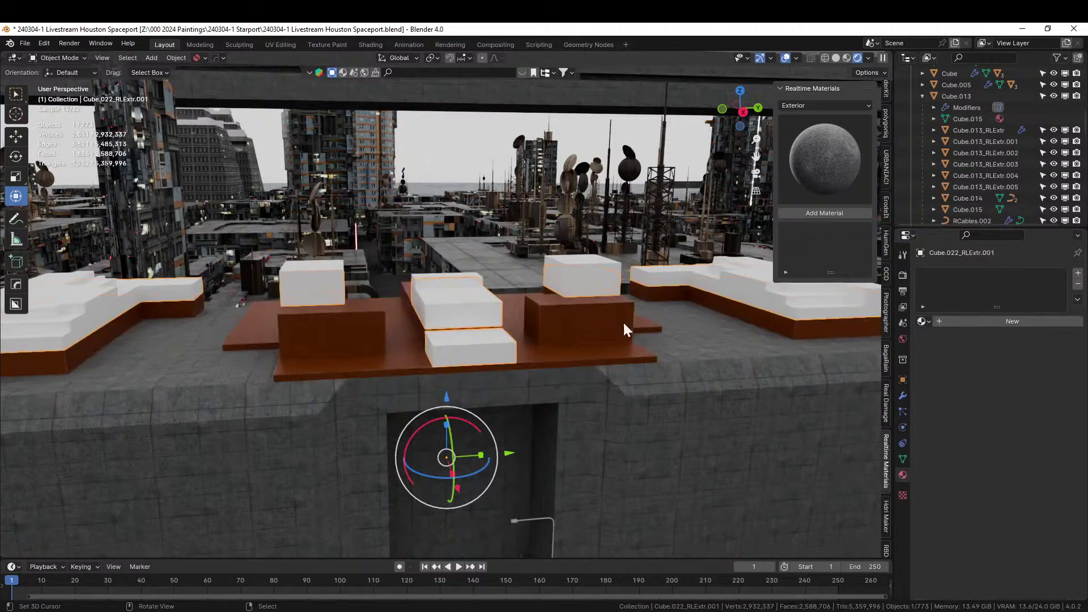
{"action": "left_click", "coordinate": [931, 324]}
{"action": "type", "text": "YELL"}
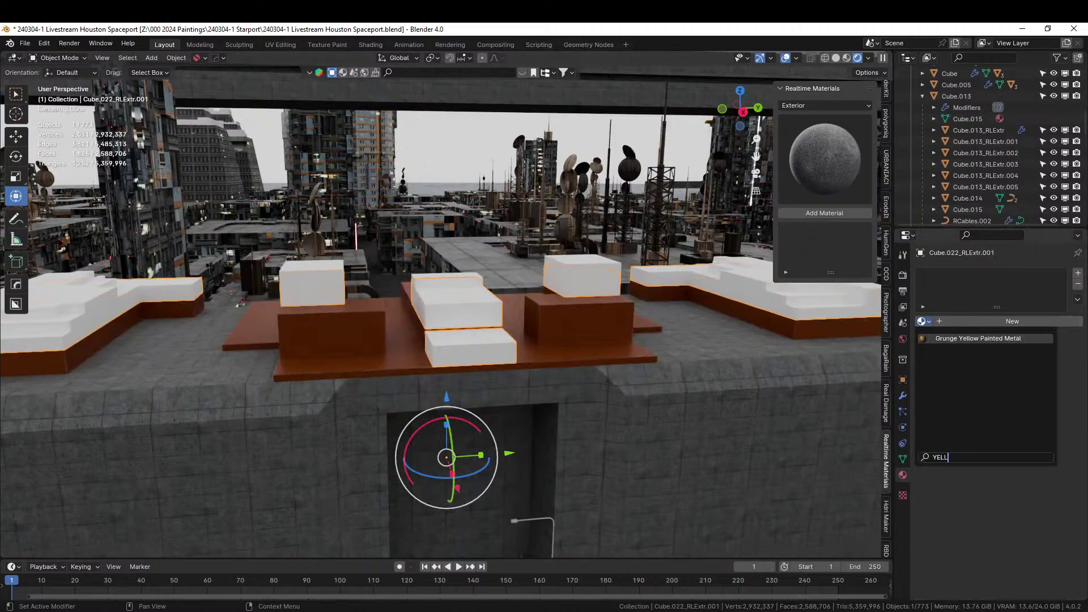
{"action": "key", "text": "Return"}
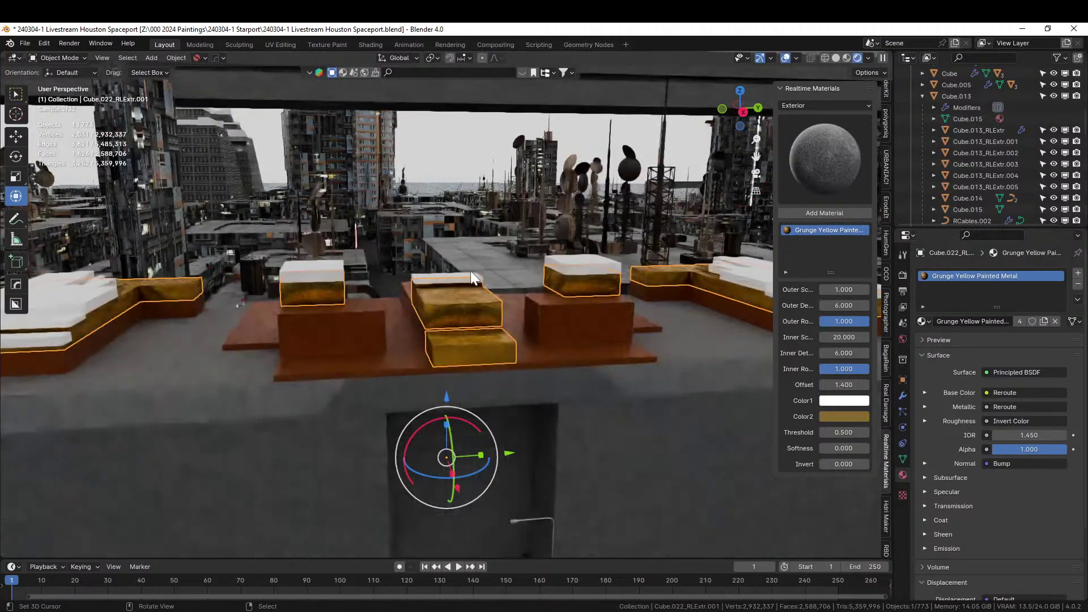
Step: Assign Distressed Hull Texture to the uppermost white layer of the bridge gatehouse's roof blocks
{"action": "left_click", "coordinate": [456, 278]}
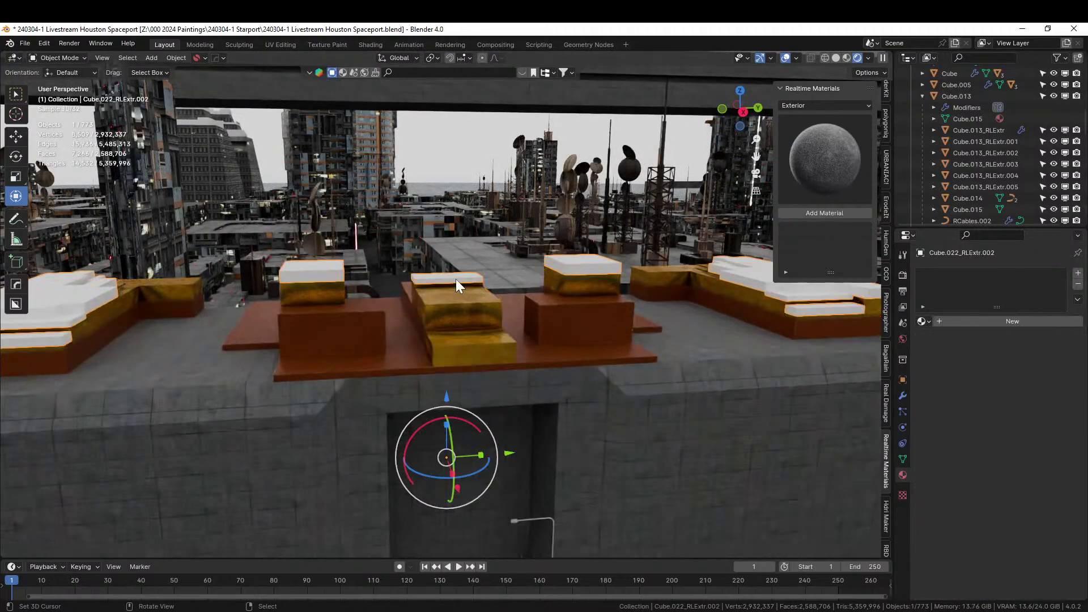
{"action": "left_click", "coordinate": [925, 321]}
{"action": "type", "text": "DIS"}
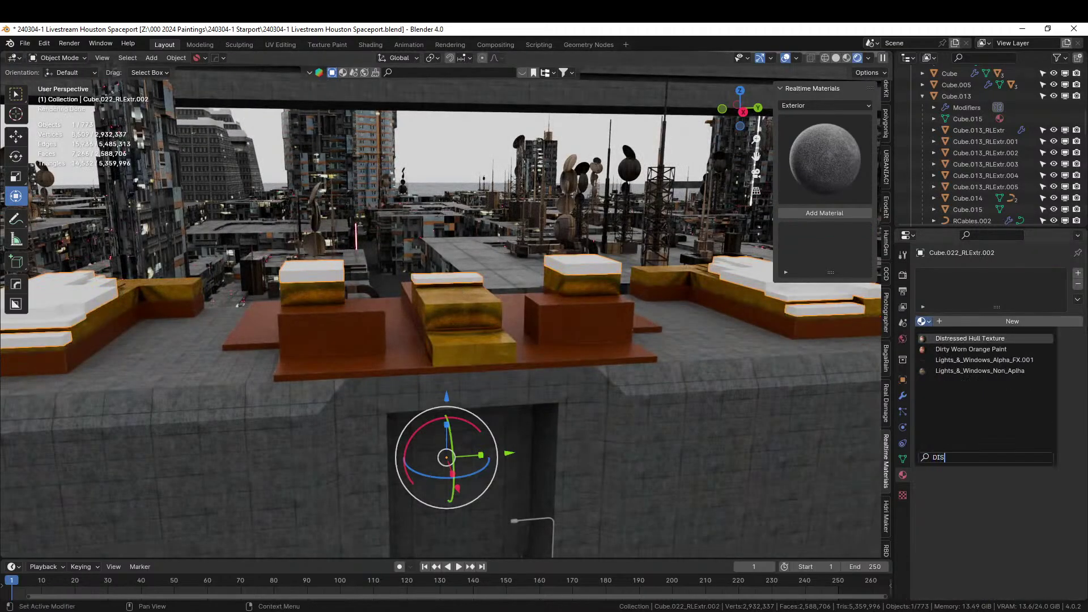
{"action": "key", "text": "Return"}
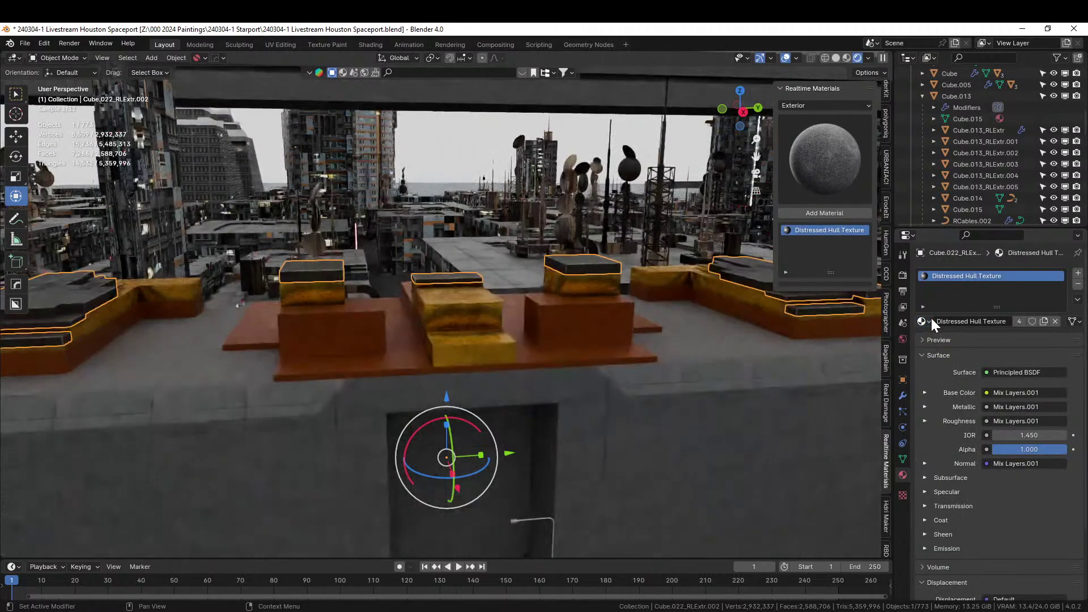
{"action": "scroll", "coordinate": [703, 393], "scroll_direction": "down", "scroll_amount": 3}
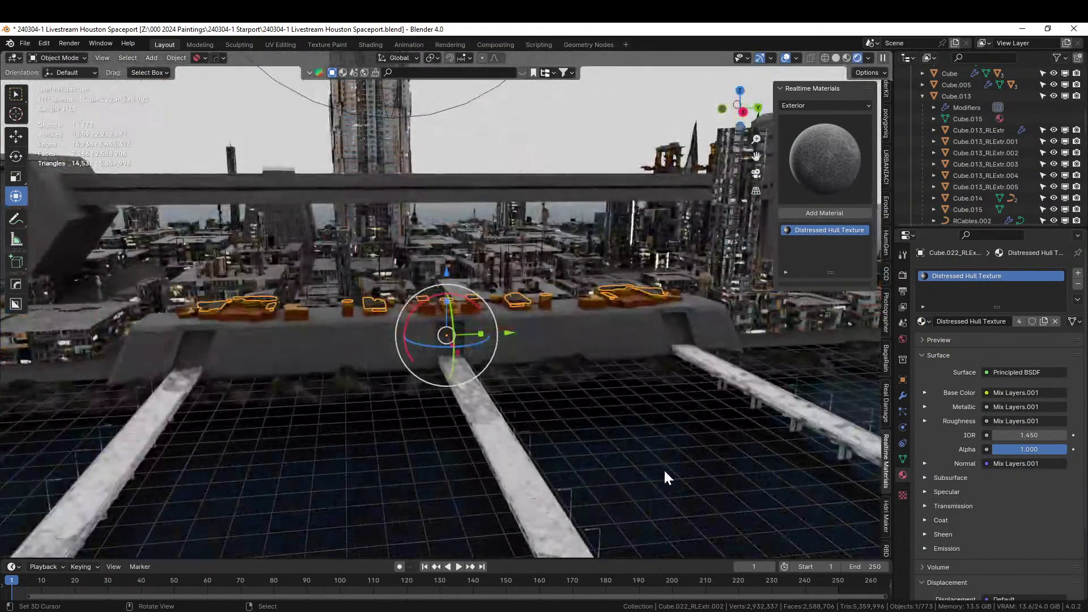
{"action": "left_click", "coordinate": [662, 467]}
Step: Select the base layer of the white trim on the twin stepped towers beside the round skyscraper and assign it Dirty Worn Orange Paint
{"action": "middle_click_drag", "start_coordinate": [646, 448], "coordinate": [563, 58], "text": "shift"}
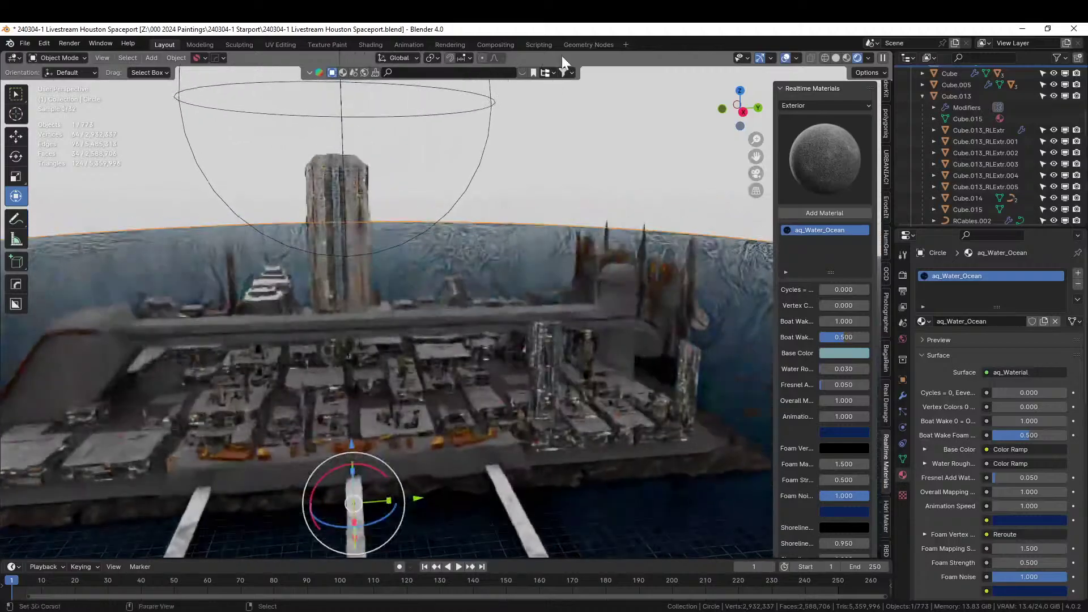
{"action": "middle_click_drag", "start_coordinate": [546, 326], "coordinate": [578, 348]}
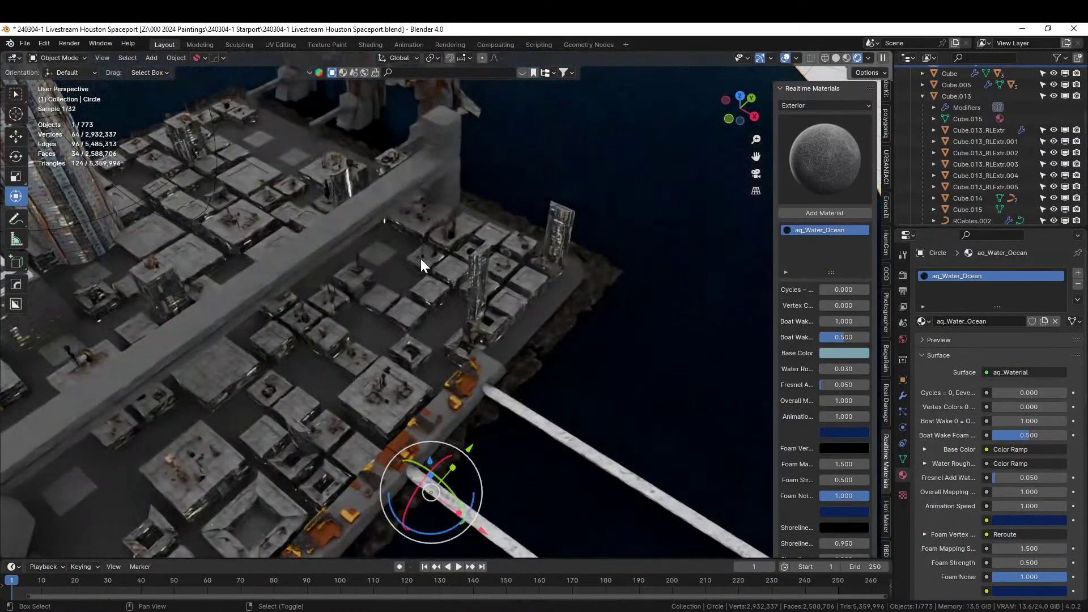
{"action": "middle_click_drag", "start_coordinate": [421, 258], "coordinate": [420, 258]}
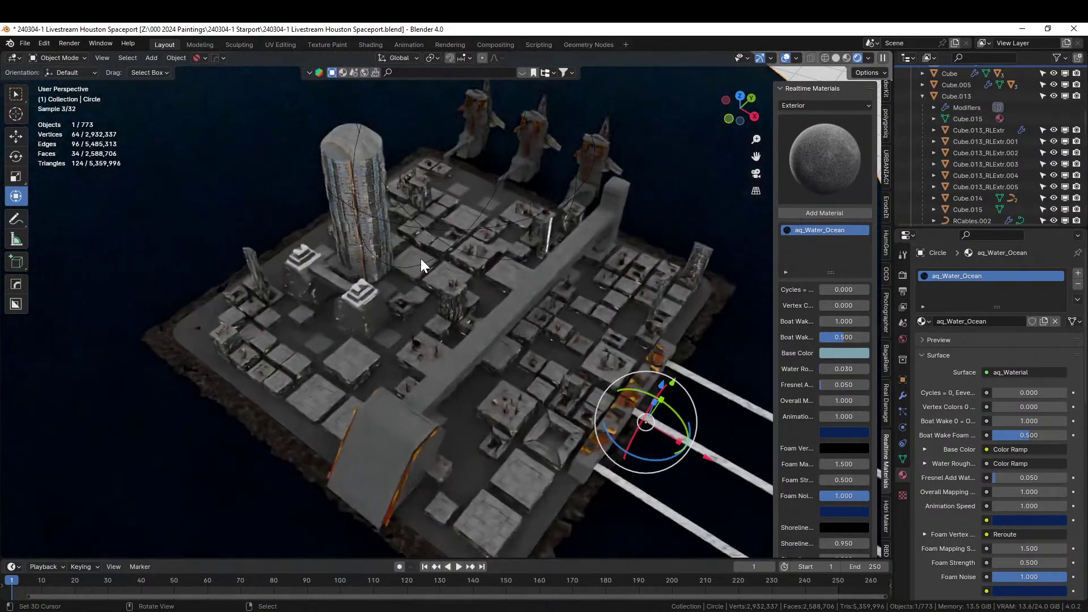
{"action": "left_click", "coordinate": [361, 306]}
{"action": "key", "text": "KP_Decimal"}
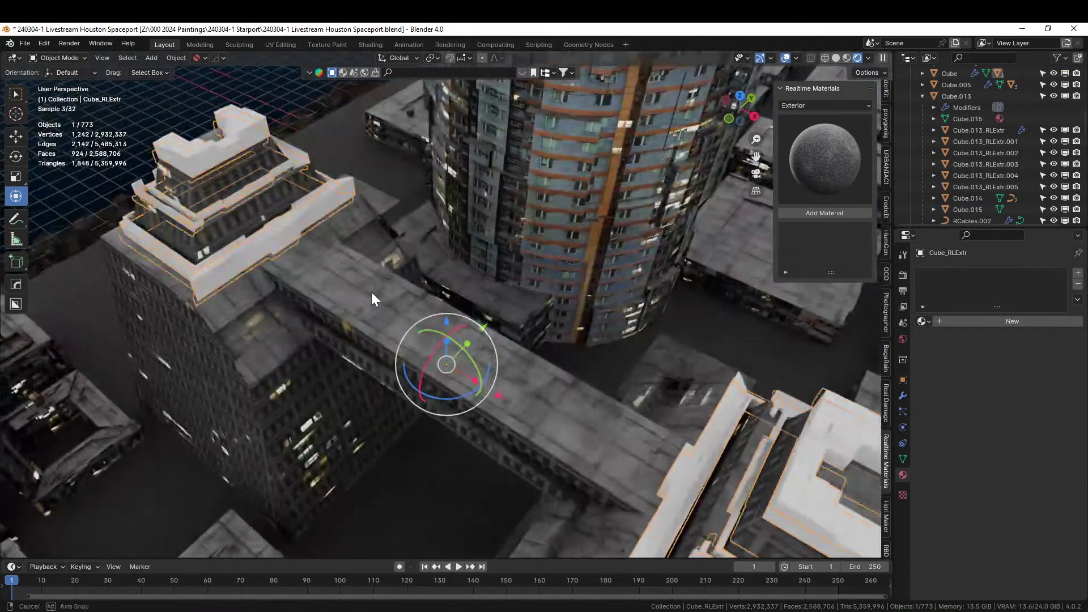
{"action": "middle_click_drag", "start_coordinate": [372, 294], "coordinate": [289, 163]}
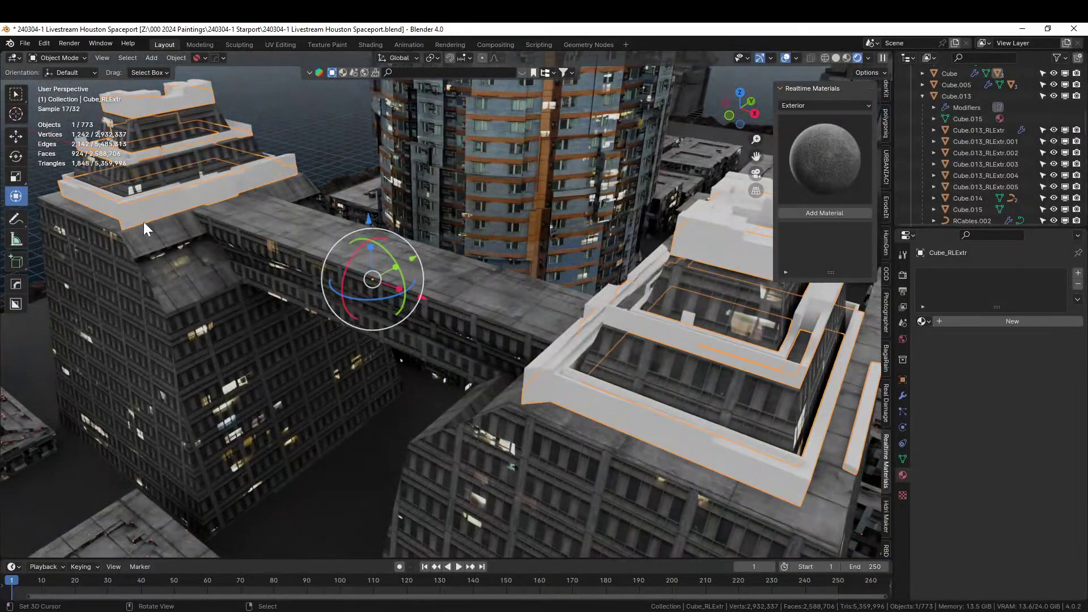
{"action": "left_click", "coordinate": [922, 322]}
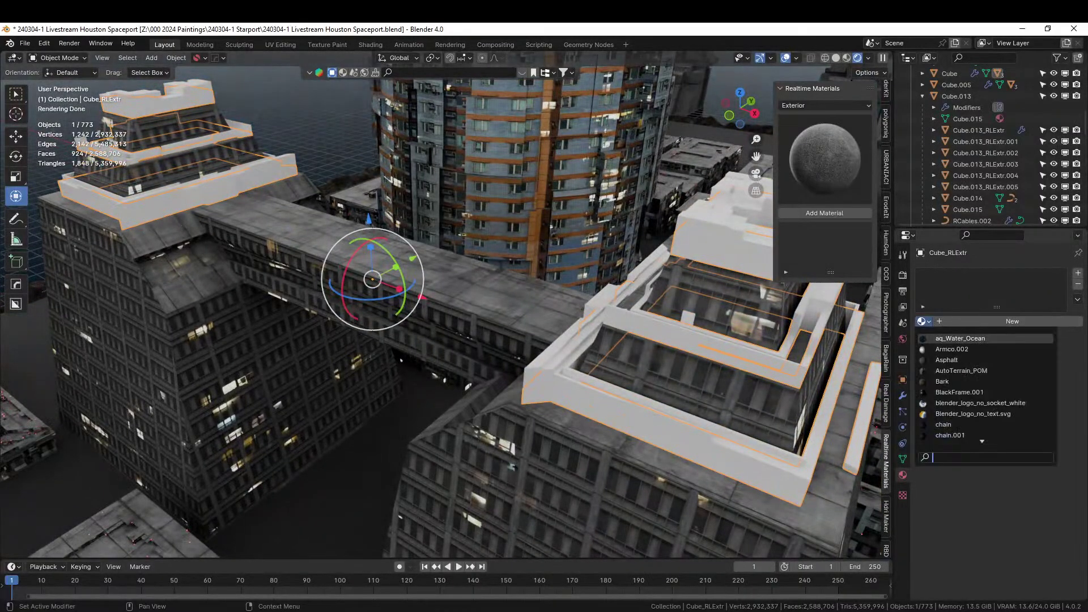
{"action": "type", "text": "orn Orange"}
{"action": "key", "text": "Return"}
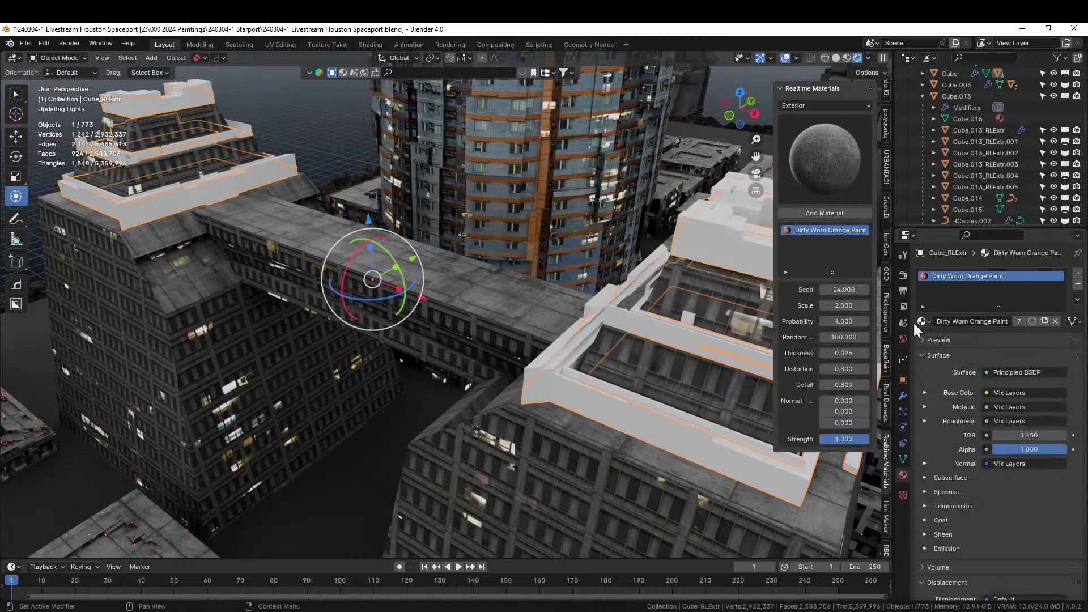
Step: Assign Grunge Yellow Painted Metal to the middle layer of the twin stepped towers' roof trim
{"action": "left_click", "coordinate": [532, 377]}
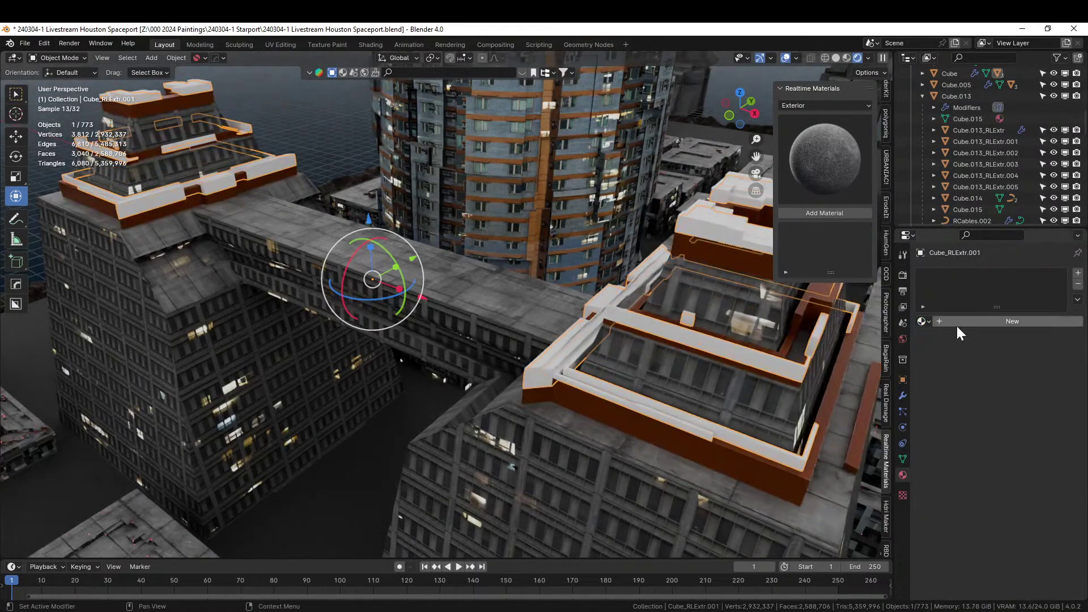
{"action": "left_click", "coordinate": [923, 321]}
{"action": "type", "text": "yel"}
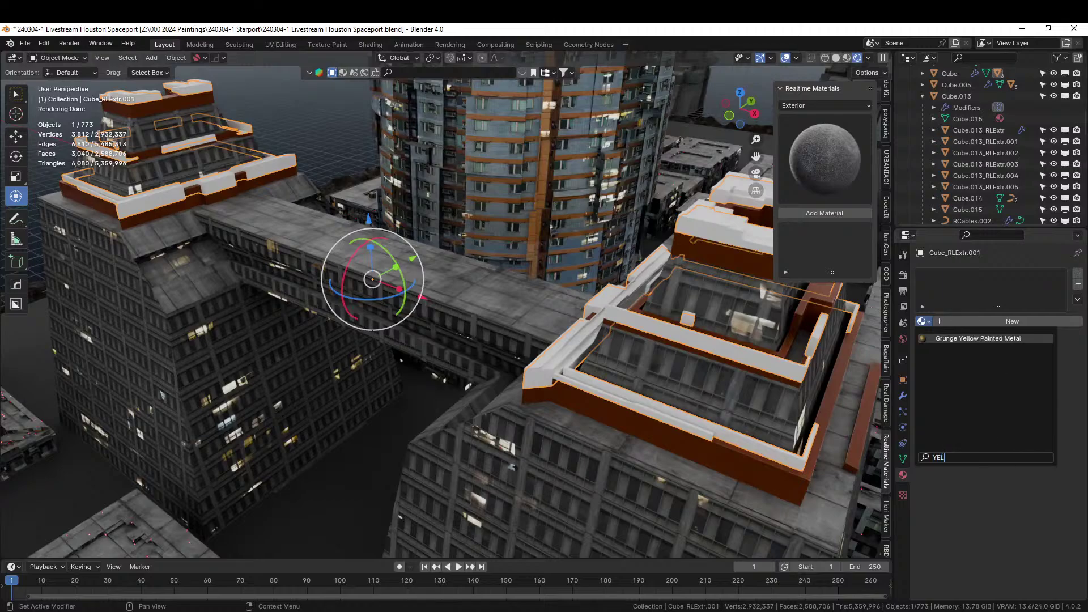
{"action": "key", "text": "Return"}
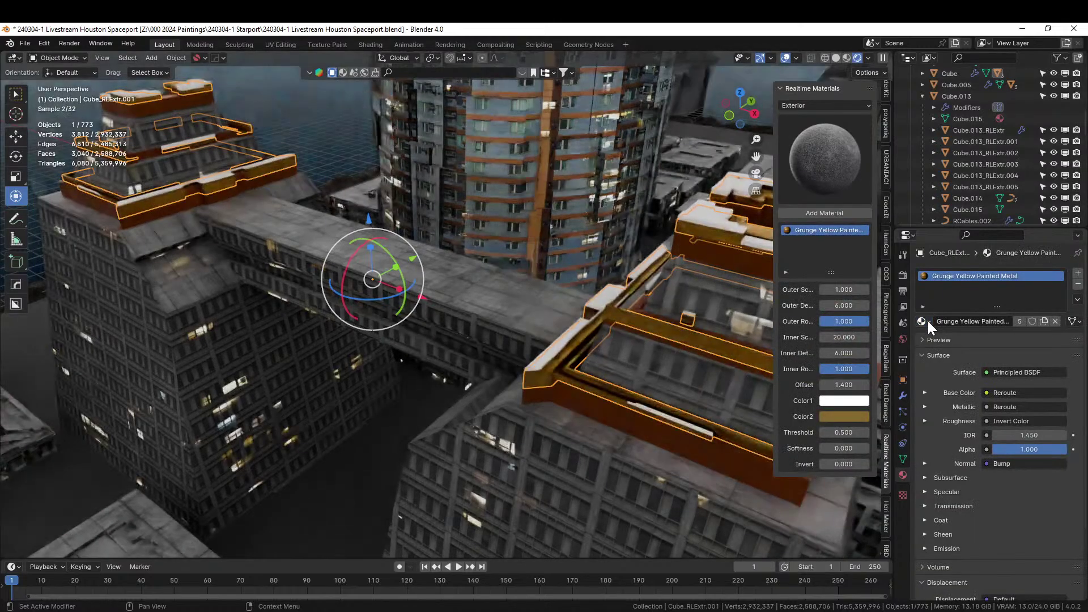
Step: Assign Distressed Hull Texture to the uppermost white panels of the twin stepped towers' roof trim
{"action": "left_click", "coordinate": [542, 359]}
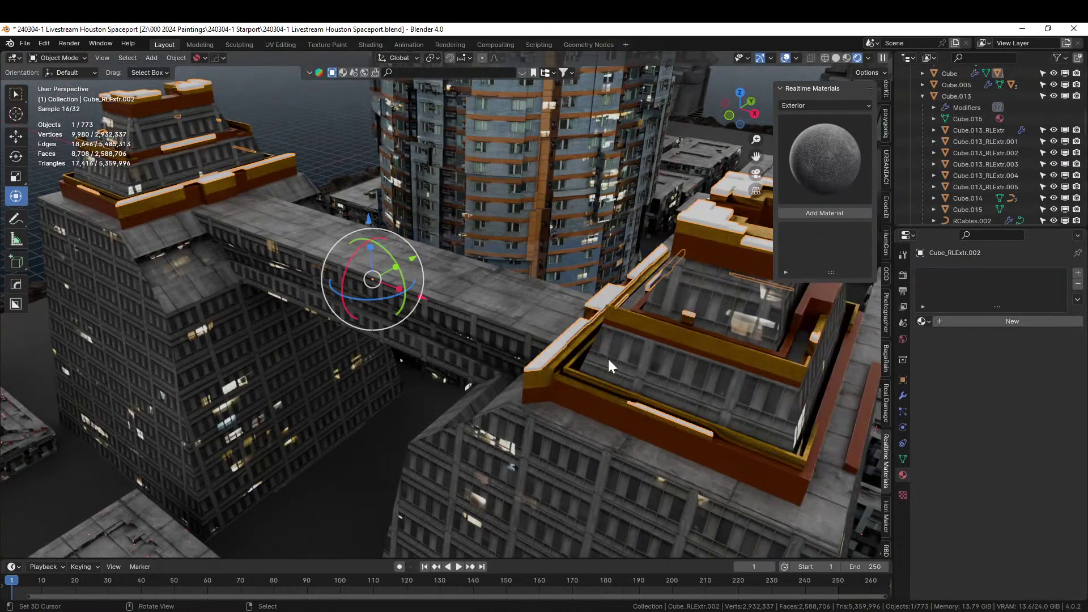
{"action": "left_click", "coordinate": [922, 322]}
{"action": "type", "text": "META"}
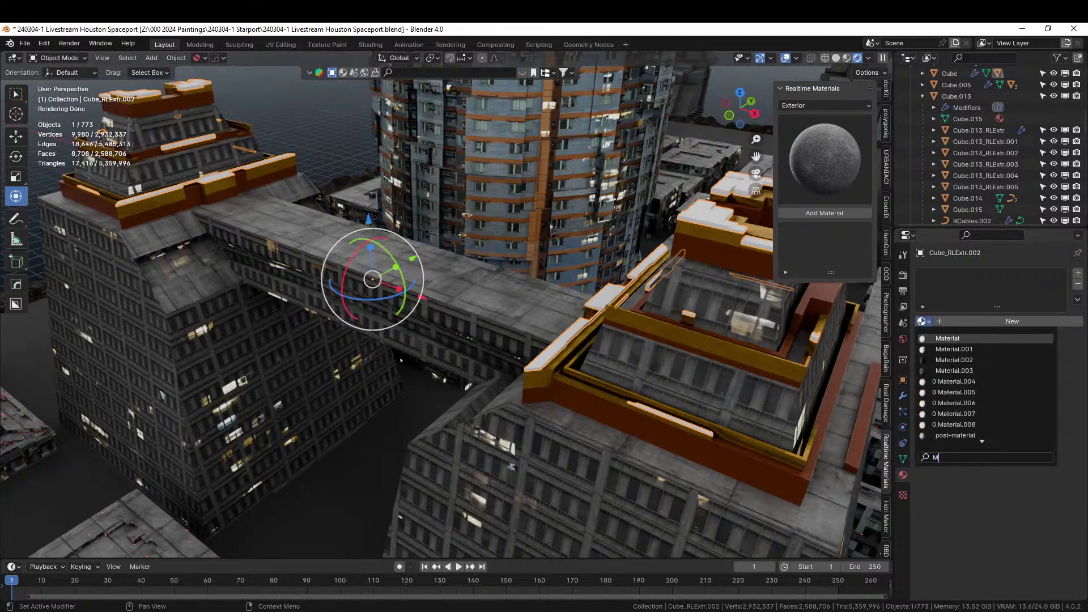
{"action": "key", "text": "BackSpace"}
{"action": "key", "text": "BackSpace"}
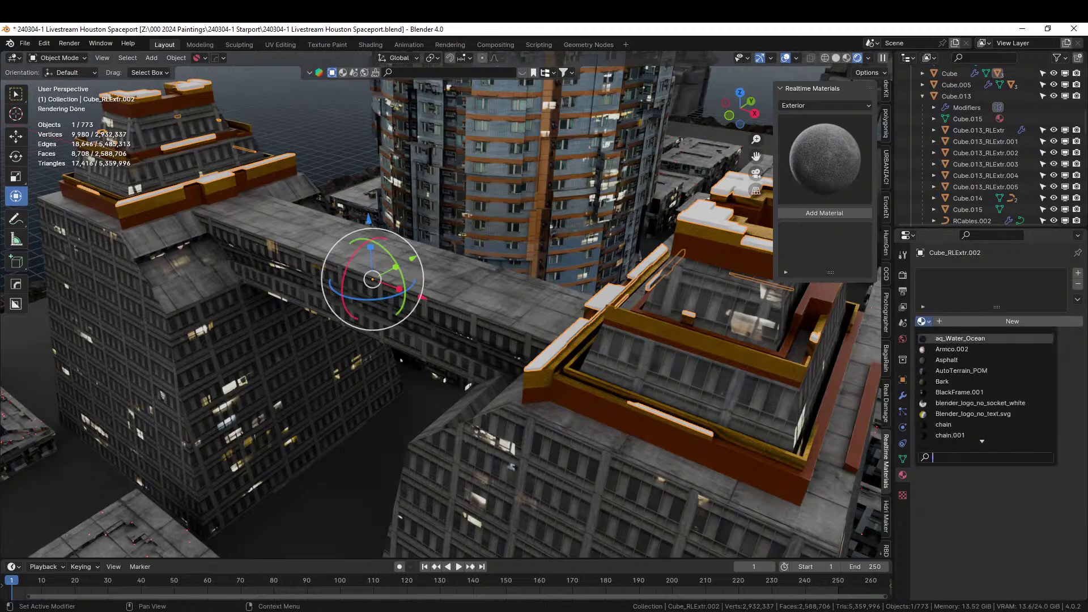
{"action": "type", "text": "HU"}
{"action": "key", "text": "Return"}
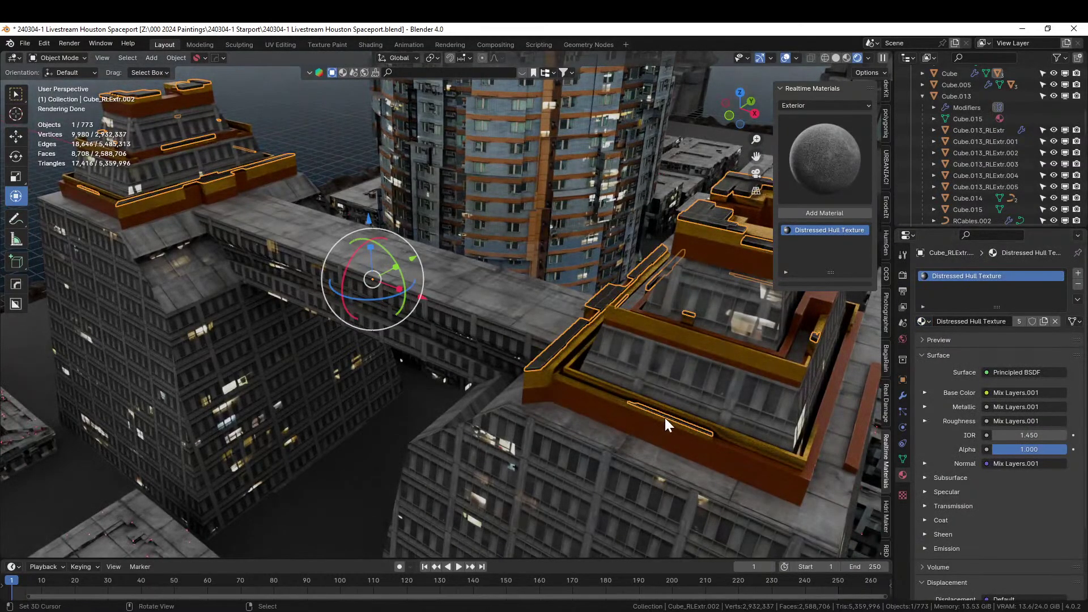
Step: Replace the Roads.091 material on the road surface of the highway bridge nearest the sloped wall end with Asphalt
{"action": "middle_click_drag", "start_coordinate": [665, 417], "coordinate": [537, 449]}
{"action": "scroll", "coordinate": [598, 423], "scroll_direction": "down", "scroll_amount": 9}
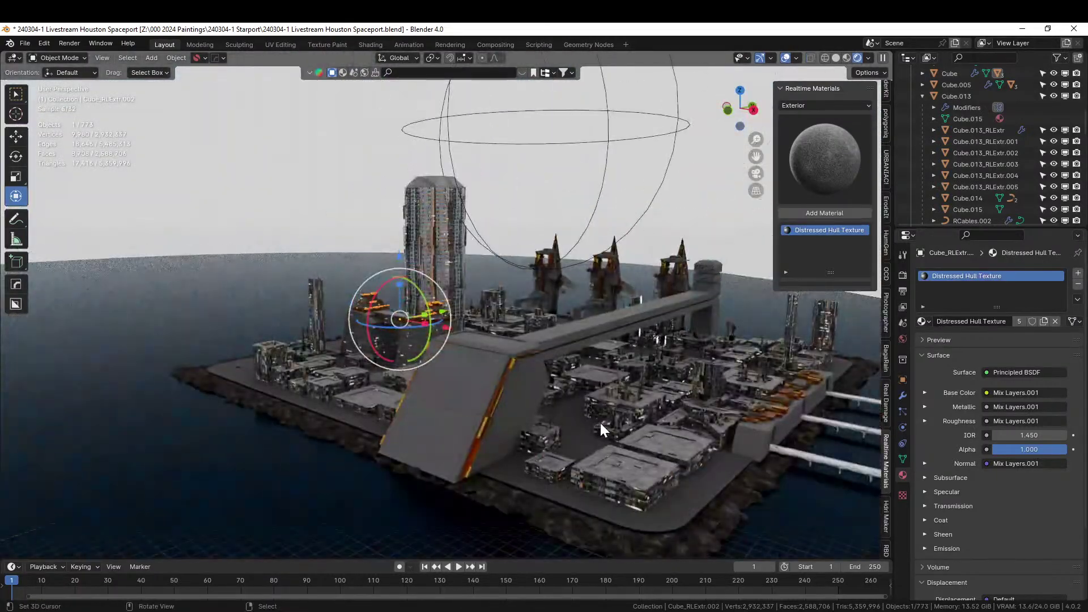
{"action": "middle_click_drag", "start_coordinate": [599, 420], "coordinate": [499, 377]}
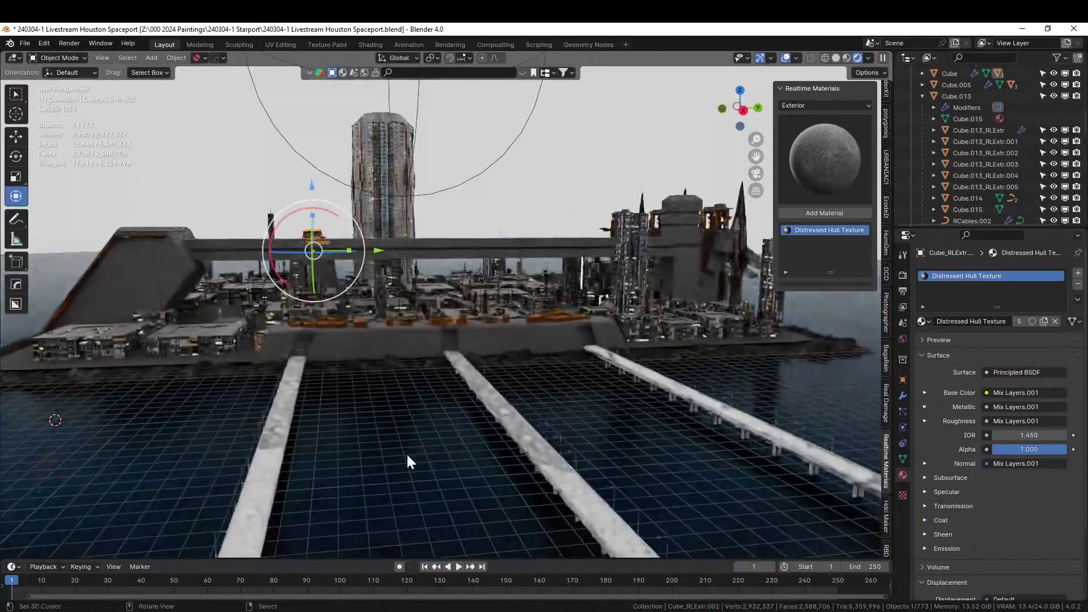
{"action": "left_click", "coordinate": [286, 423]}
{"action": "key", "text": "KP_Decimal"}
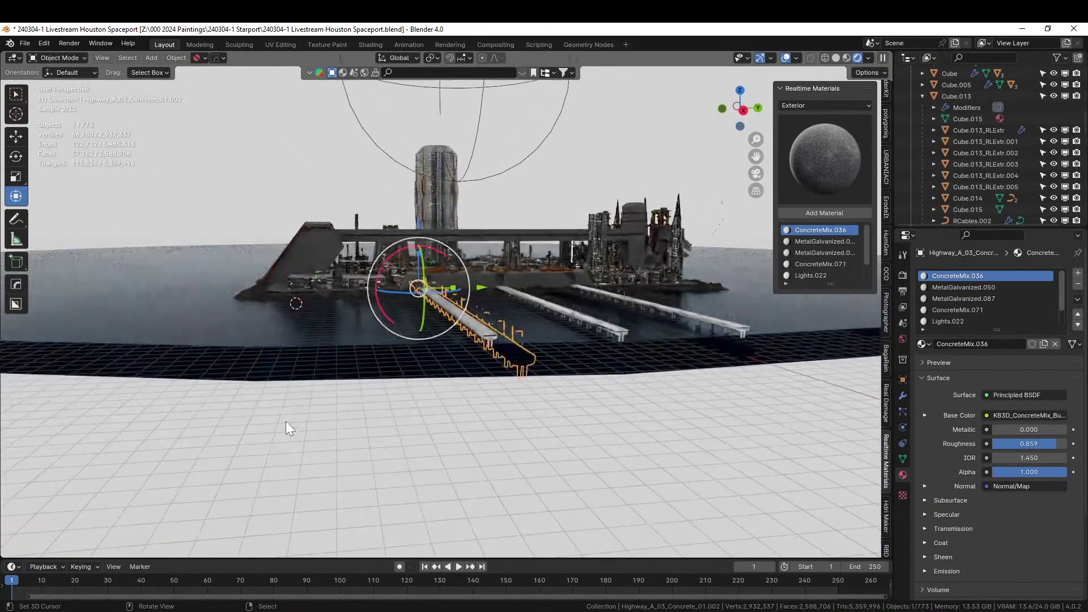
{"action": "scroll", "coordinate": [286, 422], "scroll_direction": "up", "scroll_amount": 5}
{"action": "middle_click_drag", "start_coordinate": [286, 422], "coordinate": [446, 447]}
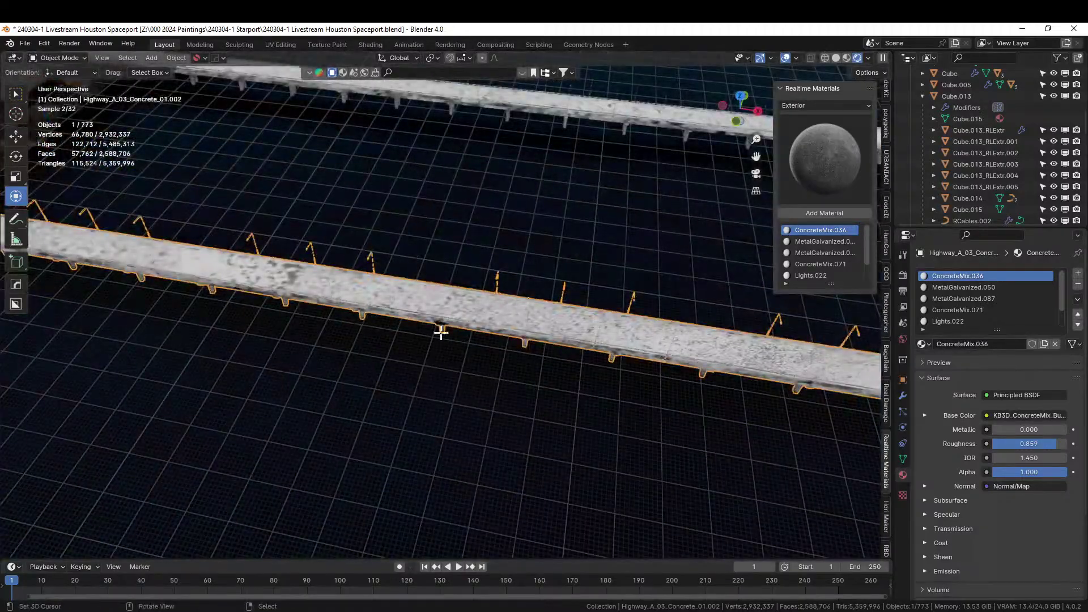
{"action": "key", "text": "Tab"}
{"action": "middle_click_drag", "start_coordinate": [430, 330], "coordinate": [41, 547]}
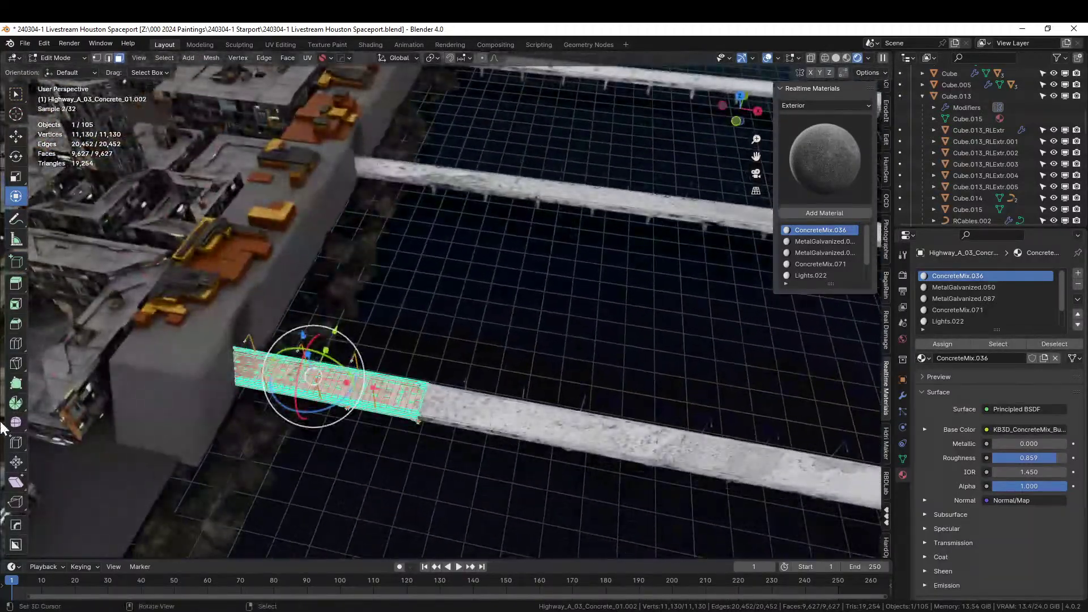
{"action": "left_click", "coordinate": [315, 380]}
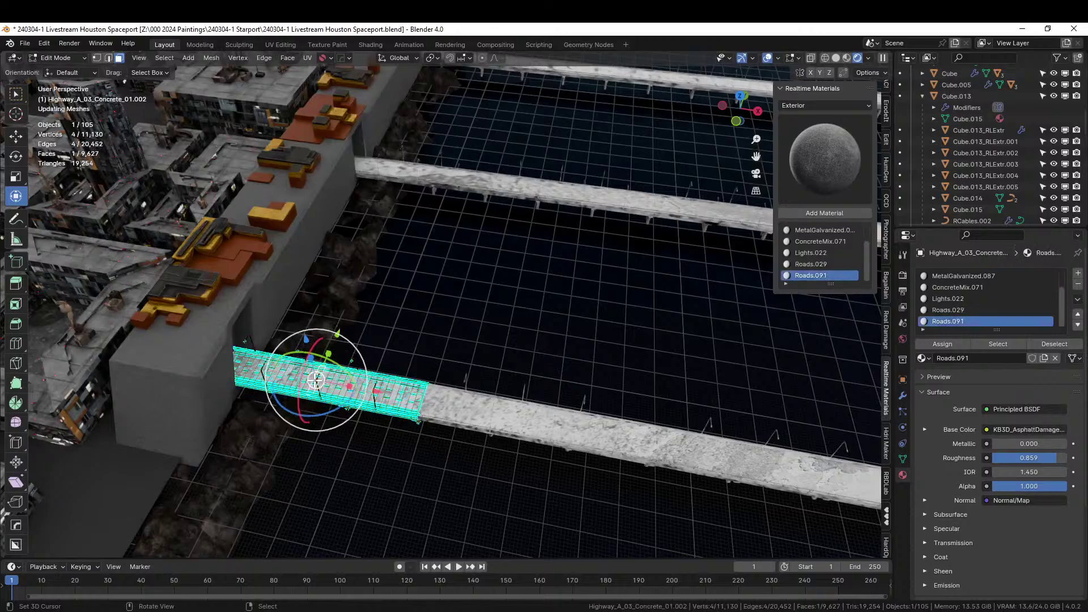
{"action": "middle_click_drag", "start_coordinate": [773, 330], "coordinate": [499, 347], "text": "ctrl"}
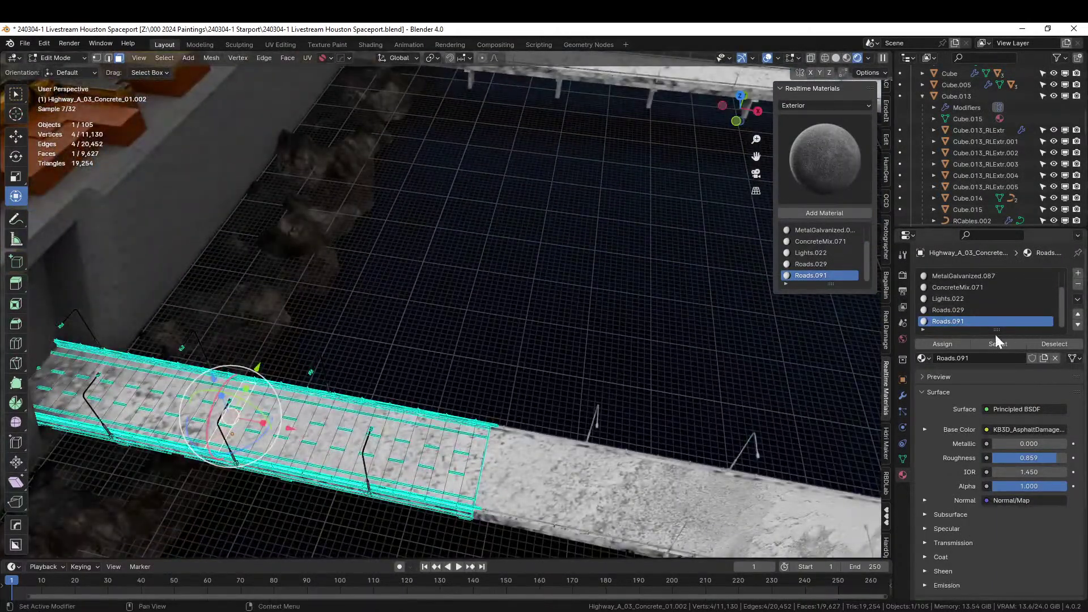
{"action": "left_click", "coordinate": [928, 358]}
{"action": "type", "text": "as"}
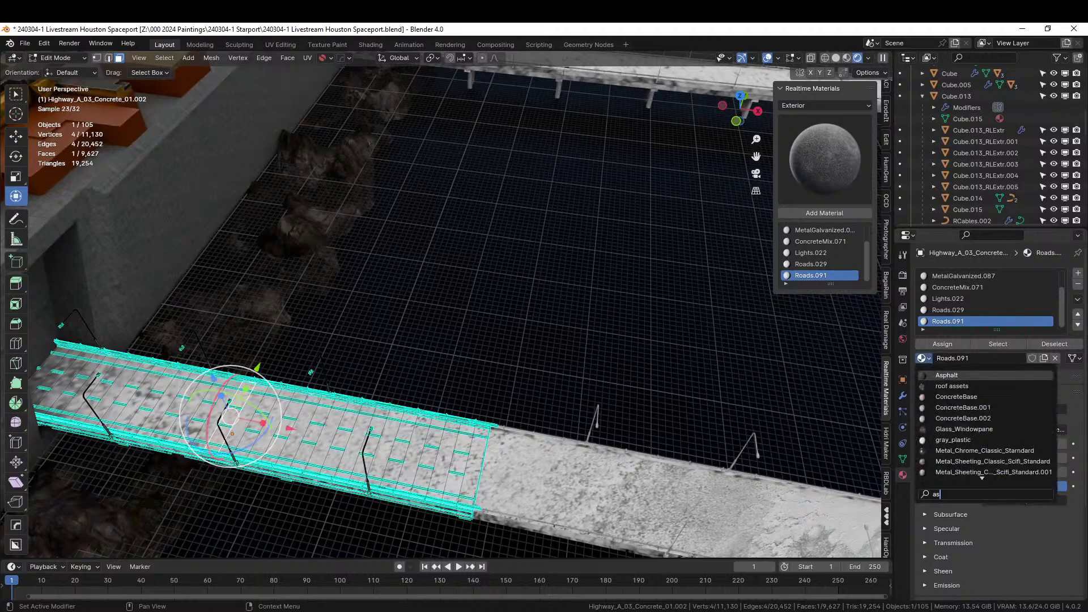
{"action": "left_click", "coordinate": [948, 375]}
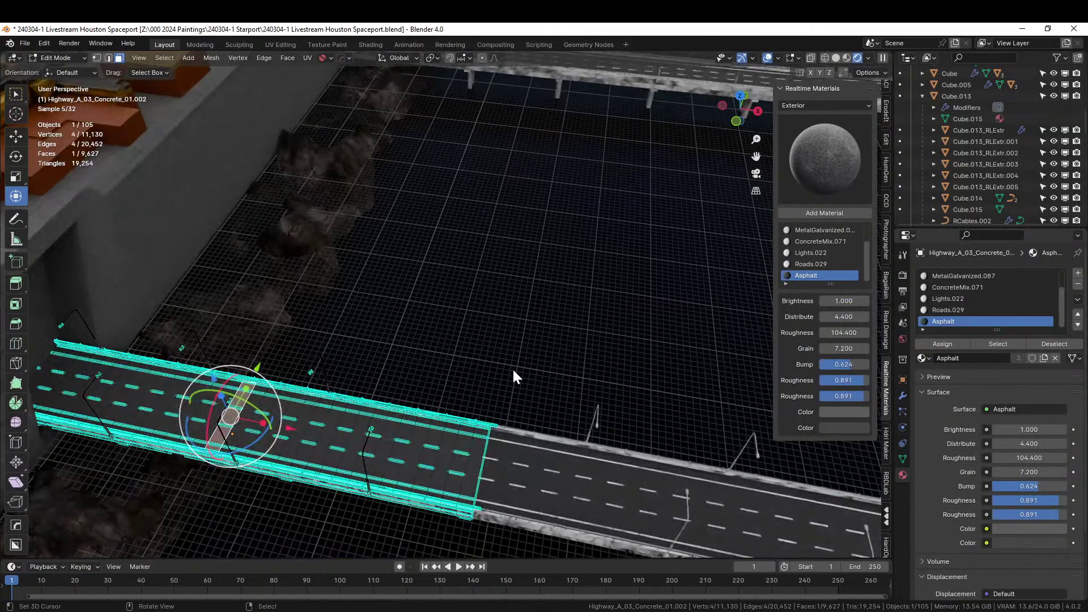
{"action": "key", "text": "Tab"}
Step: Replace the ConcreteMix.036 material on the highway bridge's sides and pillars with KB3D_BRT_ConcreteGrime
{"action": "middle_click_drag", "start_coordinate": [513, 369], "coordinate": [526, 301]}
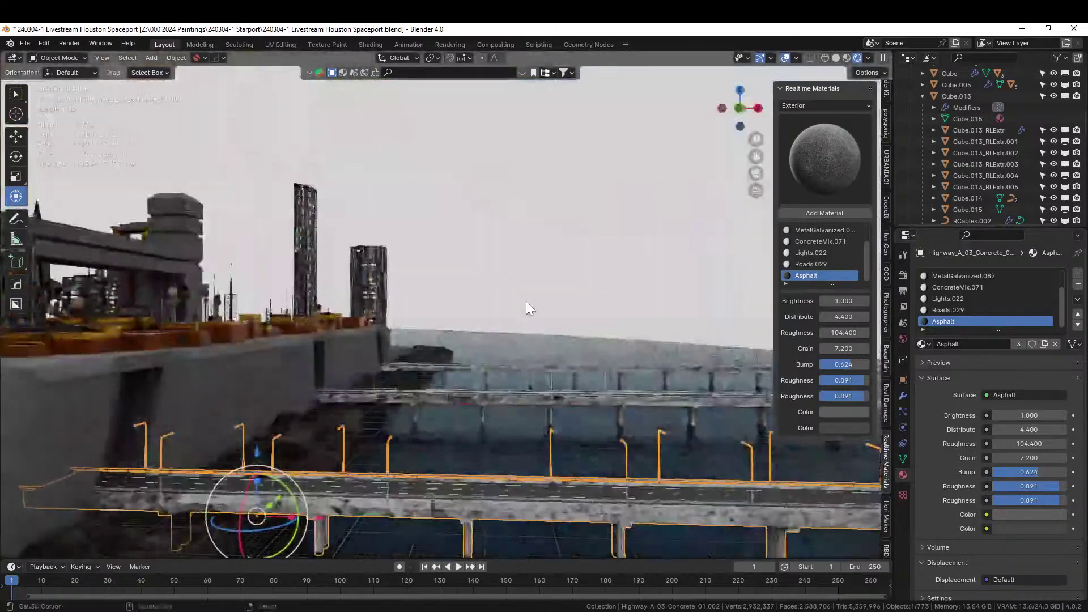
{"action": "scroll", "coordinate": [444, 372], "scroll_direction": "up", "scroll_amount": 5}
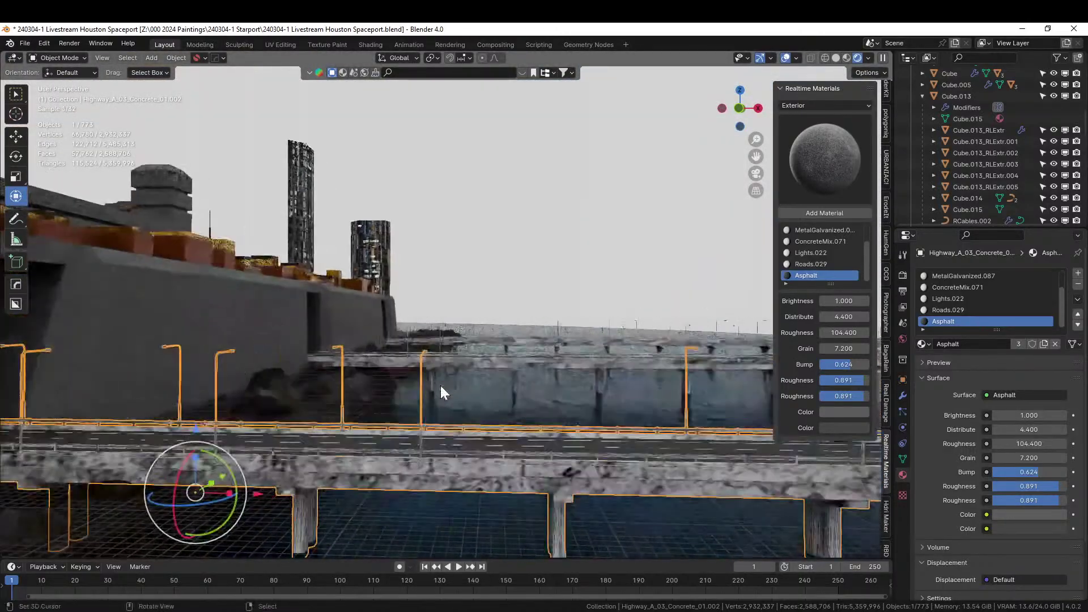
{"action": "scroll", "coordinate": [448, 385], "scroll_direction": "down", "scroll_amount": 4}
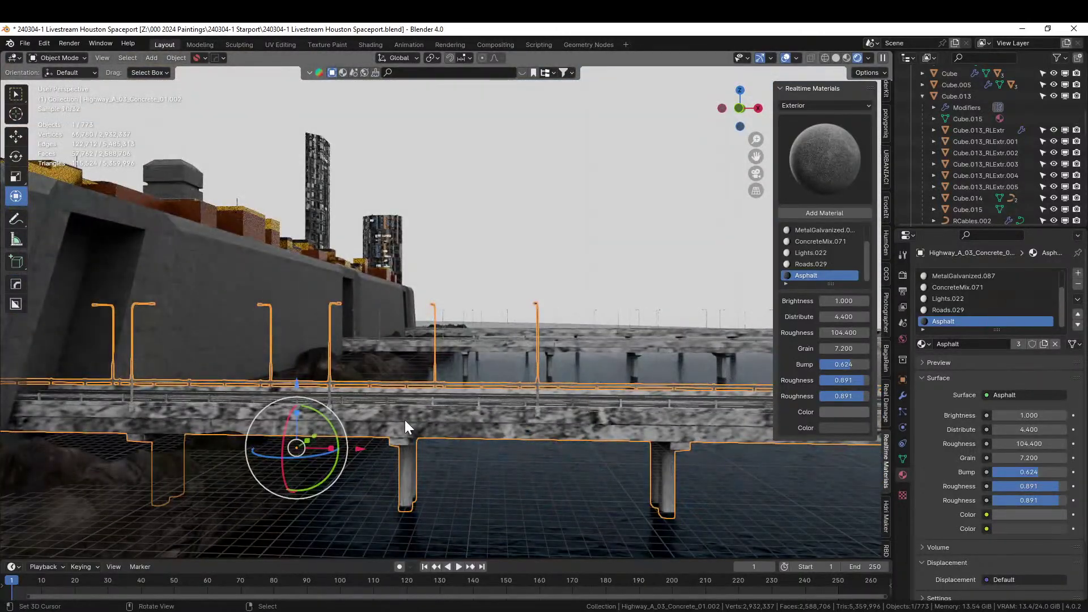
{"action": "right_click", "coordinate": [404, 420]}
{"action": "key", "text": "Tab"}
{"action": "key", "text": "Tab"}
{"action": "right_click", "coordinate": [323, 414]}
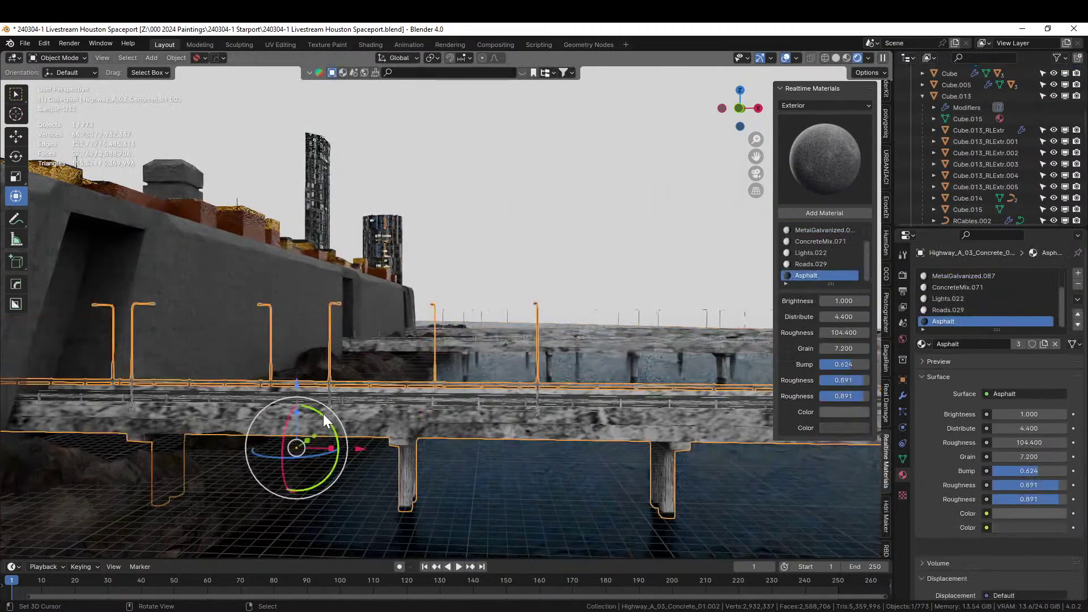
{"action": "key", "text": "Tab"}
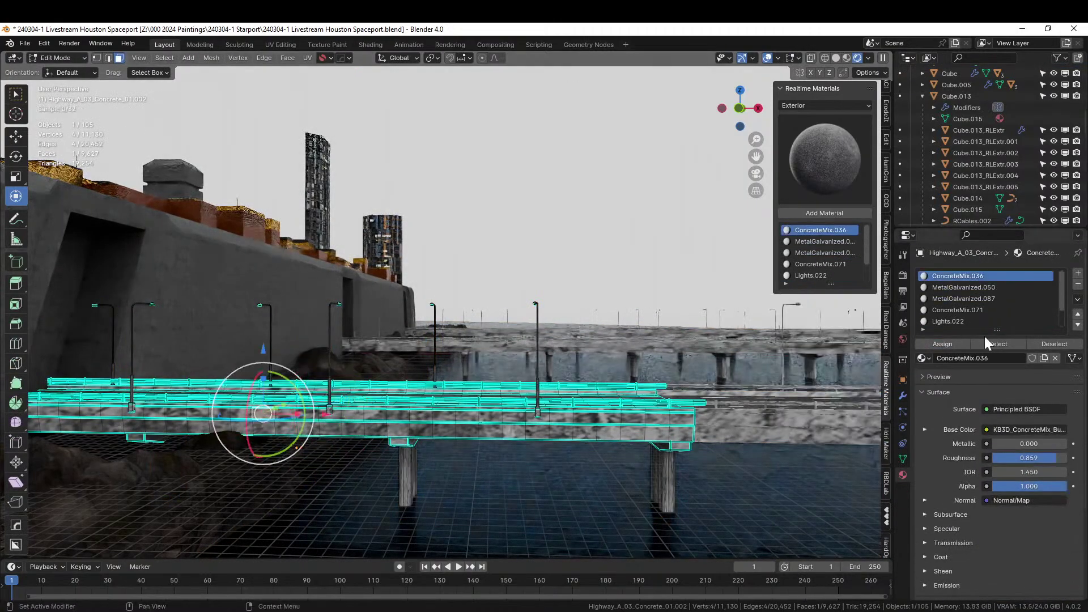
{"action": "left_click", "coordinate": [925, 359]}
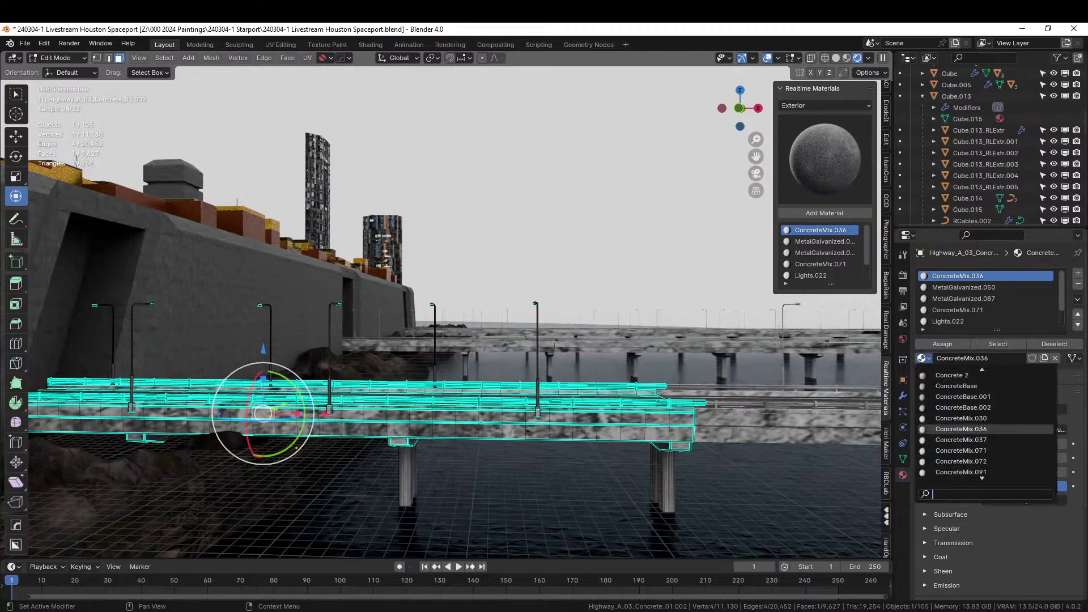
{"action": "type", "text": "kb3"}
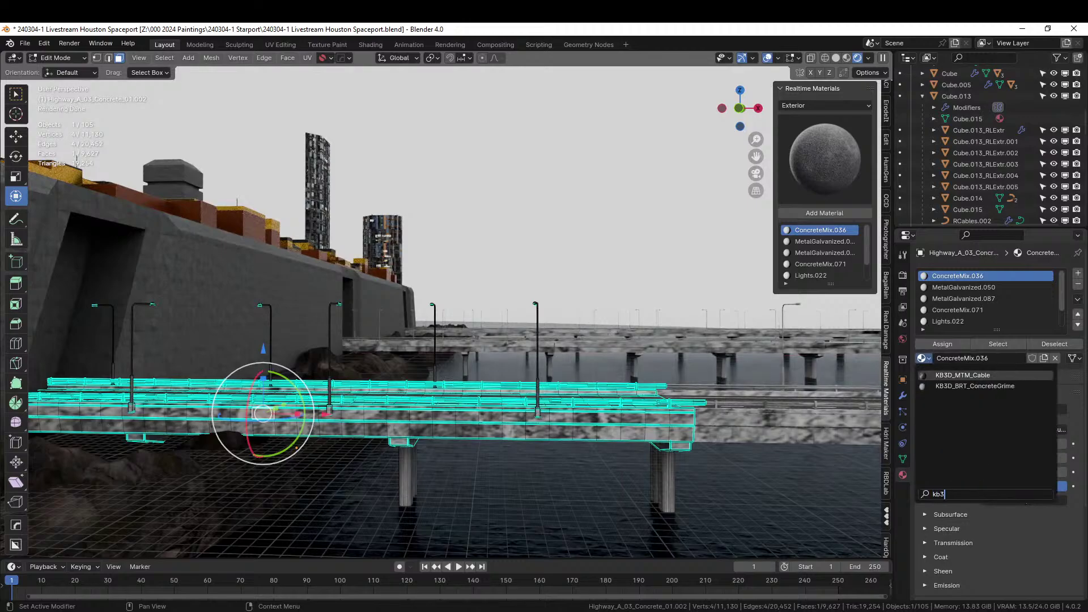
{"action": "left_click", "coordinate": [999, 389]}
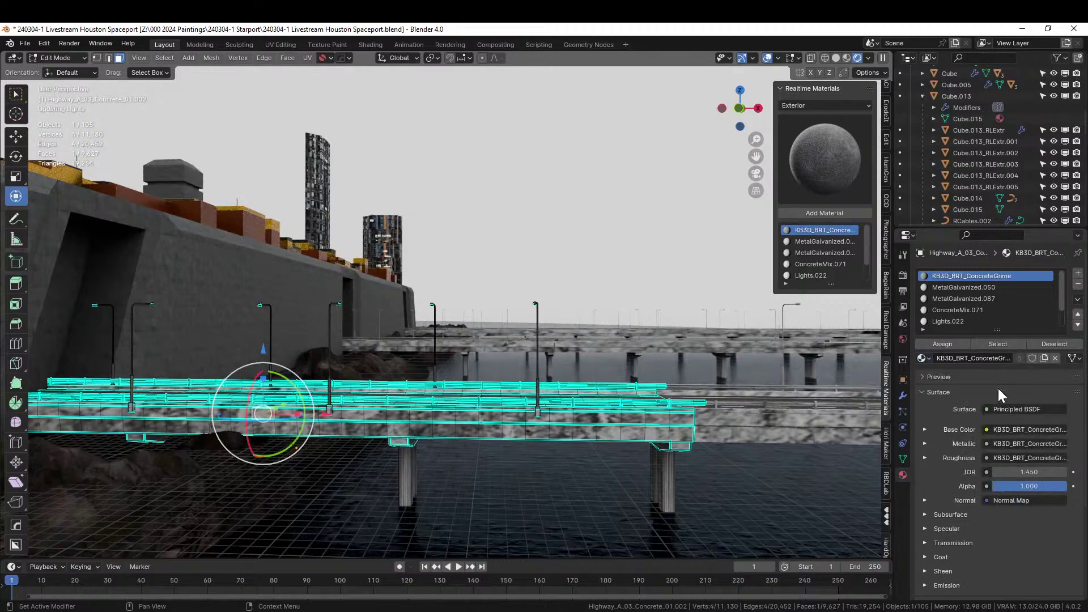
{"action": "key", "text": "Tab"}
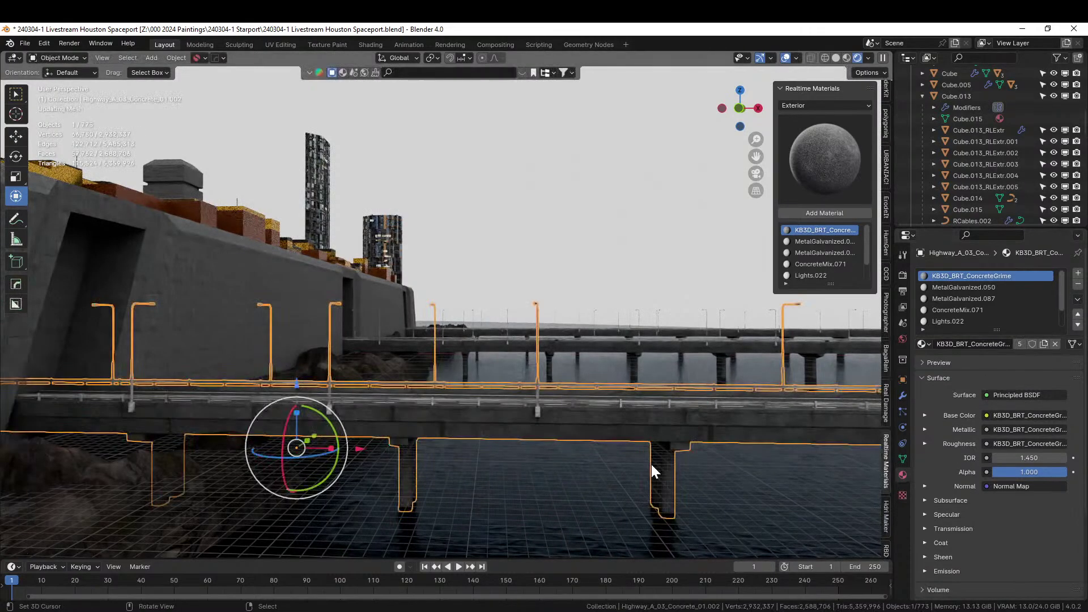
Step: Assign Dirty Worn Orange Paint to the recessed gateway faces where the highway bridges meet the sloped concrete wall
{"action": "middle_click_drag", "start_coordinate": [651, 464], "coordinate": [584, 492]}
{"action": "scroll", "coordinate": [584, 492], "scroll_direction": "down", "scroll_amount": 3}
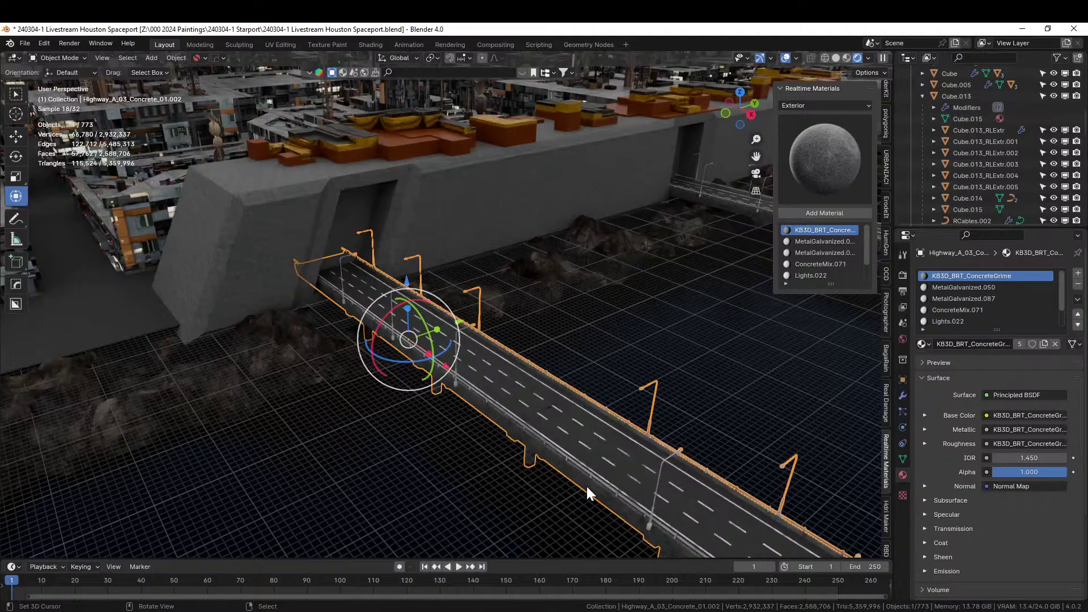
{"action": "middle_click_drag", "start_coordinate": [530, 274], "coordinate": [515, 265]}
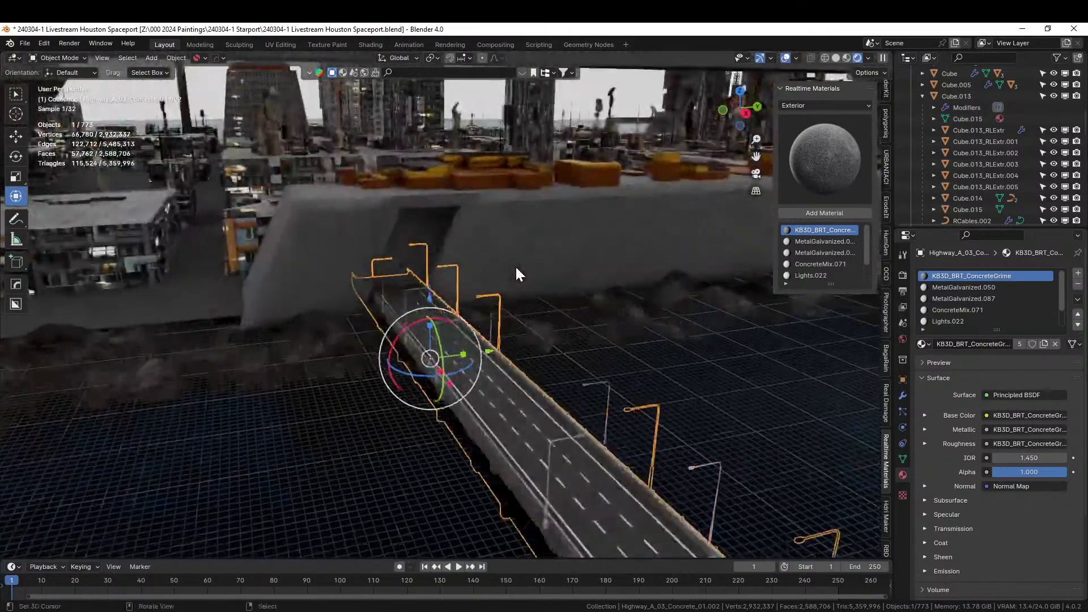
{"action": "scroll", "coordinate": [515, 266], "scroll_direction": "up", "scroll_amount": 3}
{"action": "left_click", "coordinate": [418, 182]}
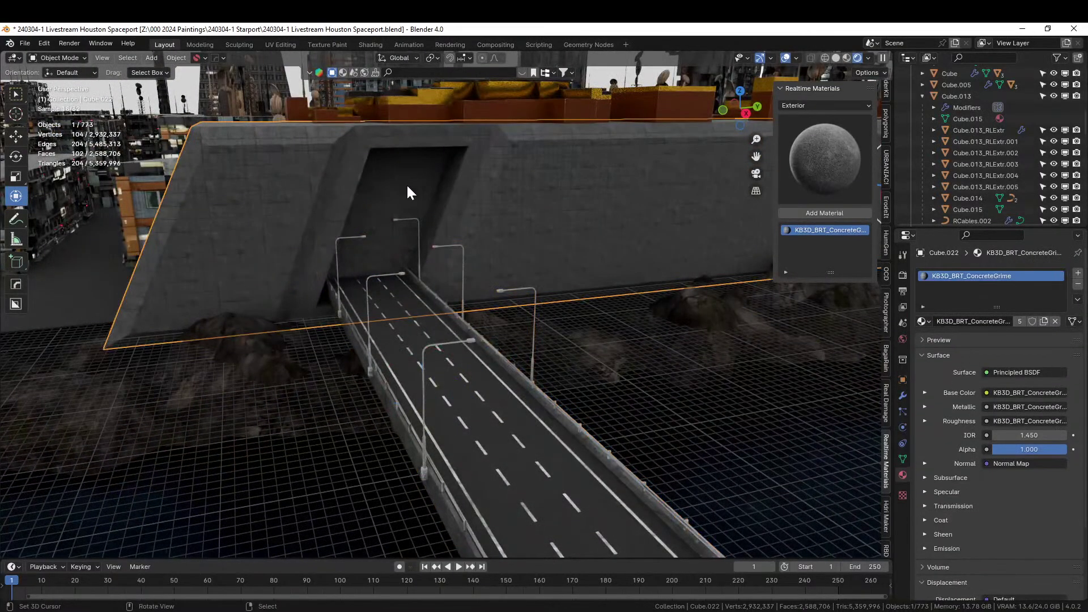
{"action": "right_click", "coordinate": [407, 186]}
{"action": "right_click", "coordinate": [327, 191]}
{"action": "key", "text": "Tab"}
{"action": "right_click", "coordinate": [391, 199]}
{"action": "middle_click_drag", "start_coordinate": [538, 267], "coordinate": [679, 351], "text": "shift"}
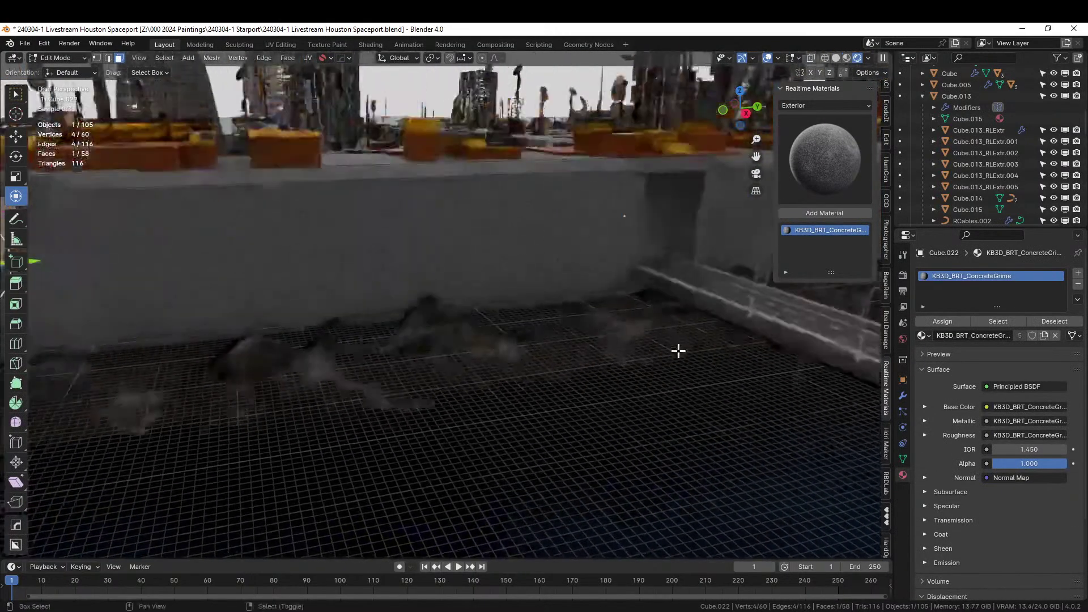
{"action": "right_click", "coordinate": [672, 204], "text": "shift"}
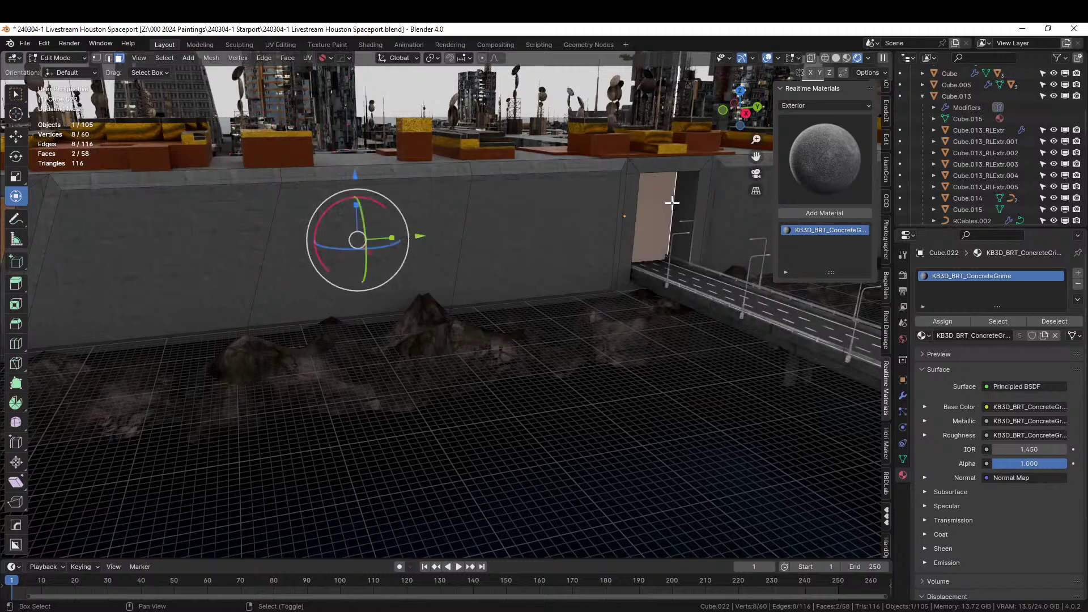
{"action": "left_click", "coordinate": [1079, 273]}
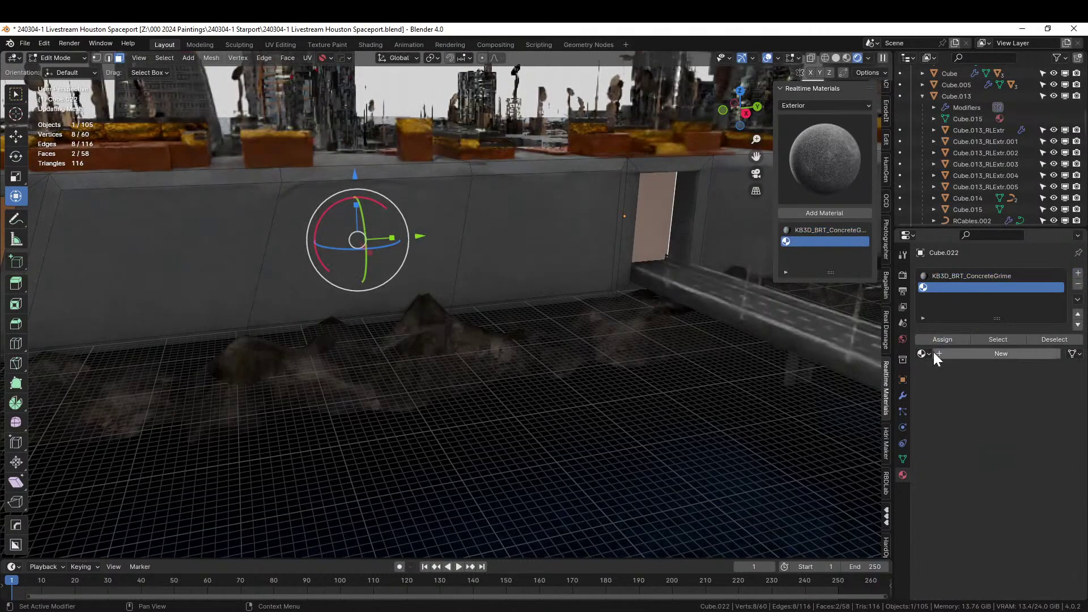
{"action": "left_click", "coordinate": [924, 354]}
{"action": "type", "text": "orang"}
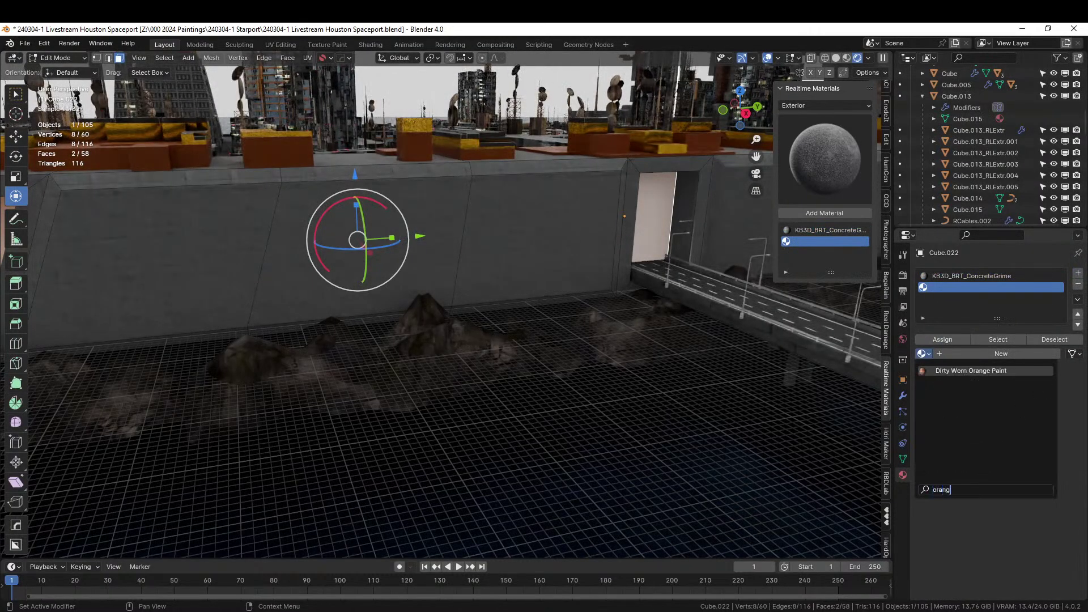
{"action": "key", "text": "Return"}
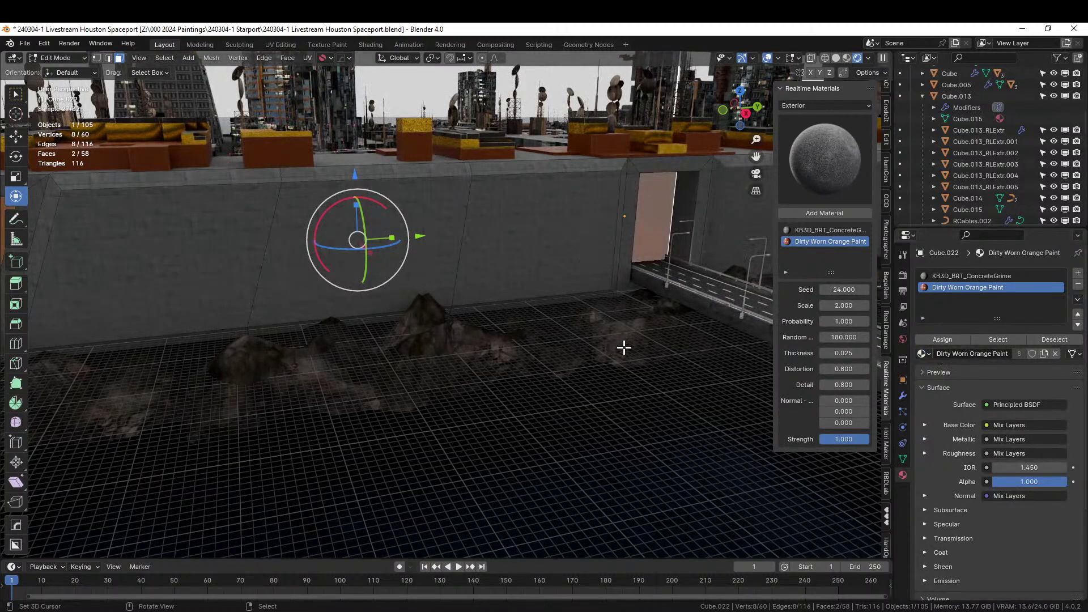
{"action": "key", "text": "alt+a"}
{"action": "middle_click_drag", "start_coordinate": [625, 348], "coordinate": [561, 374]}
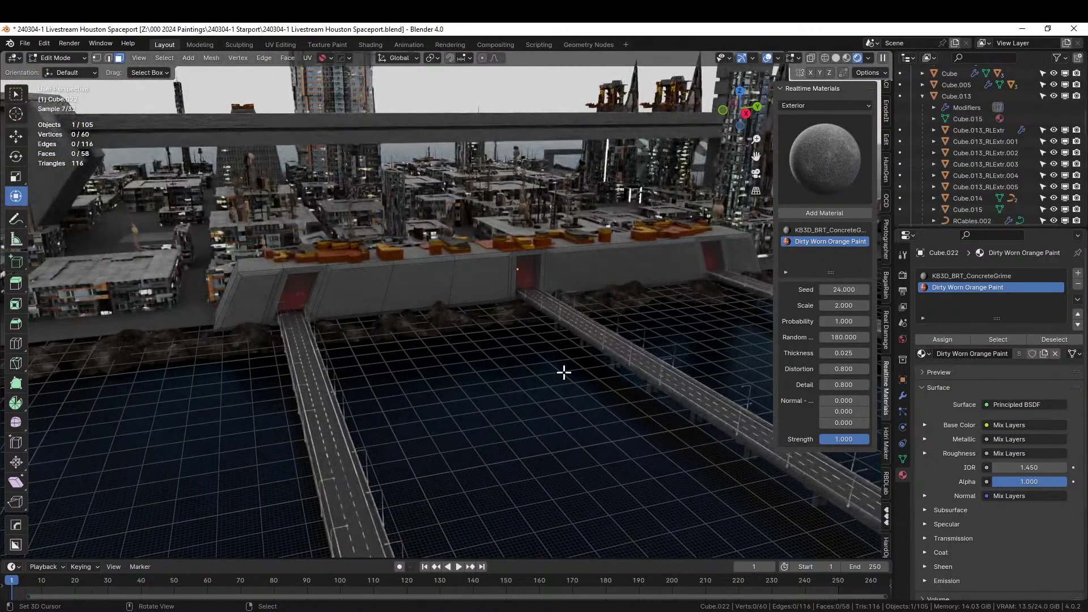
{"action": "scroll", "coordinate": [500, 391], "scroll_direction": "up", "scroll_amount": 5}
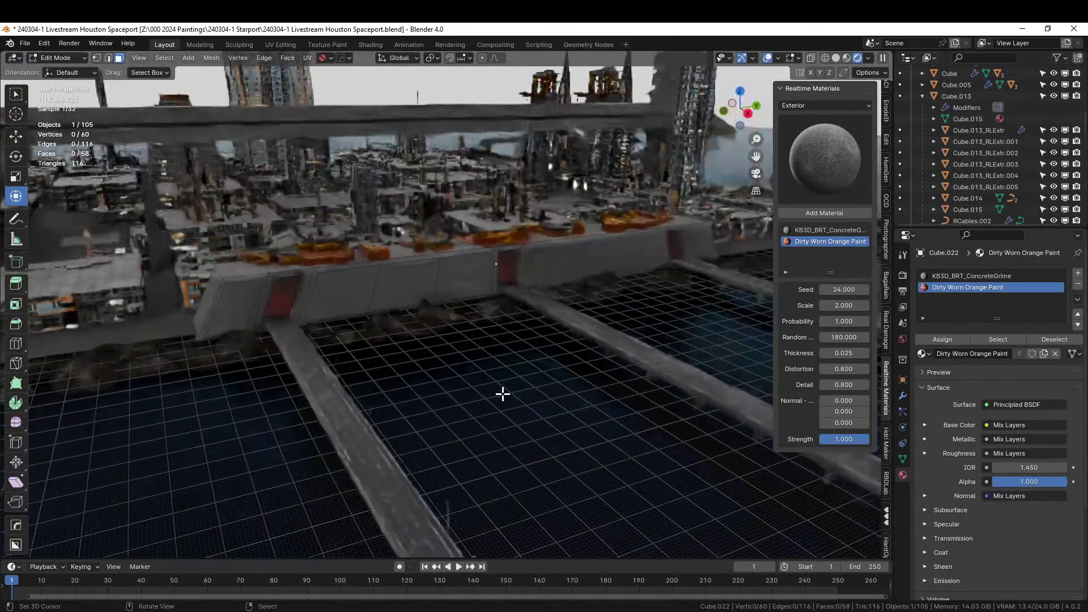
{"action": "key", "text": "Tab"}
Step: Examine the textured wall, city blocks, elevated beam and launch towers from several angles
{"action": "middle_click_drag", "start_coordinate": [502, 392], "coordinate": [525, 478]}
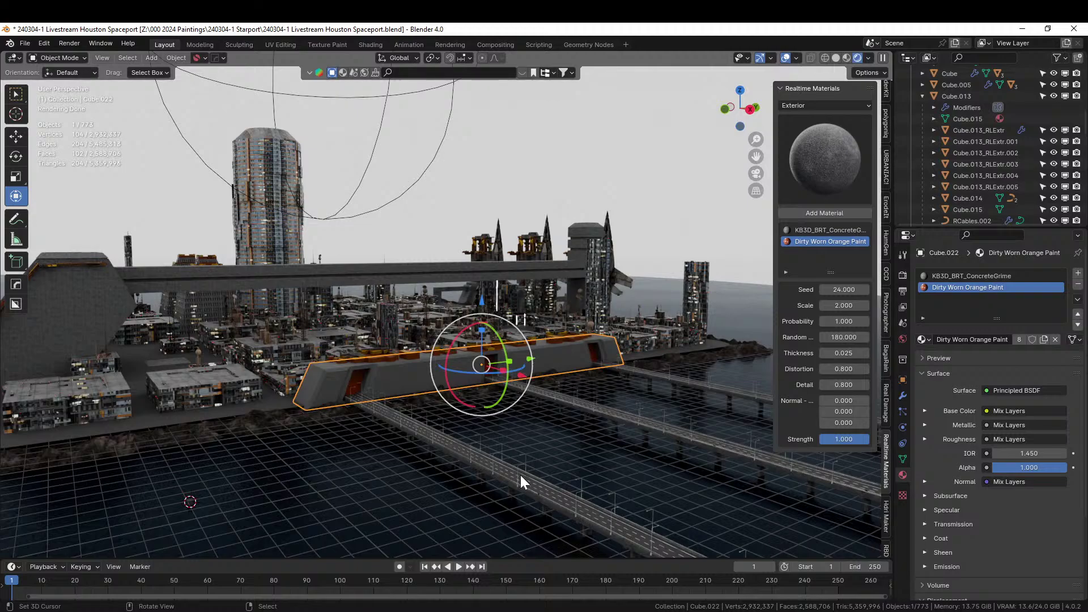
{"action": "middle_click_drag", "start_coordinate": [474, 480], "coordinate": [713, 476], "text": "shift"}
{"action": "scroll", "coordinate": [578, 428], "scroll_direction": "up", "scroll_amount": 2}
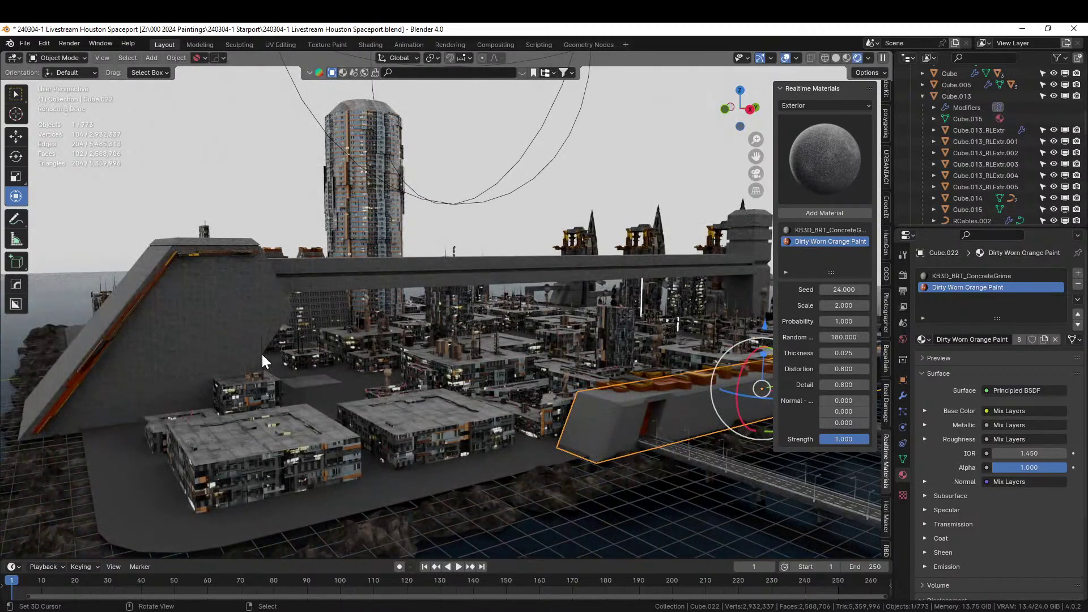
{"action": "middle_click_drag", "start_coordinate": [262, 355], "coordinate": [291, 381]}
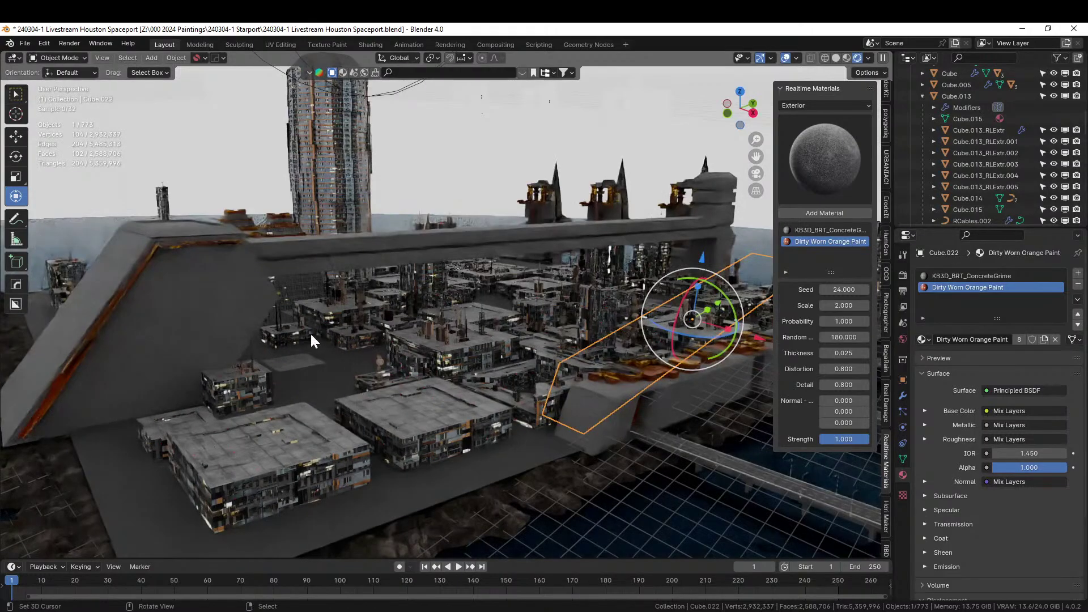
{"action": "middle_click_drag", "start_coordinate": [311, 340], "coordinate": [555, 420]}
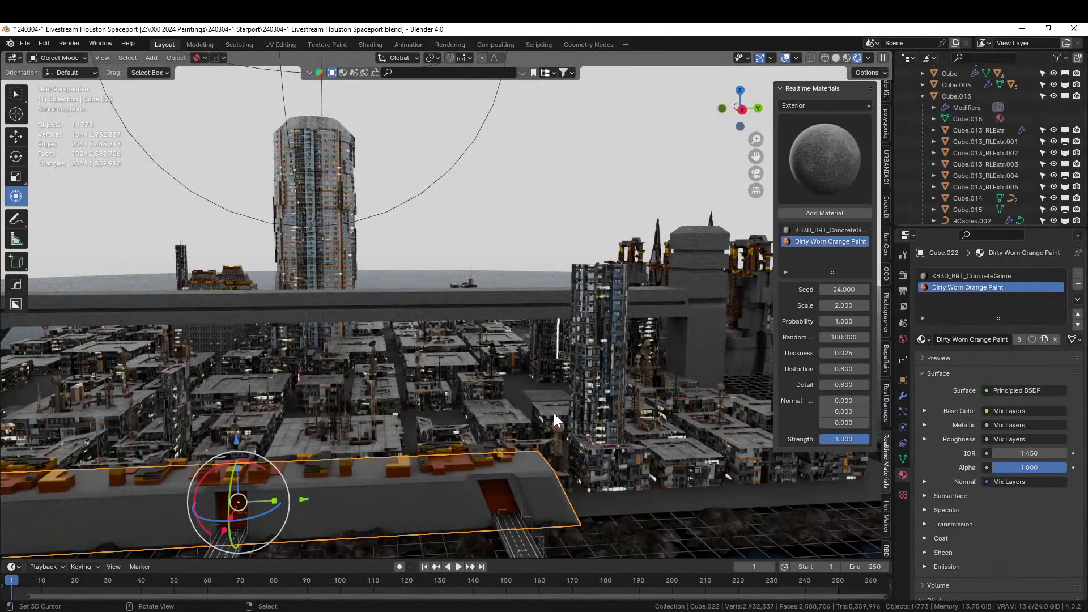
{"action": "middle_click_drag", "start_coordinate": [557, 315], "coordinate": [562, 325]}
{"action": "middle_click_drag", "start_coordinate": [623, 342], "coordinate": [349, 396]}
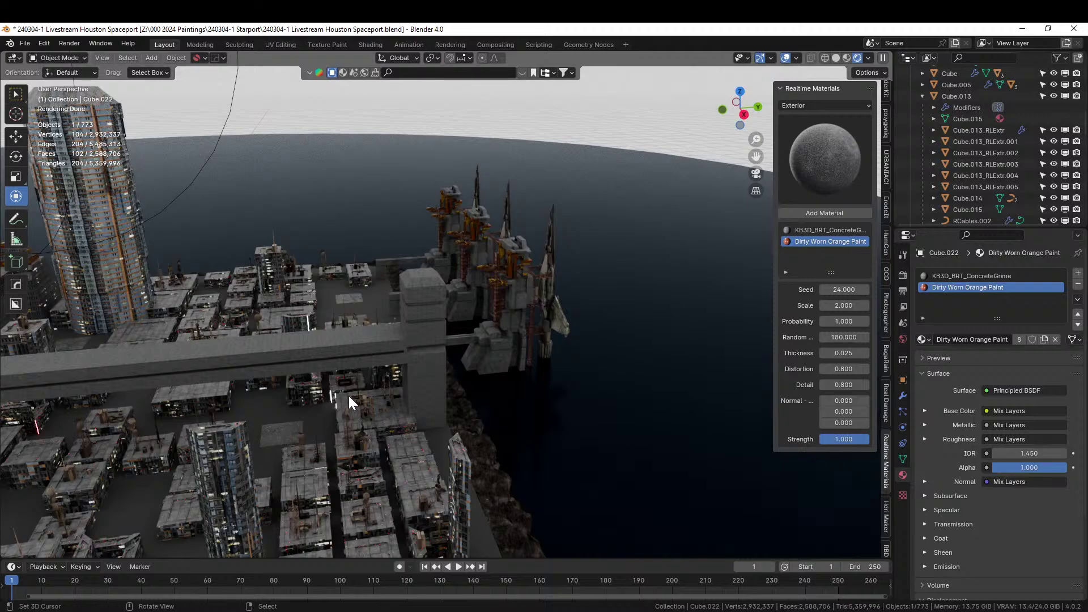
{"action": "mouse_move", "coordinate": [441, 479]}
{"action": "middle_mouse_down"}
{"action": "mouse_move", "coordinate": [508, 456]}
{"action": "mouse_move", "coordinate": [484, 476]}
{"action": "mouse_move", "coordinate": [442, 479]}
{"action": "middle_mouse_up"}
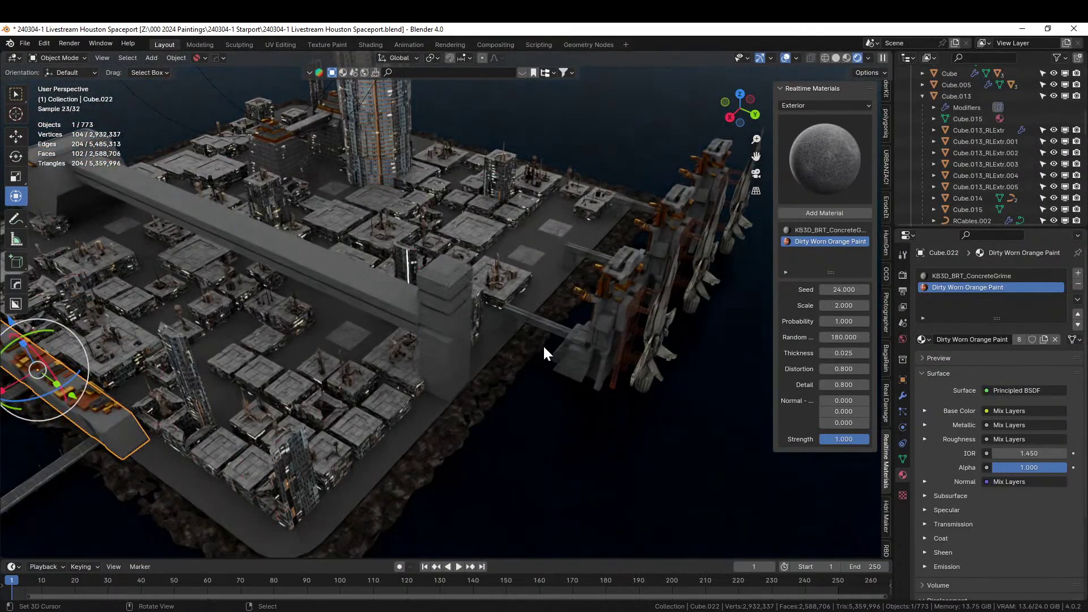
Step: Isolate the launch tower structure with the long arm (Cube.013) and open its mesh for editing in solid shading
{"action": "left_click", "coordinate": [544, 329]}
{"action": "key", "text": "KP_Divide"}
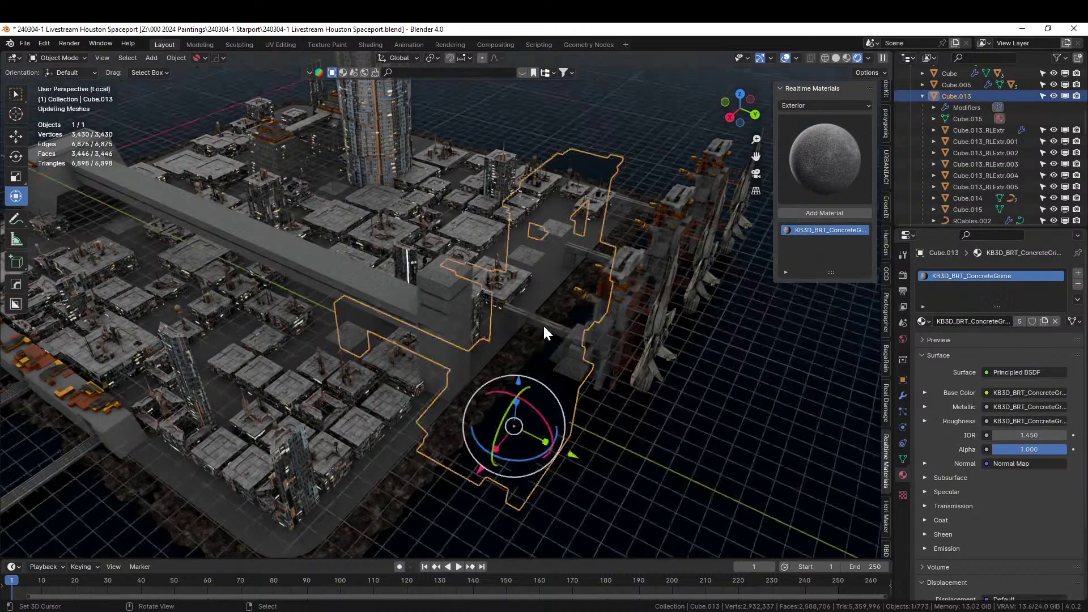
{"action": "middle_click_drag", "start_coordinate": [480, 363], "coordinate": [603, 321]}
{"action": "key", "text": "Tab"}
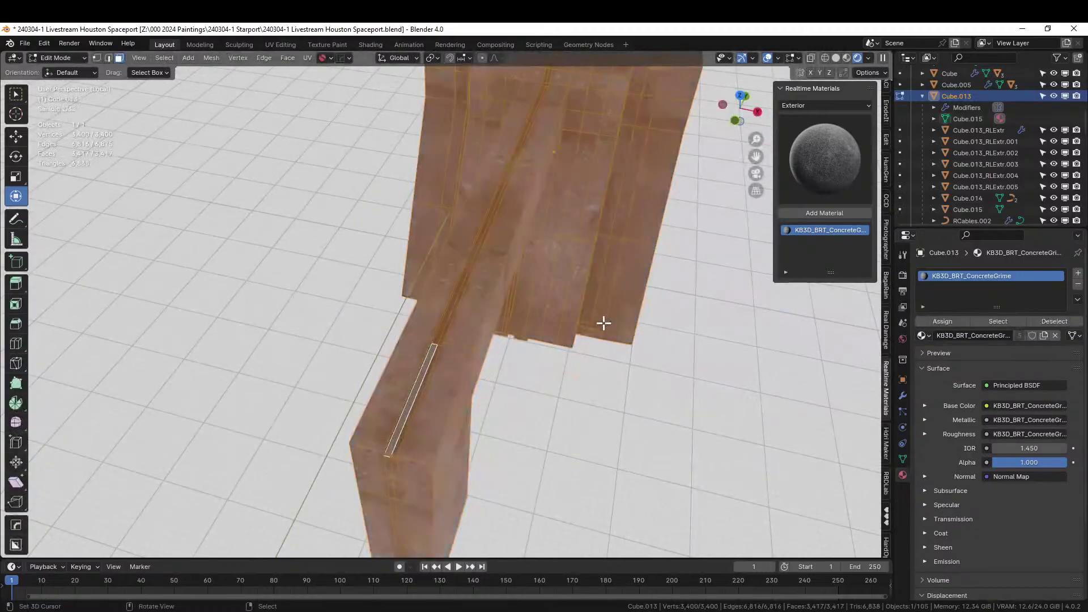
{"action": "right_click", "coordinate": [427, 362]}
{"action": "middle_click_drag", "start_coordinate": [427, 362], "coordinate": [462, 360]}
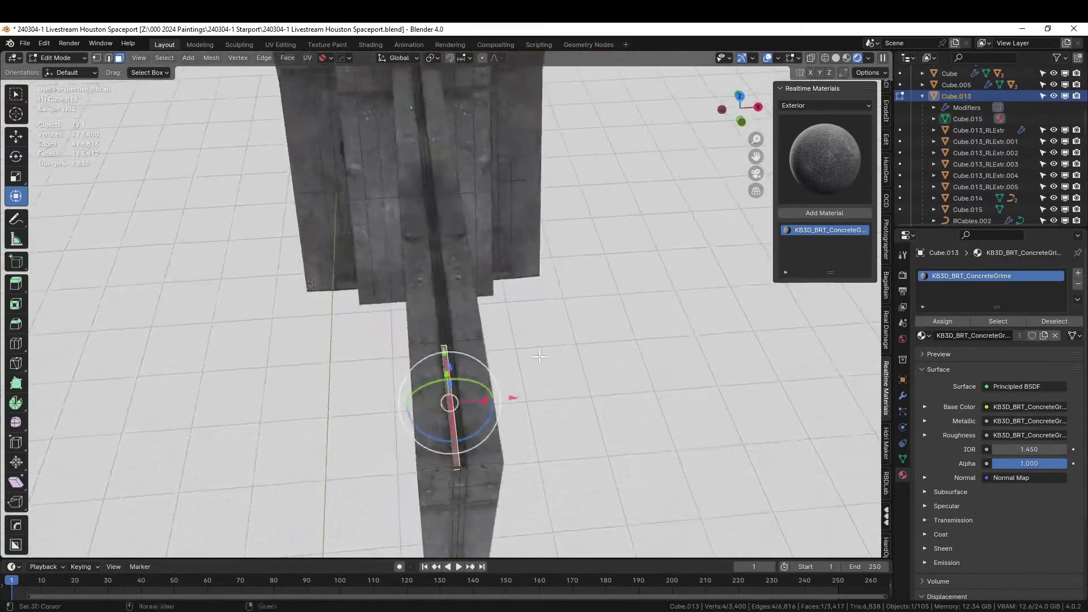
{"action": "left_click", "coordinate": [837, 58]}
{"action": "mouse_move", "coordinate": [585, 247]}
{"action": "middle_mouse_down"}
{"action": "mouse_move", "coordinate": [525, 323]}
{"action": "mouse_move", "coordinate": [578, 358]}
{"action": "mouse_move", "coordinate": [512, 388]}
{"action": "middle_mouse_up"}
{"action": "middle_click_drag", "start_coordinate": [480, 343], "coordinate": [528, 362]}
Step: Add five evenly spaced loop cuts across the short end section of the long arm
{"action": "key", "text": "ctrl+r"}
{"action": "scroll", "coordinate": [510, 368], "scroll_direction": "up", "scroll_amount": 2}
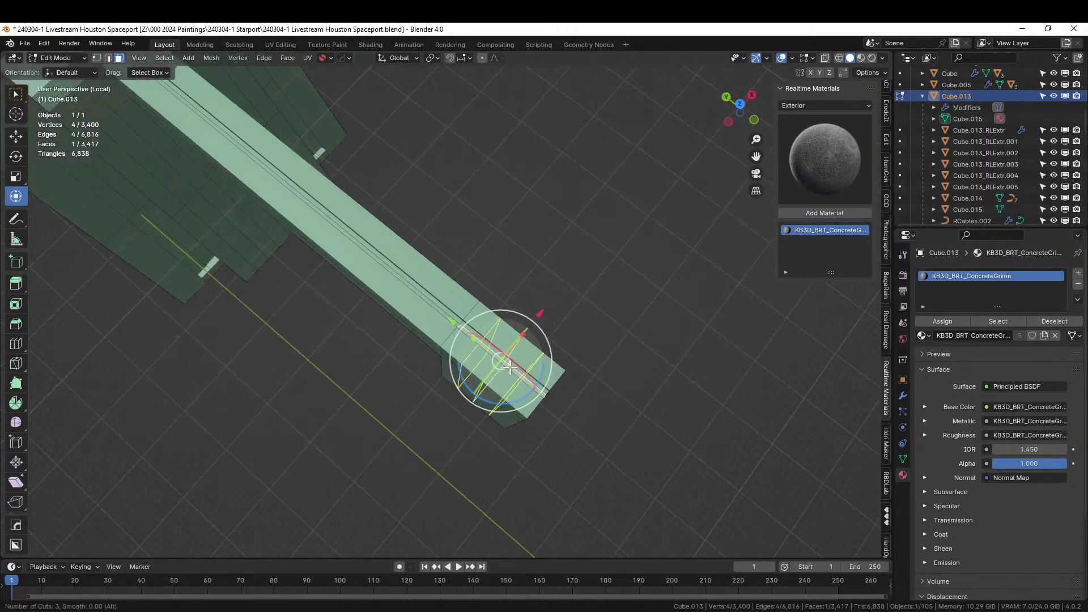
{"action": "scroll", "coordinate": [509, 367], "scroll_direction": "up", "scroll_amount": 2}
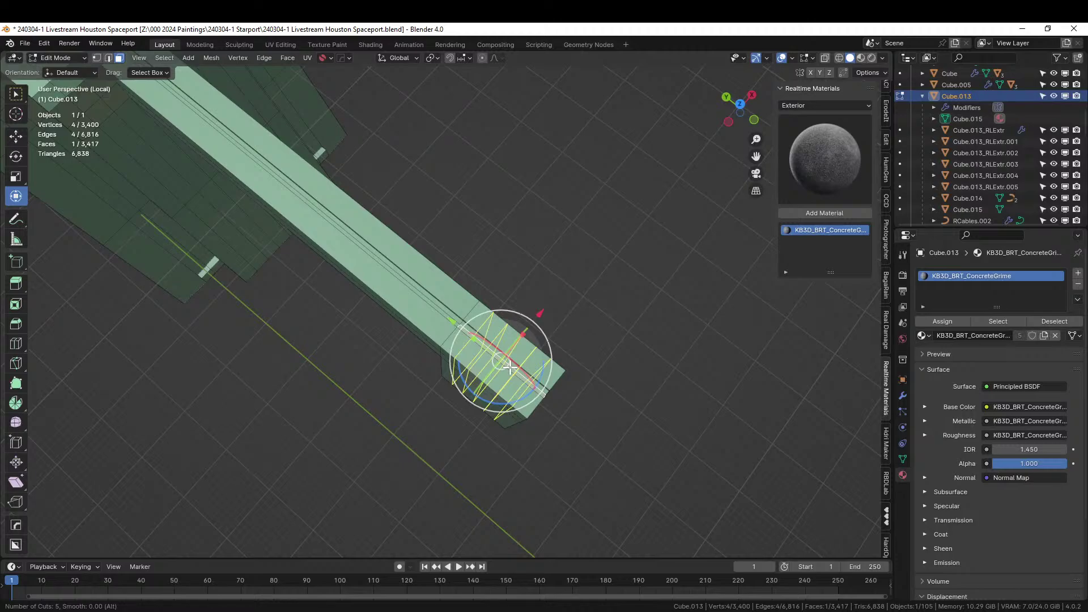
{"action": "left_click", "coordinate": [510, 368]}
{"action": "right_click", "coordinate": [428, 308]}
Step: Add 25 evenly spaced loop cuts across the remaining length of the arm
{"action": "left_click", "coordinate": [392, 254]}
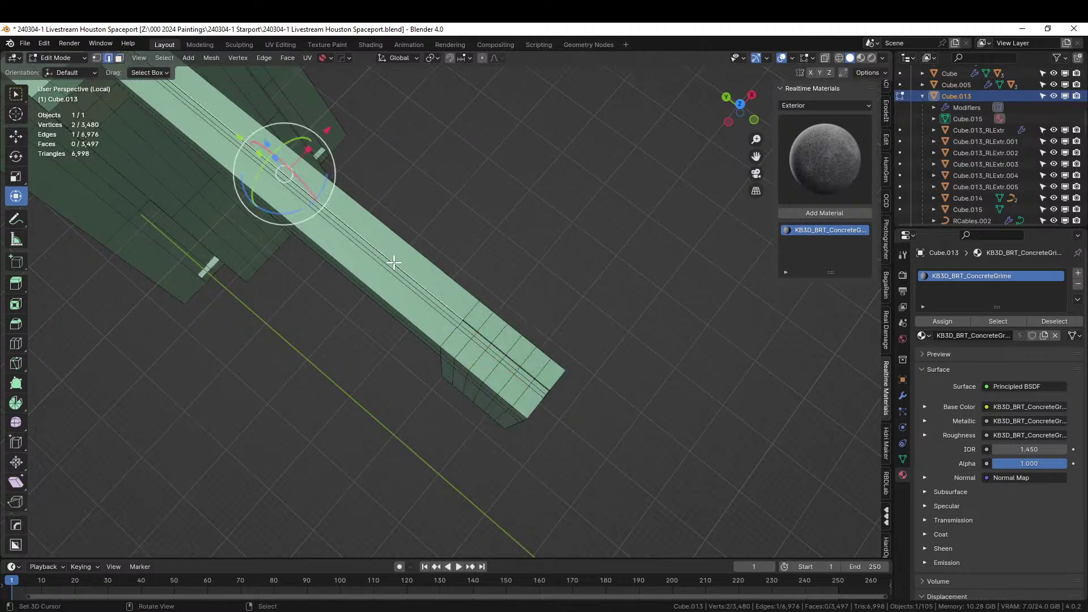
{"action": "key", "text": "ctrl+r"}
{"action": "scroll", "coordinate": [394, 262], "scroll_direction": "up", "scroll_amount": 17}
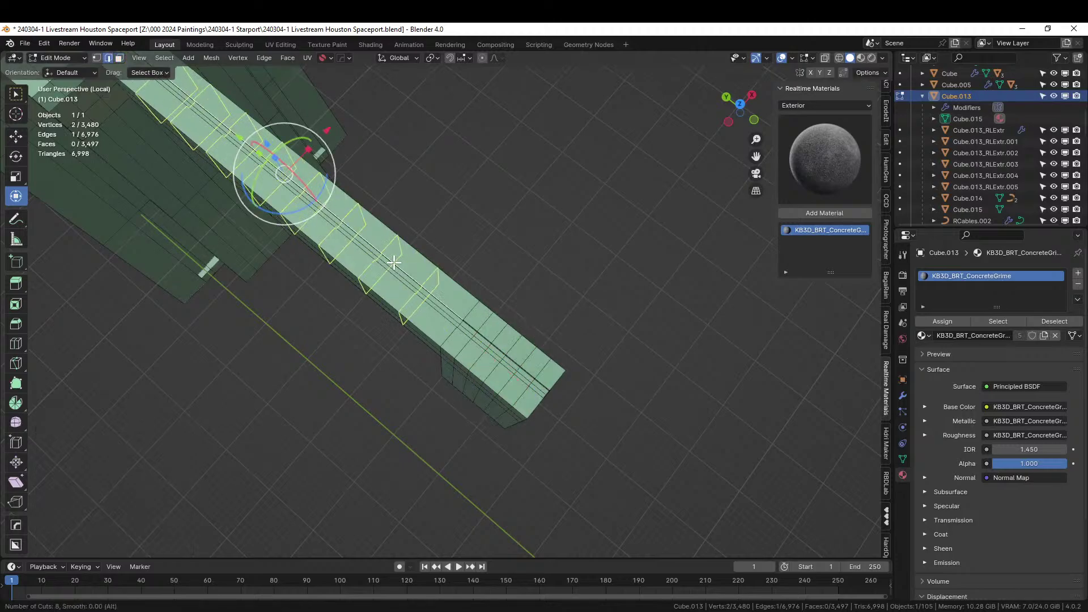
{"action": "scroll", "coordinate": [394, 262], "scroll_direction": "up", "scroll_amount": 3}
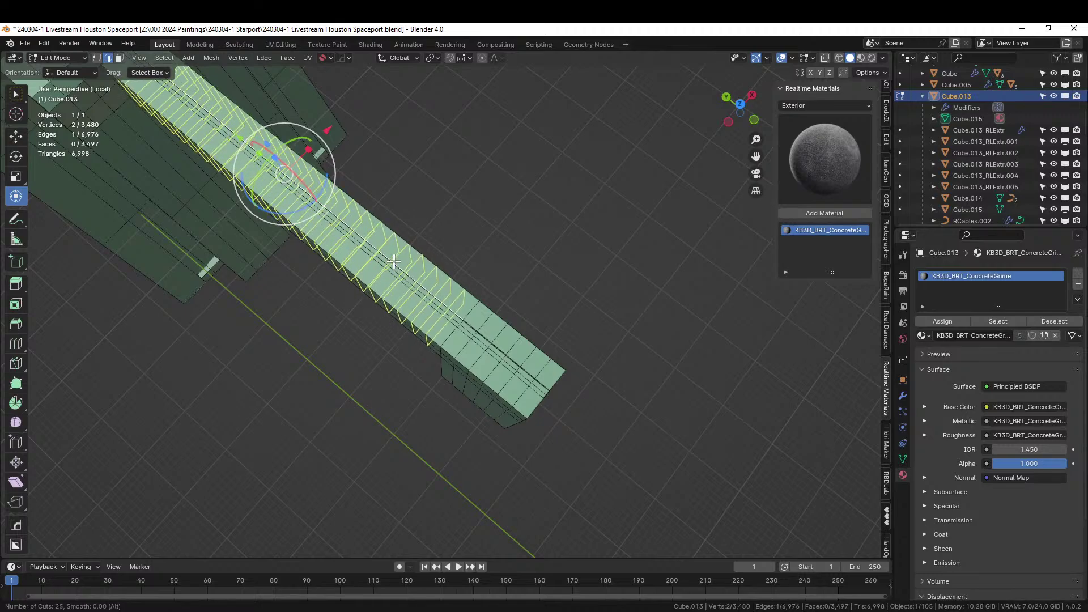
{"action": "left_click", "coordinate": [394, 262]}
{"action": "right_click", "coordinate": [394, 262]}
{"action": "right_click", "coordinate": [665, 317]}
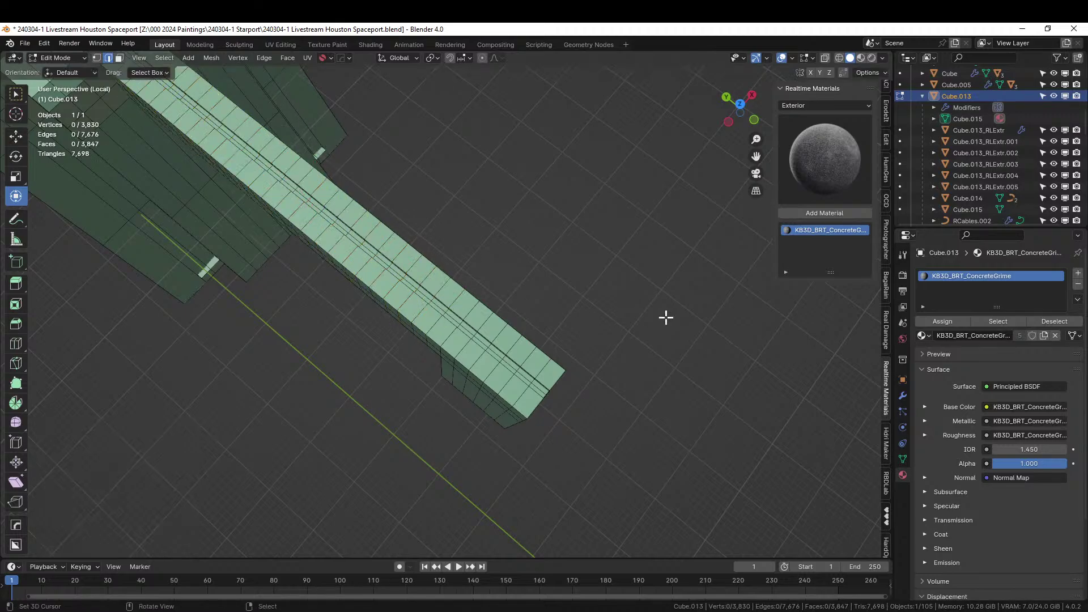
Step: Select every other pair of narrow faces along the long arm's central strip, from its outer end to the tower, forming a dashed line
{"action": "middle_click_drag", "start_coordinate": [666, 317], "coordinate": [757, 423], "text": "shift"}
{"action": "middle_click_drag", "start_coordinate": [726, 461], "coordinate": [600, 363], "text": "ctrl"}
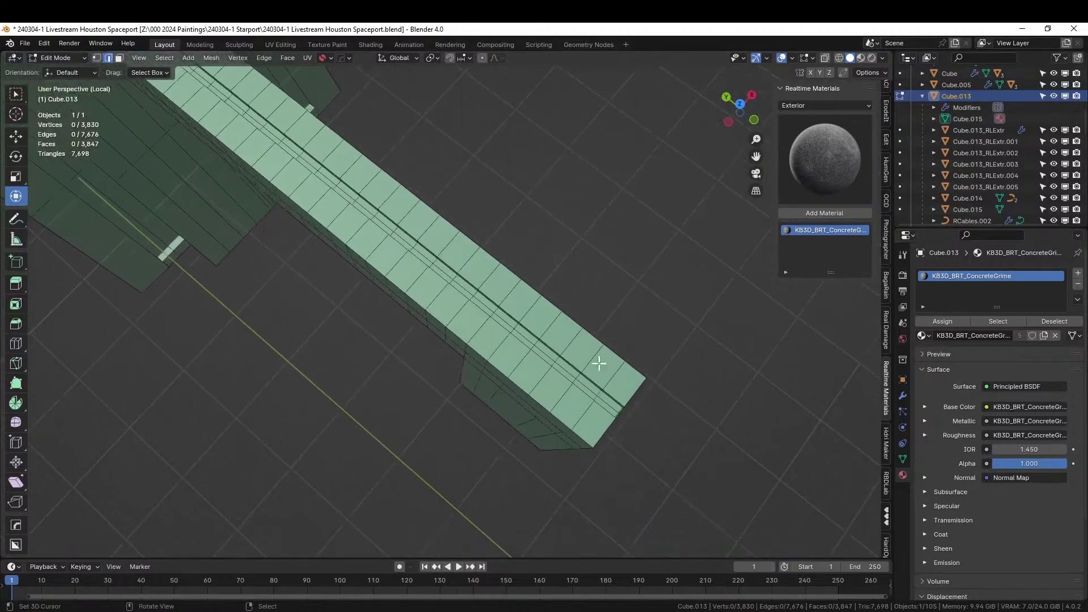
{"action": "right_click", "coordinate": [610, 401], "text": "shift"}
{"action": "key", "text": "3"}
{"action": "right_click", "coordinate": [606, 402]}
{"action": "right_click", "coordinate": [603, 405], "text": "shift"}
{"action": "right_click", "coordinate": [564, 368], "text": "shift"}
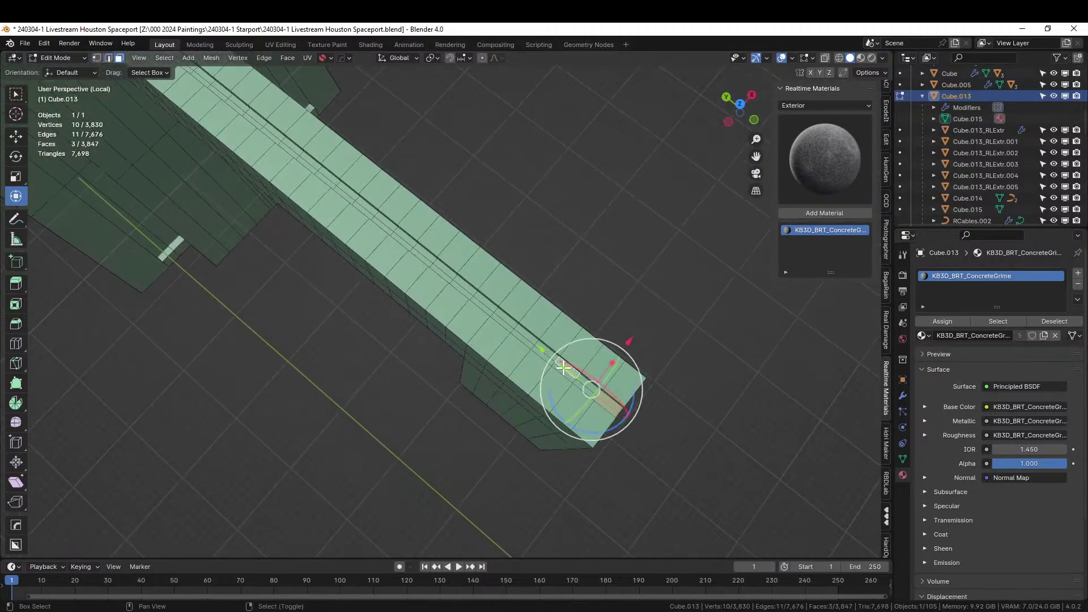
{"action": "right_click", "coordinate": [562, 368], "text": "shift"}
{"action": "right_click", "coordinate": [523, 334], "text": "shift"}
{"action": "right_click", "coordinate": [501, 322], "text": "shift"}
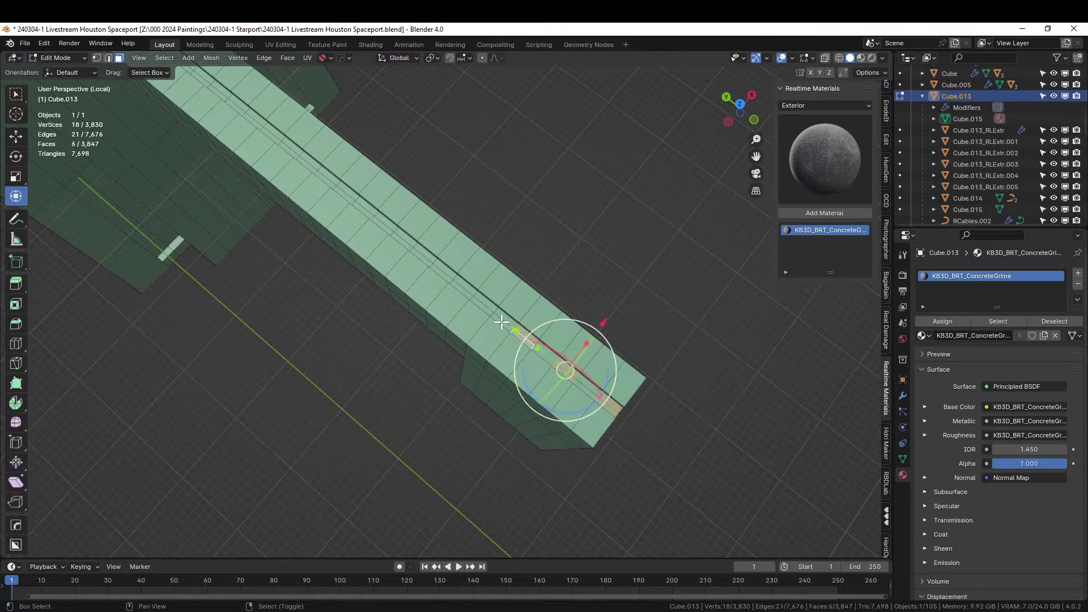
{"action": "right_click", "coordinate": [484, 304], "text": "shift"}
{"action": "right_click", "coordinate": [475, 296], "text": "shift"}
{"action": "middle_click_drag", "start_coordinate": [475, 296], "coordinate": [551, 390], "text": "shift"}
{"action": "right_click", "coordinate": [511, 362], "text": "shift"}
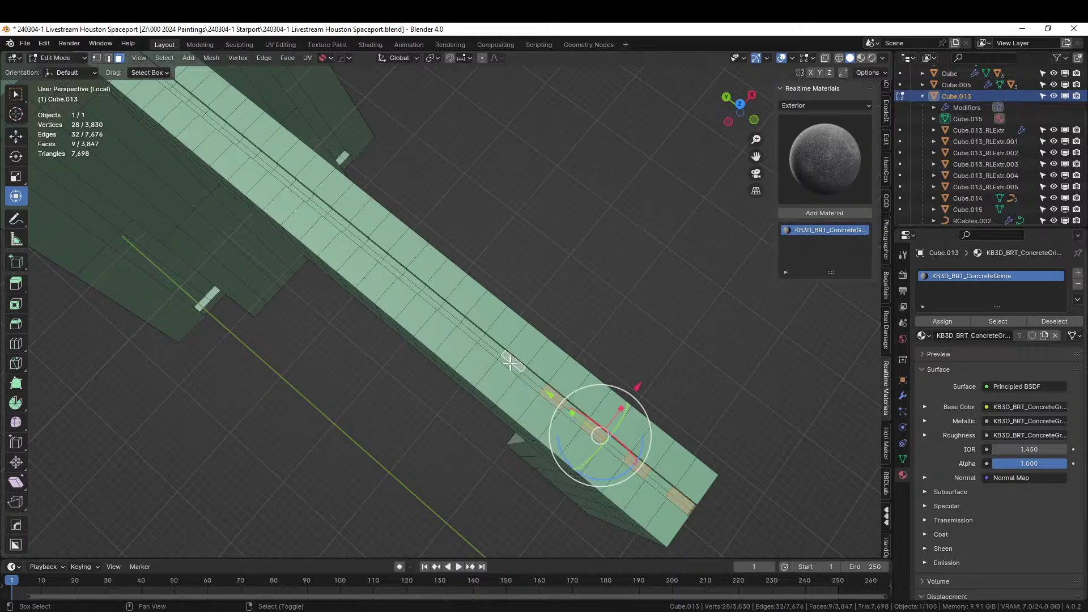
{"action": "right_click", "coordinate": [524, 360], "text": "shift"}
{"action": "right_click", "coordinate": [464, 330], "text": "shift"}
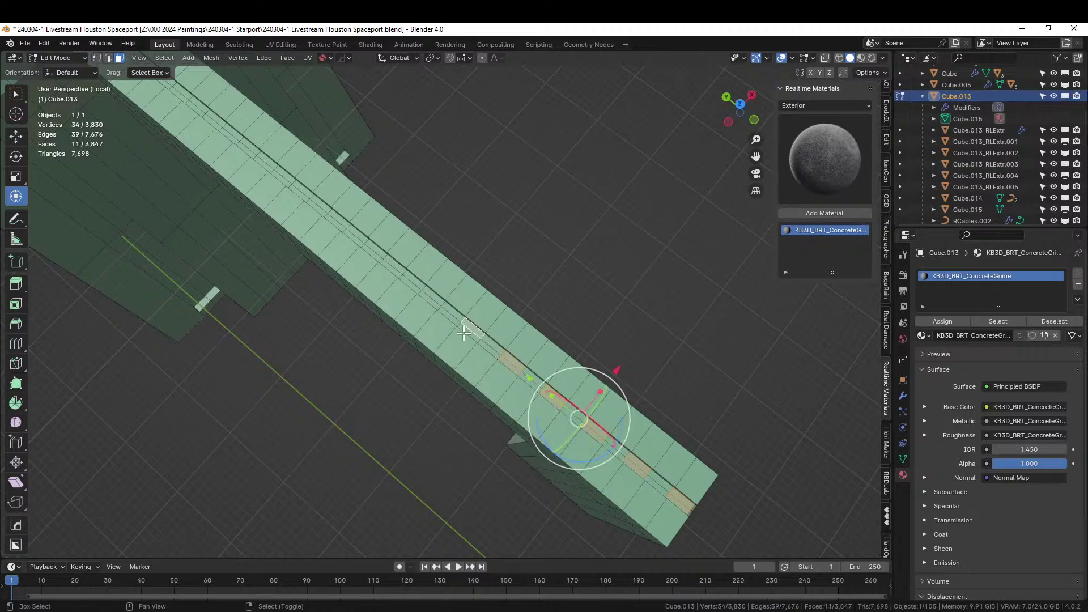
{"action": "right_click", "coordinate": [464, 333], "text": "shift"}
{"action": "right_click", "coordinate": [431, 295], "text": "shift"}
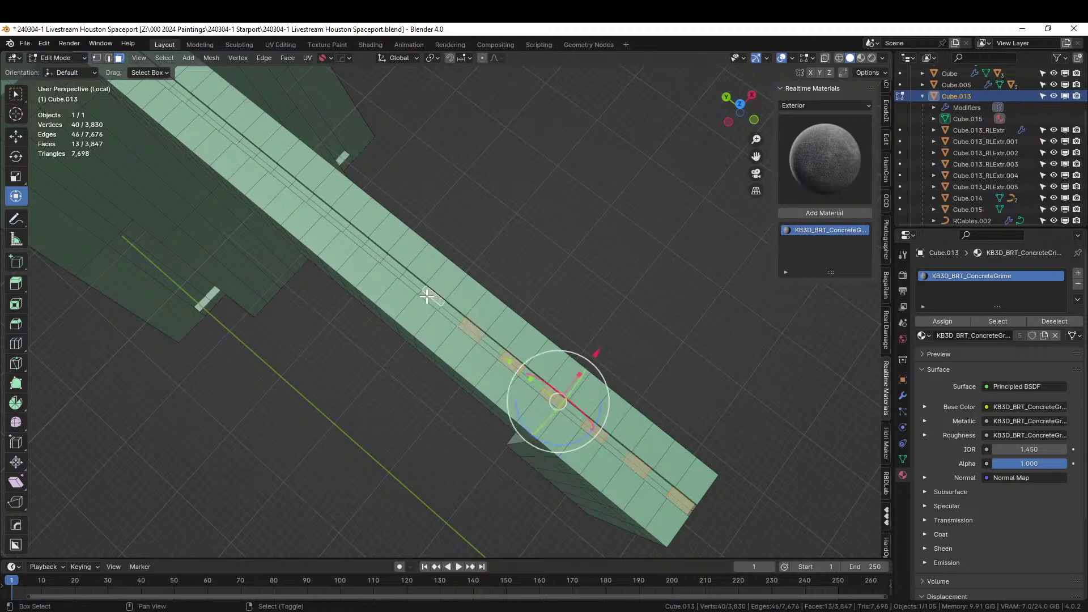
{"action": "right_click", "coordinate": [428, 296], "text": "shift"}
{"action": "right_click", "coordinate": [395, 264], "text": "shift"}
{"action": "right_click", "coordinate": [393, 267], "text": "shift"}
{"action": "middle_click_drag", "start_coordinate": [414, 258], "coordinate": [505, 370], "text": "shift"}
{"action": "right_click", "coordinate": [428, 317], "text": "shift"}
{"action": "right_click", "coordinate": [422, 314], "text": "shift"}
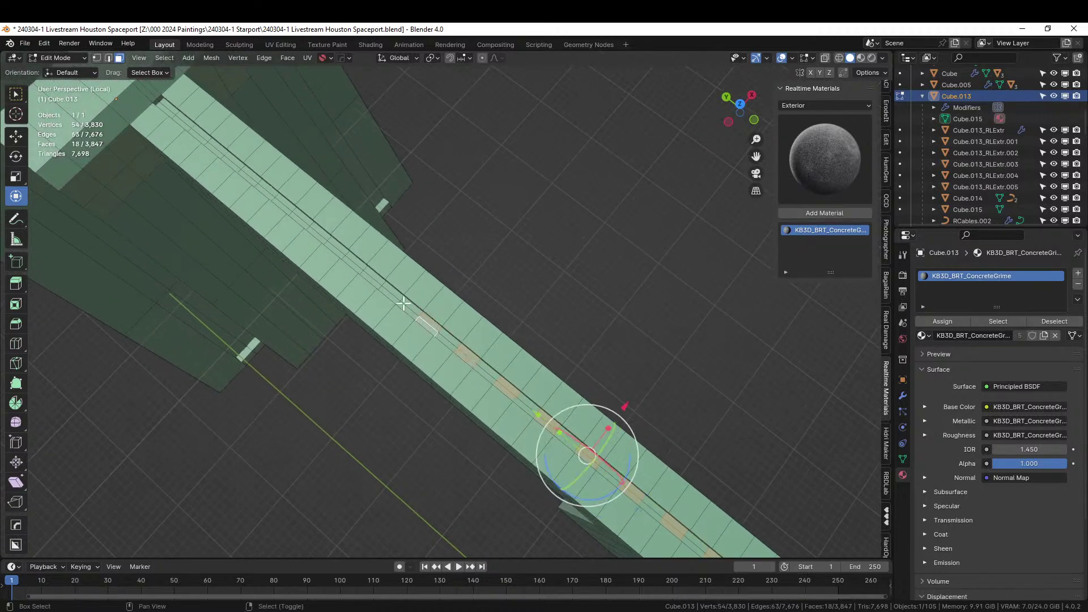
{"action": "right_click", "coordinate": [395, 292], "text": "shift"}
{"action": "right_click", "coordinate": [392, 288], "text": "shift"}
{"action": "right_click", "coordinate": [352, 260], "text": "shift"}
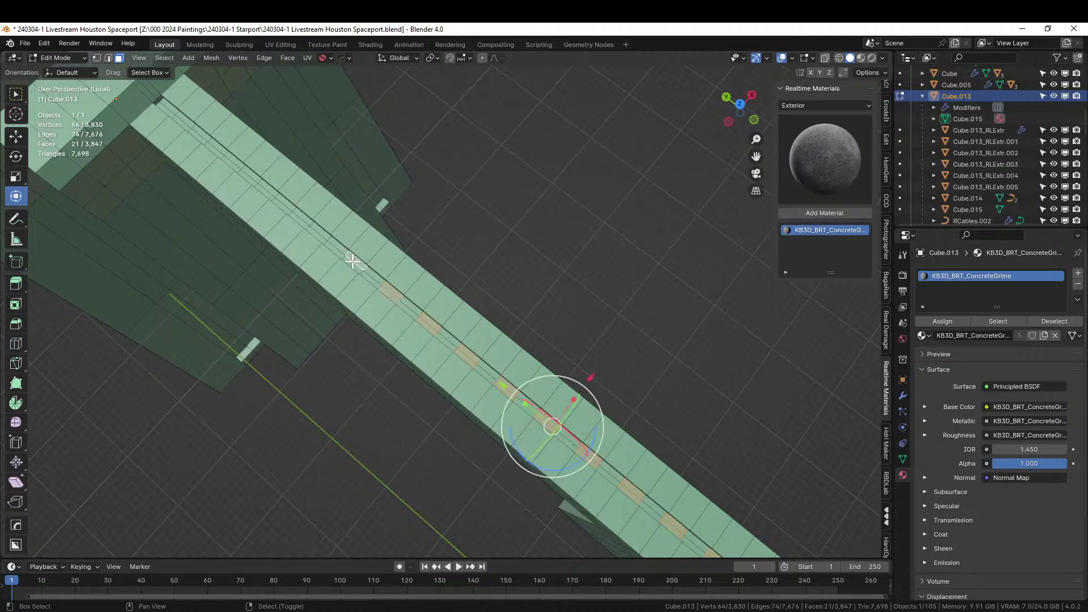
{"action": "right_click", "coordinate": [354, 263], "text": "shift"}
{"action": "middle_click_drag", "start_coordinate": [406, 199], "coordinate": [697, 367], "text": "shift"}
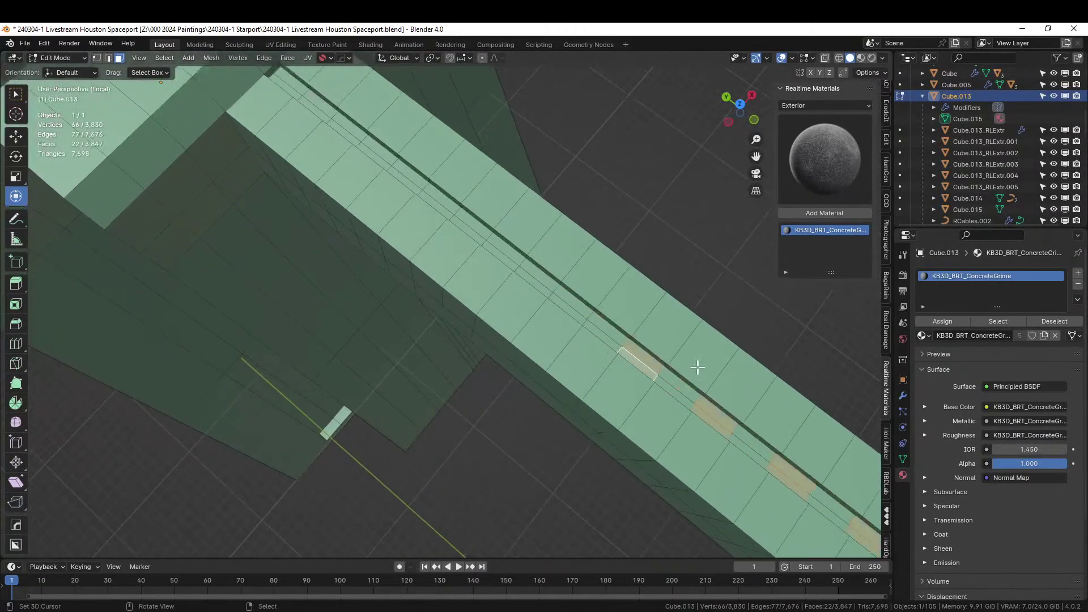
{"action": "right_click", "coordinate": [565, 308], "text": "shift"}
{"action": "right_click", "coordinate": [562, 310], "text": "shift"}
{"action": "middle_click_drag", "start_coordinate": [562, 310], "coordinate": [569, 338], "text": "shift"}
{"action": "right_click", "coordinate": [504, 211], "text": "shift"}
{"action": "right_click", "coordinate": [503, 212], "text": "shift"}
{"action": "right_click", "coordinate": [498, 248], "text": "shift"}
{"action": "right_click", "coordinate": [498, 249], "text": "shift"}
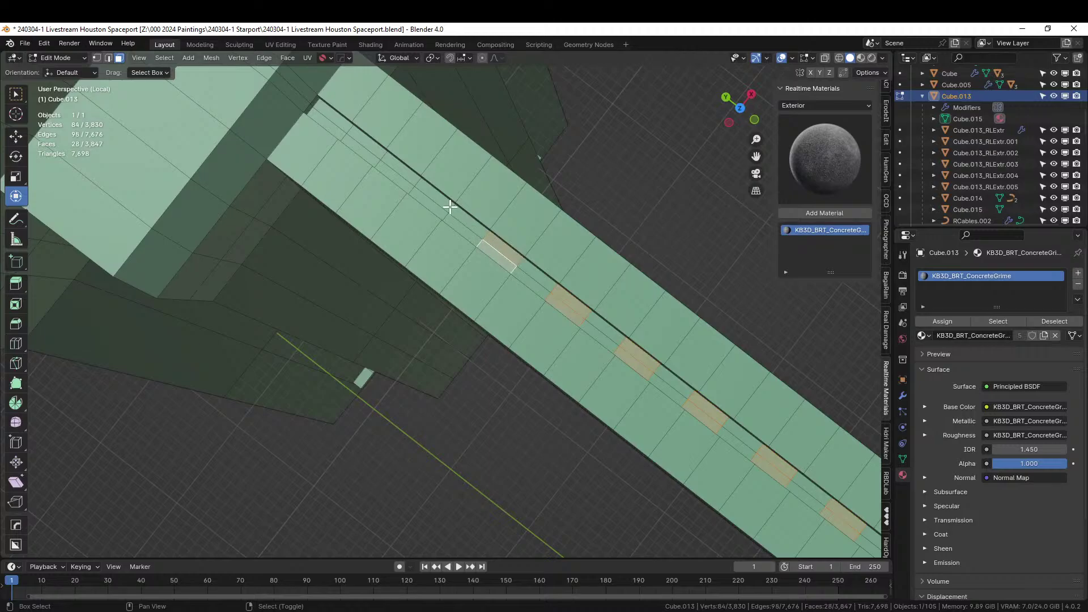
{"action": "right_click", "coordinate": [432, 199], "text": "shift"}
{"action": "right_click", "coordinate": [430, 206], "text": "shift"}
{"action": "right_click", "coordinate": [366, 150], "text": "shift"}
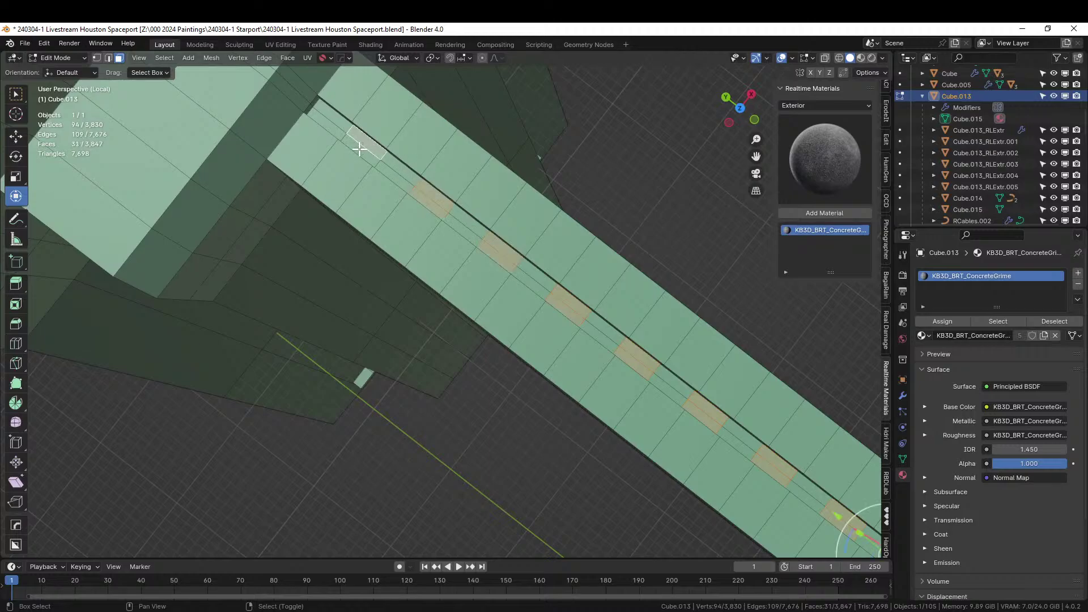
{"action": "right_click", "coordinate": [363, 158], "text": "shift"}
Step: Add a second material slot for the selected dashes and assign them the blue sy_blue_5_emmisive material from the KO-Emissive pack
{"action": "scroll", "coordinate": [557, 243], "scroll_direction": "down", "scroll_amount": 2}
{"action": "middle_click_drag", "start_coordinate": [577, 287], "coordinate": [387, 208]}
{"action": "scroll", "coordinate": [388, 208], "scroll_direction": "down", "scroll_amount": 4}
{"action": "middle_click_drag", "start_coordinate": [448, 279], "coordinate": [489, 166]}
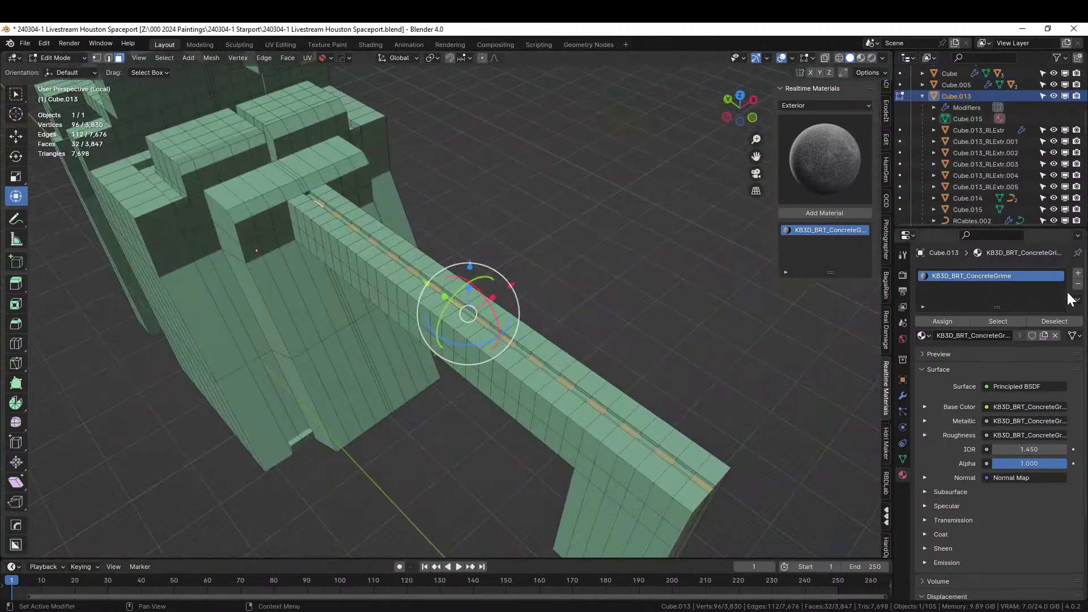
{"action": "left_click", "coordinate": [1078, 272]}
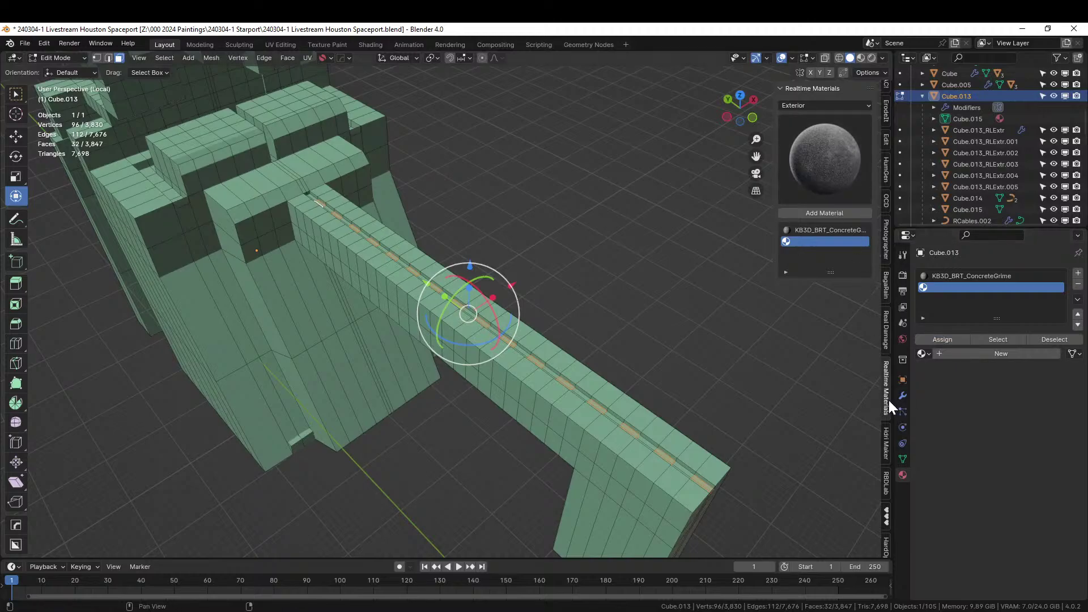
{"action": "left_click", "coordinate": [887, 510]}
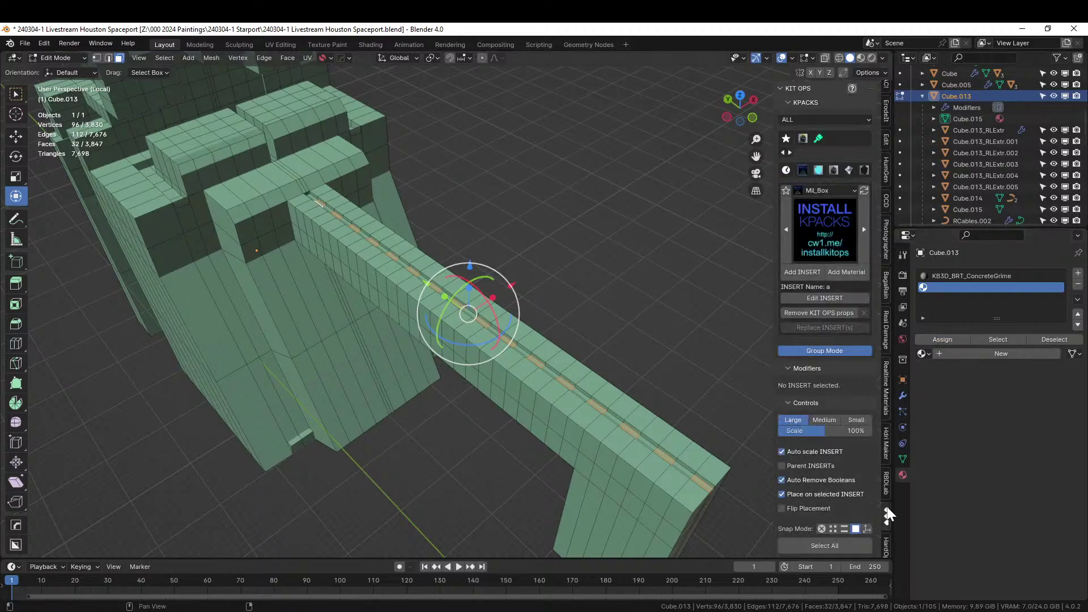
{"action": "left_click", "coordinate": [819, 169]}
{"action": "left_click", "coordinate": [831, 222]}
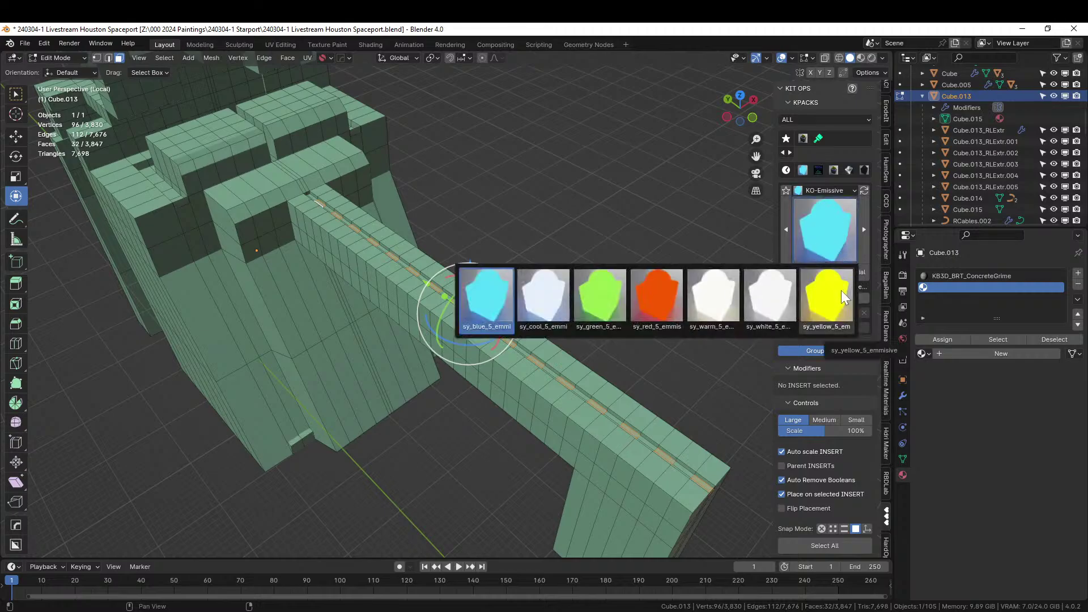
{"action": "left_click", "coordinate": [725, 303]}
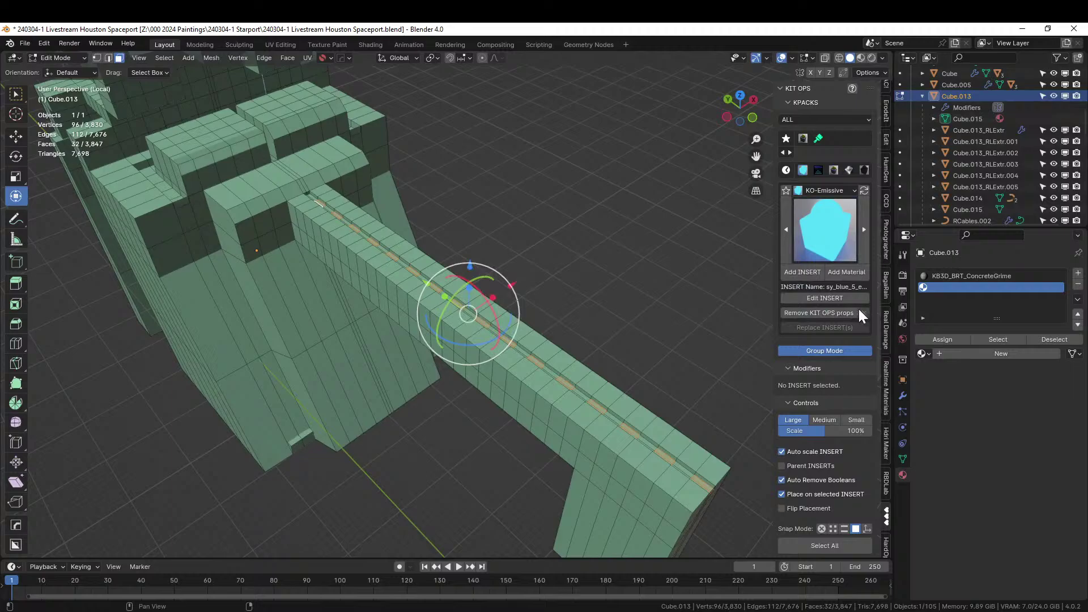
{"action": "left_click", "coordinate": [831, 247]}
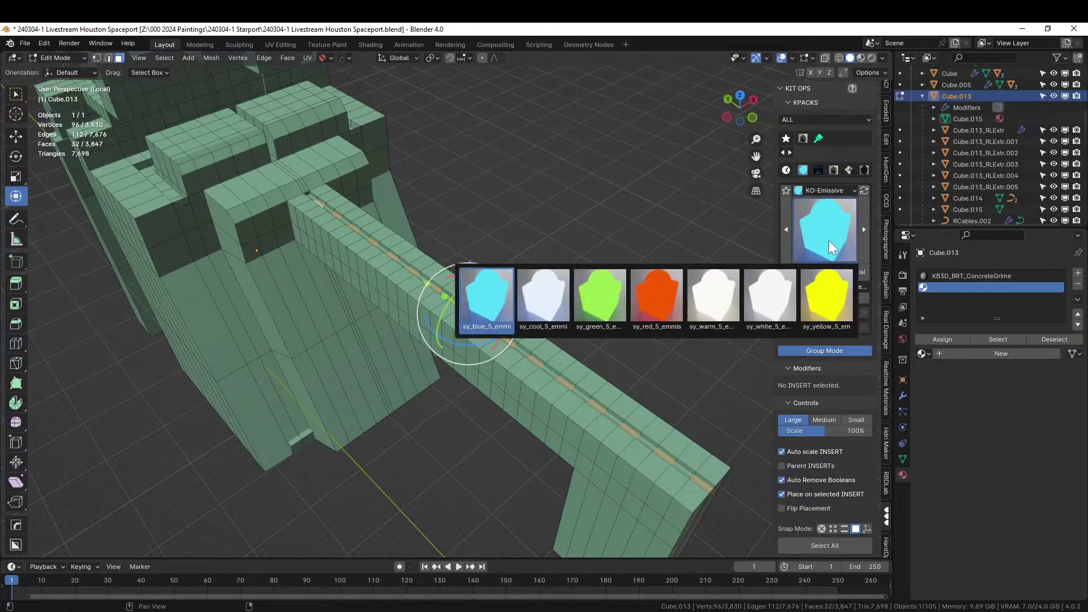
{"action": "left_click", "coordinate": [484, 314]}
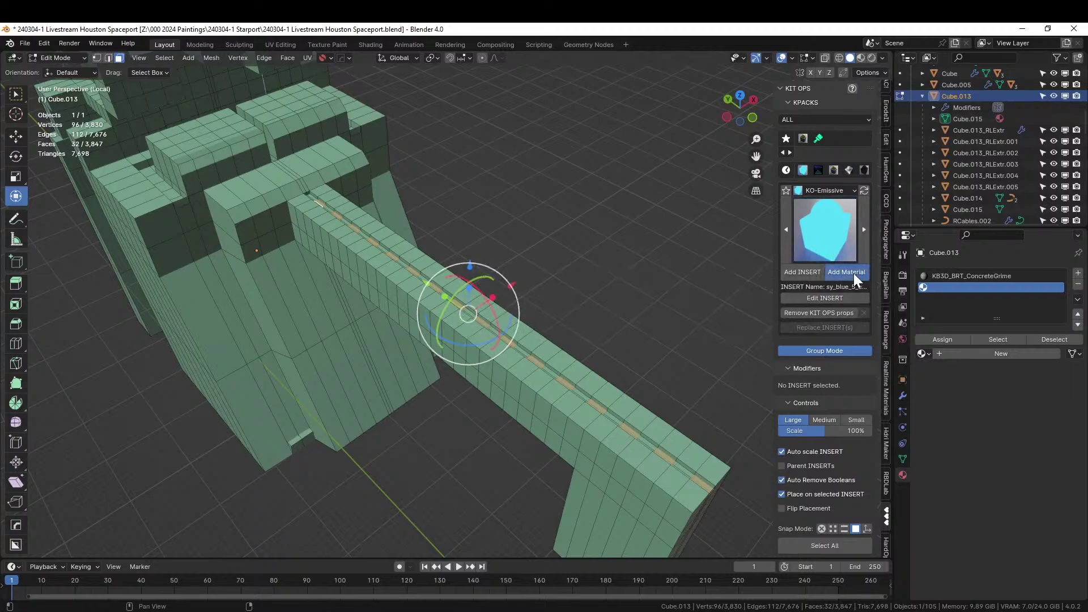
Step: Show the arm in rendered shading and set the blue emissive material's strength to 10
{"action": "middle_click_drag", "start_coordinate": [571, 243], "coordinate": [538, 250]}
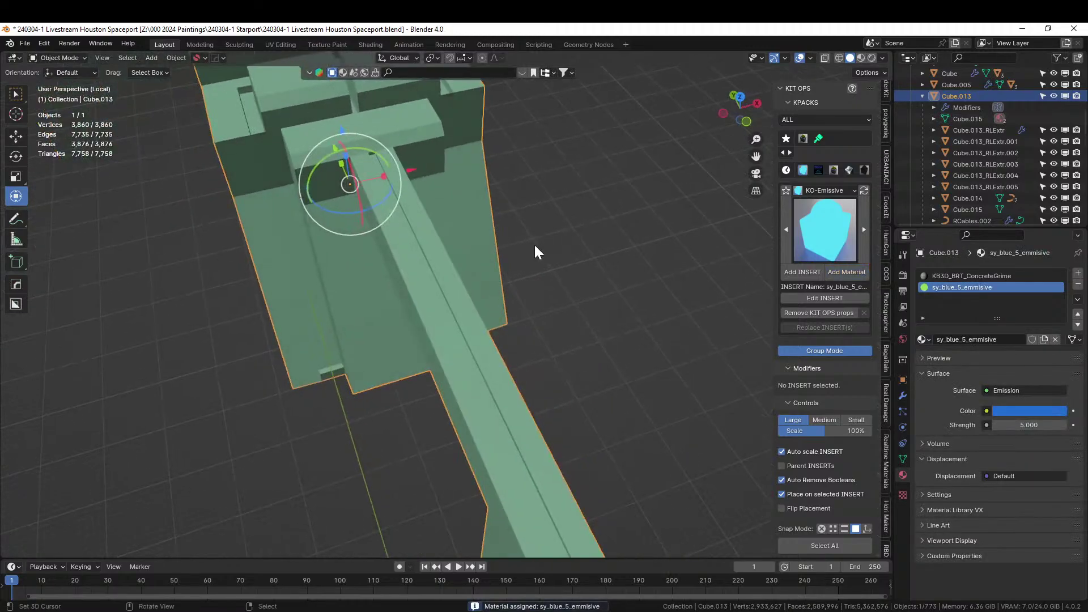
{"action": "scroll", "coordinate": [539, 250], "scroll_direction": "down", "scroll_amount": 3}
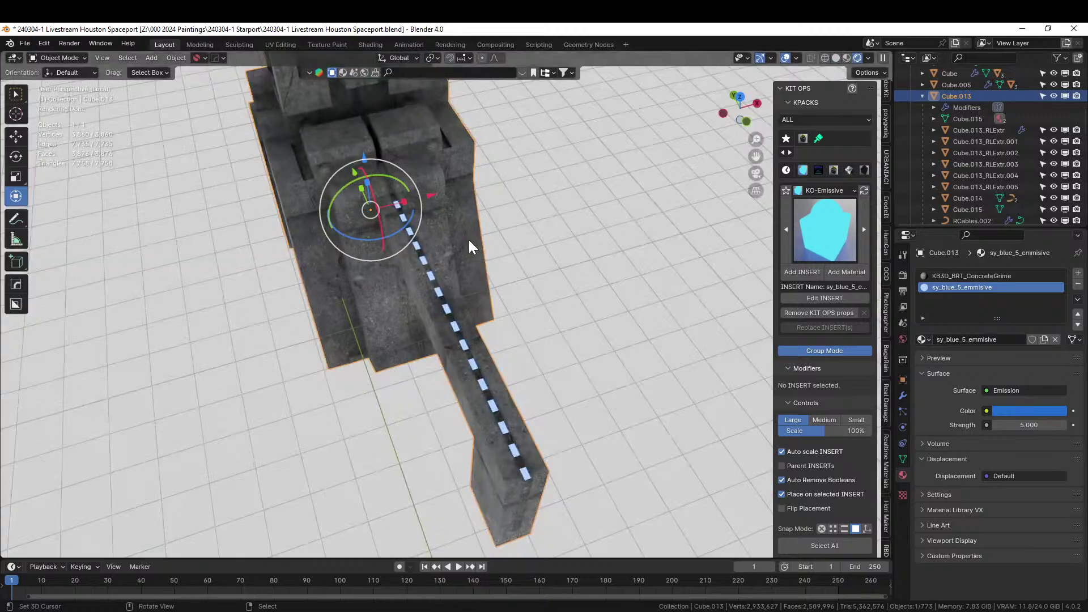
{"action": "middle_click_drag", "start_coordinate": [408, 401], "coordinate": [427, 373]}
{"action": "left_click", "coordinate": [1021, 425]}
{"action": "type", "text": "1"}
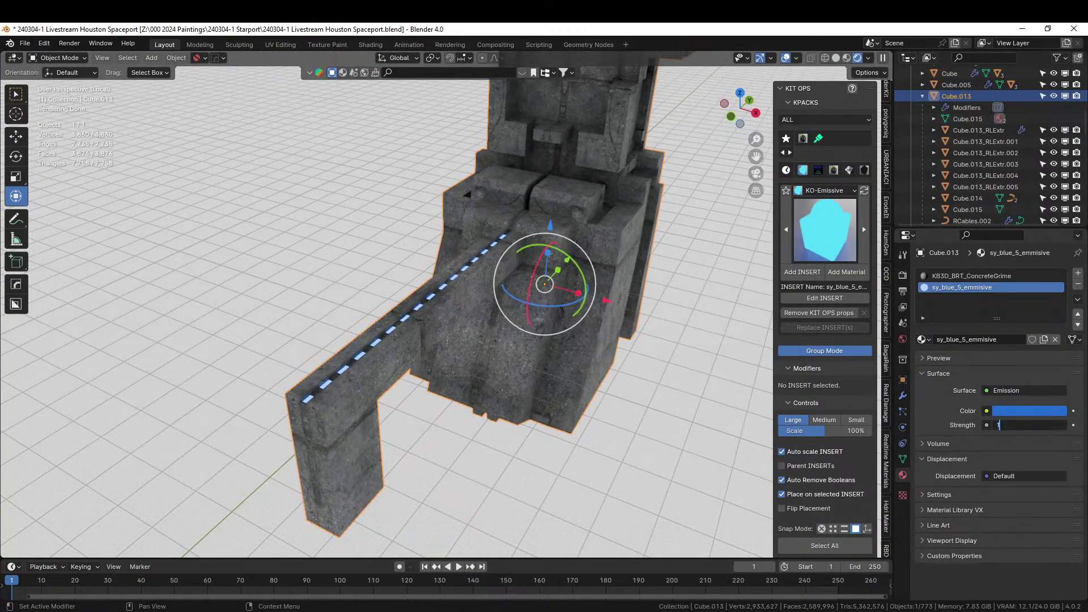
{"action": "type", "text": "0"}
{"action": "key", "text": "Return"}
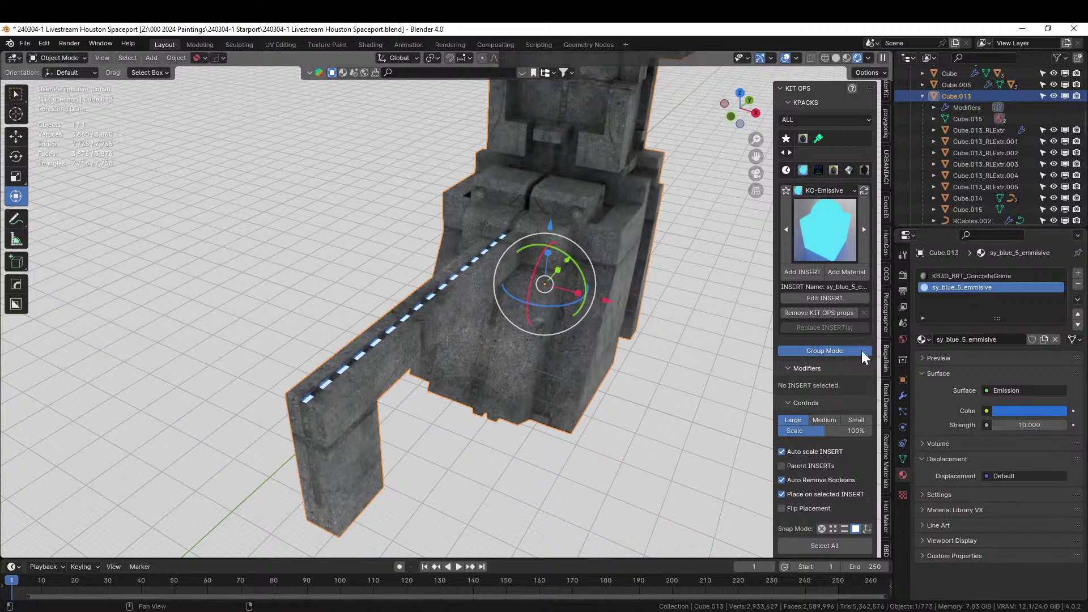
Step: Isolate the elevated beam (Cube.005) in place of the launch tower and open its mesh for editing in solid shading
{"action": "middle_click_drag", "start_coordinate": [387, 305], "coordinate": [518, 308]}
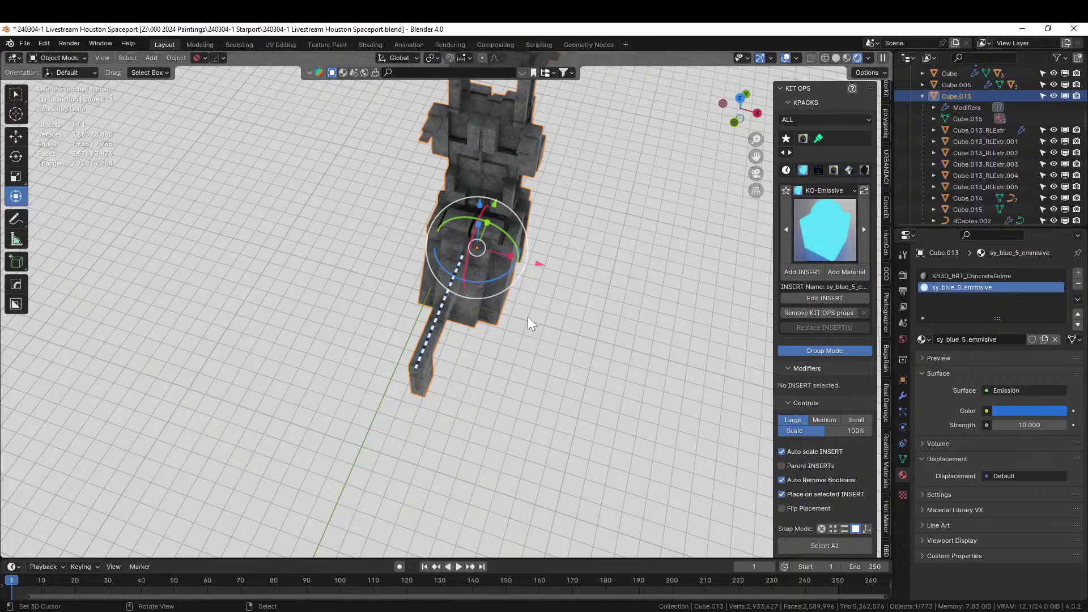
{"action": "key", "text": "KP_Divide"}
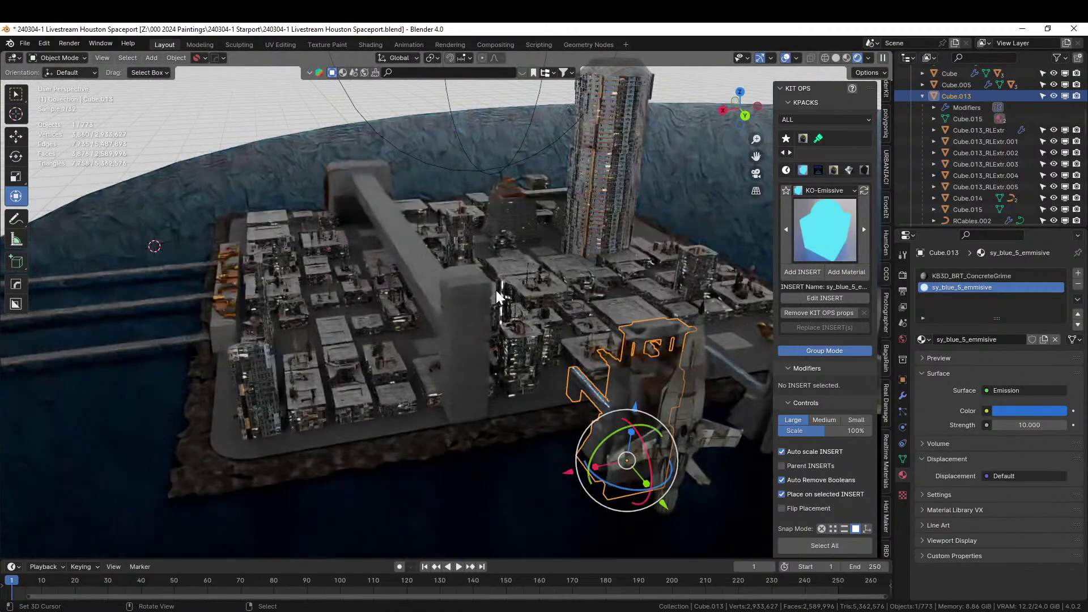
{"action": "middle_click_drag", "start_coordinate": [496, 296], "coordinate": [515, 342]}
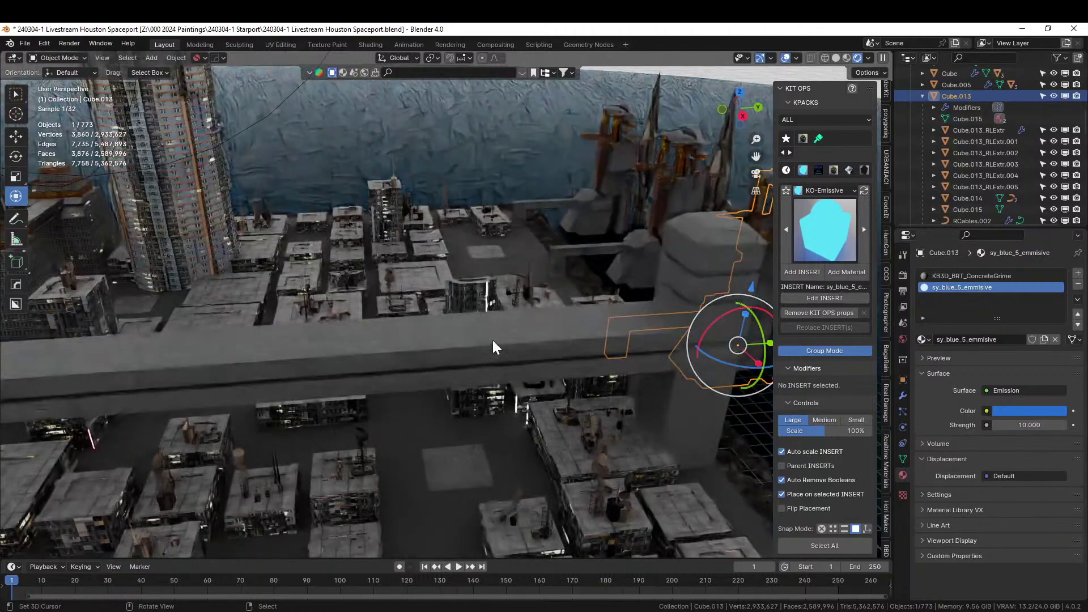
{"action": "left_click", "coordinate": [444, 347]}
{"action": "key", "text": "KP_Divide"}
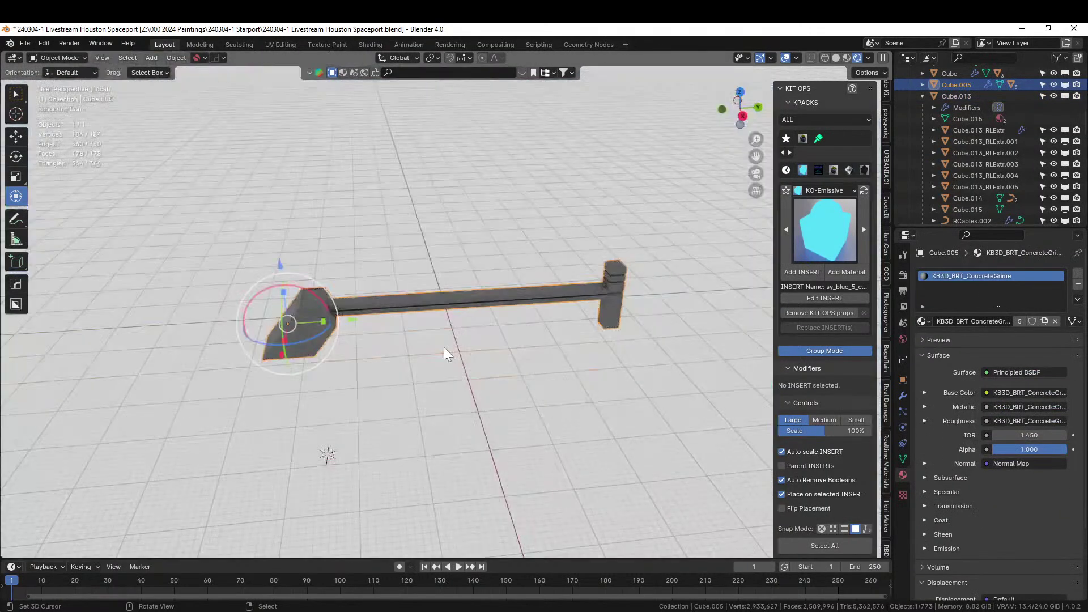
{"action": "scroll", "coordinate": [444, 347], "scroll_direction": "up", "scroll_amount": 5}
{"action": "mouse_move", "coordinate": [444, 347]}
{"action": "middle_mouse_down"}
{"action": "mouse_move", "coordinate": [451, 298]}
{"action": "mouse_move", "coordinate": [622, 372]}
{"action": "mouse_move", "coordinate": [681, 380]}
{"action": "middle_mouse_up"}
{"action": "left_click", "coordinate": [837, 58]}
{"action": "key", "text": "Tab"}
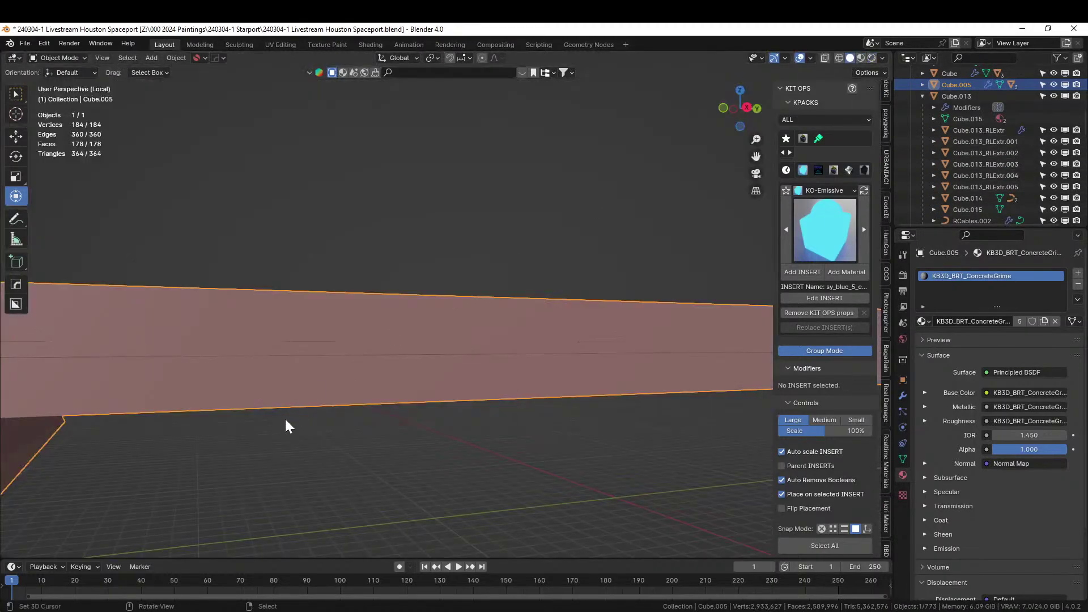
Step: Assign sy_blue_5_emmisive in a second material slot to the two long narrow faces along the beam's side and check it in rendered shading
{"action": "mouse_move", "coordinate": [287, 426]}
{"action": "middle_mouse_down"}
{"action": "mouse_move", "coordinate": [349, 440]}
{"action": "mouse_move", "coordinate": [168, 373]}
{"action": "mouse_move", "coordinate": [316, 376]}
{"action": "mouse_move", "coordinate": [306, 375]}
{"action": "middle_mouse_up"}
{"action": "left_click", "coordinate": [135, 373]}
{"action": "key", "text": "KP_Decimal"}
{"action": "left_click", "coordinate": [306, 311], "text": "shift"}
{"action": "middle_click_drag", "start_coordinate": [306, 312], "coordinate": [240, 374]}
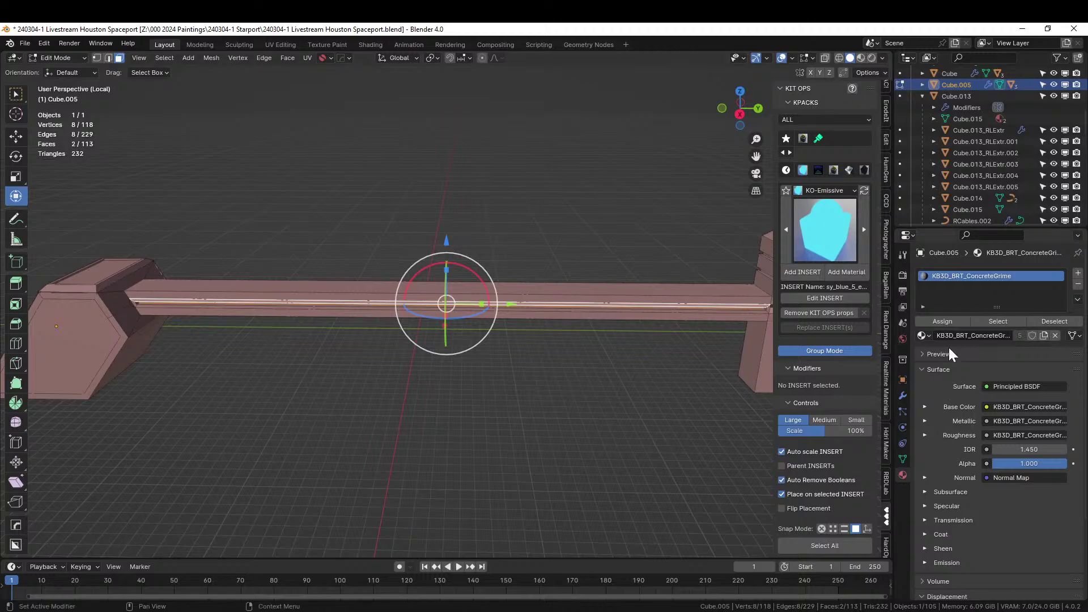
{"action": "left_click", "coordinate": [1079, 273]}
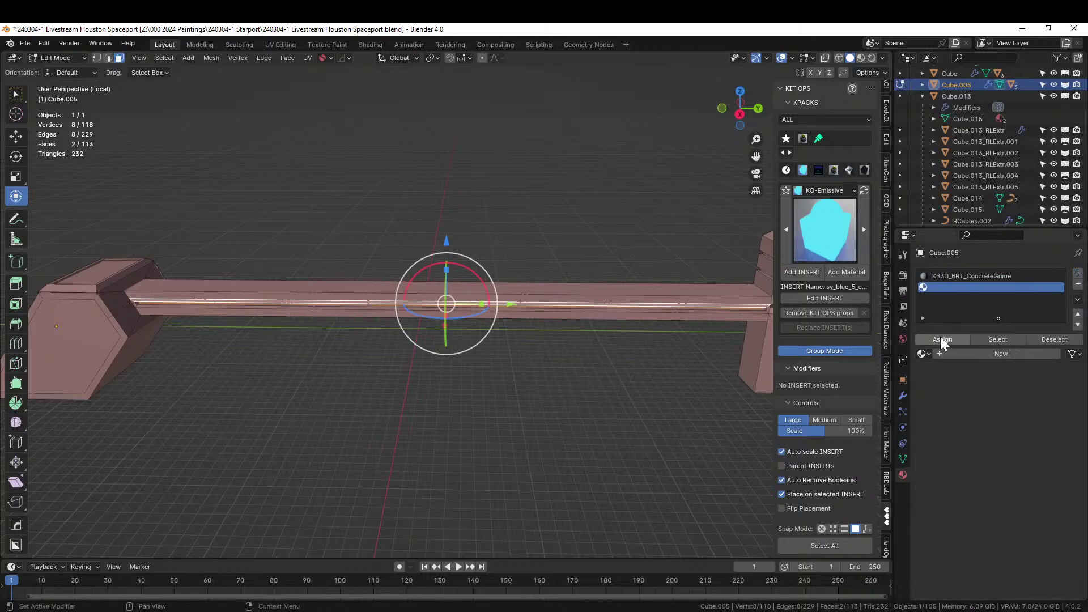
{"action": "left_click", "coordinate": [851, 276]}
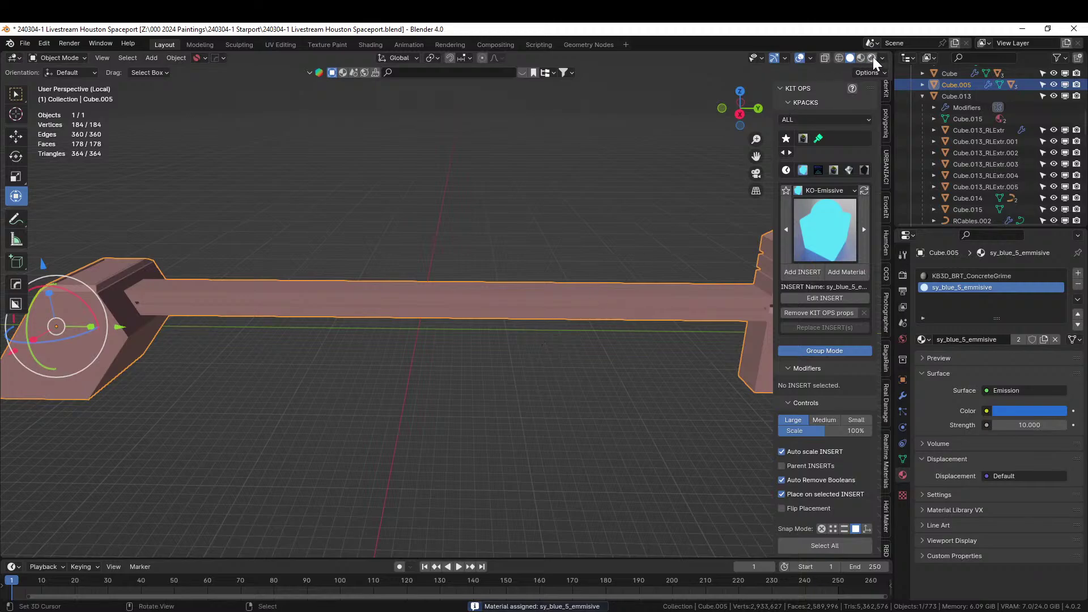
{"action": "key", "text": "shift+z"}
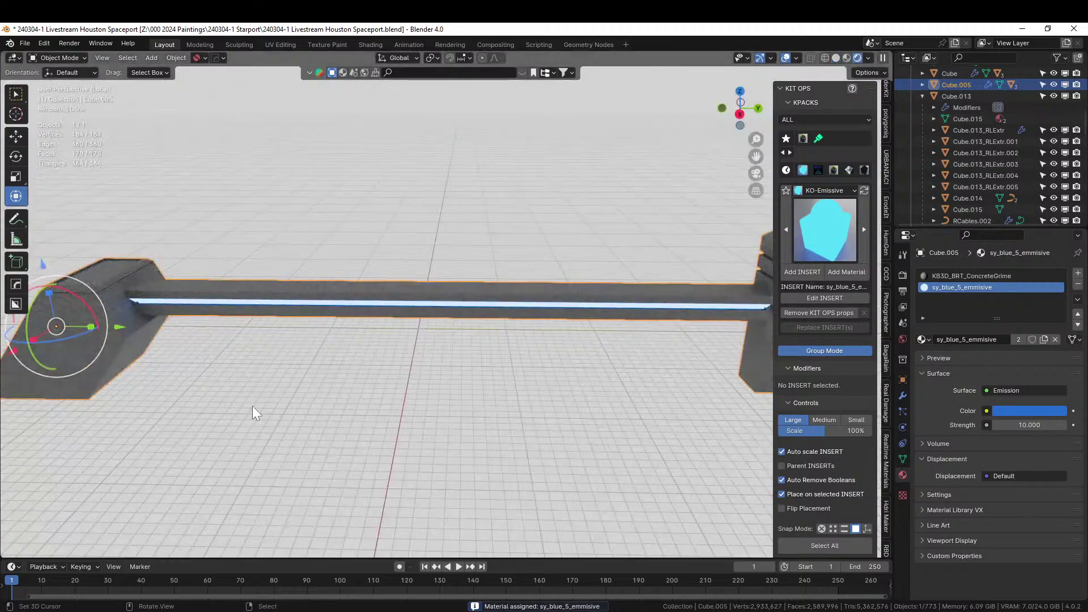
{"action": "middle_click_drag", "start_coordinate": [395, 442], "coordinate": [443, 436]}
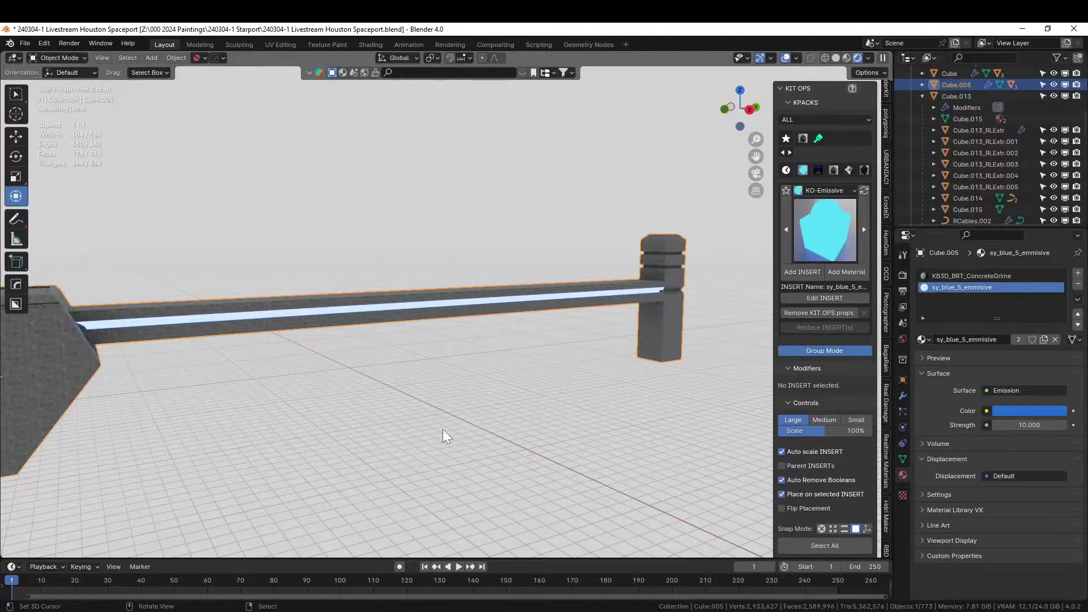
Step: Return to the full scene and examine the beam's blue light strip above the city and wall
{"action": "key", "text": "KP_Divide"}
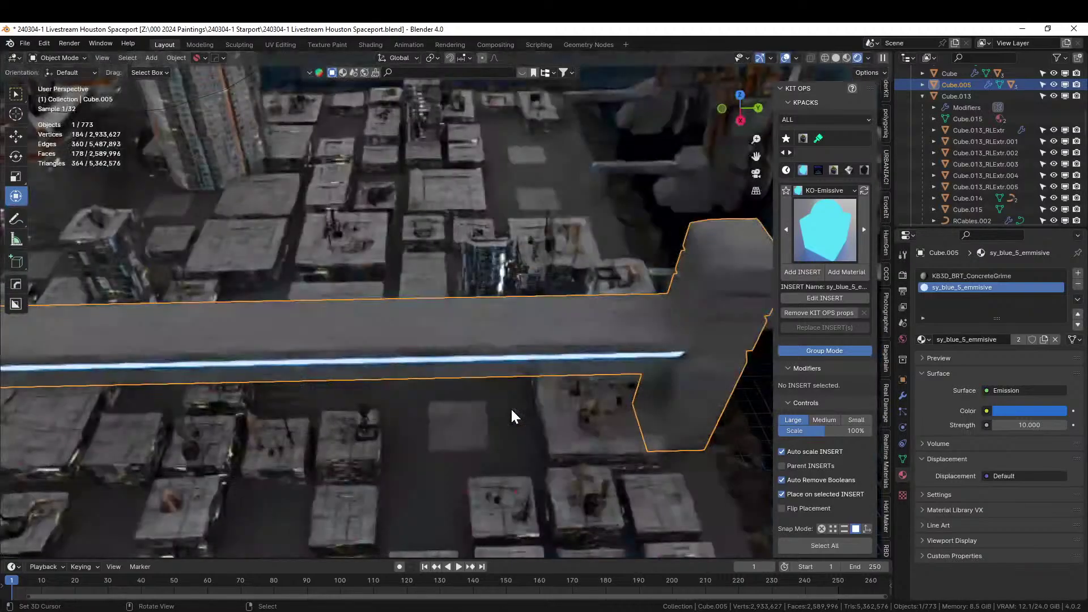
{"action": "middle_click_drag", "start_coordinate": [511, 407], "coordinate": [519, 369]}
{"action": "scroll", "coordinate": [646, 410], "scroll_direction": "down", "scroll_amount": 3}
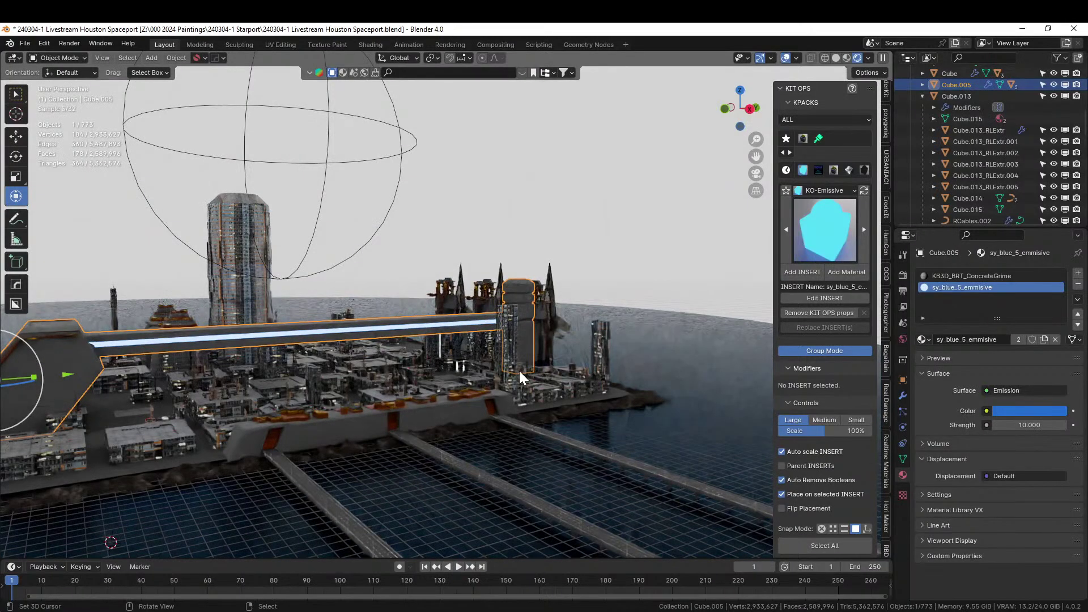
{"action": "scroll", "coordinate": [519, 370], "scroll_direction": "up", "scroll_amount": 3}
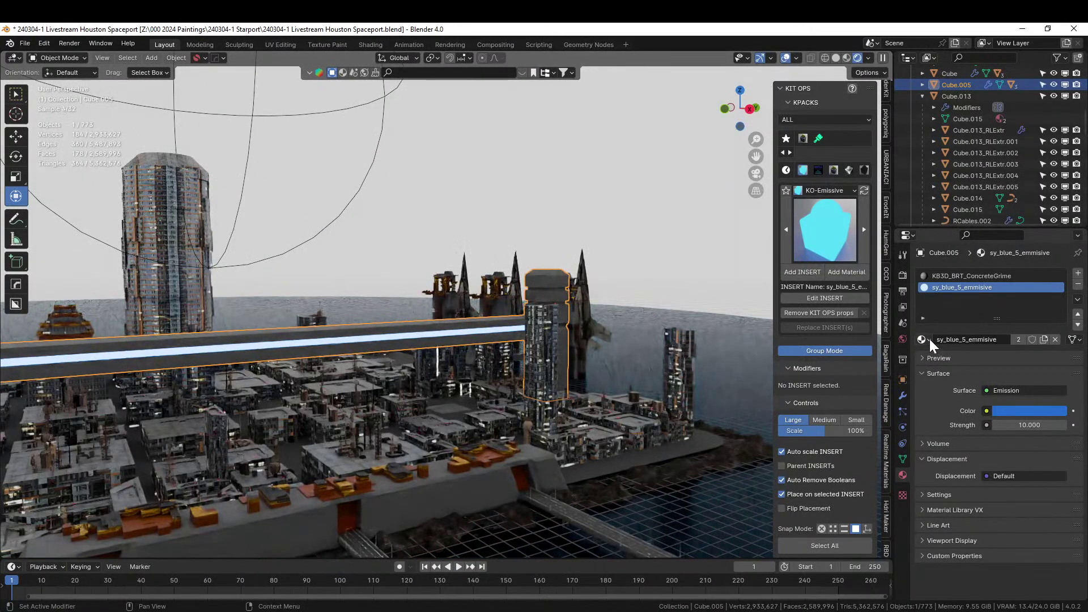
Step: Replace the beam's blue emissive material in the second slot with procedural city V2
{"action": "left_click", "coordinate": [924, 339]}
{"action": "type", "text": "pro"}
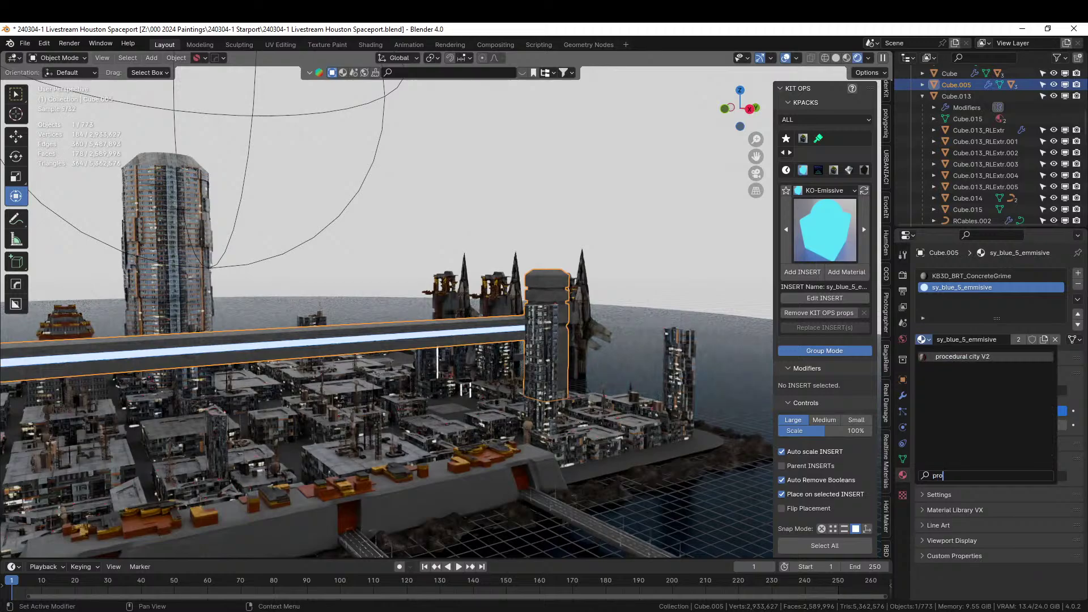
{"action": "key", "text": "Return"}
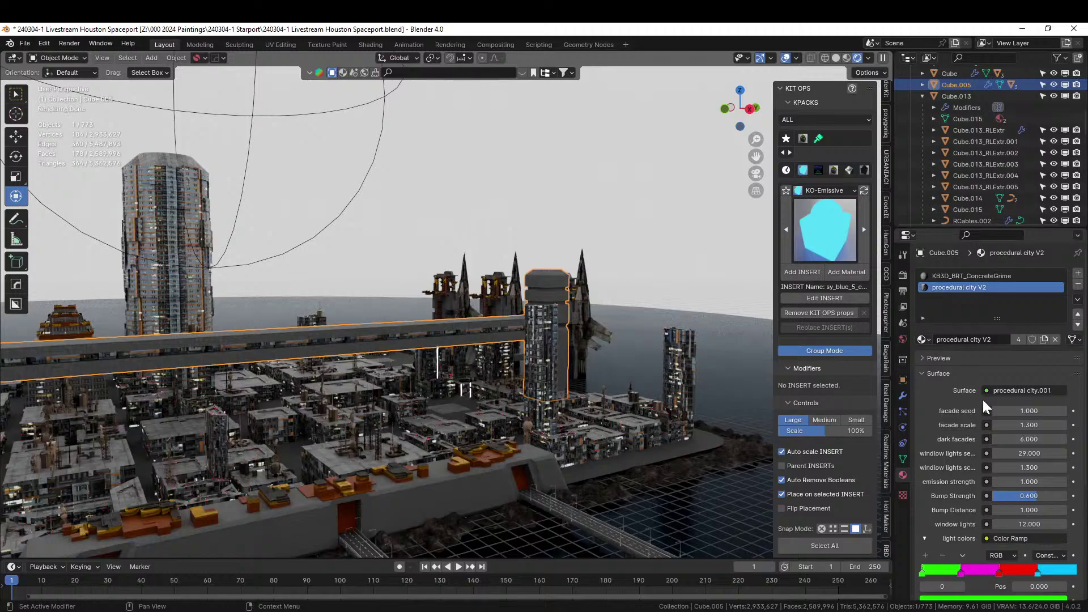
Step: Assign procedural city V2 to the two recessed bands around the block at the end of the beam
{"action": "middle_click_drag", "start_coordinate": [441, 390], "coordinate": [299, 549]}
{"action": "middle_click_drag", "start_coordinate": [387, 556], "coordinate": [492, 420]}
{"action": "key", "text": "Tab"}
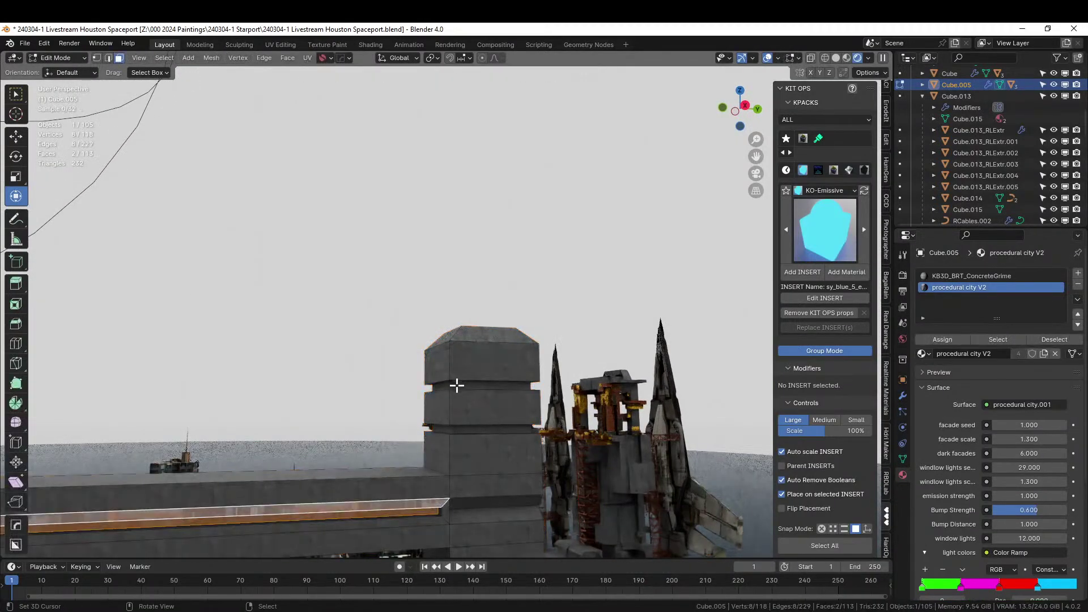
{"action": "left_click", "coordinate": [459, 385], "text": "alt"}
{"action": "right_click", "coordinate": [451, 431], "text": "alt+shift"}
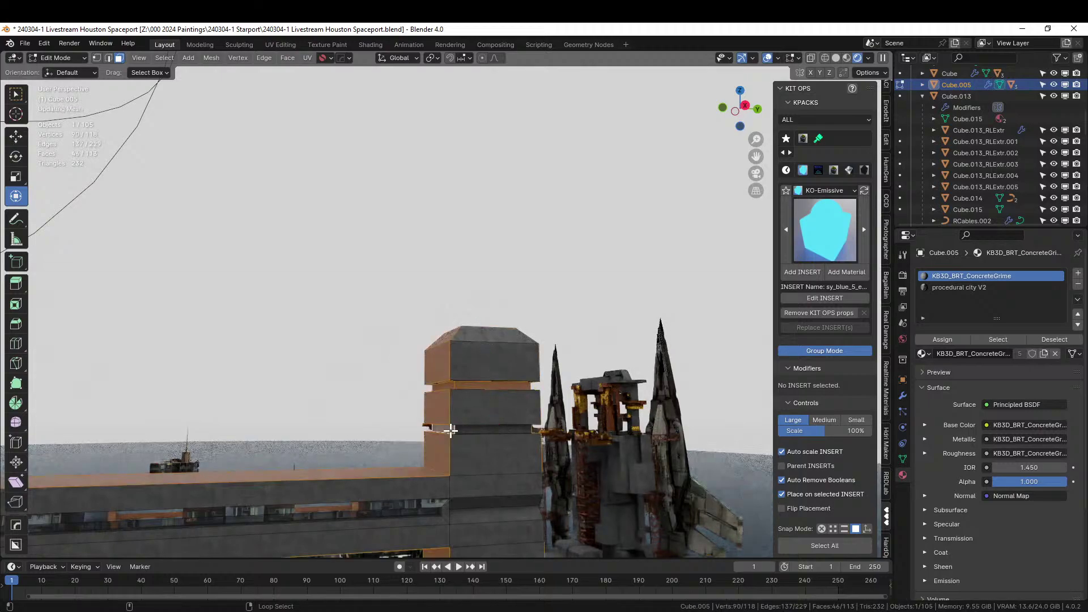
{"action": "right_click", "coordinate": [456, 429], "text": "alt"}
{"action": "right_click", "coordinate": [453, 428], "text": "alt+shift"}
{"action": "left_click", "coordinate": [454, 429], "text": "alt"}
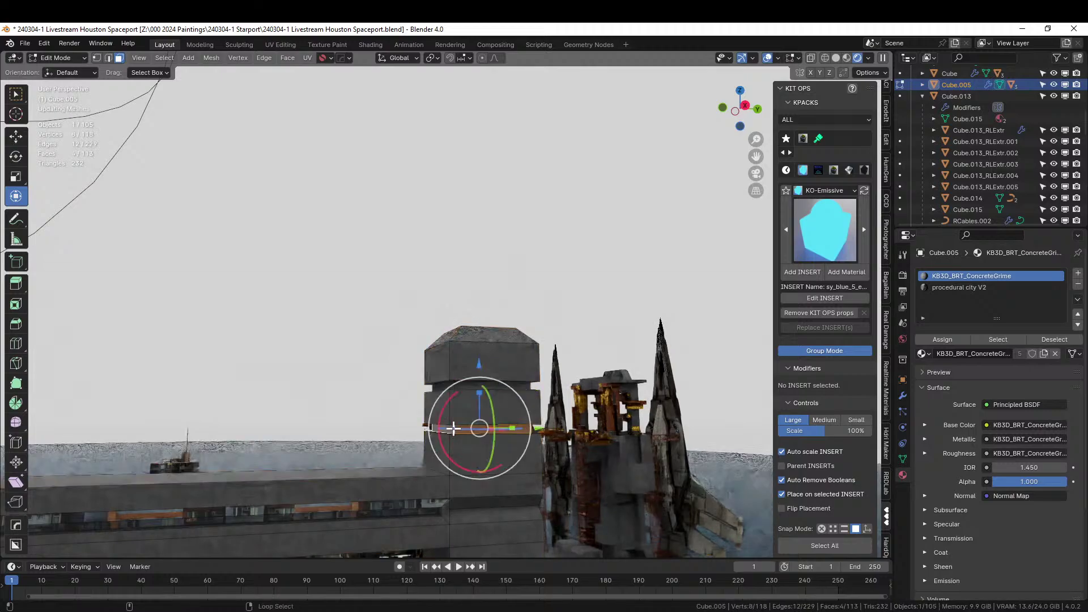
{"action": "left_click", "coordinate": [453, 385], "text": "alt+shift"}
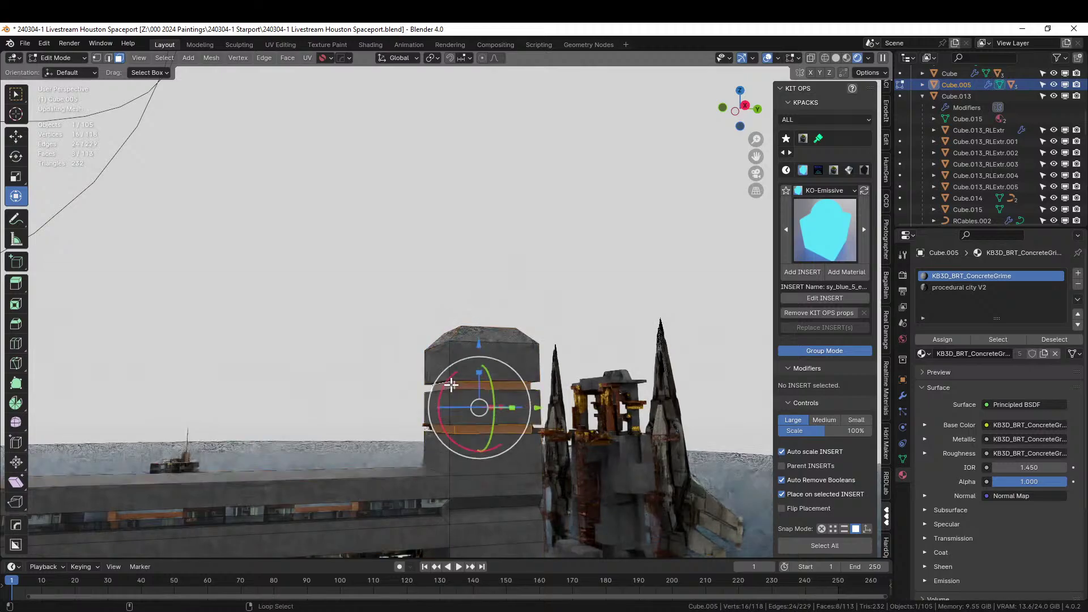
{"action": "left_click", "coordinate": [963, 288]}
{"action": "left_click", "coordinate": [943, 339]}
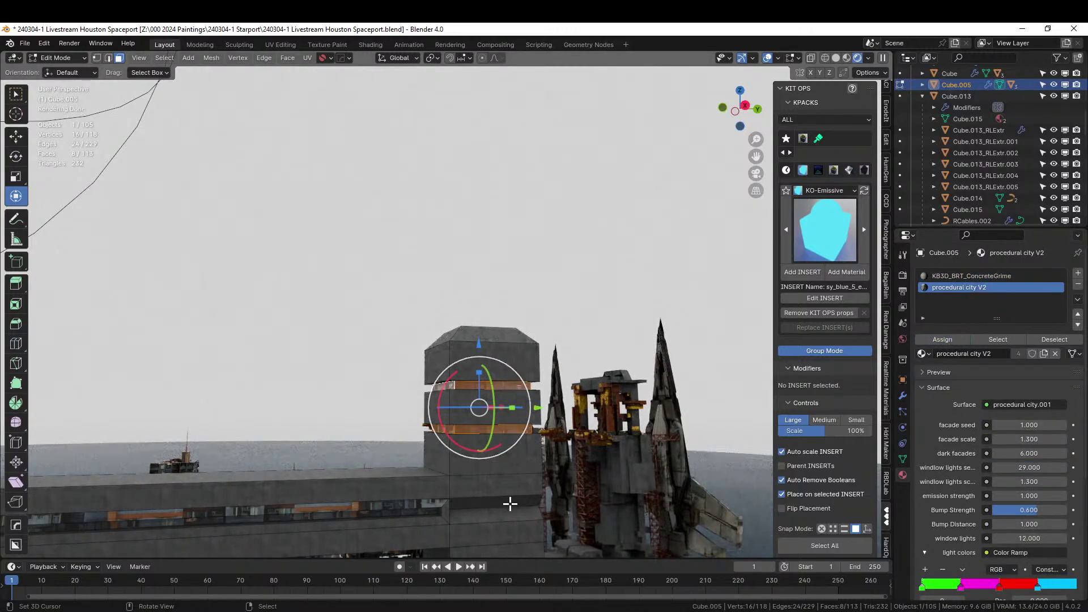
{"action": "middle_click_drag", "start_coordinate": [510, 503], "coordinate": [347, 416]}
{"action": "key", "text": "Tab"}
Step: Isolate the city wall (Cube.022) and open its mesh for editing in solid shading
{"action": "left_click", "coordinate": [255, 417]}
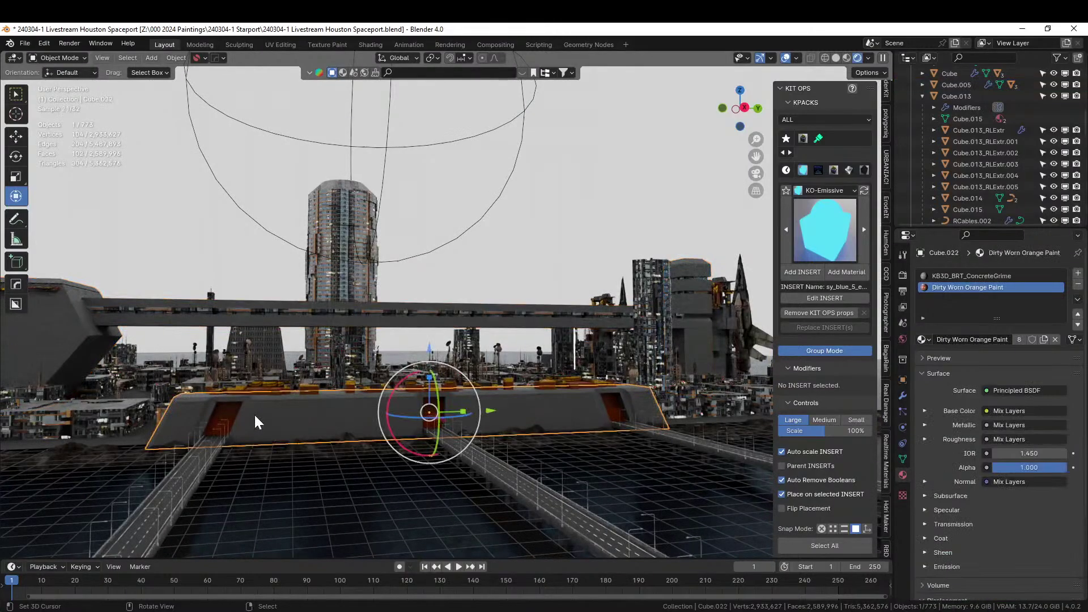
{"action": "key", "text": "KP_Divide"}
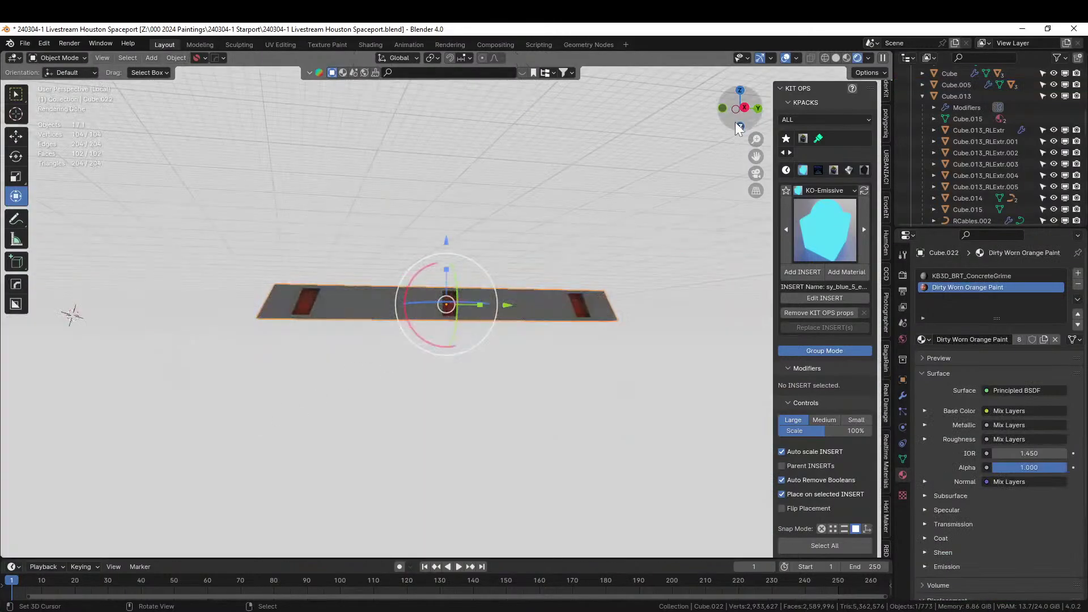
{"action": "left_click", "coordinate": [836, 59]}
{"action": "scroll", "coordinate": [484, 379], "scroll_direction": "up", "scroll_amount": 4}
{"action": "middle_click_drag", "start_coordinate": [409, 382], "coordinate": [453, 435], "text": "shift"}
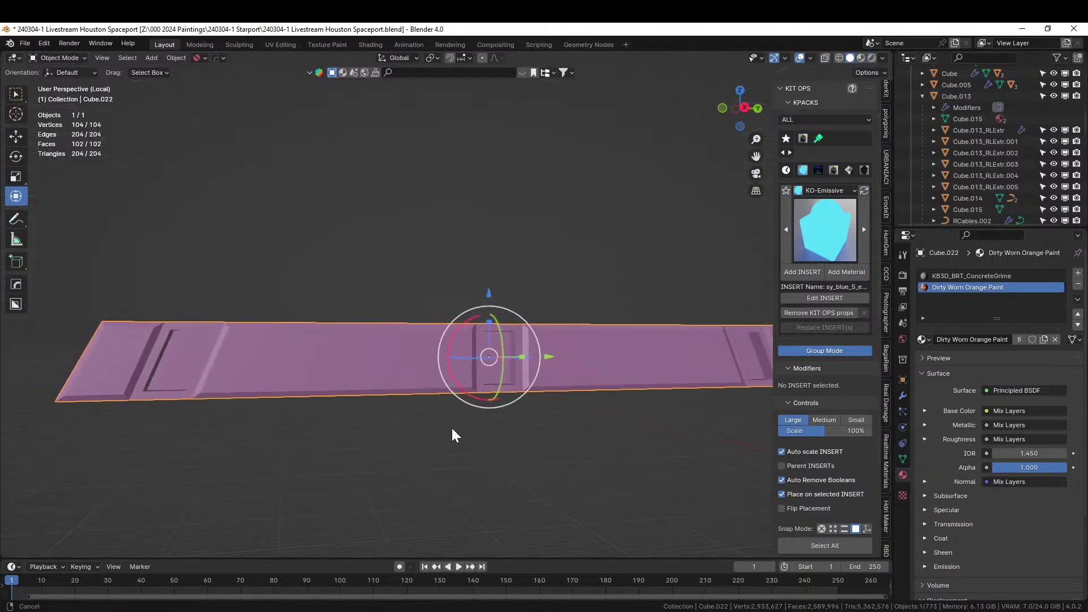
{"action": "key", "text": "Tab"}
{"action": "middle_click_drag", "start_coordinate": [372, 405], "coordinate": [433, 379]}
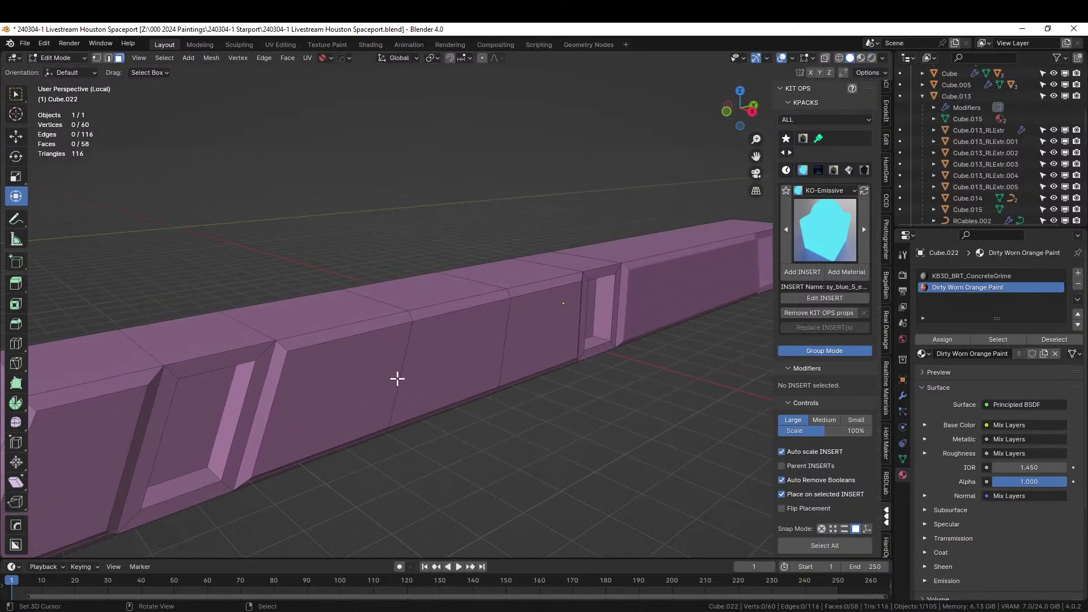
Step: Add three evenly spaced horizontal loop cuts along the wall's outer side
{"action": "left_click", "coordinate": [397, 378]}
{"action": "key", "text": "ctrl+r"}
{"action": "scroll", "coordinate": [397, 378], "scroll_direction": "up", "scroll_amount": 1}
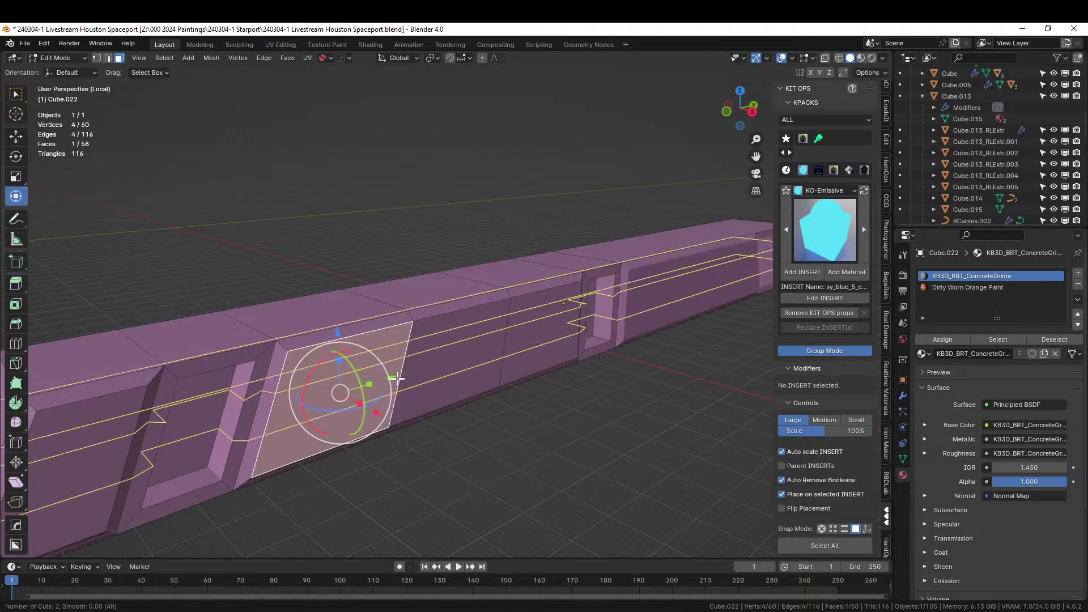
{"action": "scroll", "coordinate": [397, 378], "scroll_direction": "up", "scroll_amount": 1}
{"action": "left_click", "coordinate": [397, 378]}
{"action": "right_click", "coordinate": [397, 378]}
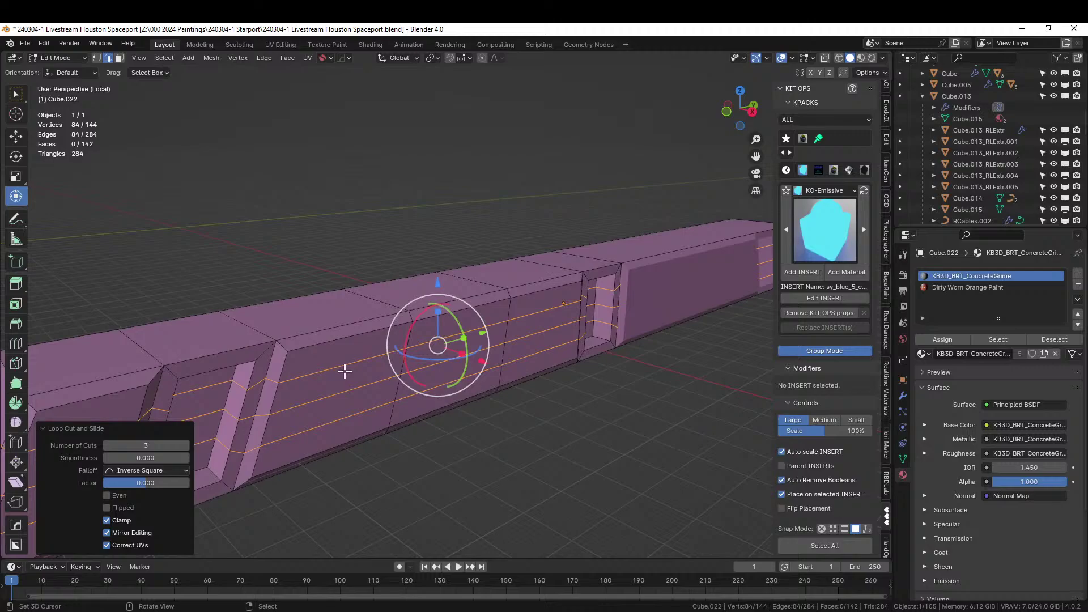
Step: Inset the twelve side faces between two gates individually by about 1.18 m and extrude them inward about 0.93 m
{"action": "key", "text": "3"}
{"action": "left_click", "coordinate": [342, 353], "text": "shift"}
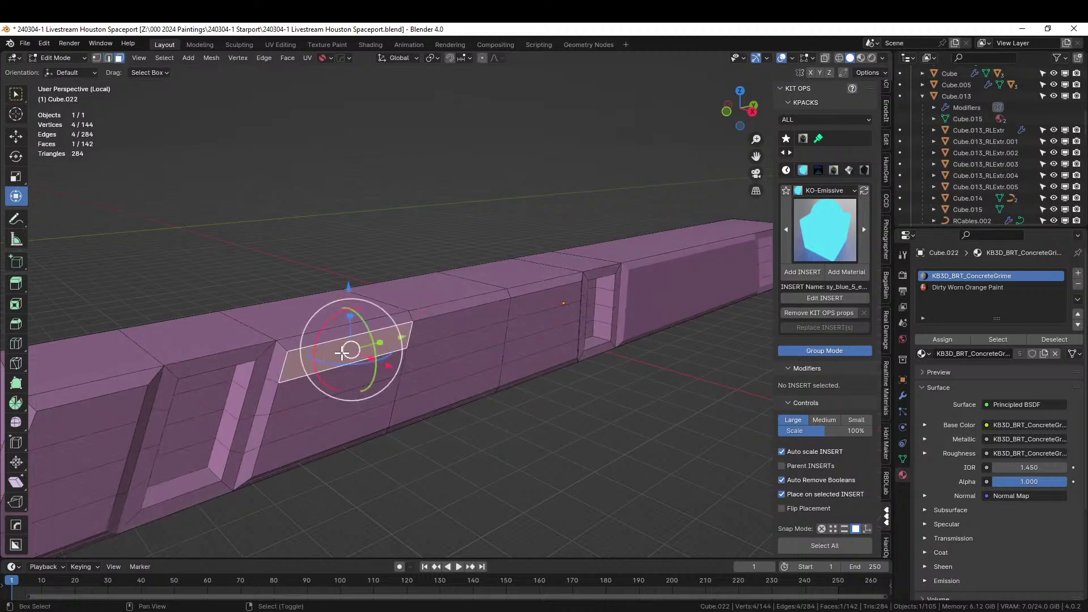
{"action": "left_click", "coordinate": [567, 300], "text": "ctrl"}
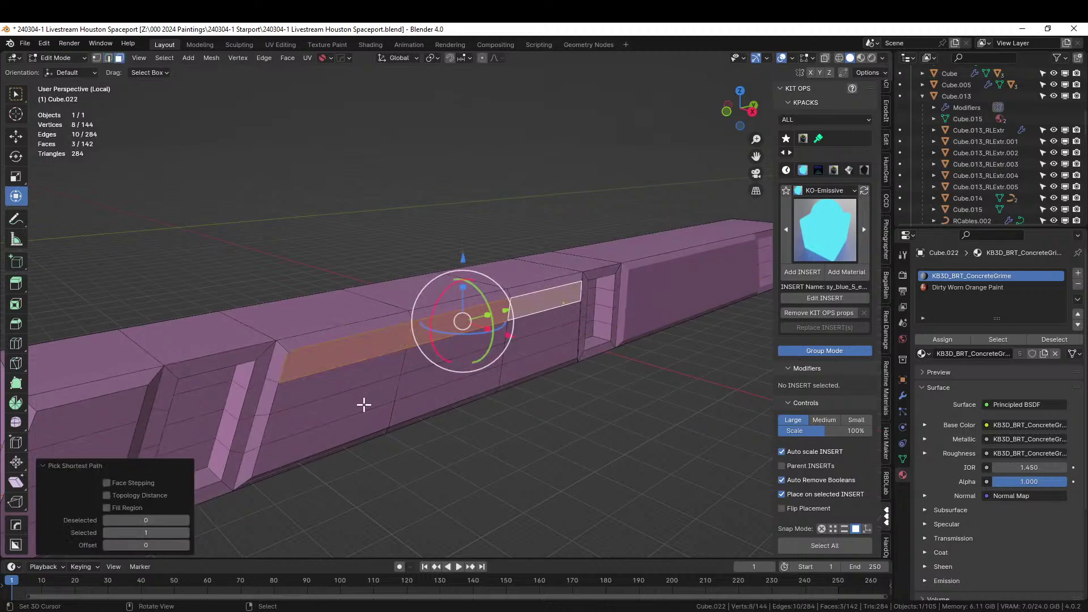
{"action": "key", "text": "c"}
{"action": "mouse_move", "coordinate": [348, 413]}
{"action": "left_mouse_down"}
{"action": "mouse_move", "coordinate": [365, 377]}
{"action": "mouse_move", "coordinate": [481, 347]}
{"action": "mouse_move", "coordinate": [531, 353]}
{"action": "mouse_move", "coordinate": [446, 373]}
{"action": "left_mouse_up"}
{"action": "key", "text": "Escape"}
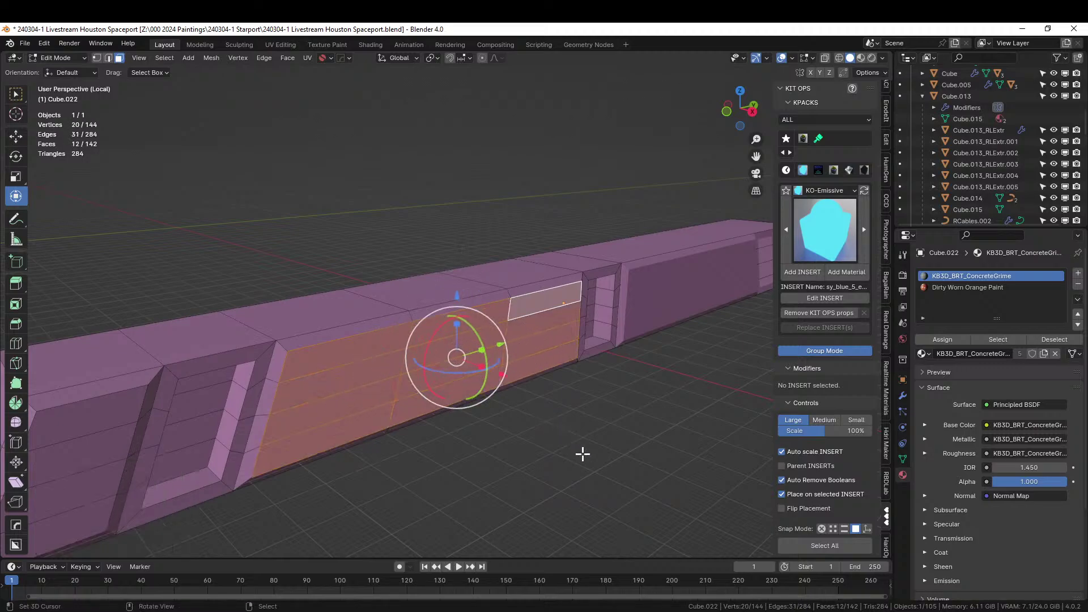
{"action": "key", "text": "i"}
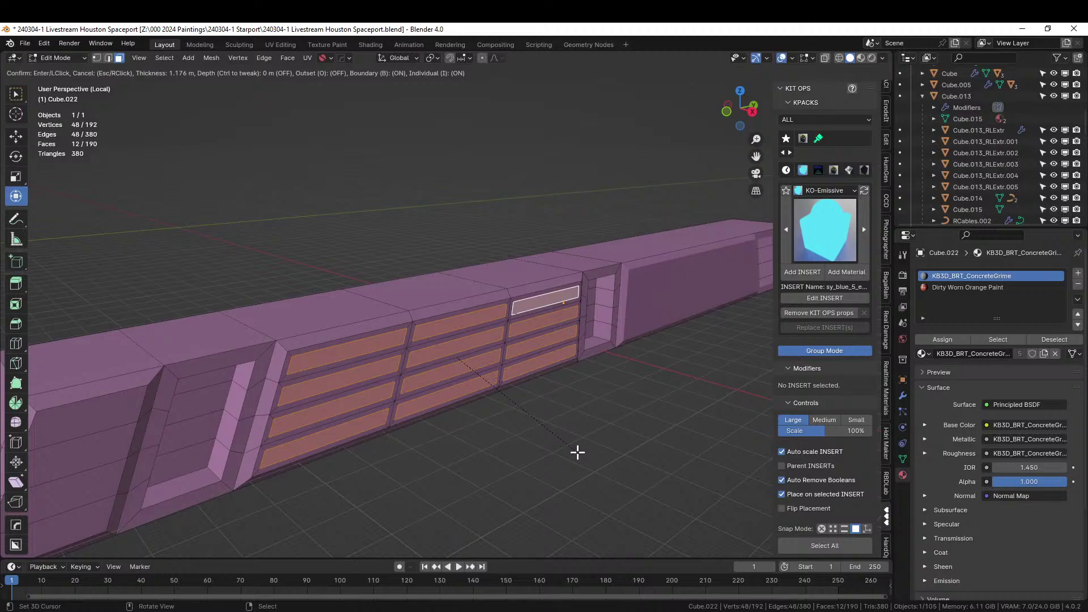
{"action": "left_click", "coordinate": [578, 452]}
{"action": "middle_click_drag", "start_coordinate": [578, 452], "coordinate": [596, 454]}
{"action": "key", "text": "e"}
{"action": "left_click", "coordinate": [594, 454]}
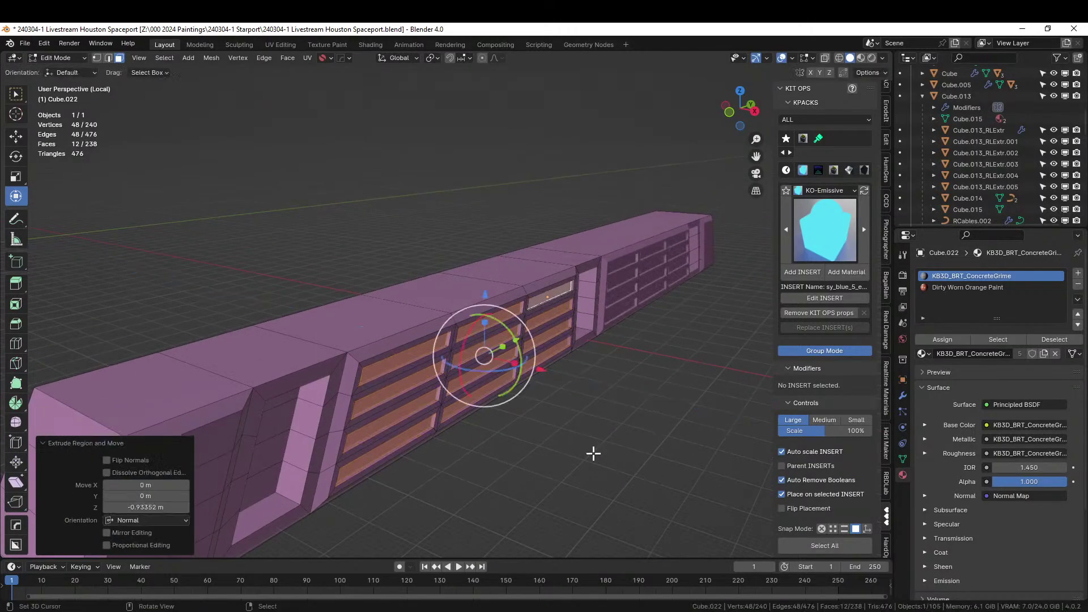
Step: Assign procedural city V2 in a third material slot to the recessed wall panels and check them in rendered shading
{"action": "left_click", "coordinate": [1079, 273]}
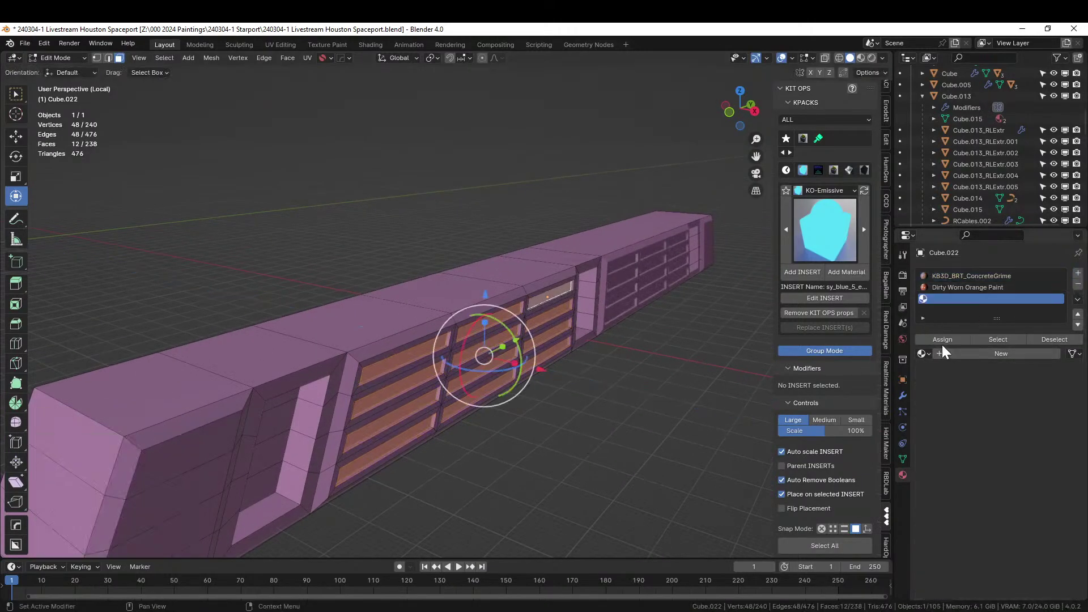
{"action": "left_click", "coordinate": [924, 354]}
{"action": "type", "text": "proc"}
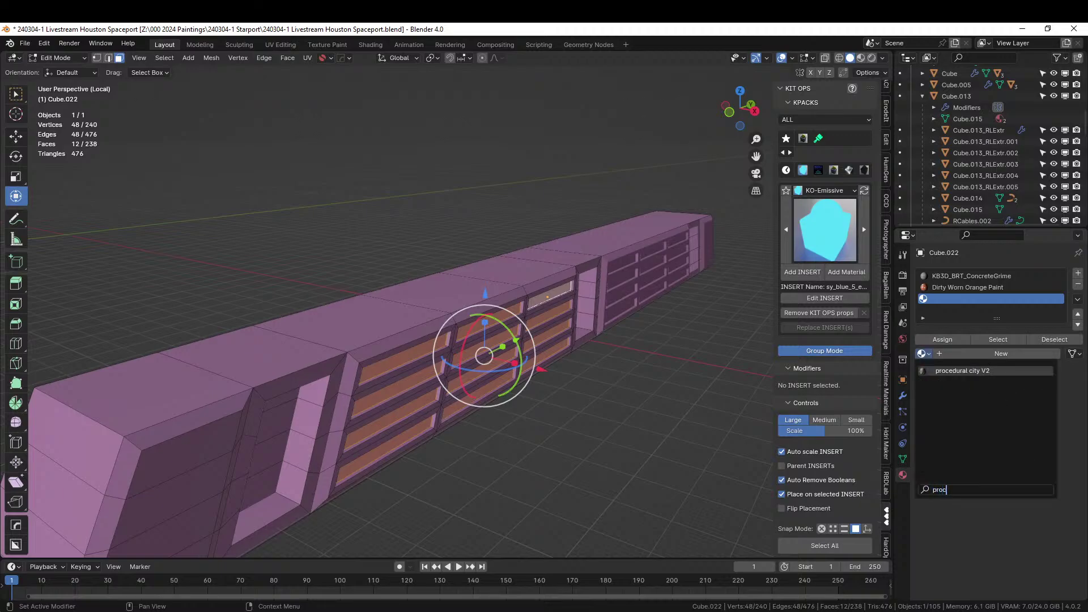
{"action": "key", "text": "Return"}
{"action": "key", "text": "Tab"}
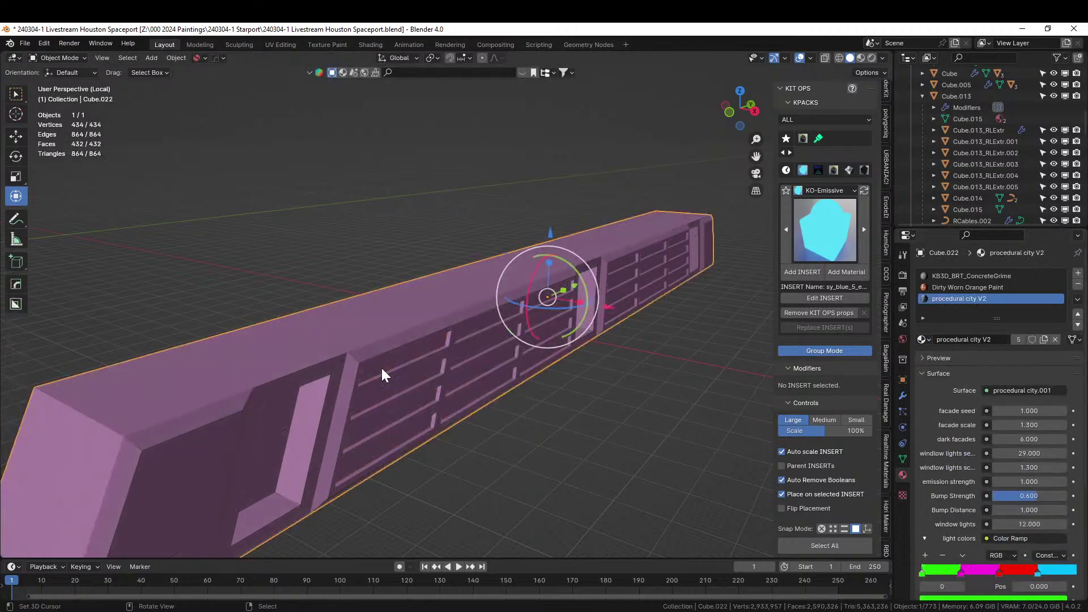
{"action": "left_click", "coordinate": [873, 57]}
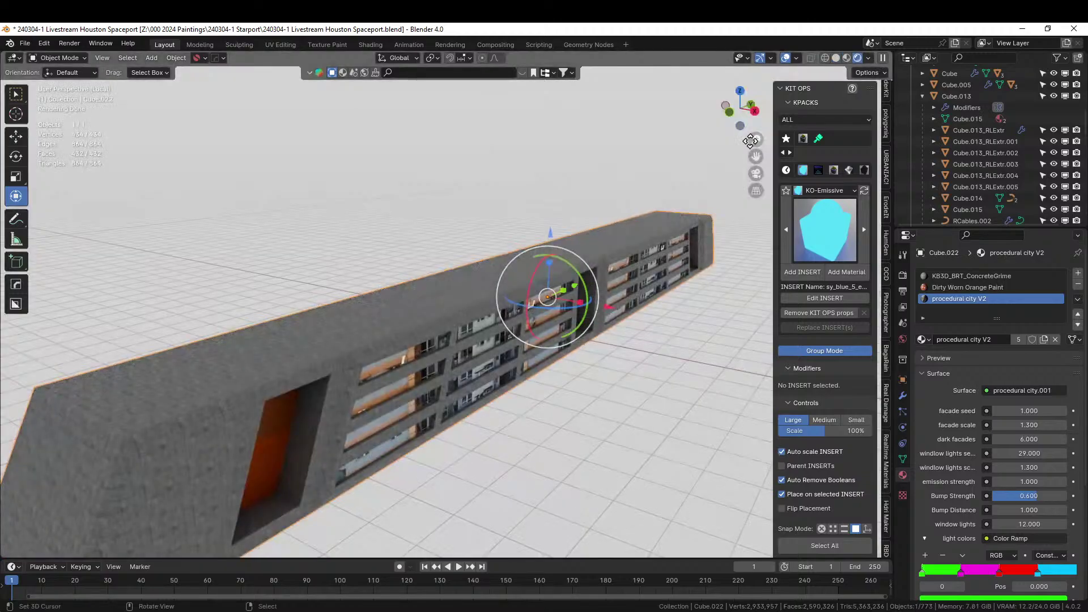
{"action": "mouse_move", "coordinate": [479, 354]}
{"action": "middle_mouse_down"}
{"action": "mouse_move", "coordinate": [437, 318]}
{"action": "mouse_move", "coordinate": [461, 341]}
{"action": "middle_mouse_up"}
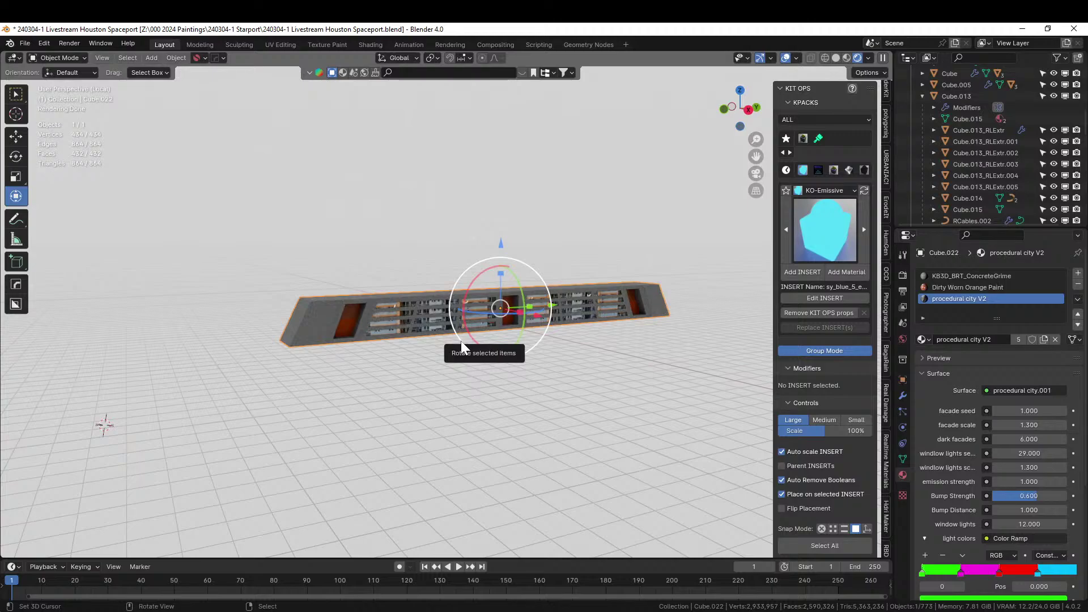
{"action": "scroll", "coordinate": [460, 341], "scroll_direction": "up", "scroll_amount": 5}
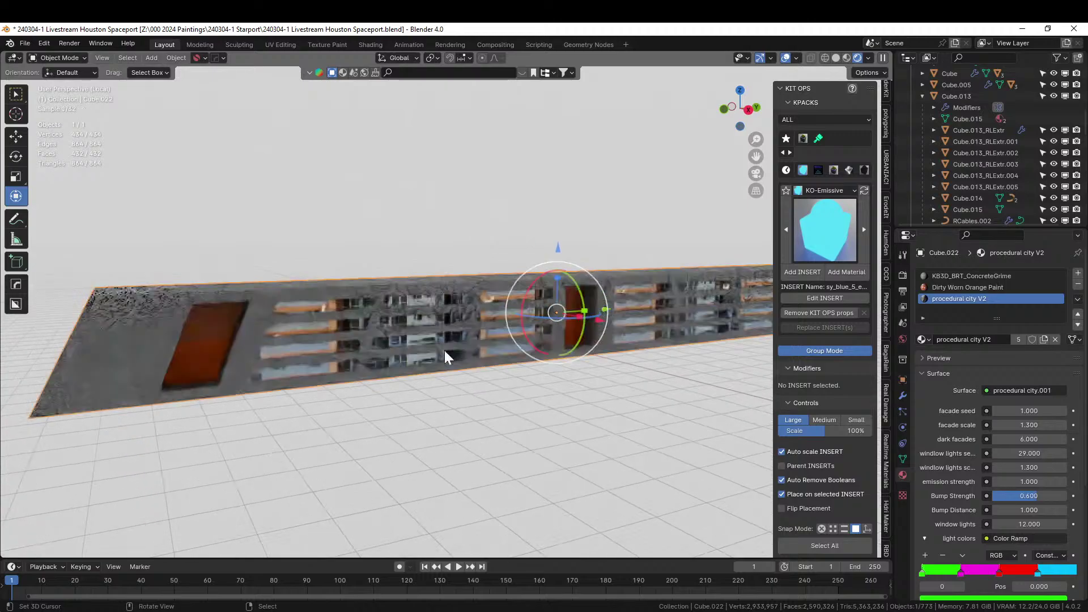
Step: Try rotating one top face of the wall about -20.7° around the global Y axis, then undo the rotation
{"action": "middle_click_drag", "start_coordinate": [423, 355], "coordinate": [437, 394]}
{"action": "key", "text": "Tab"}
{"action": "scroll", "coordinate": [437, 394], "scroll_direction": "down", "scroll_amount": 2}
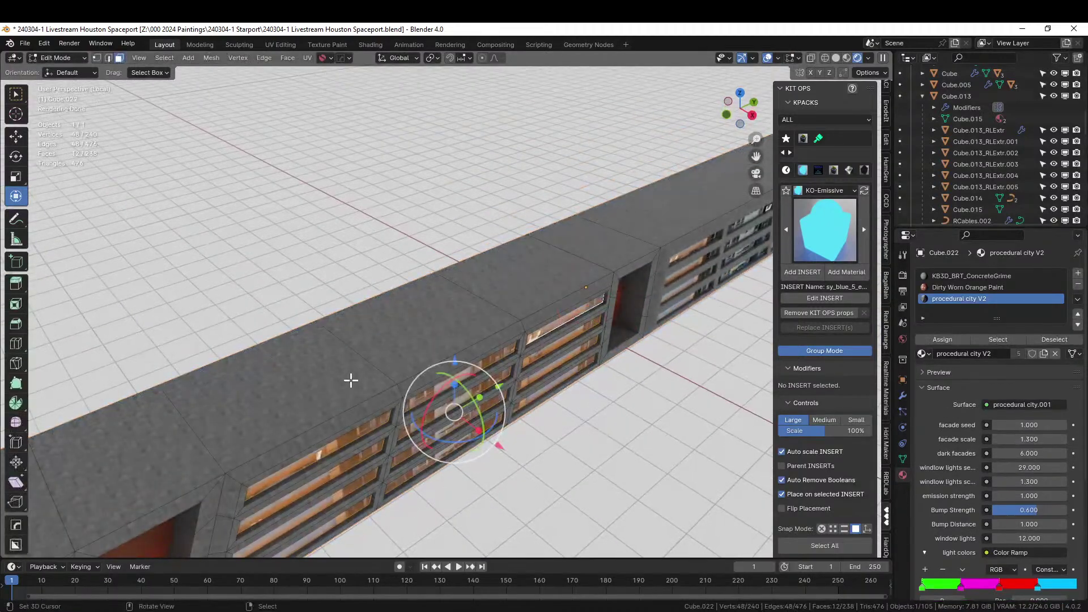
{"action": "left_click", "coordinate": [283, 396]}
{"action": "scroll", "coordinate": [891, 133], "scroll_direction": "up", "scroll_amount": 15}
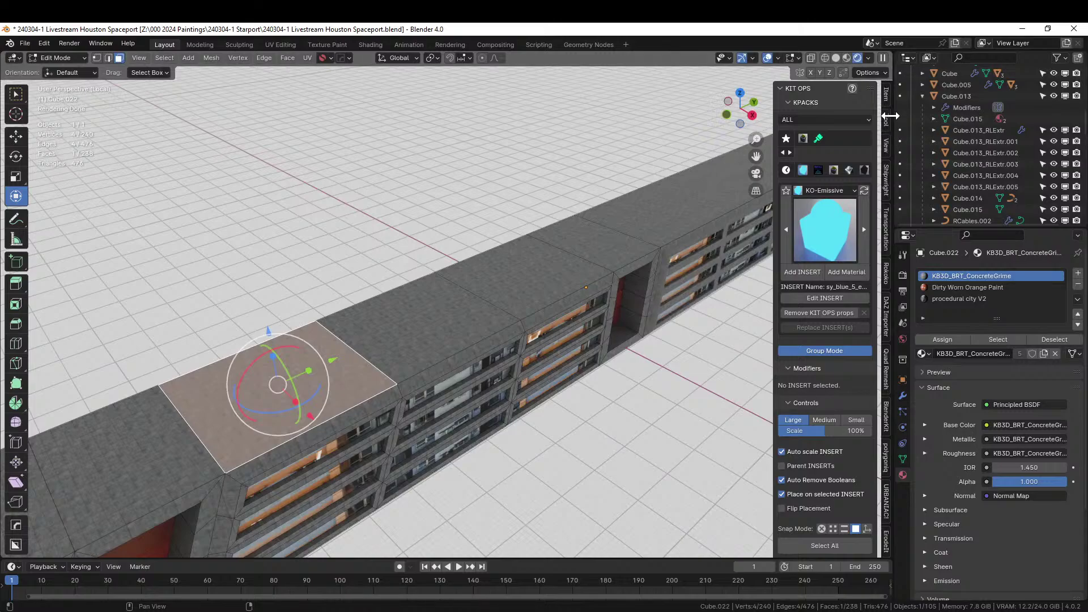
{"action": "left_click", "coordinate": [887, 95]}
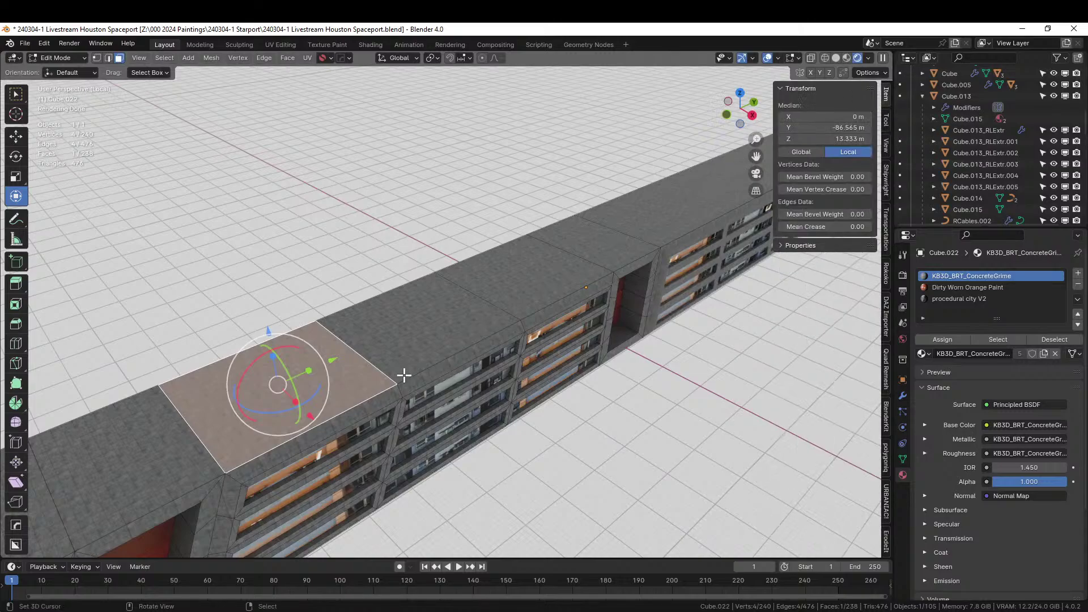
{"action": "key", "text": "r"}
{"action": "key", "text": "y"}
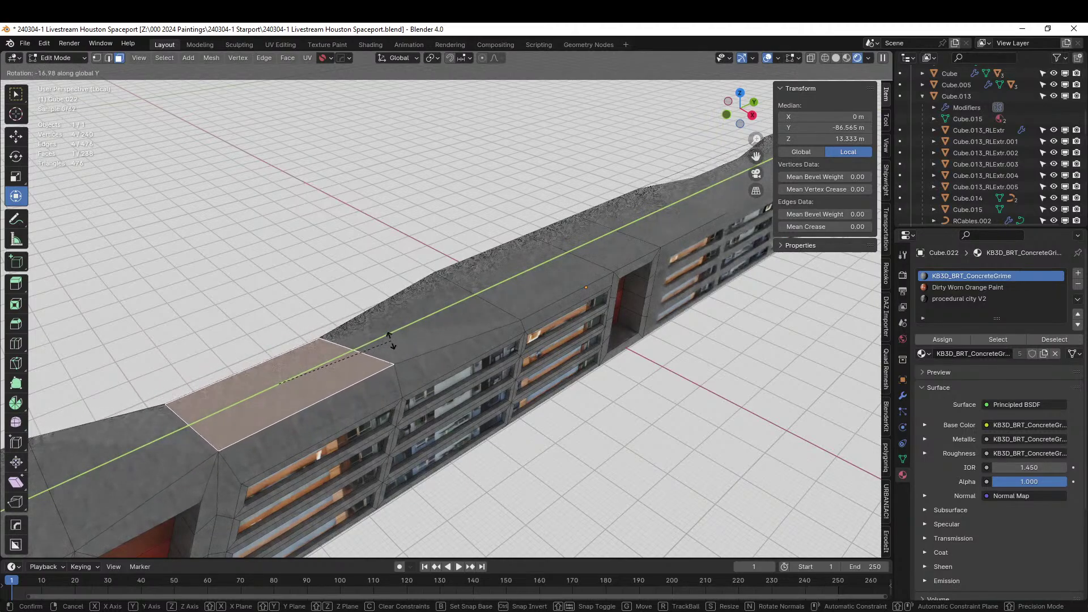
{"action": "left_click", "coordinate": [389, 335]}
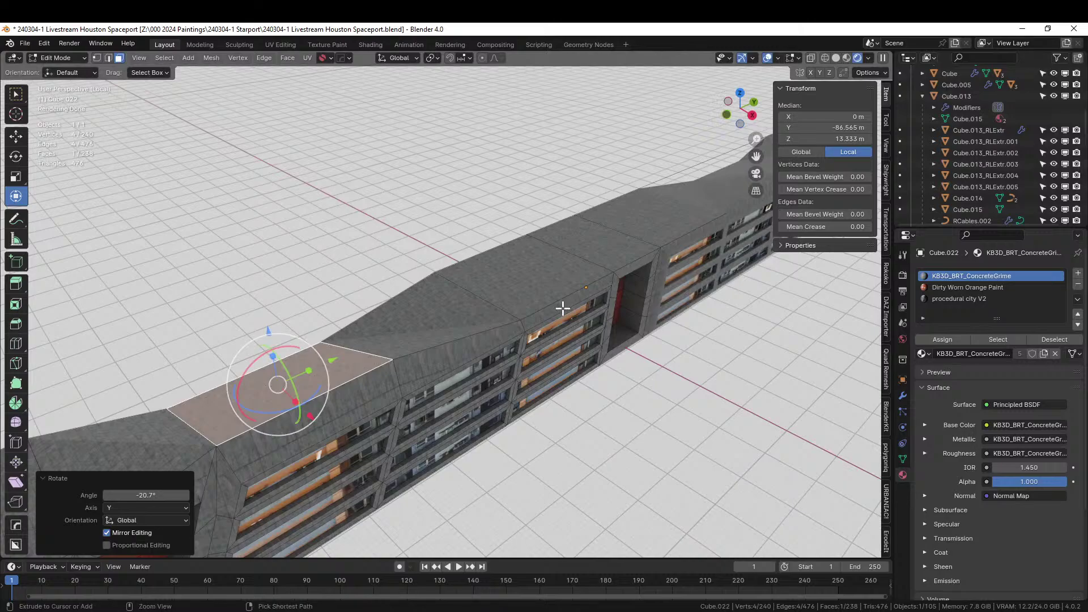
{"action": "key", "text": "ctrl+z"}
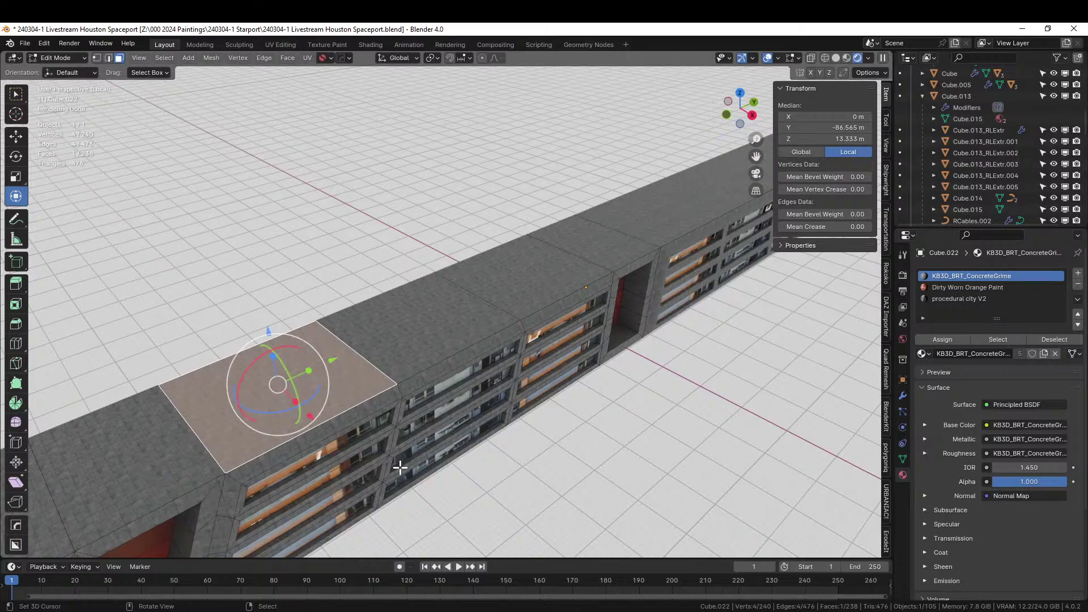
Step: Select a face on the city wall's slanted end in Edit Mode and set the transform orientation to Normal
{"action": "key", "text": "Tab"}
{"action": "scroll", "coordinate": [668, 390], "scroll_direction": "up", "scroll_amount": 4}
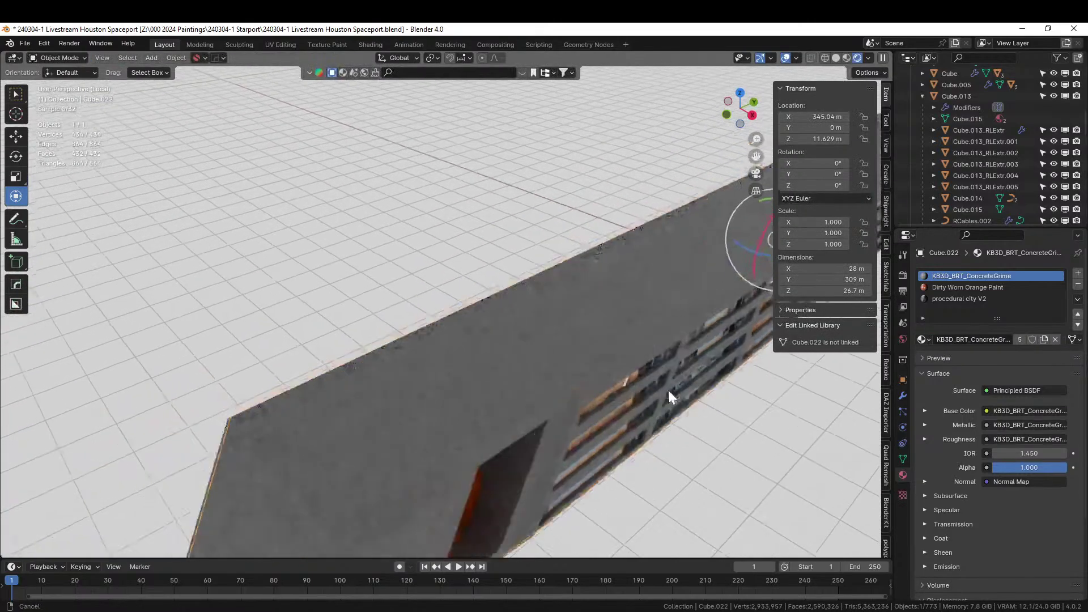
{"action": "middle_click_drag", "start_coordinate": [645, 396], "coordinate": [588, 398]}
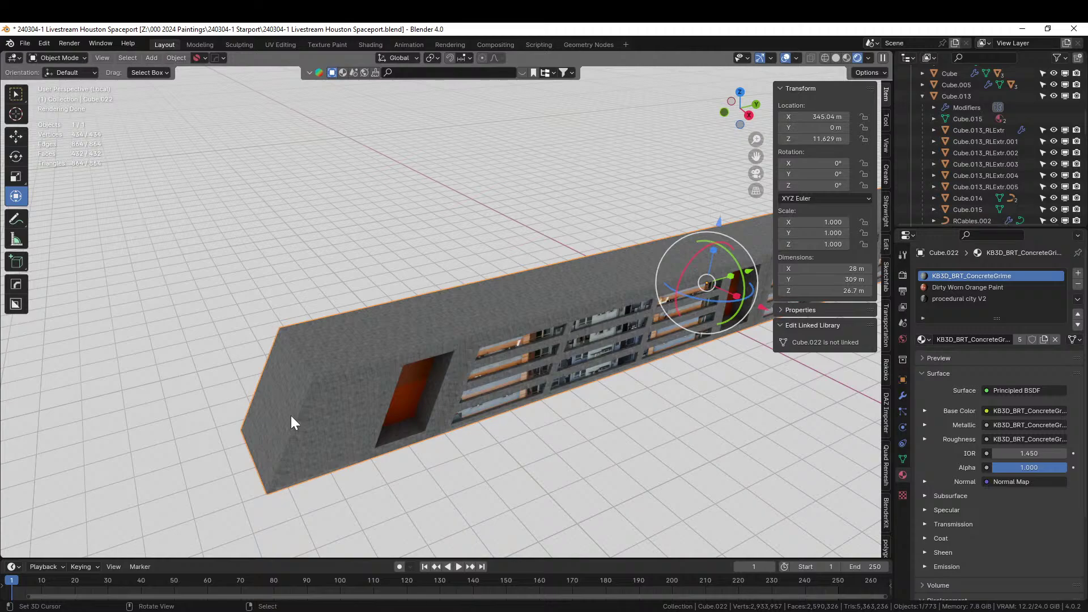
{"action": "scroll", "coordinate": [295, 413], "scroll_direction": "up", "scroll_amount": 10}
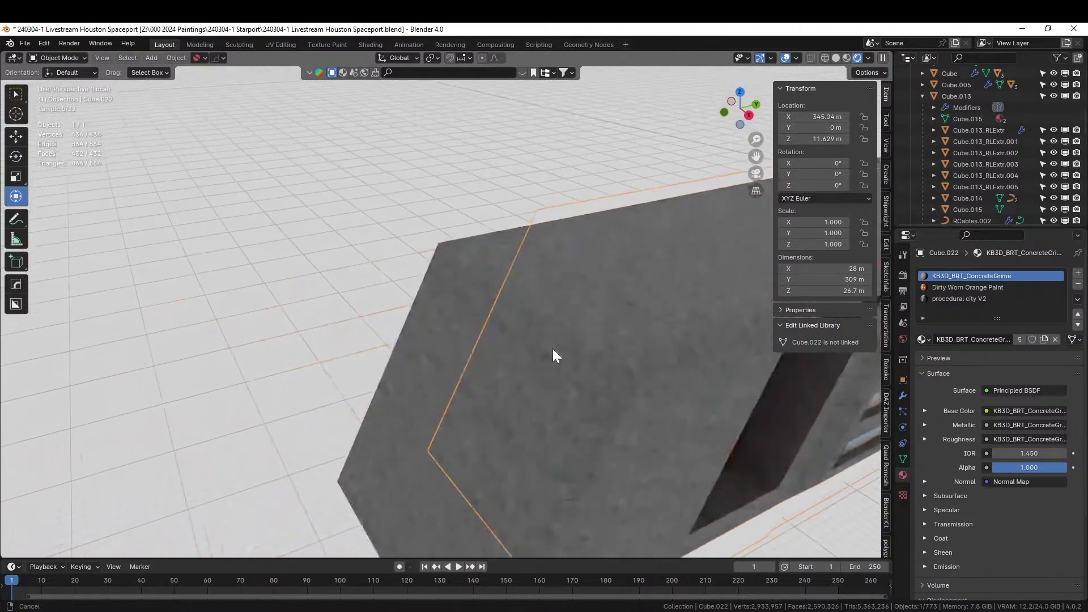
{"action": "scroll", "coordinate": [544, 374], "scroll_direction": "down", "scroll_amount": 2}
{"action": "key", "text": "Tab"}
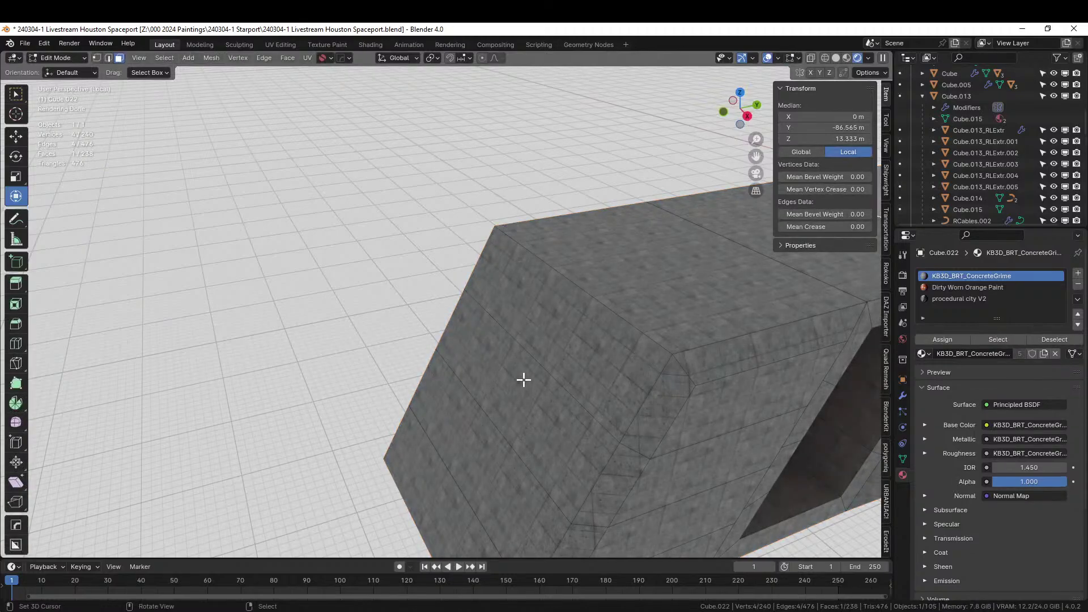
{"action": "left_click", "coordinate": [522, 380]}
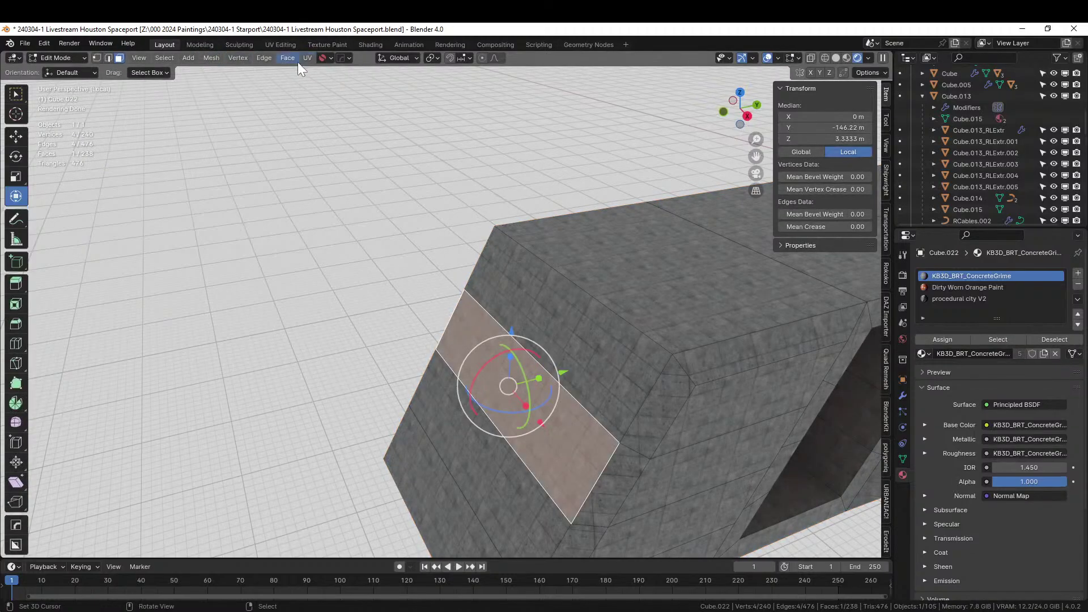
{"action": "left_click", "coordinate": [417, 58]}
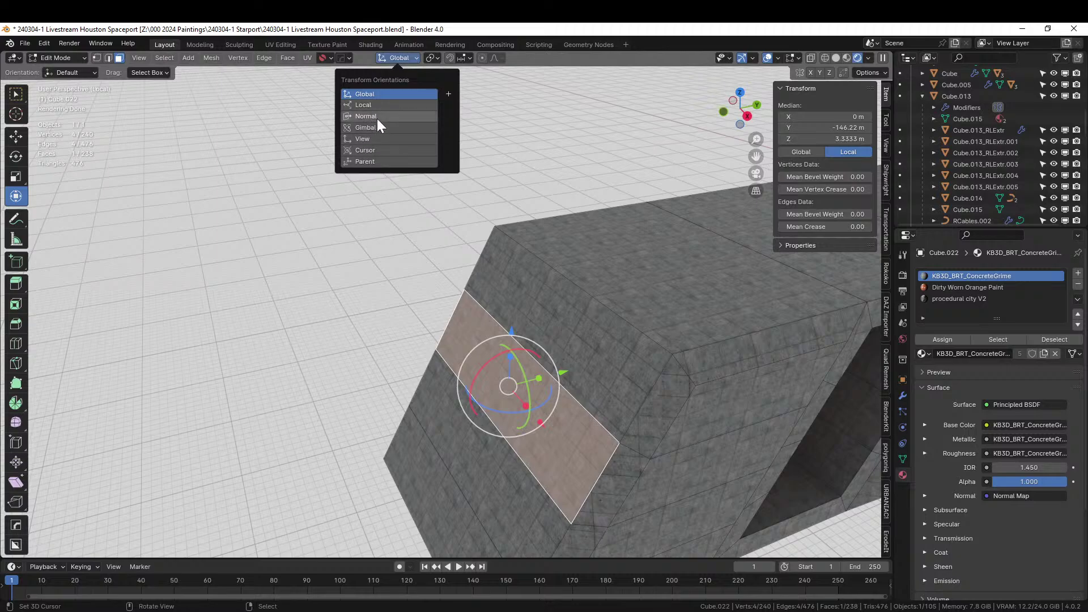
{"action": "left_click", "coordinate": [380, 116]}
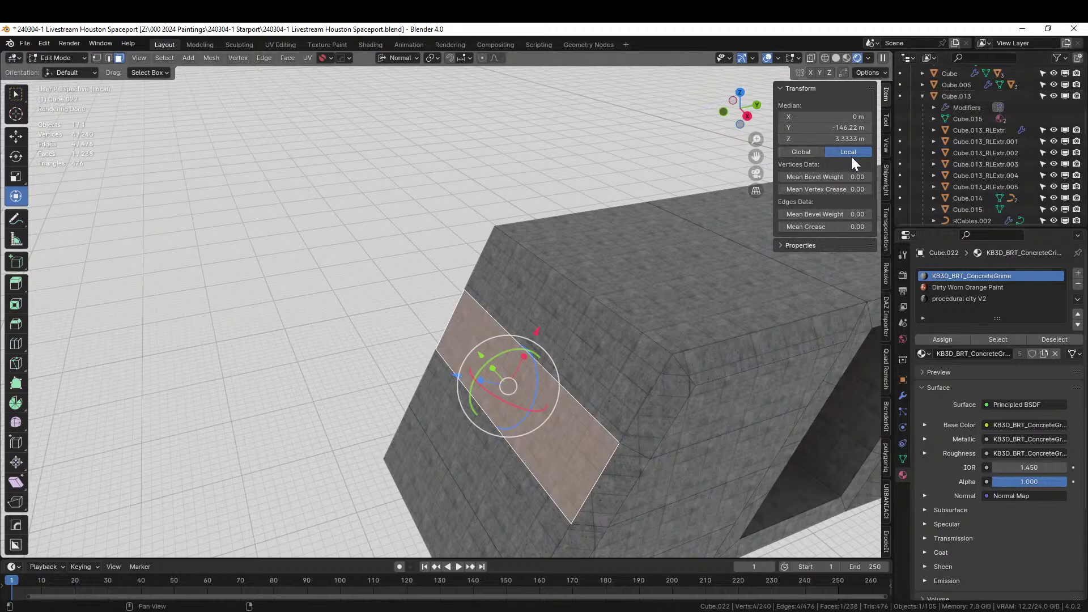
Step: Try rotating the selected end face 29.7° about its Normal Y axis, then undo the rotation
{"action": "left_click_drag", "start_coordinate": [500, 357], "coordinate": [517, 353]}
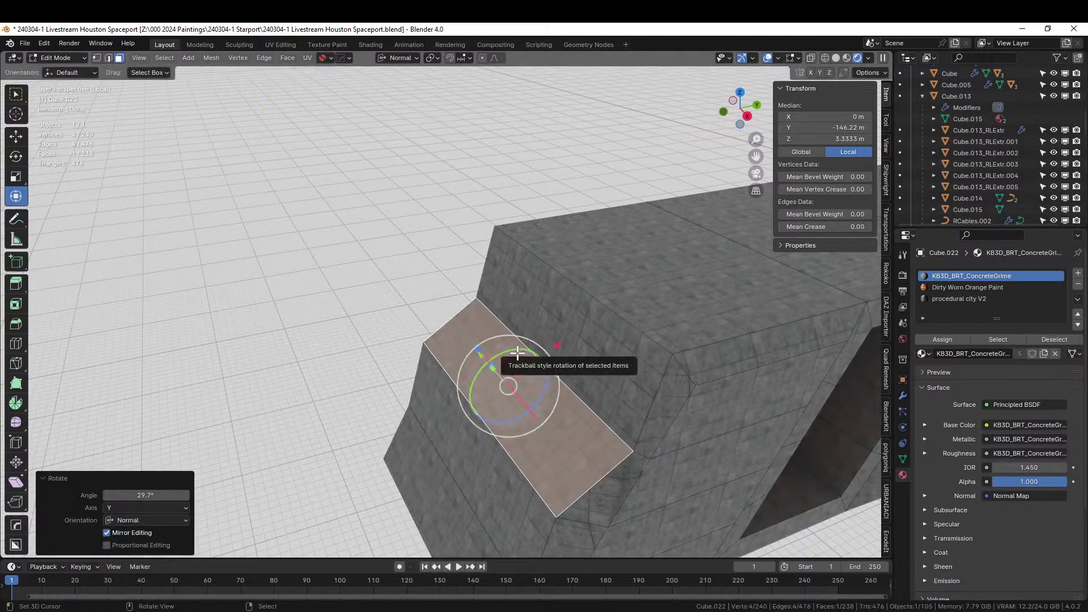
{"action": "key", "text": "ctrl+z"}
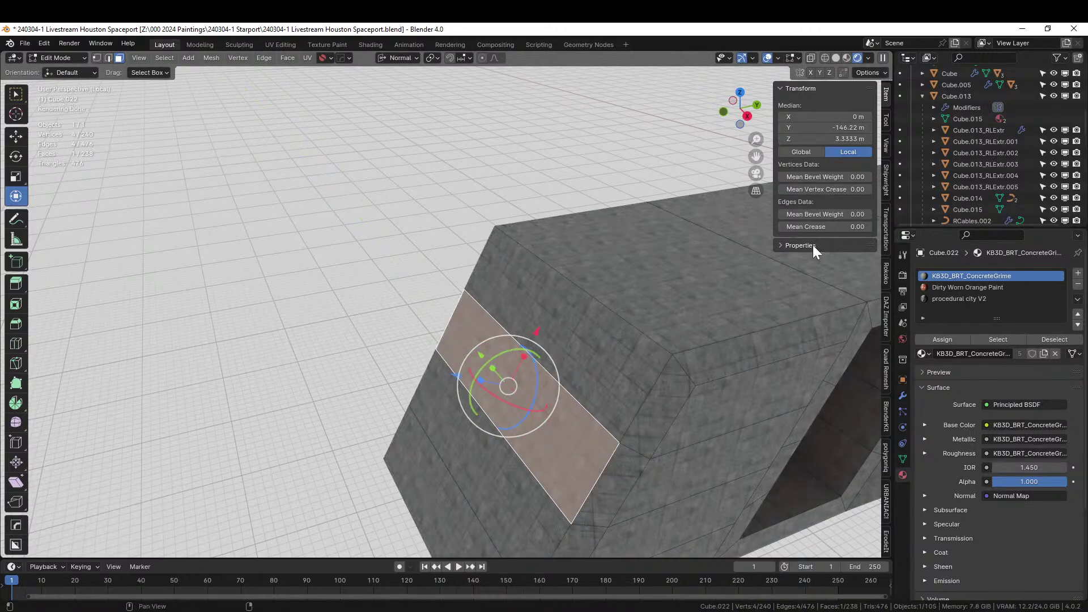
{"action": "middle_click_drag", "start_coordinate": [802, 282], "coordinate": [324, 350]}
{"action": "scroll", "coordinate": [708, 332], "scroll_direction": "down", "scroll_amount": 3}
Step: Return to Object Mode, leave the wall's local view and select the city plane in the full scene
{"action": "key", "text": "Tab"}
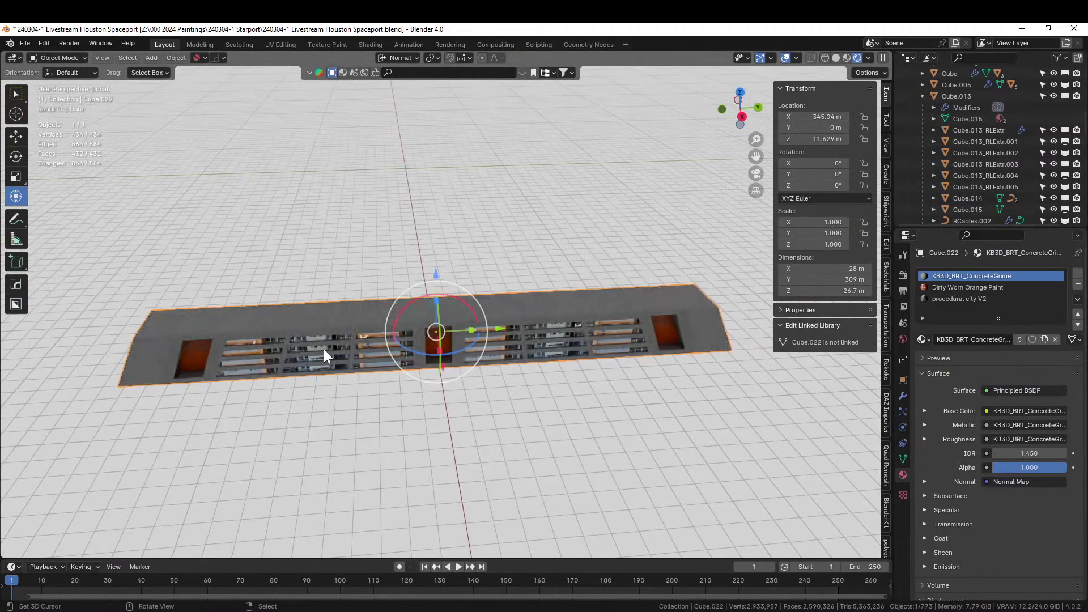
{"action": "key", "text": "KP_Divide"}
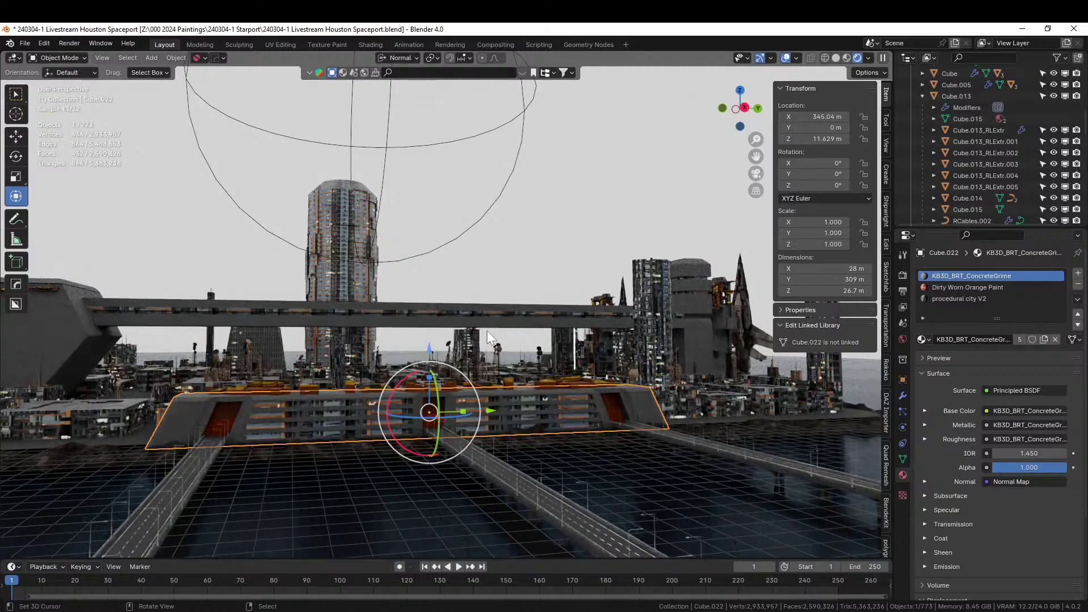
{"action": "middle_click_drag", "start_coordinate": [475, 379], "coordinate": [285, 419]}
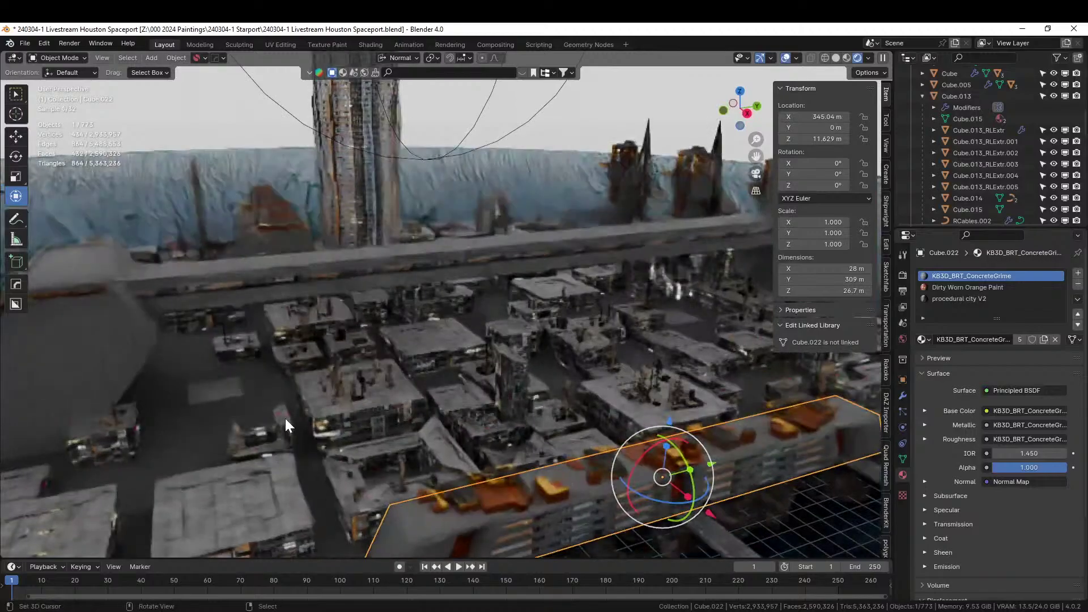
{"action": "left_click", "coordinate": [224, 392]}
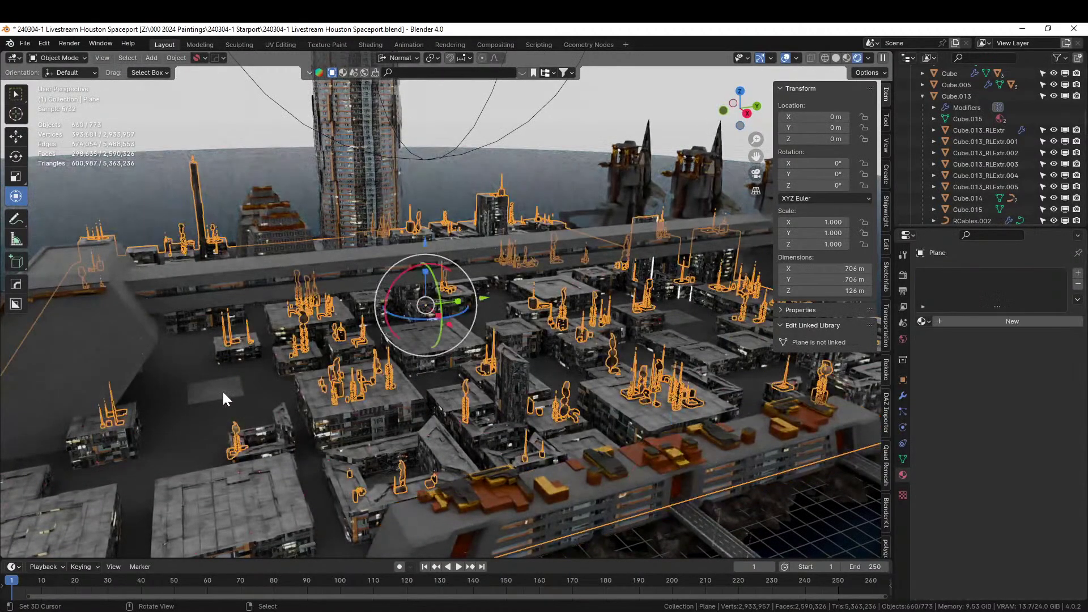
{"action": "key", "text": "KP_Decimal"}
{"action": "scroll", "coordinate": [526, 383], "scroll_direction": "up", "scroll_amount": 5}
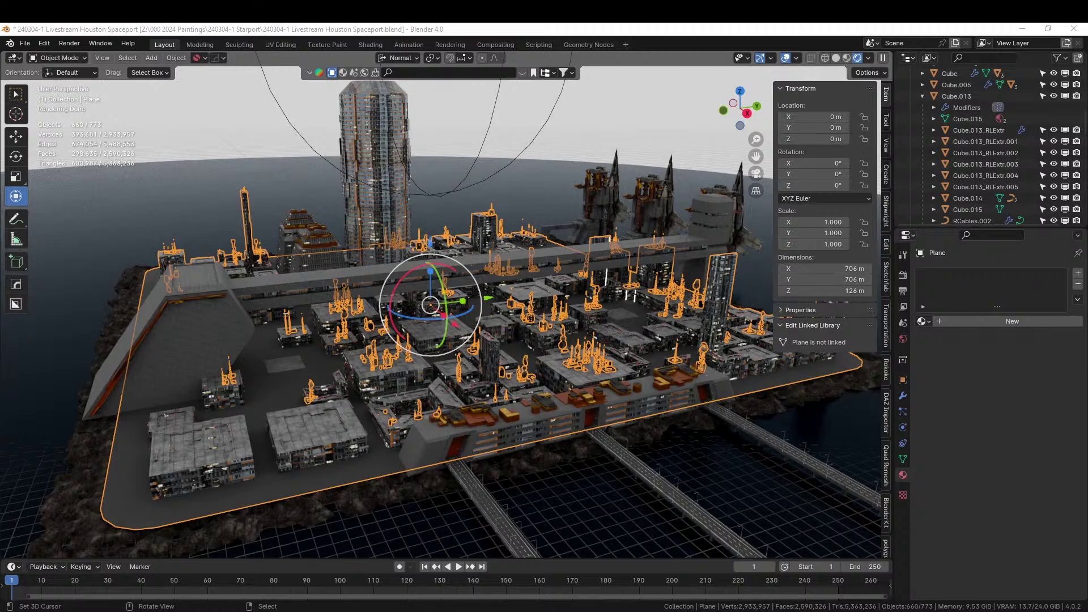
Step: Place Antenna_08 on the slanted building's roof and move it about -46.33 m in X and 11.32 m in Y toward a roof corner
{"action": "left_click_drag", "start_coordinate": [261, 179], "coordinate": [198, 278]}
{"action": "key", "text": "KP_Decimal"}
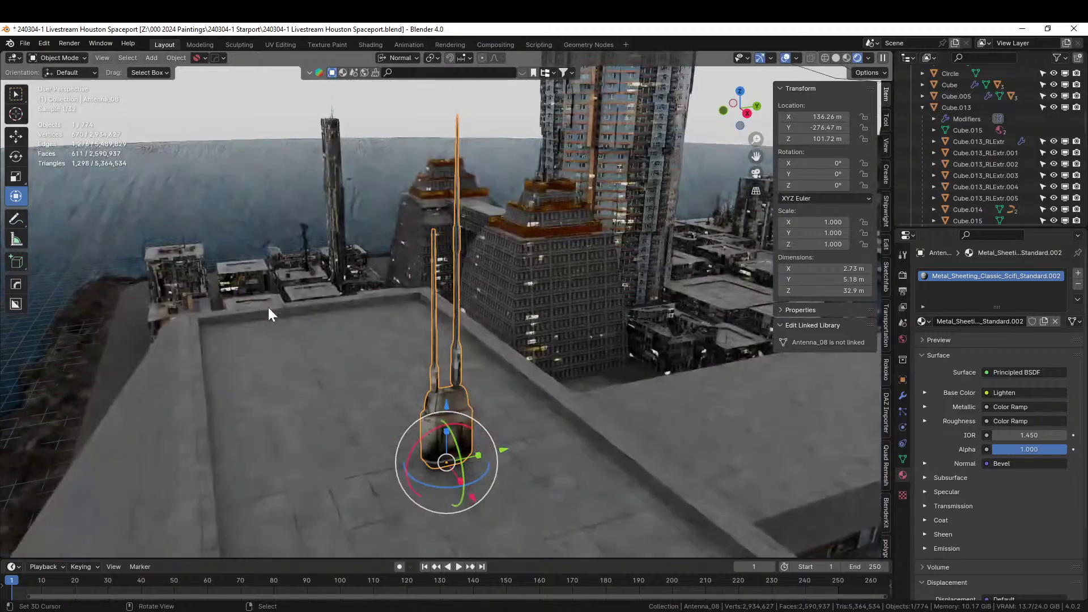
{"action": "key", "text": "KP_7"}
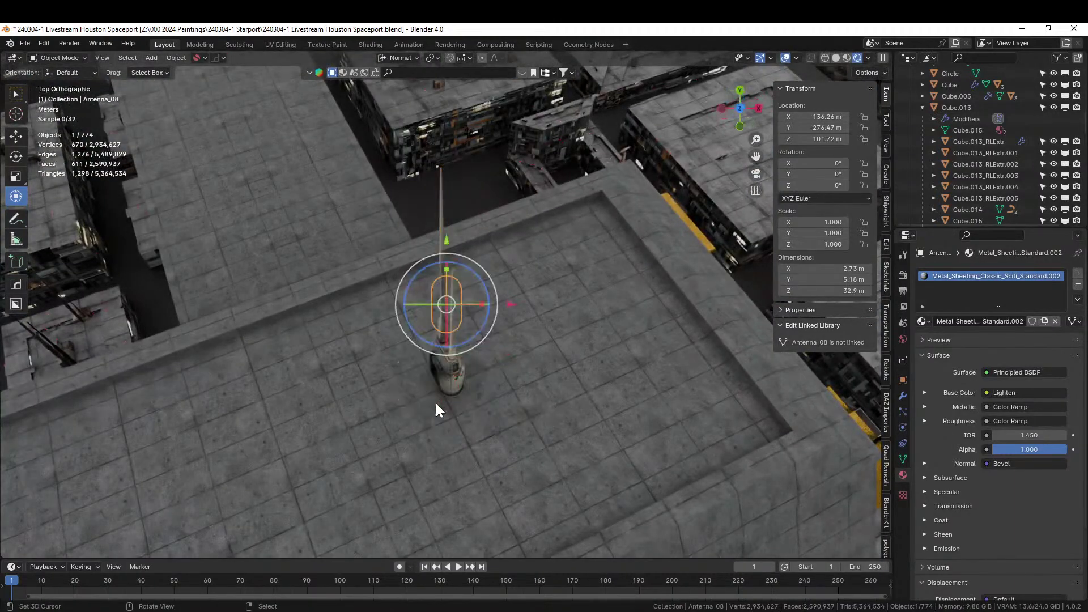
{"action": "key", "text": "g"}
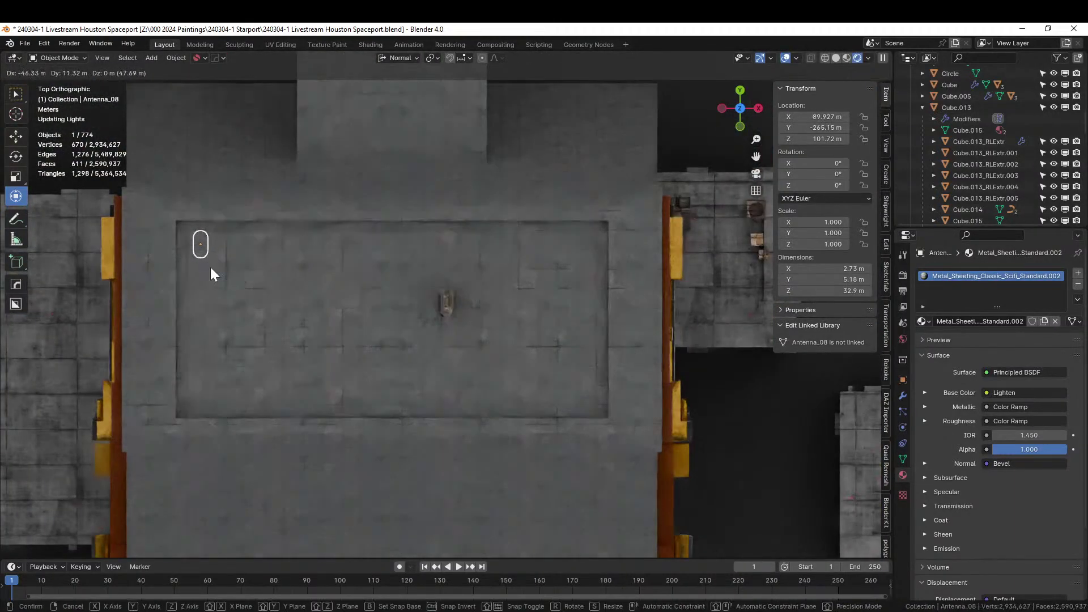
{"action": "left_click", "coordinate": [210, 267]}
Step: Try enlarging the antenna to a scale of about 2.84, then shrink it back to about 1
{"action": "key", "text": "s"}
{"action": "left_click", "coordinate": [456, 315]}
{"action": "middle_click_drag", "start_coordinate": [421, 308], "coordinate": [392, 232]}
{"action": "key", "text": "KP_0"}
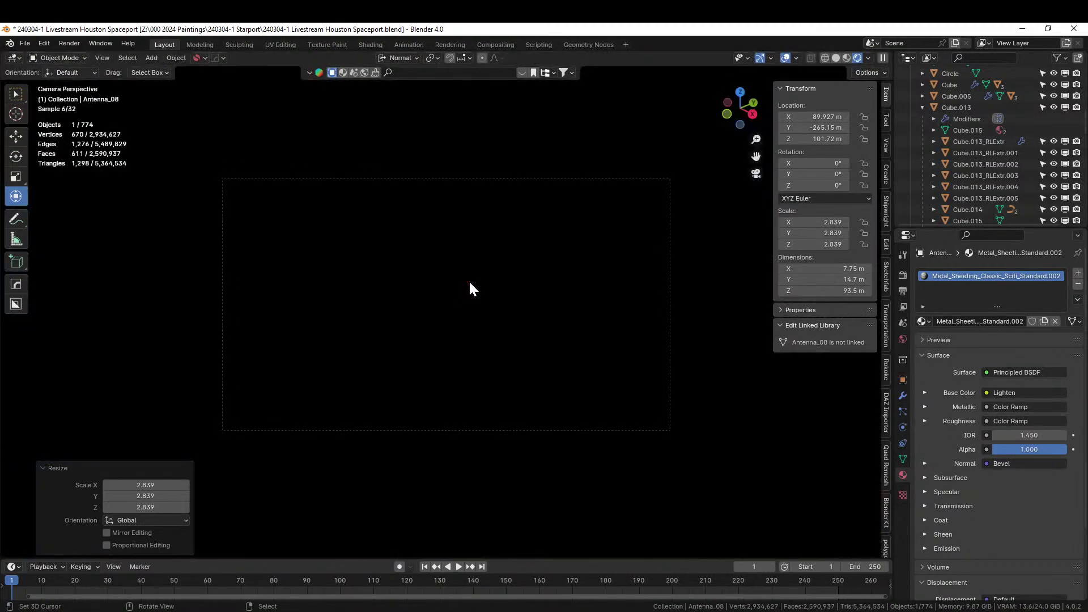
{"action": "middle_click_drag", "start_coordinate": [468, 280], "coordinate": [515, 268]}
{"action": "key", "text": "s"}
{"action": "left_click", "coordinate": [423, 288]}
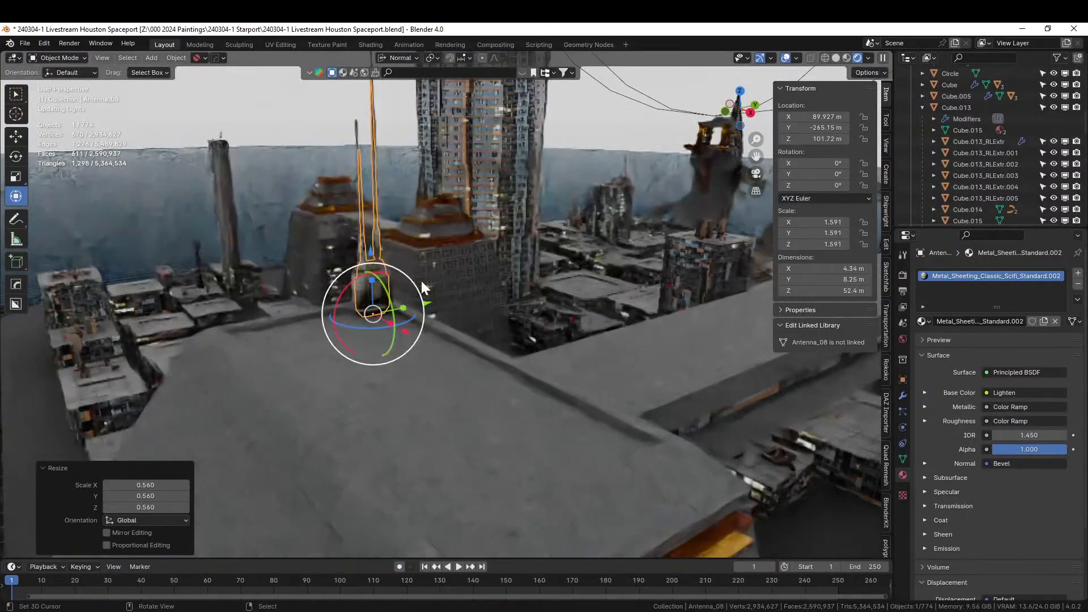
{"action": "key", "text": "s"}
{"action": "left_click", "coordinate": [444, 304]}
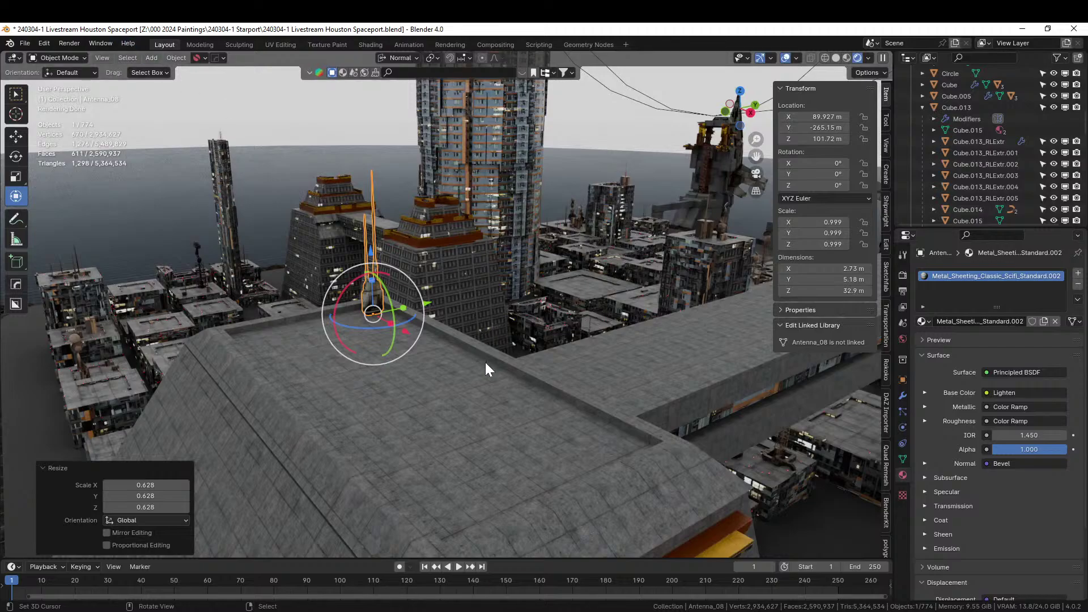
Step: Add Antenna_06 to the slanted building's roof, scale it up by about 2.17 and check it against the skyline
{"action": "scroll", "coordinate": [485, 367], "scroll_direction": "down", "scroll_amount": 2}
{"action": "middle_click_drag", "start_coordinate": [515, 381], "coordinate": [368, 360]}
{"action": "scroll", "coordinate": [467, 384], "scroll_direction": "down", "scroll_amount": 2}
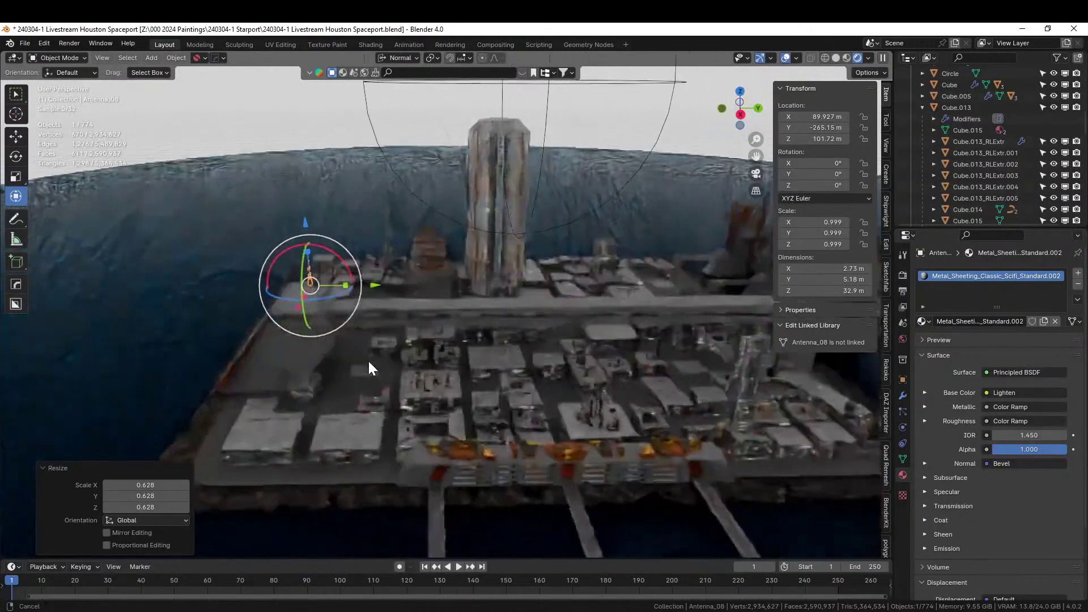
{"action": "scroll", "coordinate": [474, 341], "scroll_direction": "up", "scroll_amount": 2}
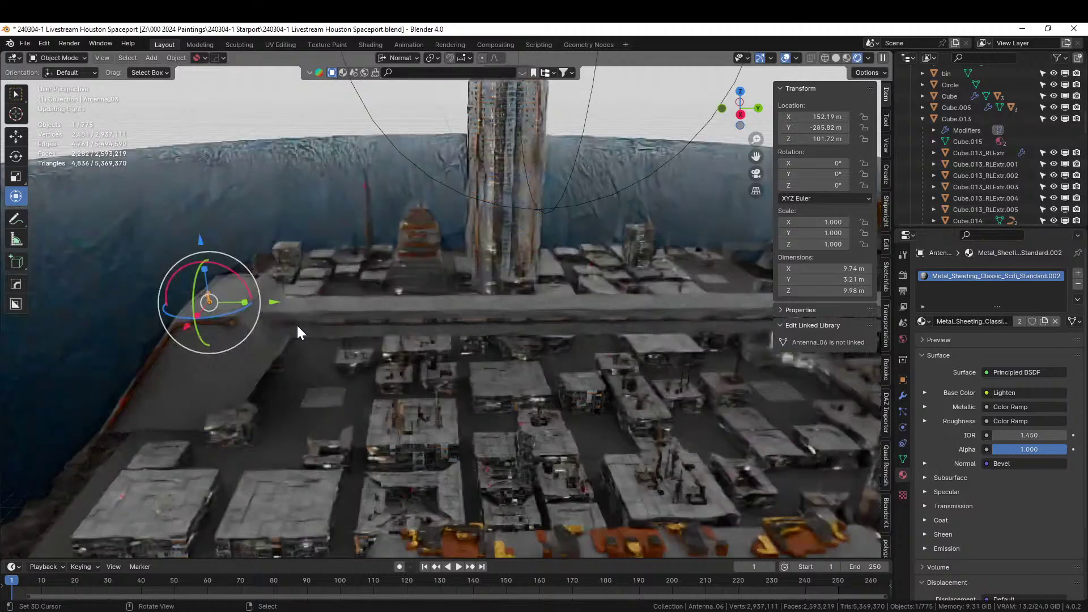
{"action": "key", "text": "s"}
{"action": "left_click", "coordinate": [207, 294]}
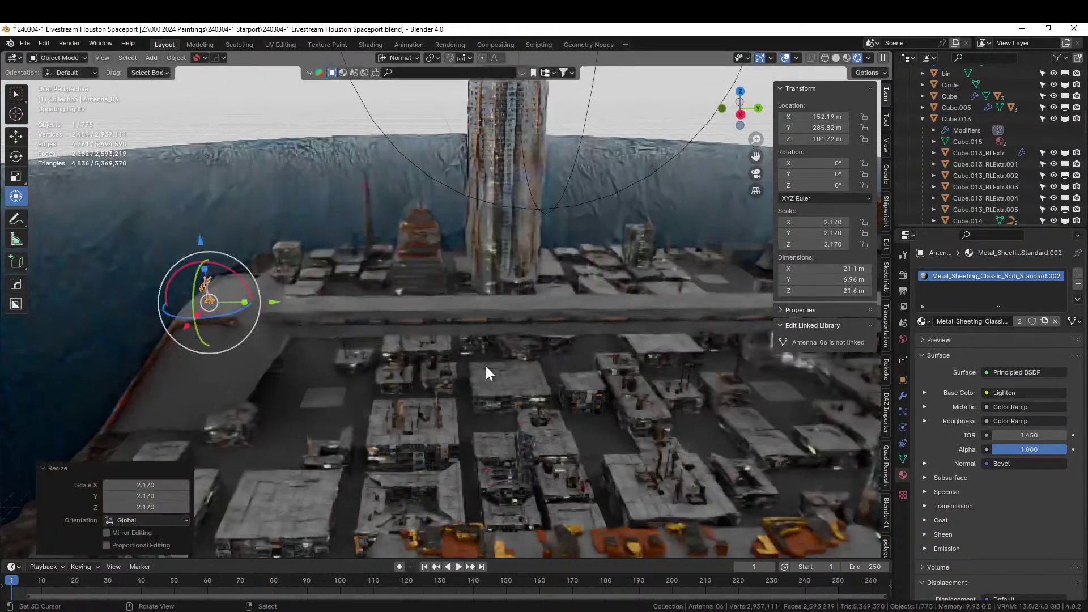
{"action": "left_click", "coordinate": [261, 195]}
{"action": "middle_click_drag", "start_coordinate": [249, 241], "coordinate": [333, 225]}
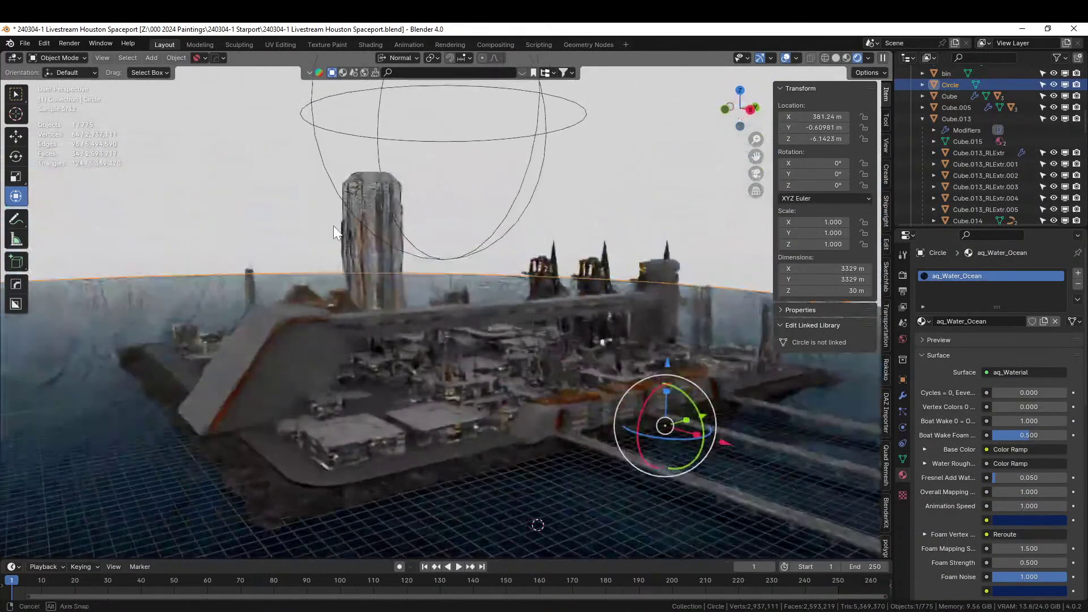
{"action": "scroll", "coordinate": [334, 225], "scroll_direction": "up", "scroll_amount": 5}
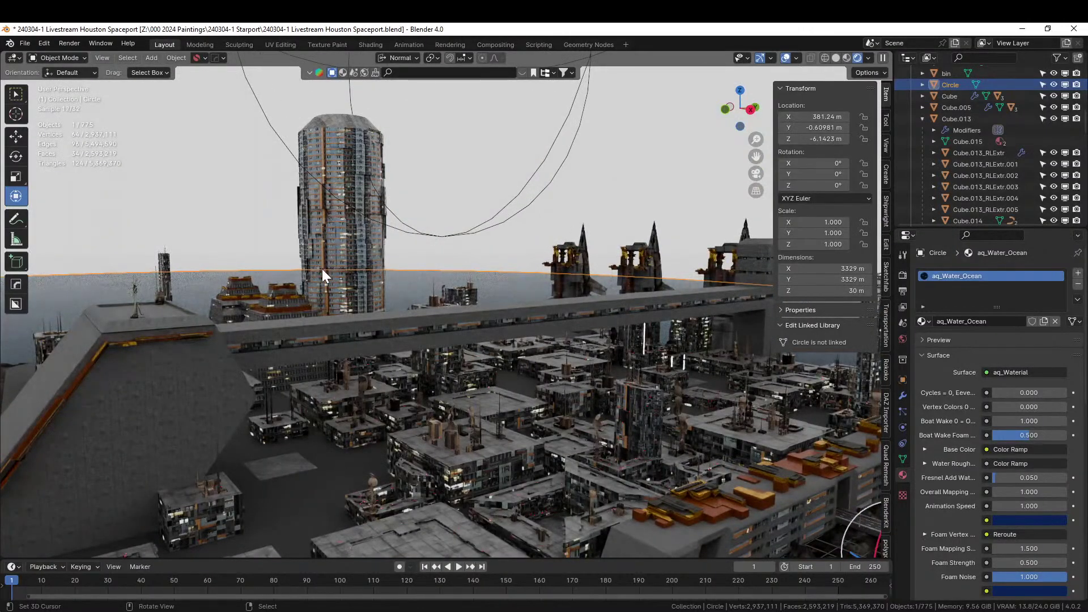
{"action": "middle_click_drag", "start_coordinate": [321, 273], "coordinate": [194, 289]}
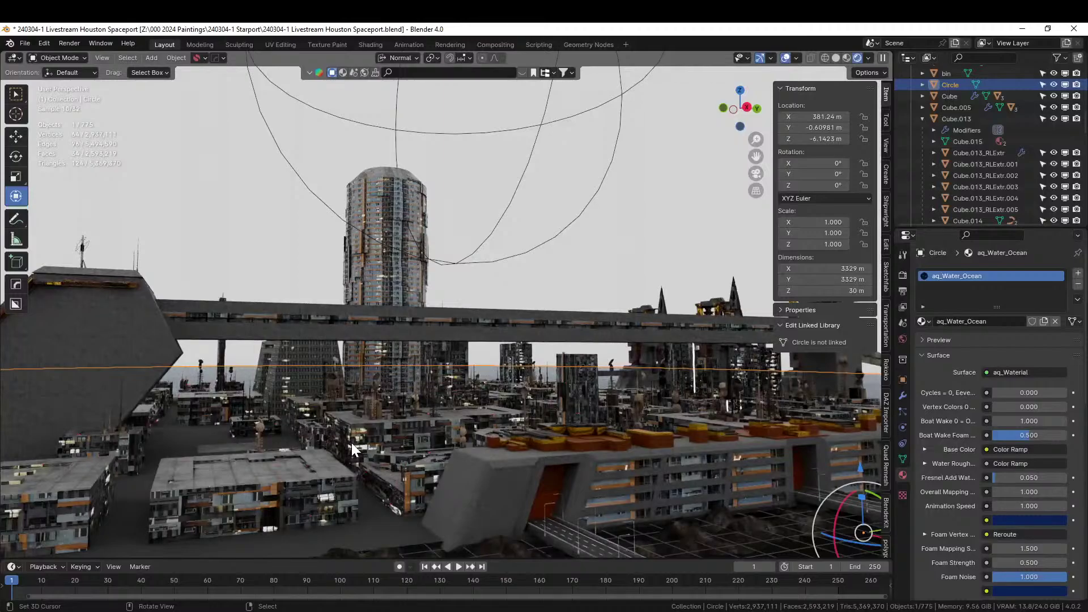
Step: Raise Roofs with Objects to about 0.838 in the city plane's CyberScape Pro 2.0 modifier and check the rooftops
{"action": "right_click", "coordinate": [246, 476]}
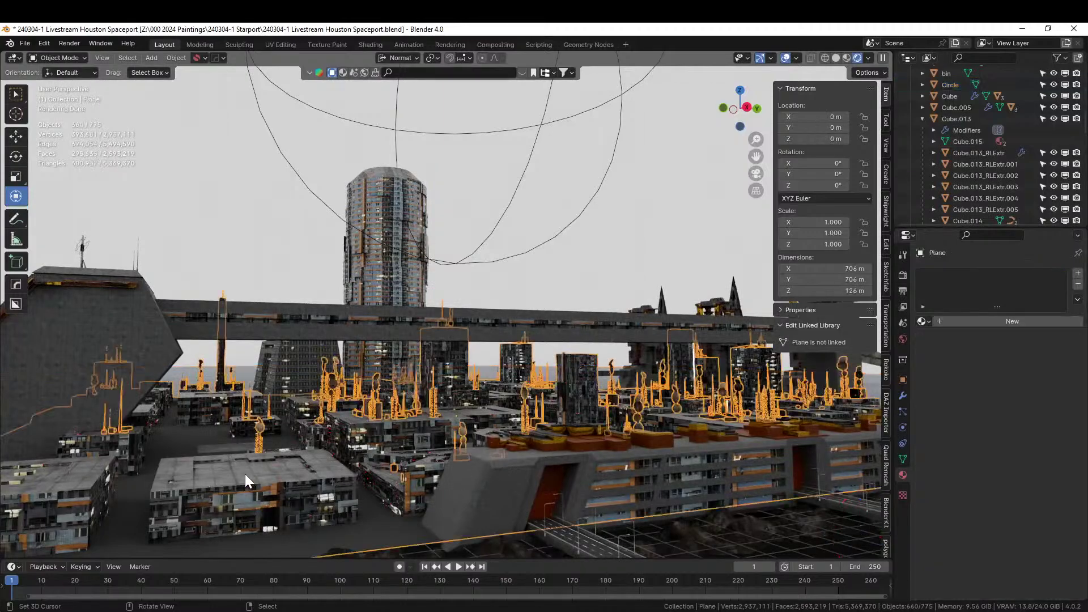
{"action": "left_click", "coordinate": [903, 396]}
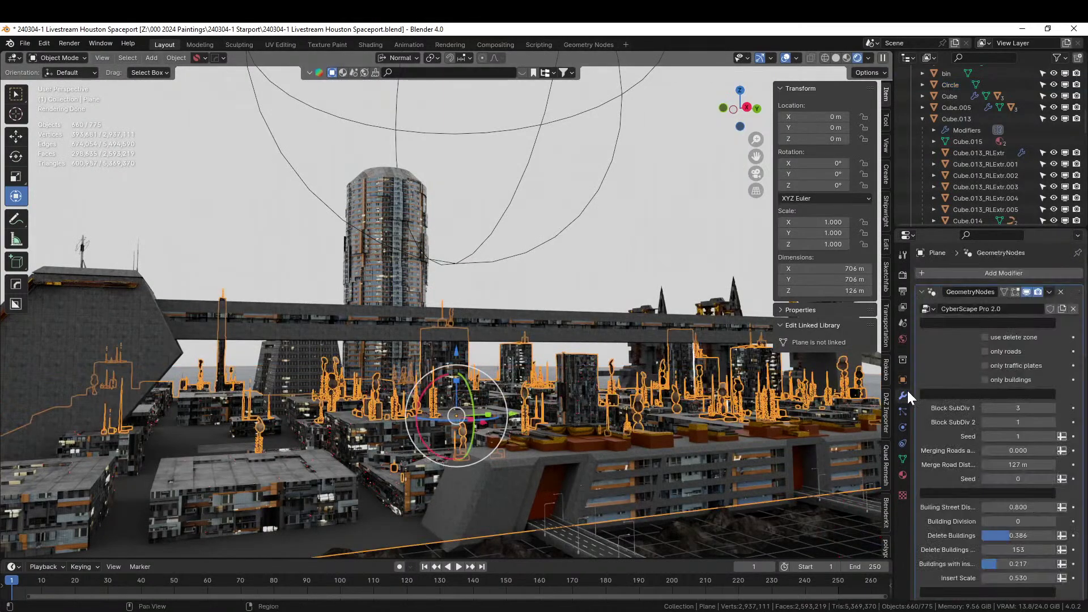
{"action": "scroll", "coordinate": [1009, 463], "scroll_direction": "down", "scroll_amount": 5}
{"action": "scroll", "coordinate": [1009, 464], "scroll_direction": "down", "scroll_amount": 5}
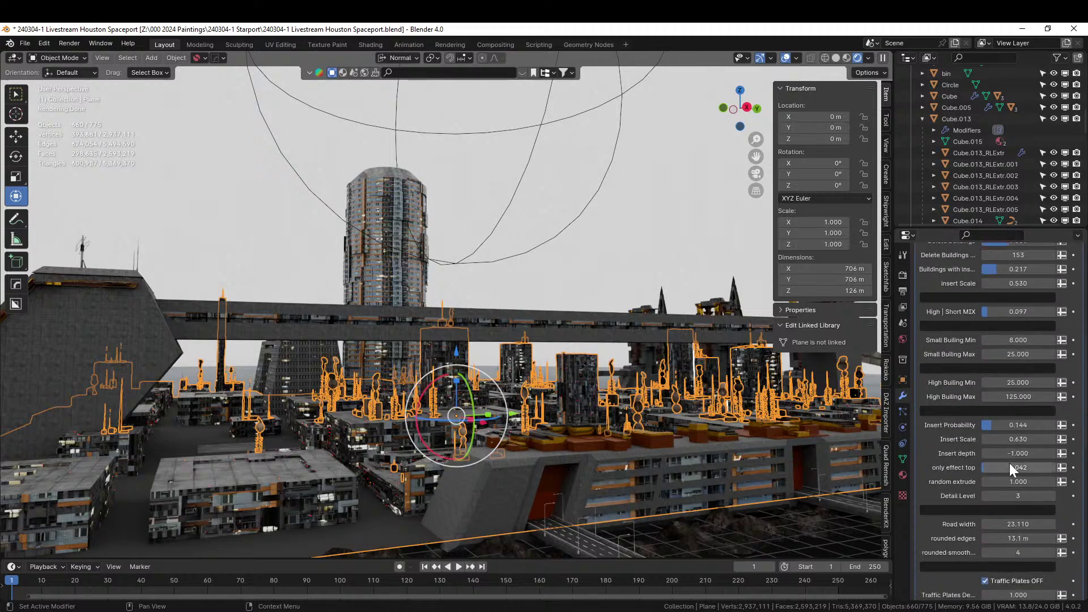
{"action": "scroll", "coordinate": [1012, 464], "scroll_direction": "down", "scroll_amount": 4}
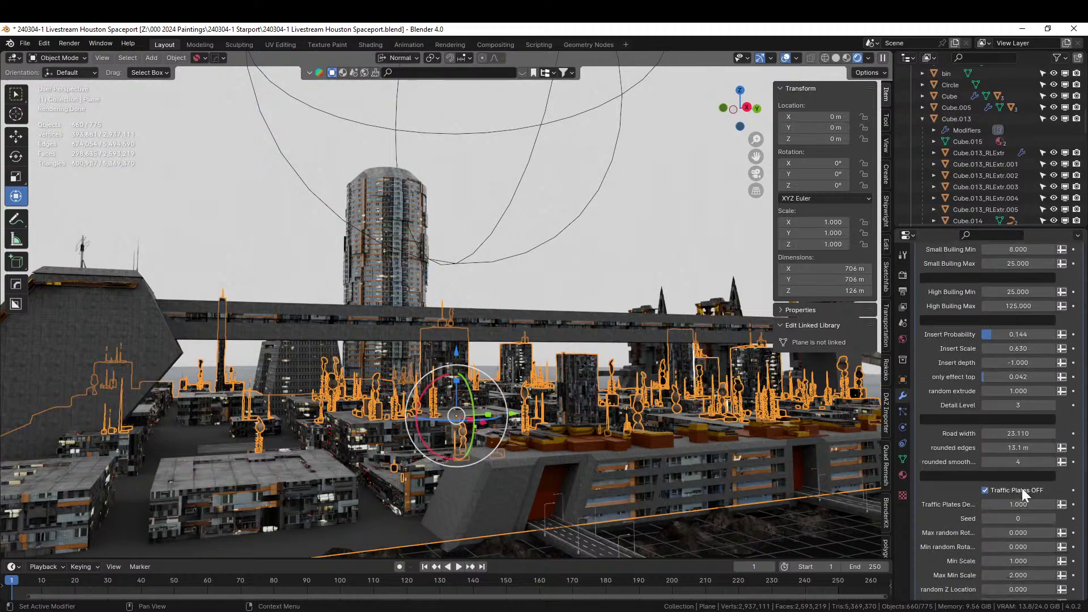
{"action": "scroll", "coordinate": [1022, 488], "scroll_direction": "down", "scroll_amount": 8}
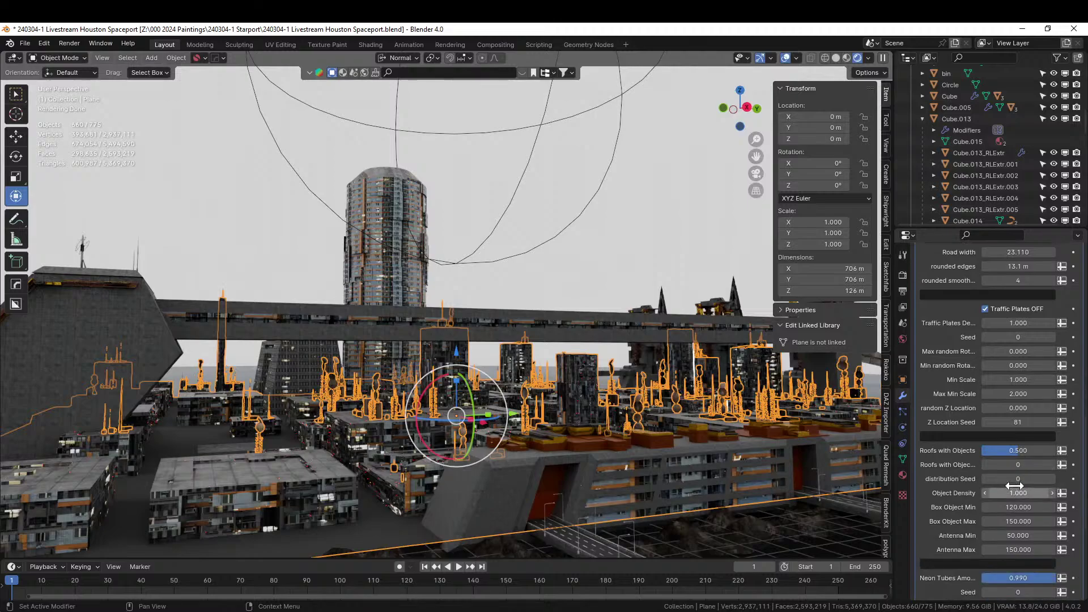
{"action": "left_click_drag", "start_coordinate": [1022, 451], "coordinate": [1033, 451]}
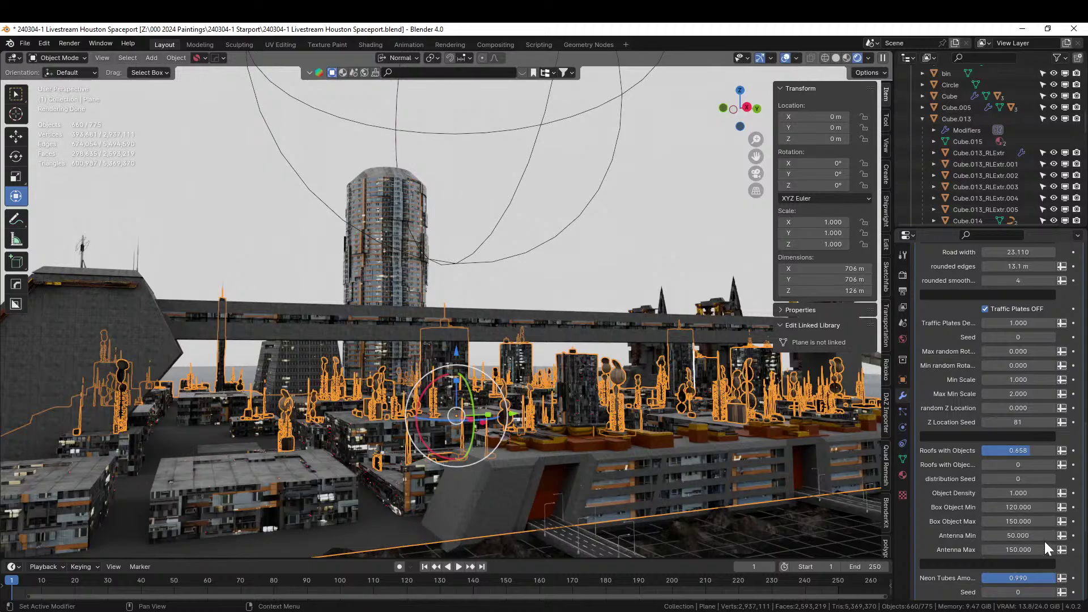
{"action": "middle_click_drag", "start_coordinate": [385, 351], "coordinate": [446, 412]}
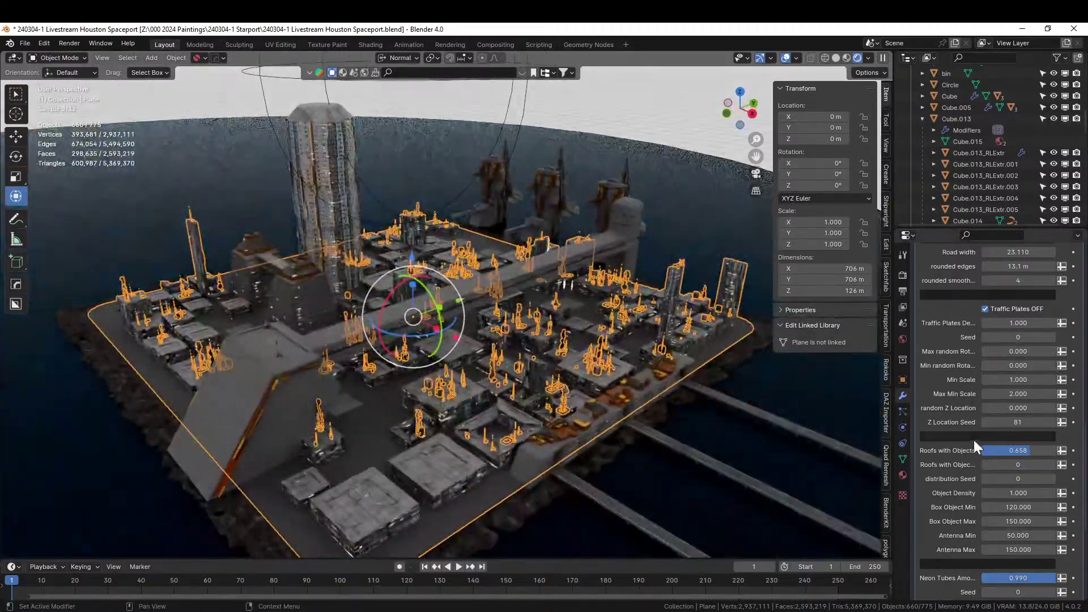
{"action": "mouse_move", "coordinate": [1028, 450]}
{"action": "left_mouse_down"}
{"action": "mouse_move", "coordinate": [999, 450]}
{"action": "mouse_move", "coordinate": [1044, 450]}
{"action": "left_mouse_up"}
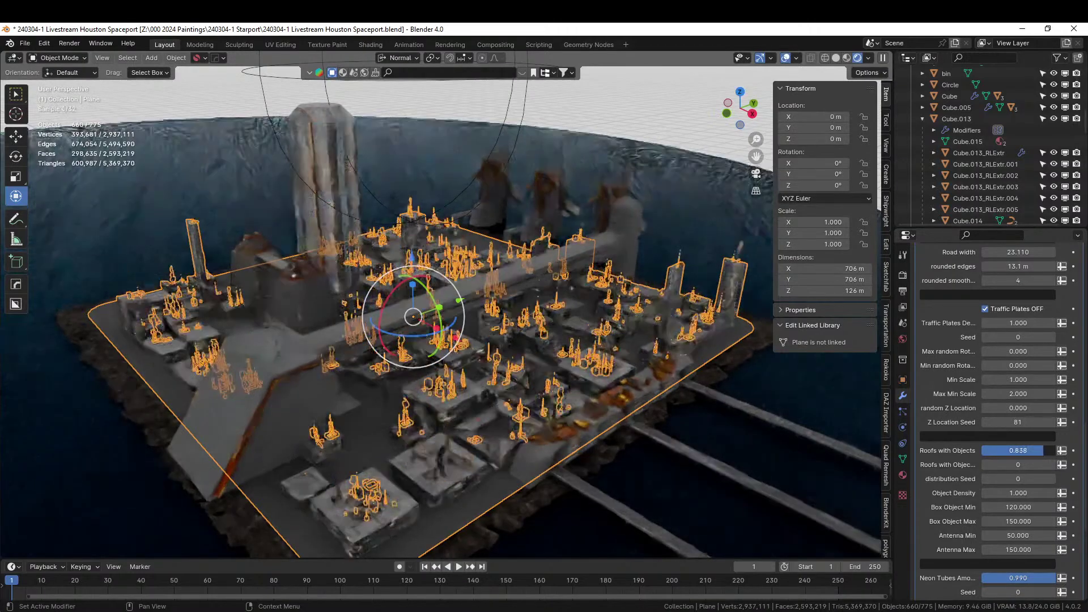
{"action": "left_click", "coordinate": [699, 478]}
{"action": "middle_click_drag", "start_coordinate": [690, 498], "coordinate": [594, 479]}
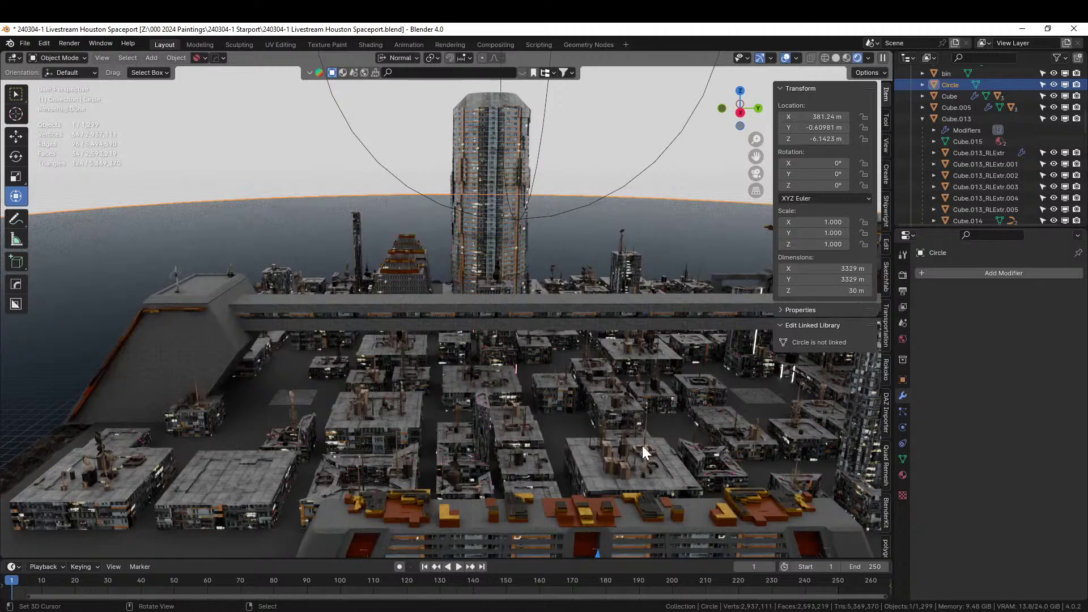
Step: View the scene through the camera and apply the arri alexa 65 camera preset in the Photographer settings
{"action": "middle_click_drag", "start_coordinate": [641, 446], "coordinate": [440, 451]}
{"action": "scroll", "coordinate": [489, 446], "scroll_direction": "up", "scroll_amount": 2}
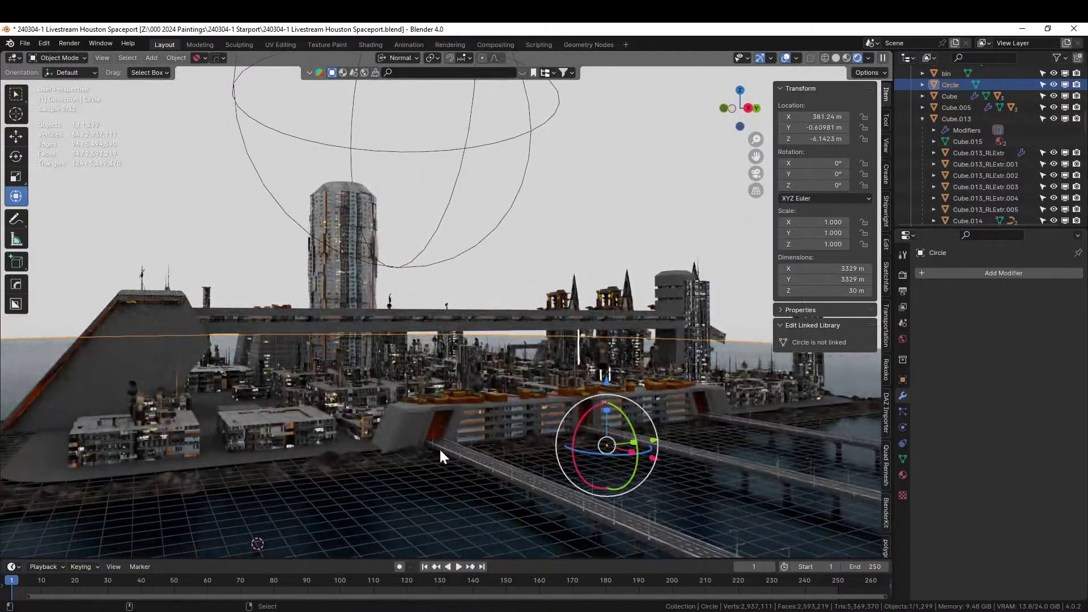
{"action": "key", "text": "KP_0"}
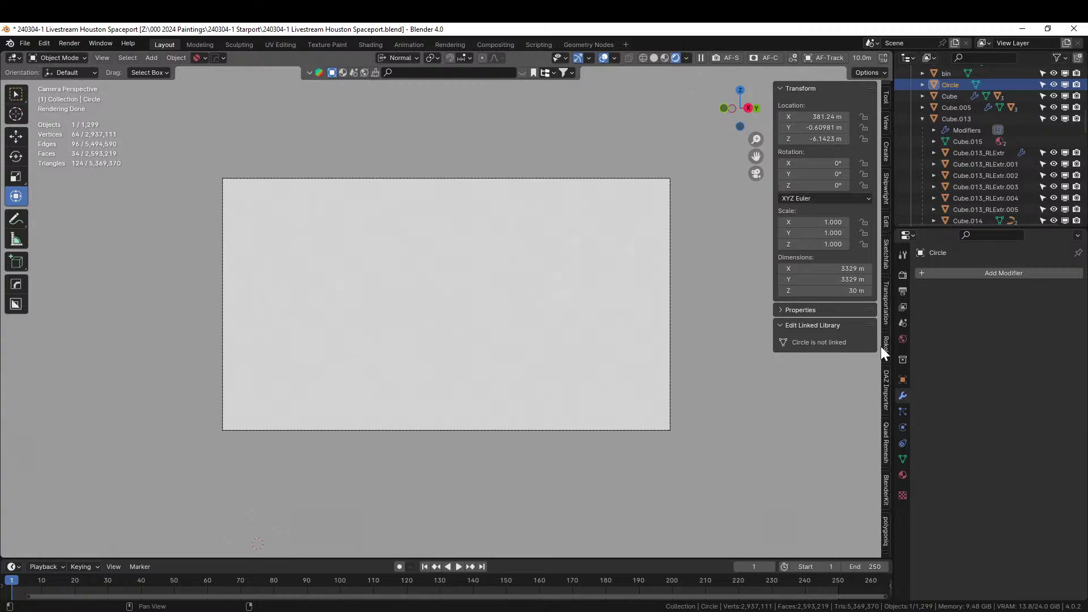
{"action": "scroll", "coordinate": [886, 437], "scroll_direction": "down", "scroll_amount": 8}
{"action": "scroll", "coordinate": [886, 437], "scroll_direction": "down", "scroll_amount": 3}
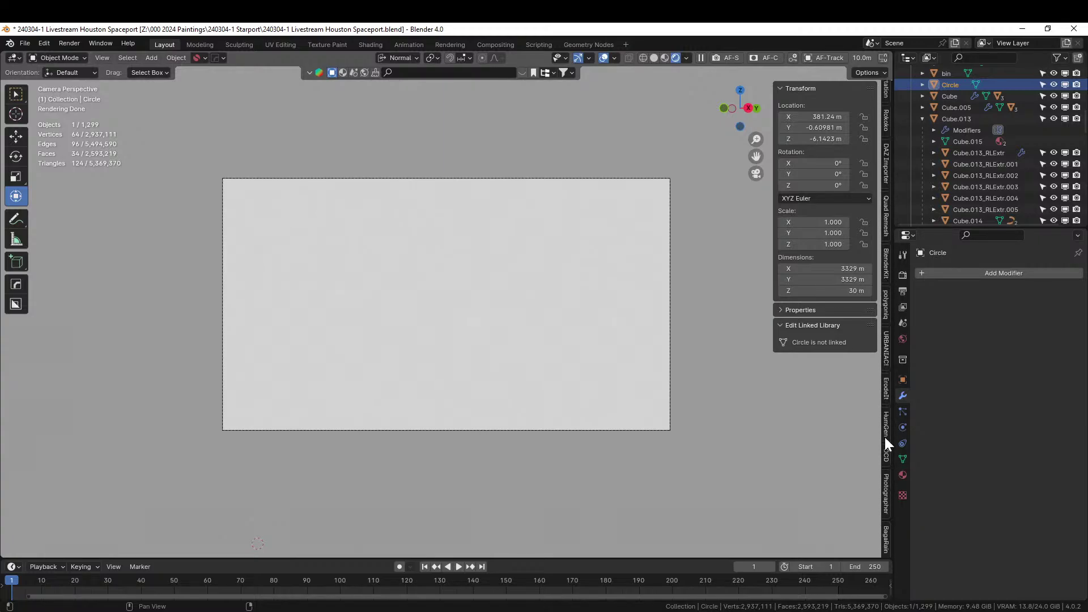
{"action": "left_click", "coordinate": [888, 501]}
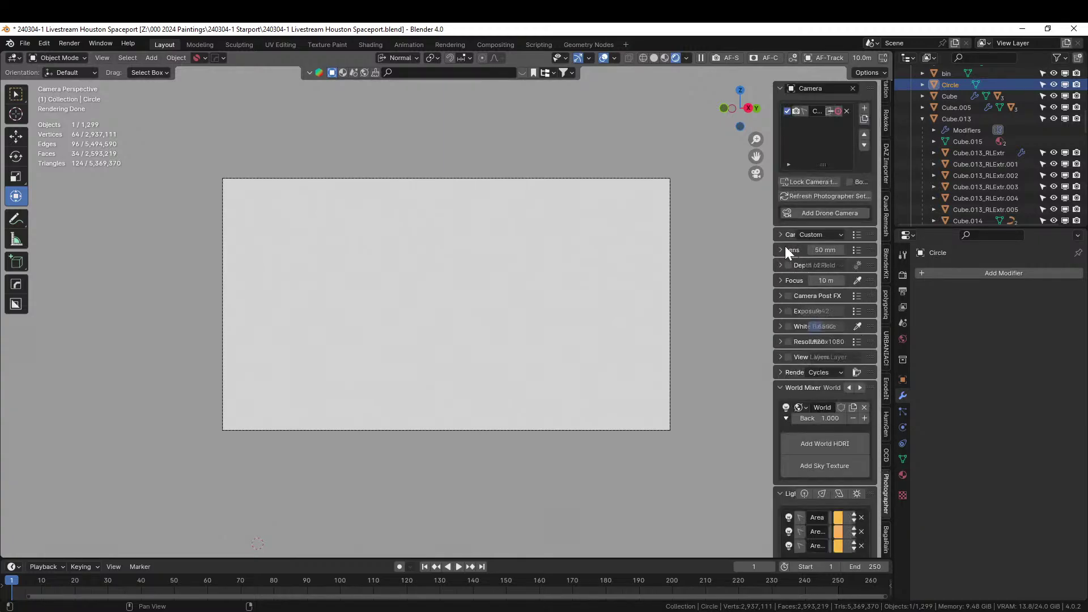
{"action": "left_click", "coordinate": [860, 235]}
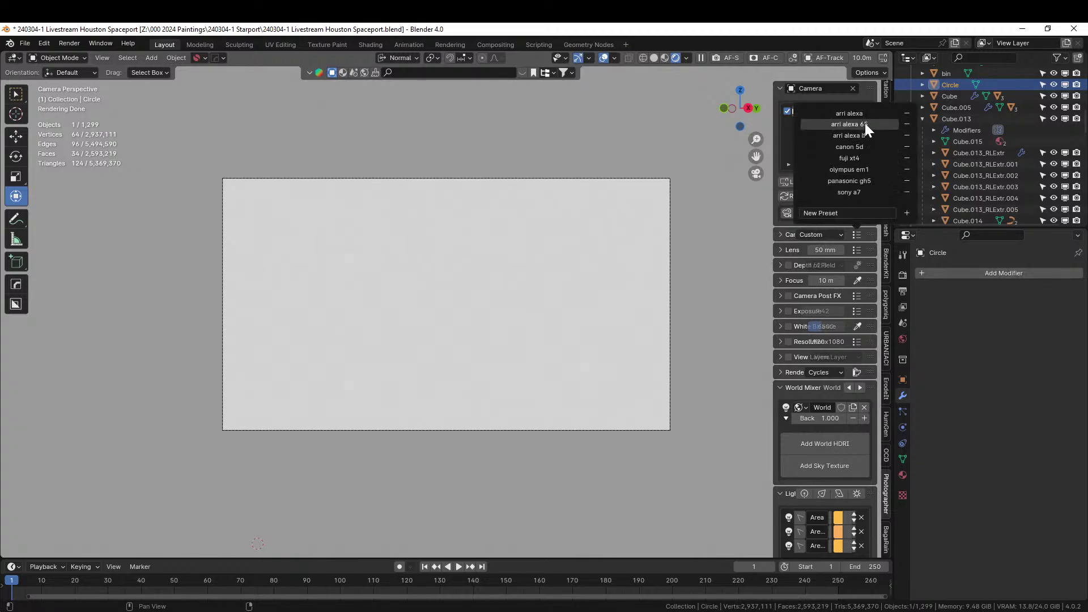
{"action": "left_click", "coordinate": [864, 124]}
Step: Set the camera's Clip End to 1500 m in the Photographer camera settings
{"action": "left_click", "coordinate": [800, 235]}
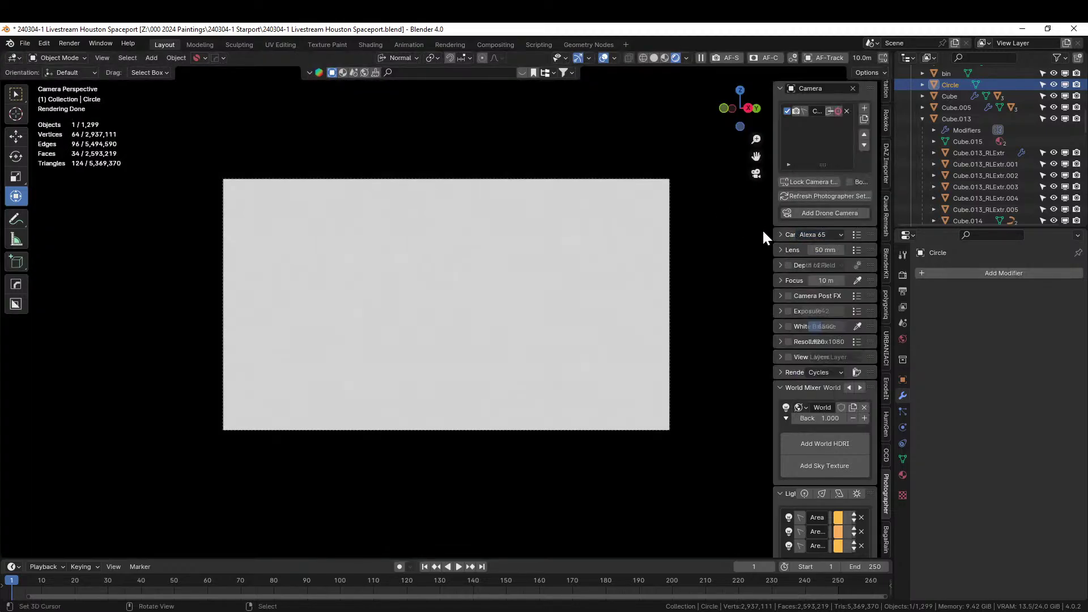
{"action": "left_click", "coordinate": [781, 235]}
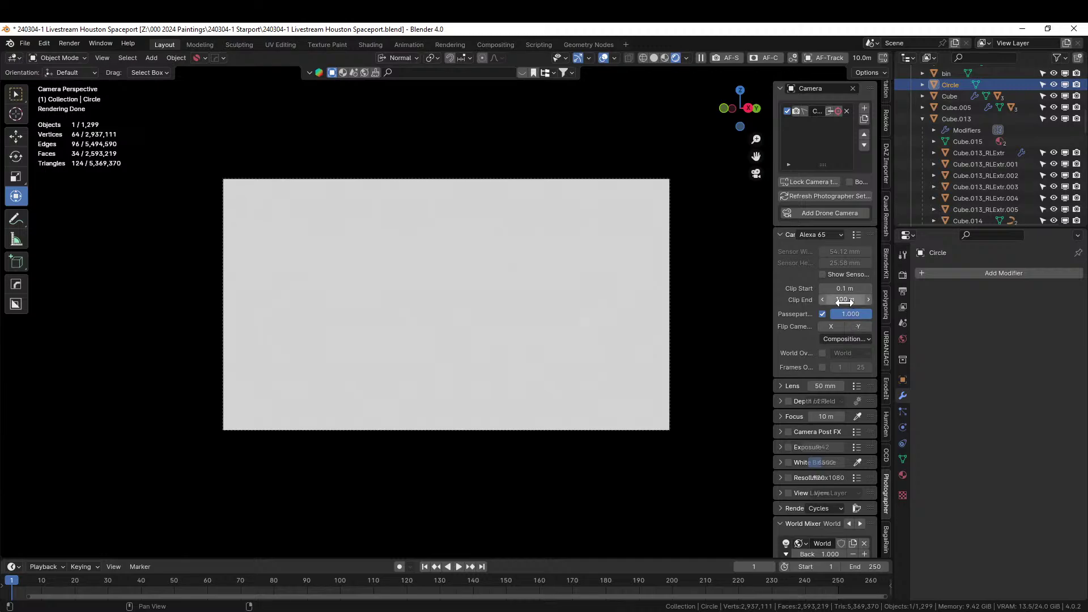
{"action": "left_click", "coordinate": [845, 302]}
{"action": "type", "text": "1500"}
{"action": "key", "text": "Return"}
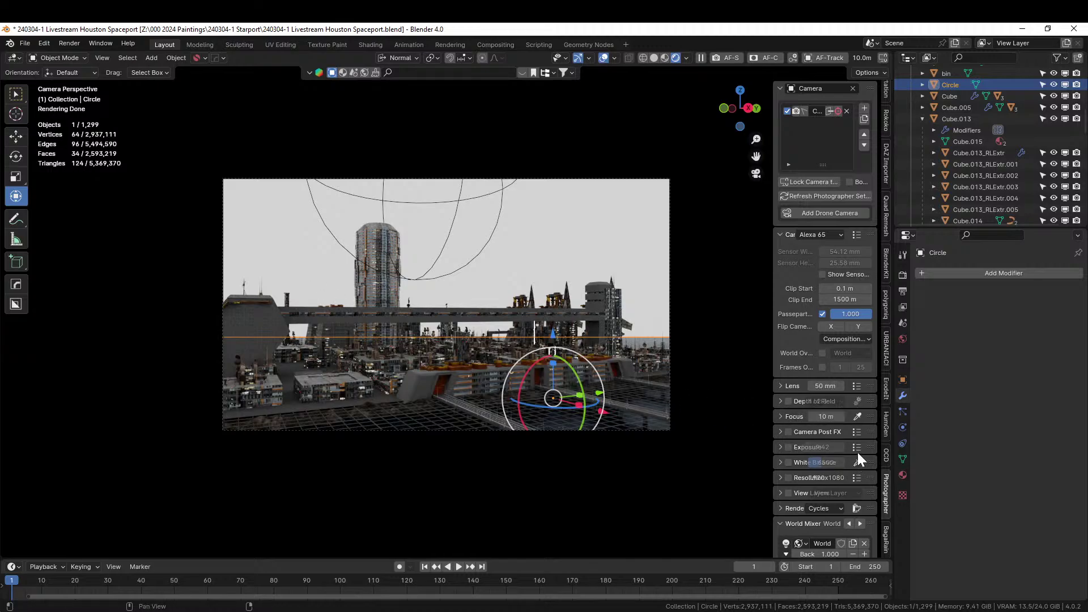
Step: Focus the camera on the tall cylindrical tower, and apply a lens preset with 50 mm focal length and aperture 2.3
{"action": "left_click", "coordinate": [858, 418]}
{"action": "left_click", "coordinate": [377, 249]}
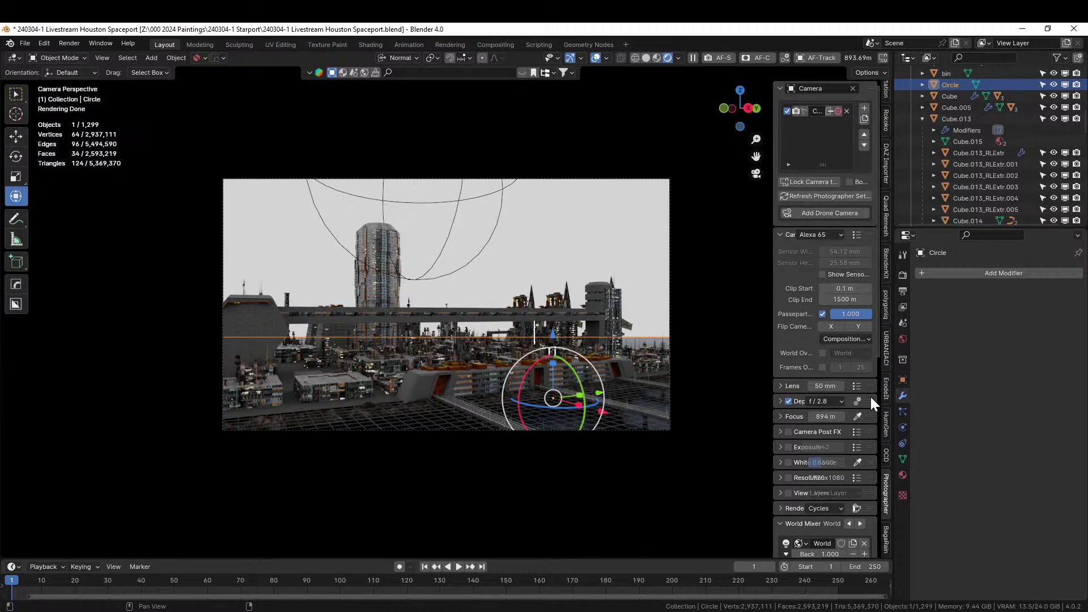
{"action": "left_click", "coordinate": [857, 385]}
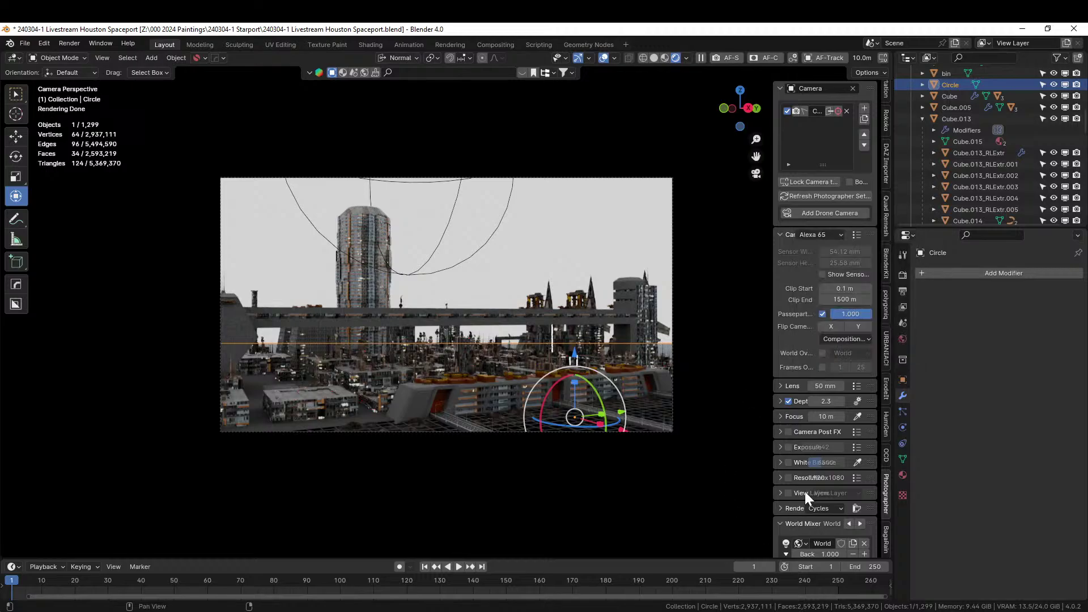
Step: Apply the "2 39 50 of 5100" resolution preset to the camera and set its lens to 35 mm
{"action": "left_click", "coordinate": [856, 479]}
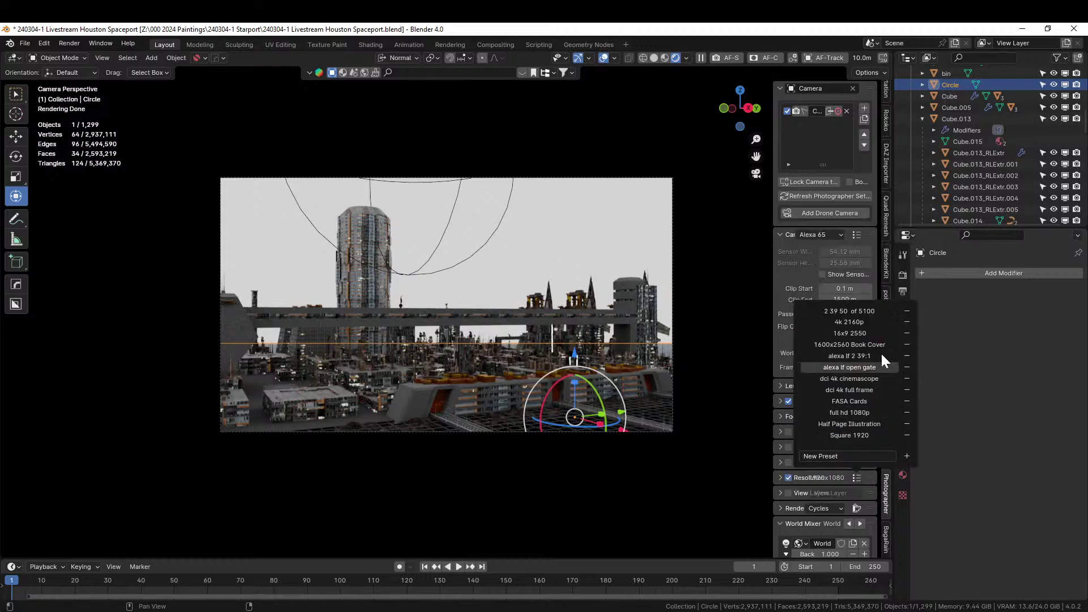
{"action": "left_click", "coordinate": [873, 310]}
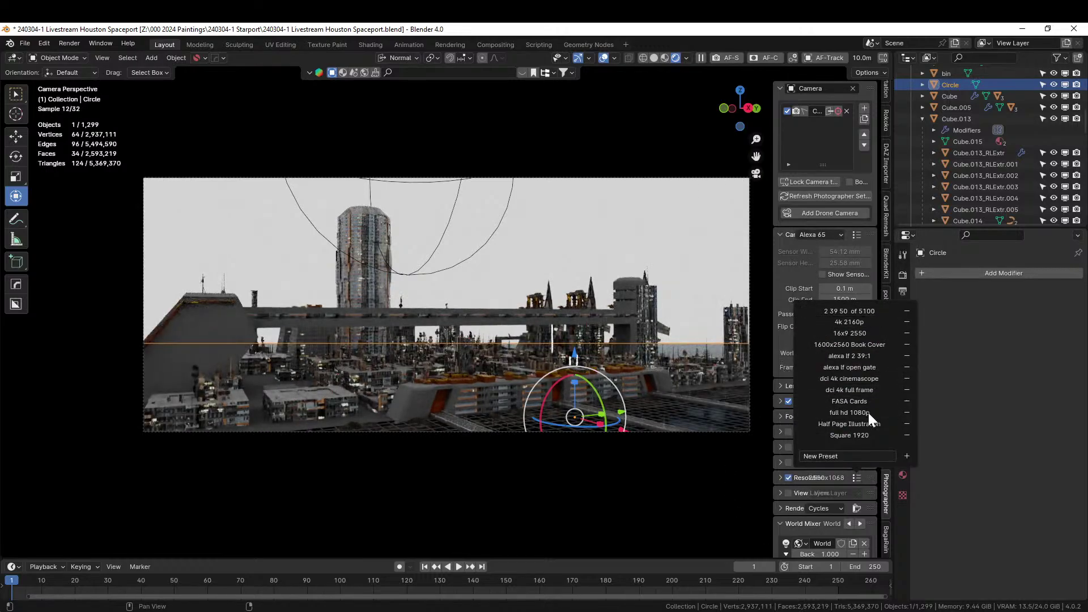
{"action": "left_click", "coordinate": [825, 387]}
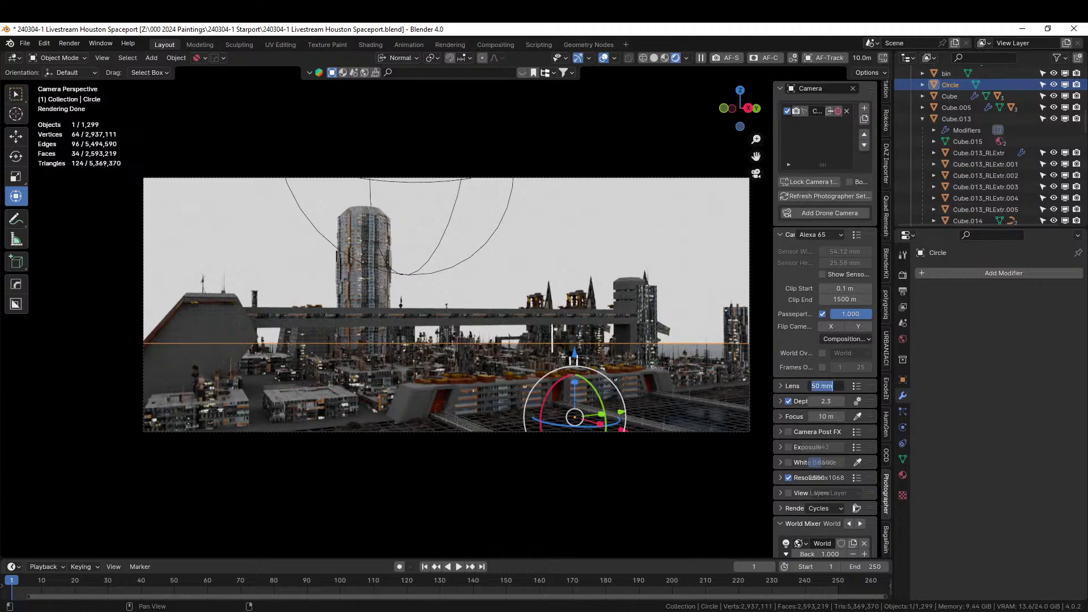
{"action": "type", "text": "35"}
{"action": "key", "text": "Return"}
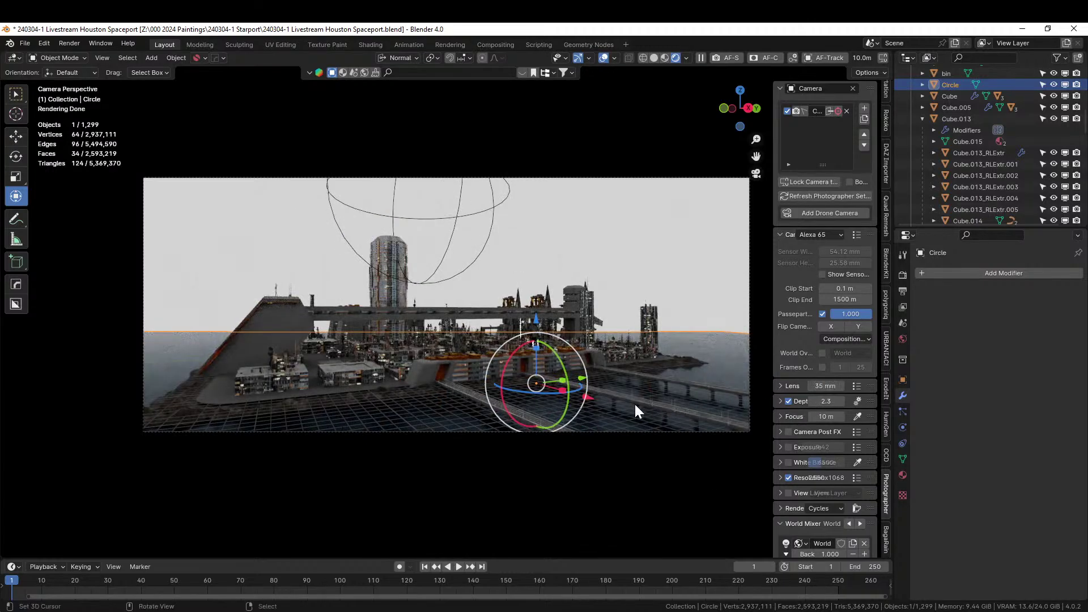
Step: Lower the camera slightly with walk navigation while keeping the spaceport framed
{"action": "key", "text": "shift+grave"}
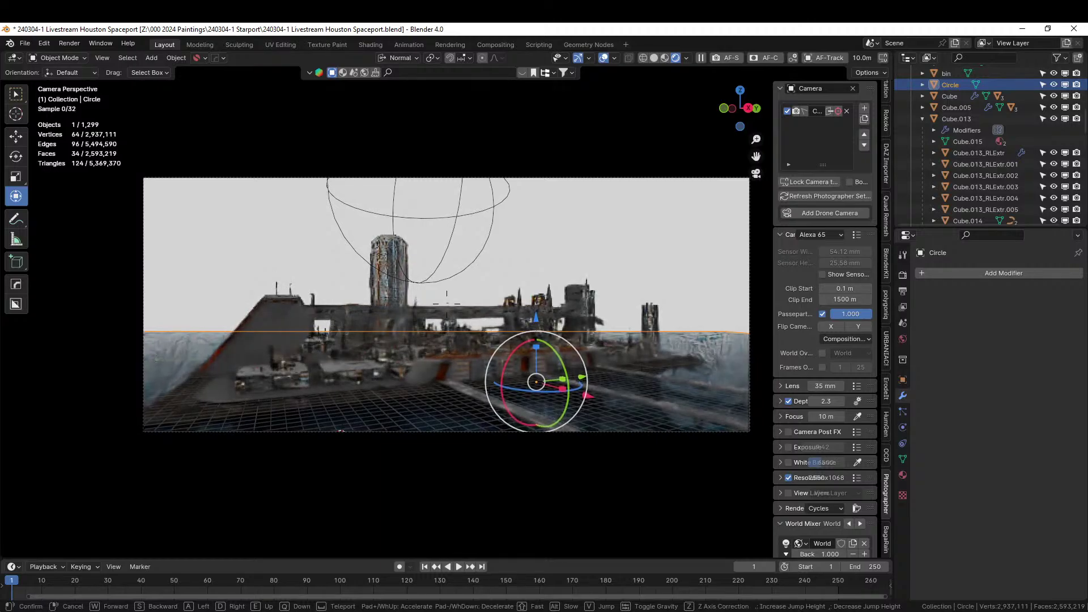
{"action": "key", "text": "q"}
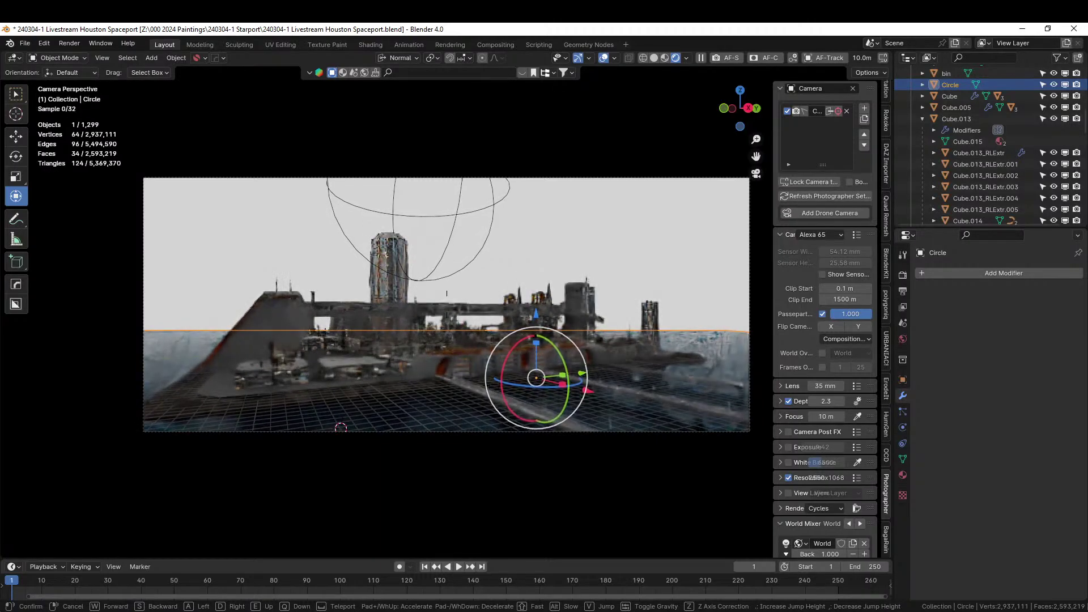
{"action": "left_click", "coordinate": [615, 405]}
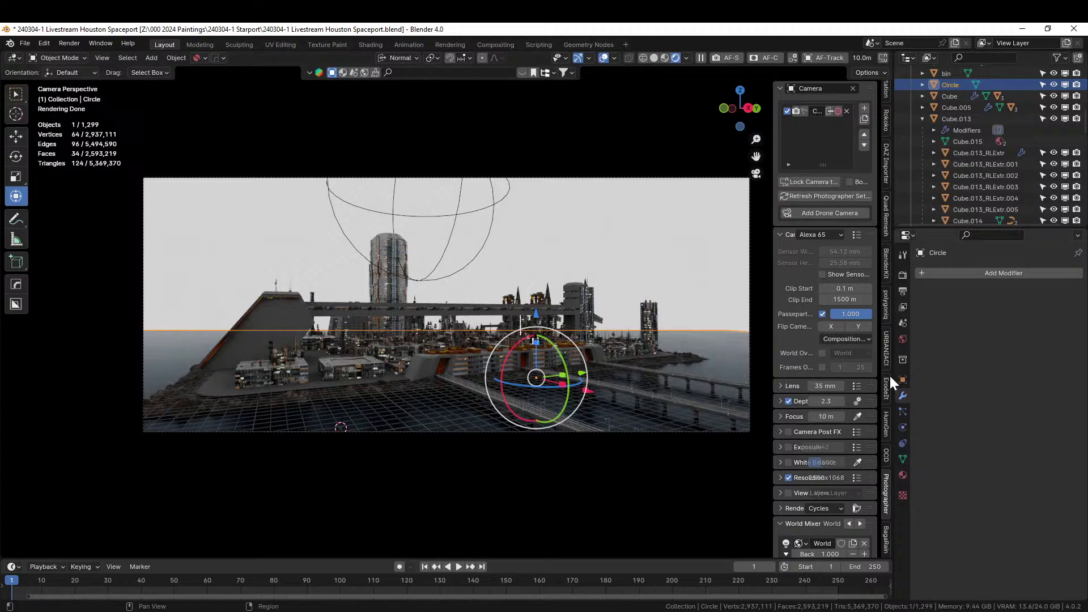
Step: Import mattePaint_hdri_seq022_2000px_x1155.exr from the cloudy_to_night HDRI folder as the world background with HDRI Maker
{"action": "scroll", "coordinate": [889, 450], "scroll_direction": "down", "scroll_amount": 2}
{"action": "scroll", "coordinate": [889, 453], "scroll_direction": "down", "scroll_amount": 6}
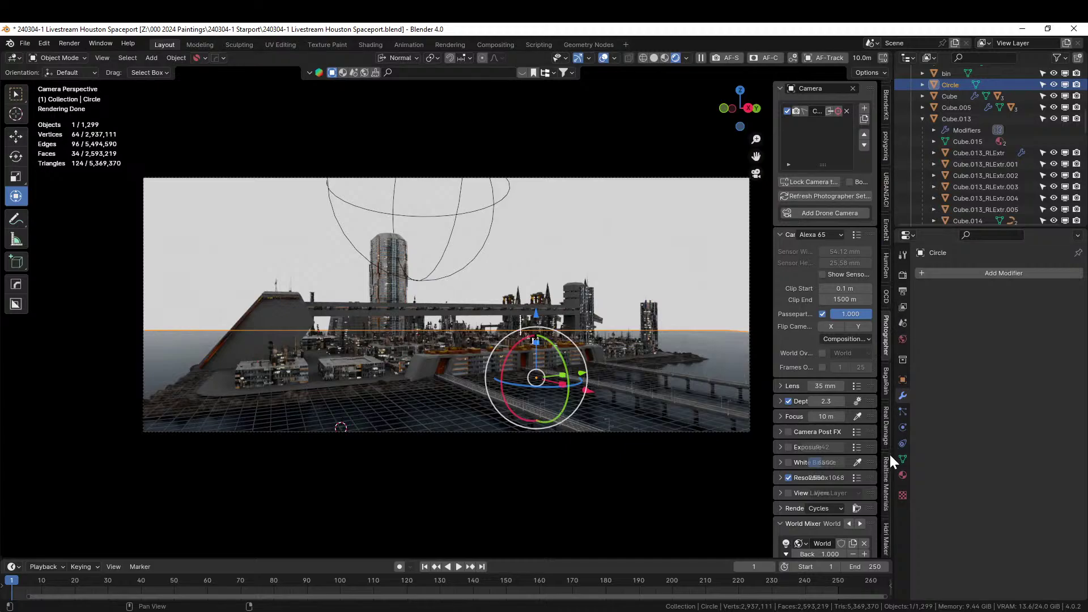
{"action": "left_click", "coordinate": [885, 518]}
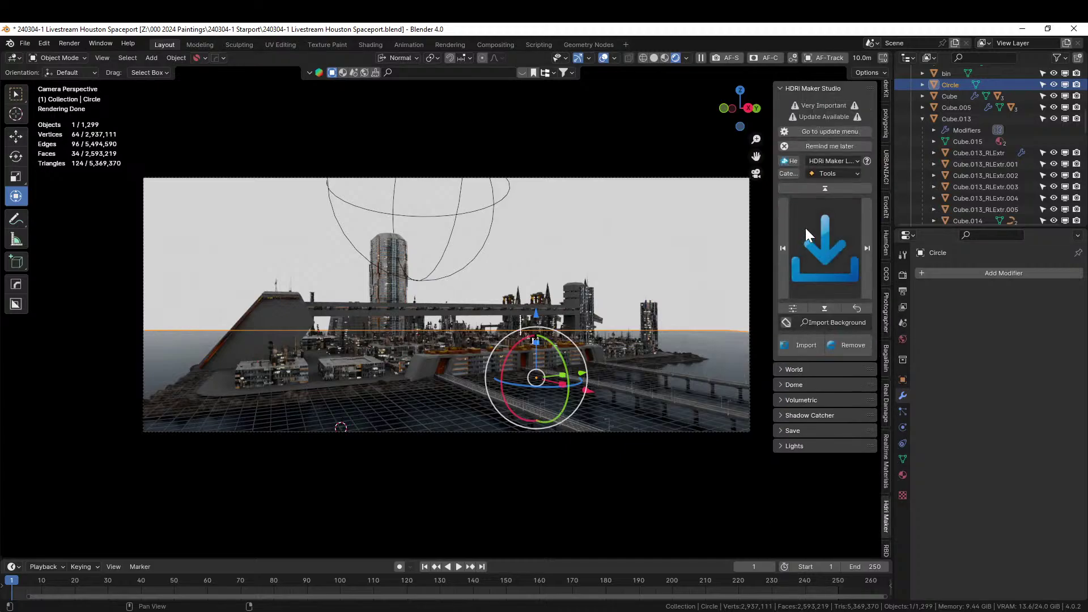
{"action": "left_click", "coordinate": [800, 348]}
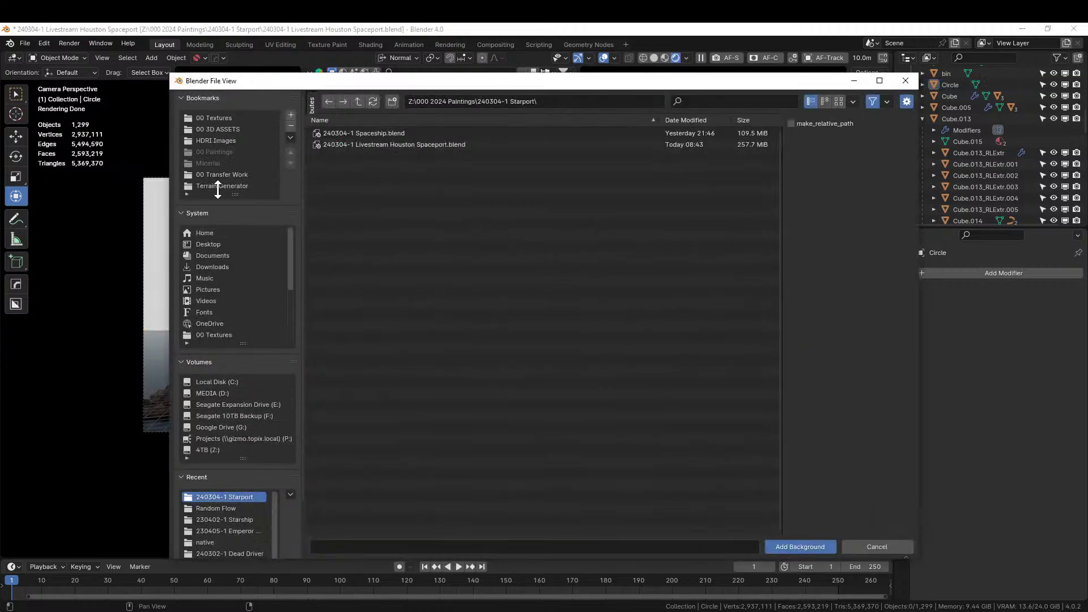
{"action": "left_click", "coordinate": [231, 141]}
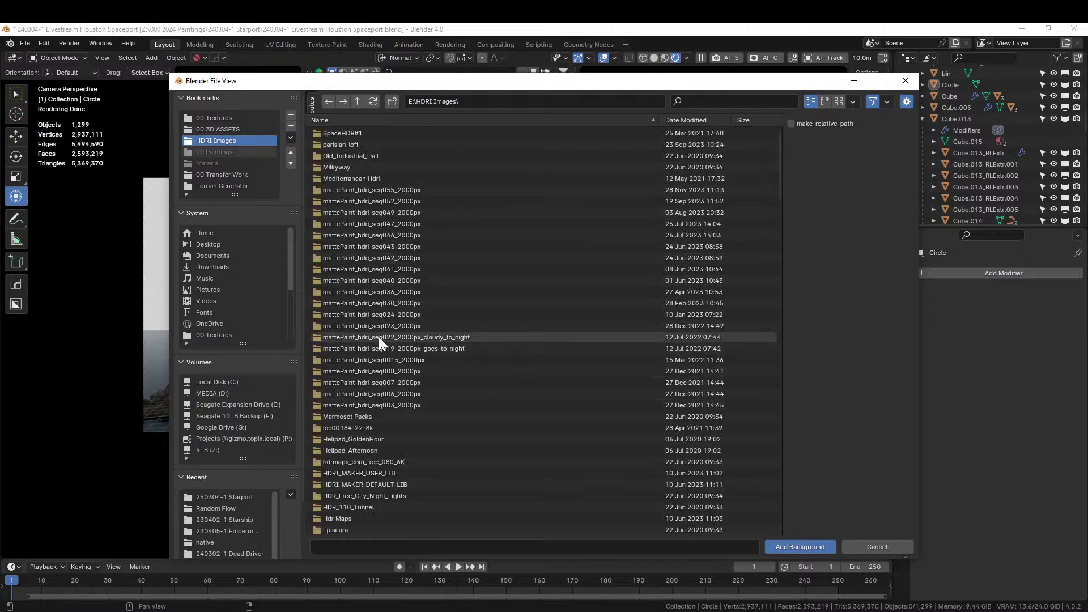
{"action": "double_click", "coordinate": [379, 337]}
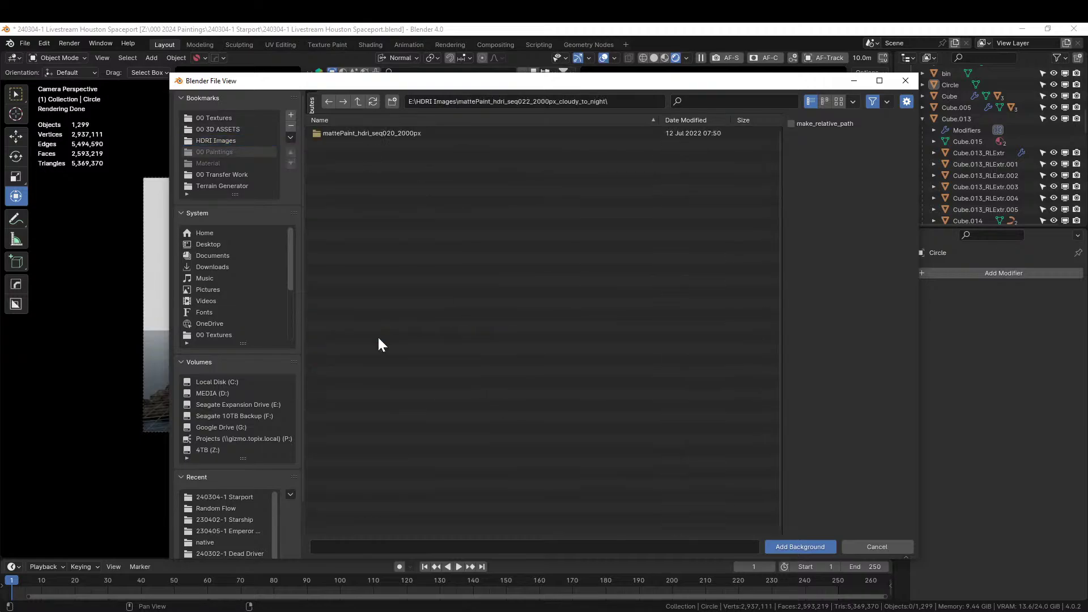
{"action": "double_click", "coordinate": [351, 133]}
{"action": "double_click", "coordinate": [328, 143]}
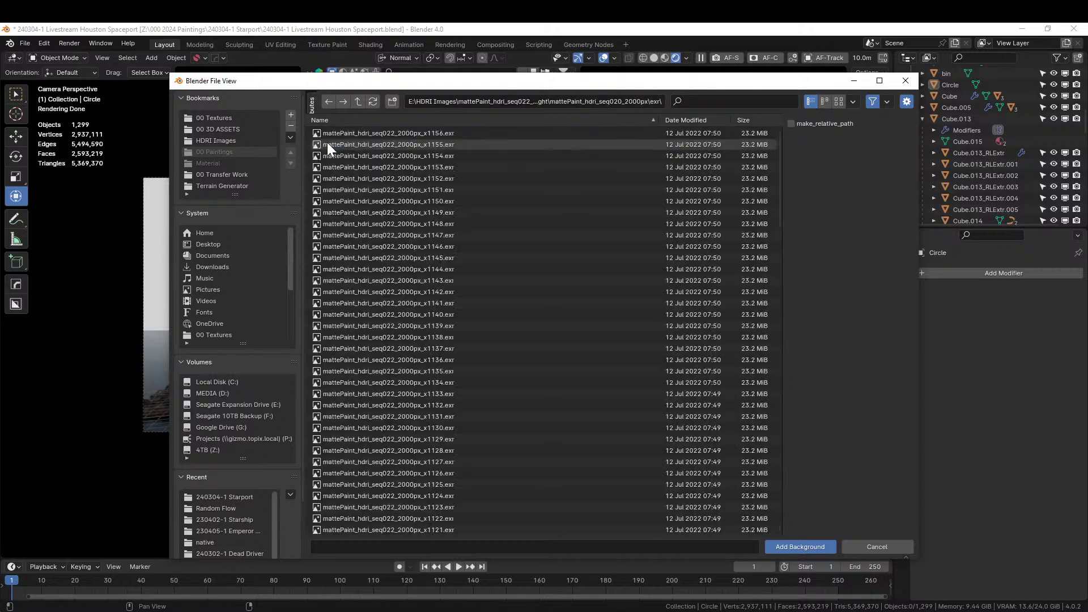
{"action": "double_click", "coordinate": [434, 145]}
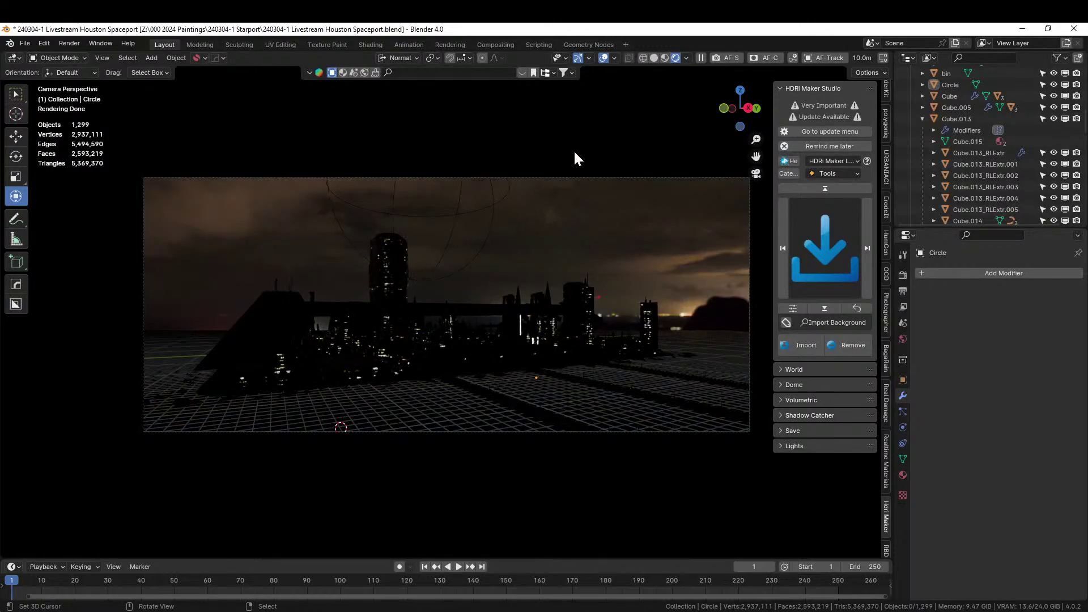
Step: Fit the camera frame to the viewport, enable the Photographer camera's exposure control and set its Exposure Value to 8
{"action": "key", "text": "Home"}
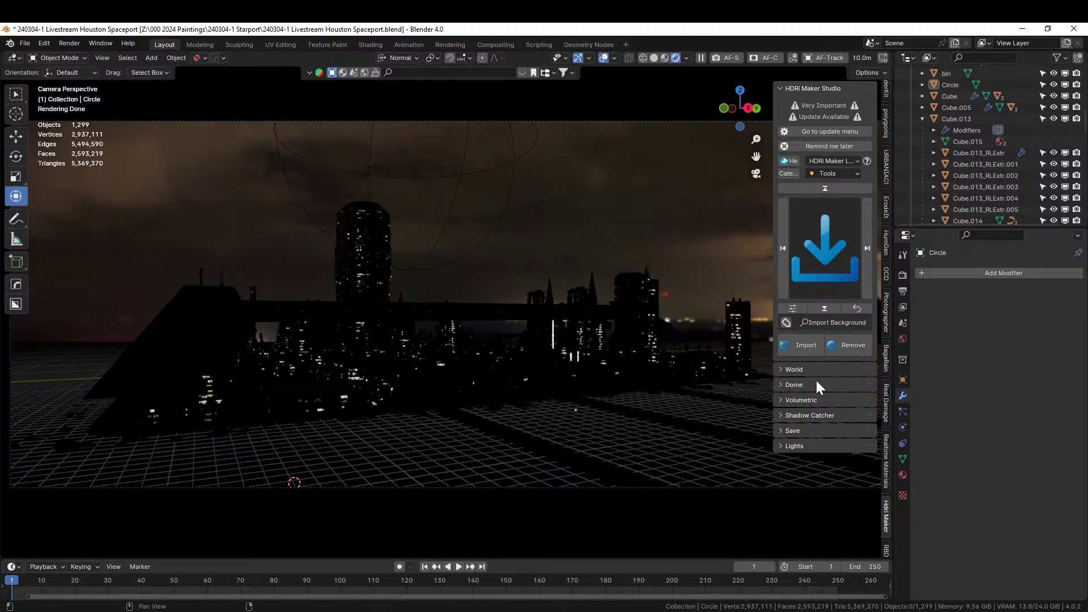
{"action": "left_click", "coordinate": [887, 306]}
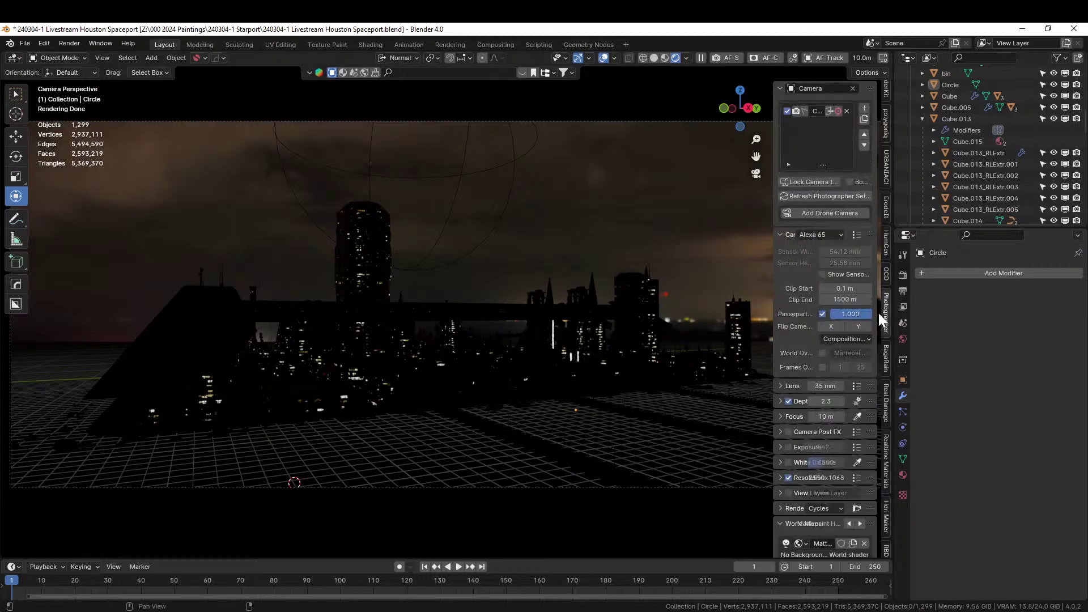
{"action": "left_click", "coordinate": [788, 447]}
{"action": "left_click", "coordinate": [780, 447]}
{"action": "left_click", "coordinate": [851, 483]}
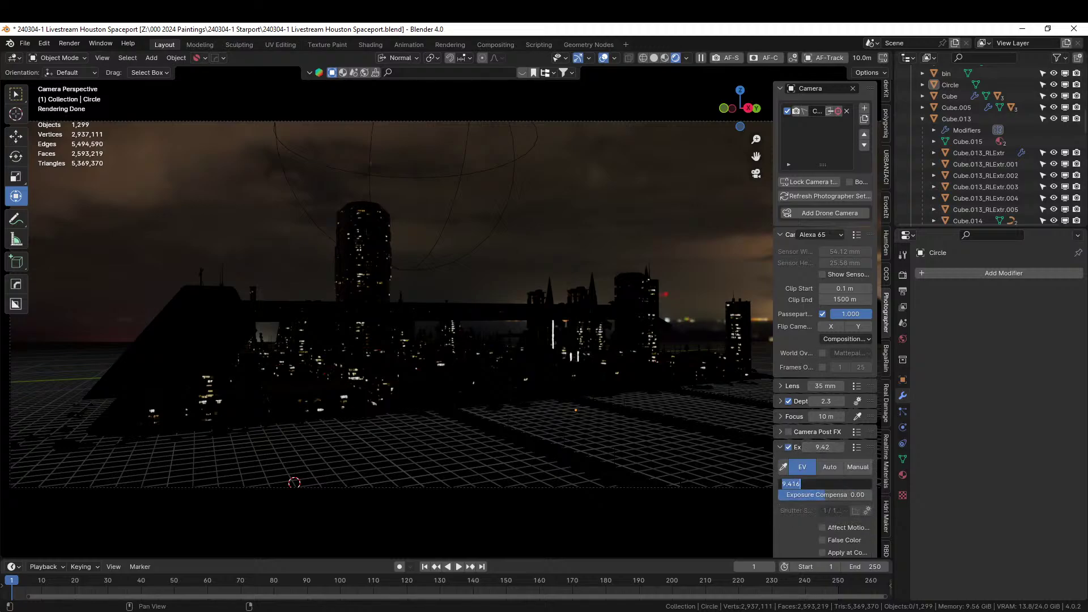
{"action": "type", "text": "8"}
{"action": "key", "text": "Return"}
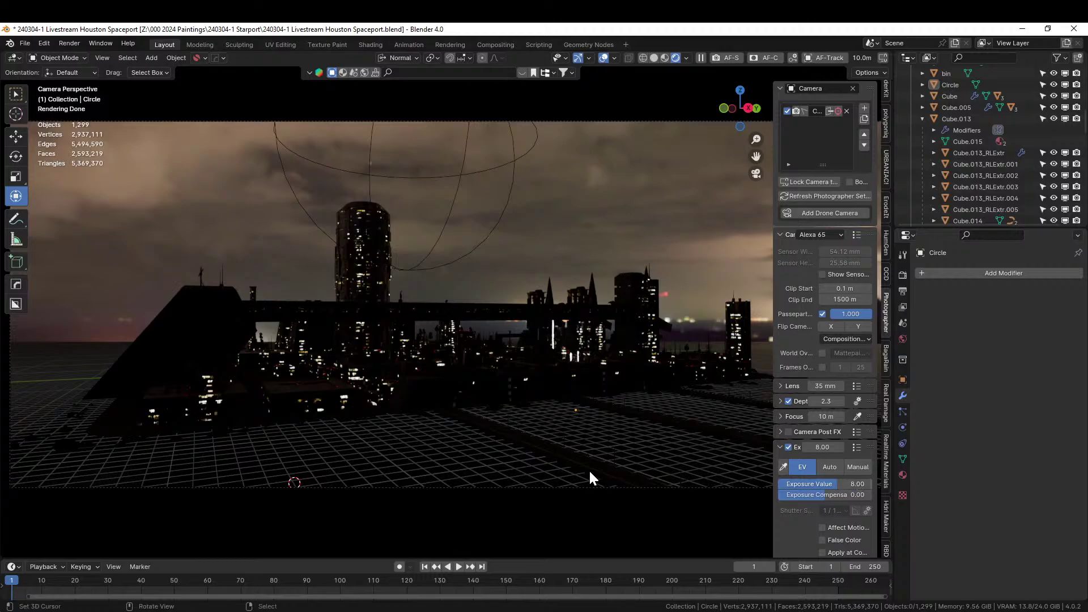
Step: Switch the viewport to solid shading, look over the city and launch towers, and save the file
{"action": "middle_click_drag", "start_coordinate": [569, 399], "coordinate": [534, 394]}
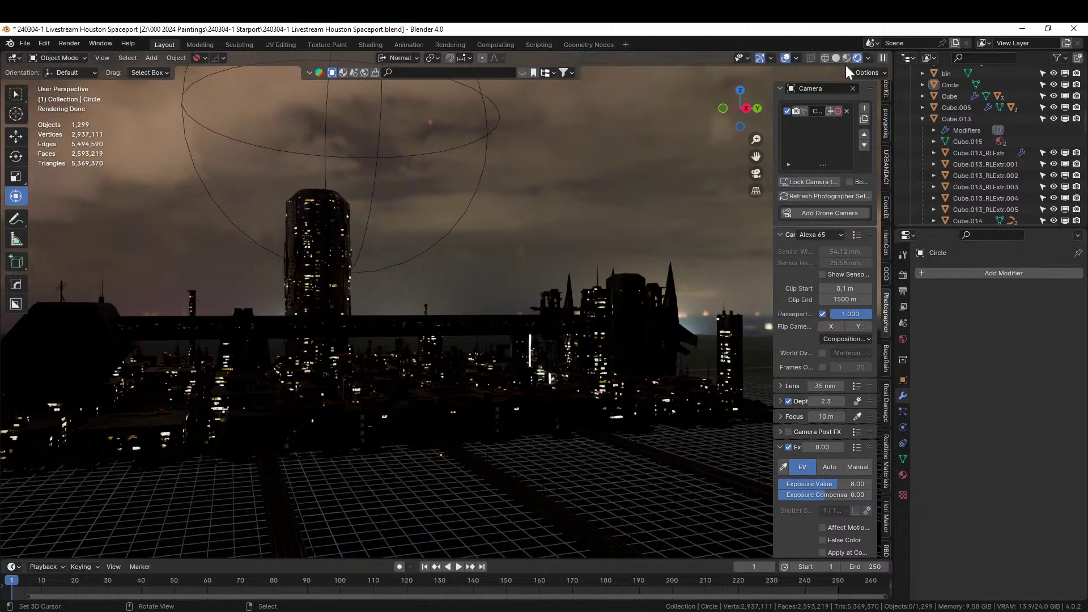
{"action": "left_click", "coordinate": [835, 58]}
{"action": "mouse_move", "coordinate": [563, 180]}
{"action": "middle_mouse_down"}
{"action": "mouse_move", "coordinate": [526, 279]}
{"action": "mouse_move", "coordinate": [566, 333]}
{"action": "middle_mouse_up"}
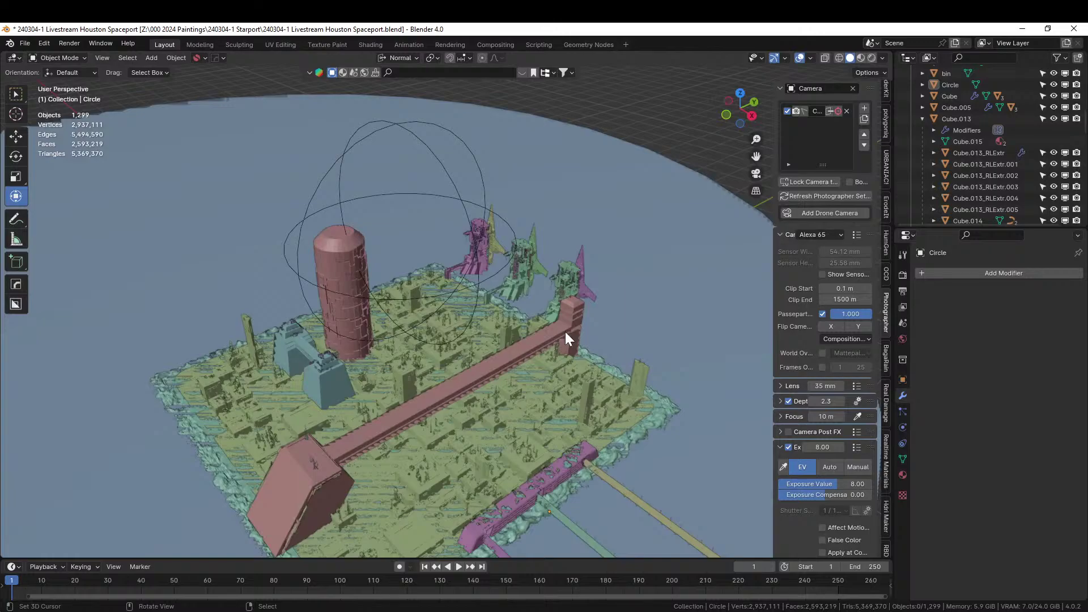
{"action": "scroll", "coordinate": [565, 332], "scroll_direction": "down", "scroll_amount": 3}
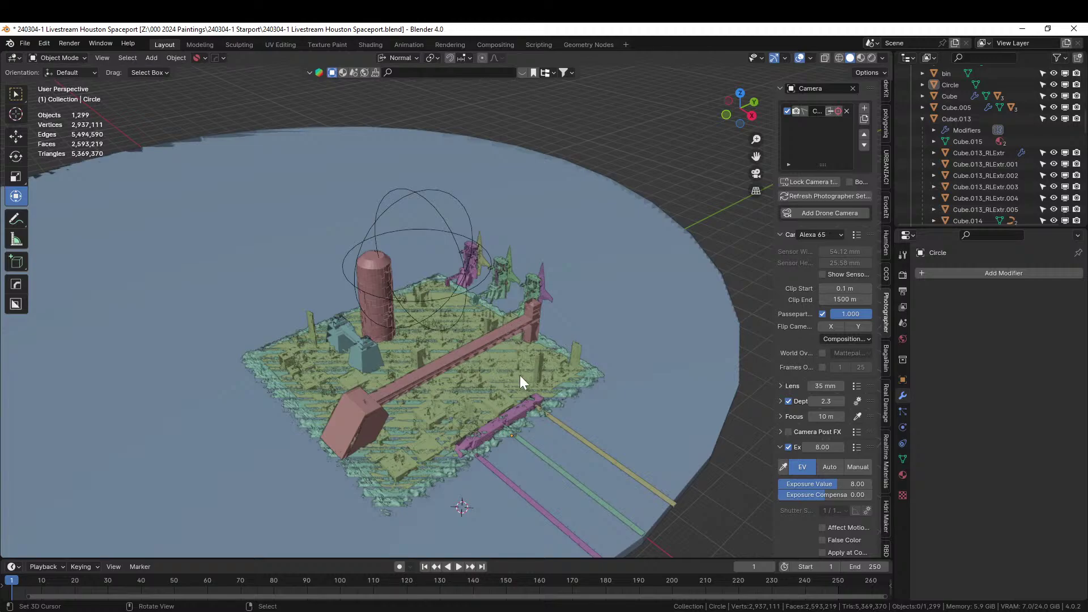
{"action": "middle_click_drag", "start_coordinate": [519, 375], "coordinate": [477, 353]}
{"action": "scroll", "coordinate": [478, 353], "scroll_direction": "up", "scroll_amount": 6}
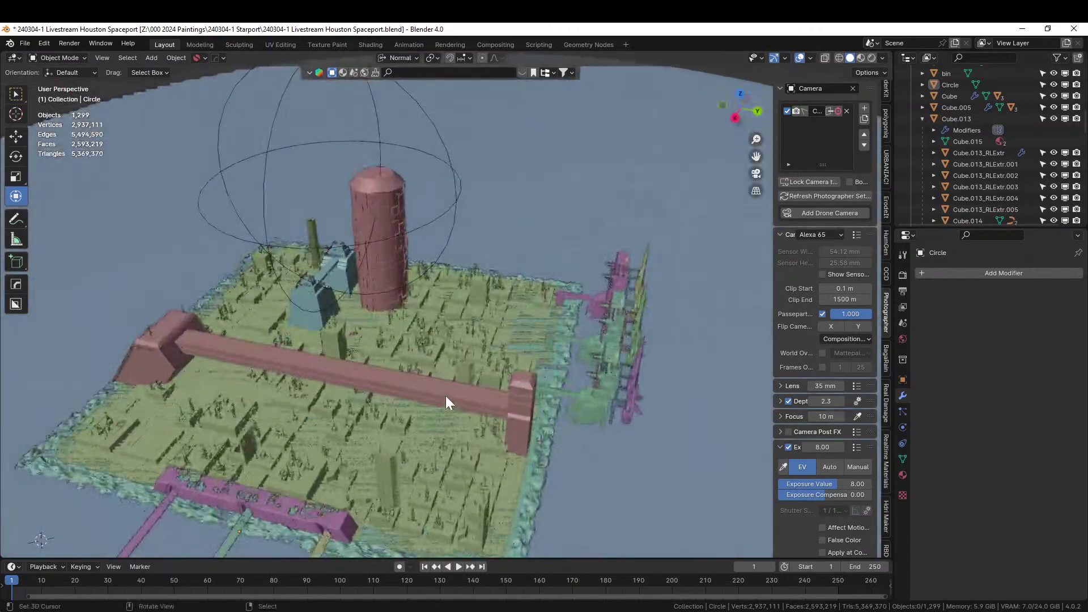
{"action": "scroll", "coordinate": [446, 396], "scroll_direction": "up", "scroll_amount": 3}
{"action": "middle_click_drag", "start_coordinate": [446, 395], "coordinate": [395, 314]}
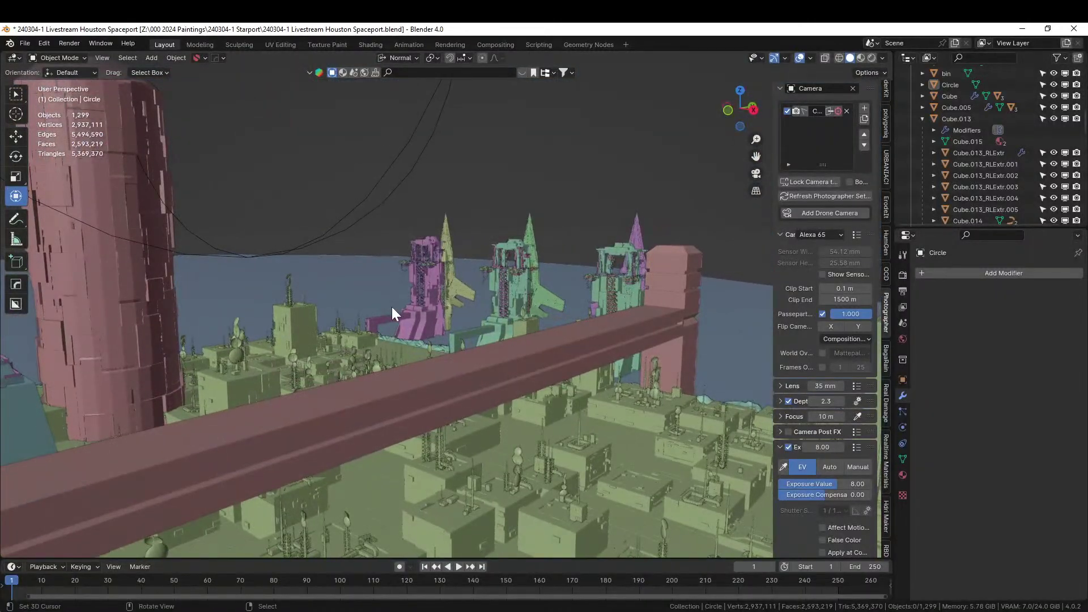
{"action": "scroll", "coordinate": [393, 308], "scroll_direction": "down", "scroll_amount": 4}
{"action": "key", "text": "ctrl+s"}
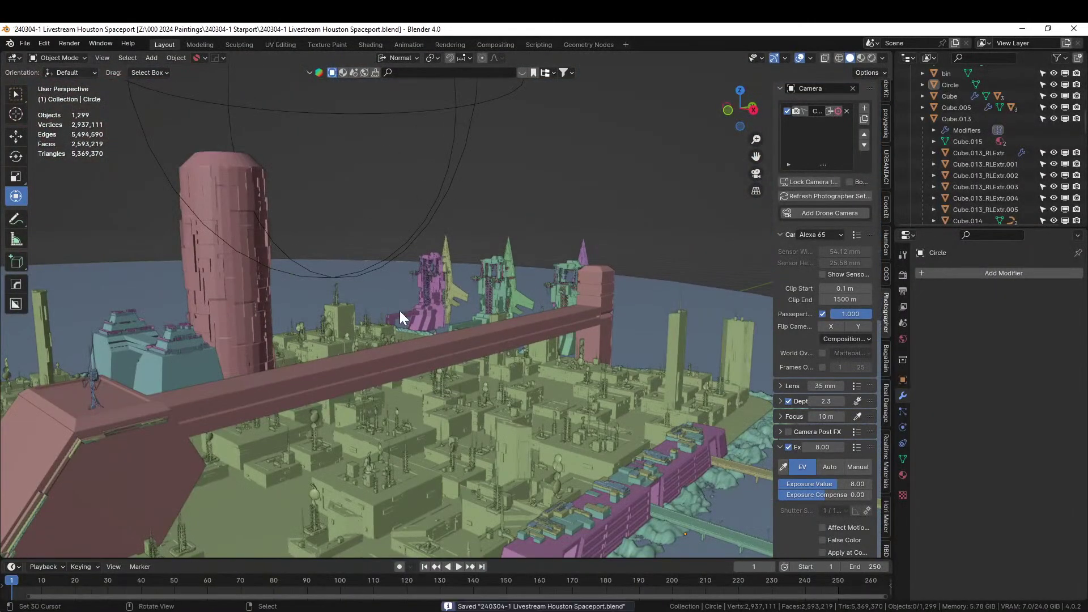
{"action": "middle_click_drag", "start_coordinate": [399, 310], "coordinate": [397, 335]}
{"action": "scroll", "coordinate": [397, 335], "scroll_direction": "down", "scroll_amount": 4}
{"action": "scroll", "coordinate": [395, 334], "scroll_direction": "up", "scroll_amount": 4}
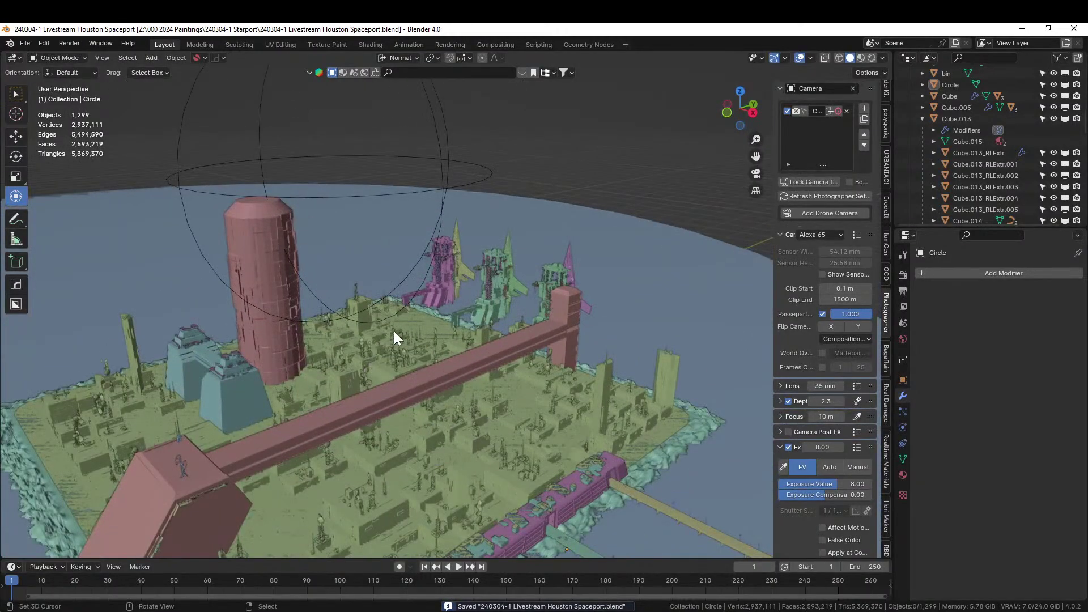
{"action": "mouse_move", "coordinate": [394, 331]}
{"action": "middle_mouse_down"}
{"action": "mouse_move", "coordinate": [403, 375]}
{"action": "mouse_move", "coordinate": [236, 366]}
{"action": "mouse_move", "coordinate": [188, 397]}
{"action": "mouse_move", "coordinate": [371, 377]}
{"action": "mouse_move", "coordinate": [328, 390]}
{"action": "mouse_move", "coordinate": [431, 339]}
{"action": "mouse_move", "coordinate": [464, 361]}
{"action": "mouse_move", "coordinate": [346, 382]}
{"action": "mouse_move", "coordinate": [392, 346]}
{"action": "middle_mouse_up"}
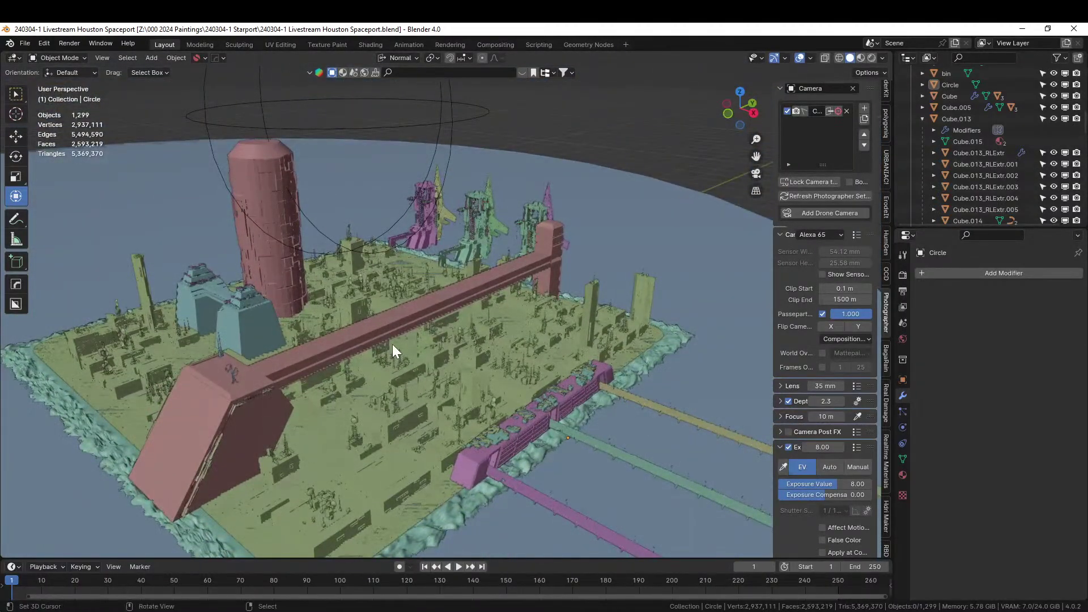